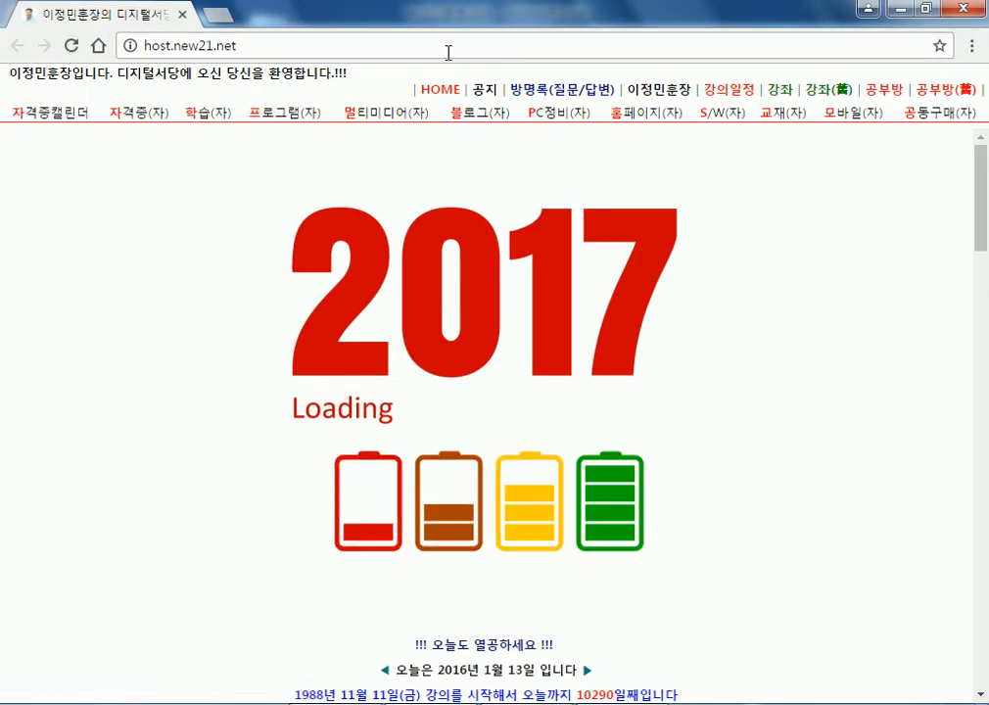
Start a new Notepad note and type the instructor's name on the first line.
click(221, 704)
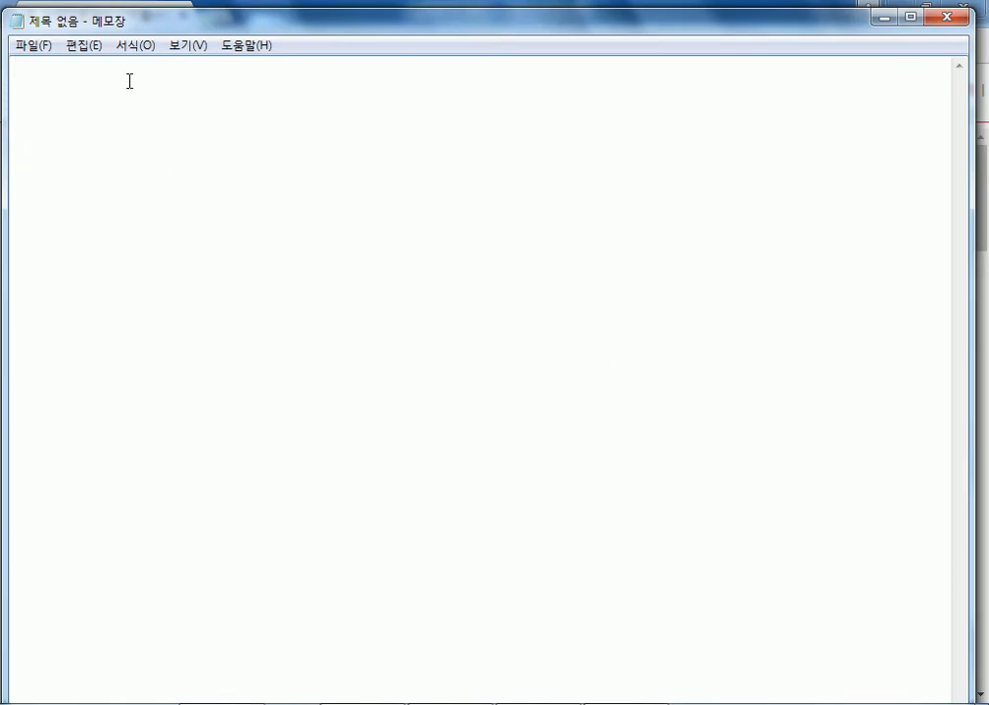
text(=이)
key(BackSpace)
key(BackSpace)
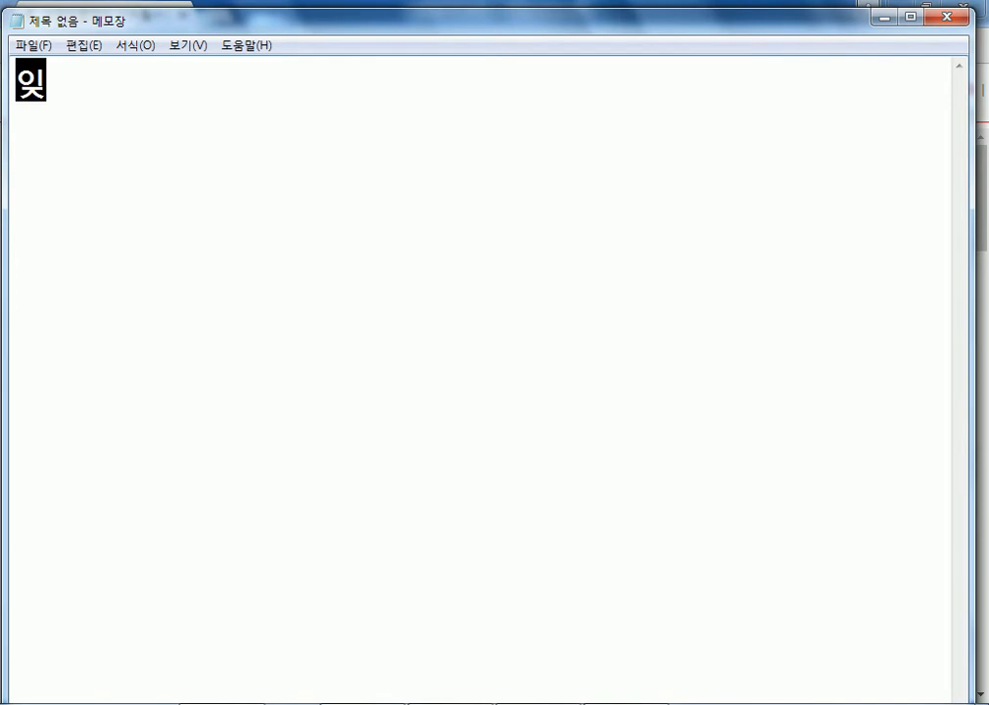
text(ㄴ훈장)
key(Return)
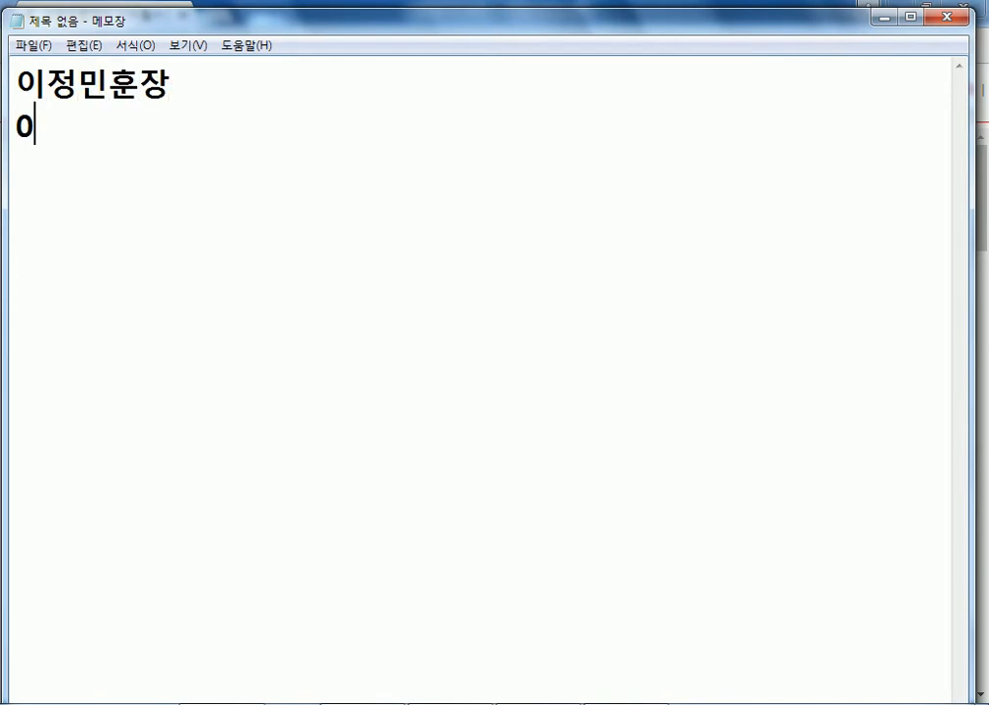
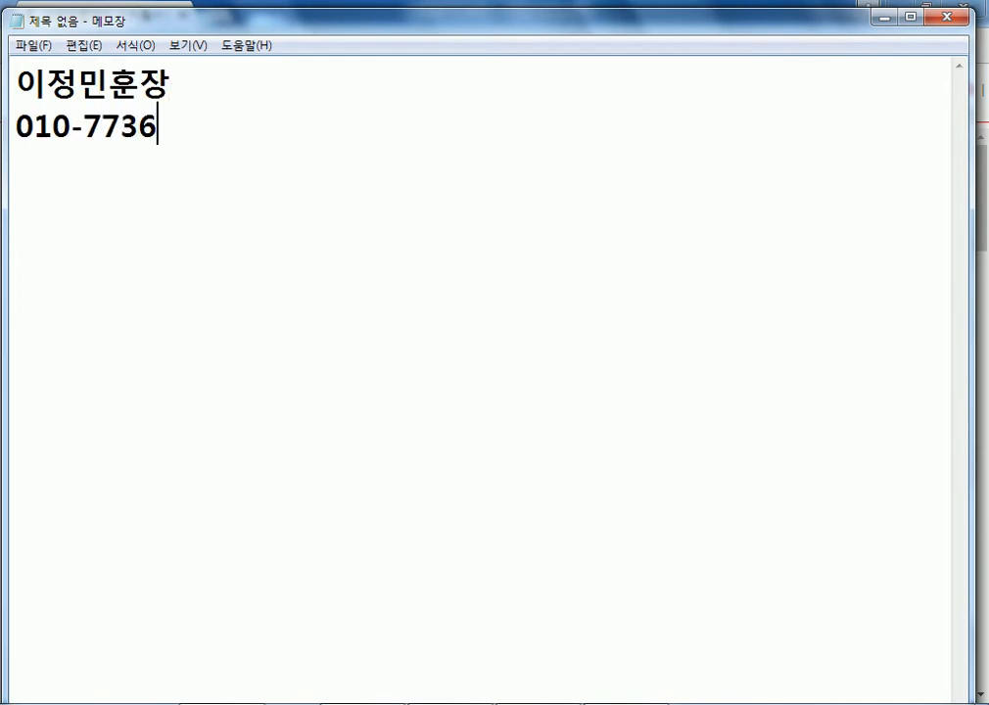
Add the phone number and host.new21.net lines, then bring Chrome back in front.
key(Return)
text(hos)
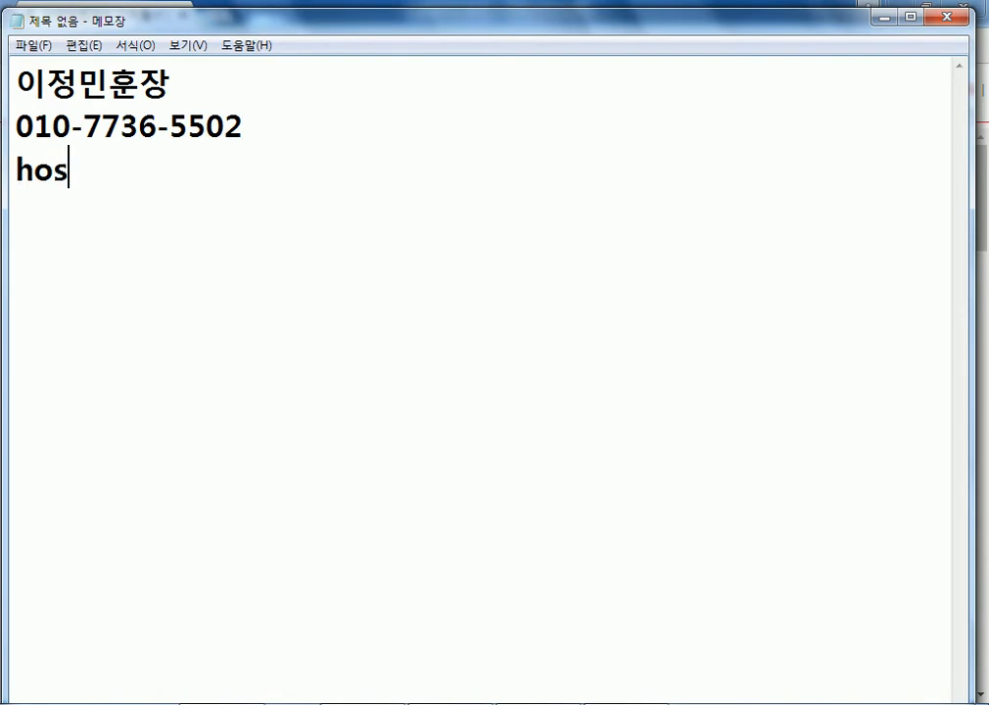
text(t.new21)
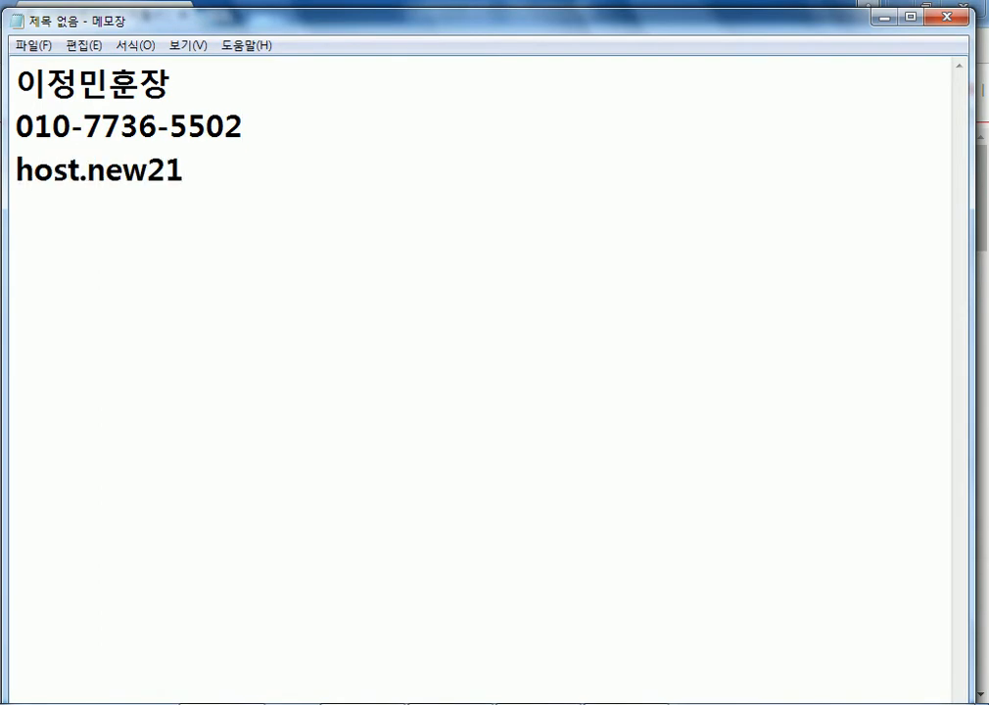
text(.net)
key(Return)
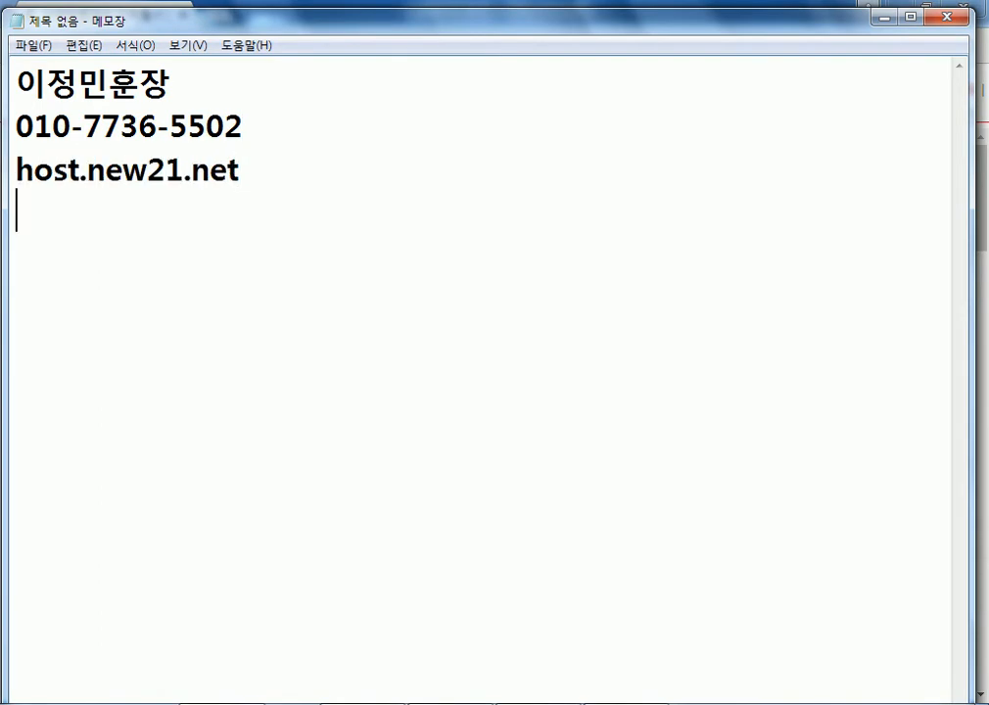
drag(198, 31, 231, 98)
click(313, 6)
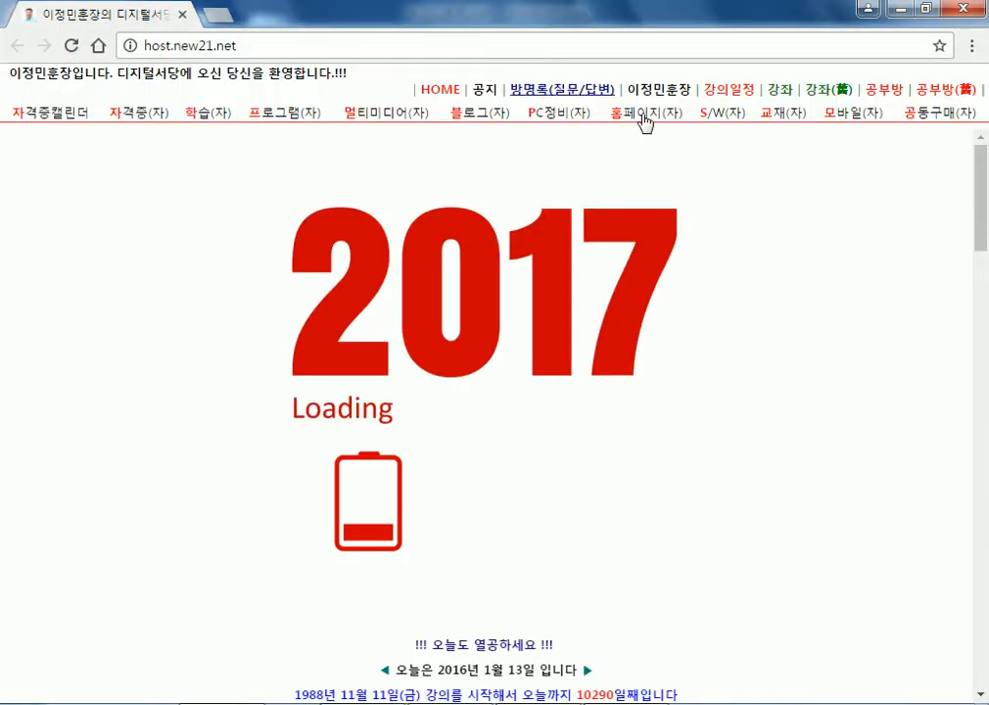
Open the 공부방 board and its 2017-1사분기 컴퓨터활용능력2급 자격증대비_야간 notice.
click(895, 99)
scroll(378, 271, down, 1)
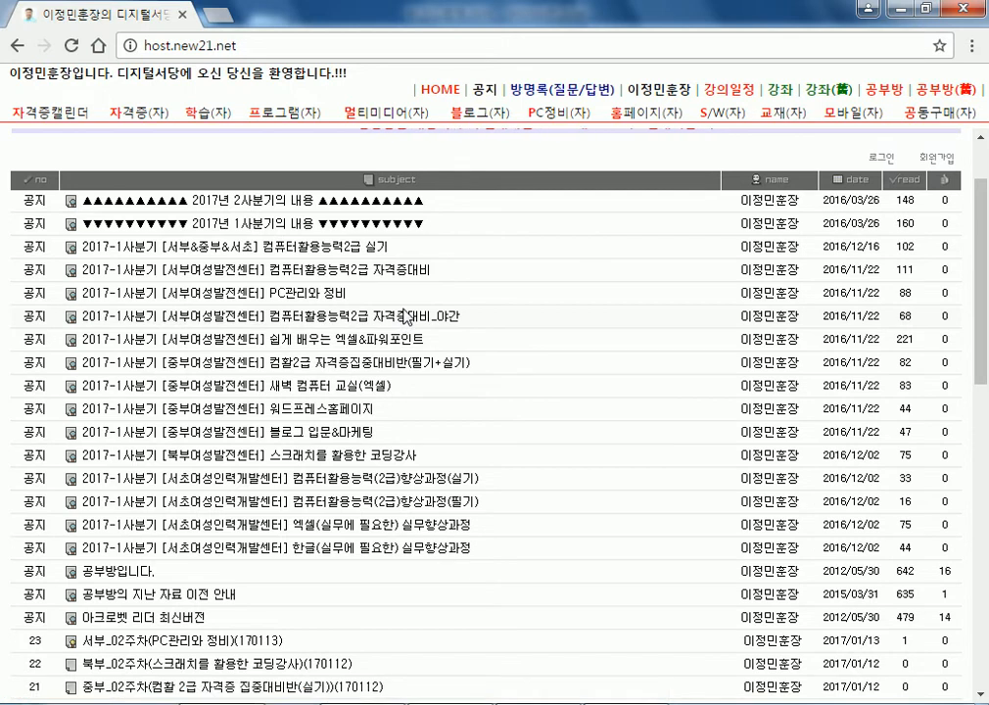
scroll(405, 316, down, 2)
scroll(431, 215, up, 1)
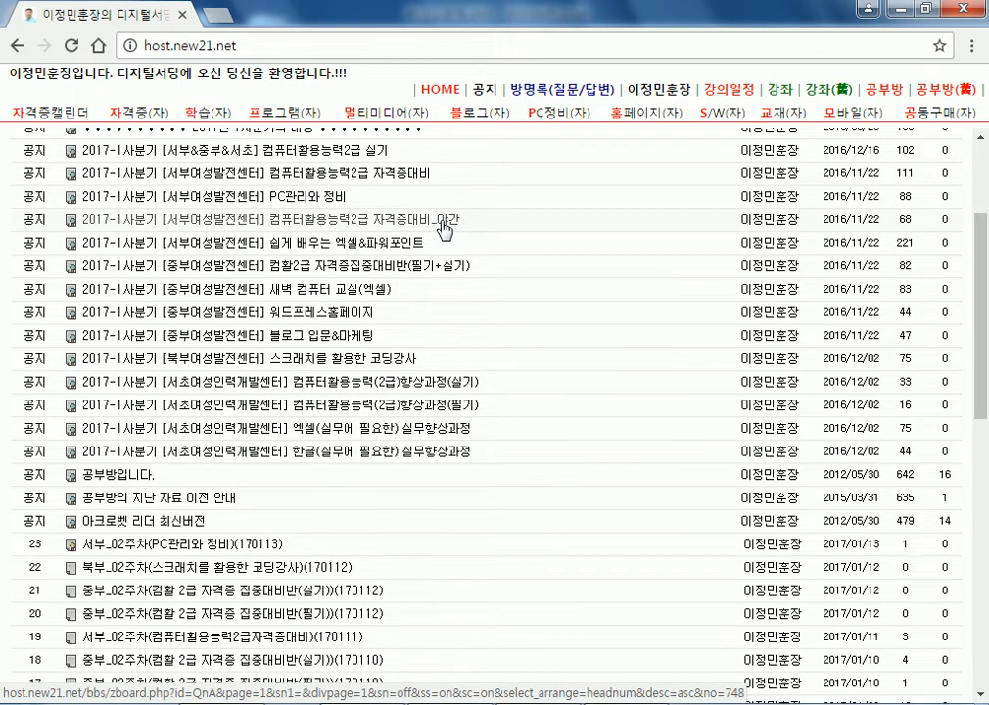
scroll(441, 228, up, 1)
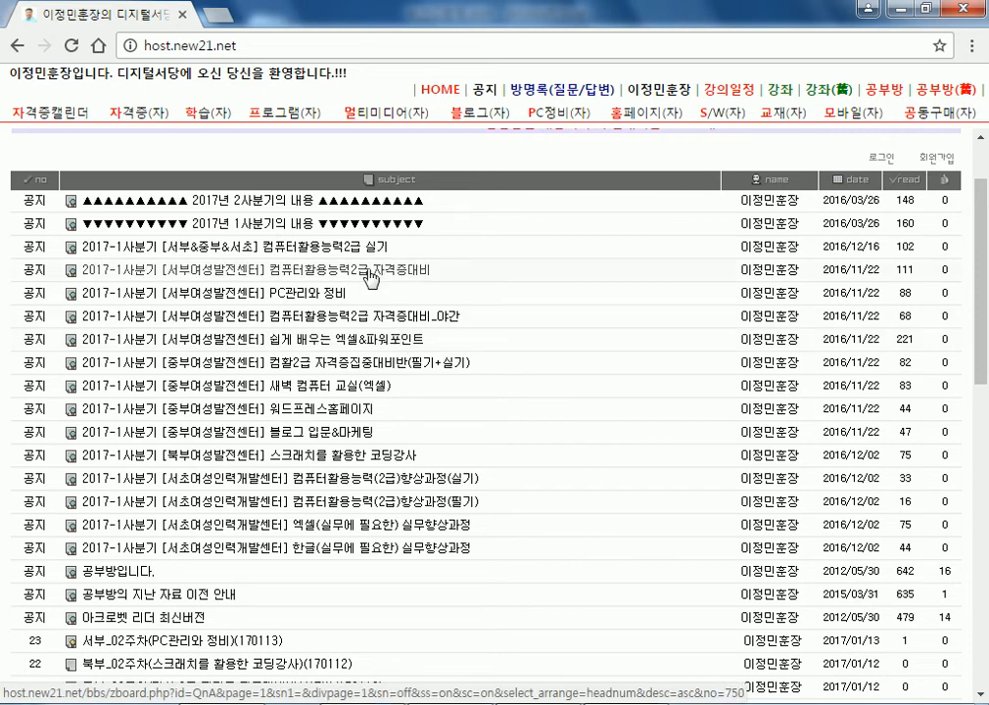
click(443, 331)
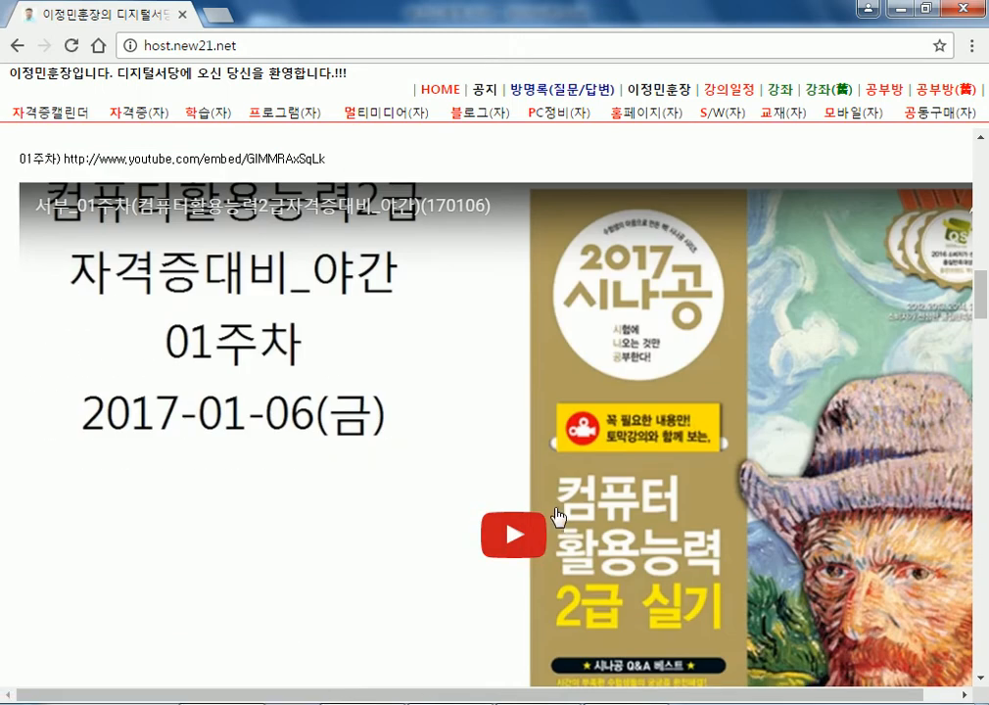
scroll(555, 522, up, 15)
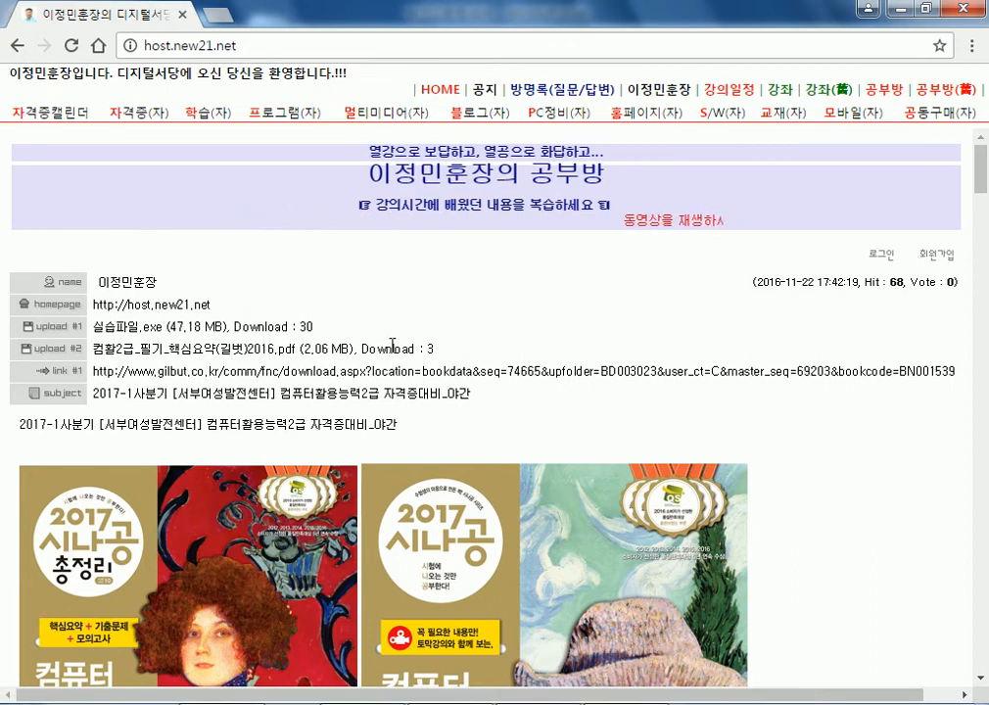
Find post 11, 서부_01주차(컴퓨터활용능력2급자격증대비_야간)(170106), in the list and open it.
scroll(712, 246, down, 20)
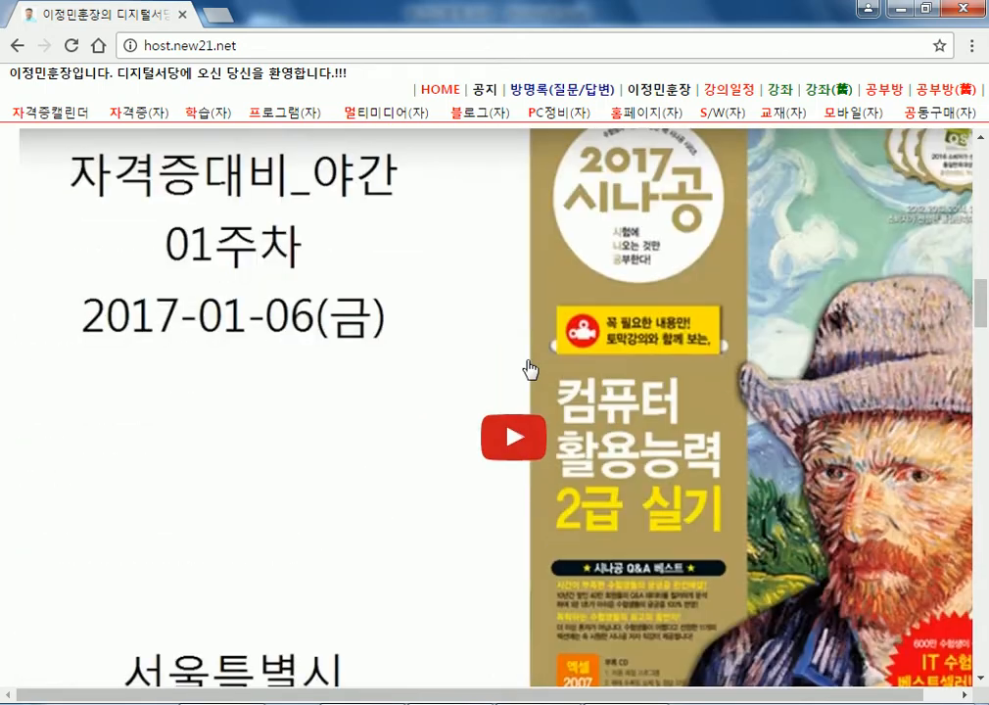
scroll(447, 356, down, 7)
scroll(215, 284, down, 15)
scroll(215, 284, up, 1)
scroll(297, 268, down, 3)
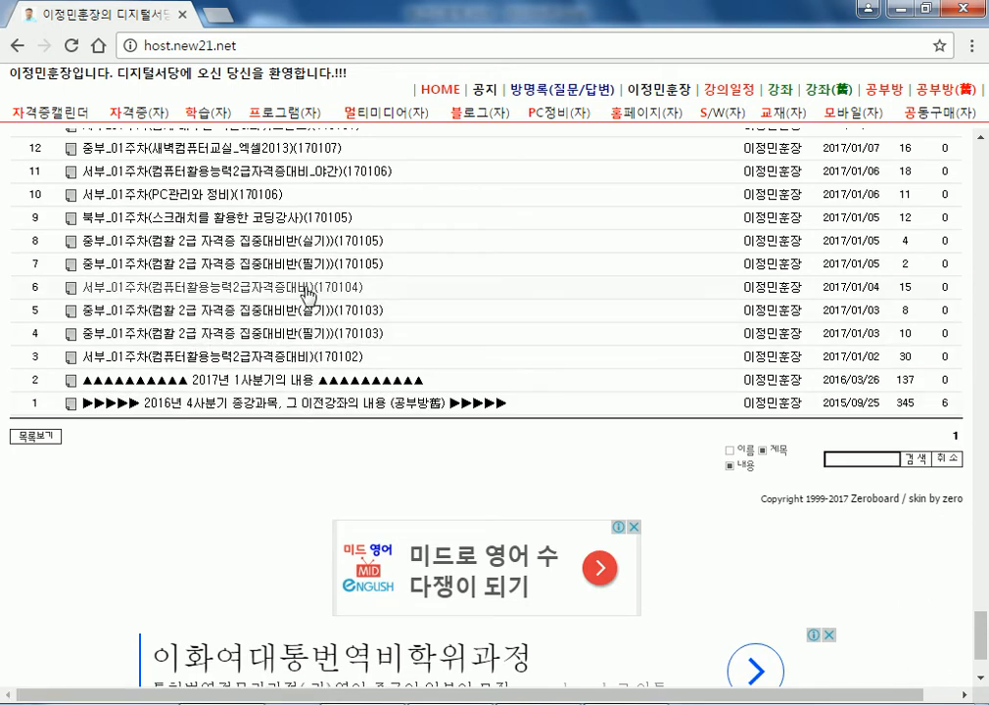
scroll(309, 283, up, 1)
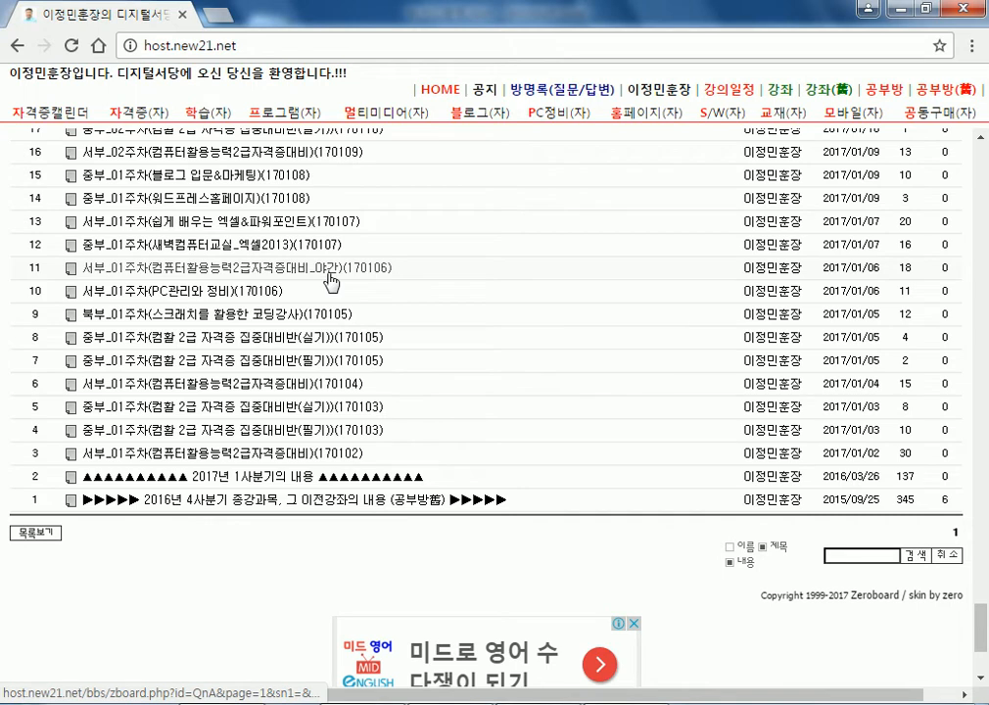
drag(419, 274, 275, 269)
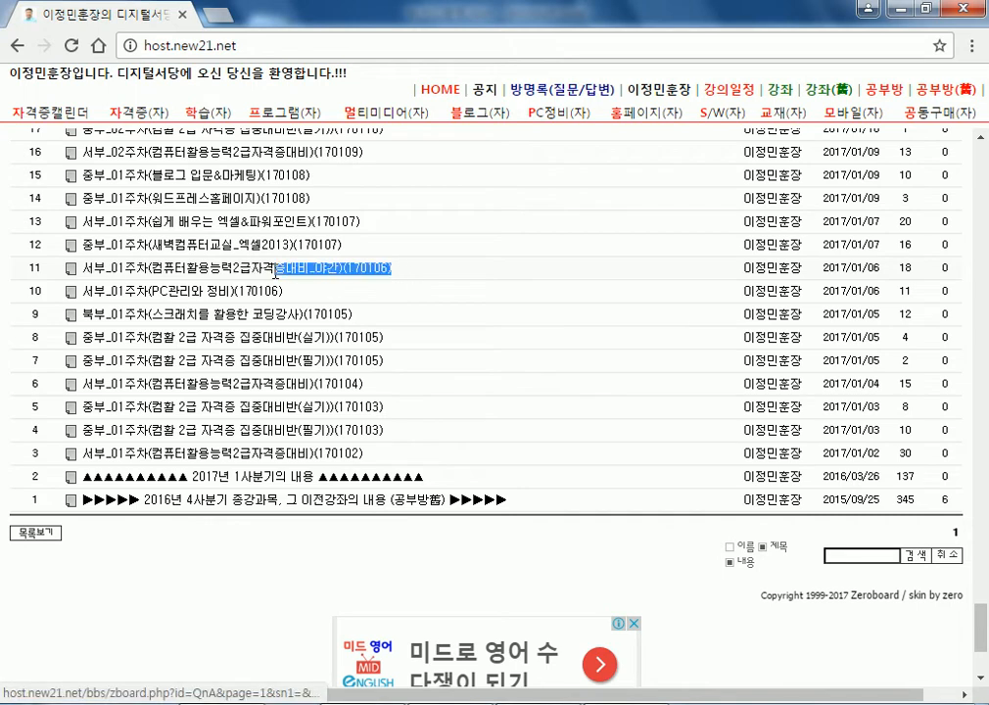
click(358, 273)
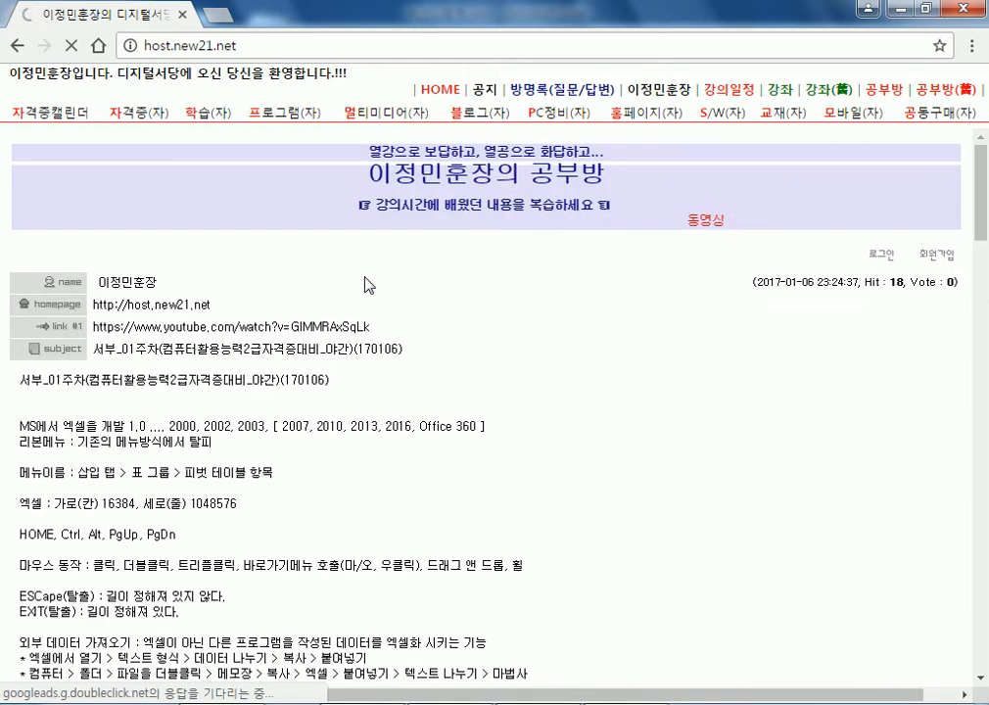
Read down the post, reopen the week-1 post and highlight part of its notes.
scroll(366, 289, down, 5)
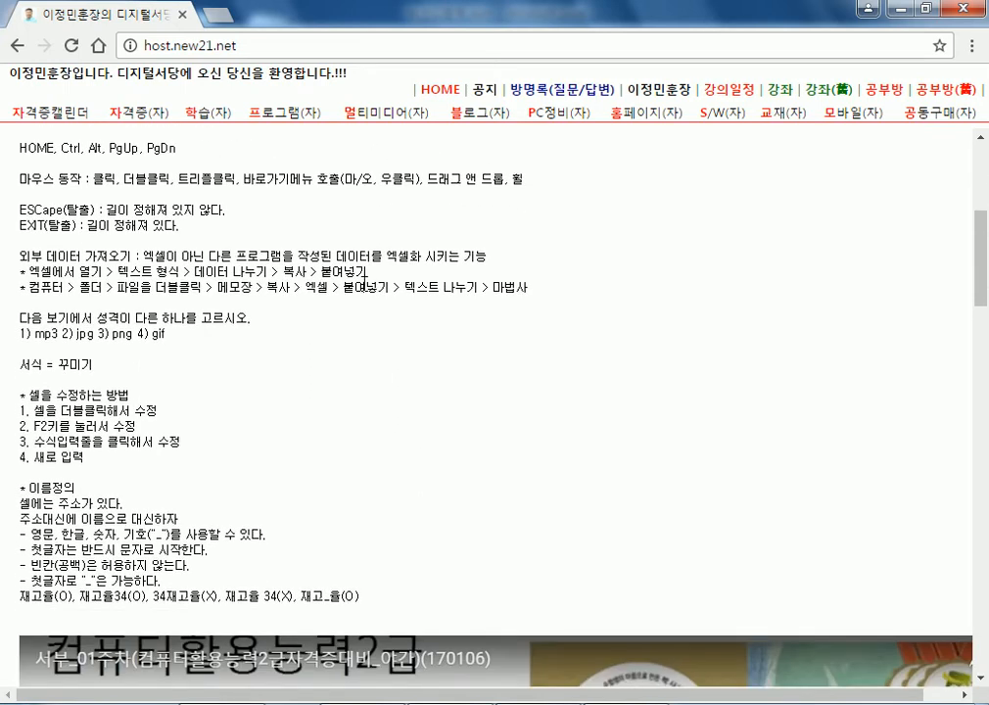
scroll(366, 291, down, 2)
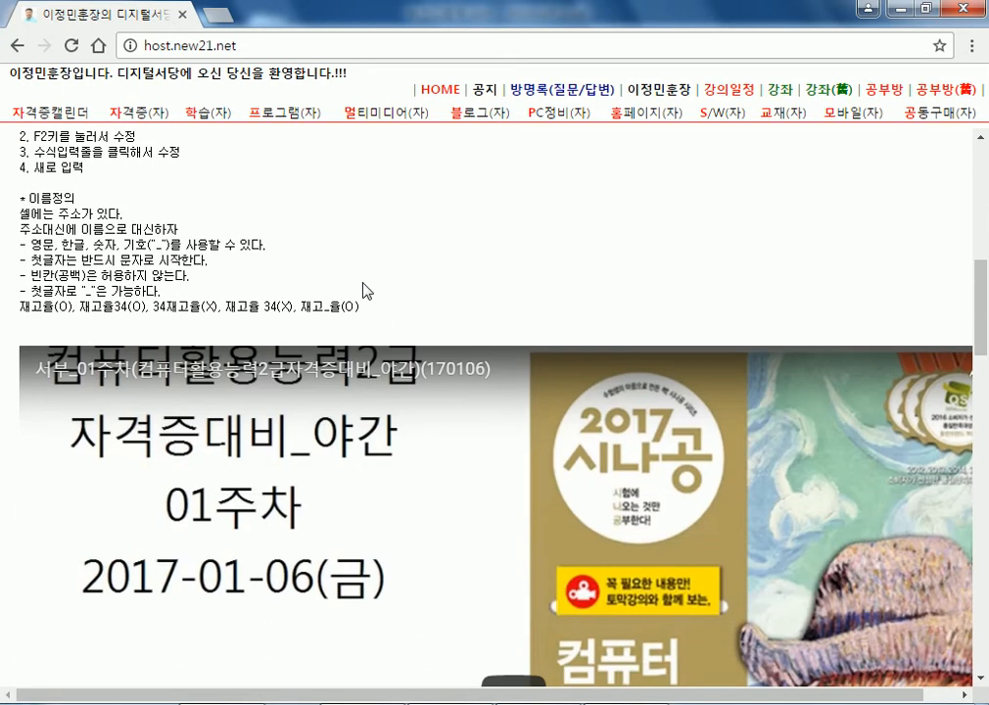
scroll(366, 291, down, 10)
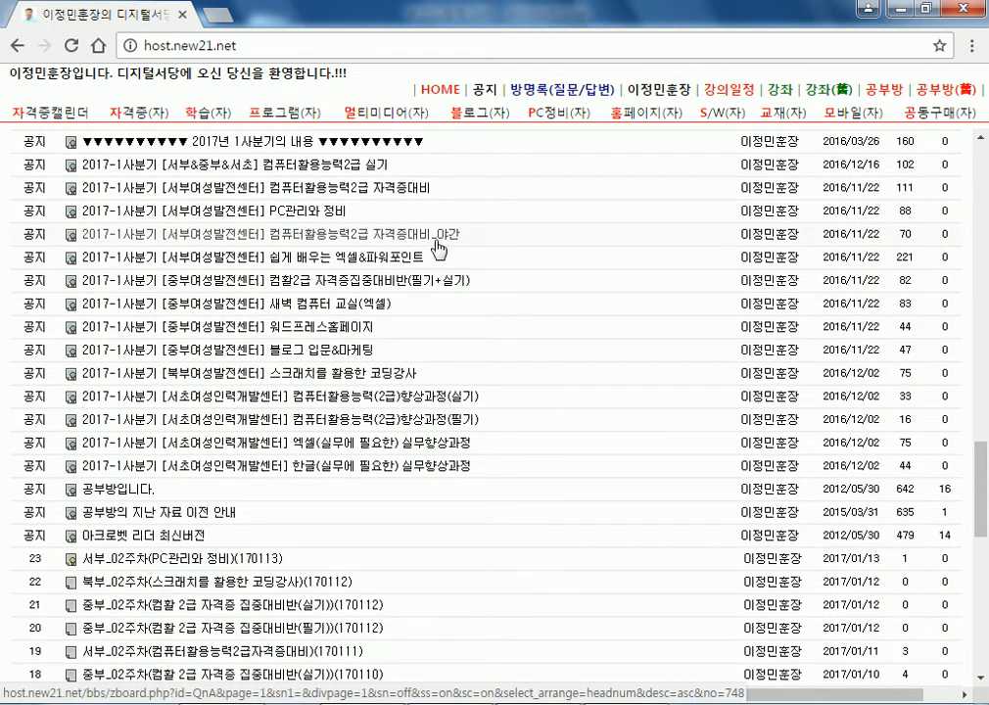
scroll(438, 250, down, 5)
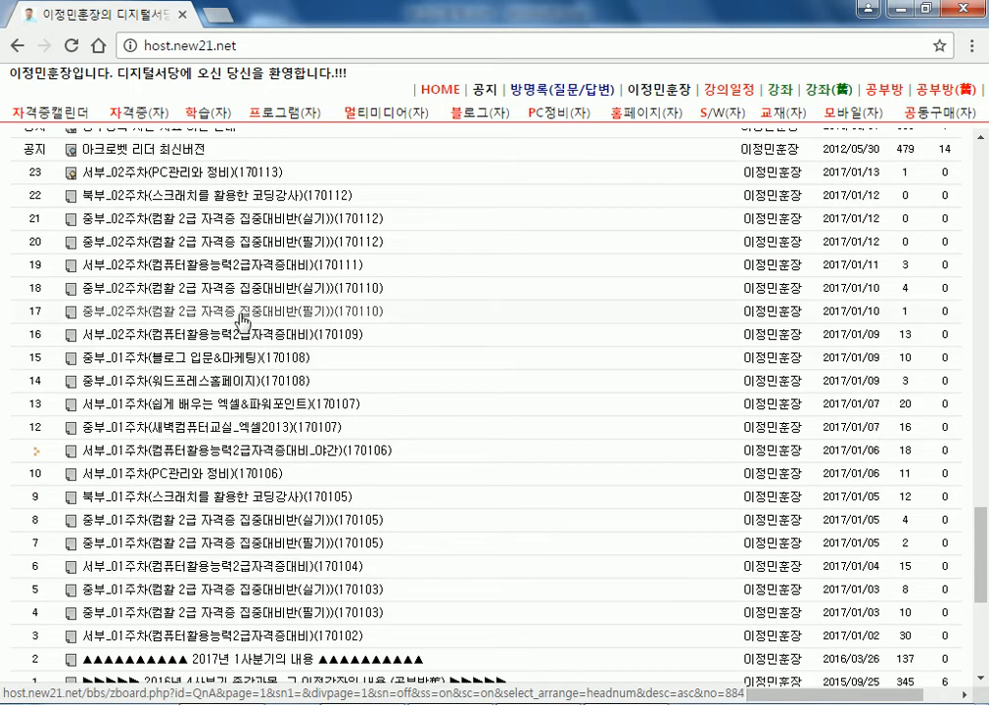
scroll(220, 482, down, 3)
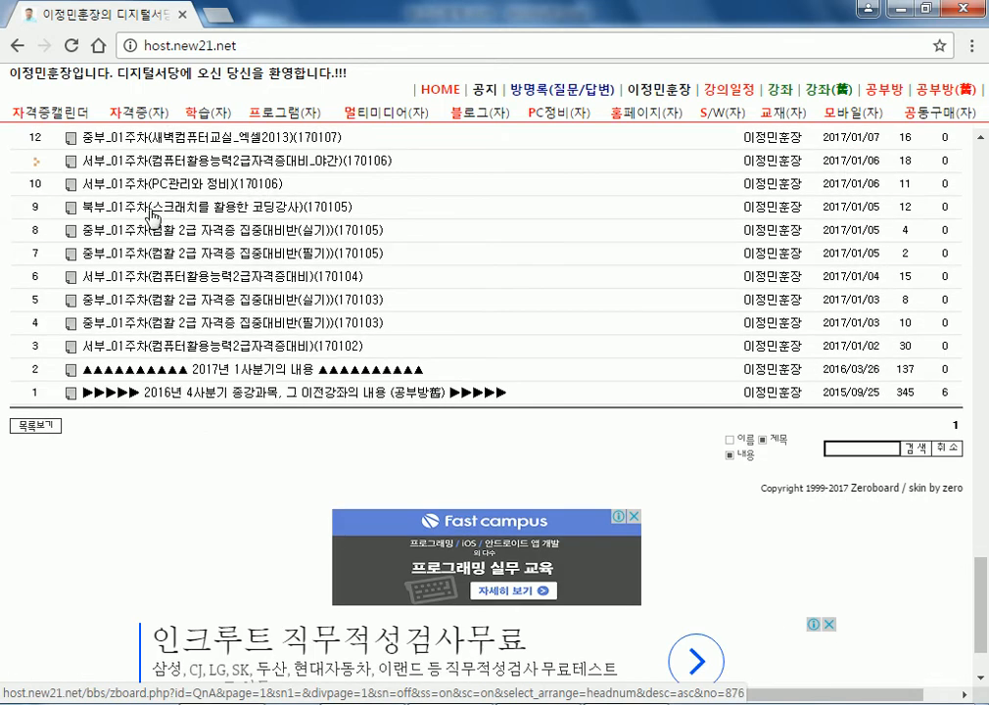
click(182, 168)
scroll(285, 419, down, 2)
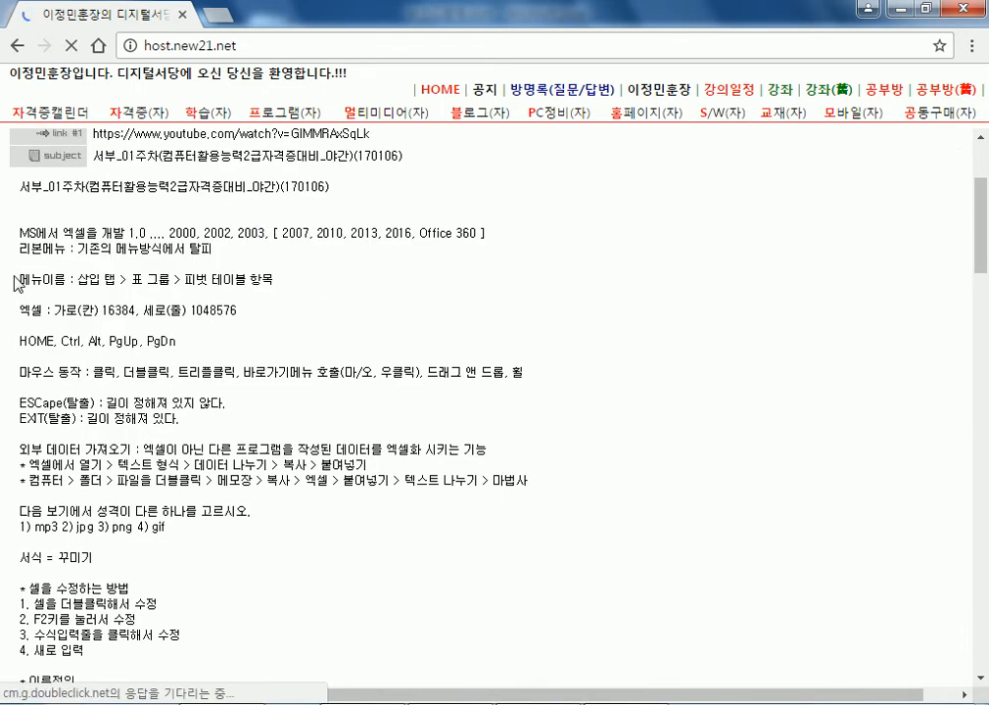
drag(19, 186, 186, 468)
Clear the highlight and read through the week-1 Excel lecture notes.
click(182, 480)
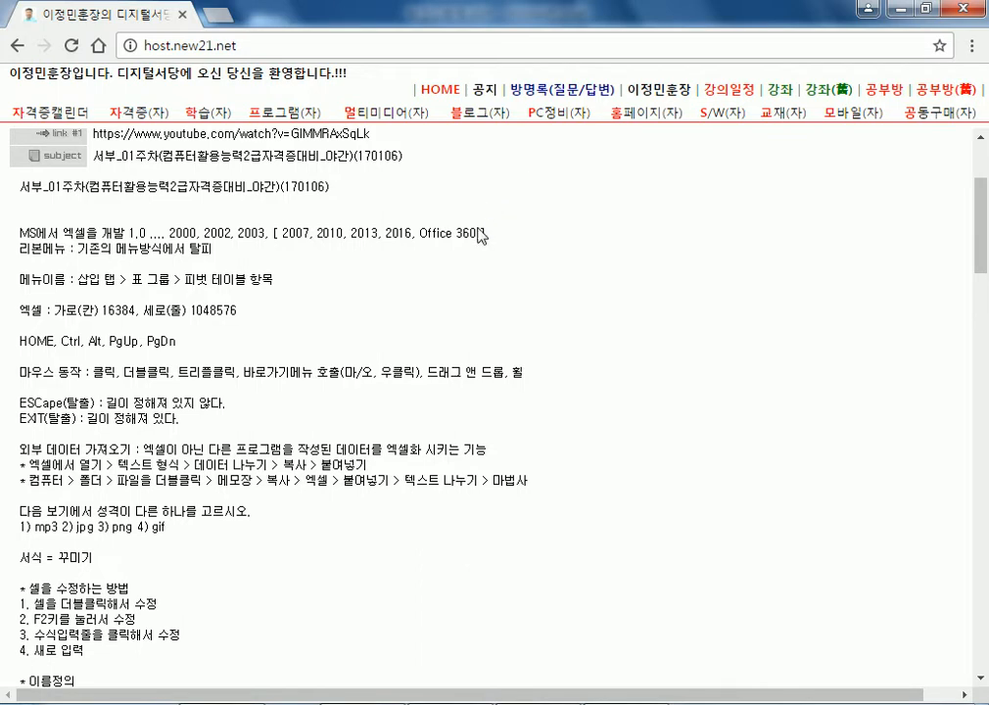
scroll(463, 236, down, 2)
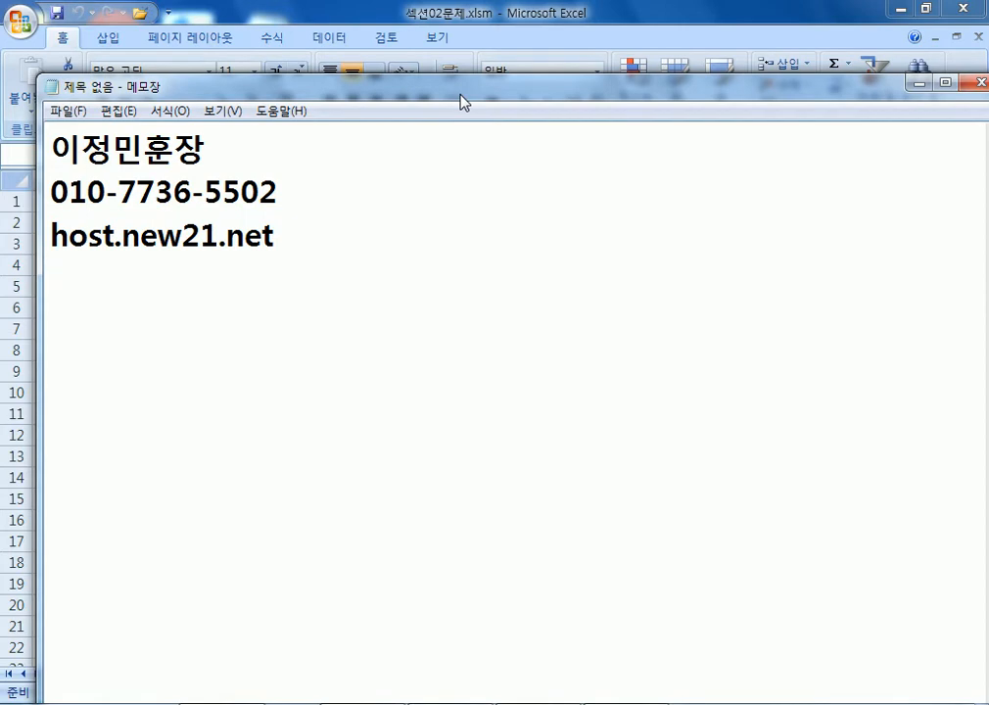
Minimize Notepad and select the inventory table's header cells B3:G3.
click(918, 84)
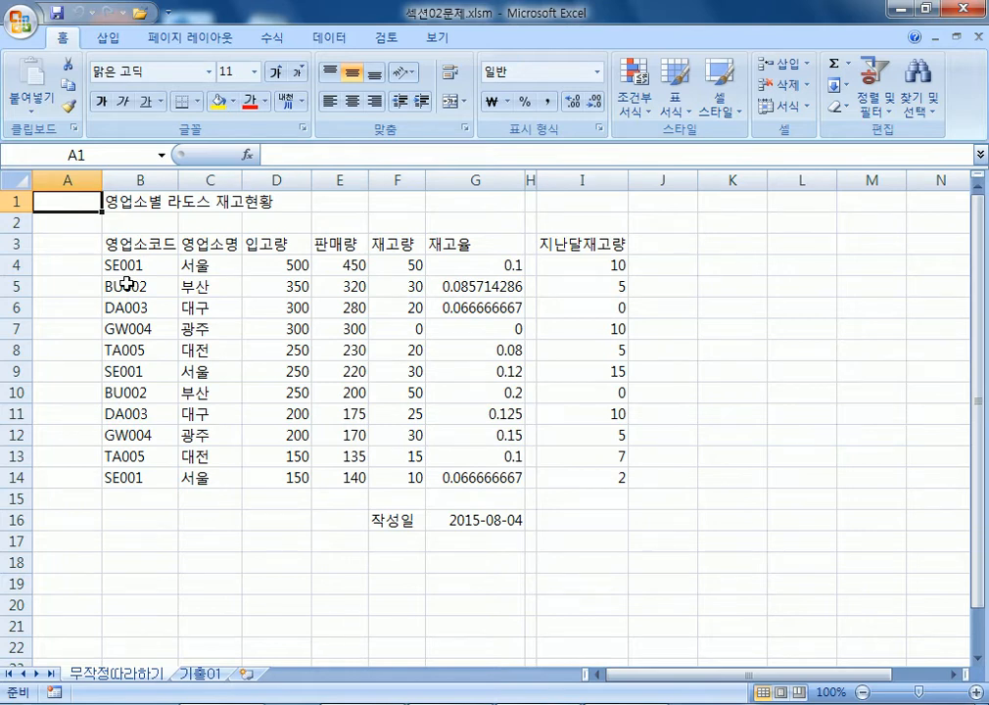
drag(110, 245, 461, 246)
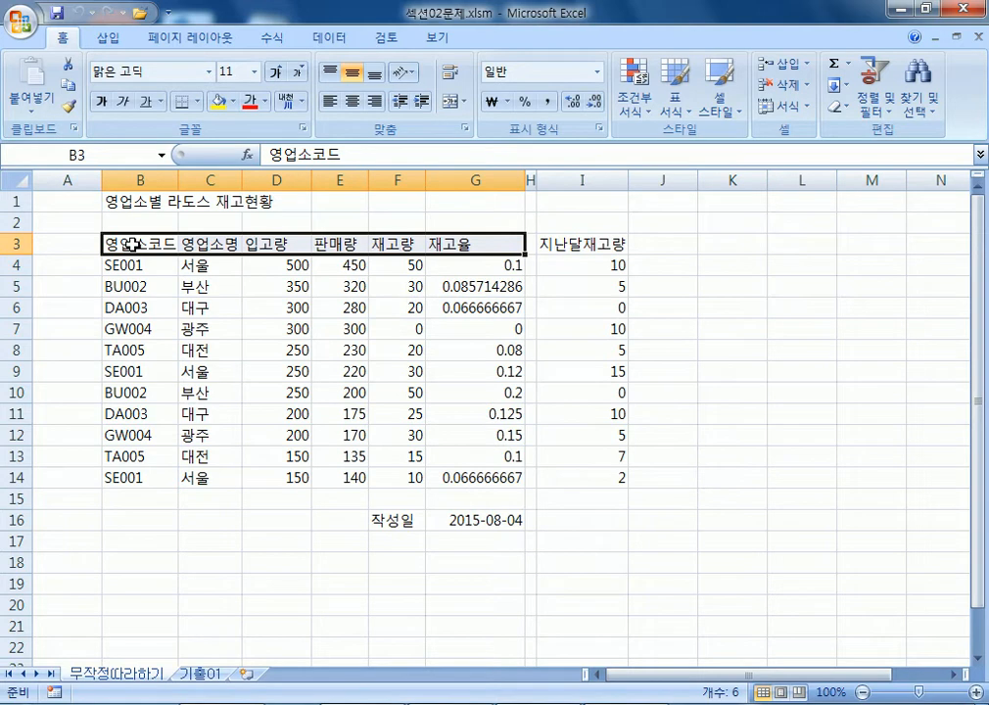
Centre the B3:G3 header text and fill it light blue from Standard Colors.
drag(137, 243, 471, 256)
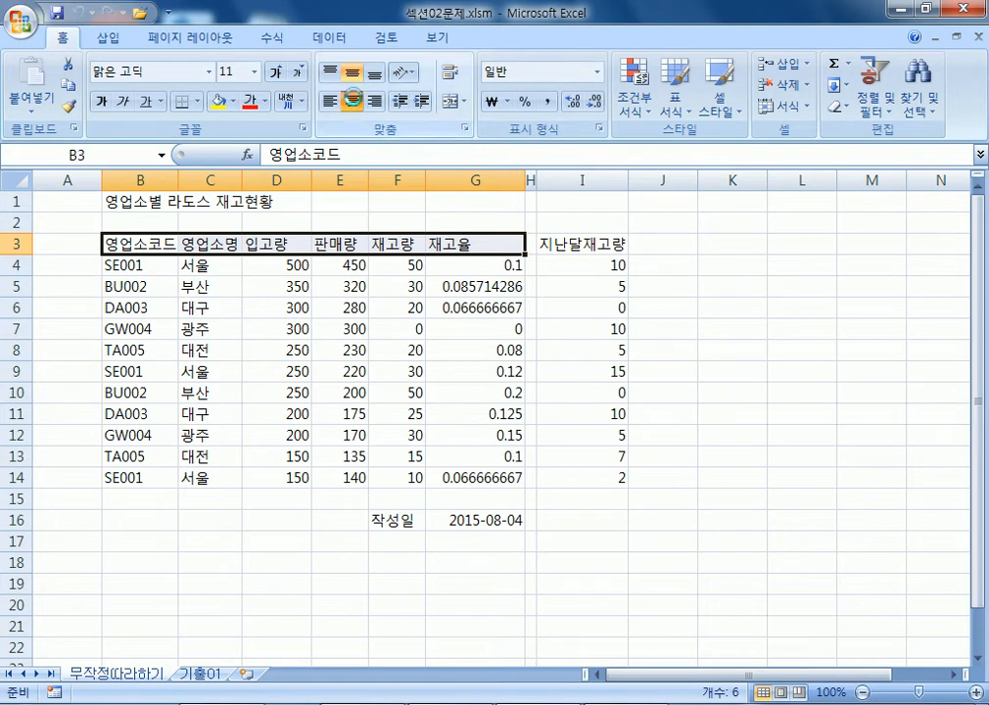
click(352, 101)
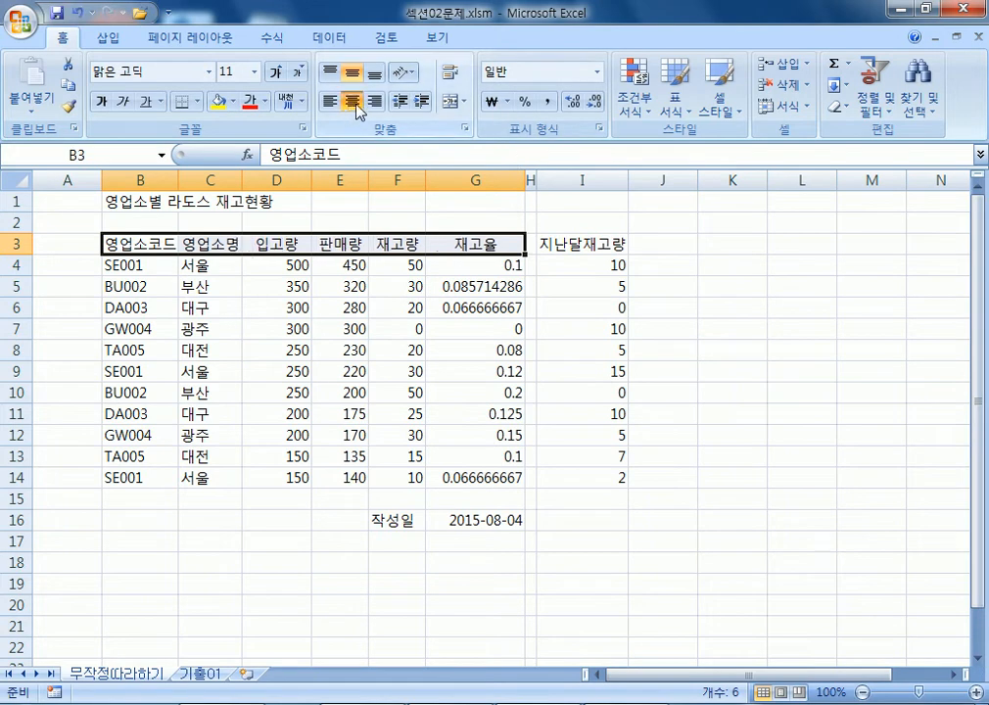
click(219, 101)
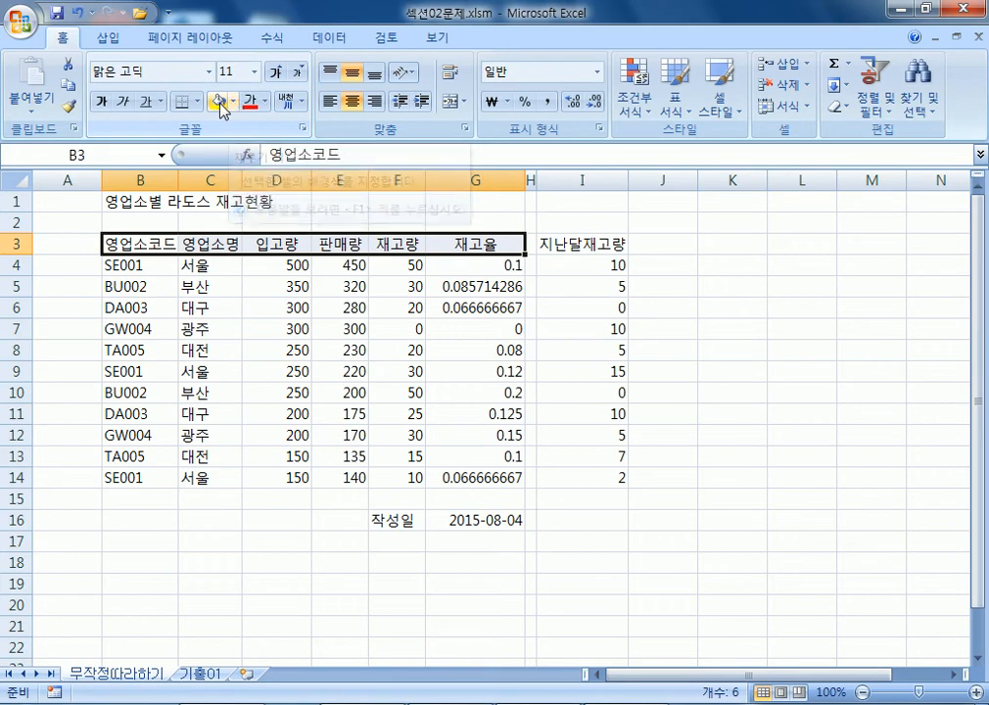
click(234, 101)
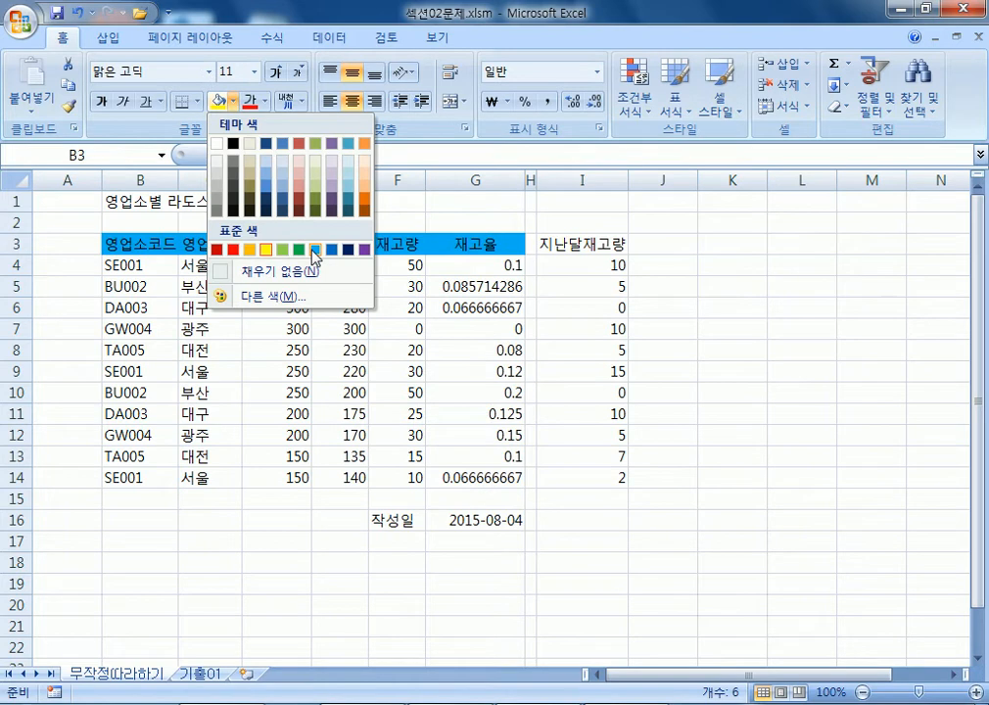
click(315, 252)
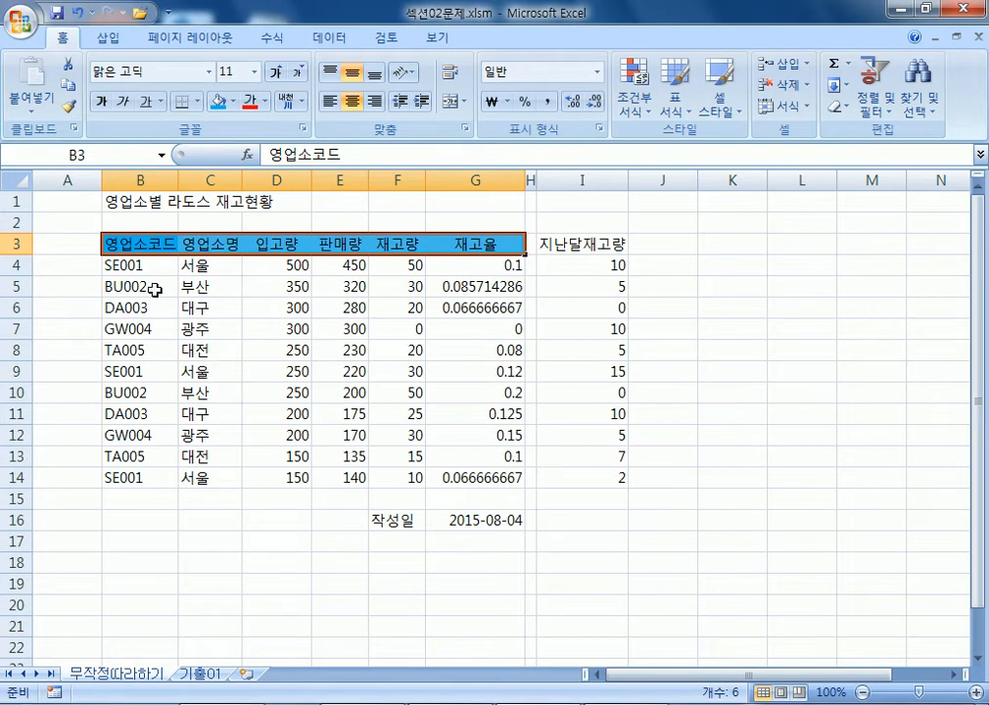
Select branch codes and names B4:C14 and toggle centre alignment on and off.
drag(127, 263, 204, 476)
drag(165, 265, 199, 479)
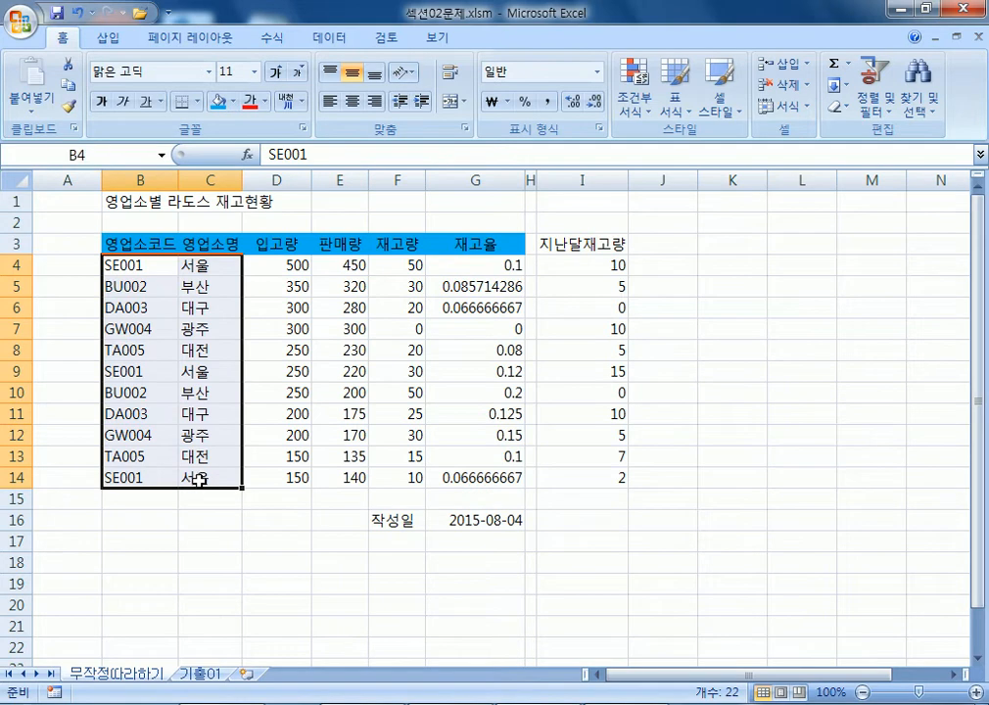
click(350, 108)
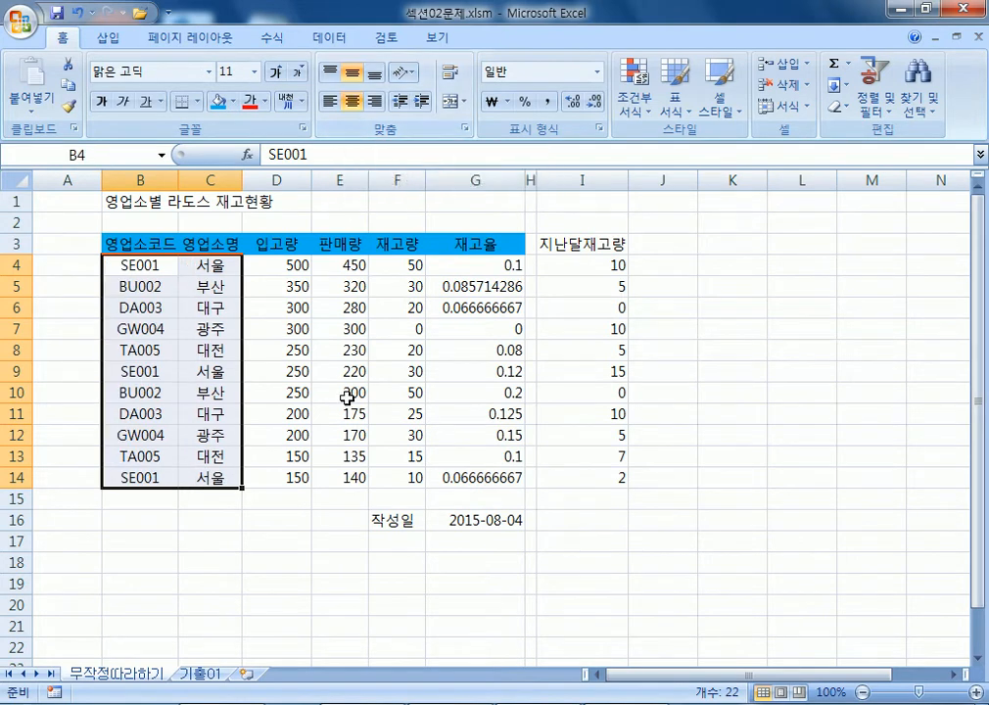
click(353, 102)
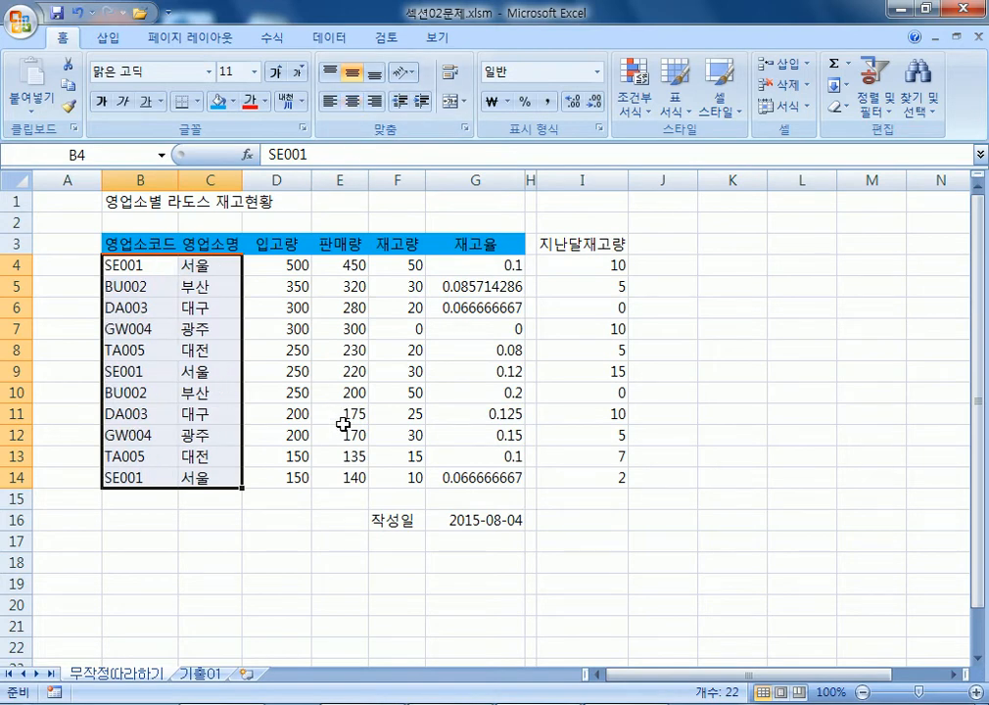
click(352, 101)
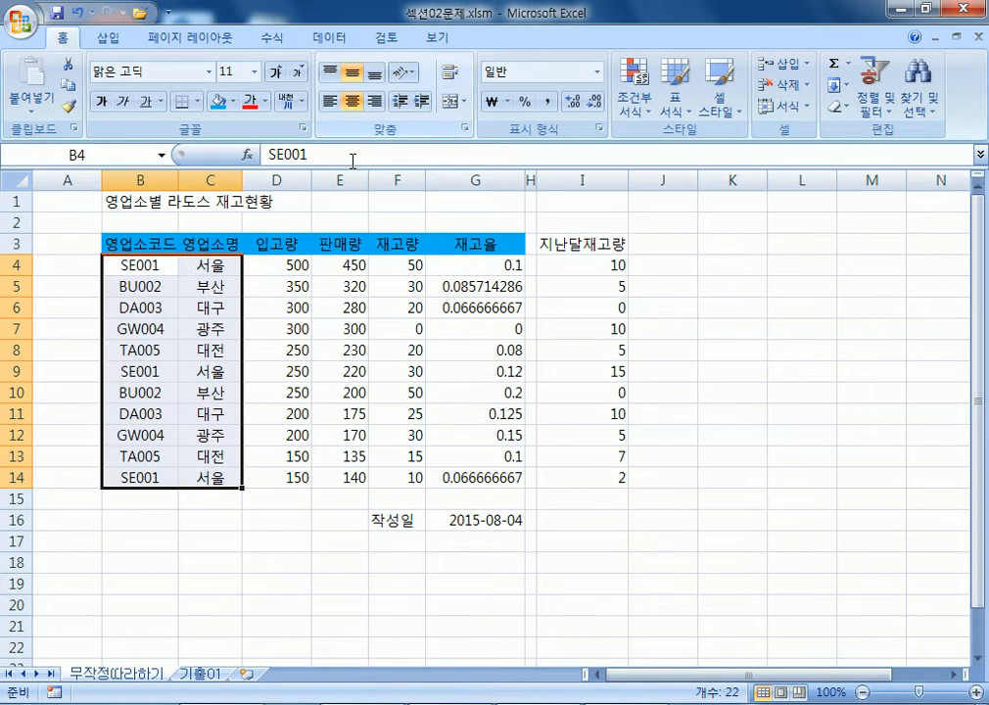
click(352, 101)
click(351, 101)
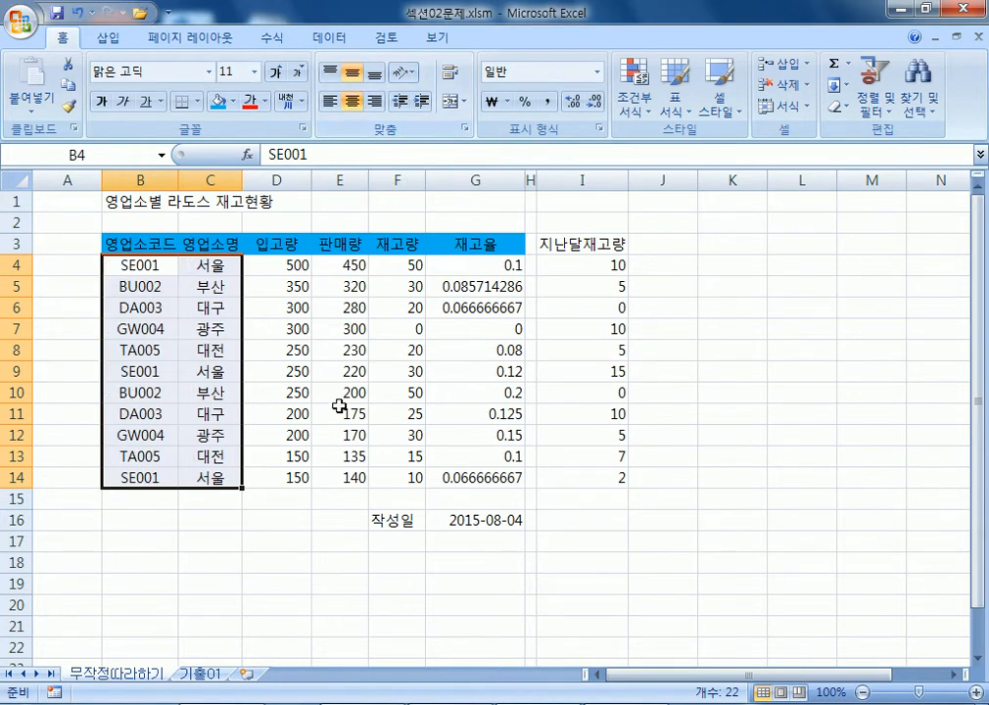
click(350, 101)
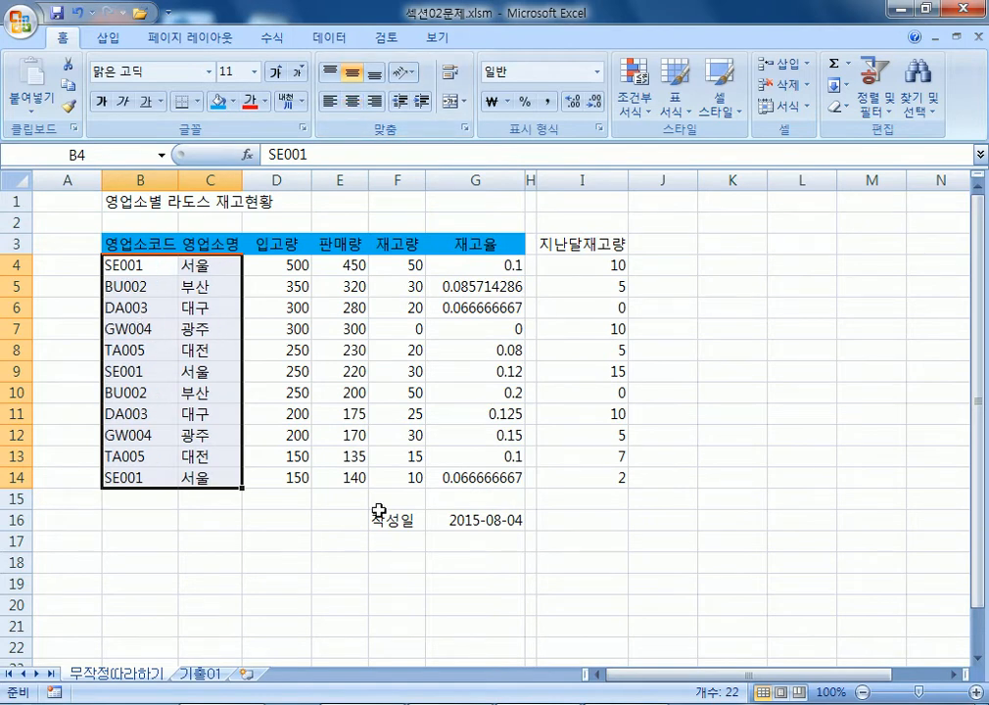
After testing B4:E14, centre only B4:C14, then select the quantity cells D4:E14.
drag(139, 262, 339, 474)
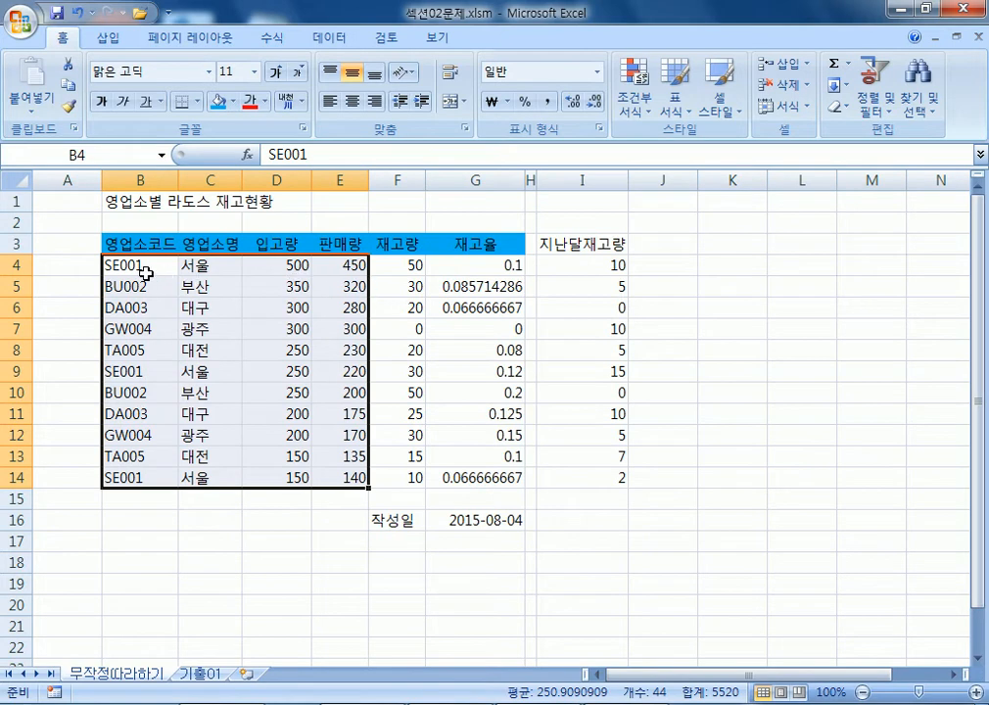
click(350, 101)
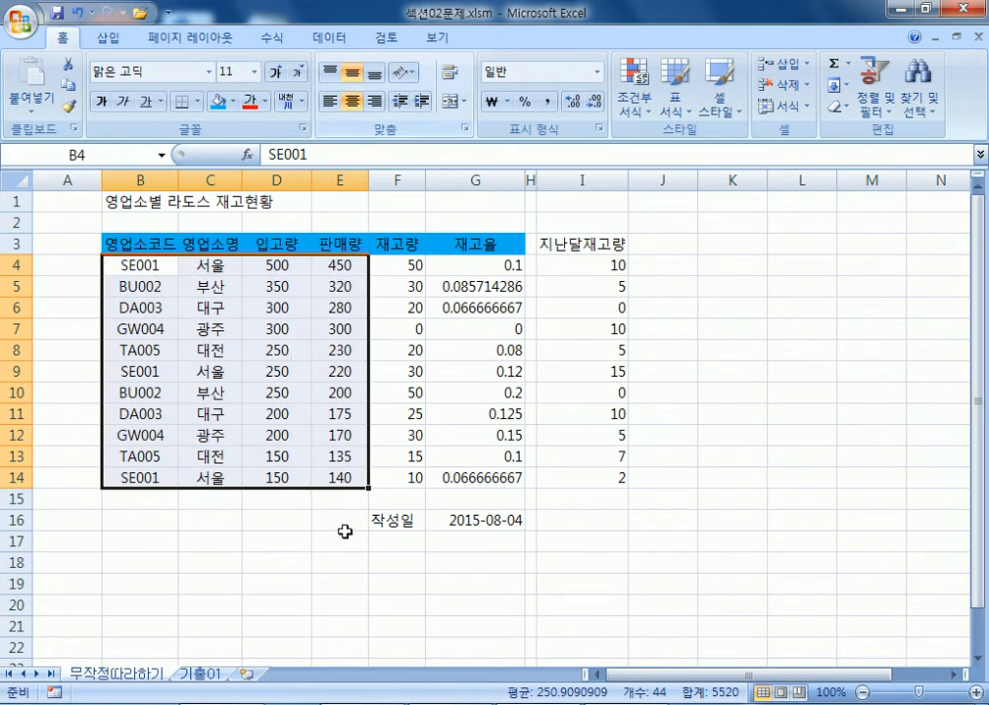
click(350, 101)
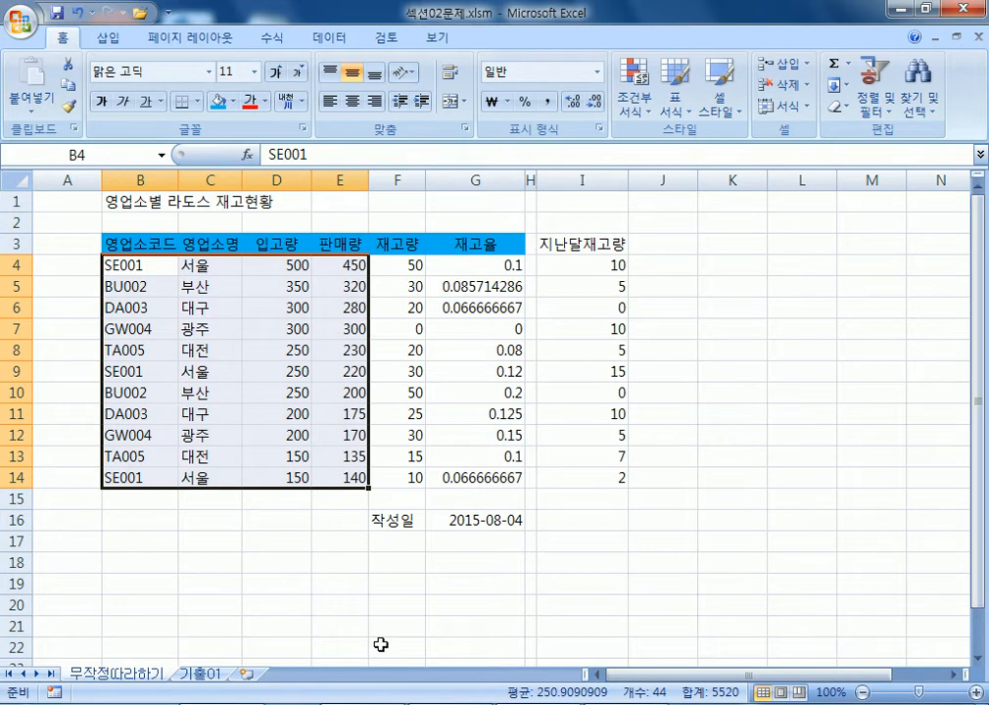
drag(108, 265, 195, 480)
click(351, 101)
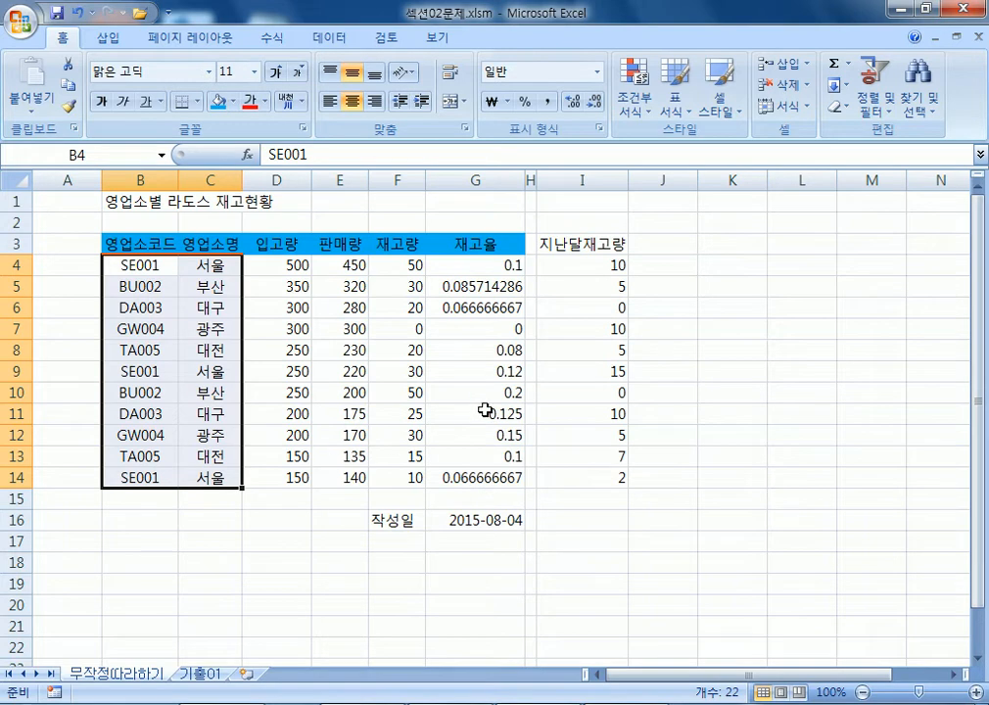
drag(272, 263, 340, 480)
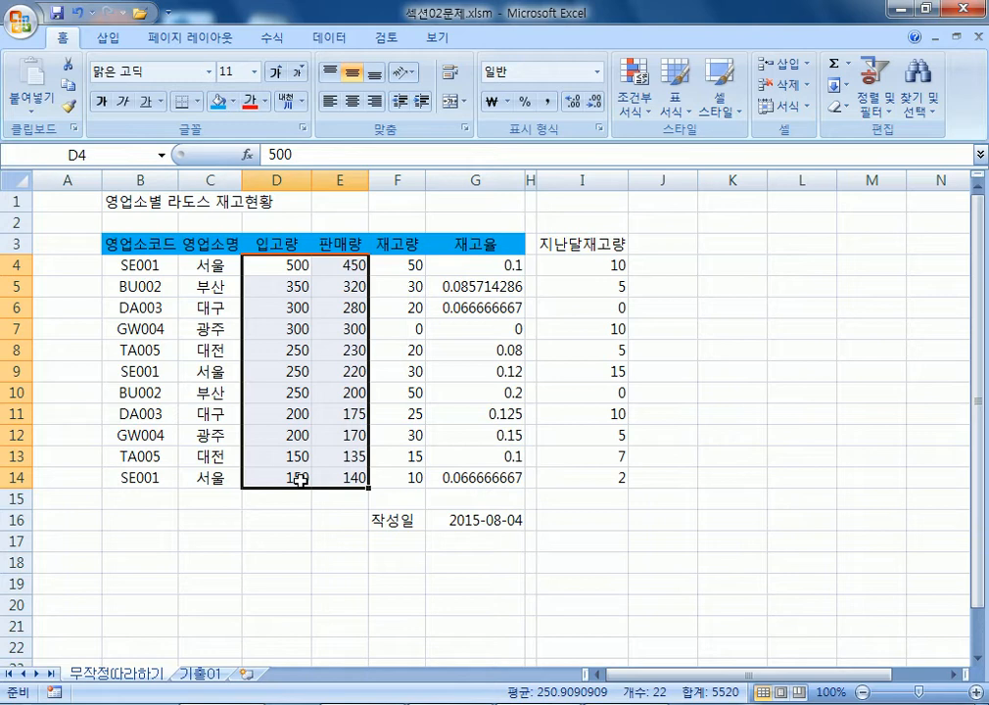
click(282, 267)
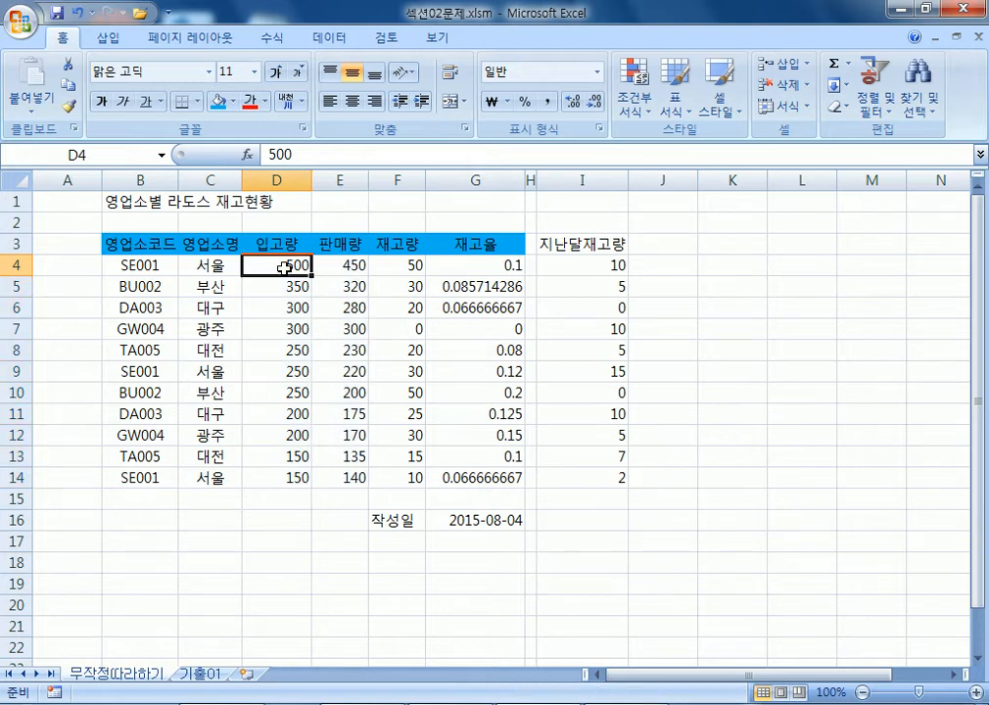
double_click(314, 267)
text(/)
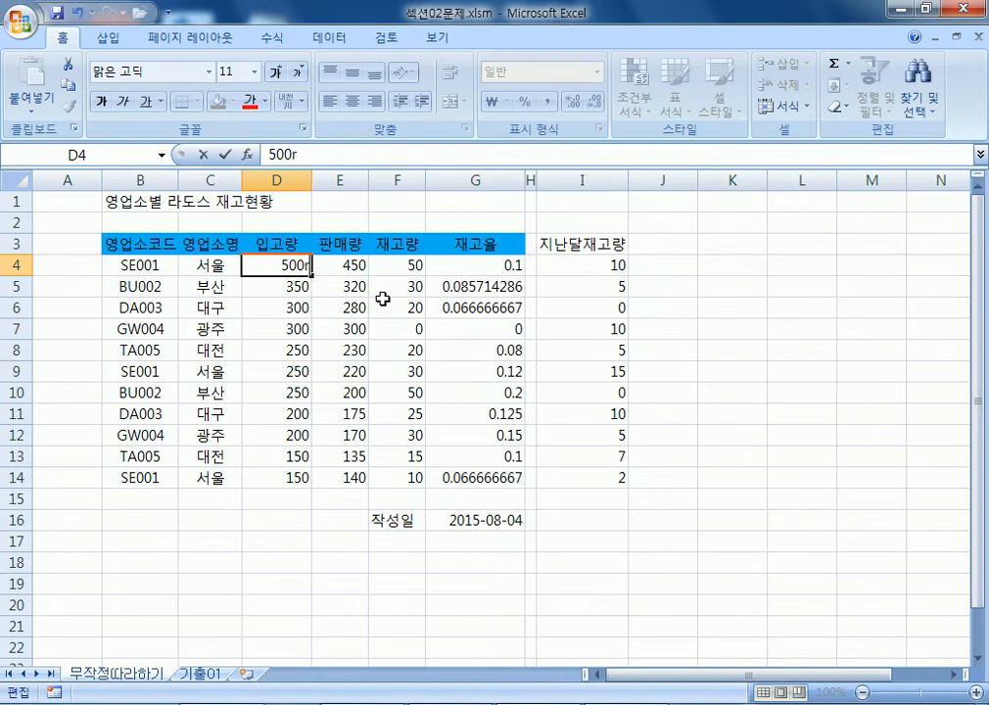
key(BackSpace)
text(개)
key(Return)
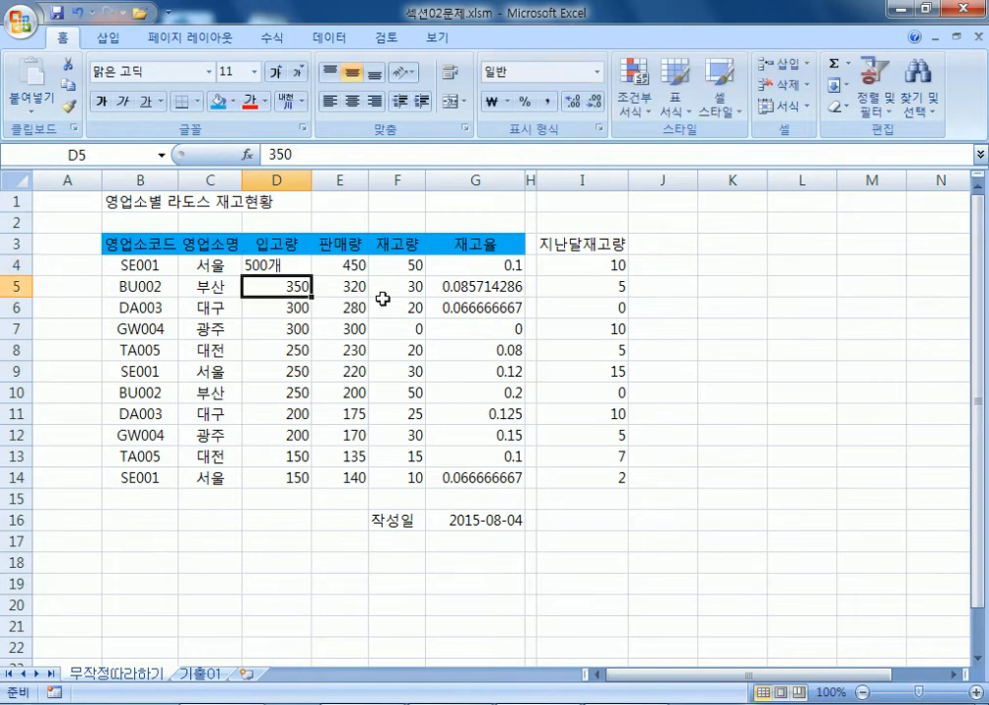
scroll(345, 298, up, 1)
scroll(346, 299, up, 2)
click(416, 276)
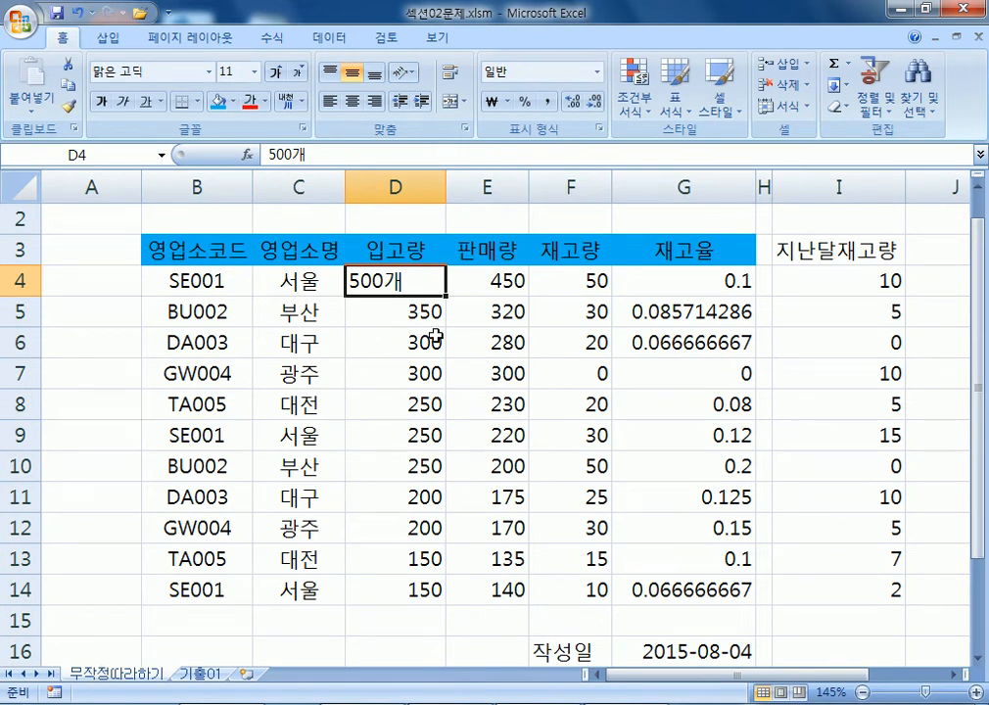
double_click(418, 283)
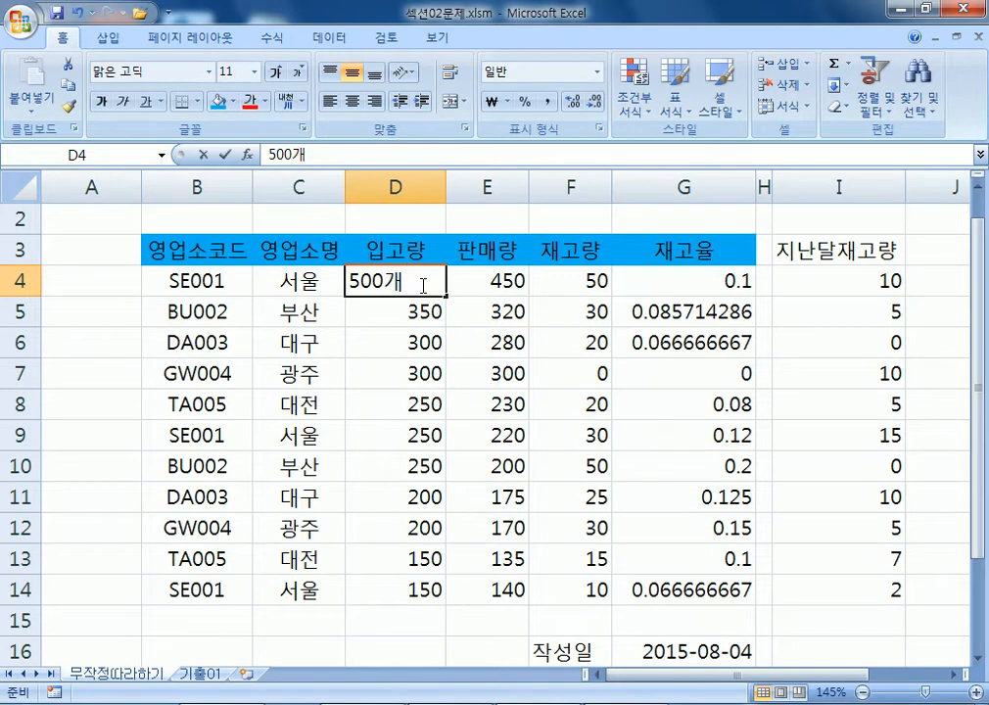
key(BackSpace)
key(Return)
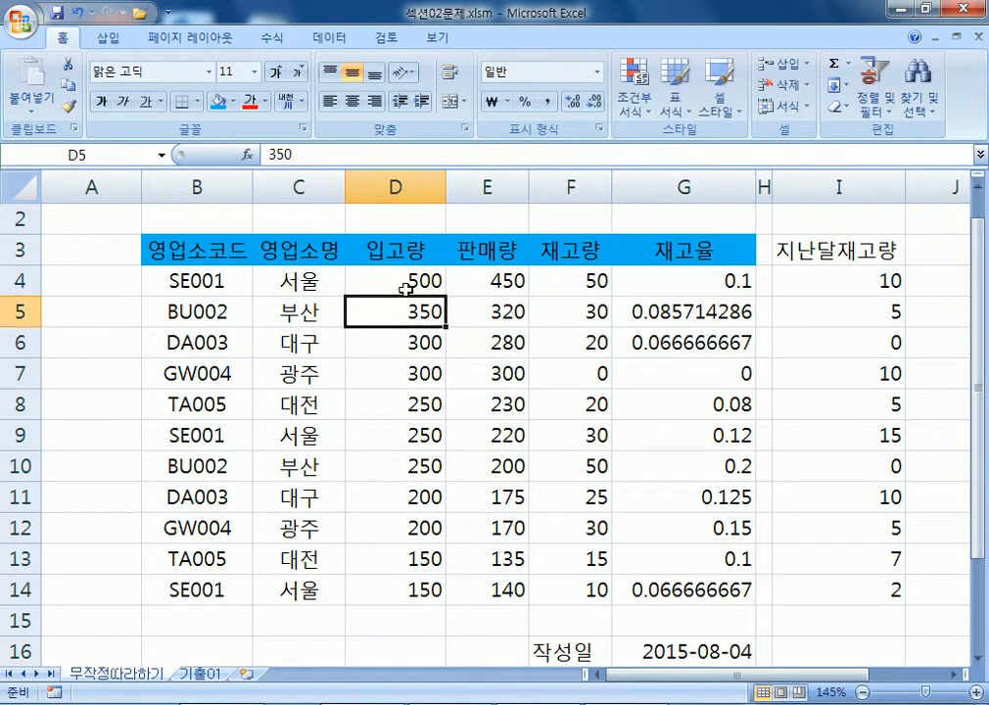
click(403, 284)
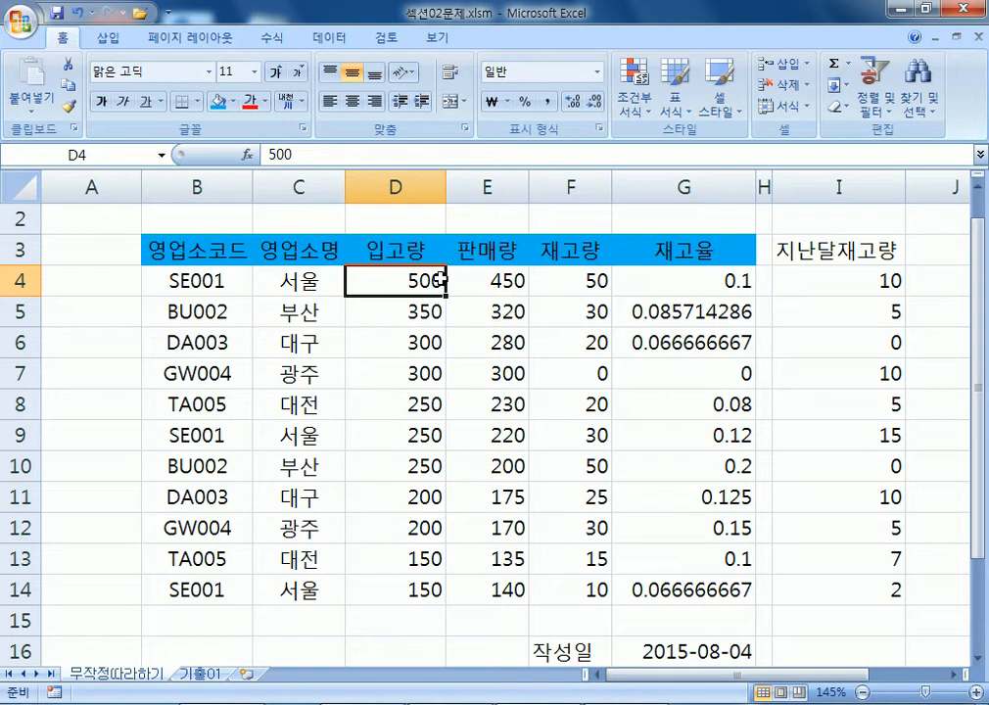
key(F2)
text(개)
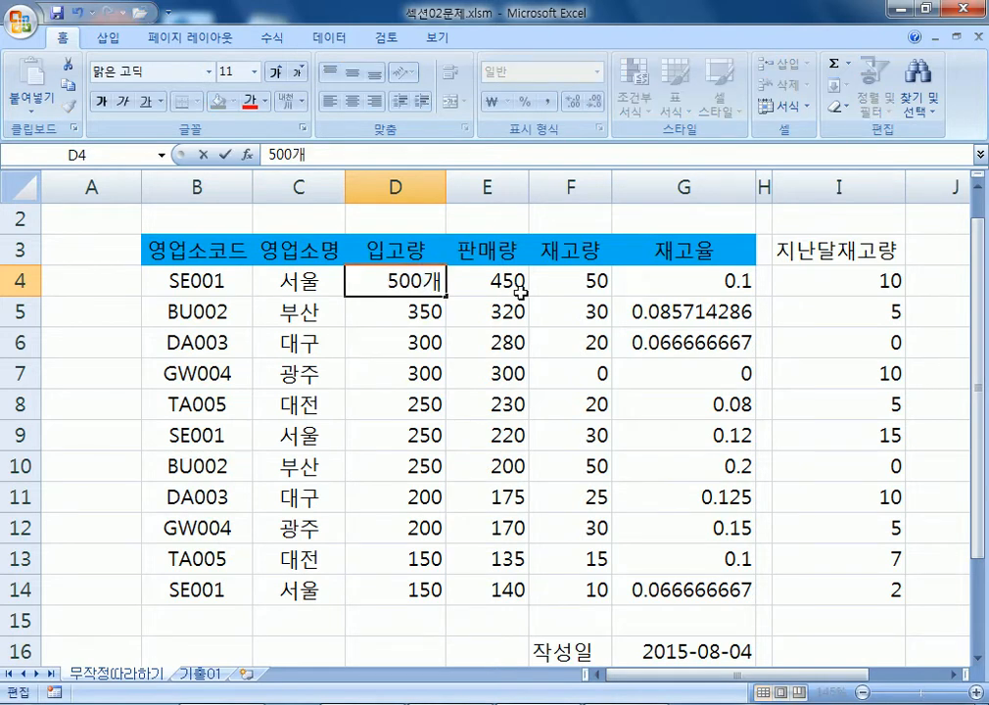
key(Return)
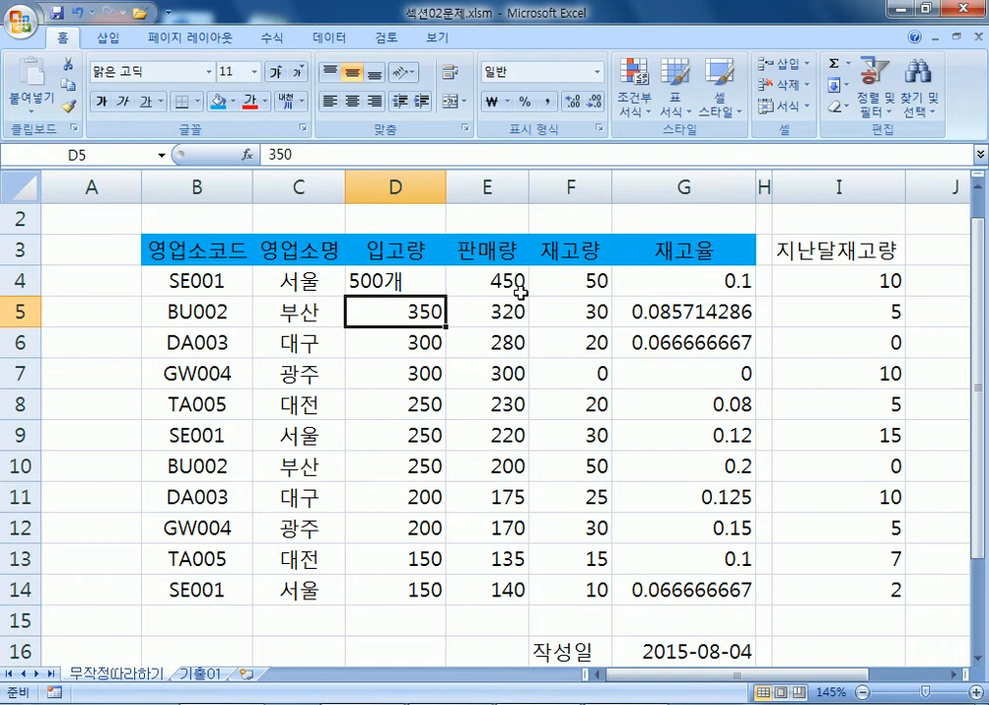
drag(386, 280, 494, 489)
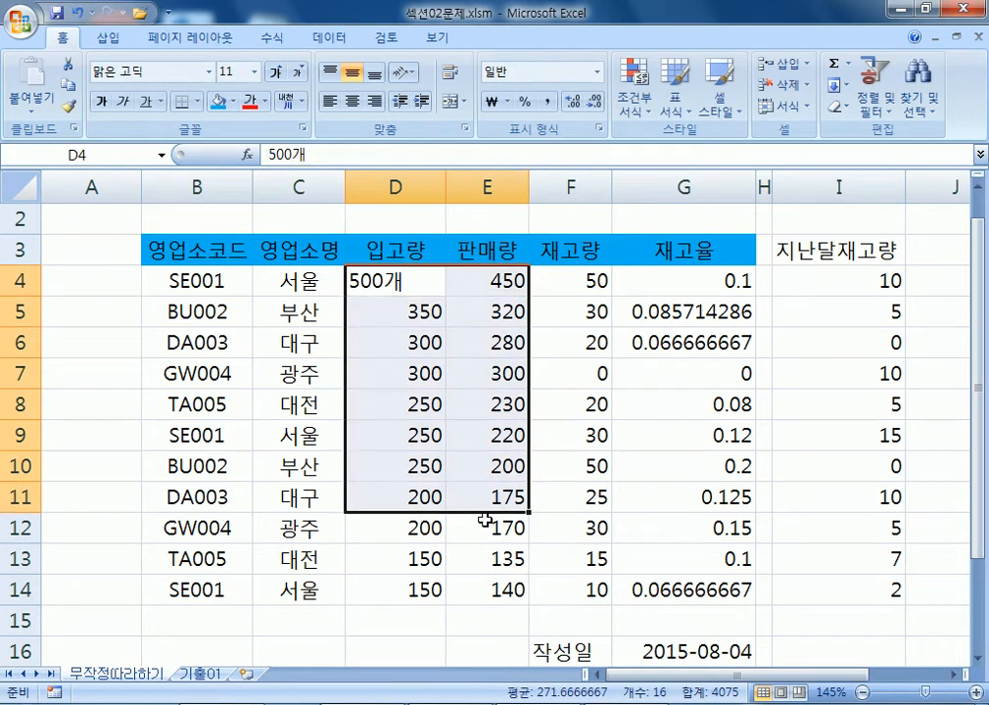
key(ctrl+z)
drag(397, 281, 507, 592)
scroll(458, 439, down, 1)
scroll(458, 439, down, 1)
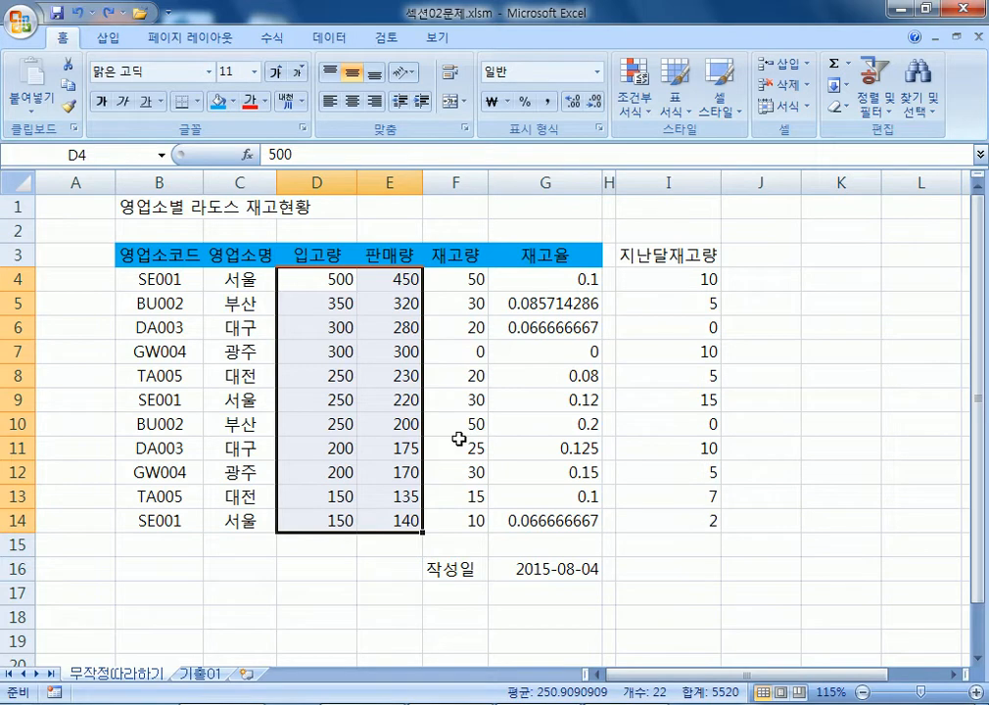
In Notepad, replace the note text with the heading '셀 서식 : 셀을 꾸미기'.
key(alt+Tab)
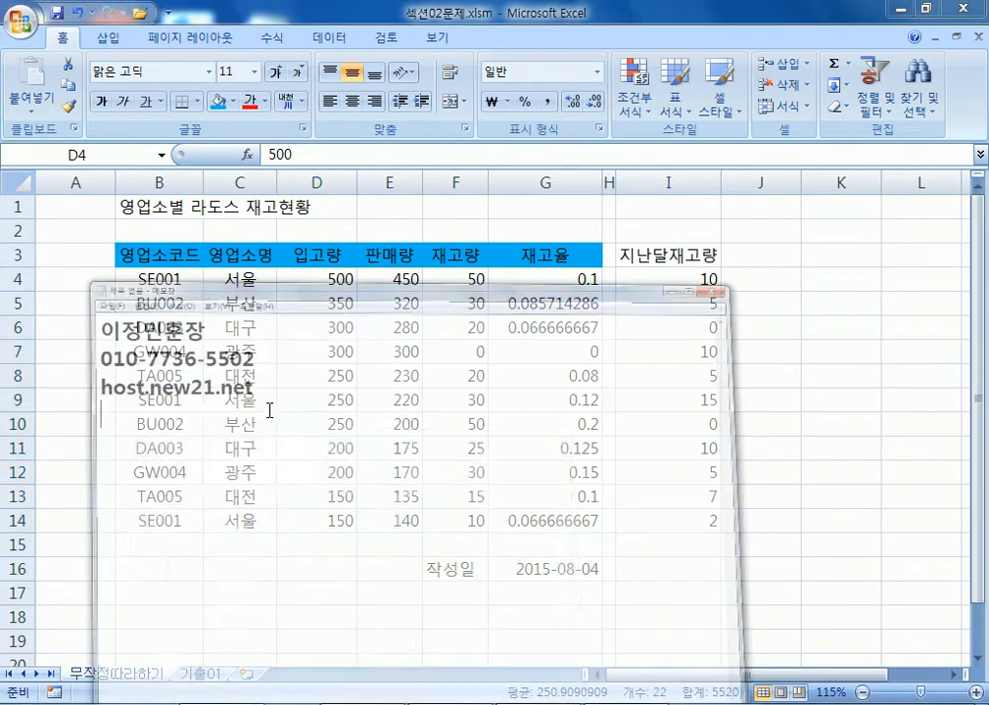
key(ctrl+a)
text(tpf)
key(BackSpace)
key(BackSpace)
key(BackSpace)
text(tpf)
key(BackSpace)
key(BackSpace)
key(BackSpace)
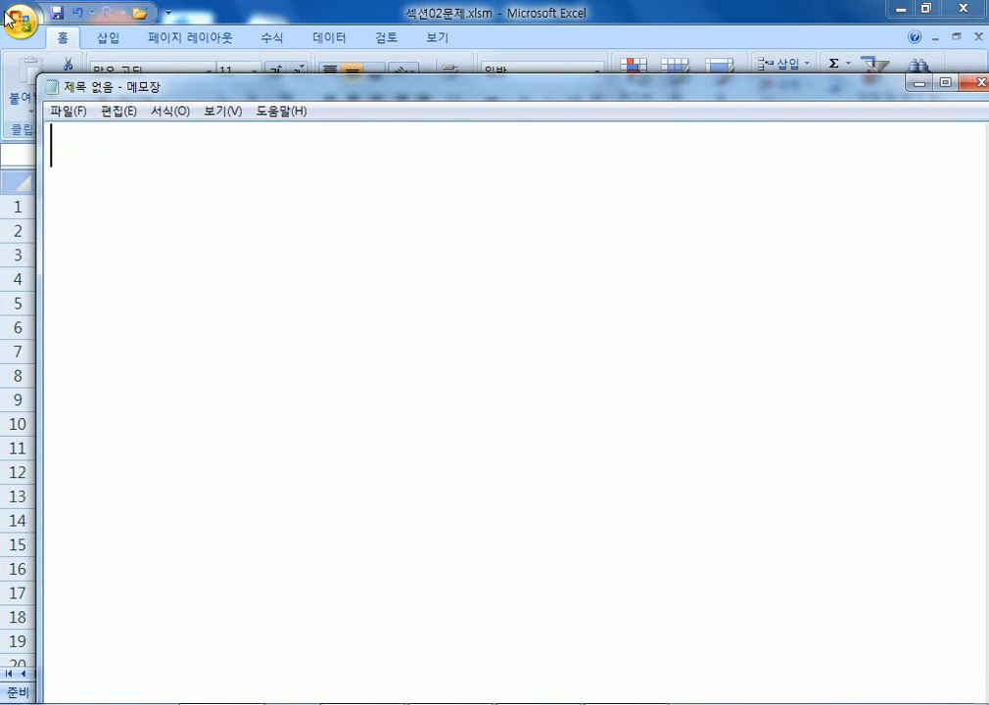
text(tp)
key(BackSpace)
key(BackSpace)
key(Hangul)
text(셀 서식 : )
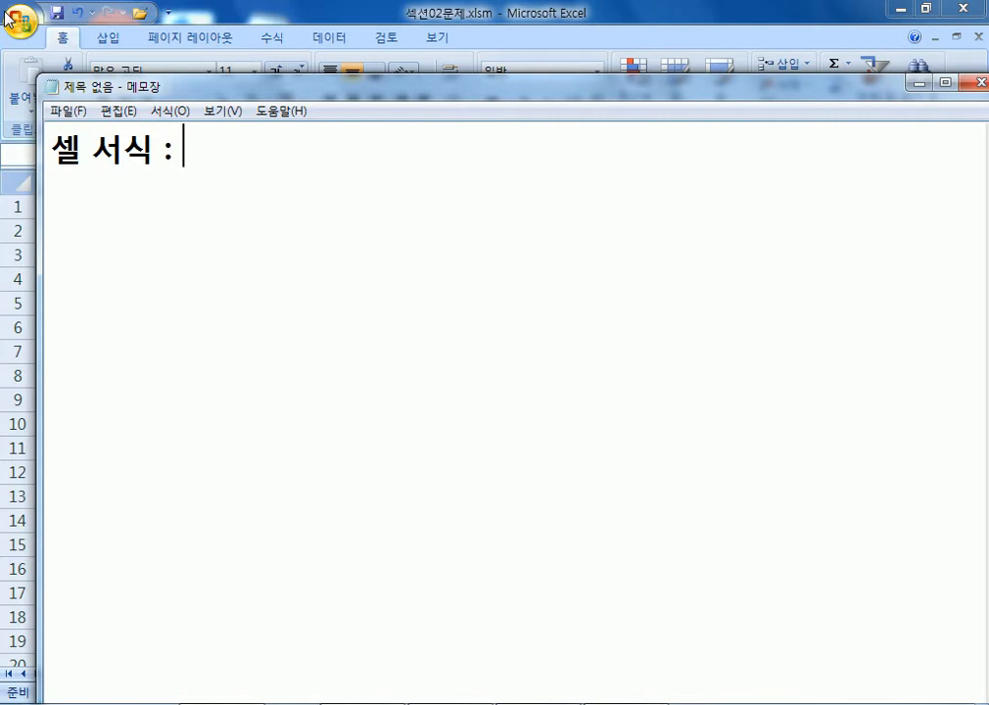
text(셀을 꾸미기)
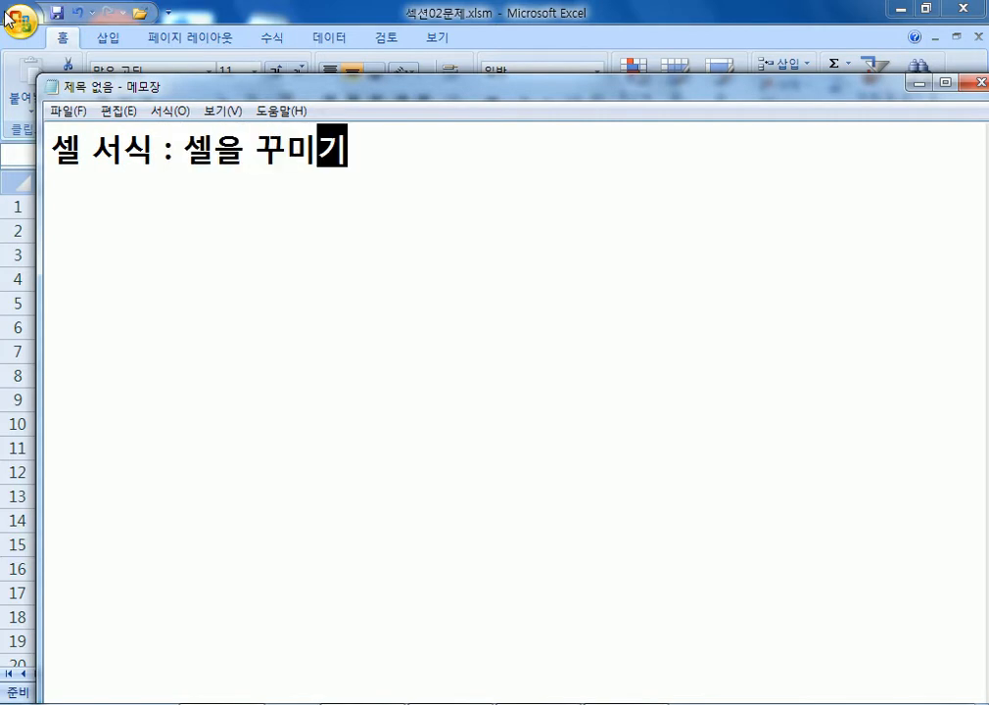
key(Return)
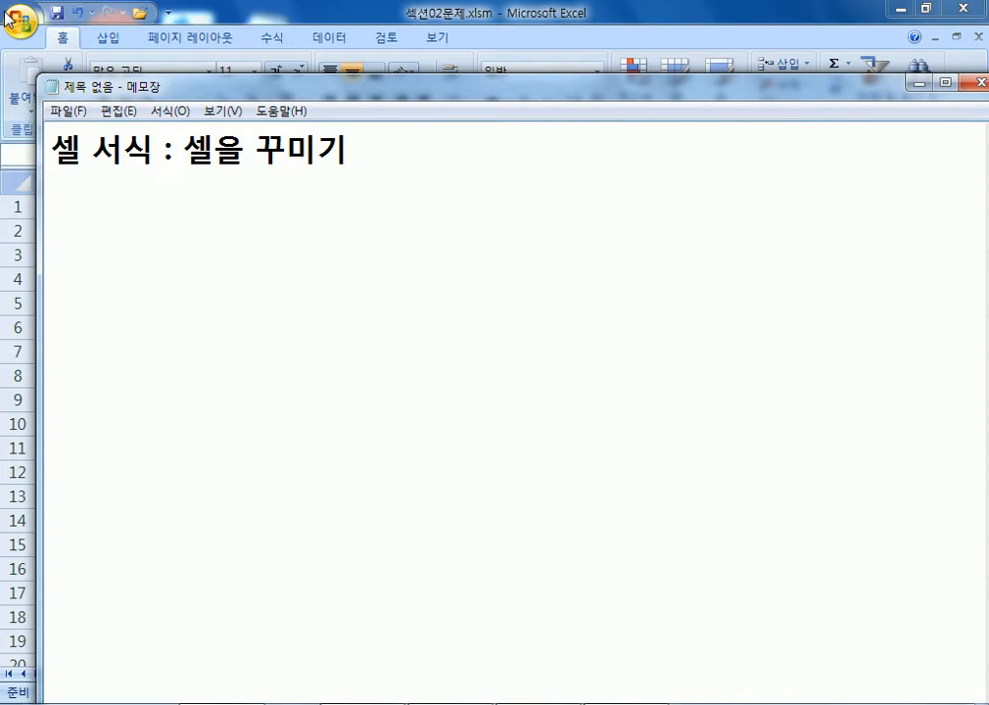
Add the example line '100 > 100개' beneath the heading and return to Excel.
text(100 > 100원)
key(Return)
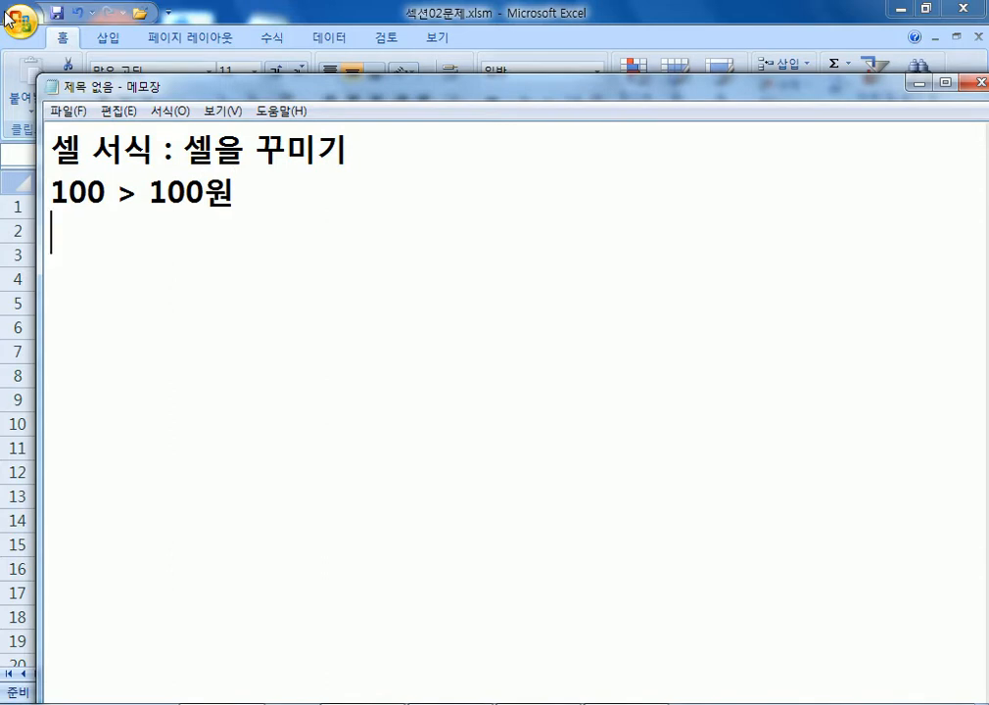
text(₩₩)
key(BackSpace)
key(BackSpace)
key(BackSpace)
key(BackSpace)
text(개)
key(Return)
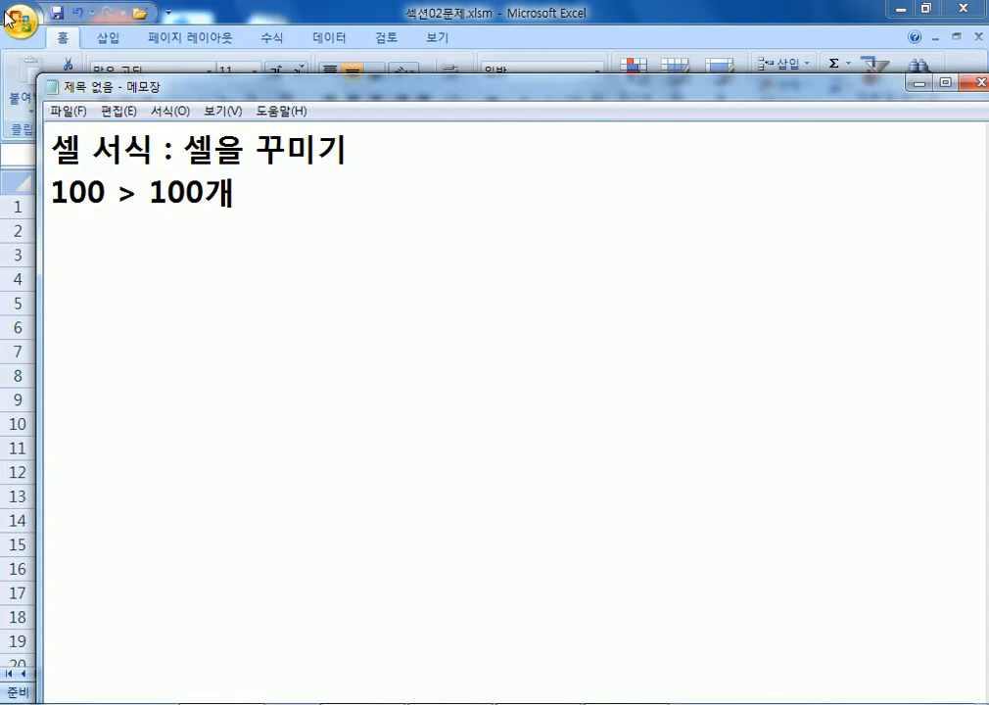
key(alt+Tab)
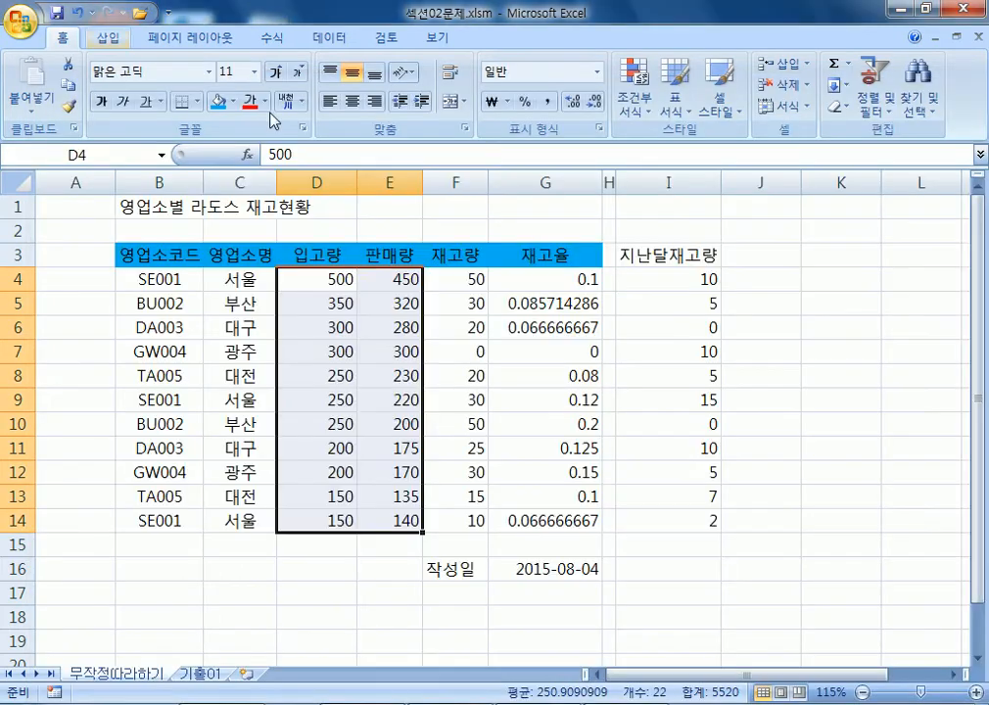
Open Format Cells for the 입고량 and 판매량 quantity cells through Home > Format.
right_click(303, 280)
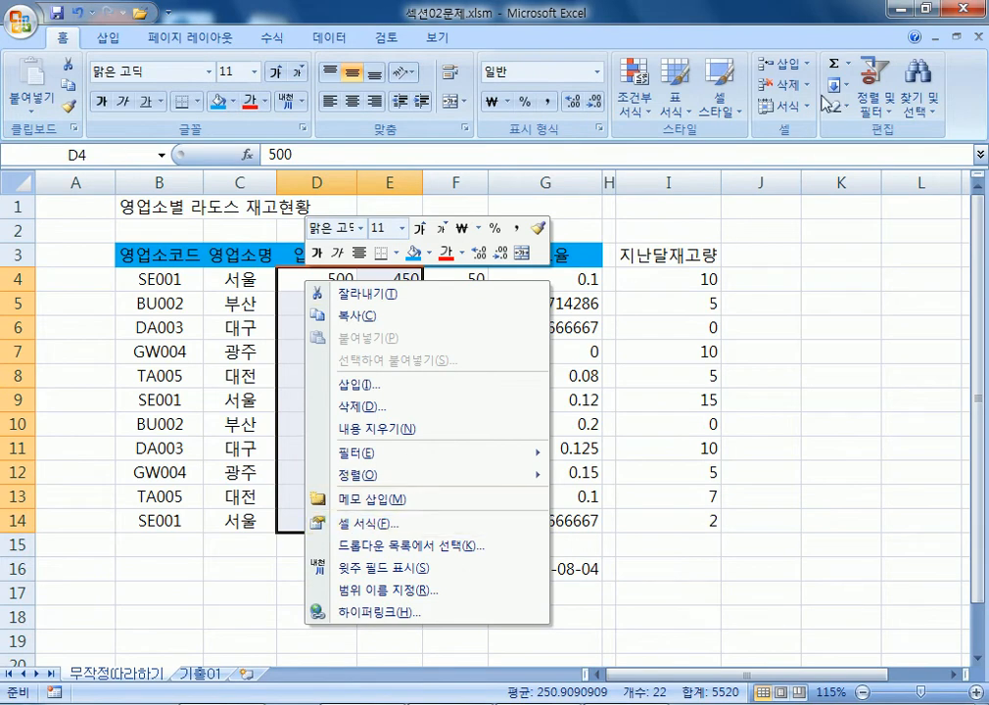
click(792, 133)
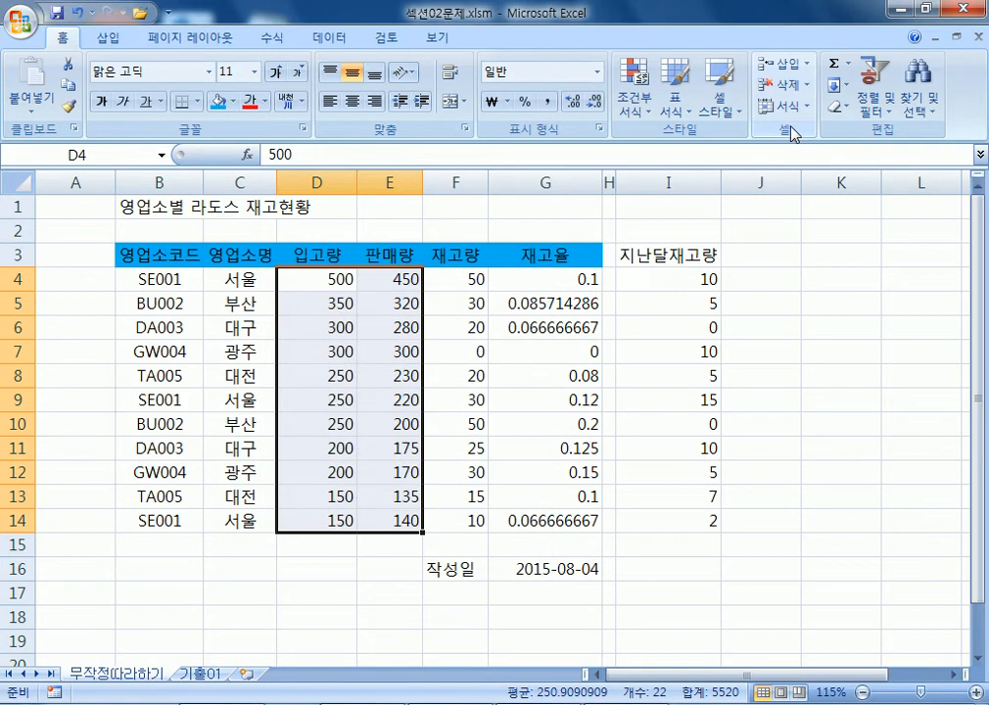
click(801, 116)
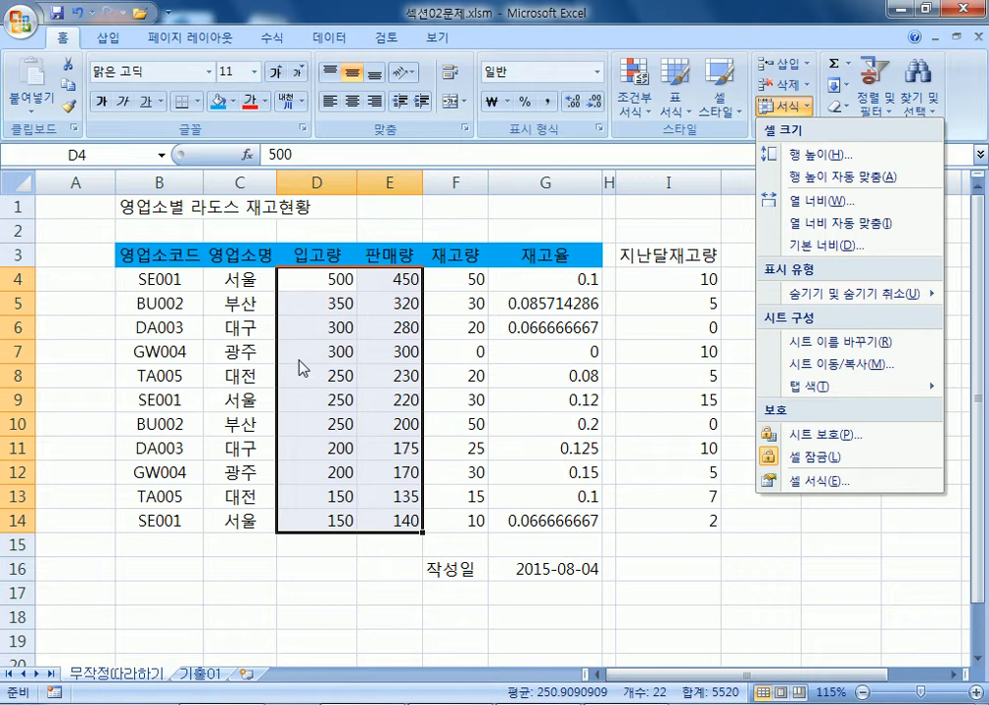
click(459, 344)
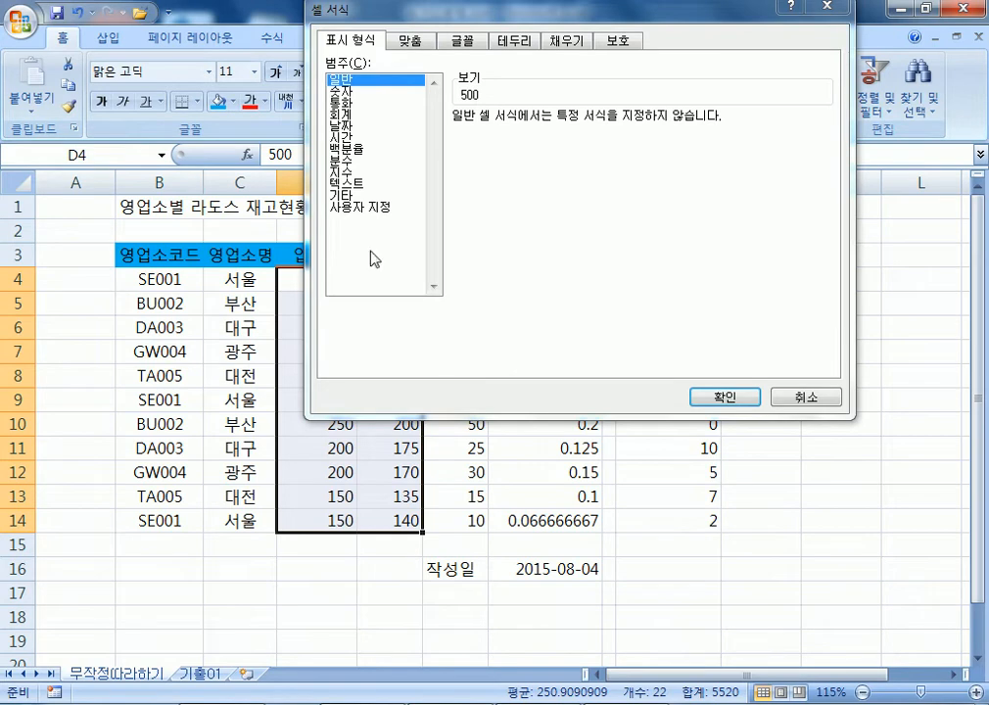
Reopen Format Cells with Ctrl+1 and compare the General, Number, Currency and Custom categories.
drag(333, 13, 239, 14)
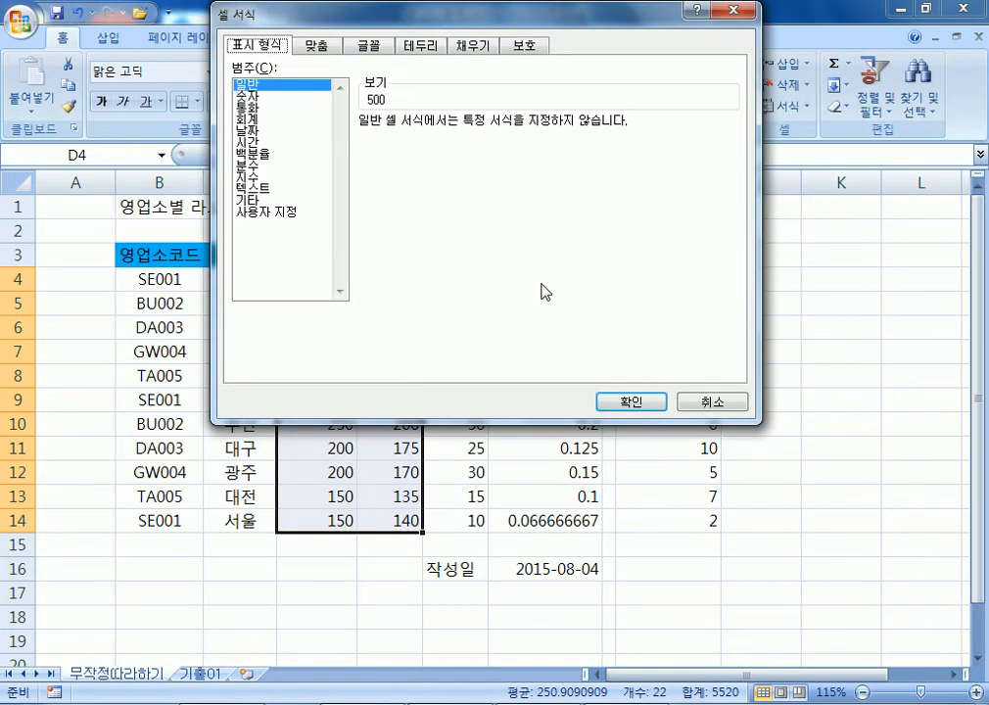
click(716, 408)
key(ctrl+1)
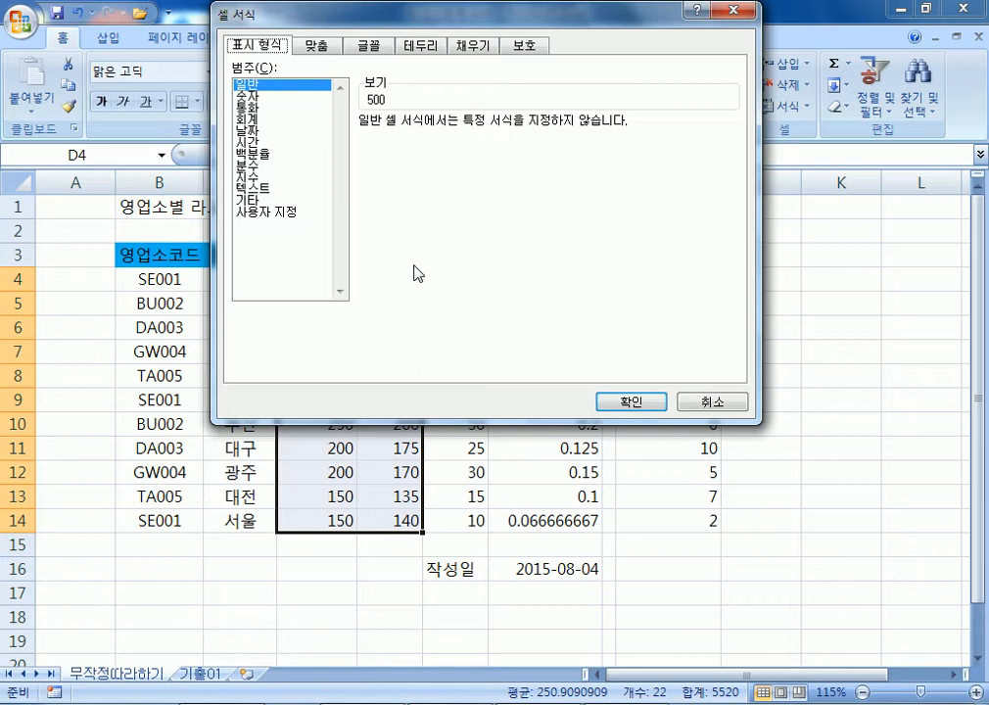
click(276, 213)
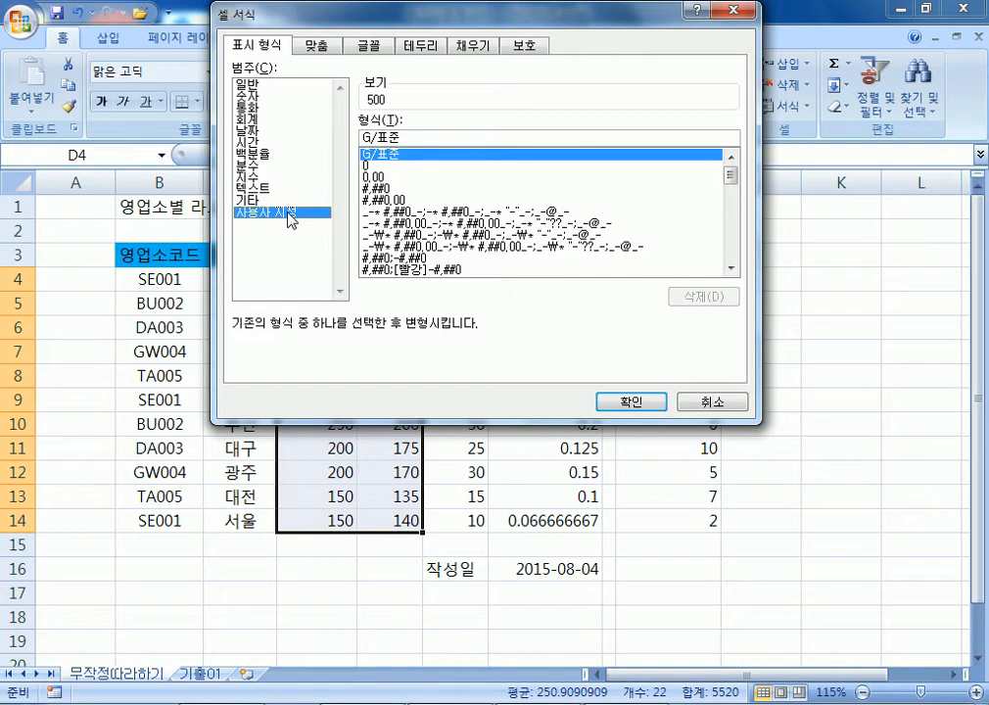
click(253, 85)
click(254, 97)
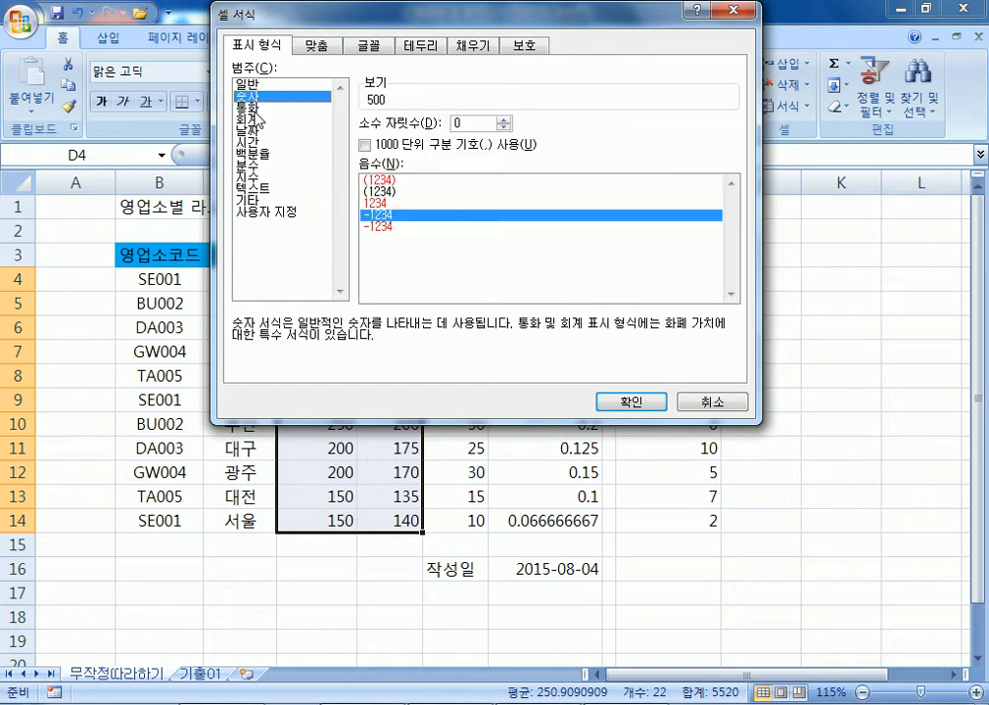
click(257, 110)
click(262, 88)
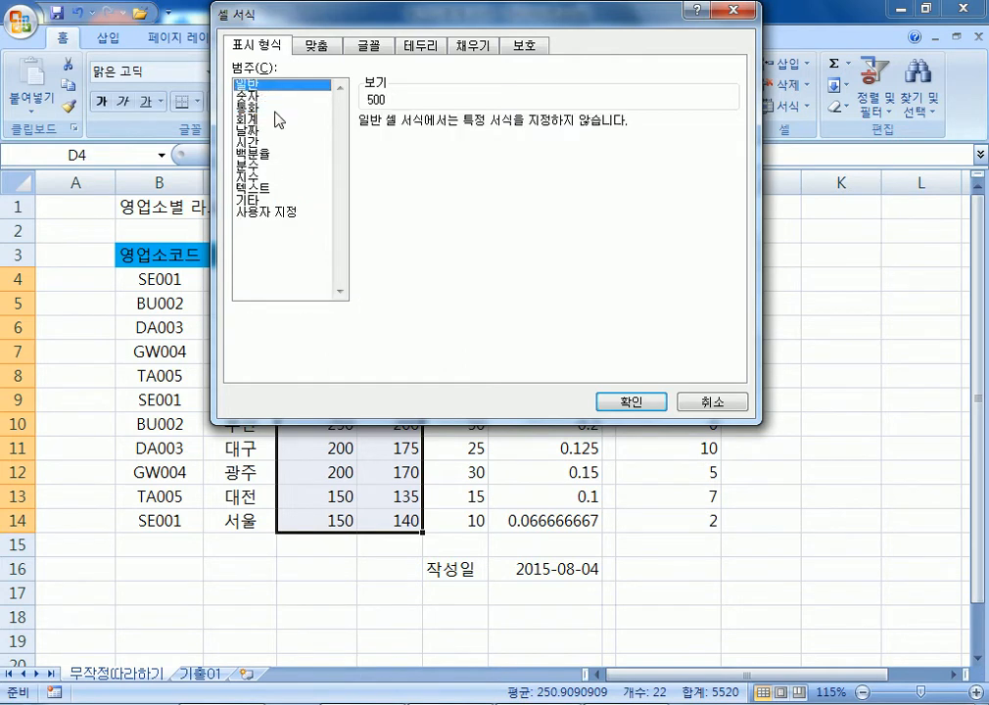
click(280, 212)
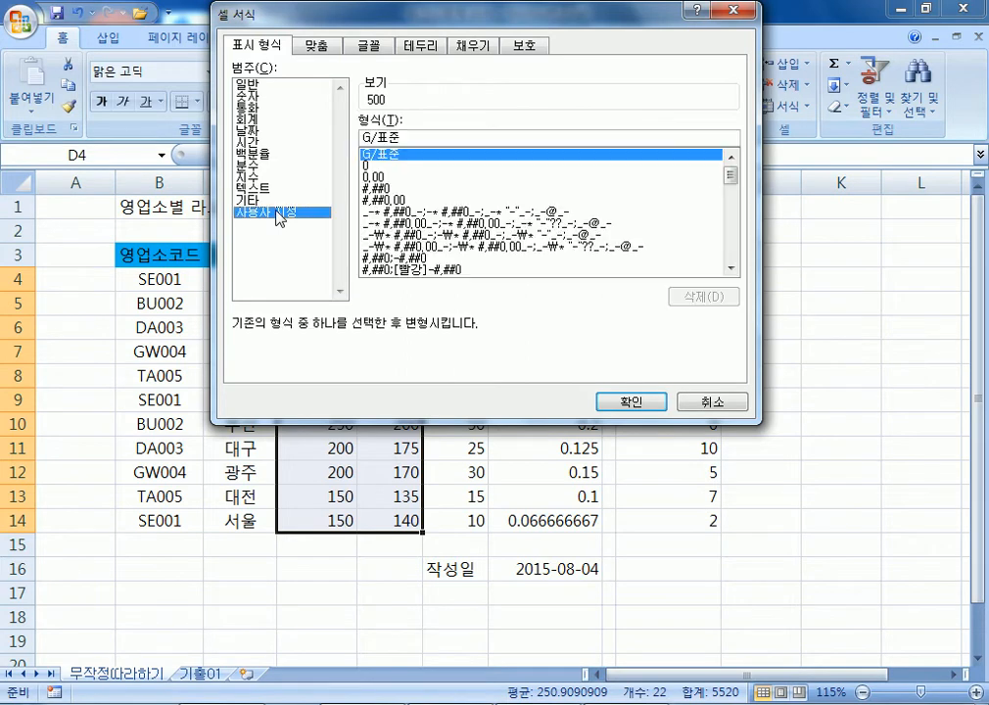
Preview Number's thousands separator and Currency's ₩ symbols, then settle on Custom with G/표준.
click(250, 96)
click(389, 145)
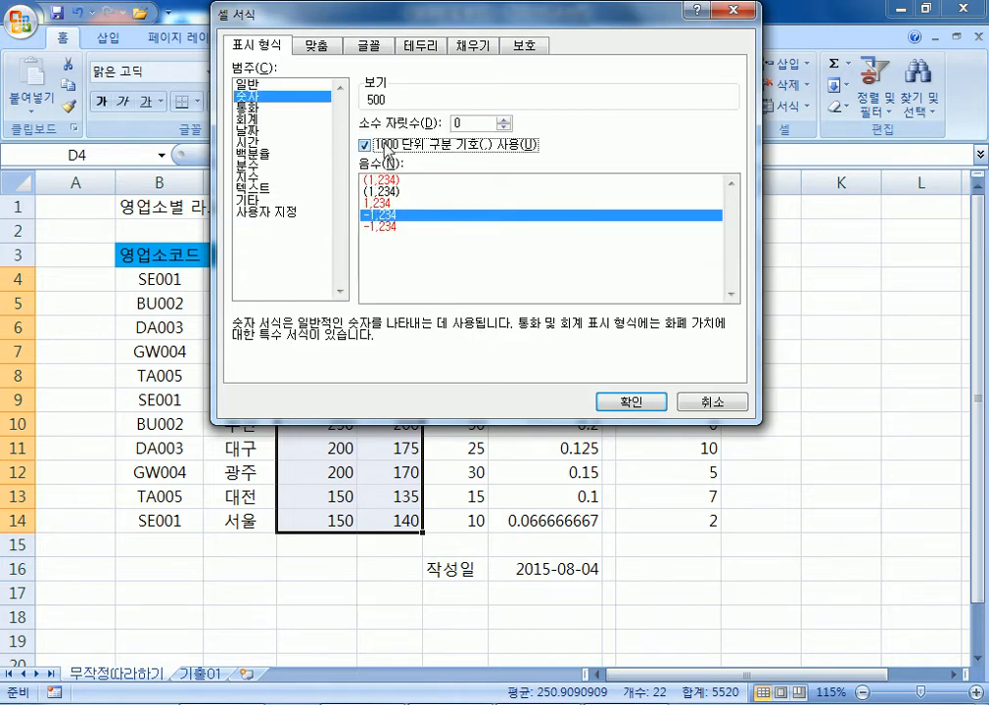
click(250, 108)
click(440, 146)
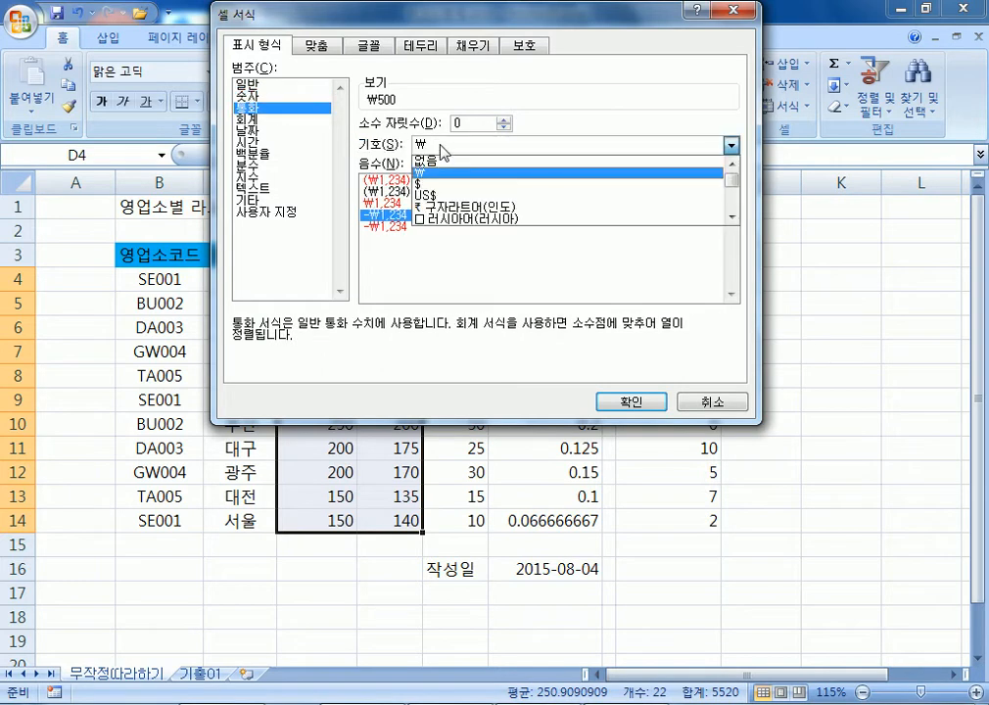
click(253, 87)
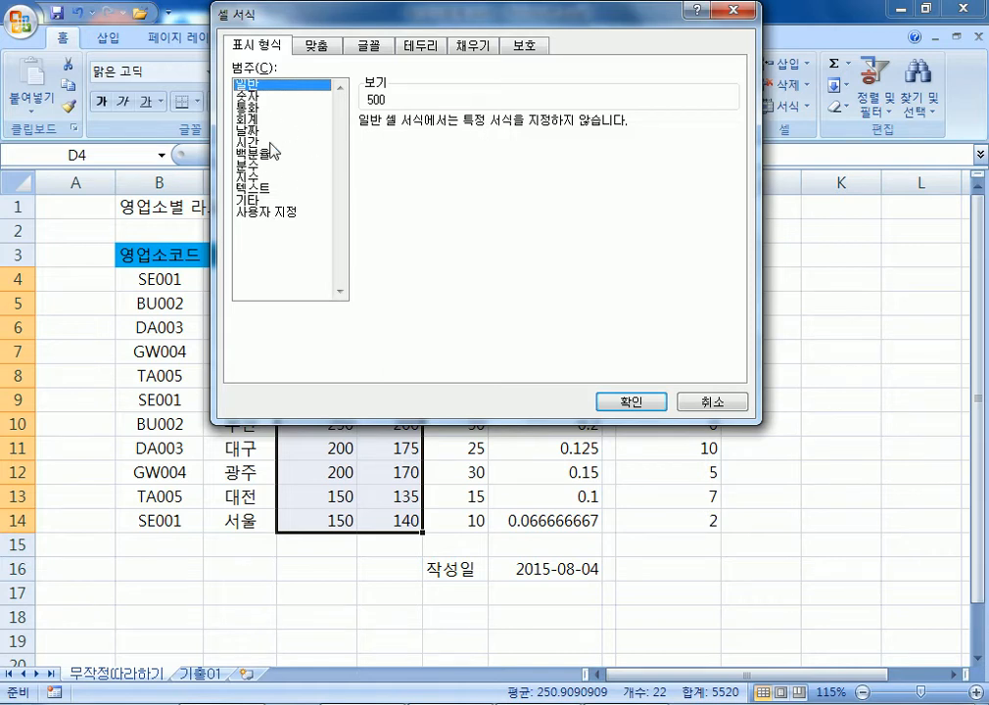
click(285, 212)
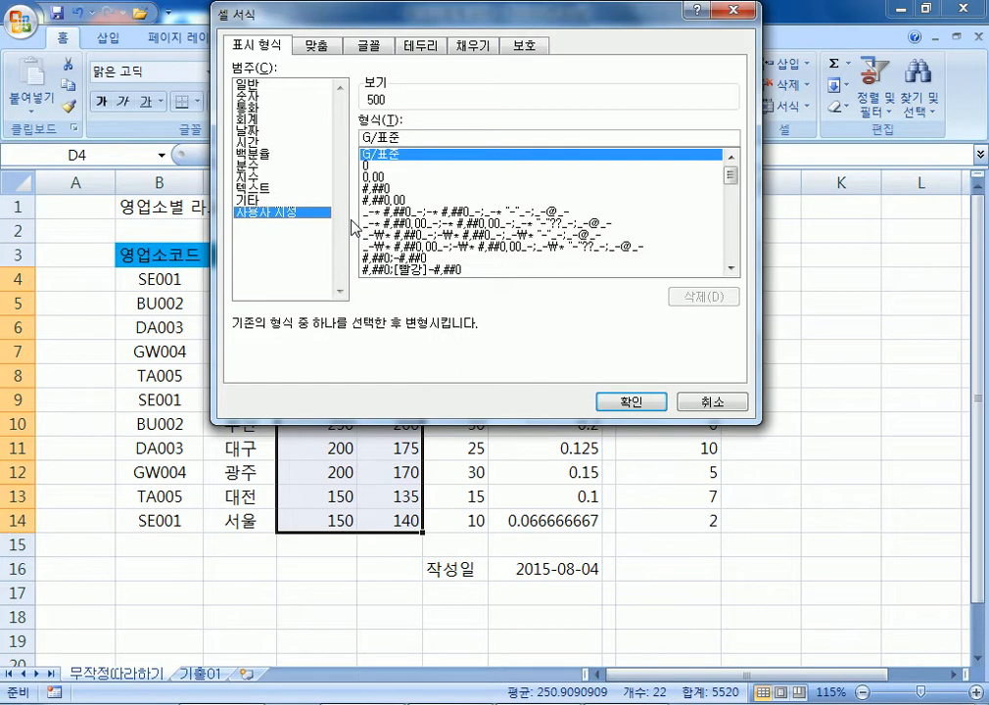
Below the 100 > 100개 example in Notepad, add '숫자 뒤에 "개"가 표시되도록 처리' and '0일때에도 0개'.
key(alt+Tab)
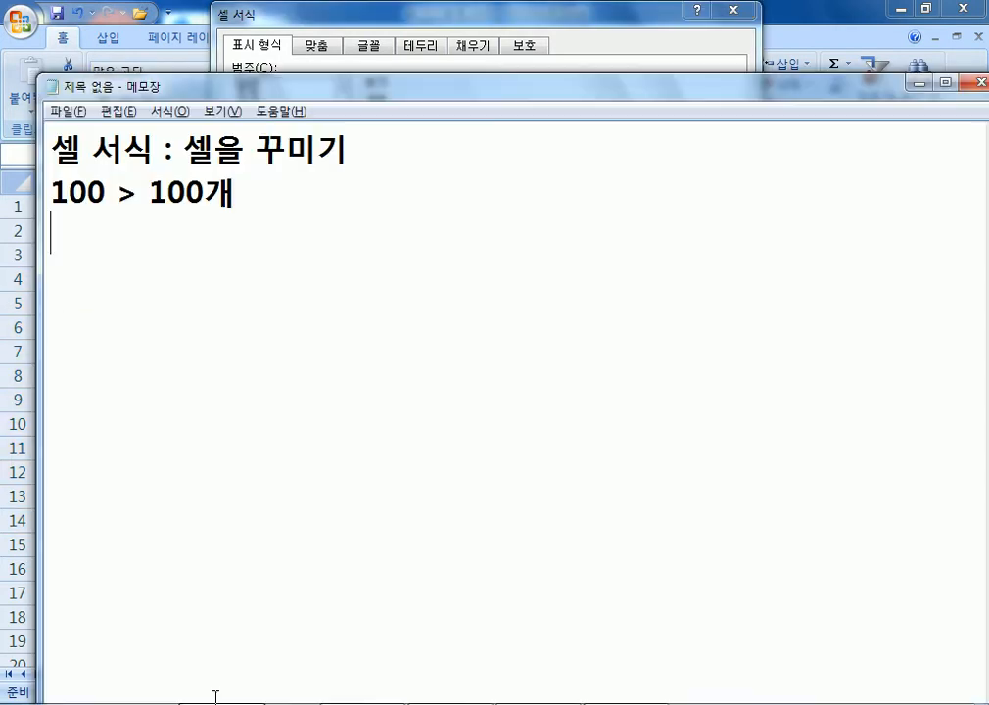
text(ㅛㅅ)
key(BackSpace)
key(BackSpace)
text(ㅅ숫자 뒤에 )
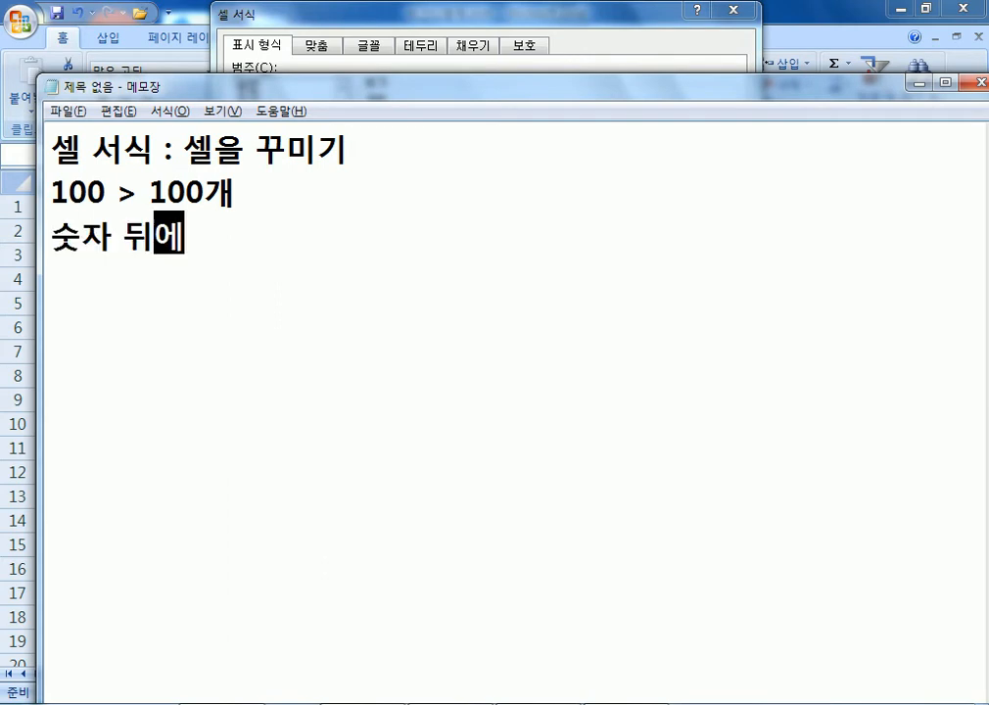
text("개"가)
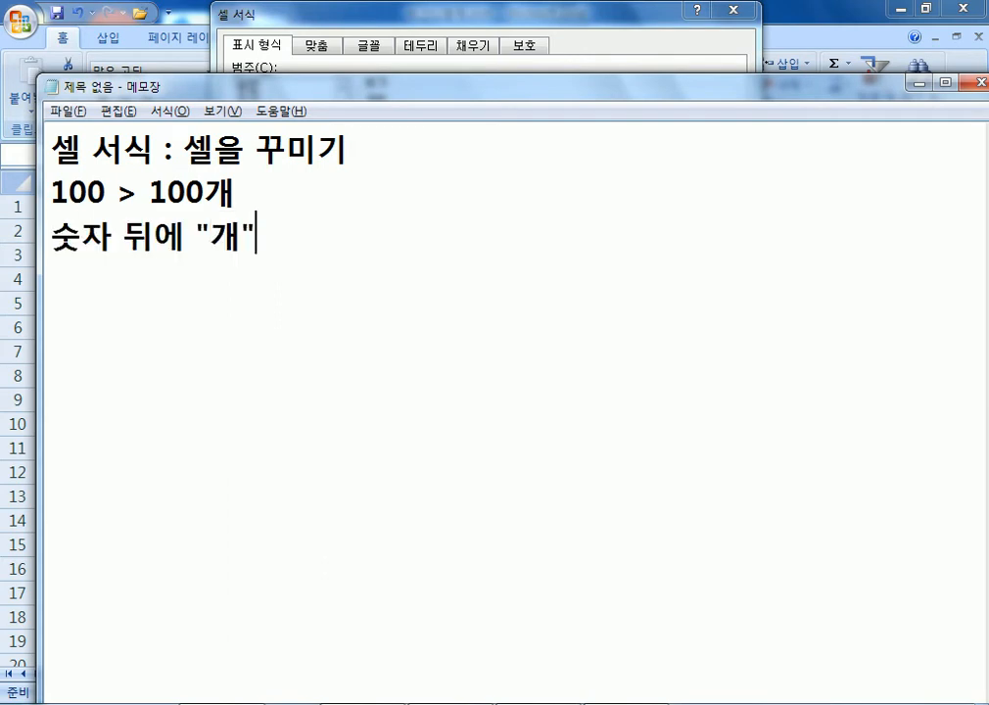
text( 표시되)
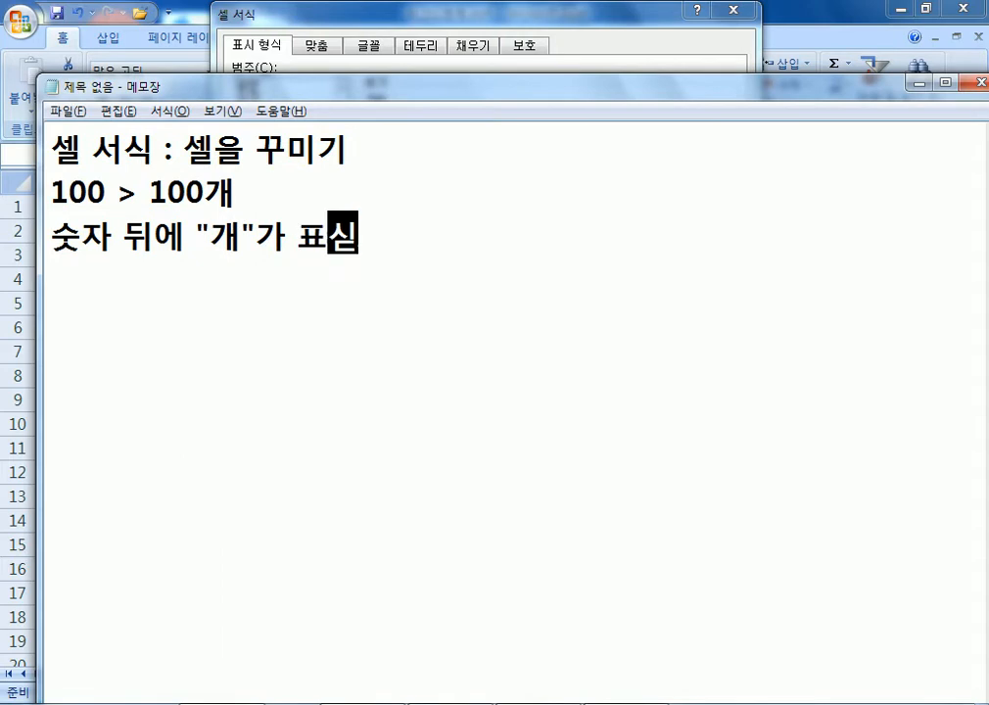
text(도록 처리)
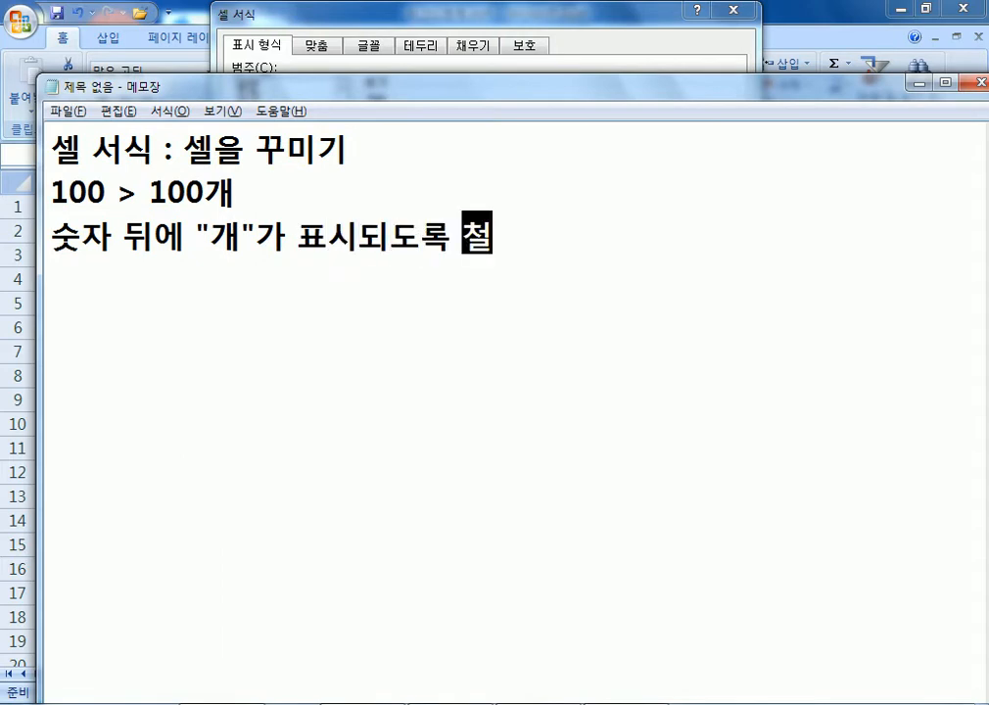
key(Return)
text(0)
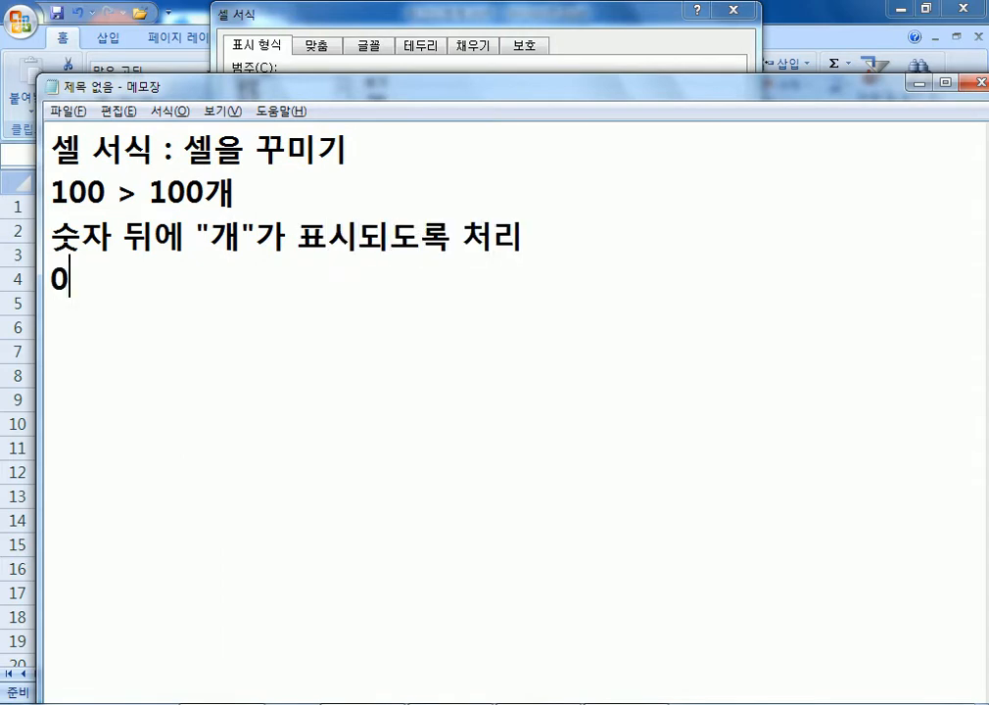
text(일때에도 표)
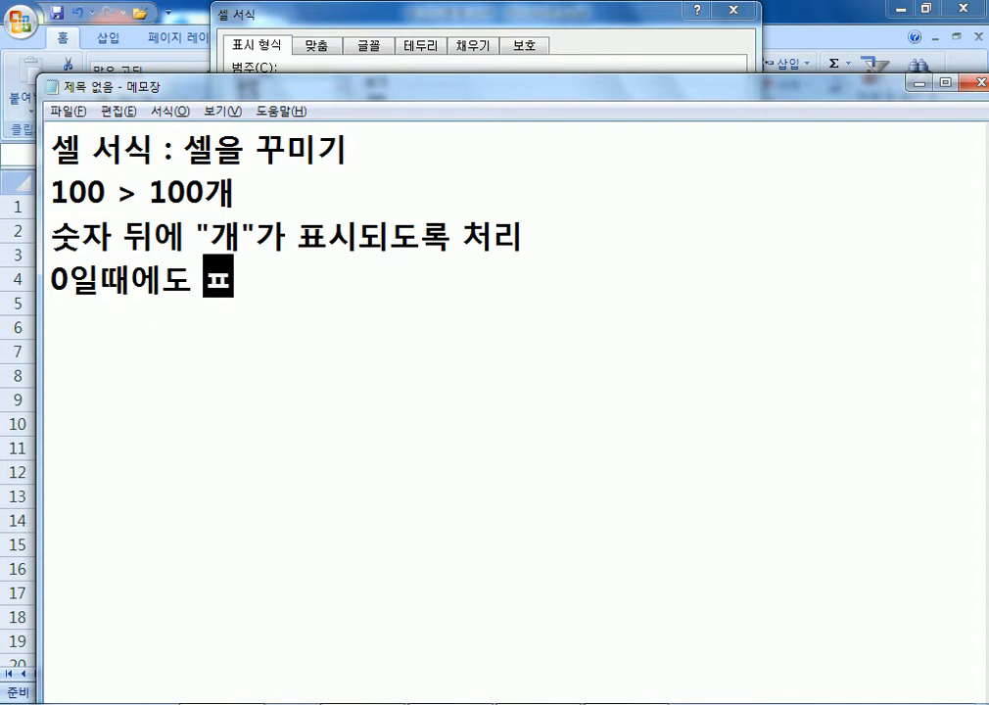
key(BackSpace)
text(0개)
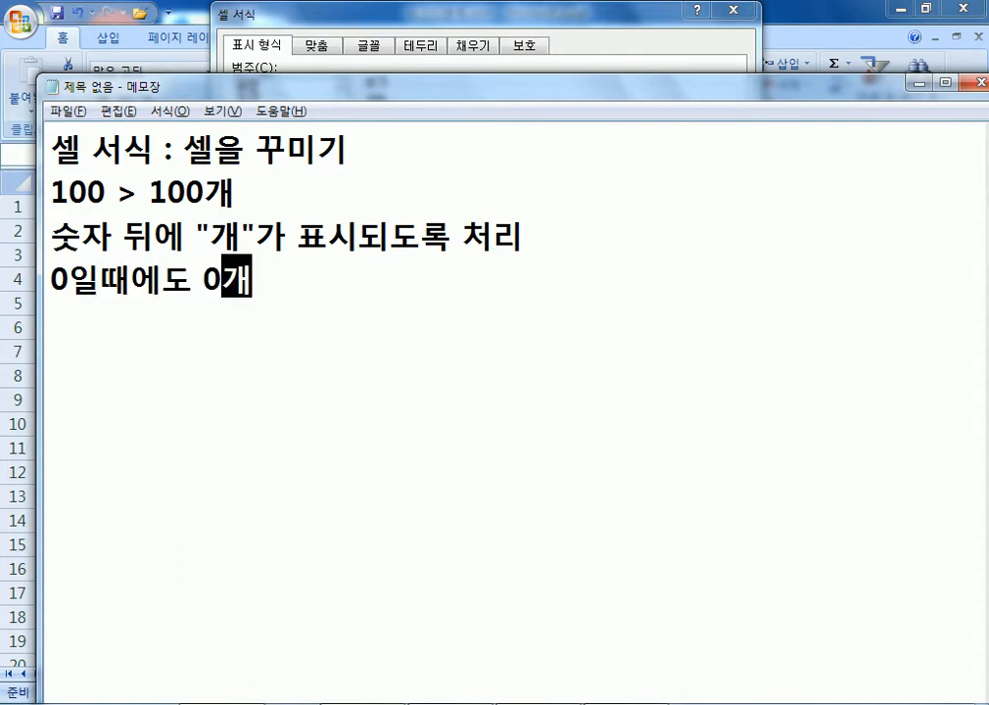
text(,)
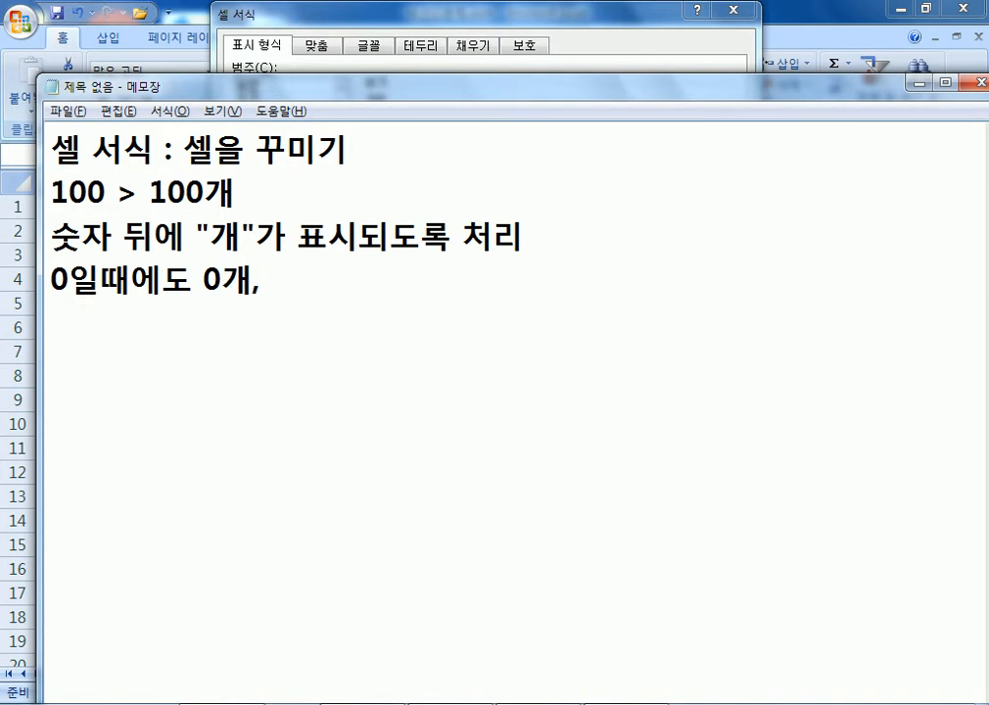
key(BackSpace)
Copy the G/표준 format code from Excel's Type box into the Notepad notes.
key(alt+Tab)
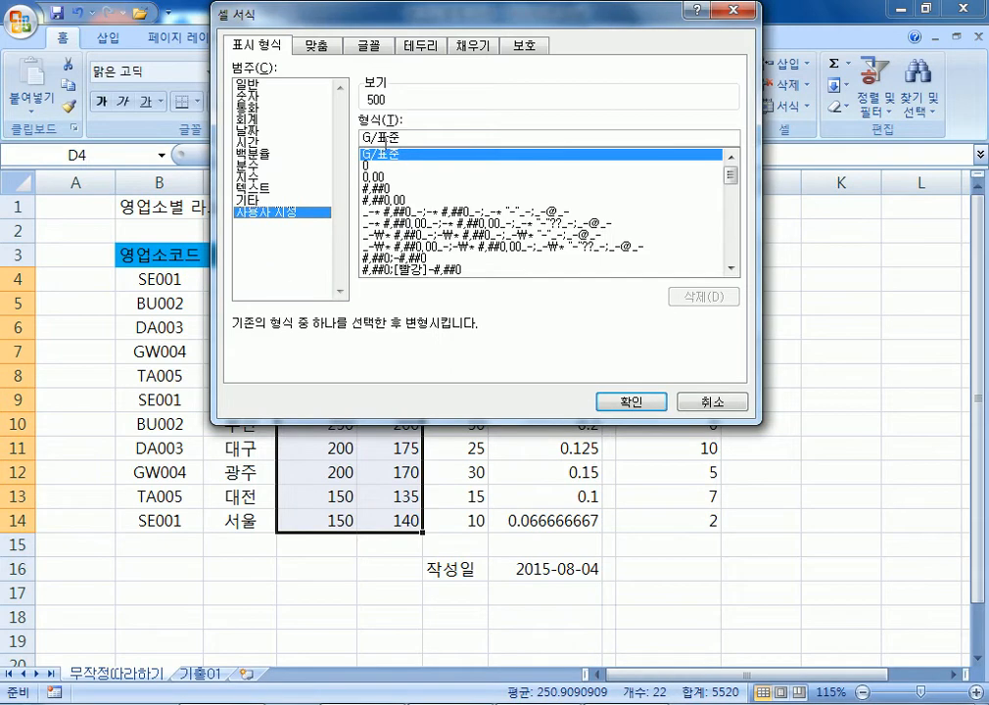
drag(415, 137, 346, 137)
key(ctrl+c)
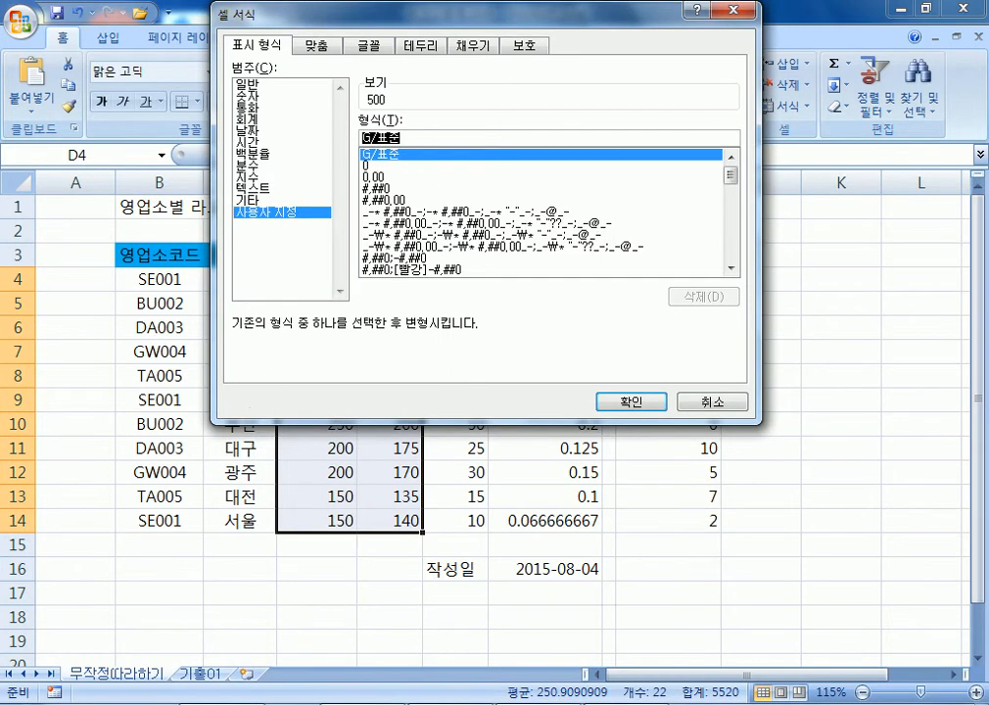
key(alt+Tab)
key(ctrl+v)
key(alt+Tab)
Preview the 0, 0.00 and #,##0 custom formats, then settle on G/표준.
click(368, 166)
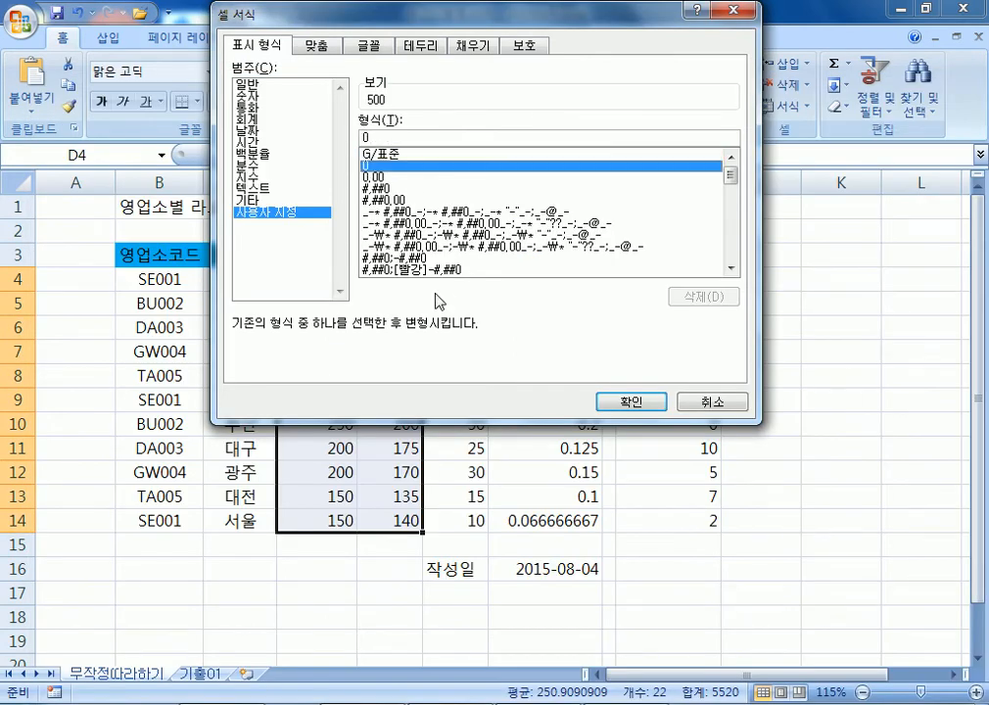
click(410, 178)
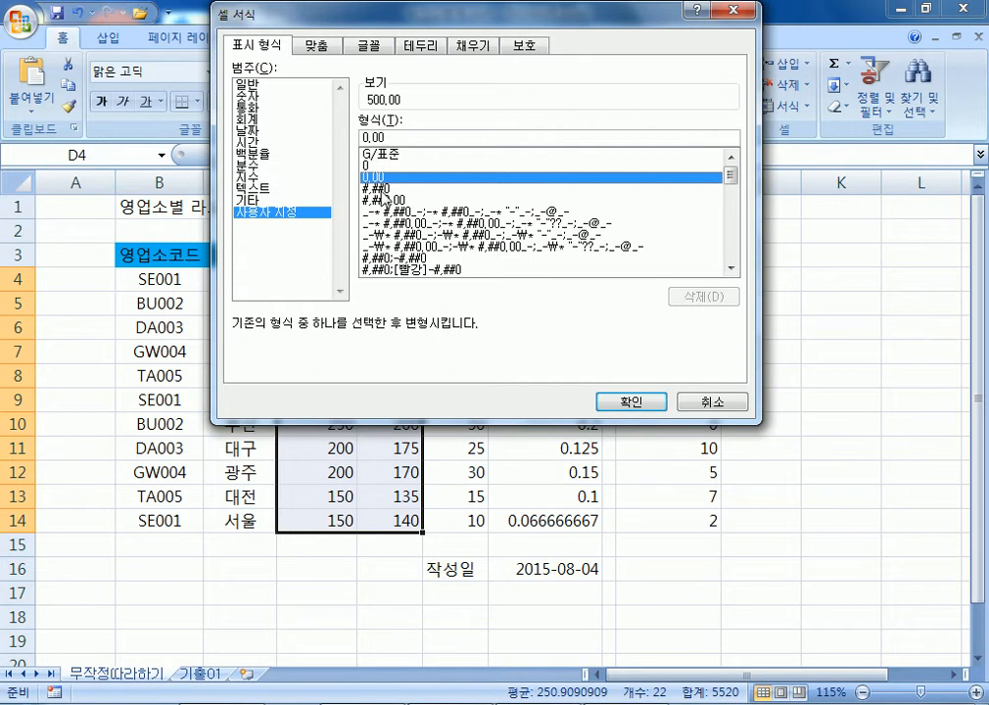
click(388, 187)
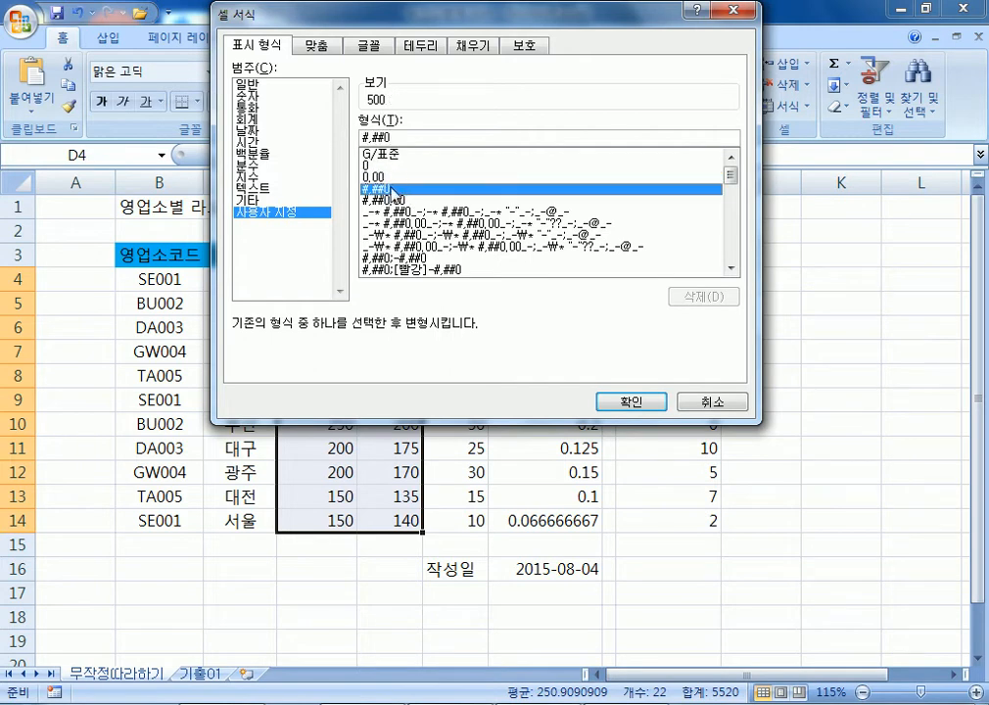
click(389, 157)
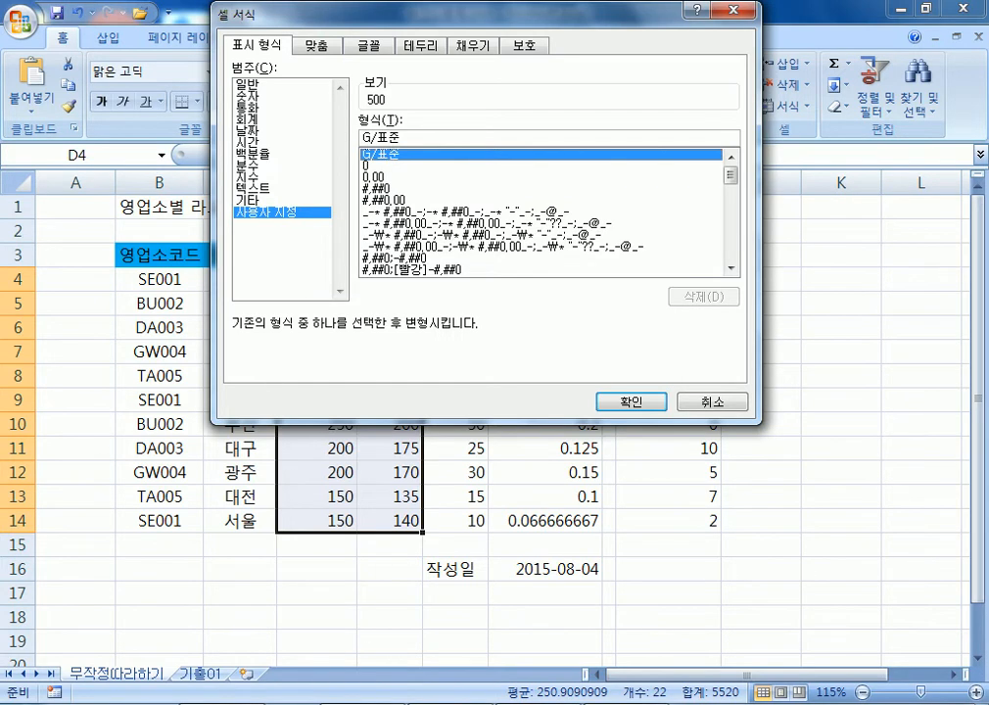
click(245, 703)
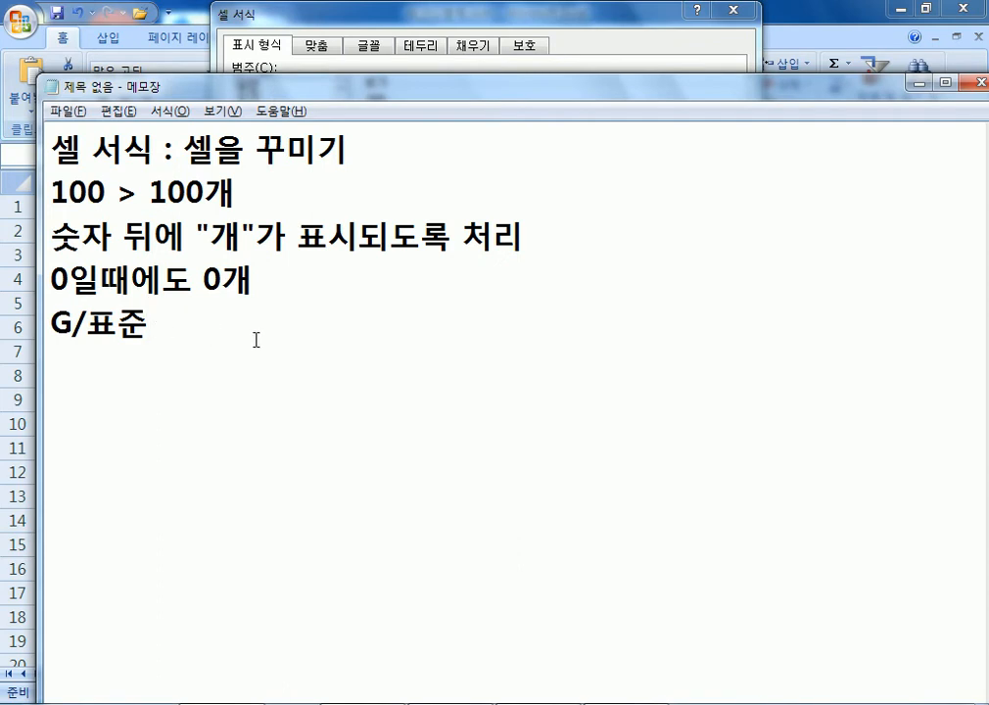
Append "개" to the G/표준 note and add a 0"개" line below it.
text("개")
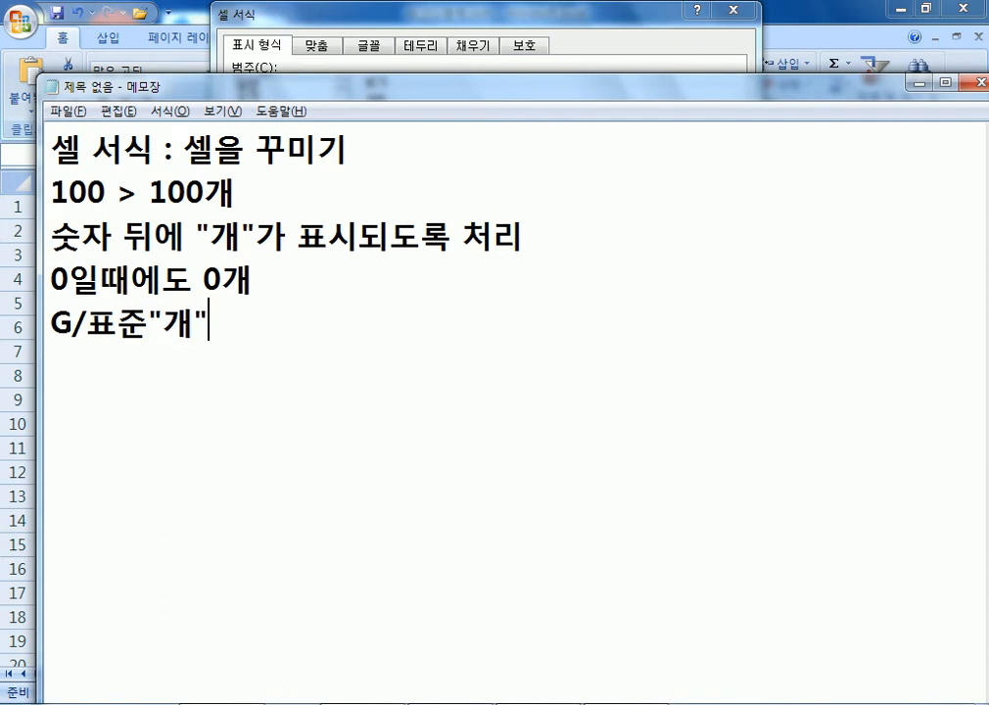
key(Return)
text(0")
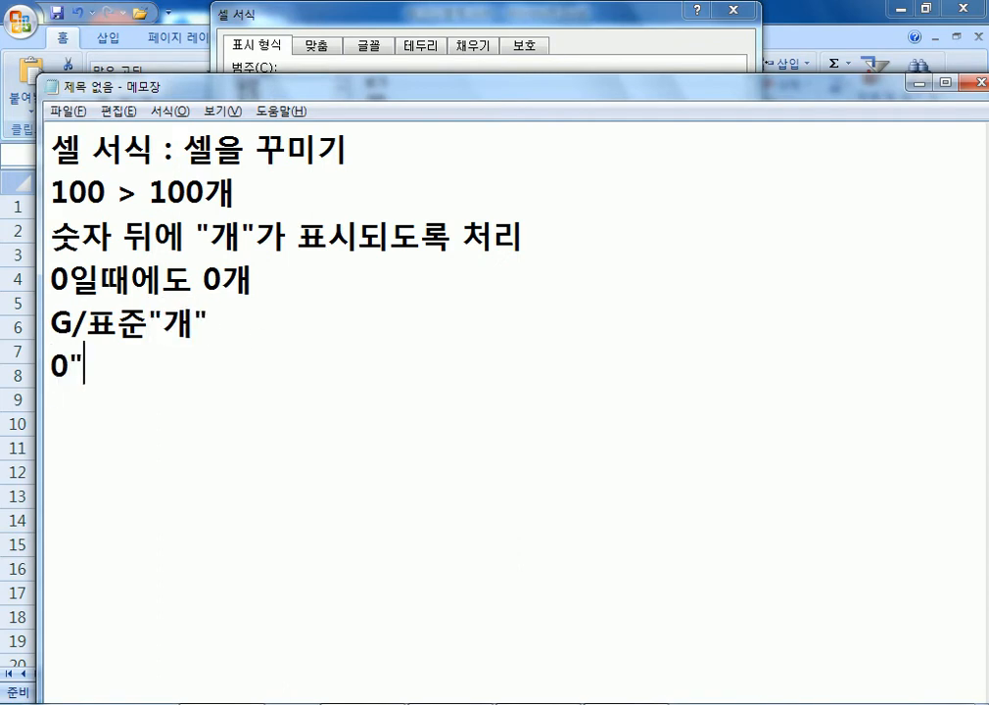
text(개")
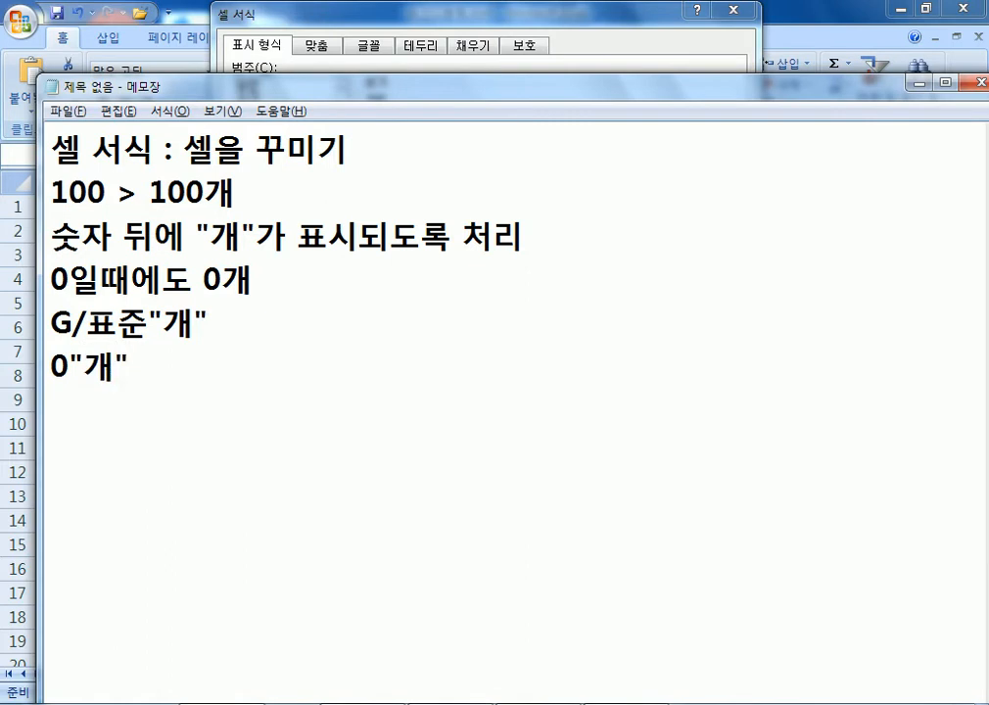
Remove the stray space between G/표준 and "개" in the notes.
key(Home)
key(Up)
key(shift+Right)
key(shift+Right)
key(shift+Right)
key(shift+Right)
key(Right)
key(shift+Right)
key(shift+Right)
key(shift+Right)
key(shift+Right)
key(Left)
key(Left)
key(Left)
key(Left)
key(shift+Left)
key(Left)
key(Right)
key(Delete)
Append 개 to G/표준 in Excel's Type box so the sample reads 500개.
click(326, 349)
key(alt+Tab)
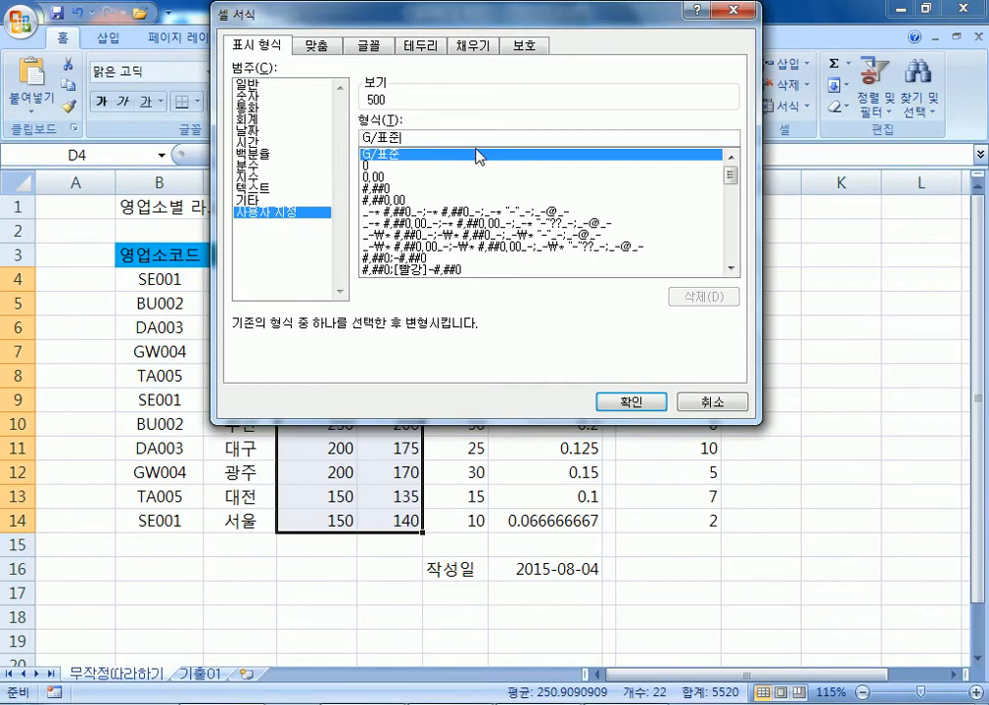
text(개)
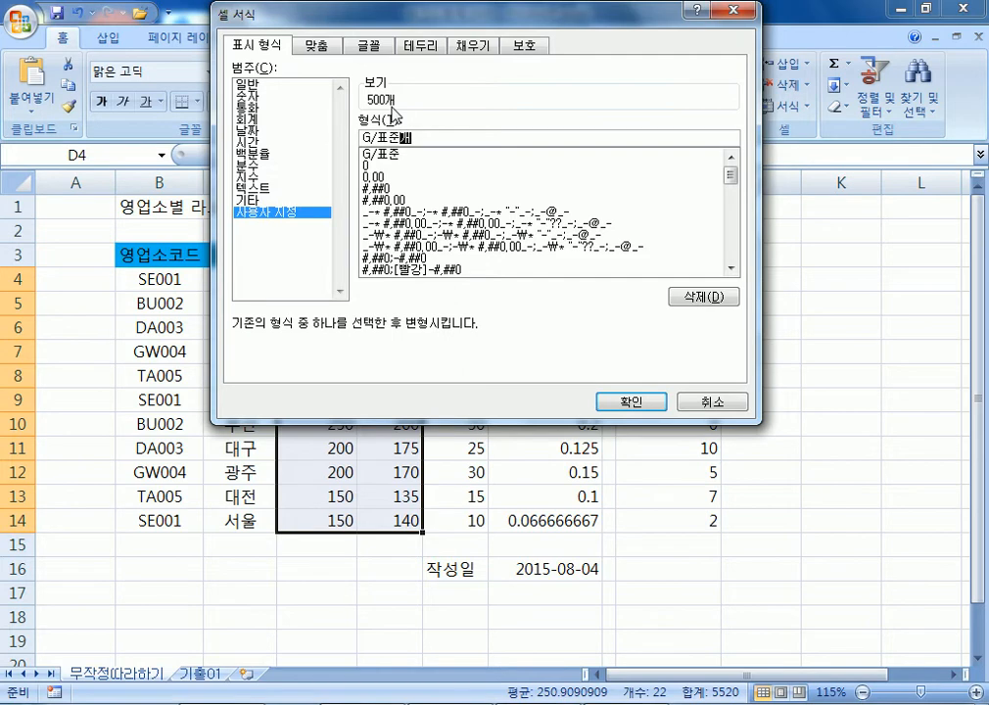
Add a #"개" format code line below 0"개" in the notes.
key(alt+Tab)
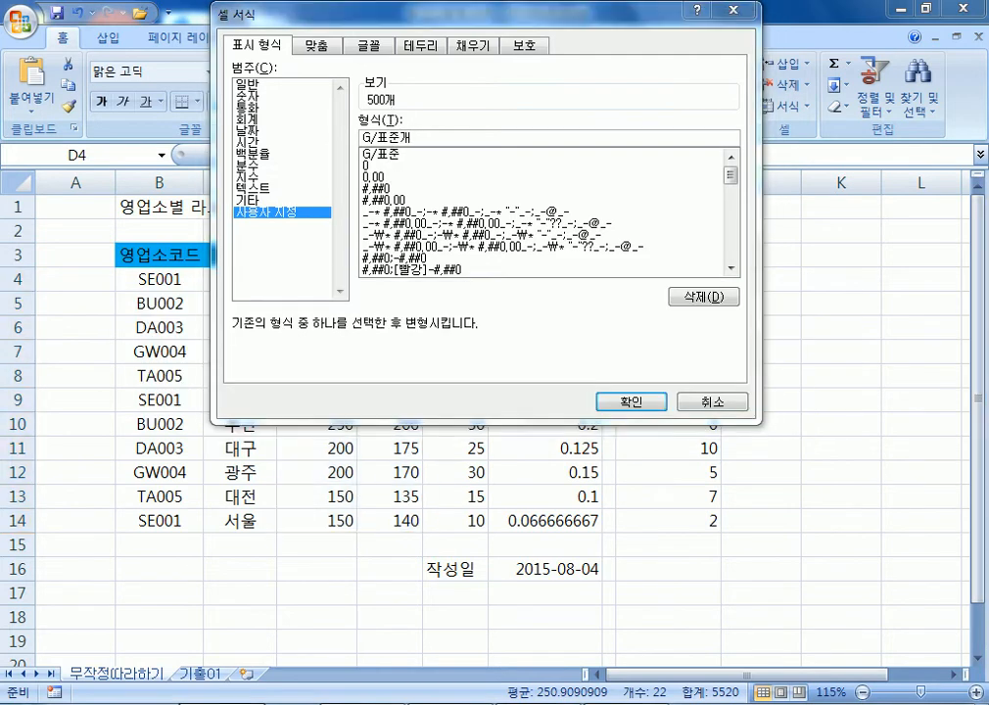
key(alt+Tab)
key(Return)
text(#"개" ㅌ)
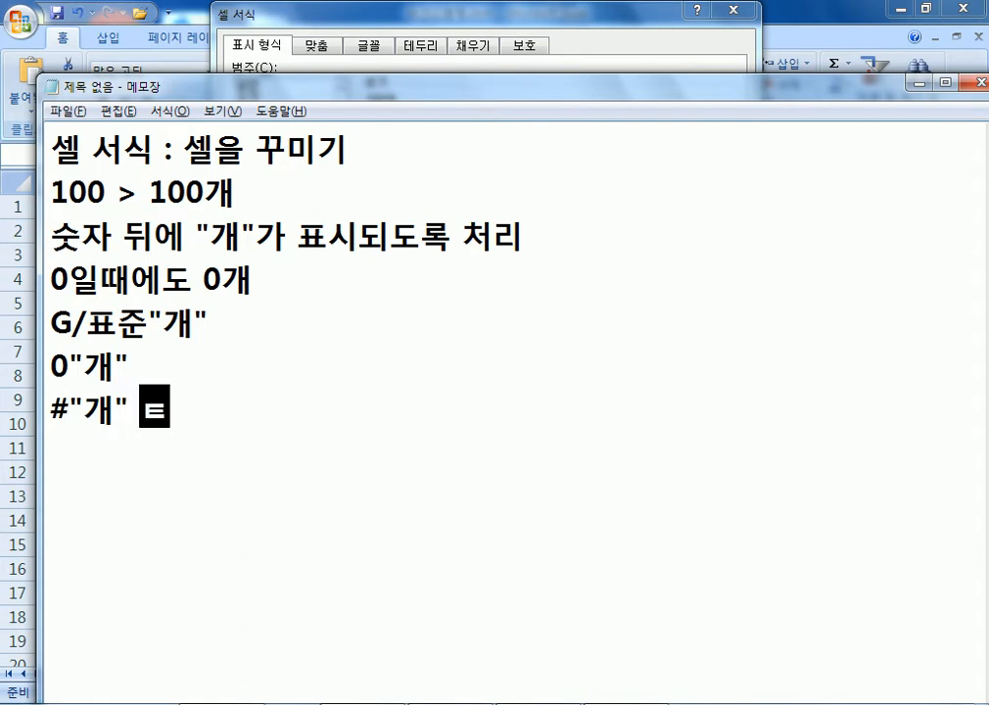
Mark #"개" with X and both 0"개" and G/표준"개" with O in the notes.
key(BackSpace)
text(X)
key(Up)
text(O)
key(Up)
key(End)
text(O)
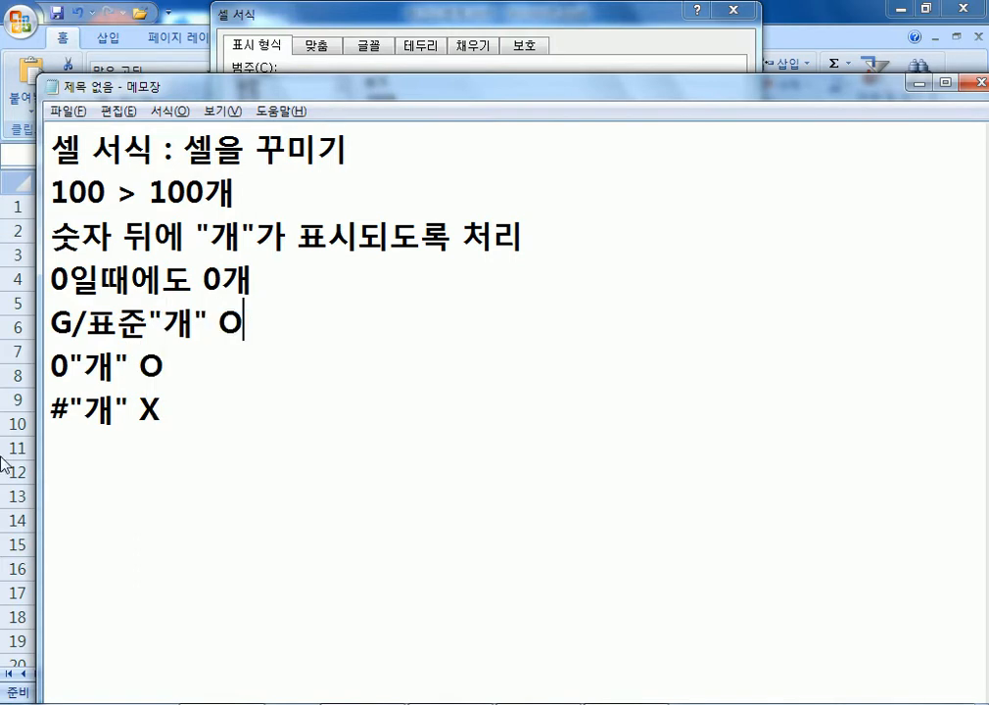
Highlight the #, 0 and G/표준 parts of the codes to compare them, then add a blank line.
drag(52, 413, 128, 411)
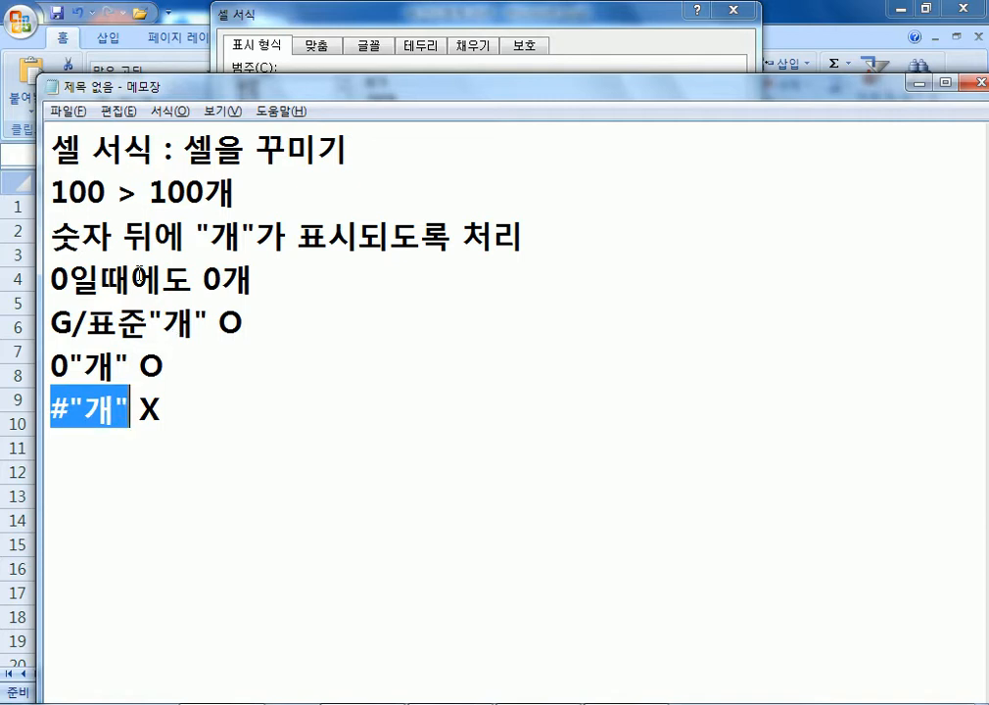
drag(51, 280, 60, 281)
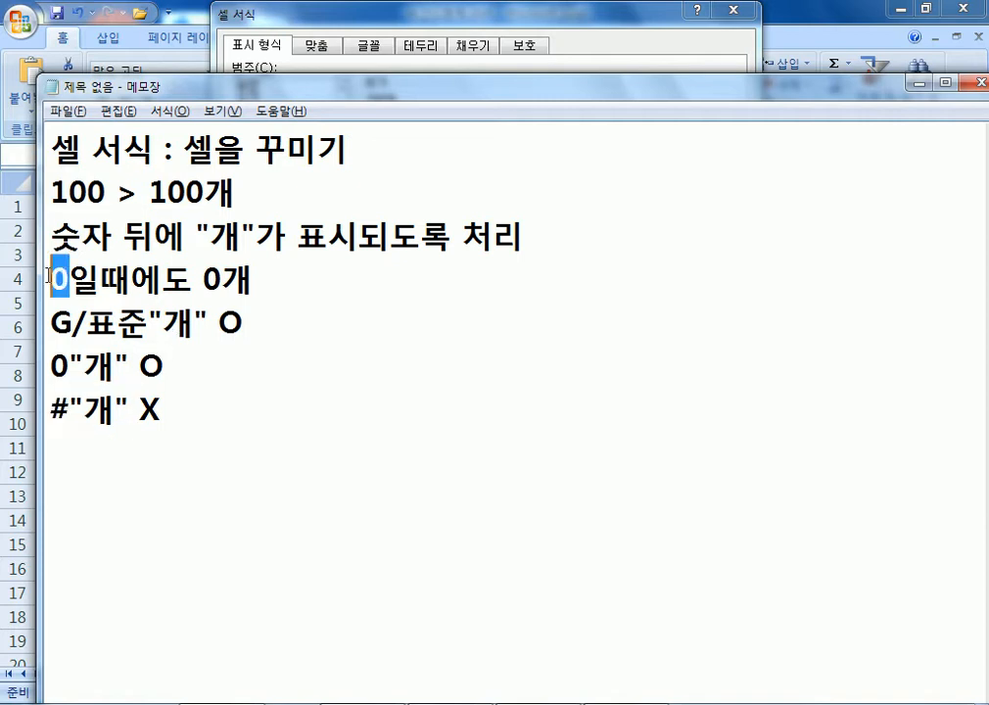
drag(66, 411, 43, 413)
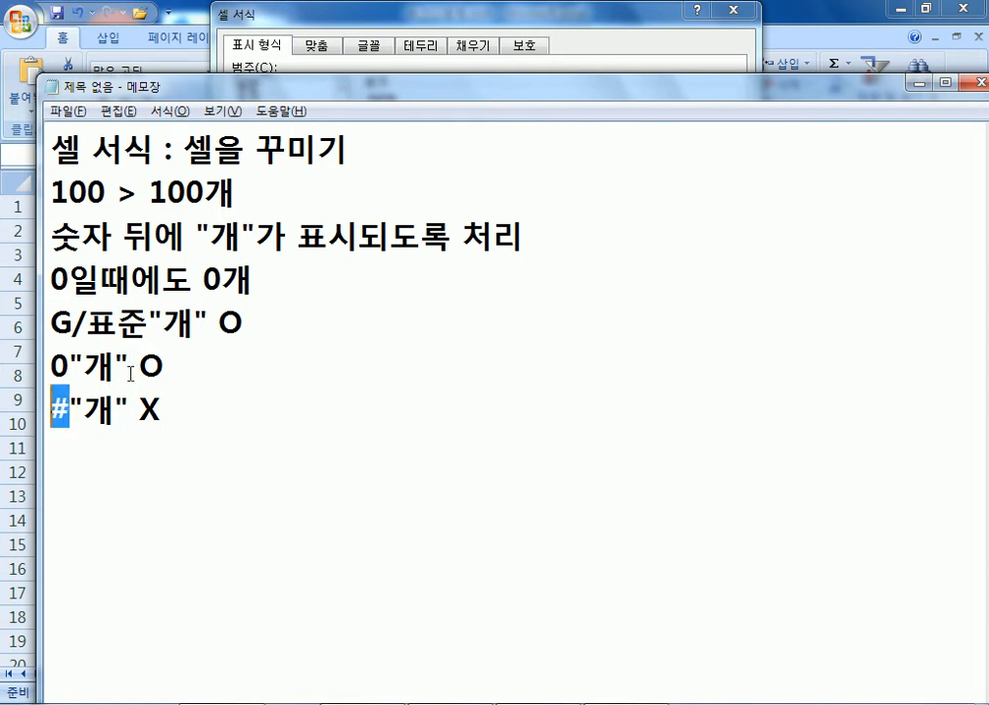
drag(66, 366, 51, 367)
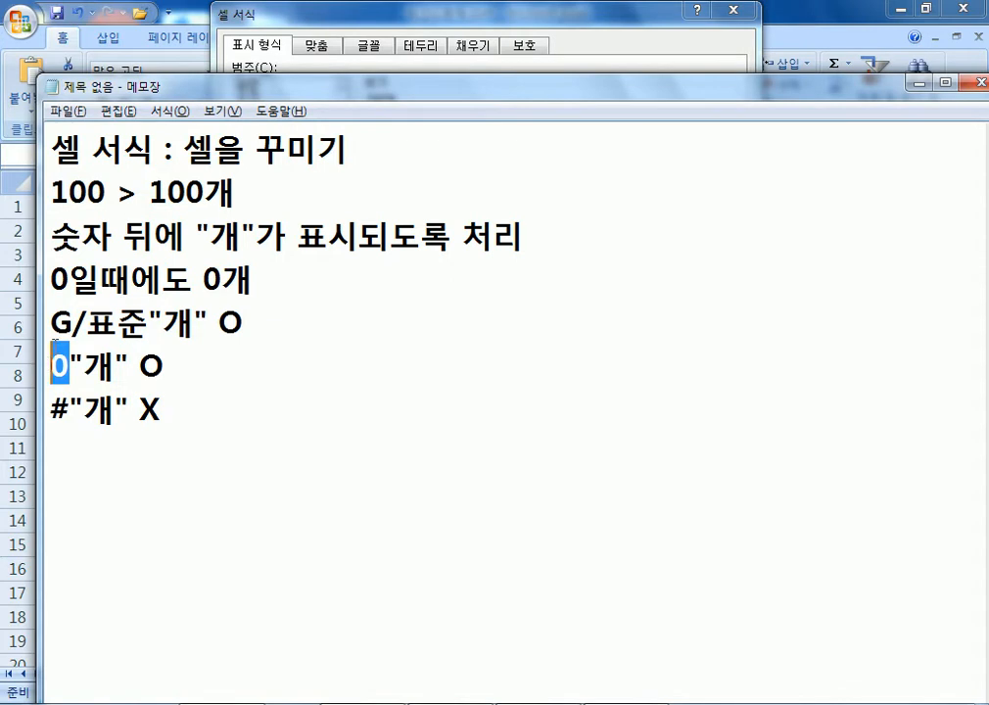
click(52, 323)
drag(52, 323, 147, 322)
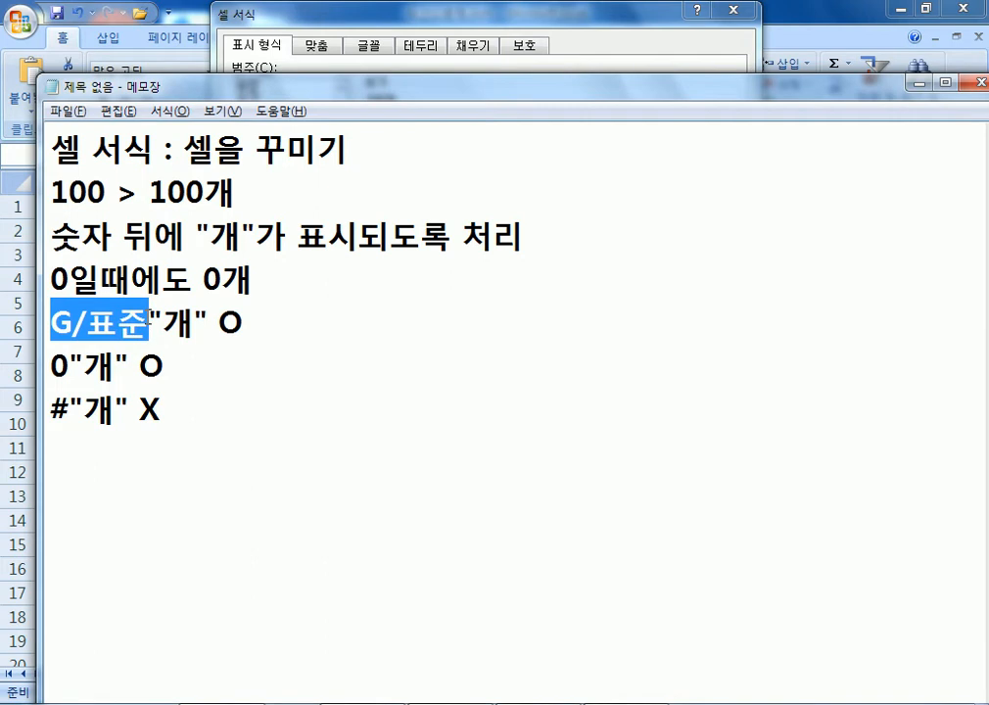
drag(69, 409, 47, 409)
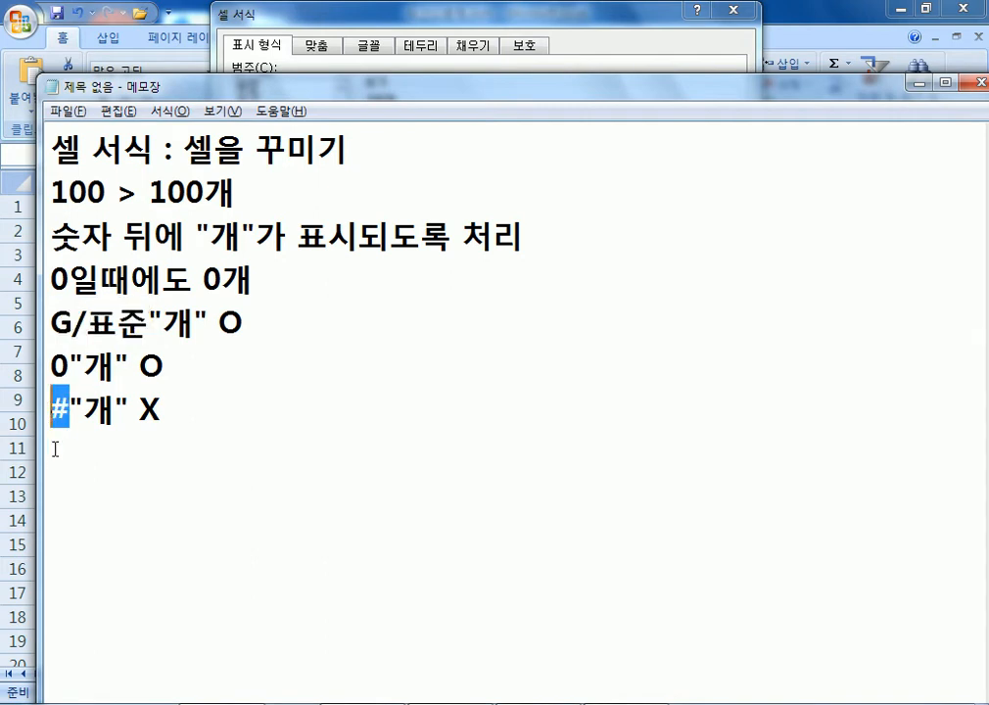
click(53, 449)
click(215, 415)
key(Return)
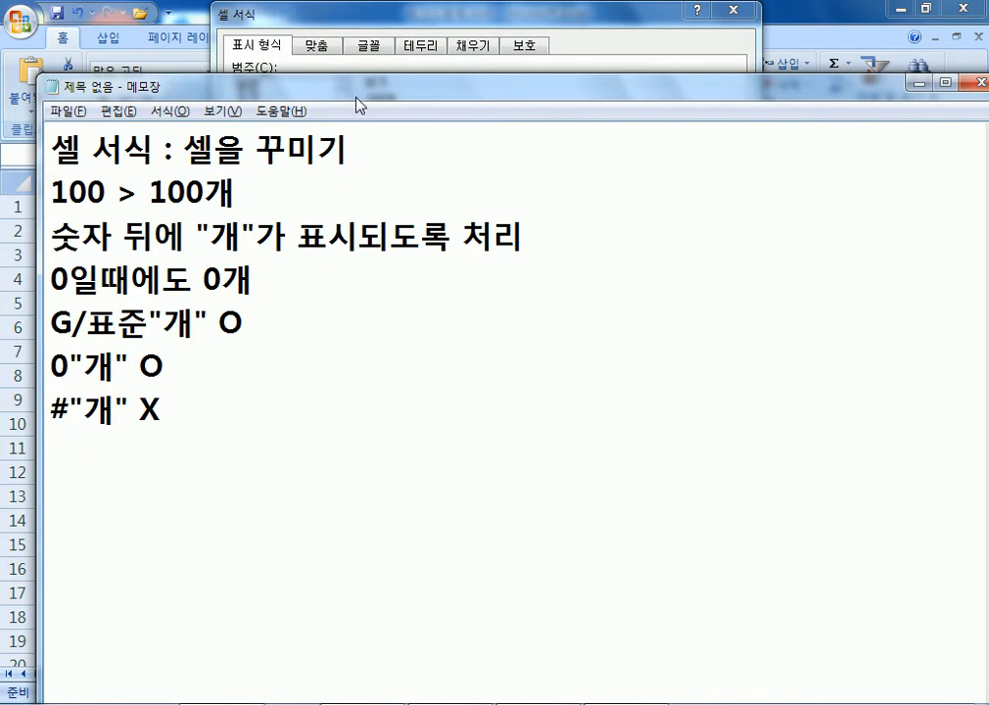
click(291, 50)
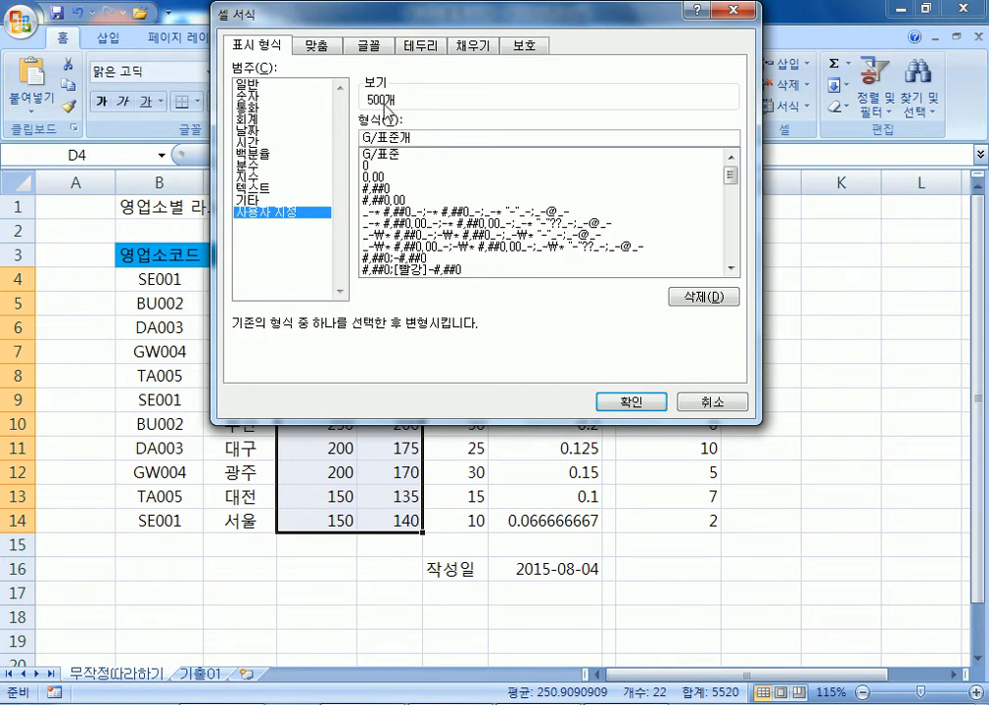
Apply the G/표준개 format so D4:E14 shows quantities like 500개 and 450개.
click(638, 403)
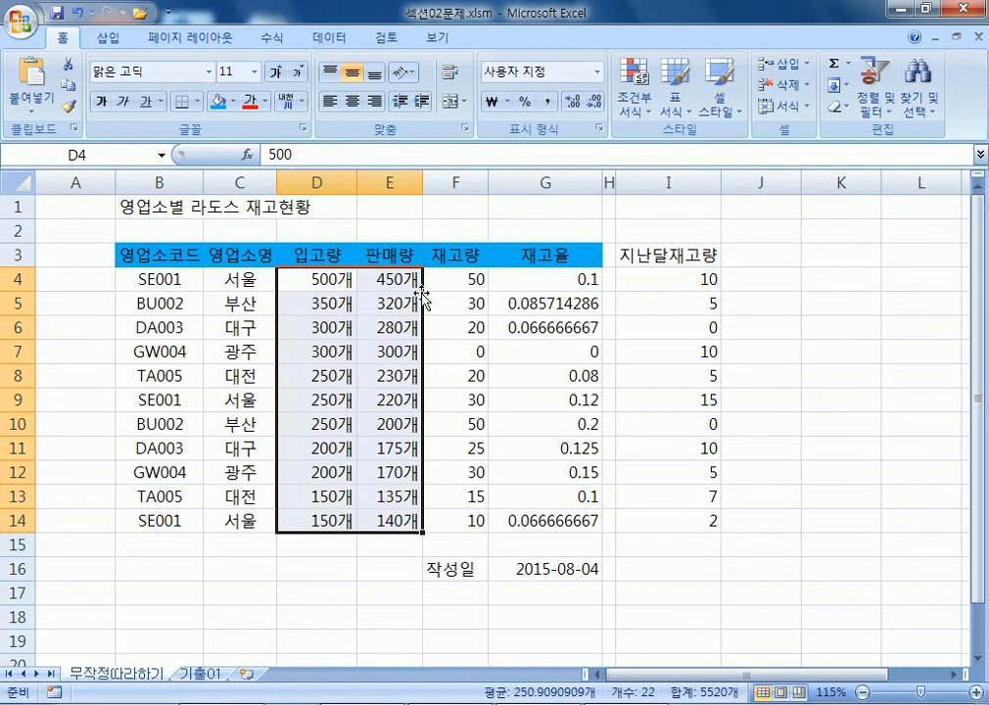
key(alt+Tab)
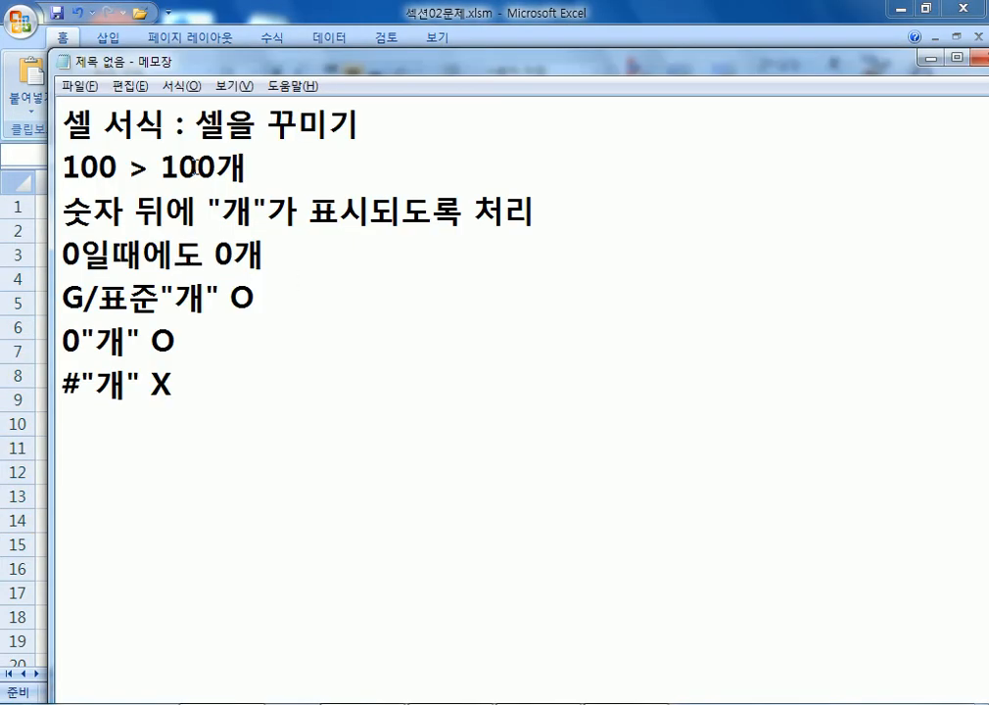
double_click(192, 303)
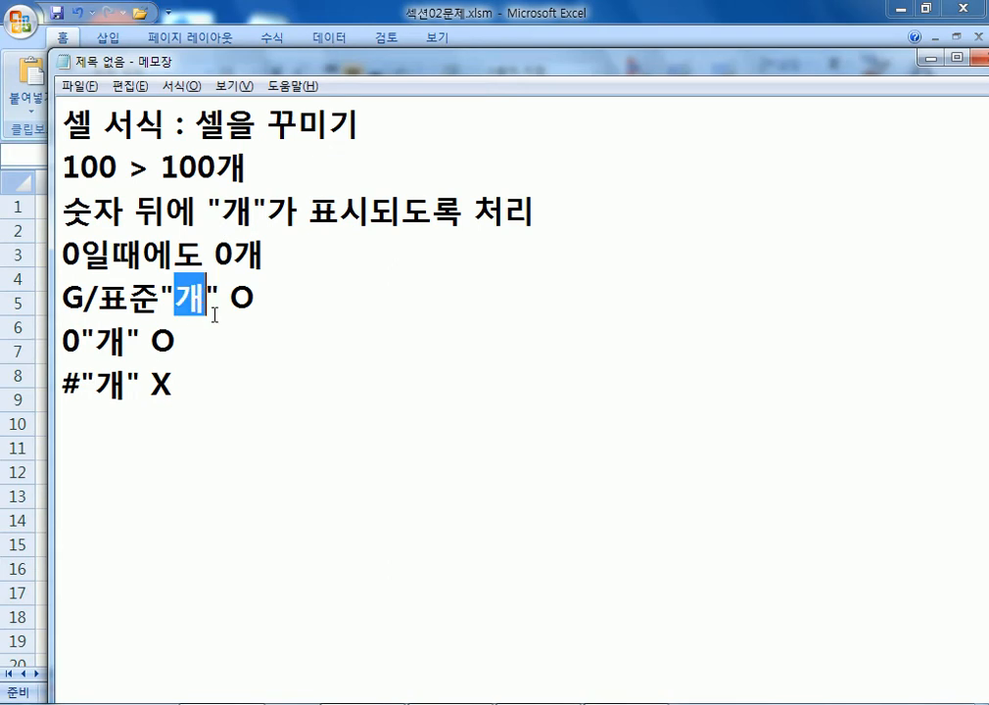
key(alt+Tab)
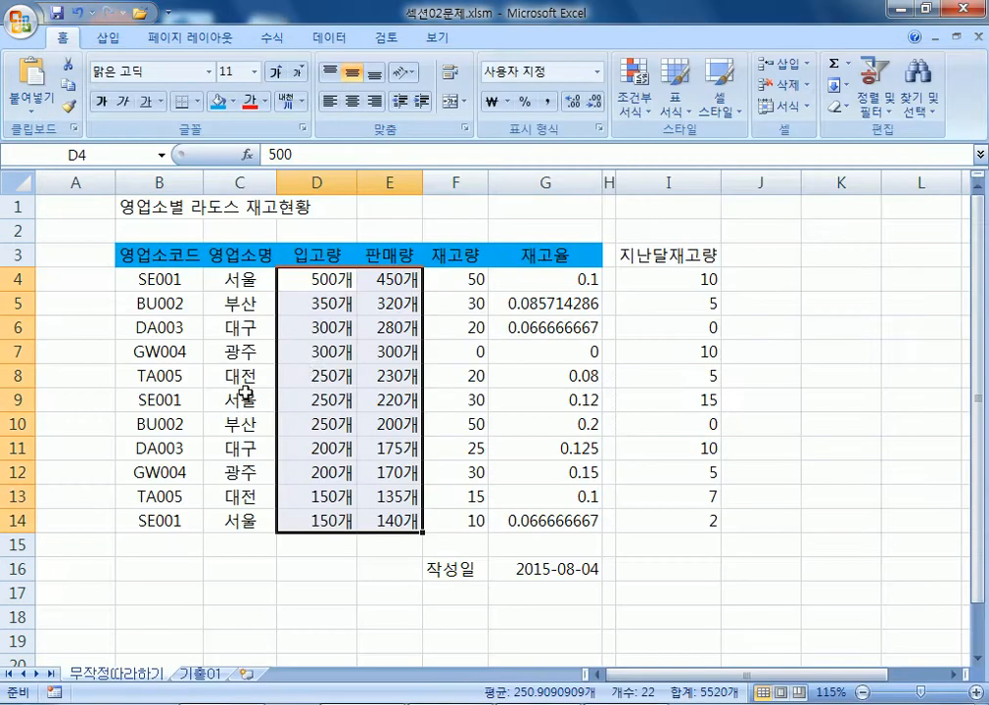
Test-enter 100원 and then 100 in cell E2, then clear E2 again.
click(396, 228)
text(100원)
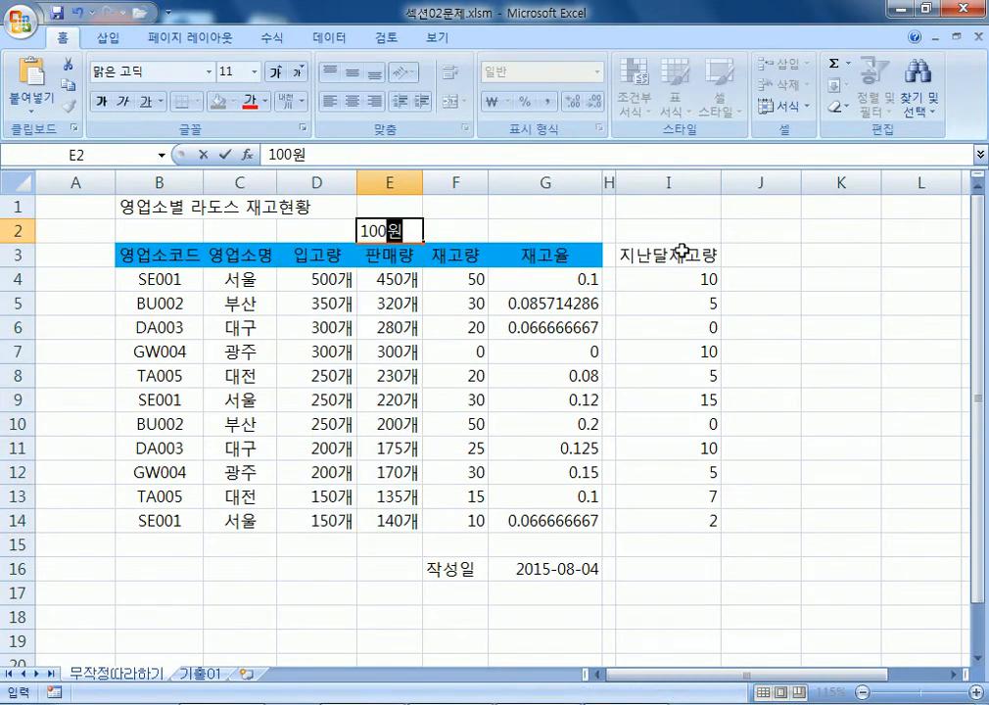
key(Return)
key(Up)
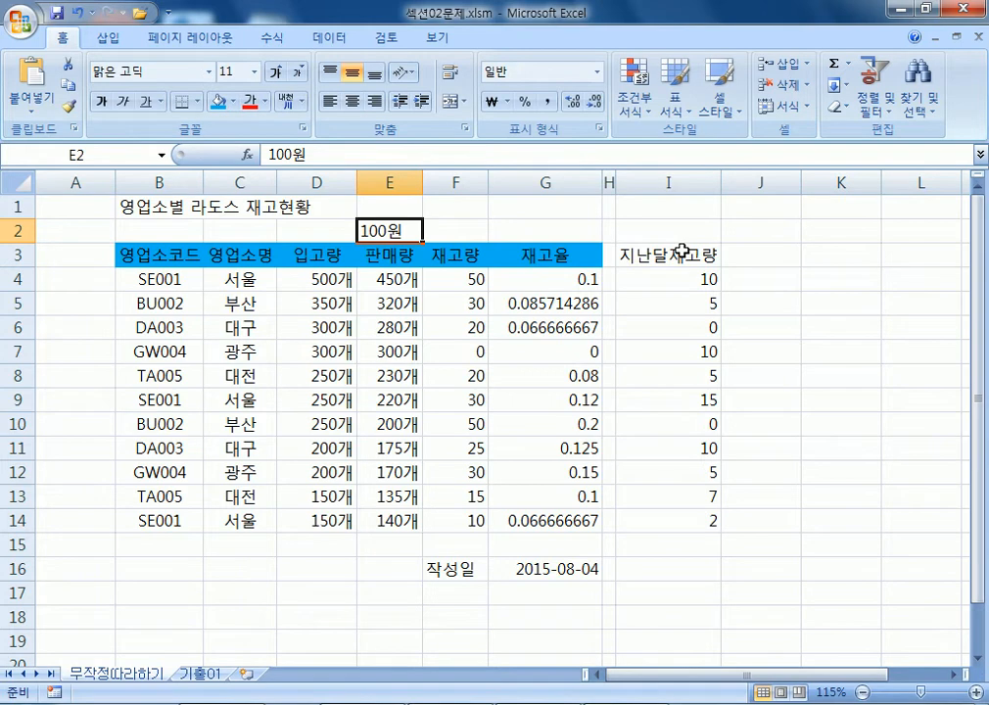
text(100)
key(Return)
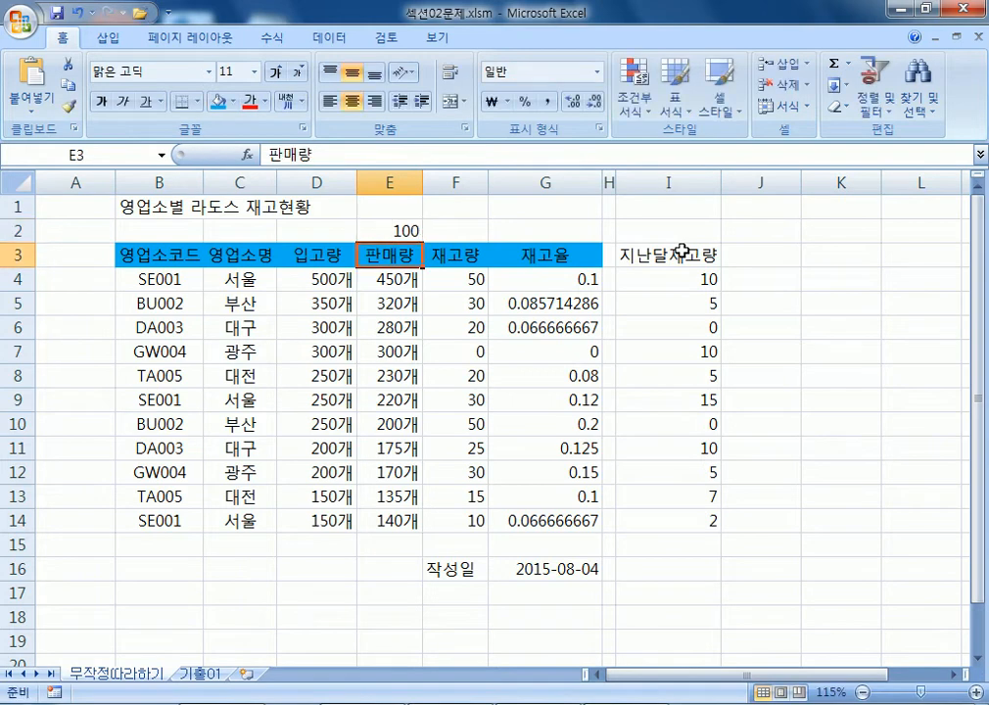
click(388, 228)
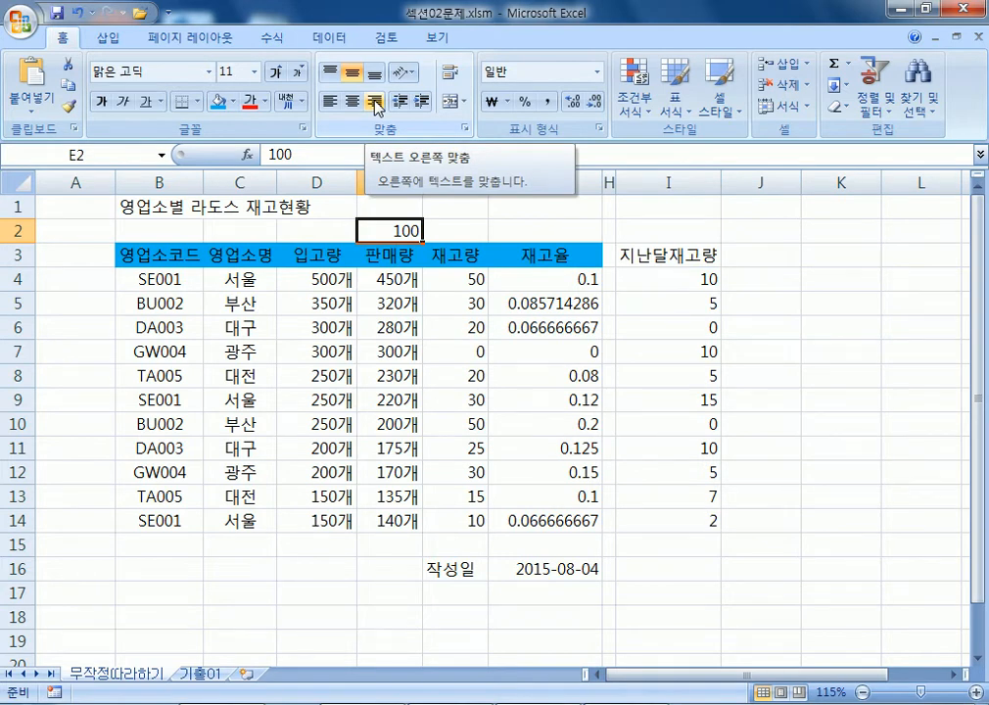
key(Delete)
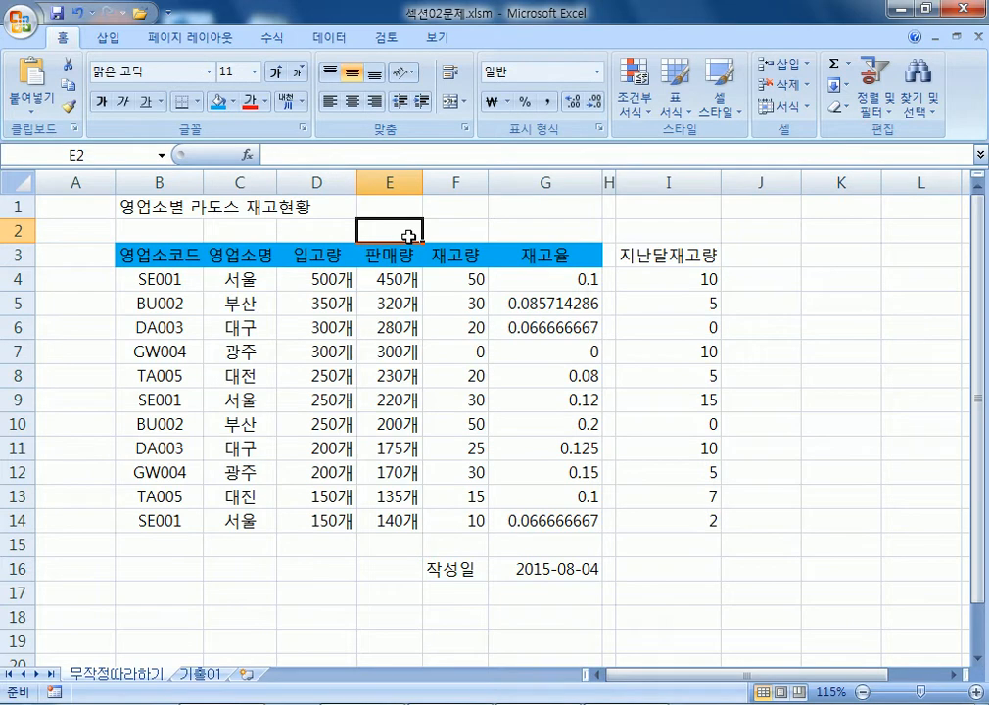
drag(546, 280, 553, 516)
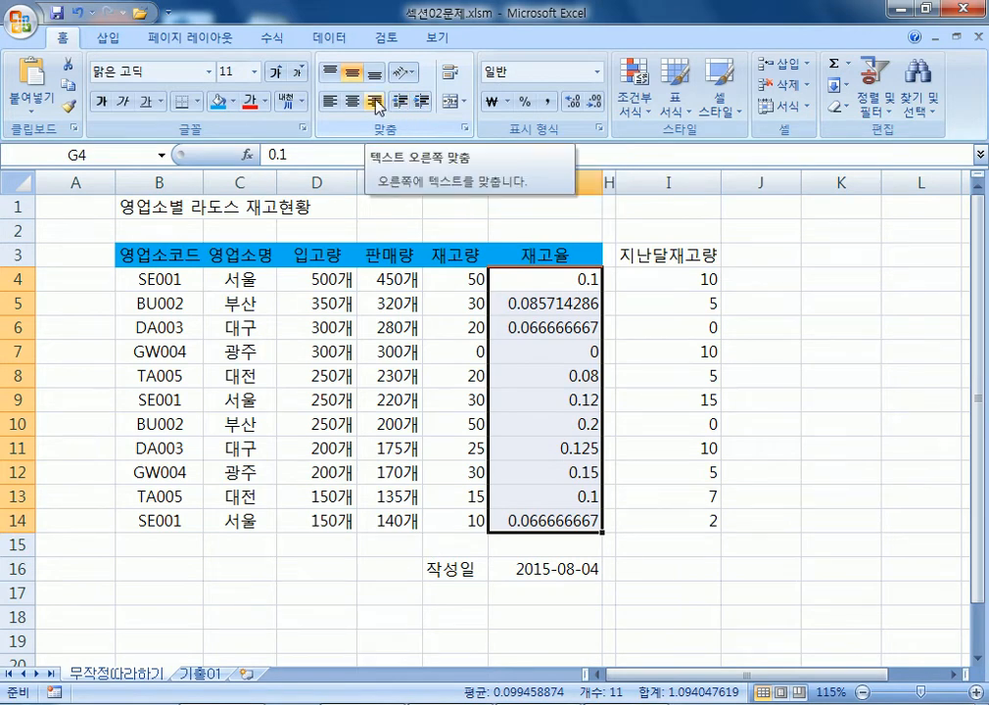
key(ctrl+1)
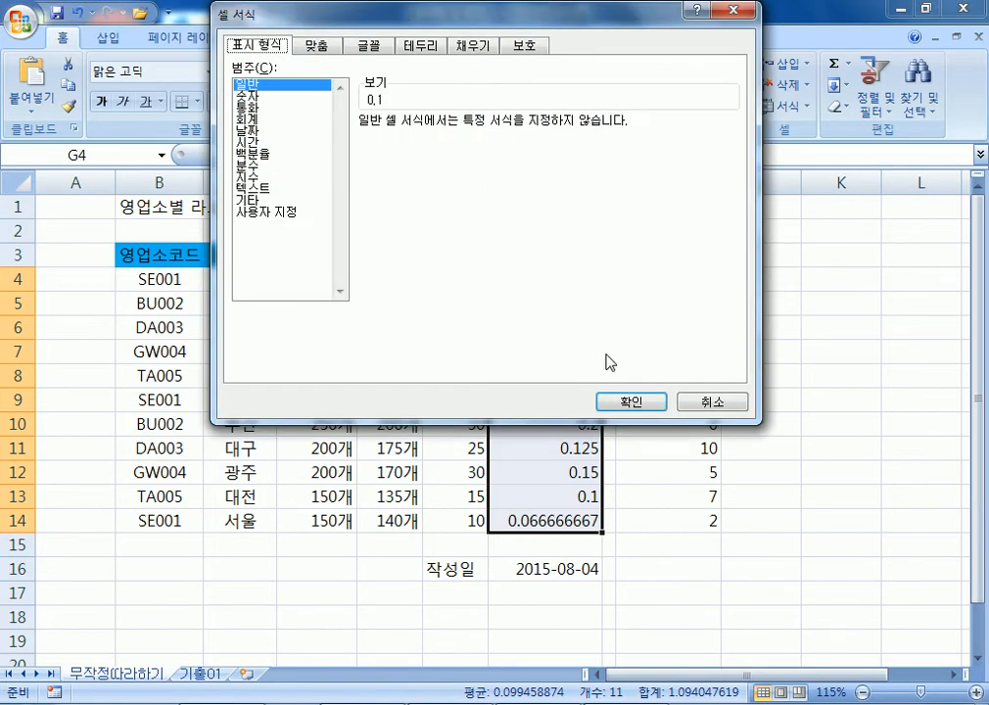
drag(300, 17, 528, 122)
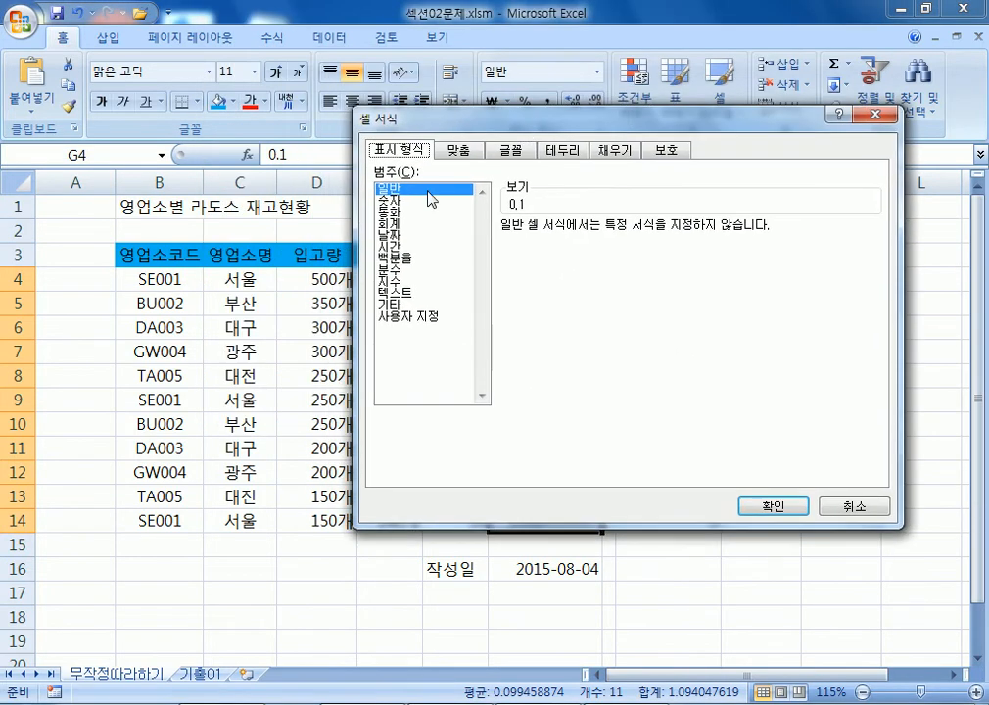
click(874, 124)
drag(503, 278, 516, 520)
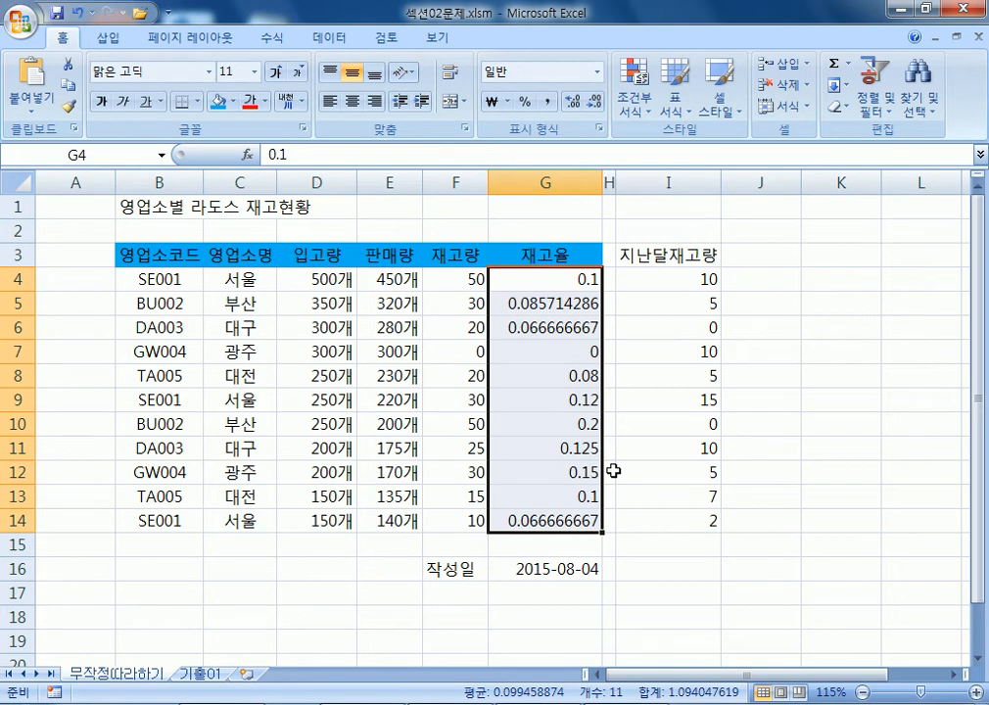
key(ctrl+1)
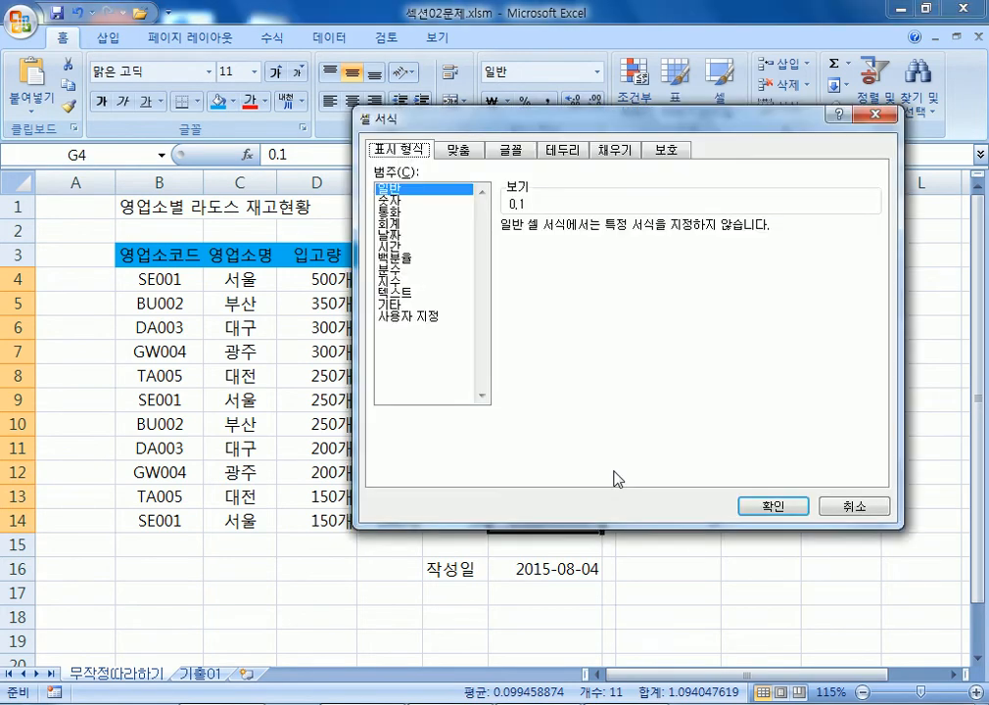
click(468, 150)
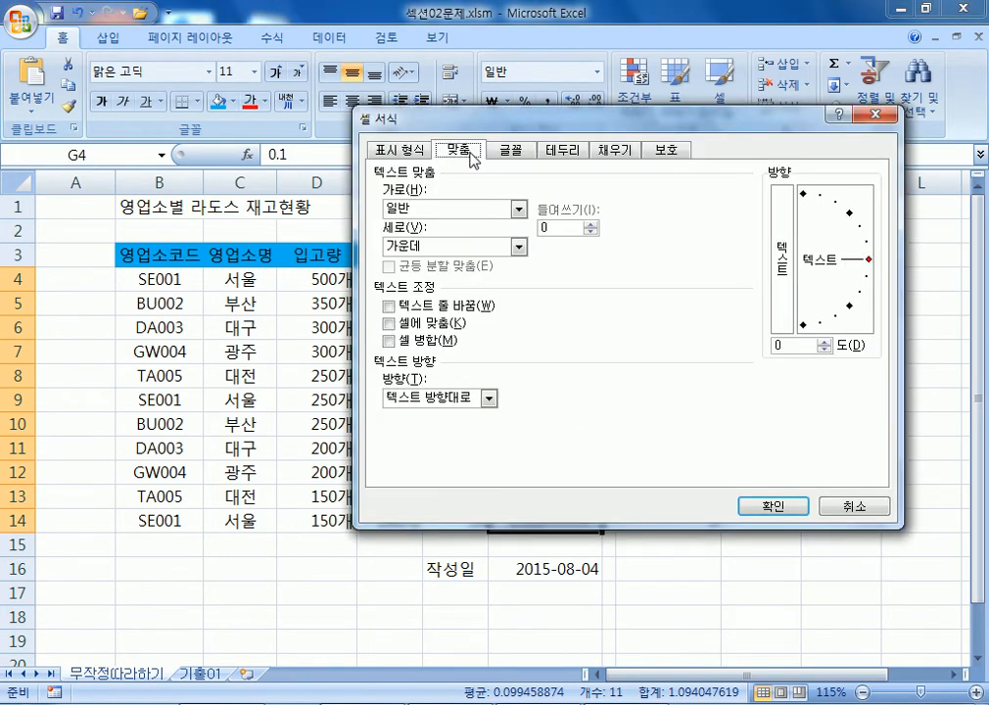
drag(460, 118, 575, 76)
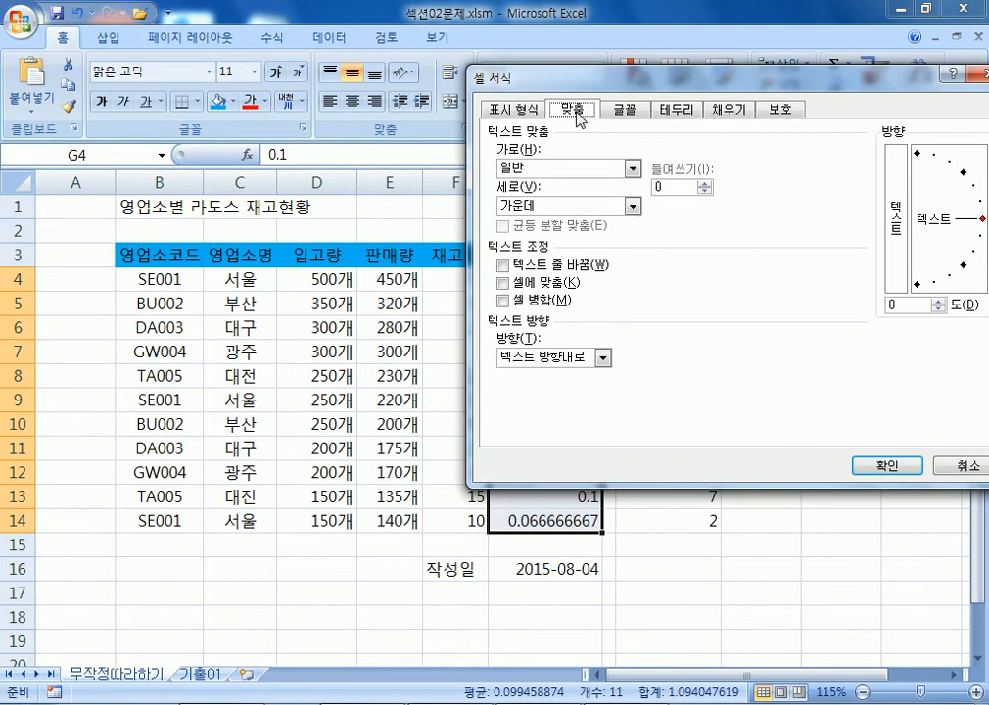
click(538, 180)
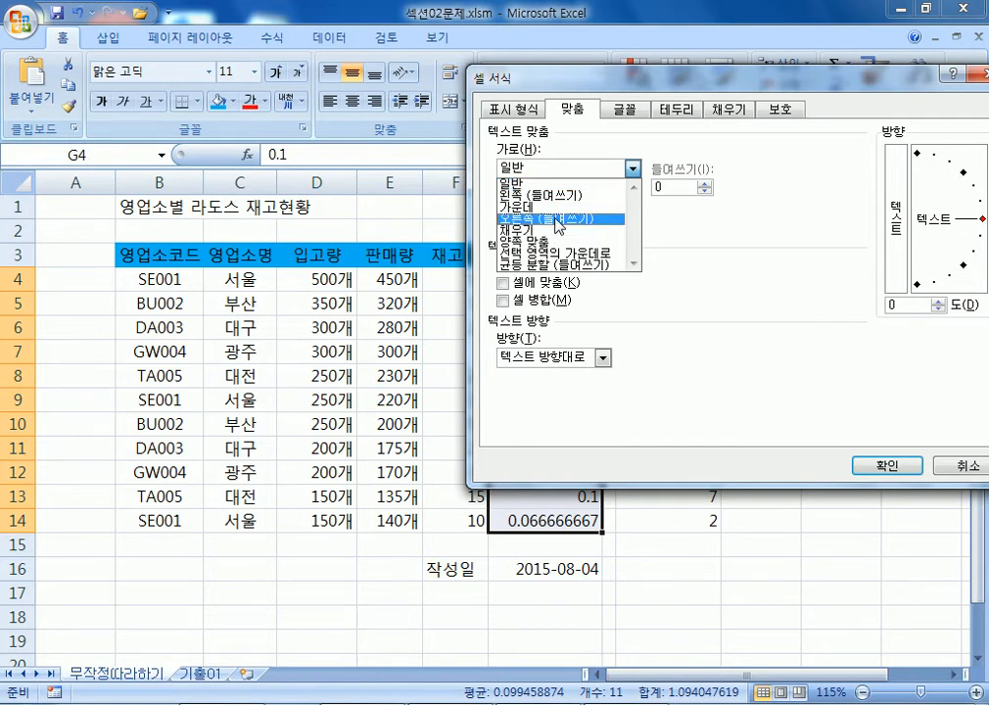
click(556, 217)
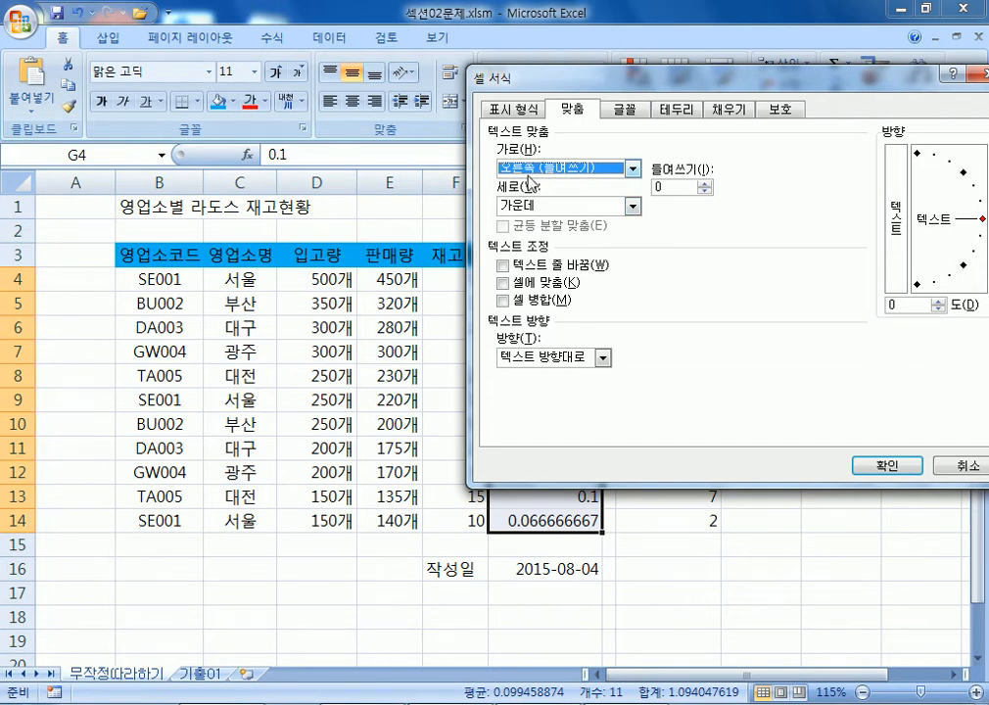
key(Escape)
drag(31, 265, 21, 331)
click(79, 283)
click(28, 277)
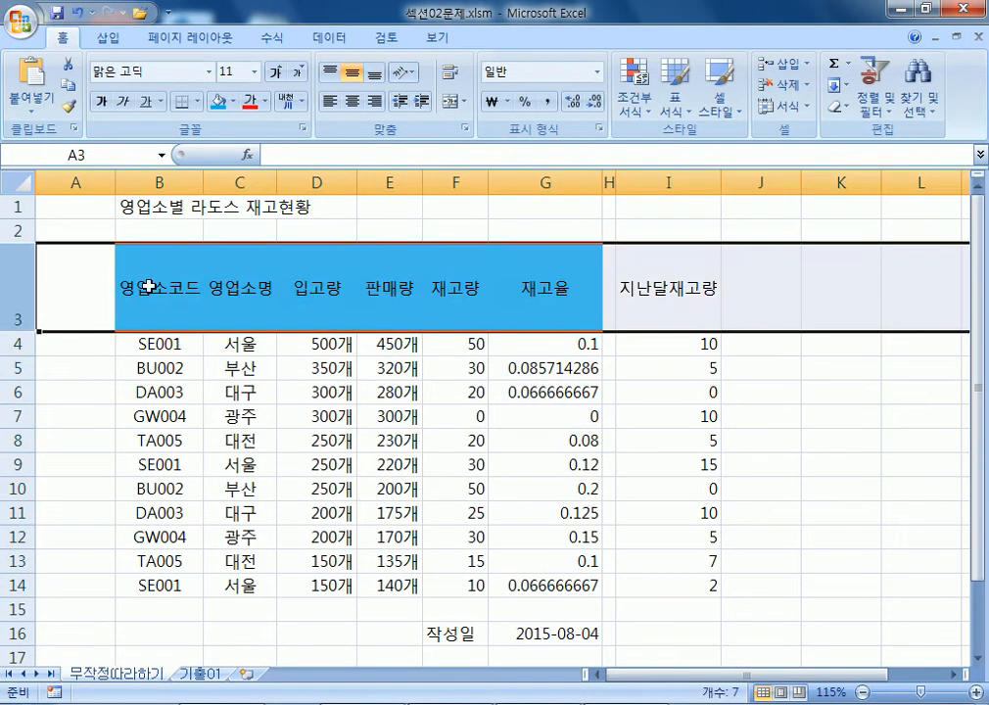
click(142, 249)
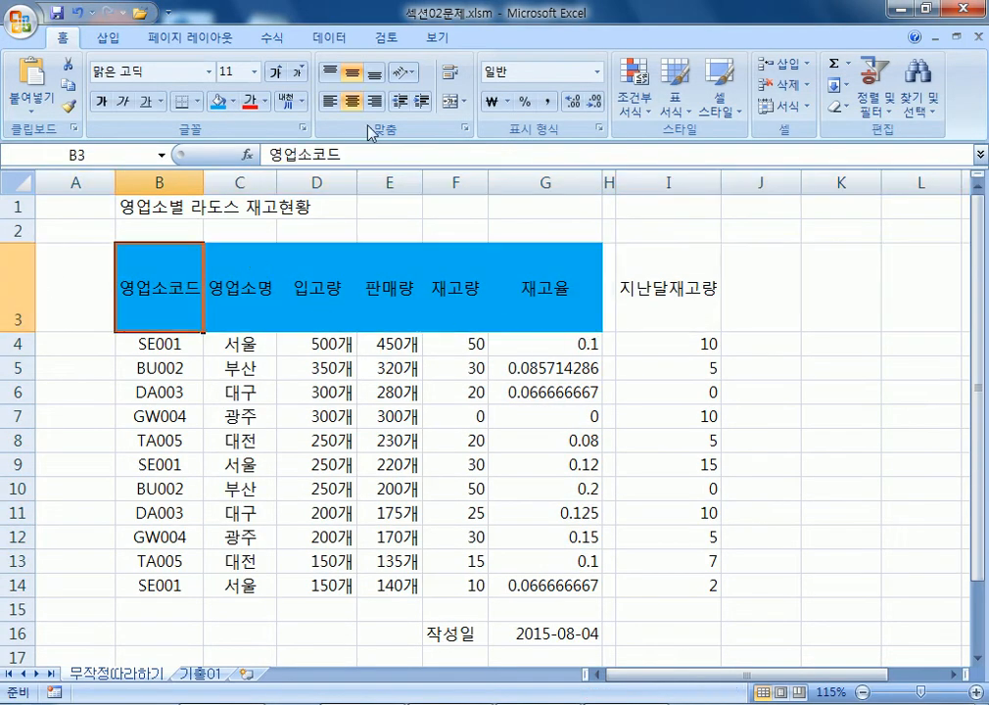
click(330, 72)
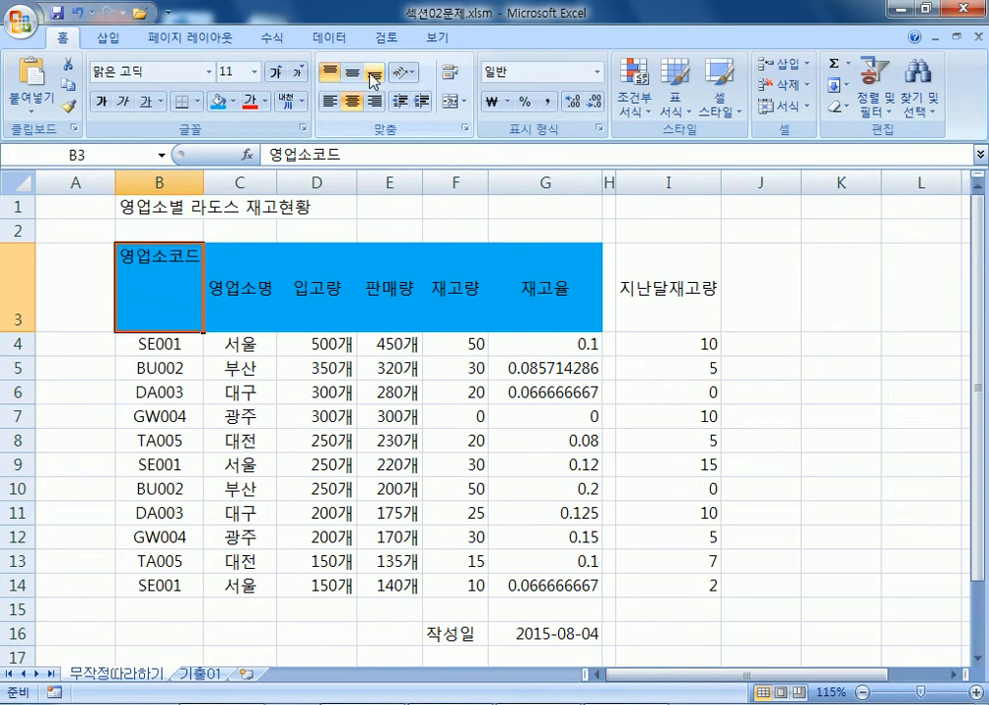
click(373, 73)
click(351, 73)
click(330, 72)
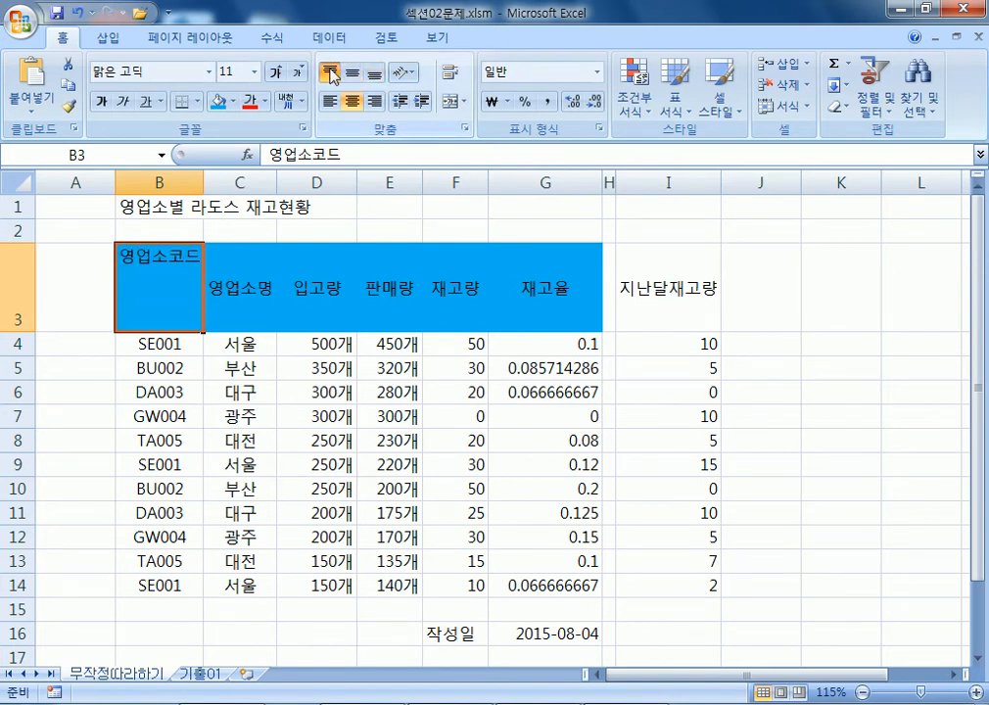
click(352, 73)
click(332, 73)
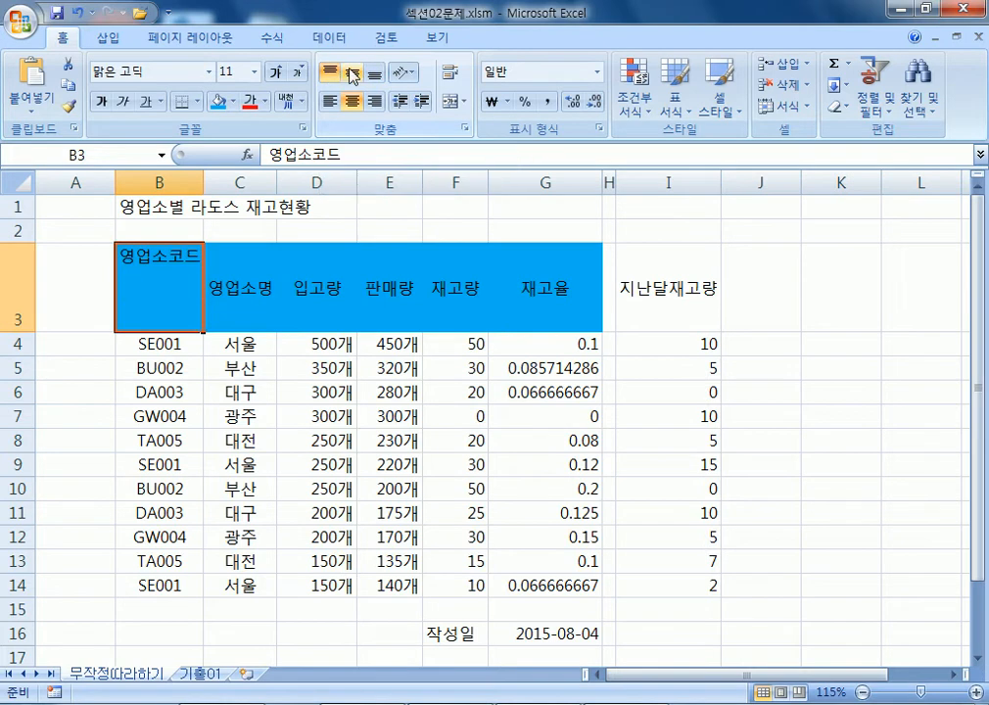
click(373, 73)
click(352, 74)
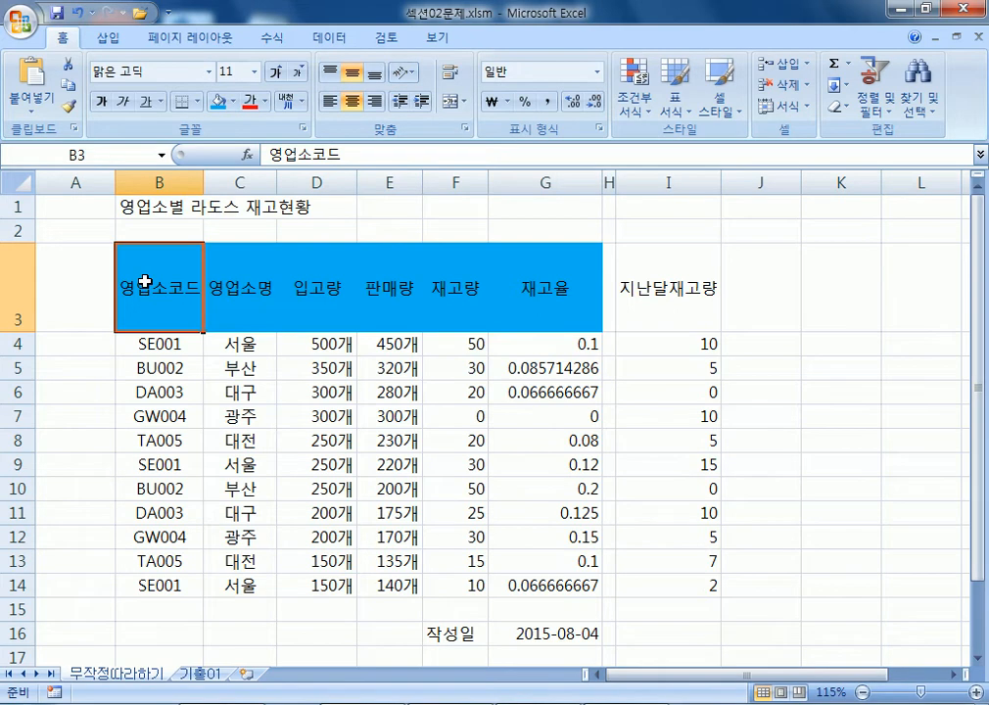
key(ctrl+z)
key(ctrl+z)
key(ctrl+z)
key(ctrl+z)
key(ctrl+z)
key(ctrl+z)
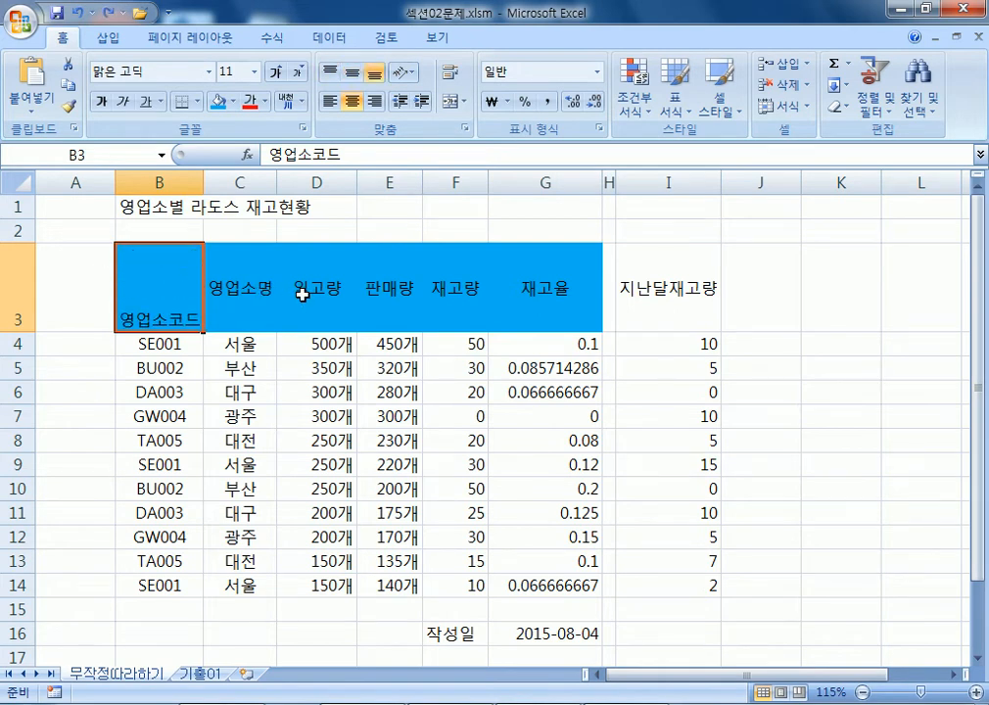
drag(592, 277, 529, 521)
Format G4:G14 as right-indented (indent 1) percentages with 2 decimal places.
key(ctrl+1)
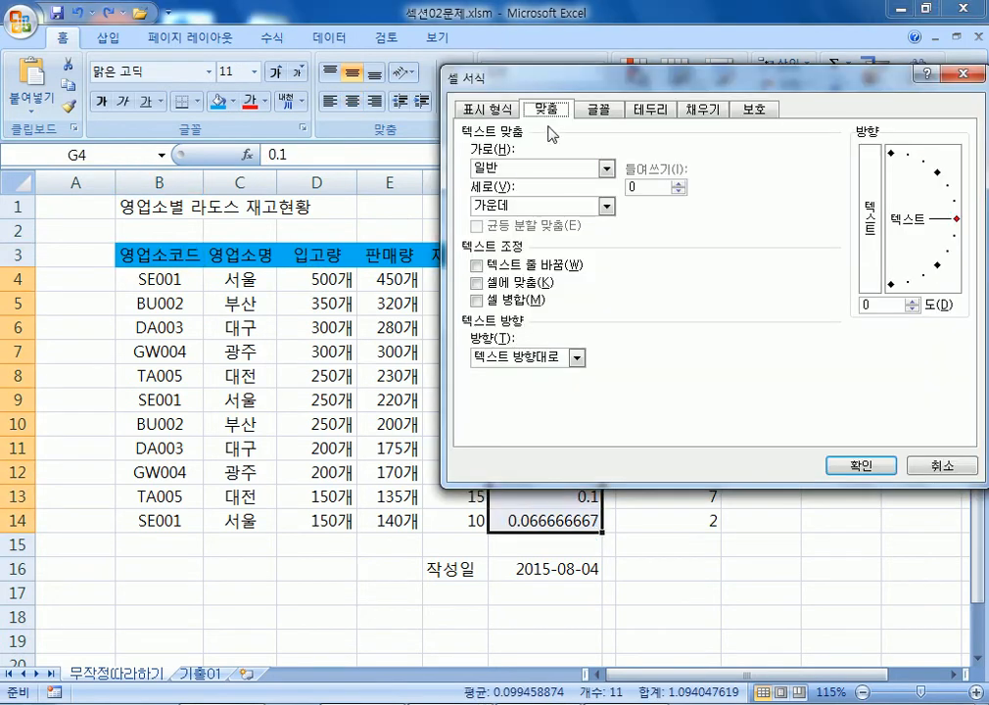
click(501, 169)
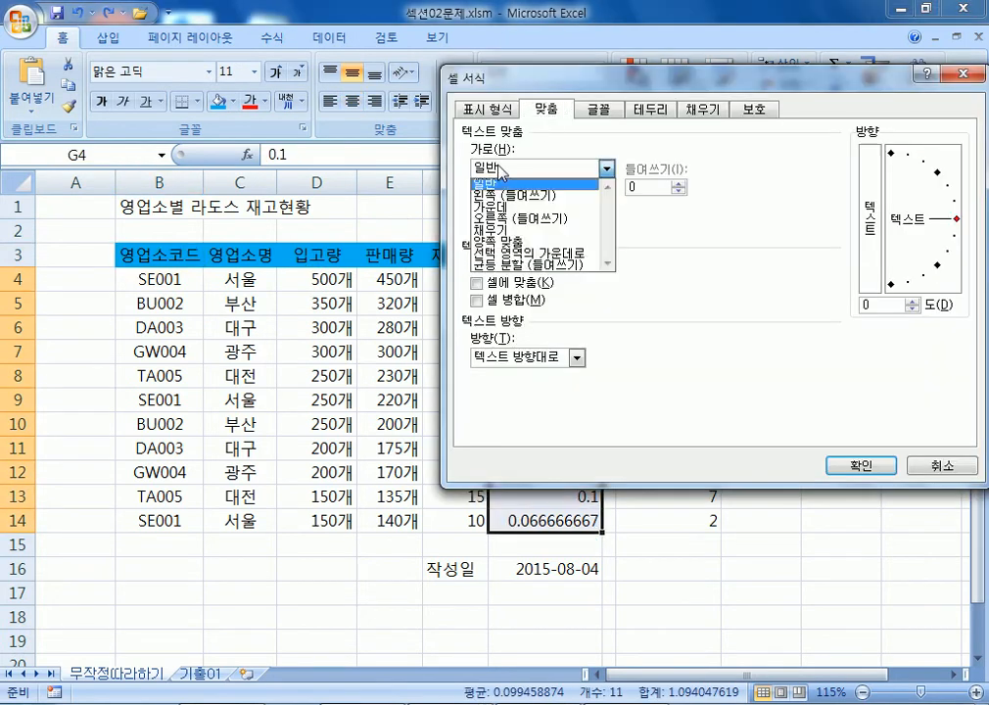
click(507, 219)
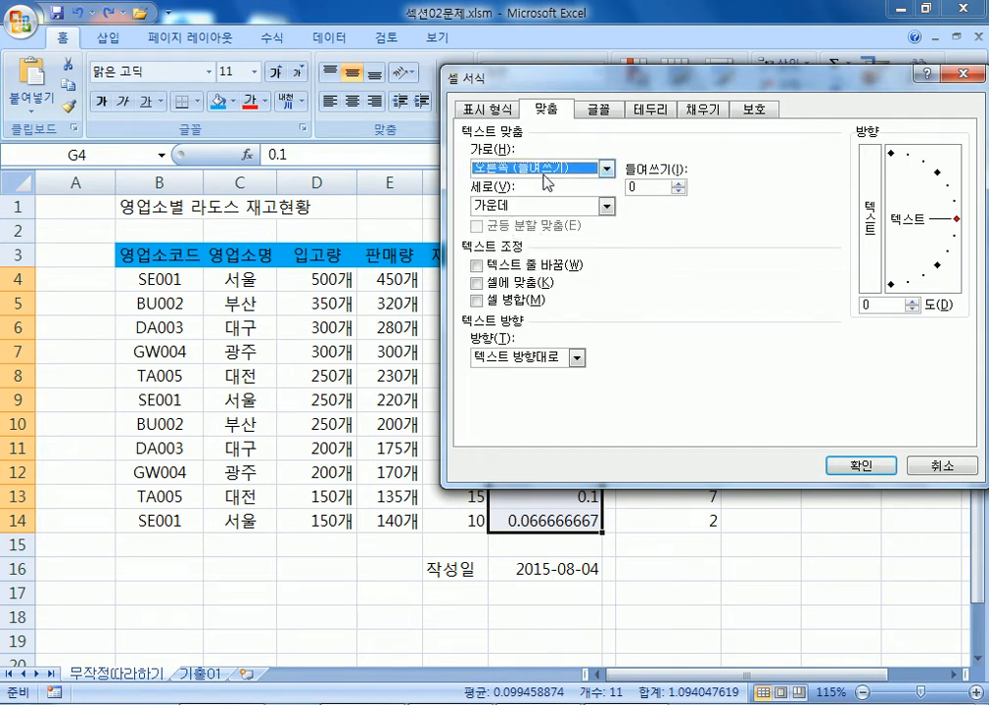
double_click(647, 186)
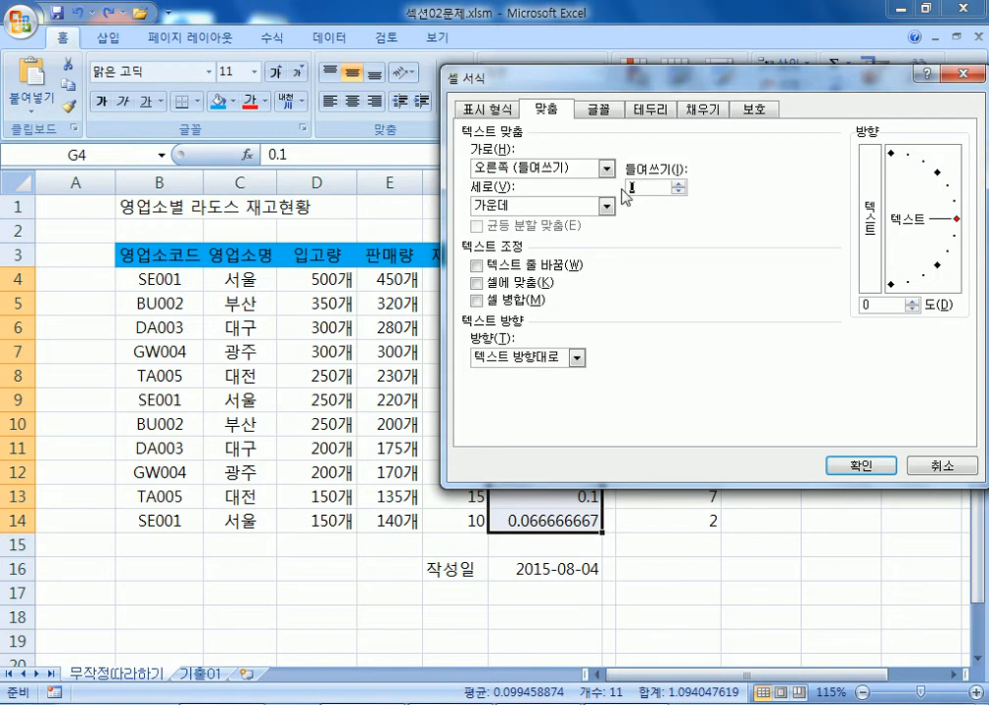
text(1)
click(499, 110)
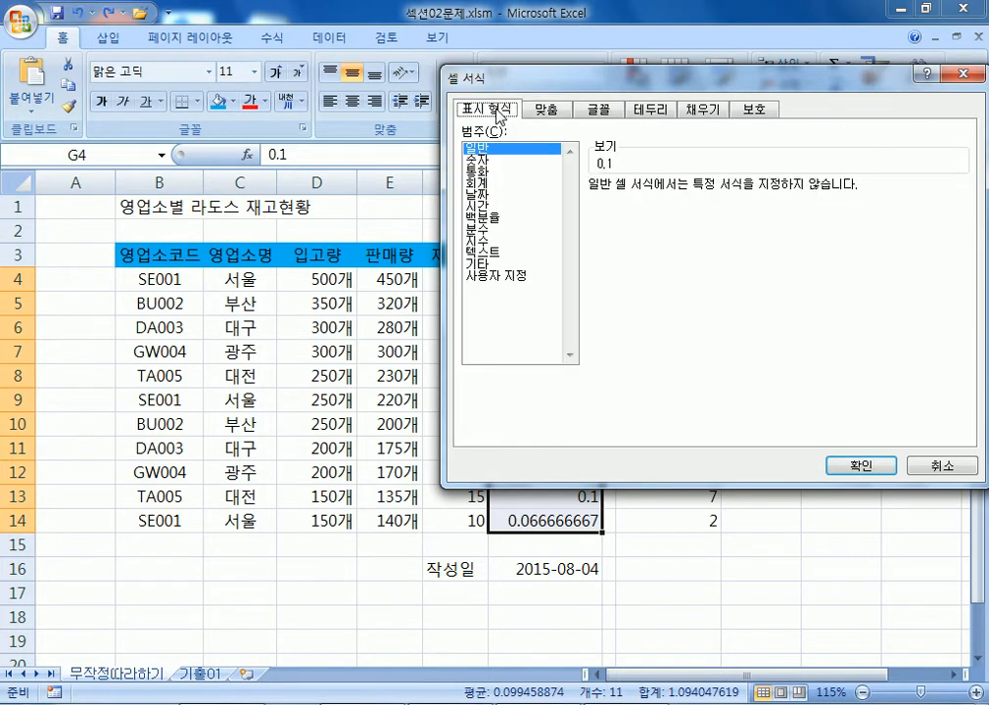
click(501, 219)
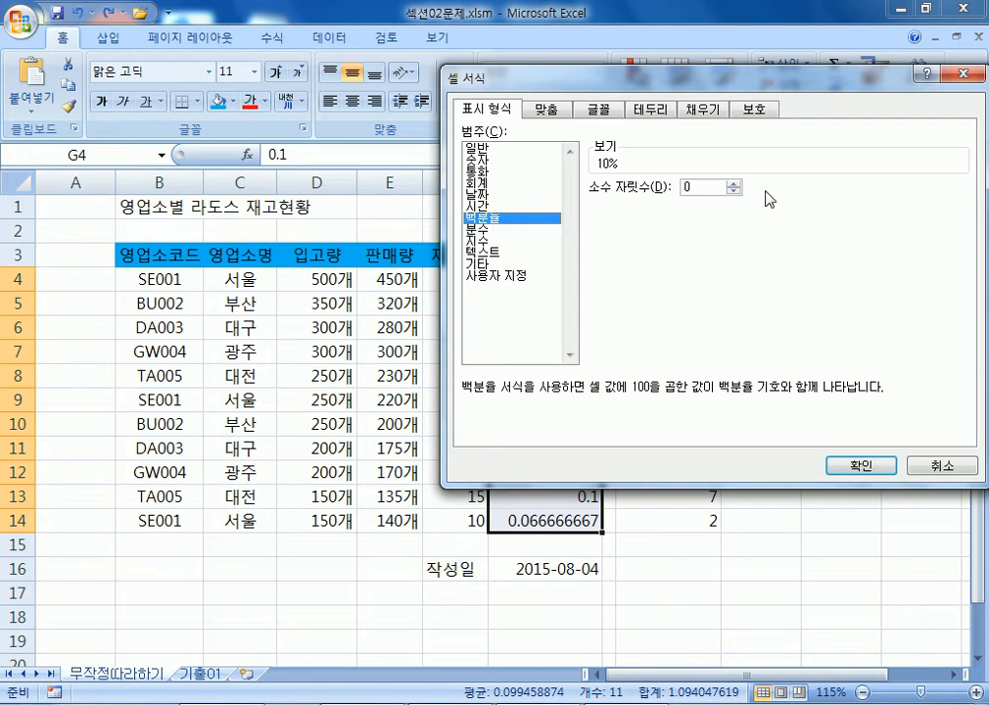
click(733, 184)
click(733, 184)
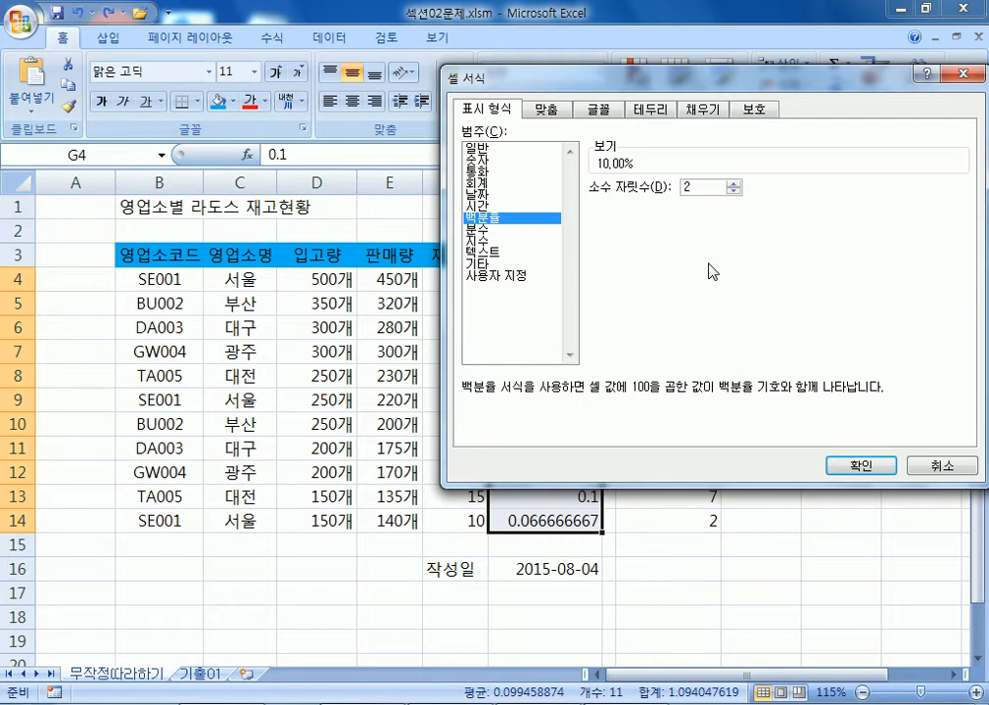
mouse_move(573, 80)
mouse_down()
mouse_move(633, 407)
mouse_move(598, 28)
mouse_move(590, 81)
mouse_up()
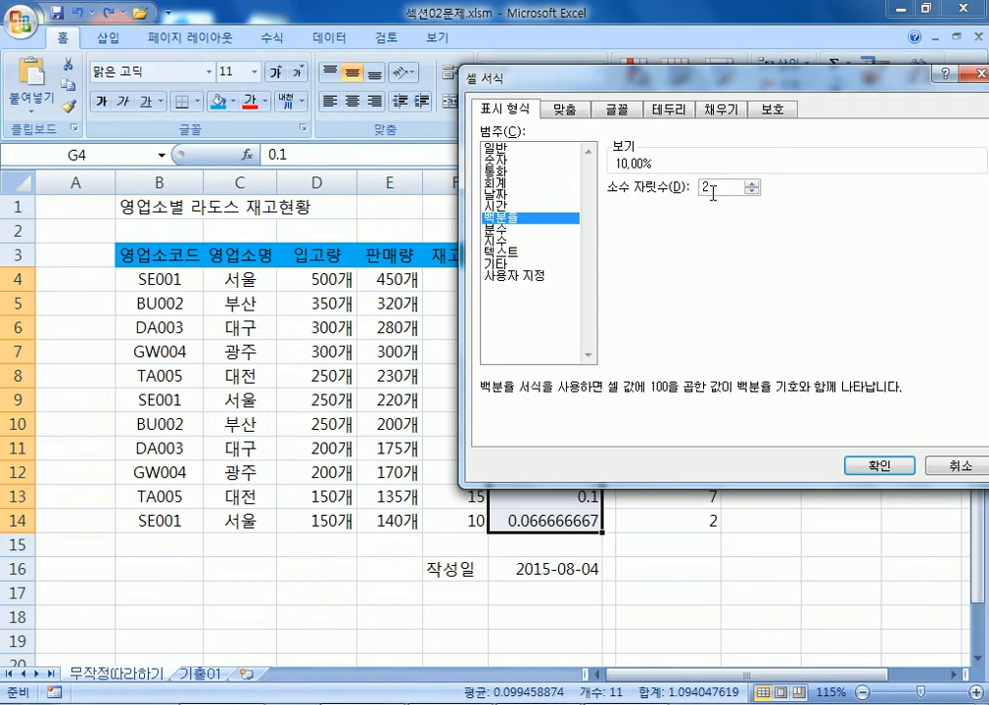
click(879, 465)
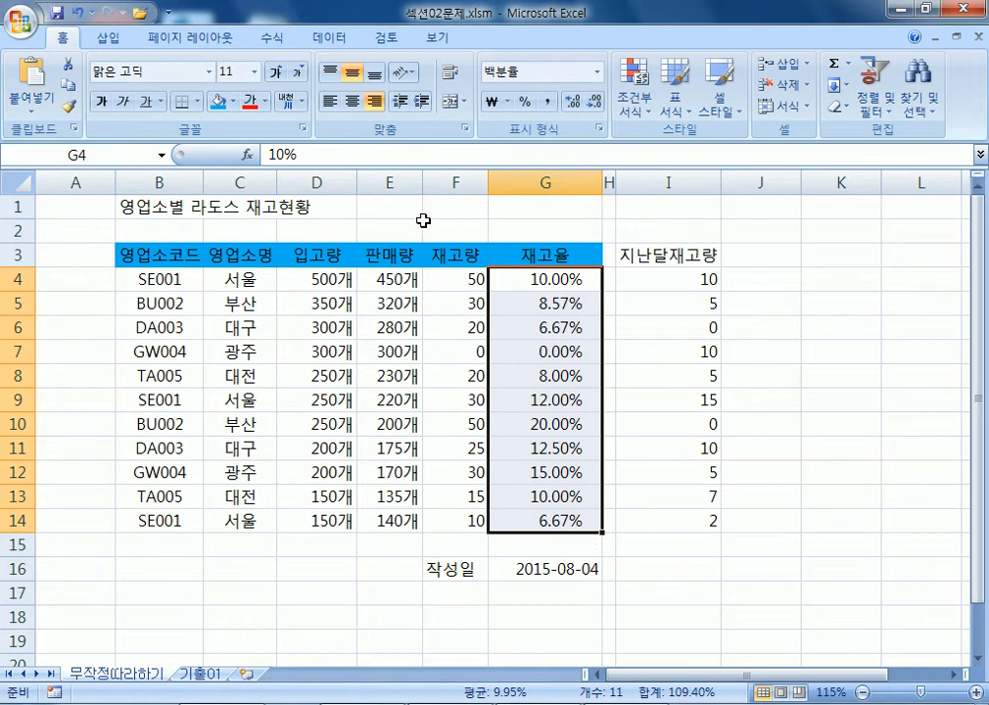
Right-align the 재고율 percentages and select the 작성일 date cell G16.
click(374, 101)
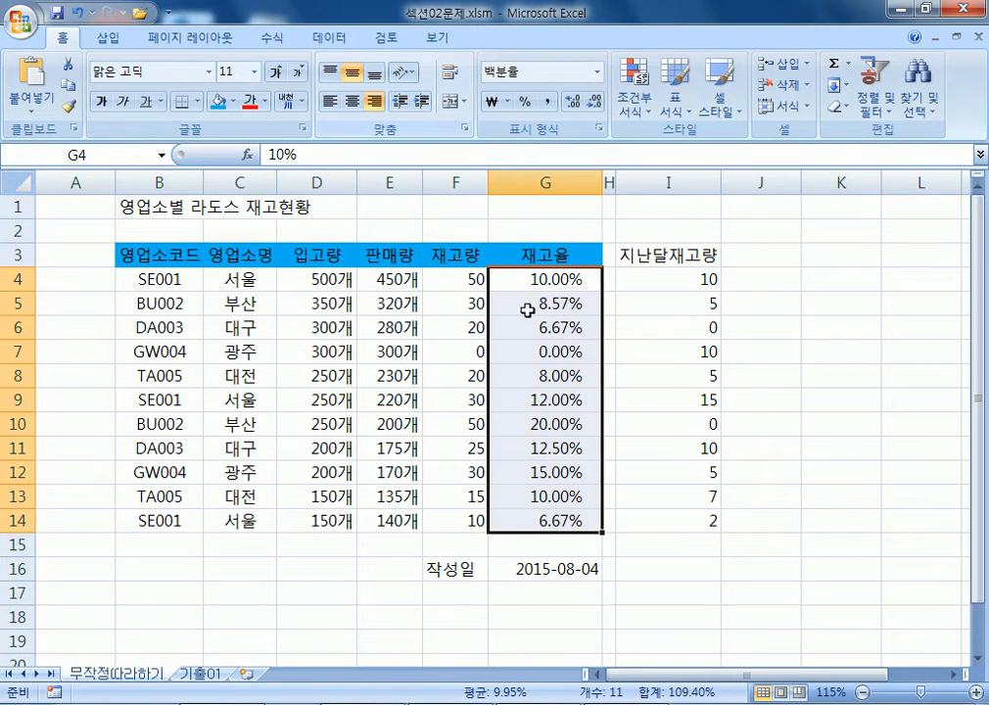
click(523, 566)
scroll(548, 333, down, 4)
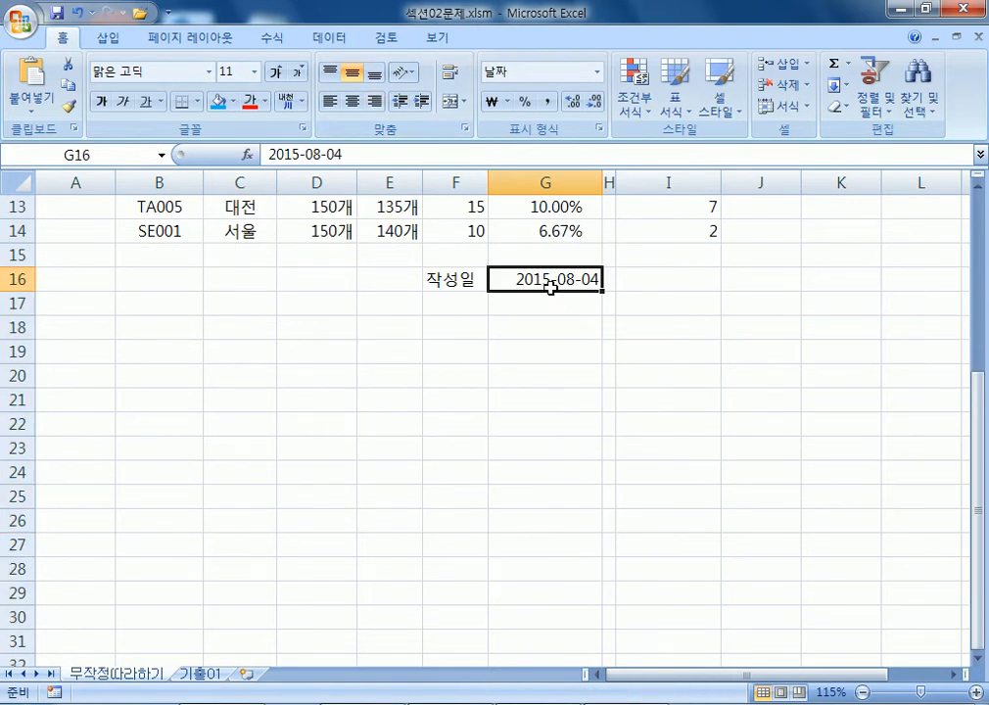
scroll(554, 284, up, 2)
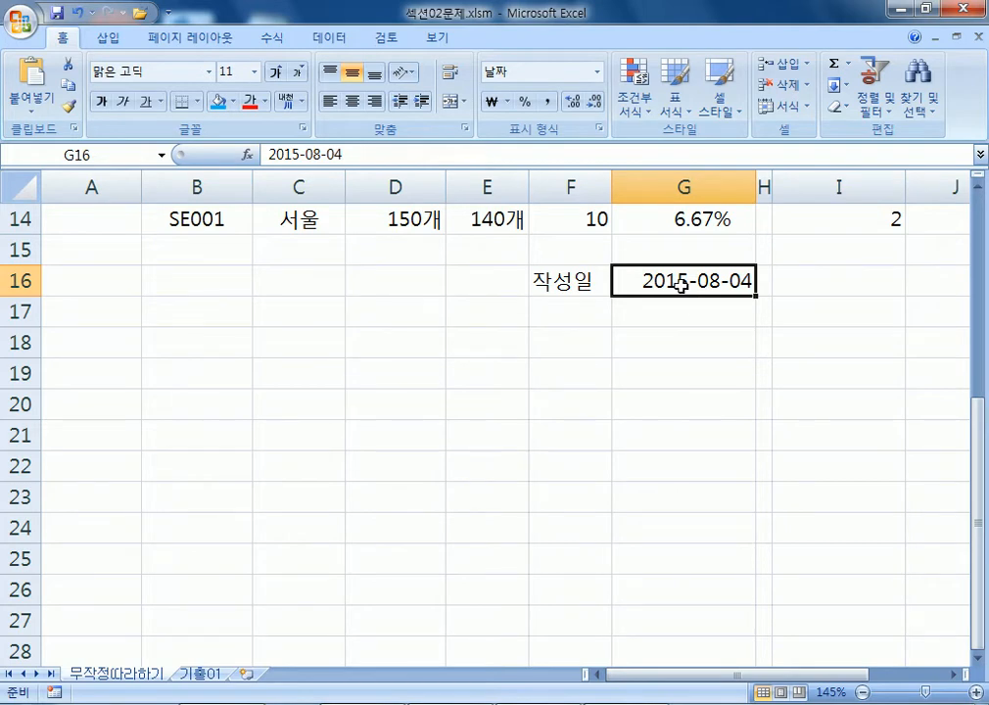
Open G16's 2015-08-04 date formatting and switch to the Custom category's yyyy-mm-dd code.
key(ctrl+1)
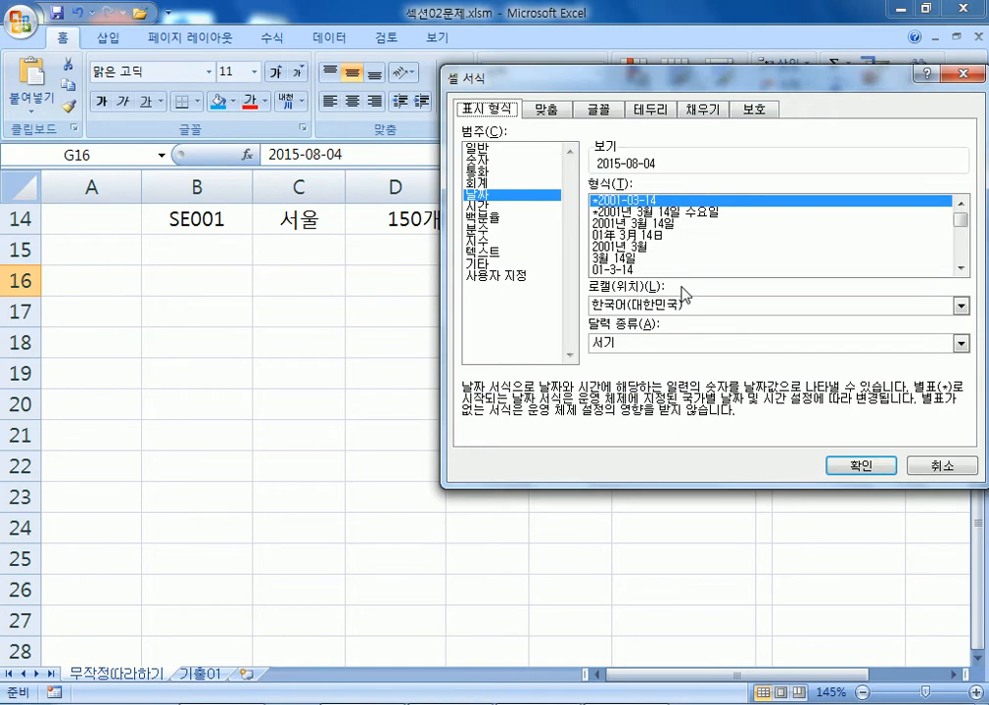
drag(466, 70, 460, 350)
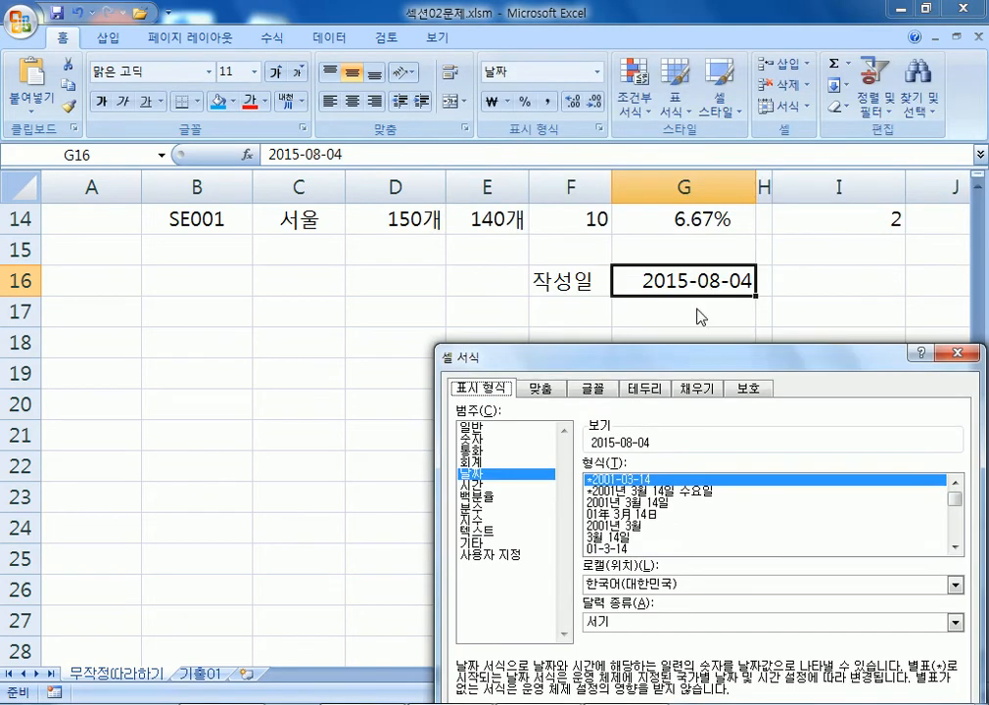
drag(627, 363, 427, 53)
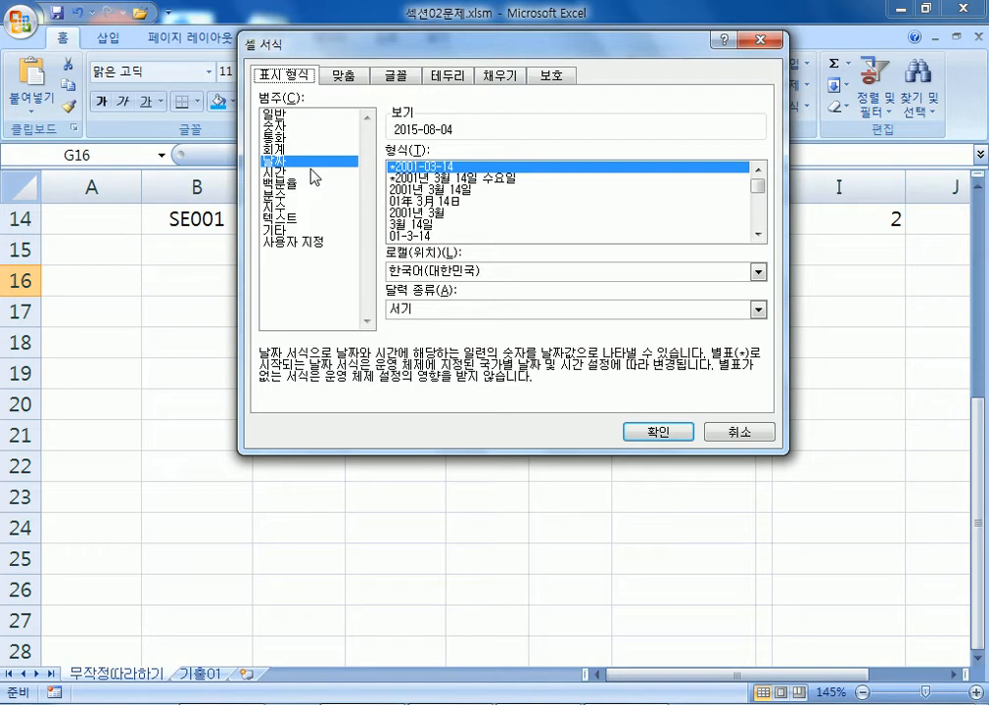
click(301, 243)
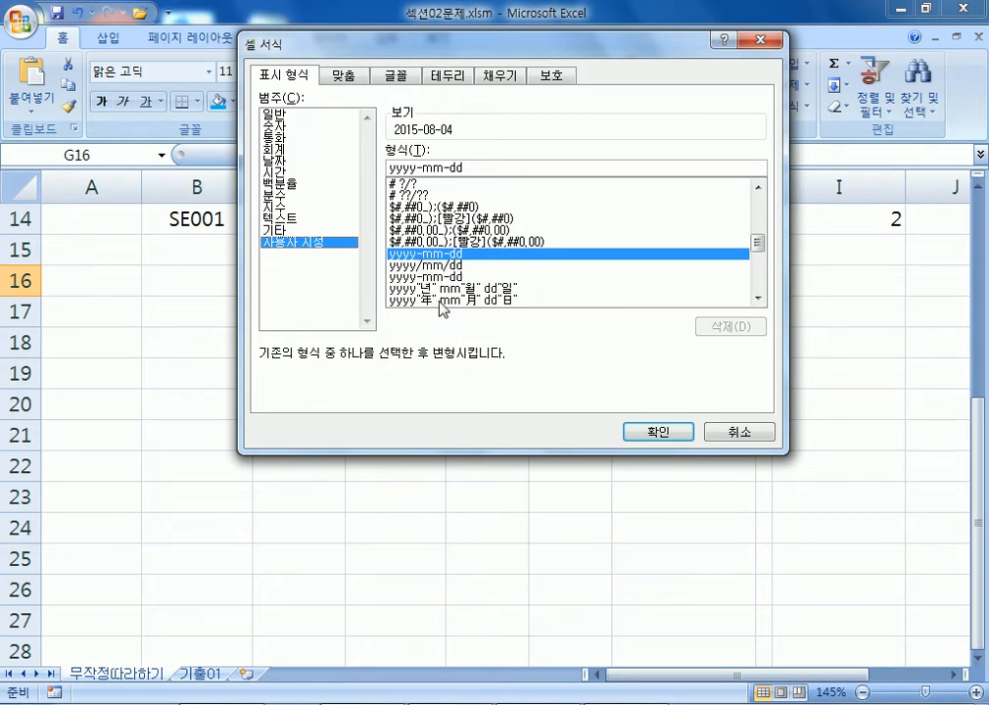
Pick the yyyy"年" mm"月" dd"日" custom type and try a two-digit yy year code.
click(430, 299)
scroll(489, 284, down, 1)
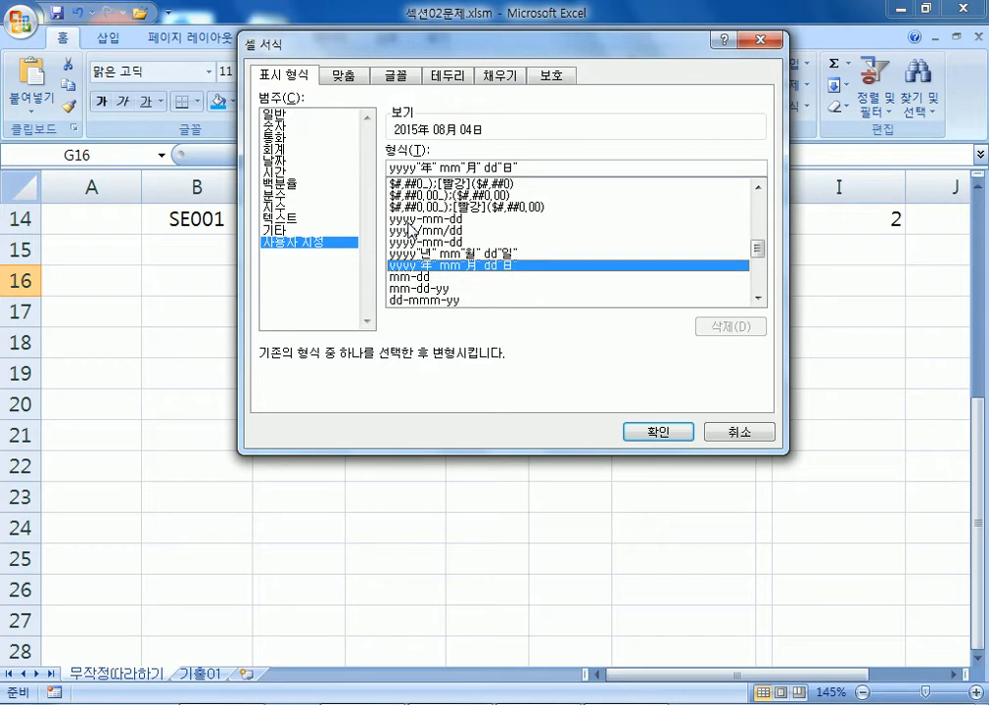
drag(402, 167, 365, 170)
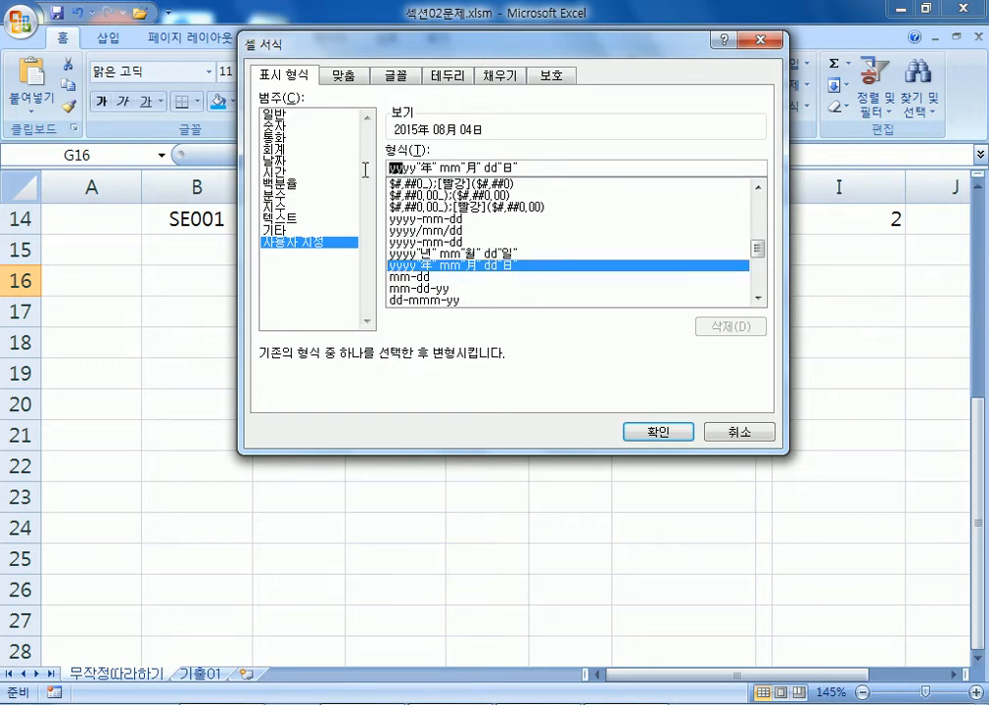
key(Delete)
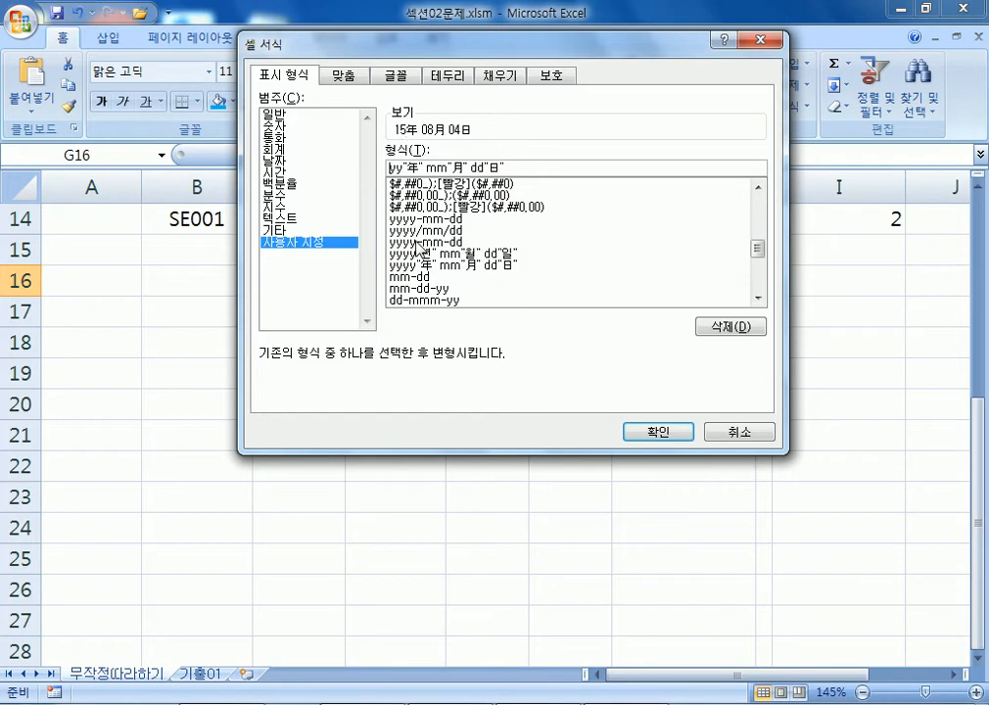
text(ㅛ)
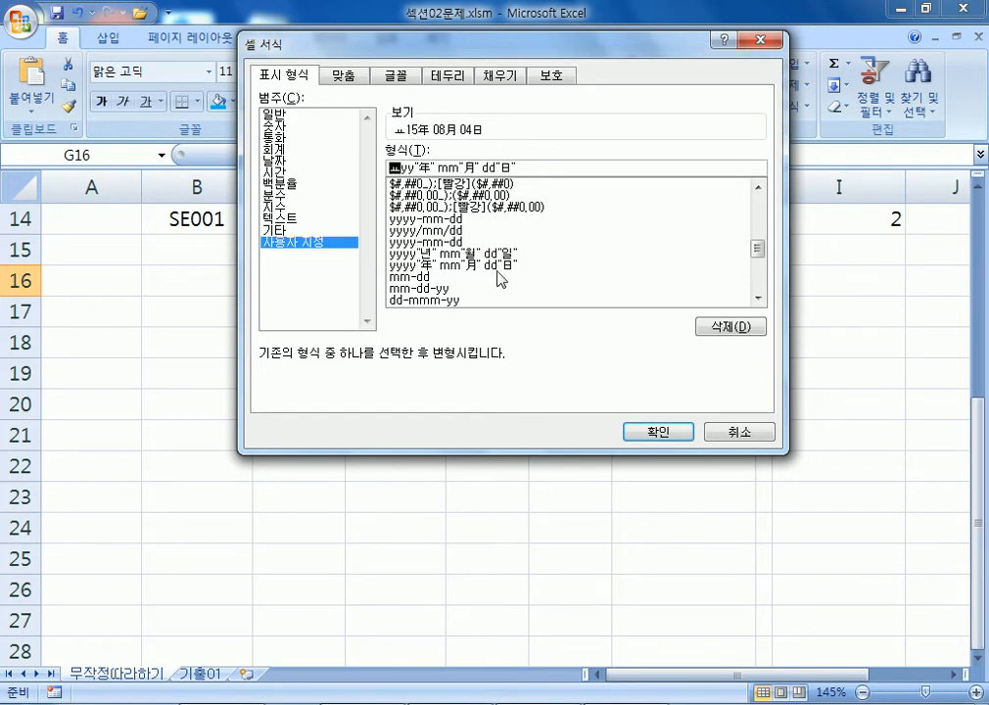
key(BackSpace)
text(yy)
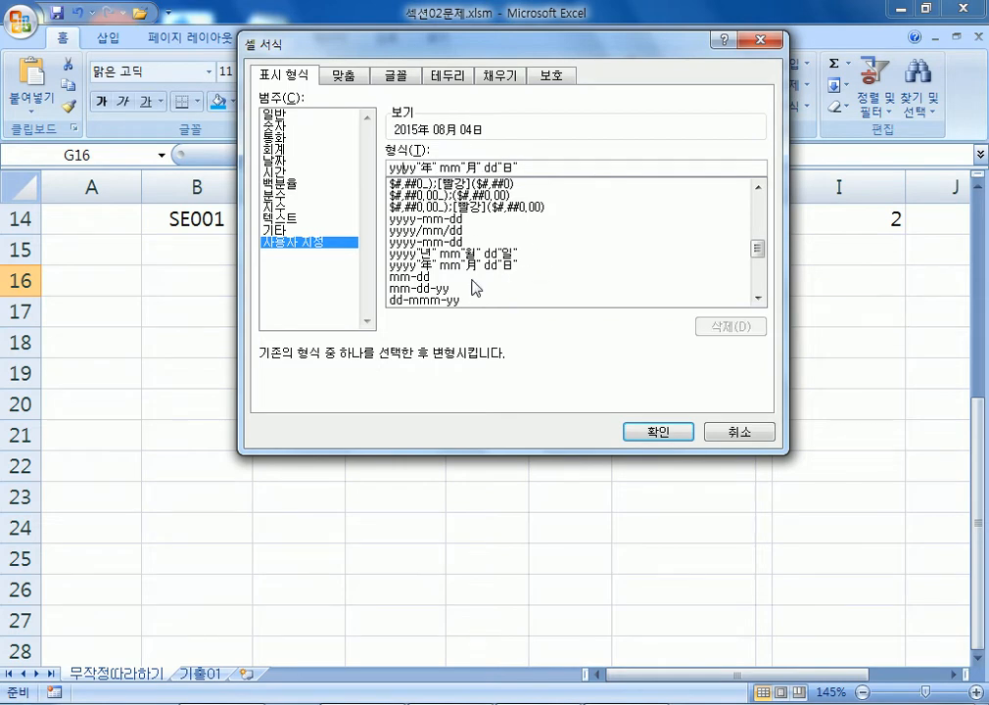
Experiment with the mm and dd codes, then apply so G16 shows 2015年 08月 04日.
drag(440, 167, 460, 167)
key(Left)
drag(440, 166, 460, 166)
double_click(492, 167)
click(494, 167)
key(BackSpace)
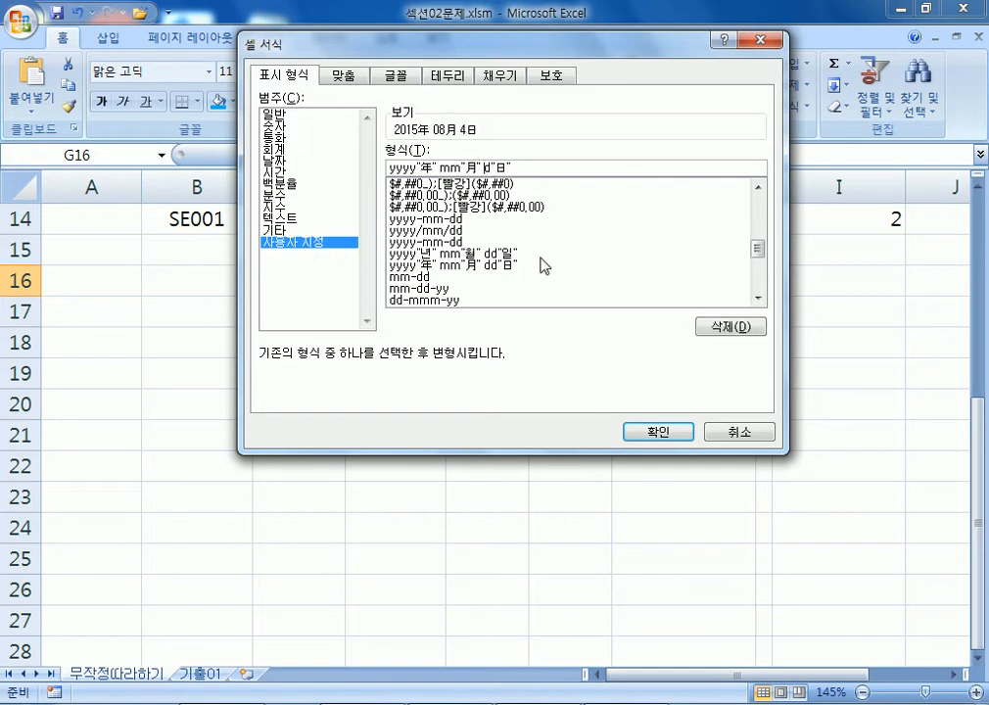
text(d)
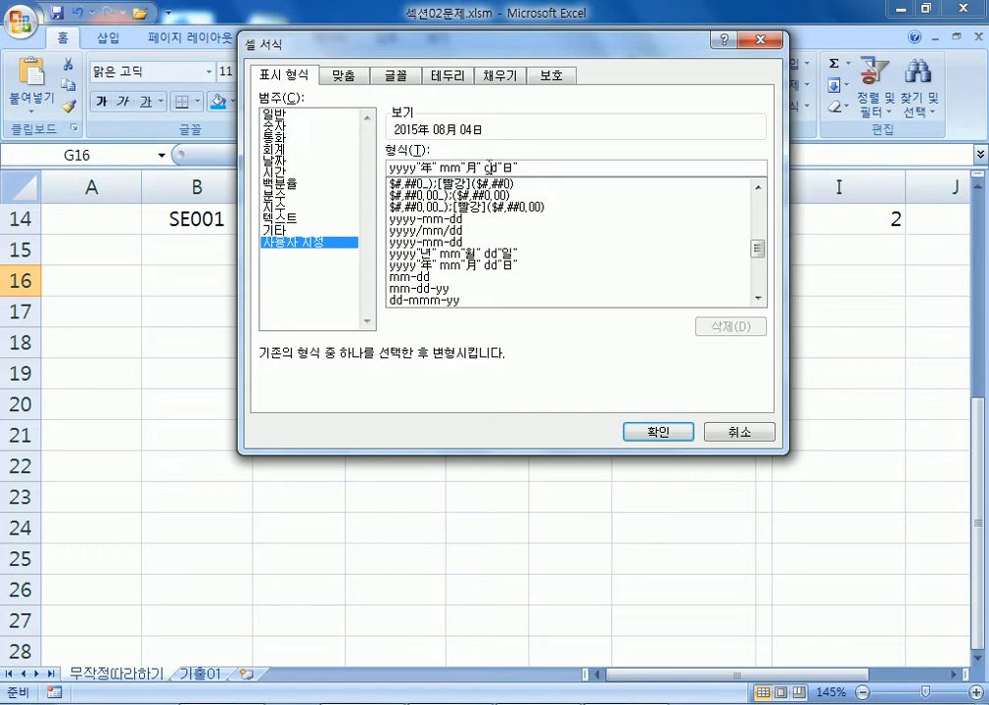
click(626, 432)
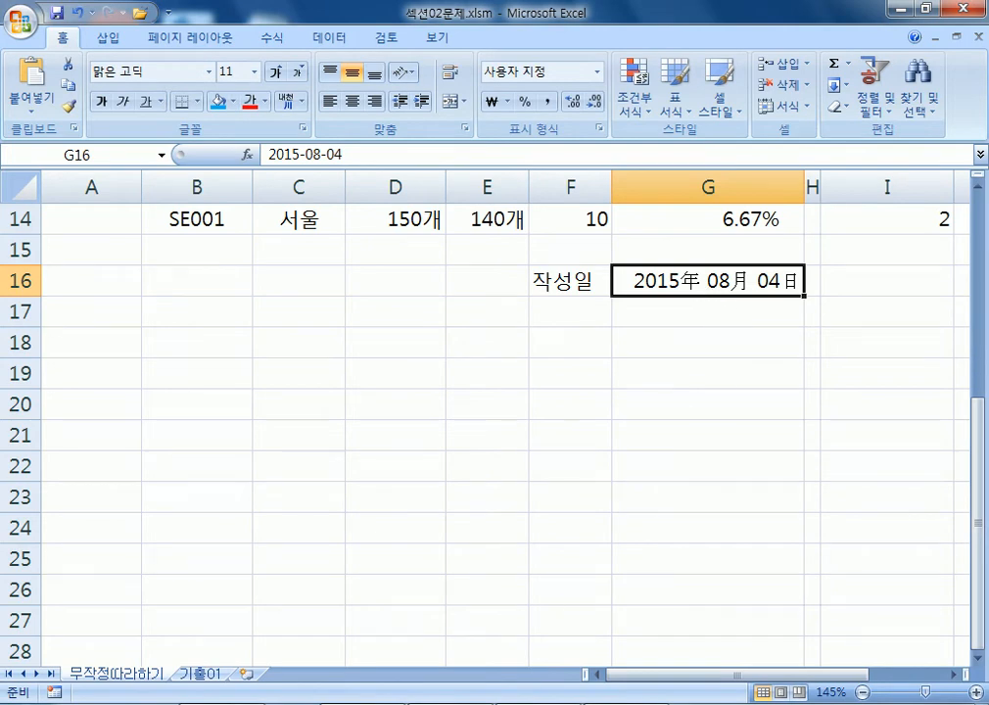
right_click(222, 703)
Bring the Notepad notes back and add a line '셀서식을 지정할 때, 코드'.
click(223, 703)
click(222, 704)
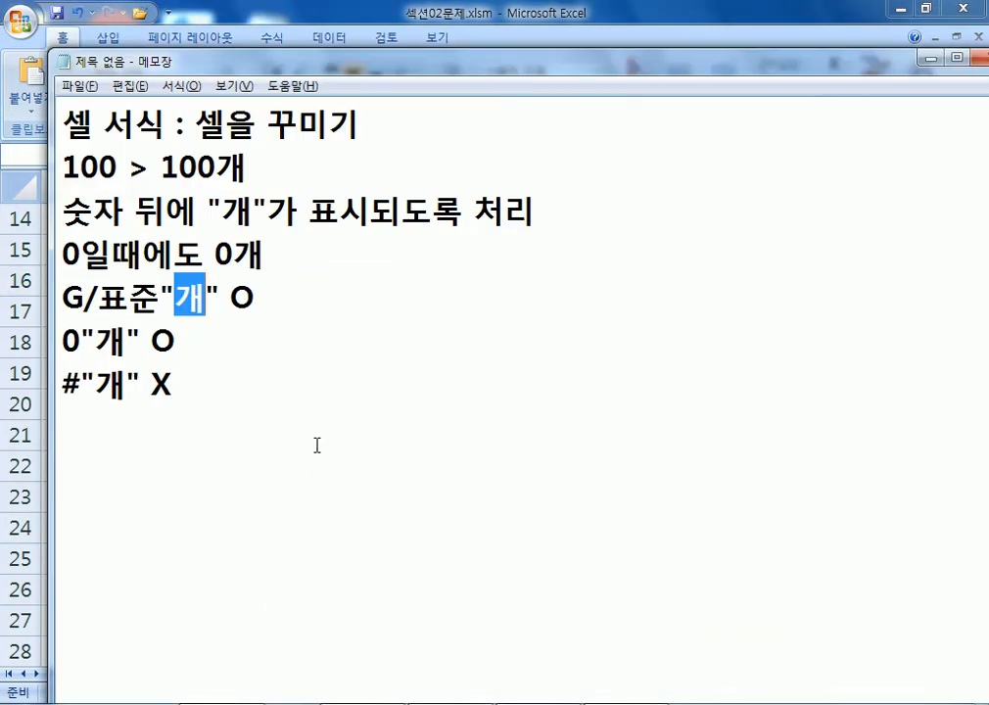
click(316, 446)
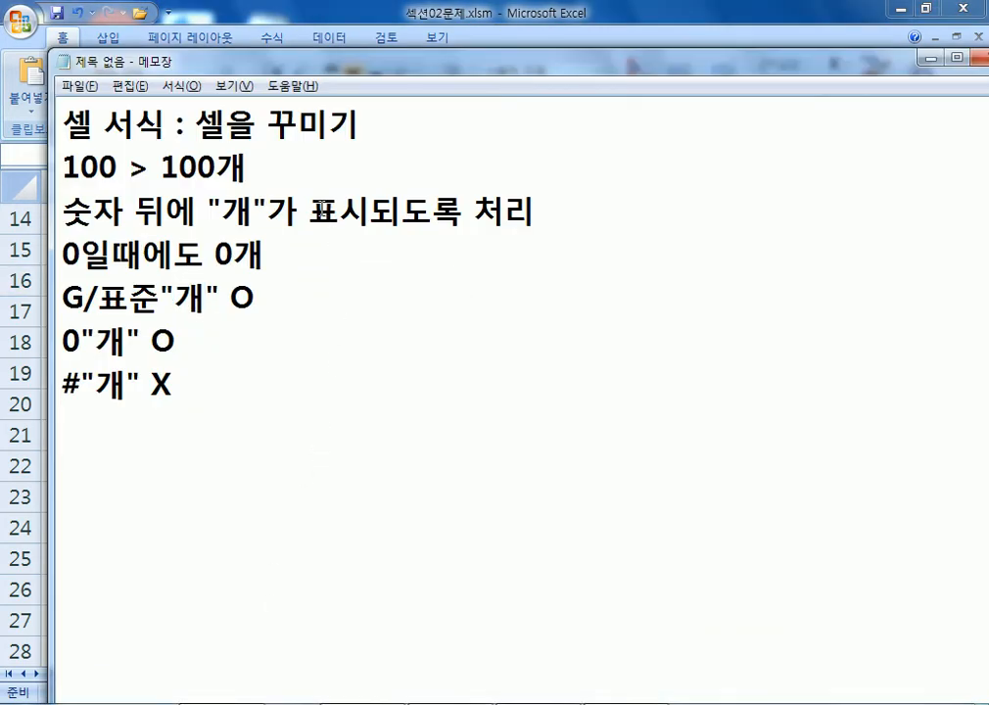
key(ctrl+a)
key(Delete)
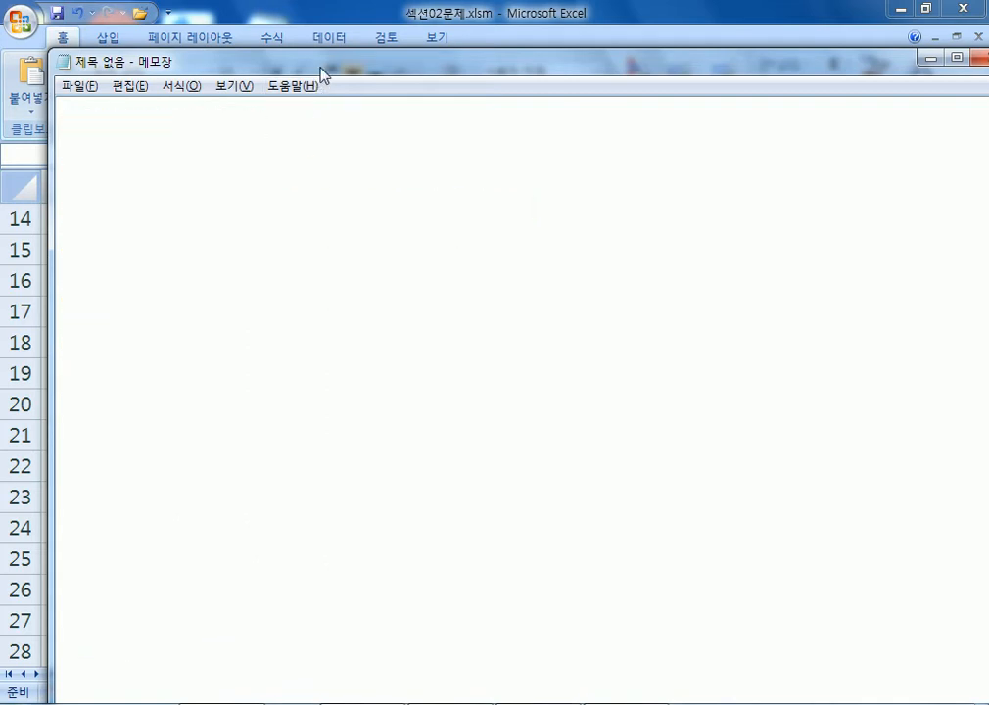
drag(318, 76, 322, 22)
text(G/표준"개" O 0"개" O #"개" X)
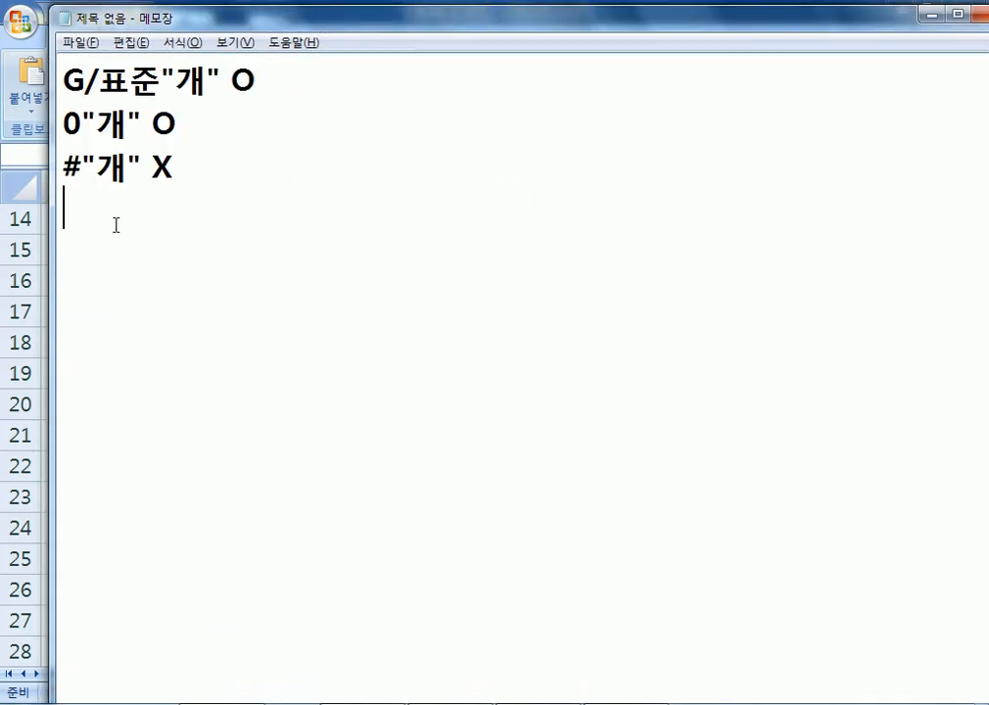
key(Return)
text(셀서식을 지정할 때, 코드)
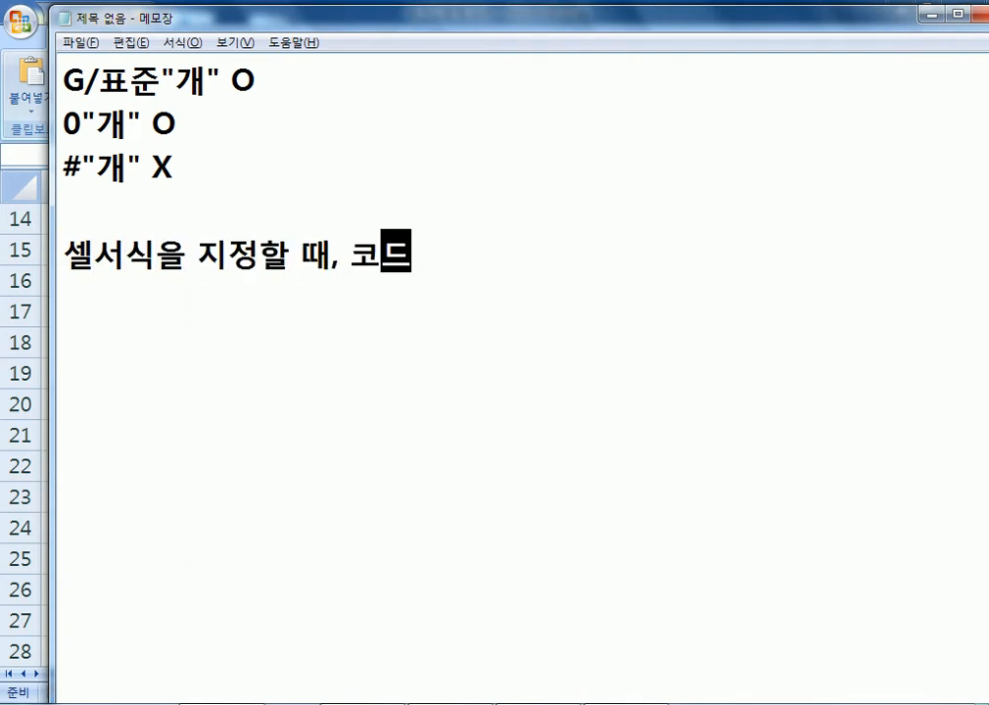
Type the code lines 'yyyy : 연도 mm : 월', 'dd : 일' and 'mmm'.
key(Return)
text(yyyy : 연도 )
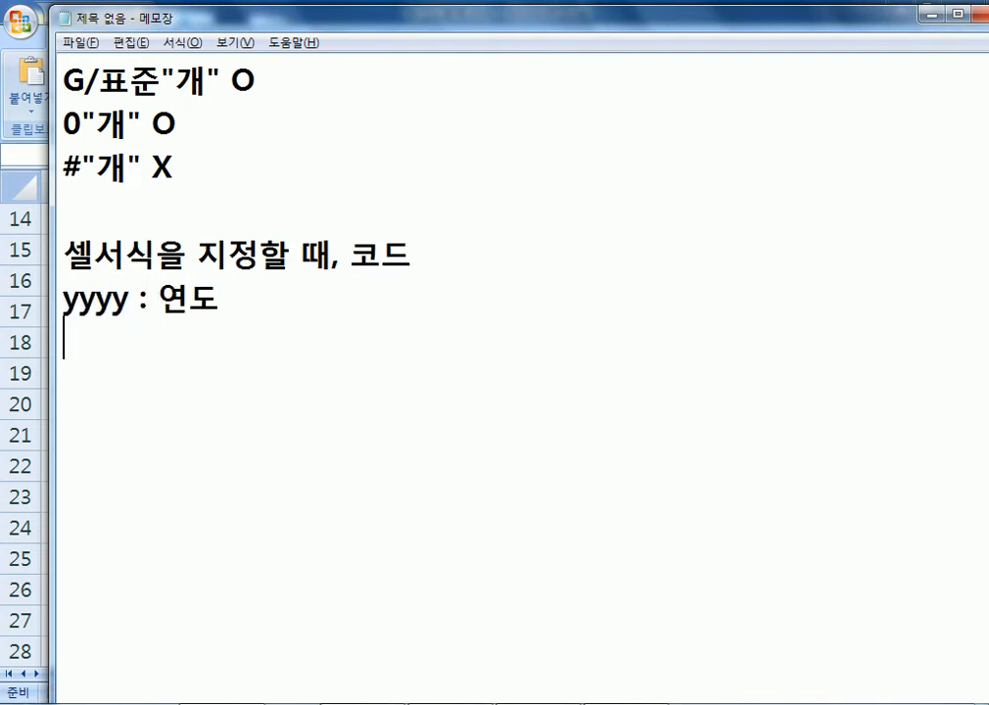
text(mm : 월)
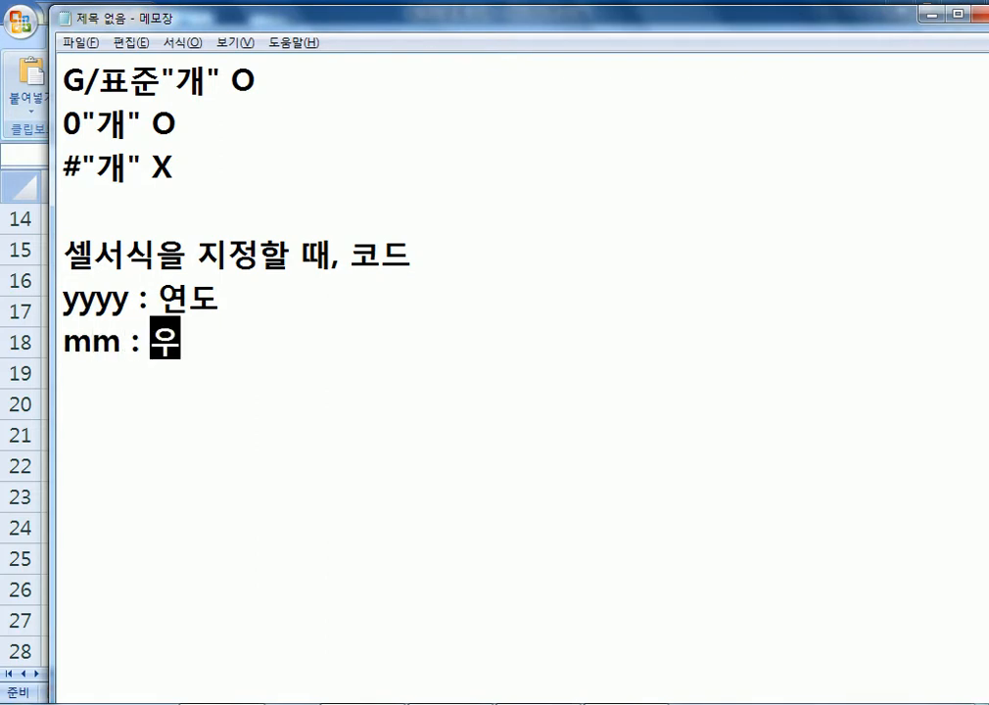
key(Return)
text(dd )
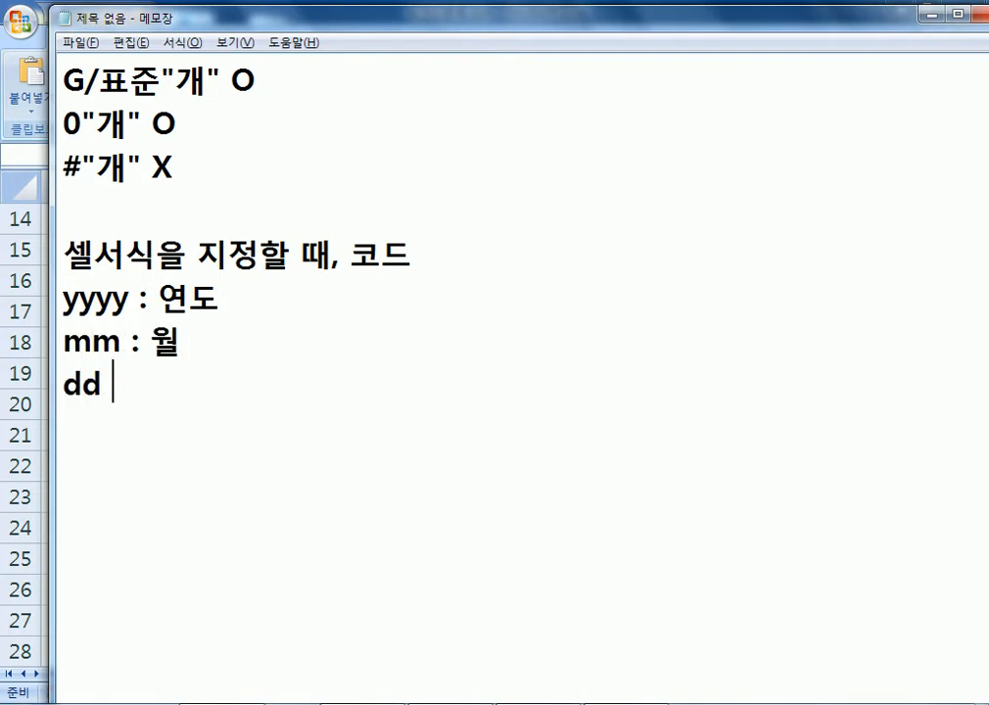
text(: 일)
key(Return)
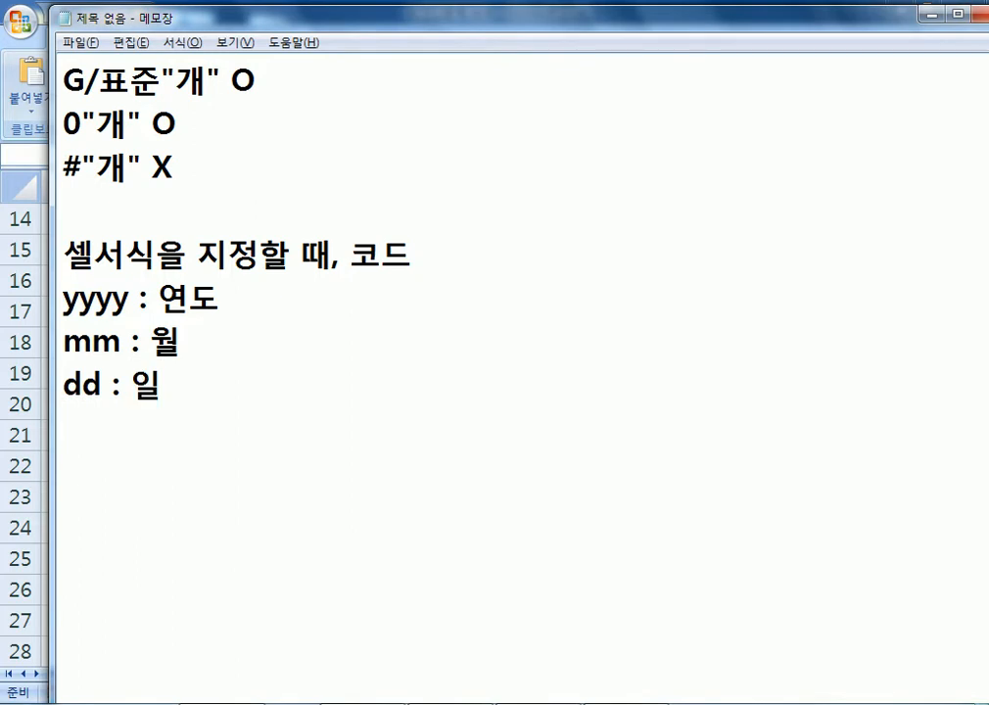
text(mmm)
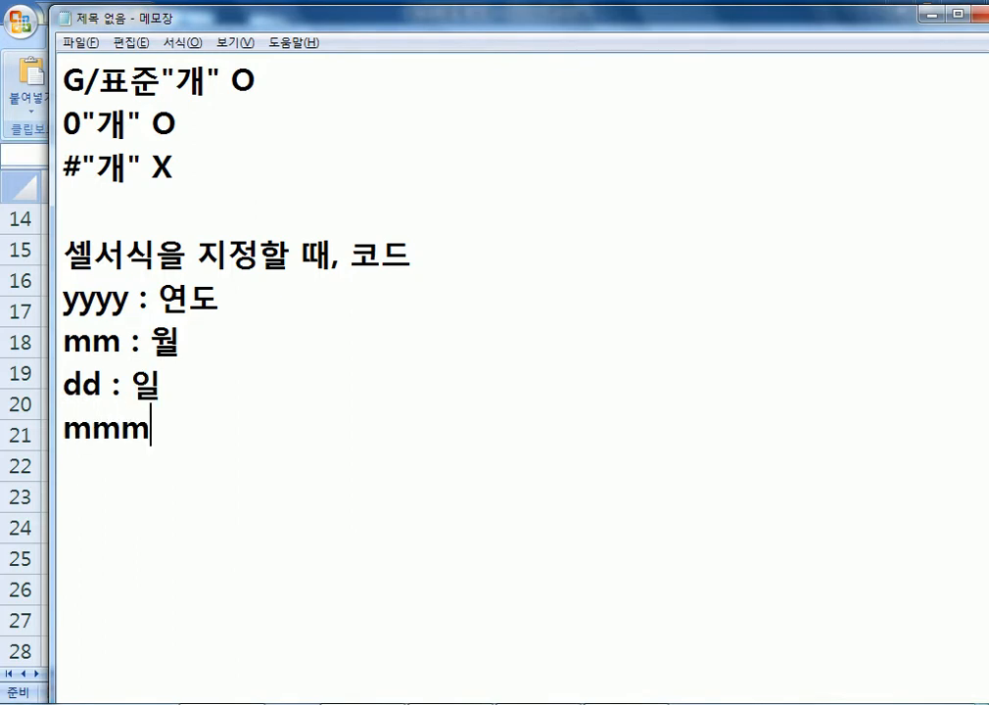
Extend the month line with examples: 월(01, 08, 12) and m : 월(1, 8, 12).
key(Up)
key(Up)
key(End)
text(, n)
key(BackSpace)
text(m : 월)
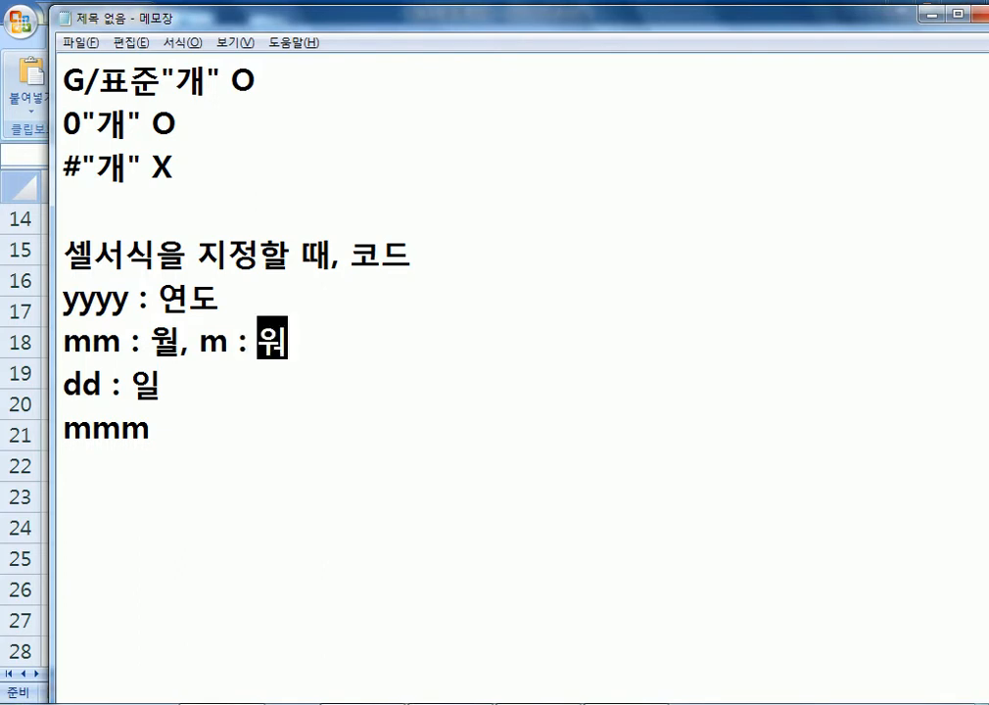
key(Left)
key(Left)
key(Left)
key(Left)
key(Left)
key(Left)
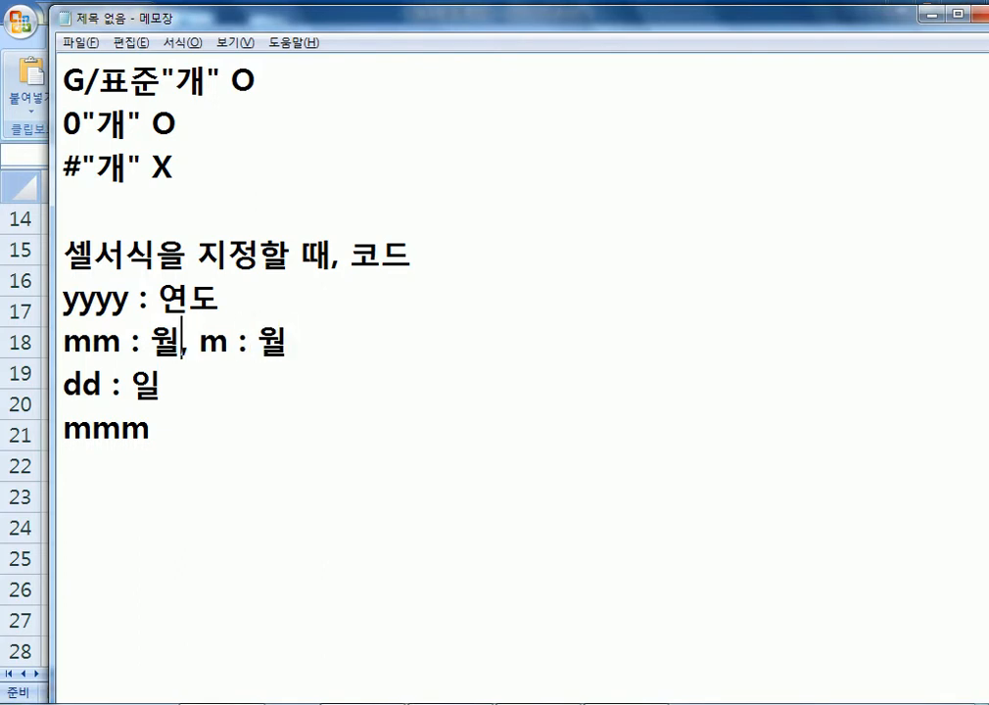
text((01)
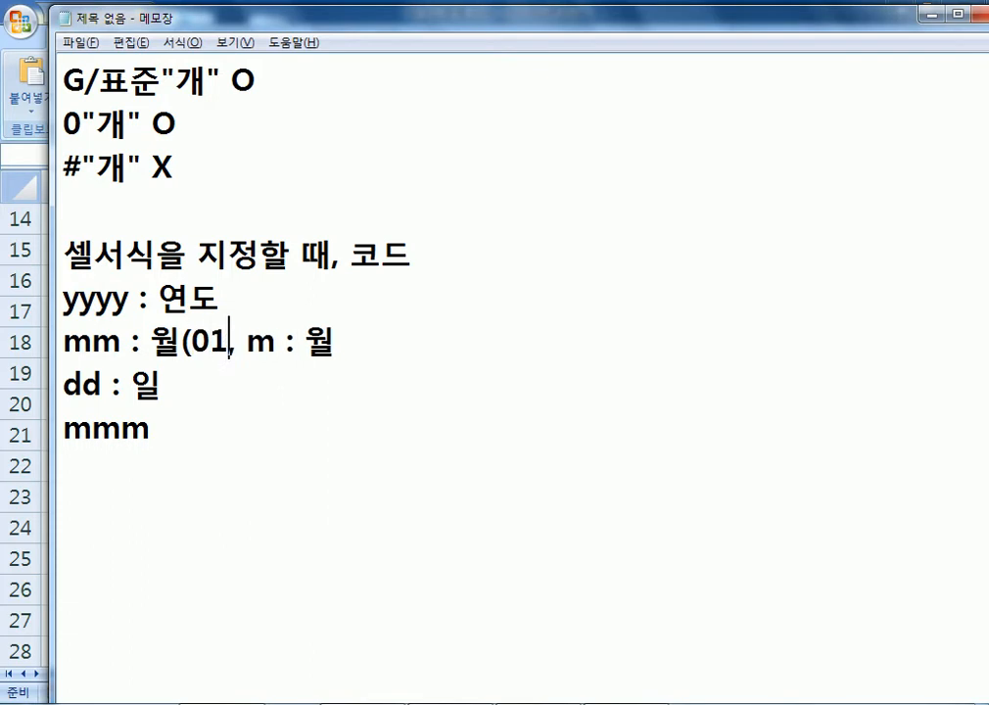
text(, 08, )
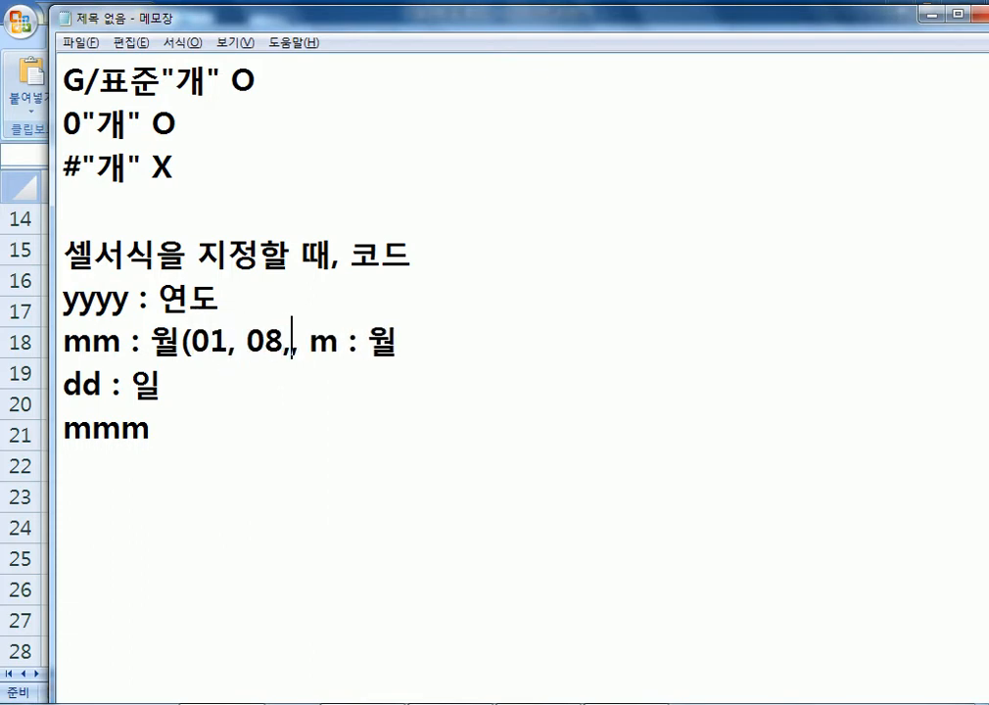
text(12), m : 월)
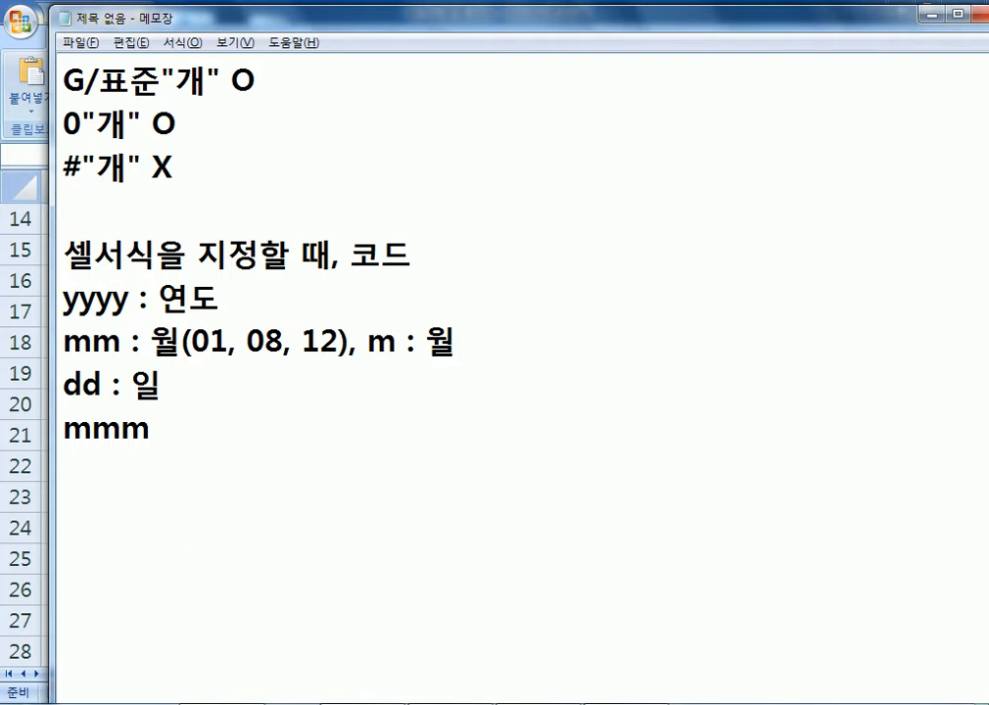
text((1, 8, 12)
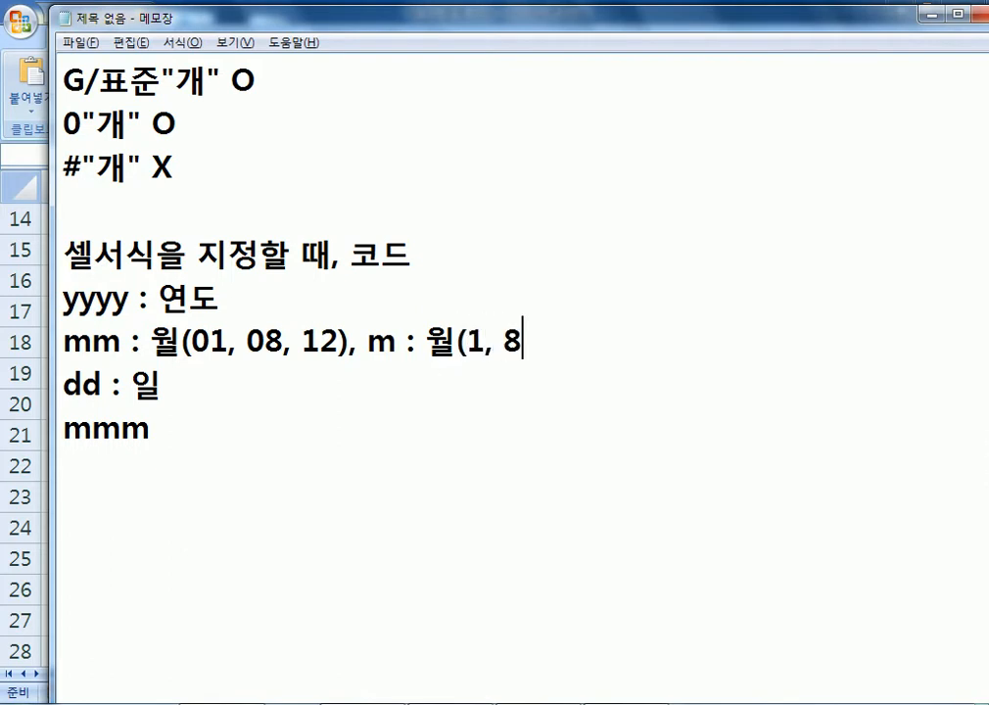
text())
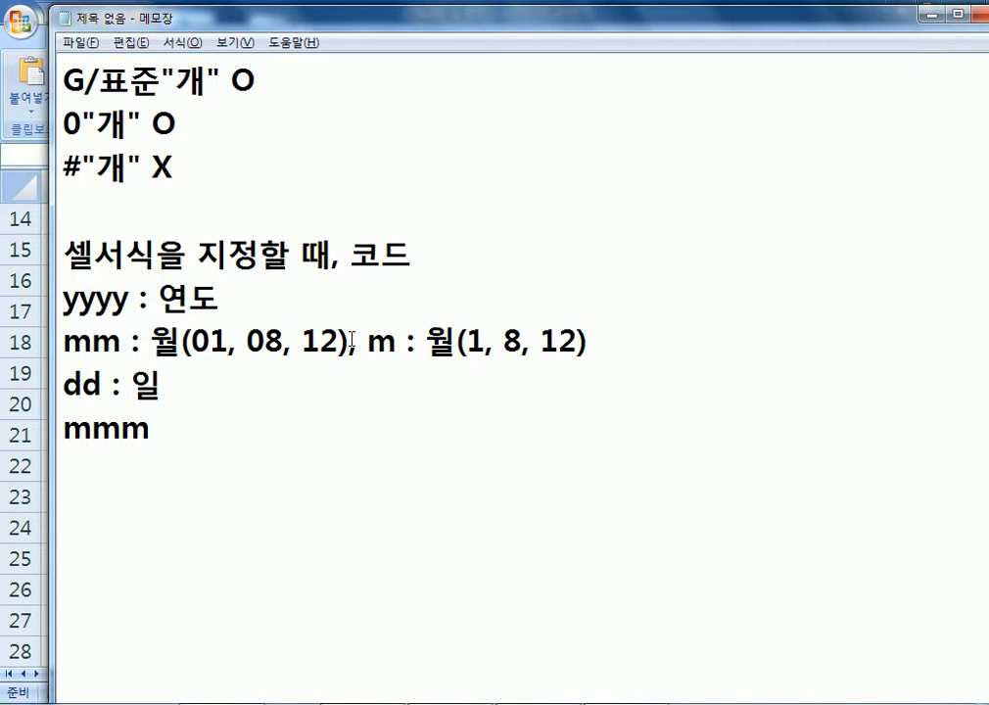
Highlight the single-digit month examples, the mm code and the dd code while explaining them.
click(471, 339)
drag(474, 334, 530, 338)
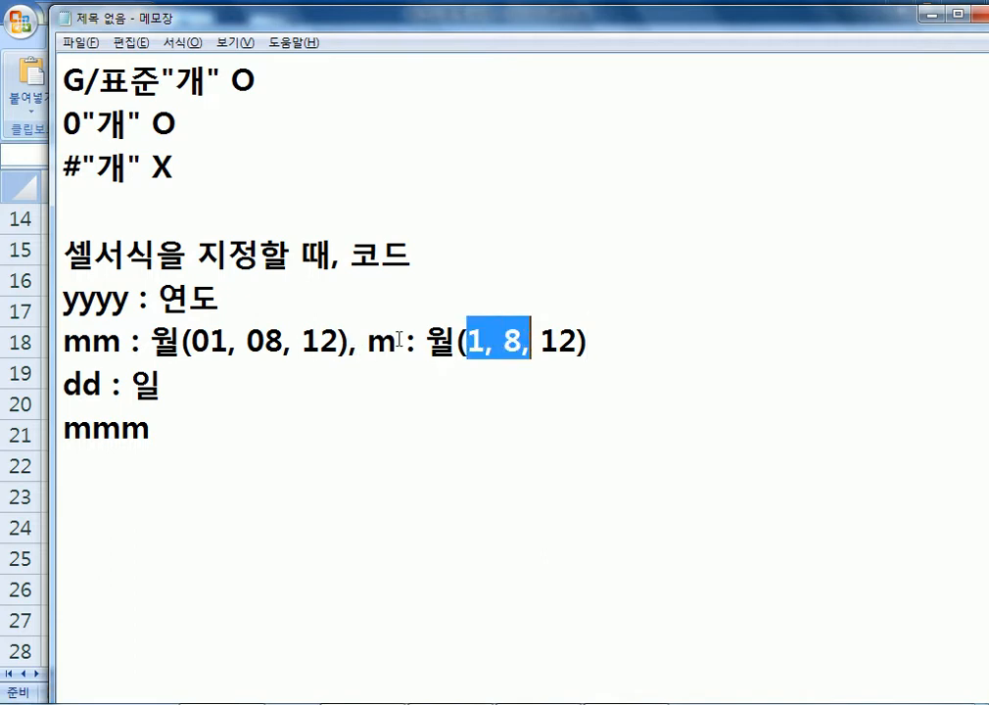
drag(122, 338, 67, 341)
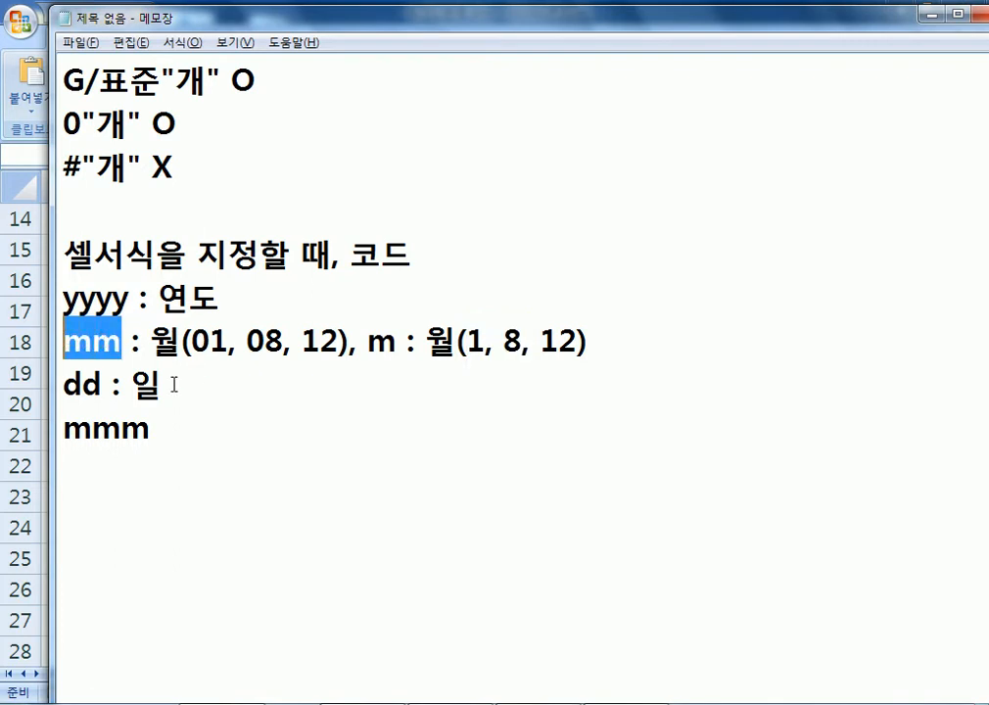
click(83, 384)
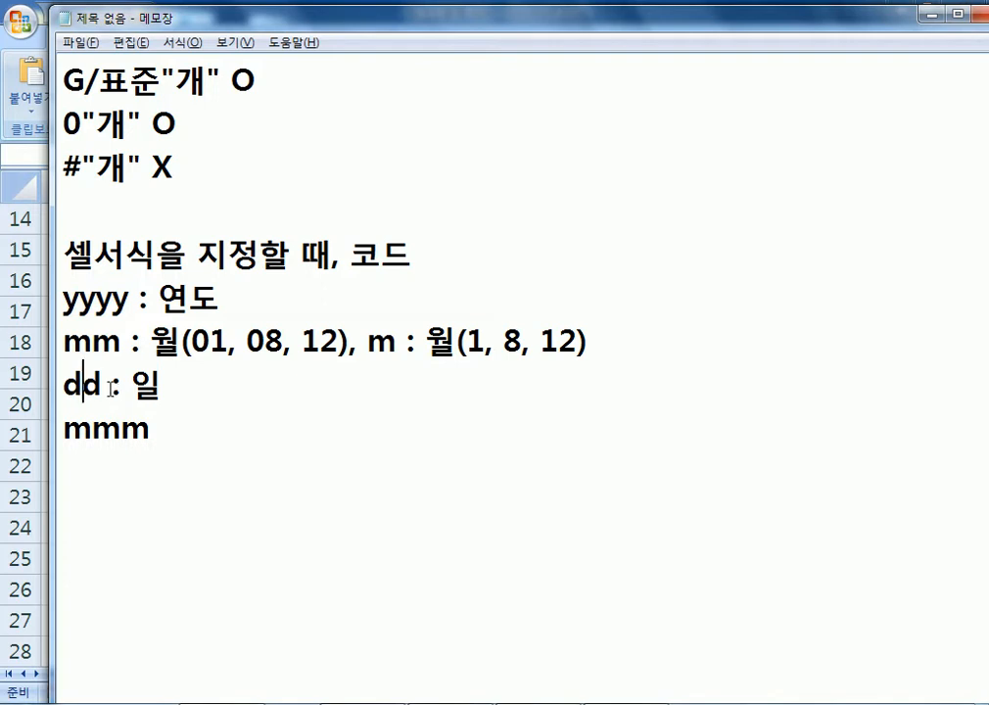
double_click(69, 384)
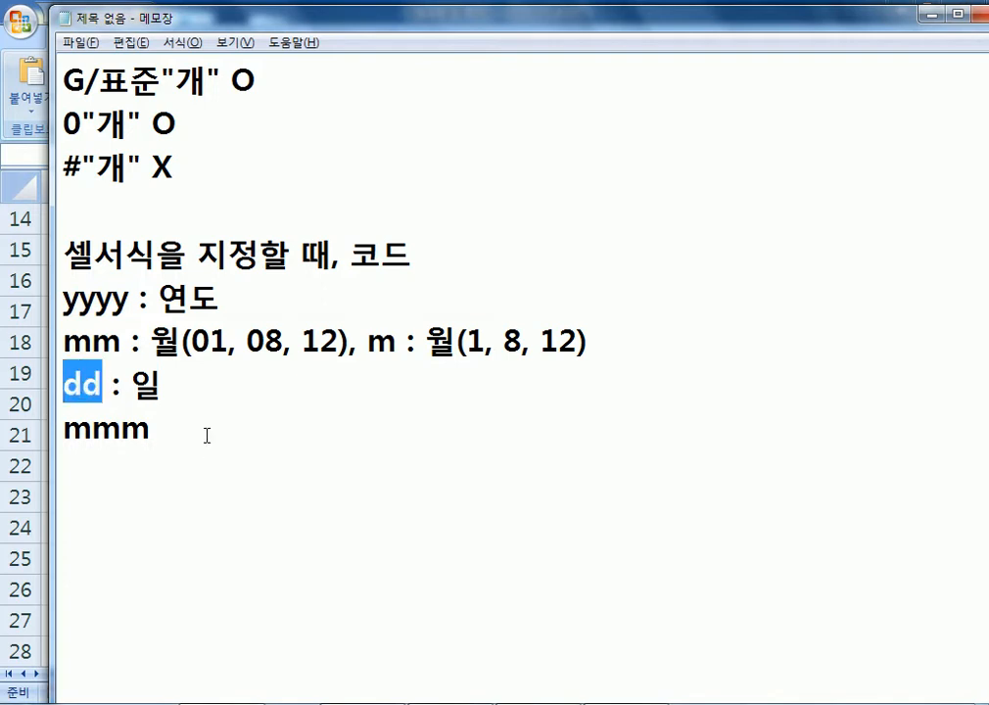
Complete the mmm line as 'mmm : 월(Dec), mmmm : 월(December)'.
click(454, 433)
text(: dnj)
key(BackSpace)
key(BackSpace)
key(BackSpace)
key(Hangul)
text(월)
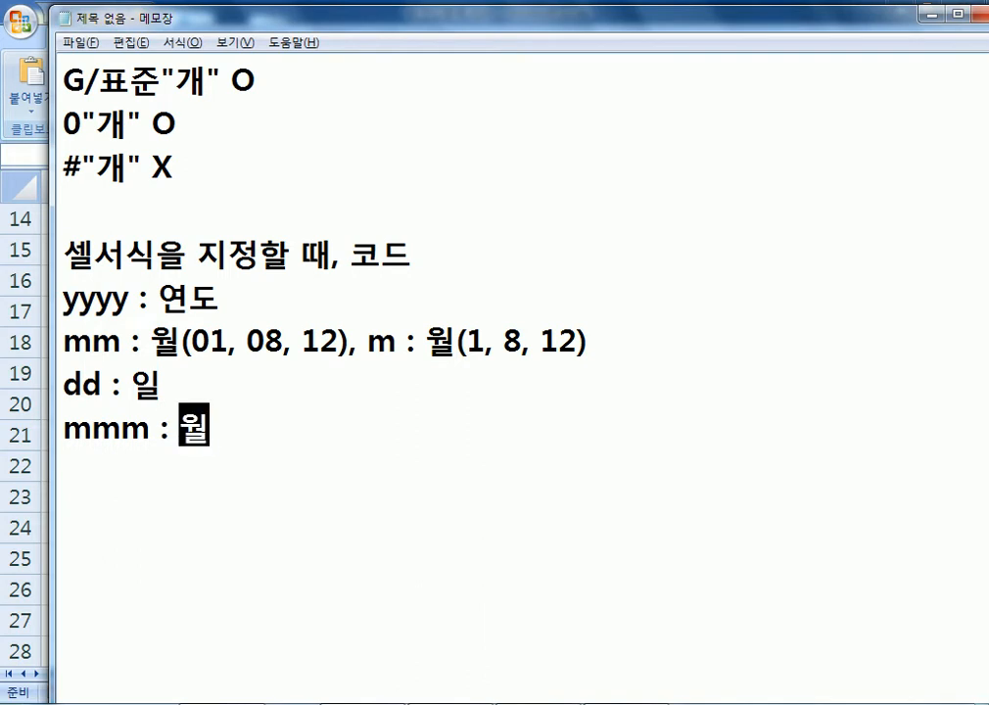
text((1,)
key(BackSpace)
text(()
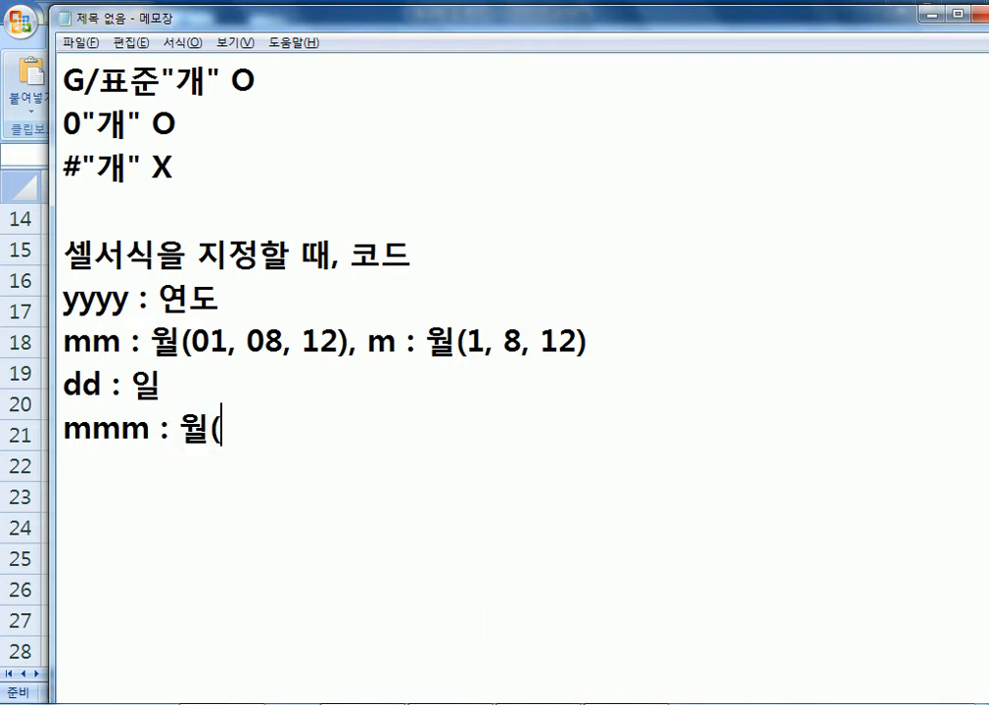
text(De)
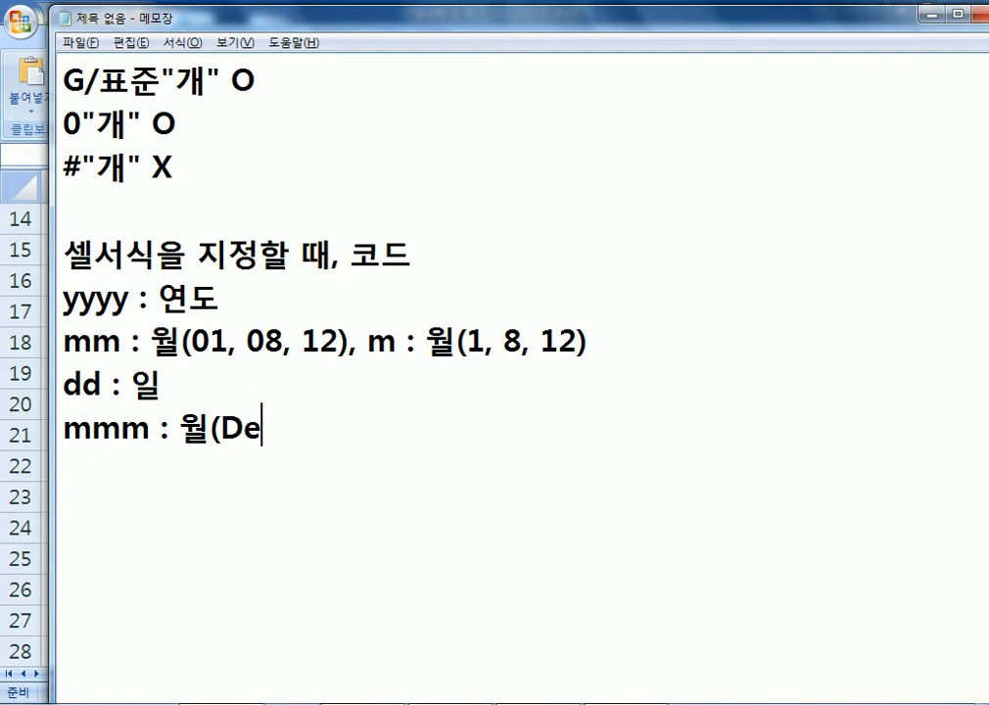
text(c), )
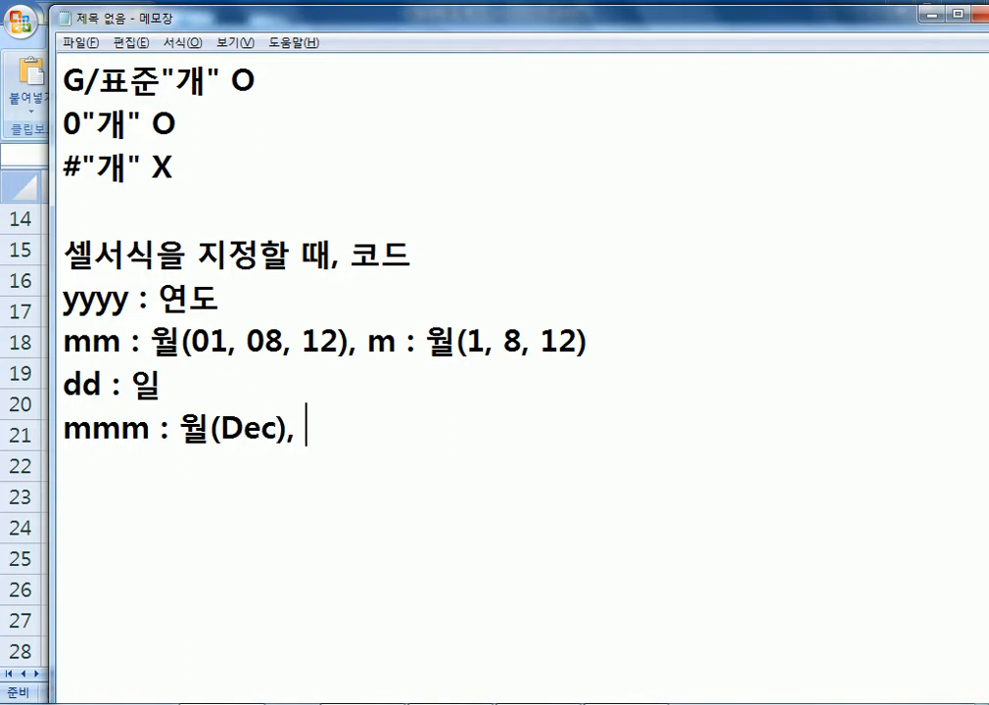
text(ㅡ)
key(BackSpace)
text(mmmm: 우)
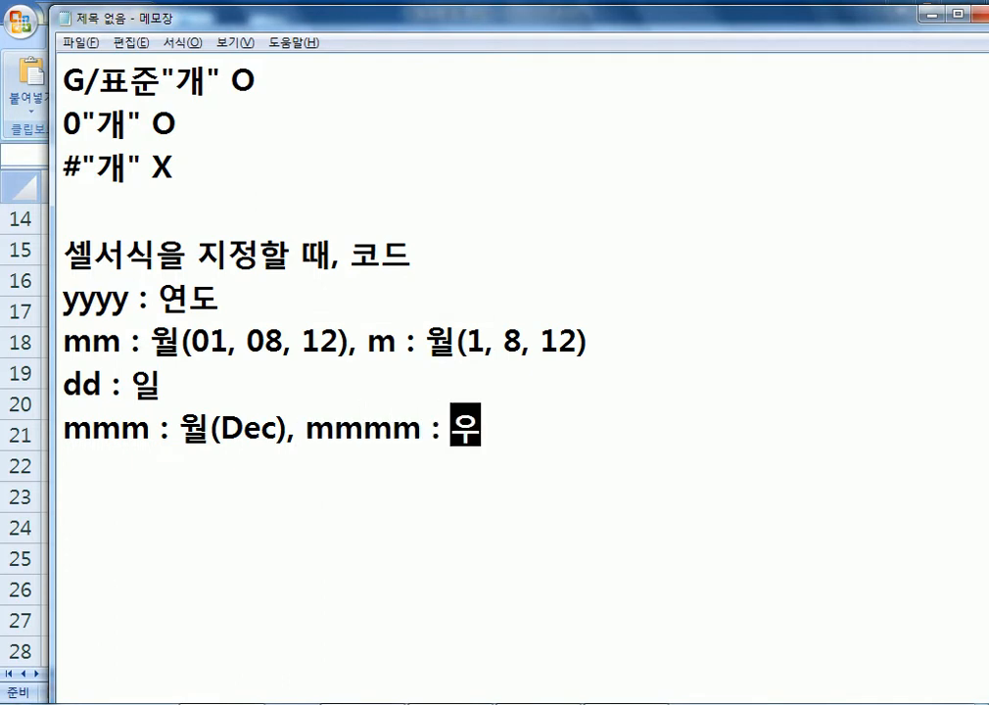
text(ㅓㄹ(Dece)
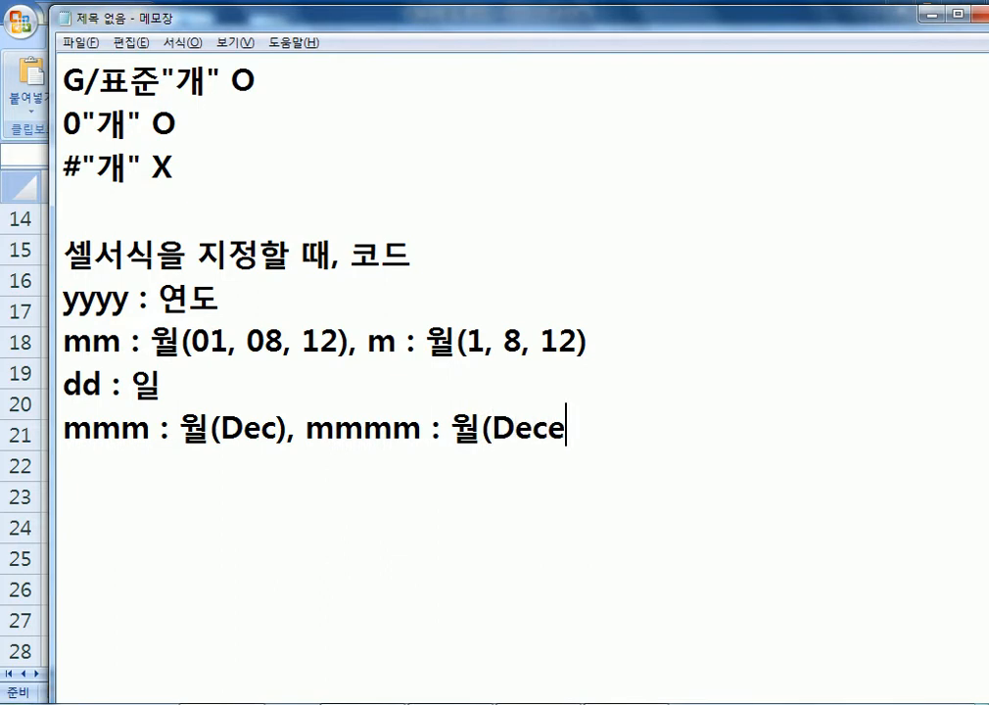
text(mber())
key(BackSpace)
key(BackSpace)
text())
key(Return)
Add the weekday line 'ddd : 요일(Sun), dddd : 요일(Sunday)'.
scroll(454, 326, down, 1)
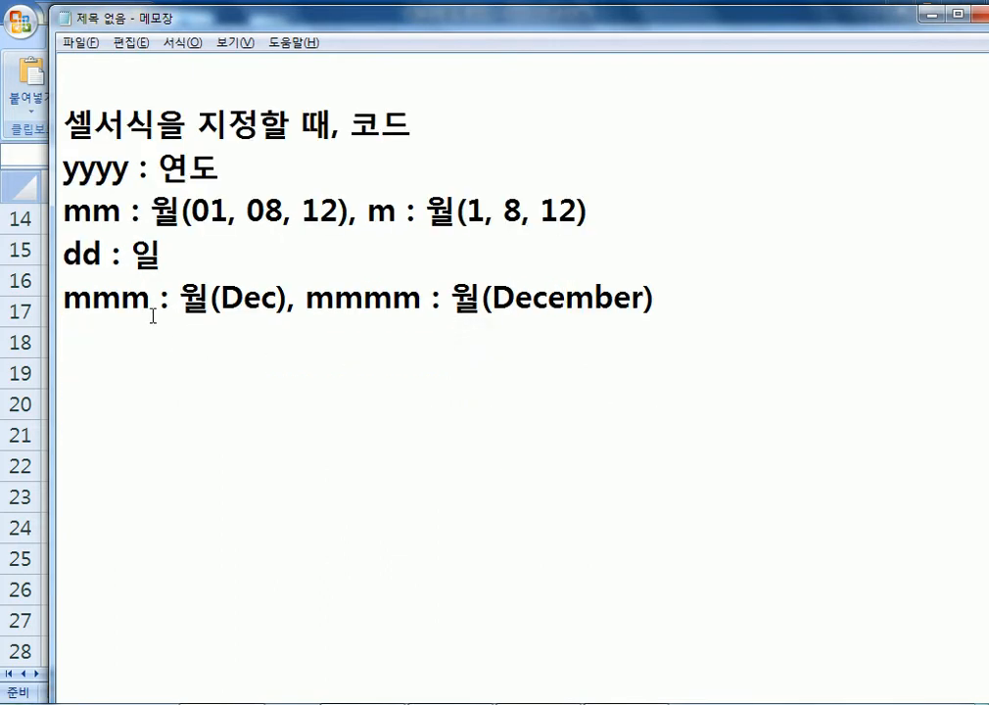
text(ㅇ)
key(Hangul)
key(BackSpace)
text(ddd :)
key(Hangul)
text(요일()
key(Hangul)
text(Sun), )
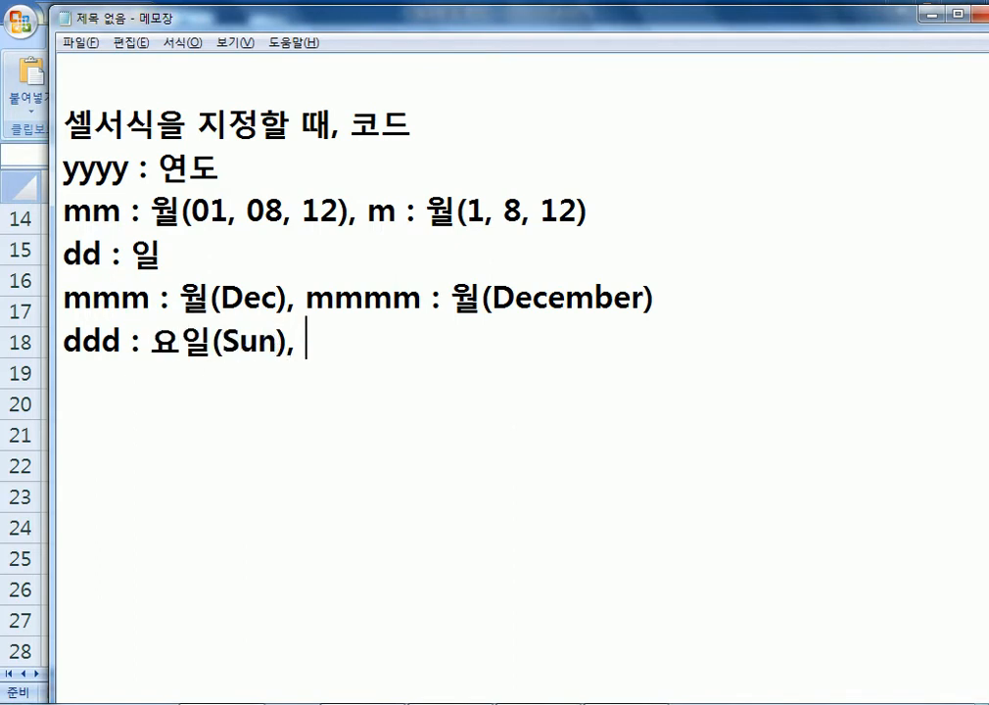
text(dddd()
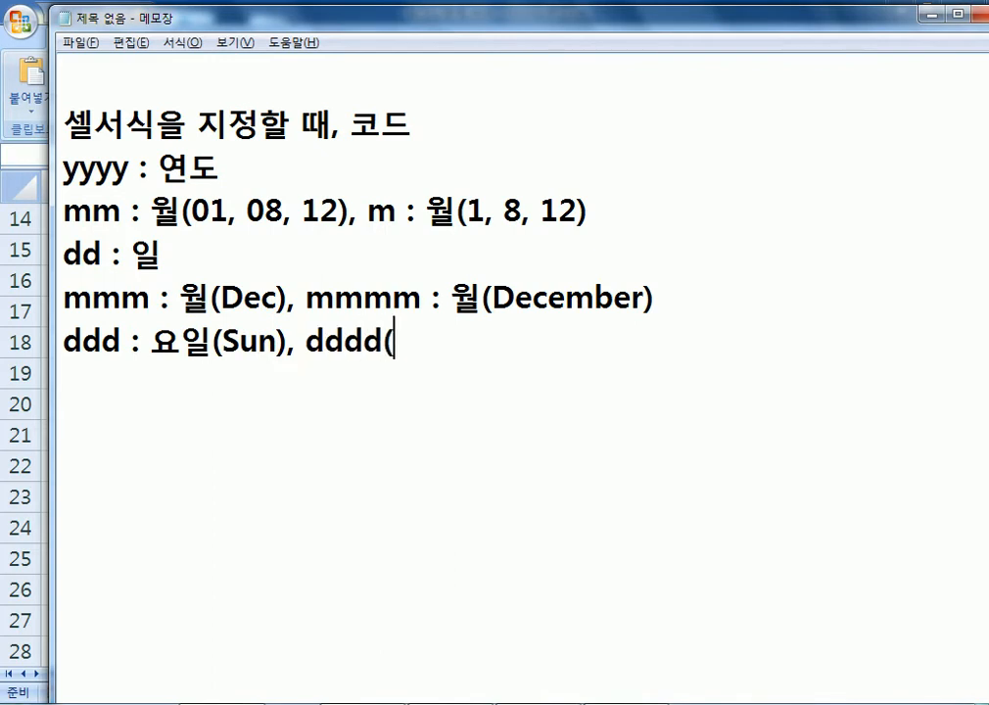
key(BackSpace)
text(: dydl)
key(BackSpace)
key(BackSpace)
key(BackSpace)
key(BackSpace)
key(Hangul)
text(요일()
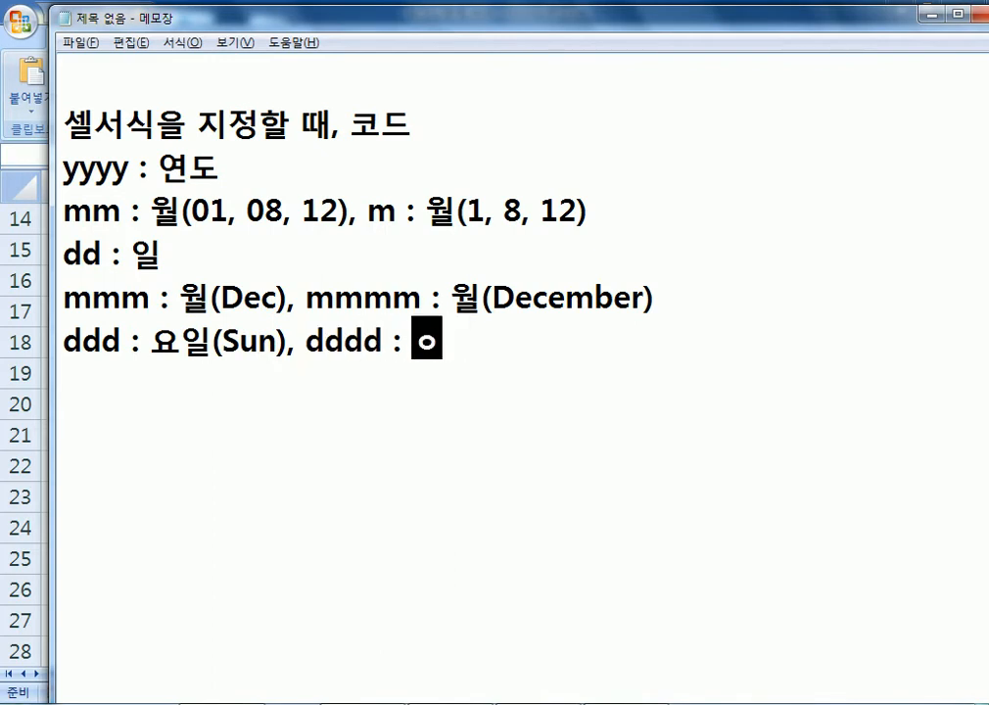
text(Sundayt)
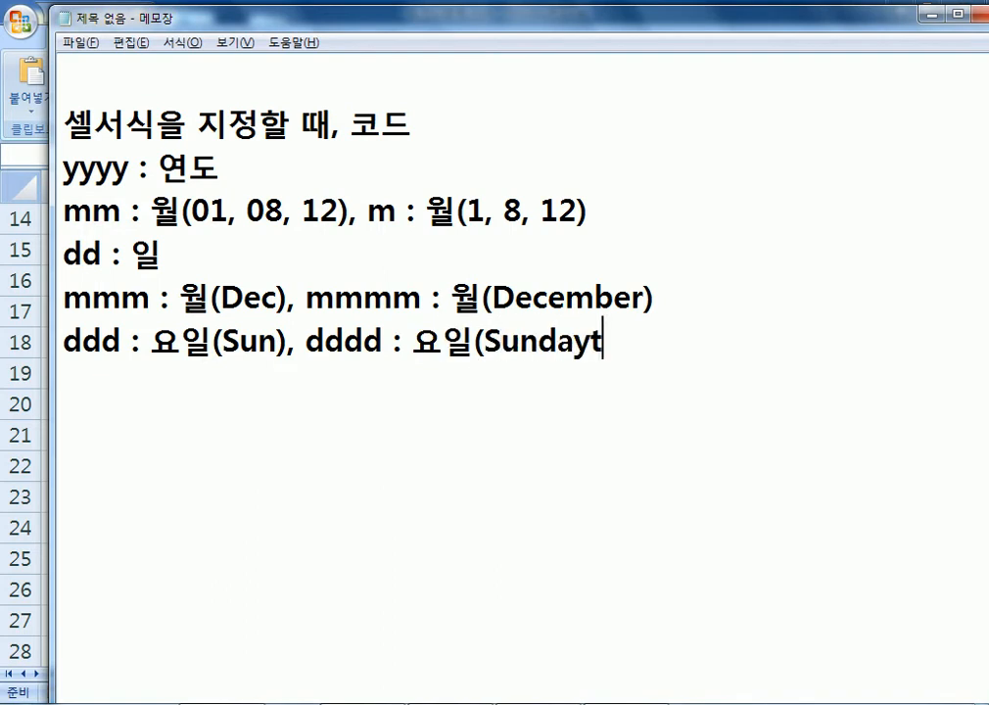
key(BackSpace)
text())
key(Return)
Add the Korean weekday line 'aaa : 요일(일), aaaa : 요일(일요일)'.
text(ㅁ)
key(BackSpace)
text(aaa )
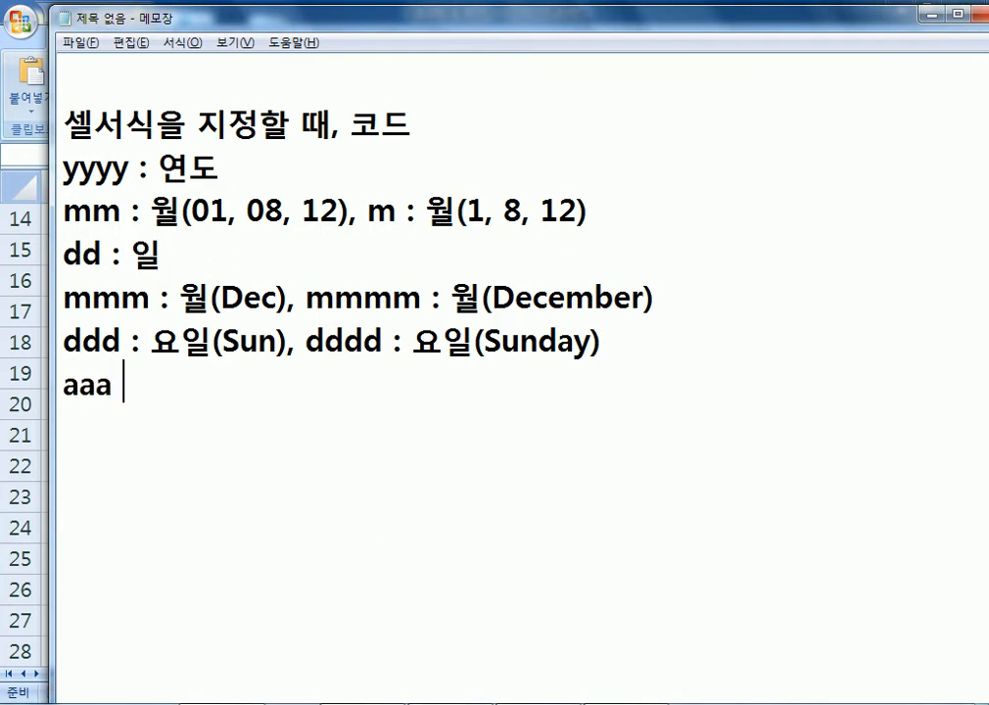
text(: 요일(dlf)
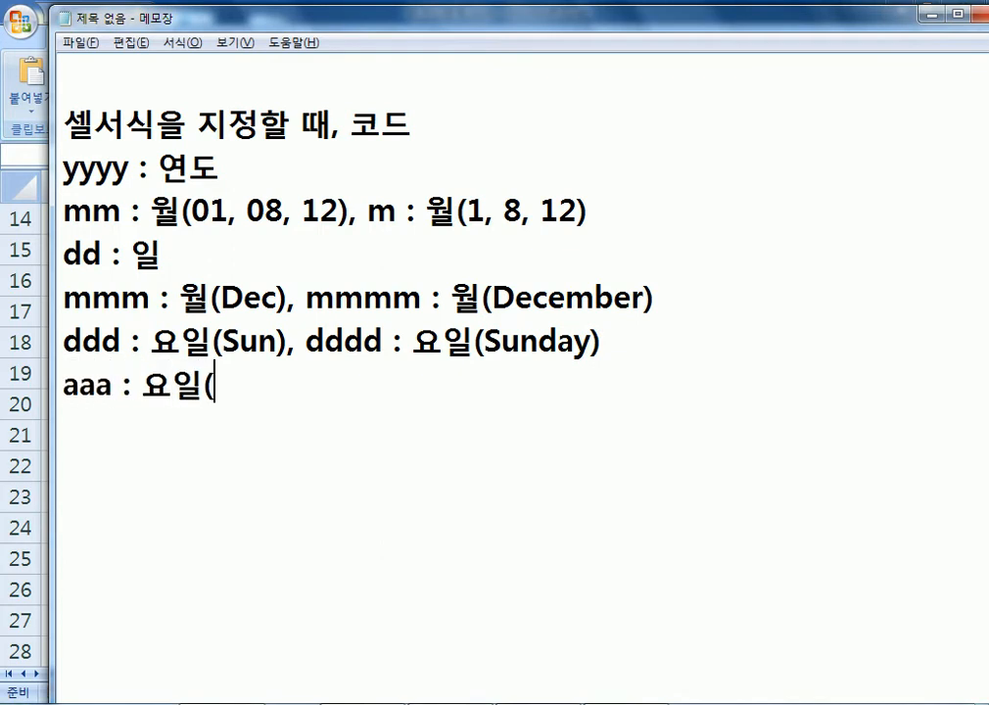
key(BackSpace)
key(BackSpace)
key(BackSpace)
text(일)
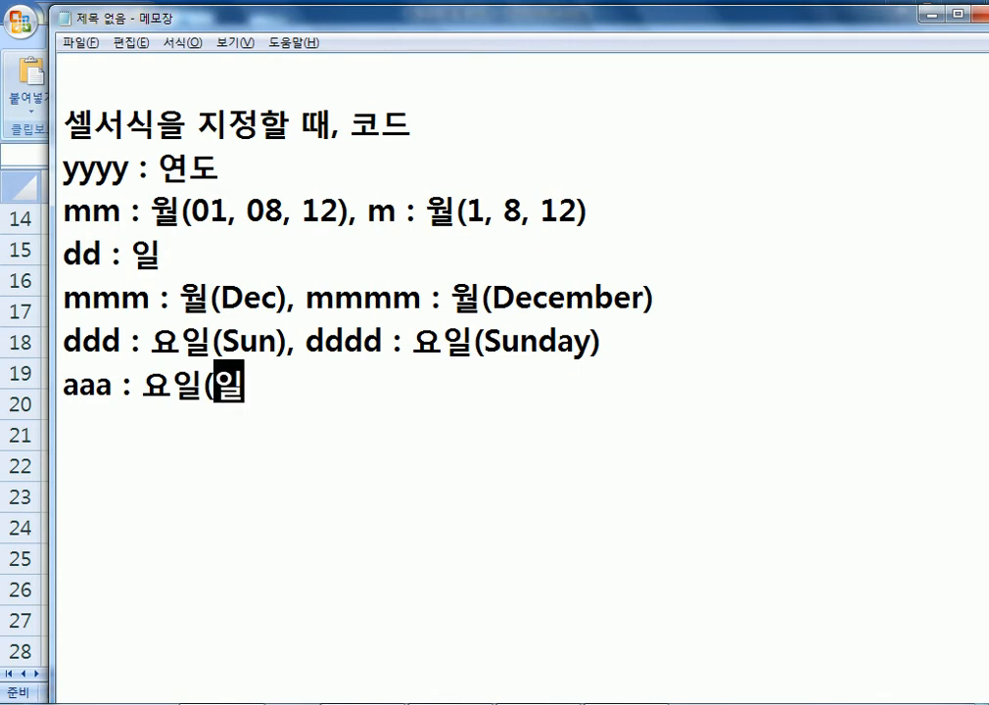
text(), a)
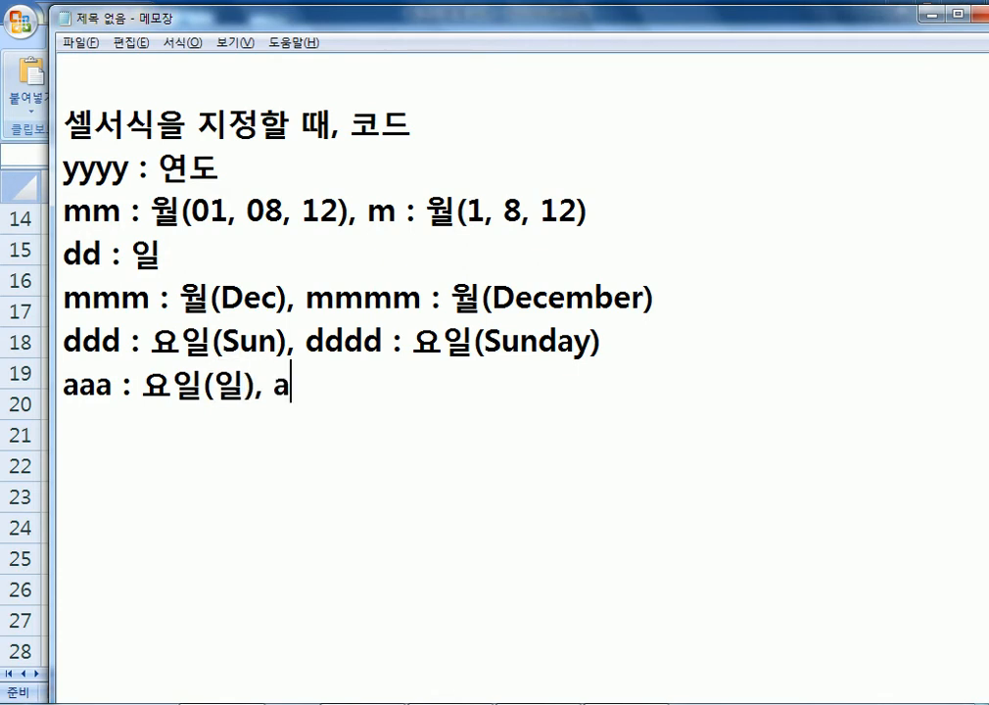
text(aaa : 요일)
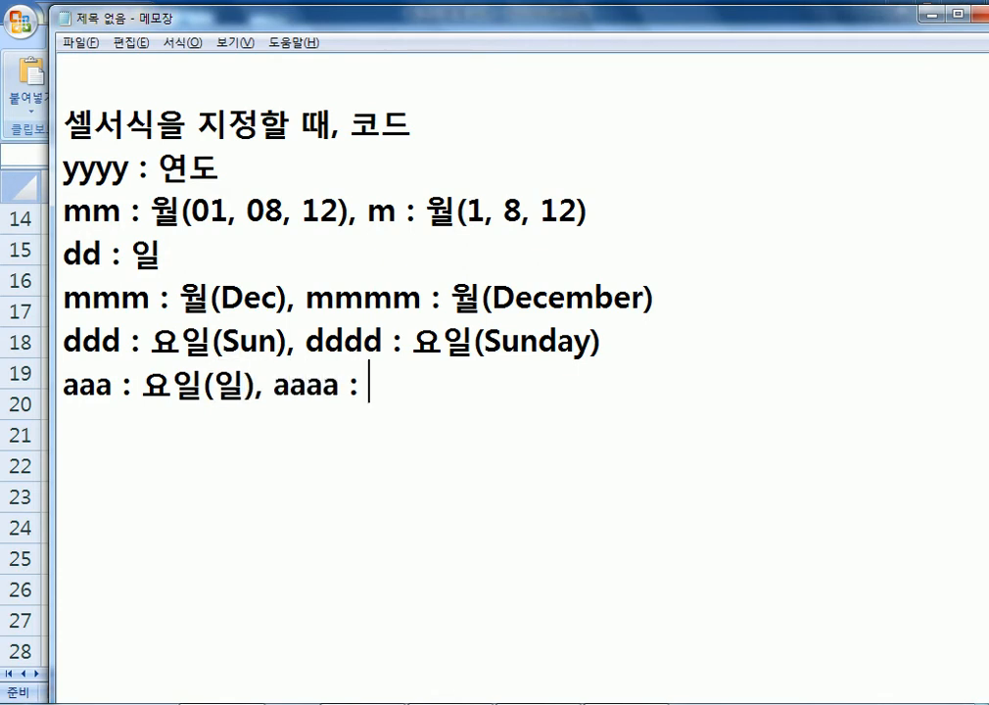
text((dlfd)
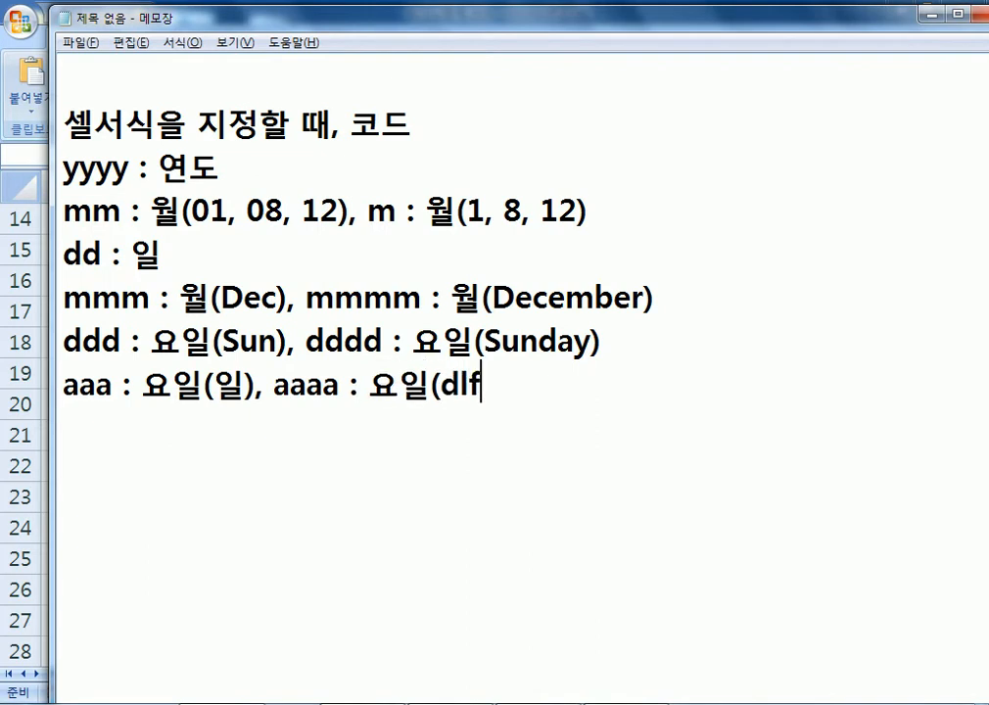
key(BackSpace)
key(BackSpace)
key(BackSpace)
key(BackSpace)
key(Hangul)
text(일요일)
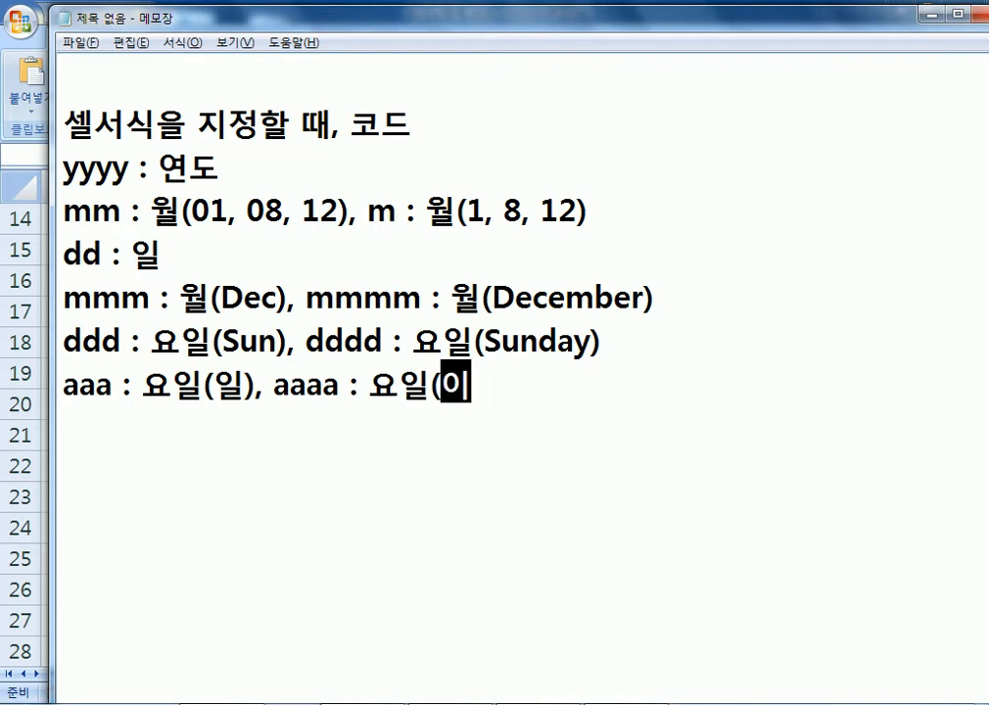
text())
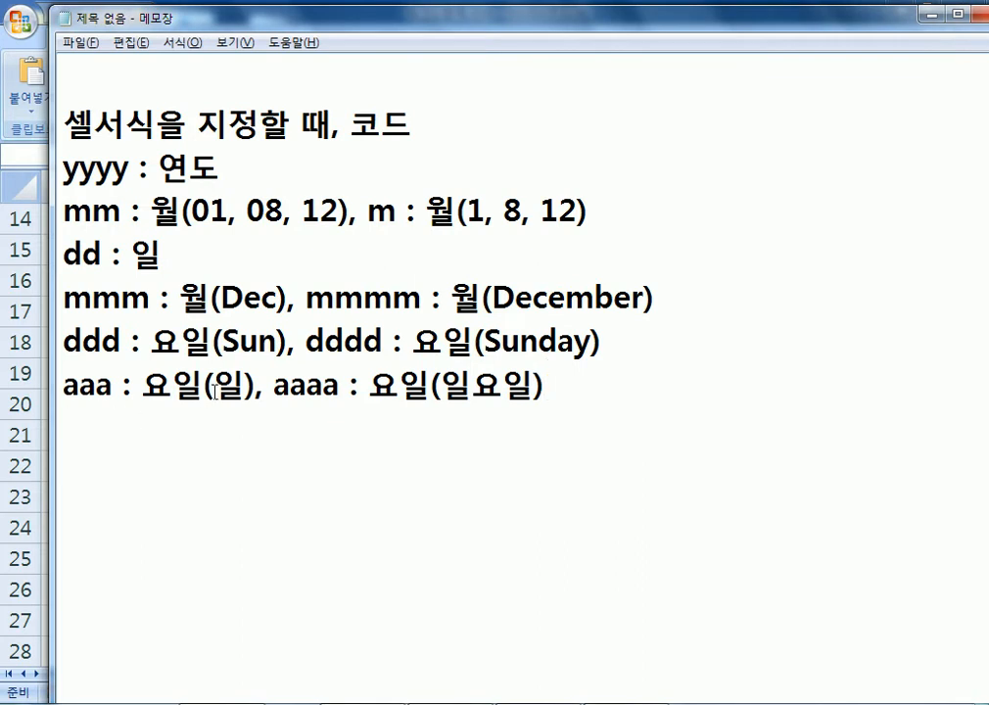
click(113, 388)
drag(114, 387, 48, 382)
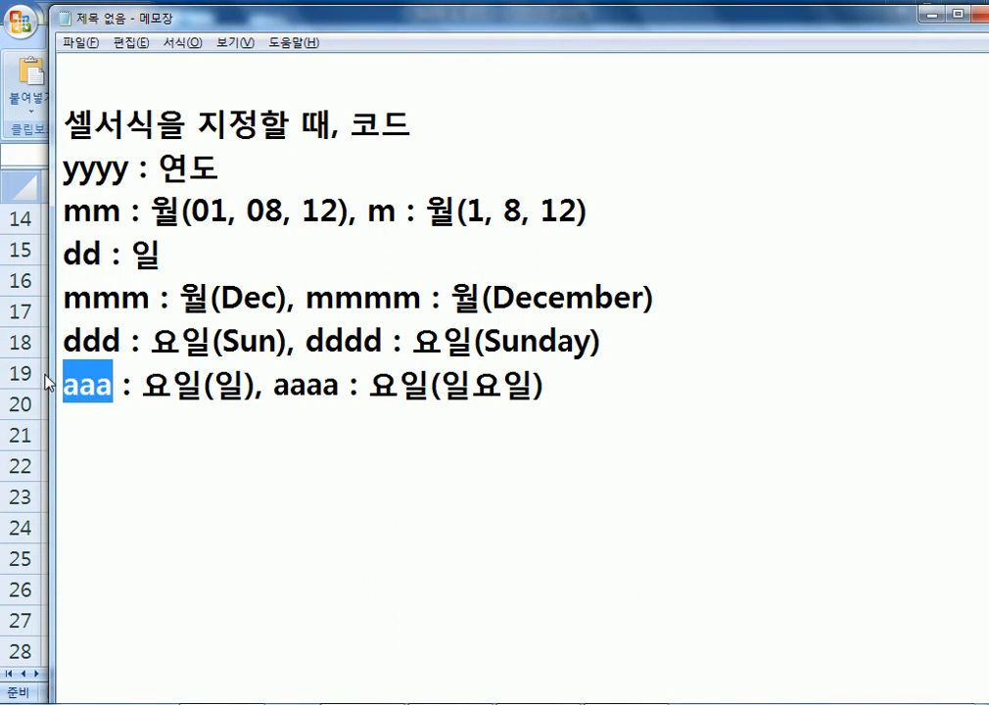
click(126, 446)
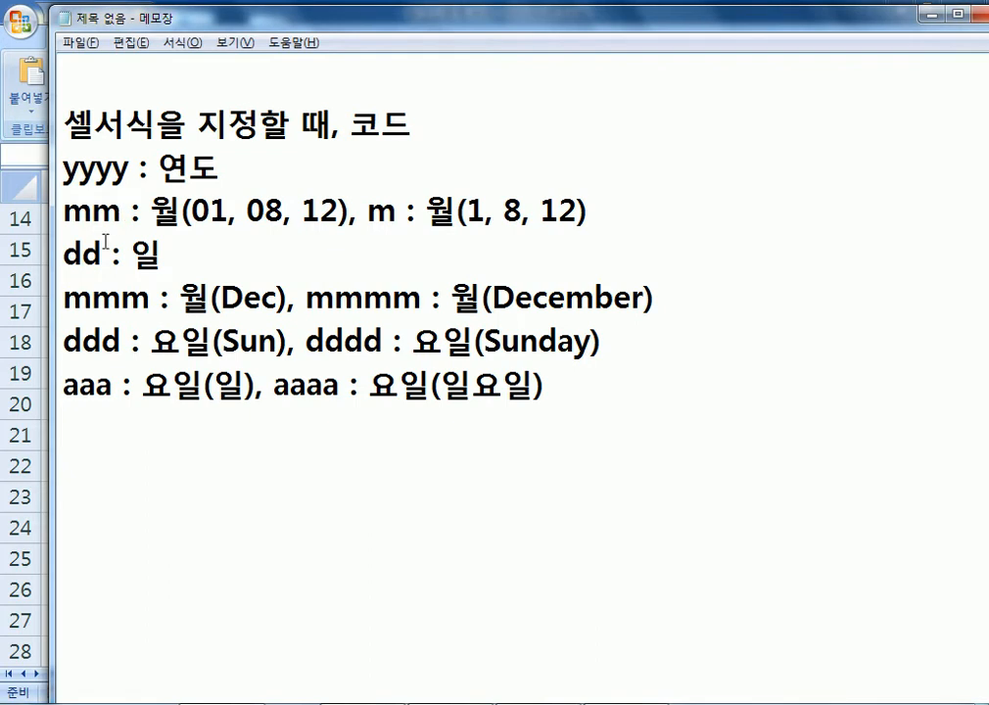
drag(122, 211, 73, 210)
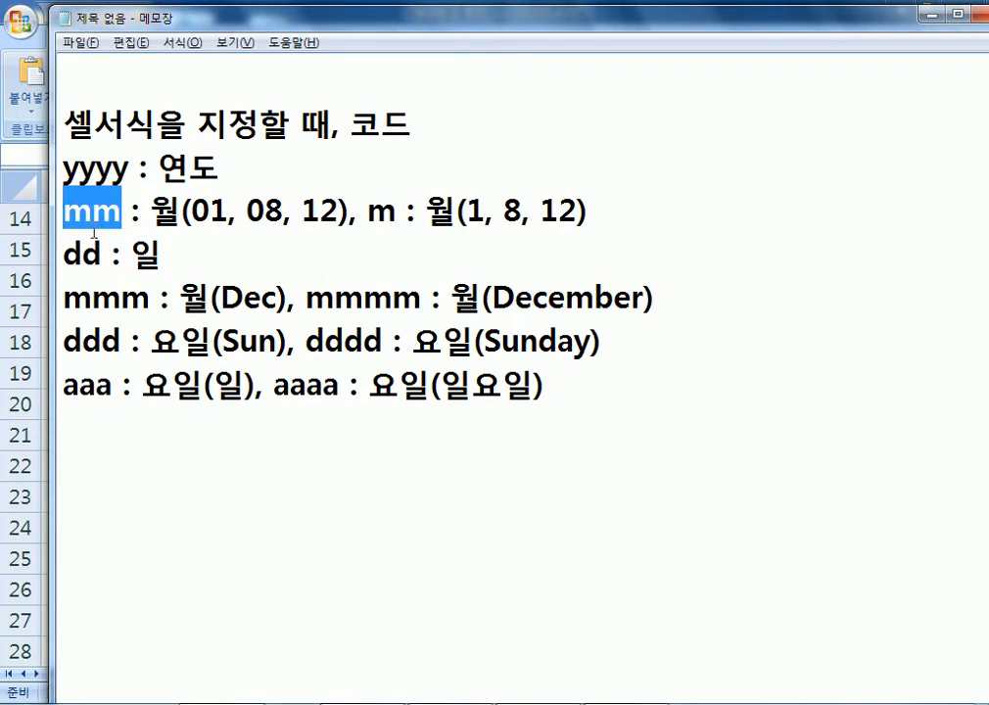
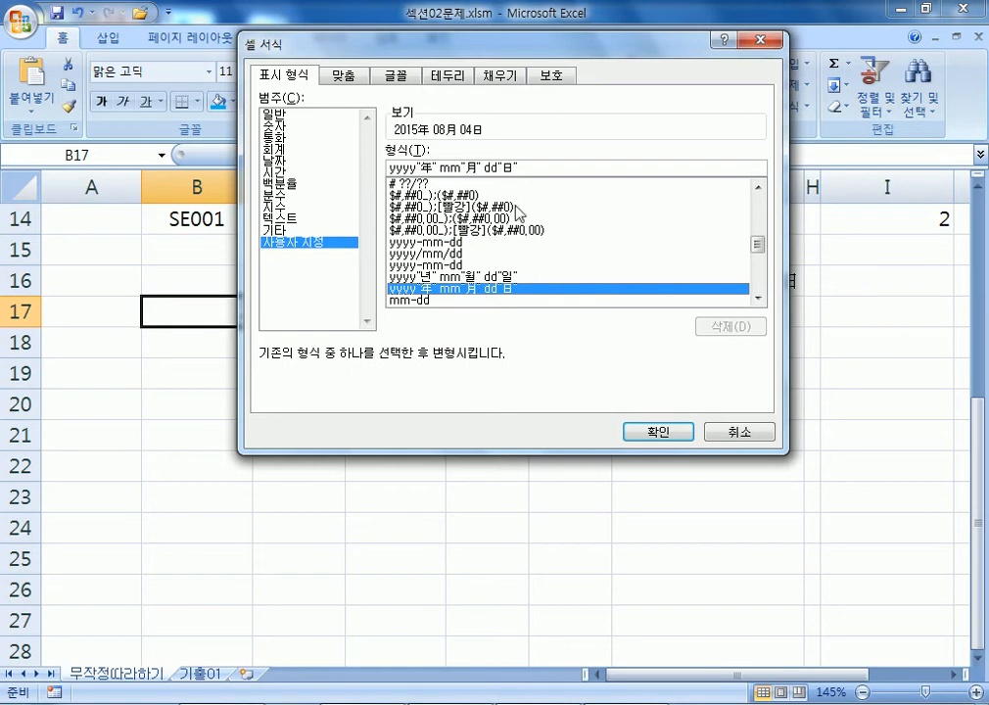
Append the Korean weekday code aaaa to B17's custom format yyyy"年" mm"月" dd"日".
click(658, 431)
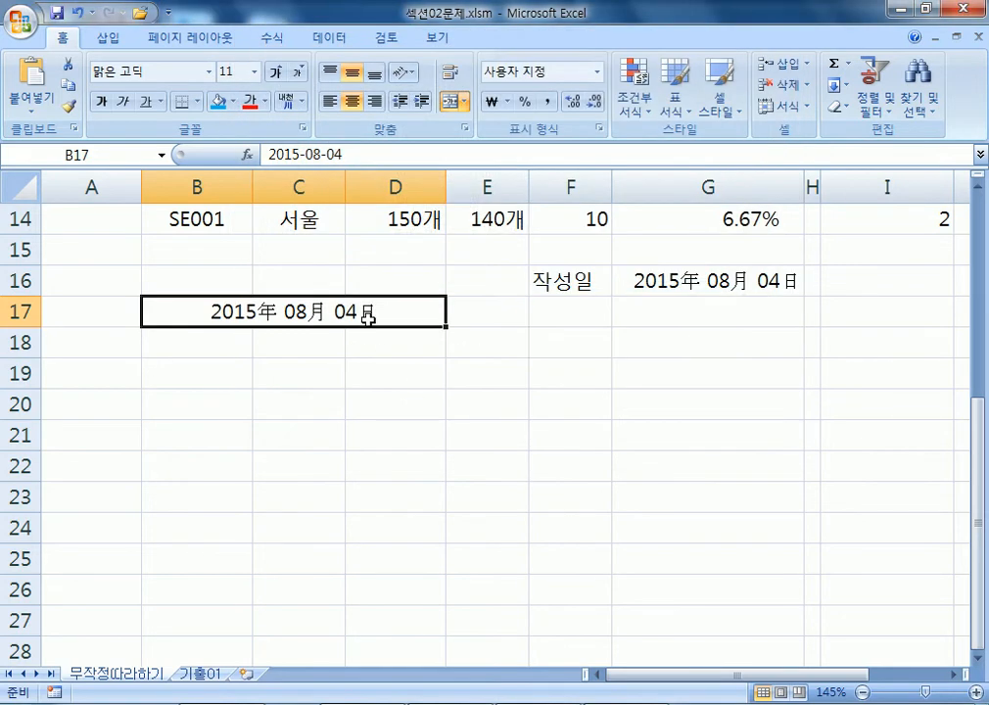
key(ctrl+1)
click(570, 168)
text(ㅇ)
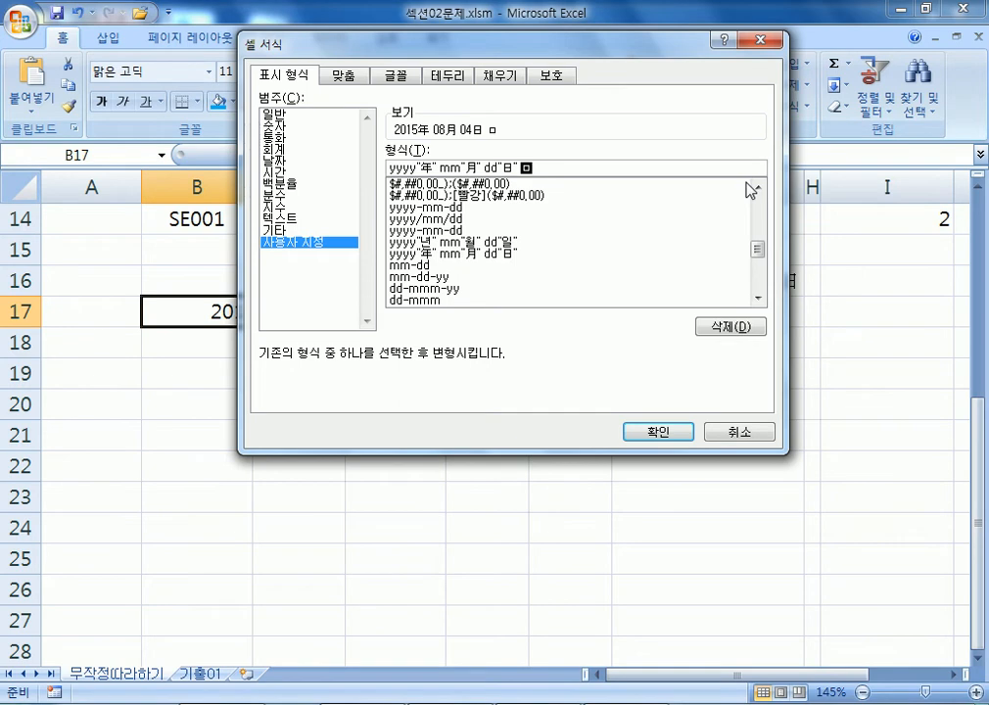
key(BackSpace)
text(aaaa)
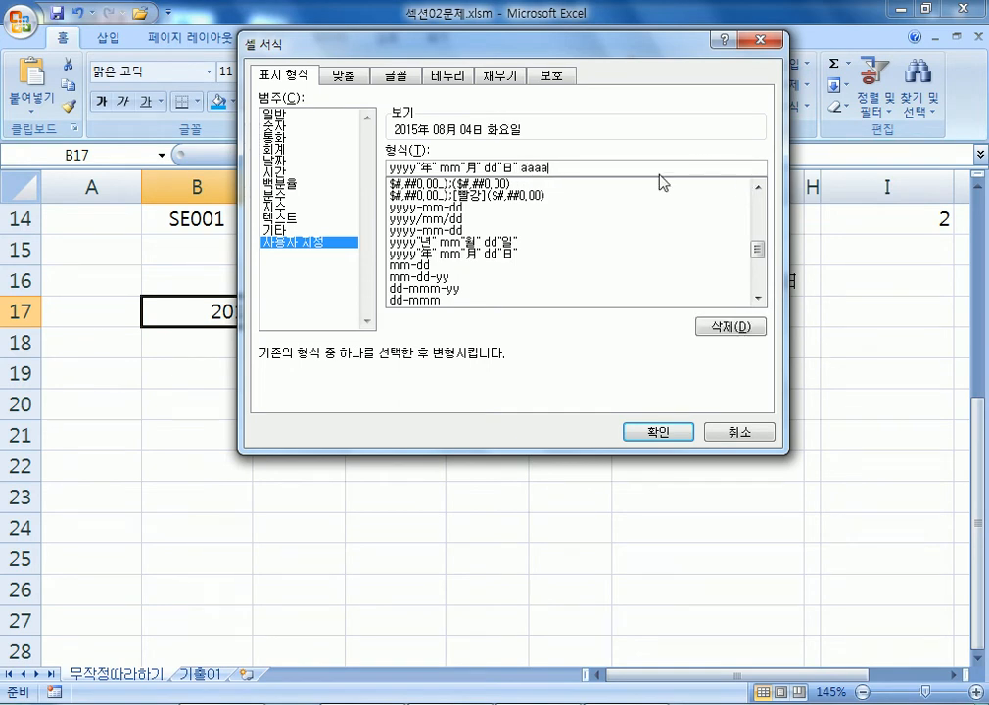
drag(528, 167, 569, 167)
key(shift+Left)
key(shift+Left)
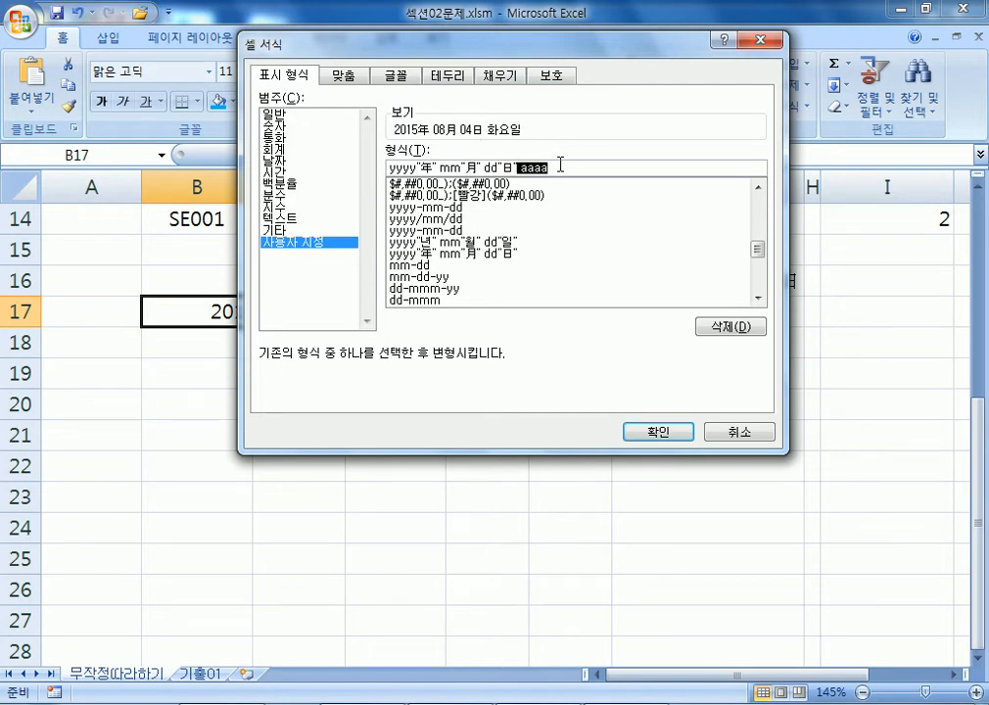
click(524, 171)
drag(523, 170, 570, 166)
text(dddd)
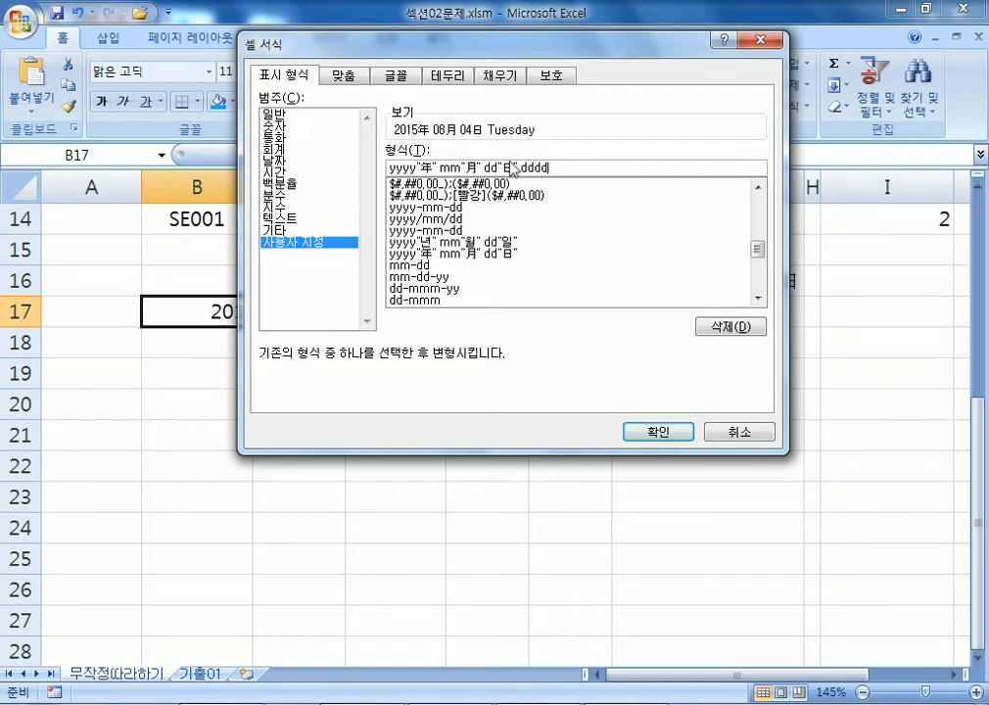
drag(521, 170, 607, 170)
text(aaaa)
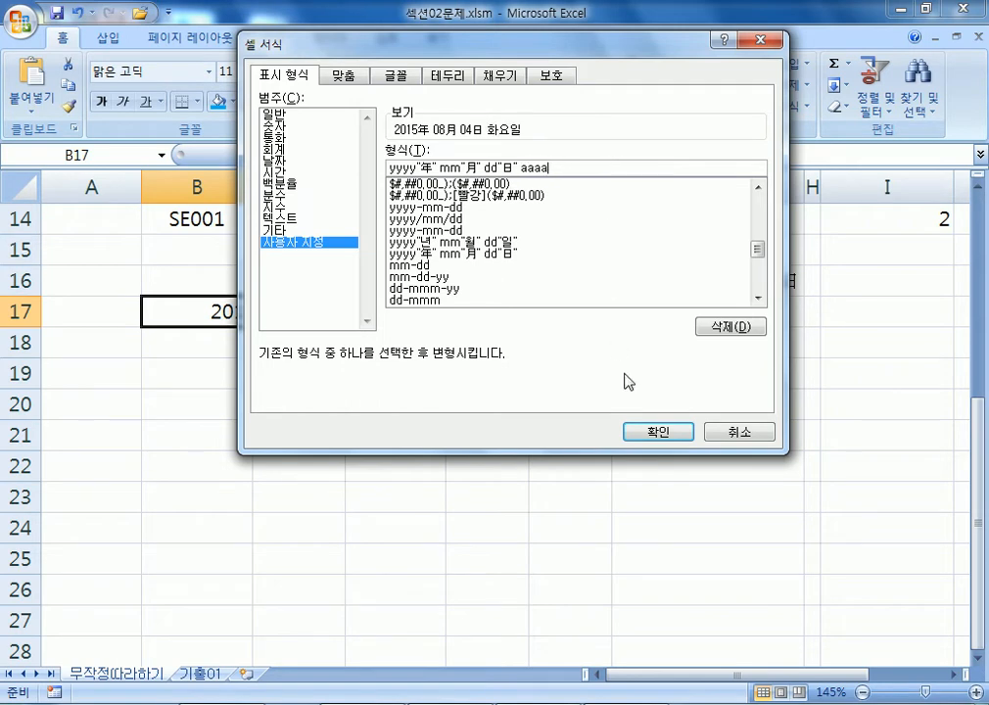
click(656, 431)
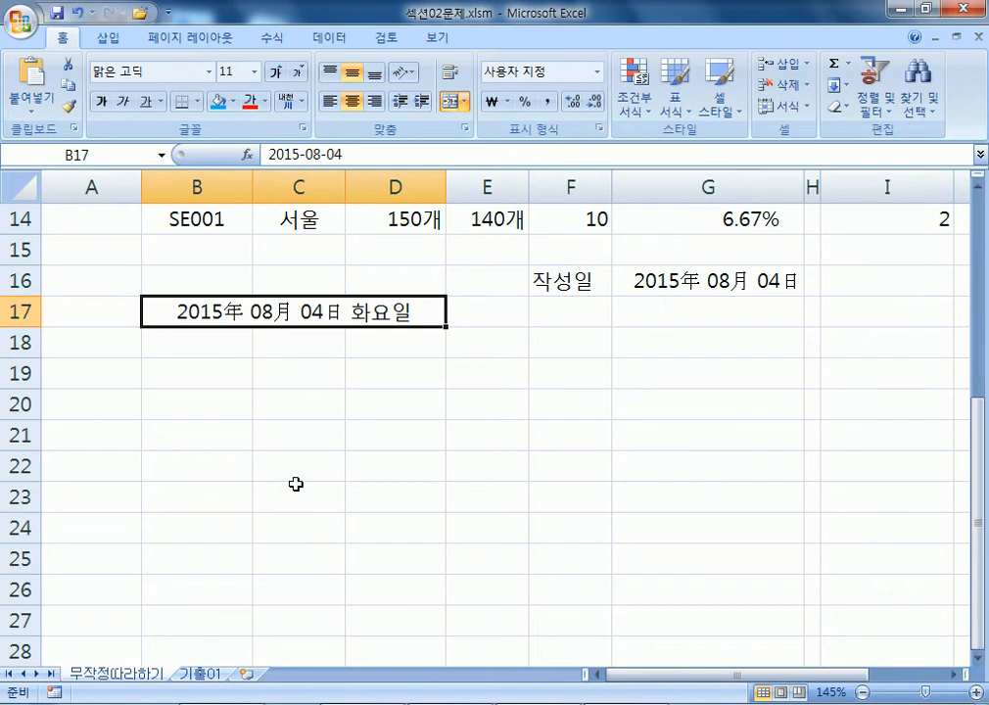
Enter the date 2015-01-01 in B17 and reselect the cell.
text(2015)
text(-01-01)
key(Return)
key(Up)
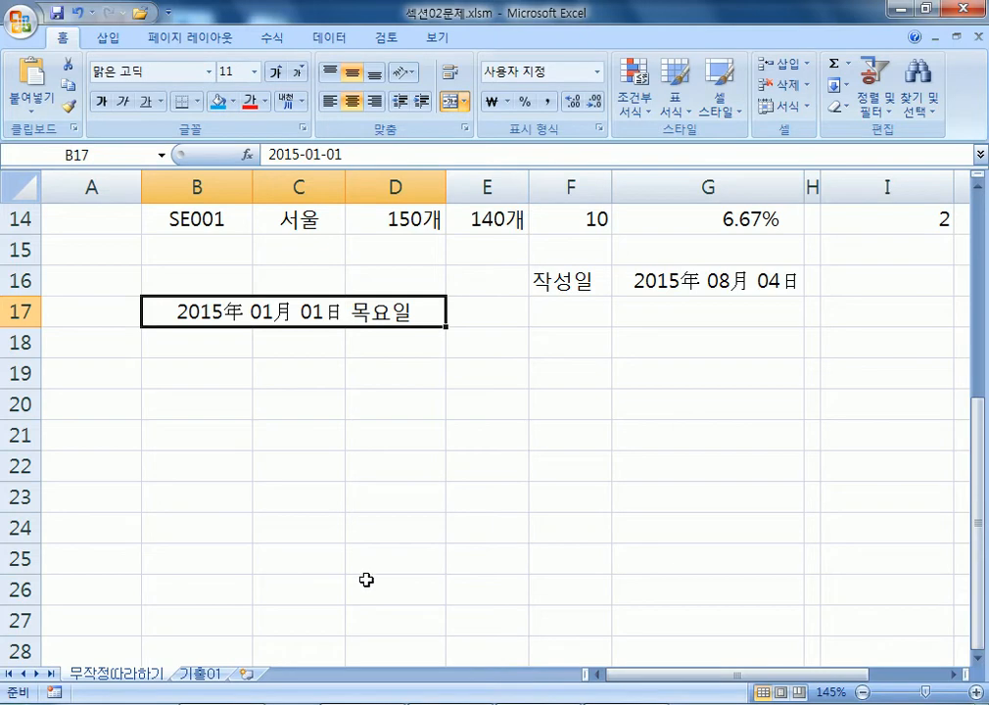
Select the 지난달재고량 range I4:I14 and the 재고량 range F4:F14.
scroll(365, 579, up, 5)
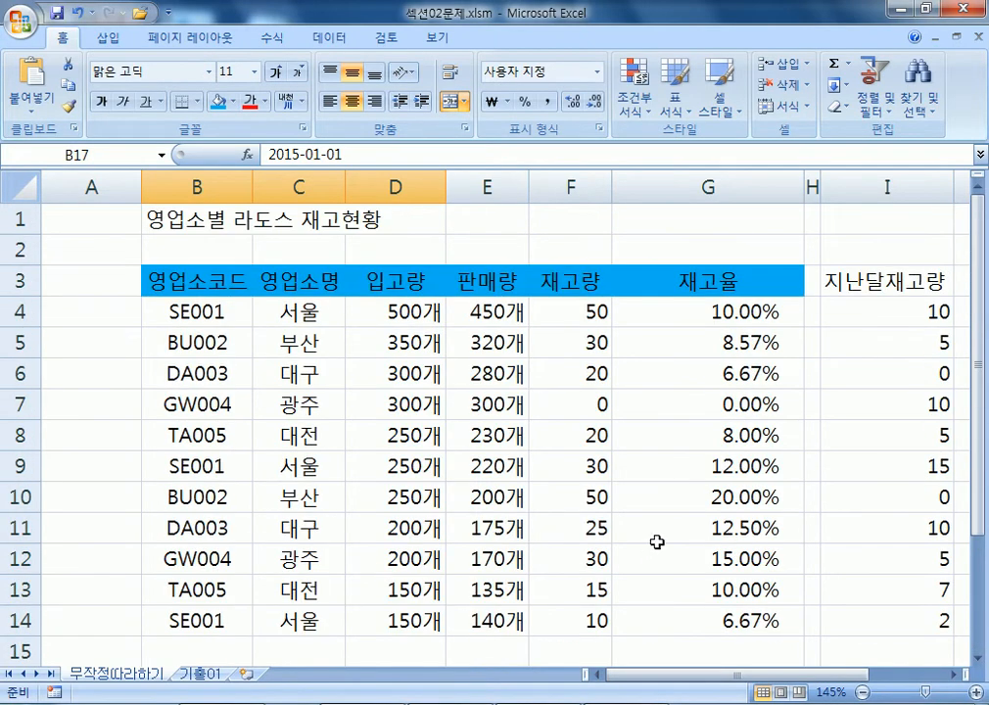
scroll(690, 474, down, 3)
scroll(691, 475, up, 1)
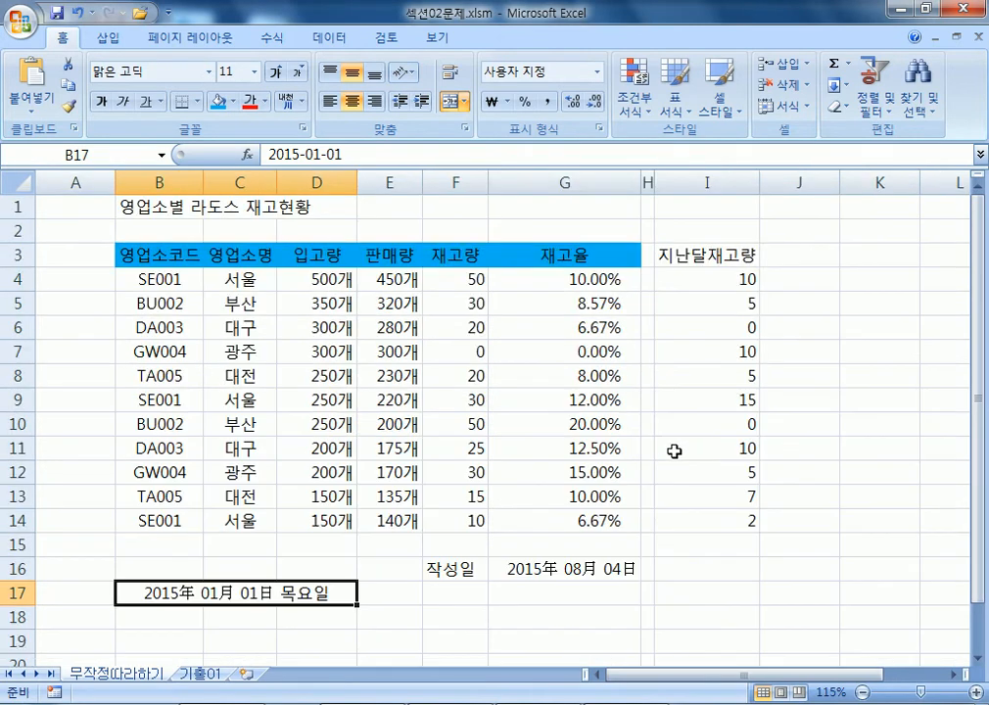
drag(707, 279, 699, 520)
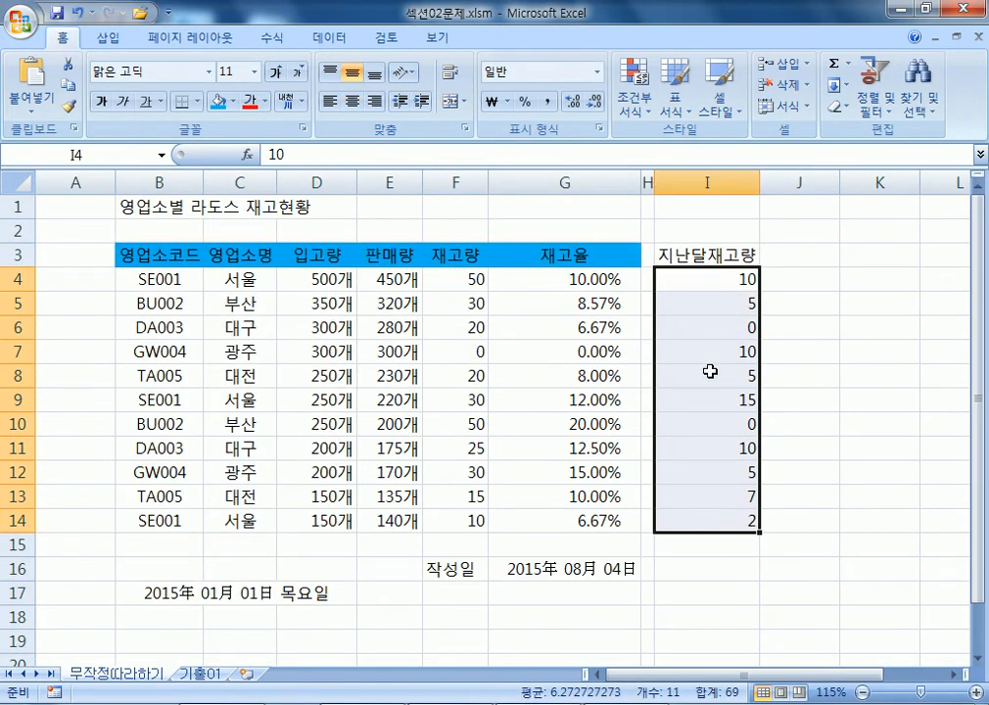
drag(450, 279, 450, 521)
scroll(838, 478, down, 1)
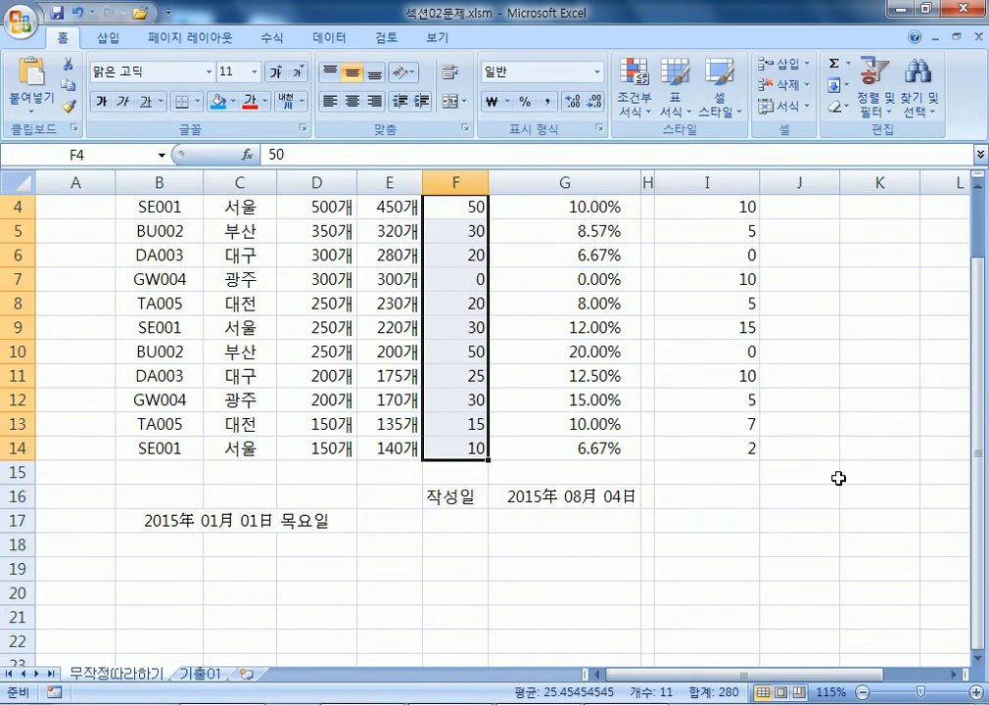
click(976, 185)
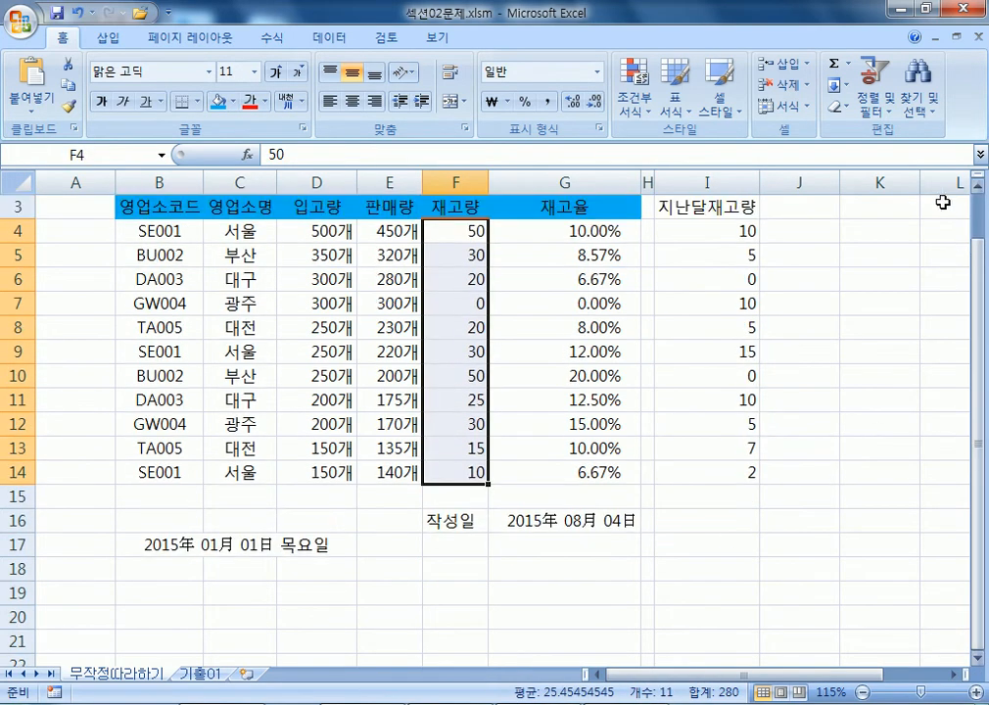
drag(745, 232, 710, 470)
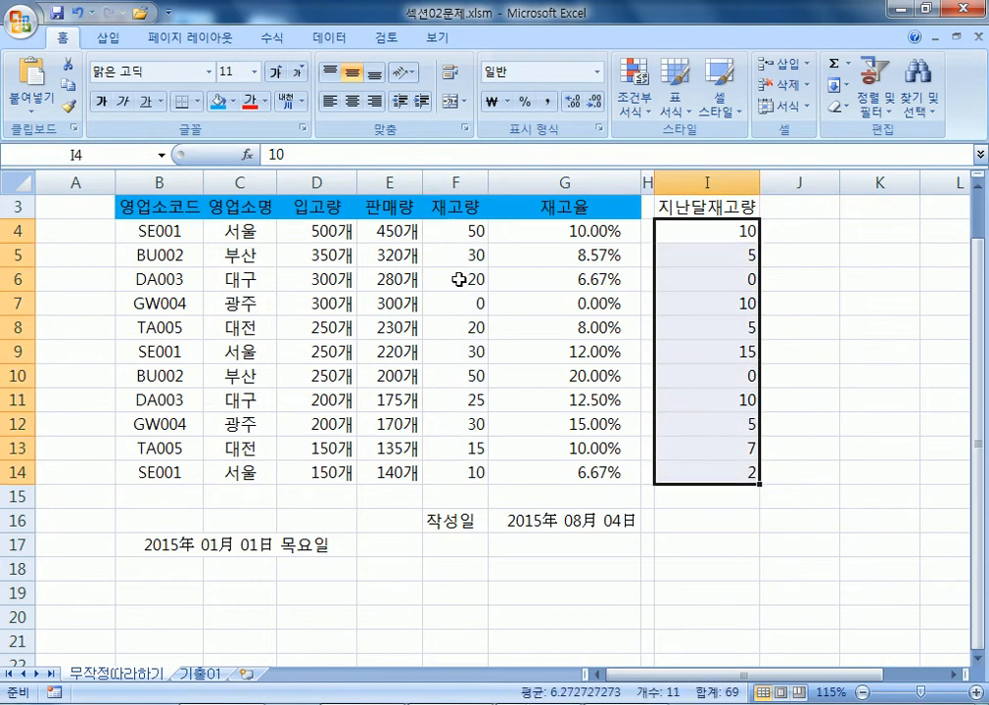
click(458, 232)
drag(458, 232, 446, 475)
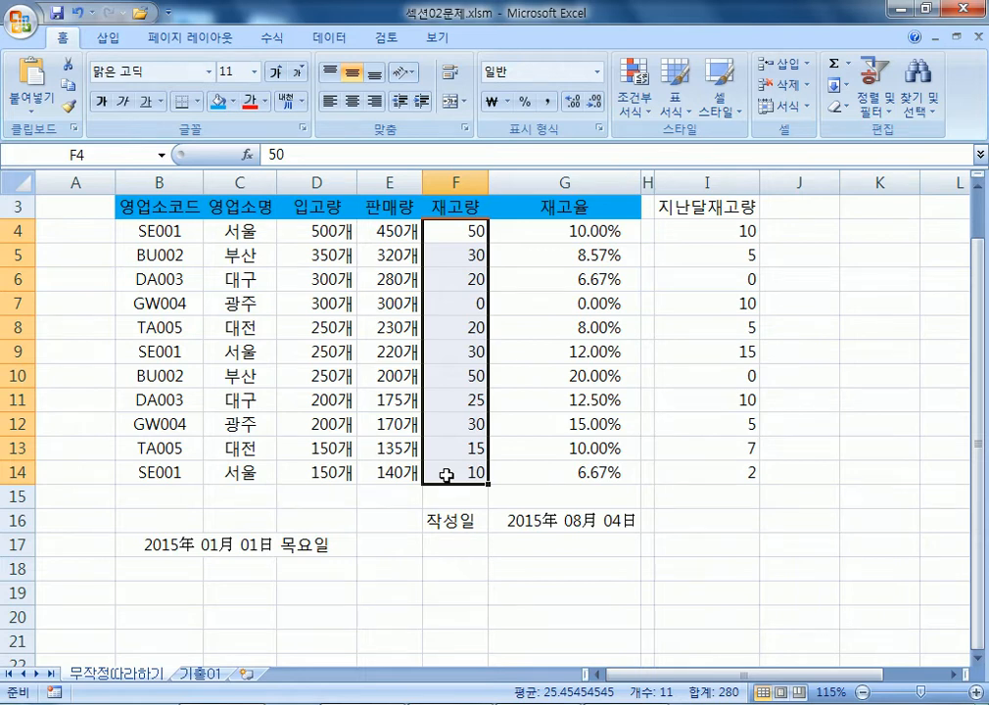
Copy I4:I14 and open the context menu on the target cells F4:F14.
drag(697, 232, 680, 467)
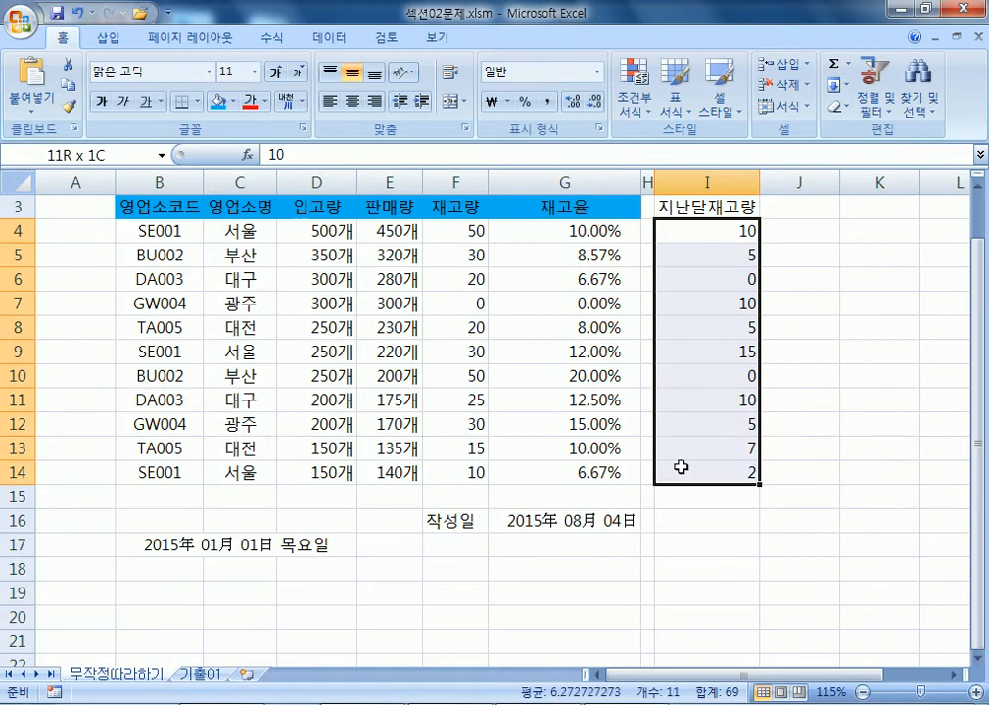
right_click(704, 257)
click(744, 292)
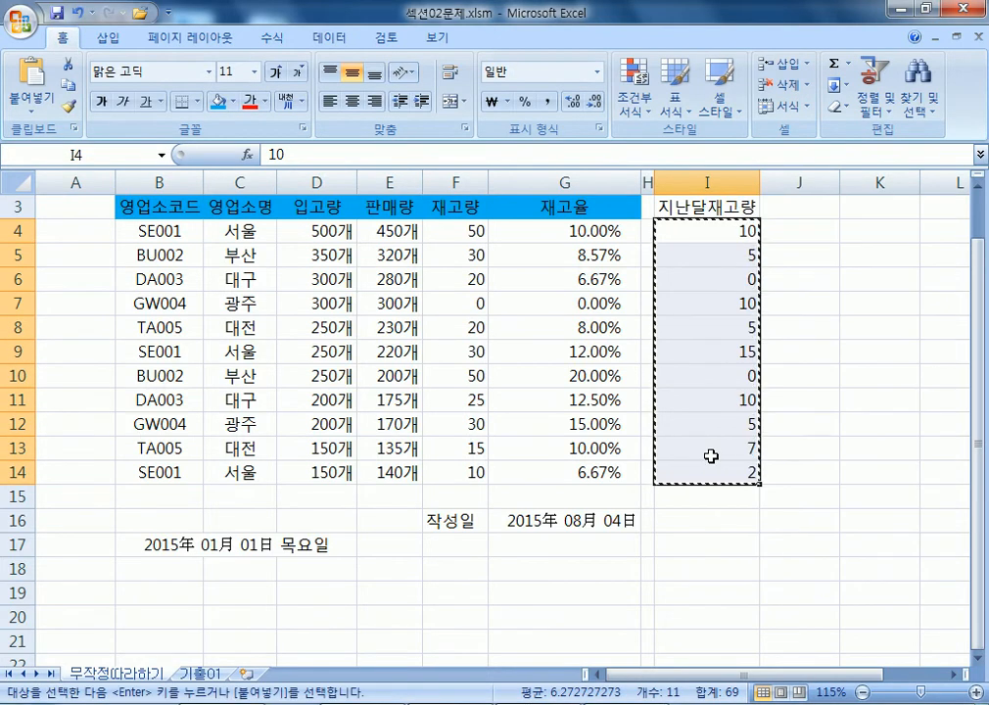
key(Escape)
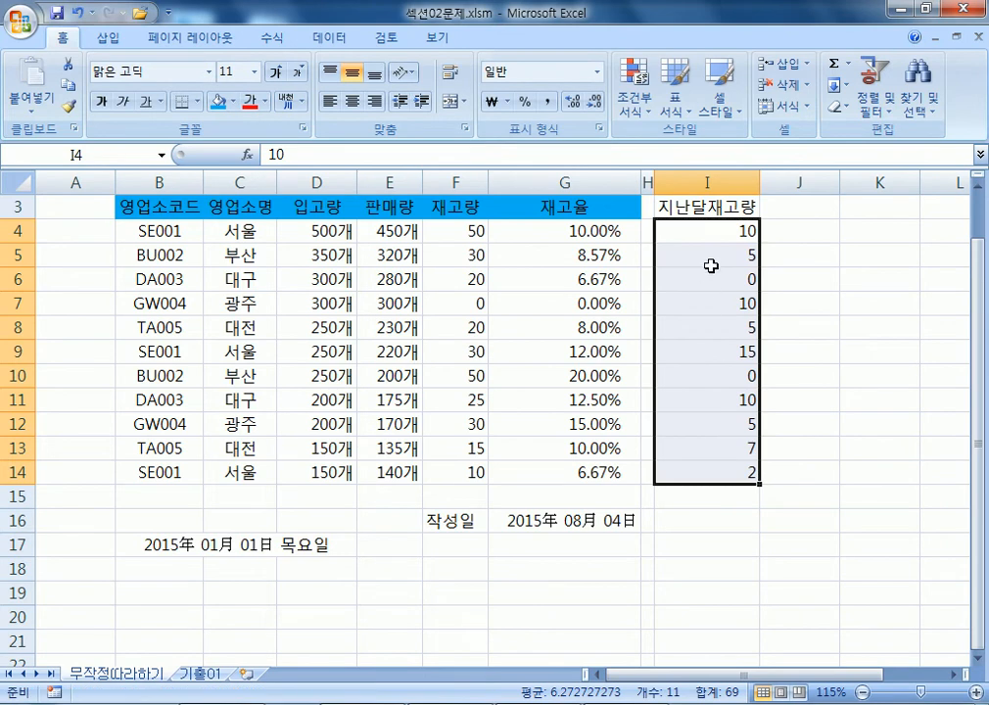
right_click(710, 233)
click(729, 266)
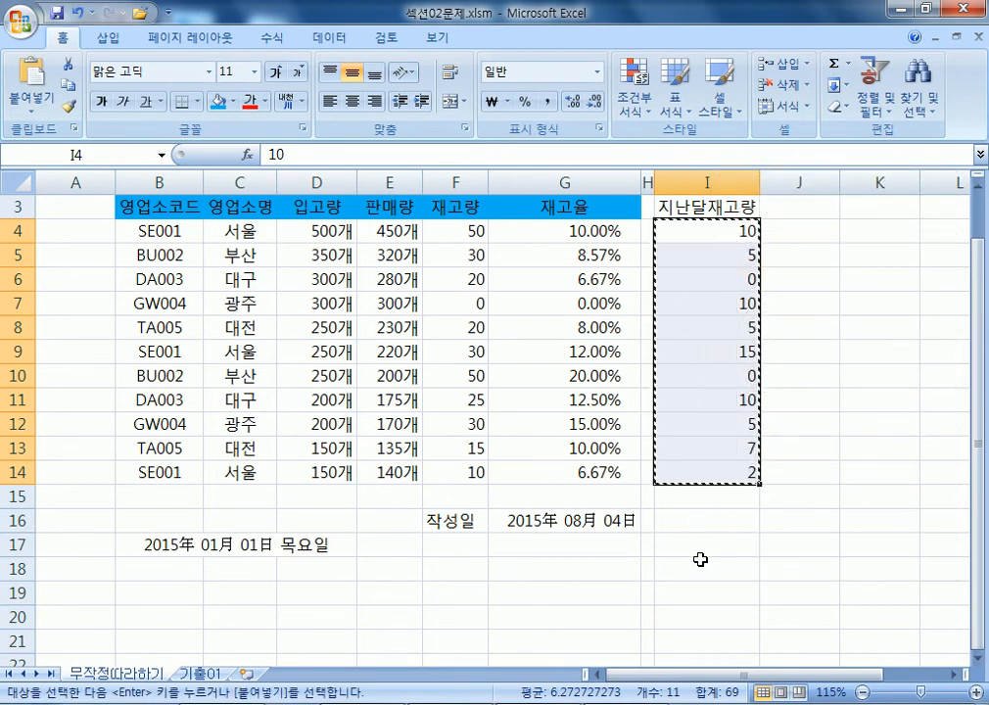
drag(440, 232, 453, 475)
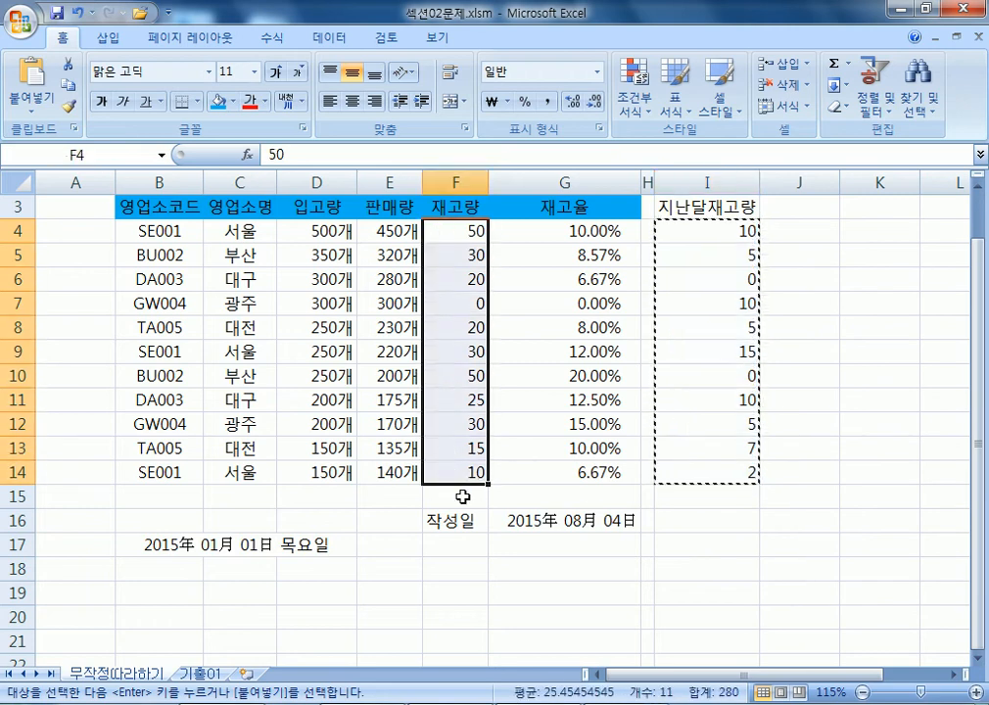
right_click(463, 230)
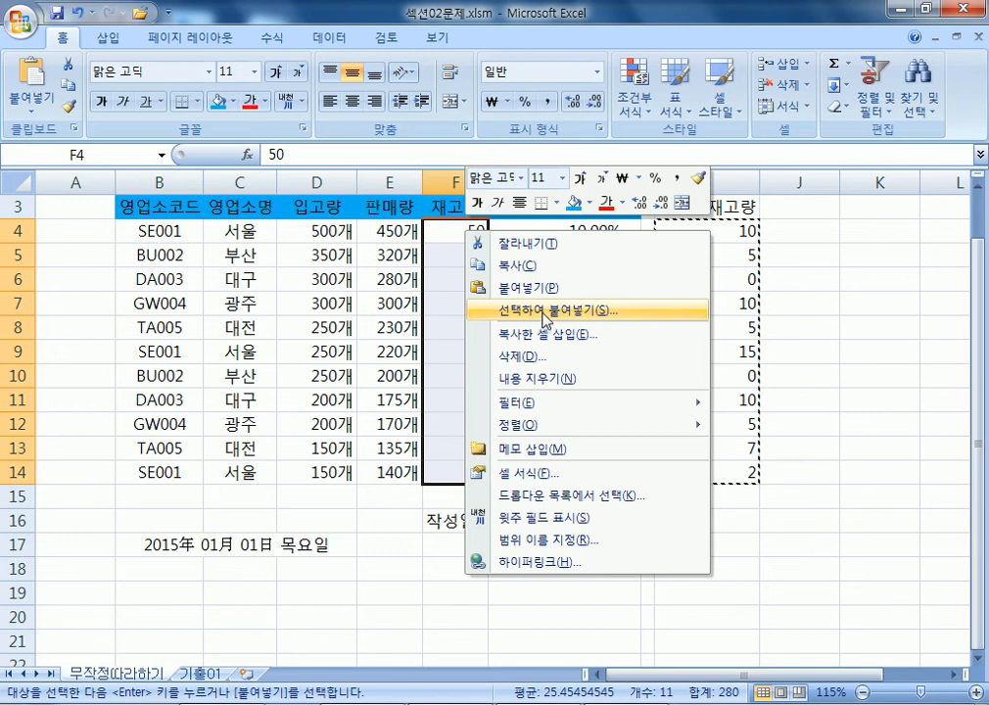
Paste Special the copied stock onto F4:F14 with the Add operation, making F4 60.
click(545, 320)
drag(514, 168, 476, 85)
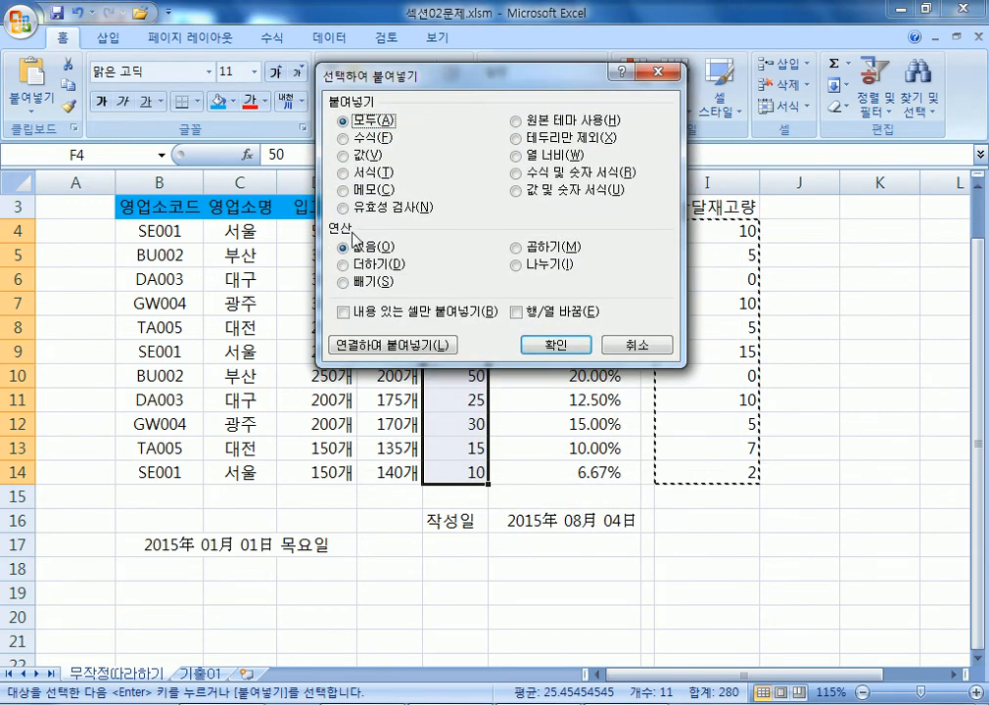
click(350, 275)
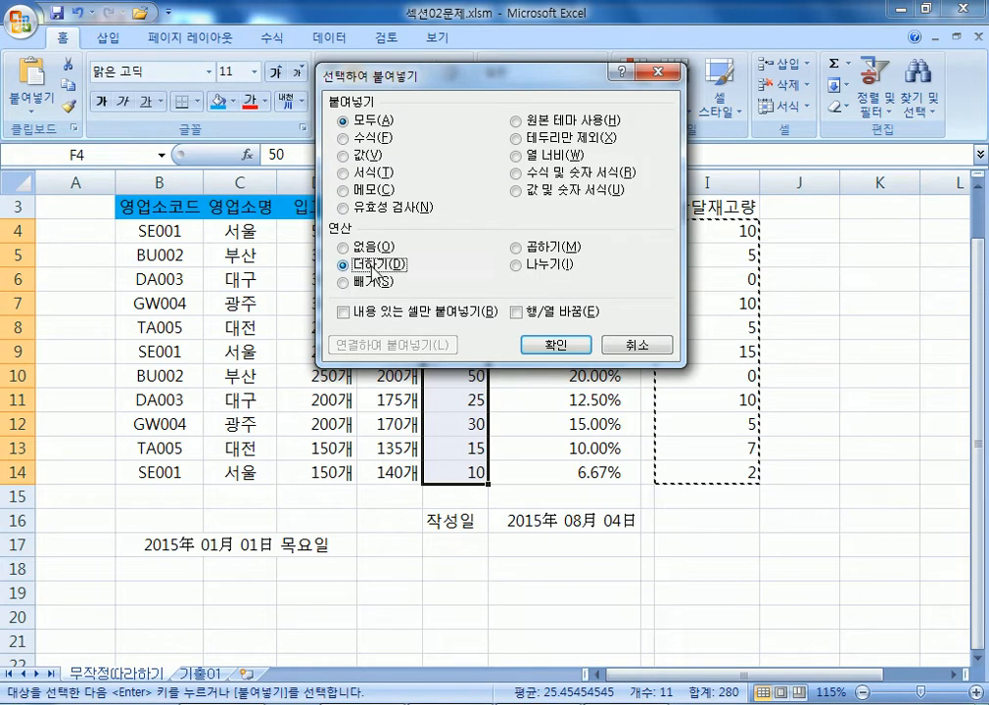
click(555, 347)
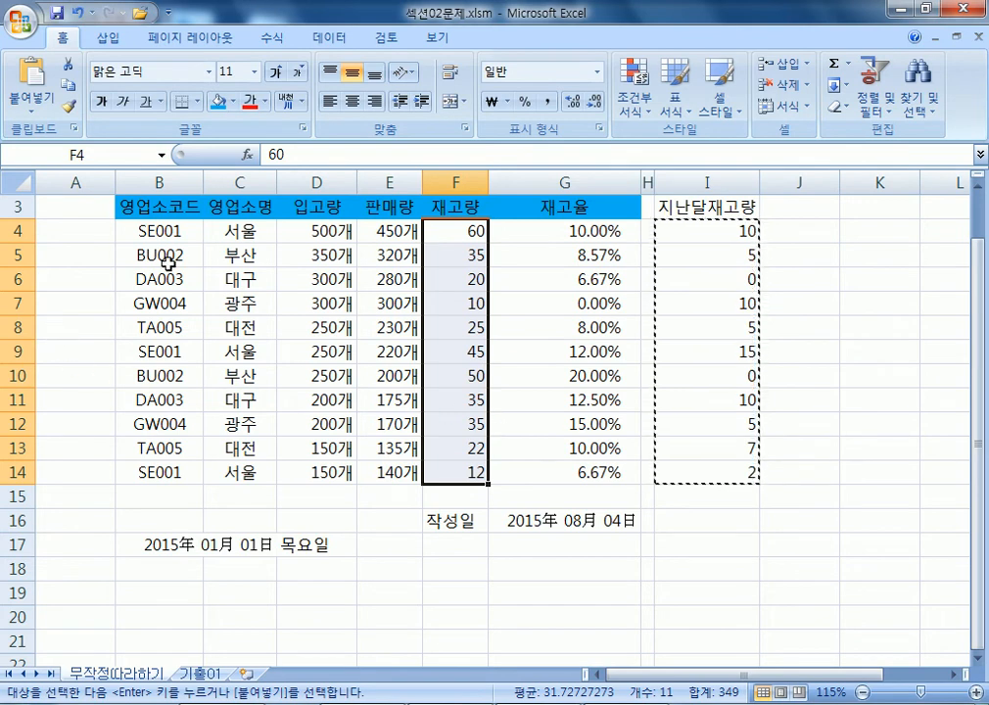
Clear the pending copy and drag-select the stock table B3:G14.
scroll(139, 254, up, 1)
drag(146, 257, 529, 533)
key(Escape)
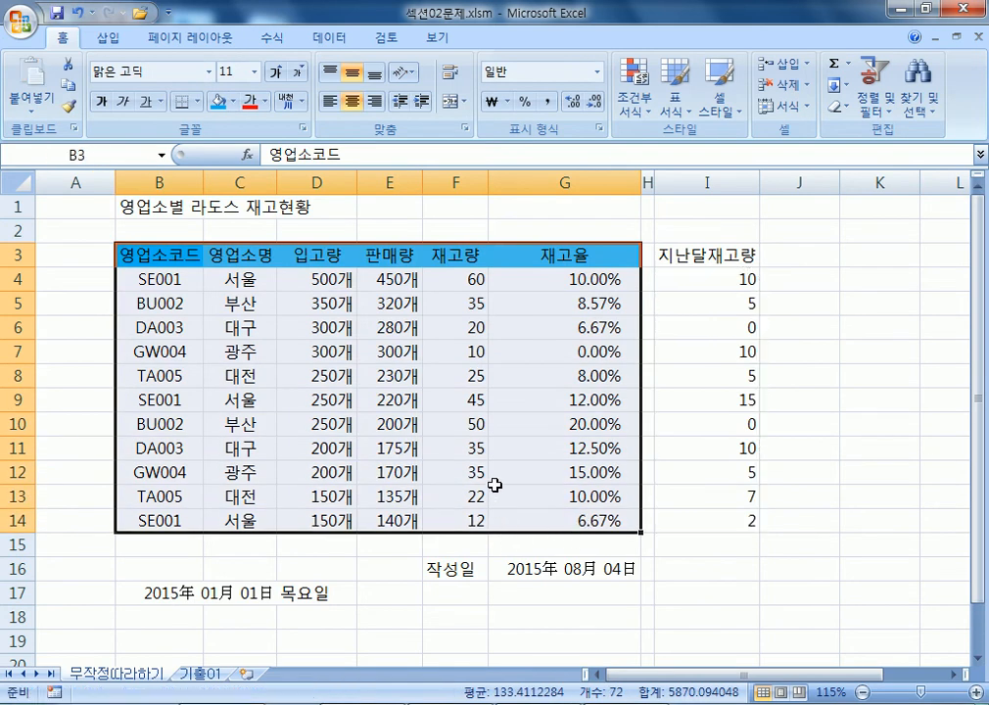
drag(150, 255, 587, 299)
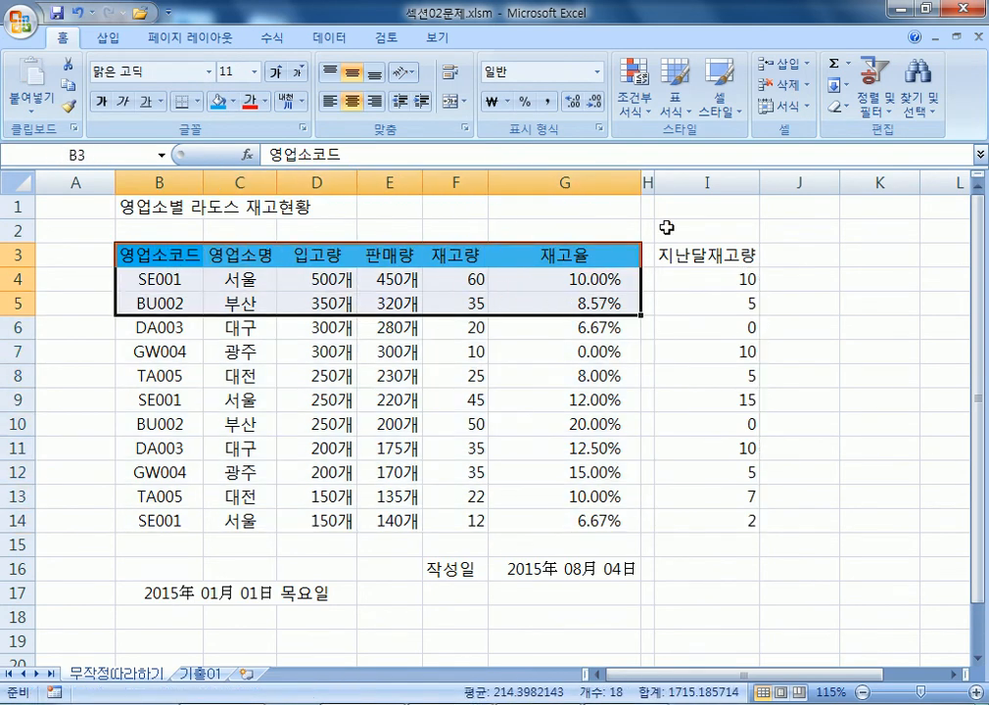
click(698, 181)
drag(151, 255, 598, 516)
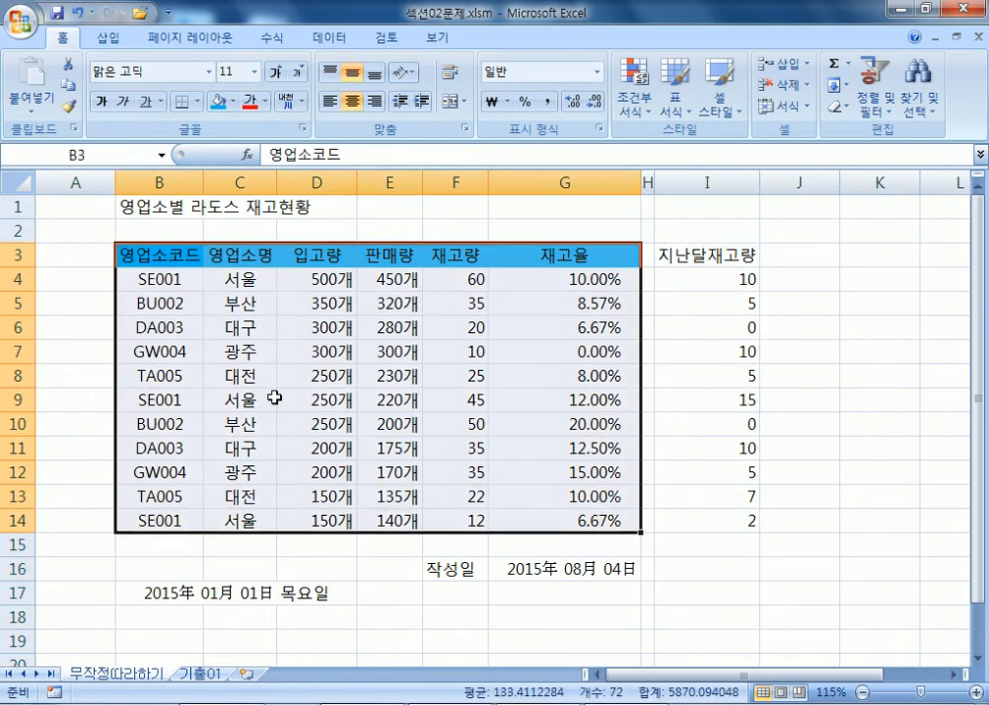
click(190, 352)
drag(146, 265, 581, 521)
drag(196, 255, 620, 573)
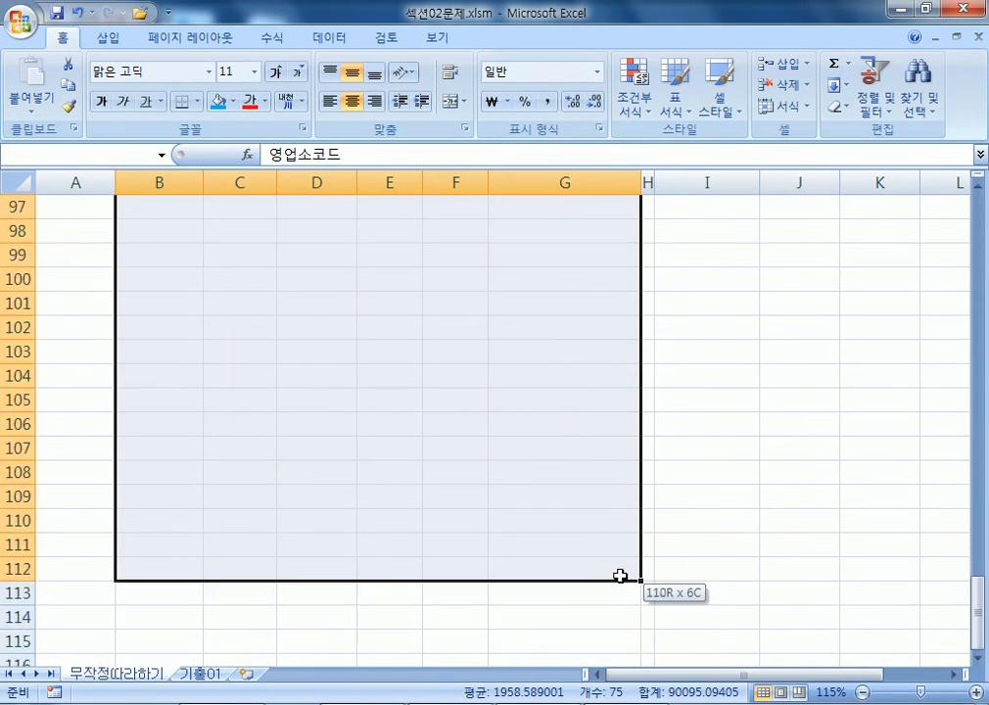
scroll(530, 507, up, 20)
scroll(410, 418, up, 9)
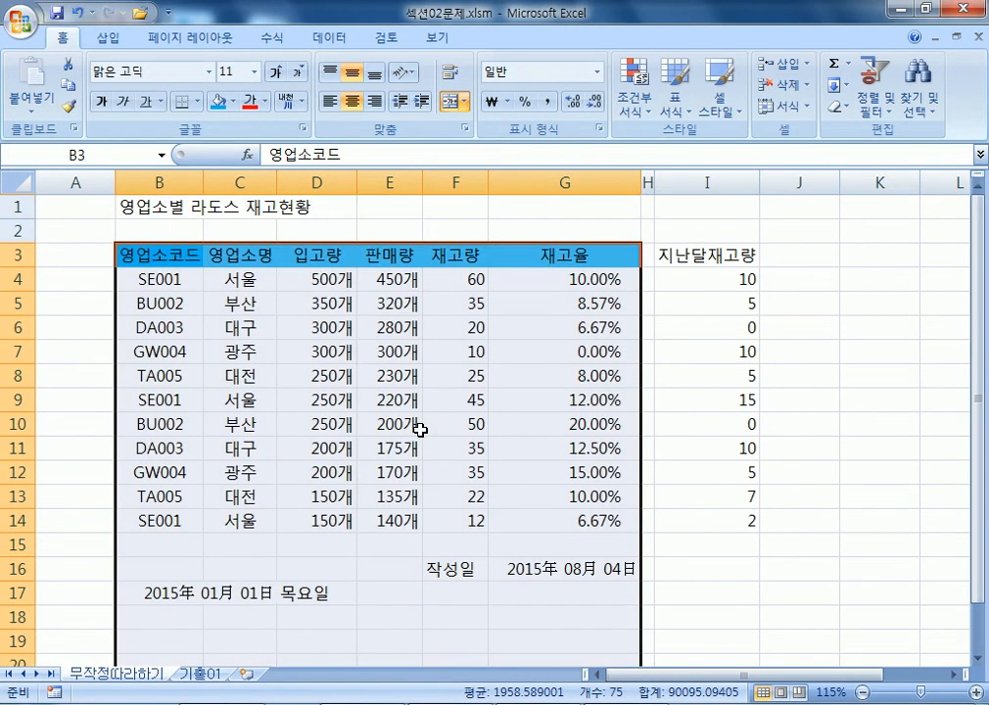
Select the current region B3:G14 with Ctrl+A from a cell inside the table.
click(240, 327)
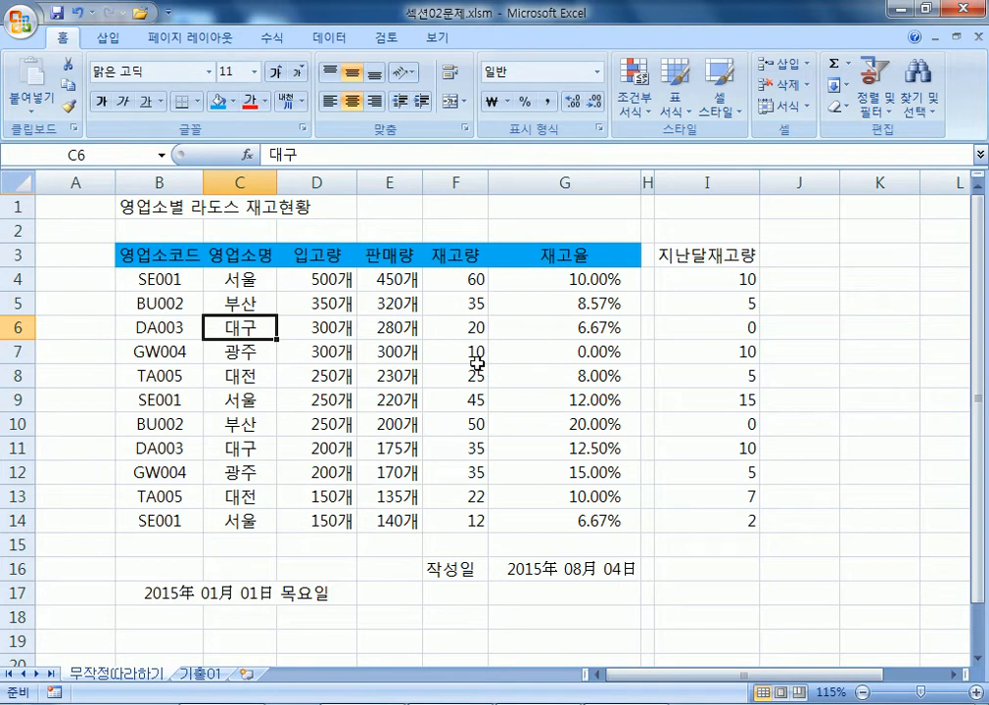
key(ctrl+a)
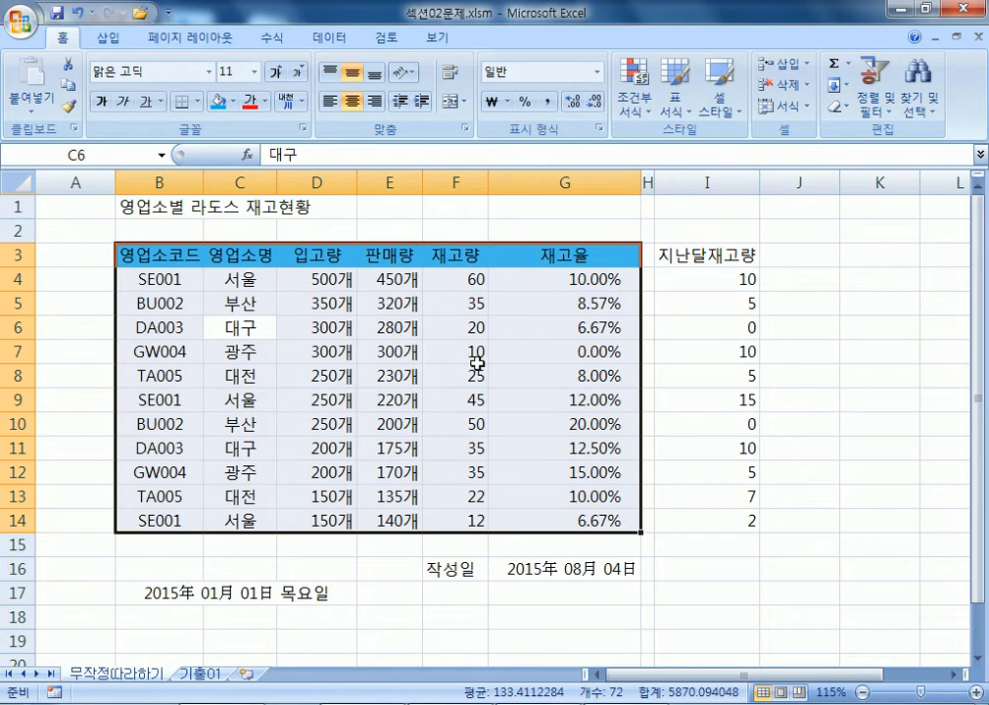
key(ctrl+a)
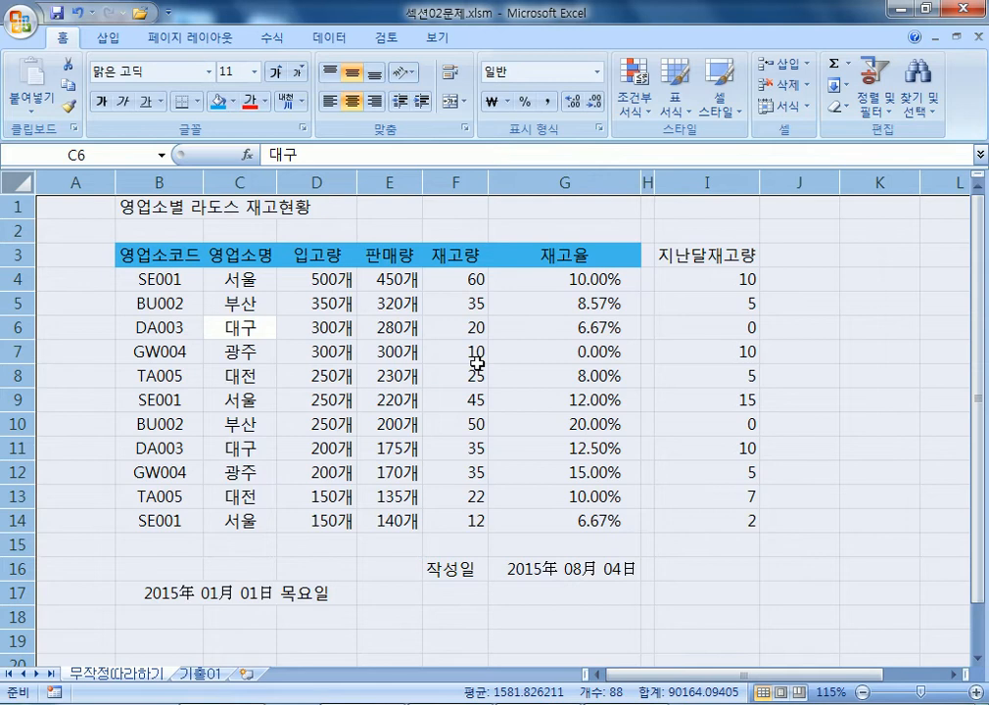
click(292, 331)
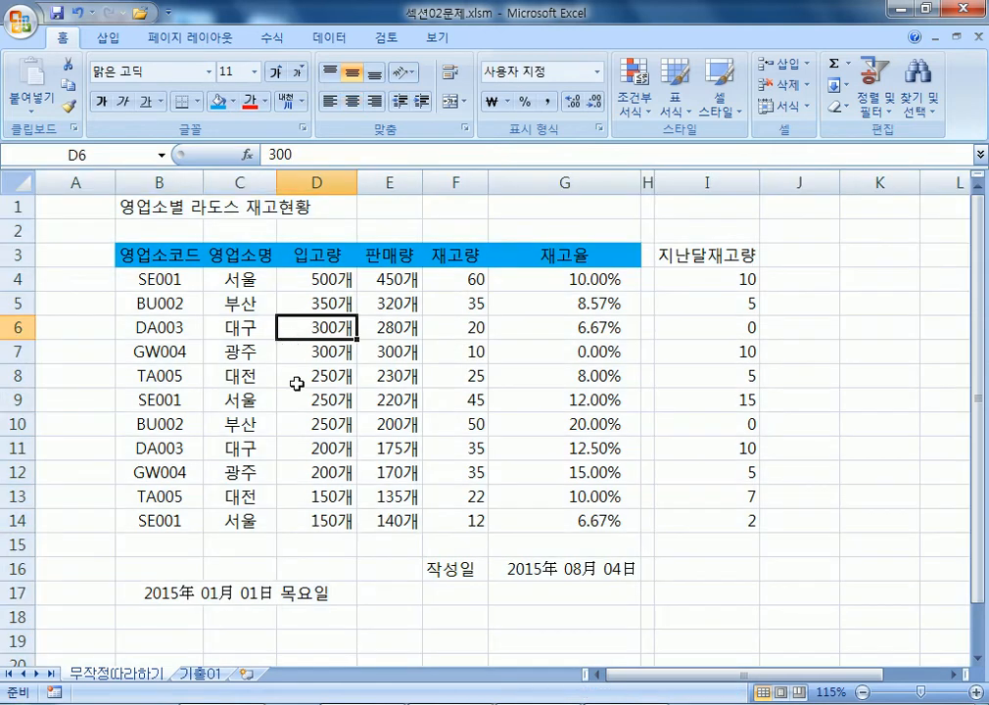
key(ctrl+a)
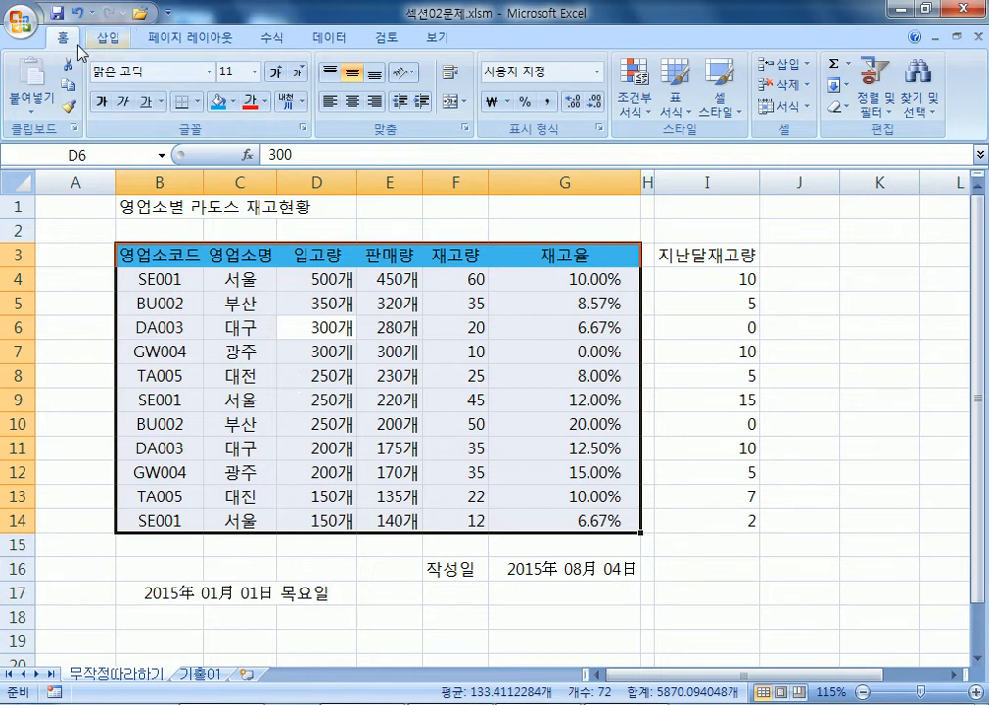
click(199, 102)
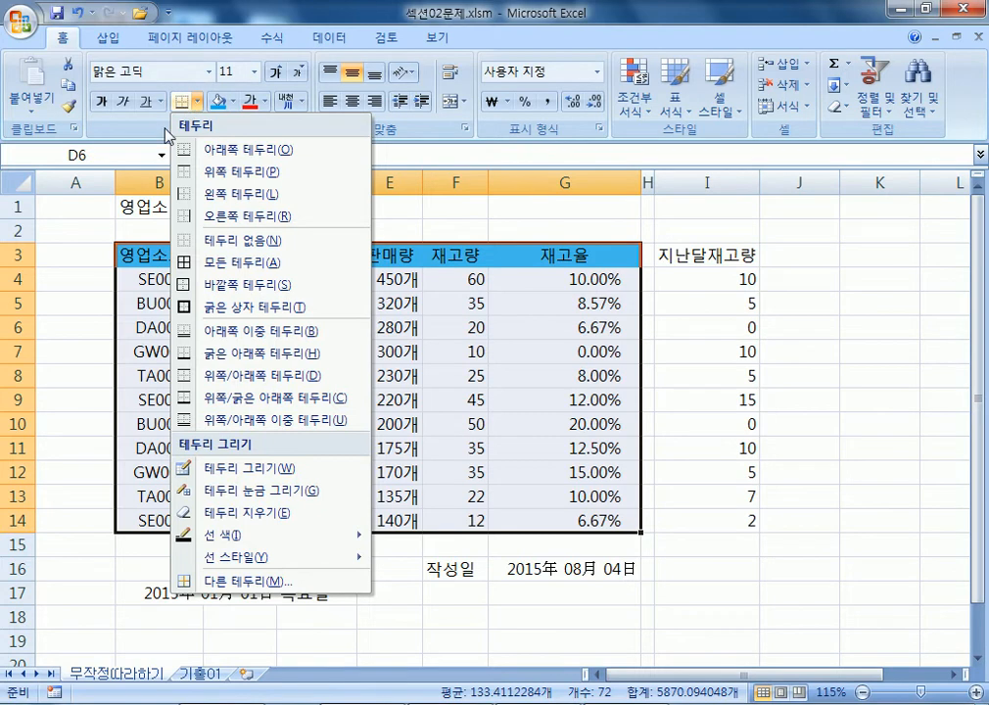
click(71, 261)
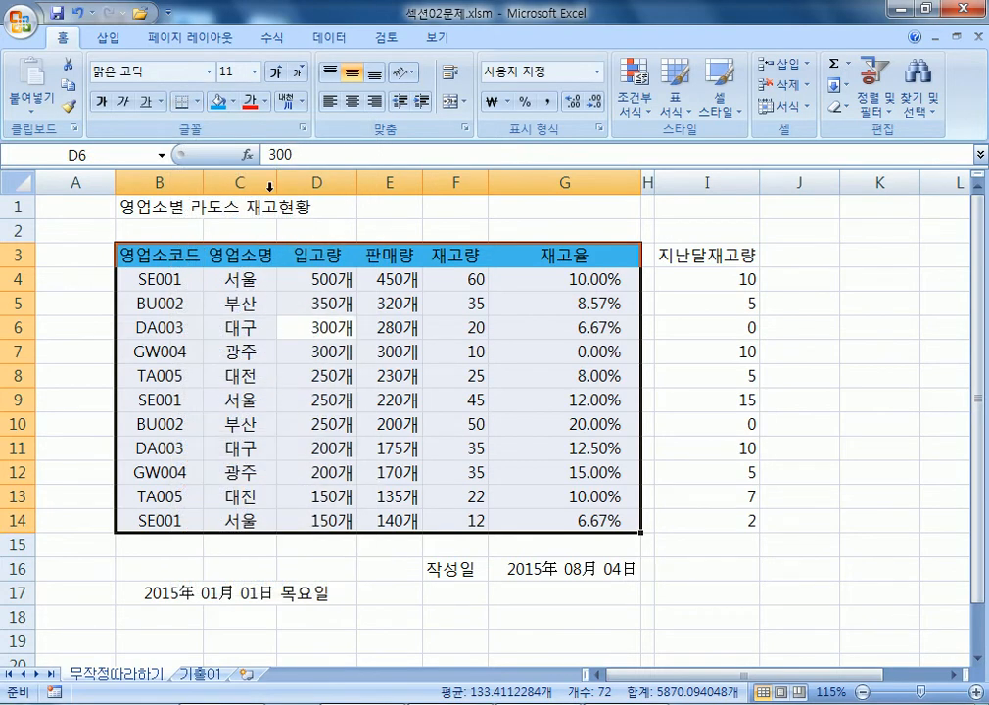
click(196, 101)
click(209, 260)
In Format Cells' Border settings, choose a thin solid line in blue.
key(ctrl+1)
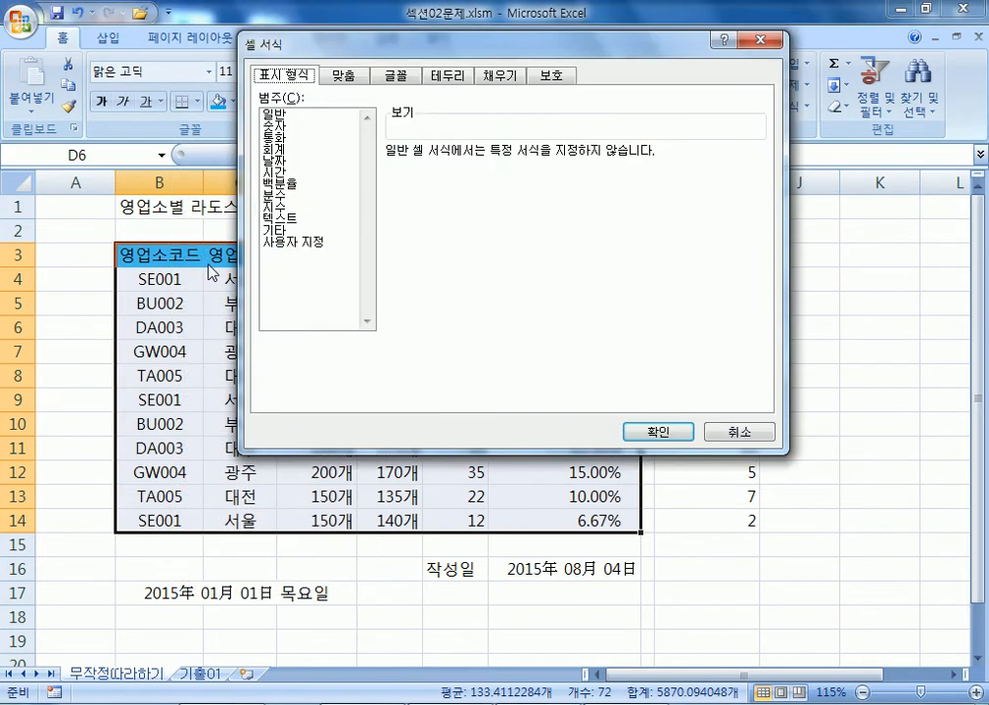
click(453, 75)
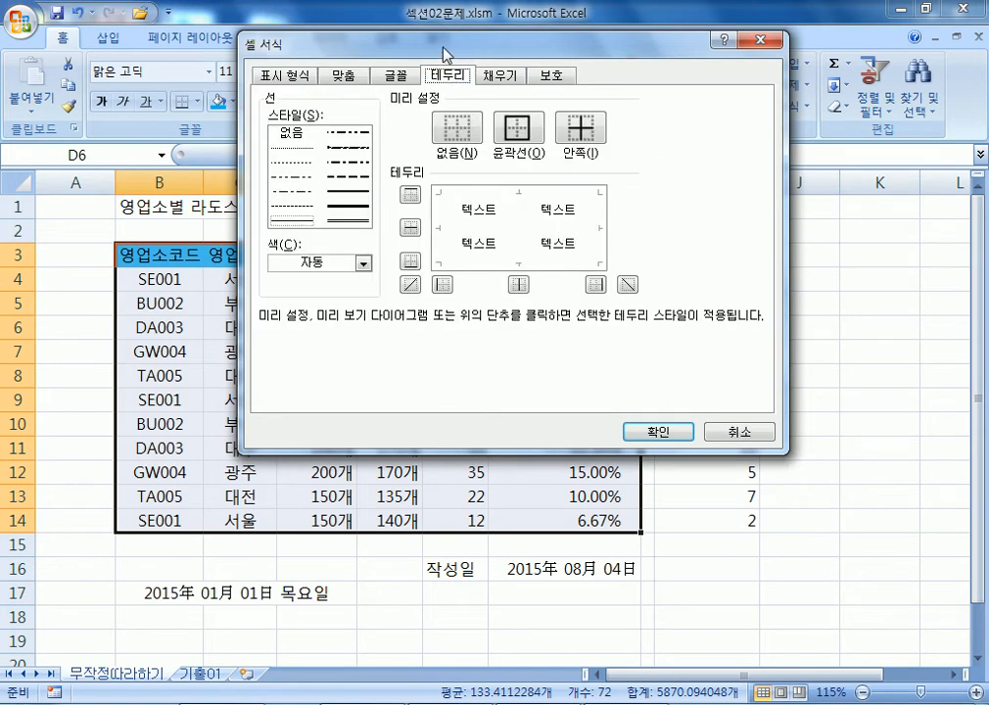
drag(349, 39, 477, 40)
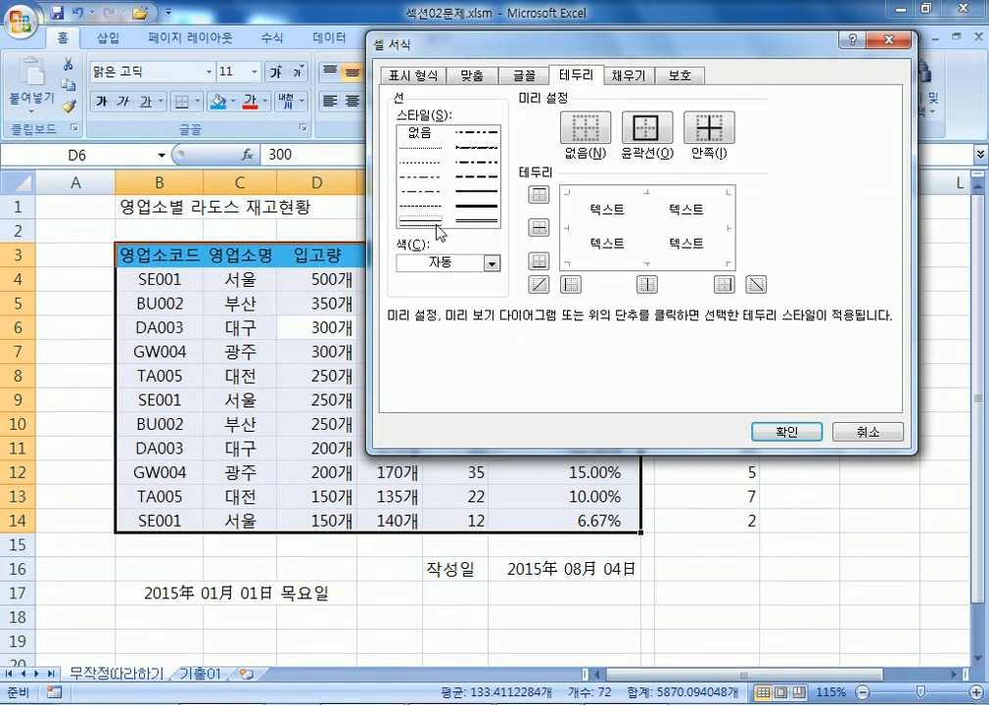
click(475, 201)
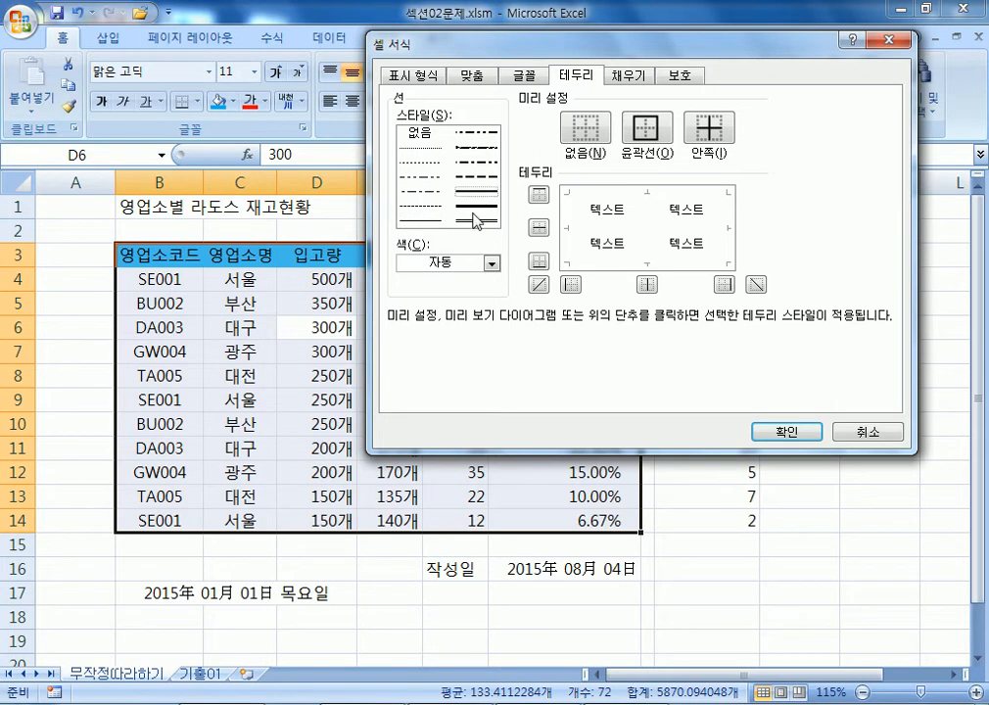
click(476, 214)
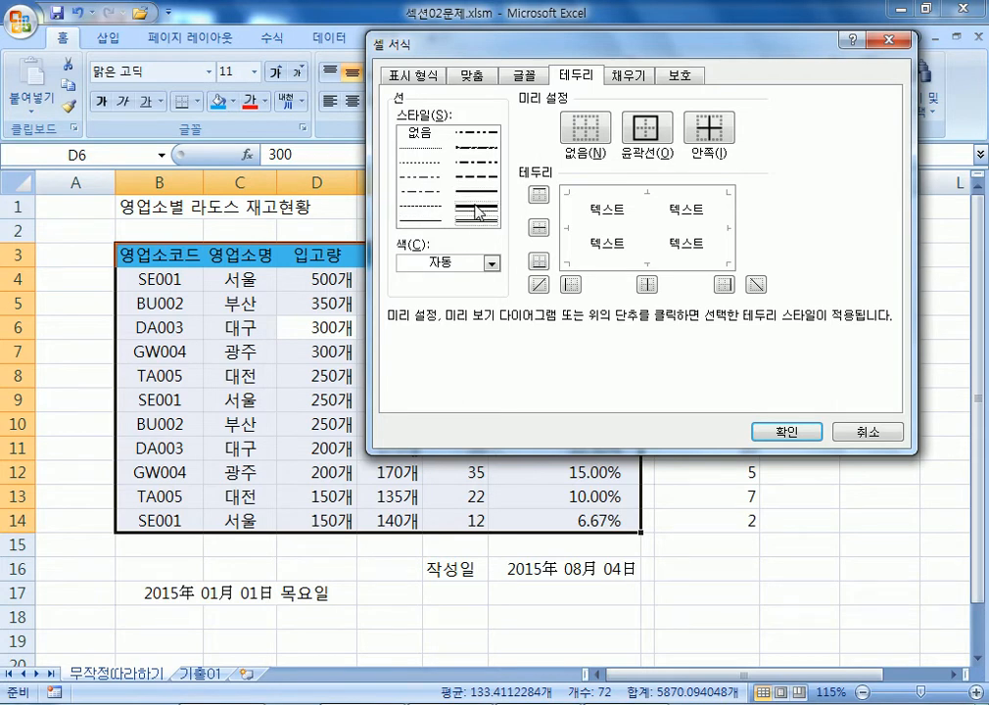
click(483, 197)
click(476, 215)
click(430, 221)
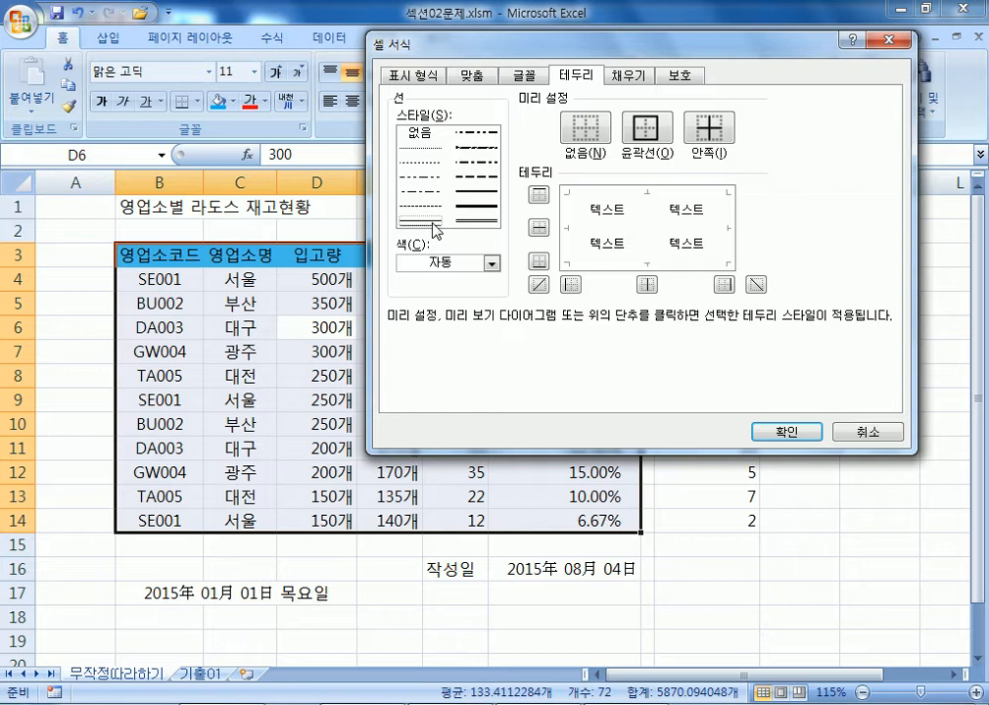
click(429, 264)
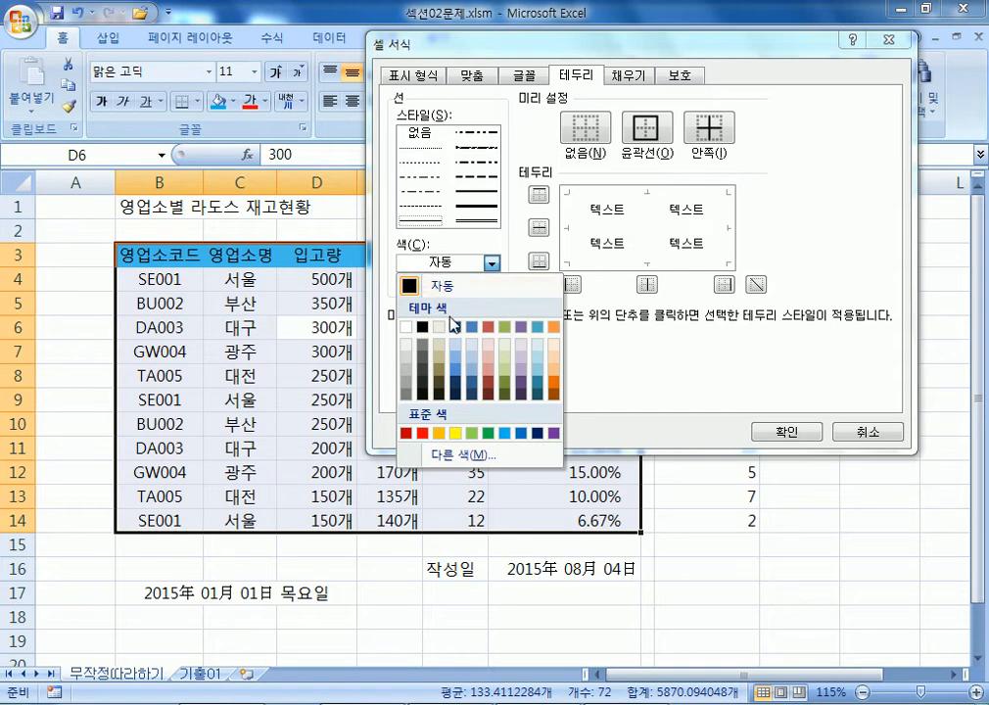
click(522, 435)
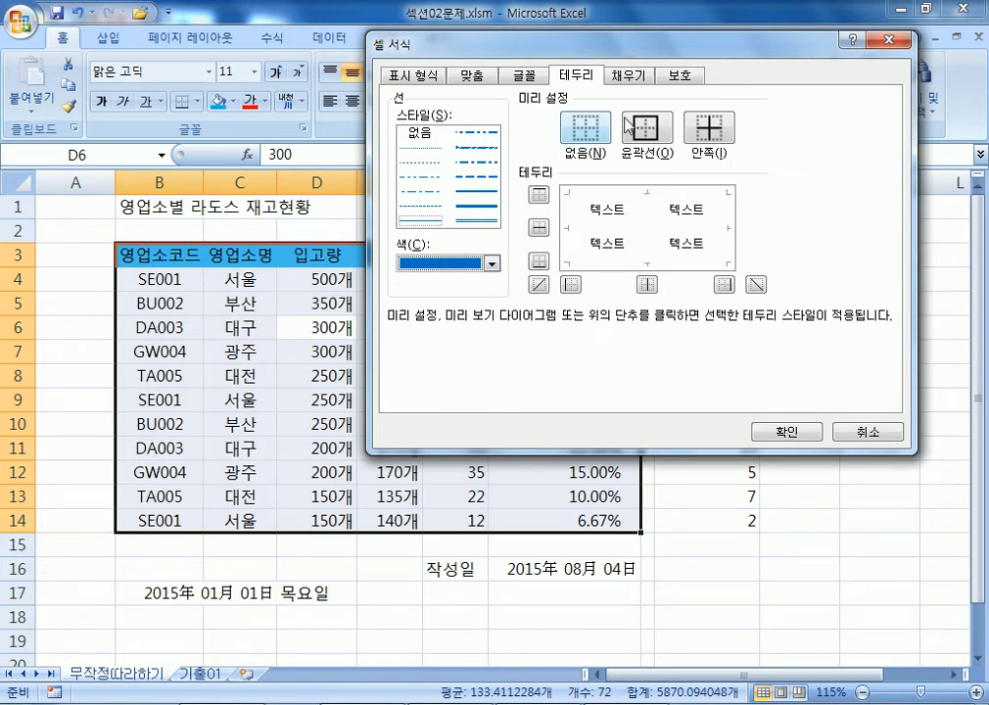
Apply blue inside and outline borders to B3:G14 and confirm.
click(707, 130)
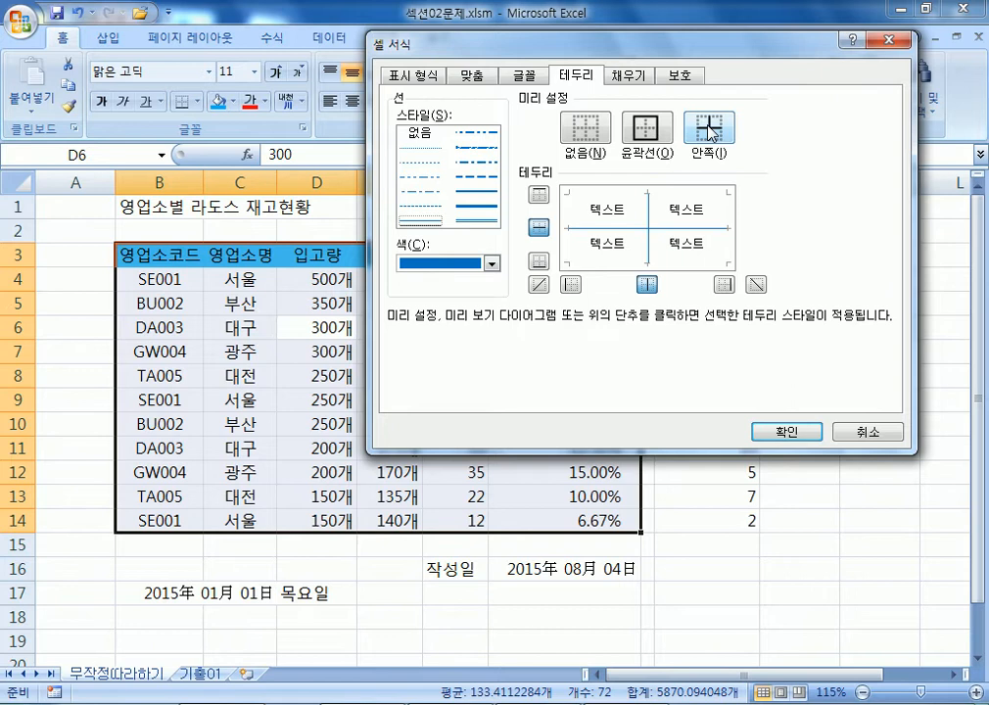
click(646, 128)
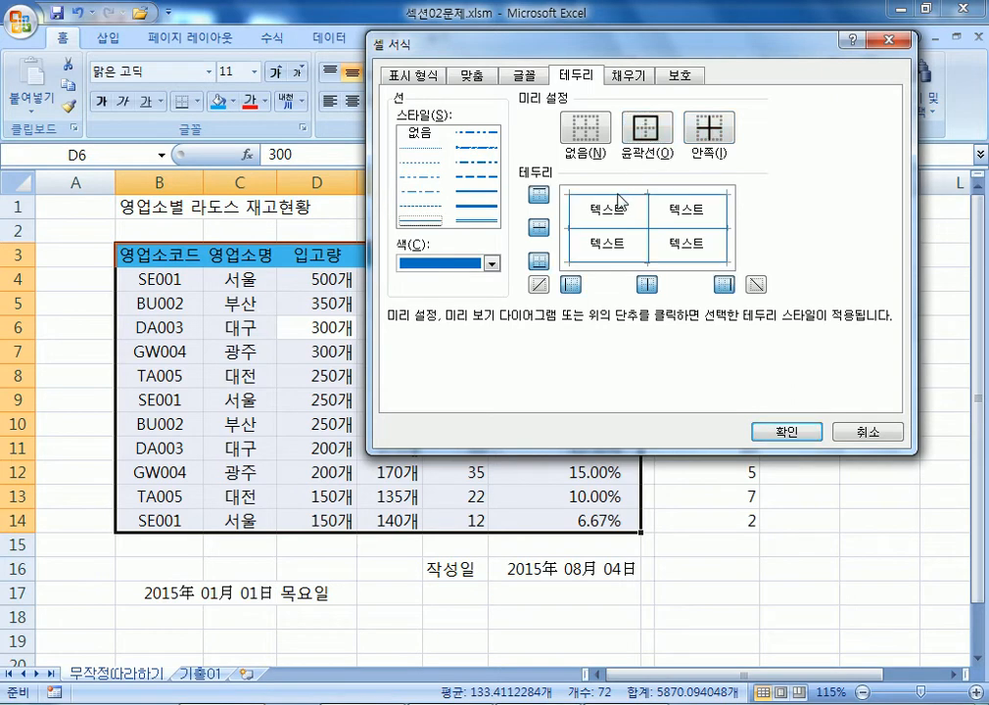
click(584, 128)
click(705, 134)
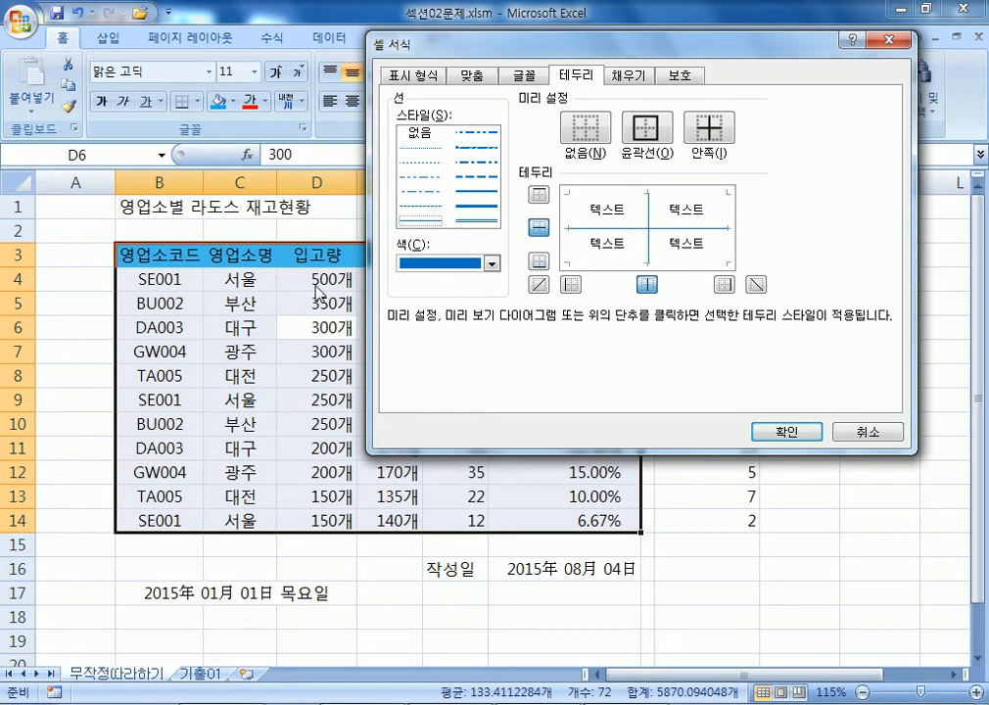
click(648, 134)
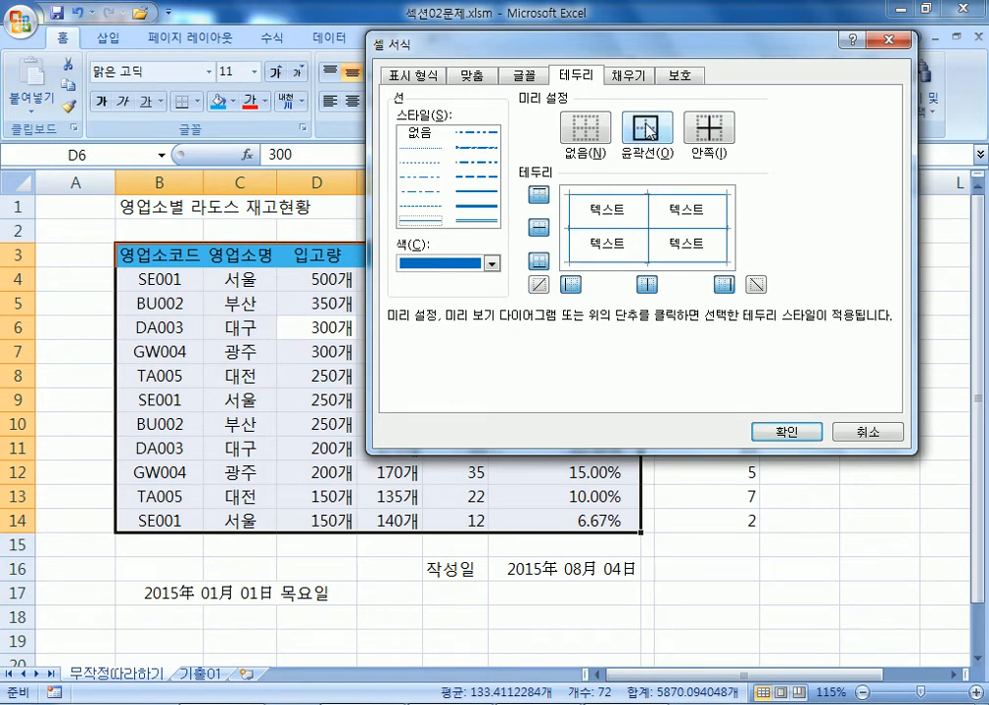
click(792, 438)
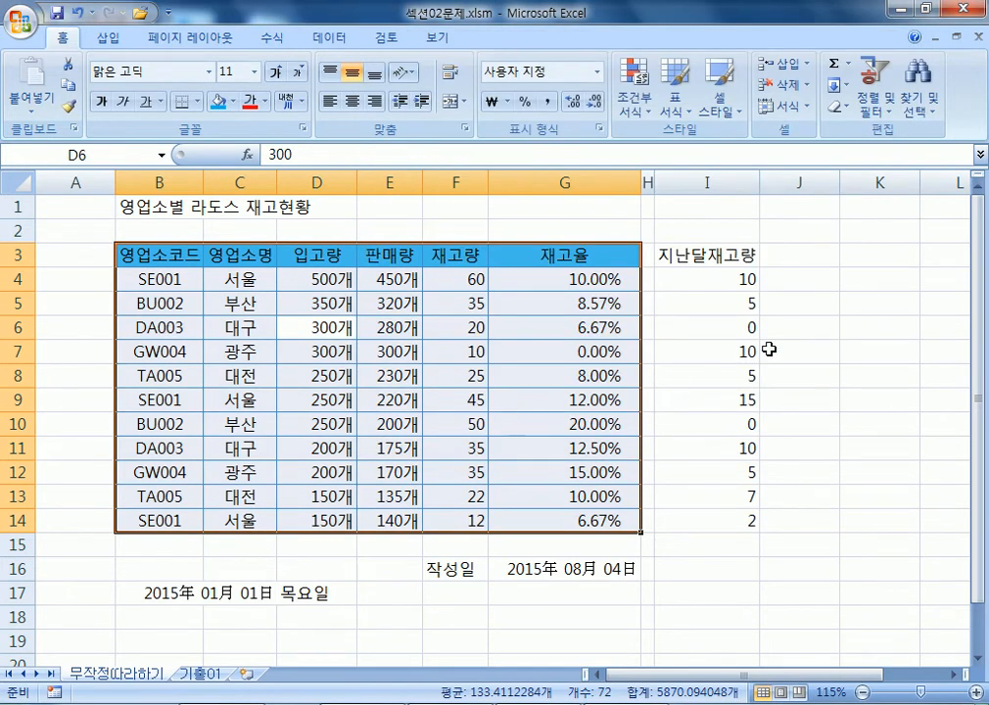
click(818, 343)
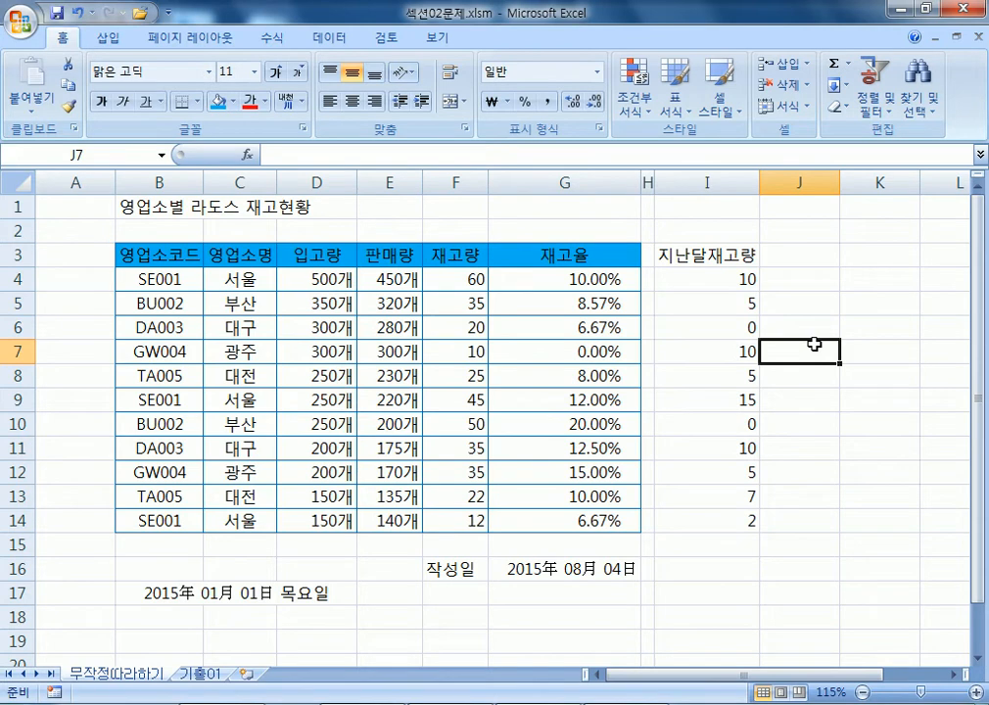
click(154, 252)
drag(153, 252, 552, 515)
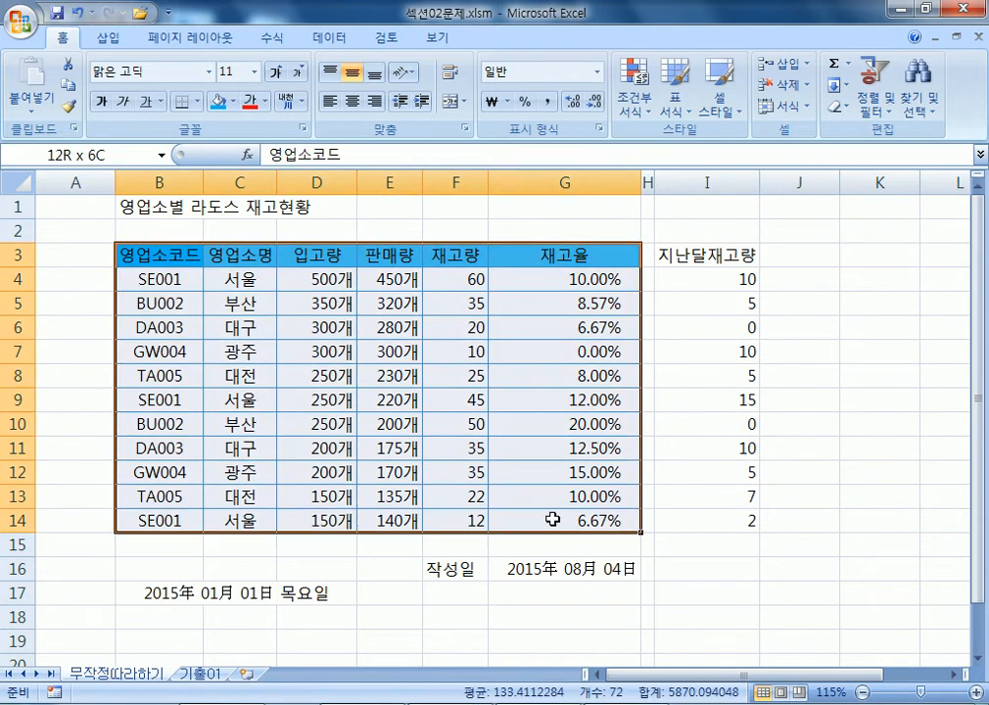
click(197, 102)
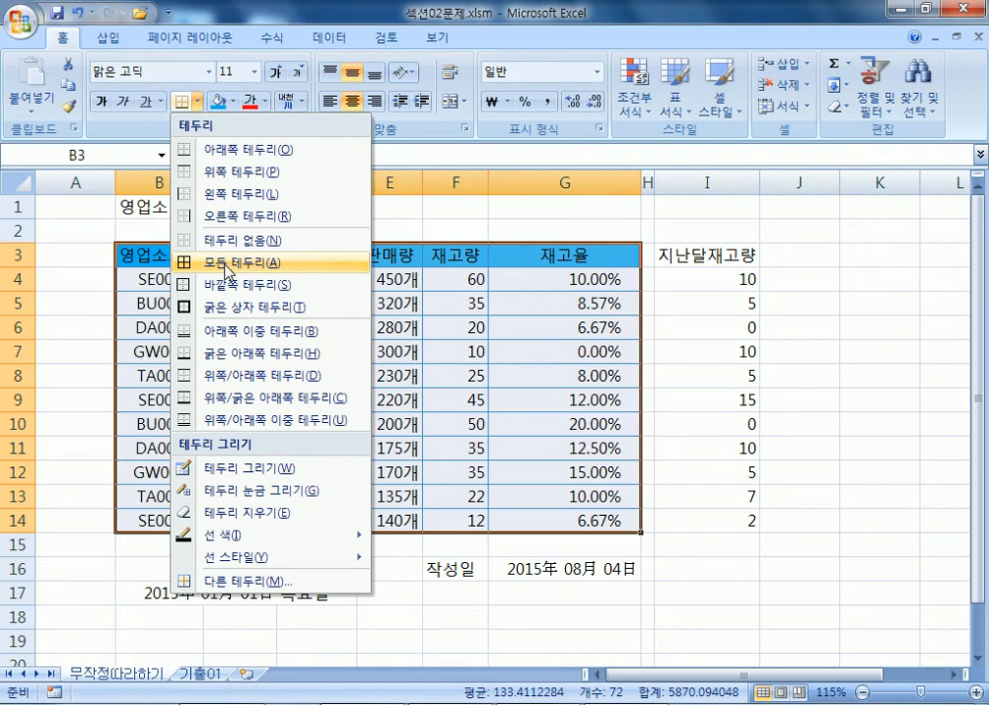
click(226, 264)
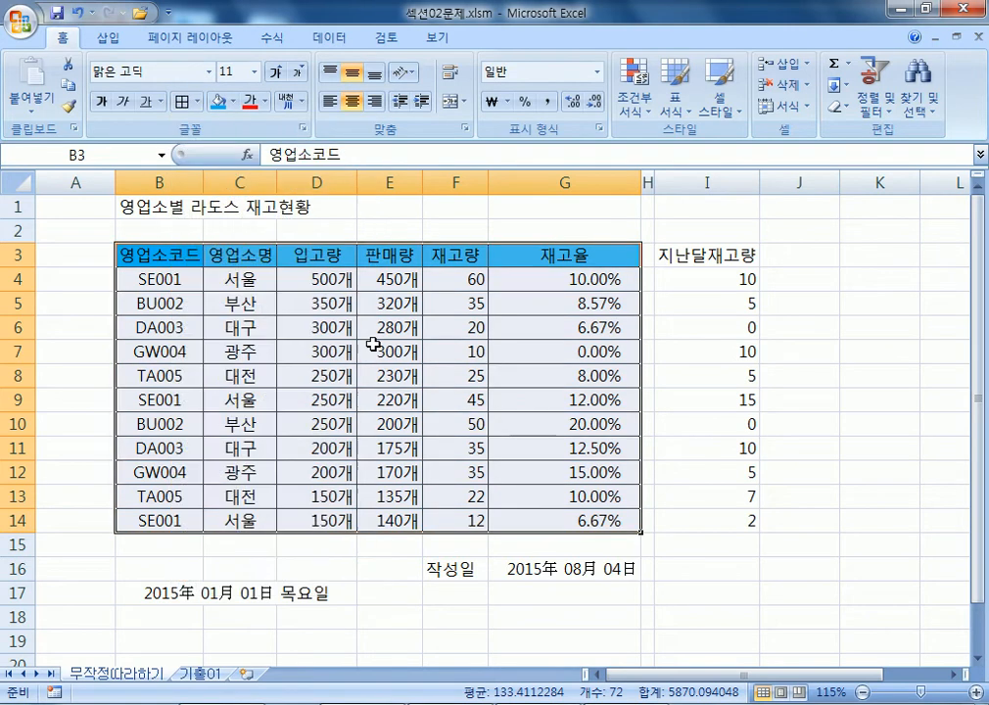
click(197, 102)
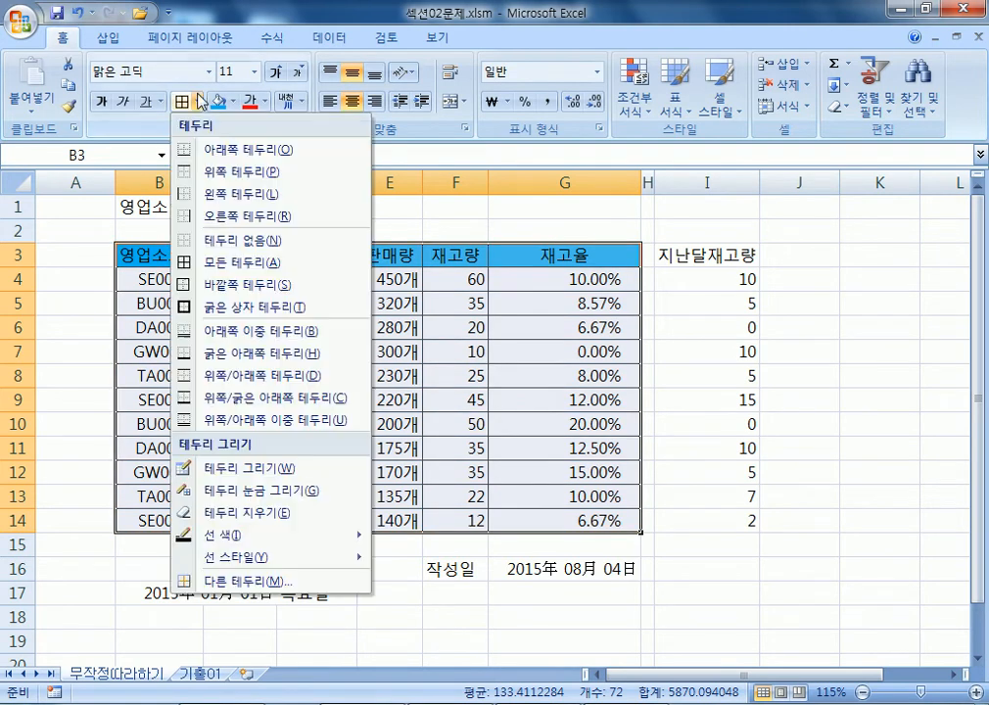
click(256, 307)
click(376, 383)
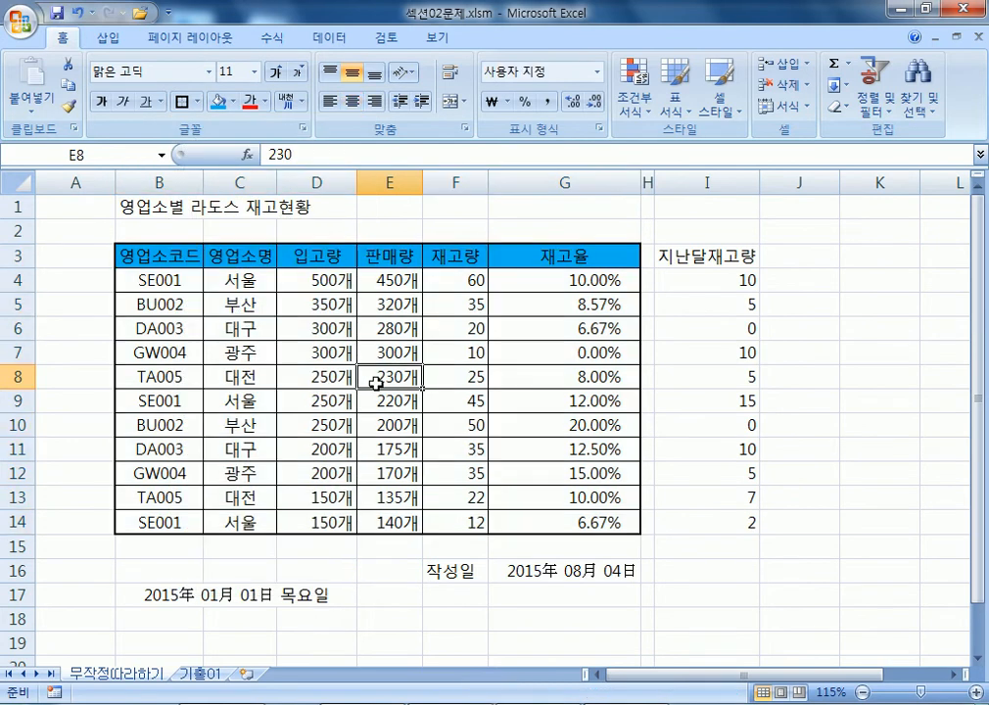
click(153, 256)
key(ctrl+a)
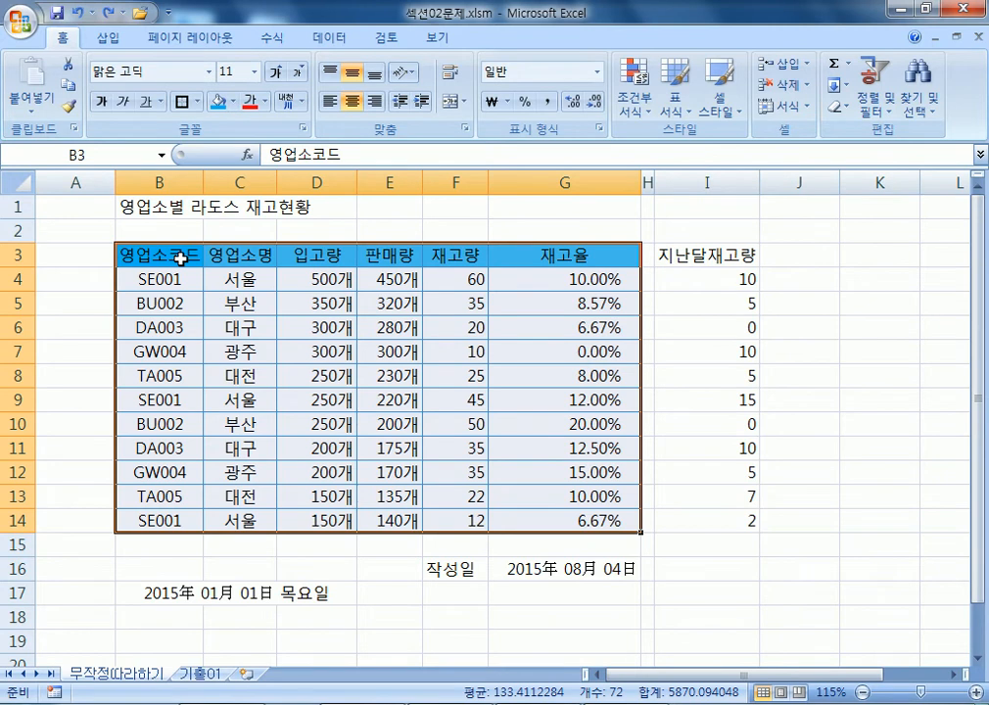
drag(180, 258, 585, 512)
key(ctrl+1)
Switch to the 기출01 sheet and select column A.
click(196, 674)
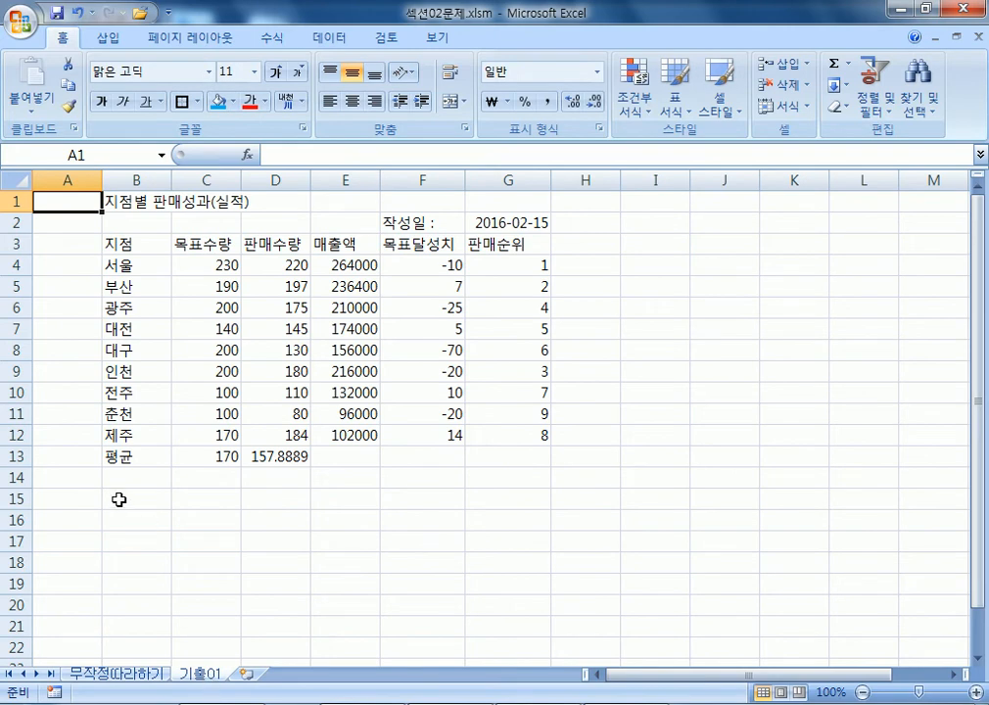
scroll(118, 499, up, 3)
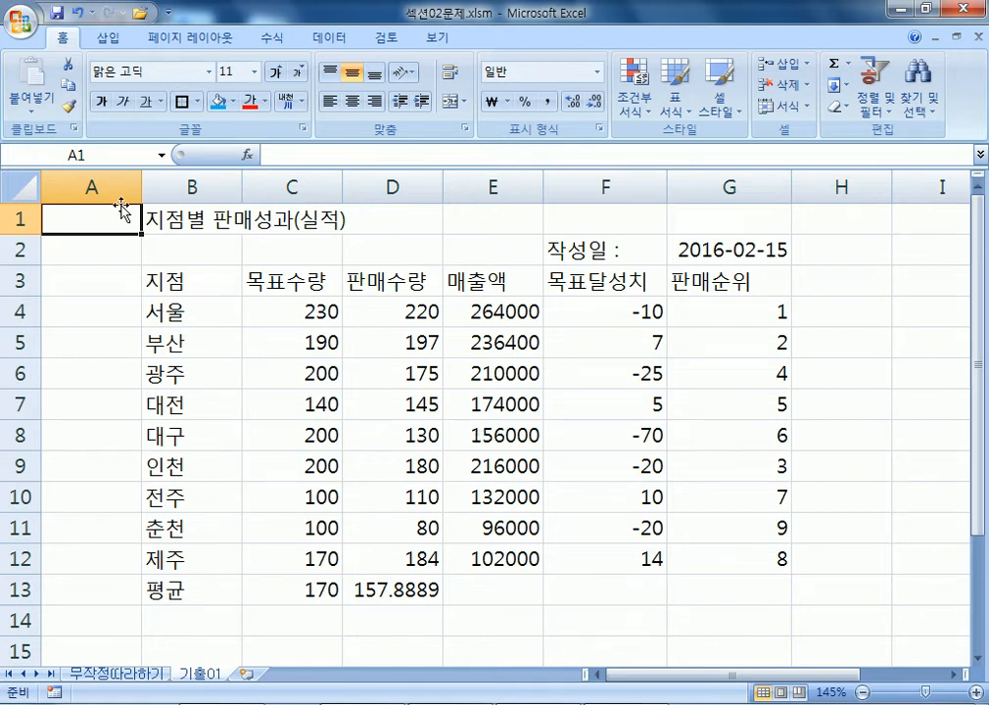
click(95, 186)
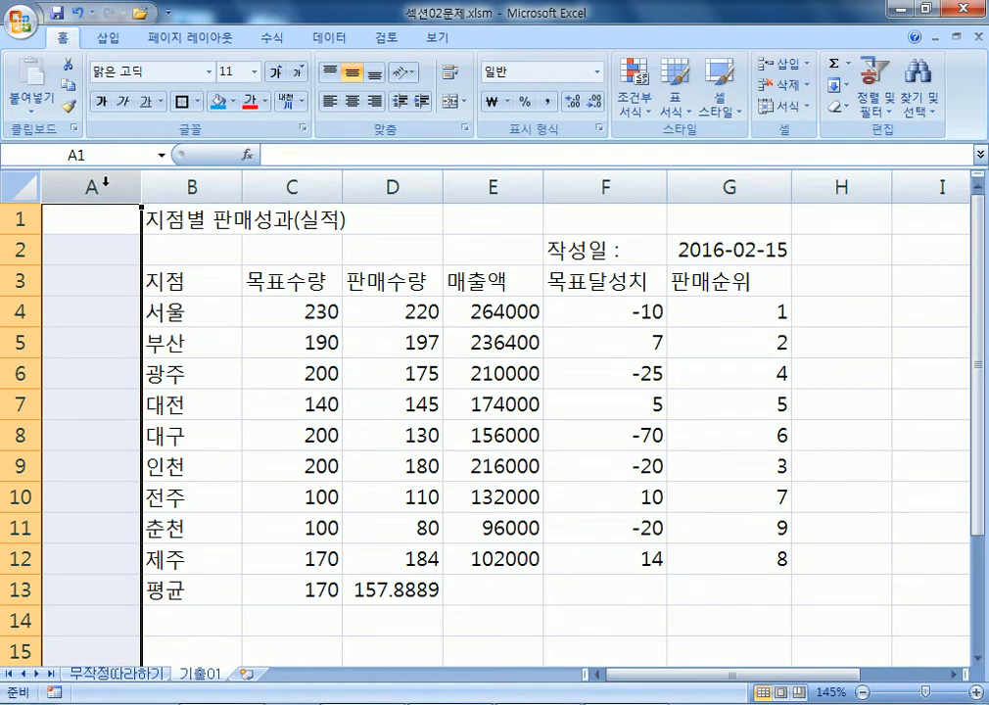
Set column A's width to 1, then select the date cell G2.
right_click(104, 182)
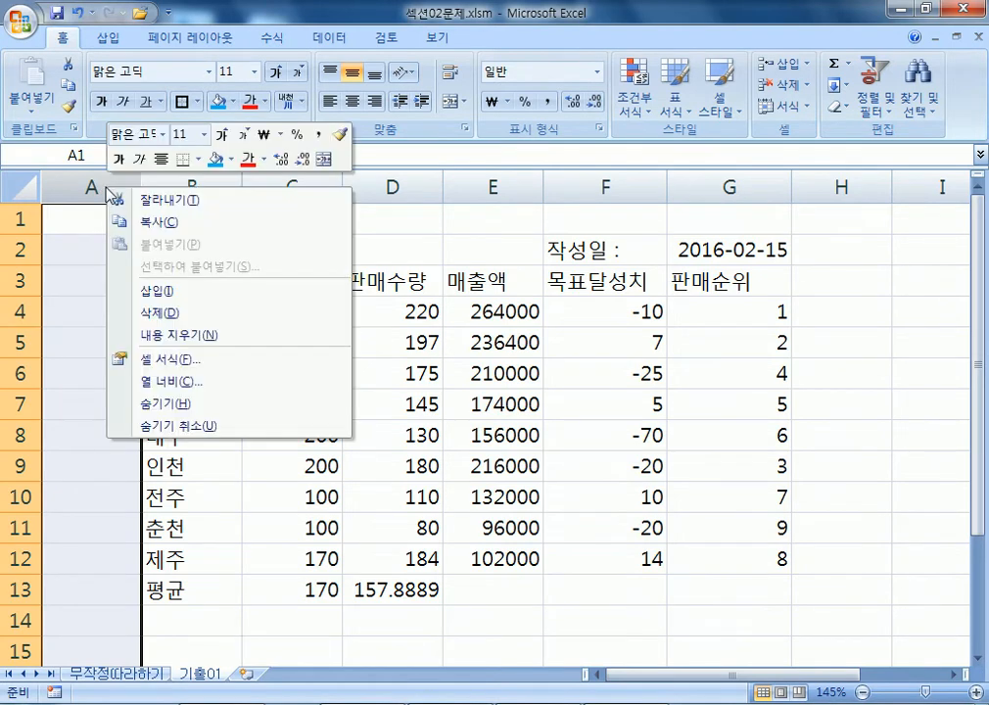
click(82, 220)
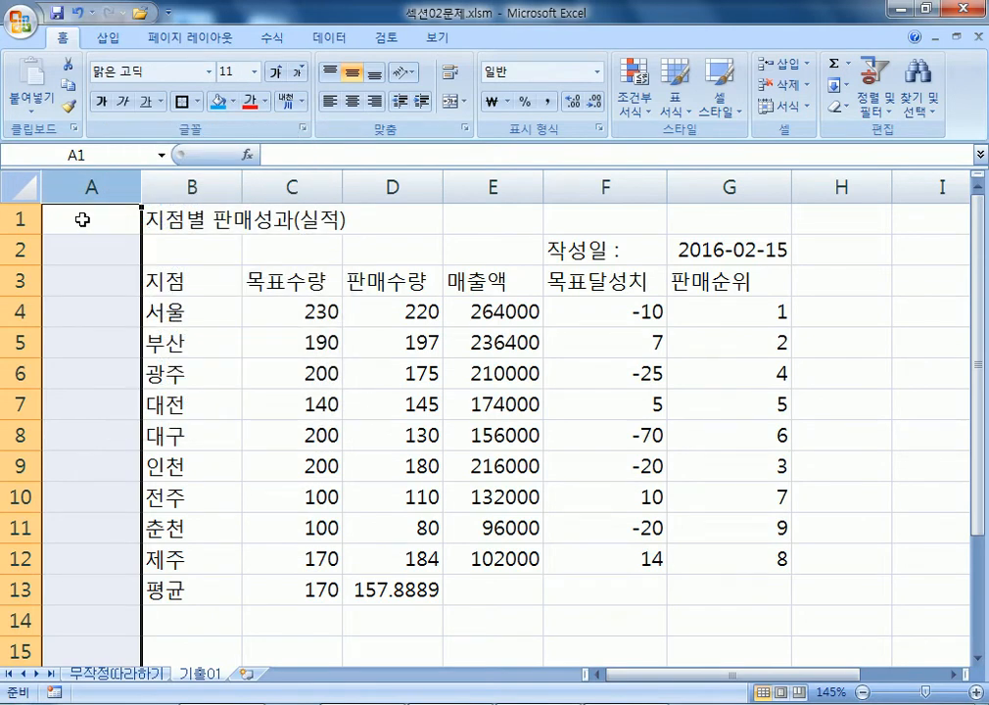
click(95, 179)
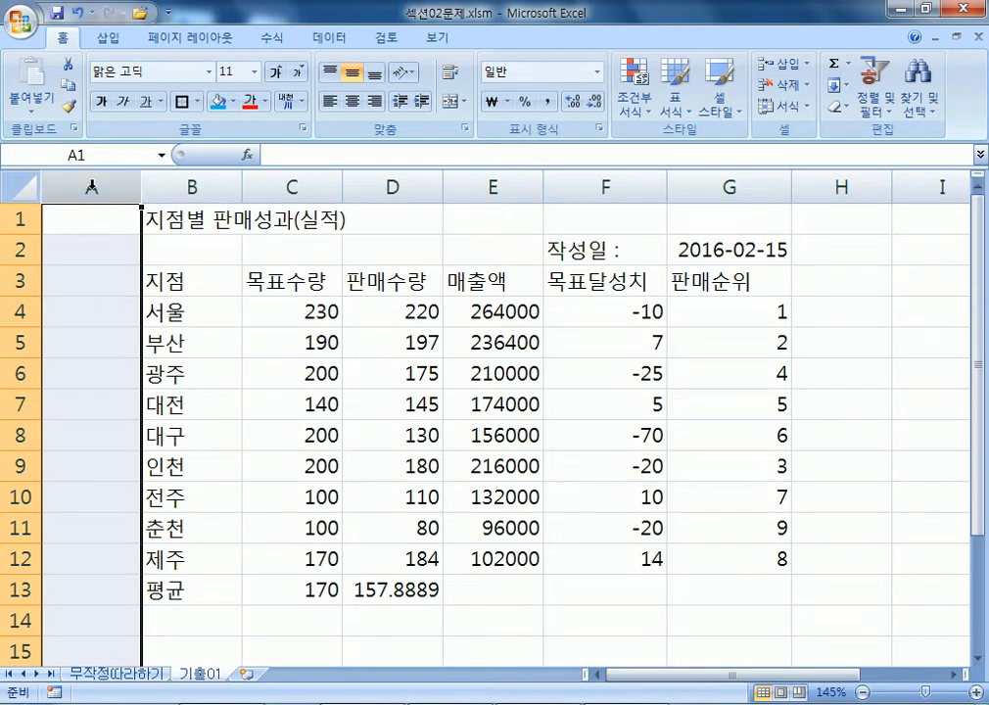
right_click(91, 186)
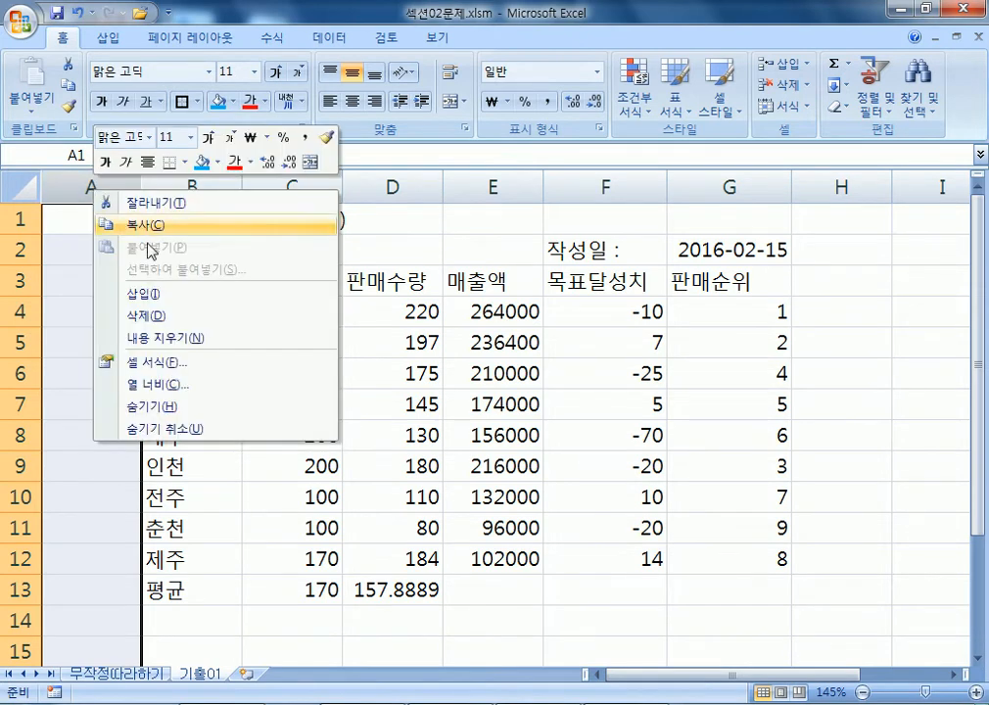
click(114, 379)
drag(98, 338, 329, 200)
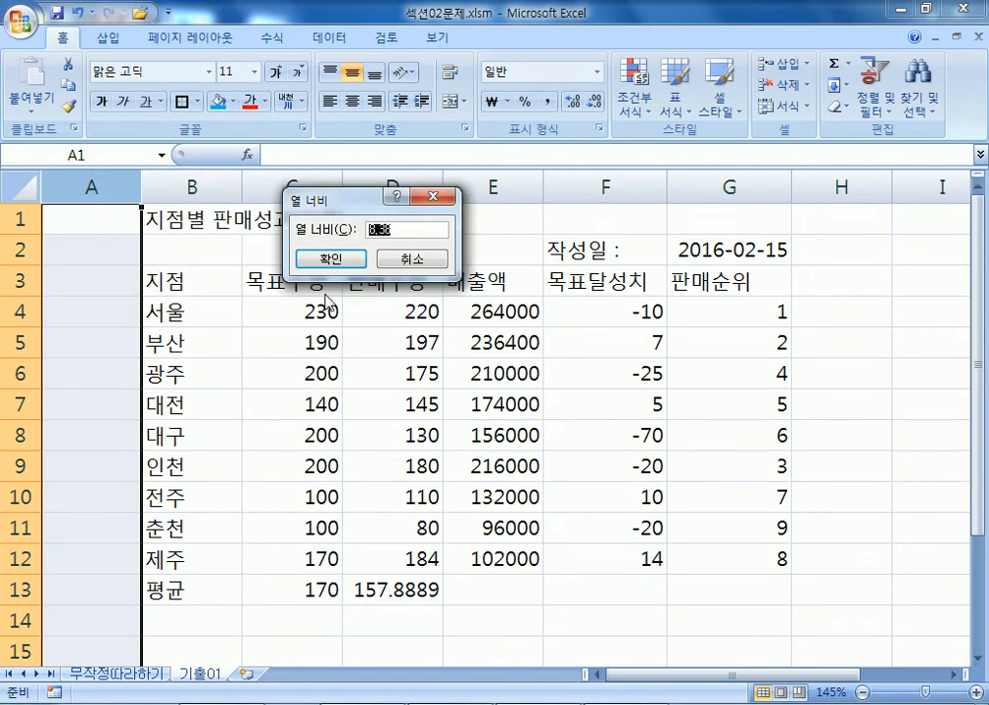
text(1)
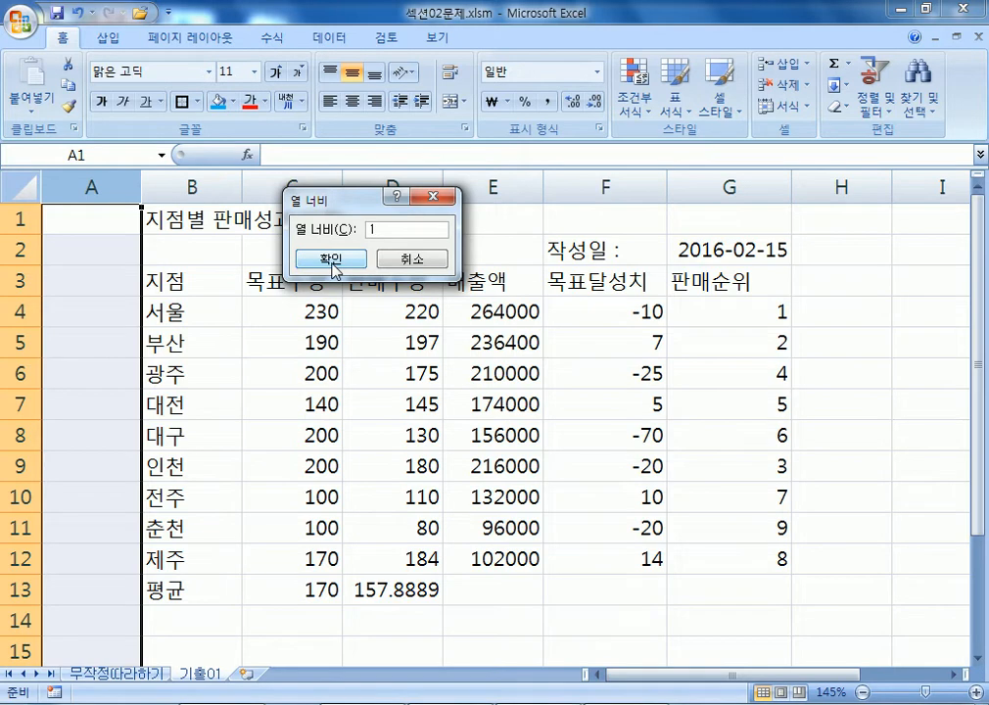
click(332, 261)
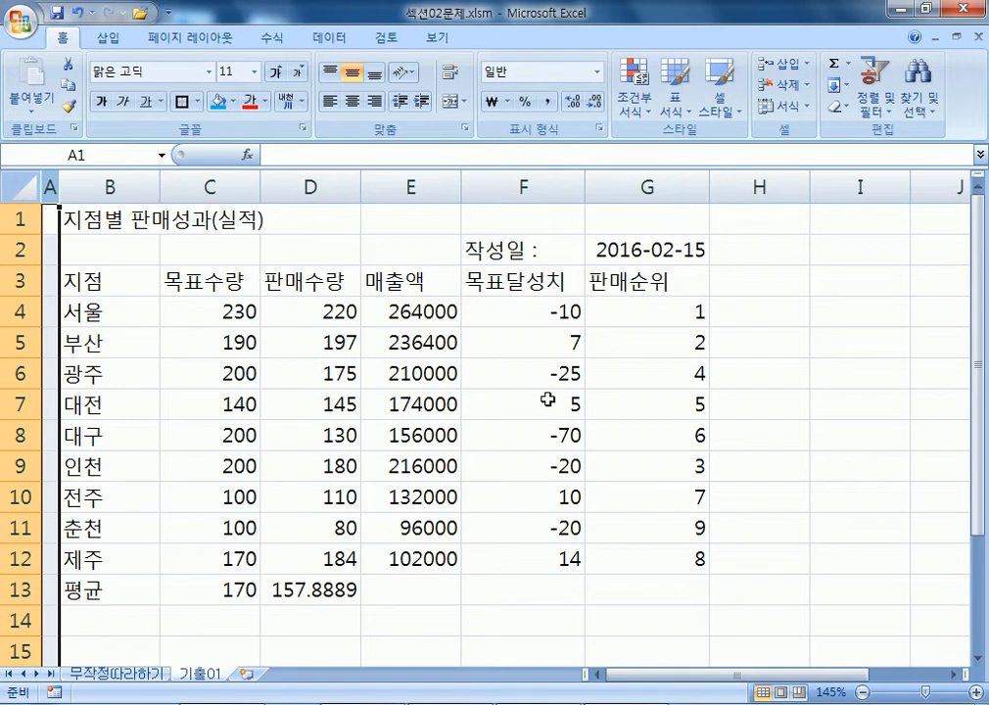
click(622, 250)
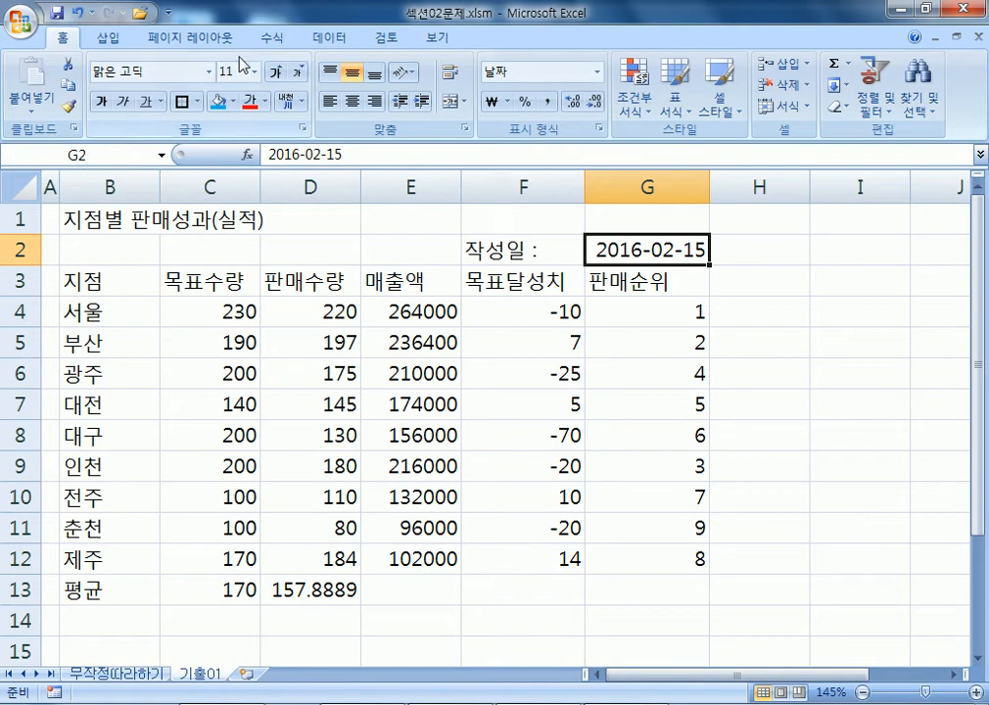
Name cell G2 작성일 in the Name Box, re-entering it after the first attempt.
click(270, 37)
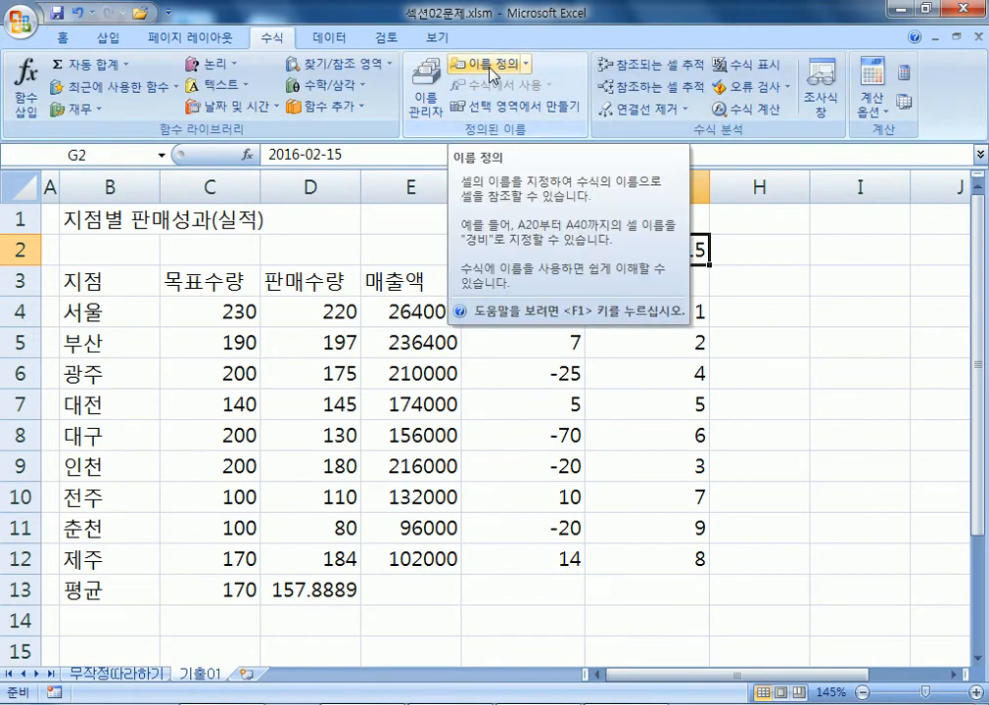
click(97, 154)
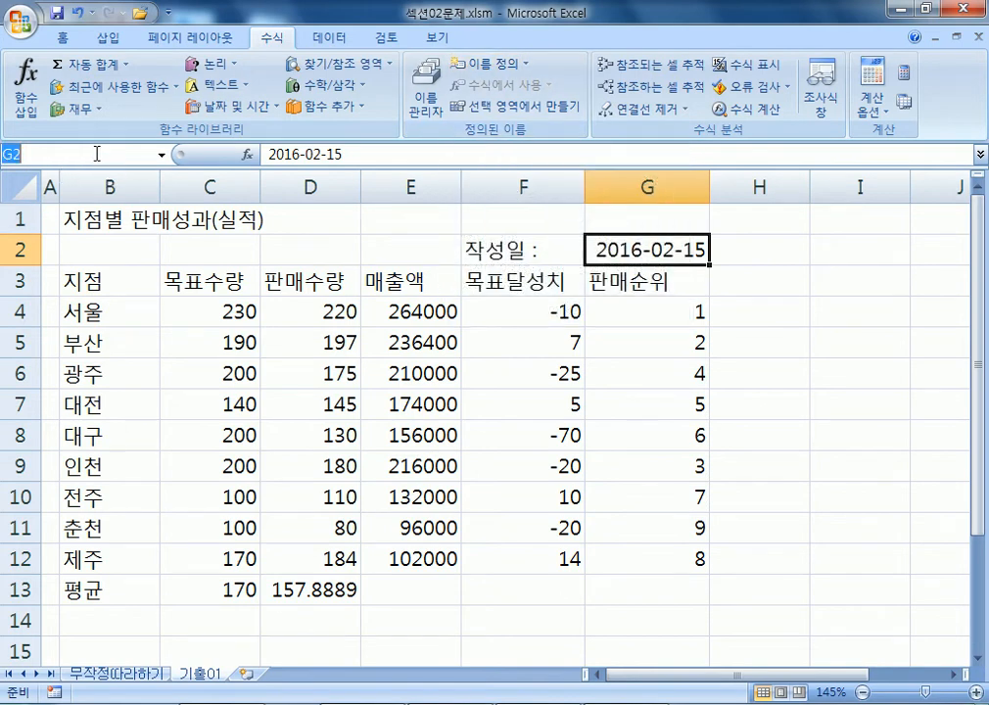
text(작성일)
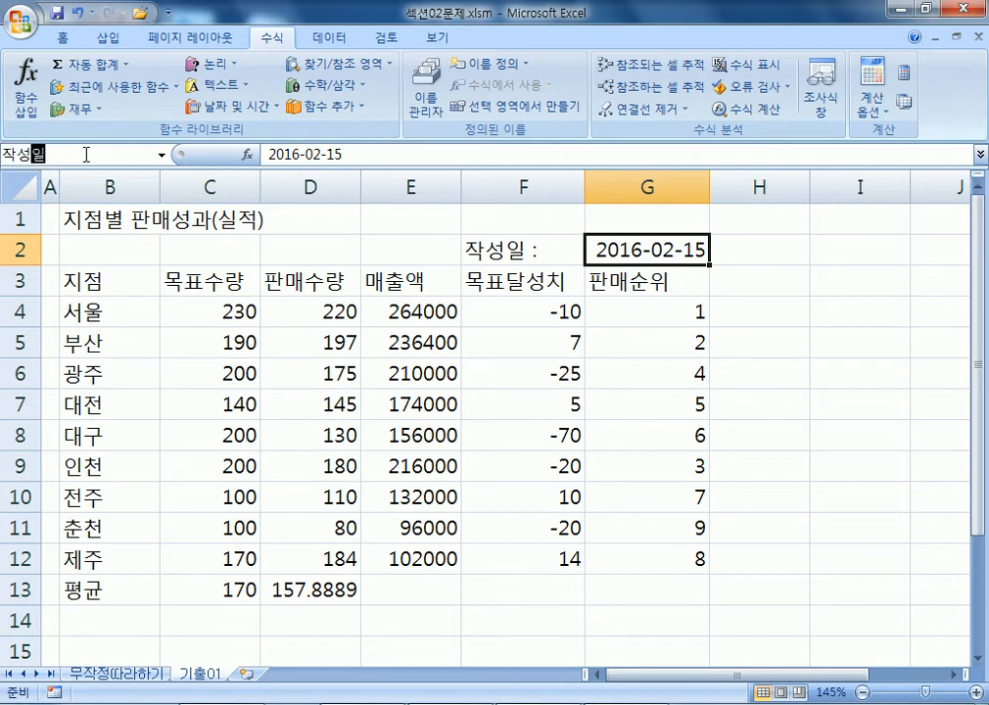
key(Return)
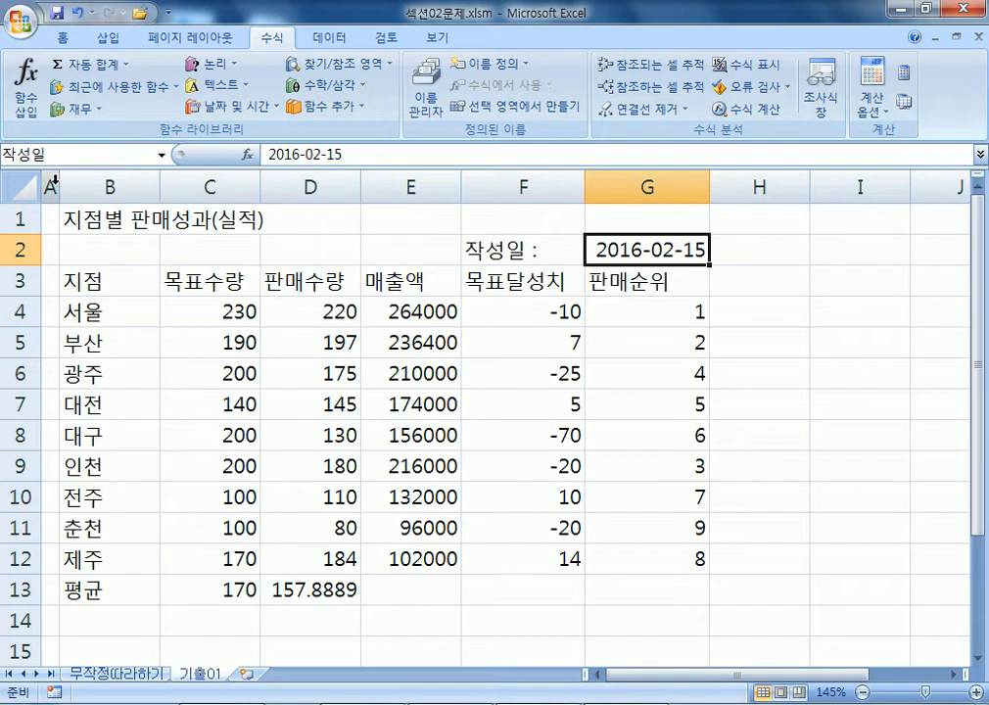
click(593, 246)
click(563, 247)
click(601, 250)
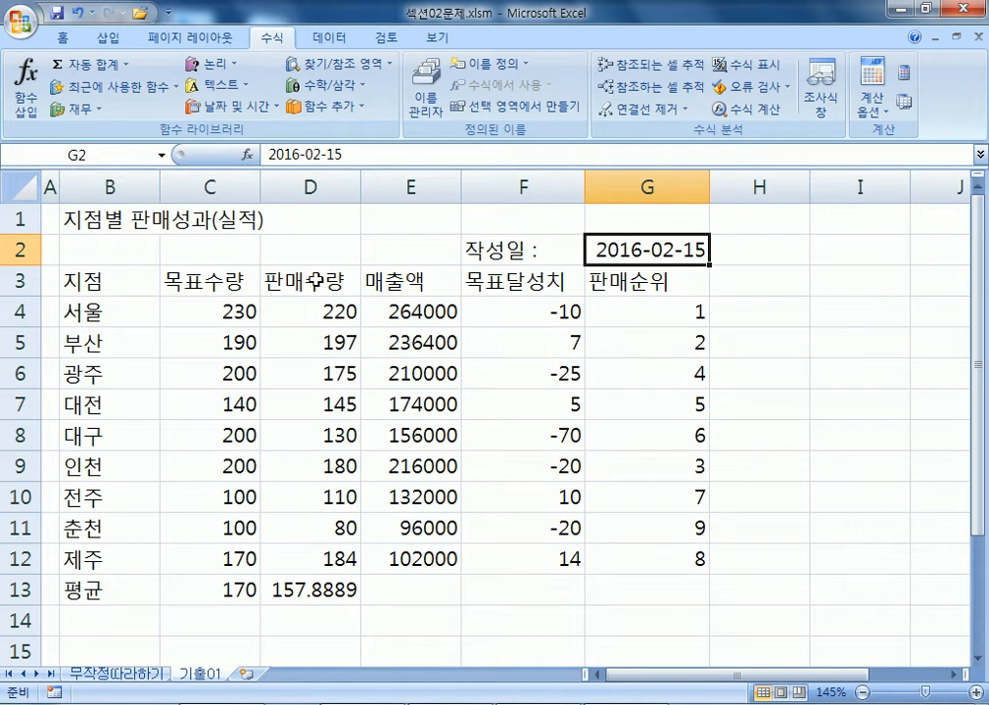
click(296, 256)
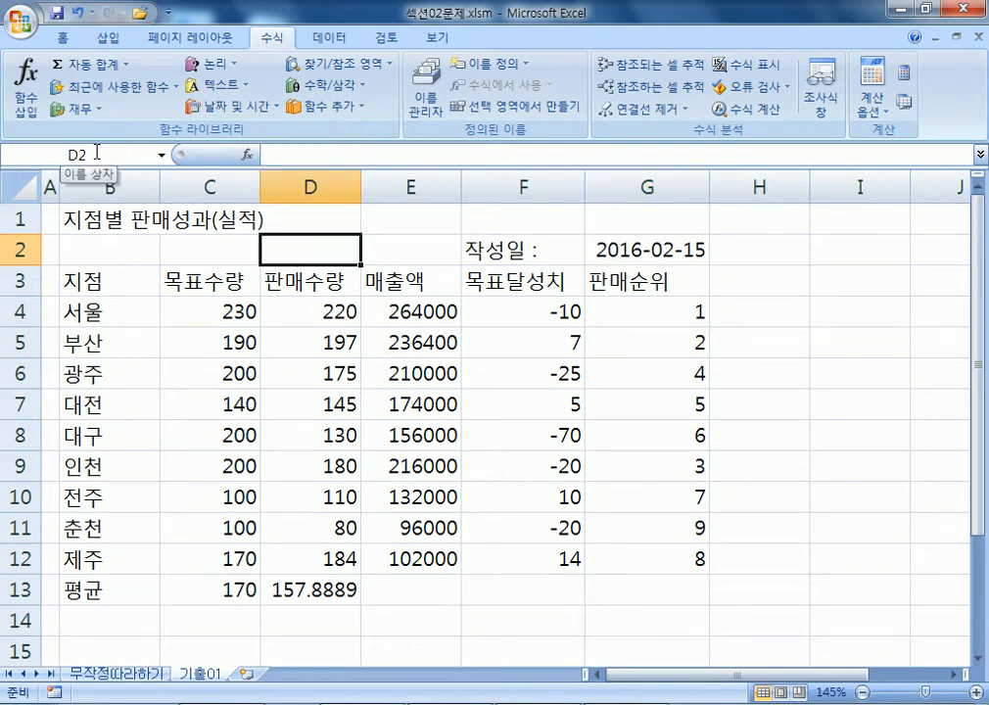
click(634, 256)
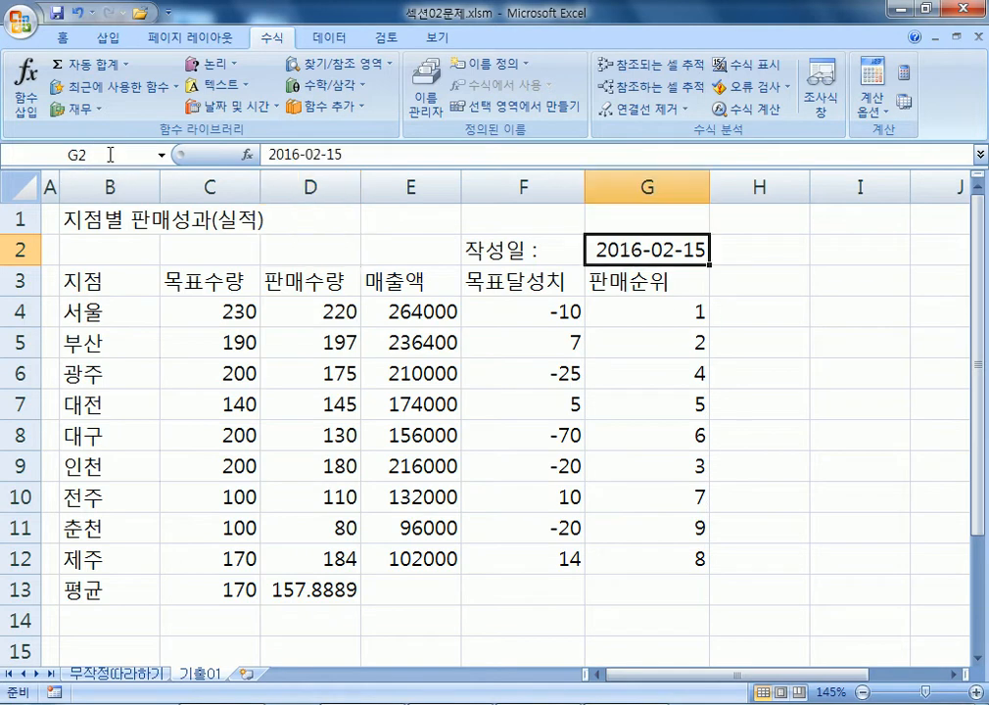
click(122, 155)
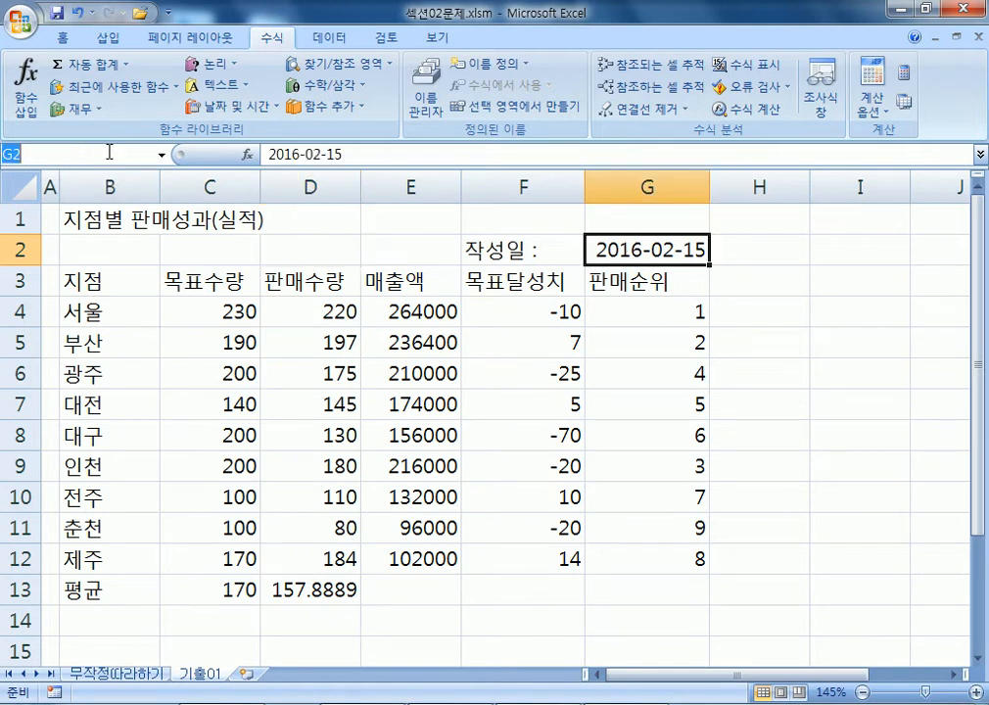
text(작성일)
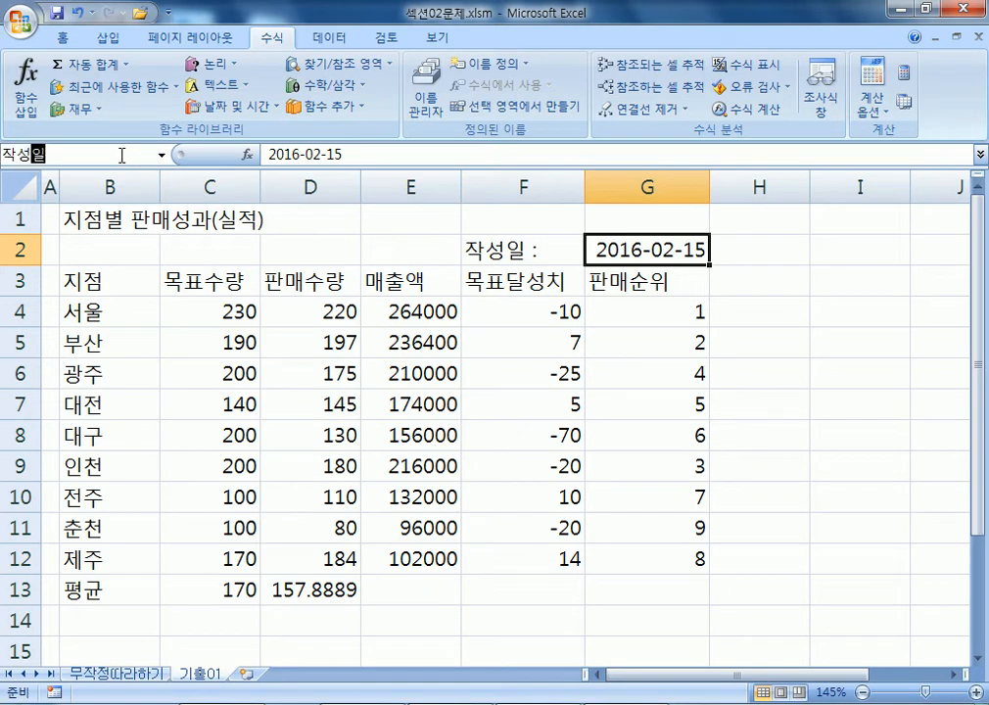
key(Return)
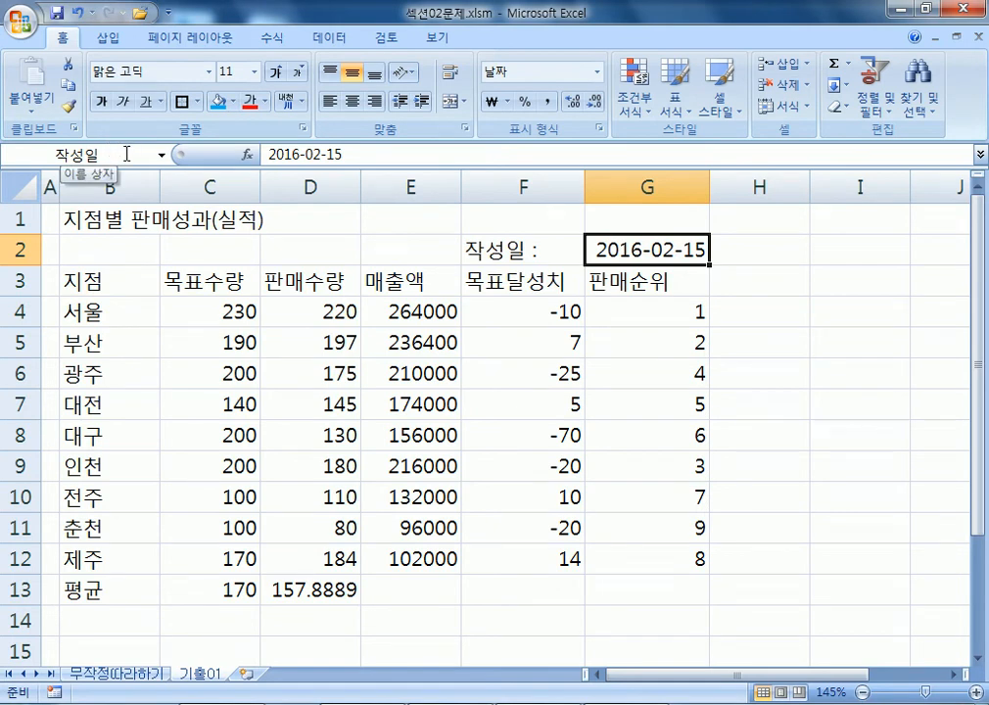
Merge B1:G1 and centre the title 지점별 판매성과(실적).
drag(73, 220, 623, 220)
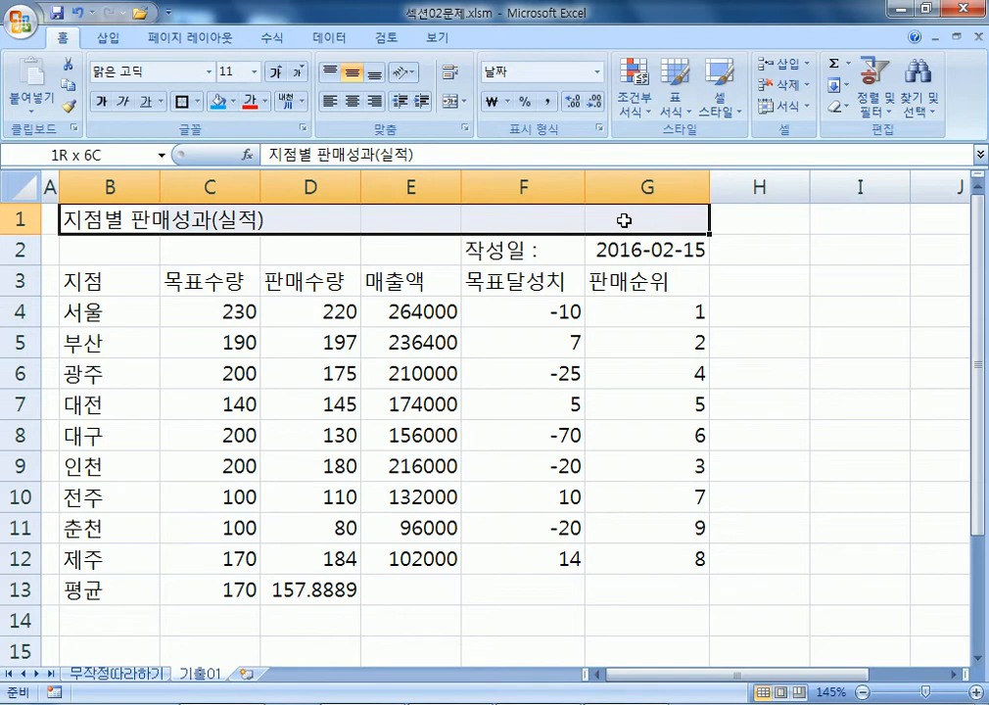
drag(97, 218, 627, 205)
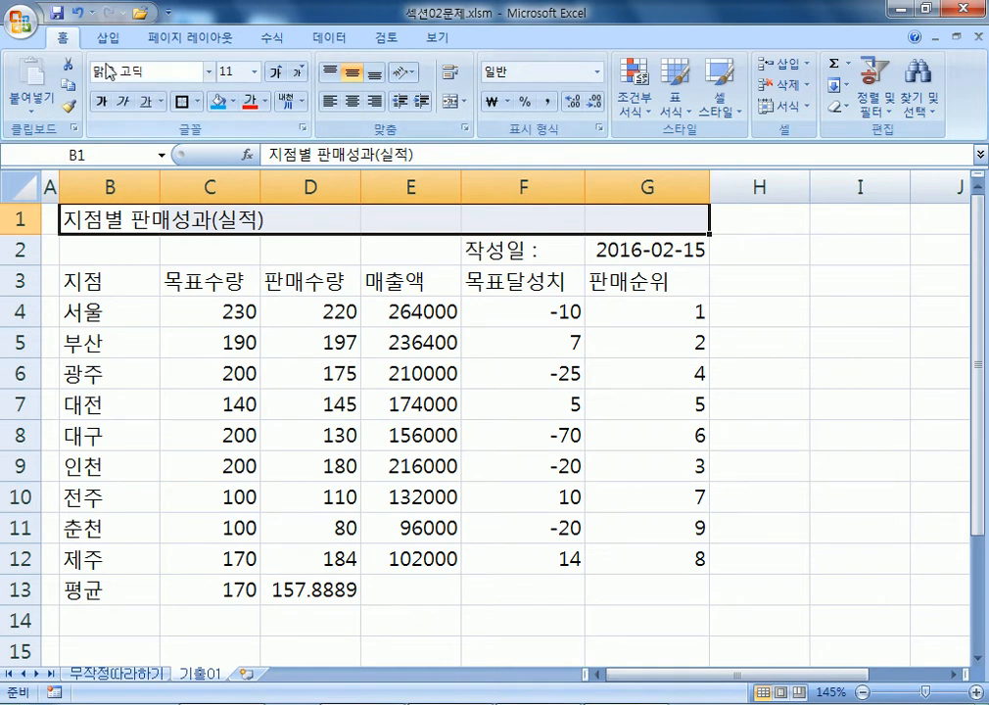
click(457, 105)
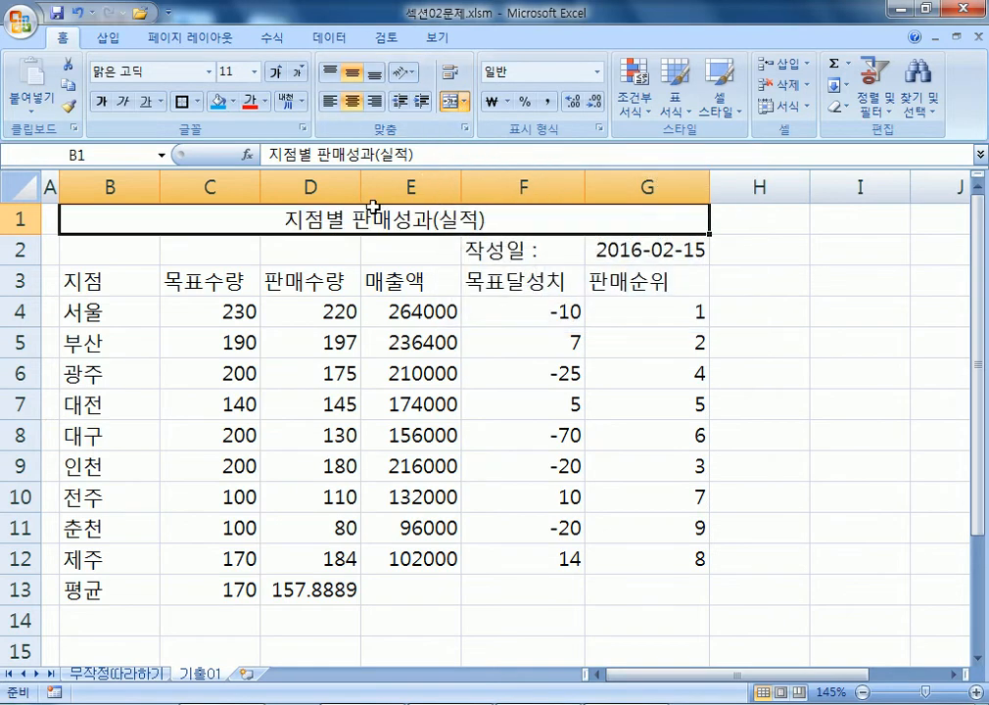
click(209, 71)
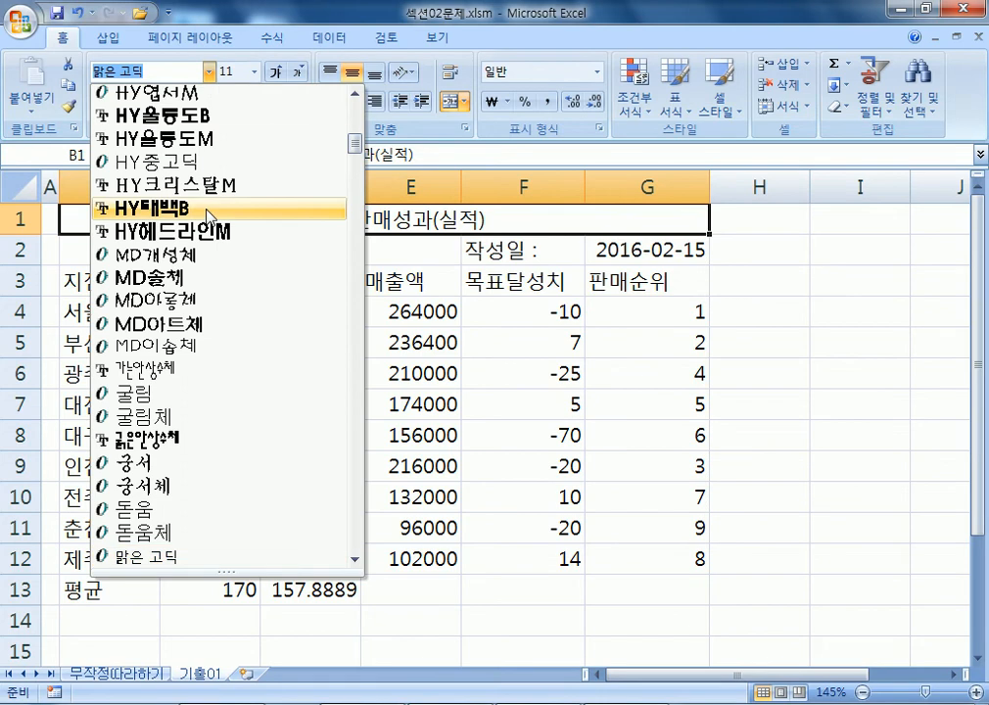
Set the merged title's font to 궁서체 and enlarge it to 16 point.
click(137, 485)
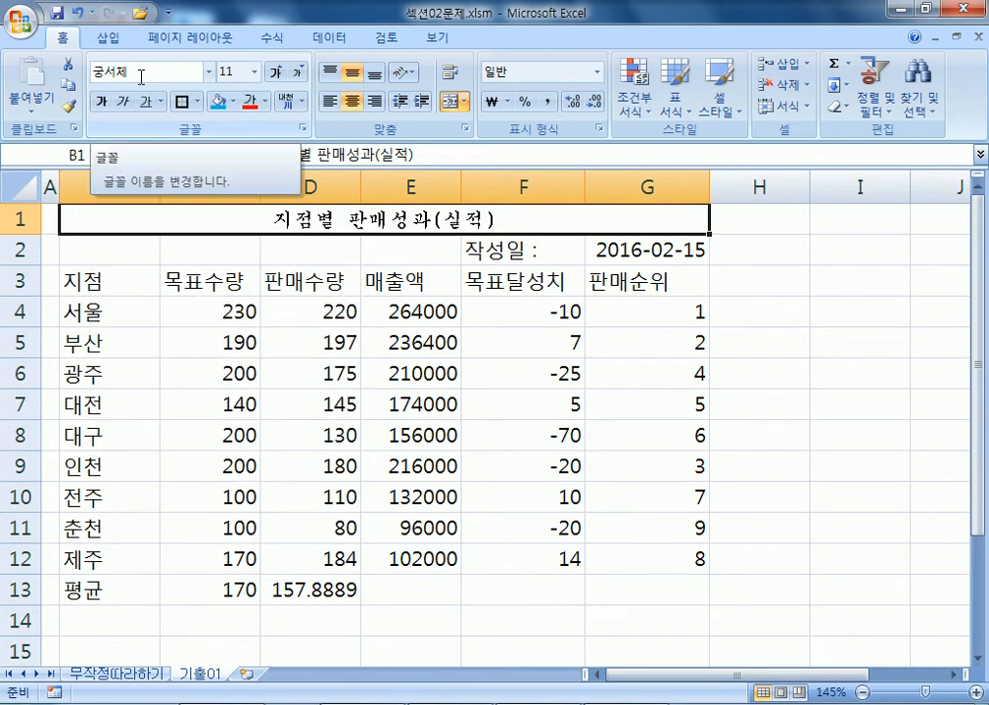
click(277, 72)
click(277, 72)
click(277, 72)
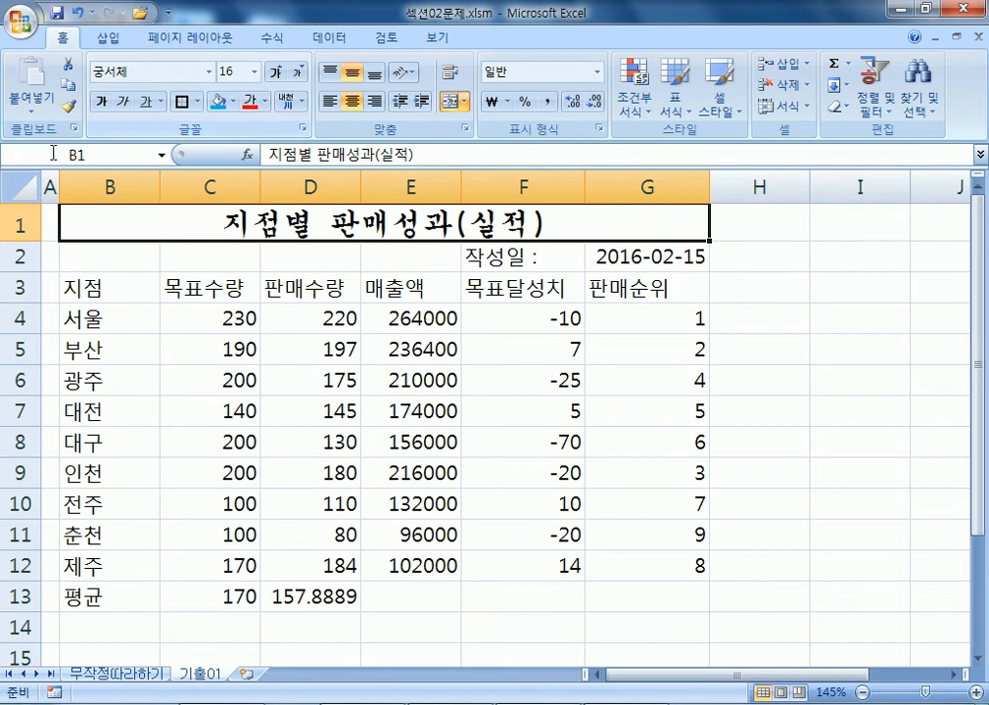
Make the title bold with a double underline (이중 밑줄), keeping size 16.
click(104, 102)
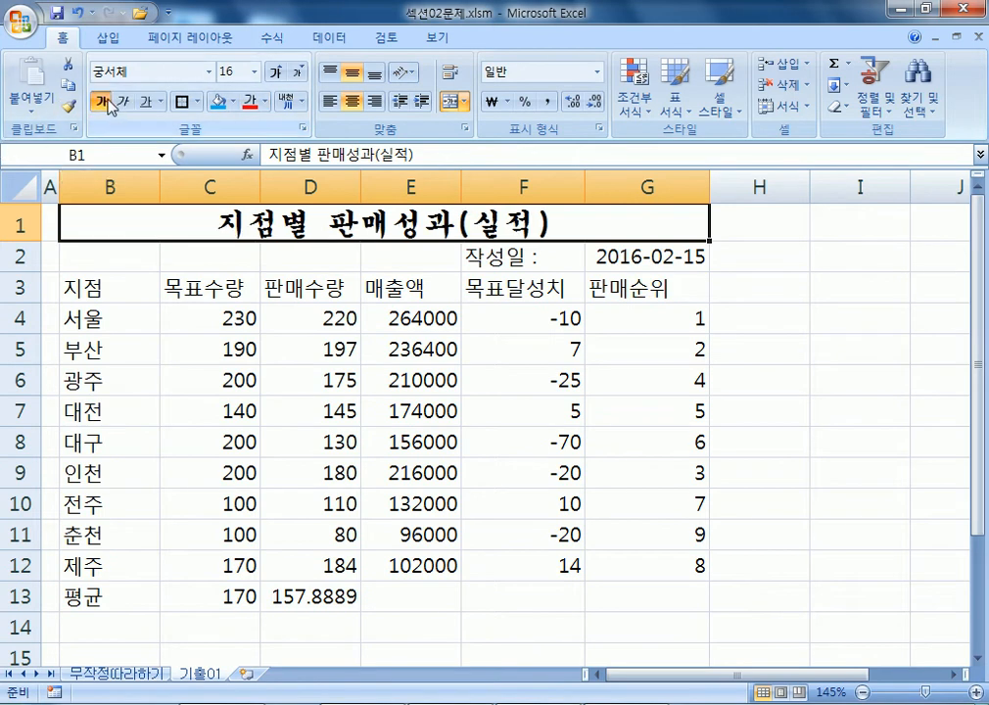
click(160, 102)
click(193, 148)
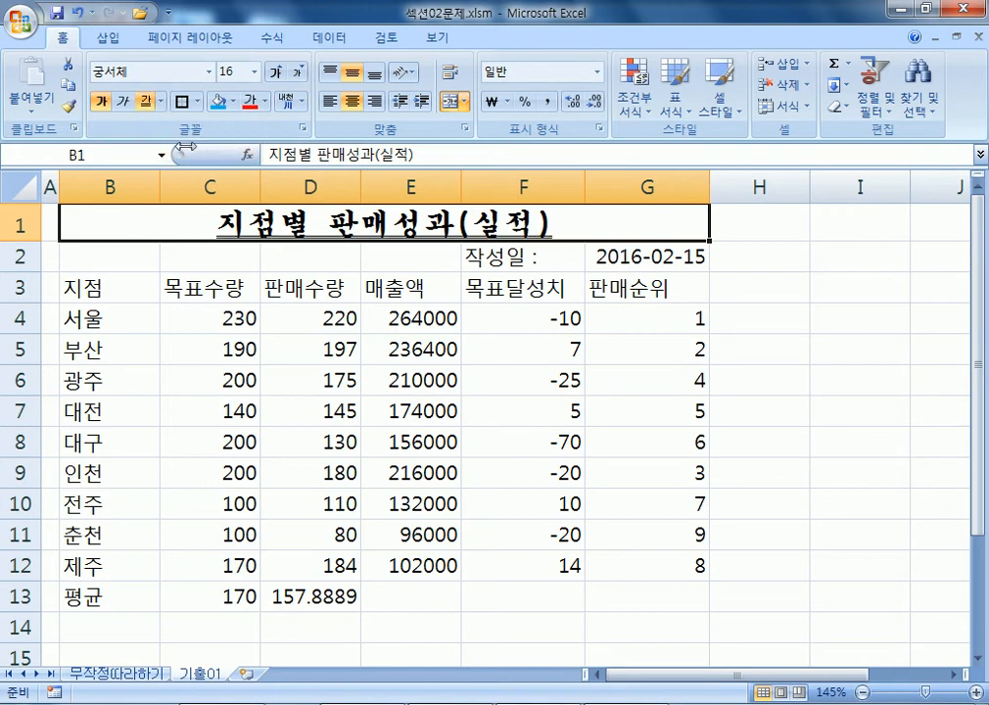
click(162, 104)
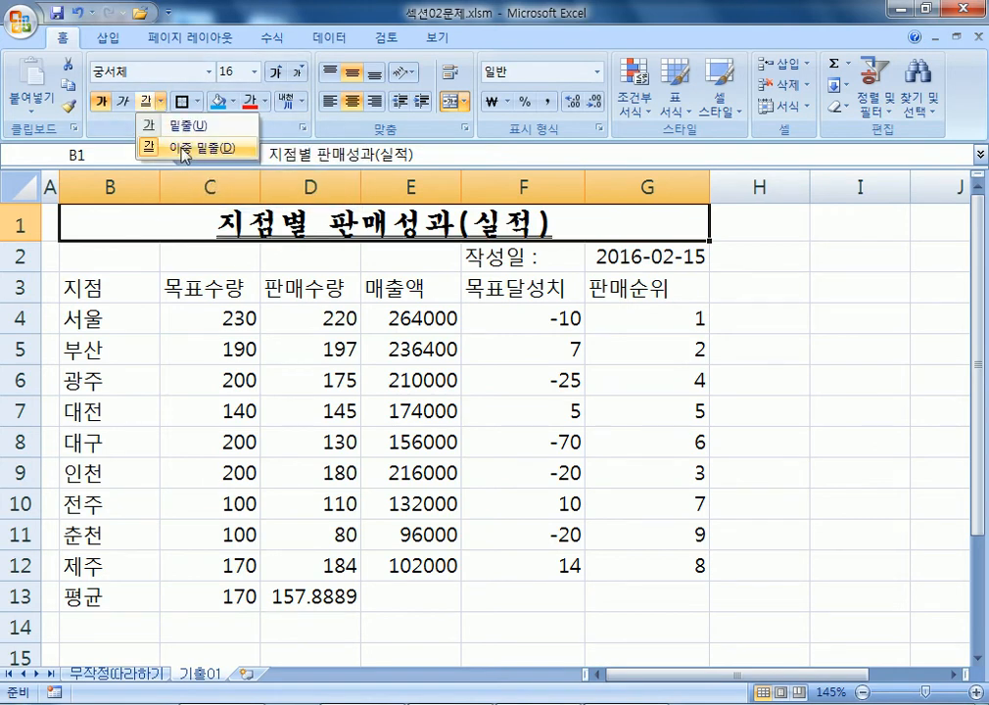
click(209, 72)
click(255, 73)
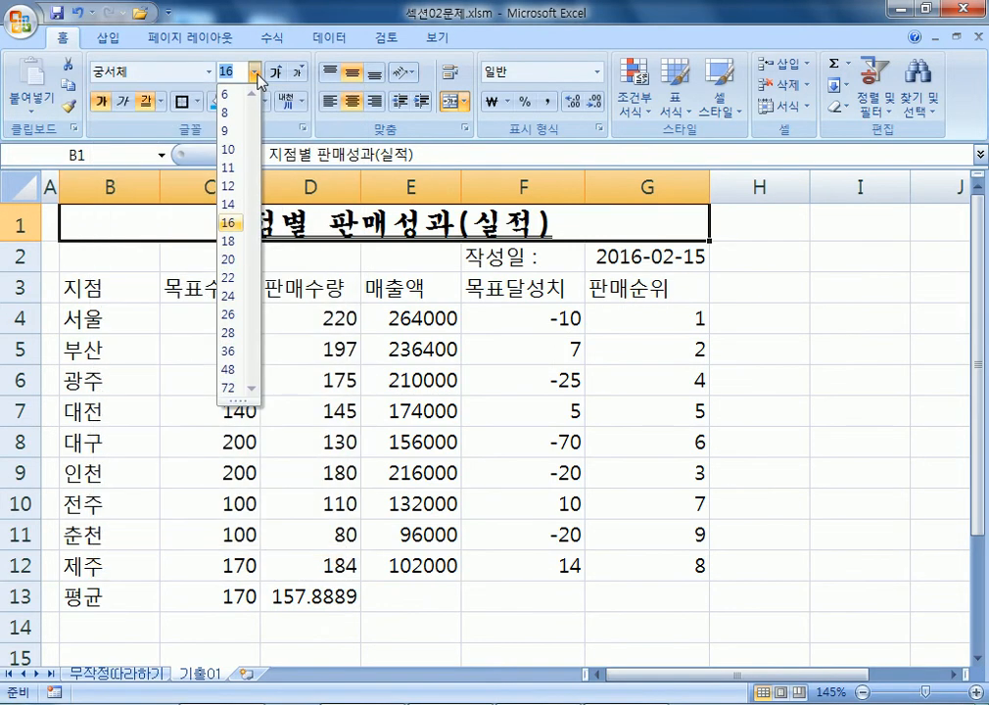
click(258, 76)
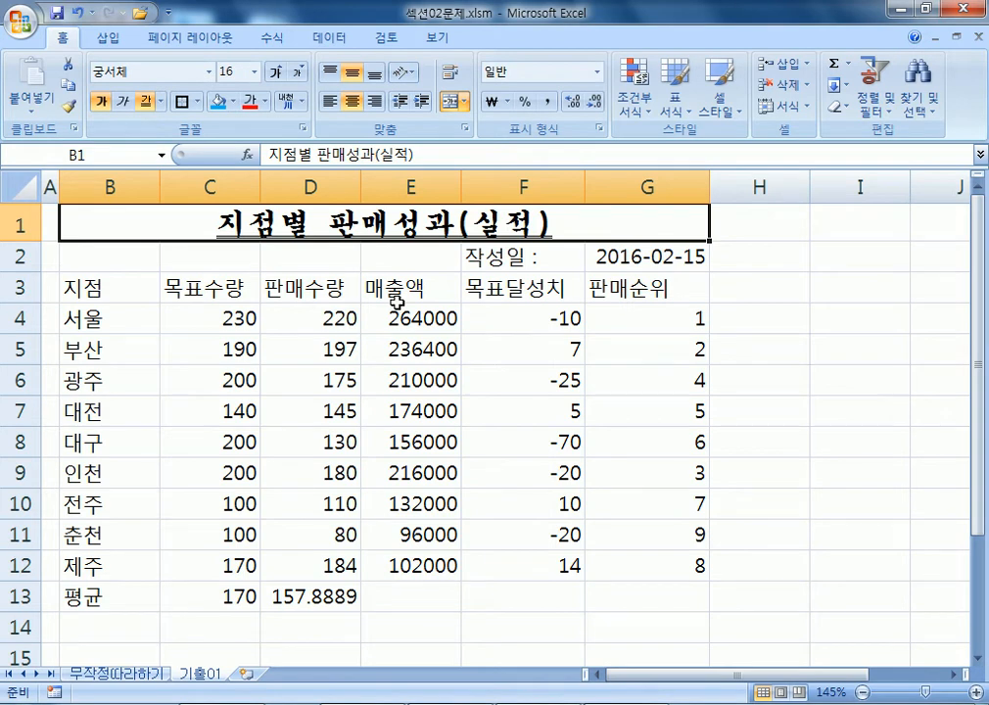
Set column A's width to 1 through the column width setting.
right_click(51, 187)
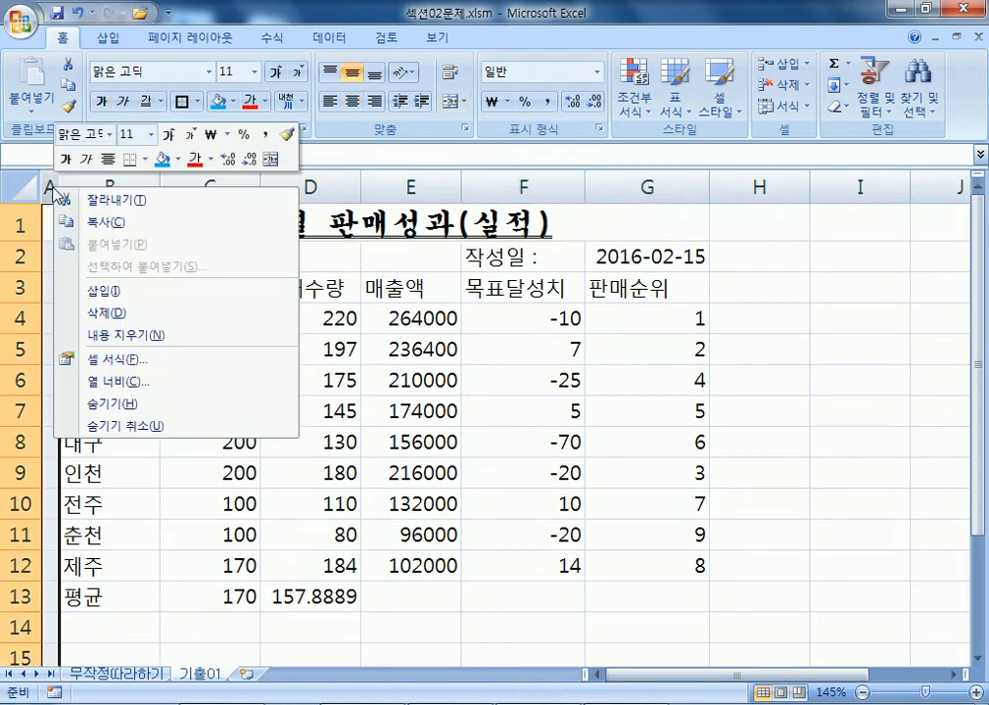
click(94, 382)
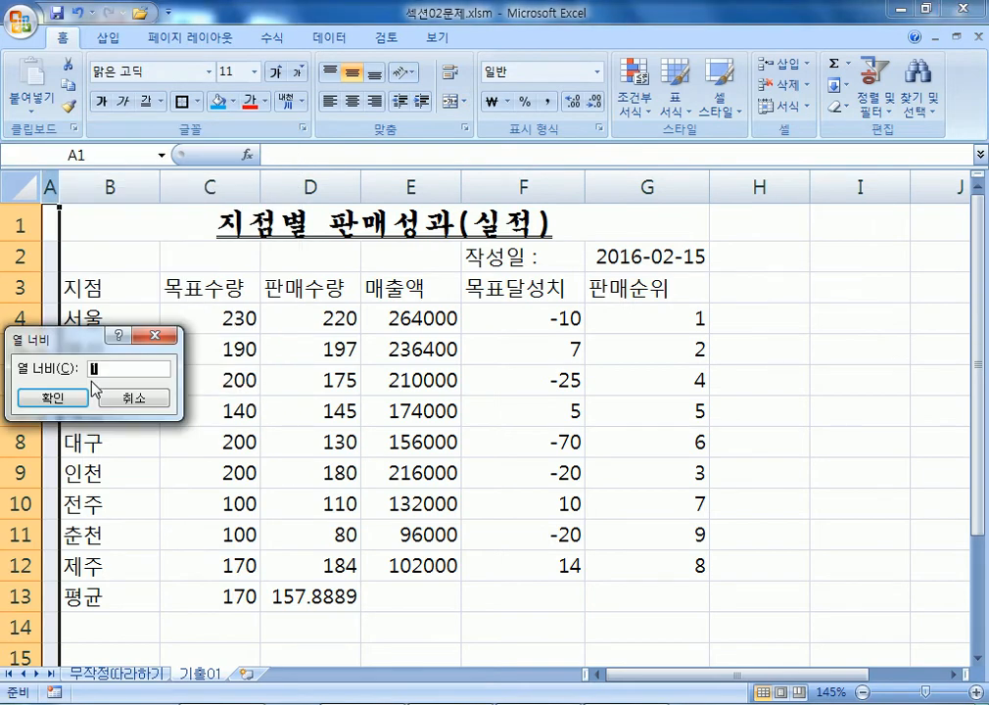
click(50, 399)
click(205, 394)
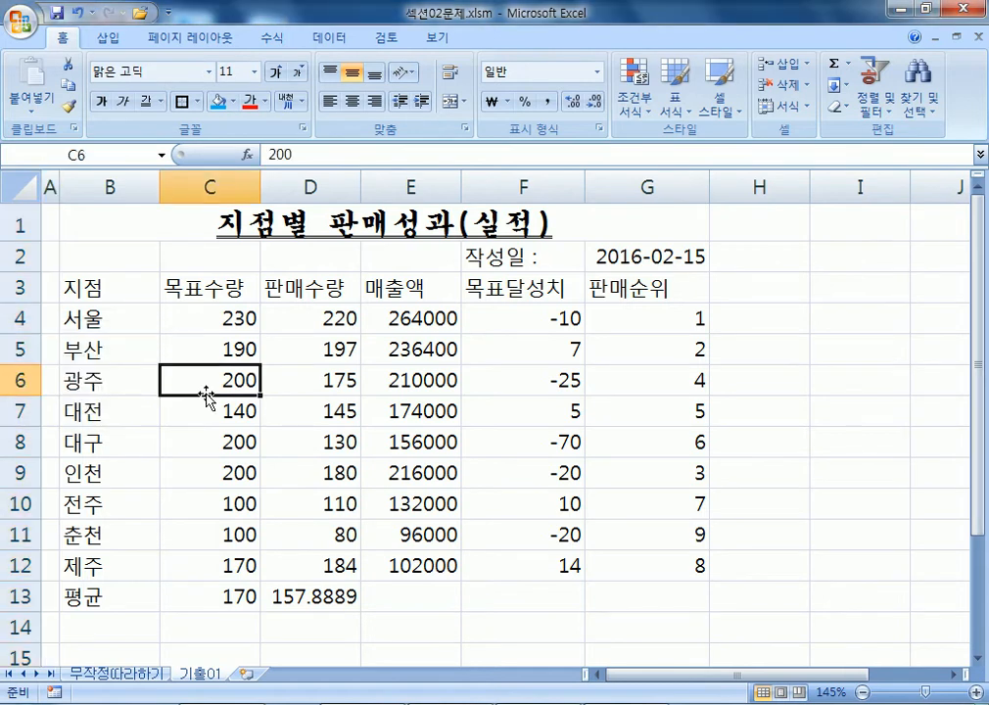
right_click(50, 186)
click(125, 390)
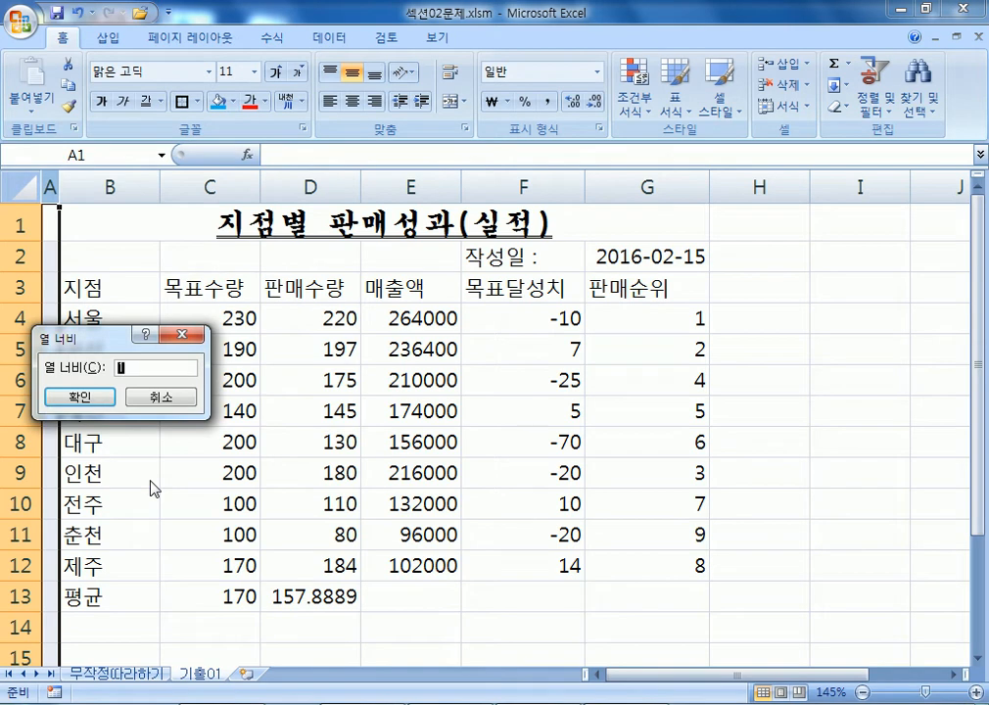
key(Return)
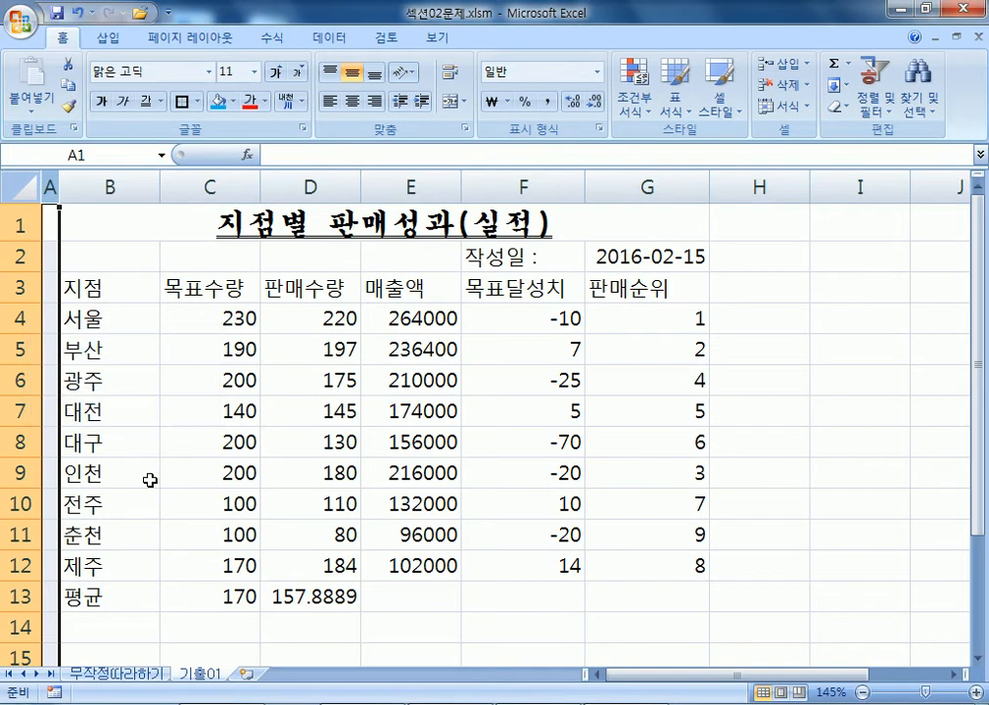
Try selecting 실적 inside the B1 title in-cell, then cancel those edits.
double_click(491, 221)
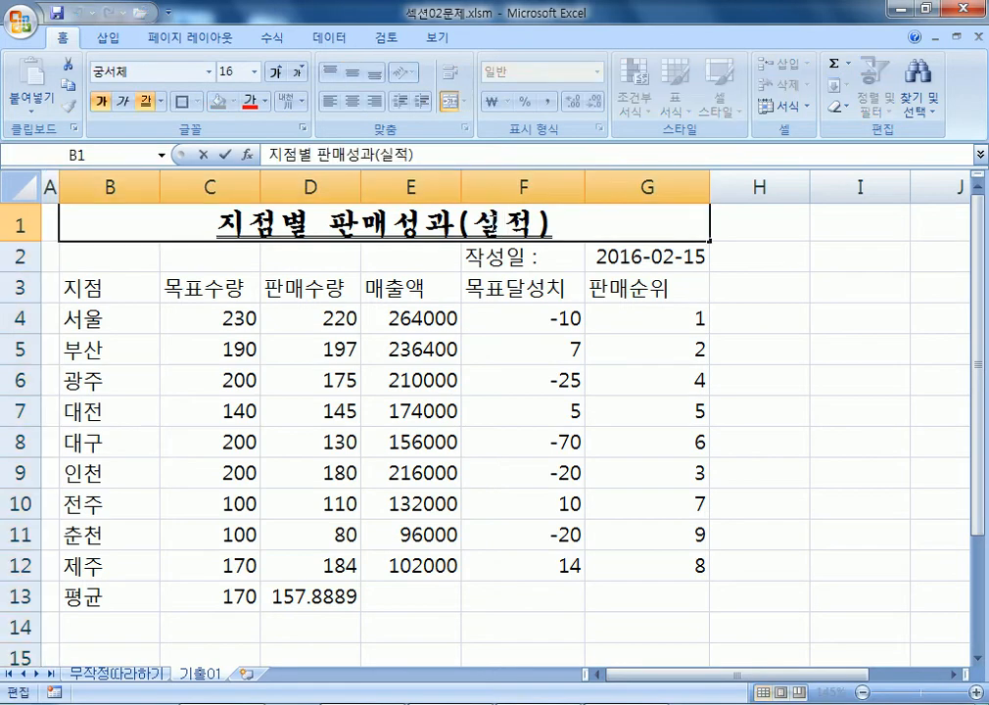
drag(474, 224, 533, 224)
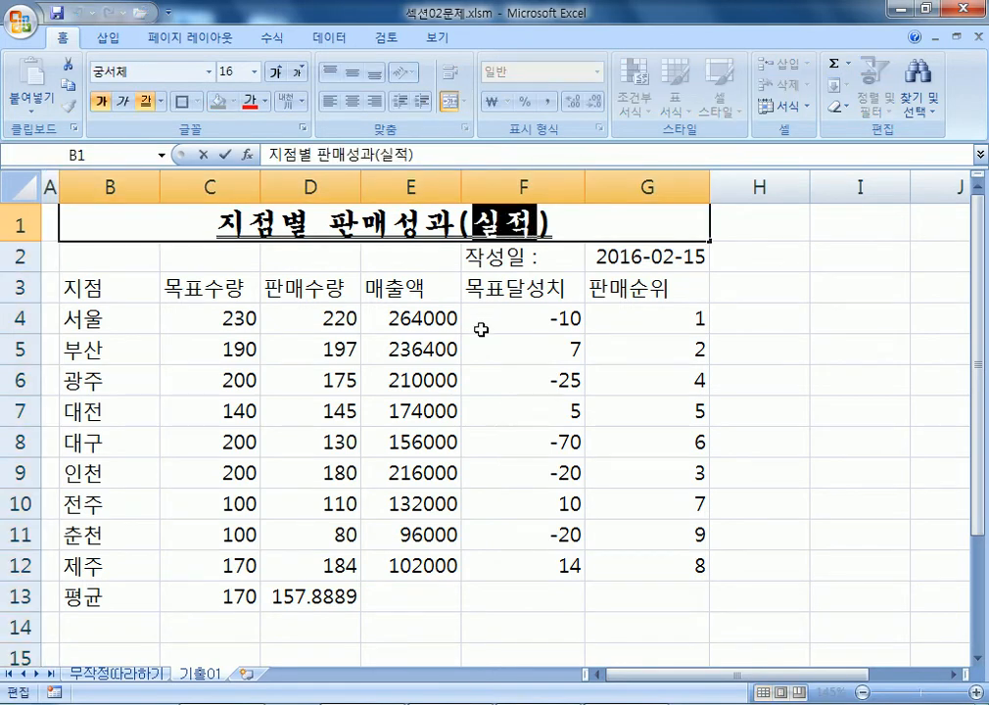
key(Delete)
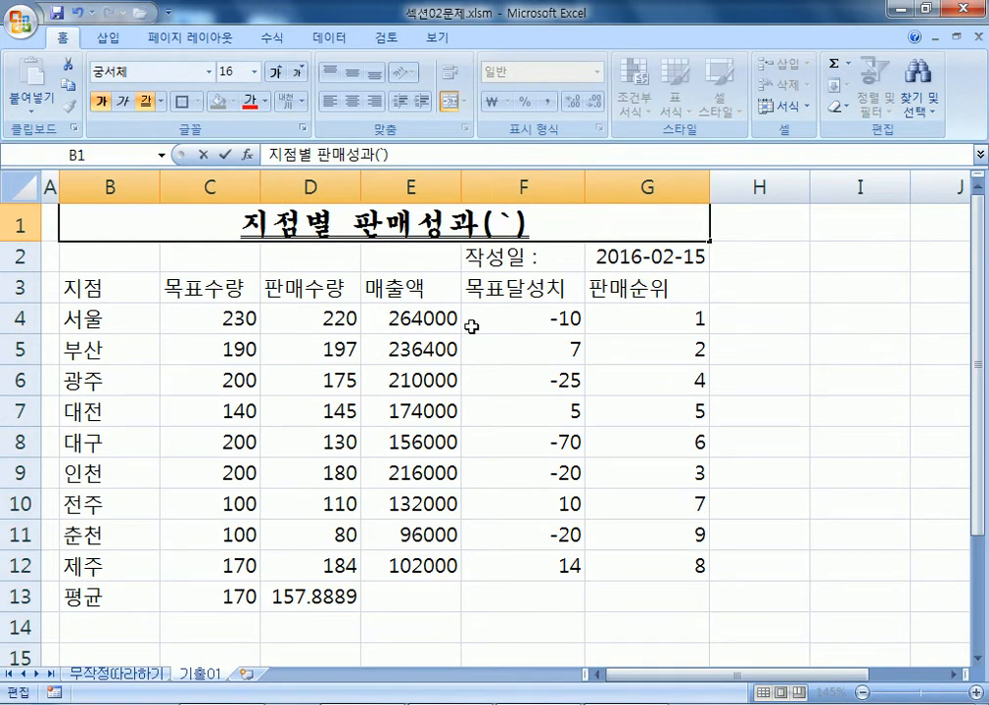
key(Escape)
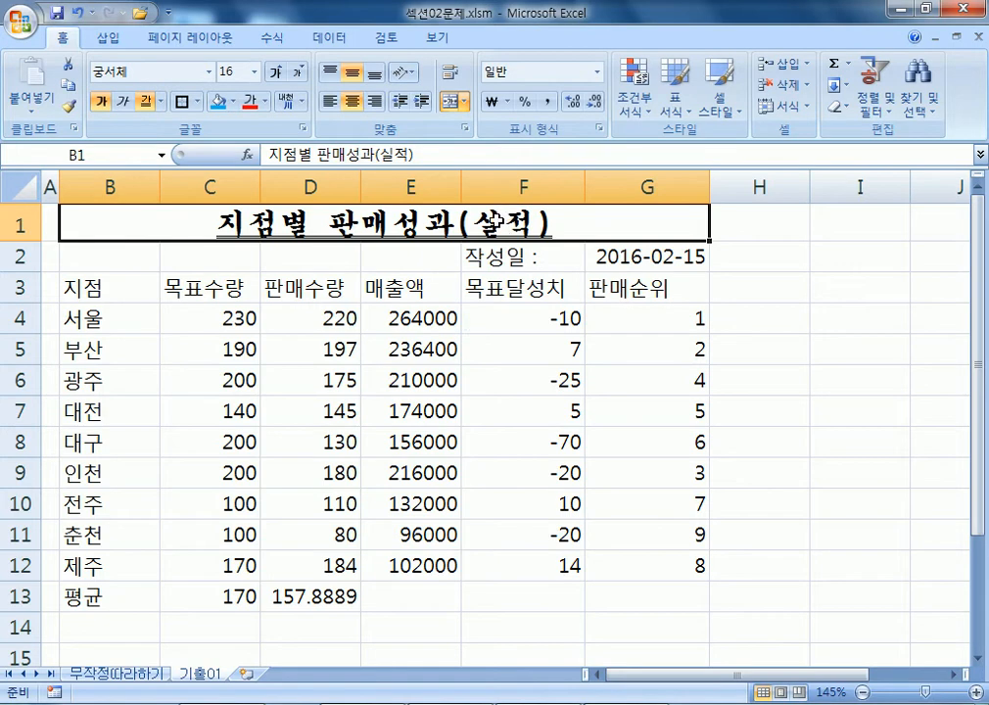
double_click(486, 224)
drag(472, 224, 535, 224)
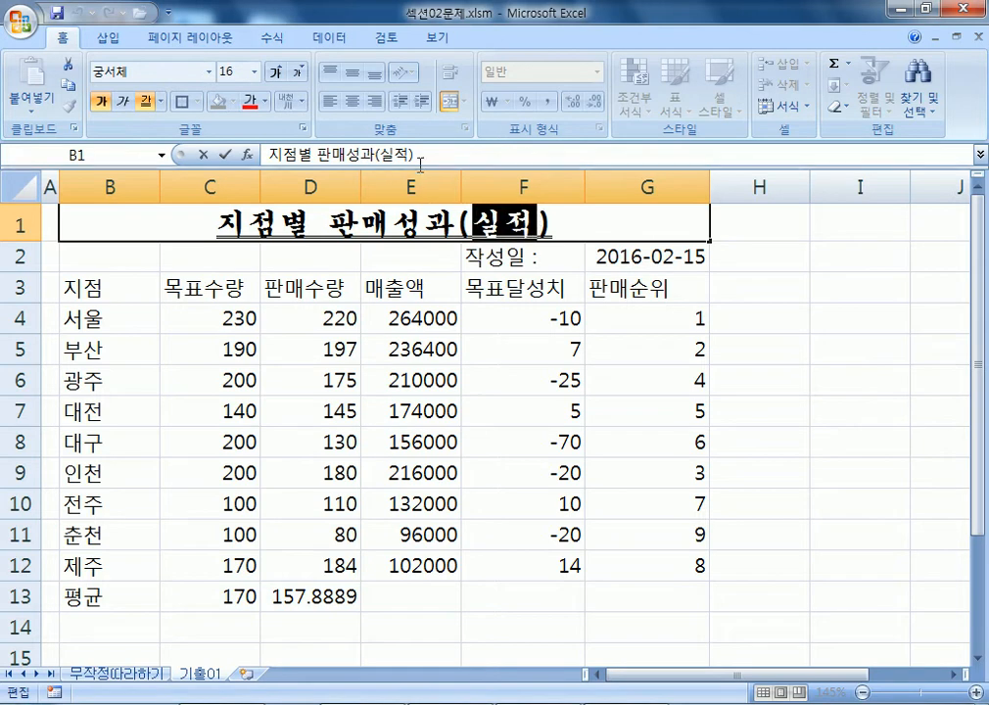
key(Escape)
Convert 실적 in the formula bar to the Hanja 實績, checking its dictionary meaning.
drag(380, 155, 409, 155)
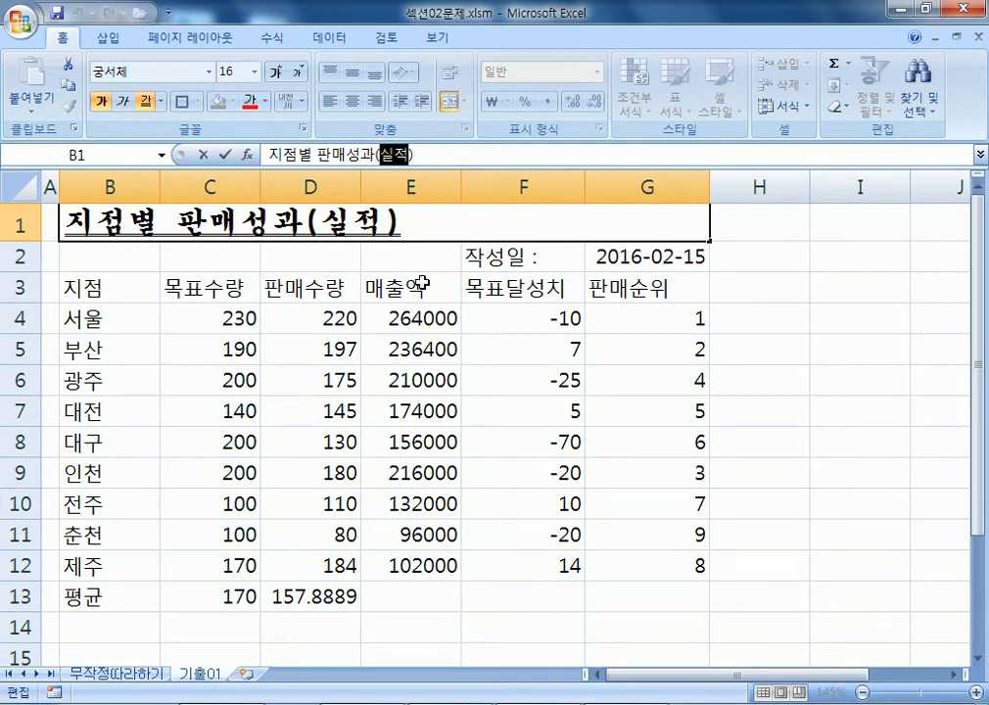
key(Hangul_Hanja)
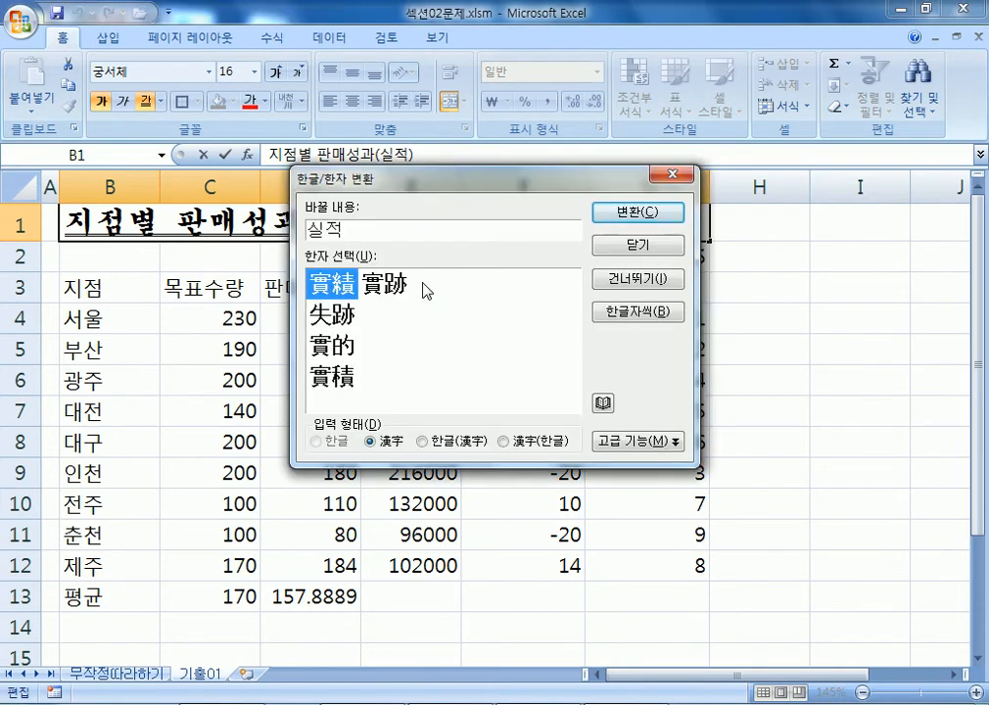
click(388, 277)
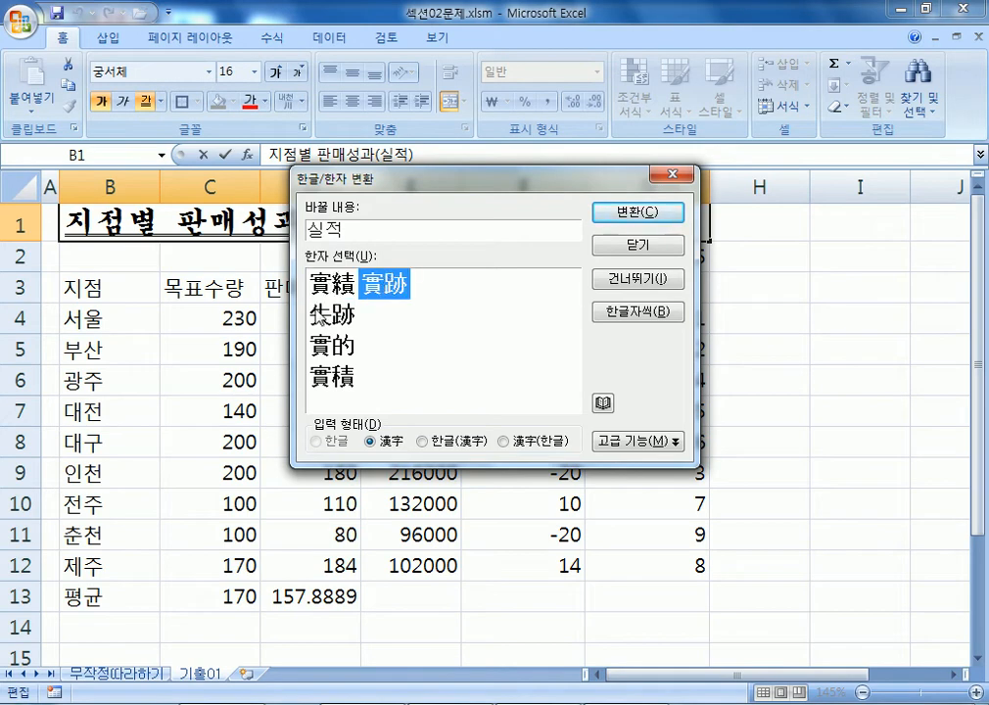
click(329, 375)
click(327, 290)
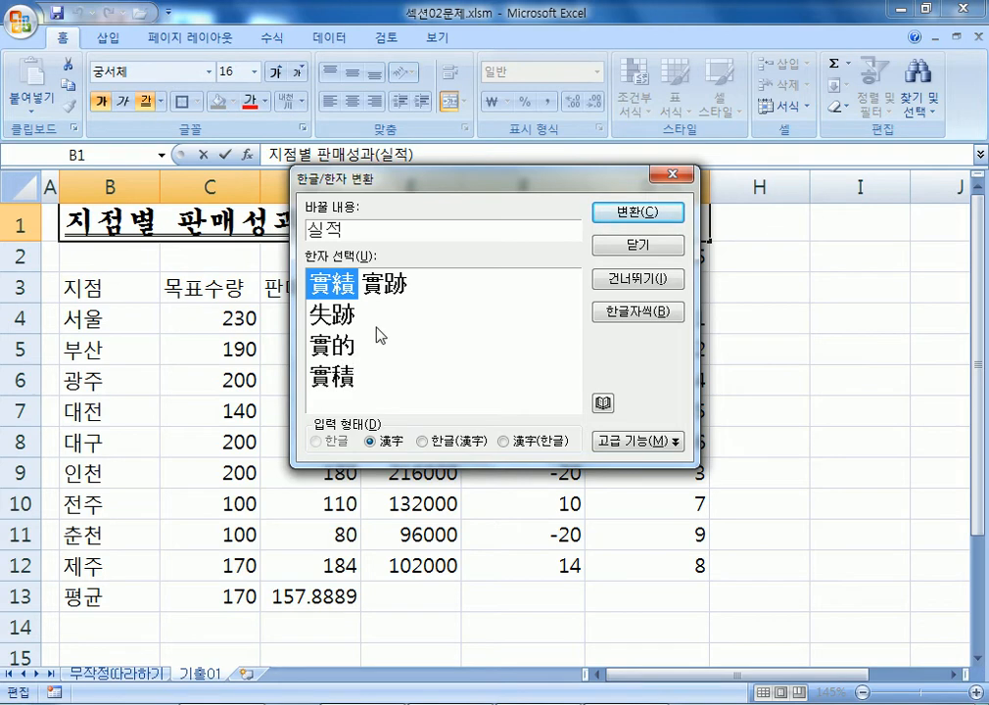
click(603, 402)
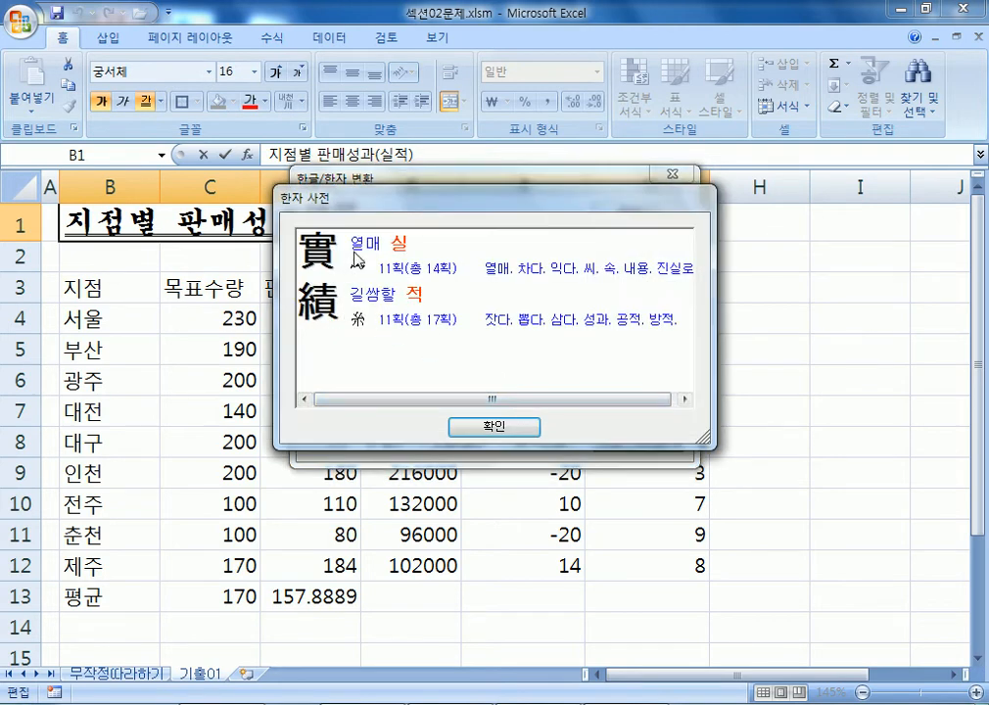
drag(323, 197, 559, 123)
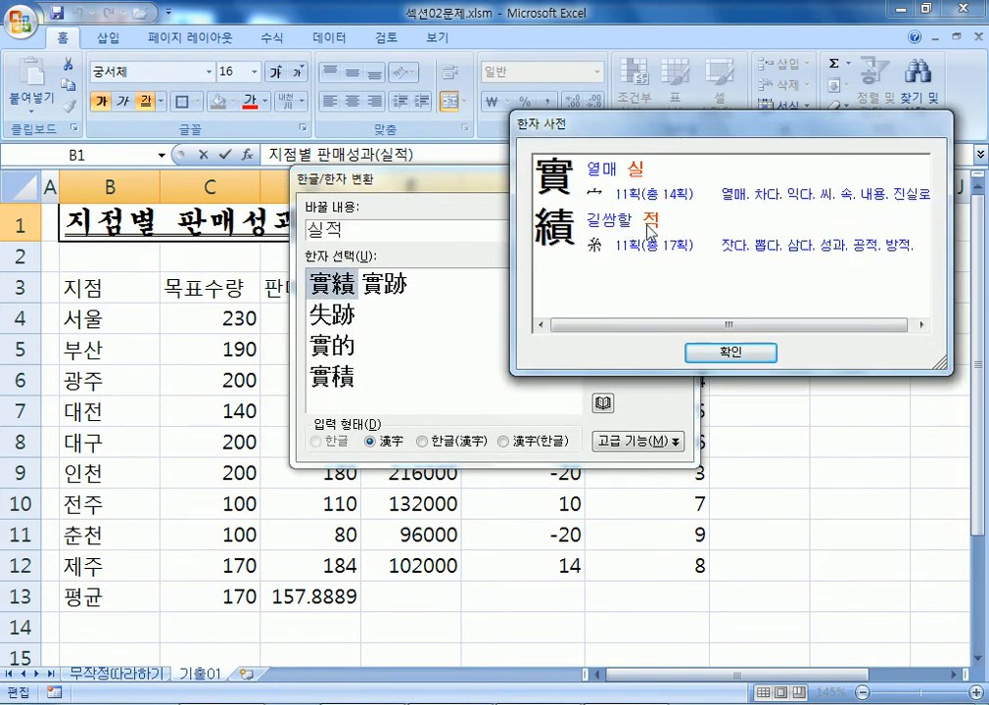
click(701, 348)
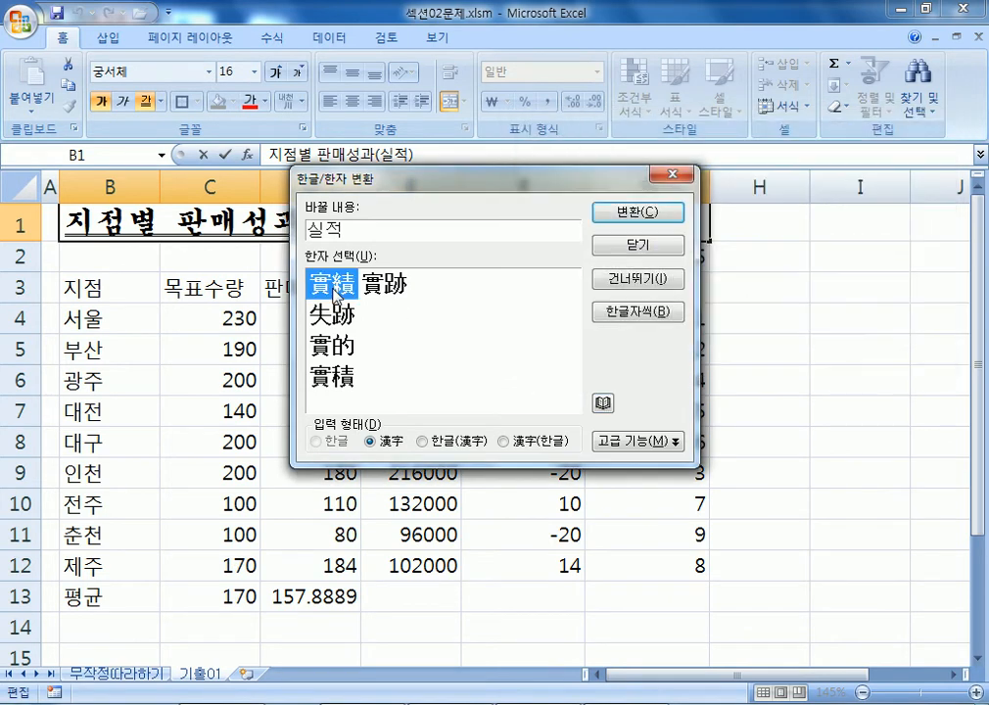
click(654, 215)
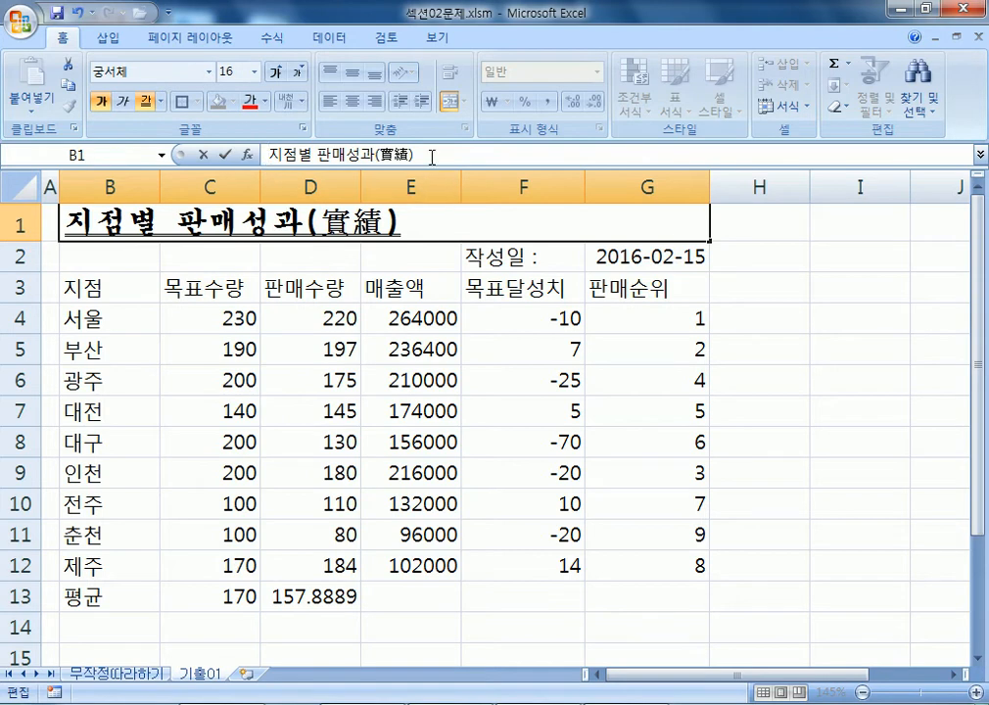
Insert a ▣ symbol before 지점별 using ㅁ plus the Hanja key.
click(265, 155)
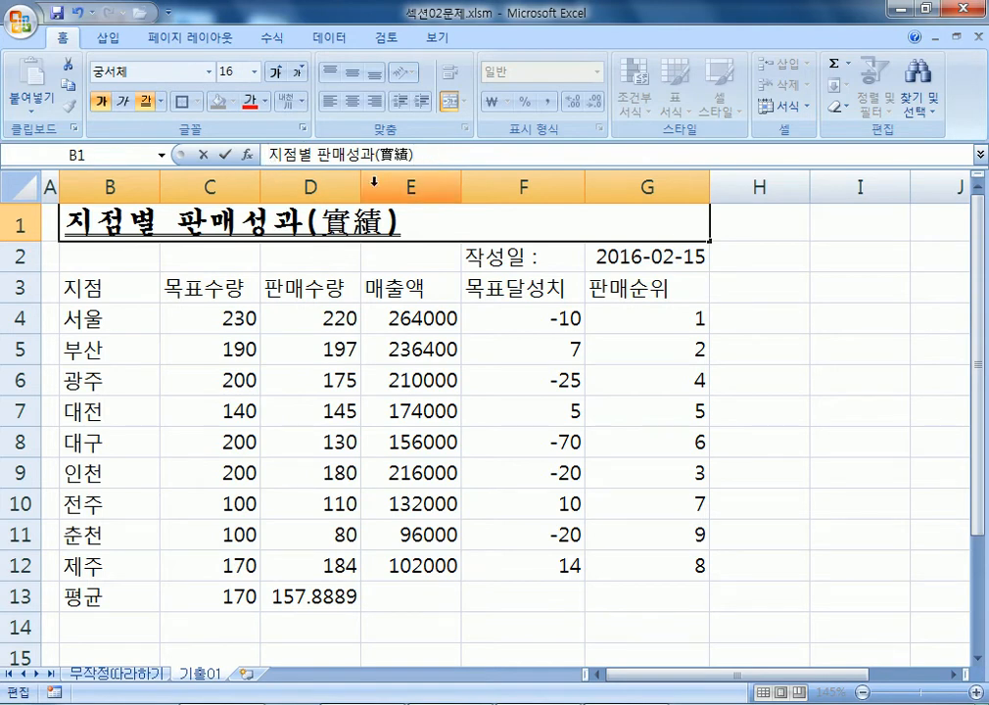
text(ㅁ)
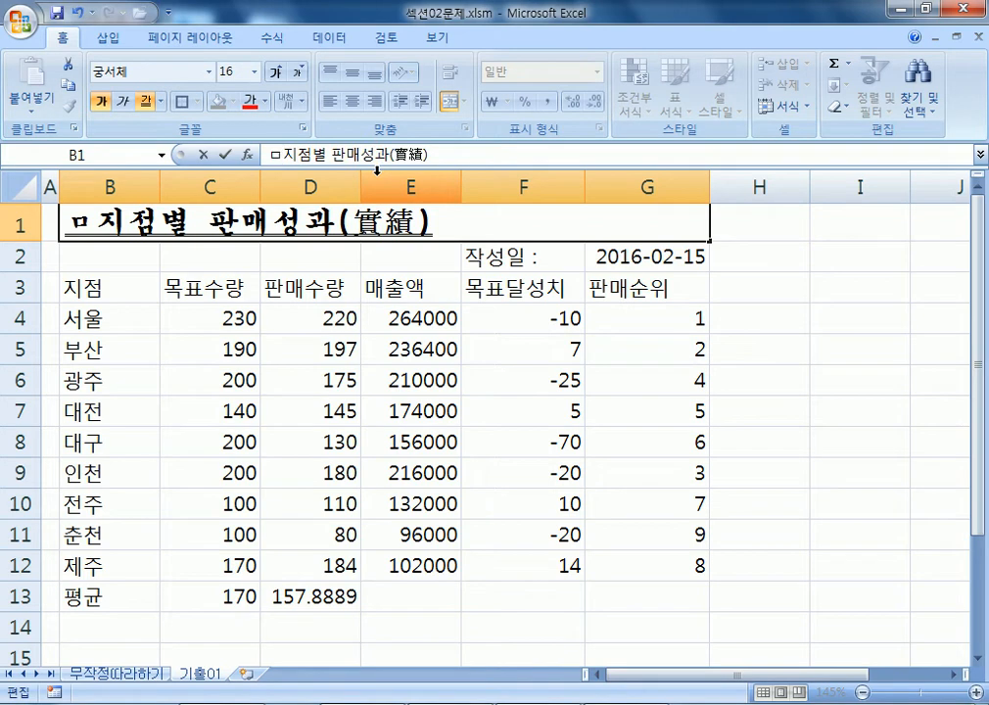
key(Hangul_Hanja)
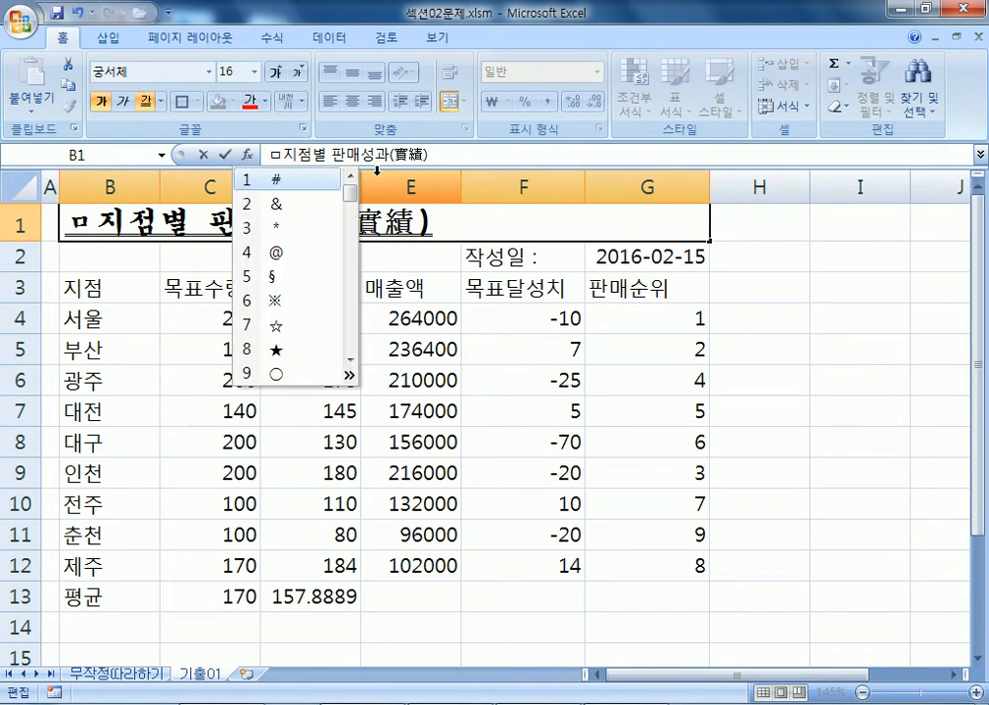
click(348, 377)
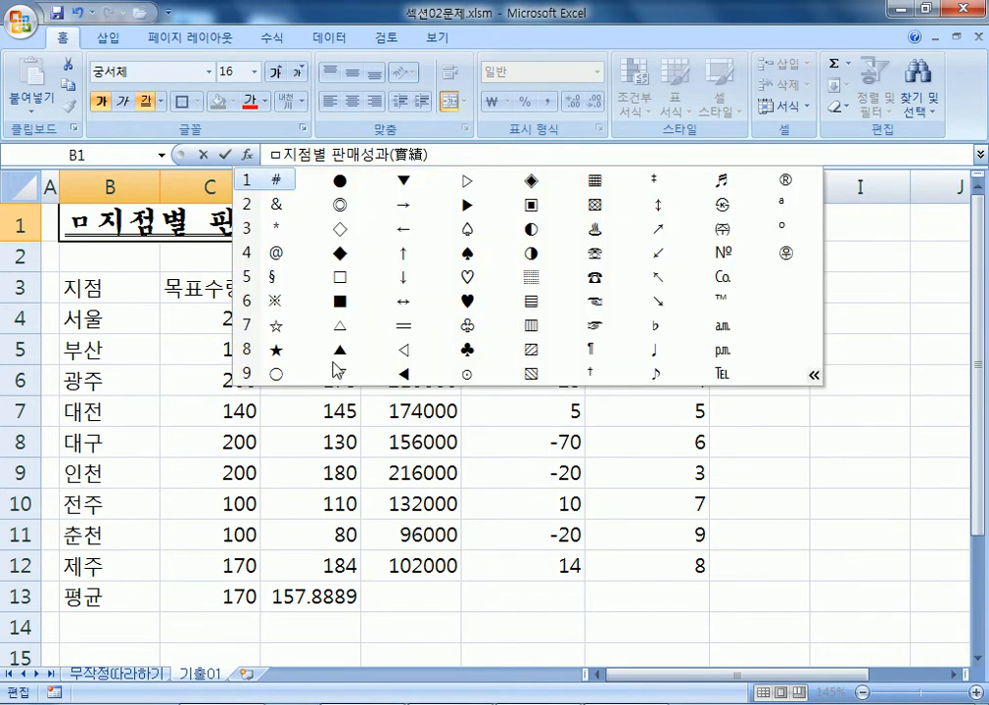
click(529, 204)
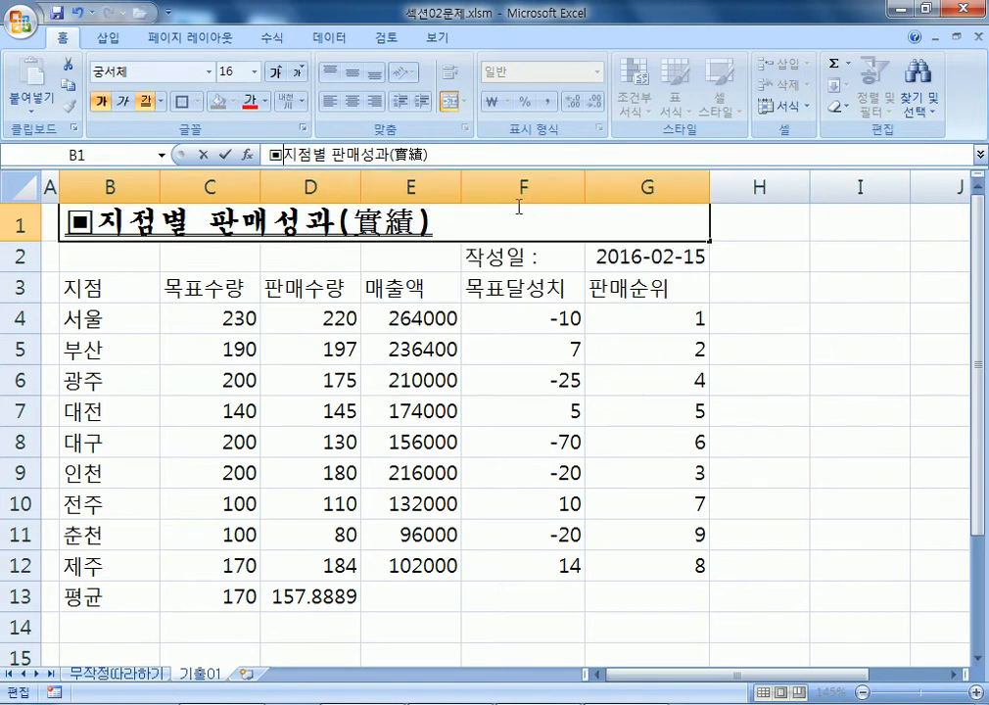
Add another ▣ at the end of the title, then bring up the Notepad notes.
click(439, 216)
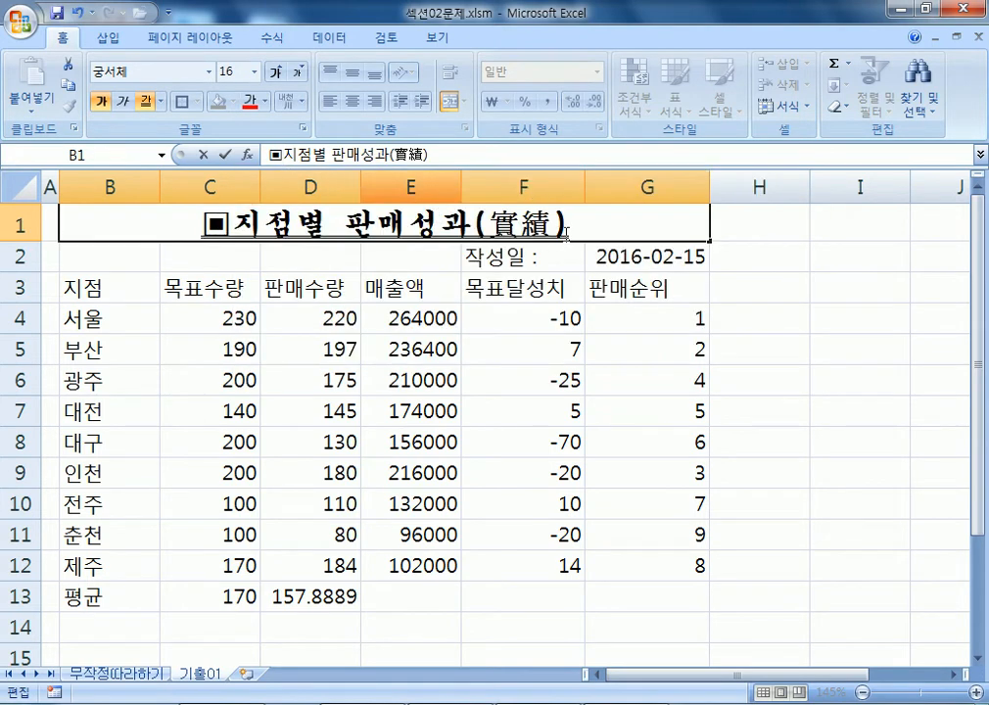
text(ㅁ)
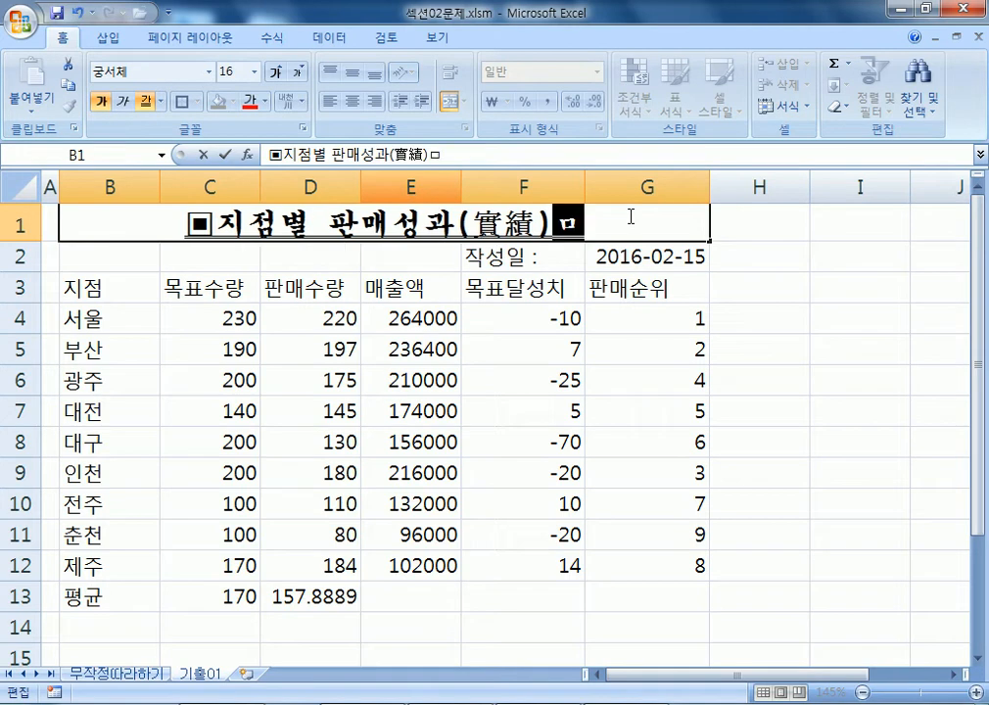
key(Hangul_Hanja)
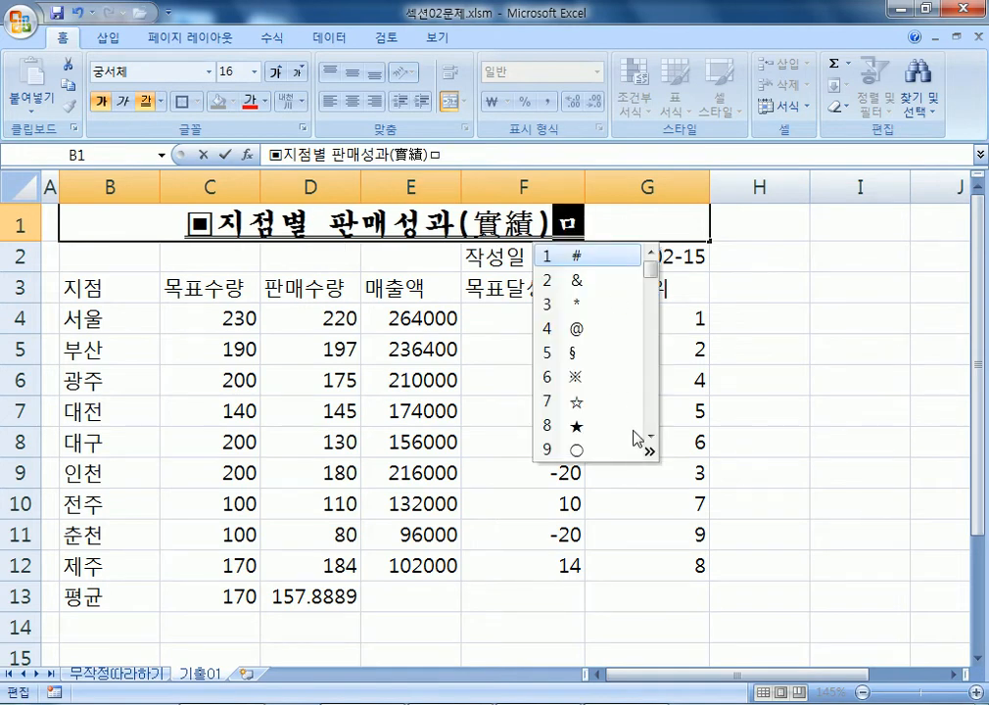
click(648, 450)
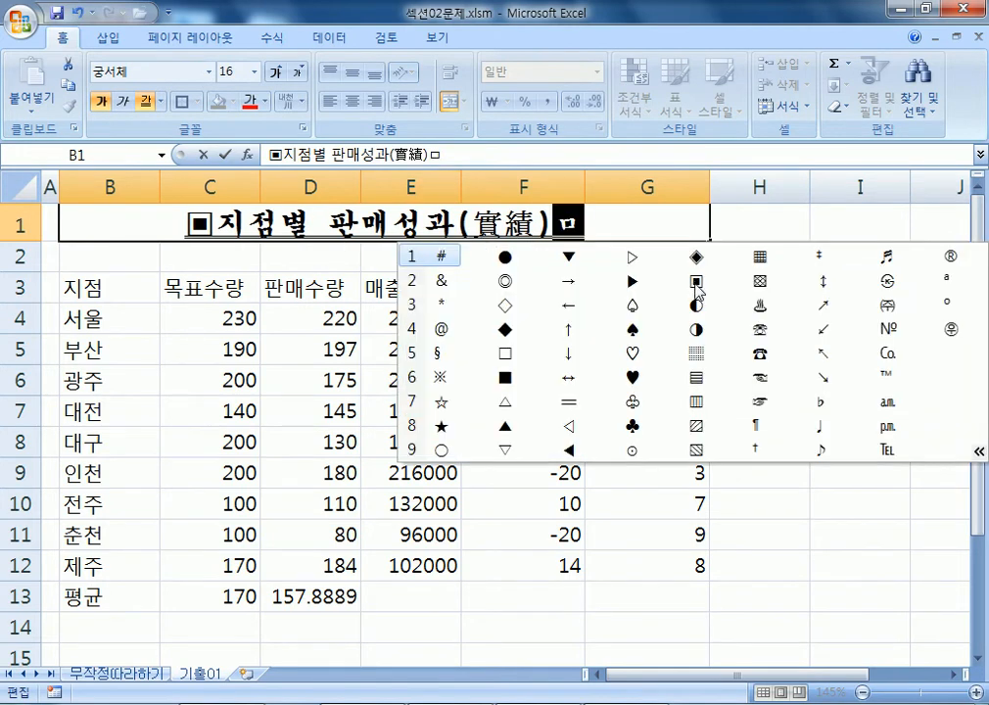
click(696, 282)
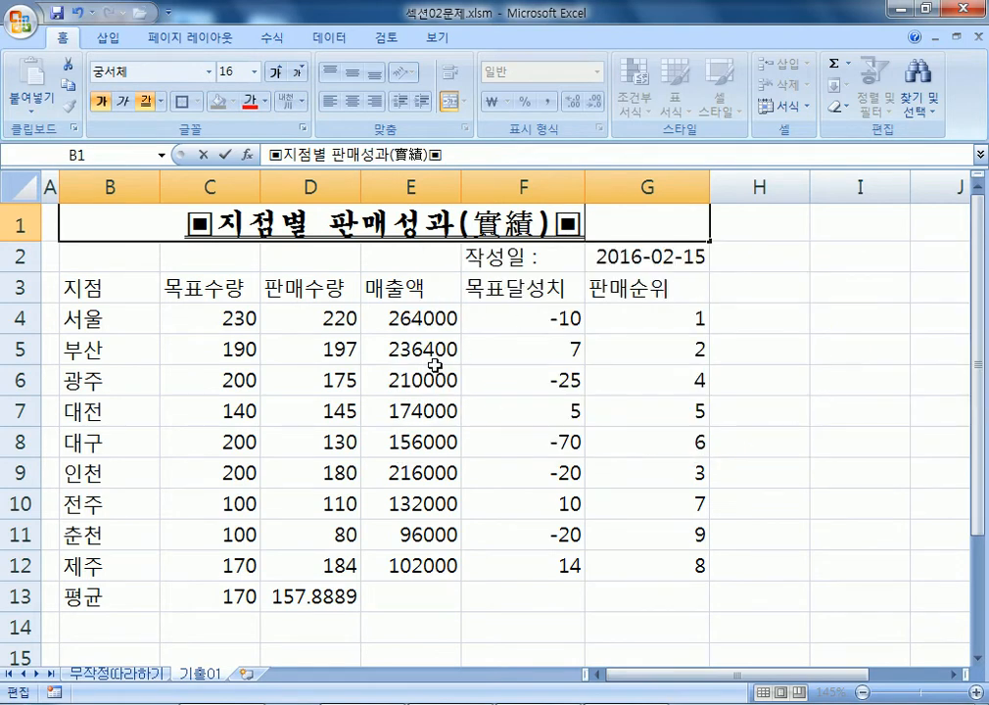
click(127, 702)
scroll(281, 422, down, 2)
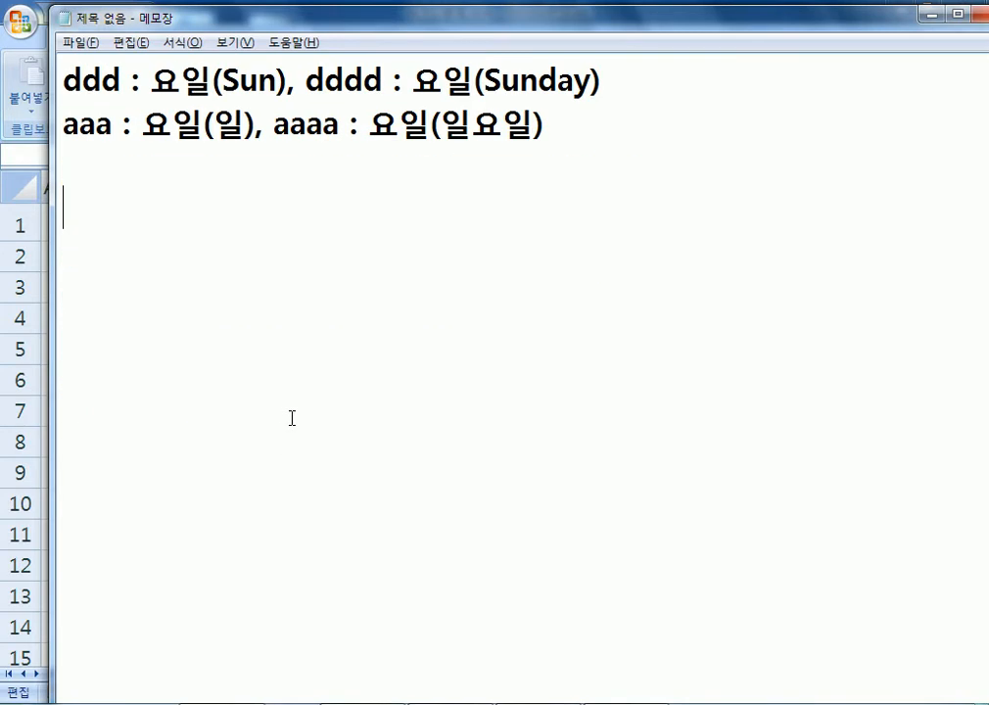
Note in Notepad: type a consonant (except ㅎ, ㄲ, ㄸ, ㅃ, ㅆ, ㅉ) then the Hanja key.
text(특수문자를 입)
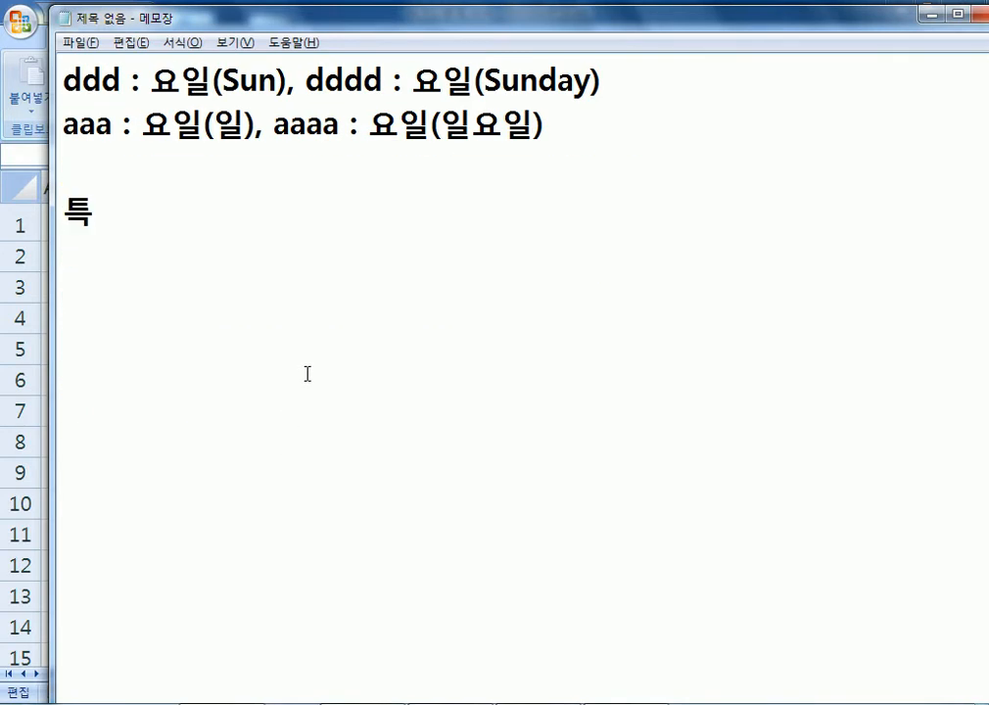
text(력)
key(Return)
text(ㄱ~ㅗㅎ)
key(BackSpace)
key(BackSpace)
text(ㅎ, ㄲ, ㄸ)
text(, ㅃ, ㅆ)
text(, ㅉ으)
text(ㄴ 제외)
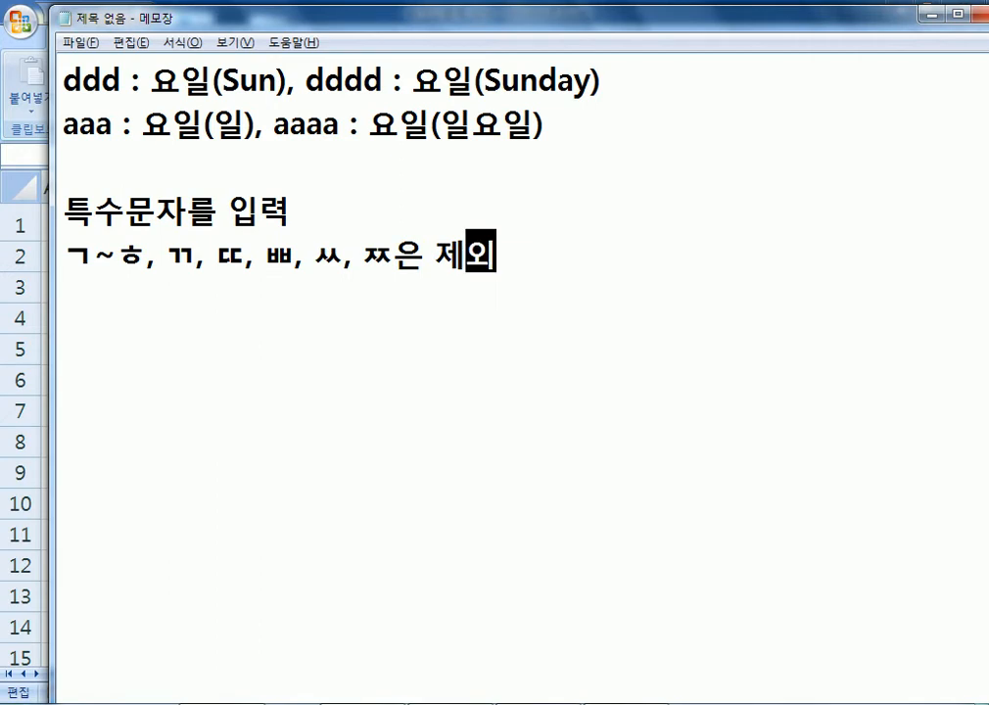
key(Return)
text(중에 하나를 입력하고, ㅎ한자키를 누)
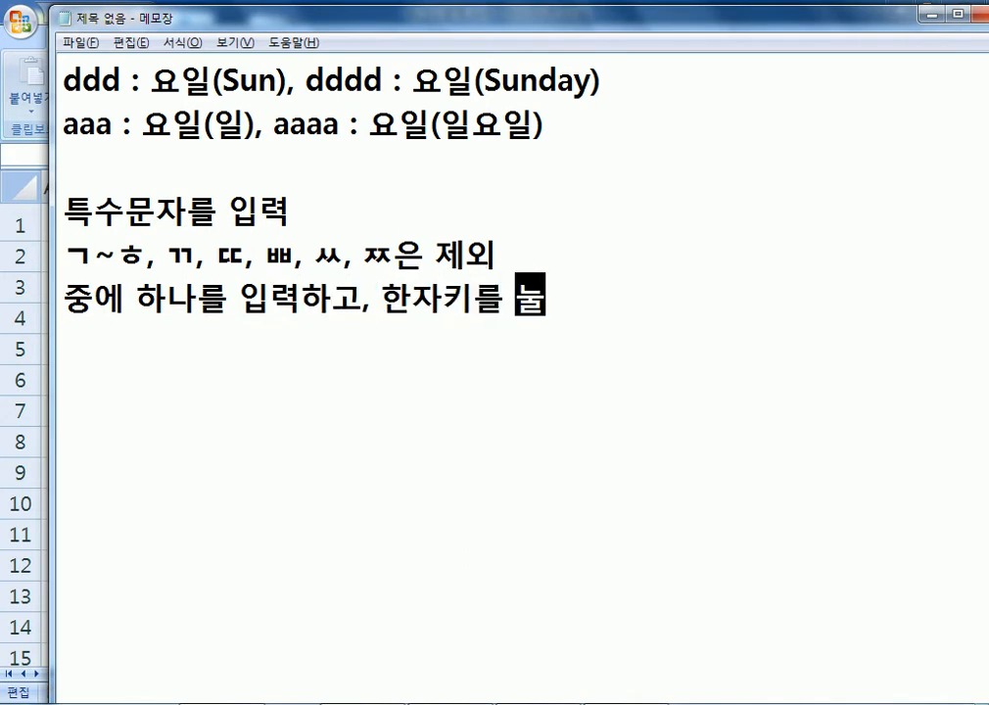
text(른다.)
key(Return)
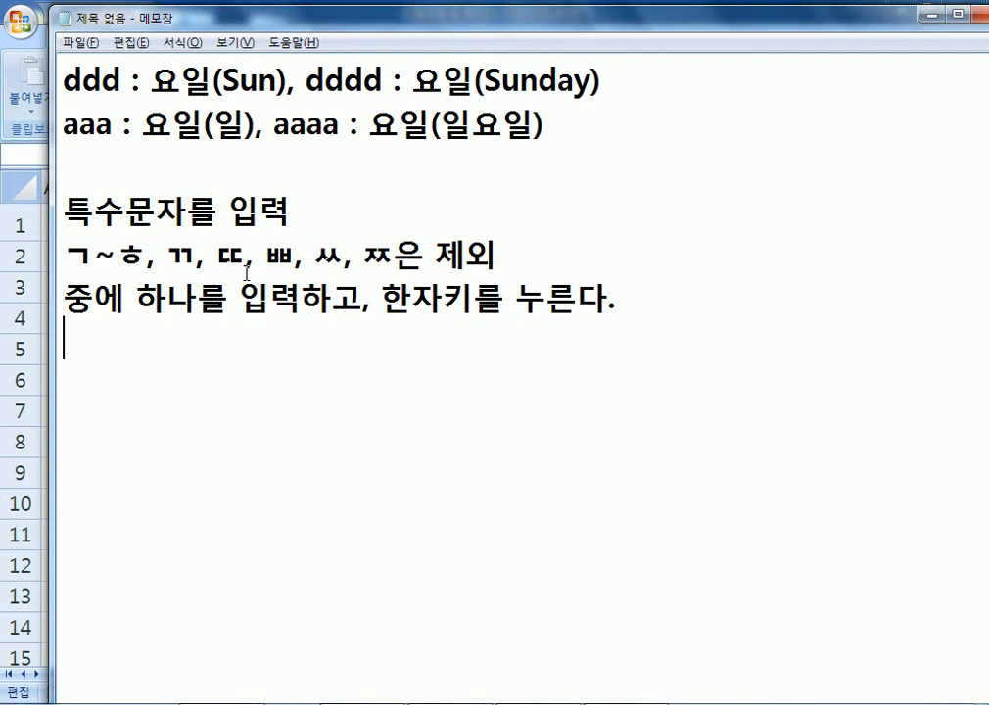
key(alt+Tab)
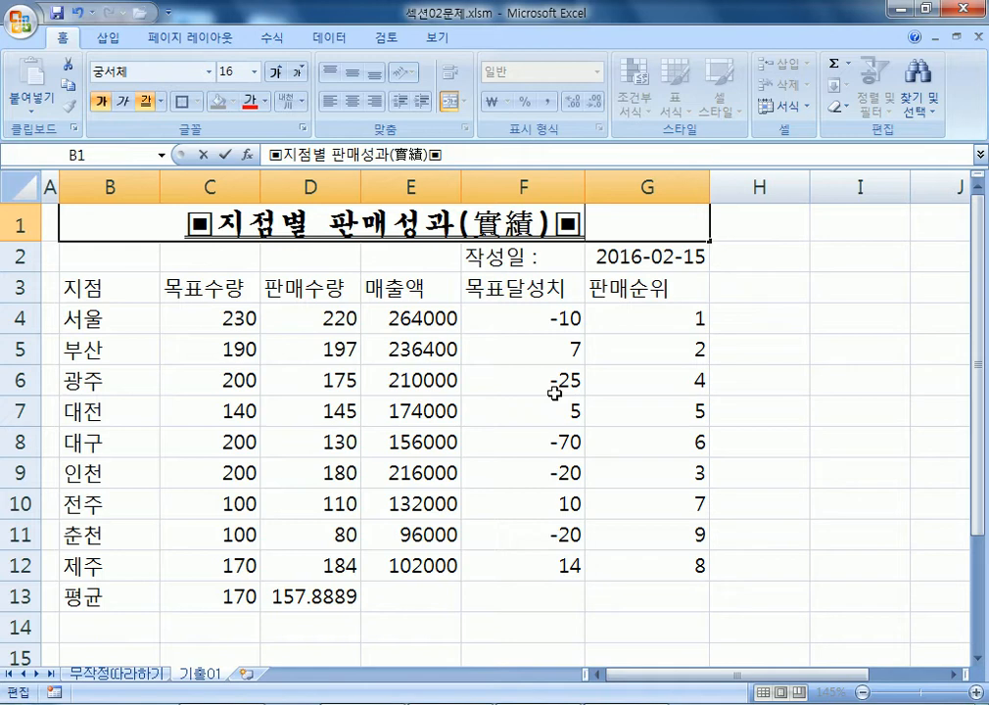
Commit the B1 title, return to row 1, select F3 (목표달성치), and show the Review ribbon.
key(Return)
scroll(578, 396, down, 1)
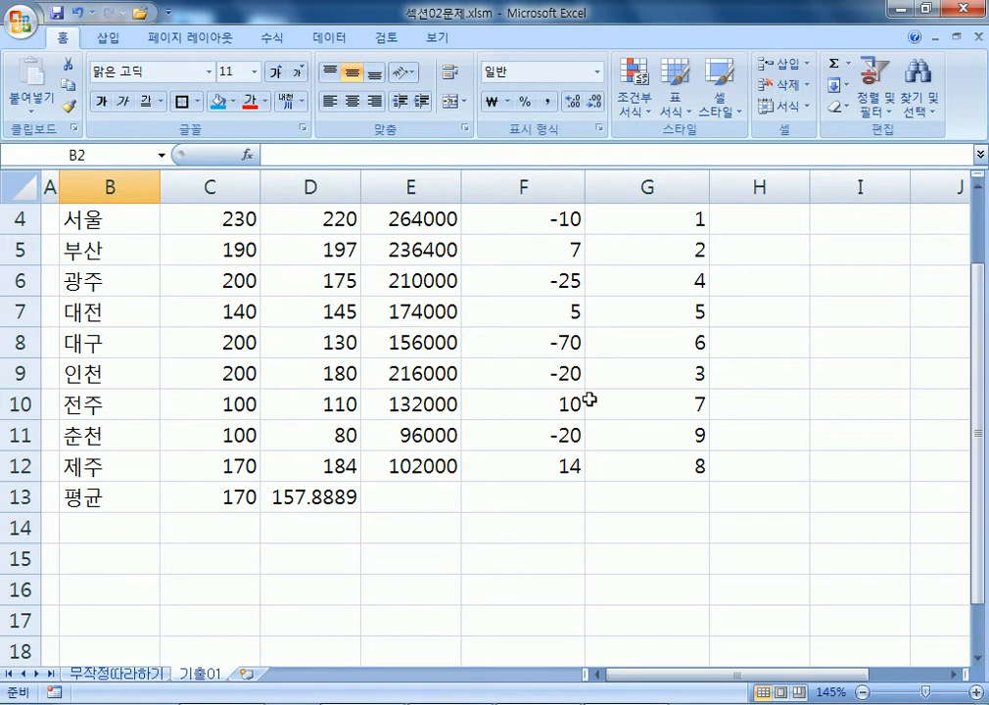
scroll(614, 397, up, 1)
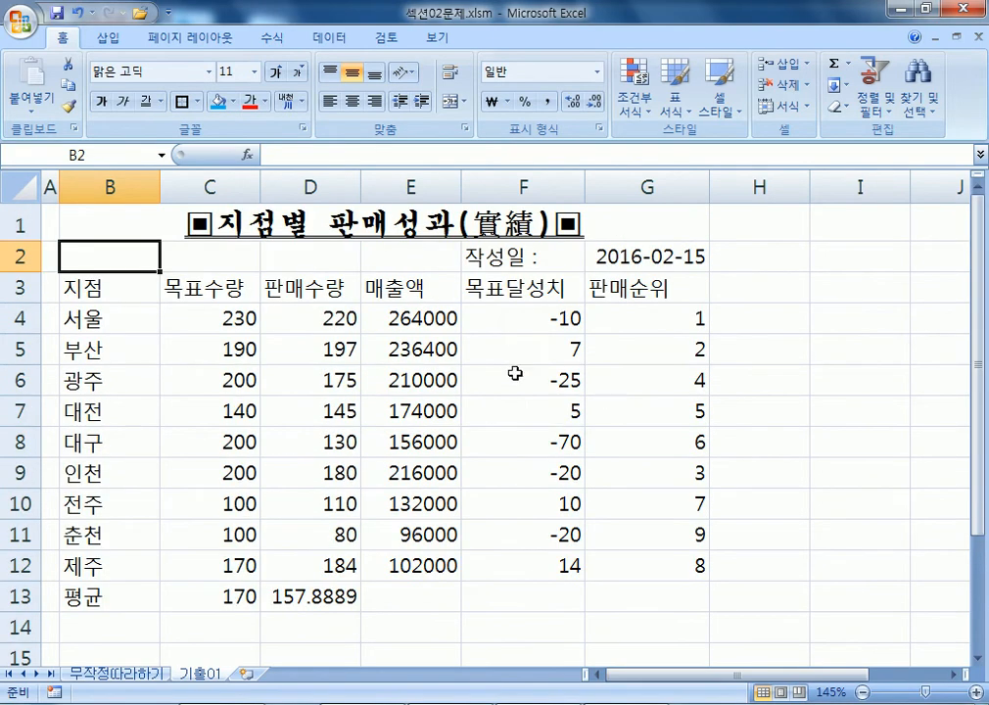
click(524, 288)
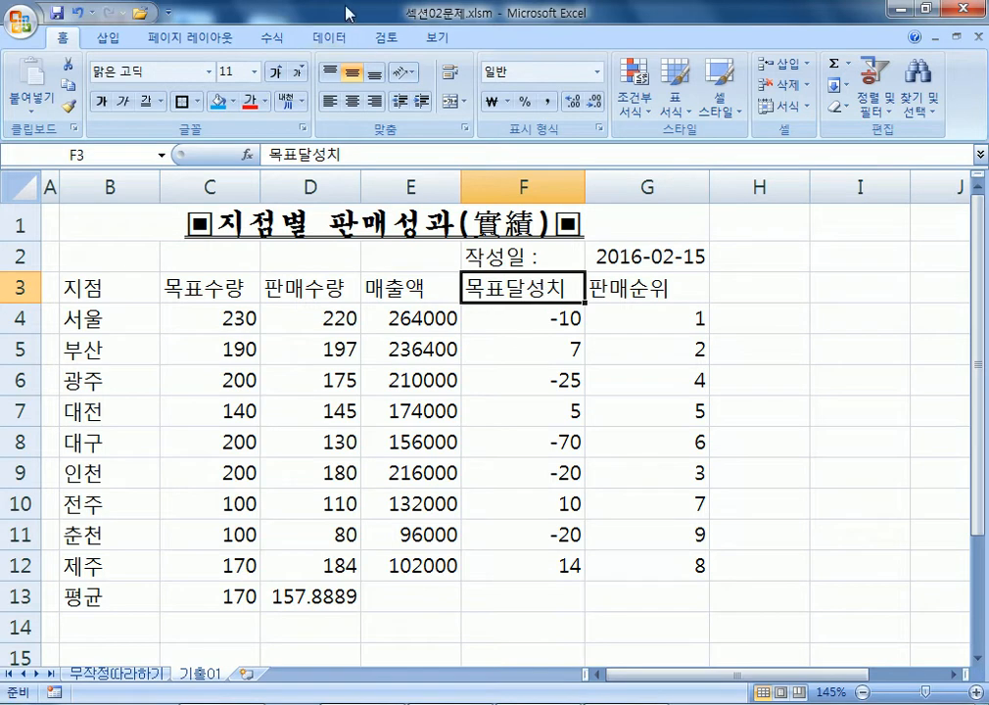
click(388, 37)
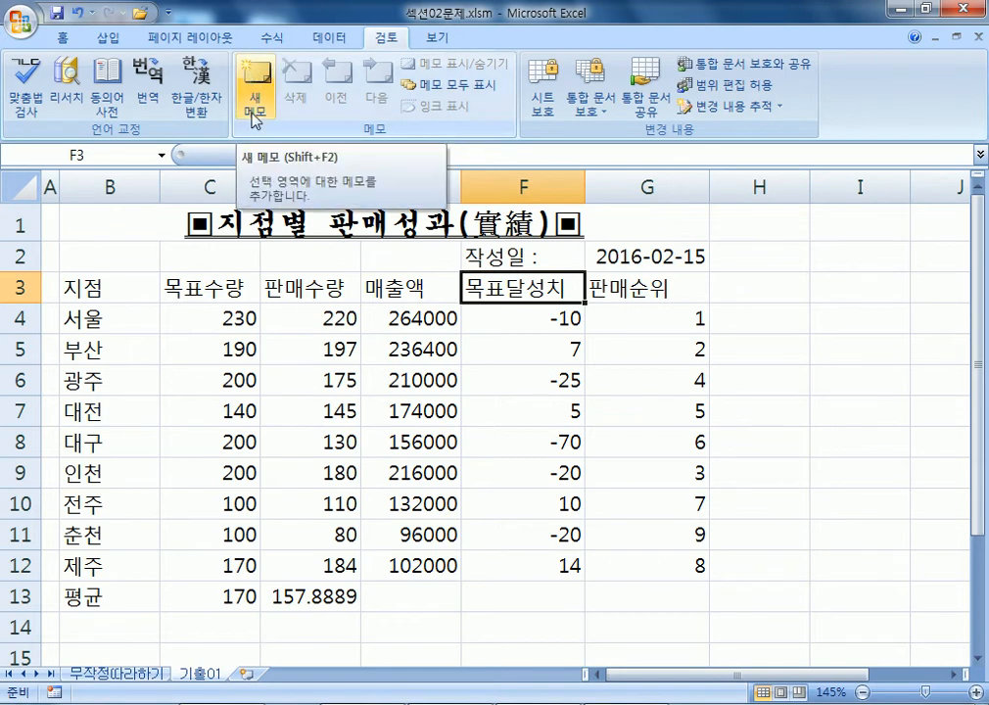
Insert a comment on F3, delete that first attempt, then insert a new comment.
right_click(534, 296)
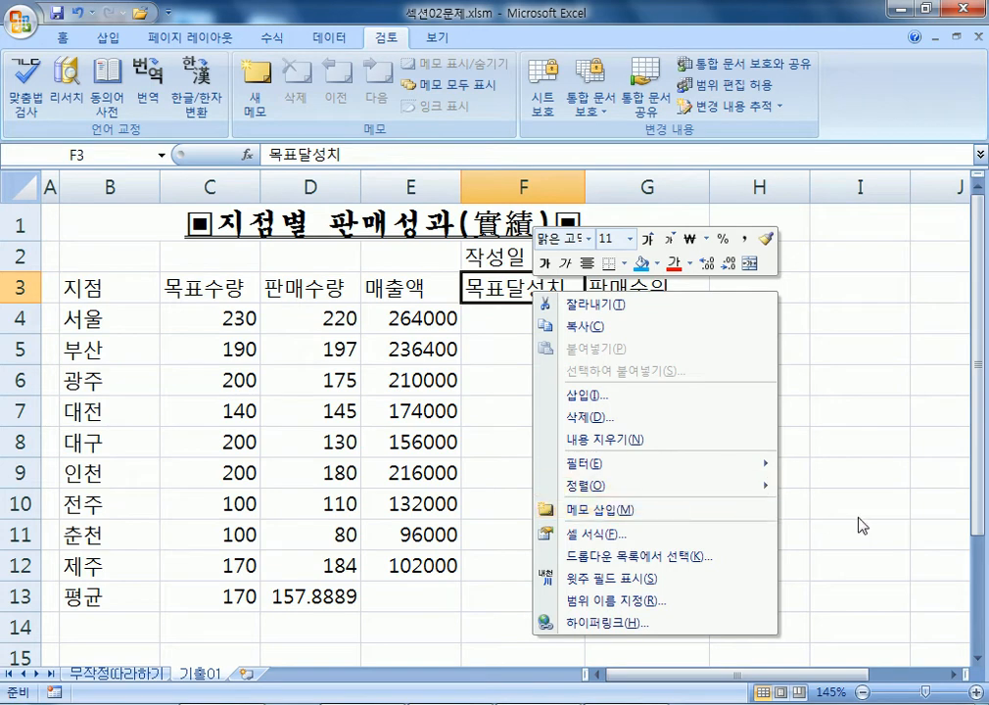
click(616, 507)
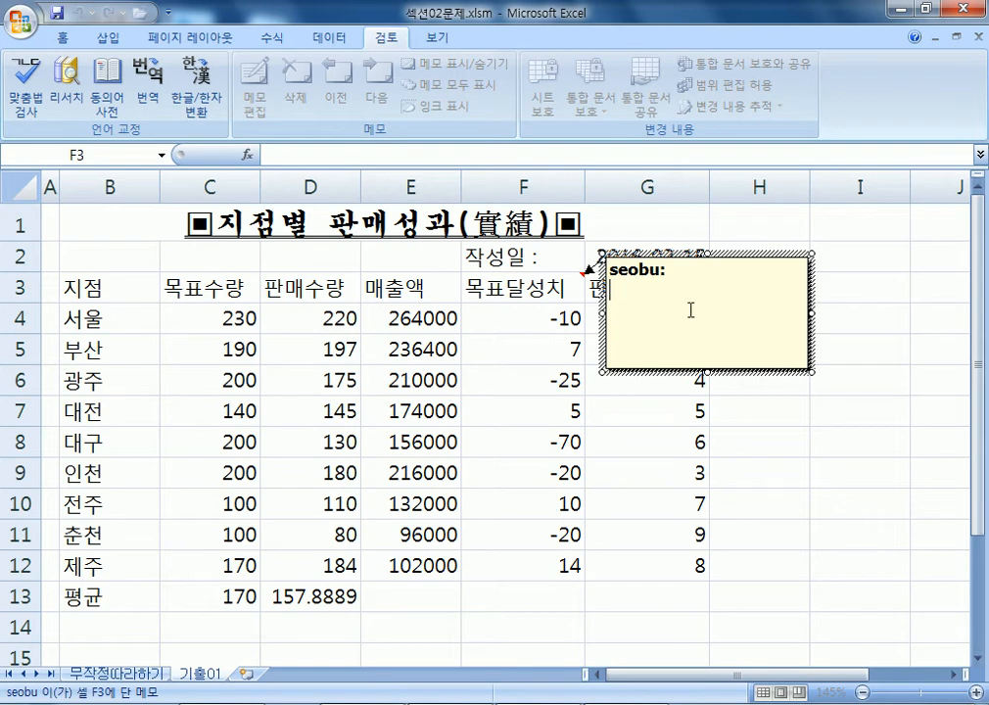
click(611, 276)
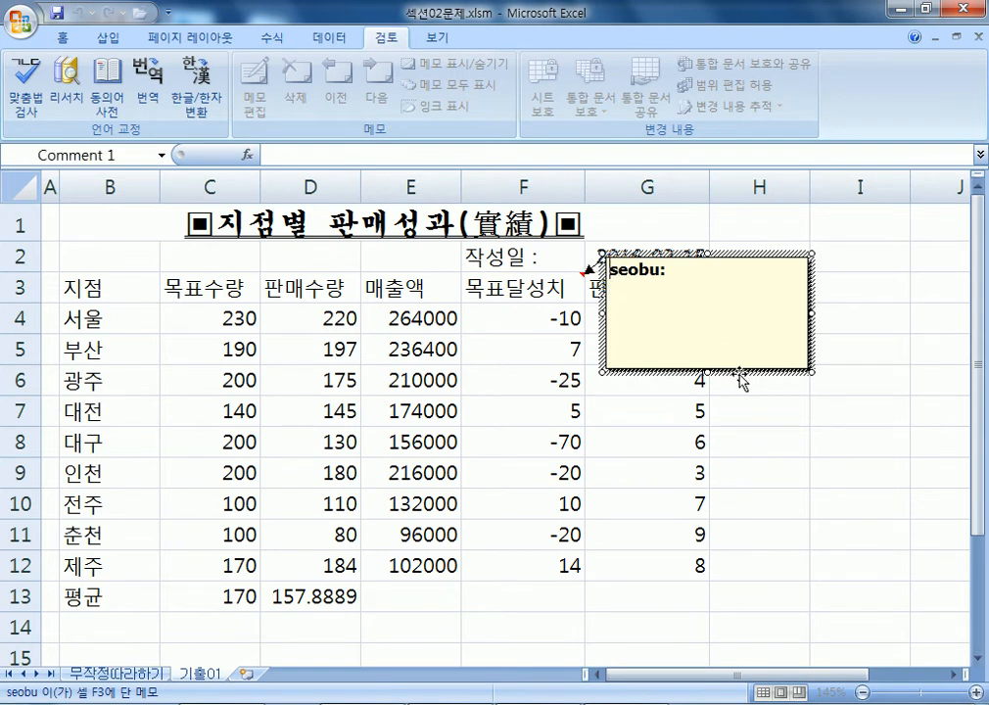
key(Delete)
key(Delete)
key(Delete)
key(Delete)
key(Delete)
key(Delete)
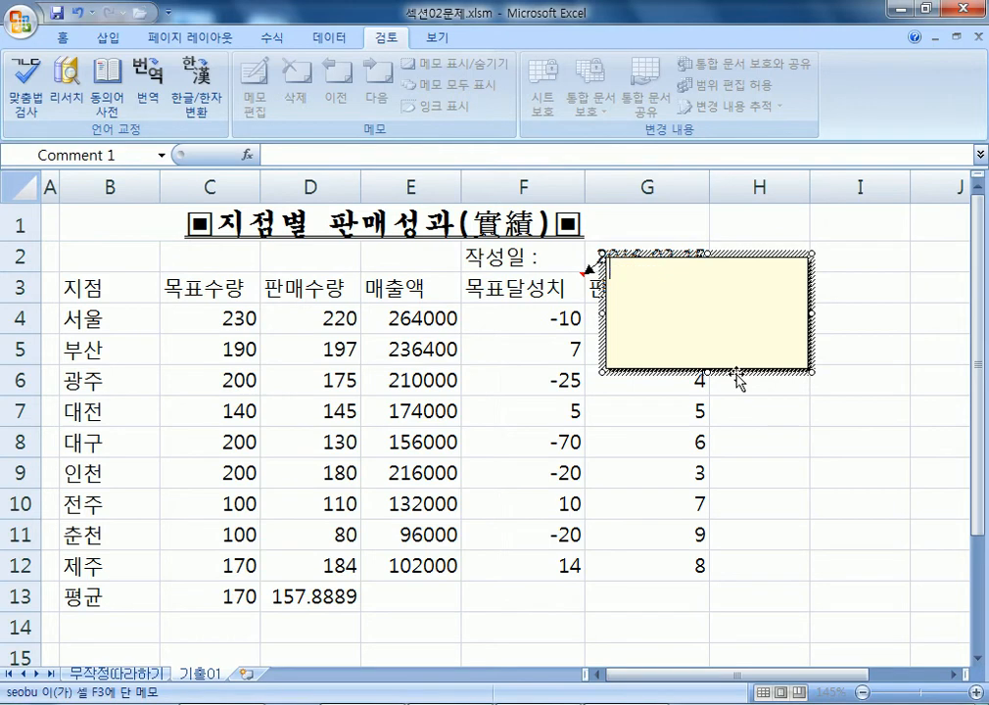
click(738, 380)
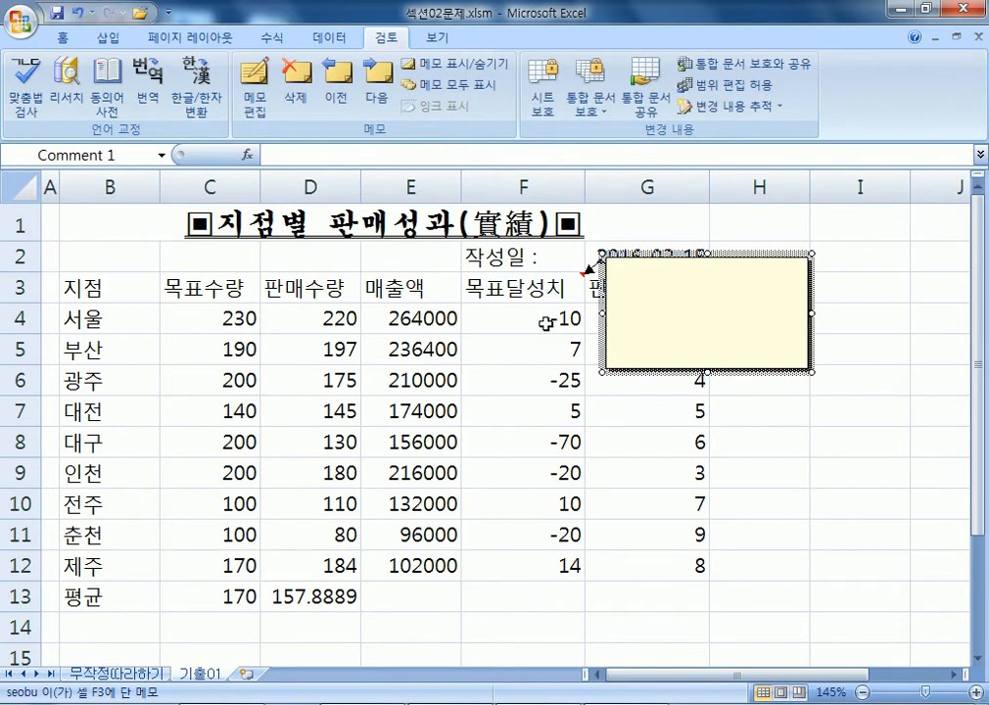
right_click(544, 288)
click(577, 526)
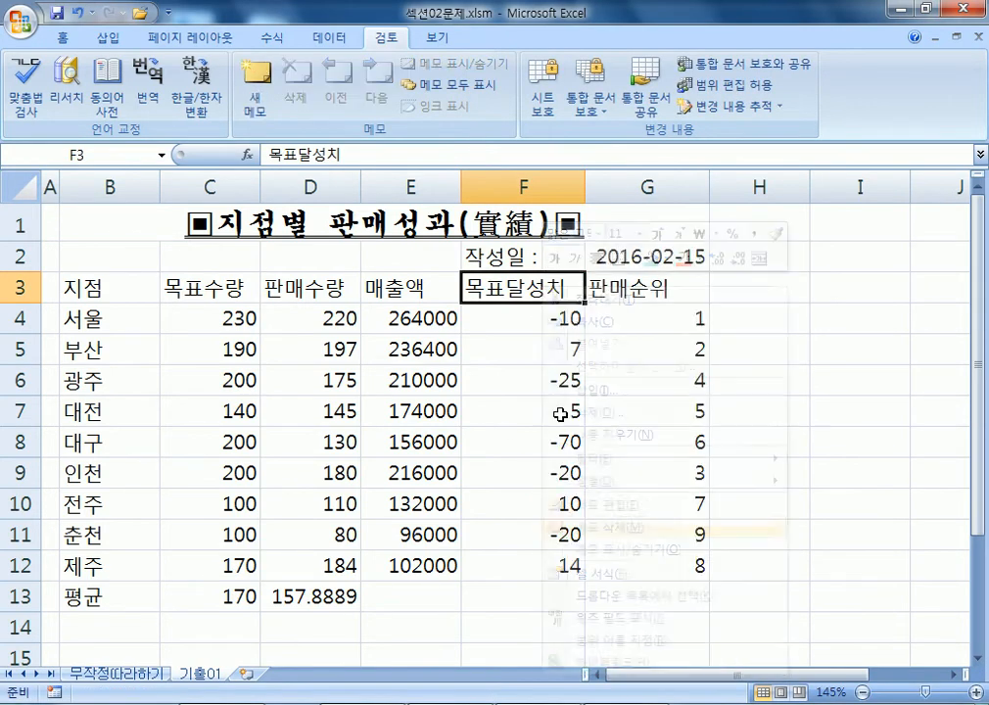
right_click(497, 284)
click(553, 502)
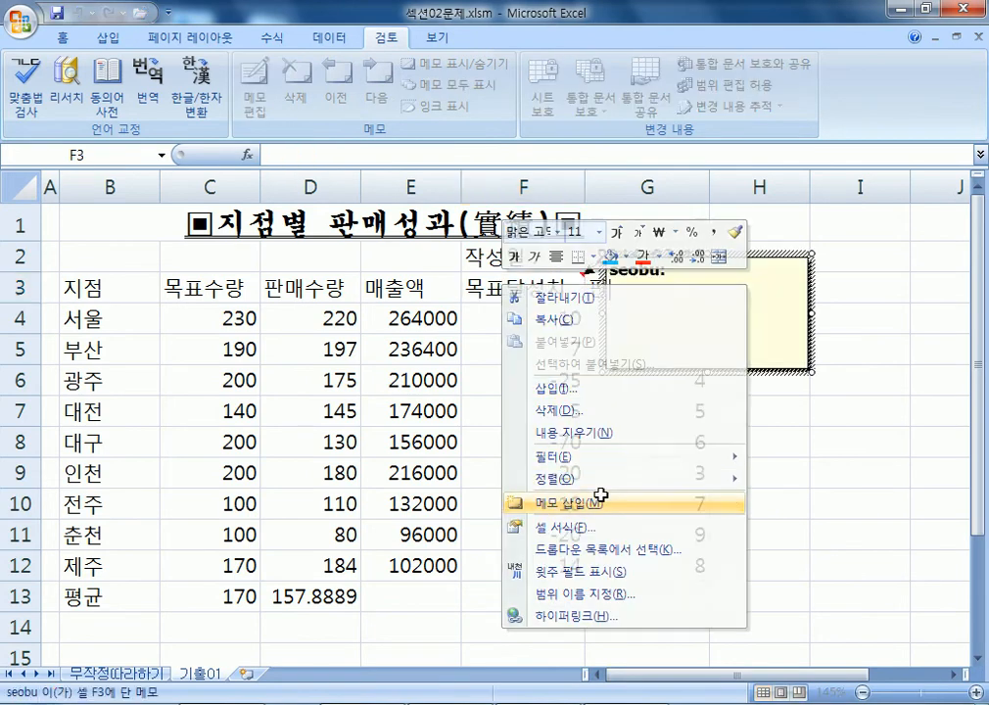
Replace the author name in F3's comment with the text 판매수량-목표수량.
key(BackSpace)
key(BackSpace)
key(BackSpace)
key(BackSpace)
key(BackSpace)
key(BackSpace)
key(BackSpace)
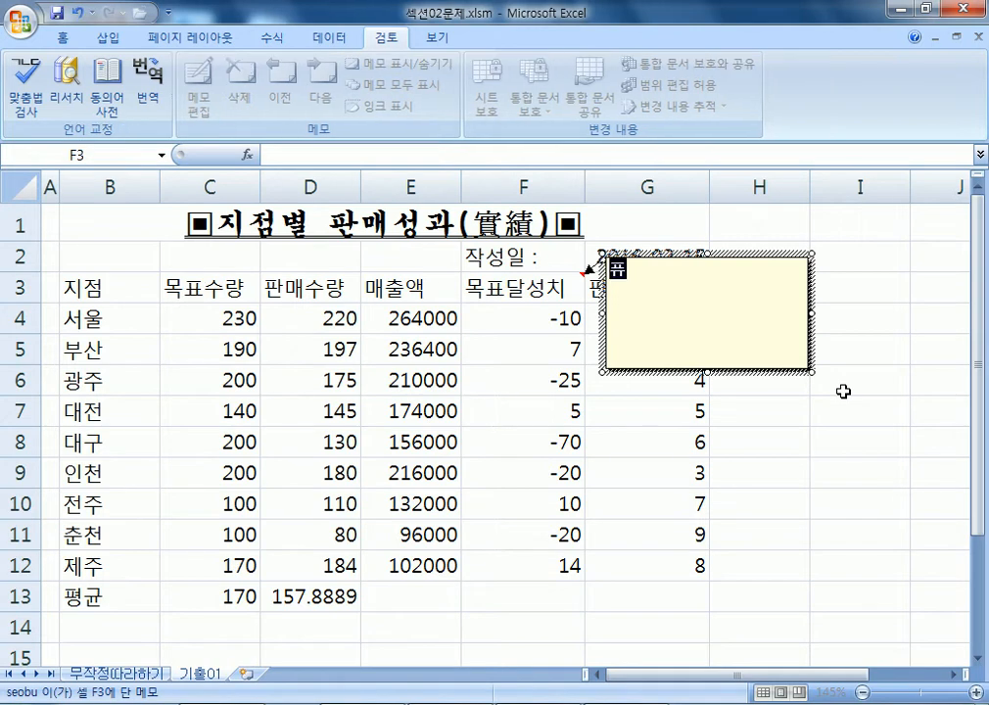
text(판매수량-)
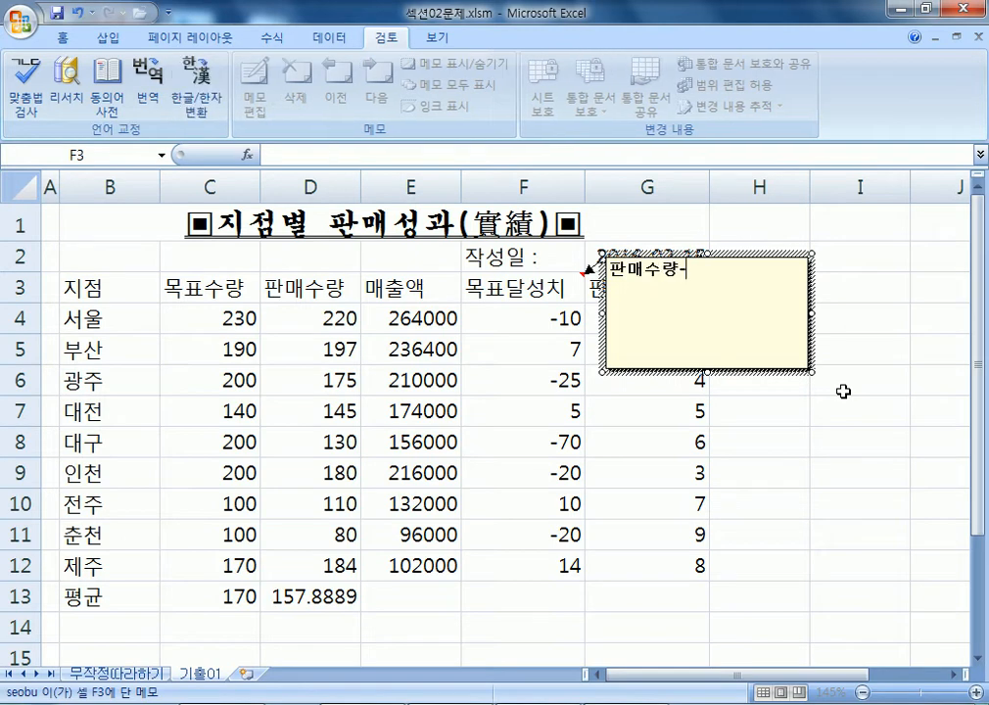
text(목표수량)
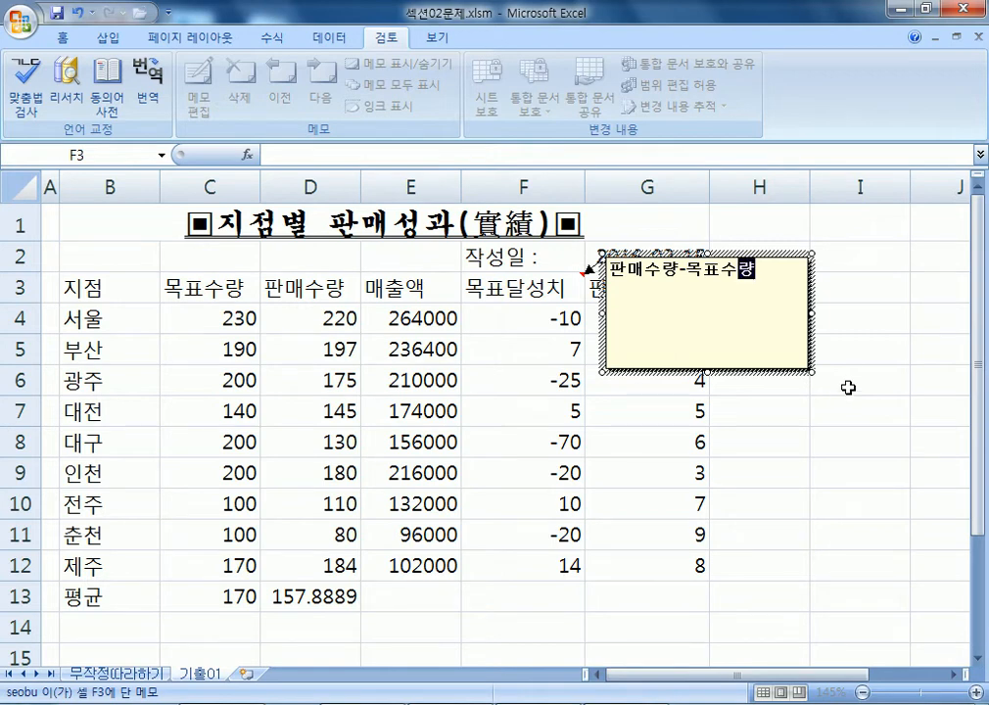
drag(762, 270, 602, 269)
click(764, 276)
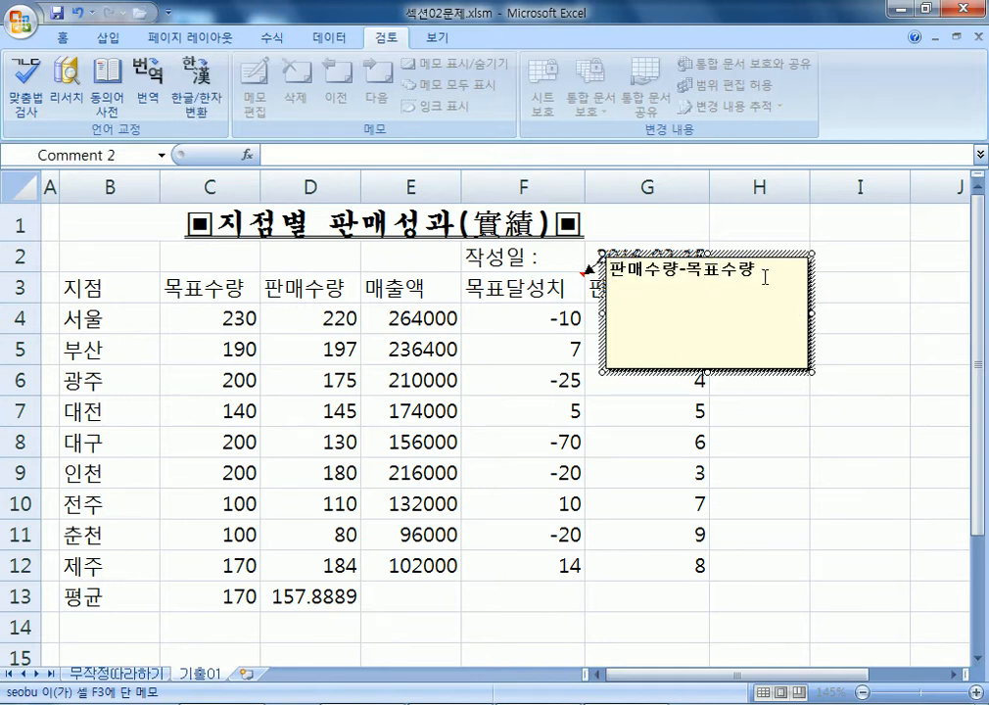
Enable 자동 크기 (automatic size) under 맞춤 in F3's comment formatting.
key(ctrl+1)
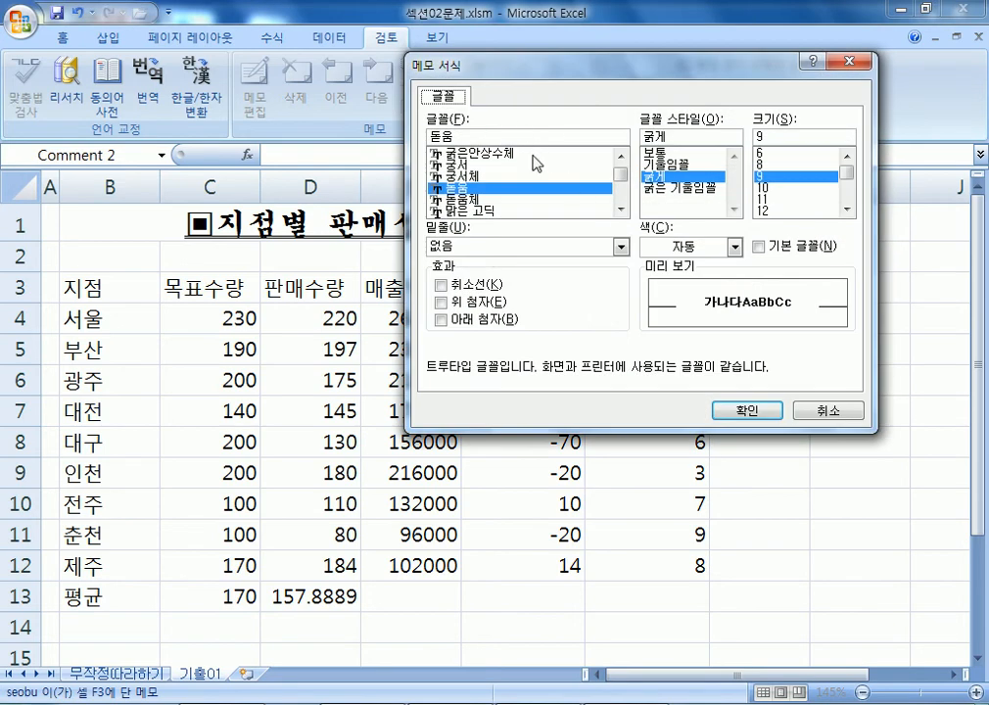
key(Escape)
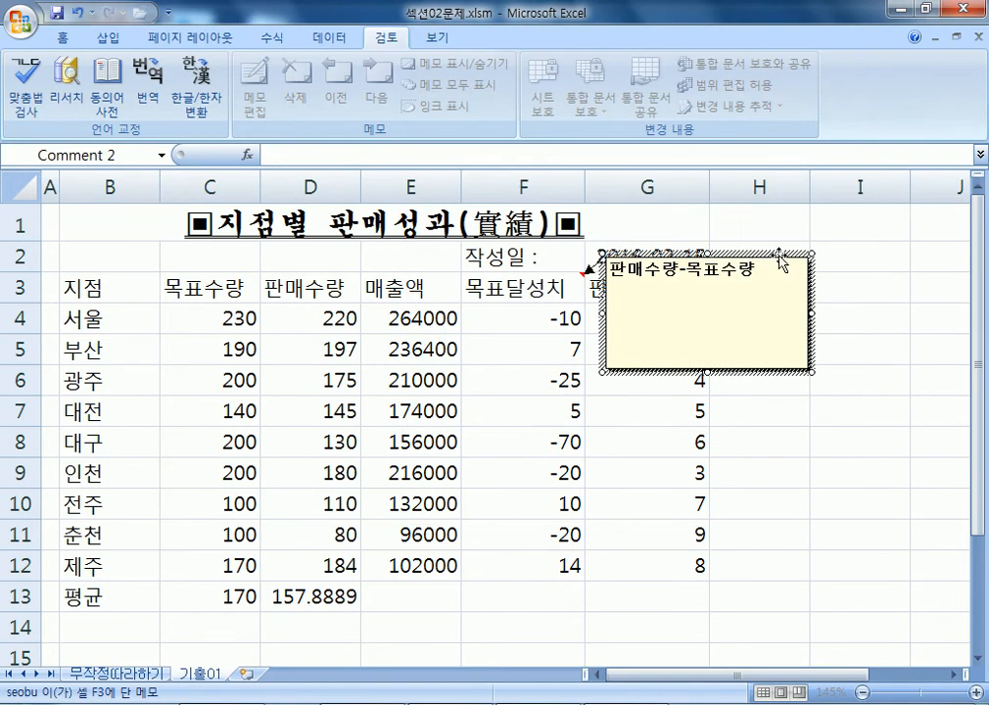
click(761, 272)
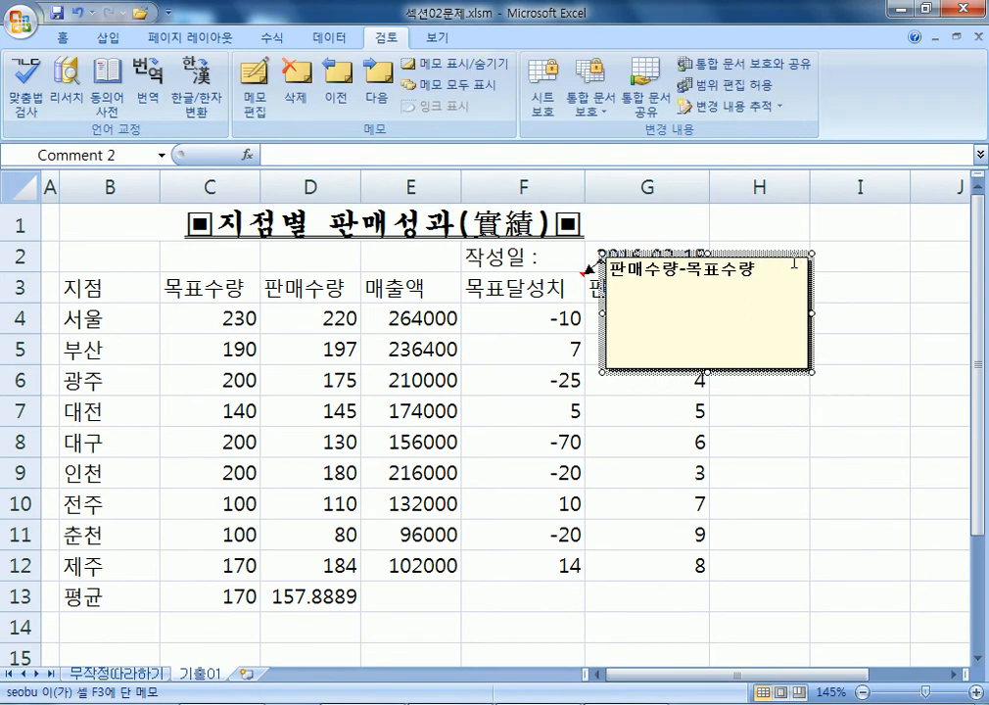
key(ctrl+1)
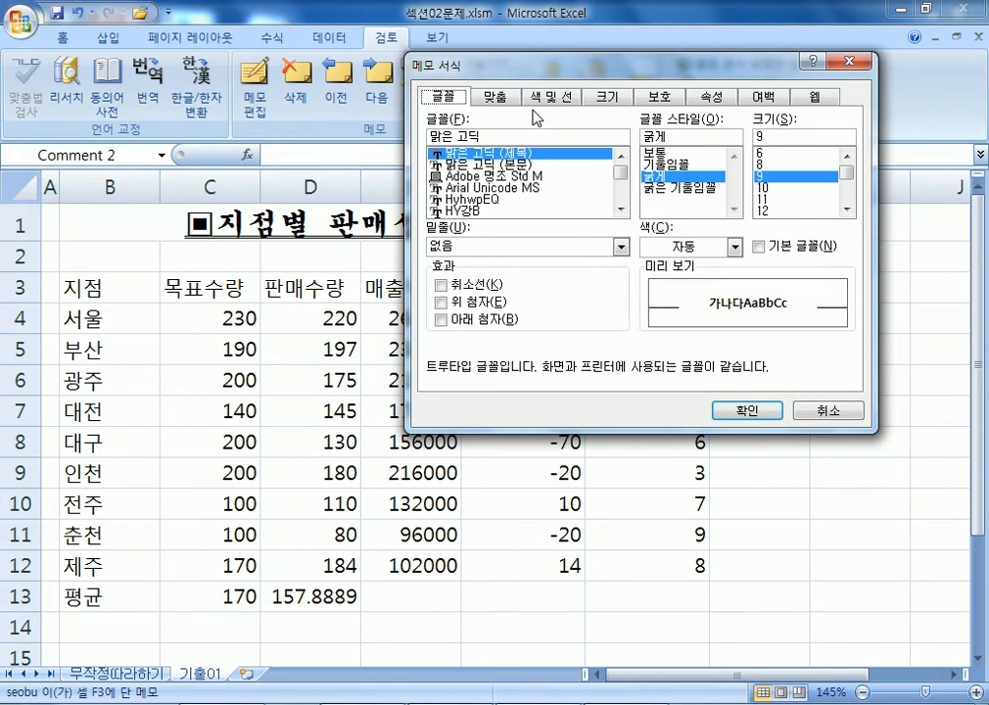
drag(565, 72, 525, 172)
click(473, 294)
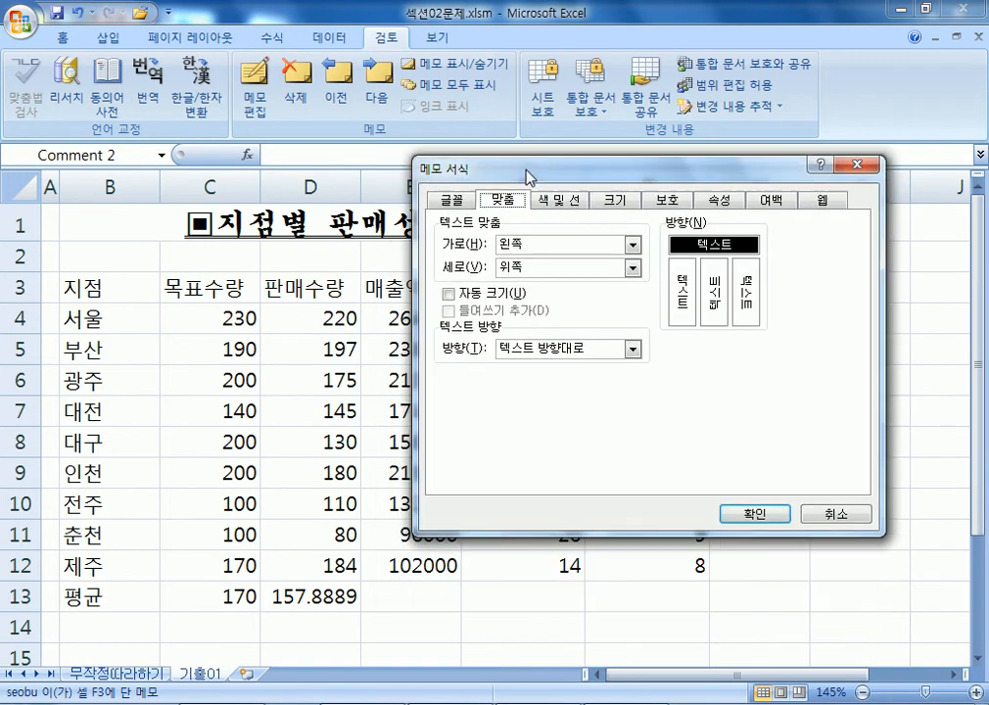
click(451, 294)
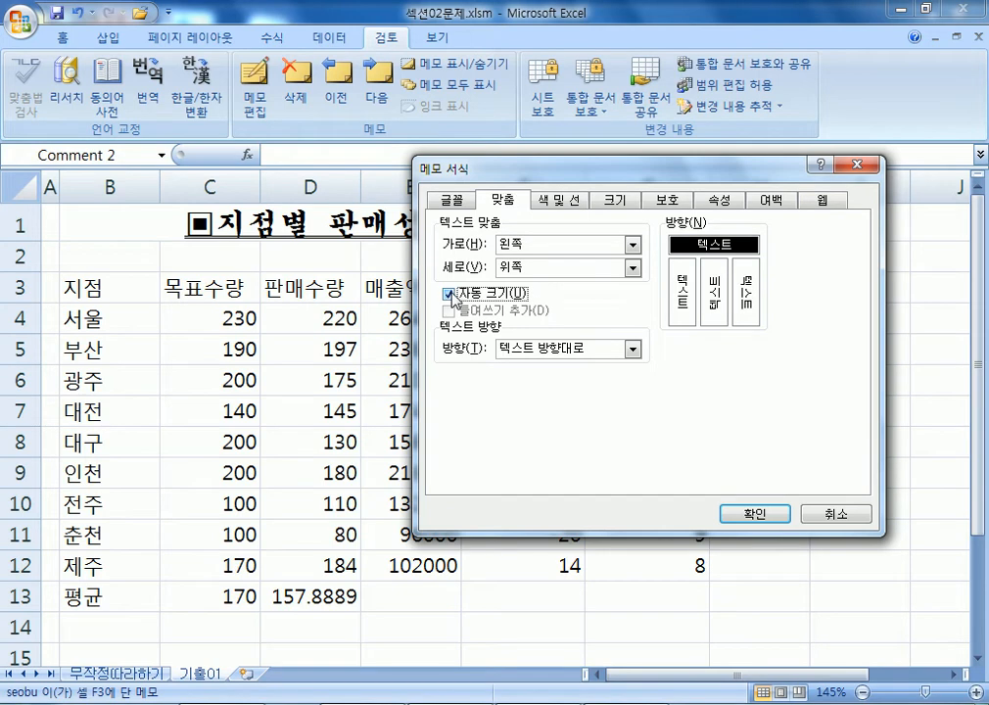
click(753, 514)
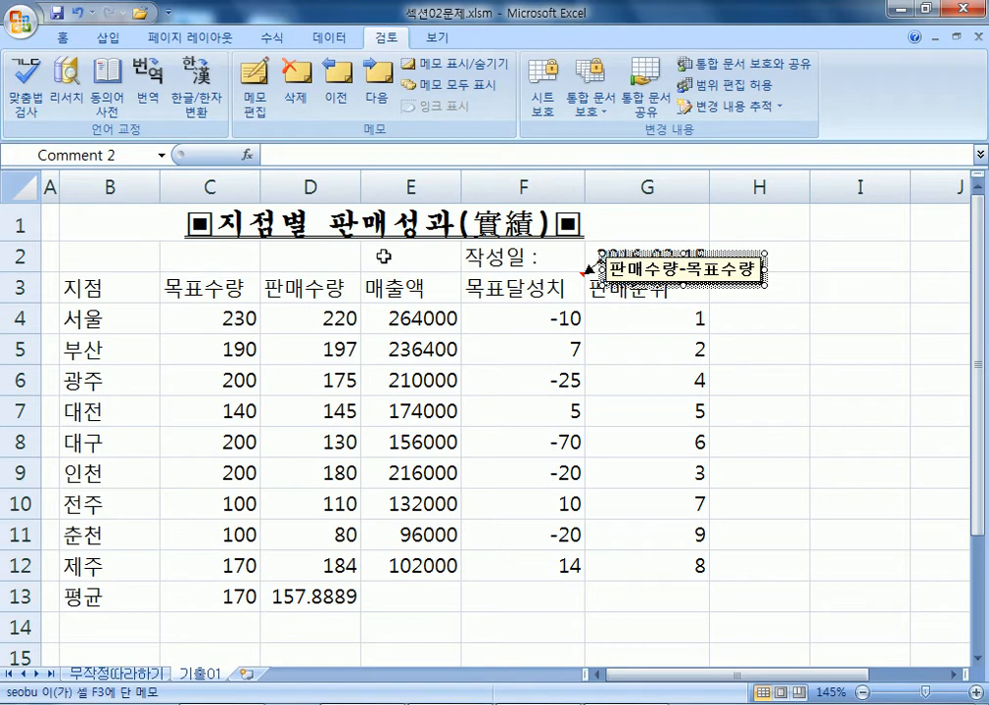
Set F3's 판매수량-목표수량 comment to always show with 메모 표시/숨기기, verifying from other cells.
click(280, 252)
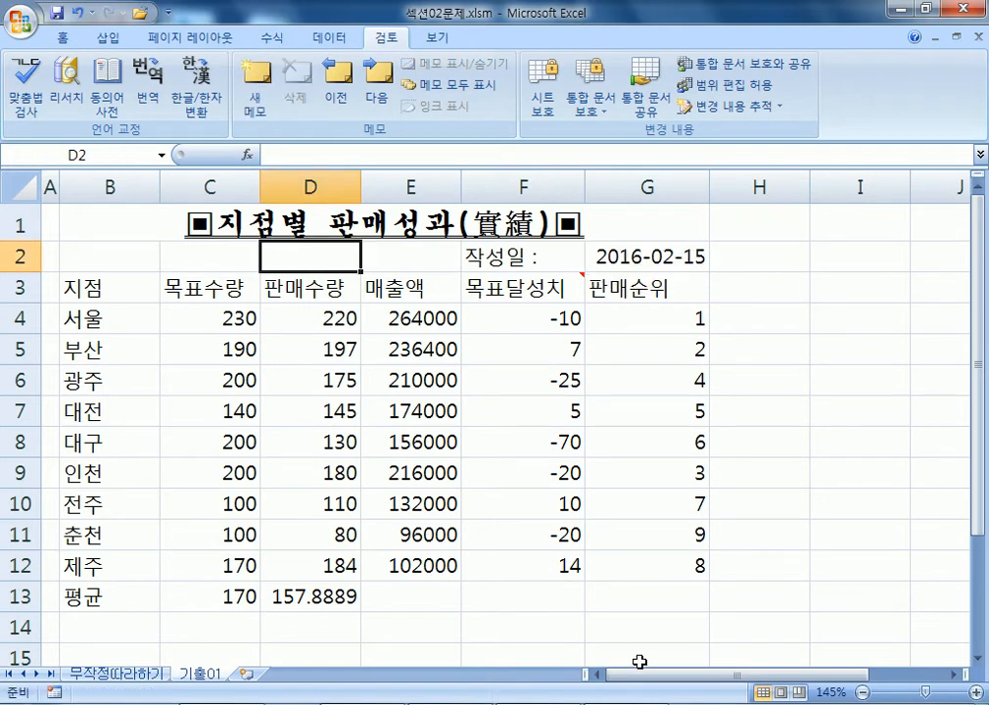
click(532, 292)
click(641, 441)
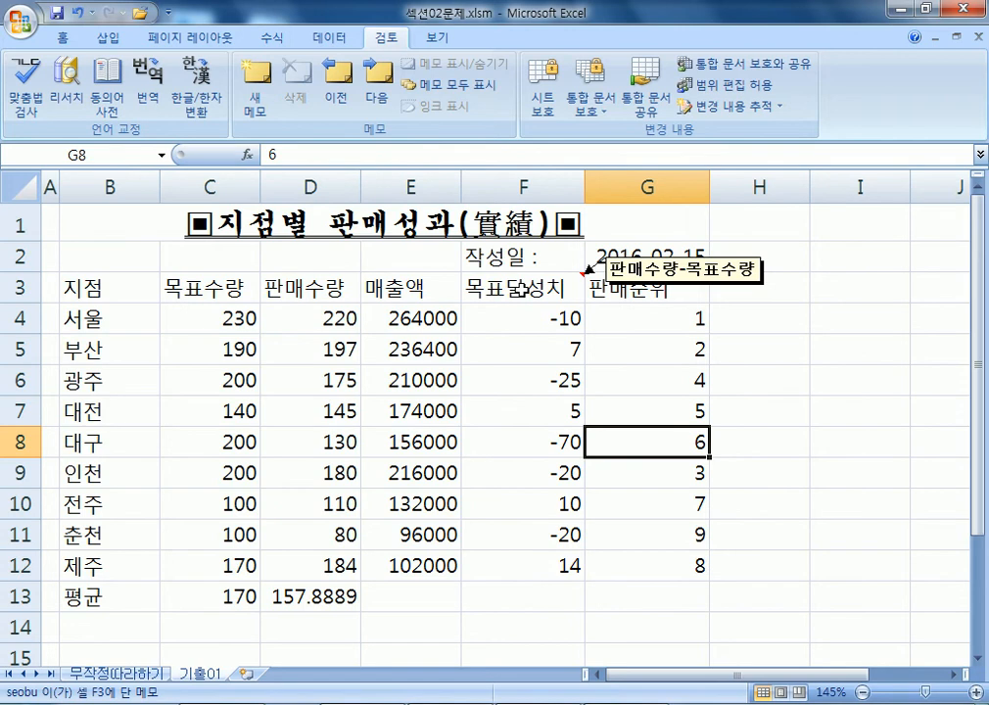
right_click(522, 288)
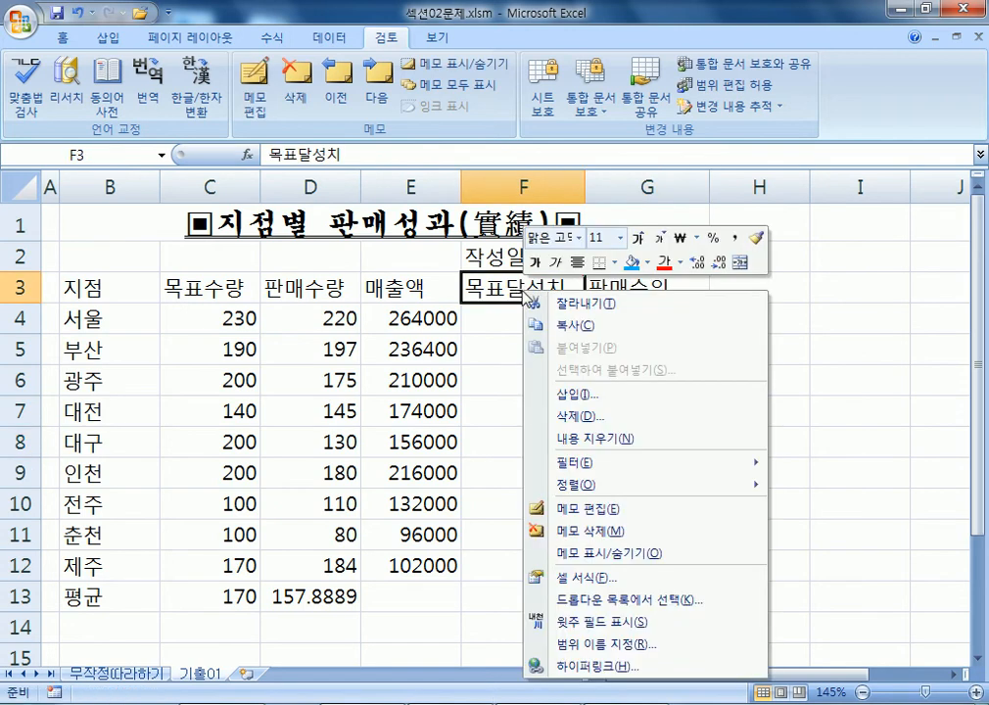
click(619, 560)
click(832, 472)
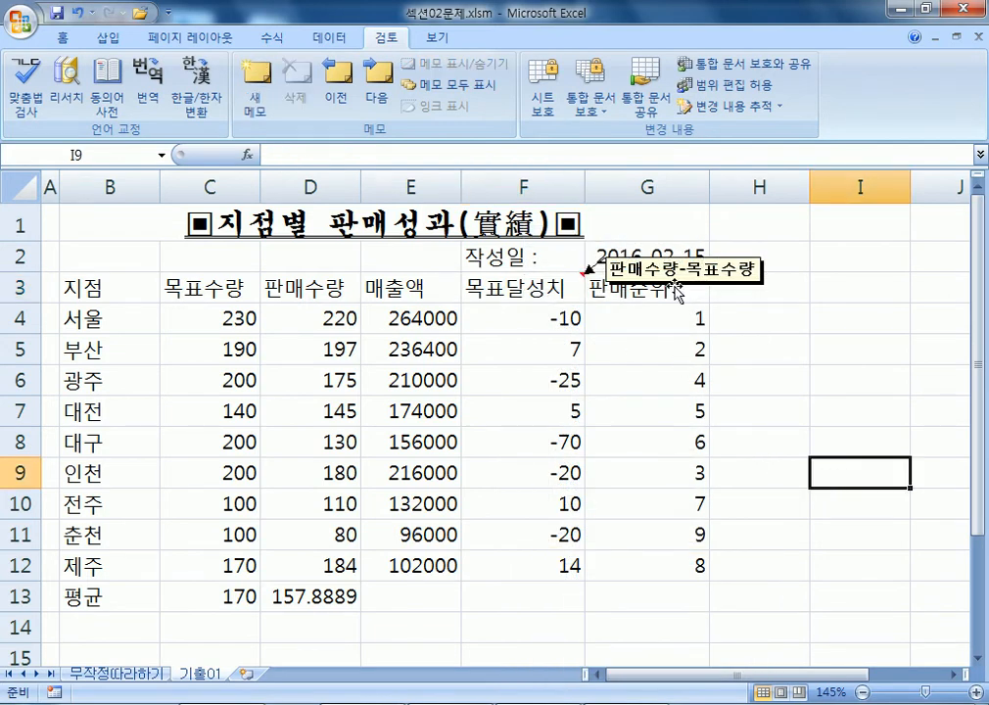
click(483, 284)
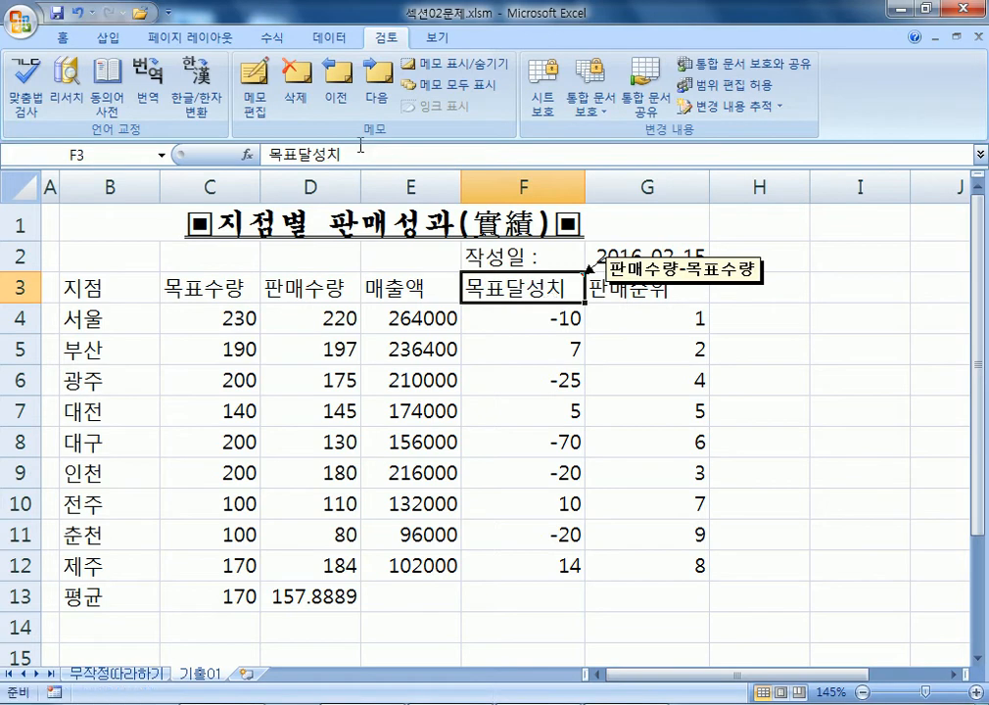
click(456, 64)
click(458, 67)
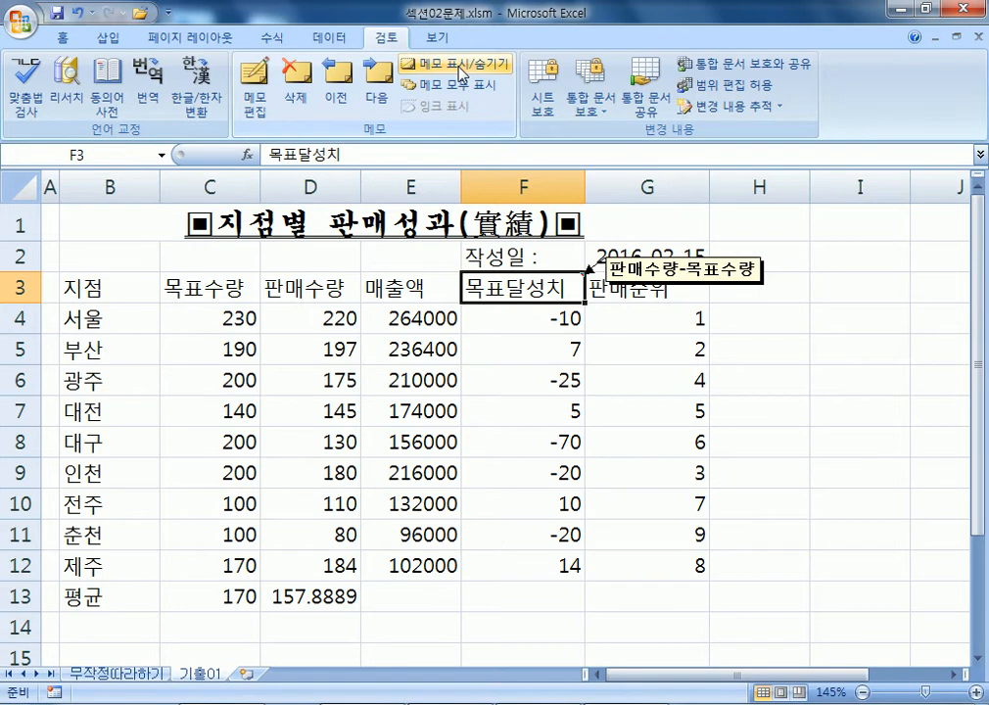
right_click(538, 285)
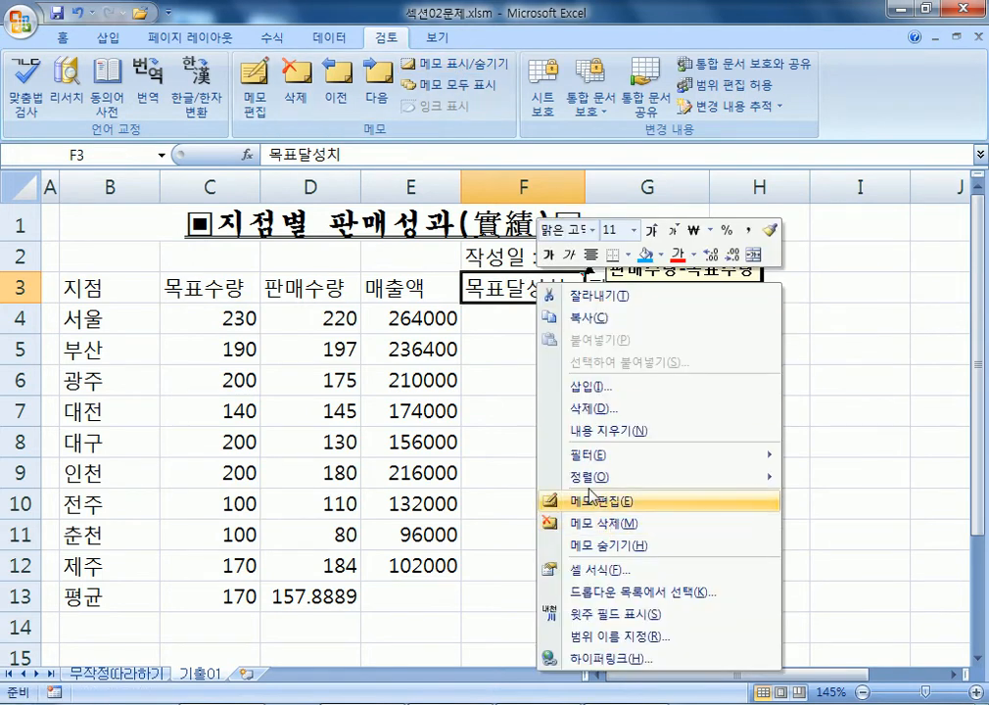
key(Escape)
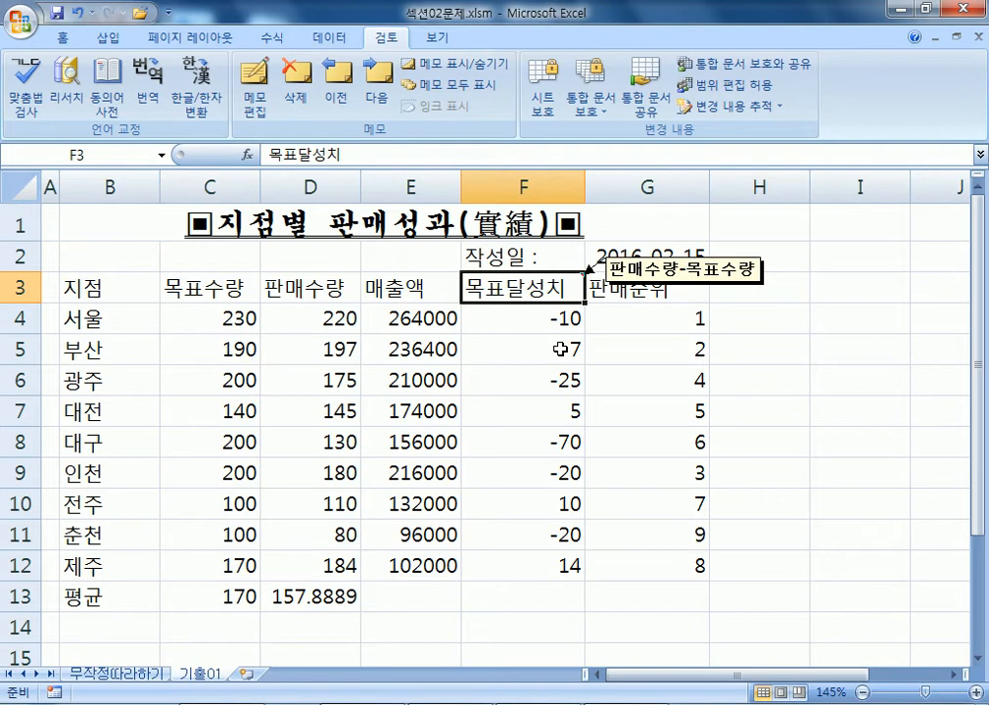
Select the 매출액 amounts E4:E12 and apply the accounting ₩ number format.
click(397, 309)
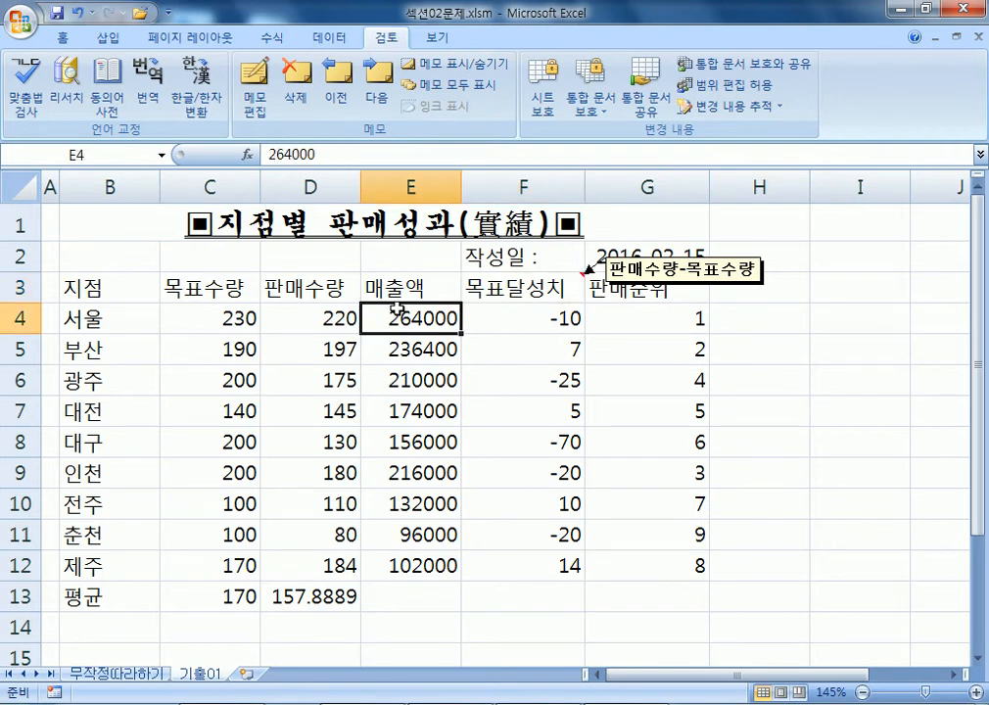
drag(397, 309, 450, 565)
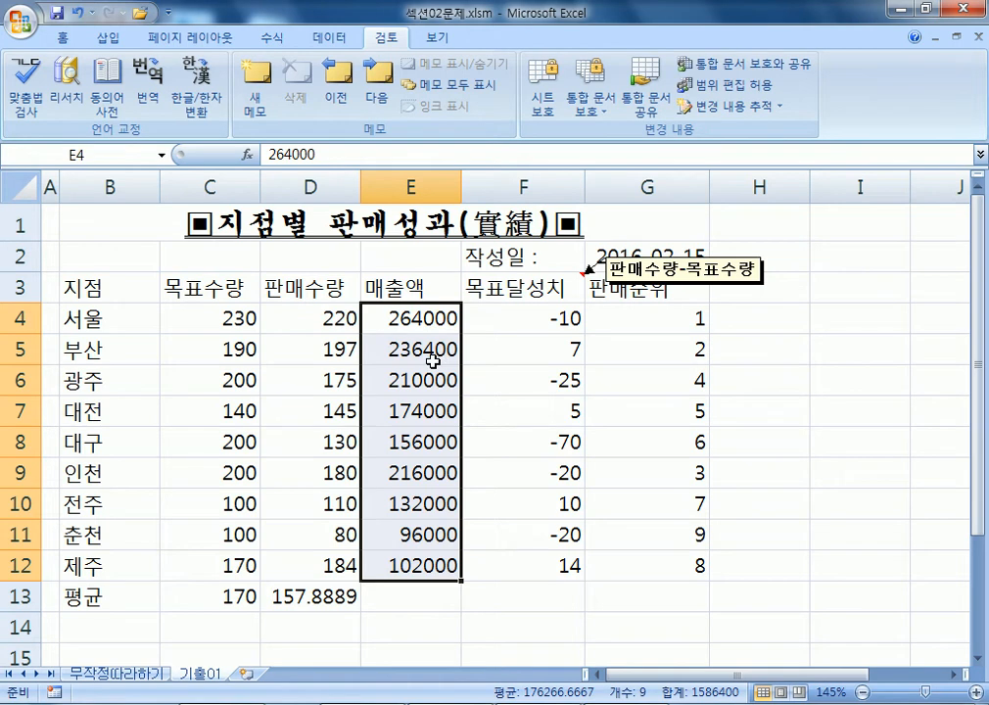
click(60, 37)
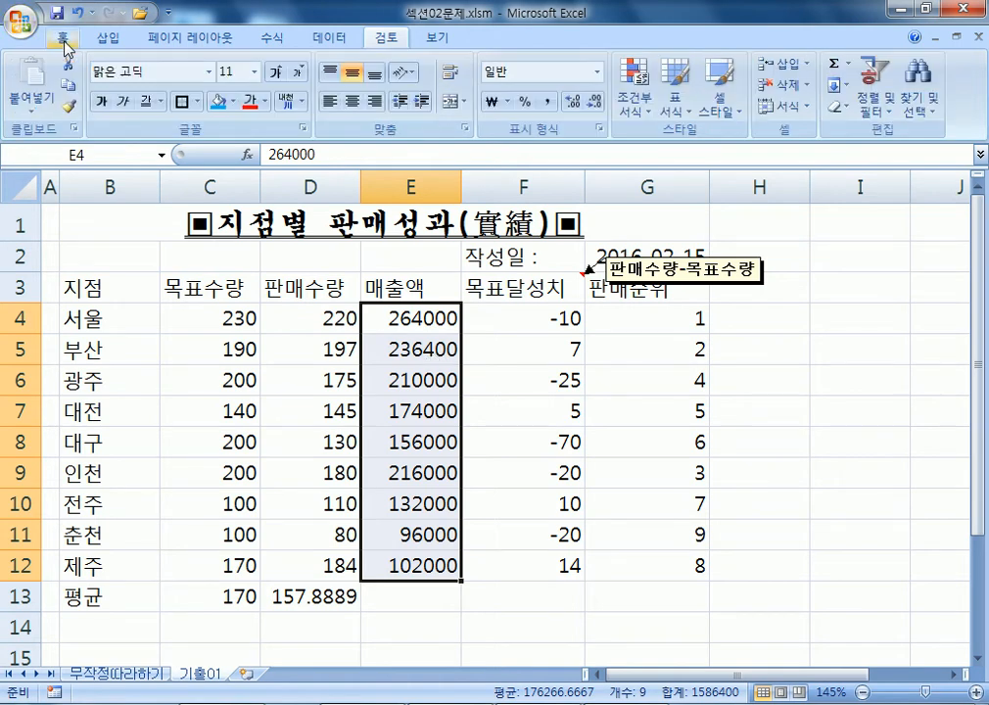
click(496, 104)
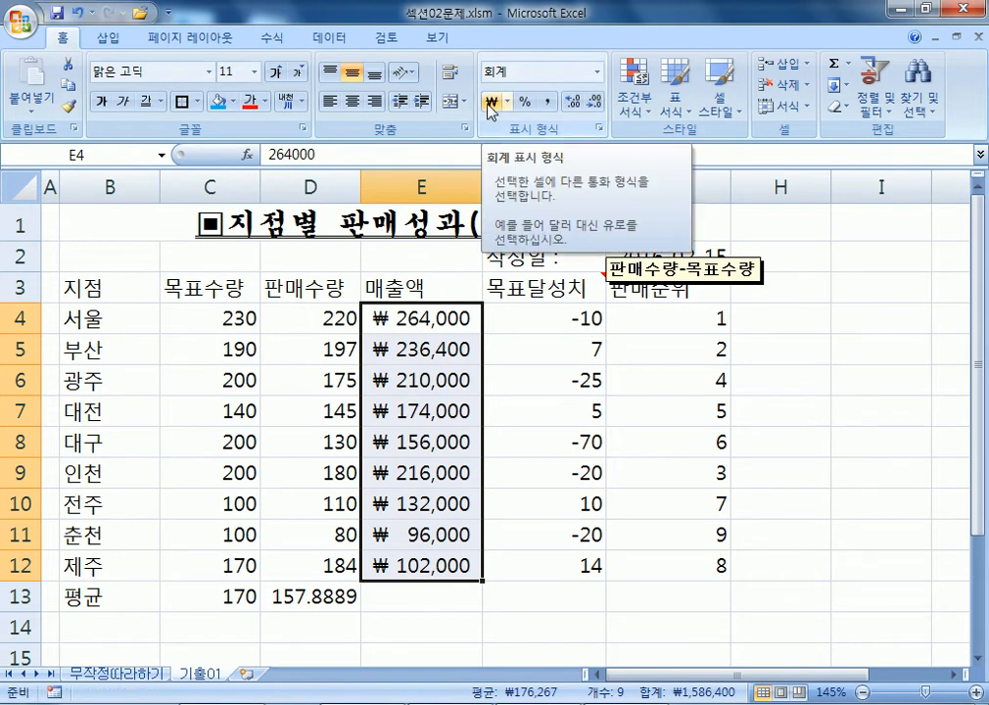
Try Currency on E4:E12, then return to accounting format showing ₩ 264,000.
click(597, 71)
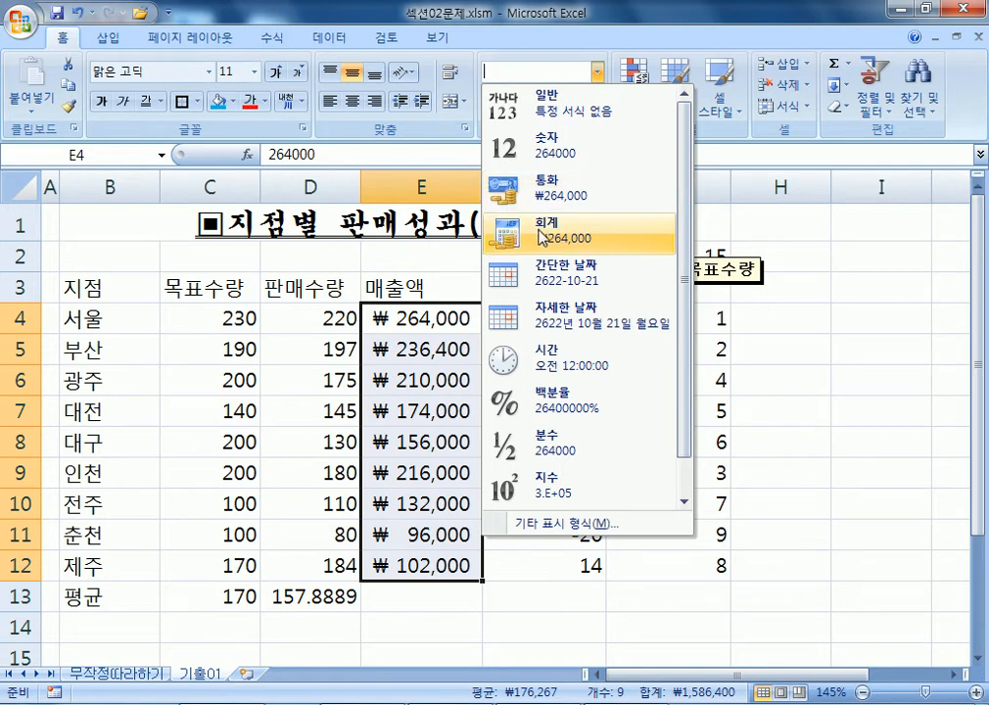
click(539, 191)
click(597, 73)
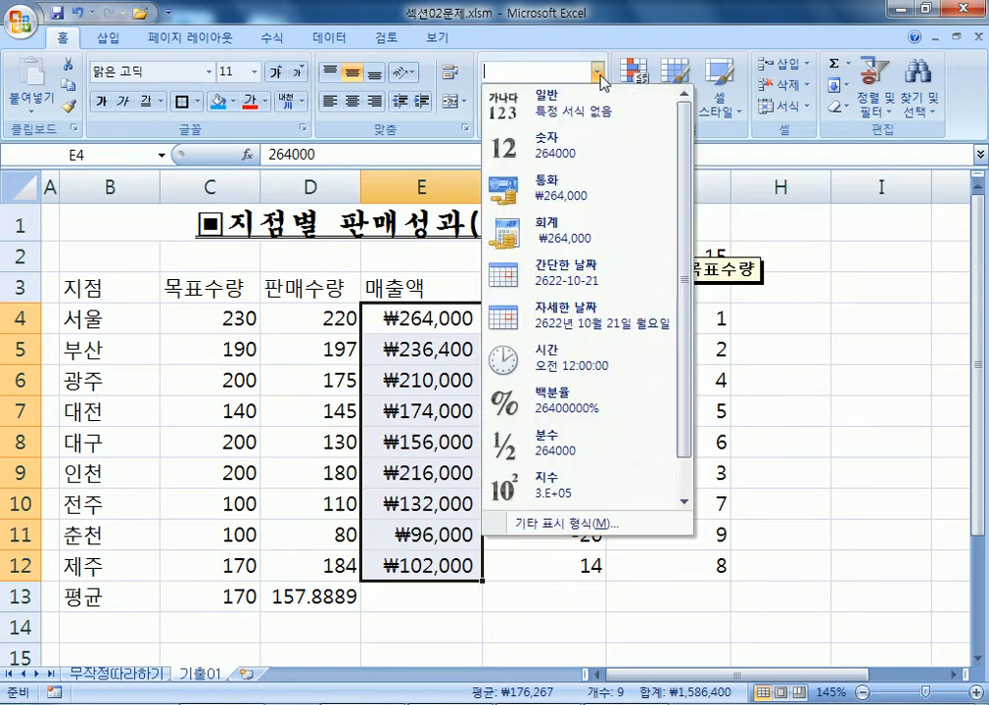
click(569, 225)
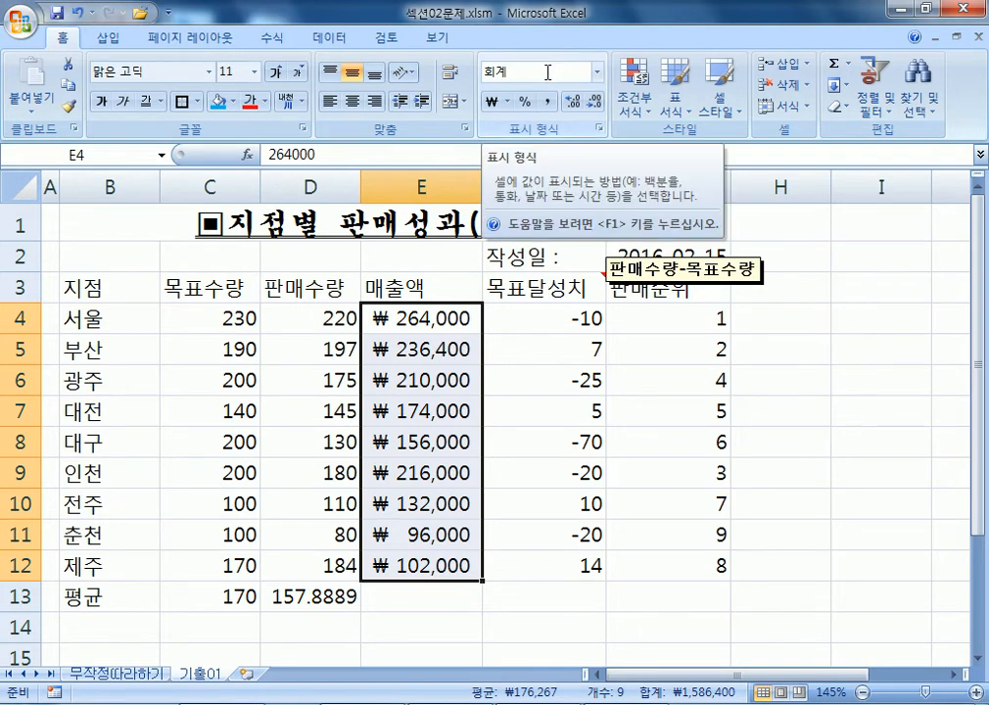
click(596, 72)
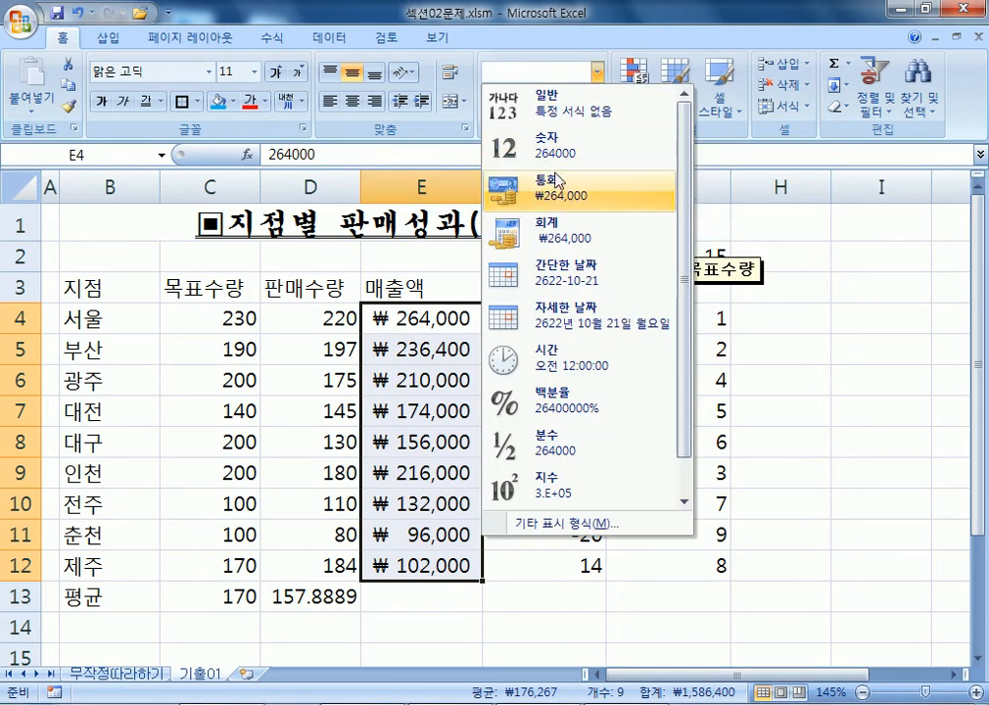
click(562, 39)
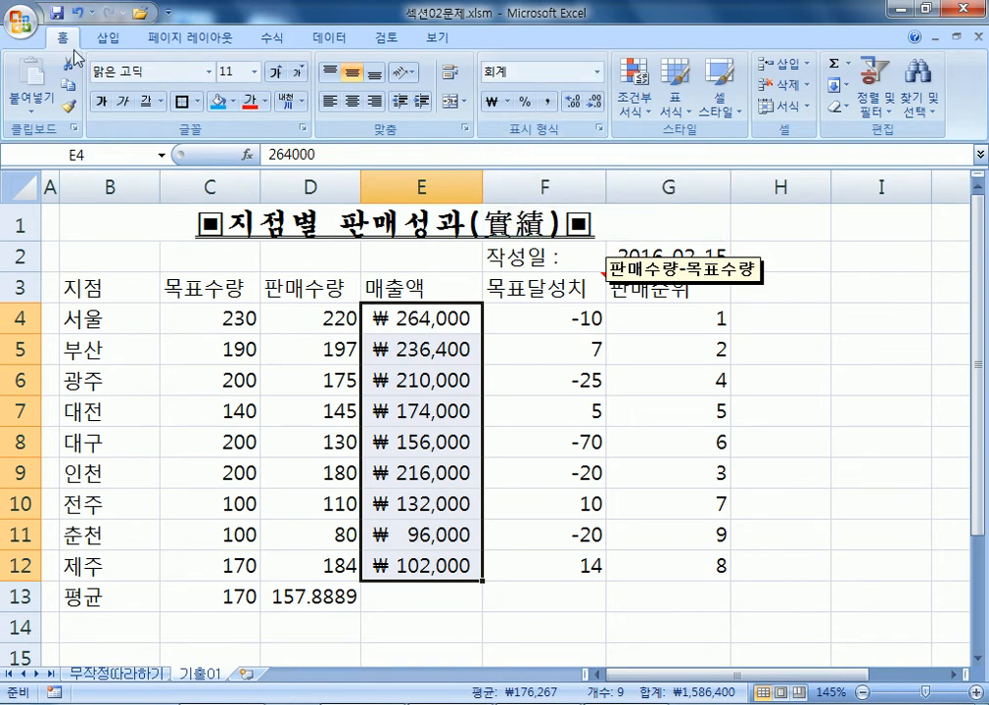
key(ctrl+1)
click(419, 178)
click(426, 346)
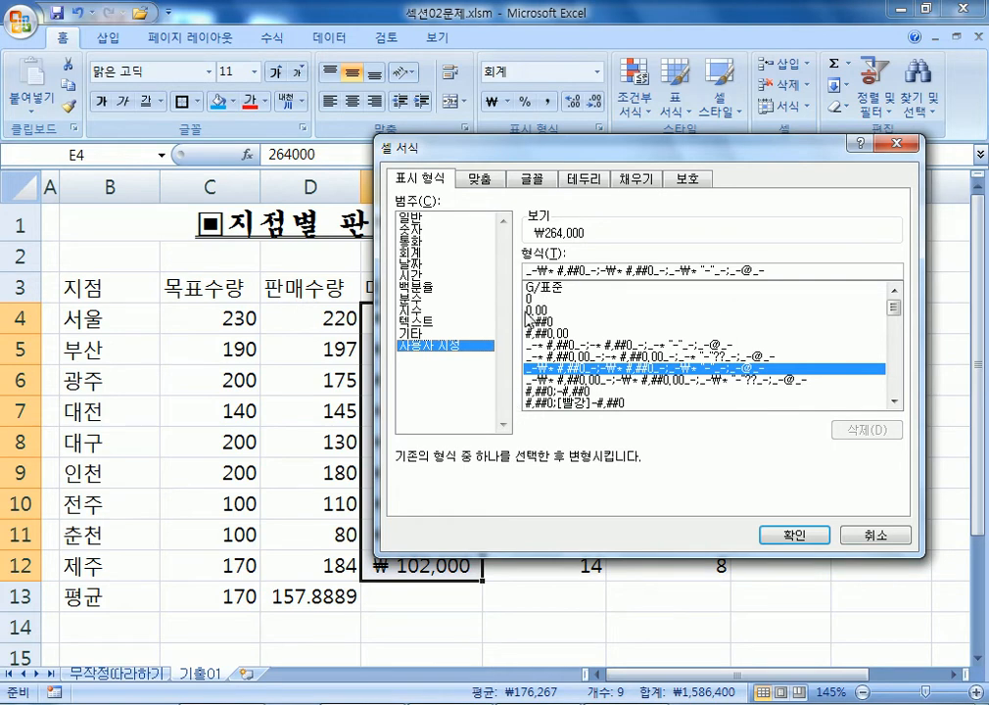
click(874, 537)
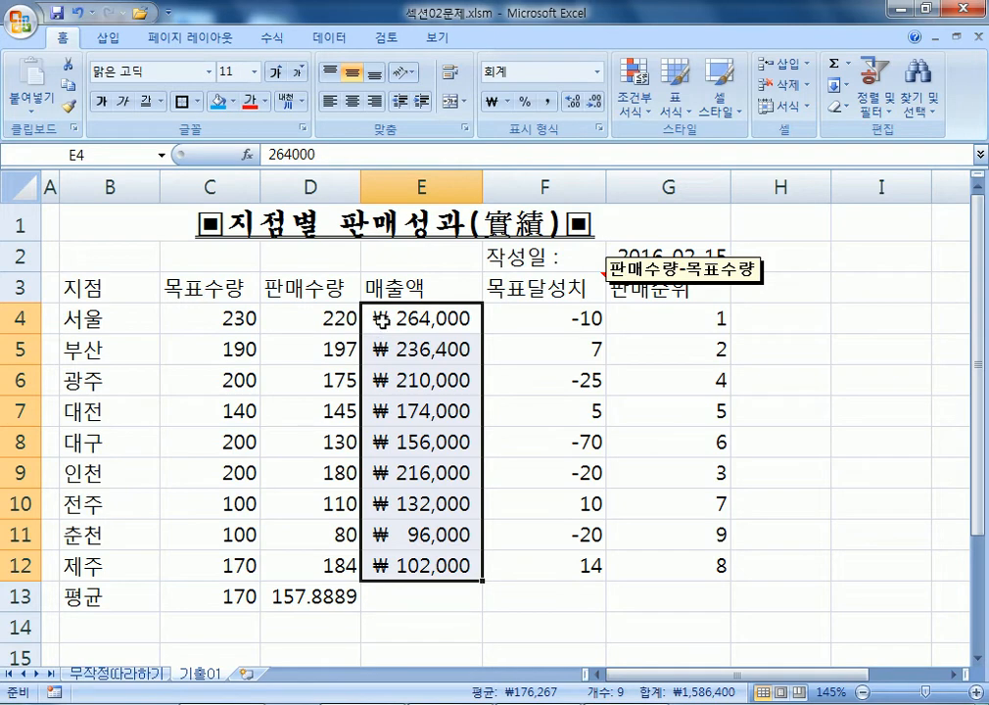
click(103, 283)
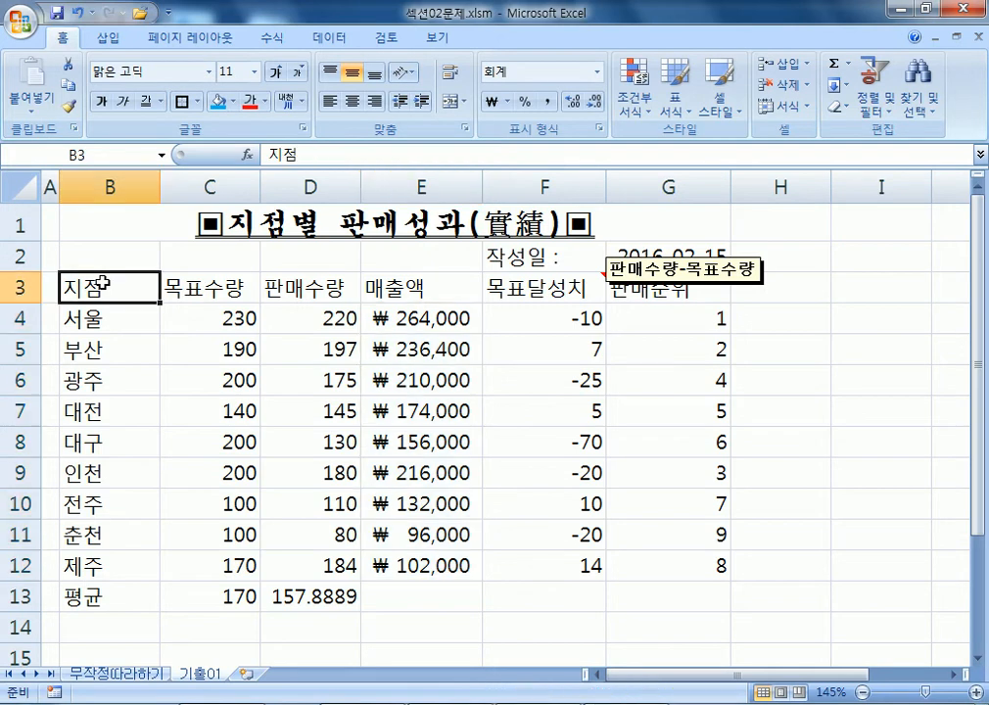
Select the header row B3:G3 and add the branch names B4:B13 to the selection with Ctrl.
drag(104, 284, 667, 290)
scroll(292, 293, down, 2)
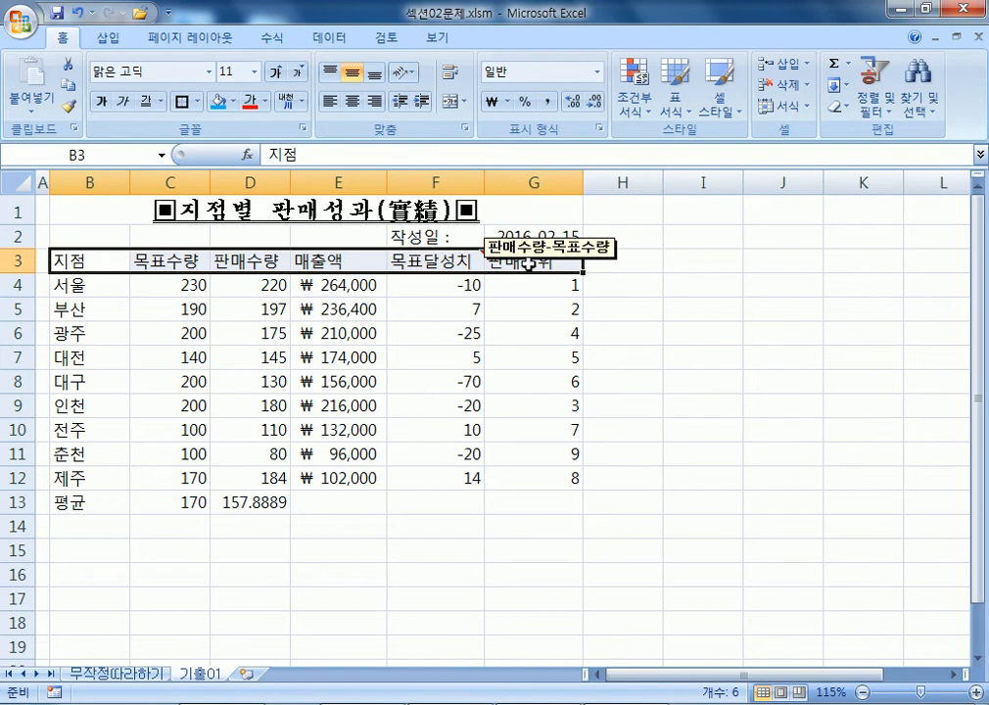
click(86, 284)
drag(87, 284, 102, 507)
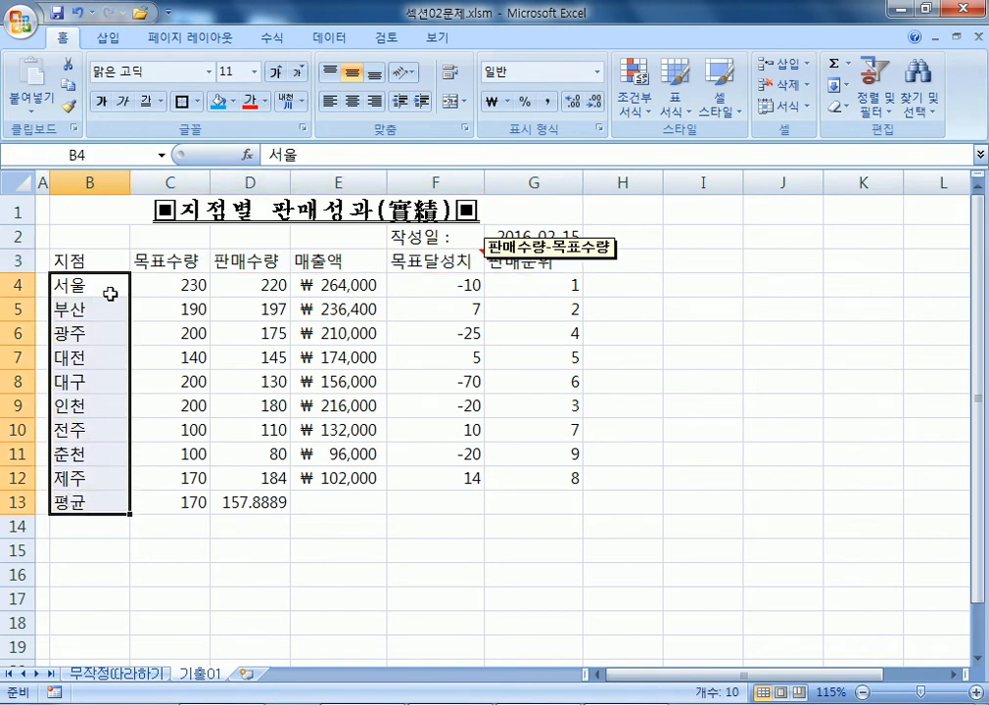
drag(79, 260, 509, 262)
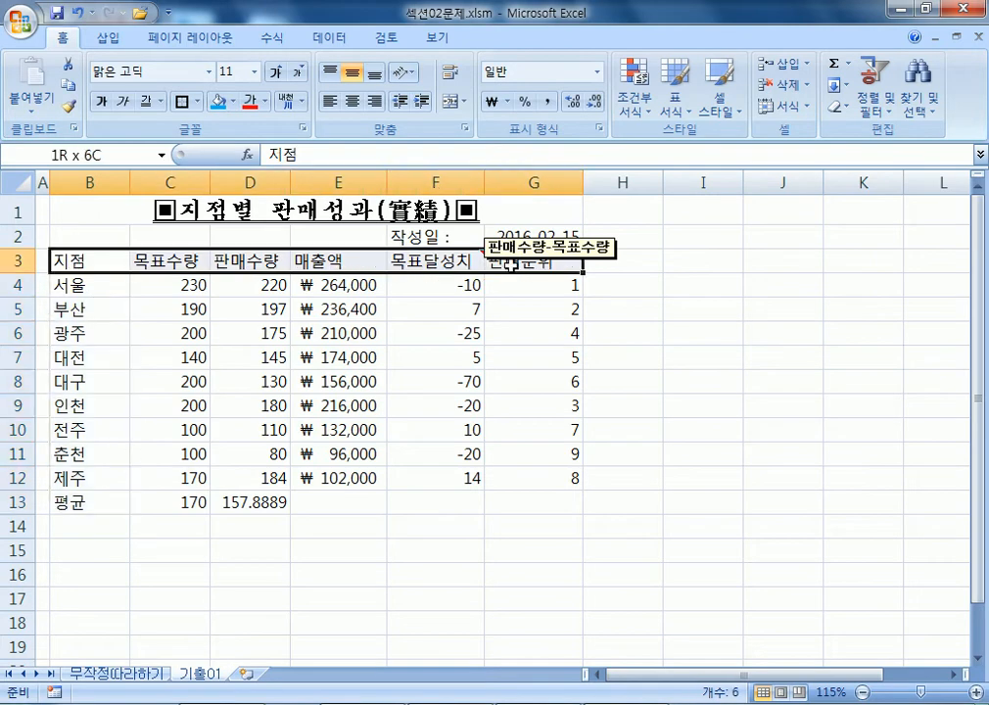
drag(93, 261, 511, 262)
drag(86, 284, 88, 501)
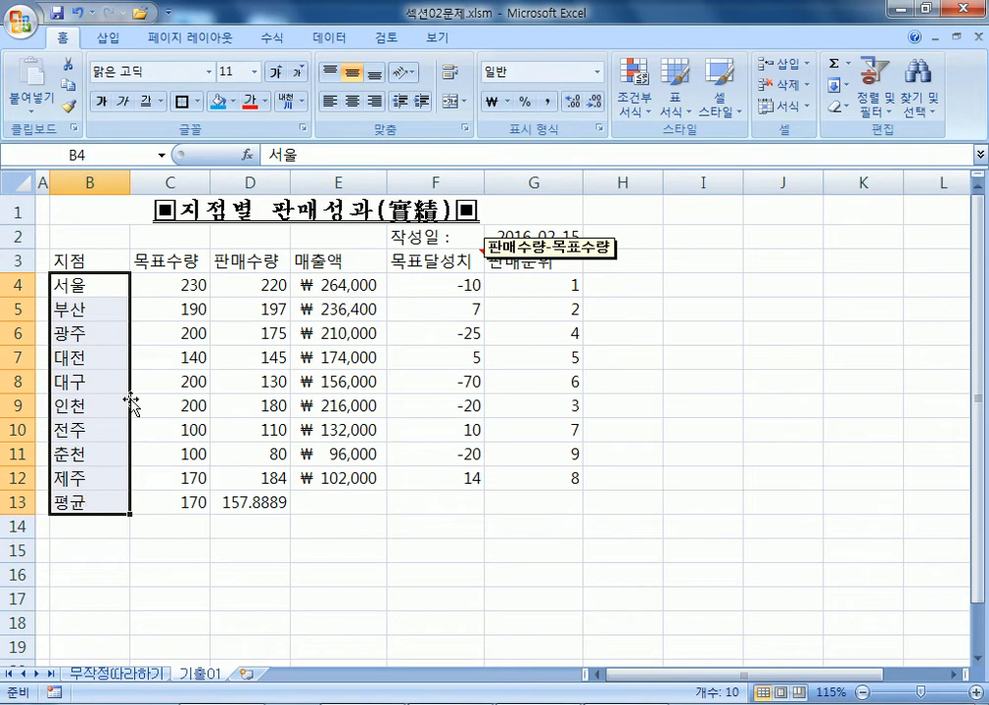
drag(102, 266, 487, 266)
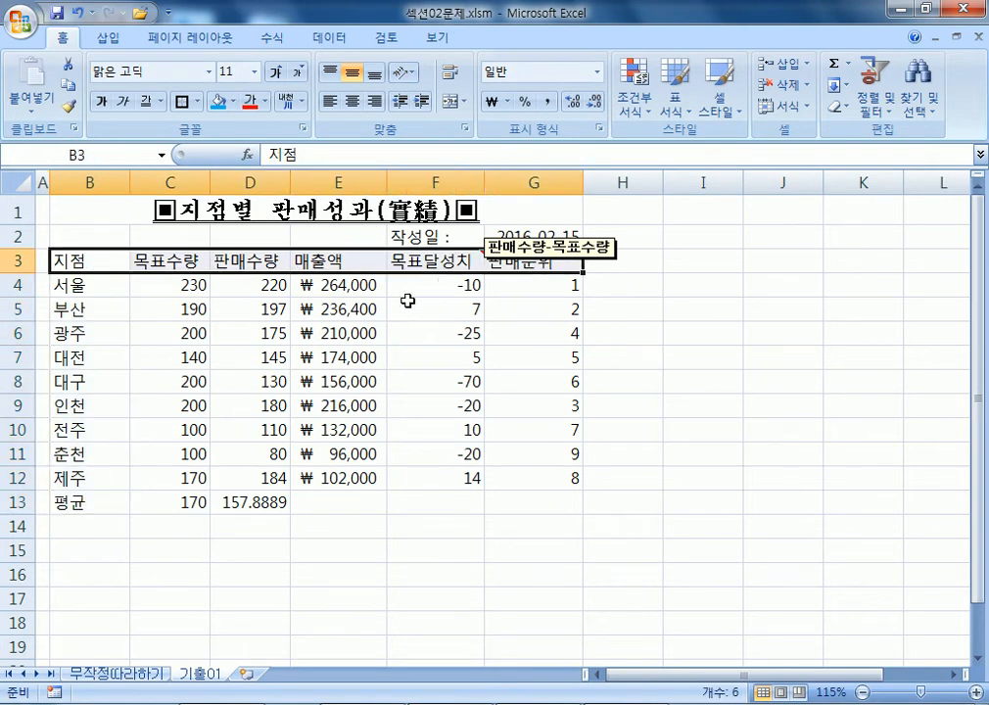
drag(79, 286, 58, 503)
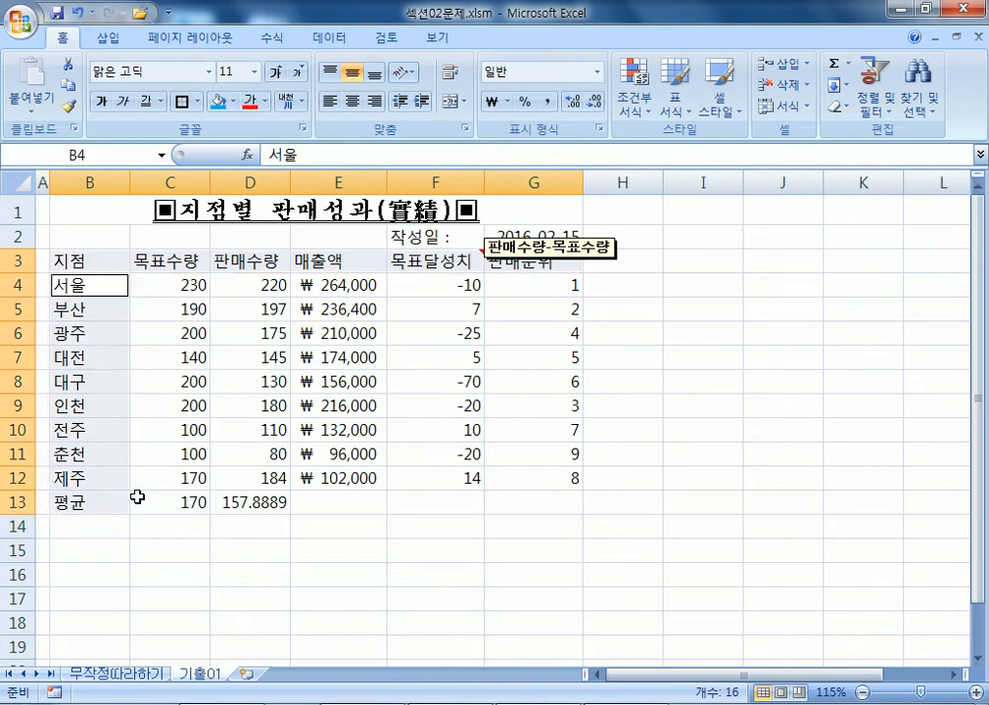
drag(61, 262, 522, 261)
drag(97, 286, 83, 505)
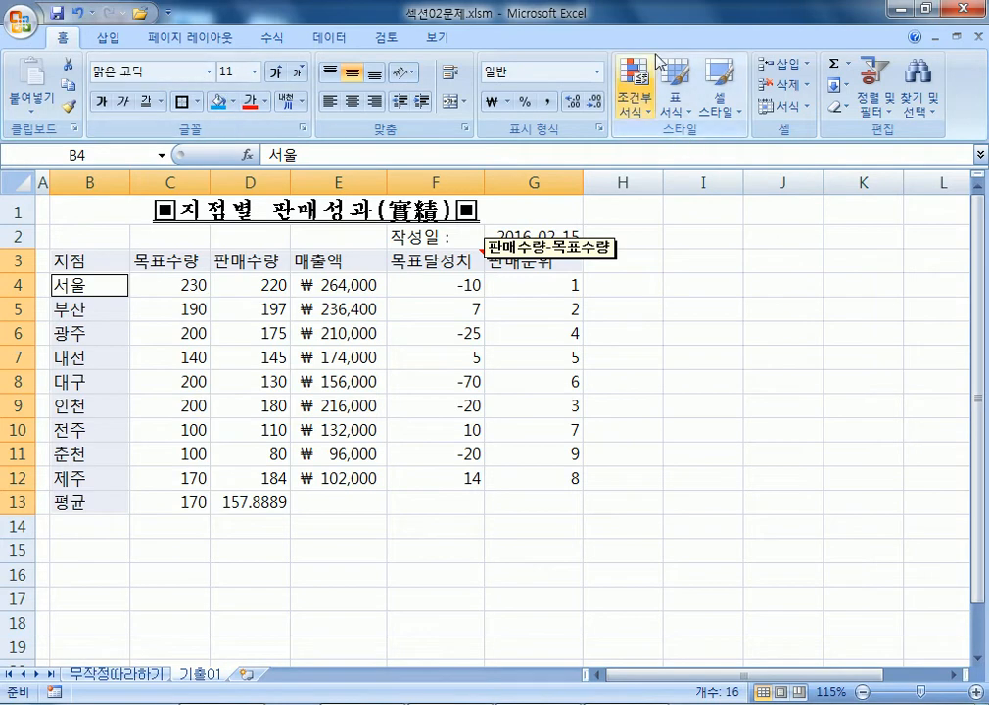
Apply the 40% - 강조색2 cell style to headers and branch names, undoing an accidental Comma Style.
click(721, 107)
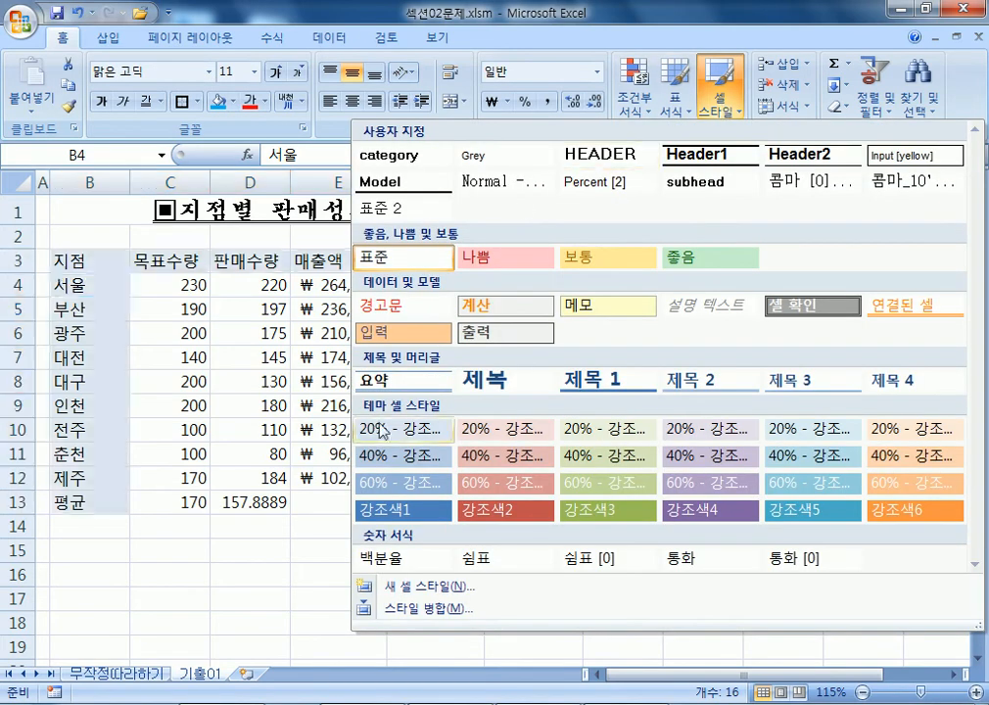
click(505, 460)
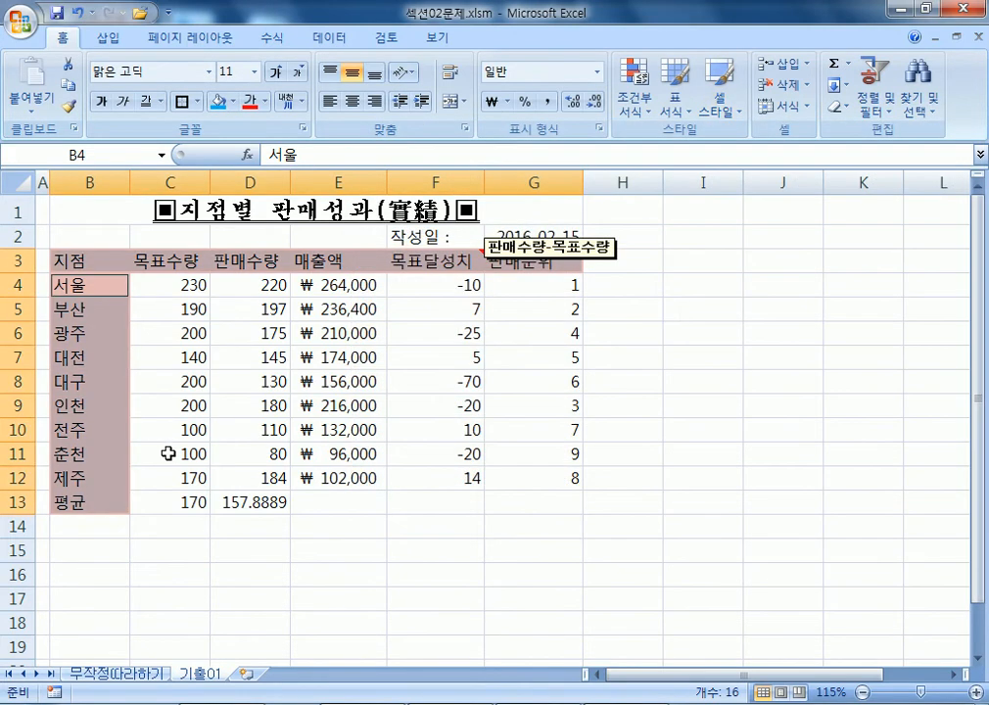
click(548, 101)
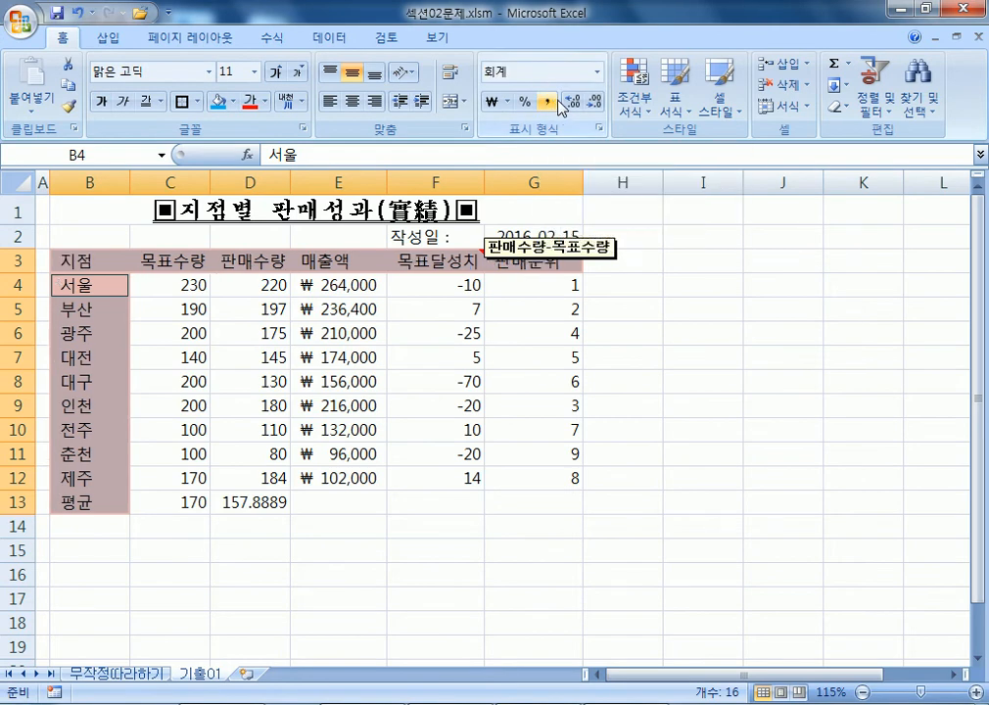
key(ctrl+z)
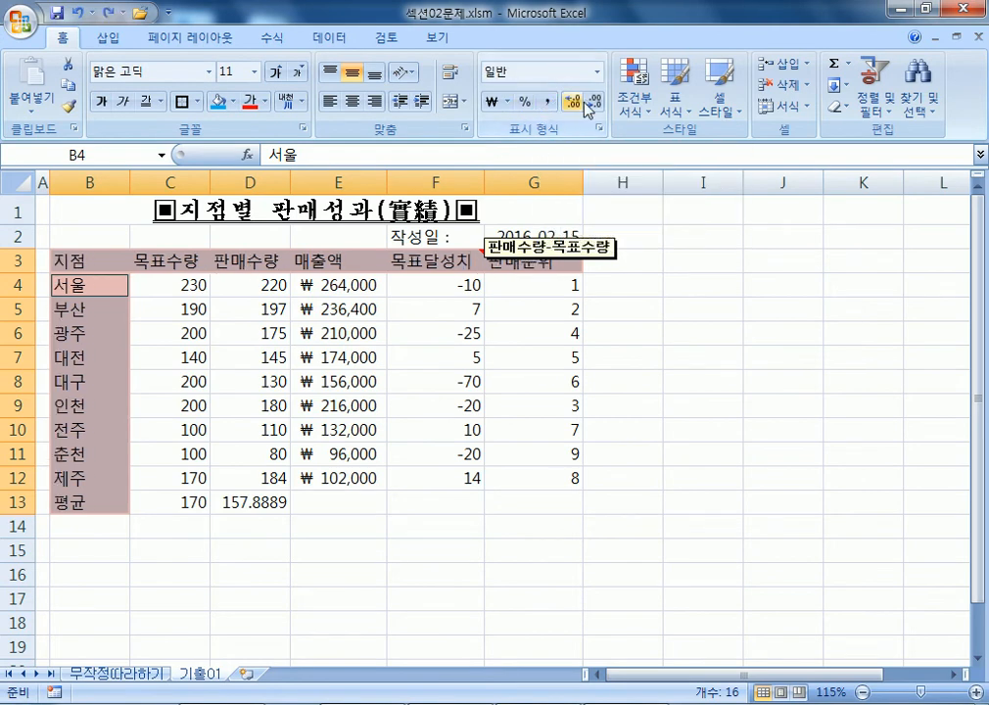
click(713, 115)
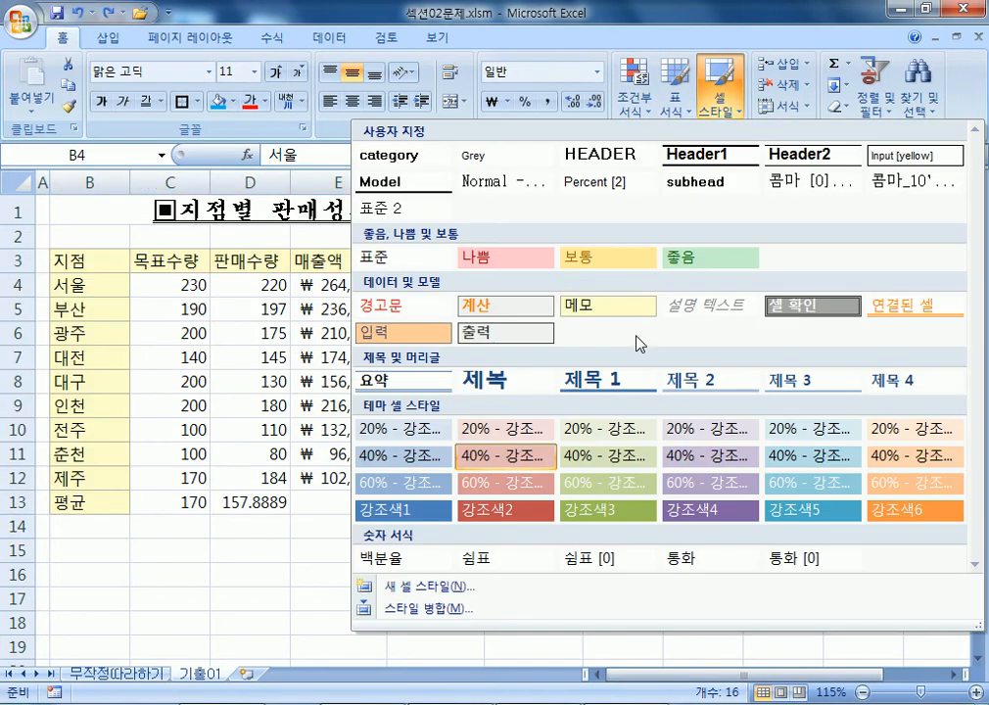
click(554, 105)
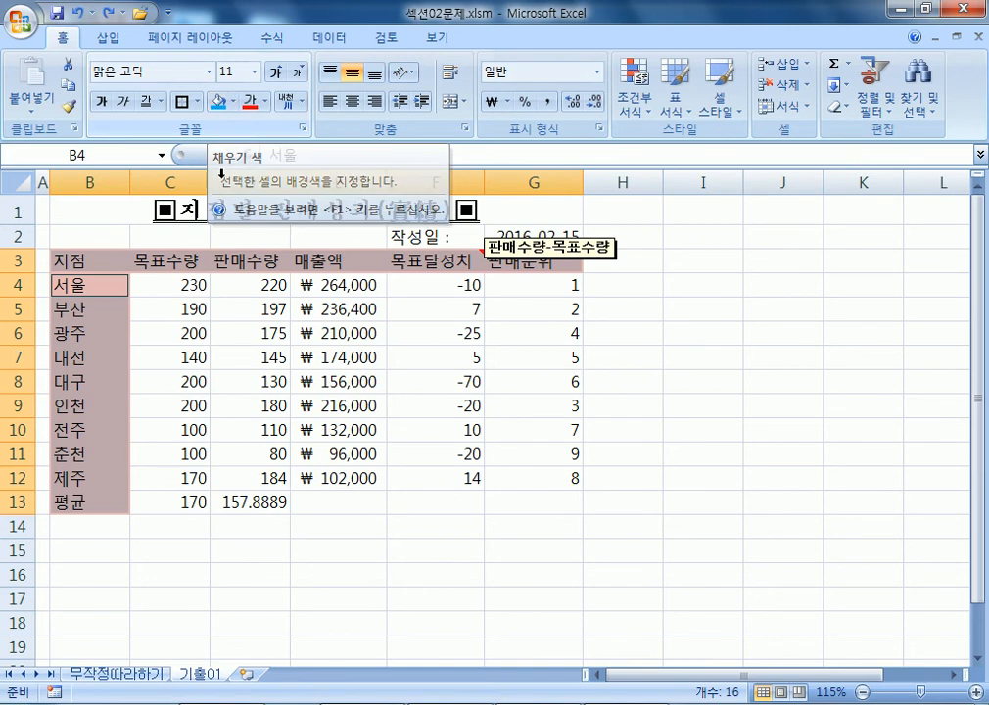
click(732, 109)
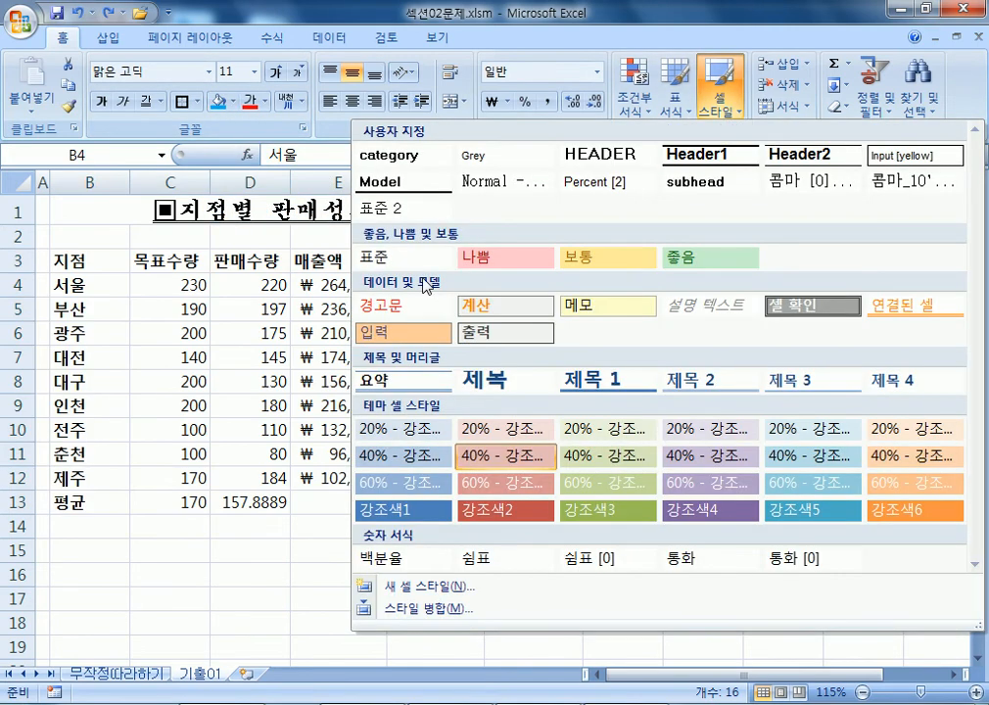
click(522, 458)
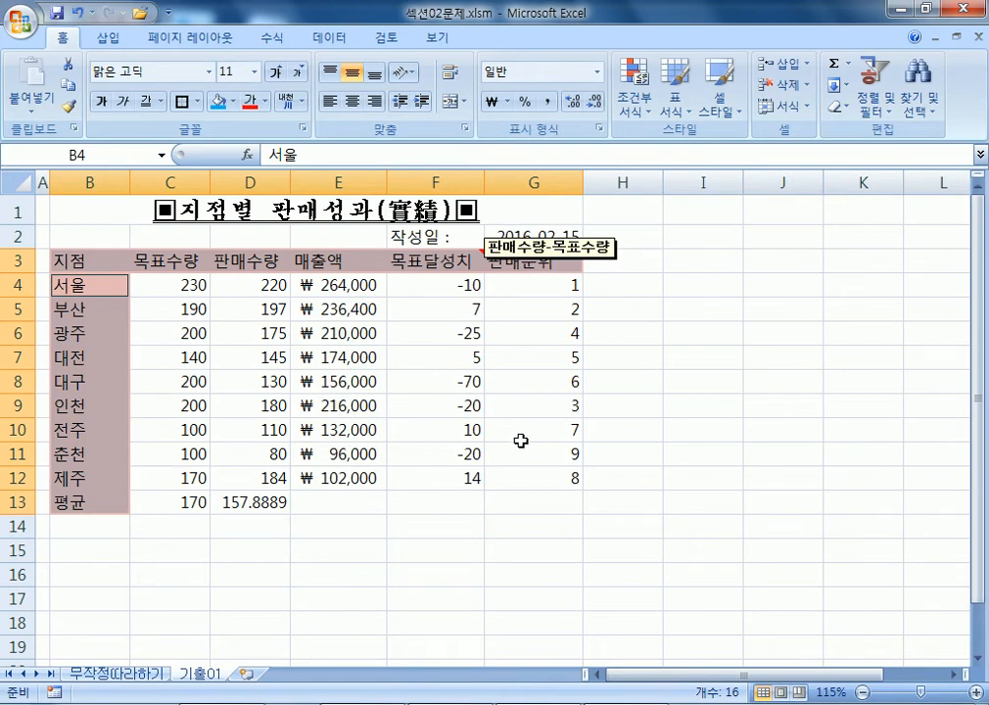
key(ctrl+1)
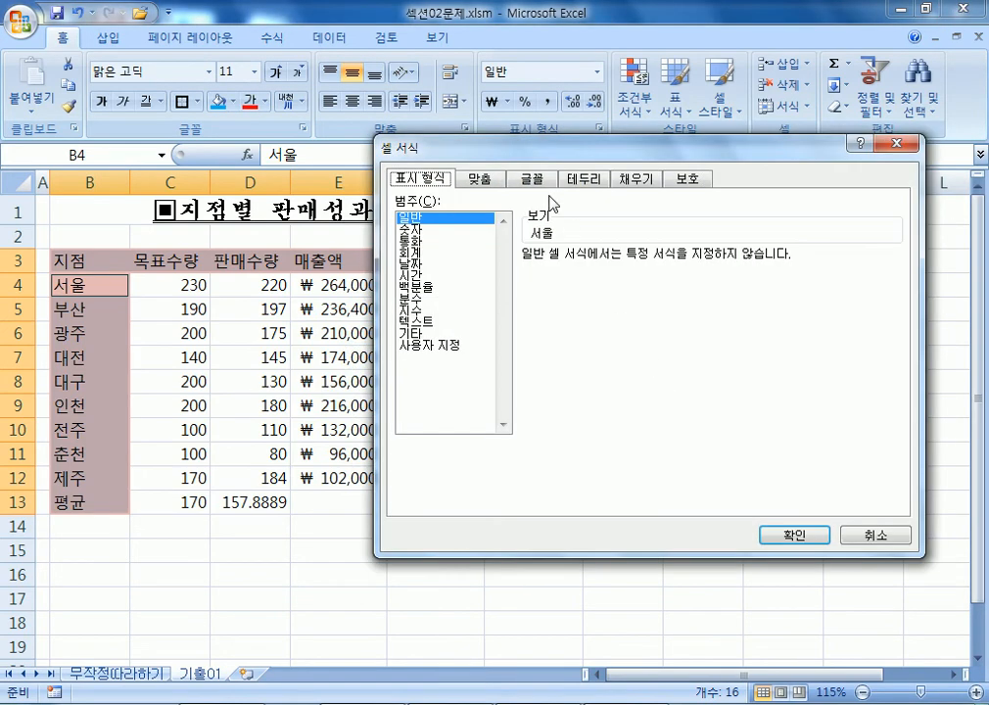
Preview distributed alignment, cancel it, and apply the 40% - 강조색2 style to B4:B13.
click(479, 179)
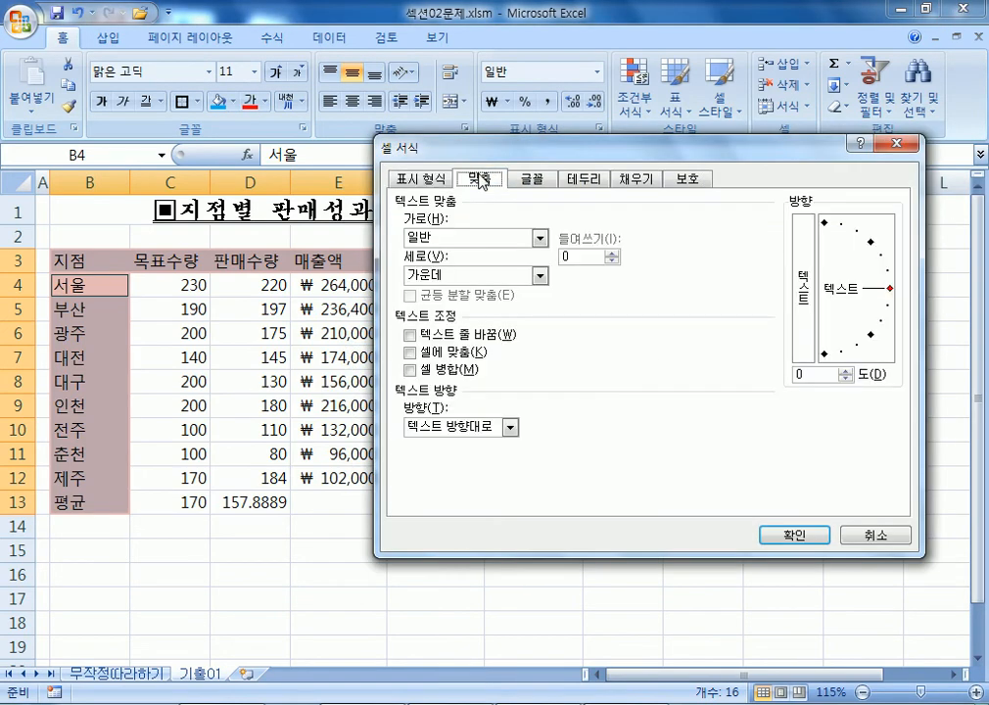
click(451, 244)
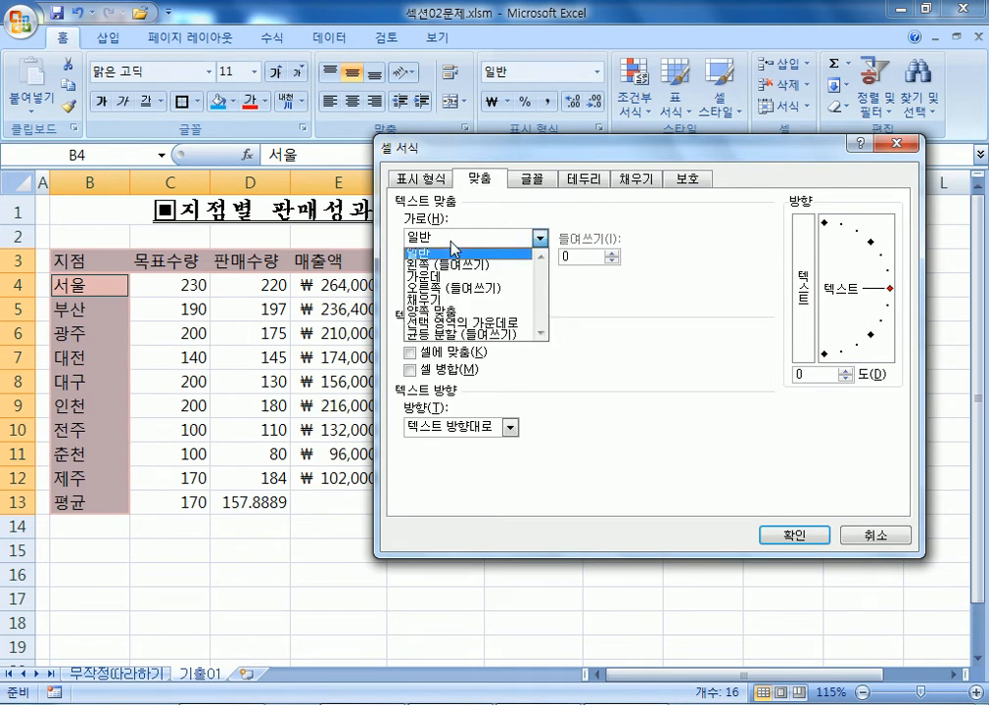
click(448, 337)
click(876, 535)
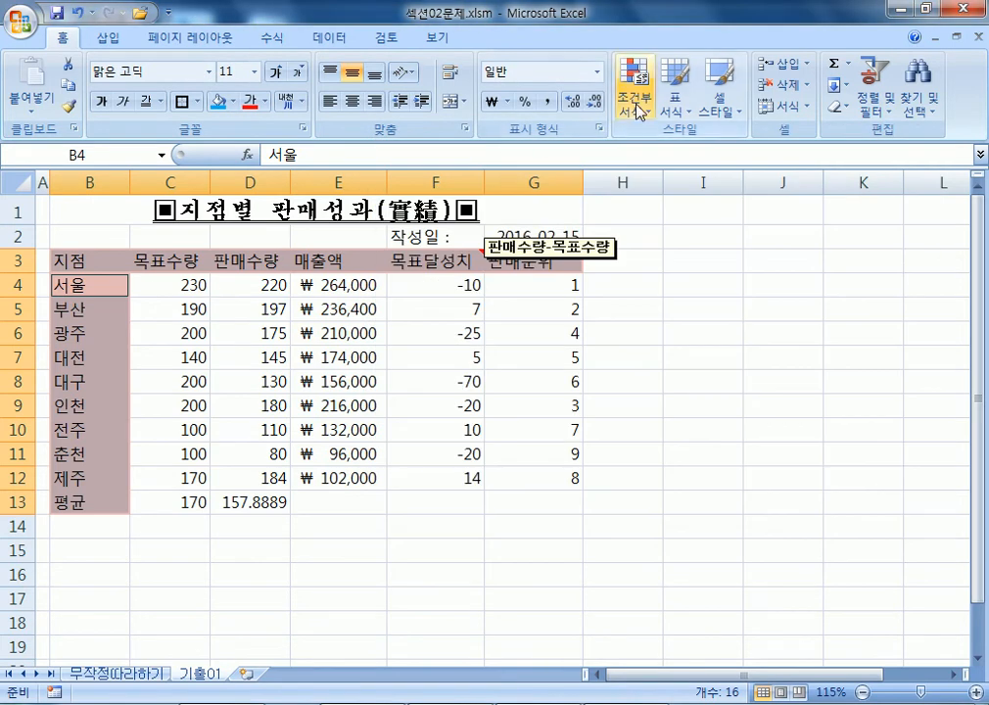
click(720, 98)
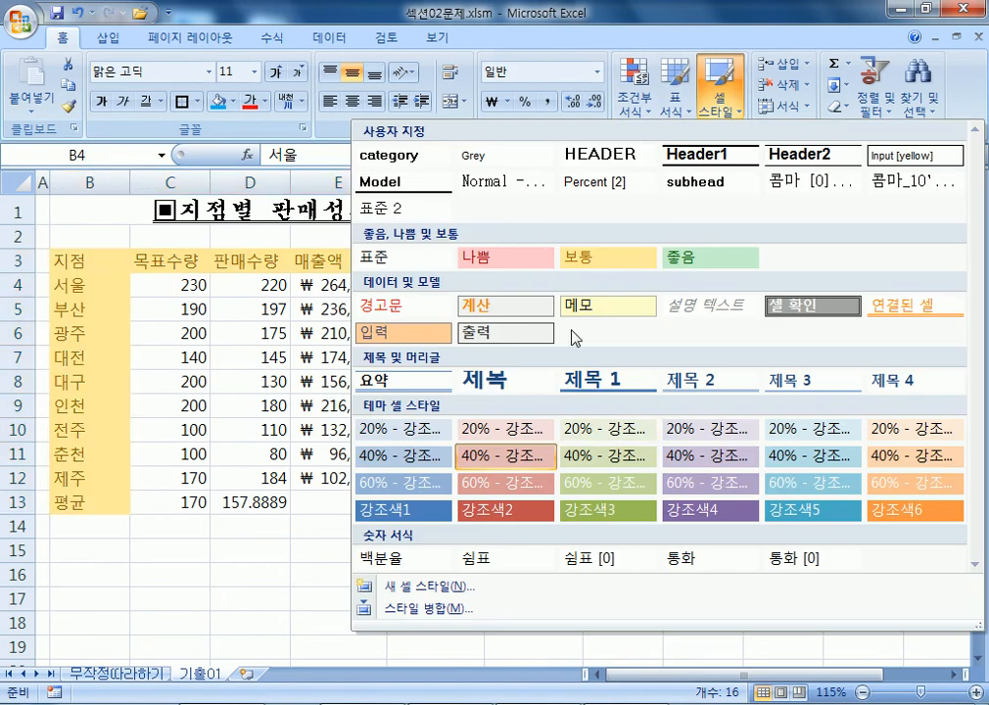
click(521, 458)
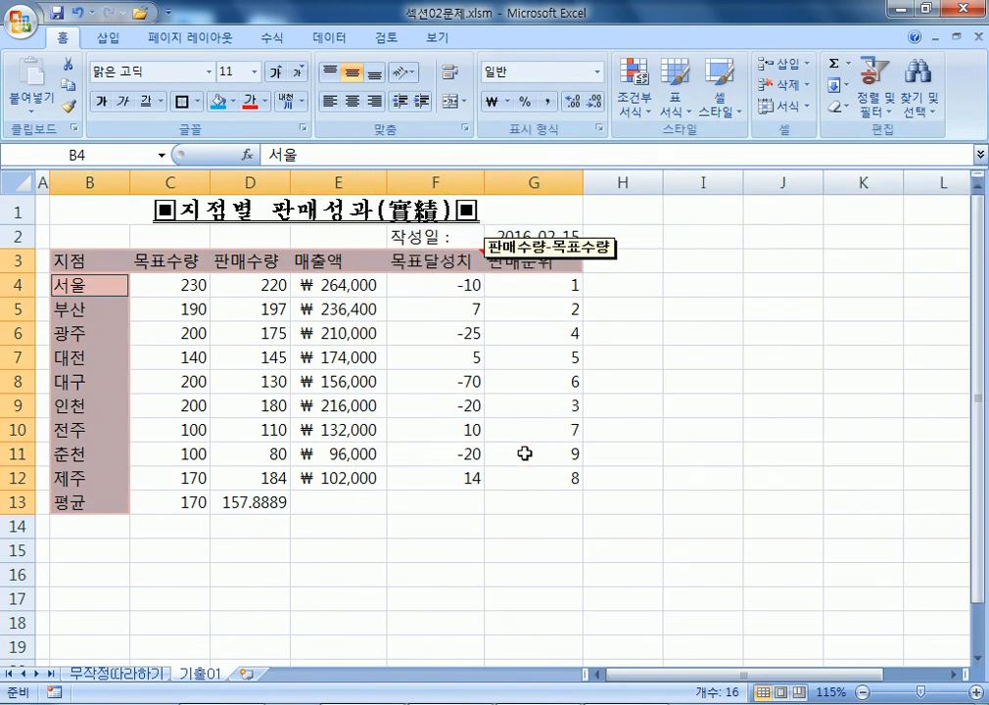
Set horizontal alignment to 균등 분할 (들여쓰기) for the header and branch cells.
key(ctrl+1)
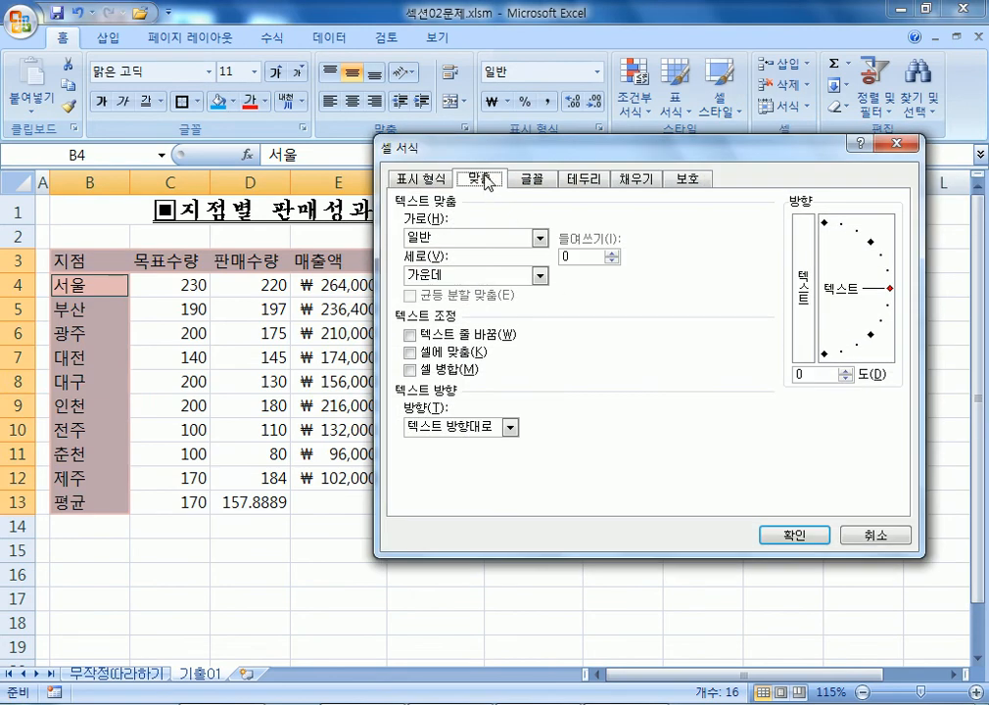
click(436, 245)
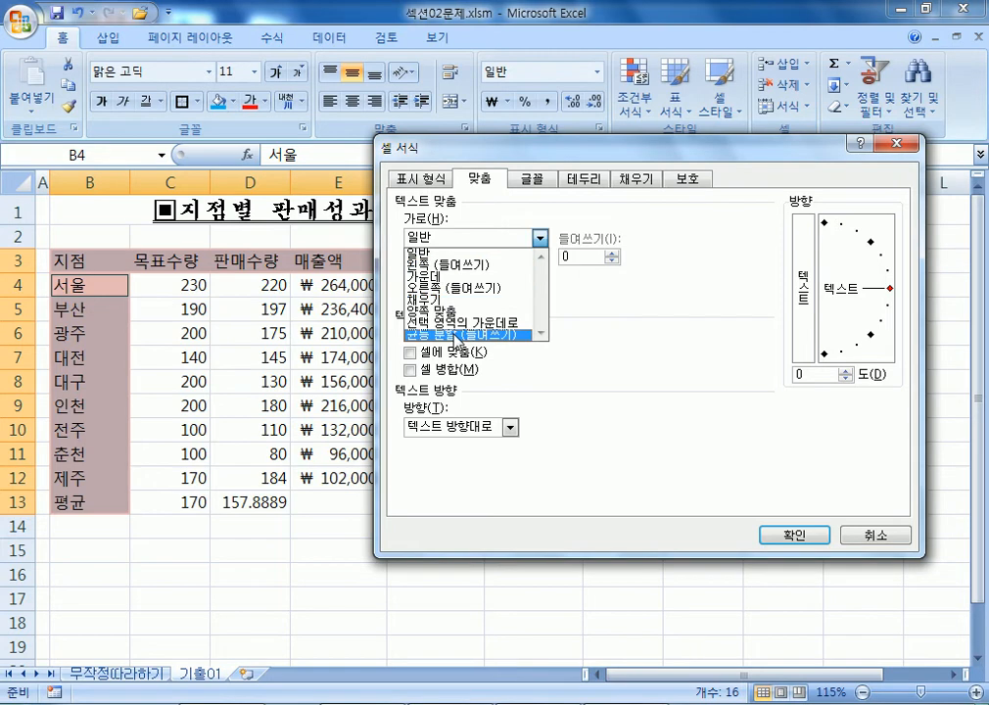
click(470, 332)
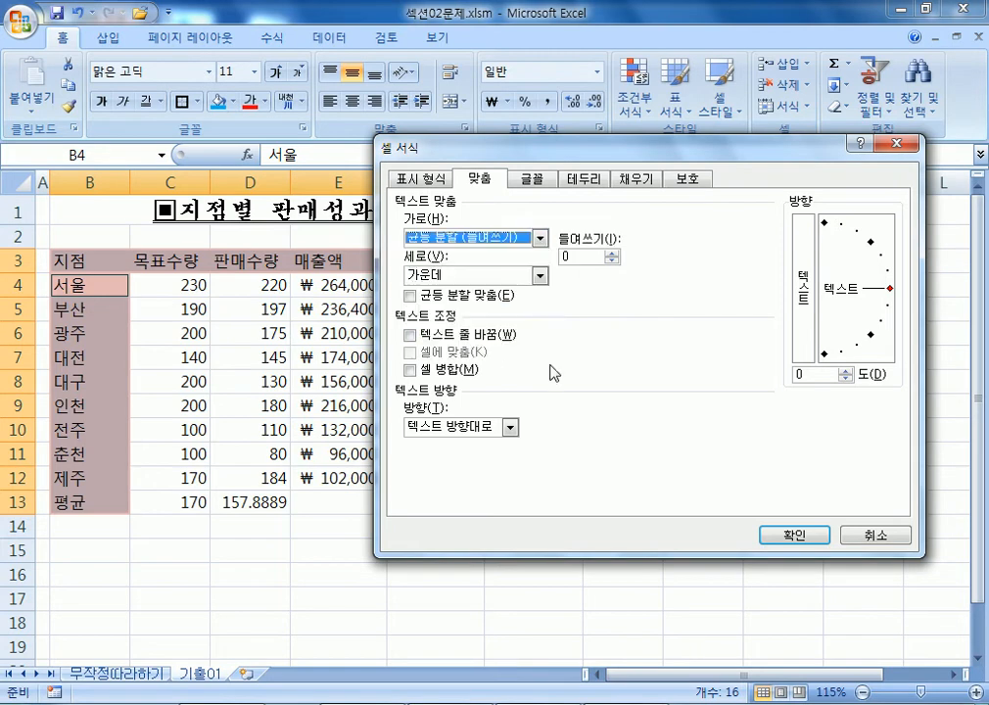
click(566, 256)
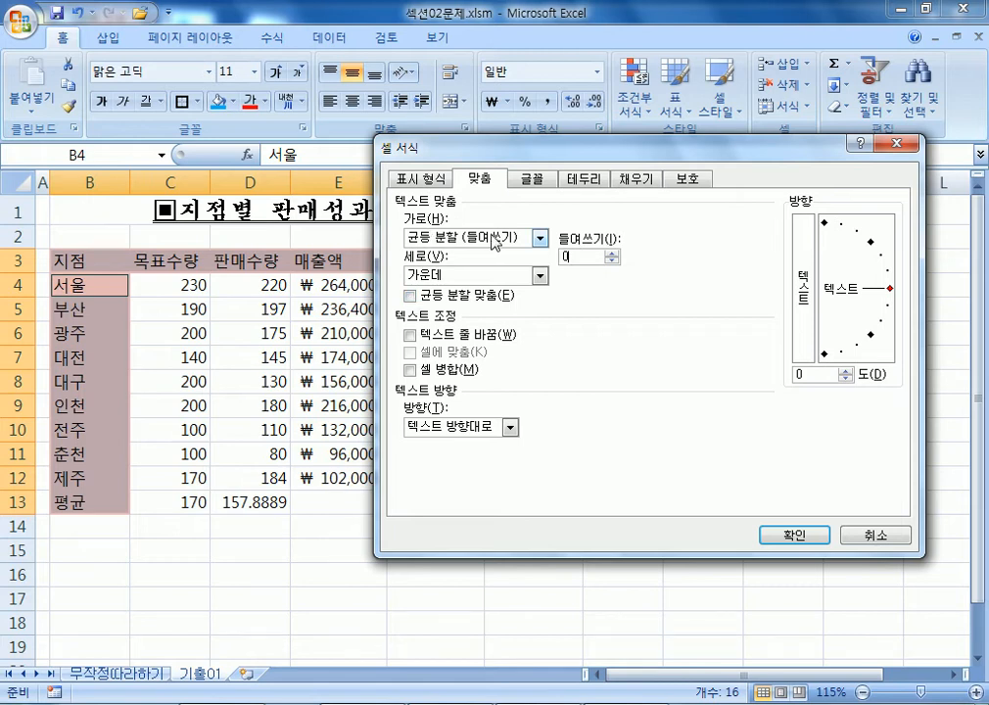
click(776, 532)
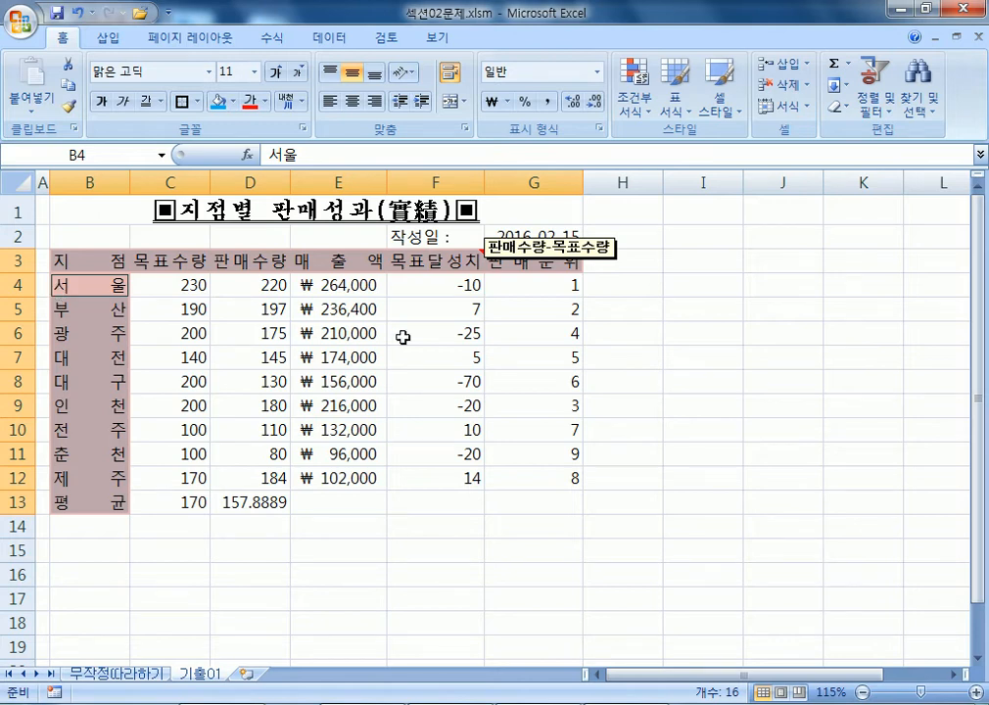
Select the 목표달성치 values F4:F12 and open their 표시 형식 settings in Format Cells.
drag(445, 287, 443, 479)
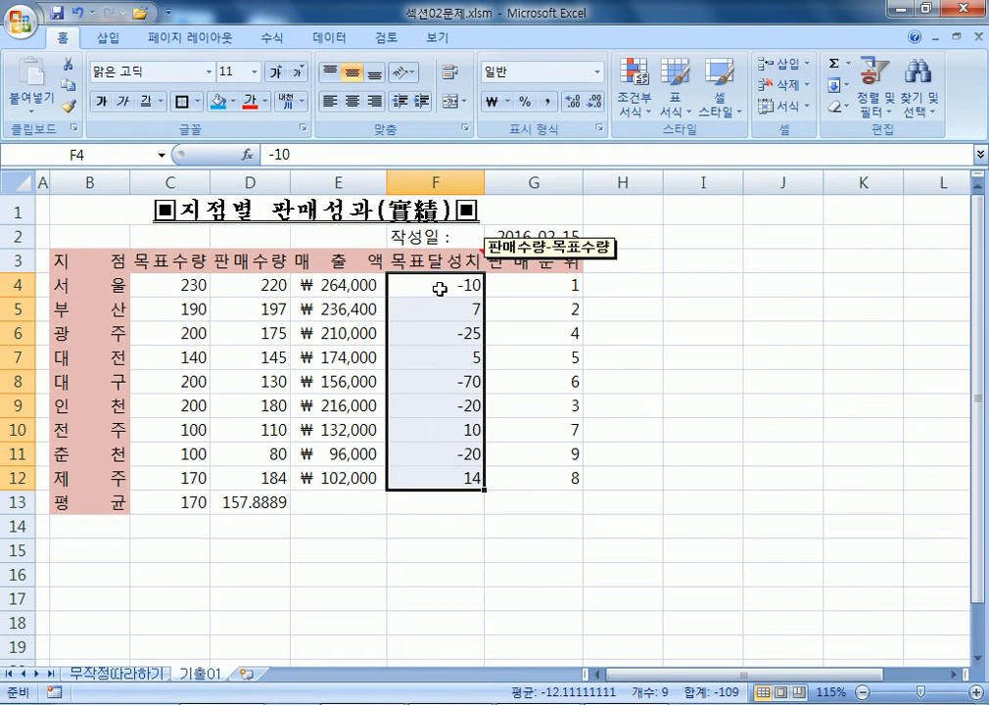
scroll(408, 460, up, 4)
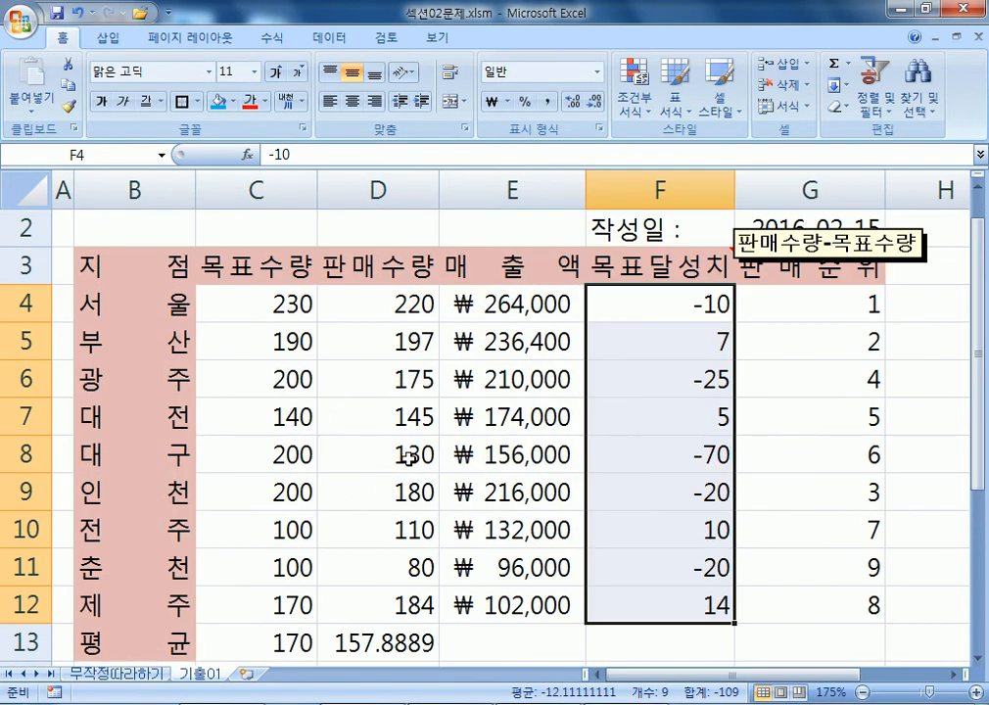
click(977, 658)
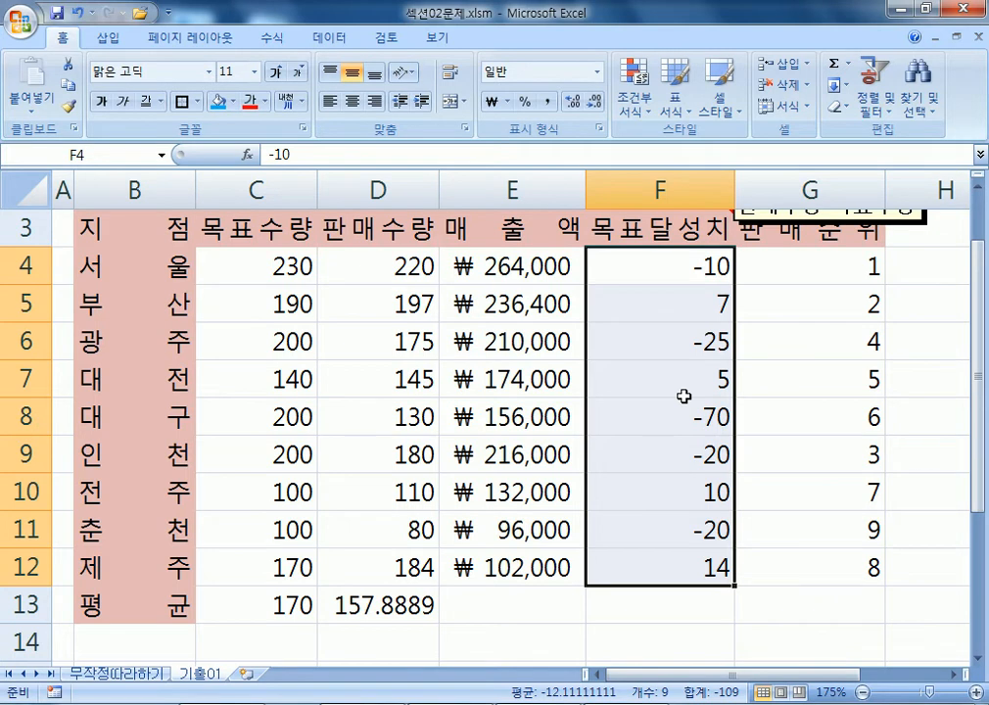
key(ctrl+1)
click(423, 182)
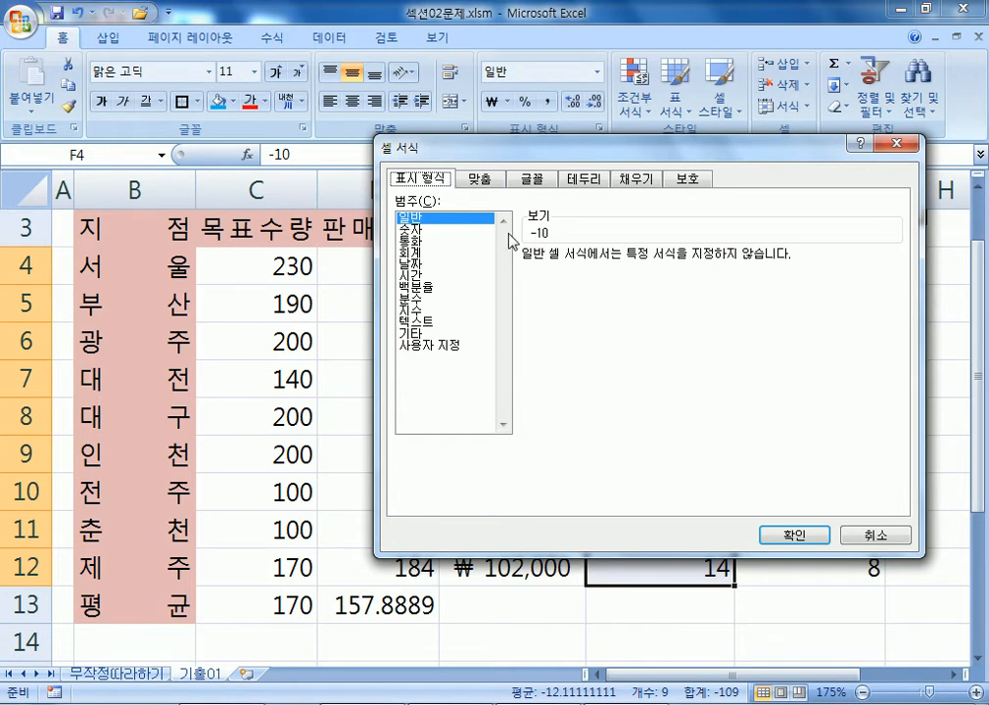
Give F4:F12 the 숫자 format with negatives in red parentheses, like (1234).
click(428, 231)
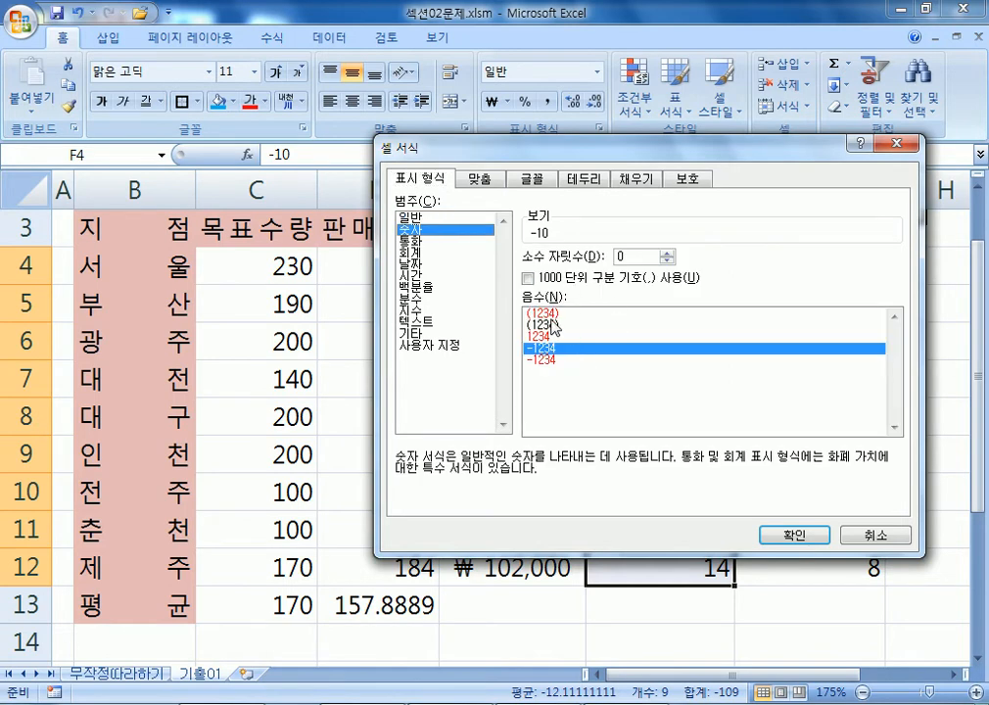
click(550, 314)
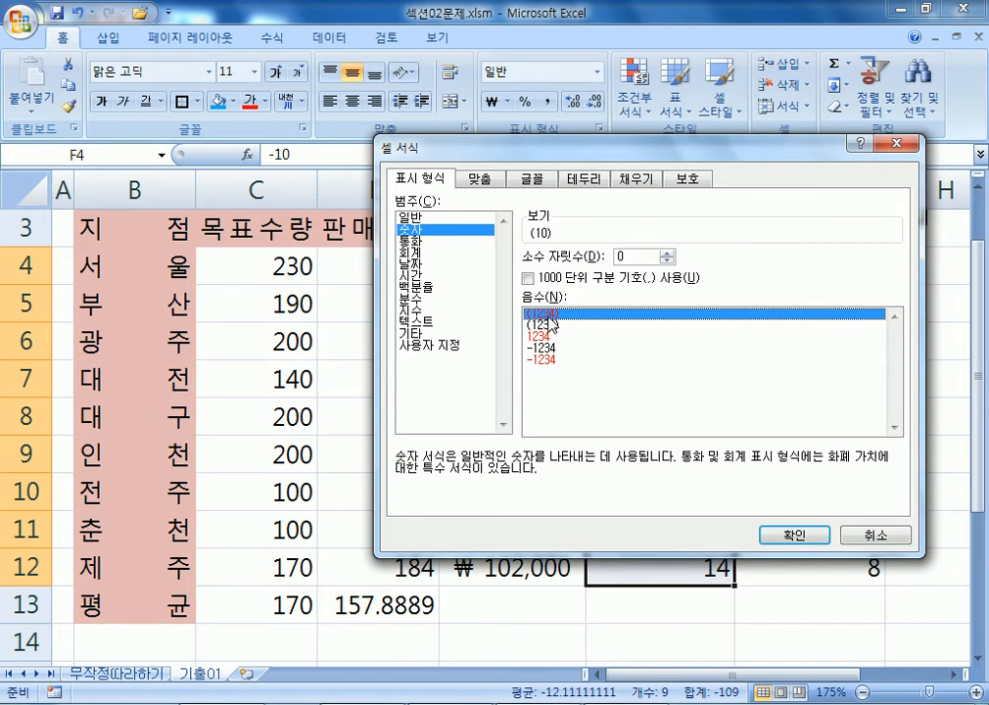
click(422, 240)
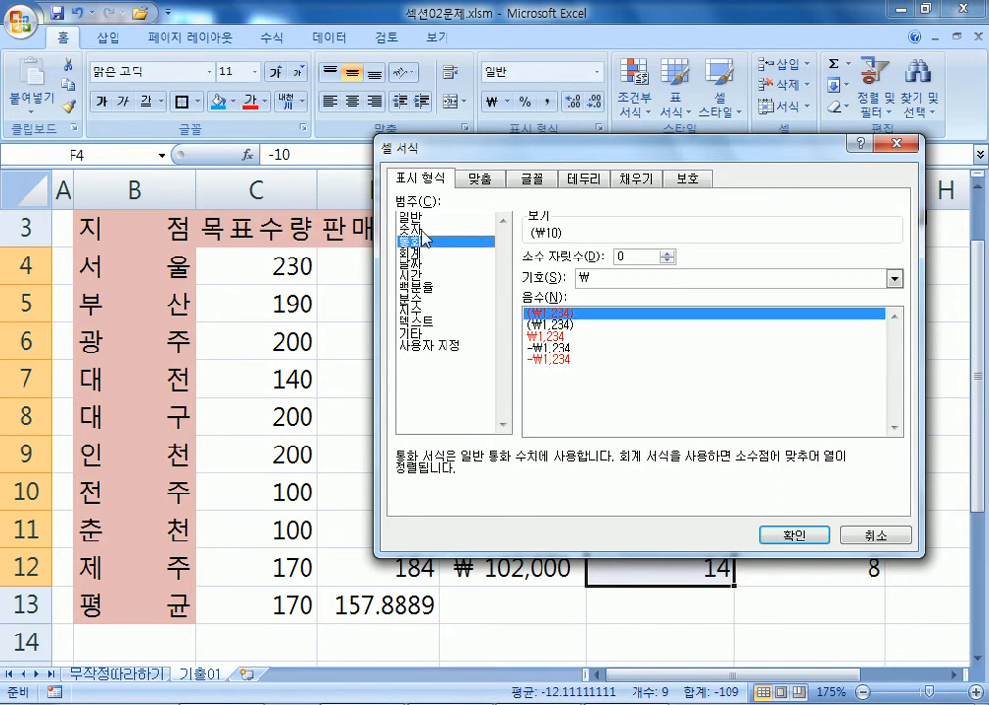
click(421, 230)
click(444, 241)
click(435, 230)
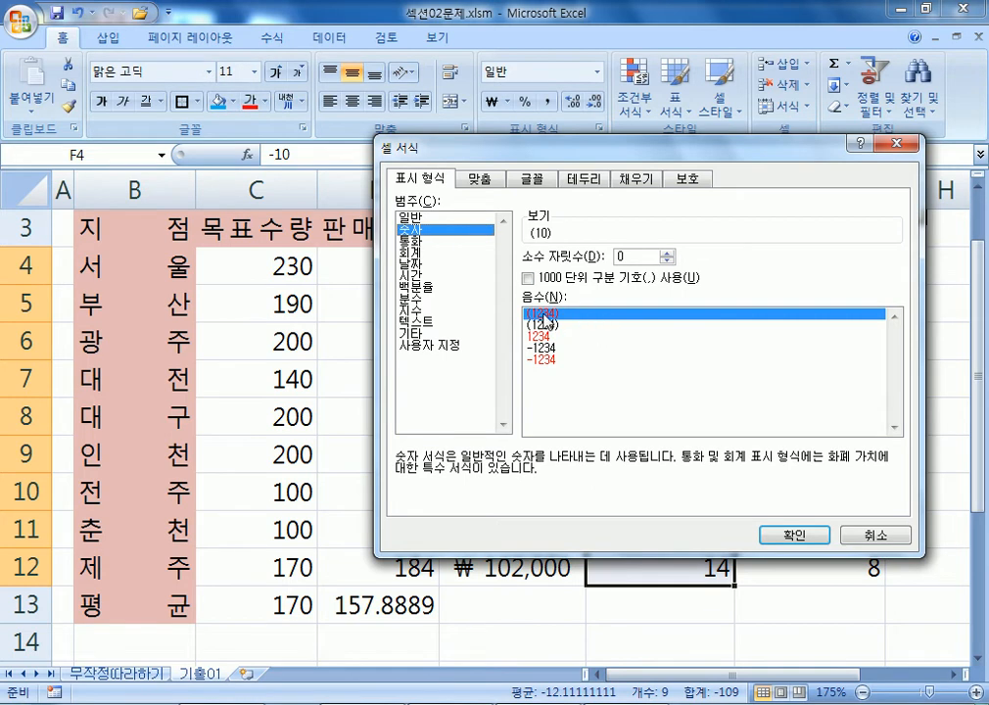
click(783, 534)
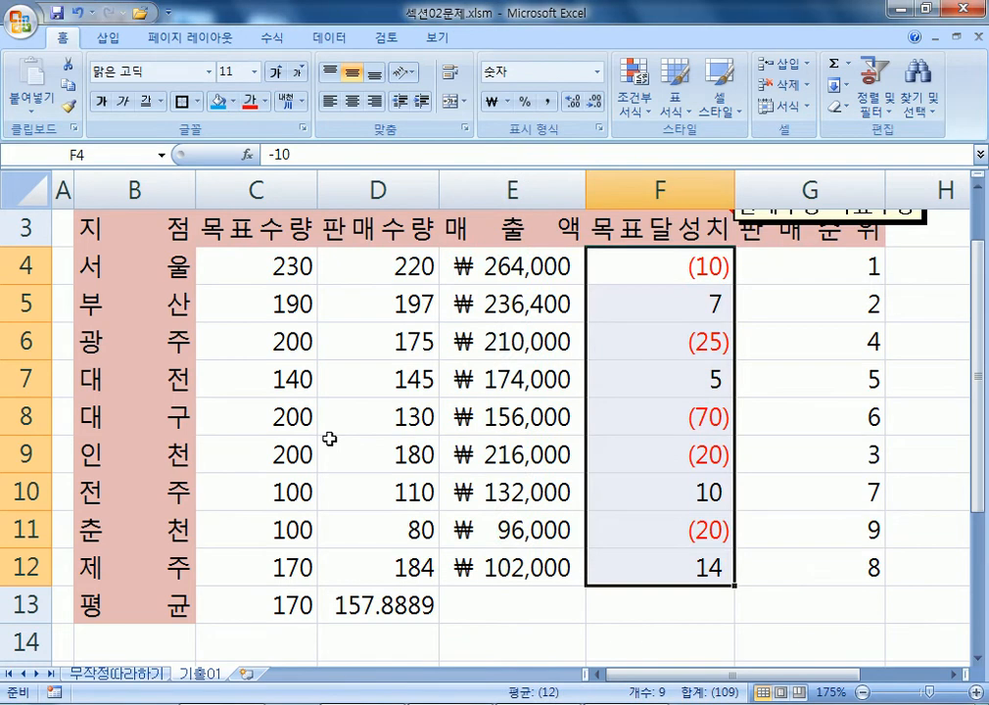
Test the format by entering 25 and then -25 in F6, checking the red (25).
click(681, 340)
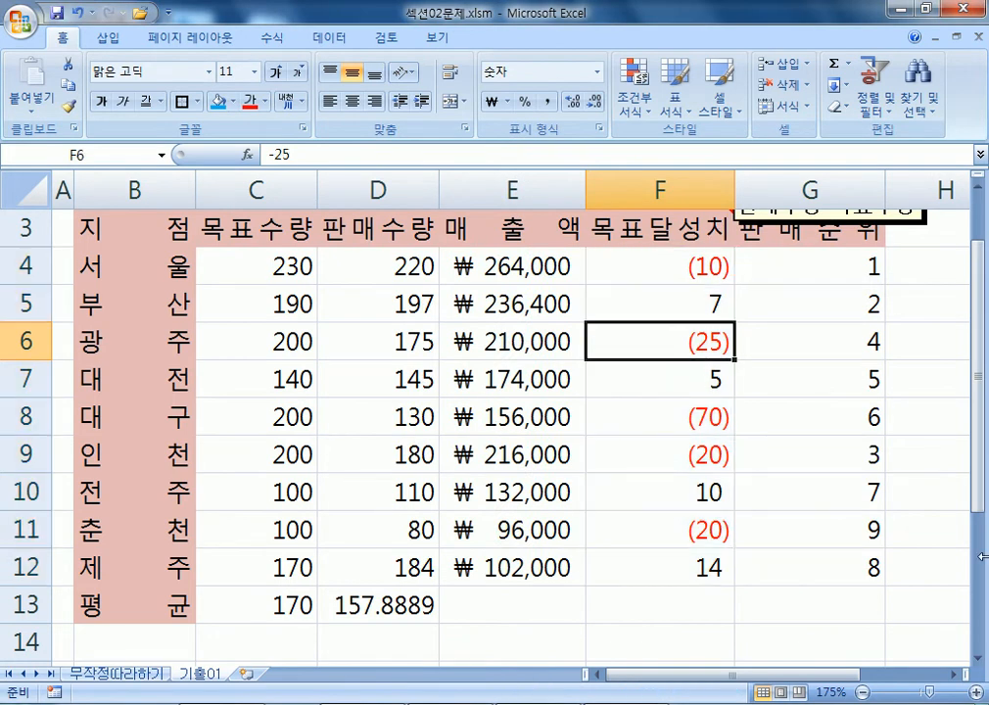
text(25)
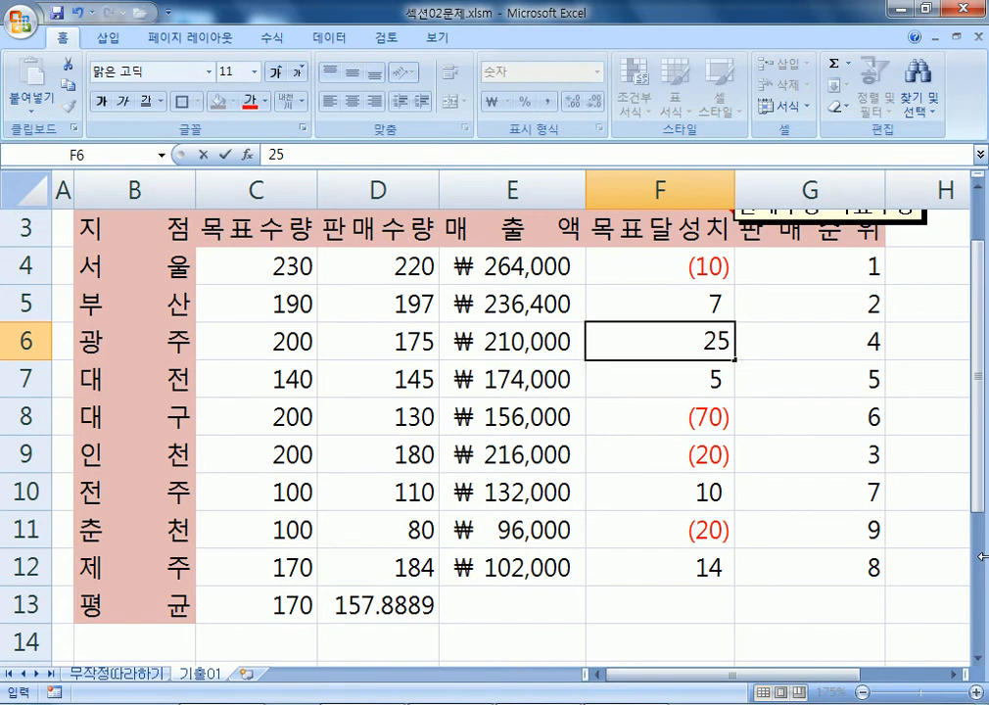
key(Return)
key(Up)
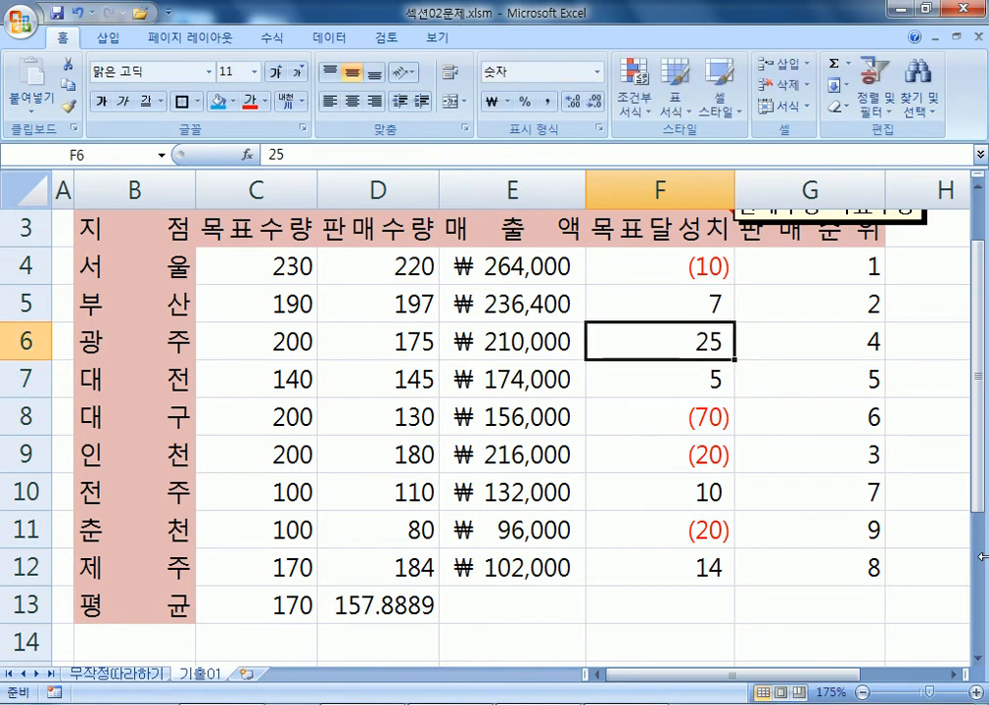
text(-25)
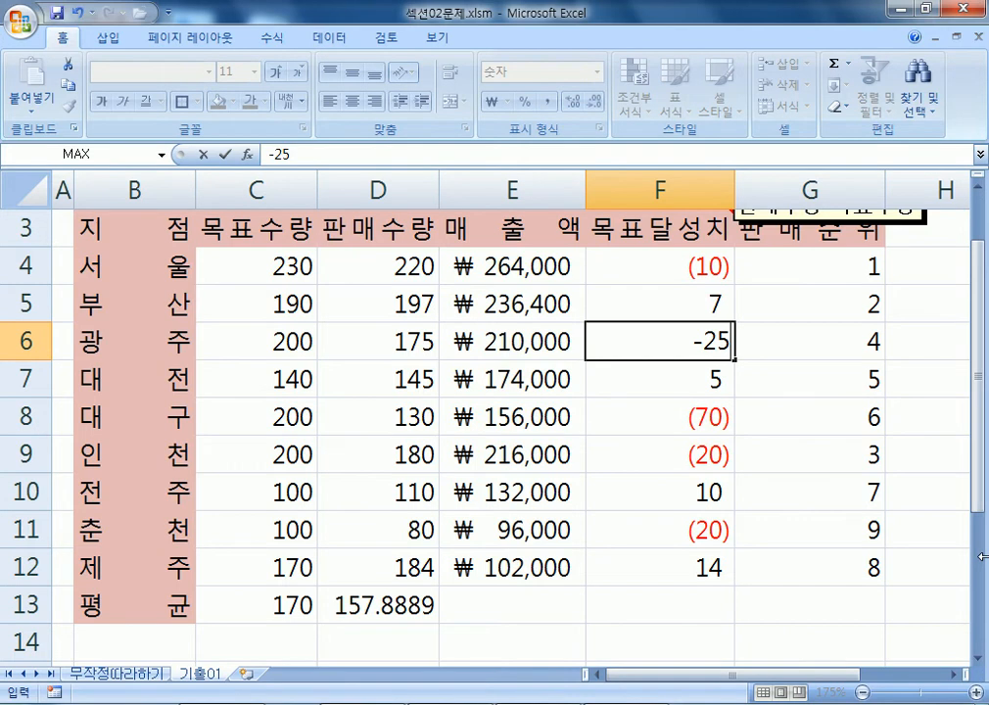
key(Return)
key(Up)
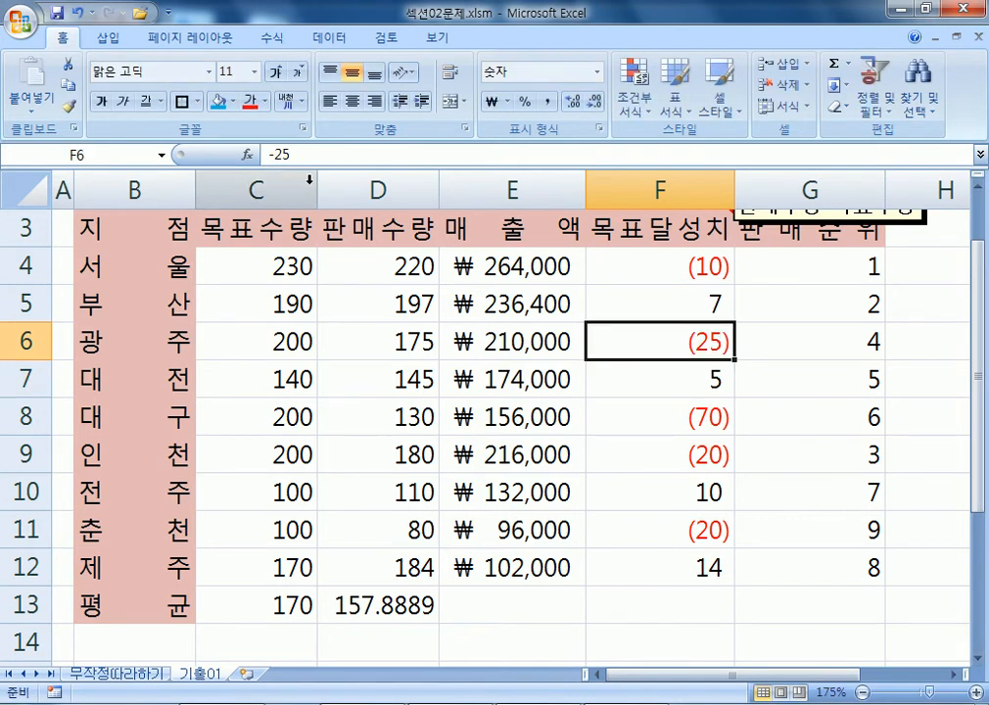
click(301, 156)
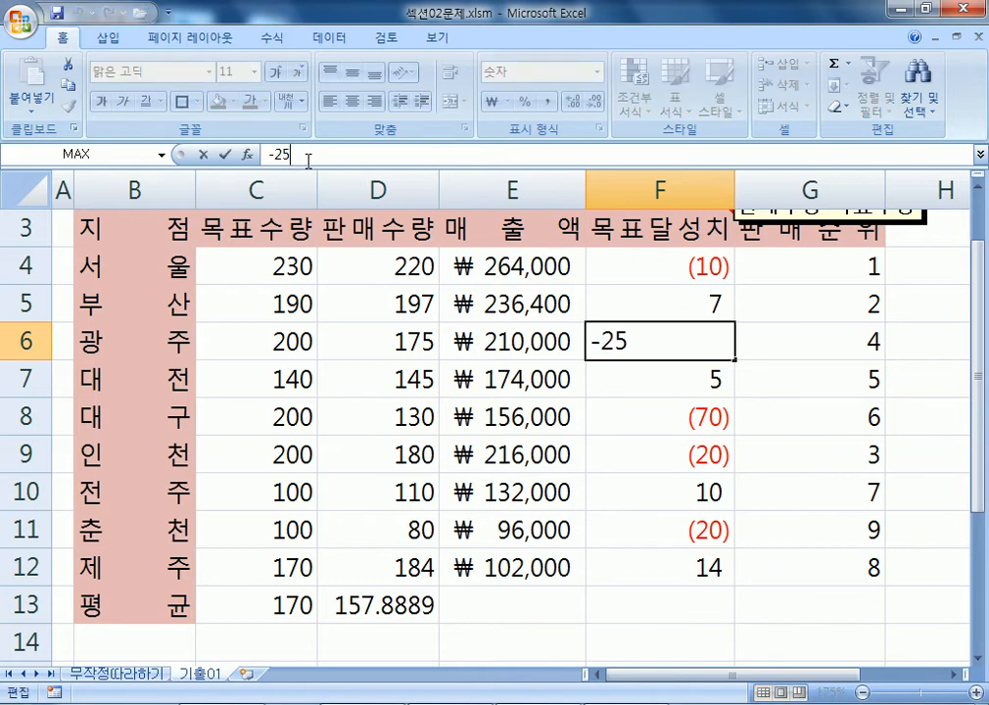
key(Return)
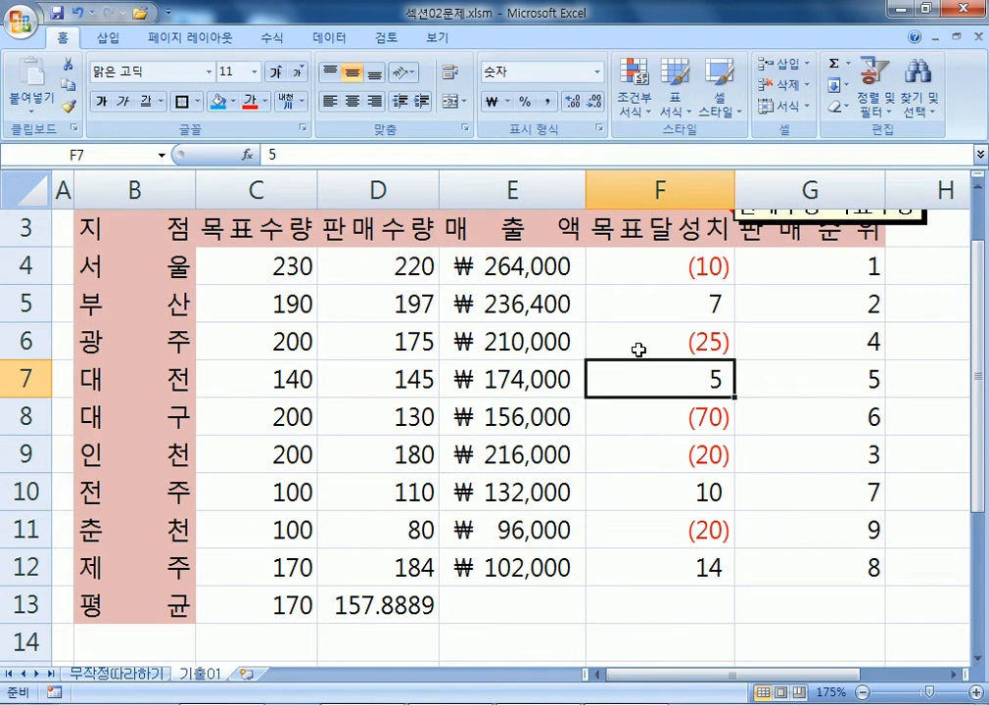
click(661, 265)
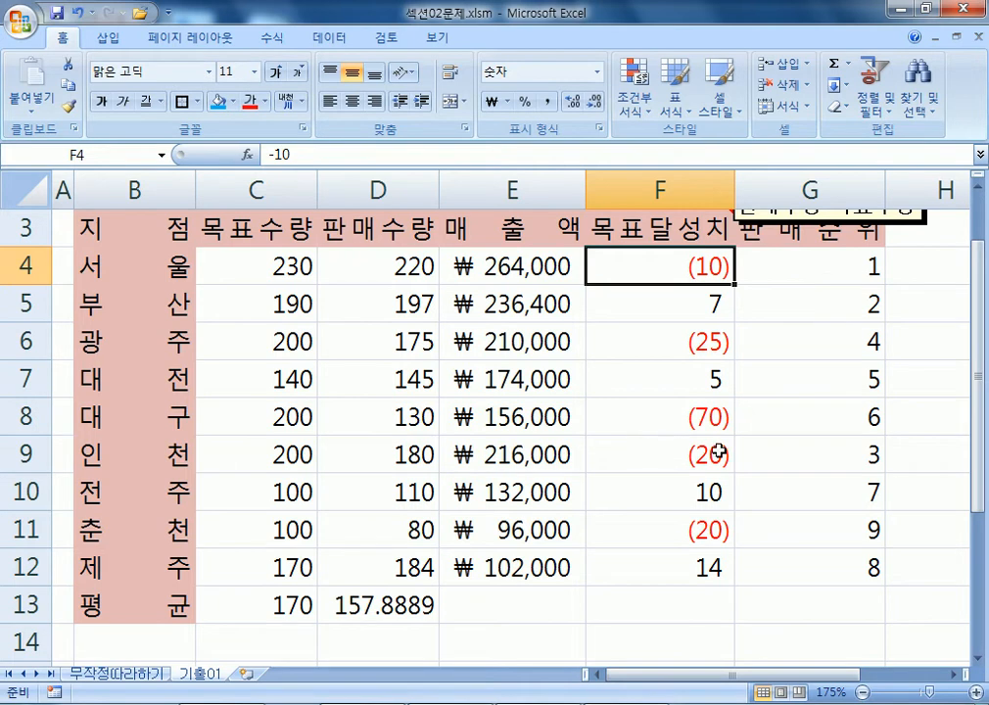
scroll(717, 444, down, 1)
scroll(717, 445, down, 1)
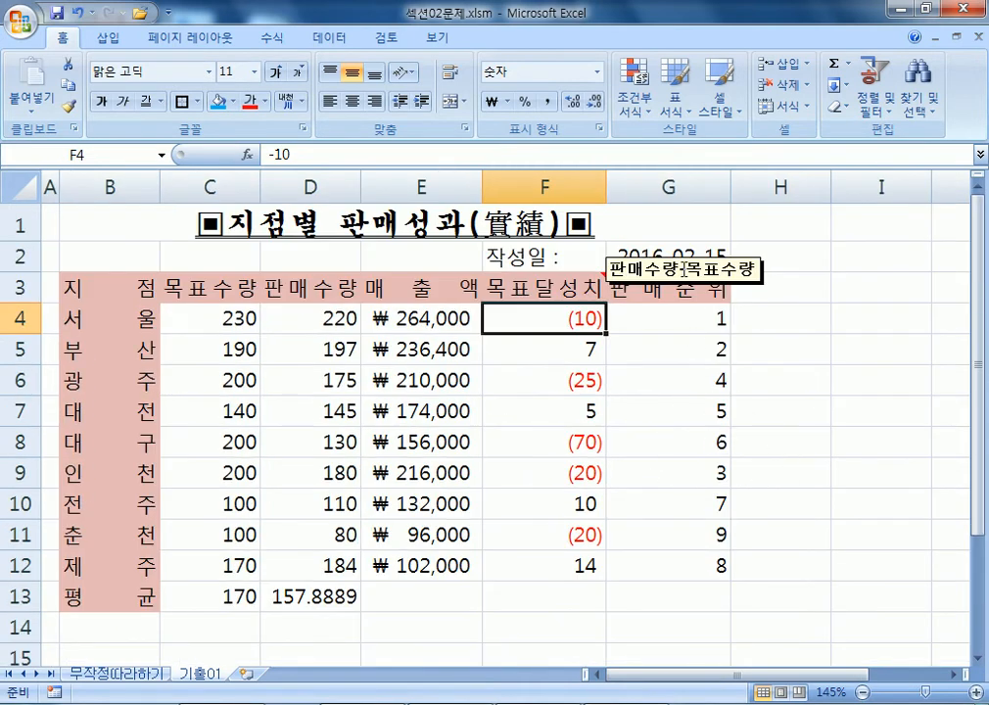
Move the 판매수량-목표수량 comment box beside 판매순위 and open Format Cells for date cell G2.
drag(736, 284, 874, 336)
click(623, 246)
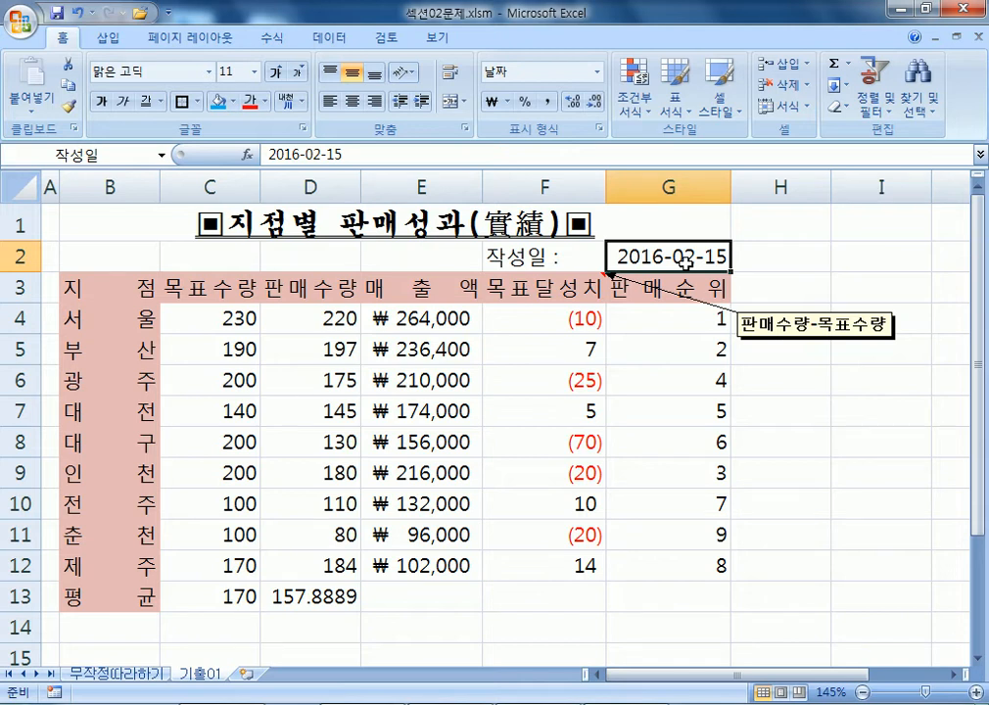
key(ctrl+1)
click(478, 179)
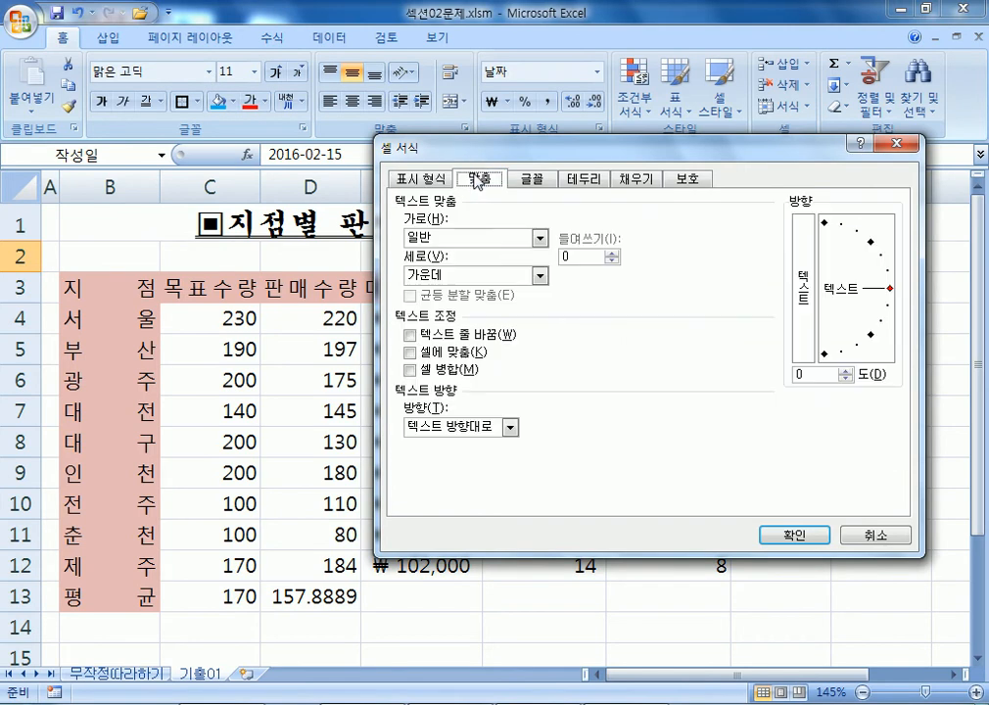
click(410, 353)
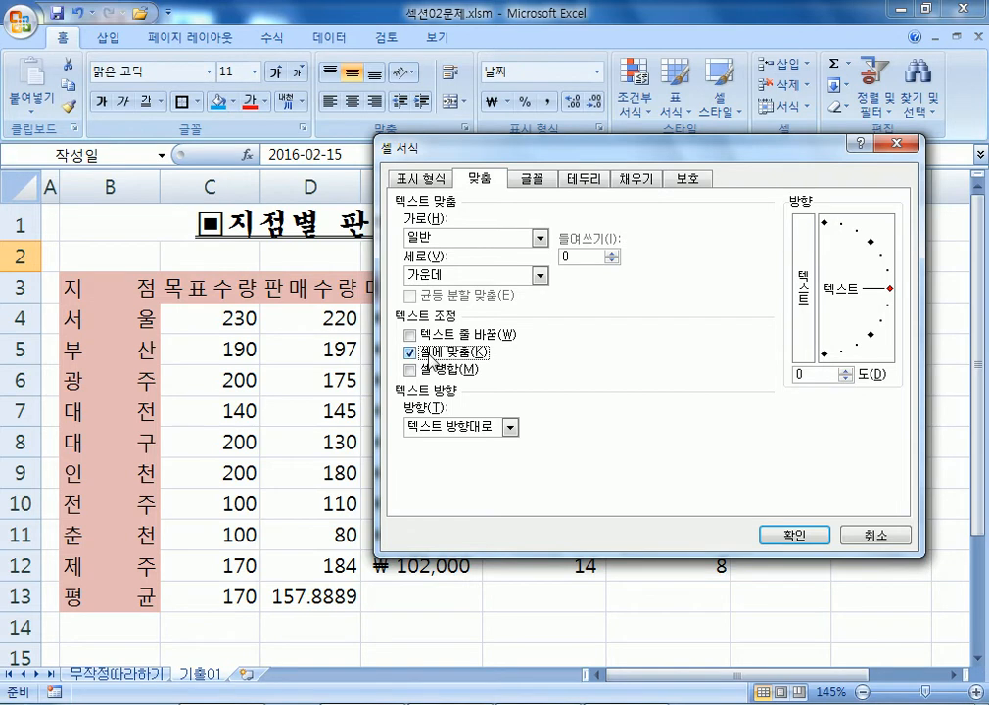
drag(503, 149, 152, 67)
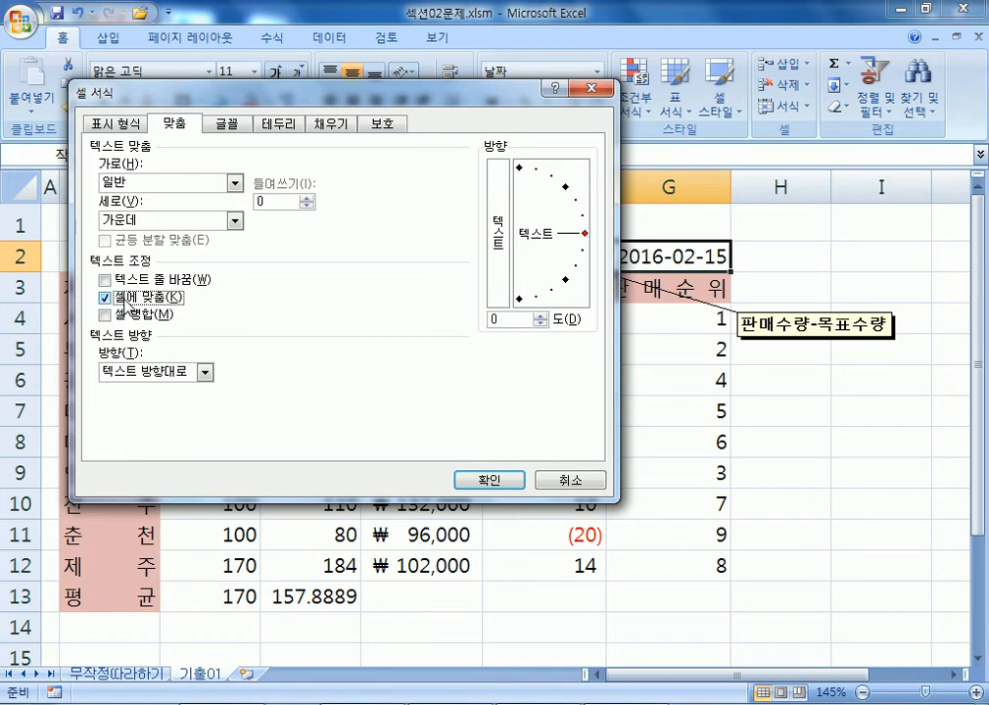
click(119, 124)
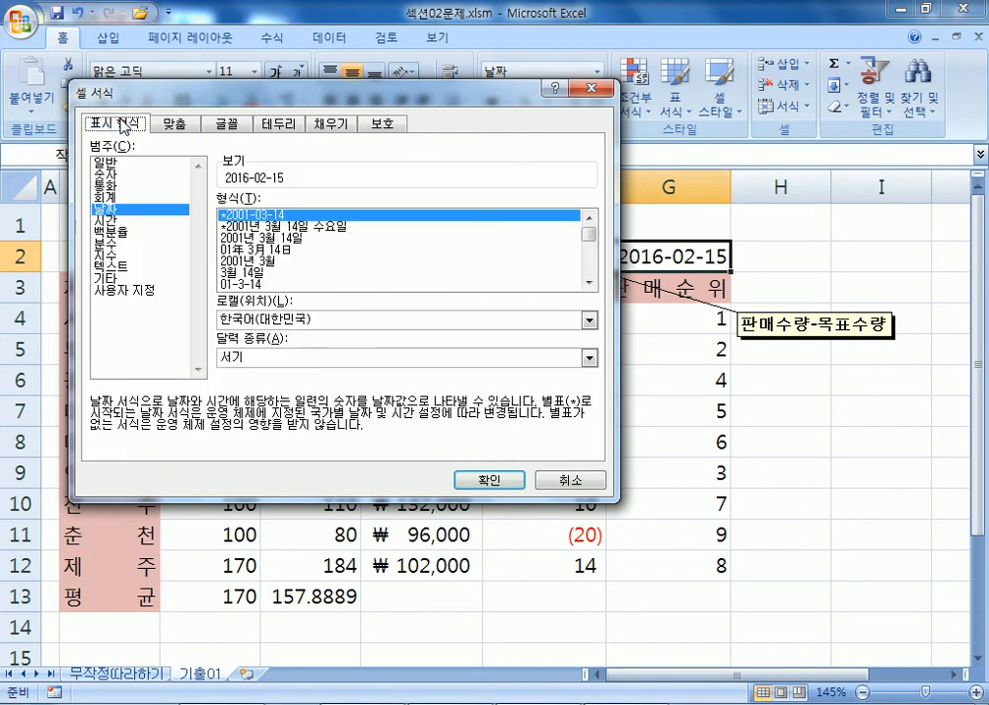
click(126, 294)
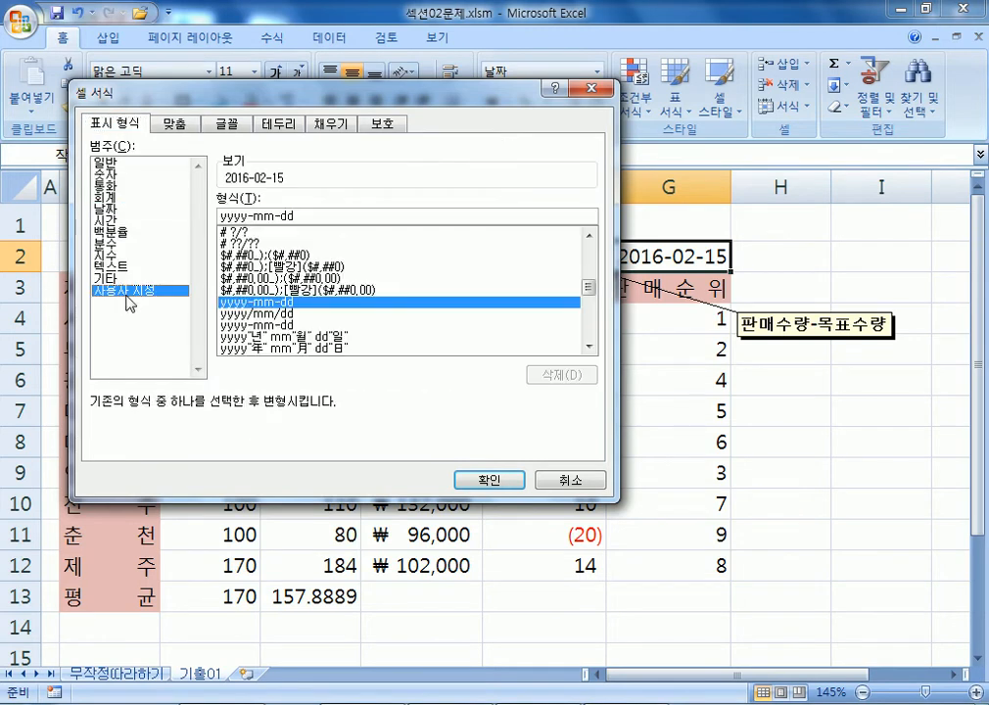
click(291, 338)
scroll(292, 340, down, 1)
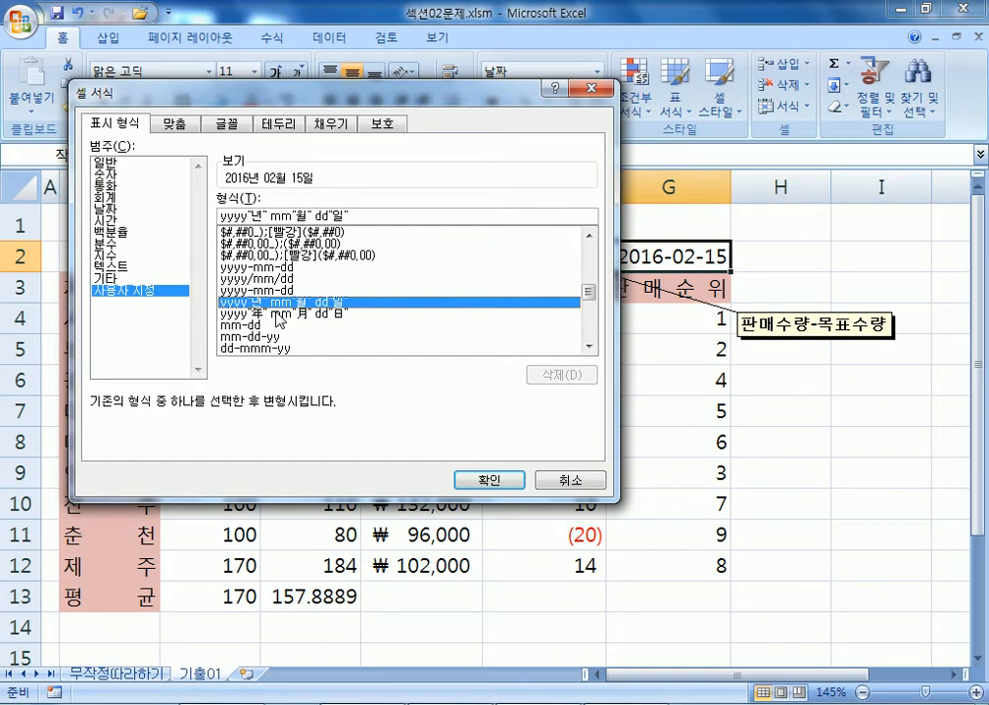
click(497, 478)
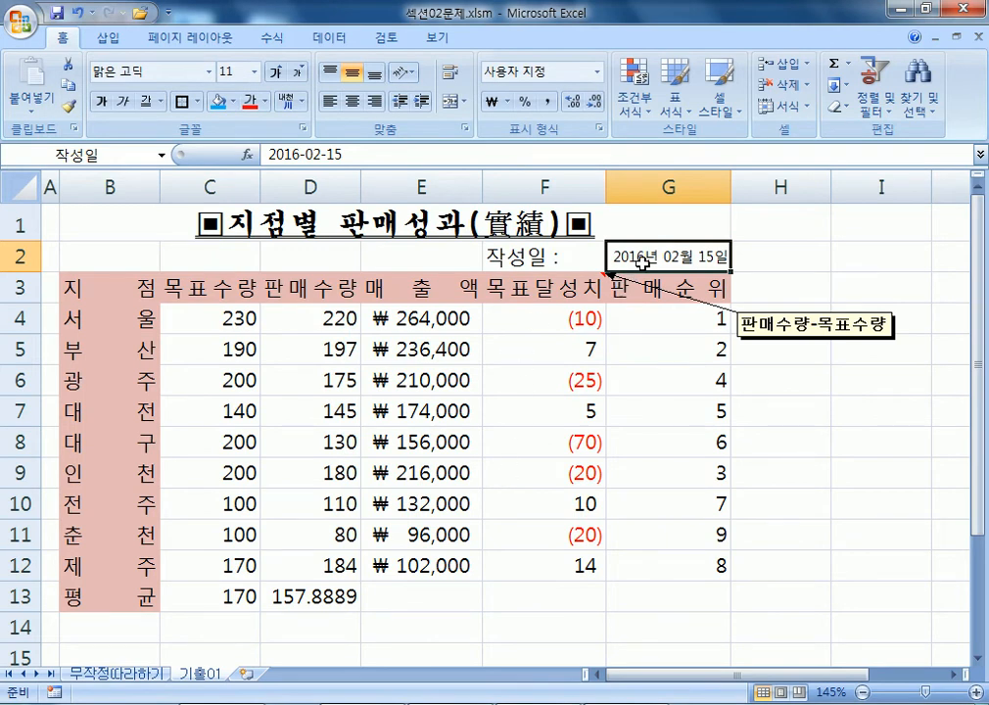
scroll(642, 260, down, 4)
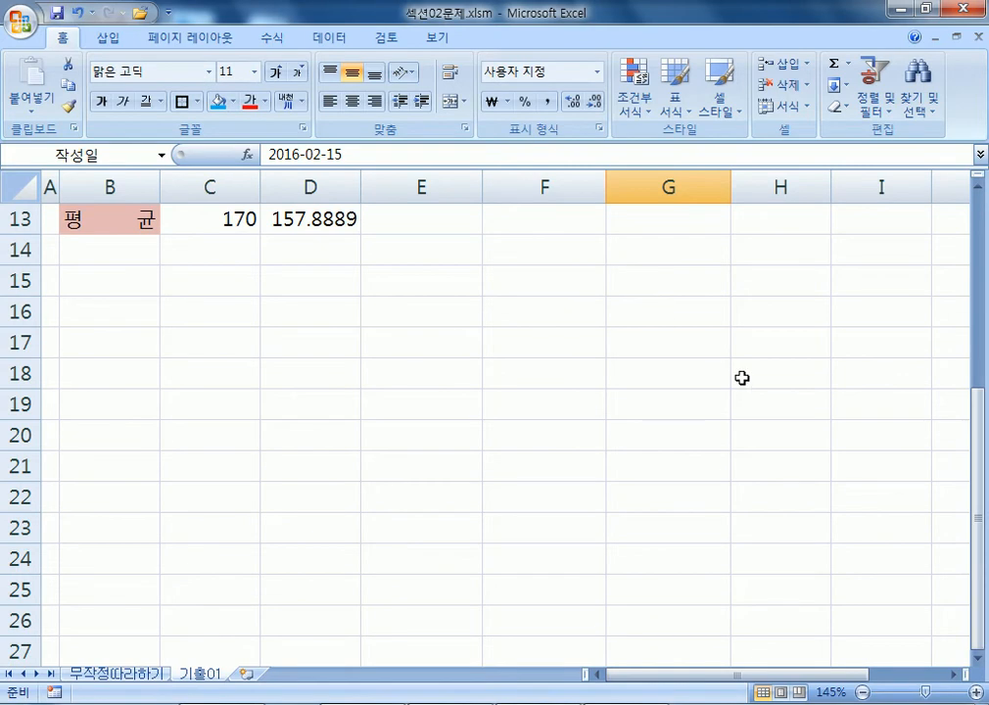
Add a new sheet, enter 2017-01-13 in B2, and autofit column B to the date.
click(262, 676)
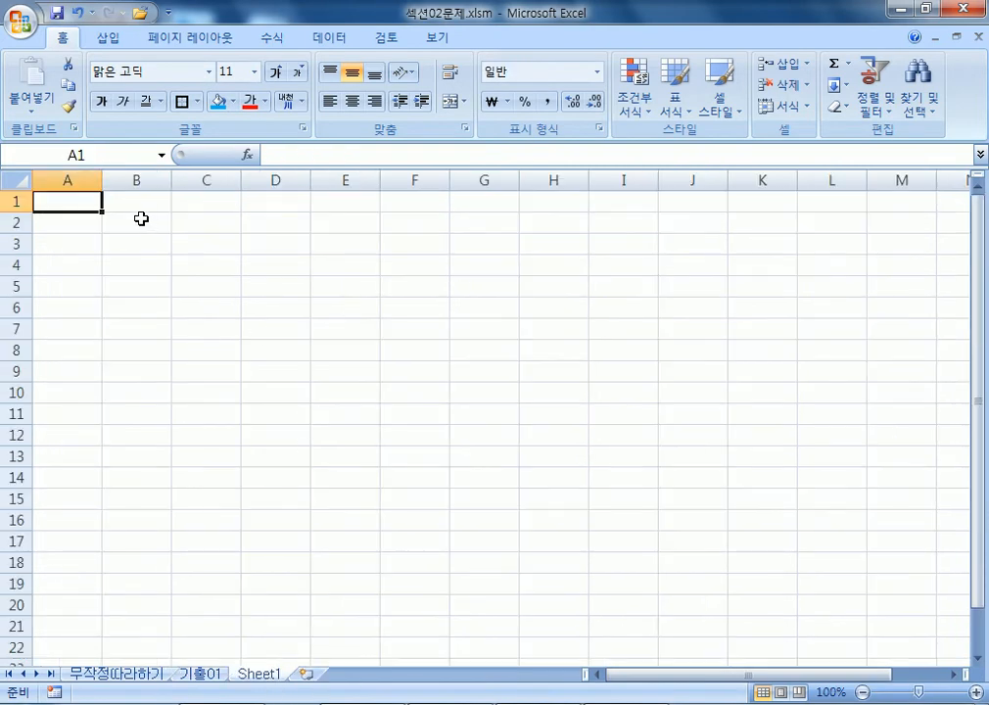
scroll(172, 262, up, 5)
click(223, 267)
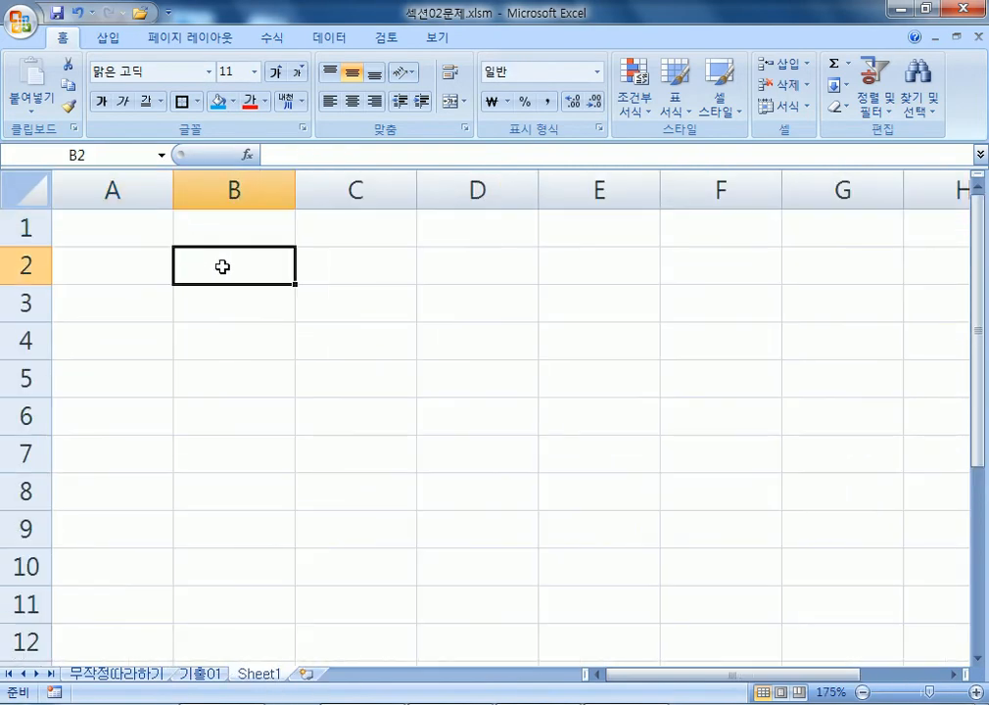
text(2017-01-13)
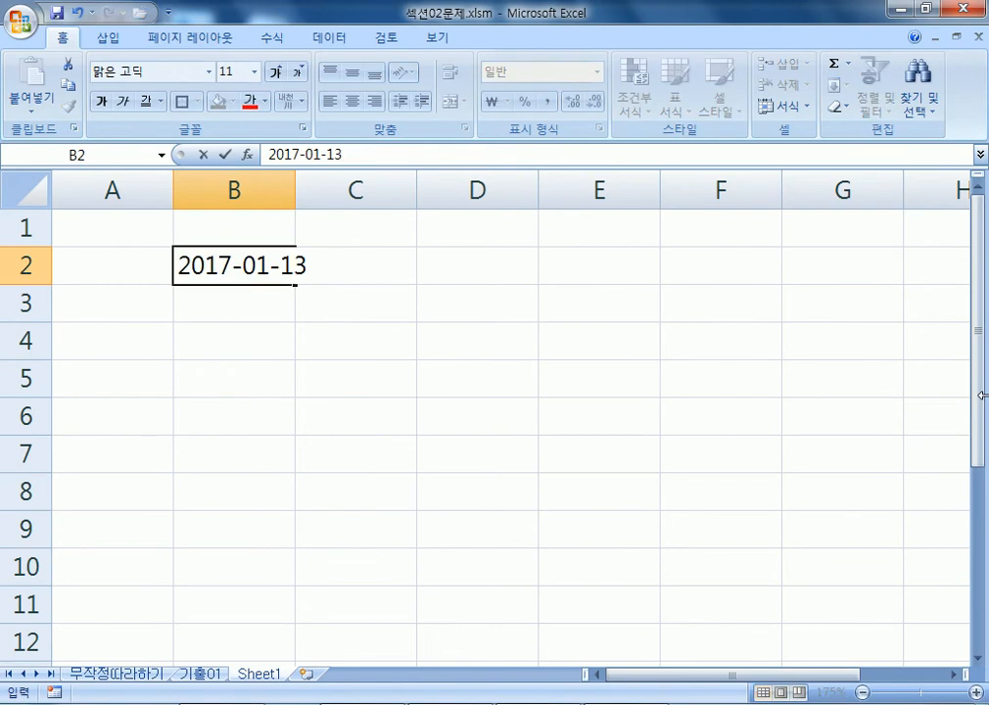
key(Return)
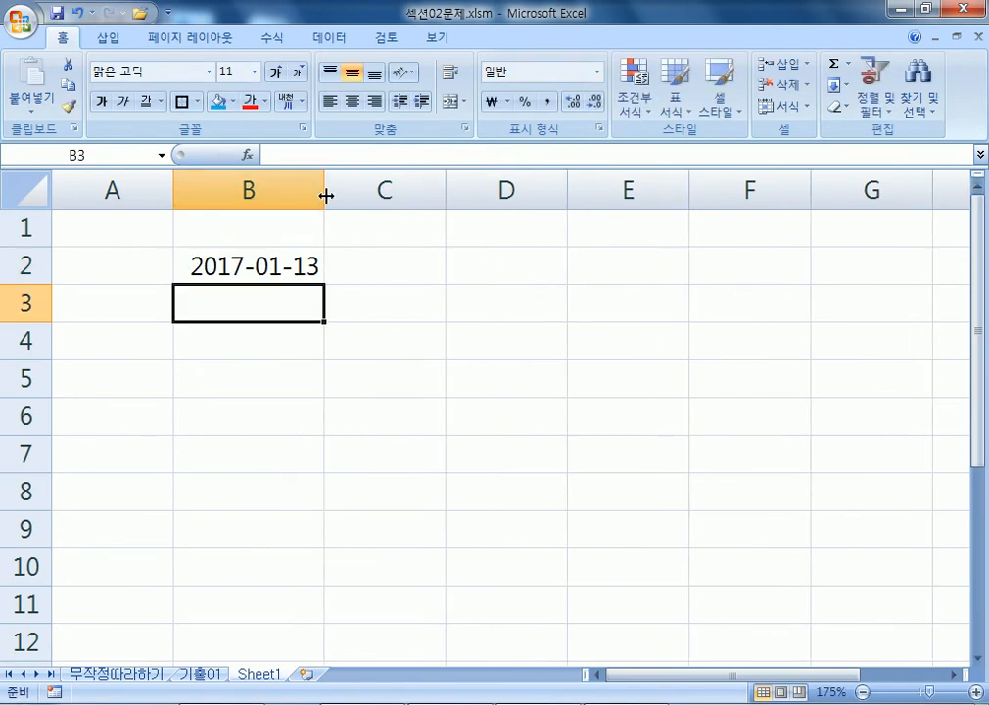
drag(326, 196, 297, 193)
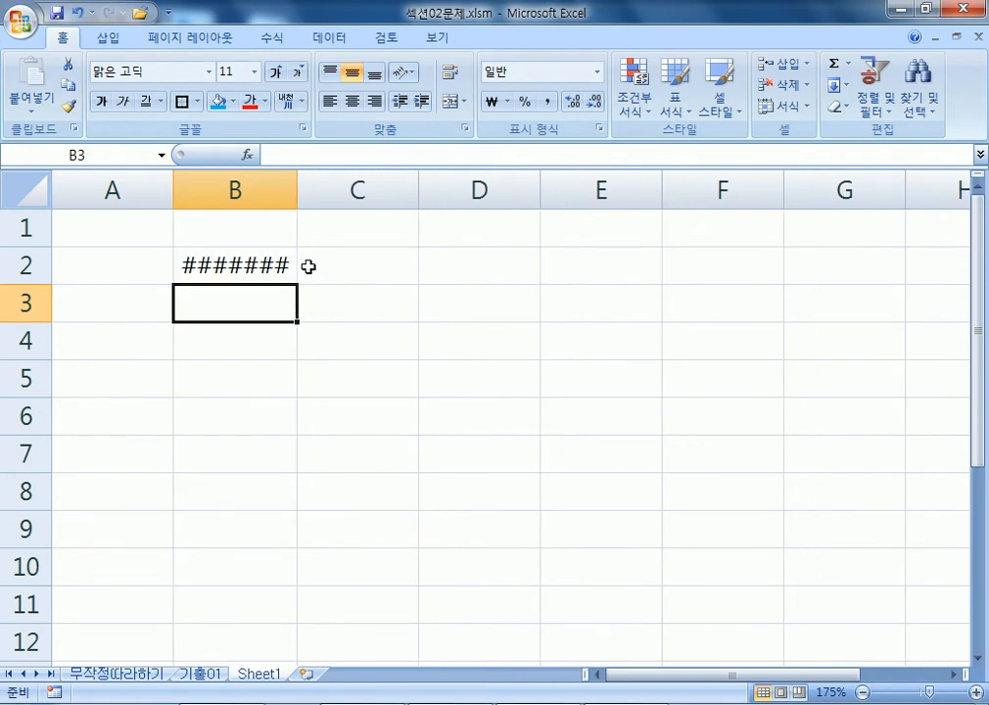
click(216, 259)
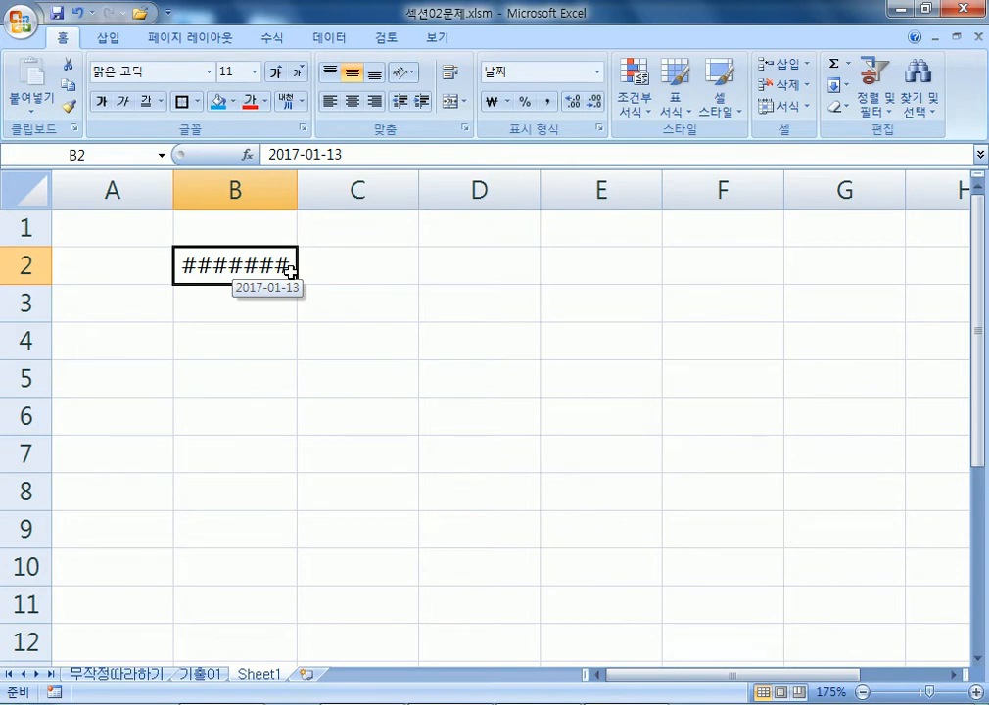
drag(296, 184, 306, 184)
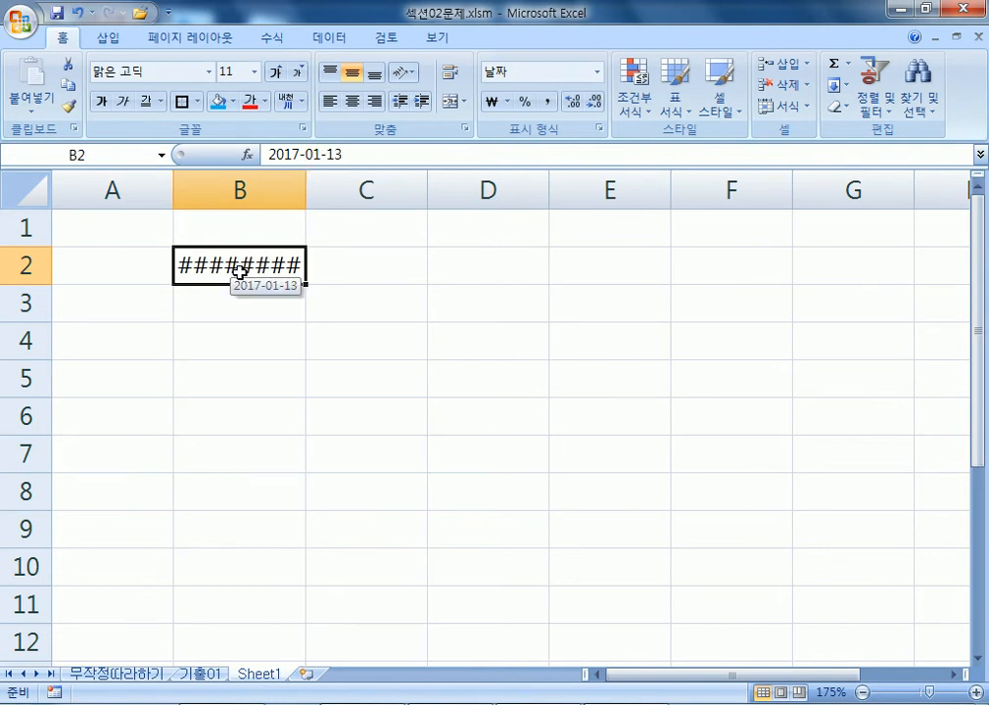
double_click(305, 183)
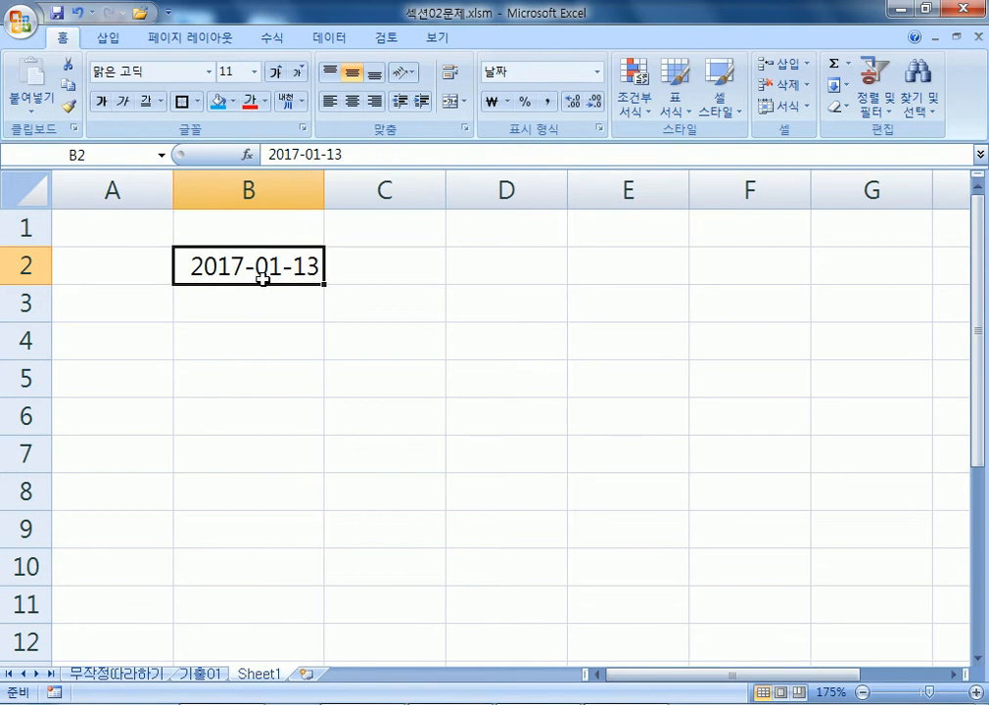
drag(326, 182, 305, 182)
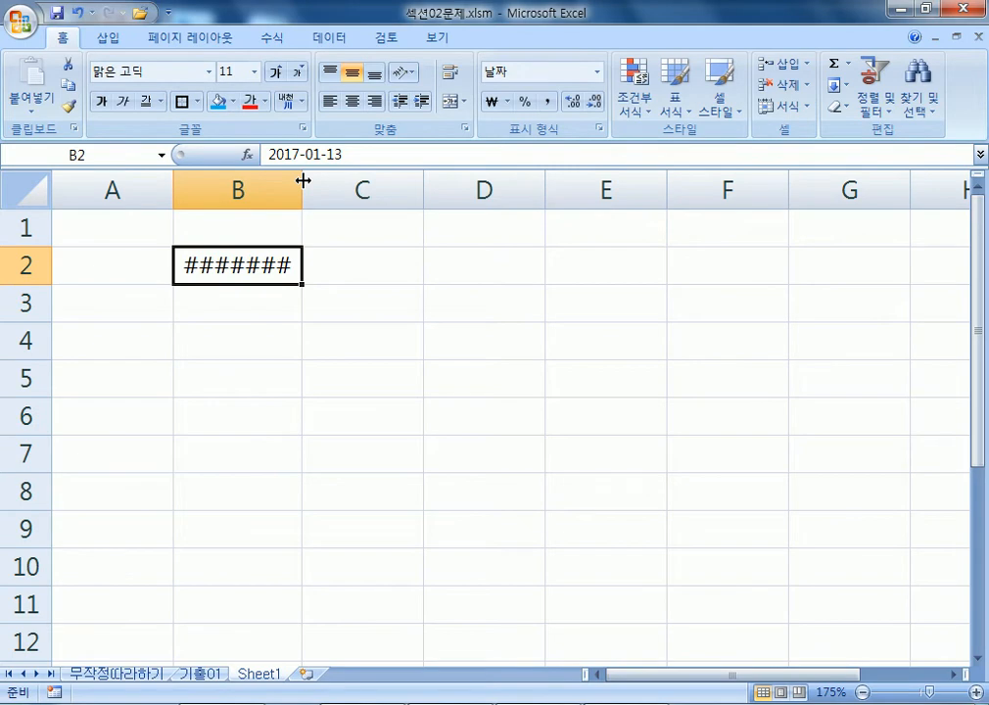
double_click(304, 180)
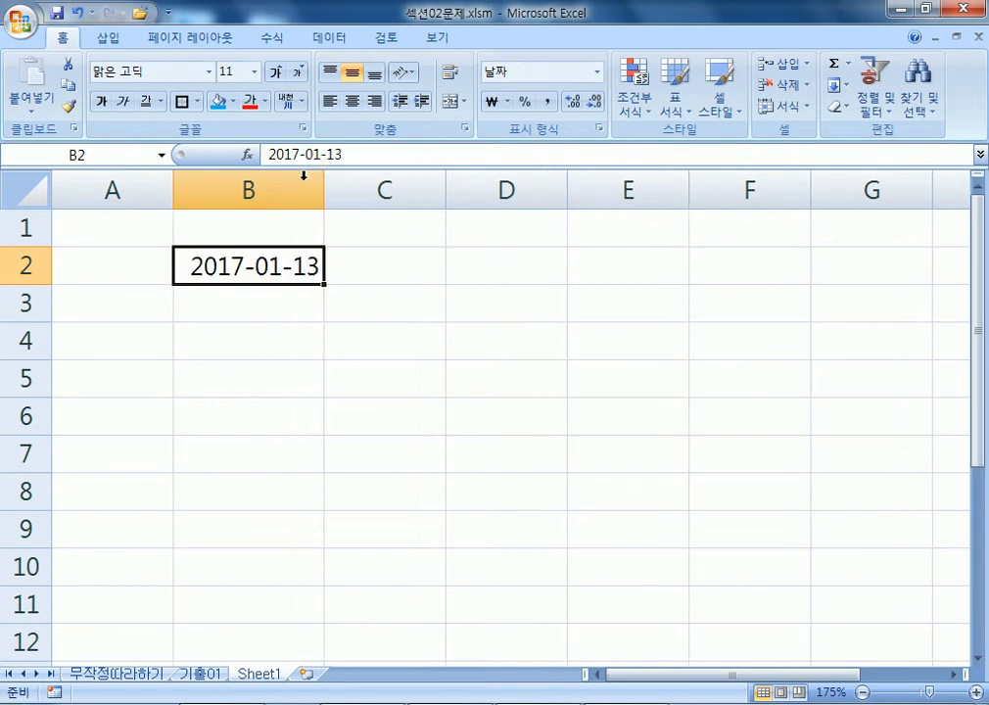
Enter the values 5, 10 and 3 in B4:B6.
click(249, 304)
key(Down)
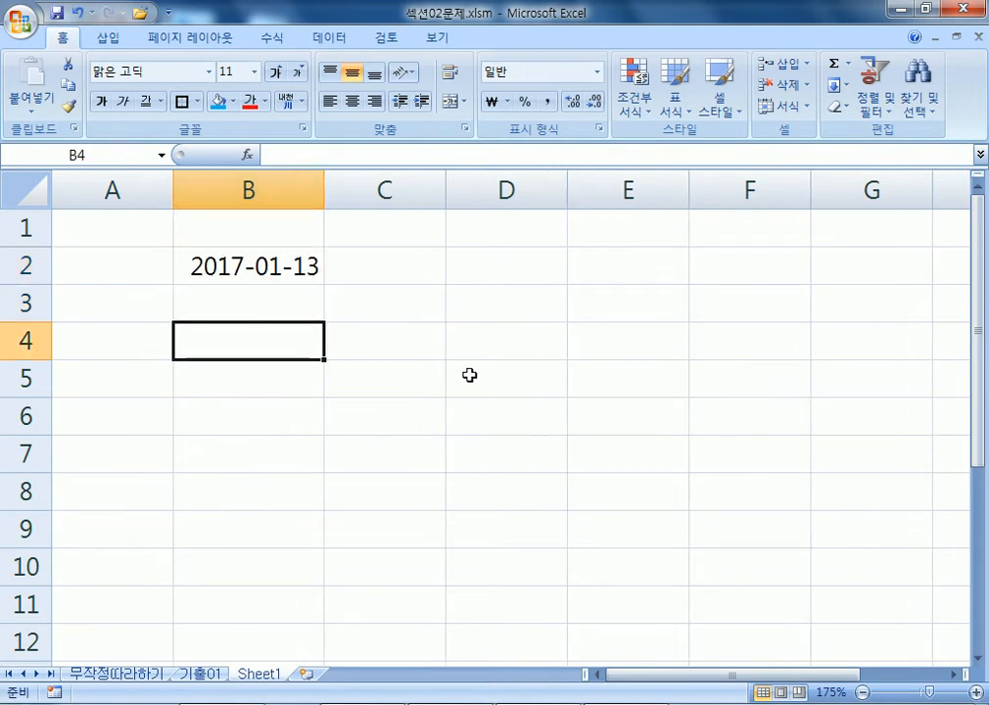
text(5)
key(Return)
text(011)
key(Escape)
text(10)
key(Return)
text(3)
key(Return)
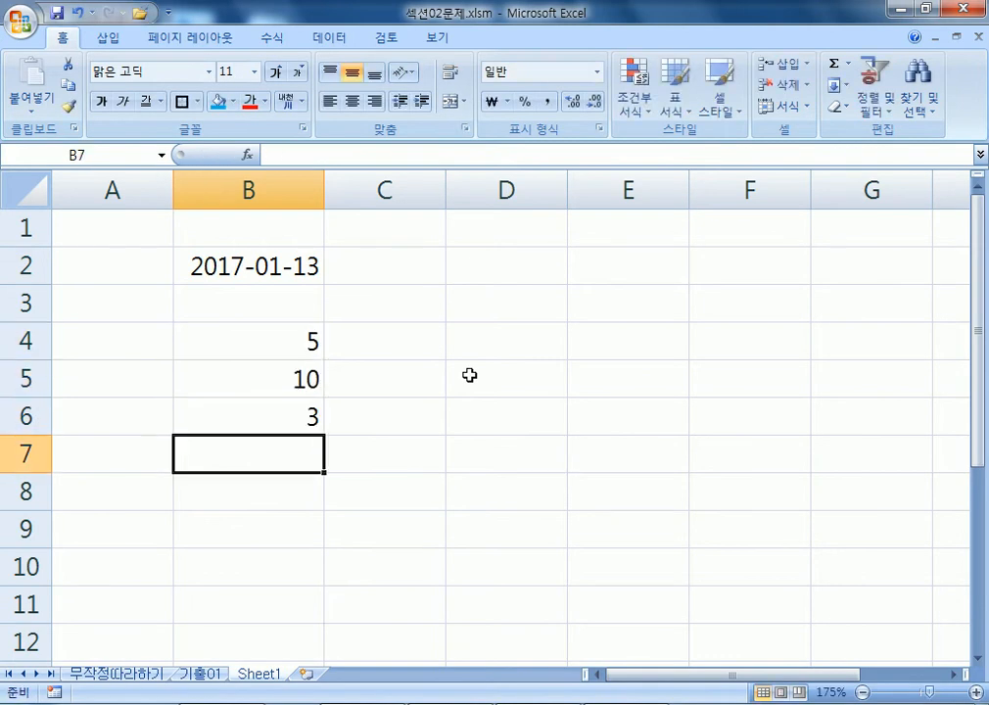
Autofit column B to the B2 date and open its 맞춤 alignment settings.
click(265, 264)
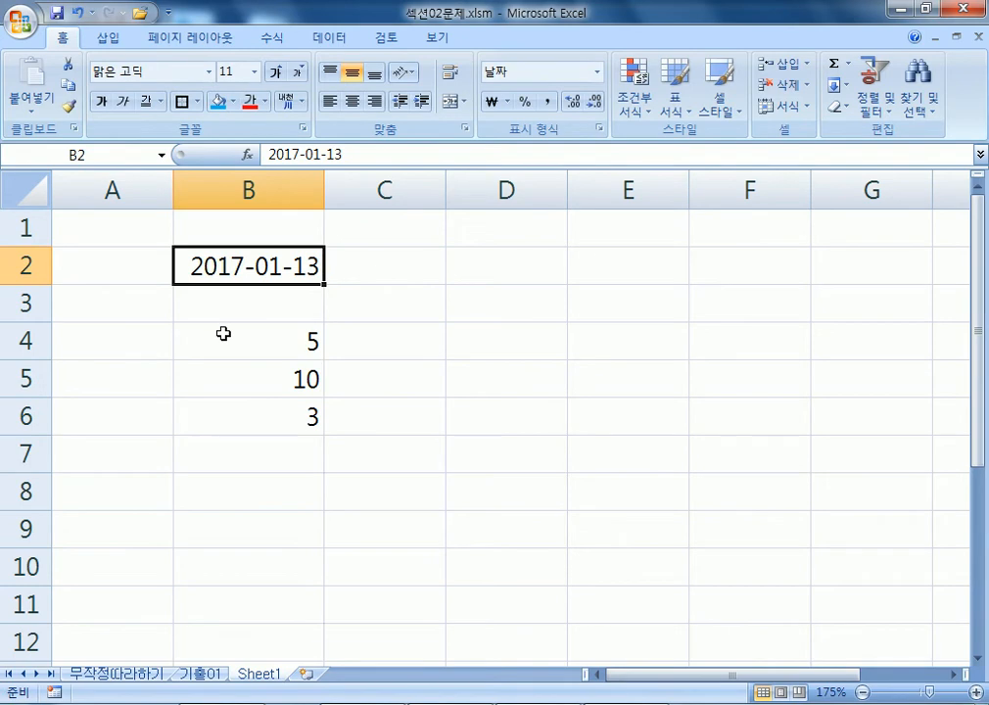
drag(325, 183, 374, 183)
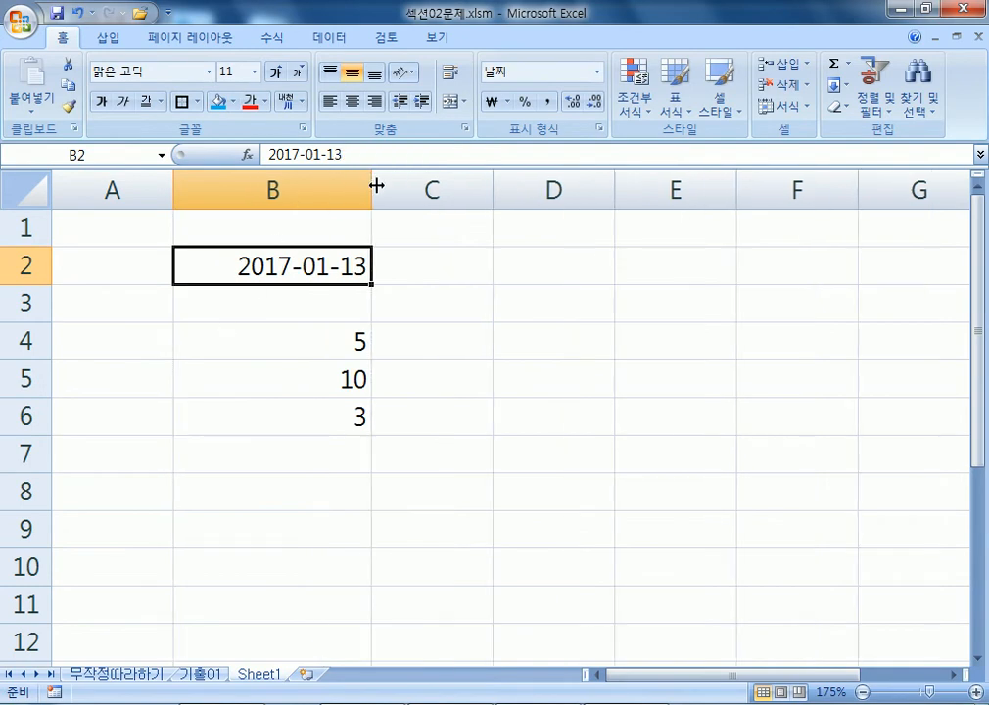
double_click(372, 185)
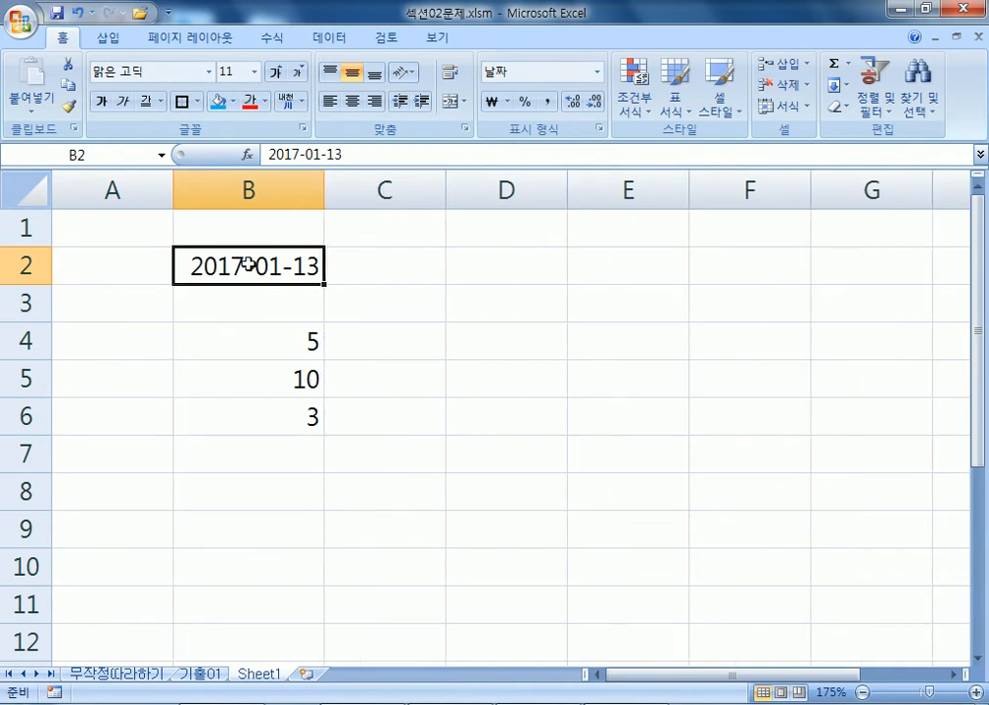
key(ctrl+1)
click(160, 128)
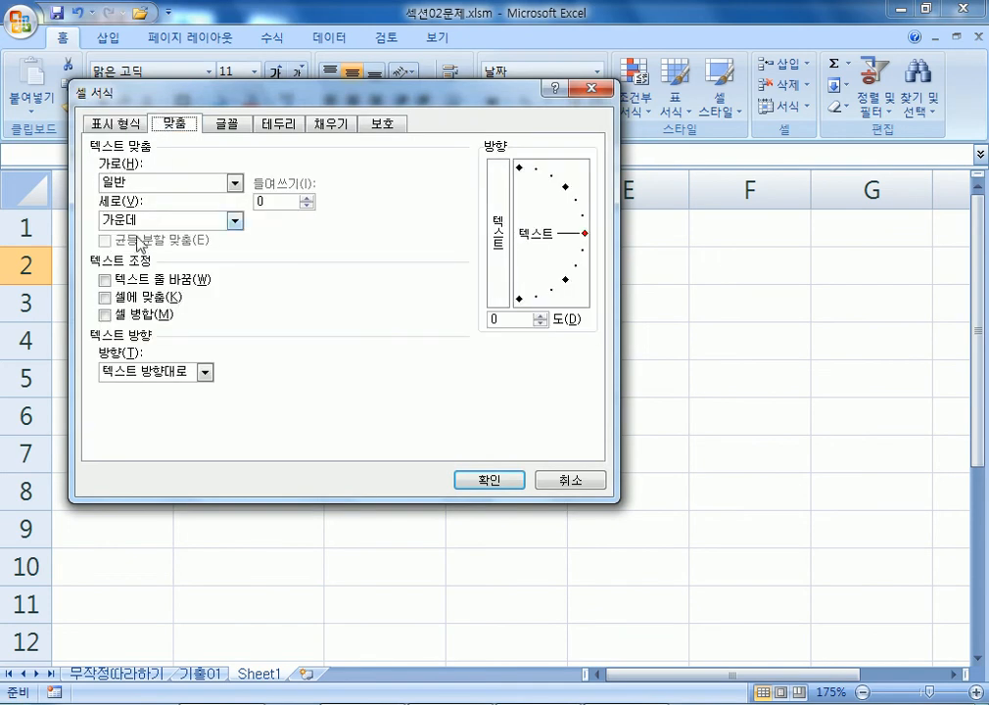
Turn on 셀에 맞춤 for B2 and narrow column B to watch the date shrink.
click(107, 298)
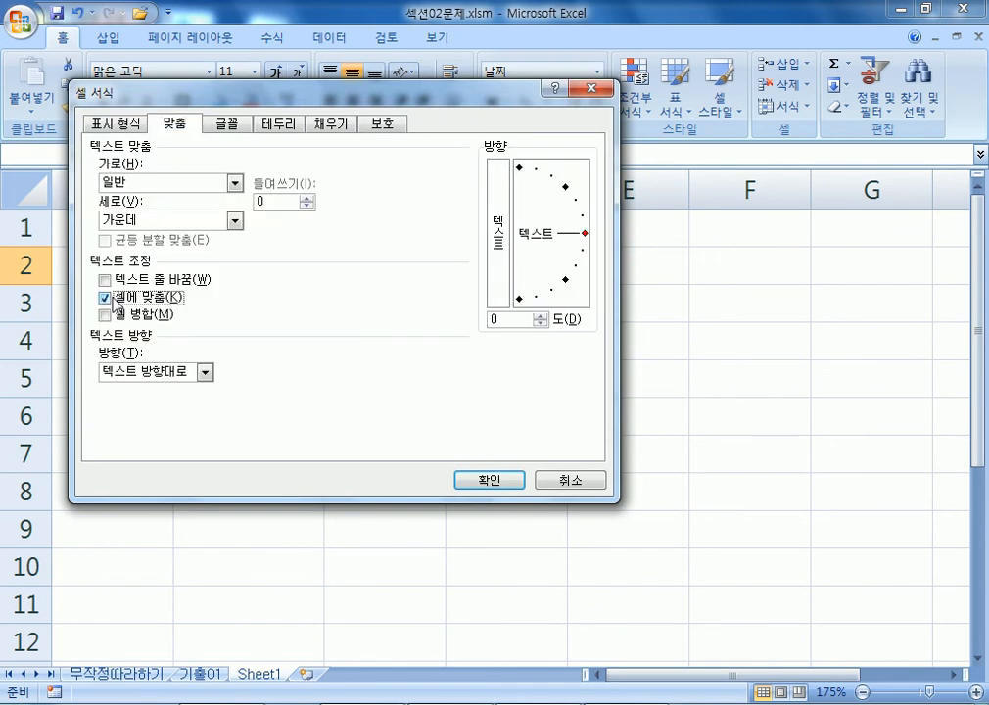
click(490, 480)
drag(324, 182, 260, 181)
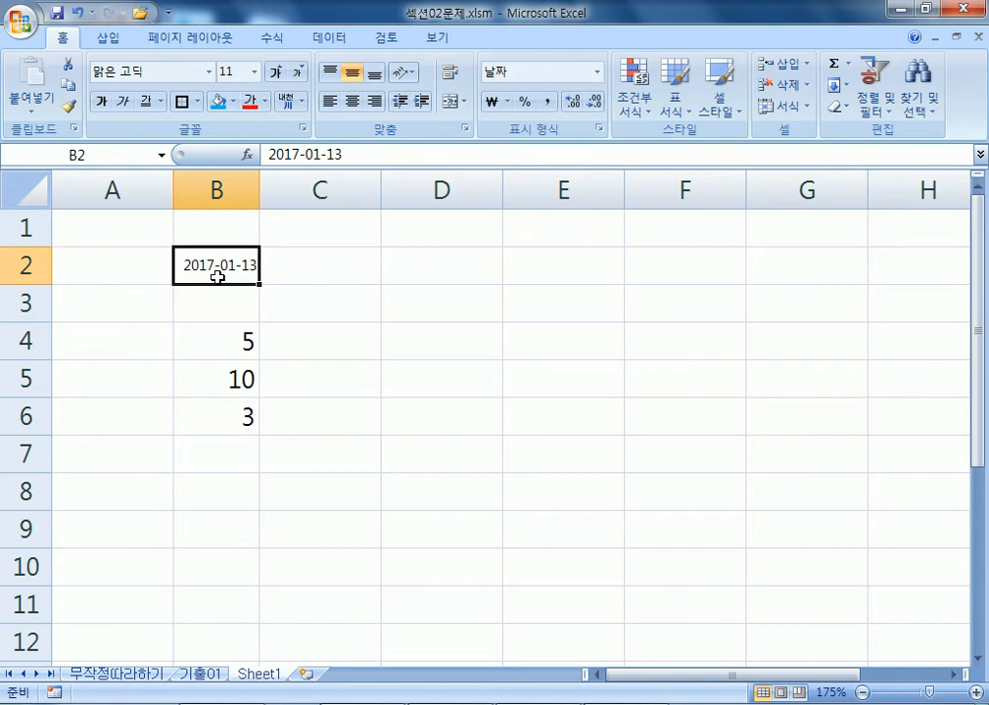
double_click(261, 186)
drag(327, 185, 261, 183)
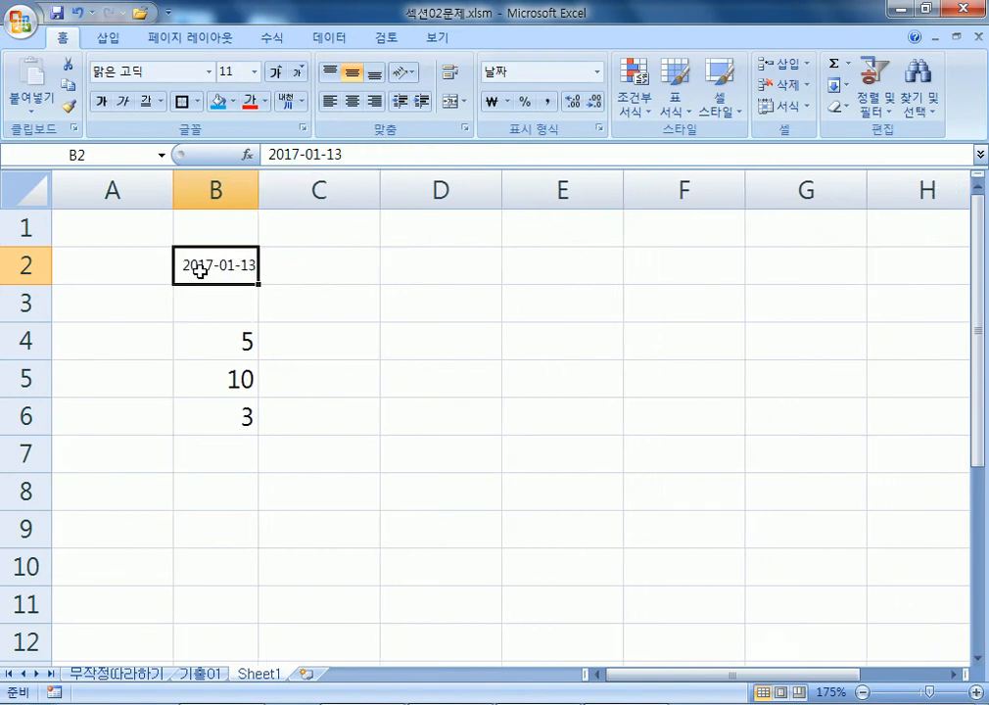
mouse_move(257, 190)
mouse_down()
mouse_move(235, 190)
mouse_move(263, 180)
mouse_up()
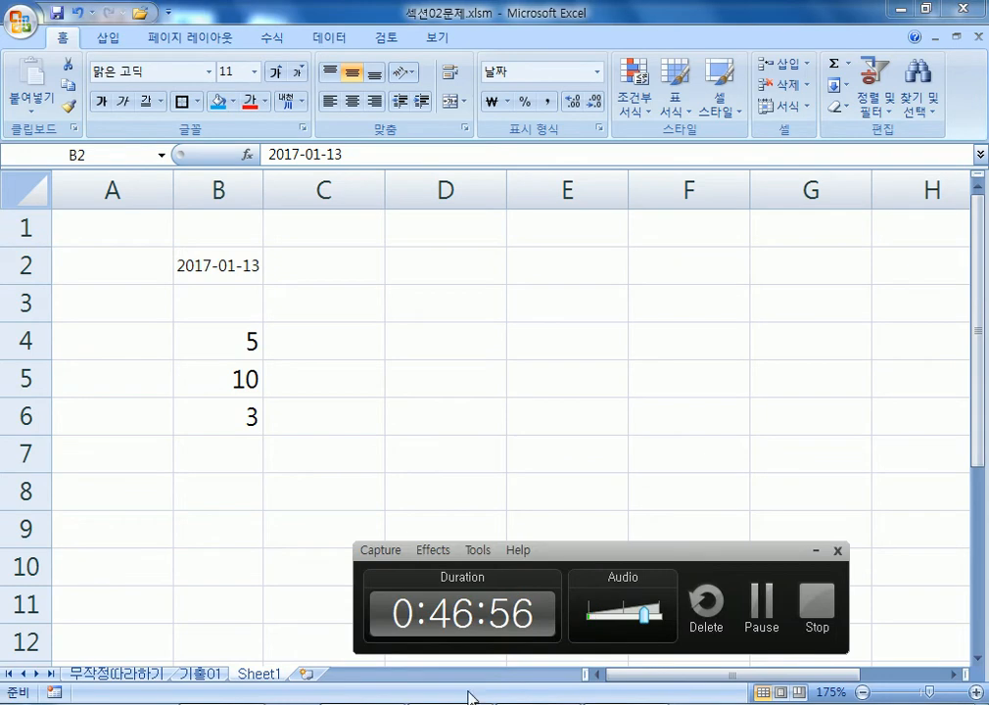
click(181, 678)
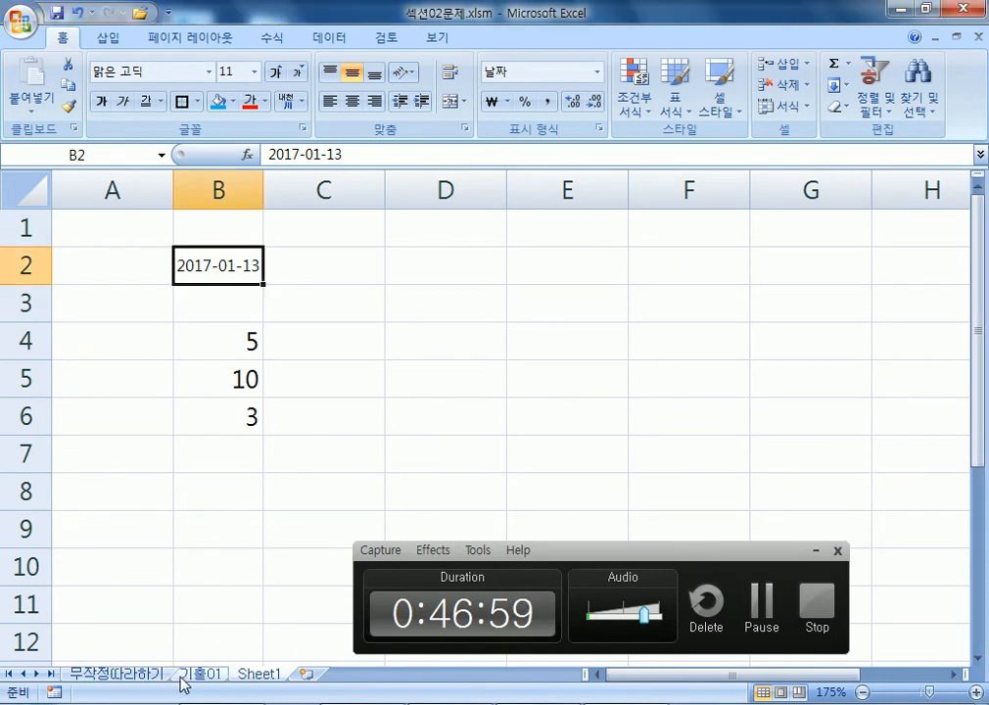
Widen and narrow column G to watch the 2016년 02월 15일 date shrink, then undo the width change.
scroll(348, 468, up, 4)
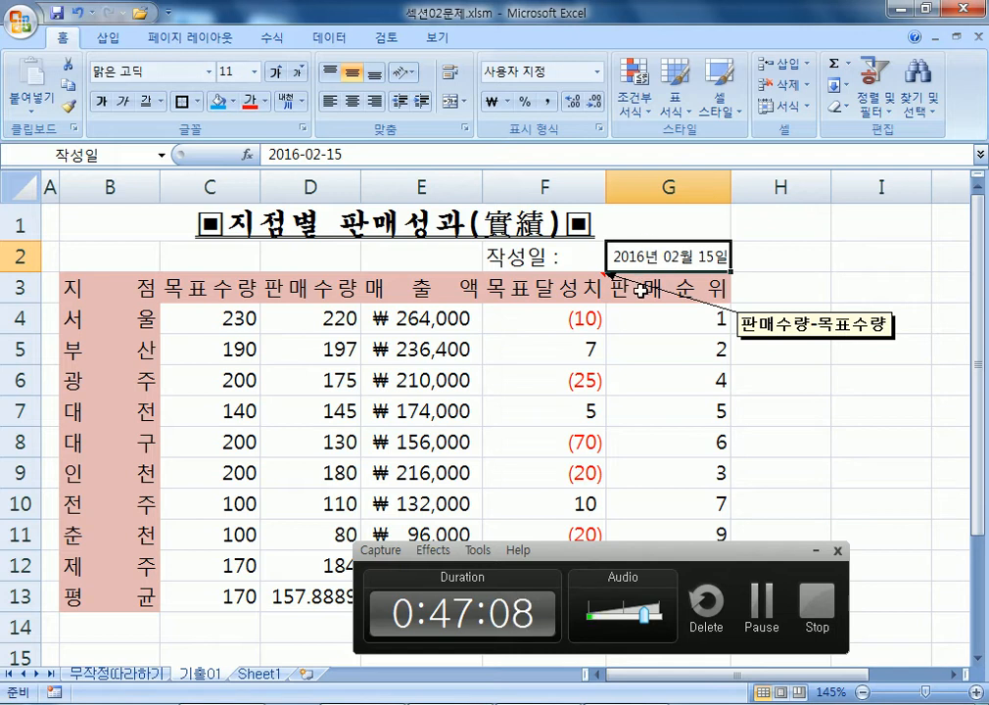
drag(730, 194, 790, 193)
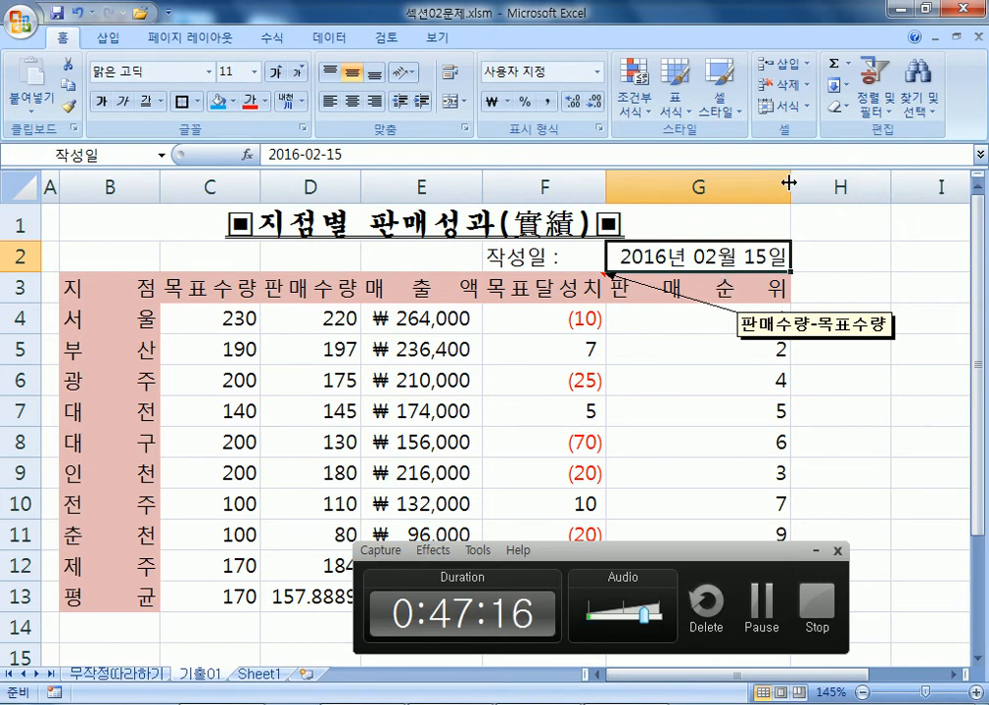
drag(788, 182, 730, 182)
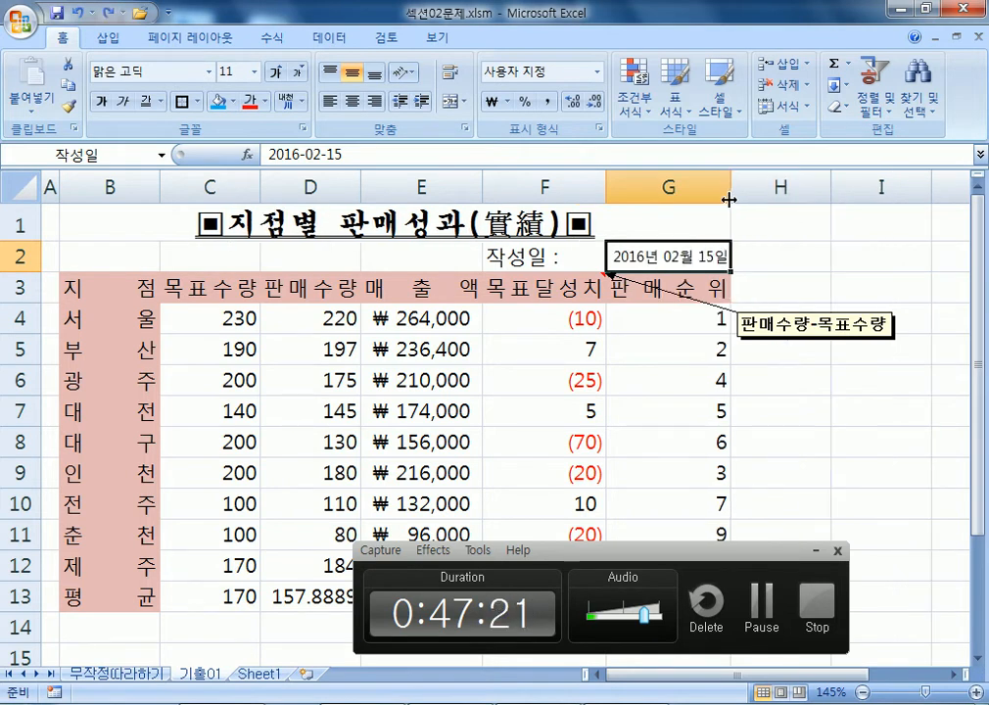
drag(729, 199, 696, 200)
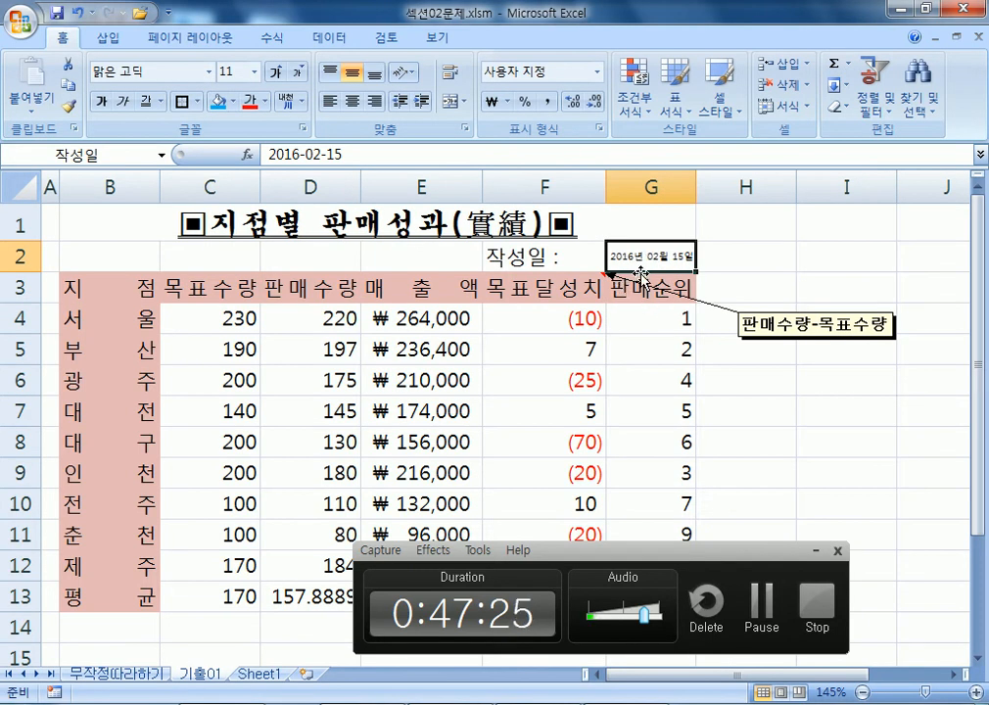
key(ctrl+z)
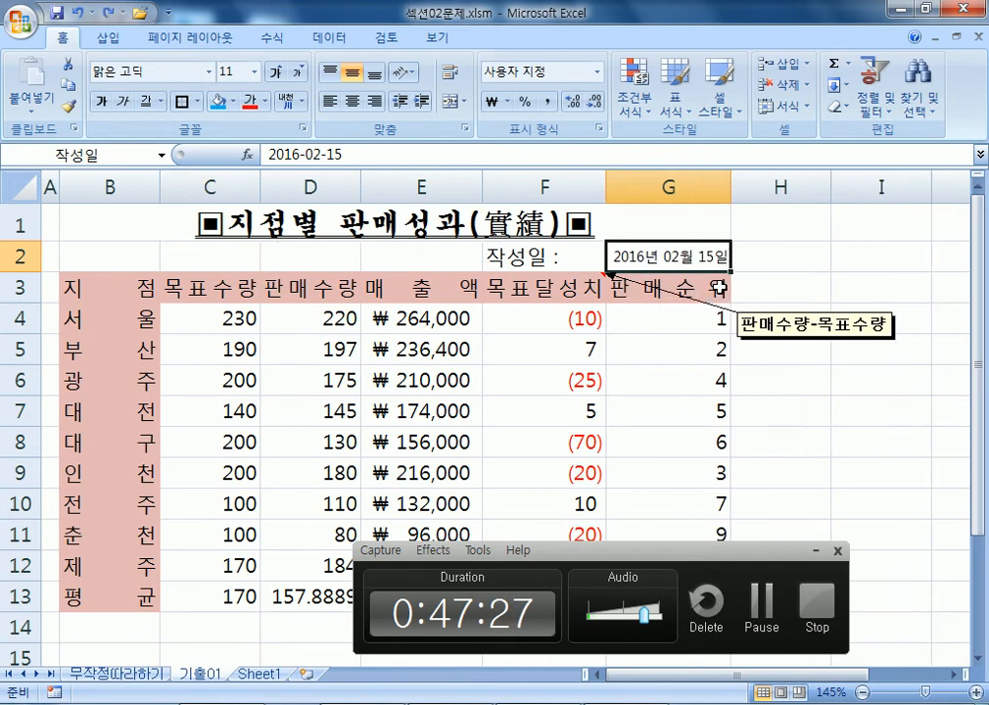
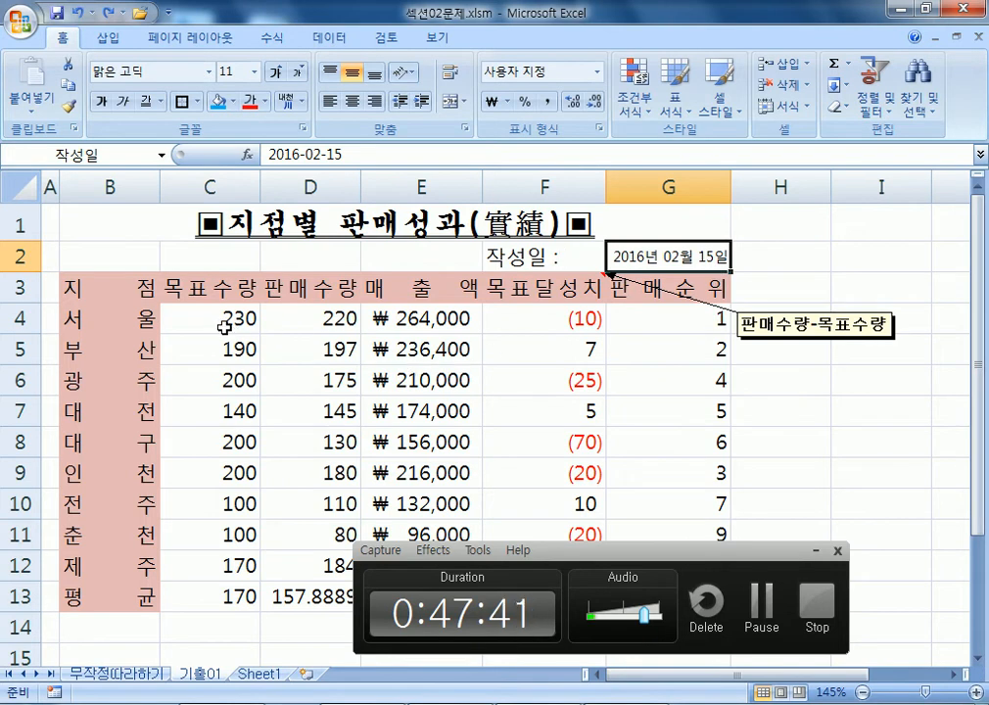
Select the target quantities C4:C12, test typing A-230 into C4, then undo back to 230.
drag(216, 311, 188, 564)
scroll(328, 373, down, 1)
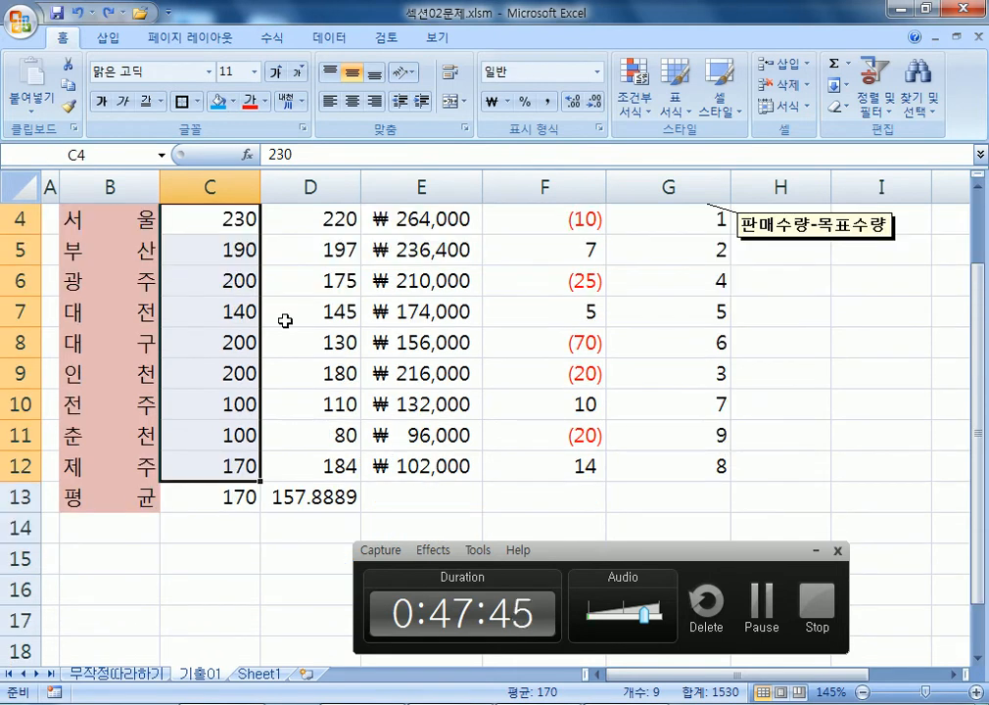
scroll(245, 279, up, 1)
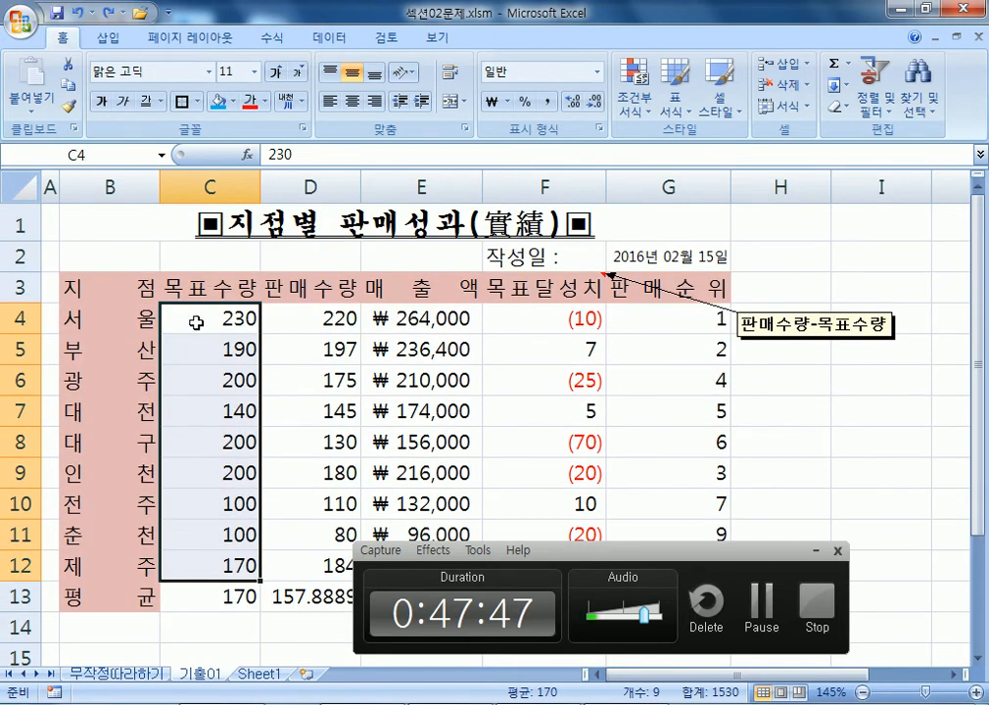
click(978, 658)
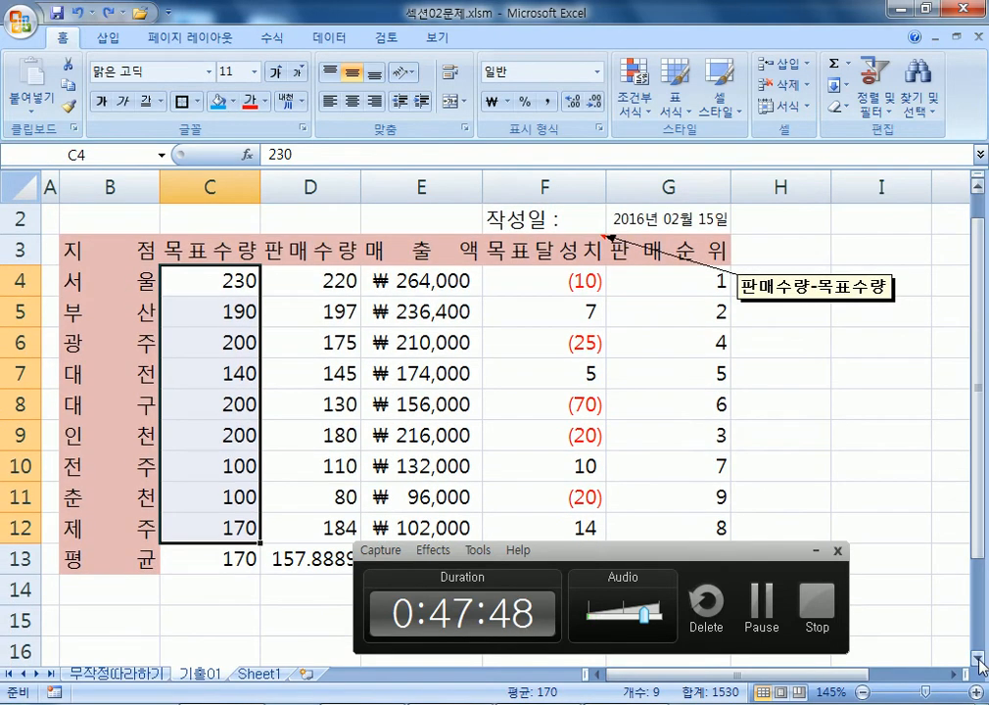
click(977, 662)
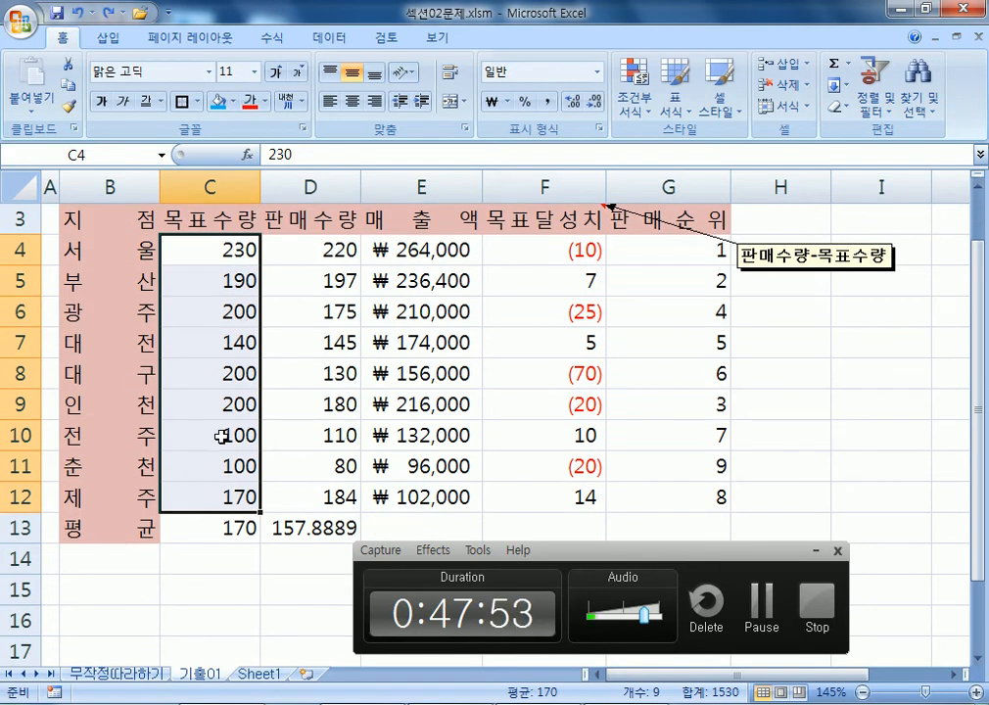
double_click(193, 254)
text(ㅁ)
key(BackSpace)
text(A-)
key(Return)
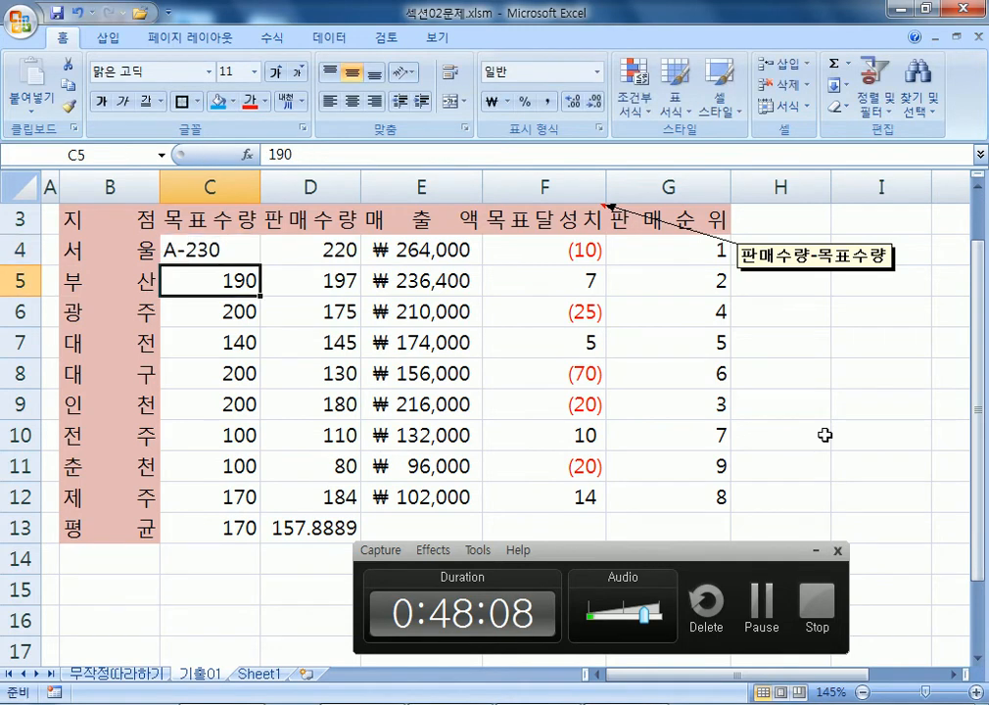
key(Up)
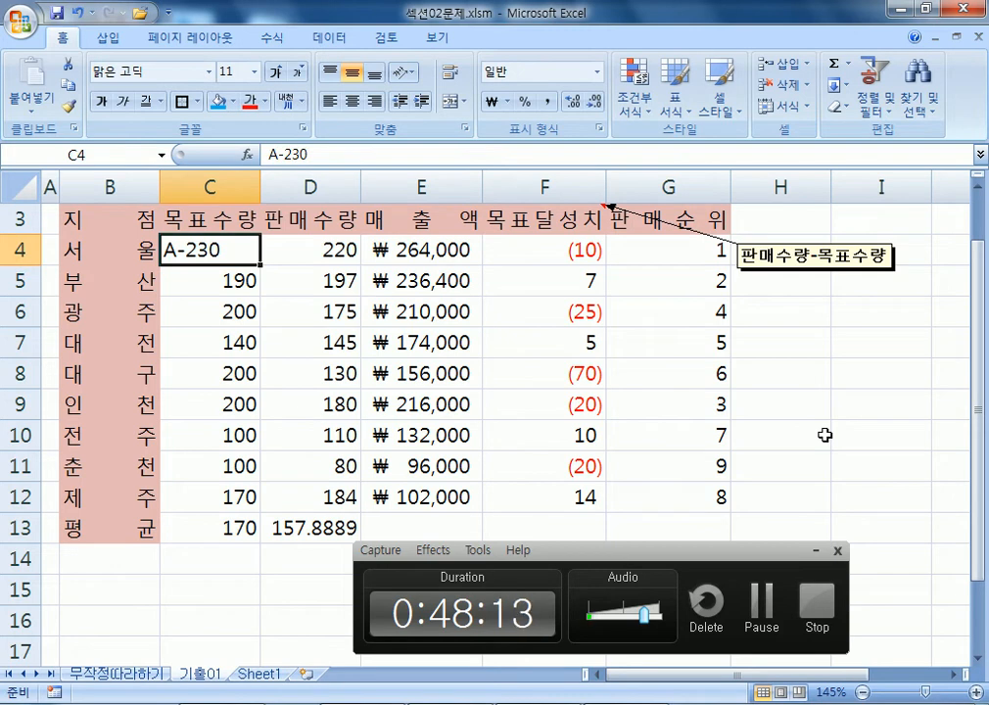
key(ctrl+z)
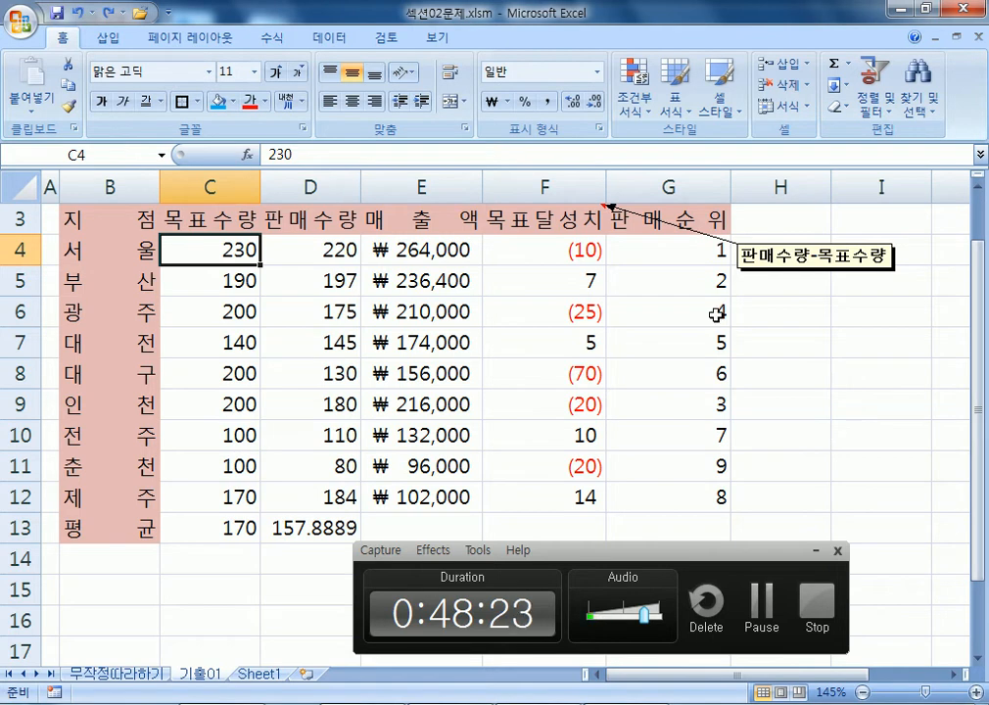
Open Format Cells for C4:C12 on the 사용자 지정 number format with G/표준 highlighted.
drag(194, 248, 218, 497)
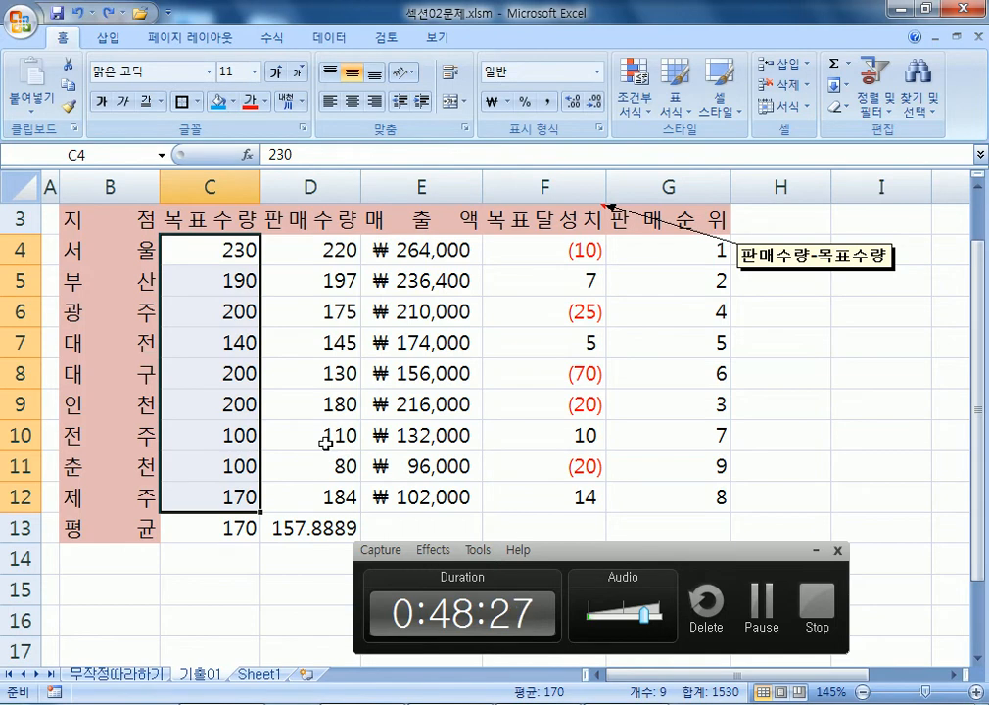
scroll(265, 372, down, 3)
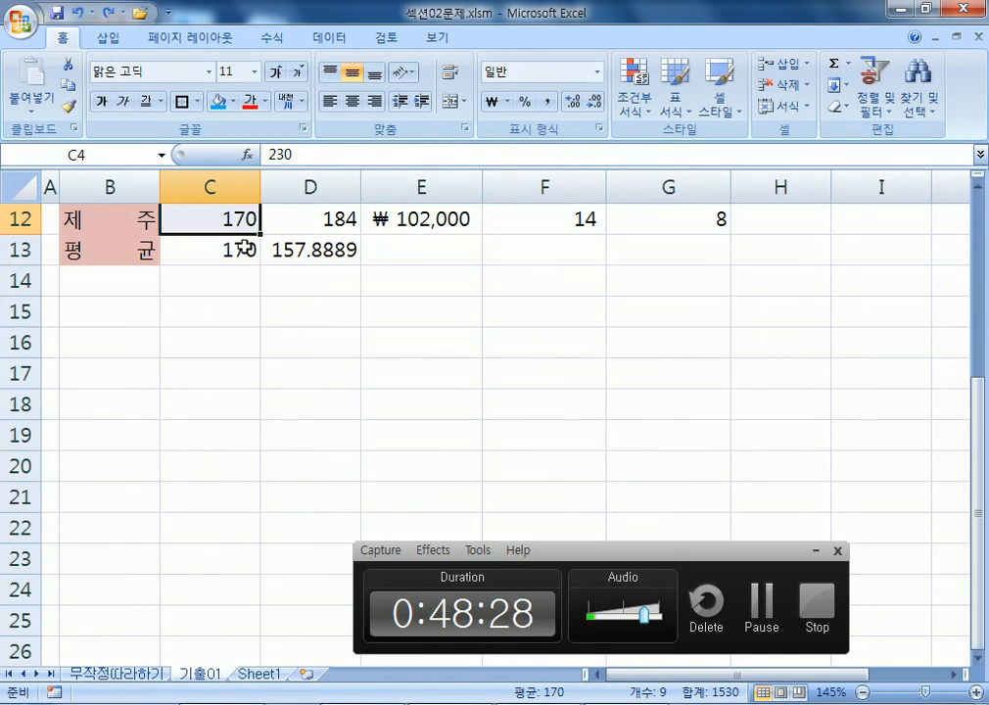
scroll(243, 253, up, 4)
key(ctrl+1)
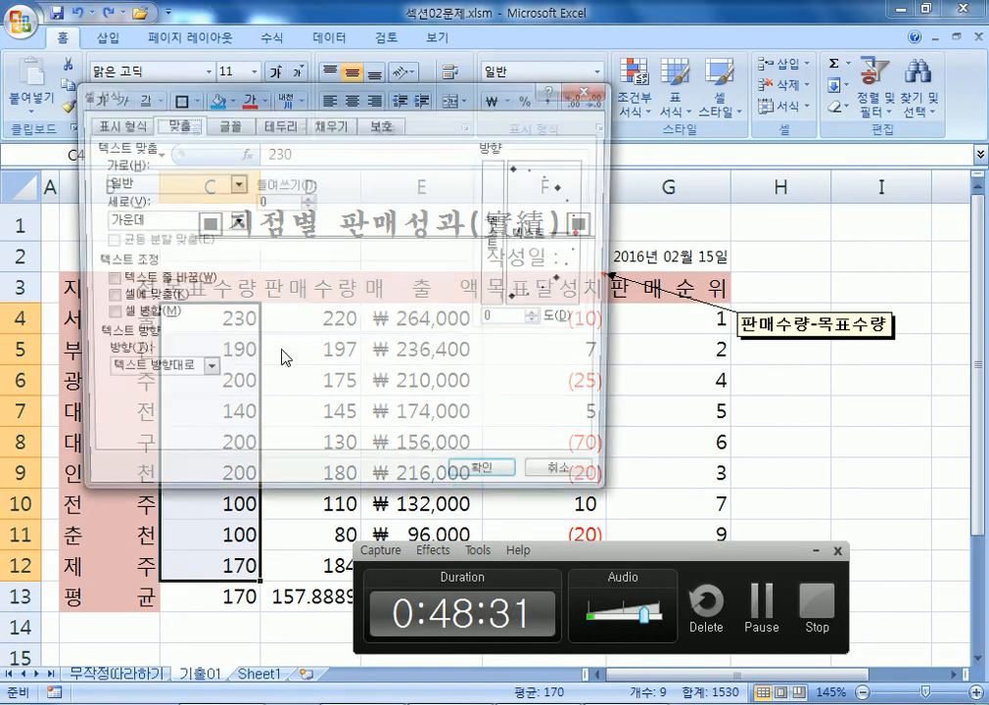
click(124, 125)
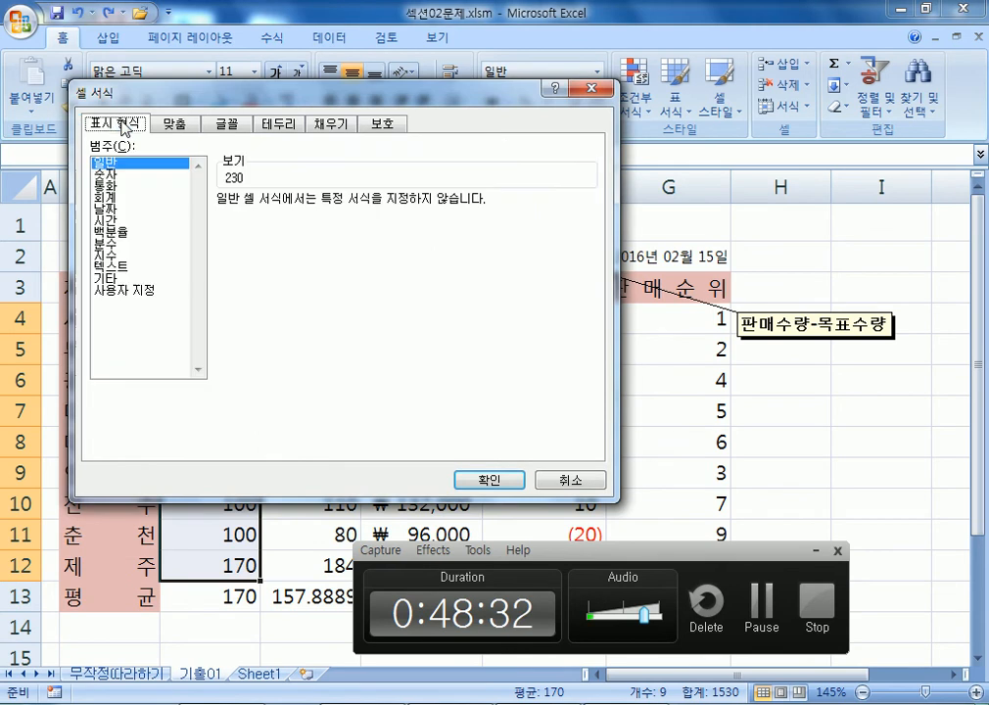
click(122, 291)
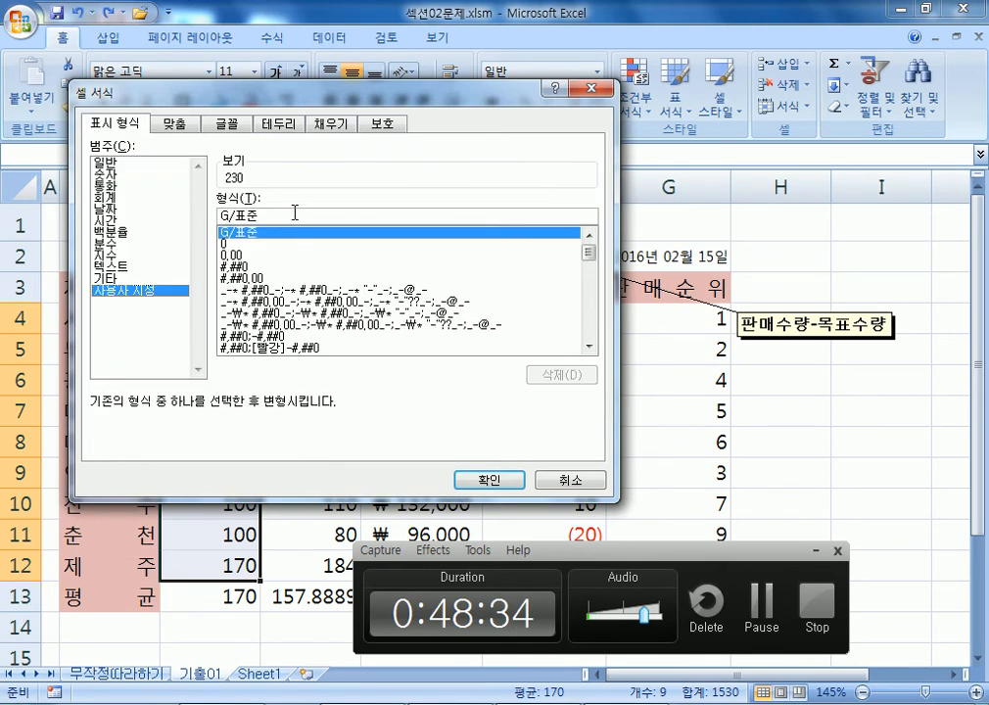
drag(298, 213, 194, 216)
drag(245, 90, 334, 7)
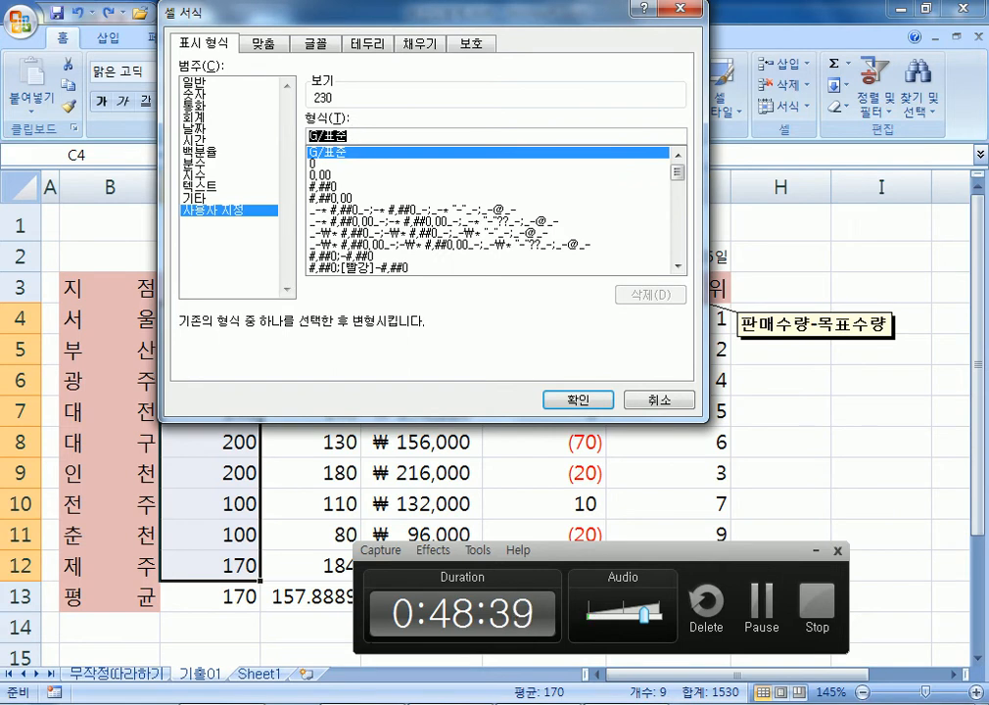
Switch to the Notepad notes and highlight the G/표준 format code.
key(alt+Tab)
scroll(163, 430, up, 4)
scroll(163, 430, up, 1)
drag(62, 253, 161, 253)
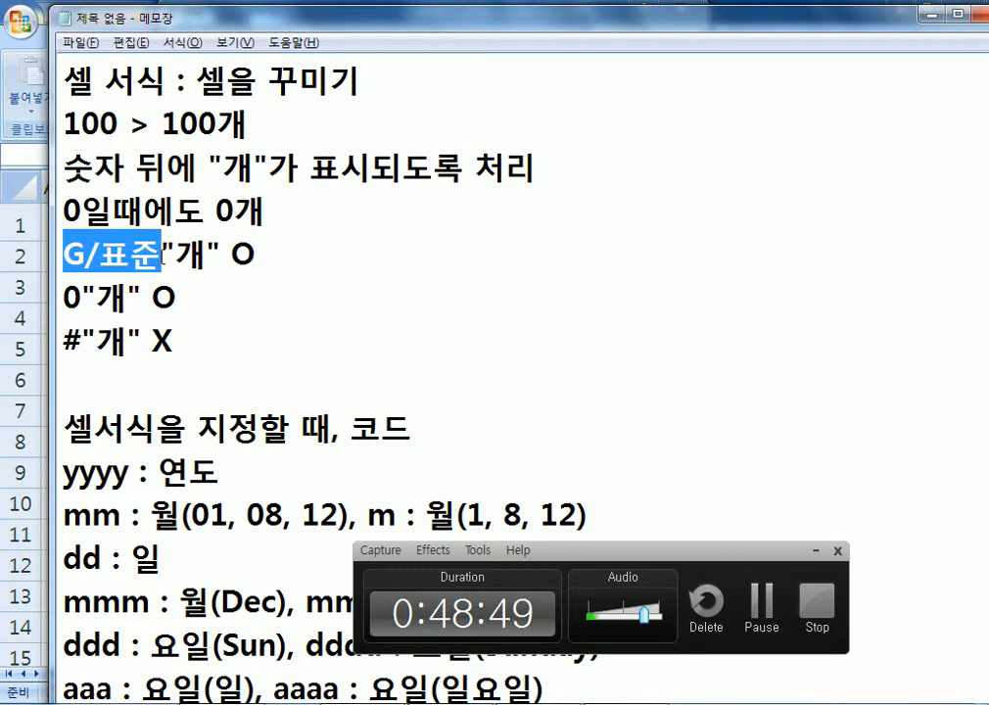
double_click(70, 295)
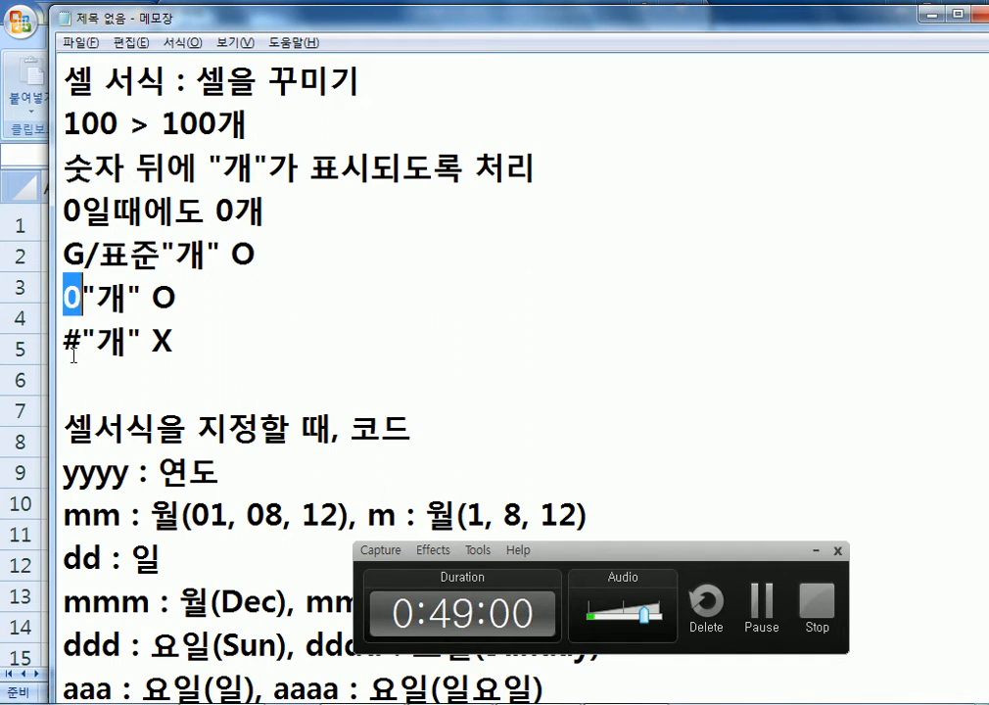
click(84, 299)
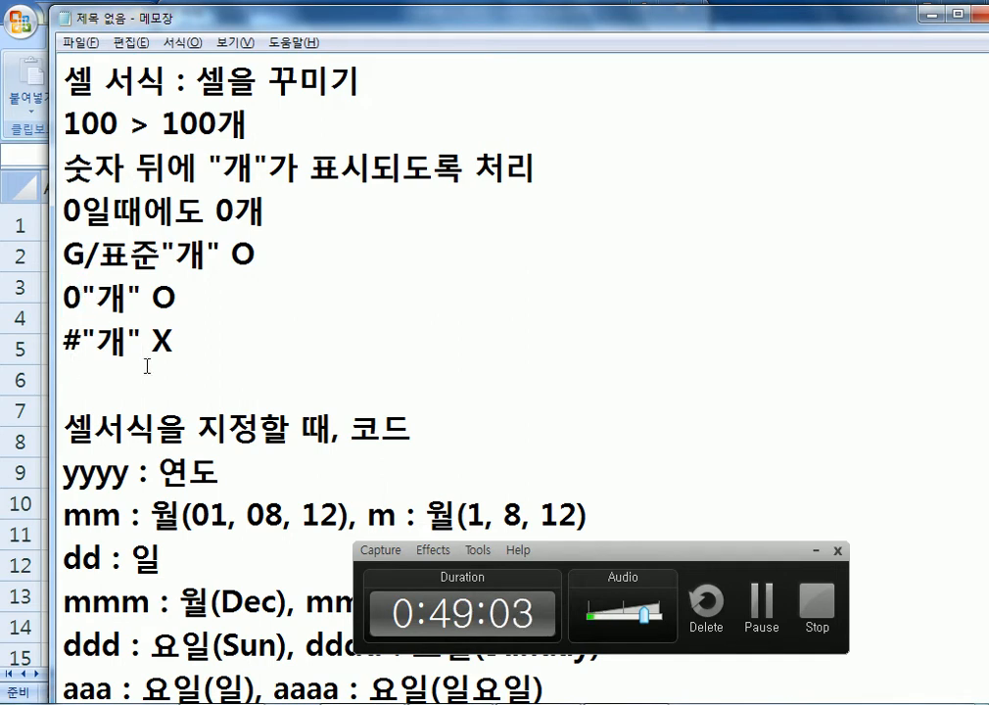
scroll(147, 368, down, 8)
Add the 0.0 note (one digit above the decimal, one rounded decimal) with example 55.57 > 55.6.
scroll(140, 301, up, 1)
click(122, 174)
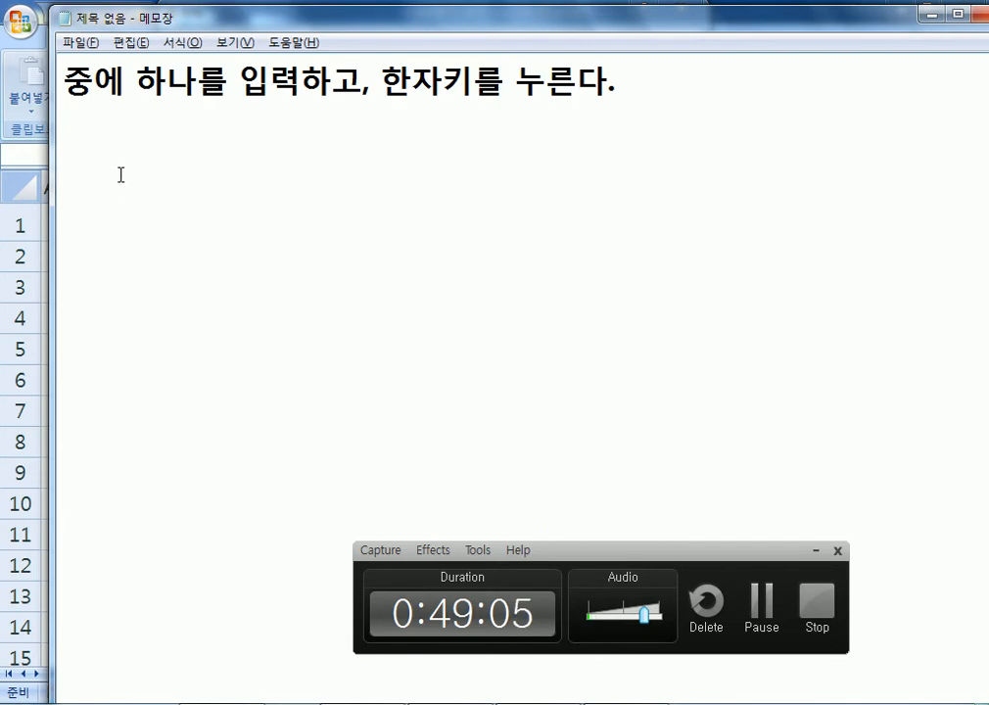
text(0.0)
text( : )
text(dnb)
key(BackSpace)
key(BackSpace)
key(BackSpace)
key(Hangul)
text(ㅇ휴)
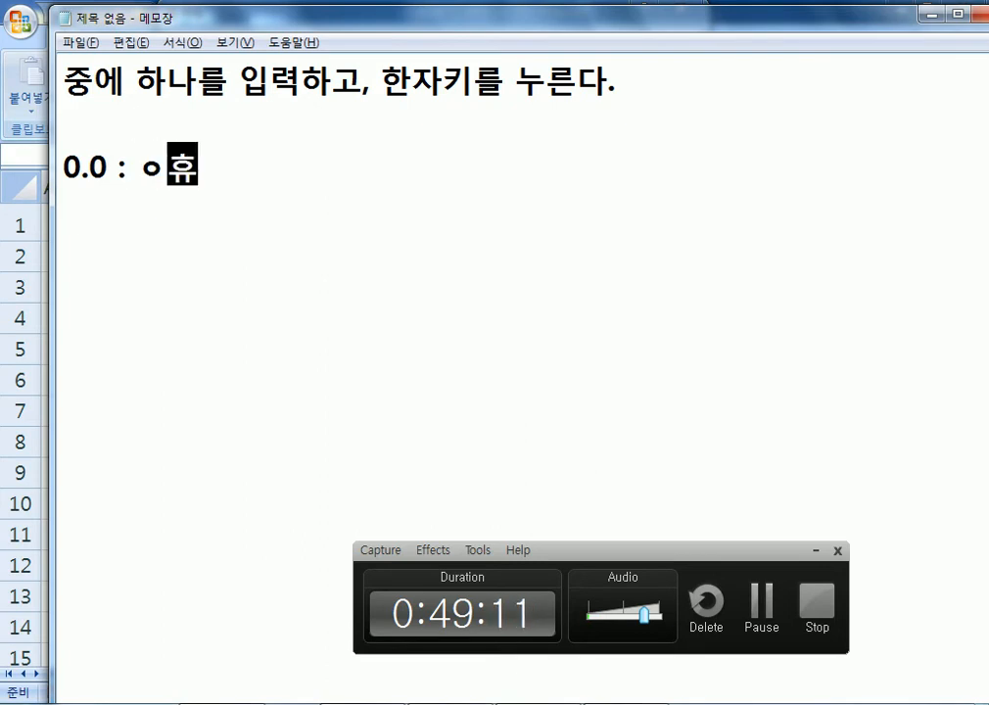
key(BackSpace)
key(BackSpace)
key(BackSpace)
text(유)
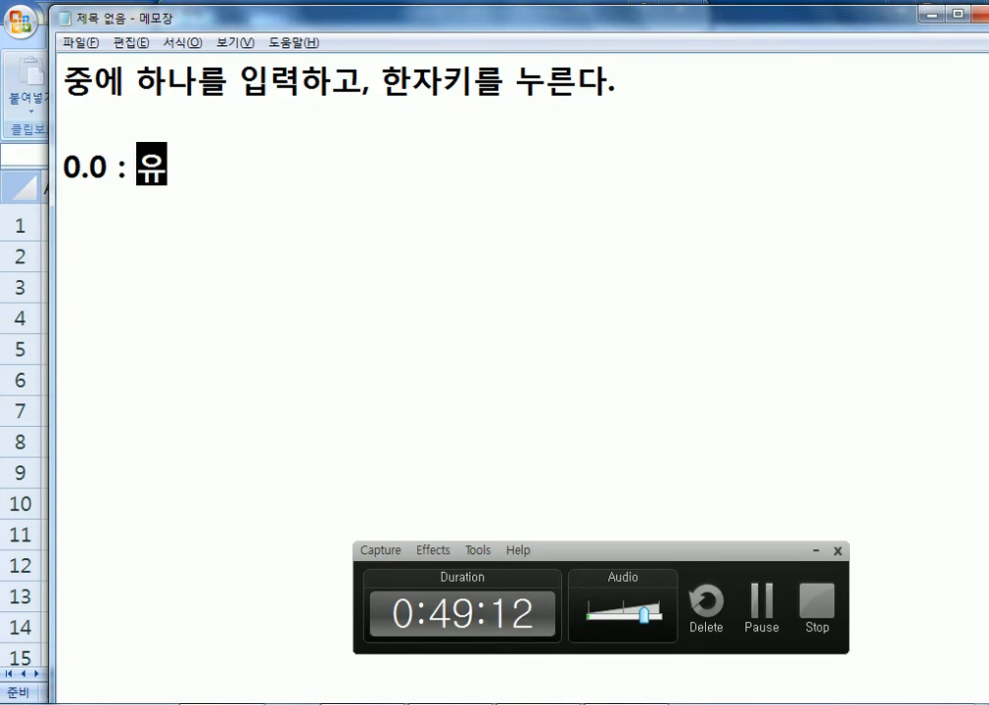
text(효숫자는 )
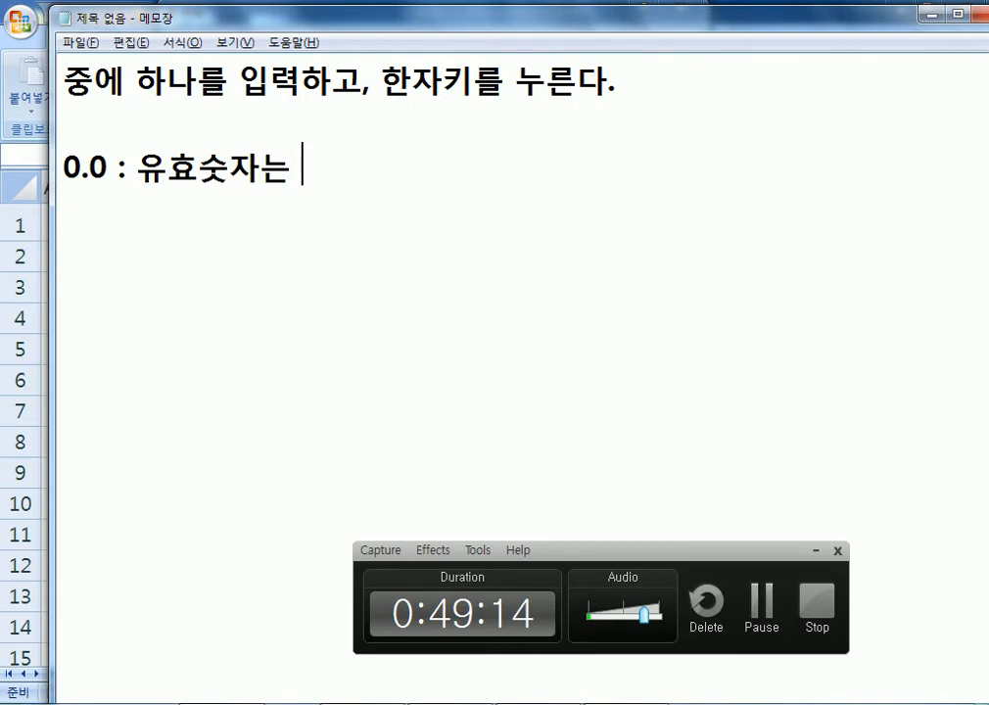
text(소수이상ㅇ)
text(은 뭊)
text(조건 1)
text(자리를 보여)
text(라)
key(BackSpace)
text(ㅣ)
key(BackSpace)
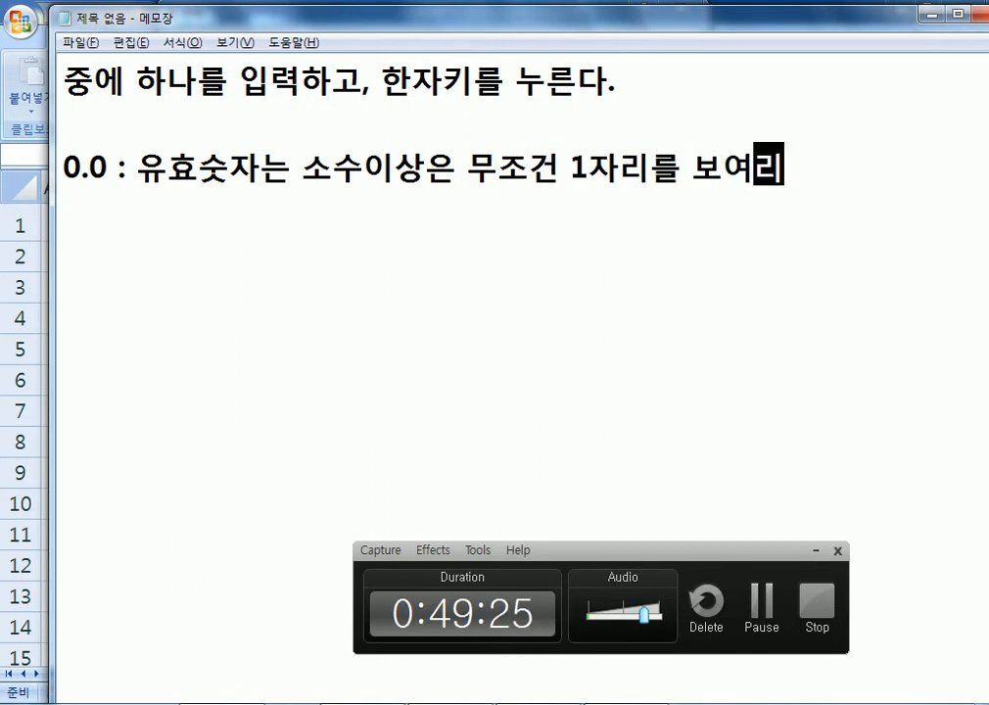
text(ㅏ. 소수 이하는 1자리만 나ㅁ겨라)
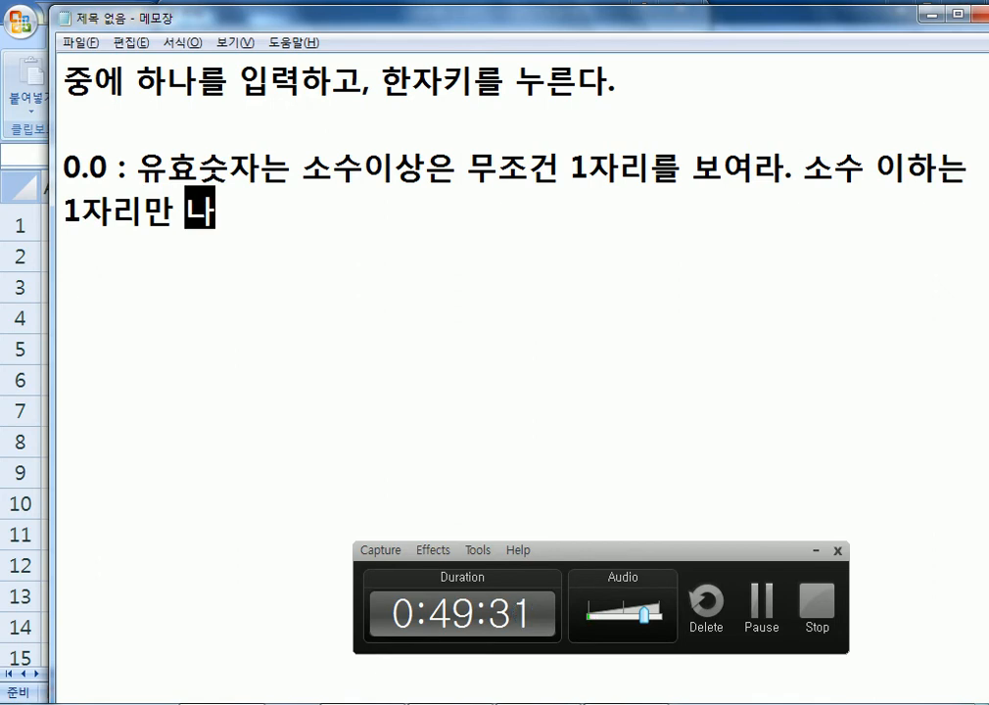
text((반올림))
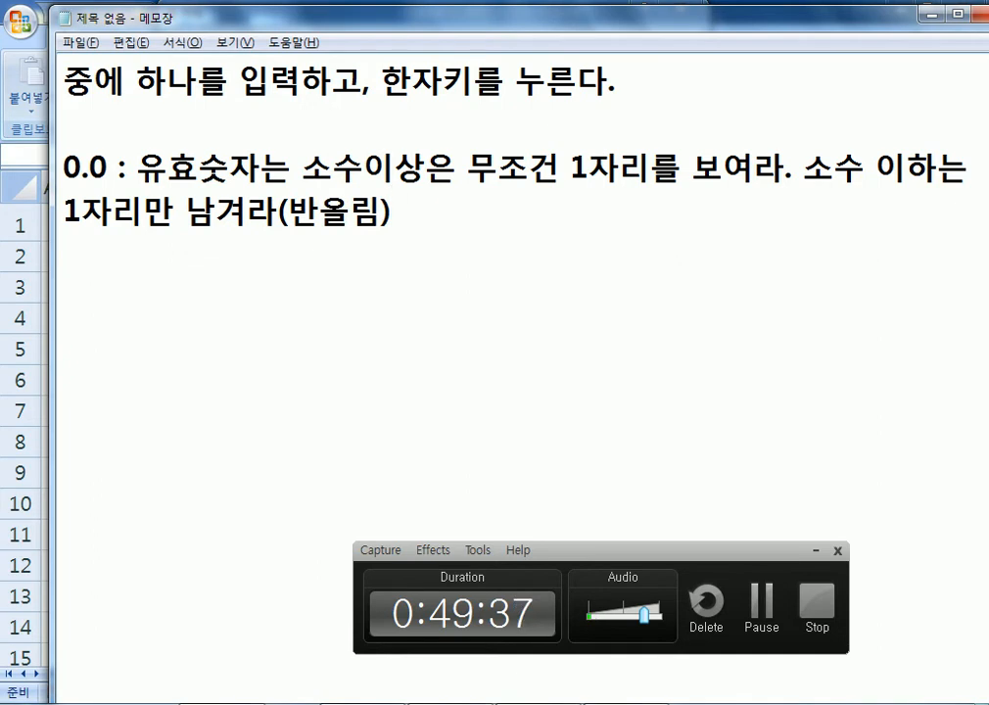
key(Return)
text(5)
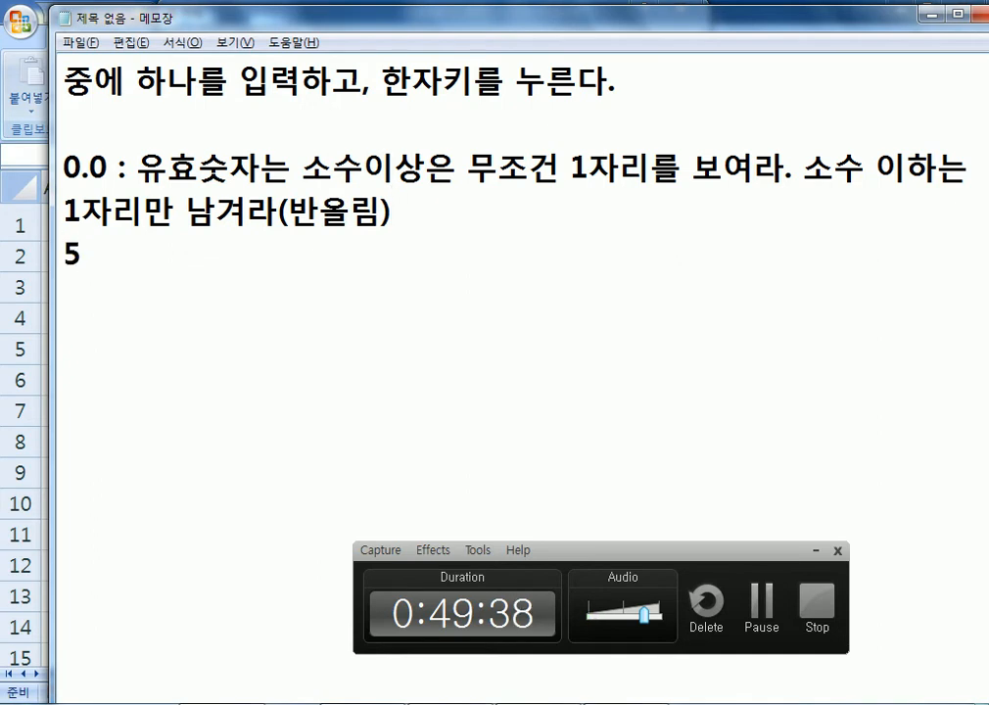
text(5.5)
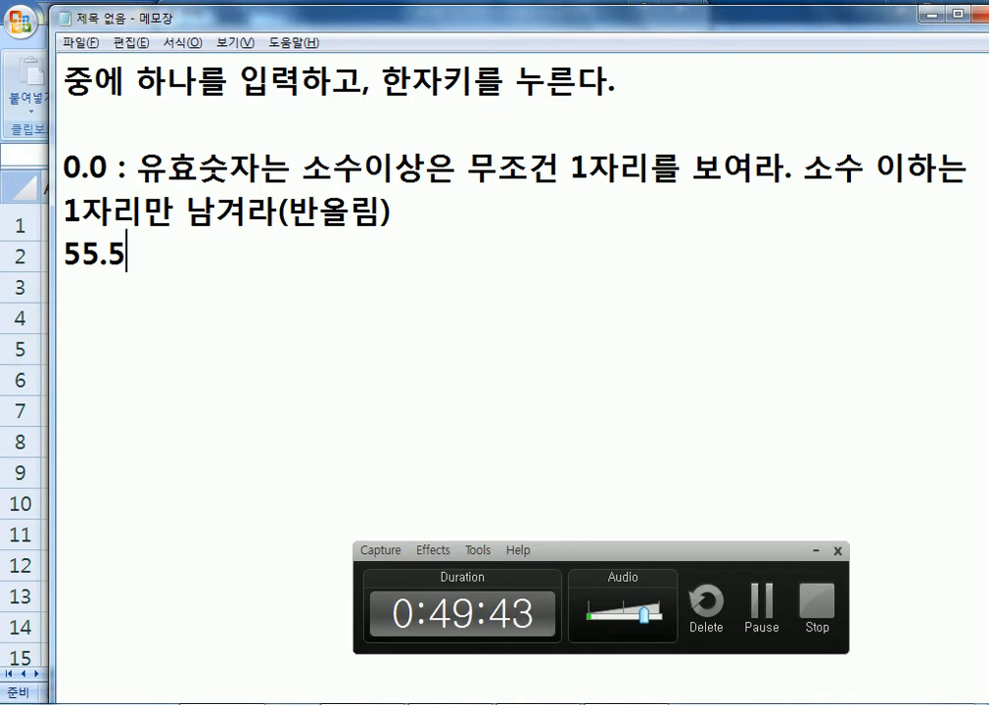
text(7 > )
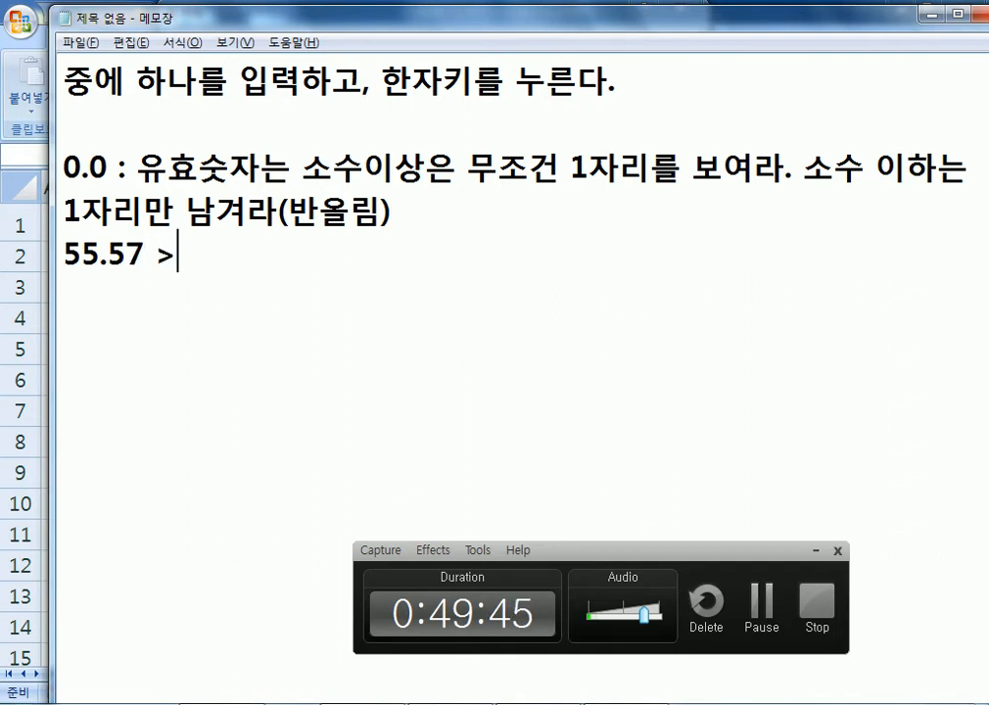
text(55.6)
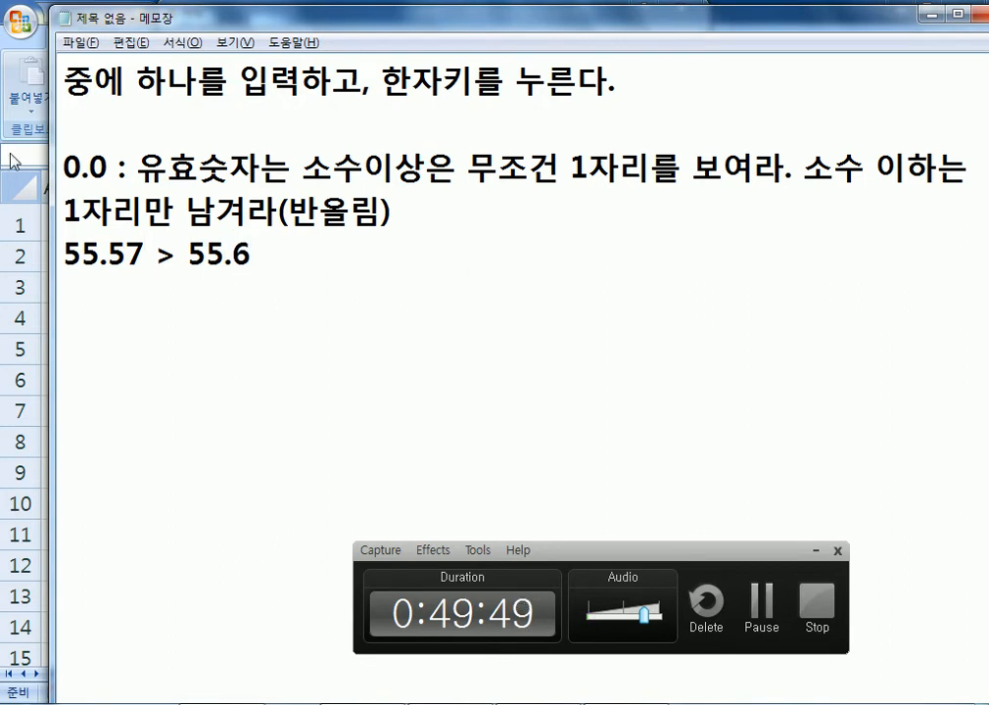
Highlight parts of 0.0 and 55.6, briefly change 0.0 to 0.00, then revert to 0.0.
drag(81, 170, 57, 169)
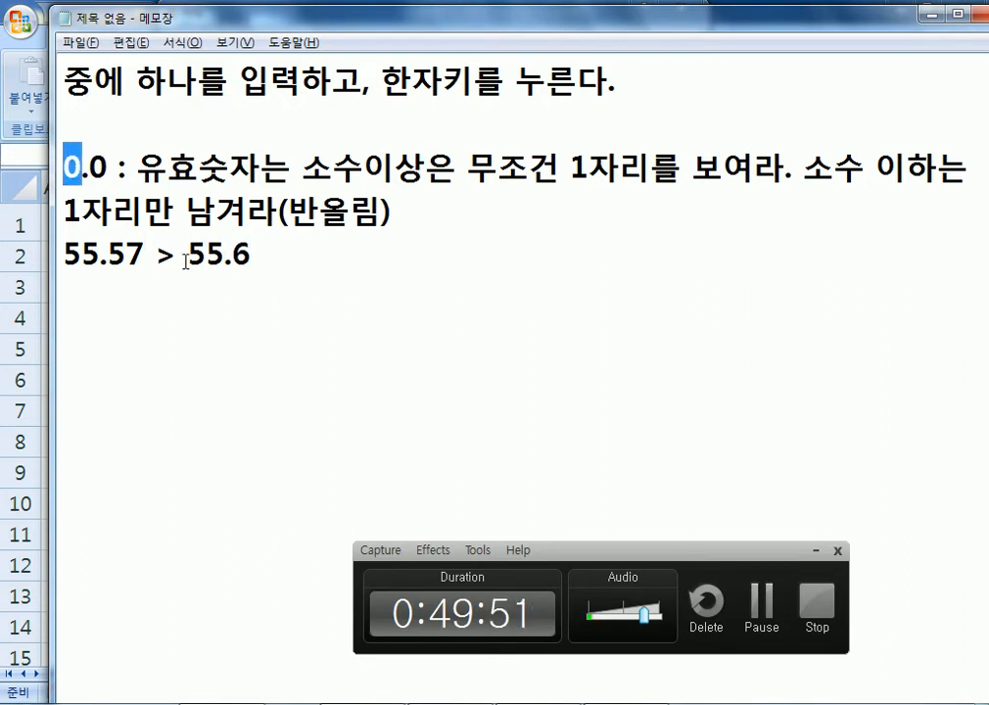
drag(225, 253, 191, 253)
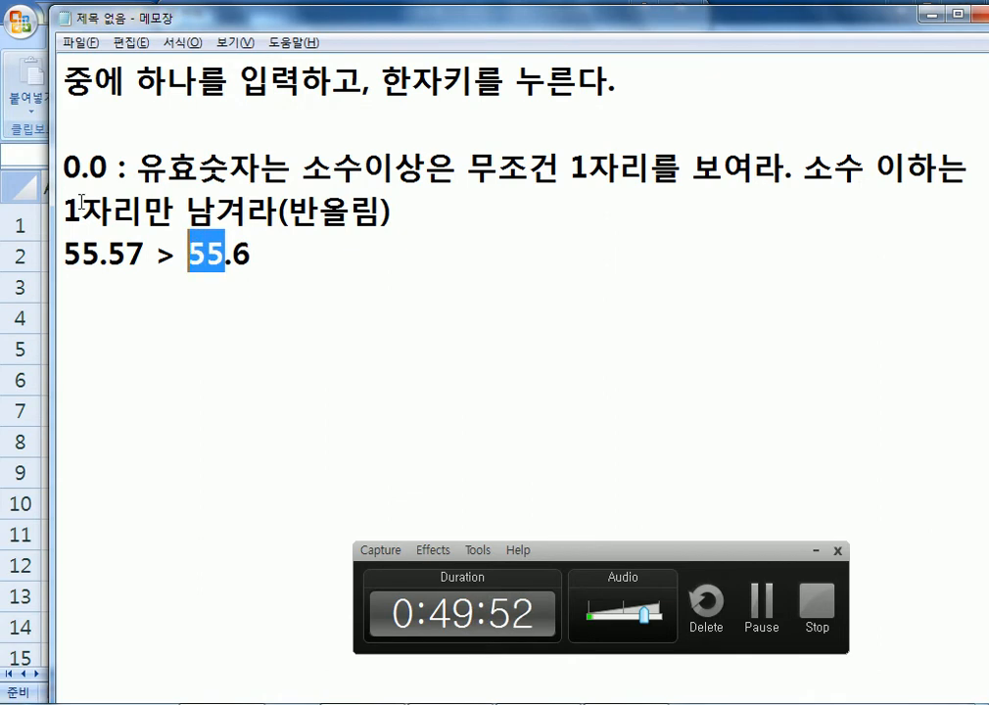
drag(80, 169, 97, 174)
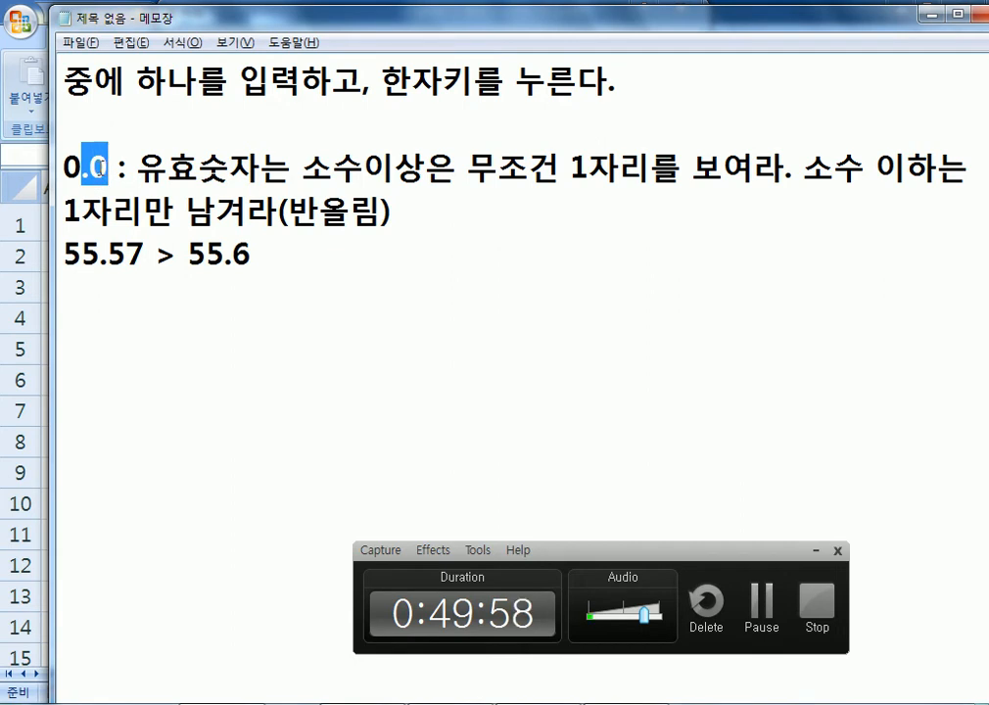
key(shift+Right)
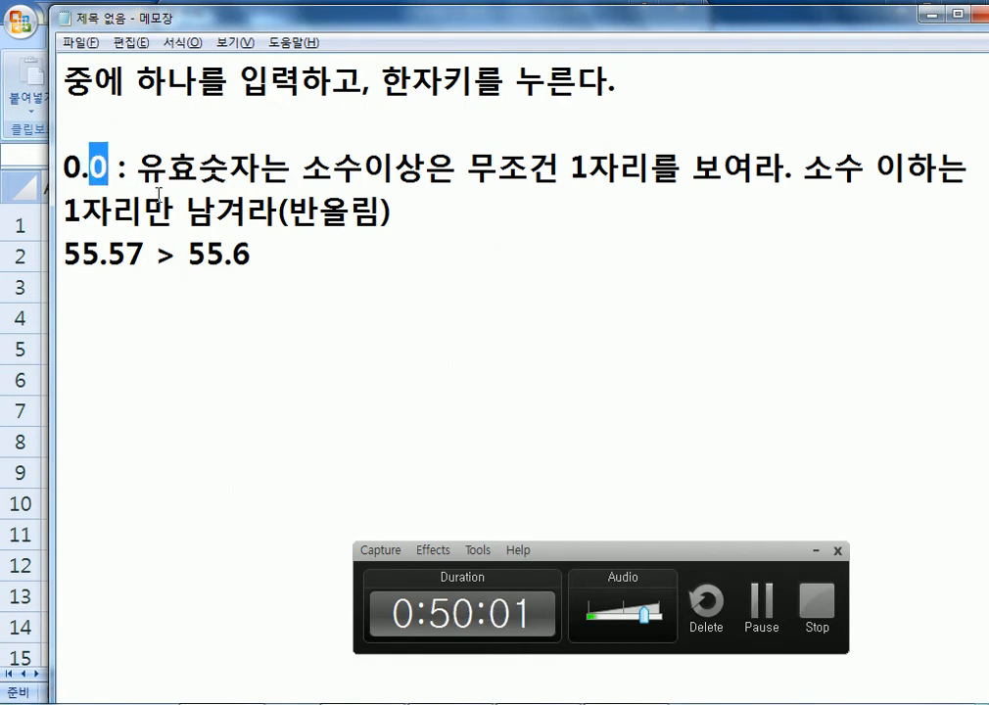
text(00)
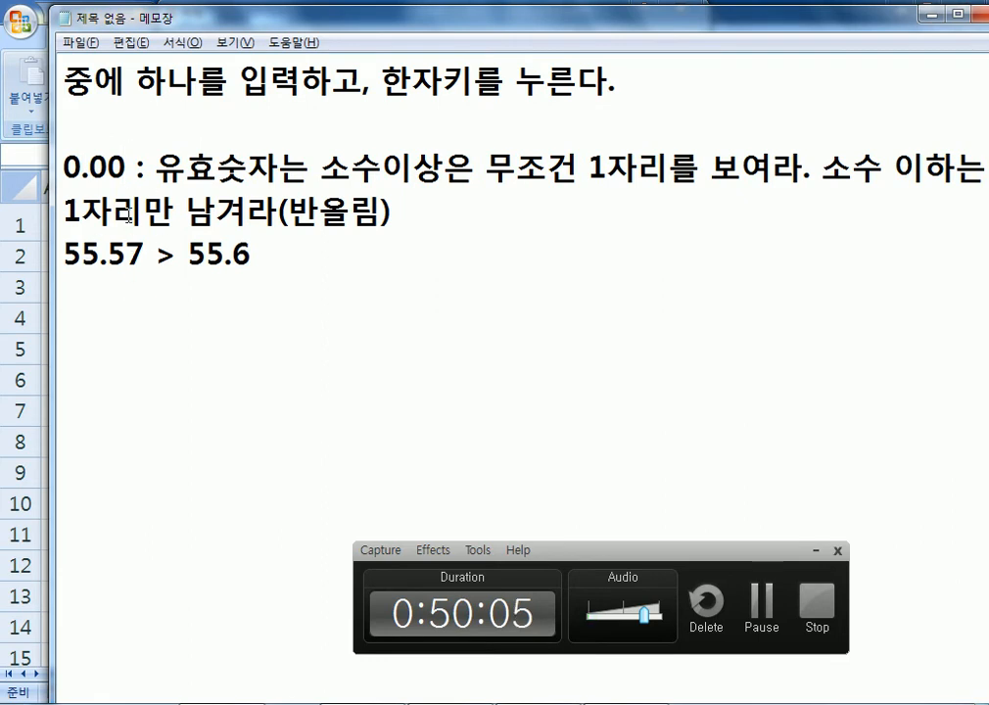
key(BackSpace)
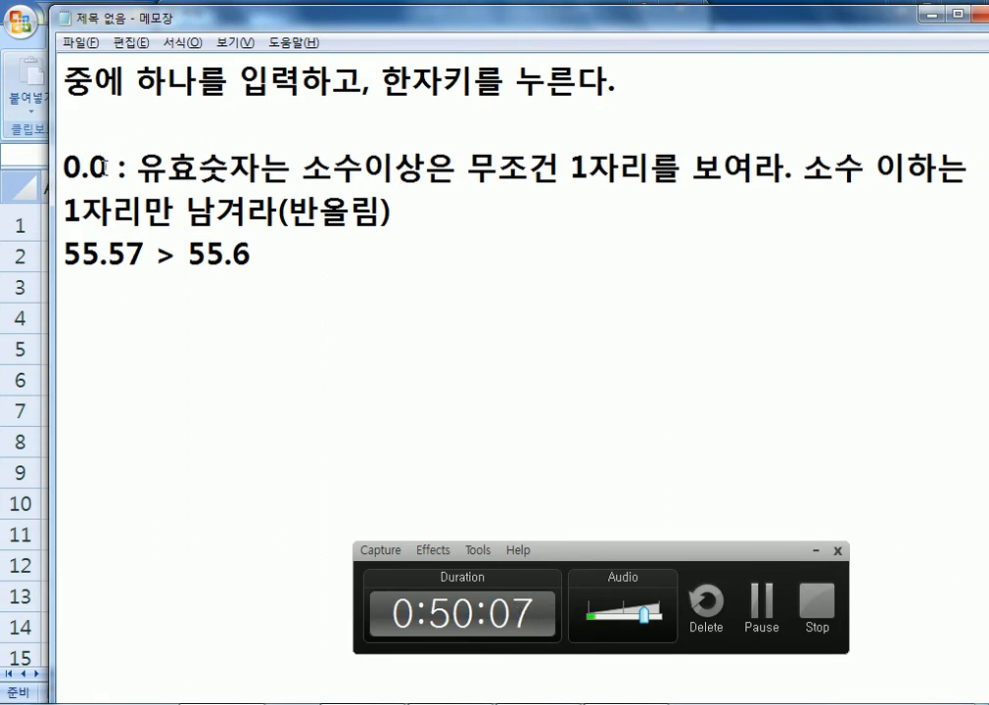
Add the 0.00 format note with the example 55.5 > 55.50 below the rounding example.
drag(63, 255, 252, 256)
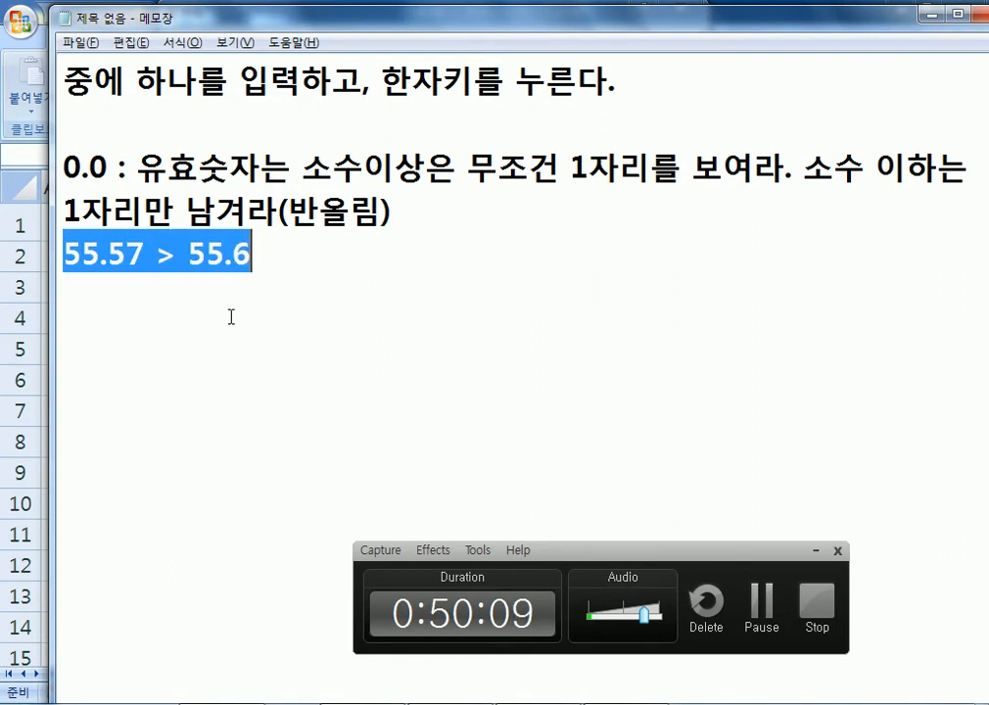
click(227, 320)
text(0.00)
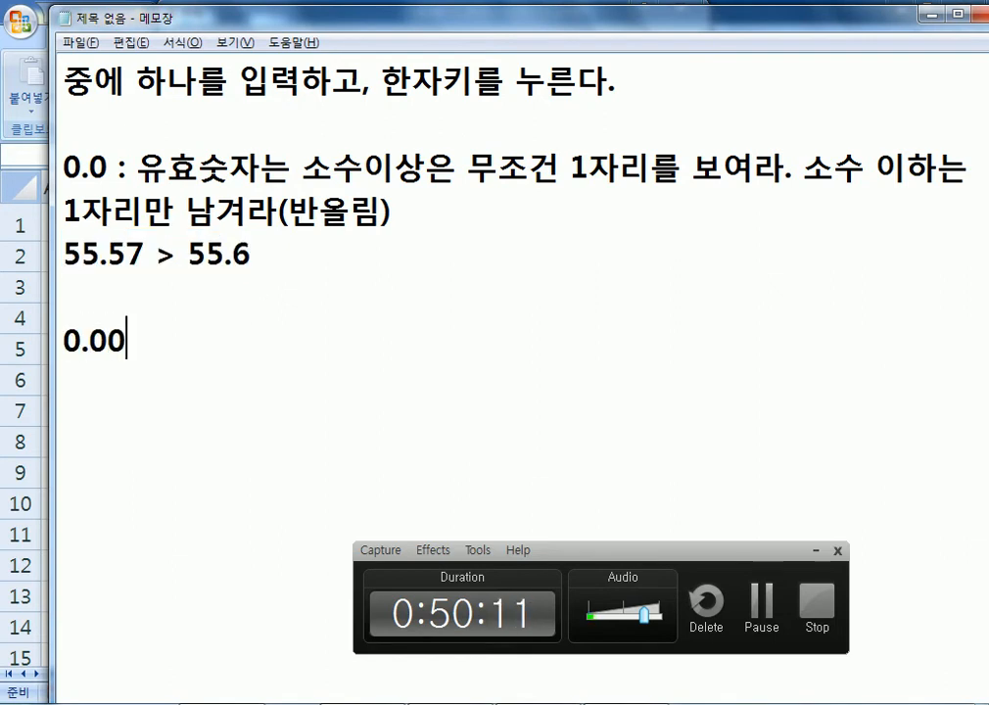
key(Return)
text(5)
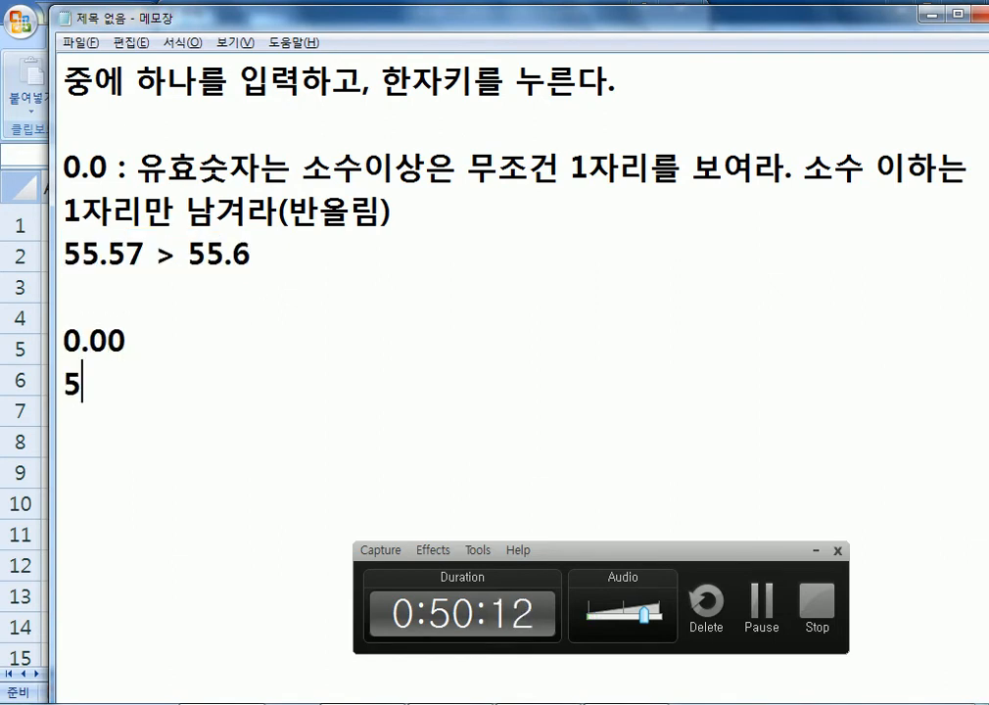
text(5.5 > 55.)
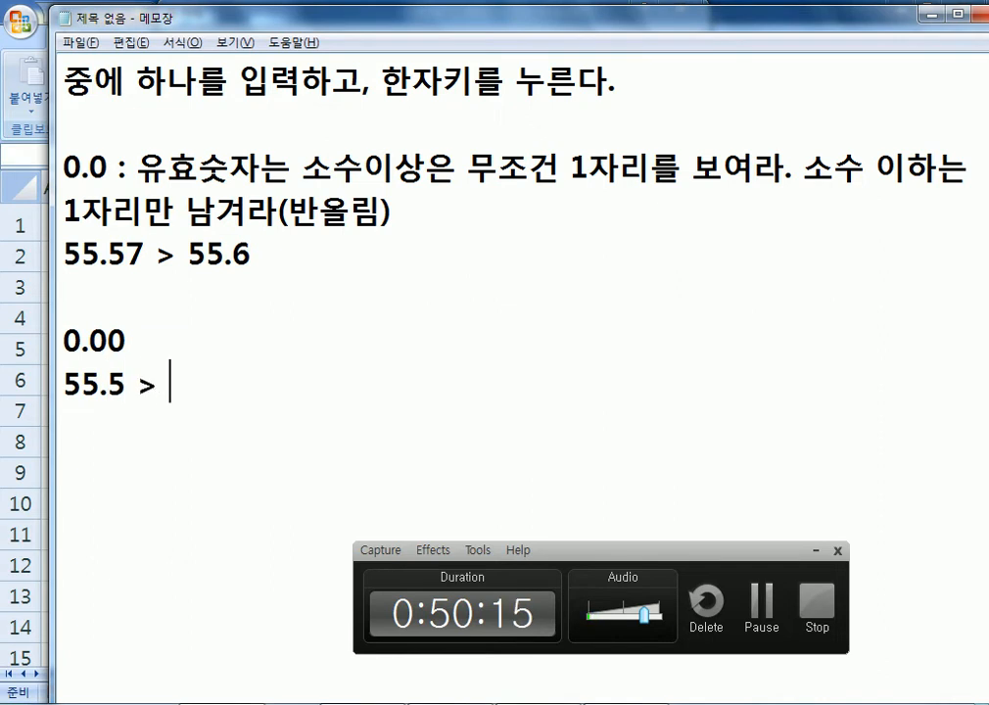
text(50)
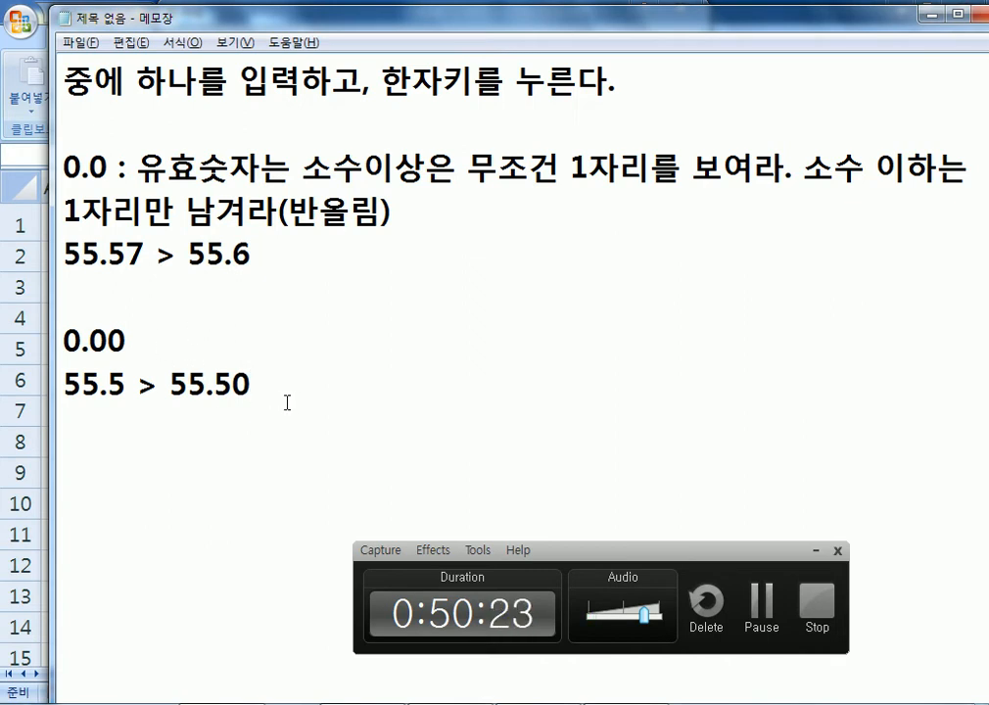
key(Return)
Glance at Excel's Format Cells dialog, then start the note 조건에 맞는 셀에만 서식을 지정 in Notepad.
click(516, 702)
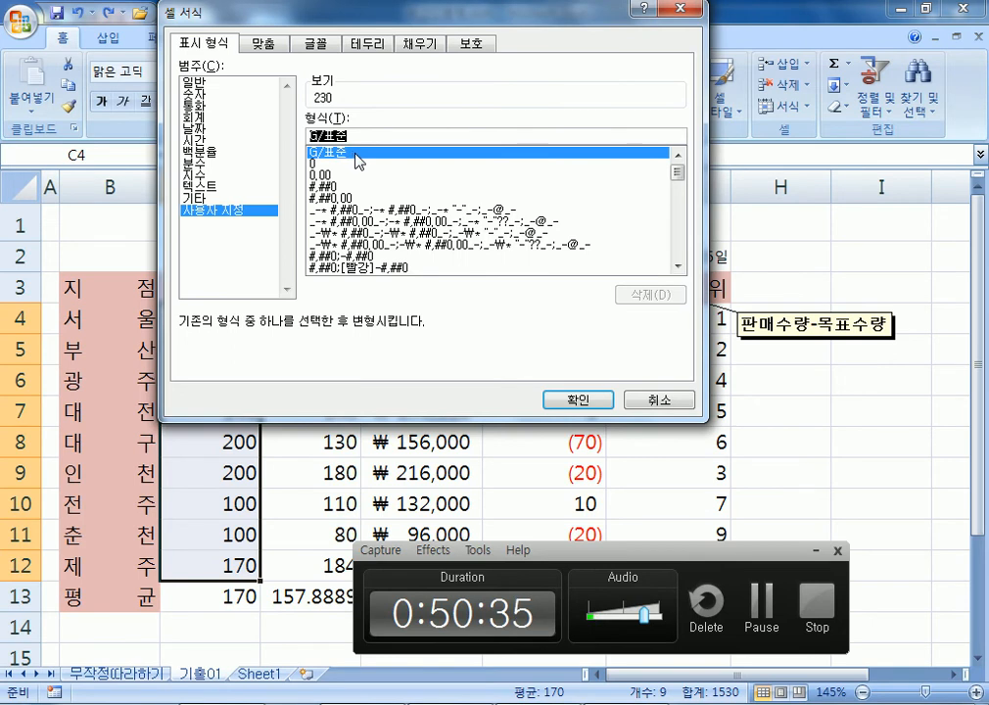
click(362, 703)
scroll(318, 406, down, 1)
key(Return)
text(ㅈㅗㄱㅓㄴㅇㅔ ㅁㅏㅈㄴㅡㄴ ㅅㅔㄹㅇㅔㅁㅏㄴ )
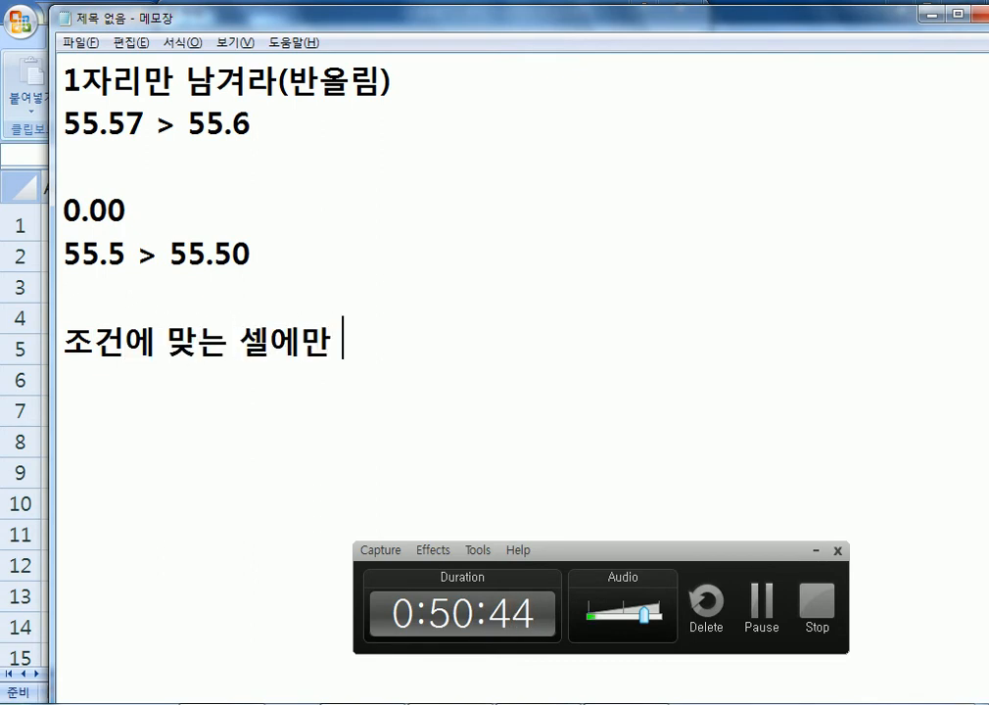
text(ㅅㅓㅅㅣㄱㅇㅡㄹ ㅈㅣㅈㅓㅇ)
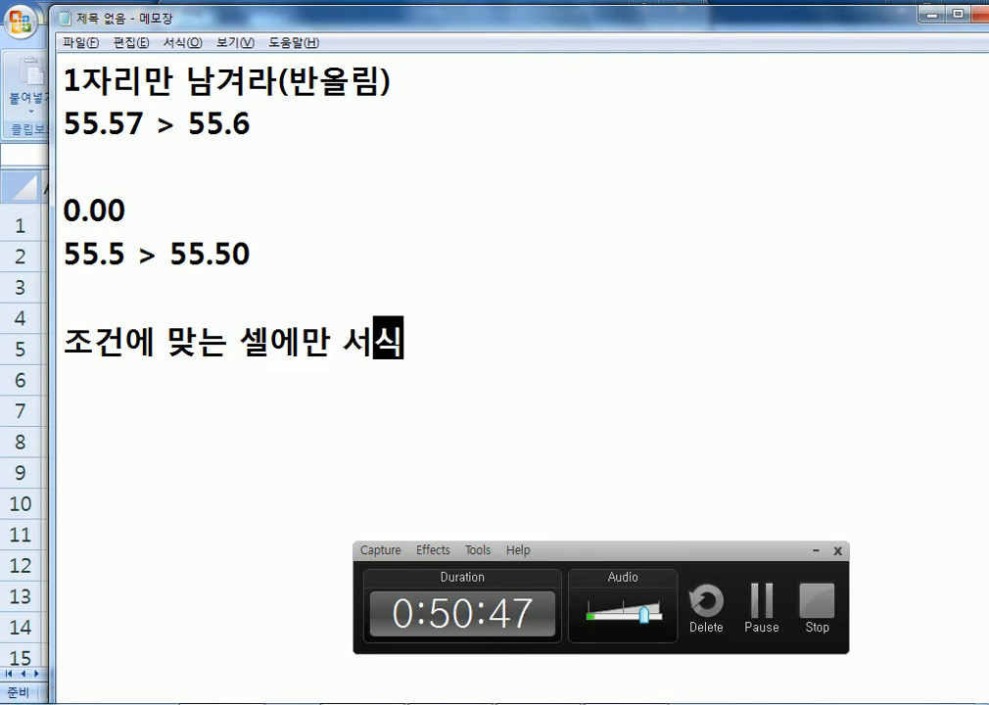
Add the note [조건] <- 이렇게 표현한다. explaining how conditions are written.
key(Return)
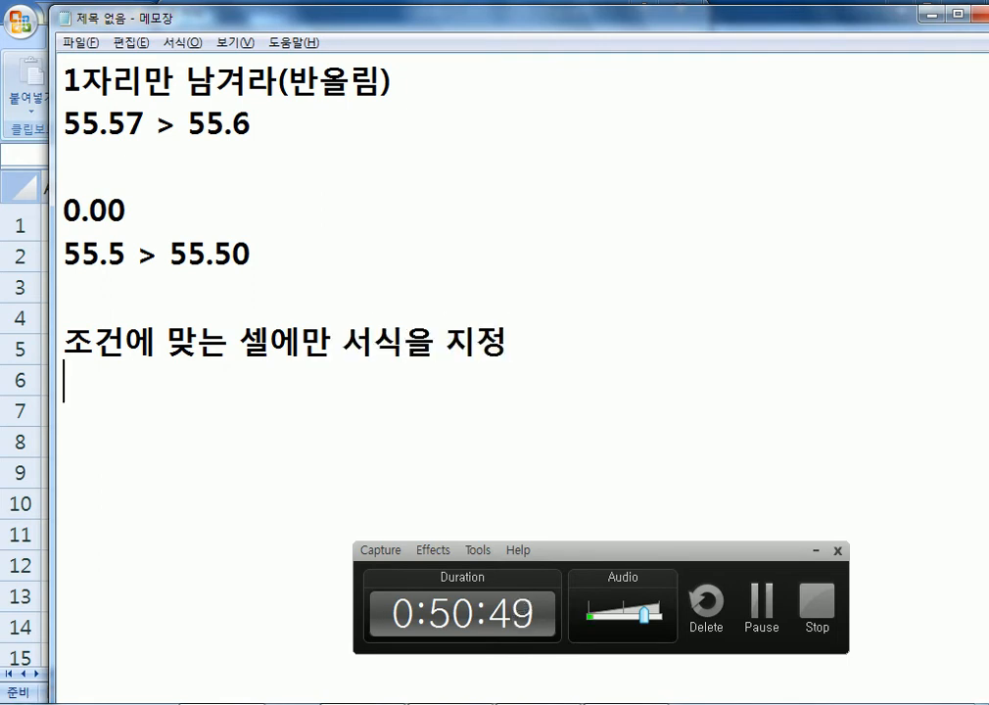
text([whrjs)
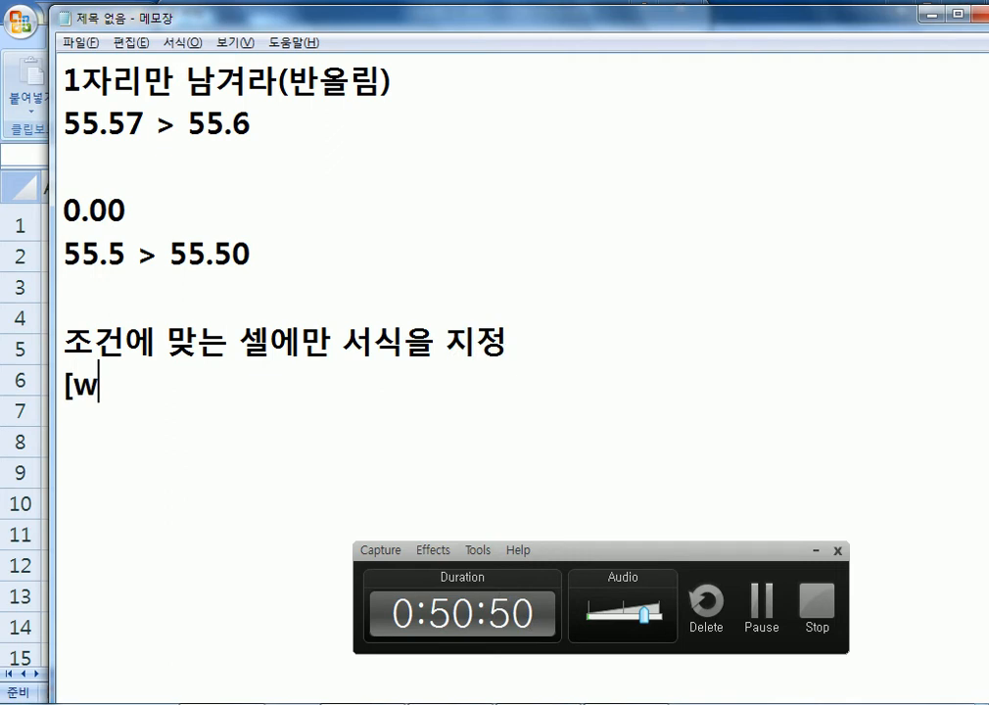
key(BackSpace)
key(BackSpace)
key(BackSpace)
key(BackSpace)
key(BackSpace)
text(ㅈㅗㄱㅓㄴ)
text(])
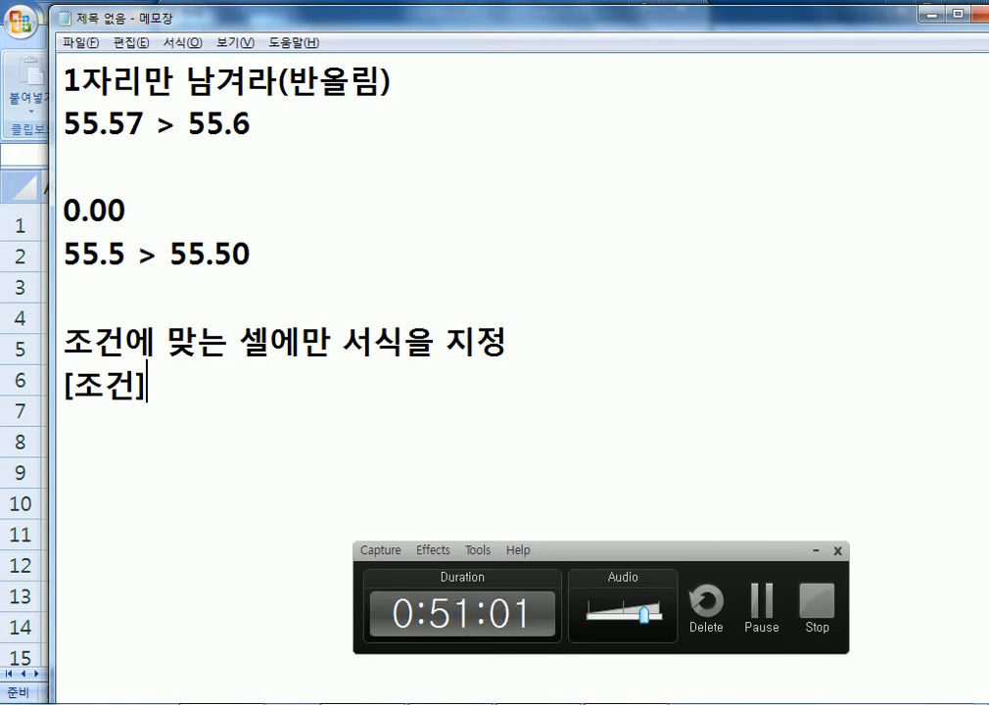
text(dlf)
key(BackSpace)
key(BackSpace)
key(BackSpace)
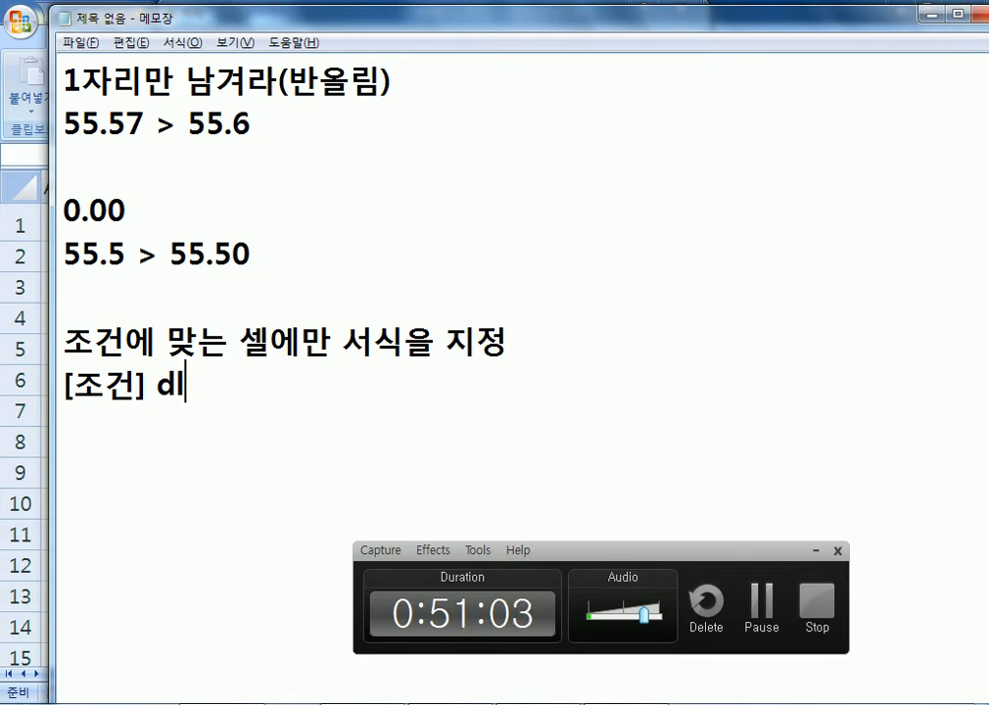
text(<- 이렇게 표현한다.)
key(Return)
key(Return)
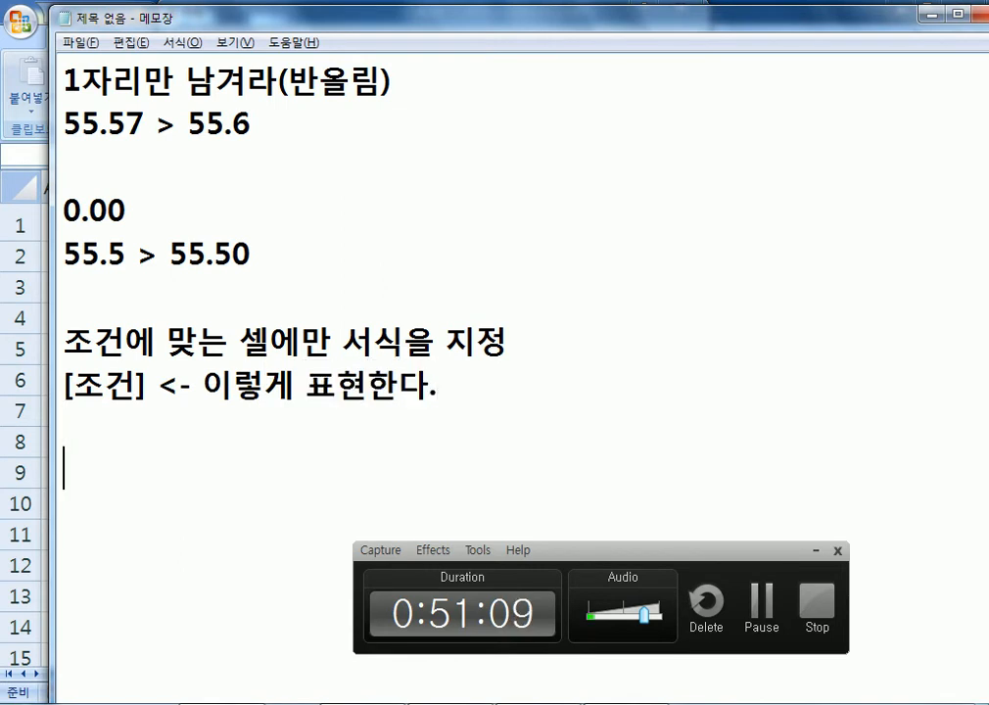
Add the rule 200이상인 경우에는 숫자 앞에 "A-"를 표시.
text(200)
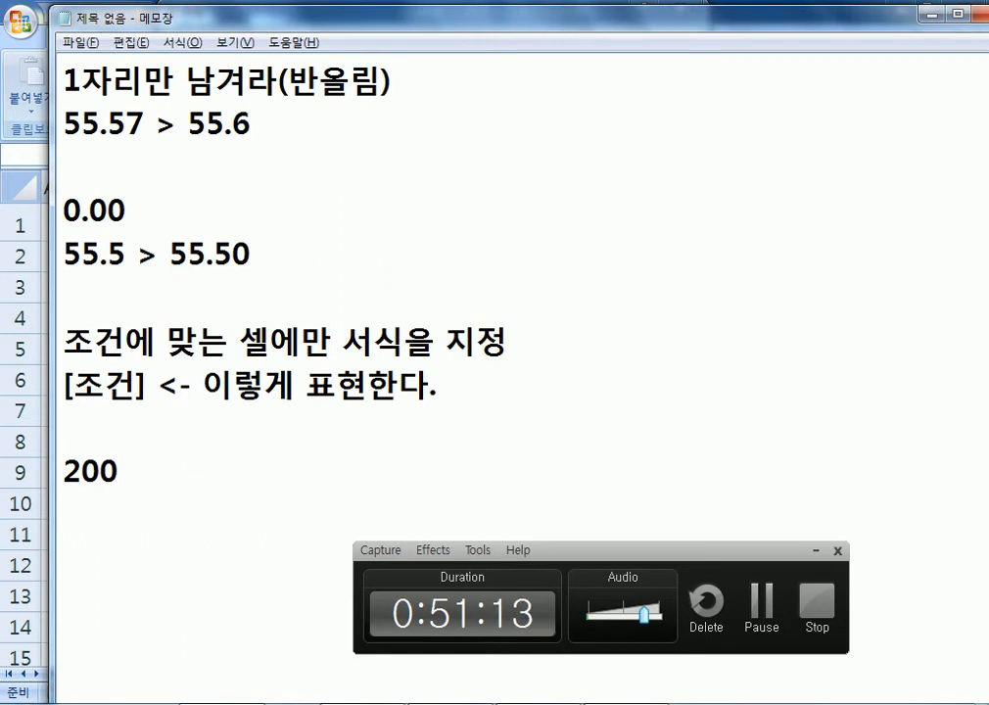
text(이상인 ㄱ경우)
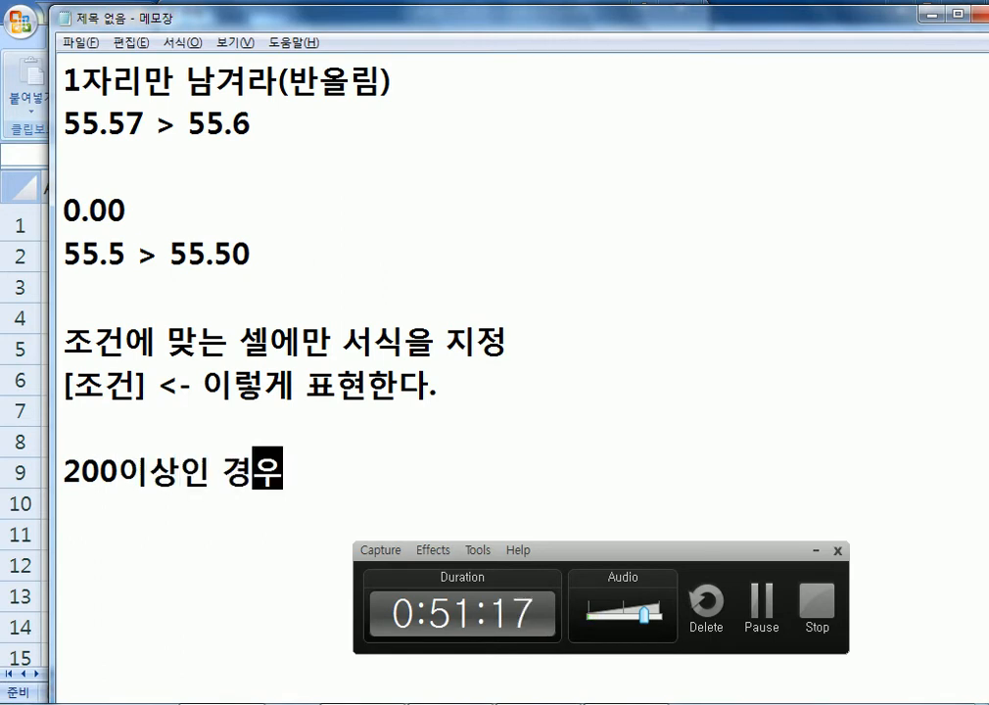
text(에는 숫자 앞에)
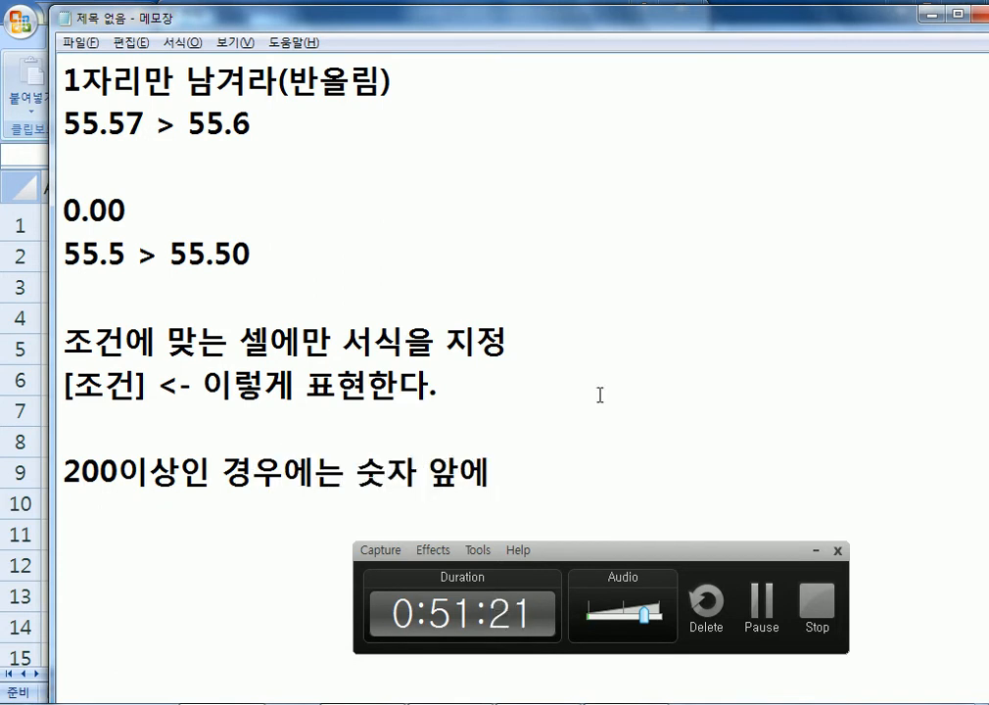
click(815, 550)
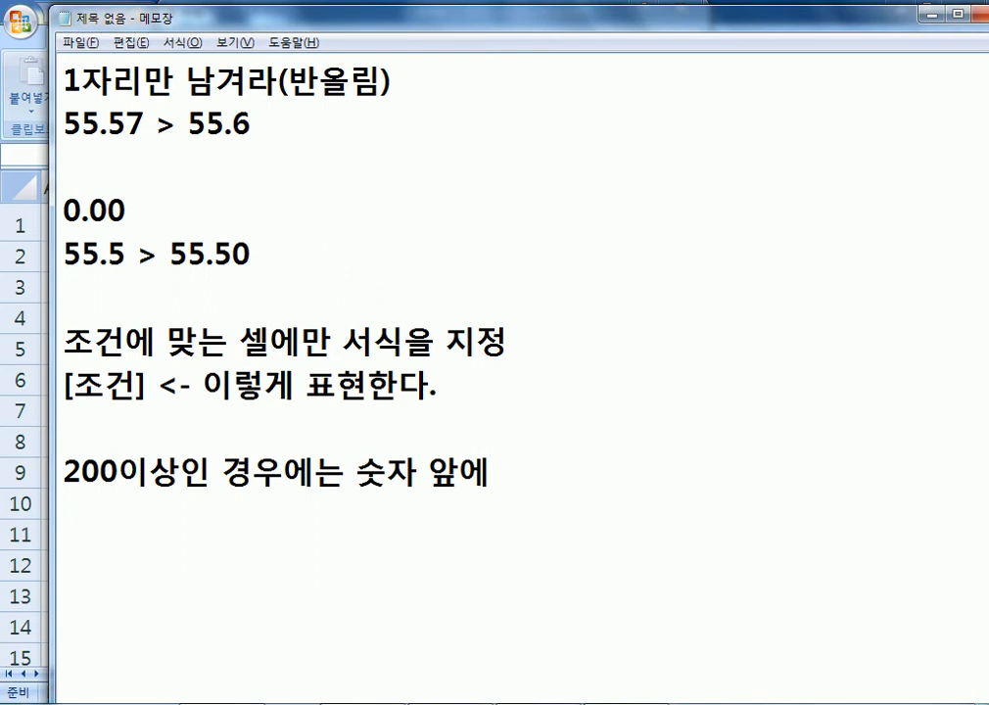
click(607, 704)
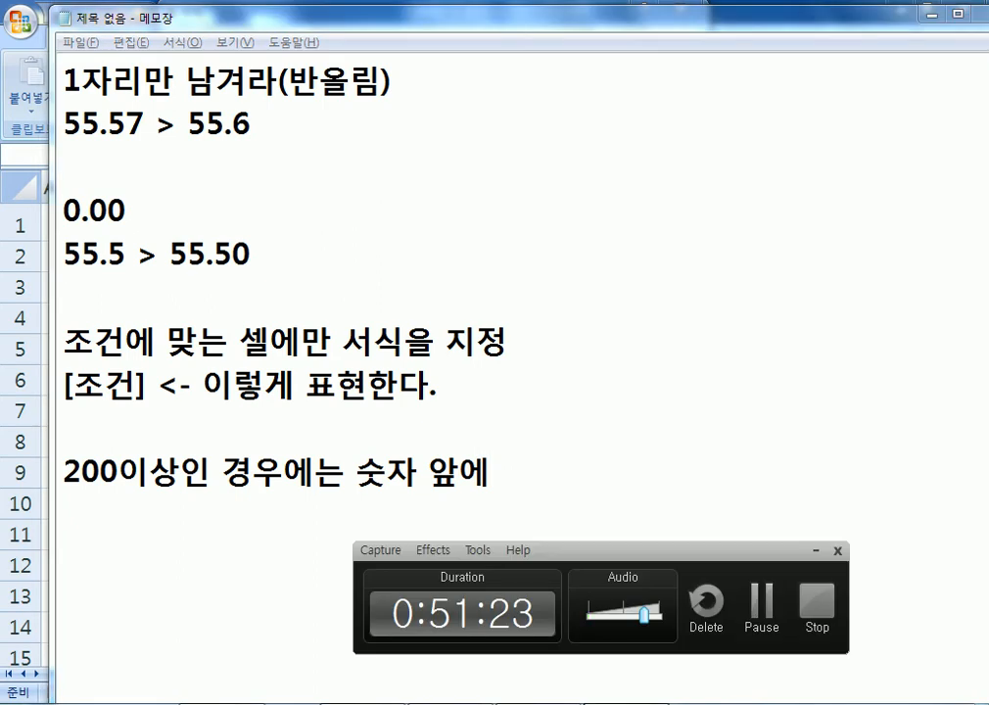
click(815, 550)
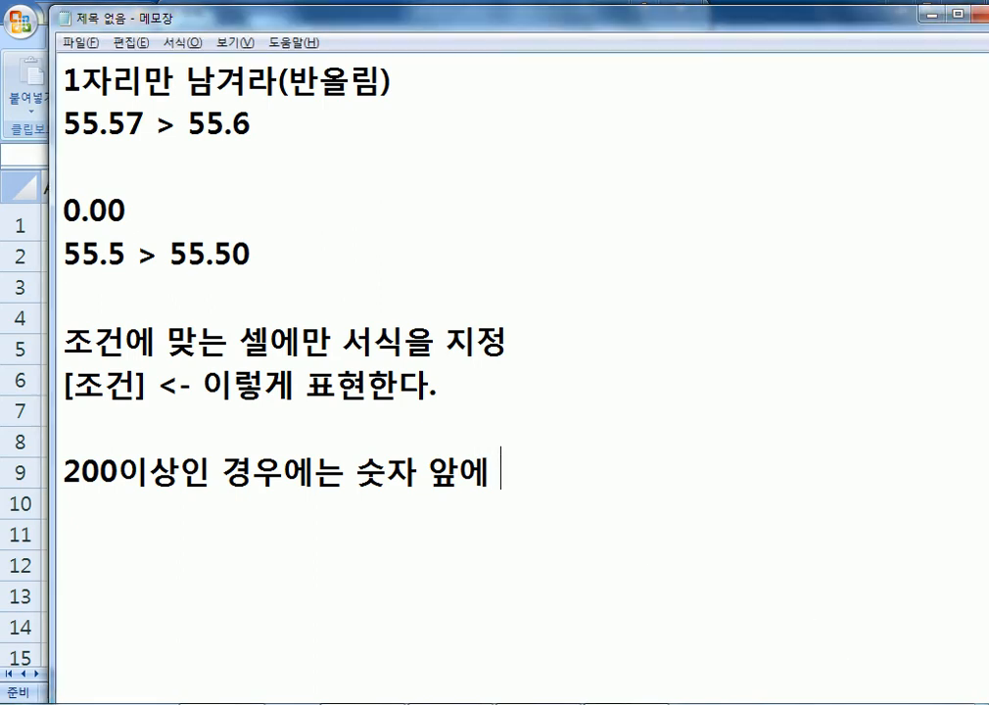
text("A-"를 표시)
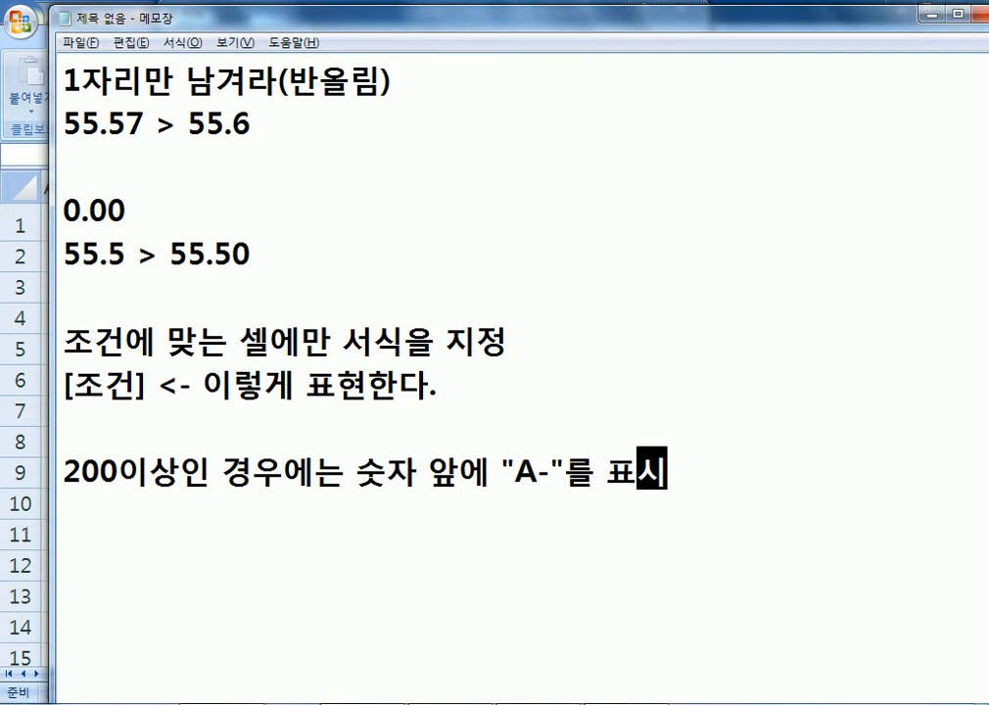
key(Return)
scroll(627, 552, down, 2)
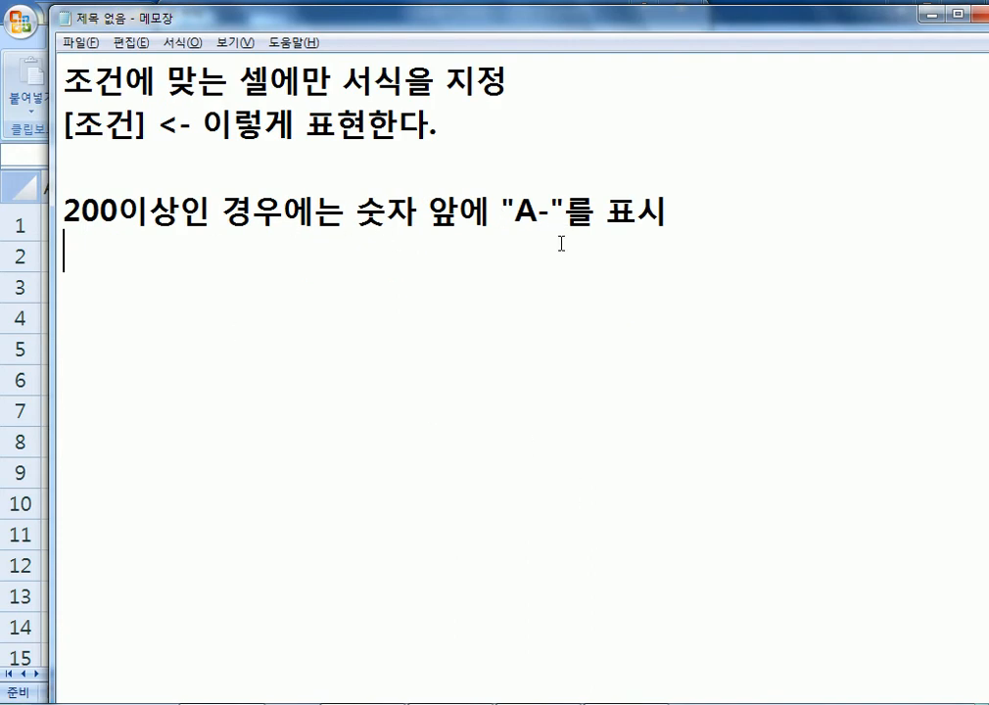
Type the format code [>=200]"A-"G/표준 on a new line in the notes.
text([>=)
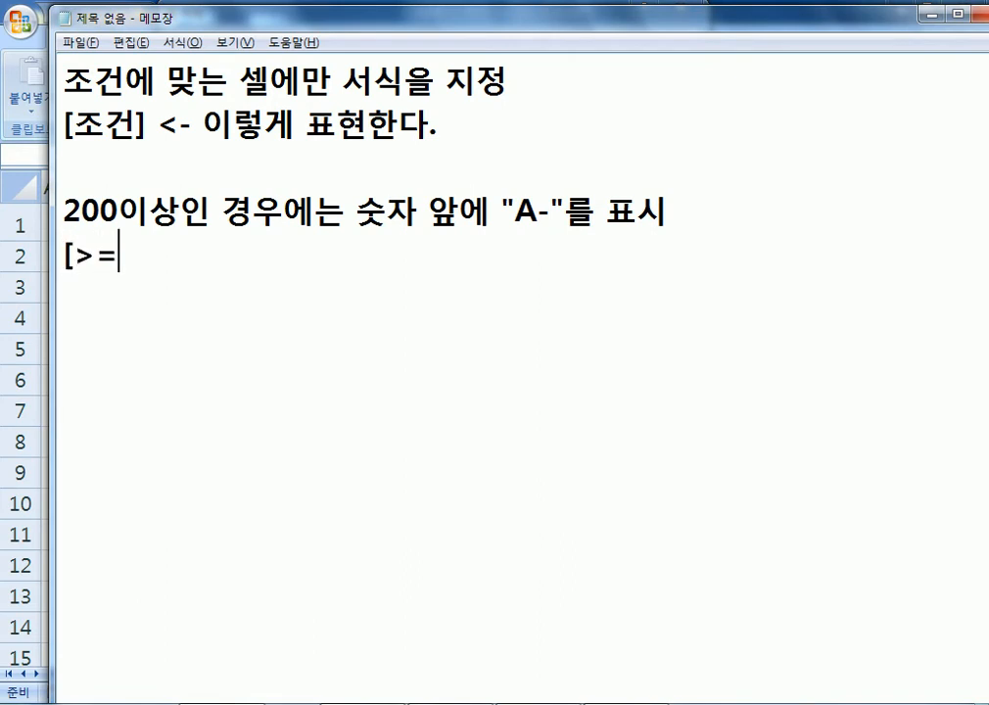
text(200])
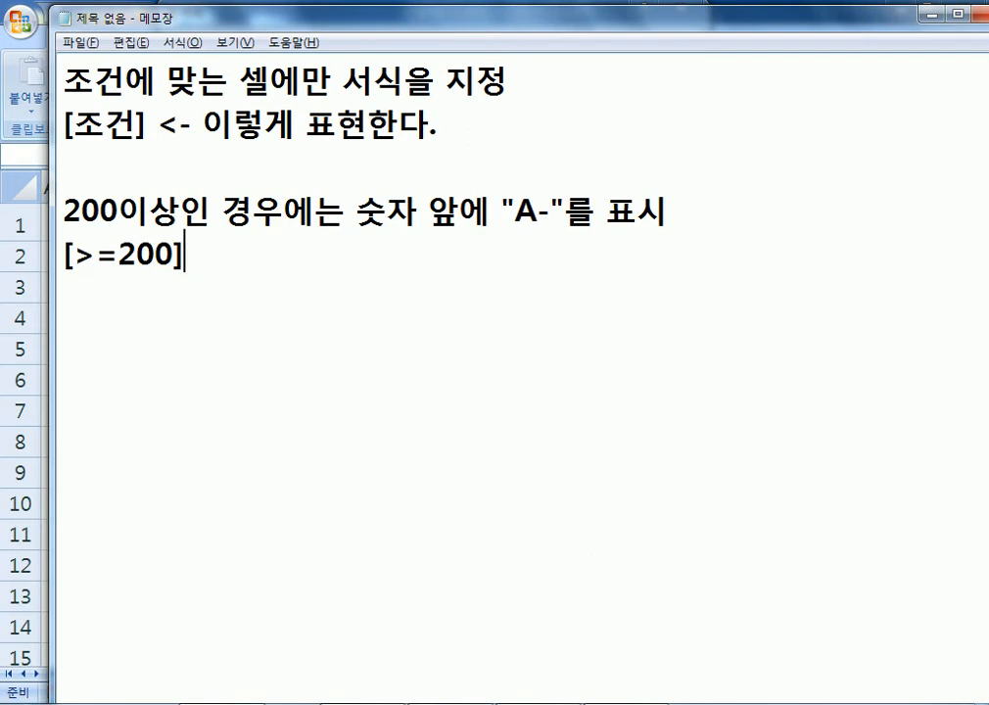
click(115, 212)
drag(191, 212, 52, 199)
drag(72, 256, 174, 257)
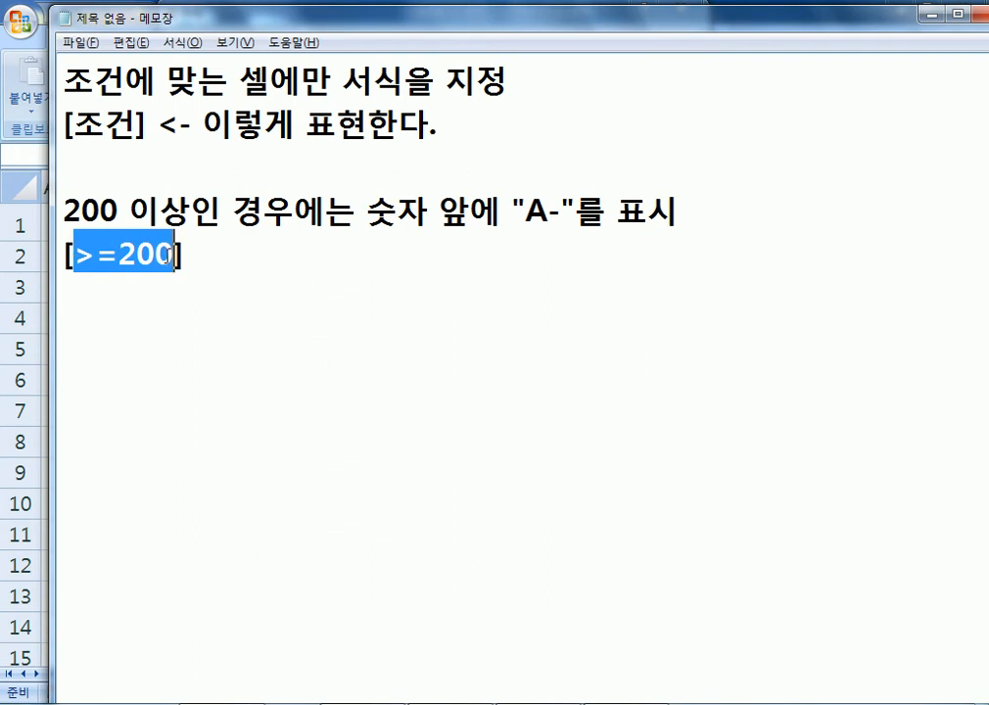
click(197, 254)
text("ㅁ)
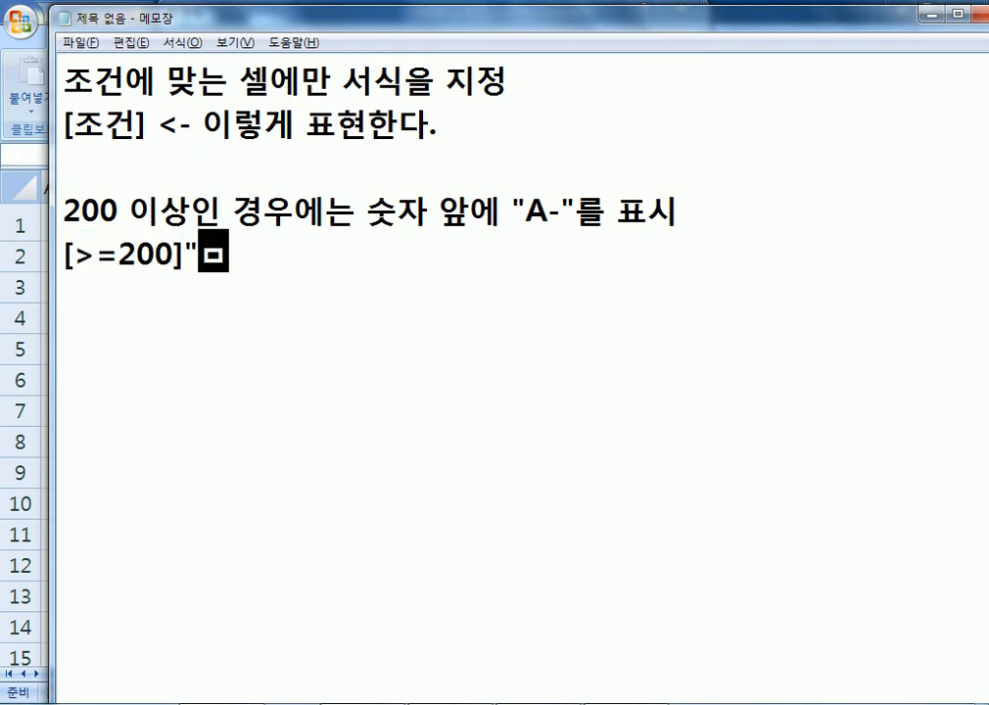
key(BackSpace)
text(A-)
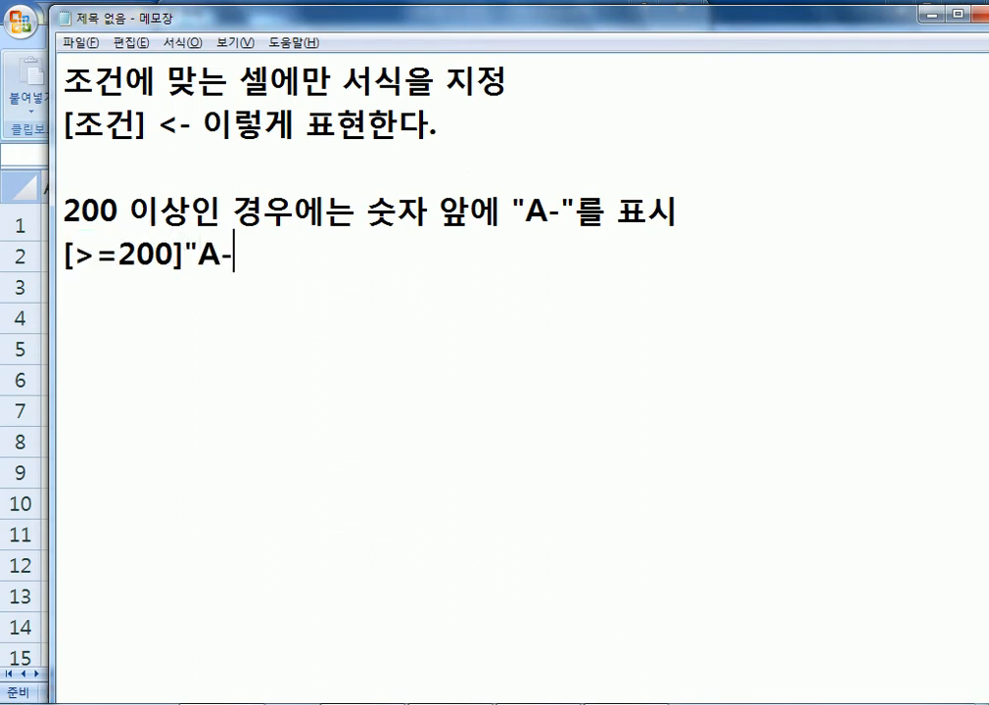
text("G/표준)
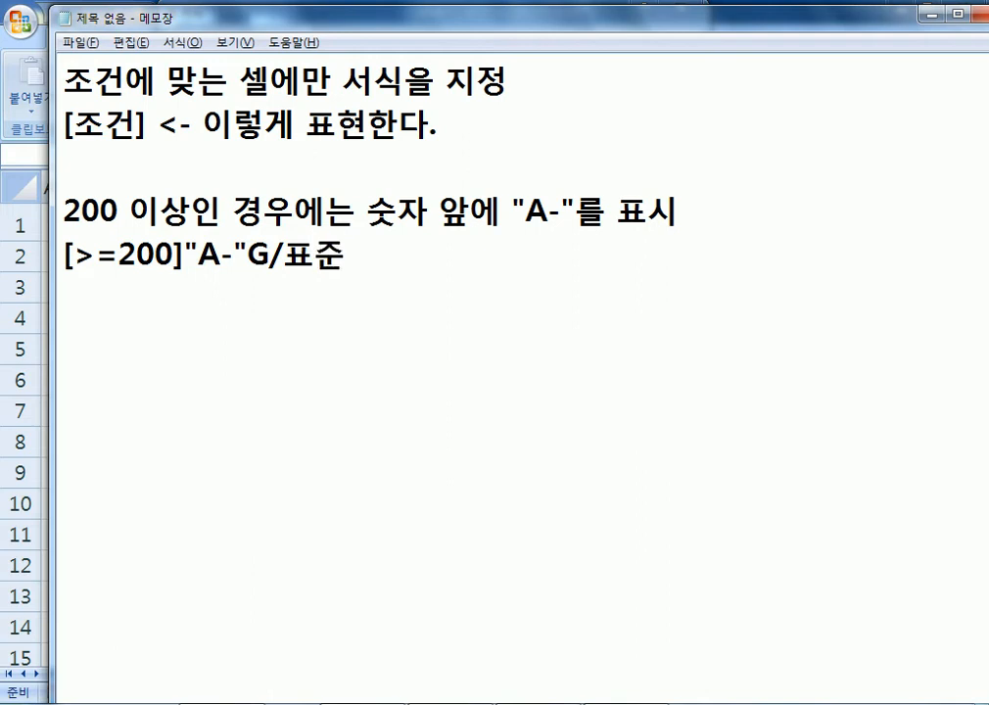
Copy the code and paste it into Excel's custom format Type box, previewing A-230.
key(shift+Home)
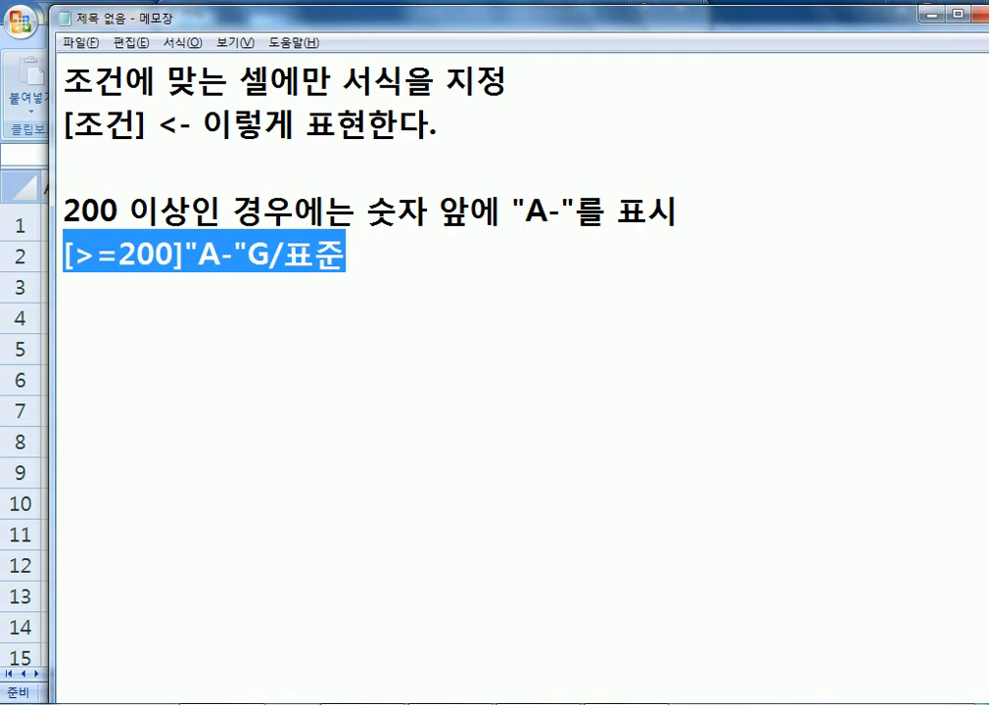
key(ctrl+c)
key(alt+Tab)
key(ctrl+v)
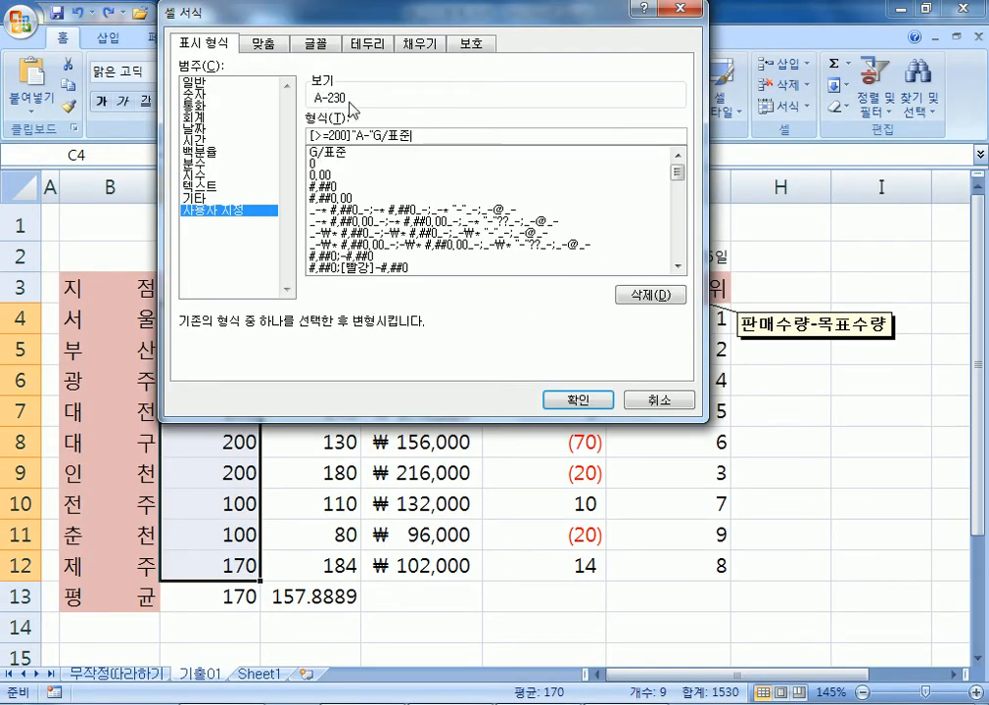
Apply the [>=200]"A-"G/표준 format, then reopen Format Cells to review it and cancel.
click(576, 398)
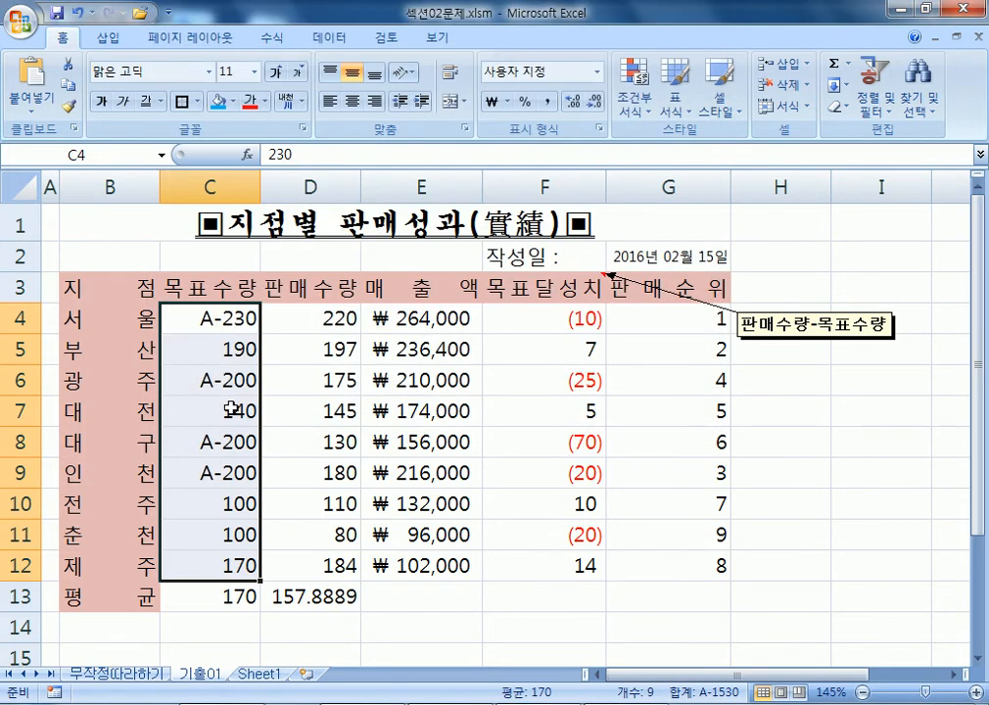
key(ctrl+1)
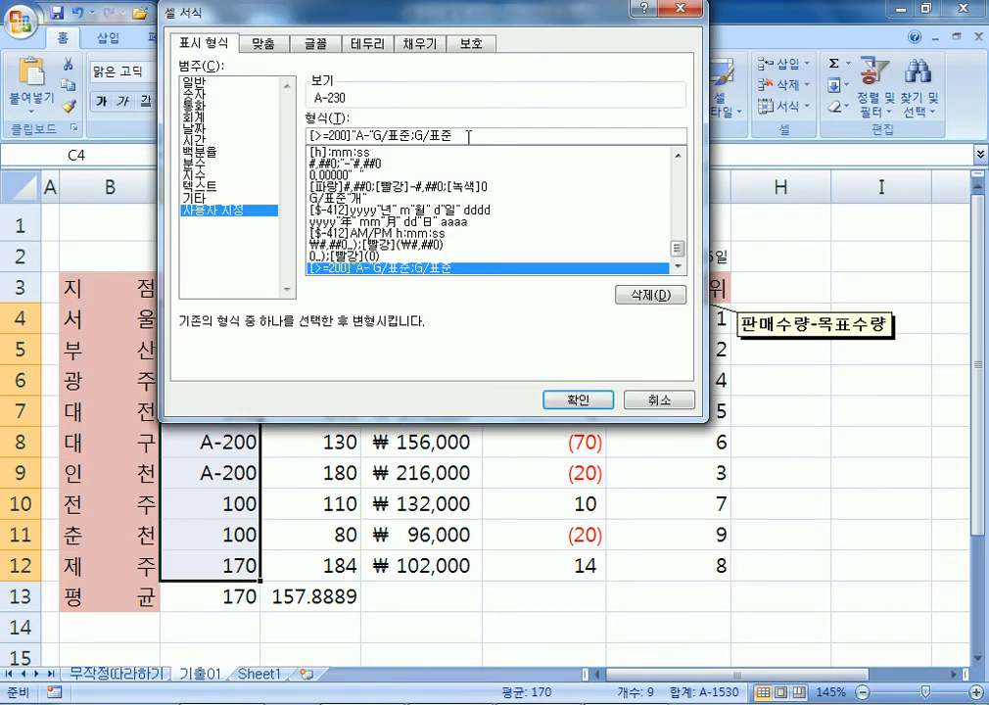
click(639, 404)
Paste the two-section code [>=200]"A-"G/표준;G/표준 into the Notepad notes.
key(alt+Tab)
click(183, 313)
key(ctrl+v)
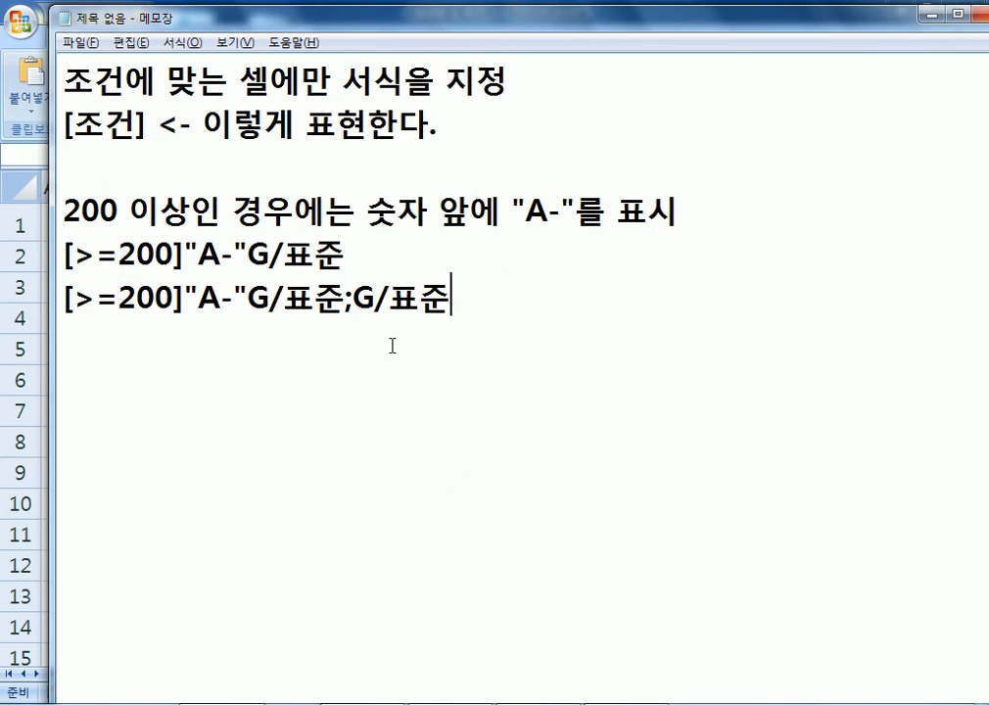
Highlight the A- prefix, the G/표준 part and the semicolon in the format code.
drag(350, 252, 33, 245)
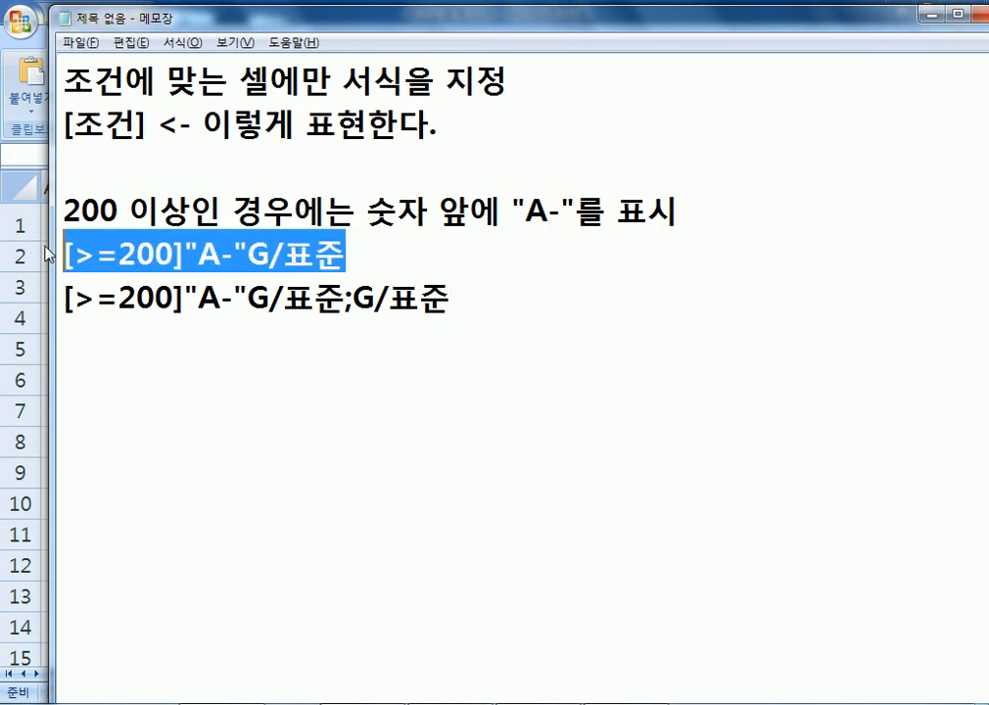
drag(201, 298, 233, 298)
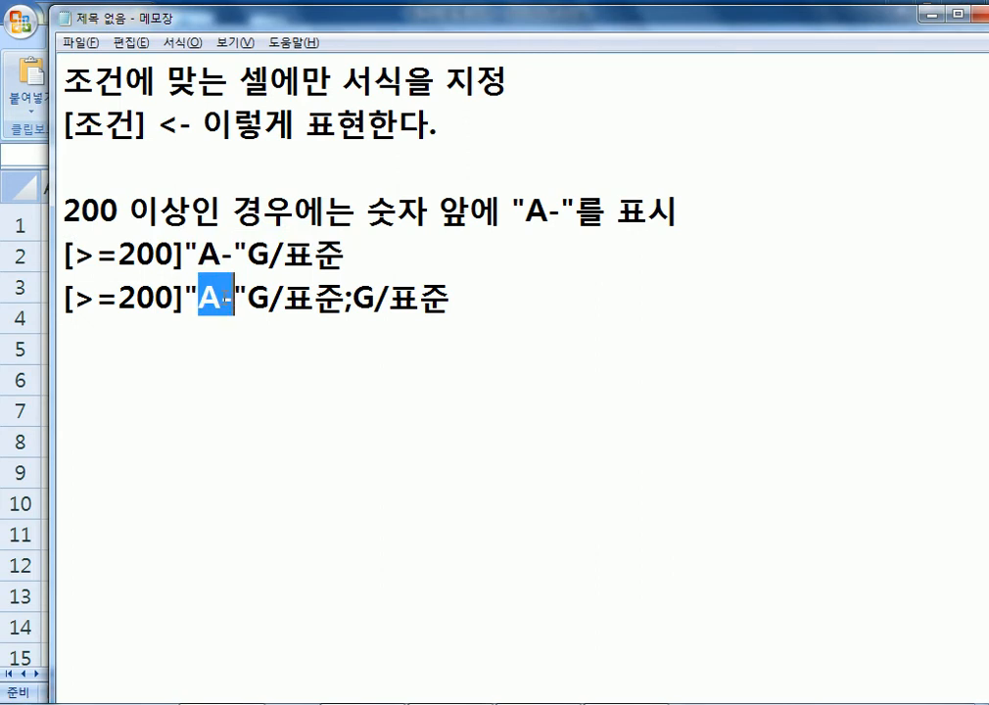
drag(353, 299, 476, 297)
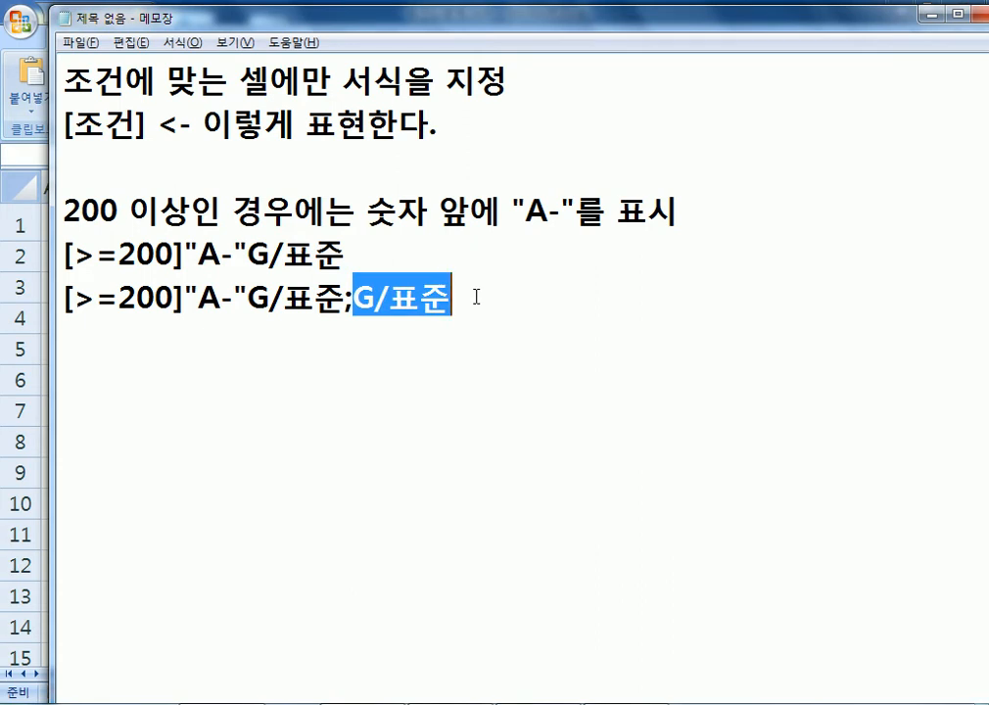
drag(355, 299, 344, 299)
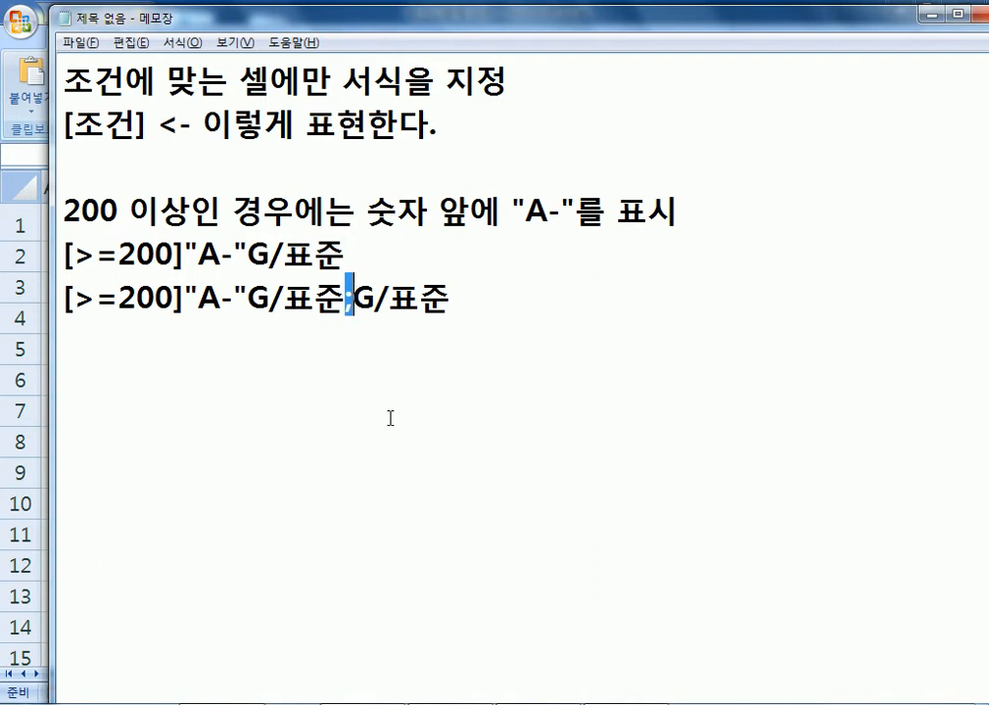
Add the note 셀서식에서의 구분자 = ;(세미콜론).
click(401, 354)
text(셀서식)
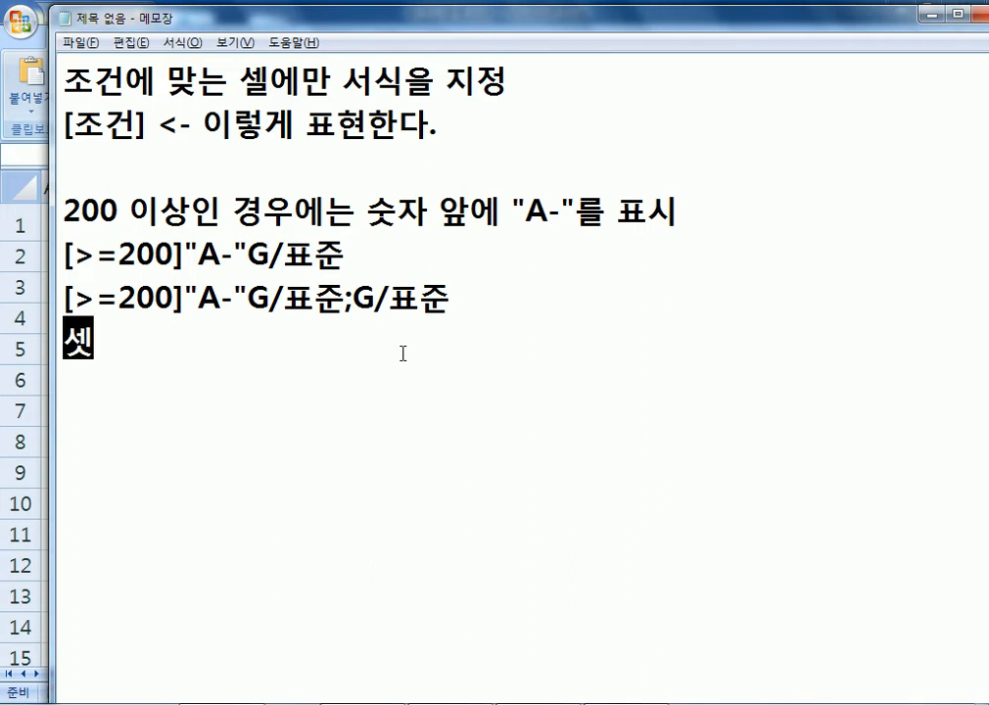
text(에서의 구분자)
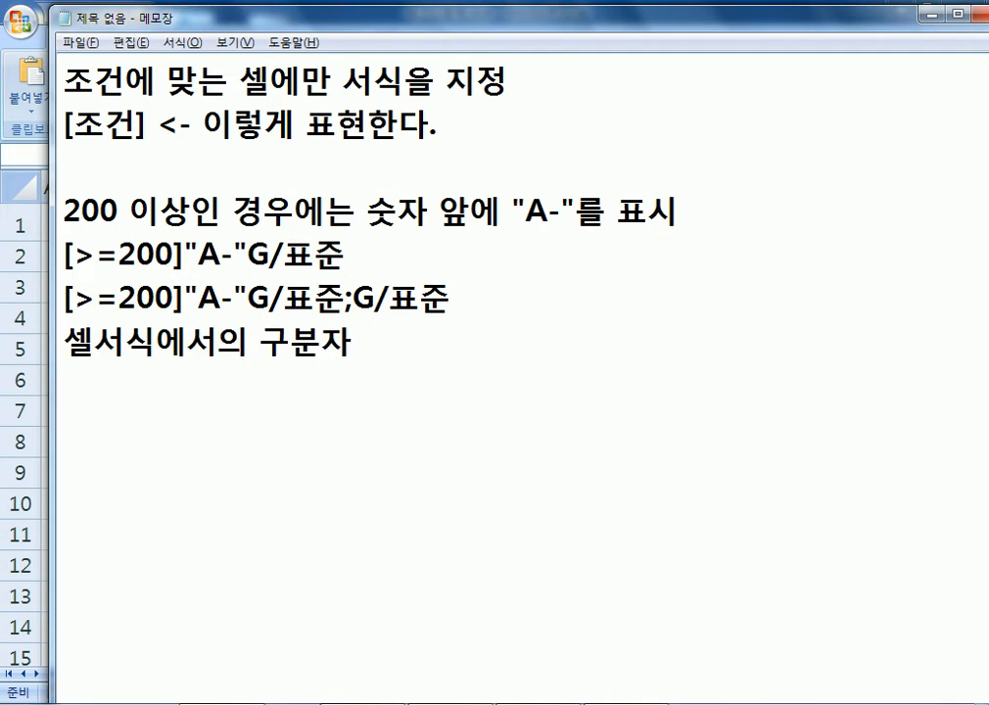
text( = :(콜론))
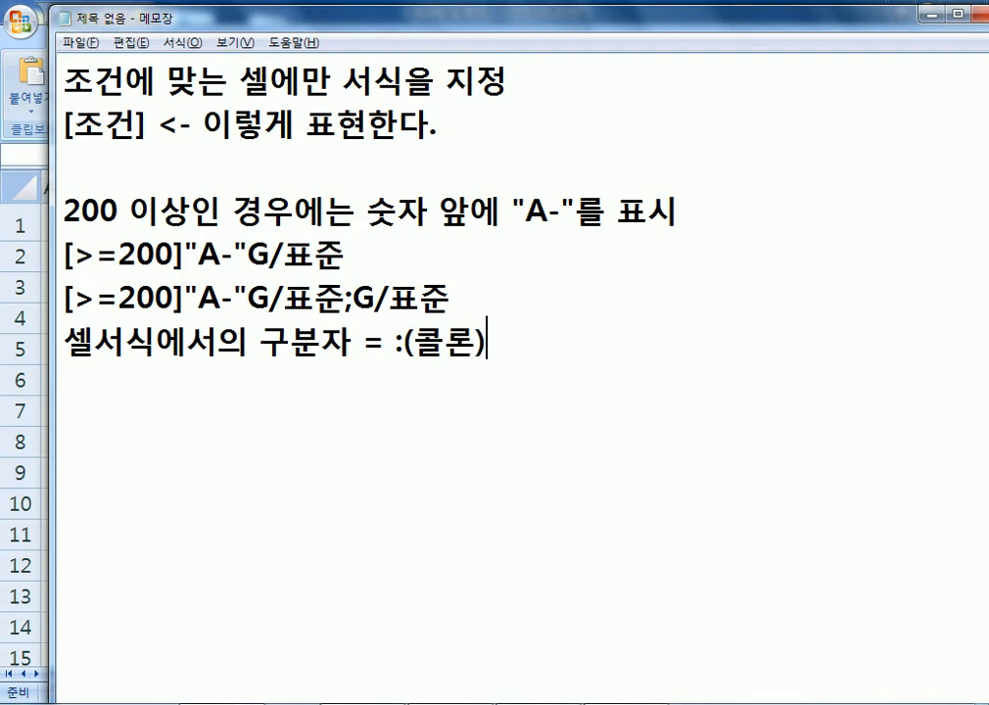
key(Left)
key(Left)
key(Left)
key(Left)
key(BackSpace)
text(;)
key(End)
key(Left)
key(Left)
key(Left)
text(세미)
key(Return)
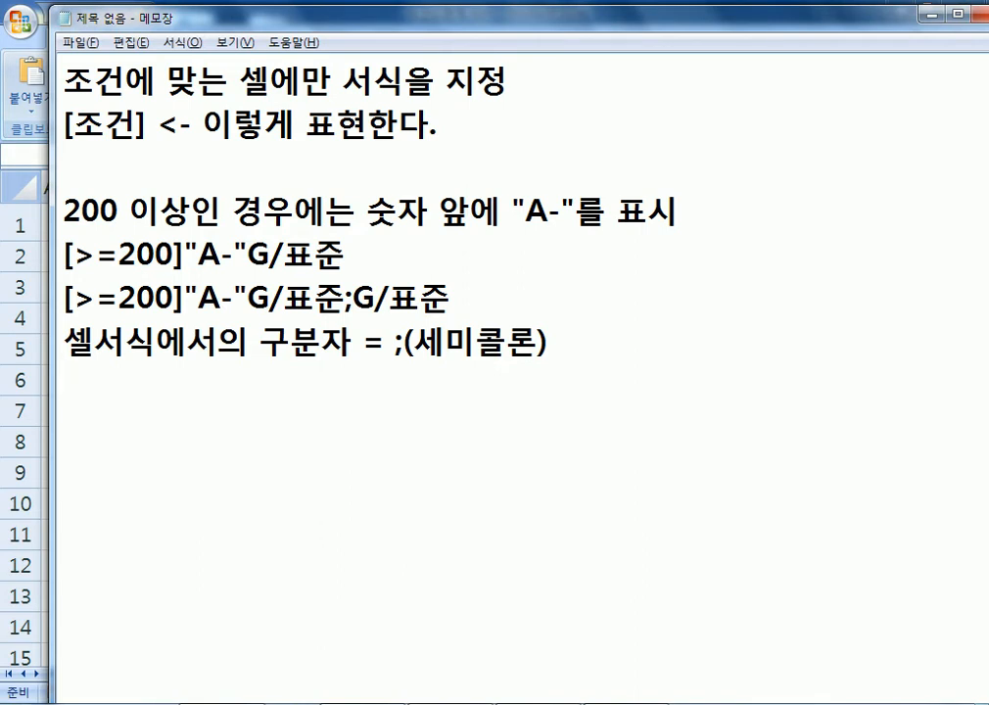
Point out the semicolon in the code once more, then return to the Excel workbook.
click(347, 295)
mouse_move(347, 294)
mouse_down()
mouse_move(400, 289)
mouse_move(356, 295)
mouse_up()
click(334, 415)
key(alt+Tab)
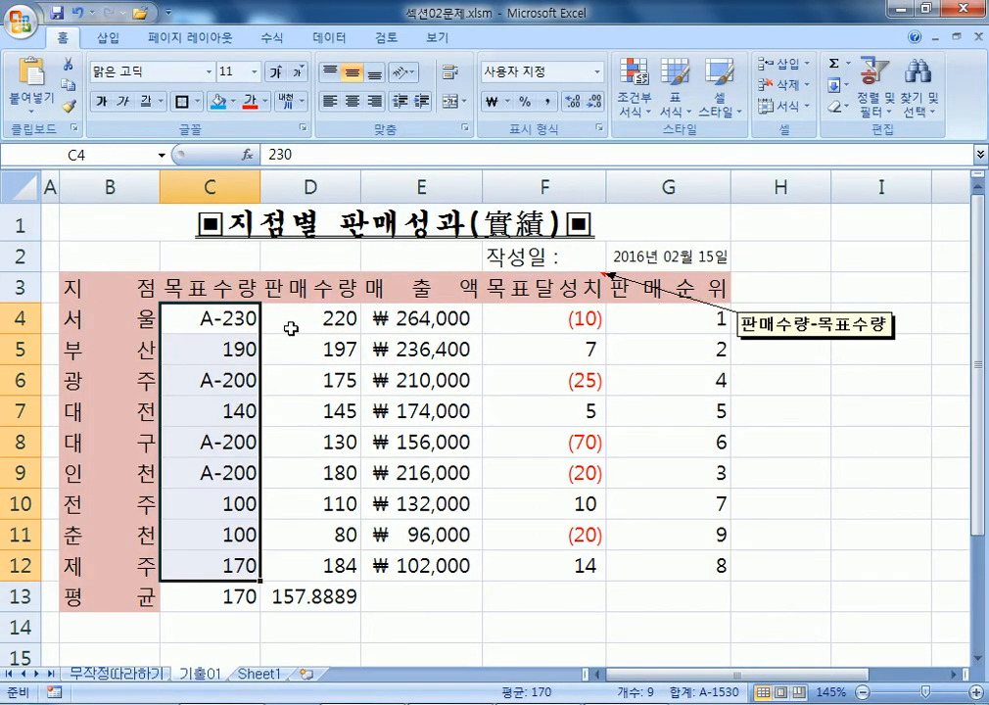
click(203, 318)
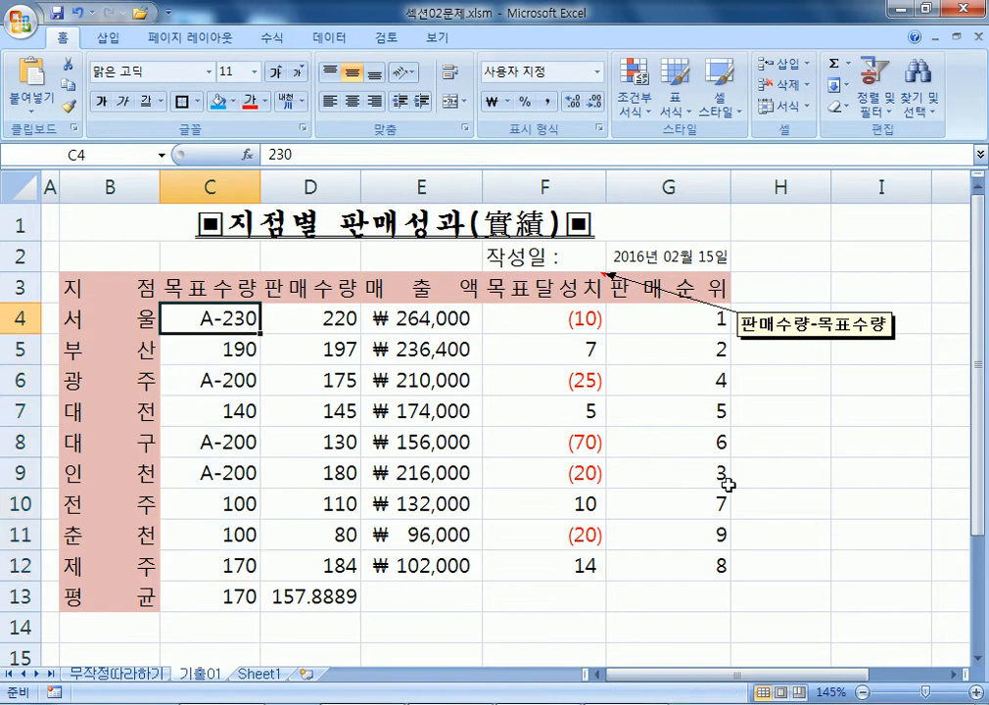
text(130)
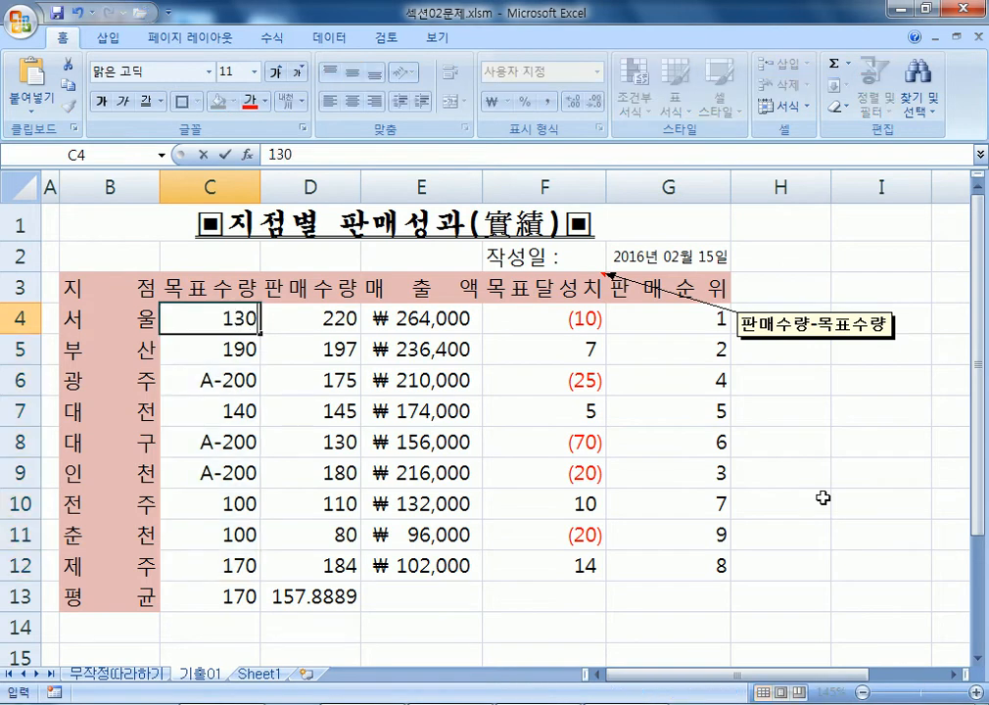
key(Return)
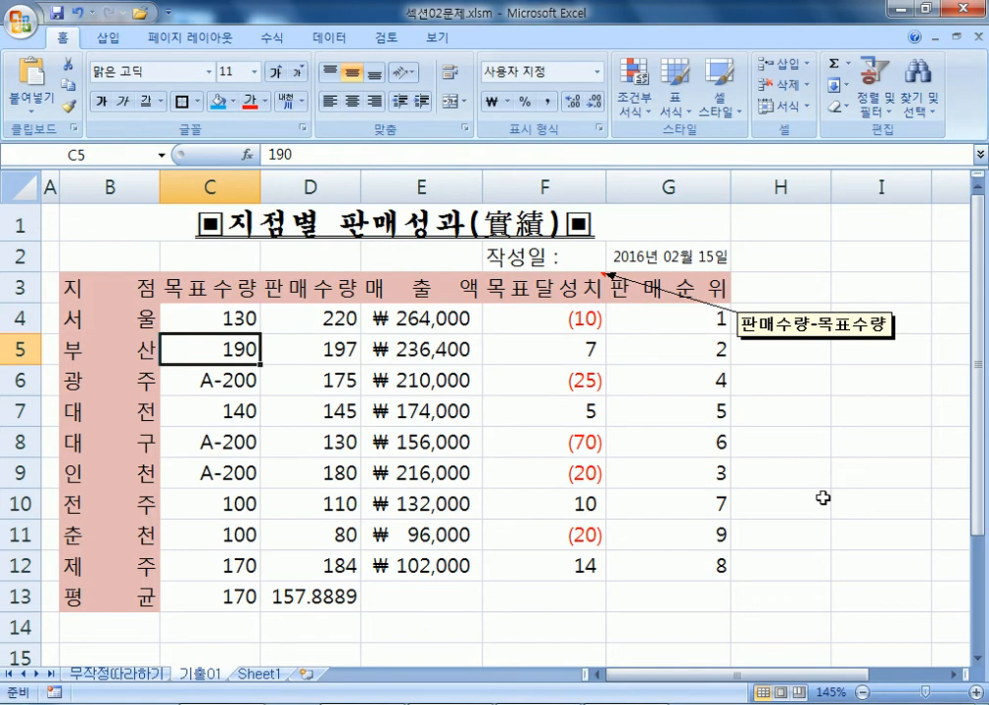
key(ctrl+z)
key(Return)
text(290)
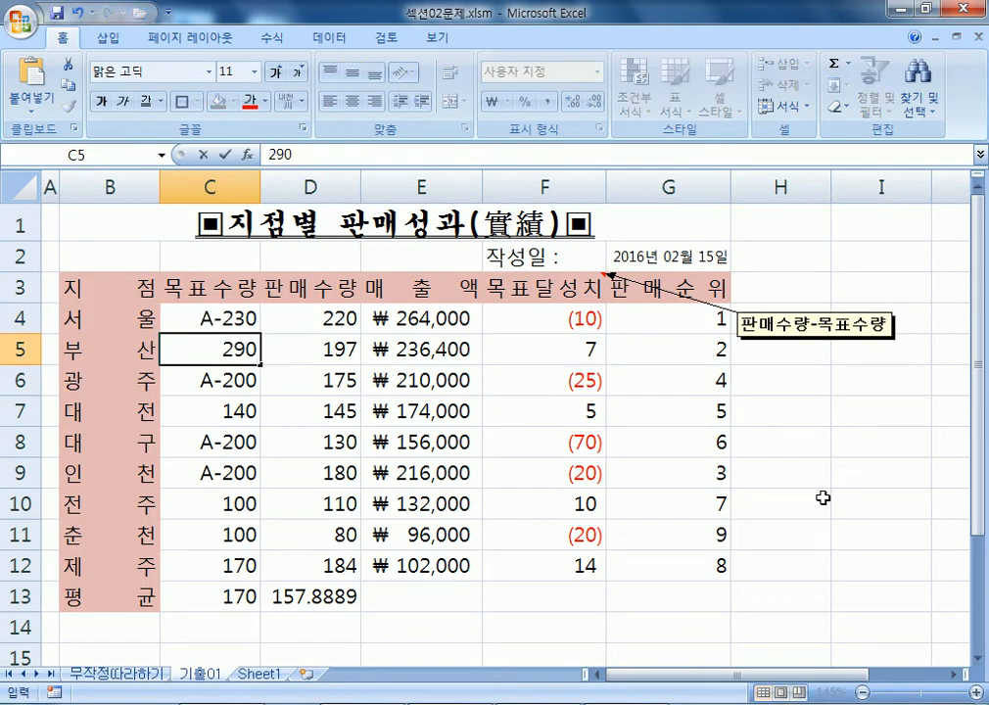
key(Return)
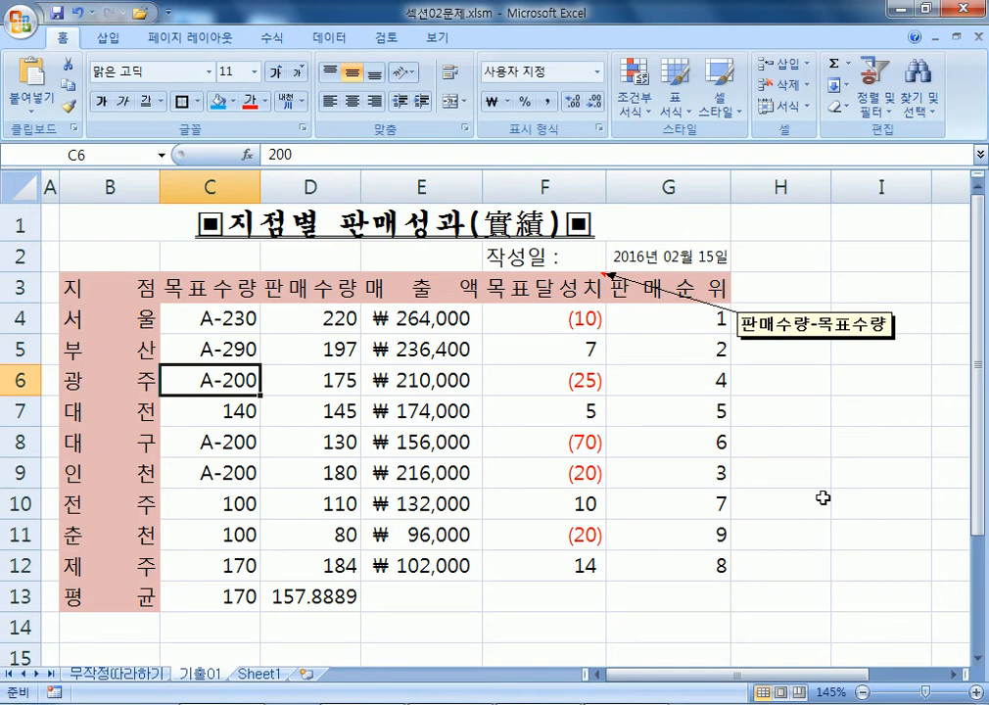
key(ctrl+z)
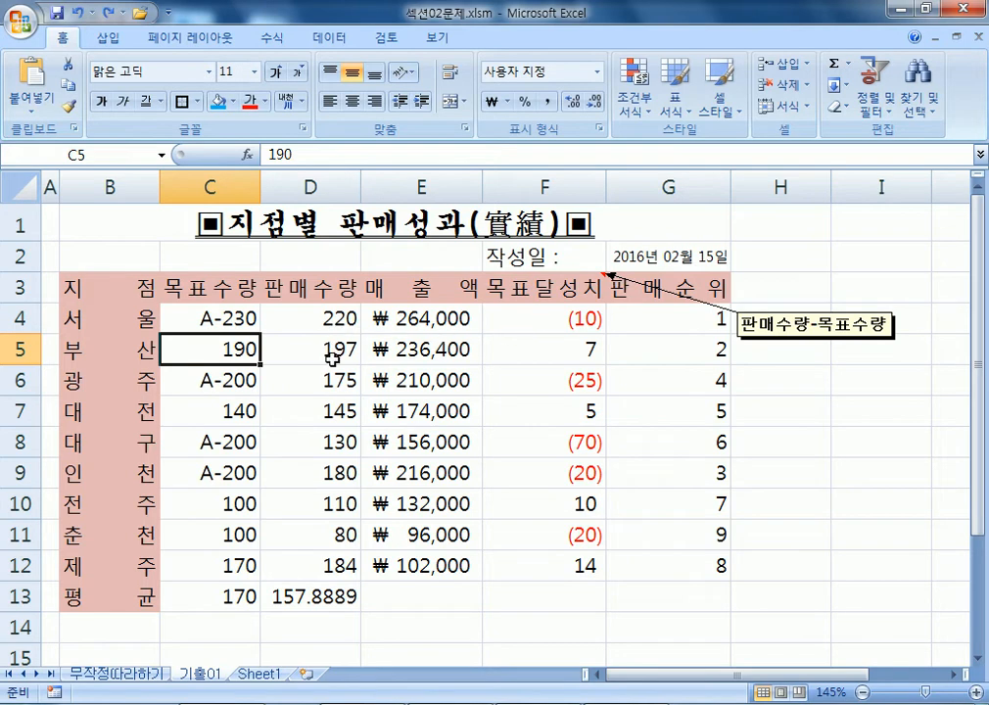
drag(372, 318, 369, 566)
Check the 판매량 values on 무작정따라하기, then select the rank values G4:G12 on 기출01.
click(118, 678)
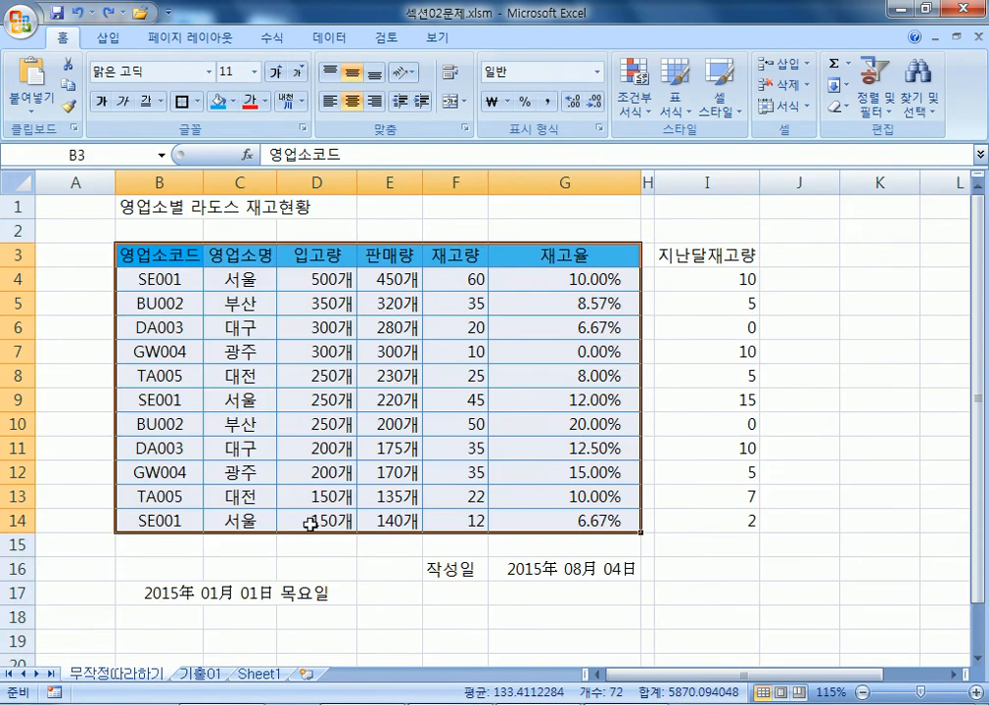
drag(399, 279, 367, 529)
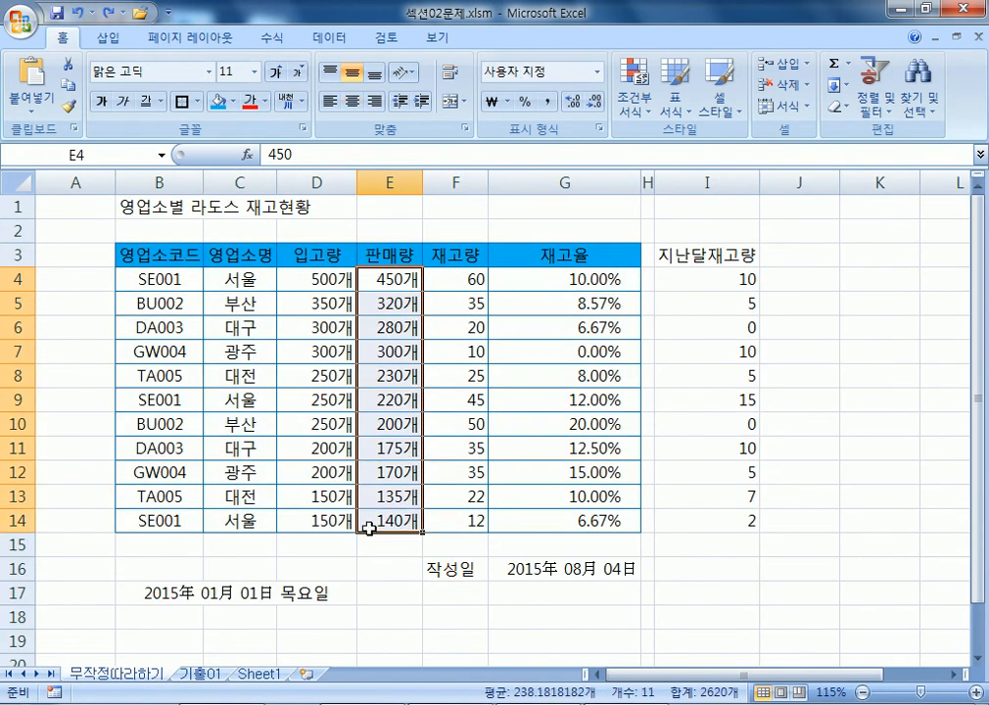
click(201, 674)
drag(548, 319, 549, 570)
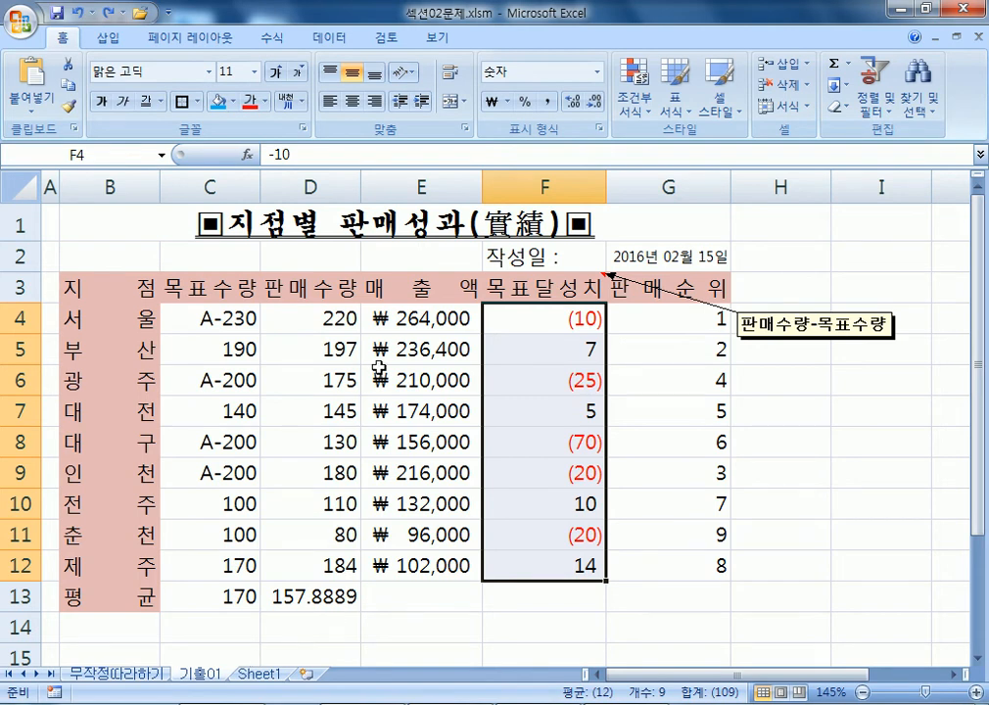
drag(637, 318, 662, 552)
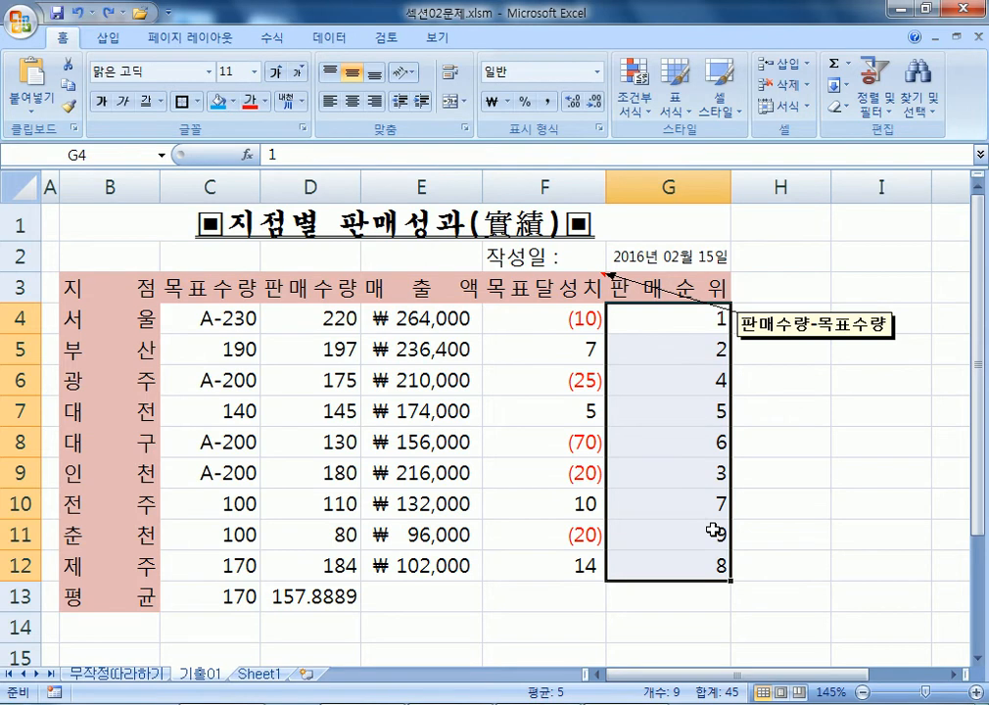
Append 위 to the G/표준 custom format so ranks display as 1위, 2위.
key(ctrl+1)
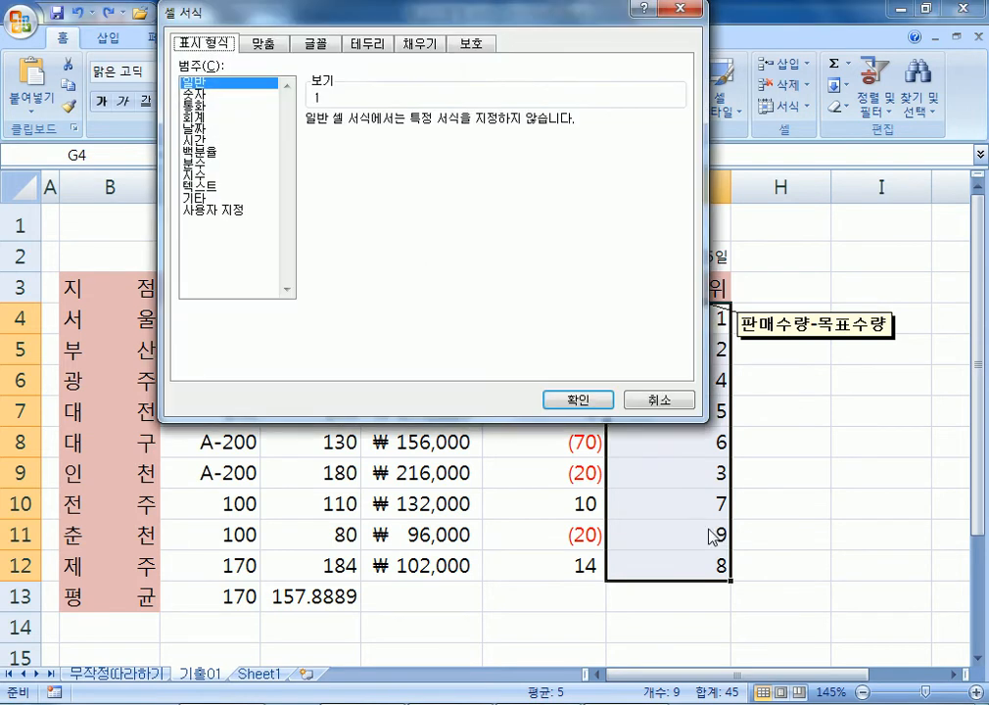
click(239, 210)
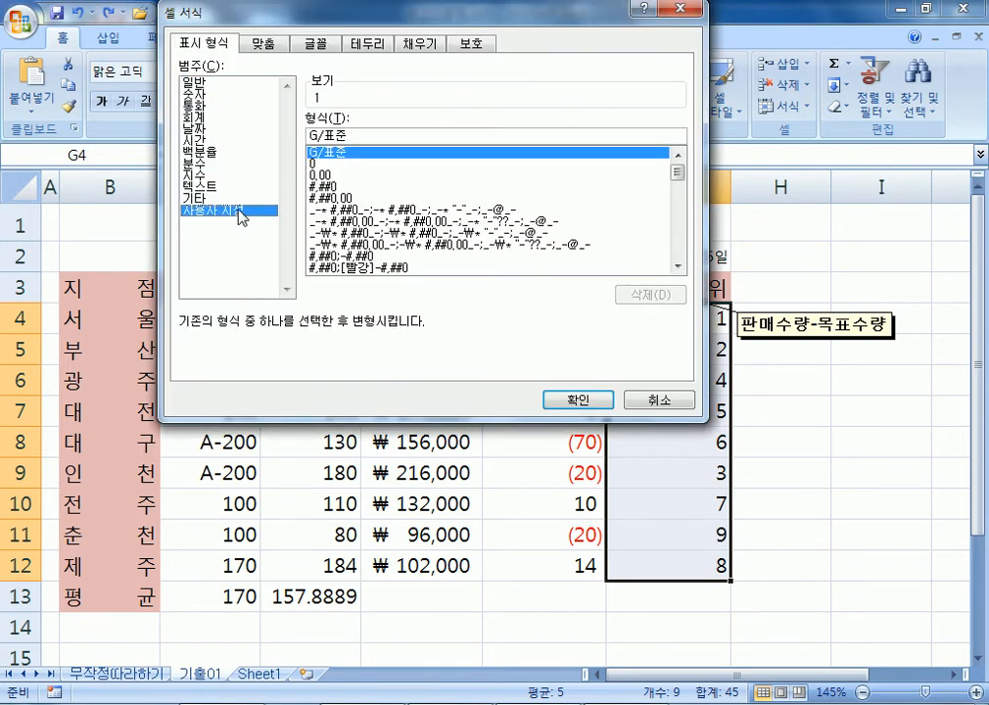
click(364, 136)
text(dnl)
key(BackSpace)
key(BackSpace)
key(BackSpace)
text(우)
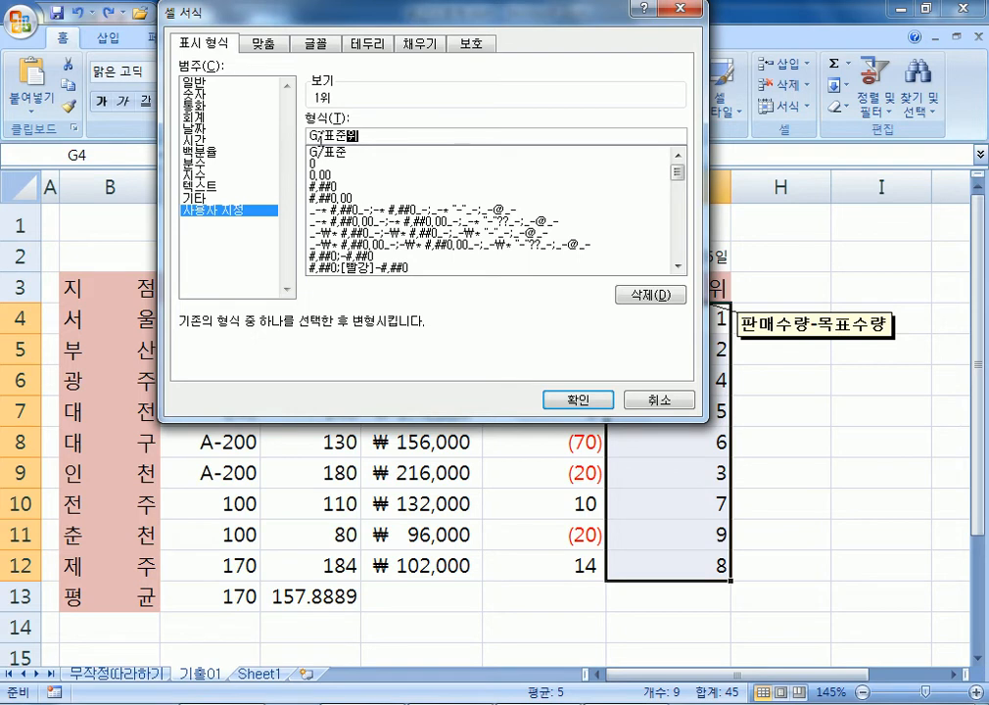
click(576, 399)
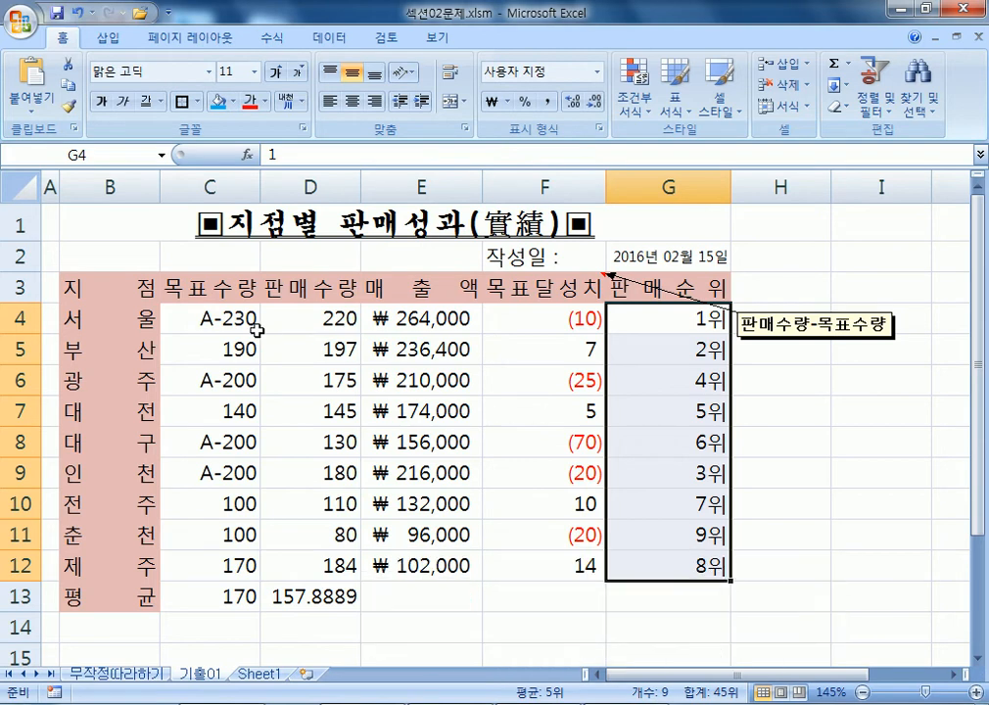
scroll(232, 331, down, 2)
Give the sales table All Borders and a Thick Box Border as a first try.
drag(98, 260, 526, 501)
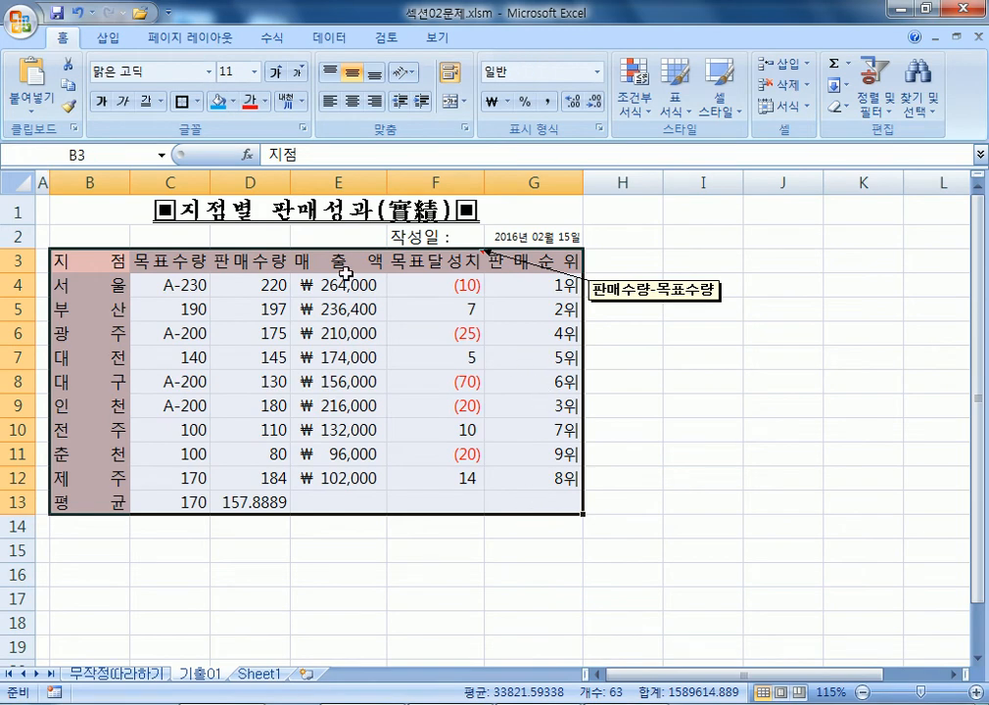
click(198, 102)
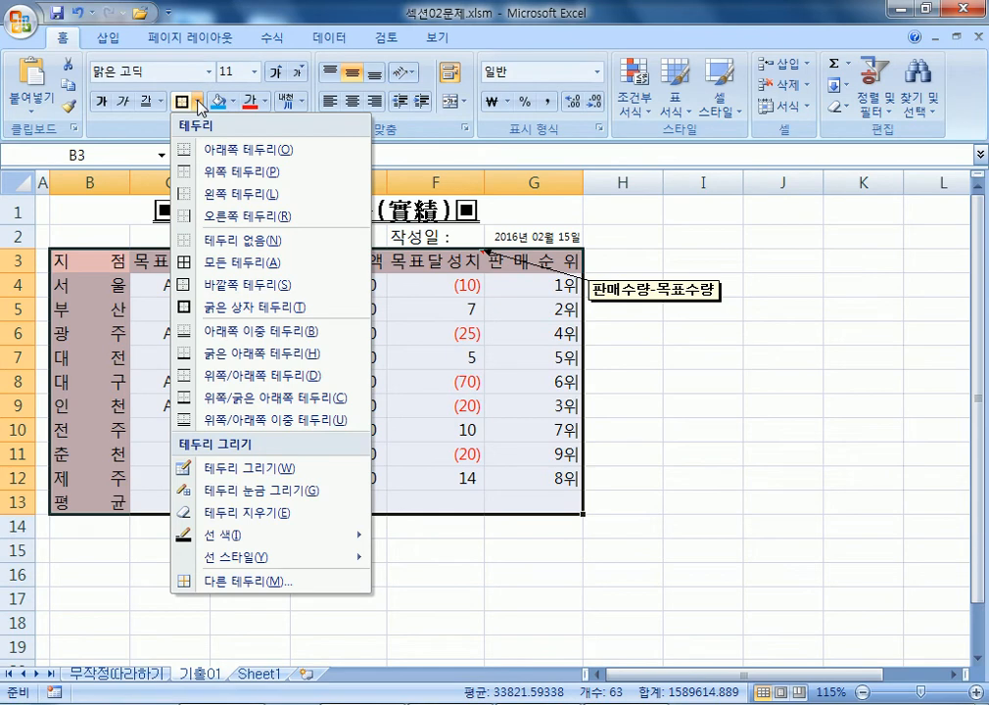
click(213, 263)
click(198, 102)
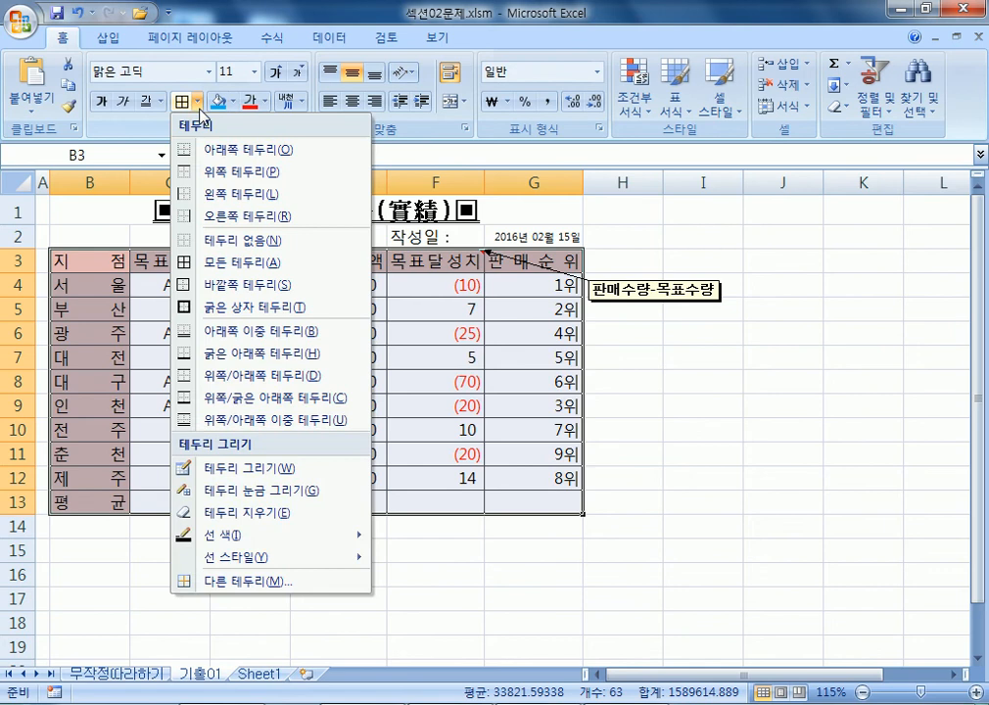
click(220, 307)
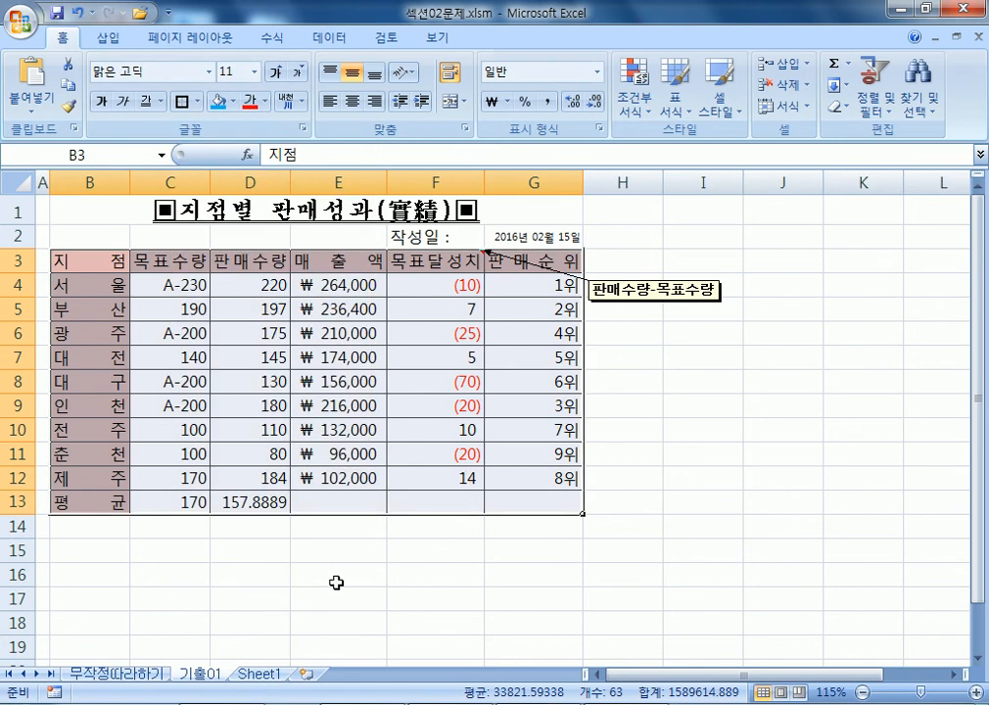
click(336, 583)
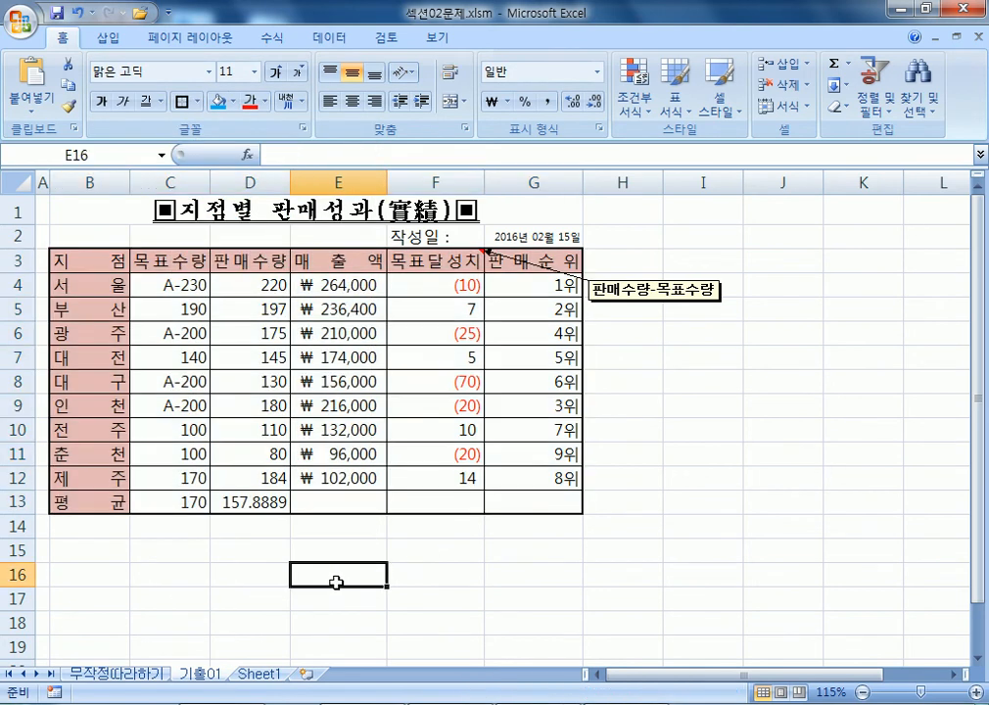
Redo B3:G13's borders: clear them, add All Borders, then a Thick Box Border.
drag(73, 260, 543, 502)
click(196, 101)
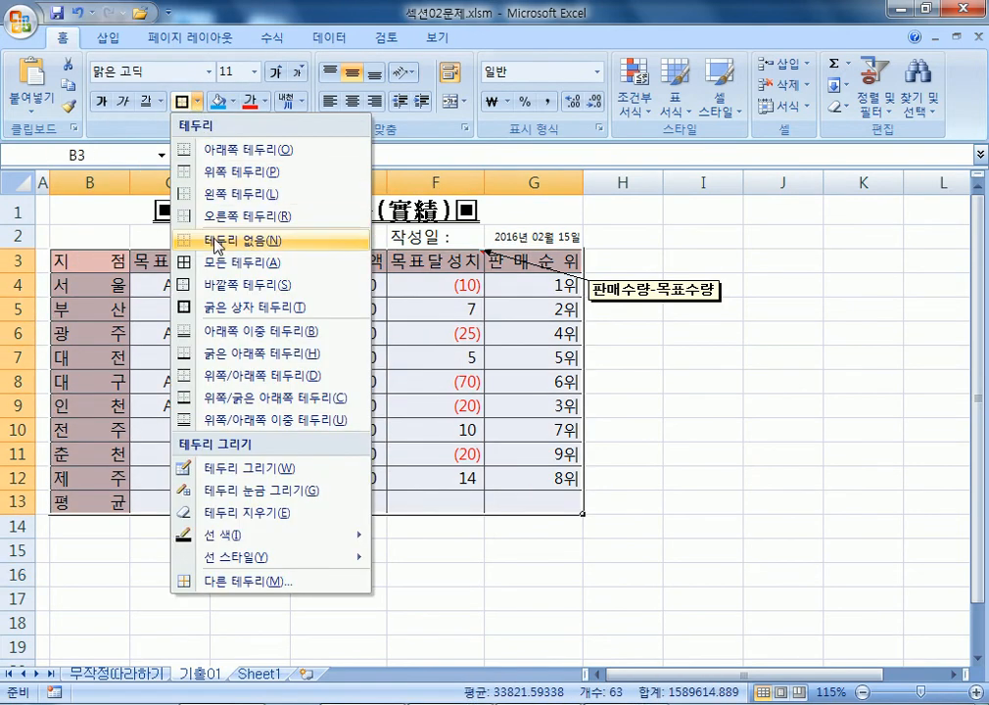
click(291, 236)
click(196, 102)
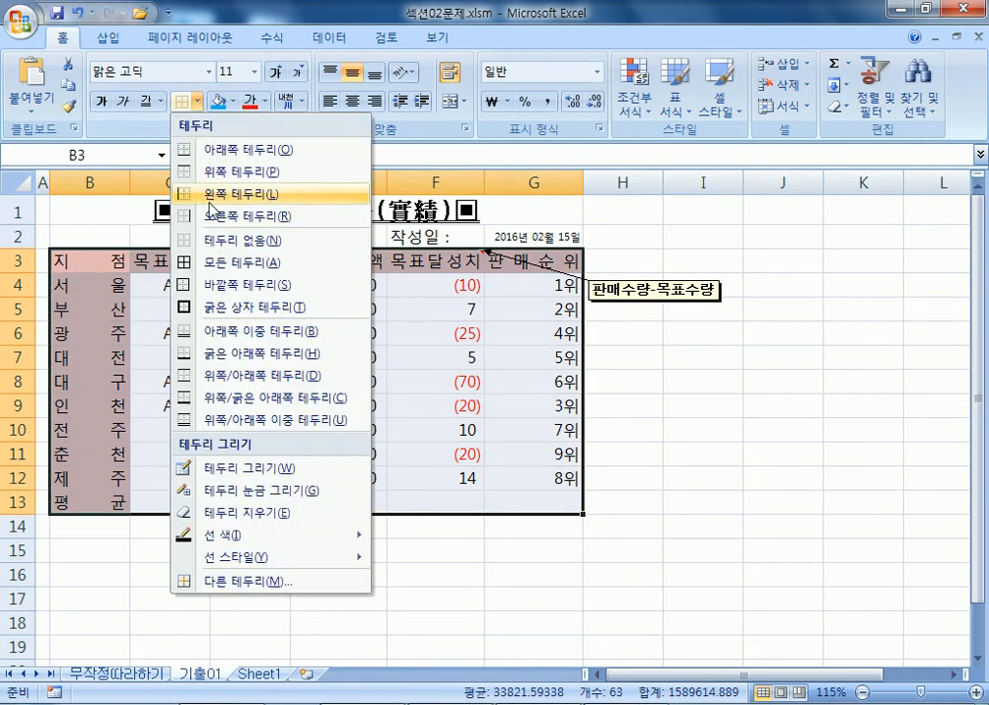
click(216, 265)
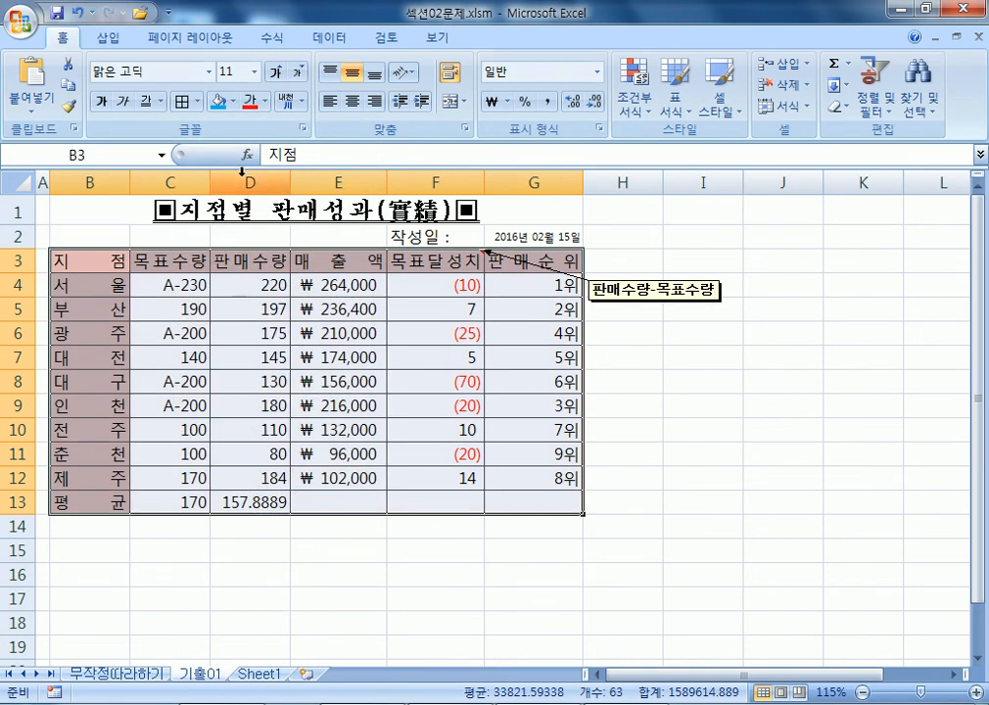
click(193, 102)
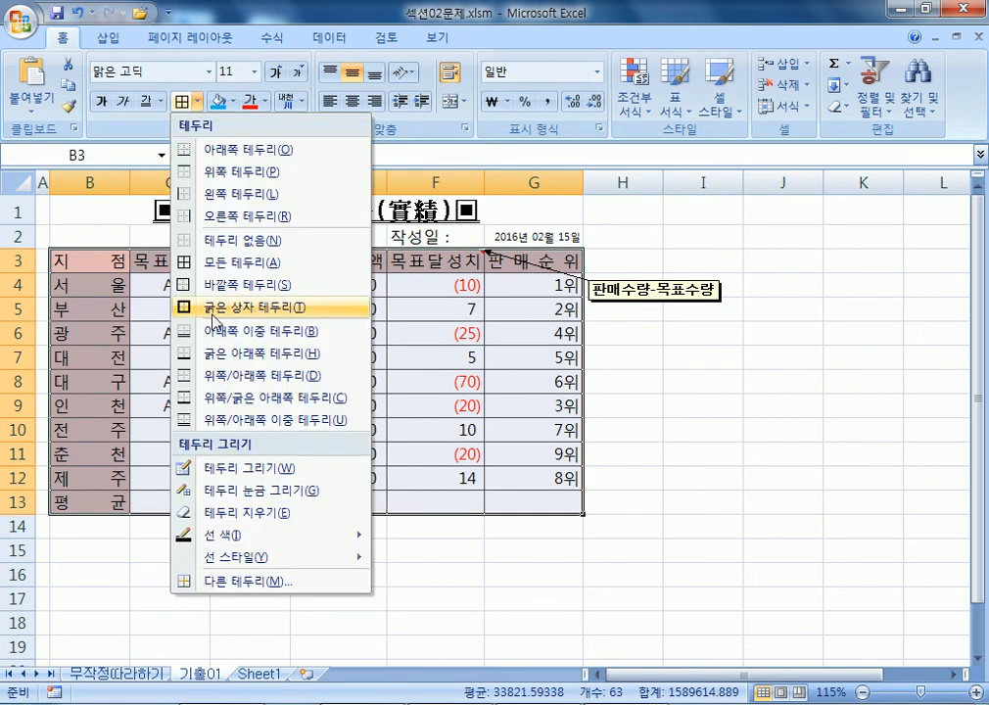
click(213, 307)
click(759, 411)
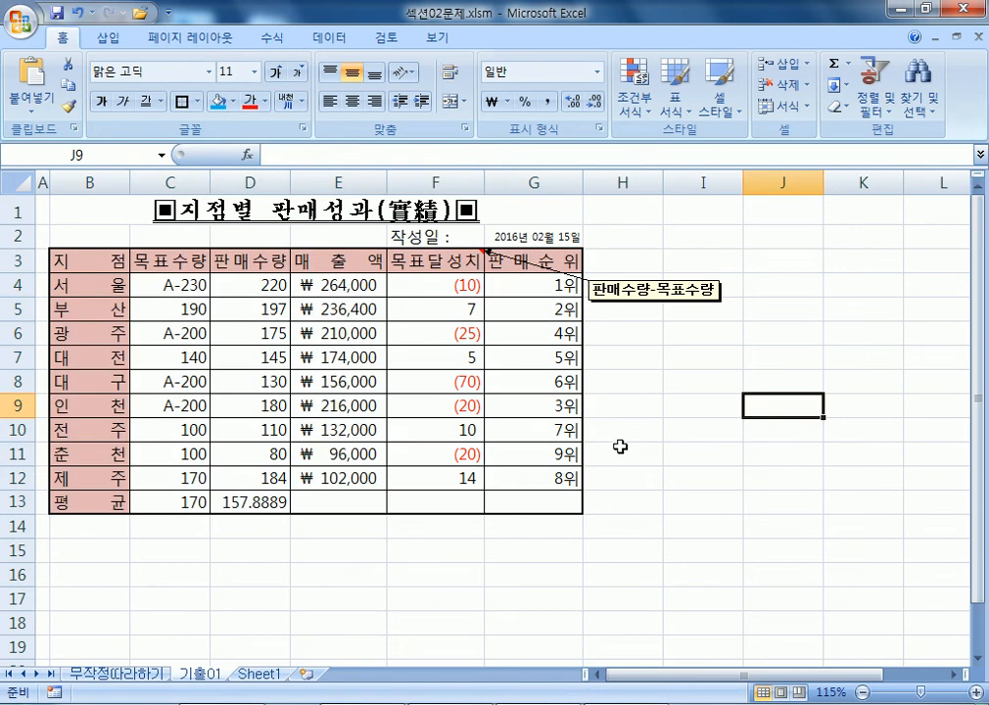
scroll(419, 385, down, 1)
Cross out E13:G13 with both rising and falling diagonal borders.
drag(342, 431, 533, 436)
drag(349, 424, 514, 421)
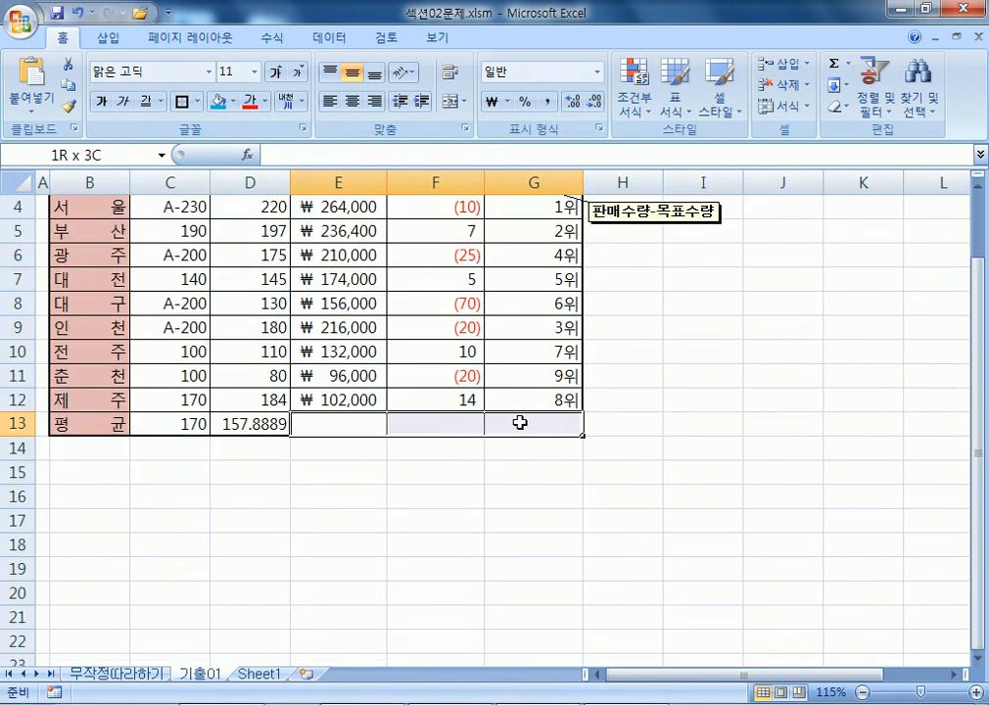
drag(188, 419, 244, 421)
drag(331, 421, 521, 422)
key(ctrl+1)
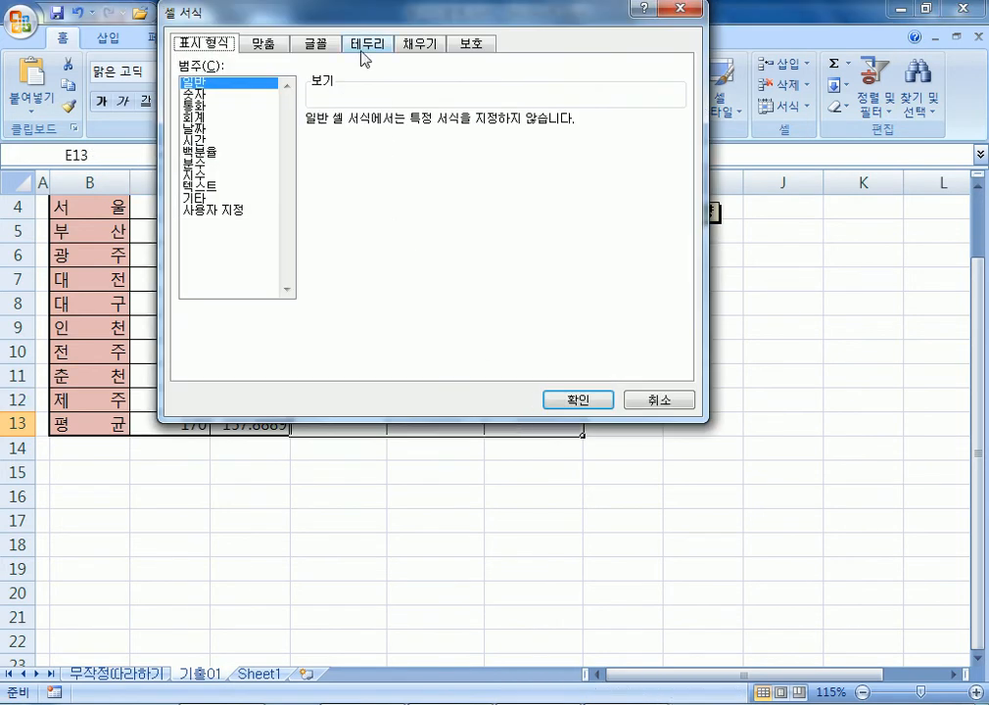
click(363, 45)
click(331, 253)
click(548, 255)
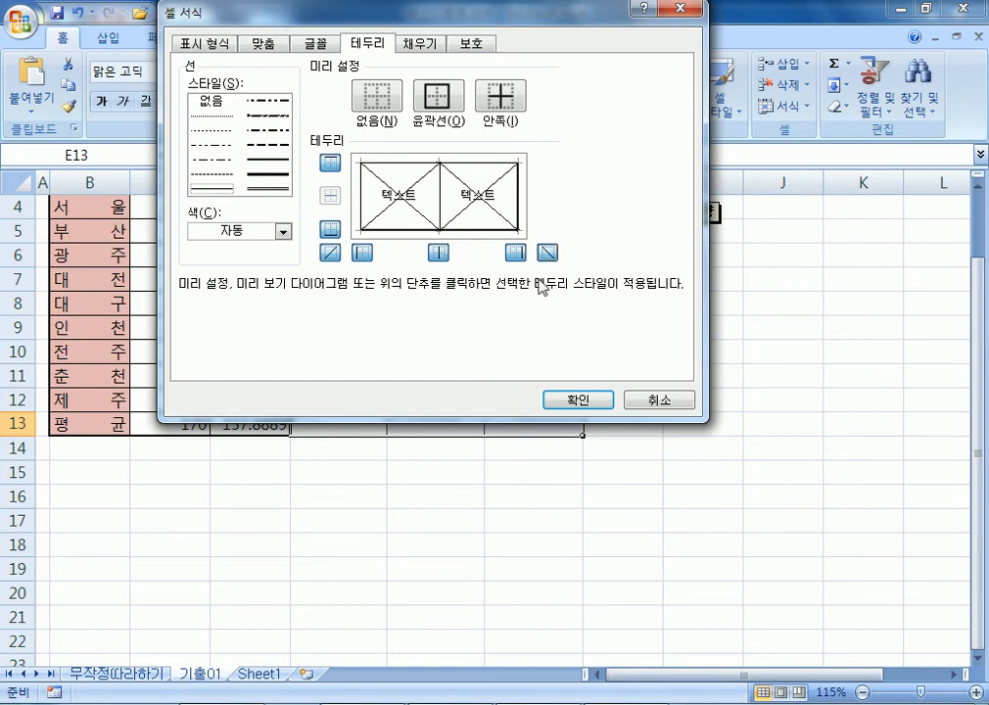
click(583, 401)
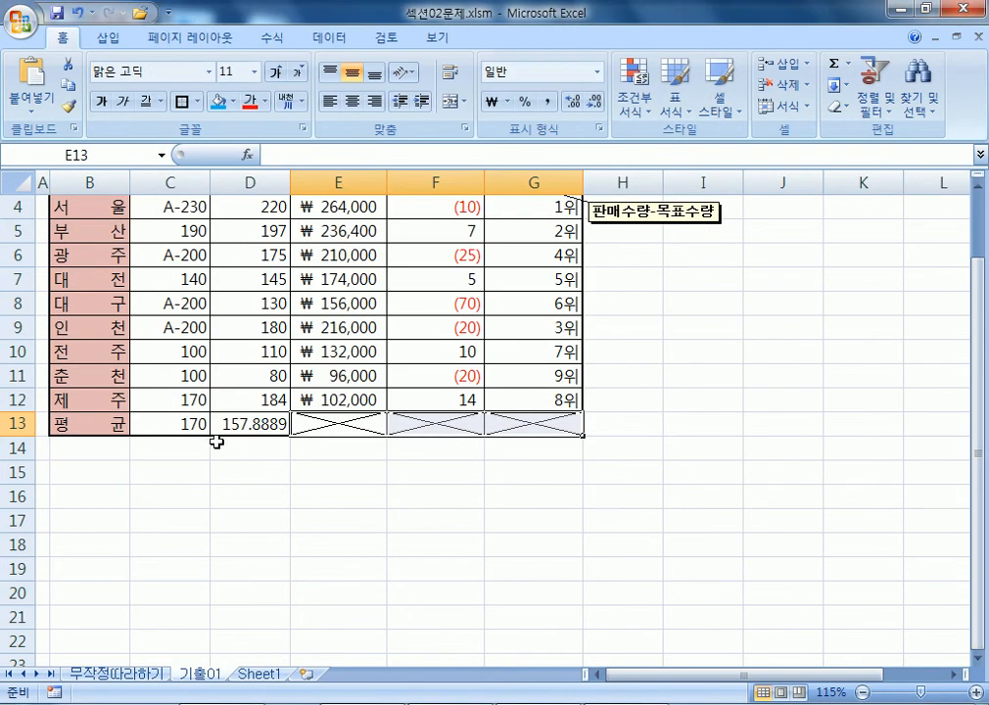
Select the average cells C13 and D13.
scroll(206, 436, down, 1)
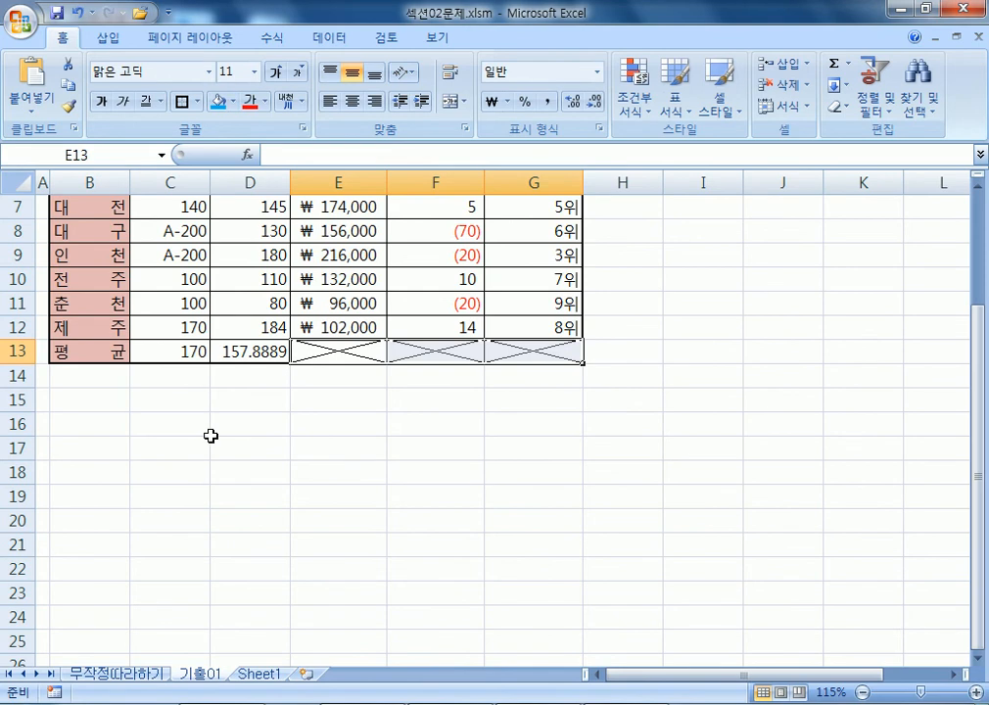
scroll(213, 435, up, 2)
scroll(215, 435, down, 2)
drag(215, 315, 318, 332)
drag(214, 308, 306, 303)
Apply the 0.00 custom number format to C13:D13, showing 170.00 and 157.89.
click(253, 337)
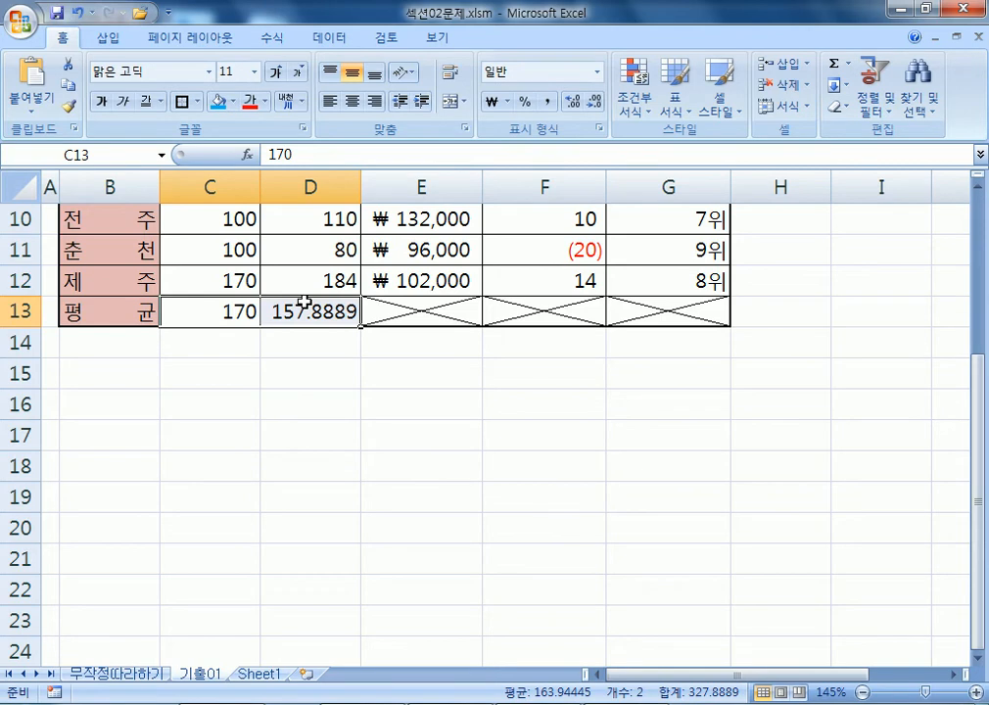
key(ctrl+1)
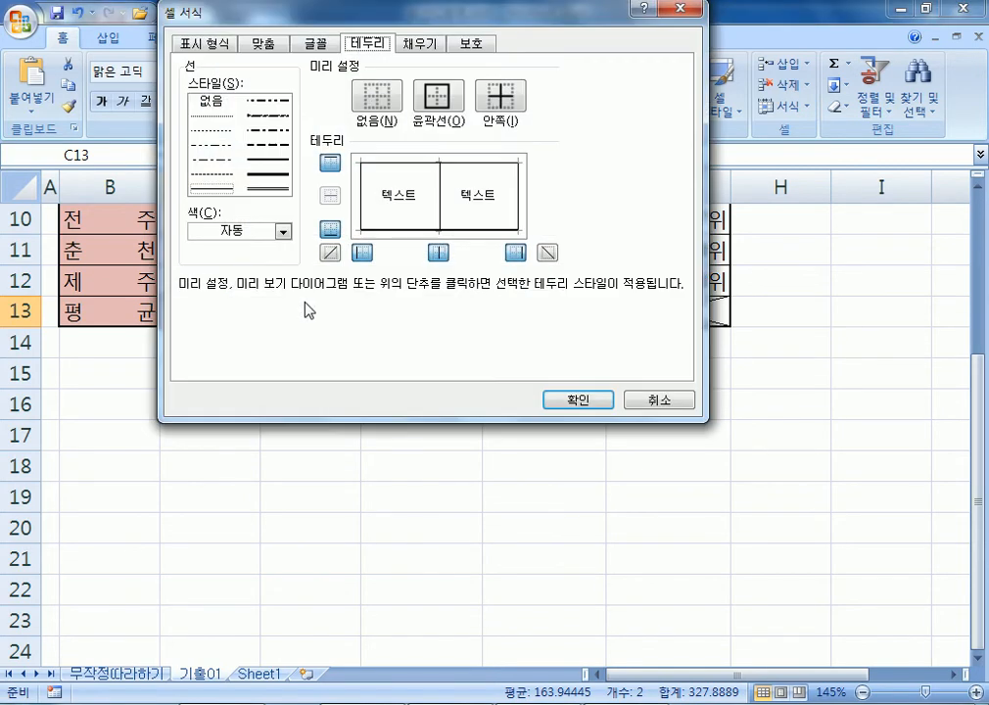
click(210, 44)
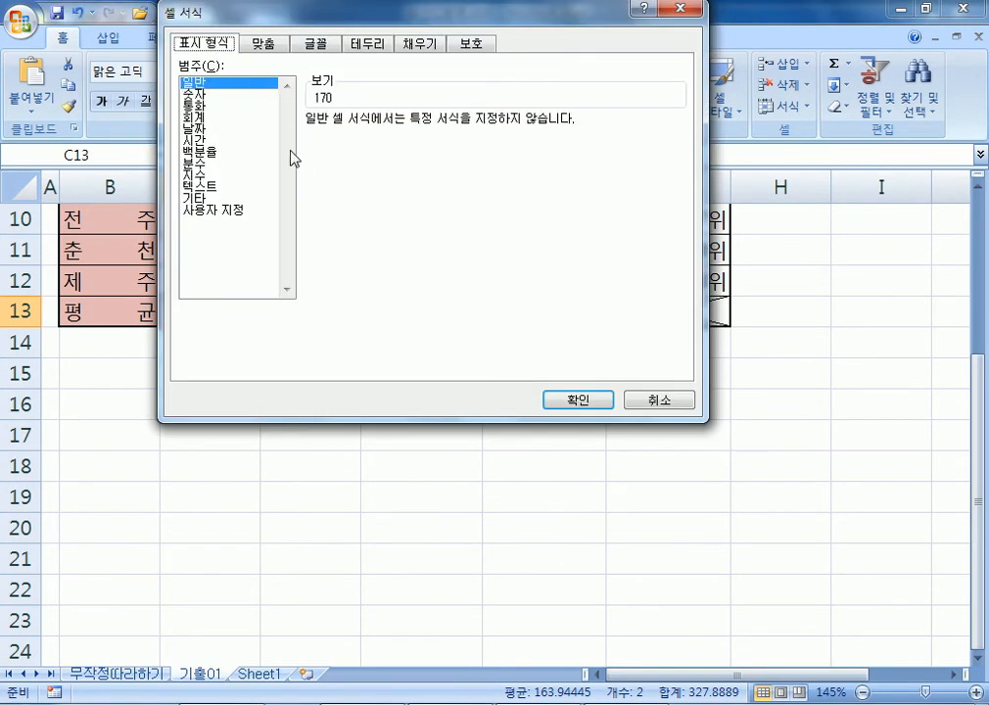
click(226, 95)
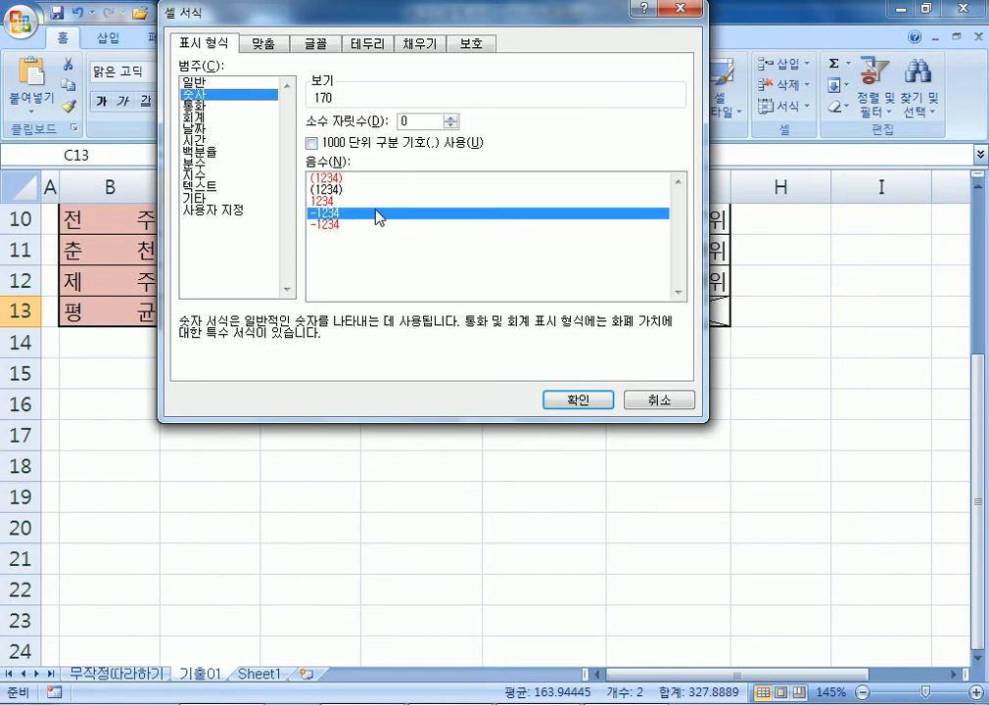
click(194, 82)
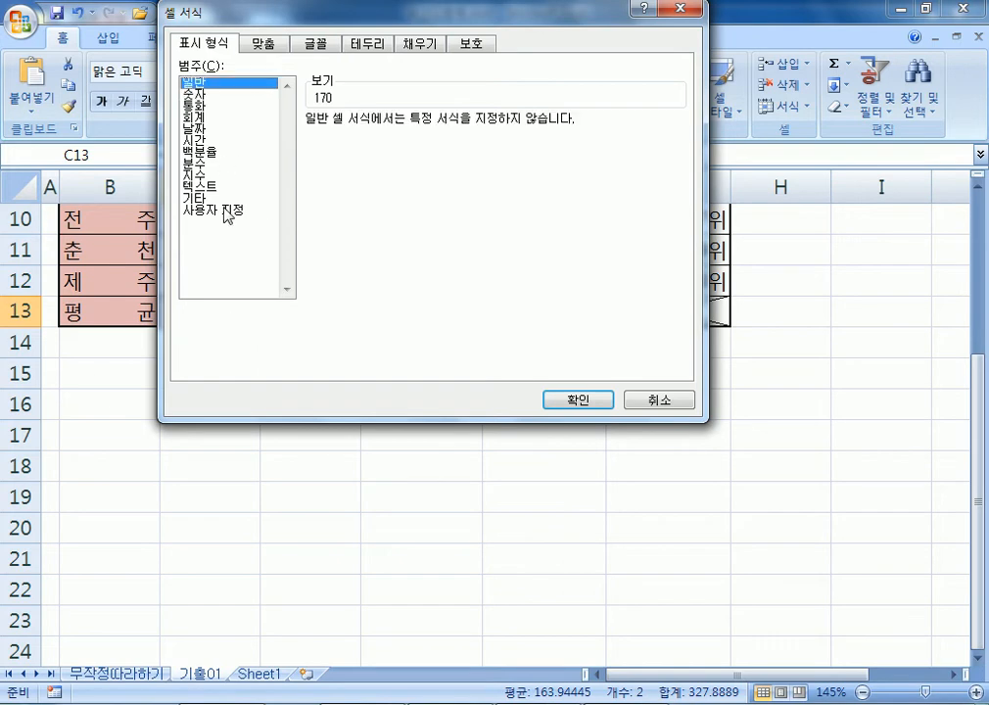
click(225, 211)
click(334, 175)
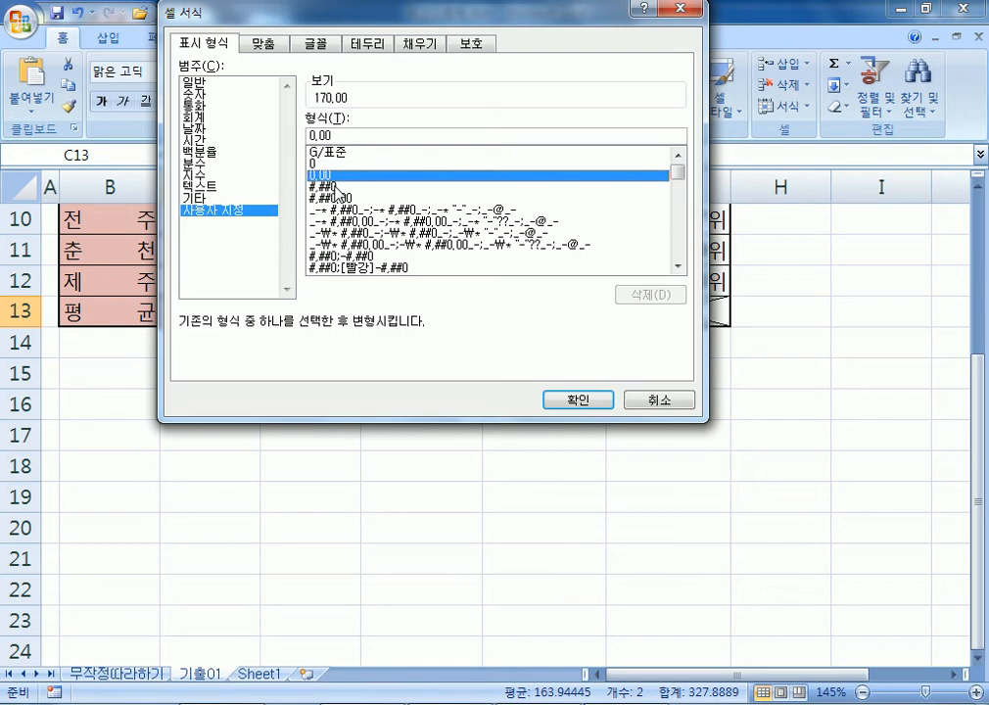
drag(343, 136, 287, 136)
click(342, 136)
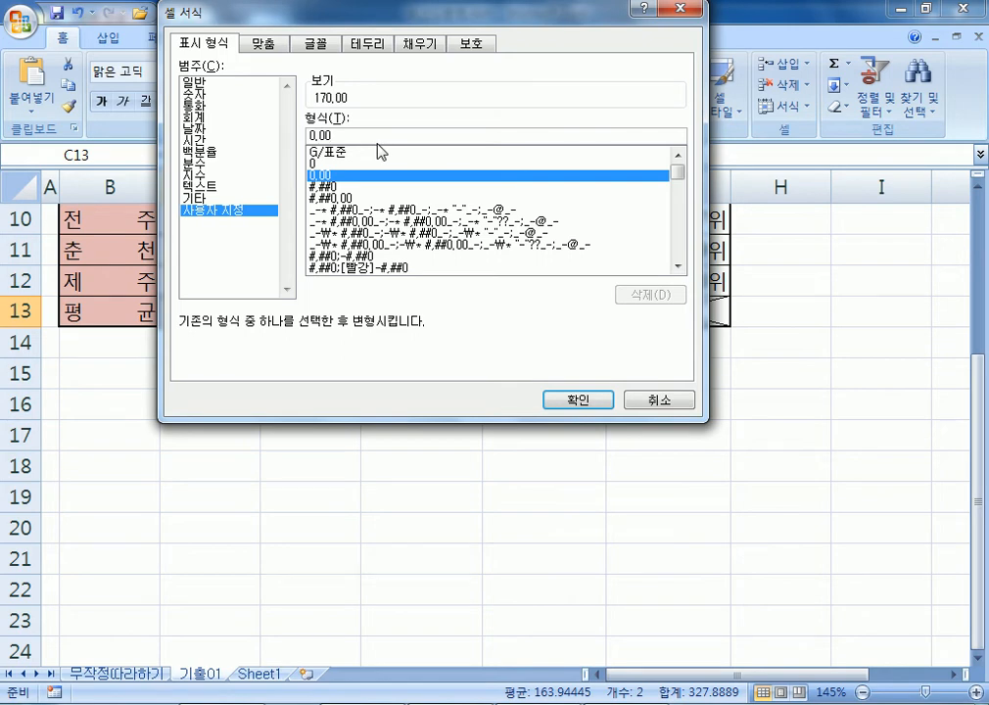
drag(310, 16, 461, 68)
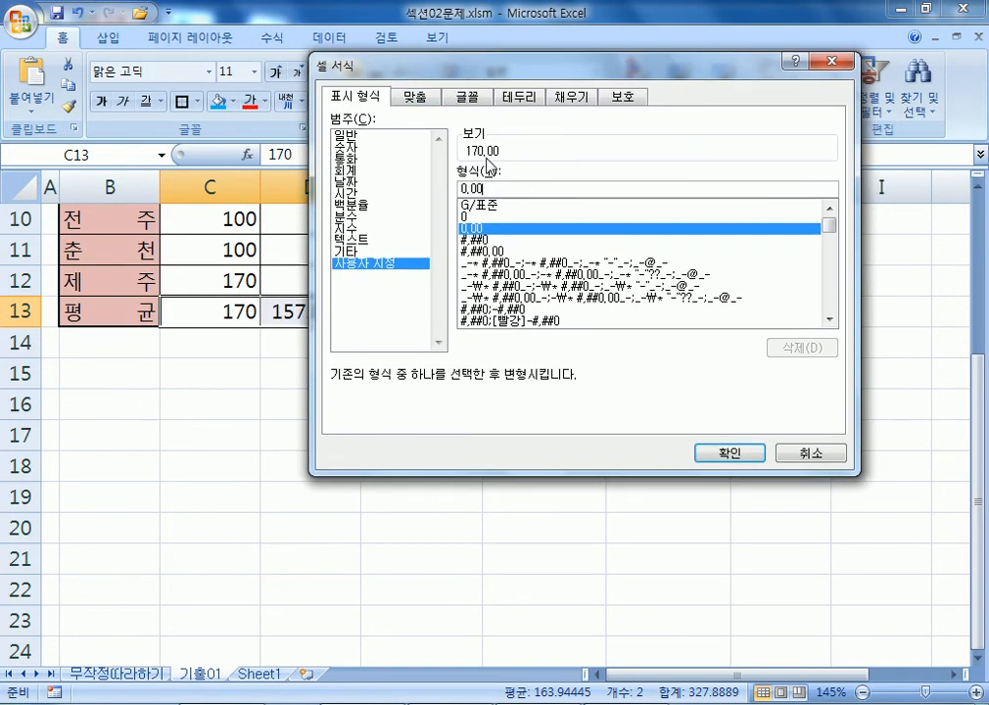
drag(330, 61, 453, 41)
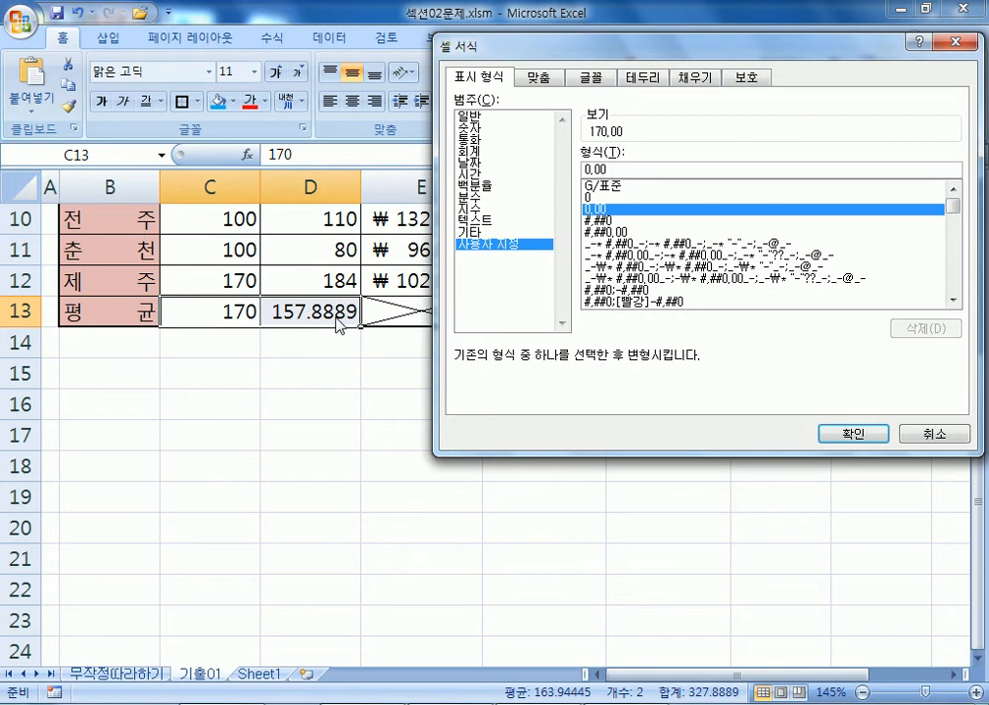
click(854, 435)
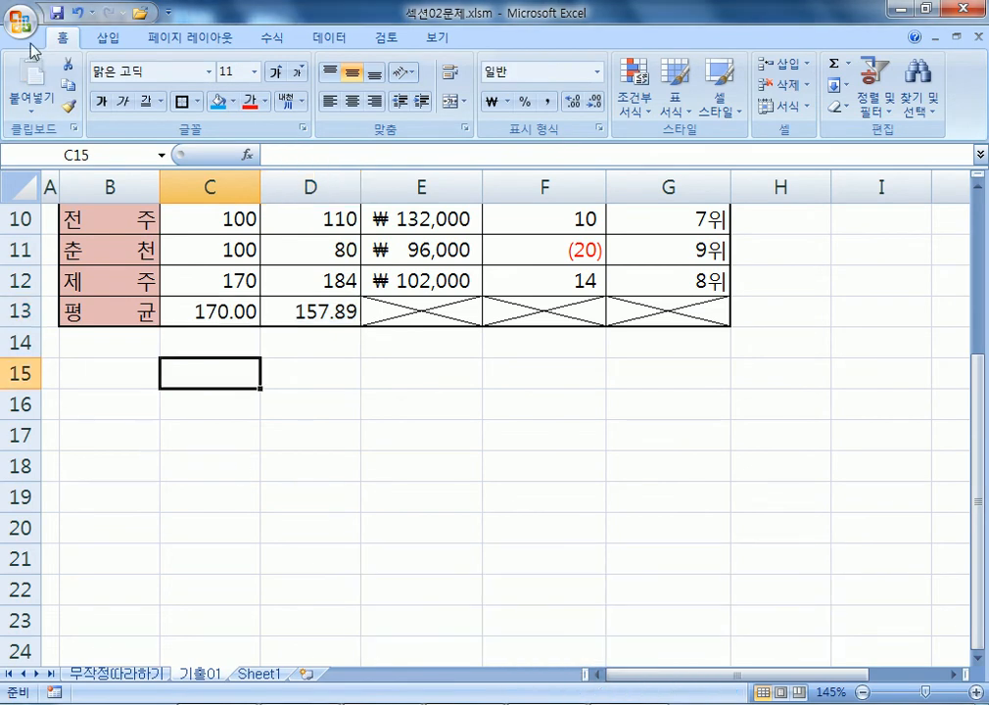
Open the workbook 섹션03문제.xlsm, then bring the Notepad notes back to the front.
click(20, 15)
click(53, 106)
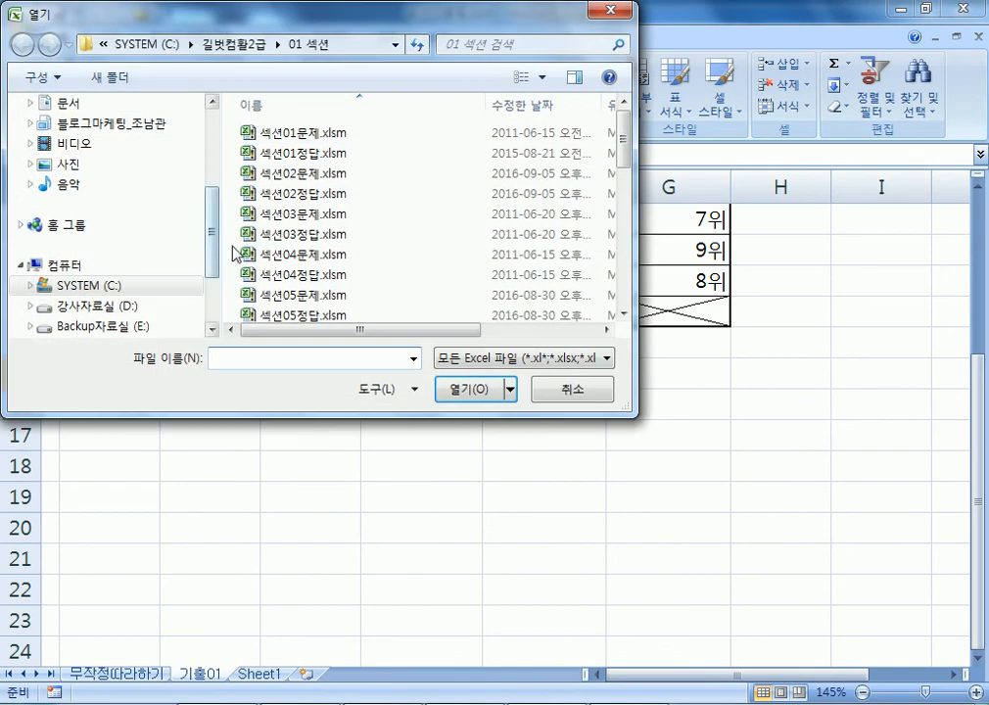
double_click(304, 214)
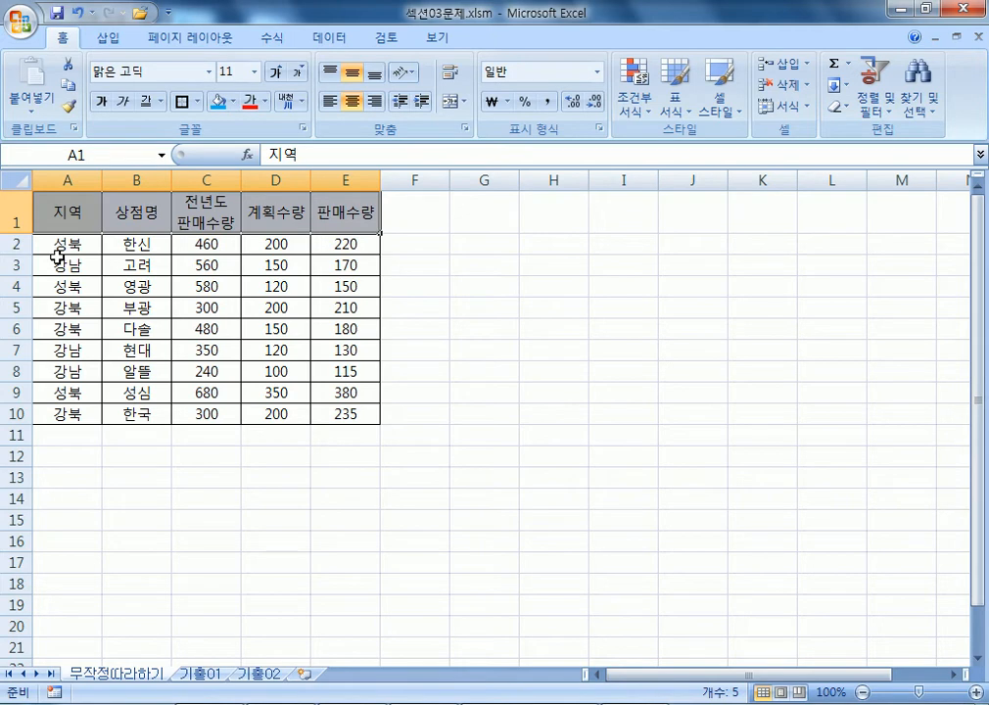
click(208, 703)
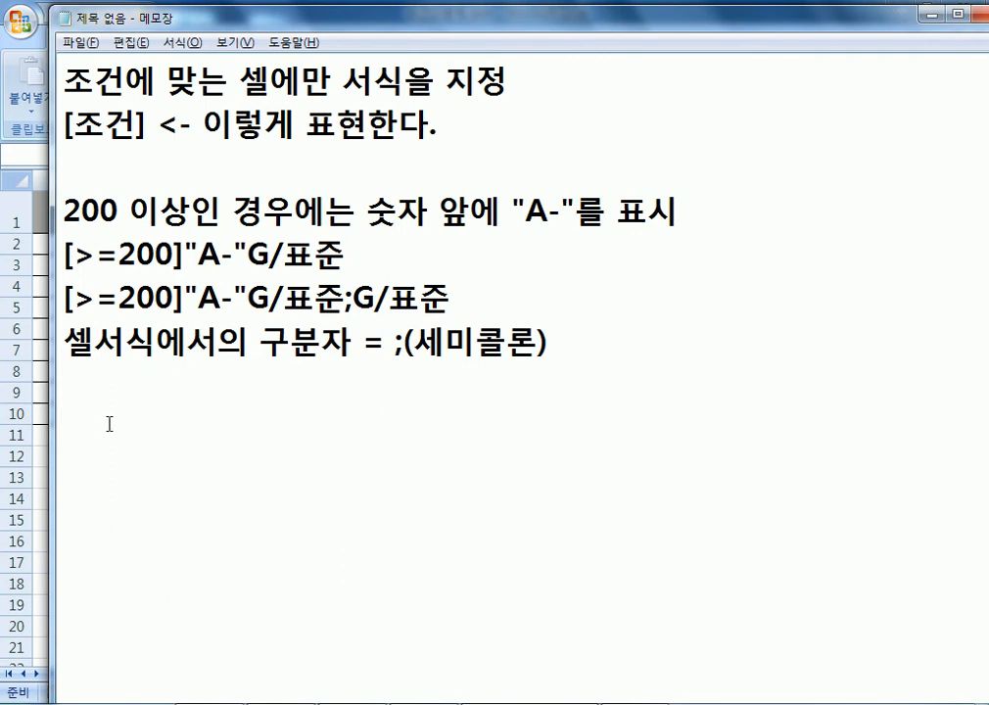
Add the heading 조건부 서식 on a new line in Notepad, then return to Excel.
key(alt+Tab)
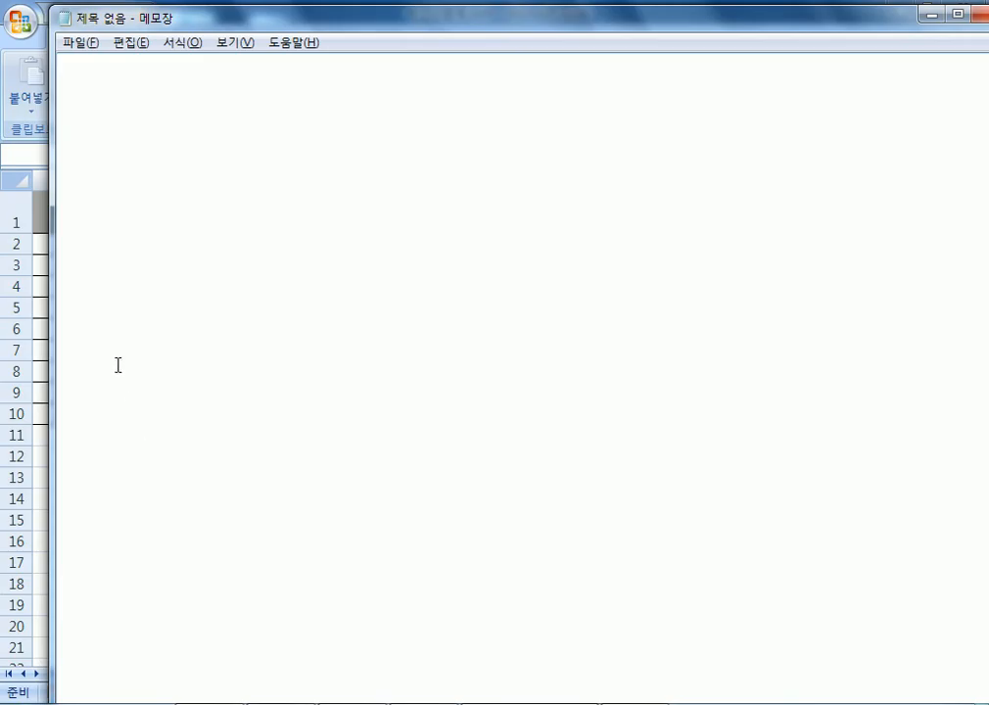
scroll(95, 307, down, 2)
text(조건)
text(서식)
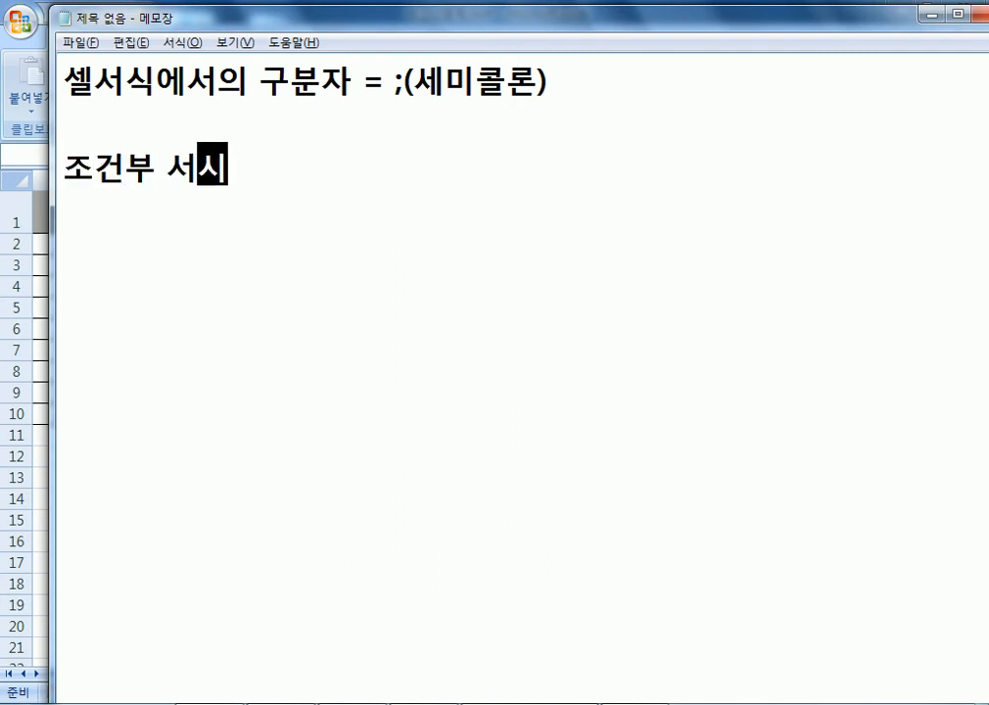
key(Return)
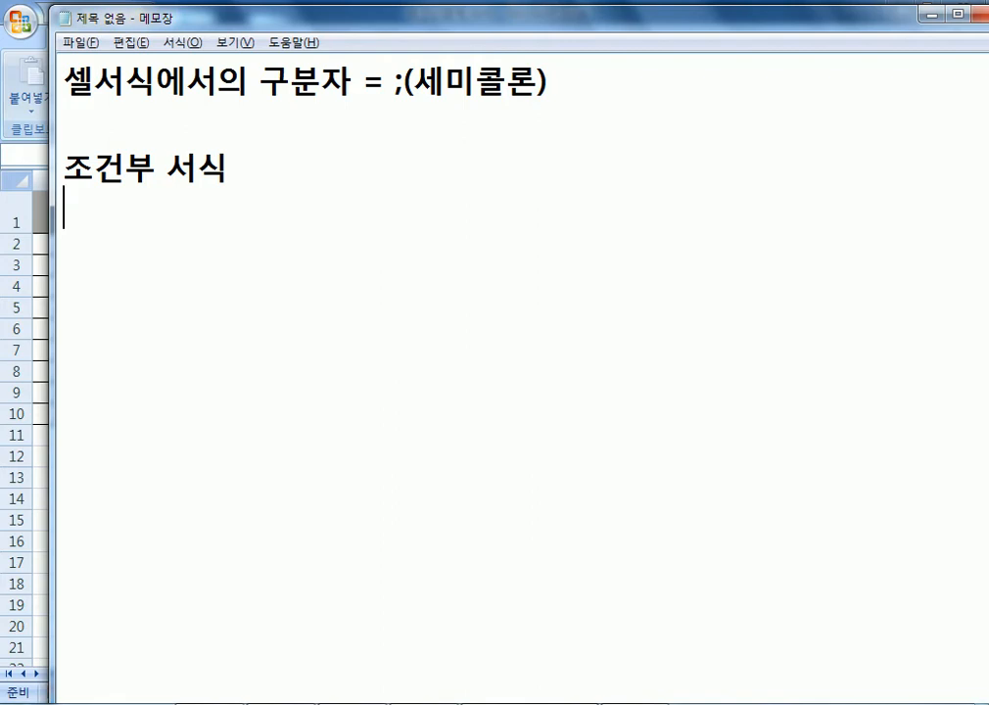
key(super)
key(super)
key(alt+Tab)
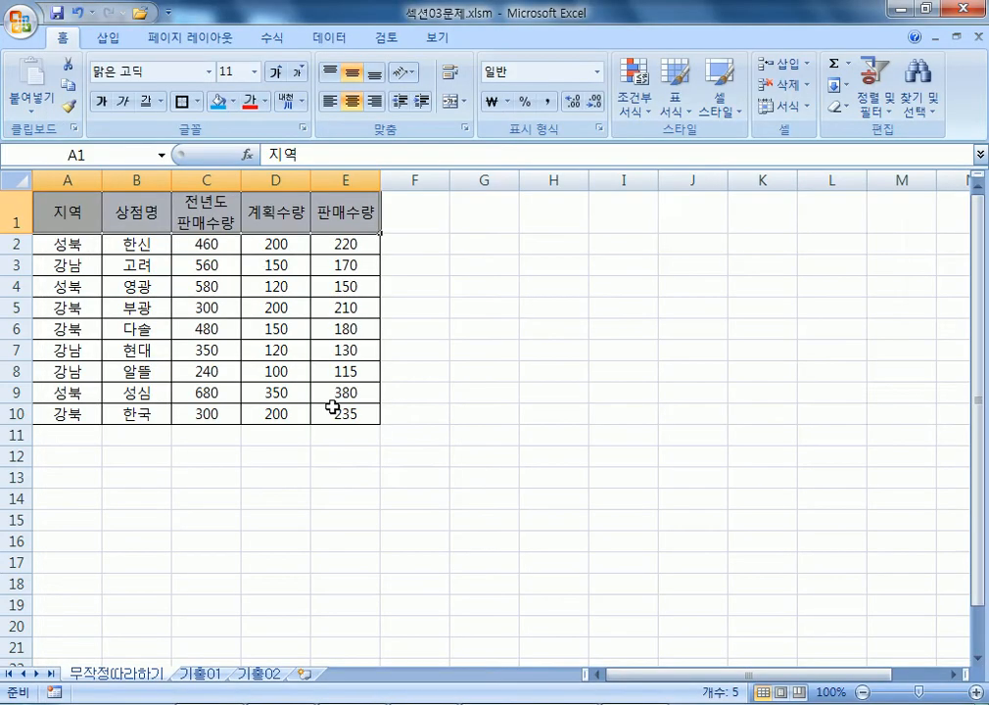
Select the quantity figures in C2:E10, then switch back to Notepad.
drag(207, 245, 345, 415)
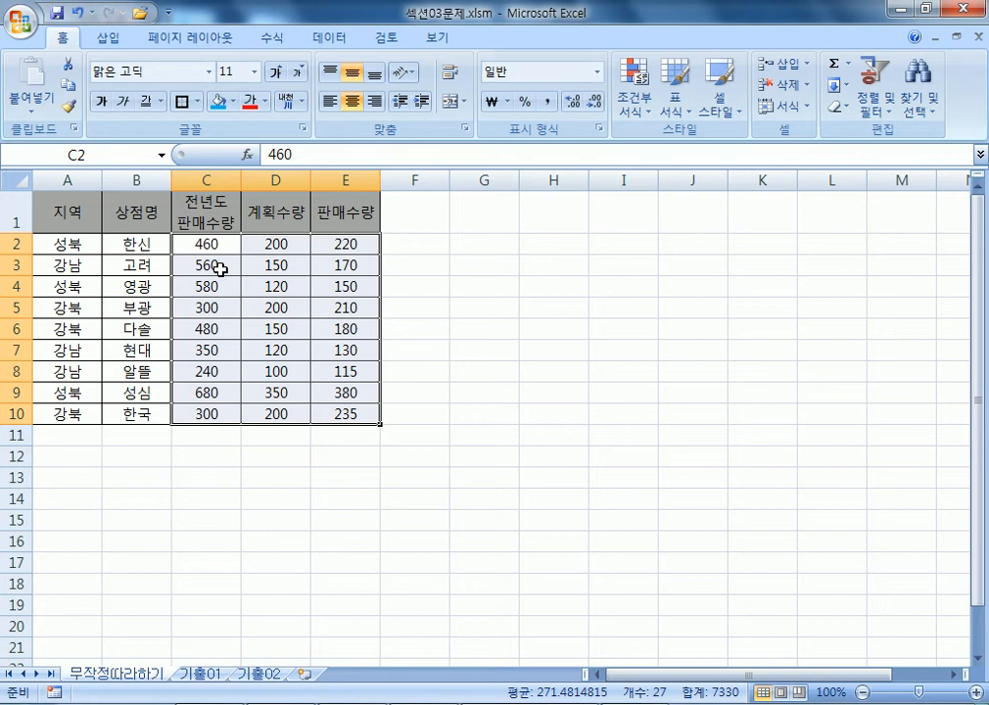
key(alt+Tab)
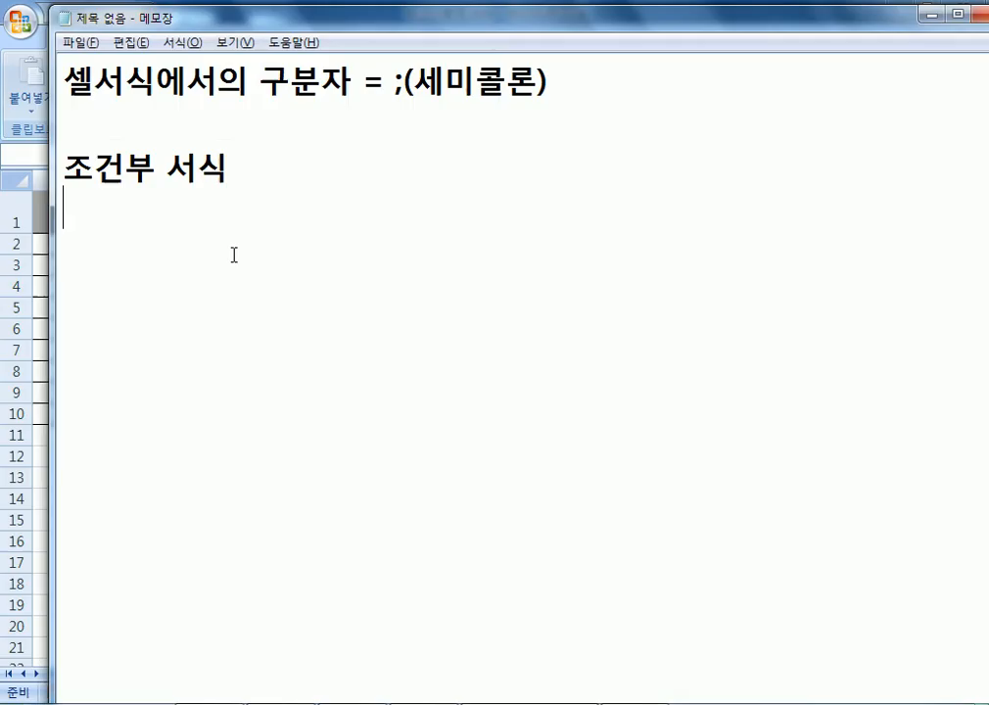
Add ': 조건에 따라서 서식이 적용' and item 1 about whole-row rules using "수식을 사용하여...".
text(: 조건에 따)
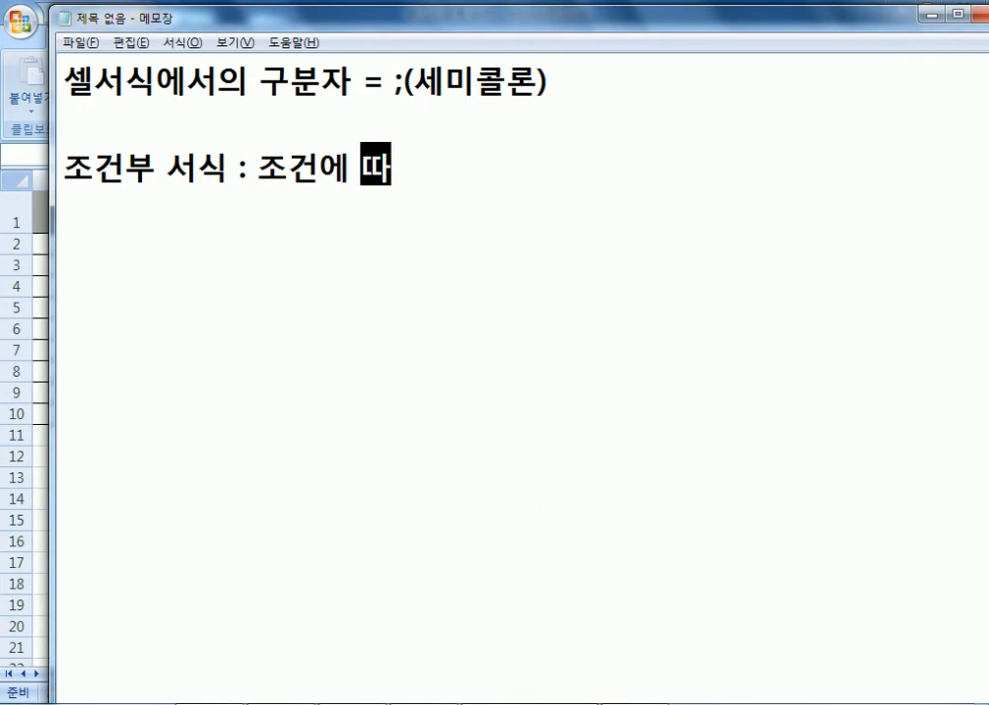
text(라서 서식)
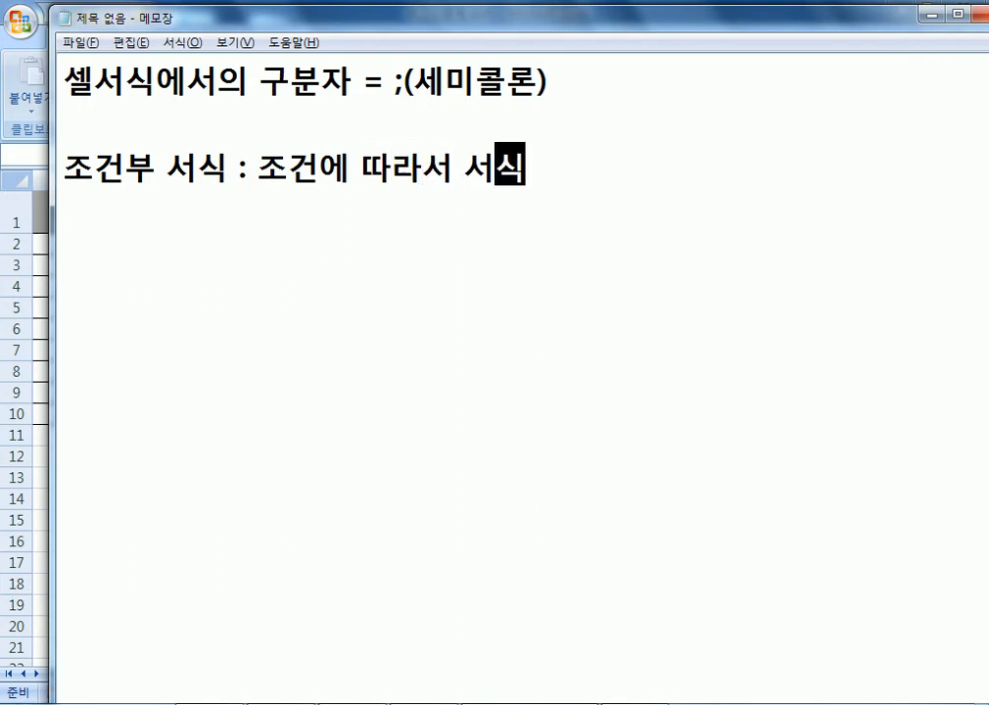
text(이 적용)
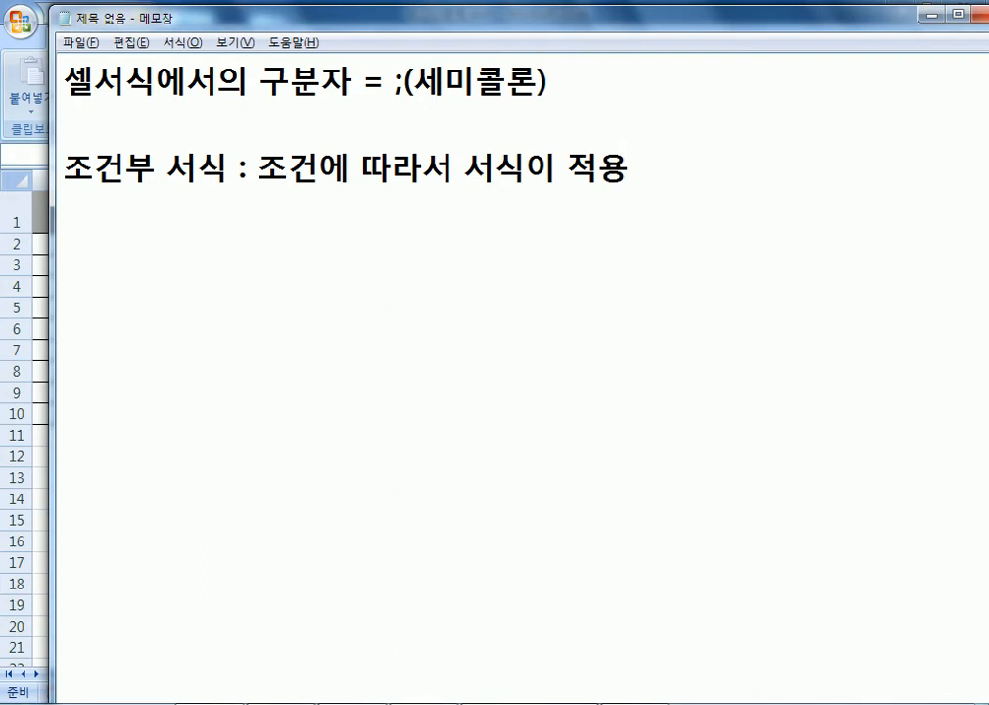
key(Return)
text(1. 전)
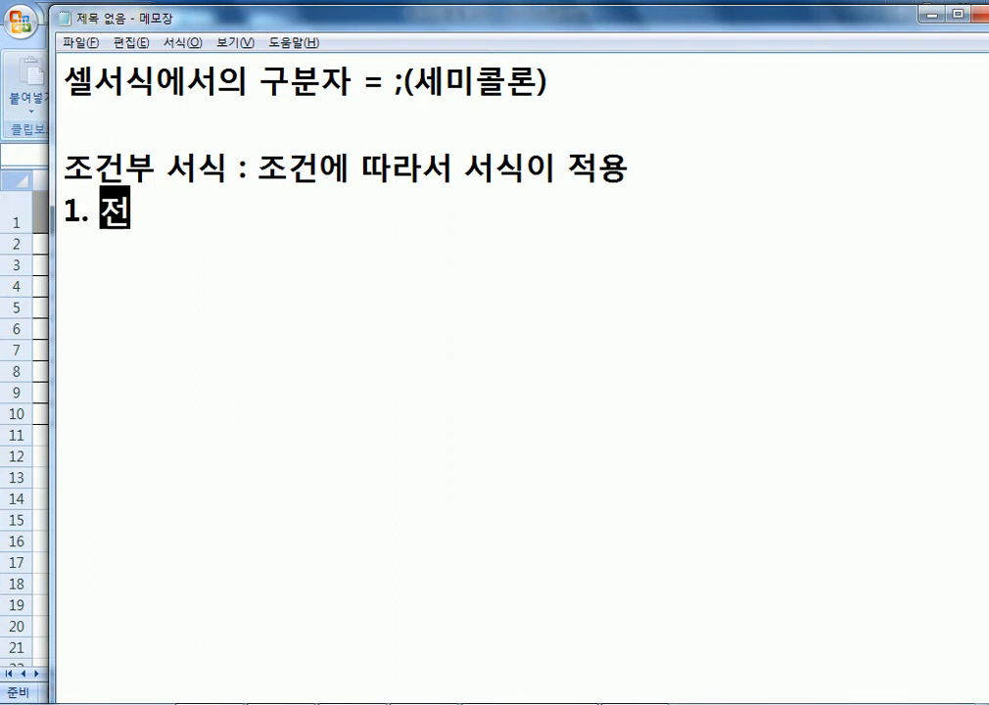
text(체 행에 대하여)
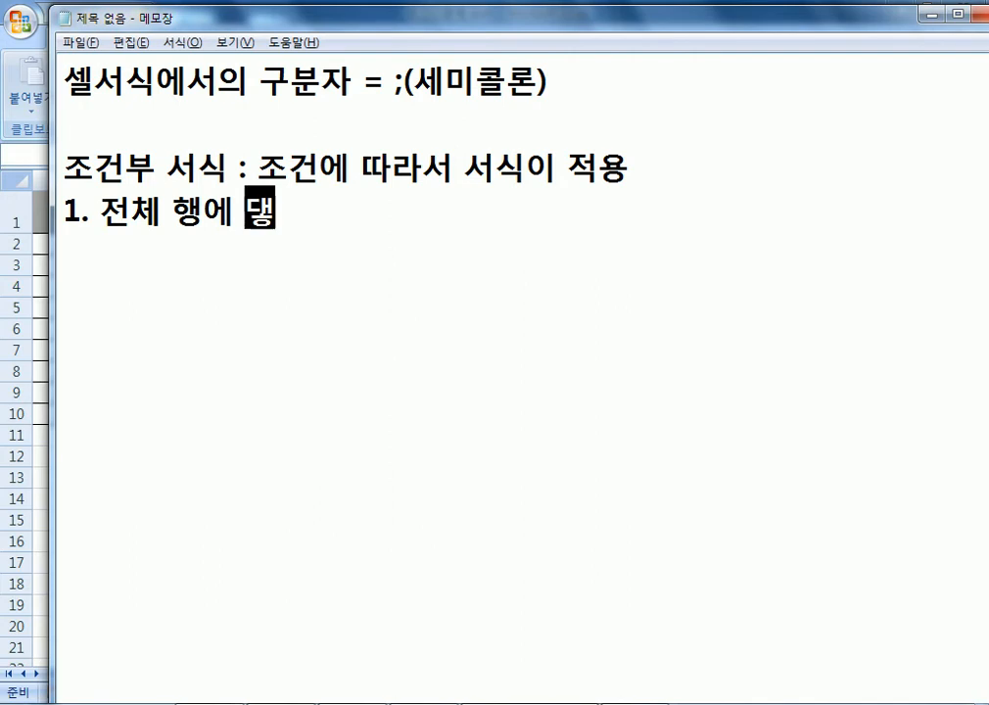
text(,)
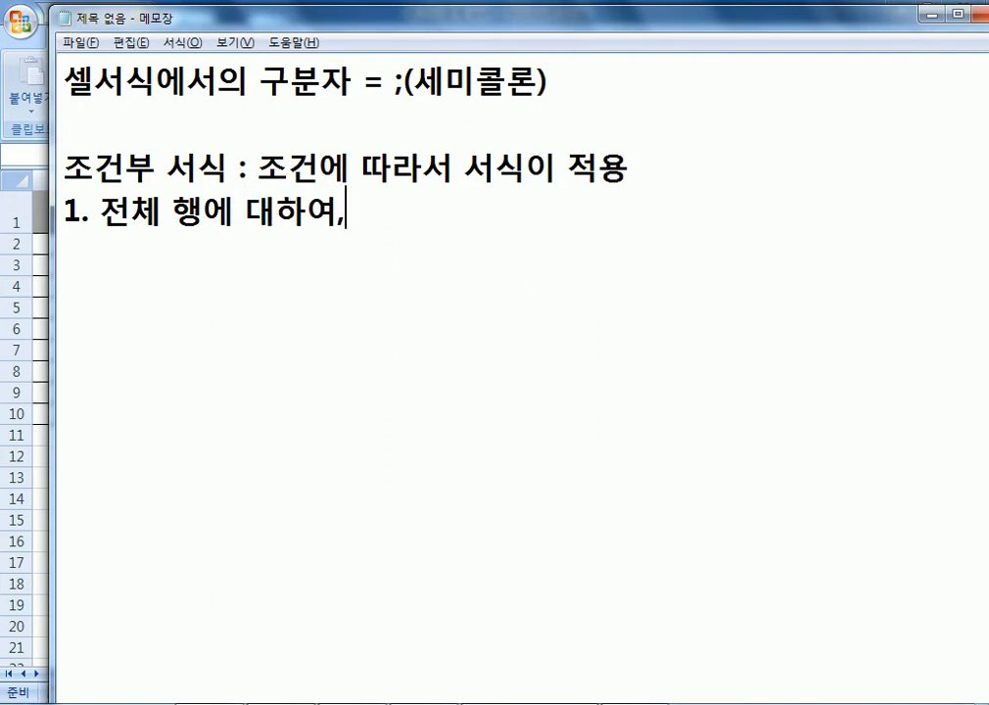
key(BackSpace)
text(...)
key(Left)
key(Left)
key(Left)
key(Left)
key(Left)
key(Left)
key(Left)
key(Left)
key(Left)
key(Left)
key(Left)
key(Left)
text(조거ㄴ에 맞는 )
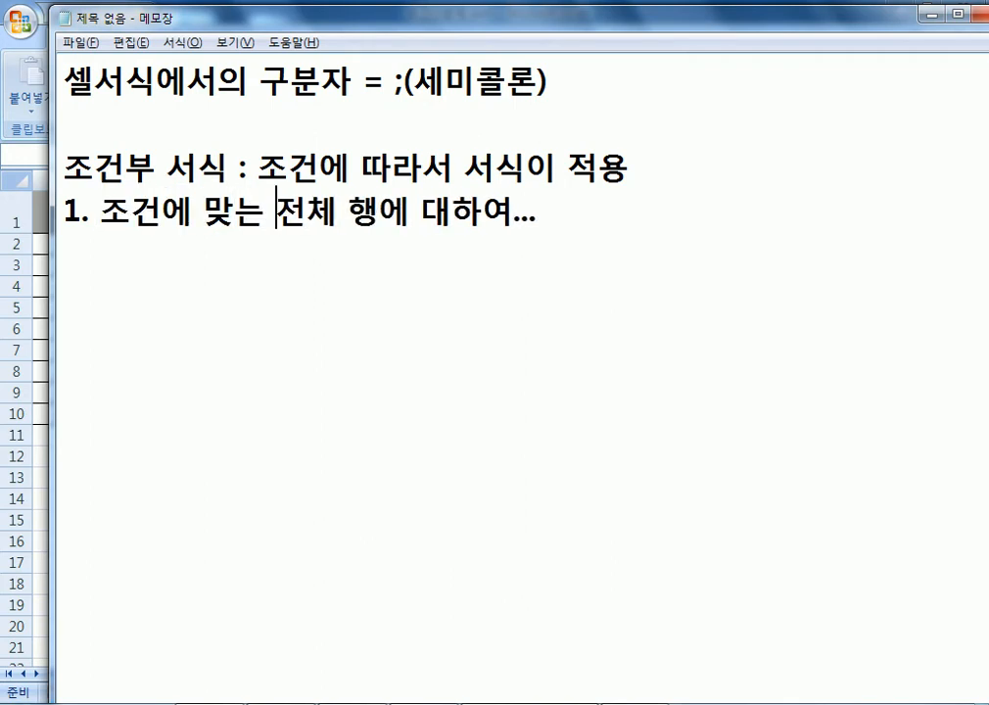
text([)
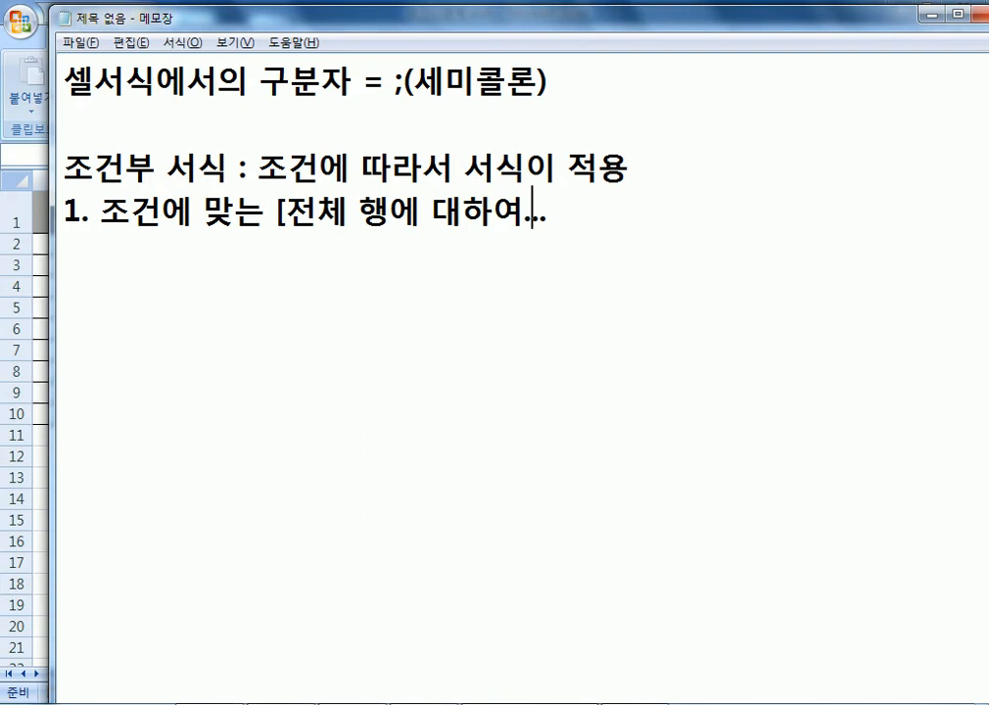
click(541, 214)
text(])
text(, "수식을 사용하여...")
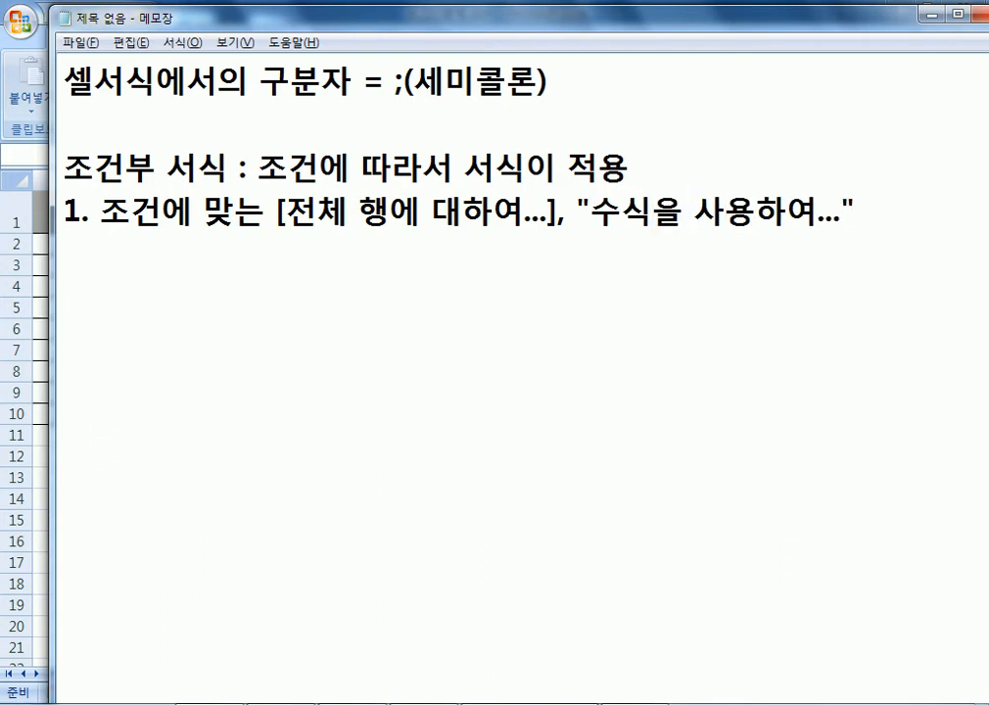
Add item 2 about per-cell rules using "다음을 포함하는 셀만 서식 지정", then return to Excel.
key(Return)
text(2.)
text(각 세)
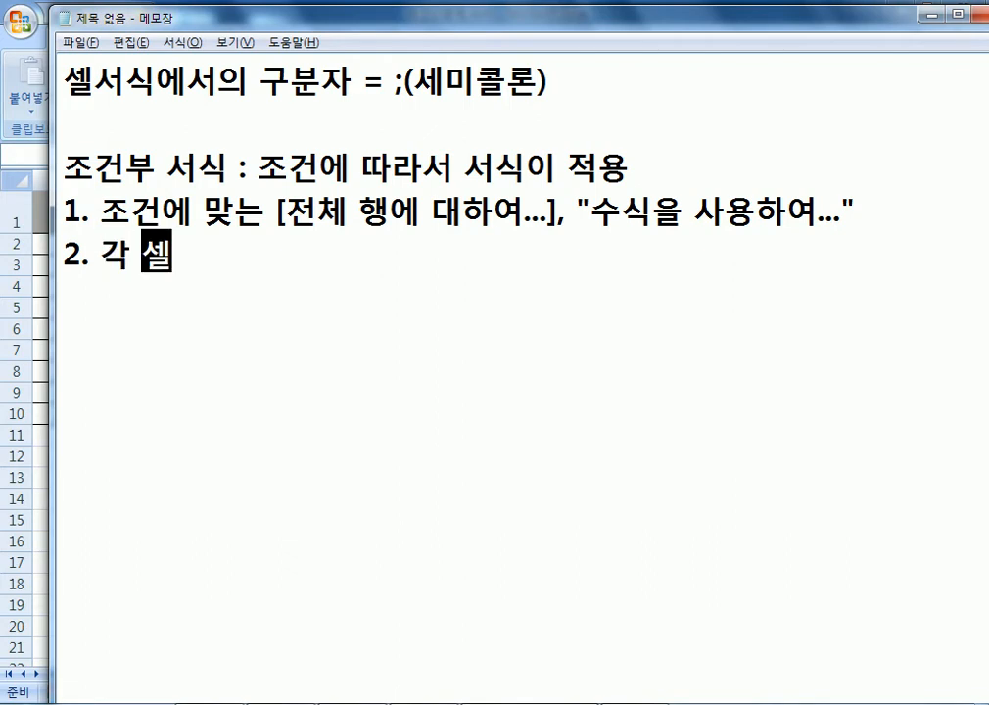
text(ㄹ에 대)
text(해)
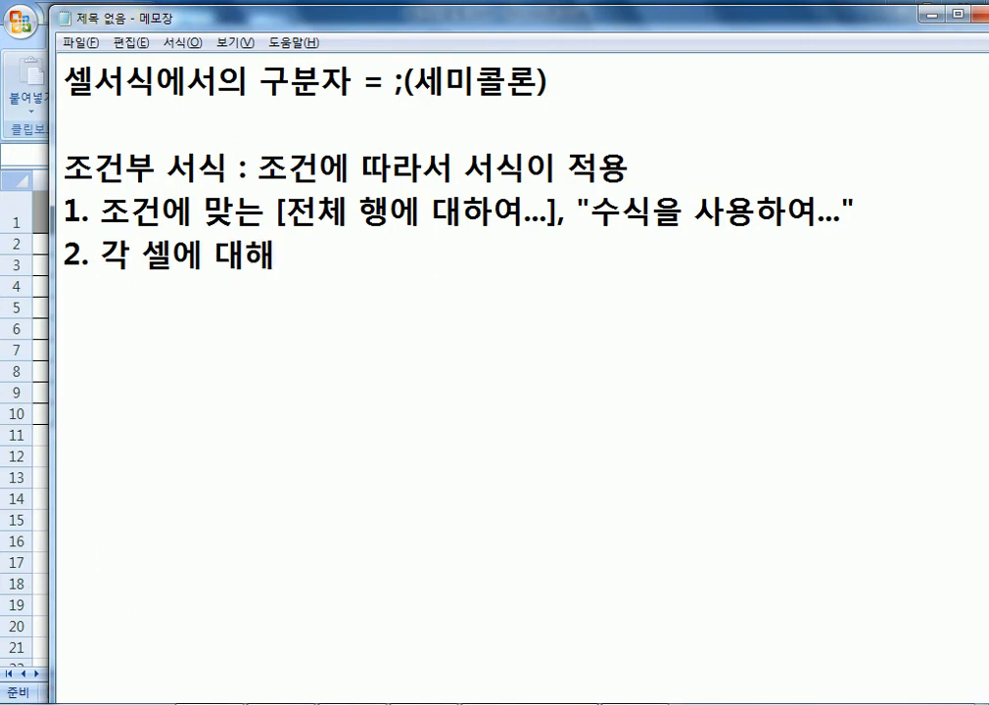
text(..., "다음을 포함하는 ㅅ셀만 서)
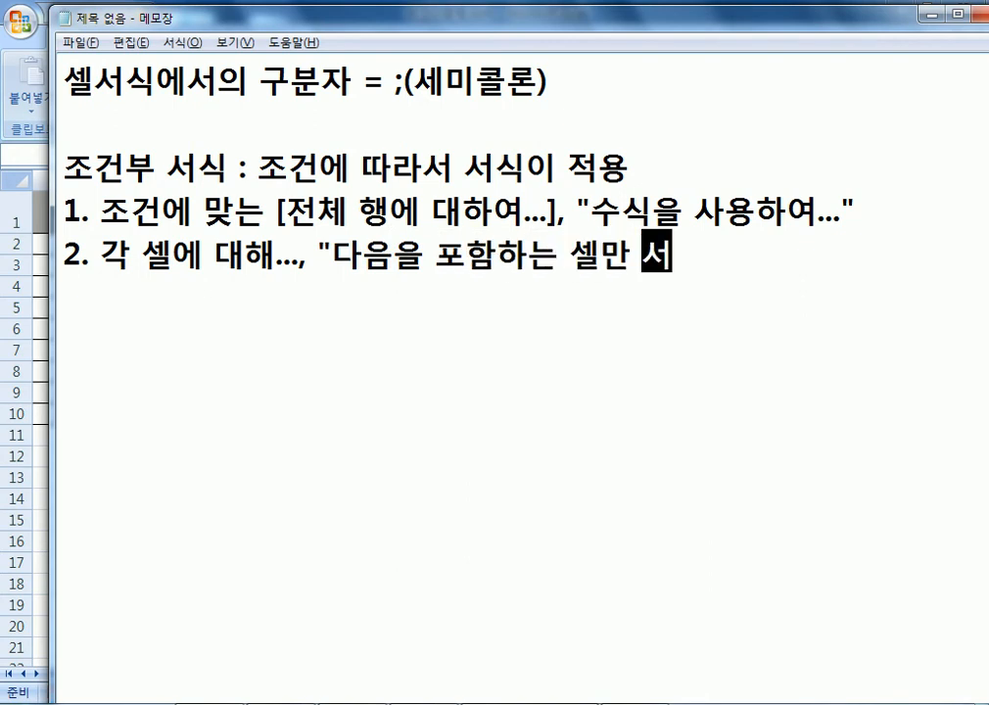
text(식 지정")
key(Return)
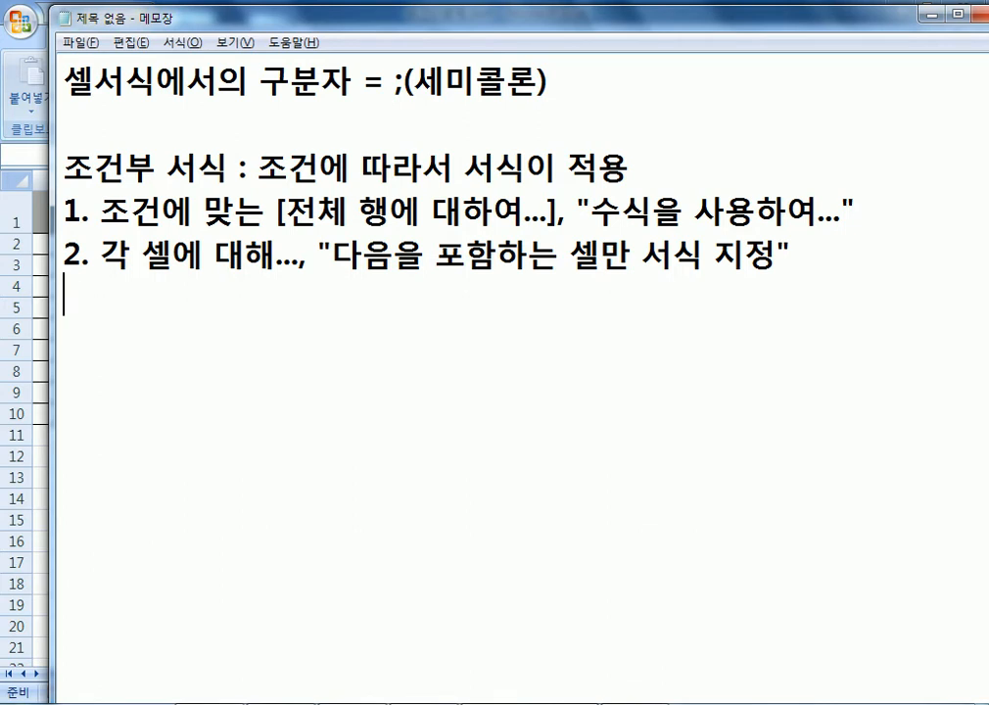
key(alt+Tab)
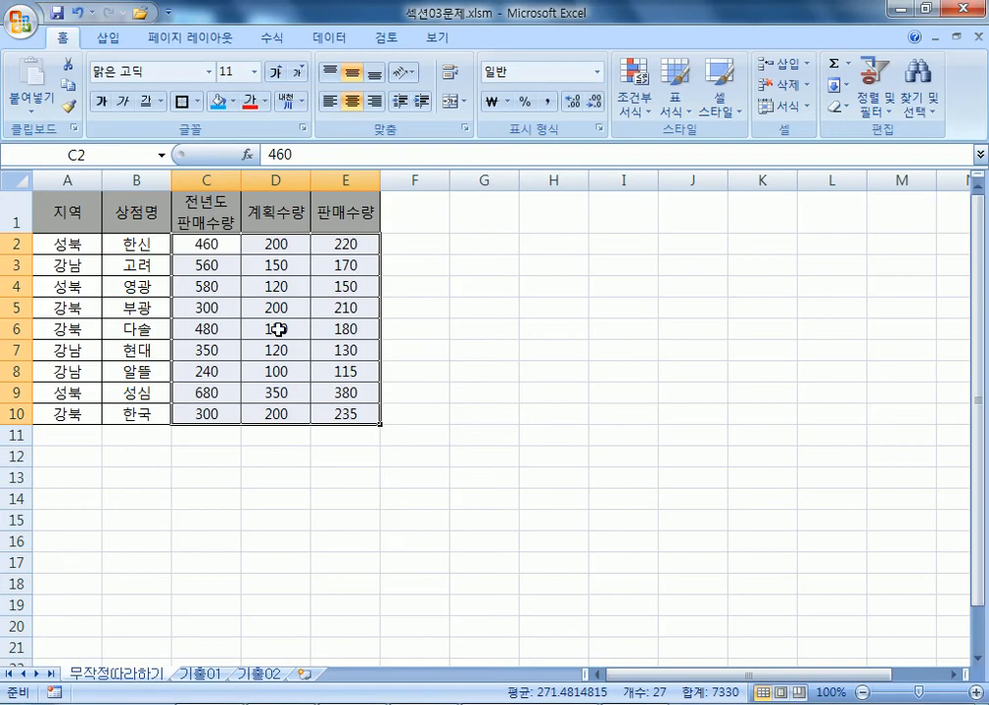
Switch to the 기출02 sheet and select the score range C5:G12.
click(260, 674)
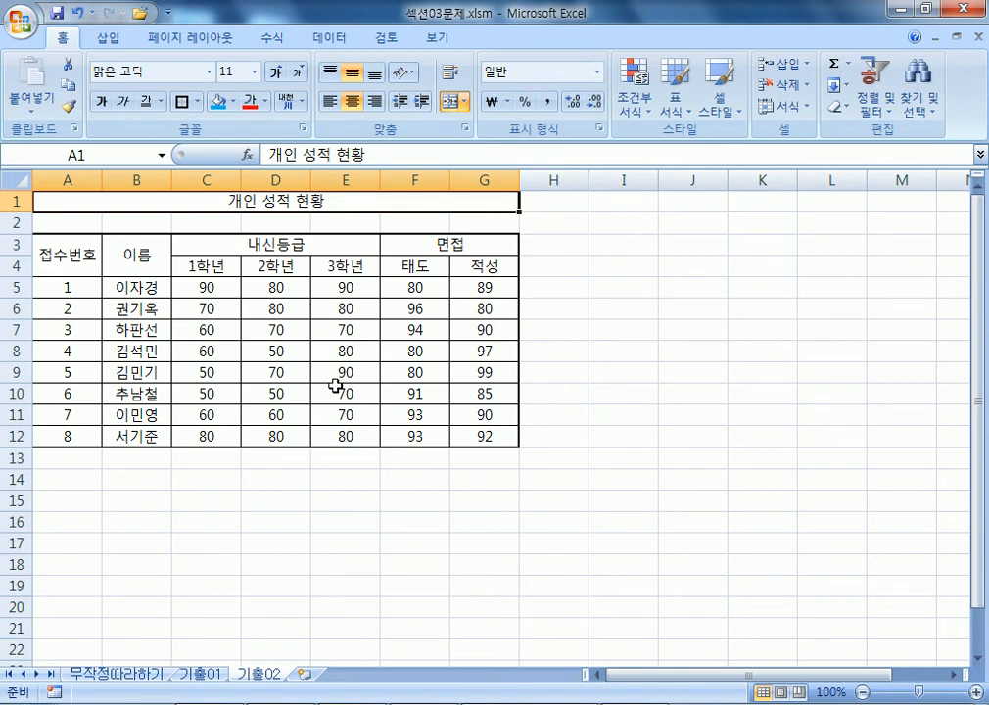
drag(206, 286, 484, 436)
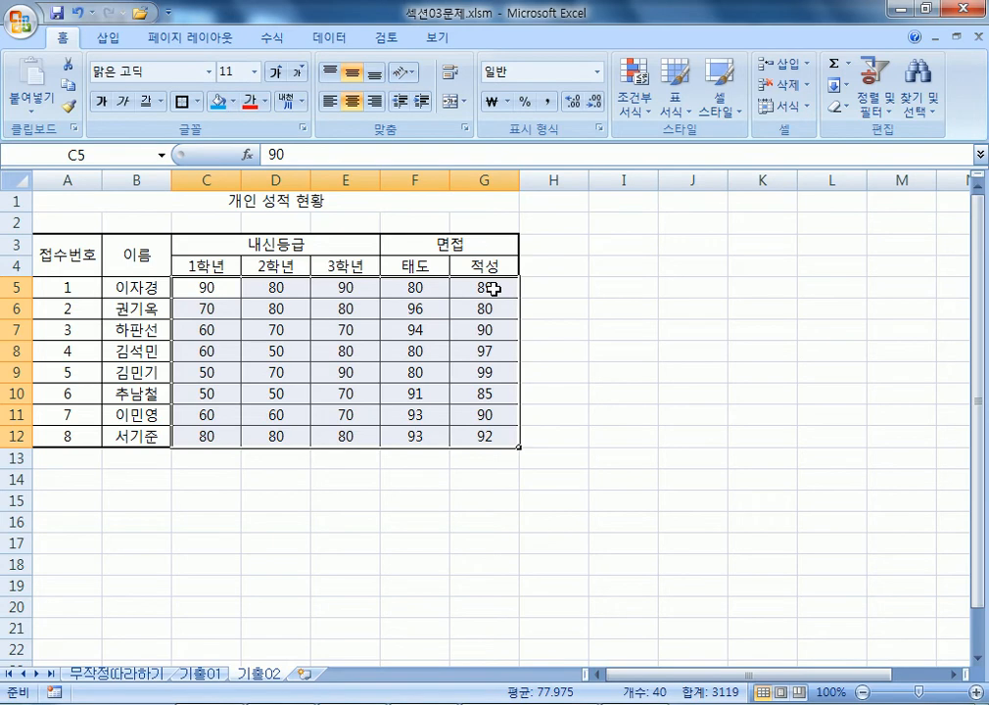
drag(212, 286, 482, 443)
drag(222, 287, 513, 440)
scroll(264, 354, down, 2)
scroll(192, 402, up, 1)
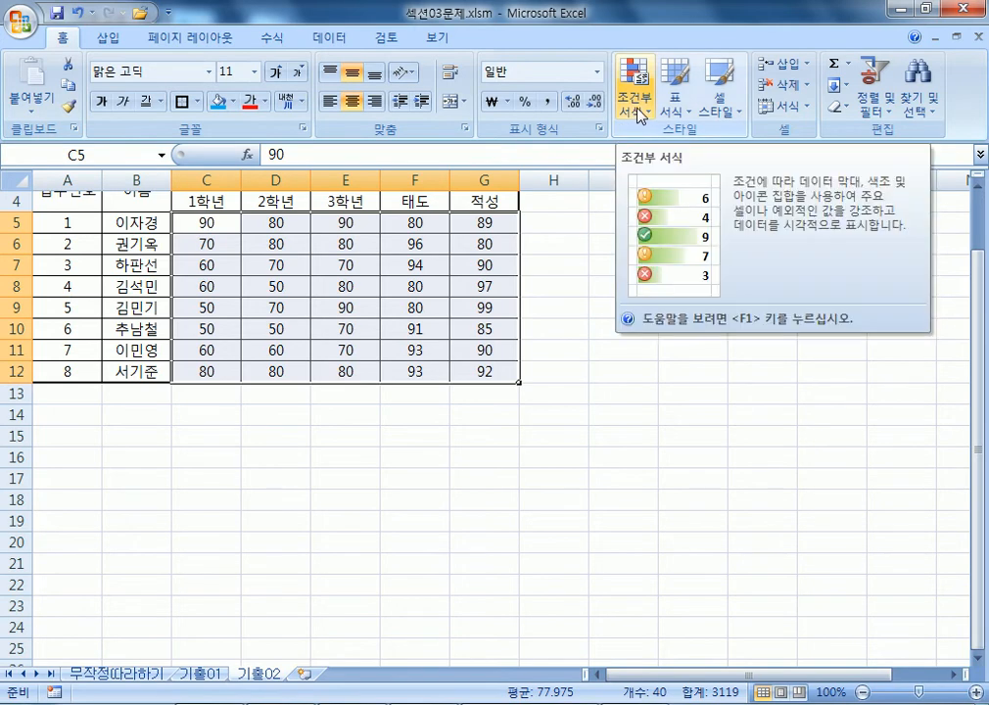
click(641, 109)
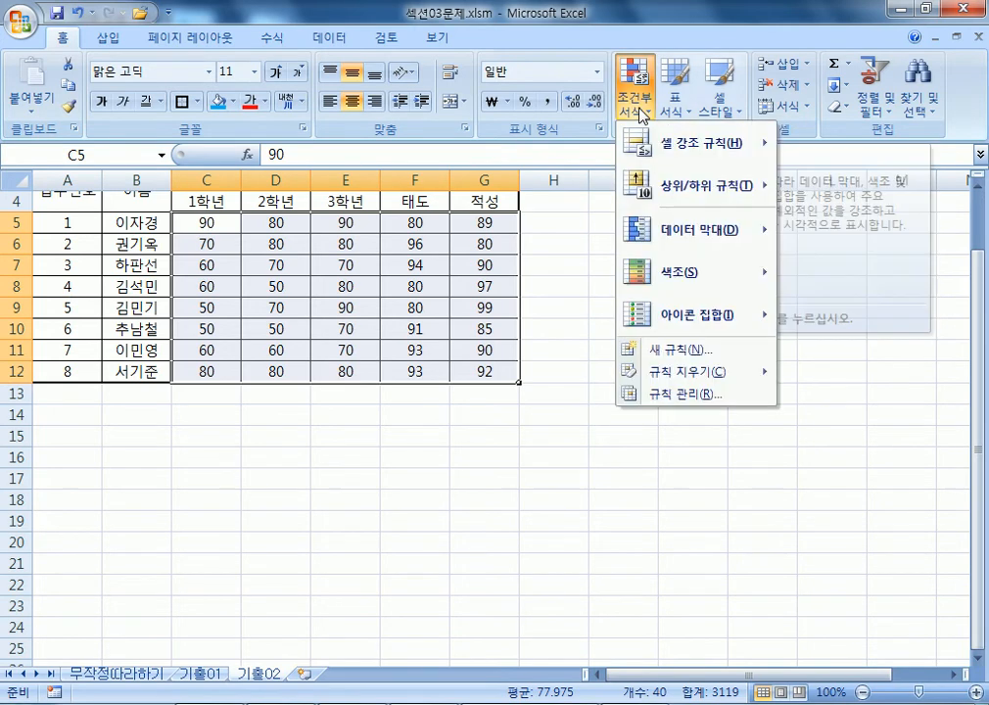
click(641, 109)
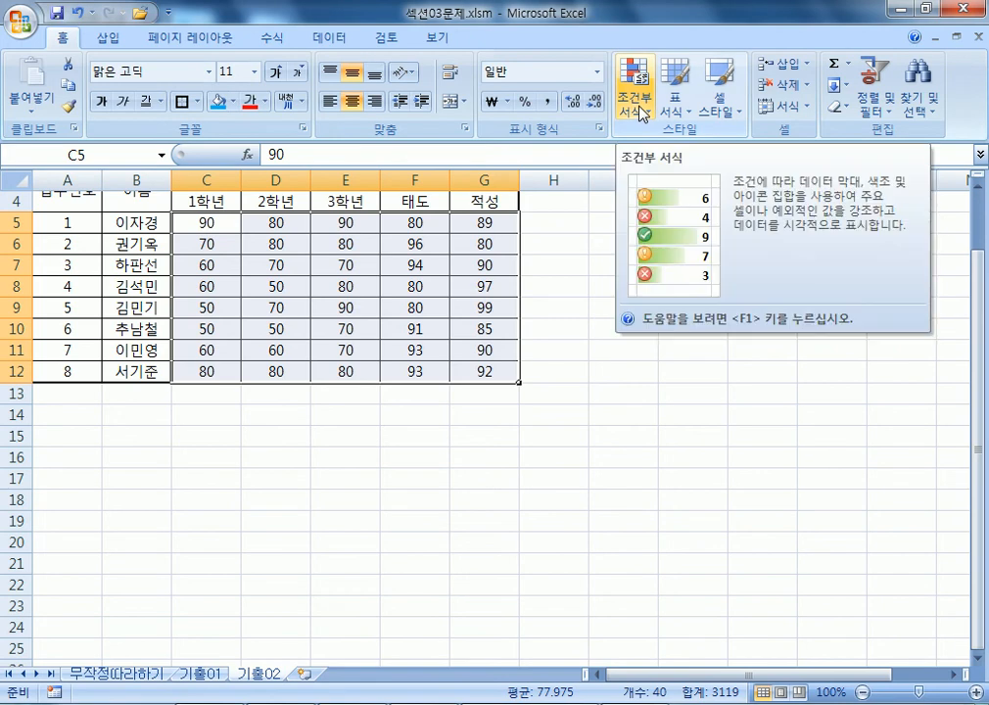
click(642, 109)
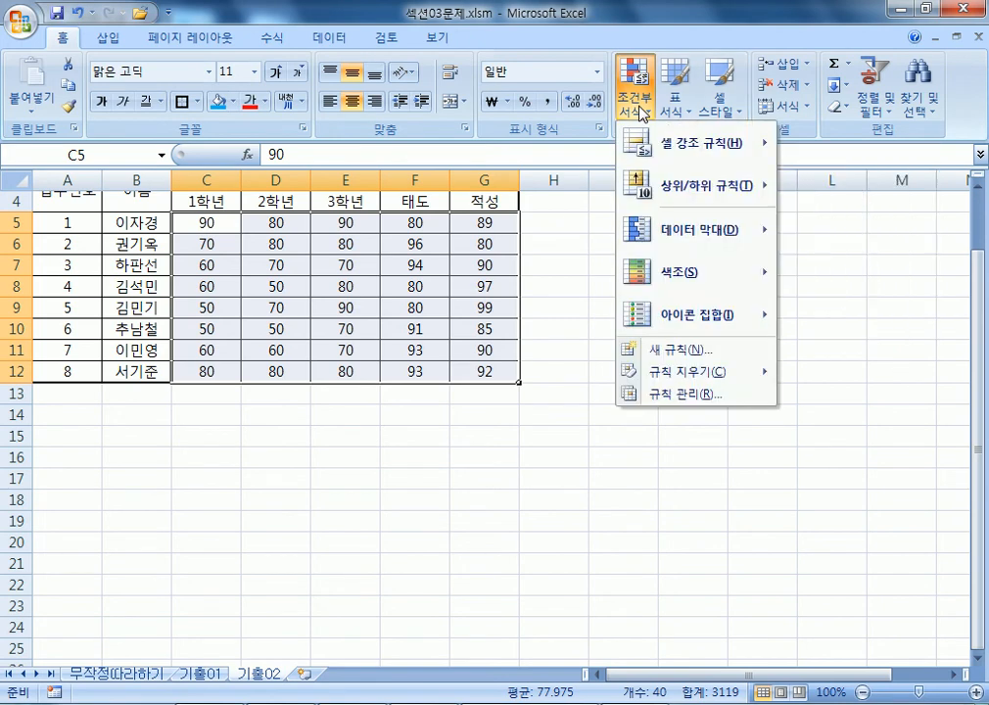
click(675, 352)
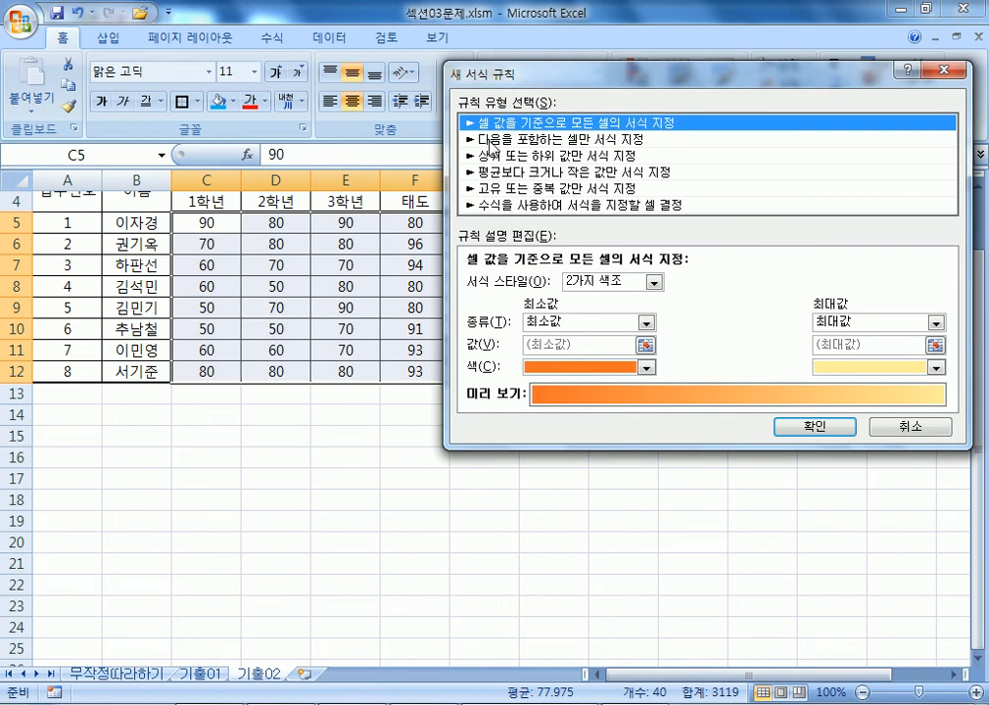
click(491, 141)
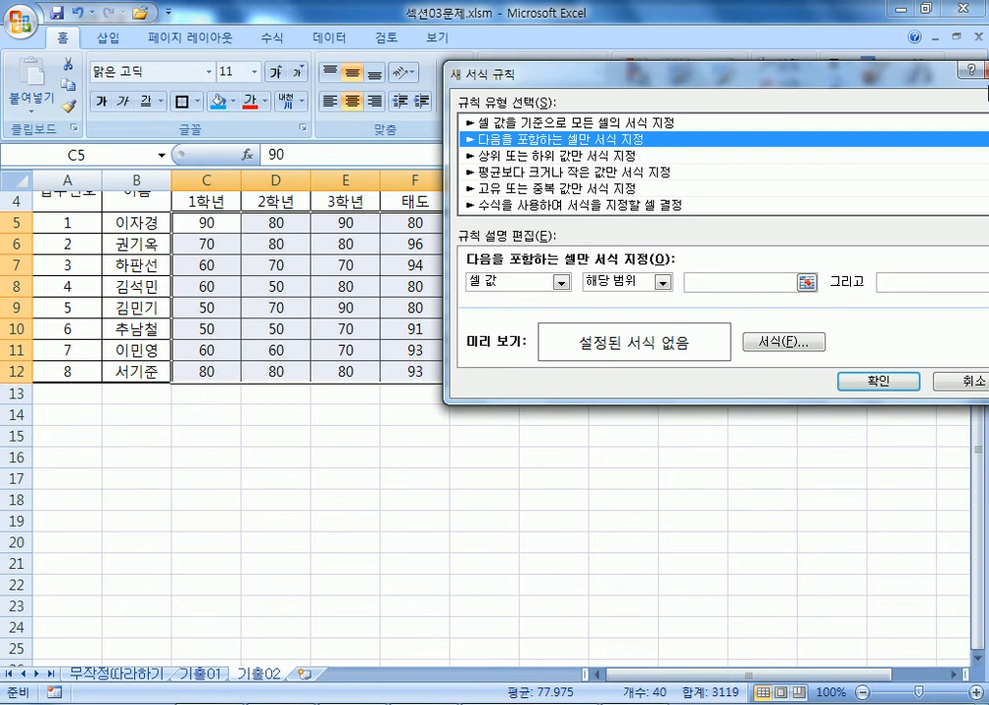
drag(923, 81, 806, 115)
click(889, 104)
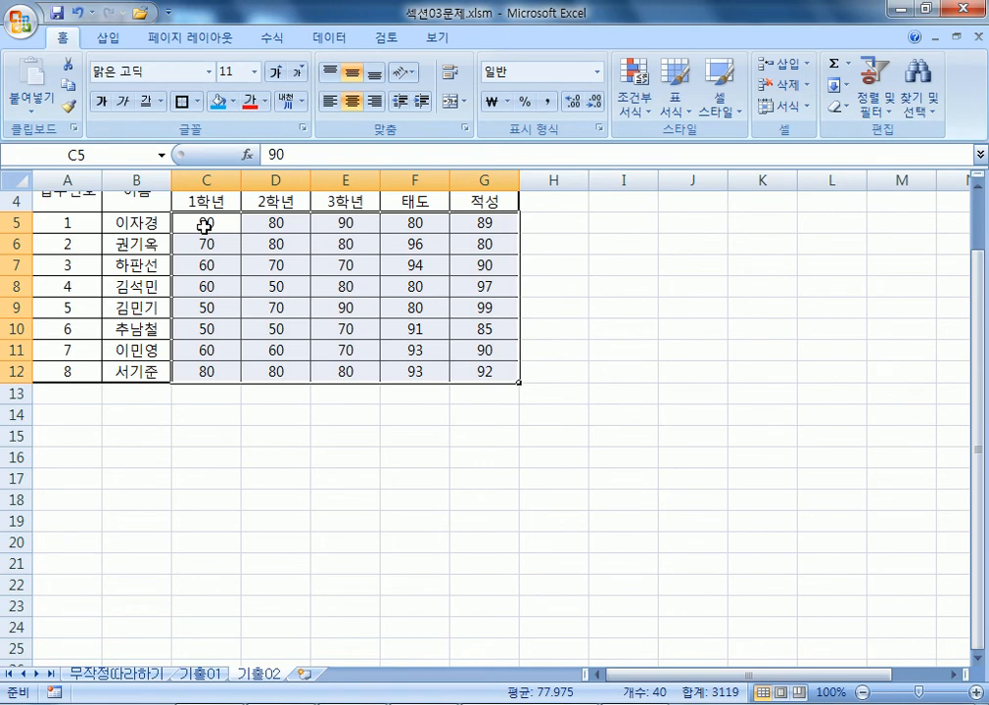
drag(204, 225, 477, 376)
scroll(529, 400, up, 1)
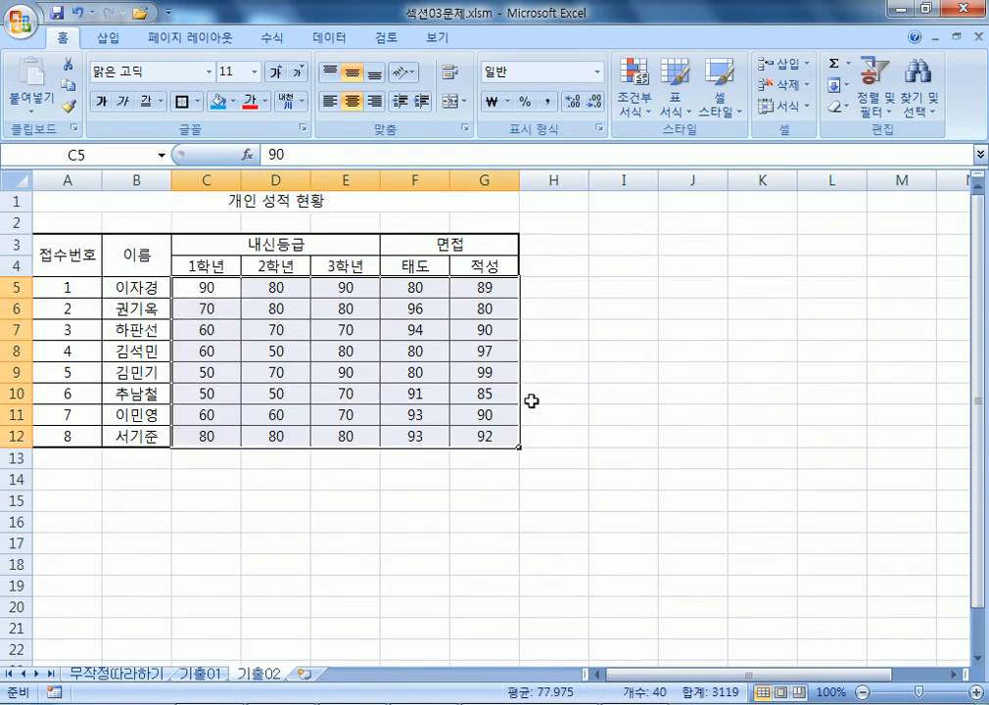
Lower the Top 10 Items rule to 5, cancel it, and show the Highlight Cells Rules options.
click(639, 115)
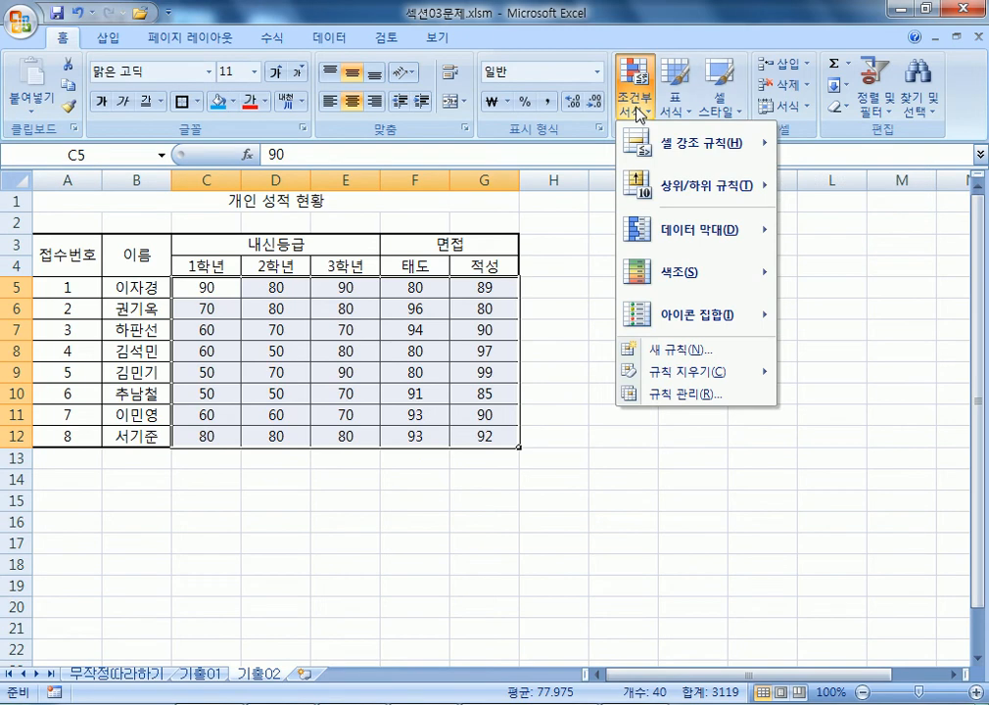
mouse_move(685, 191)
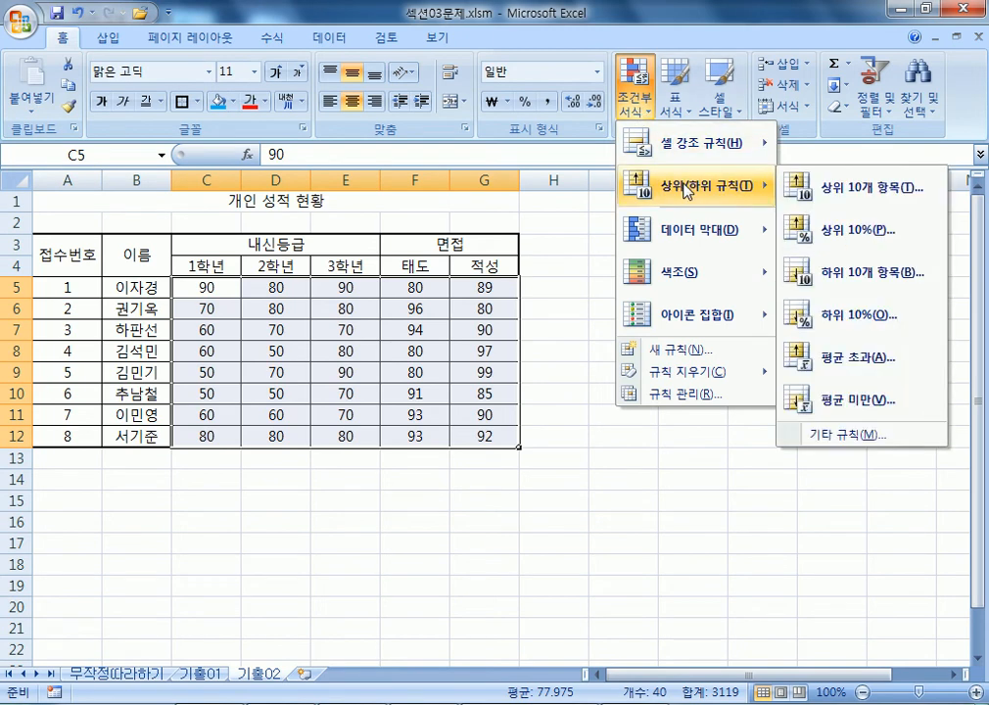
click(851, 195)
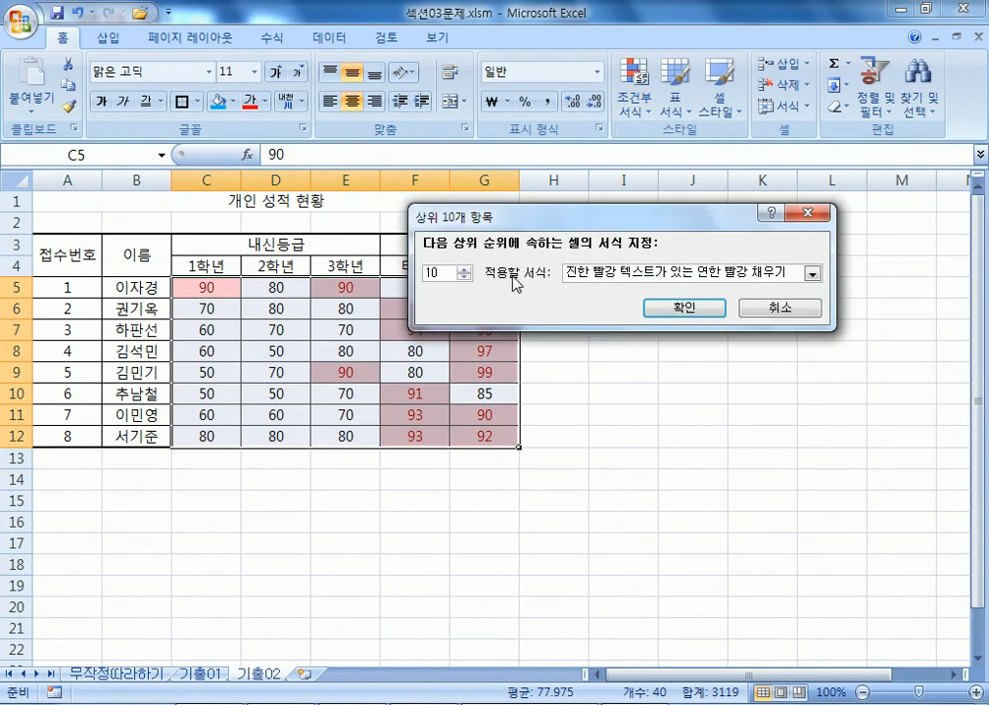
click(466, 278)
click(466, 278)
click(465, 278)
click(466, 278)
click(466, 278)
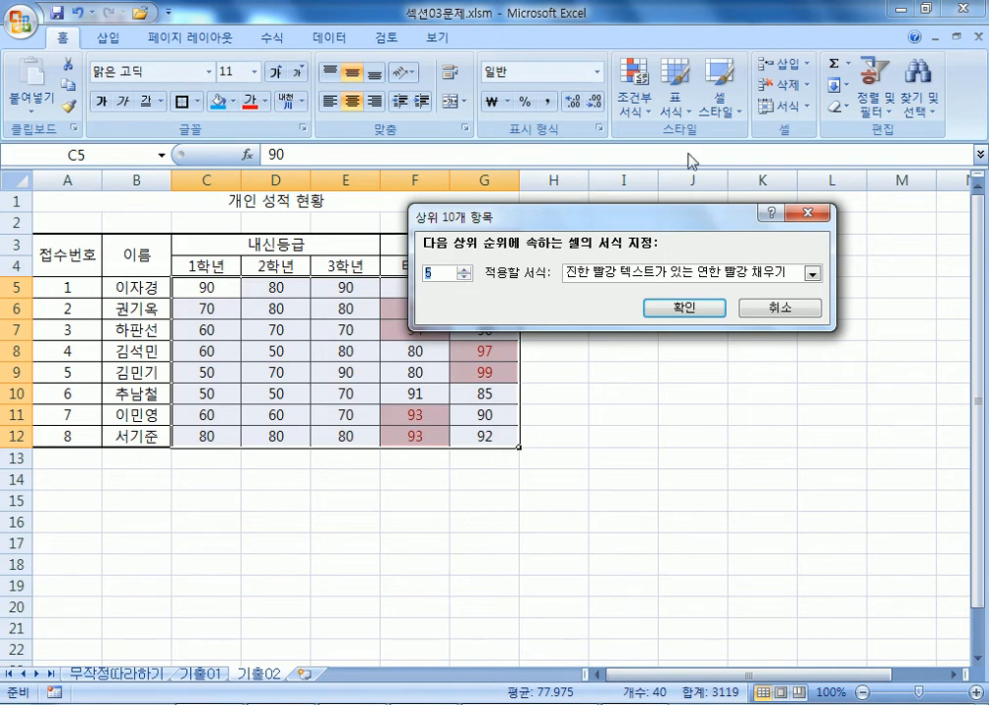
key(Escape)
click(646, 107)
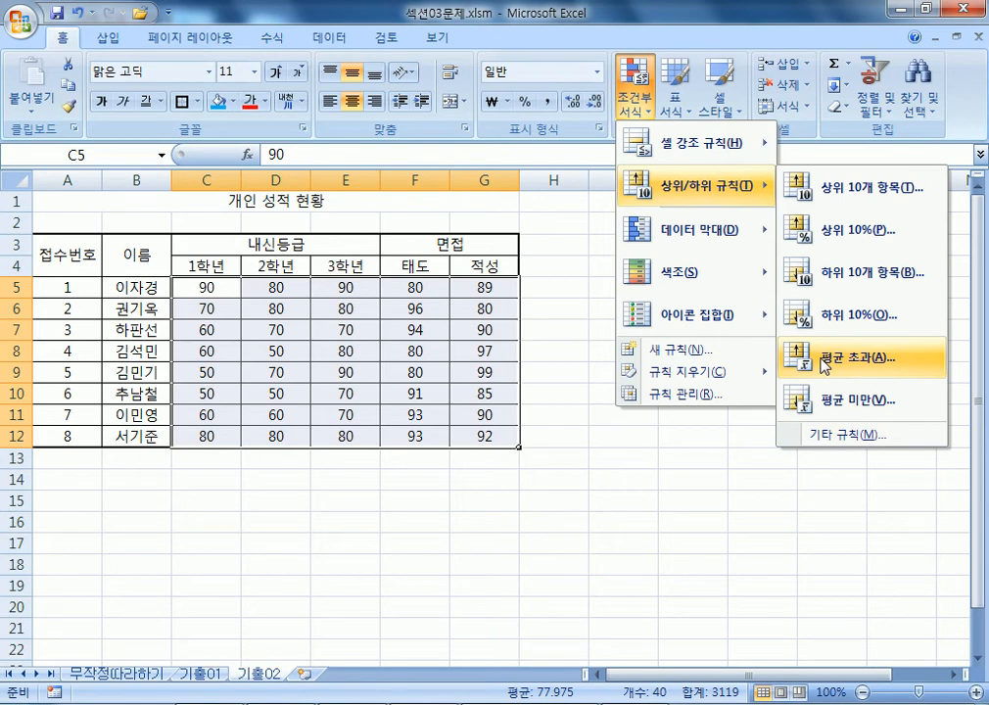
mouse_move(683, 157)
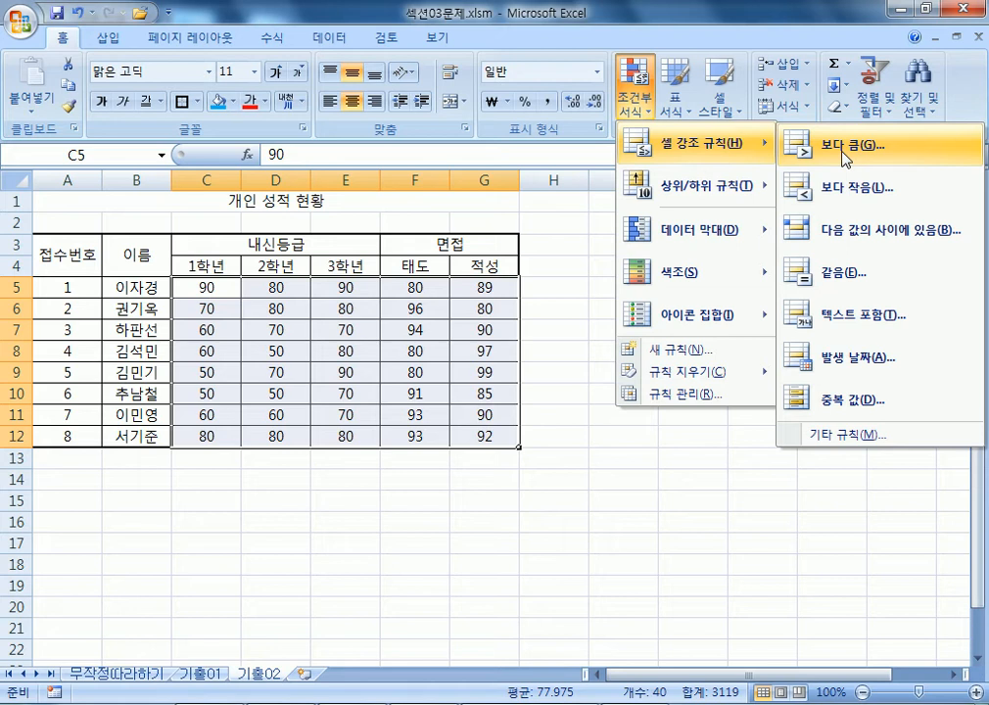
Create a new rule for cells with Cell Value greater than or equal to 90.
click(703, 353)
click(509, 152)
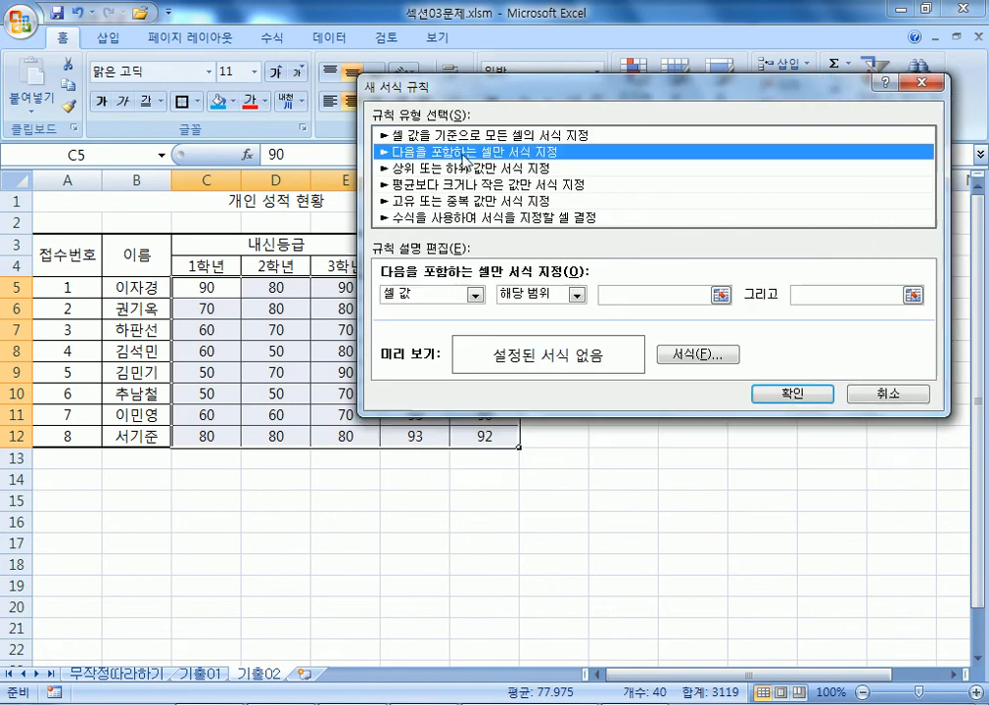
drag(416, 86, 499, 67)
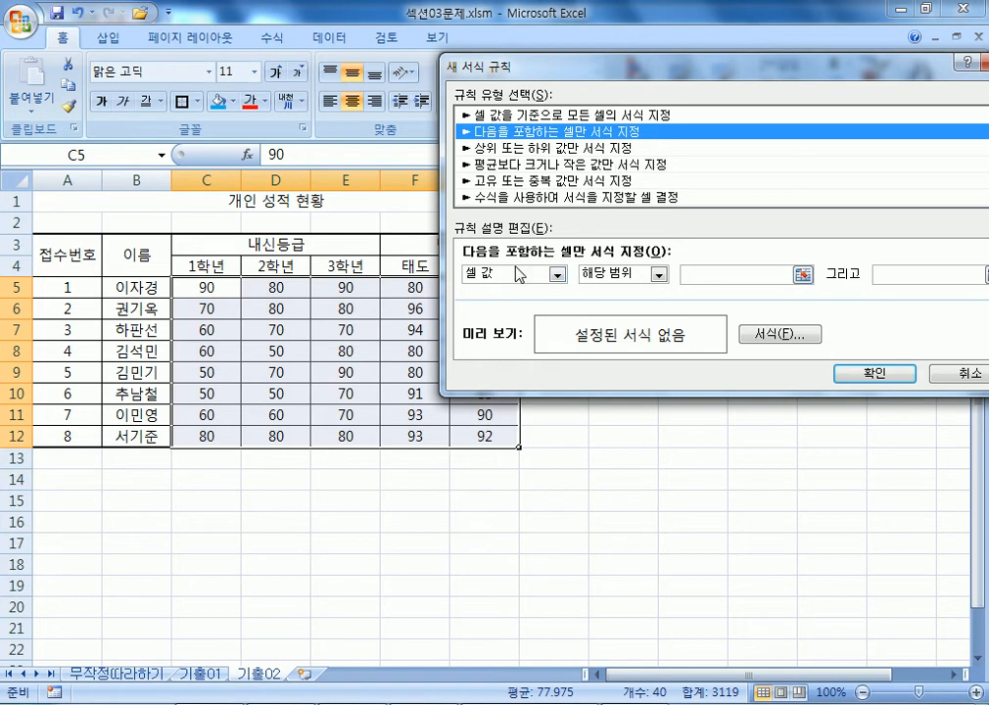
click(691, 274)
text(90)
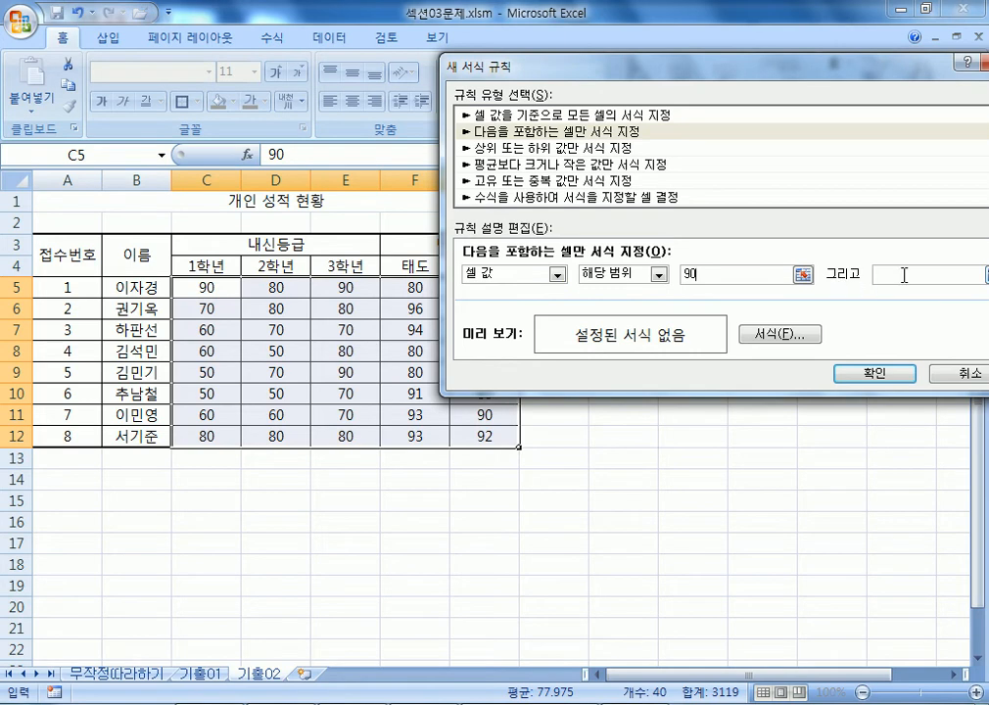
click(660, 274)
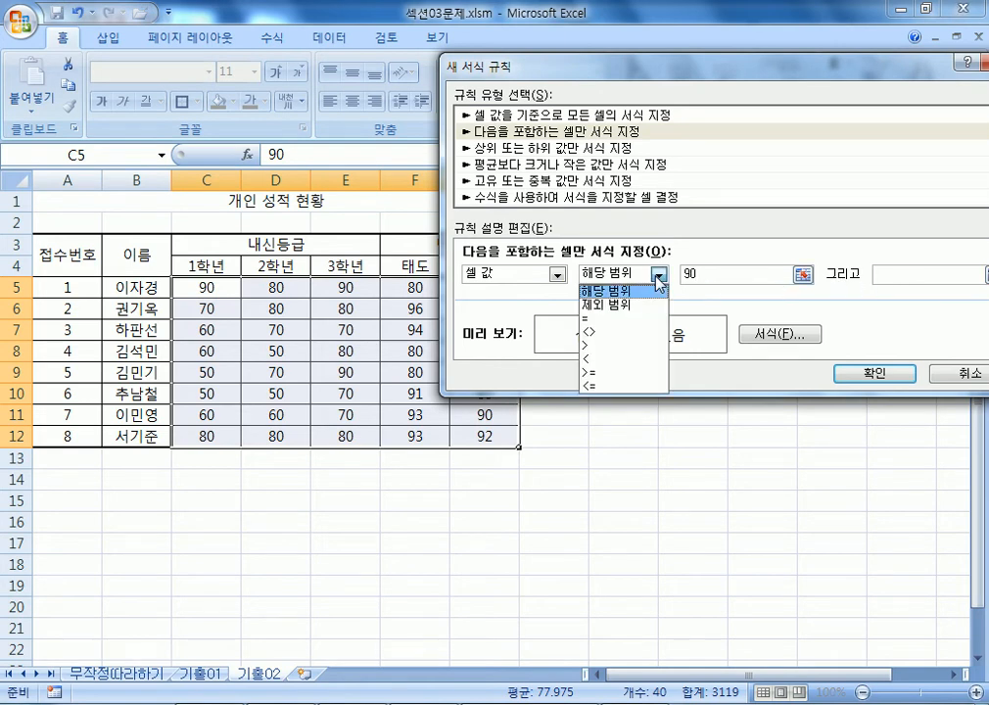
click(608, 373)
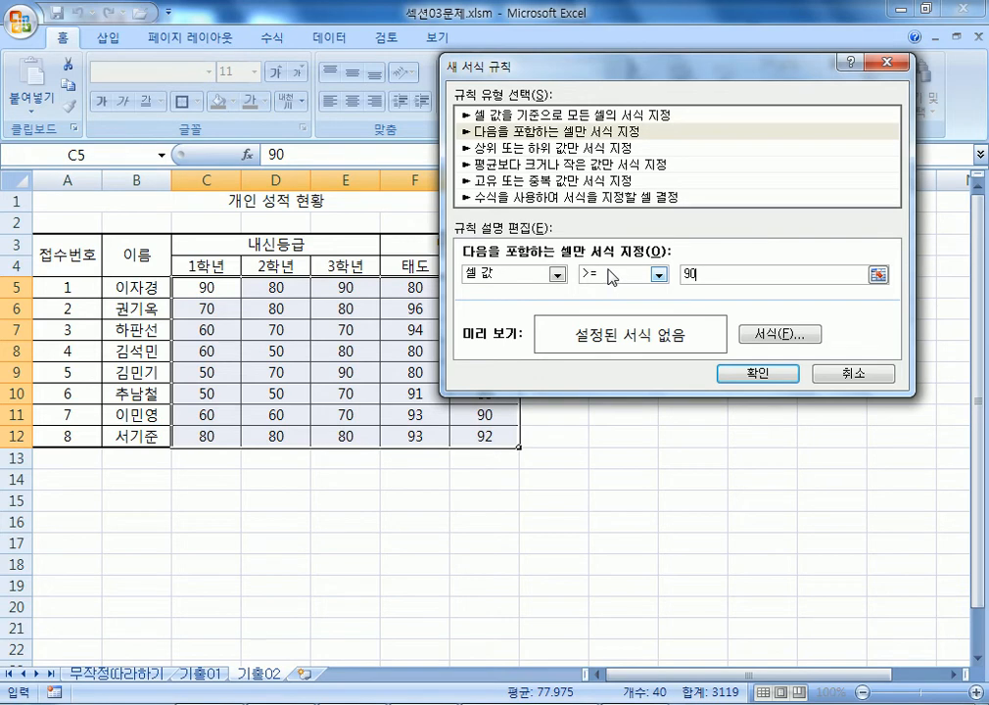
Format matching scores bold with a double underline and apply the rule.
click(770, 335)
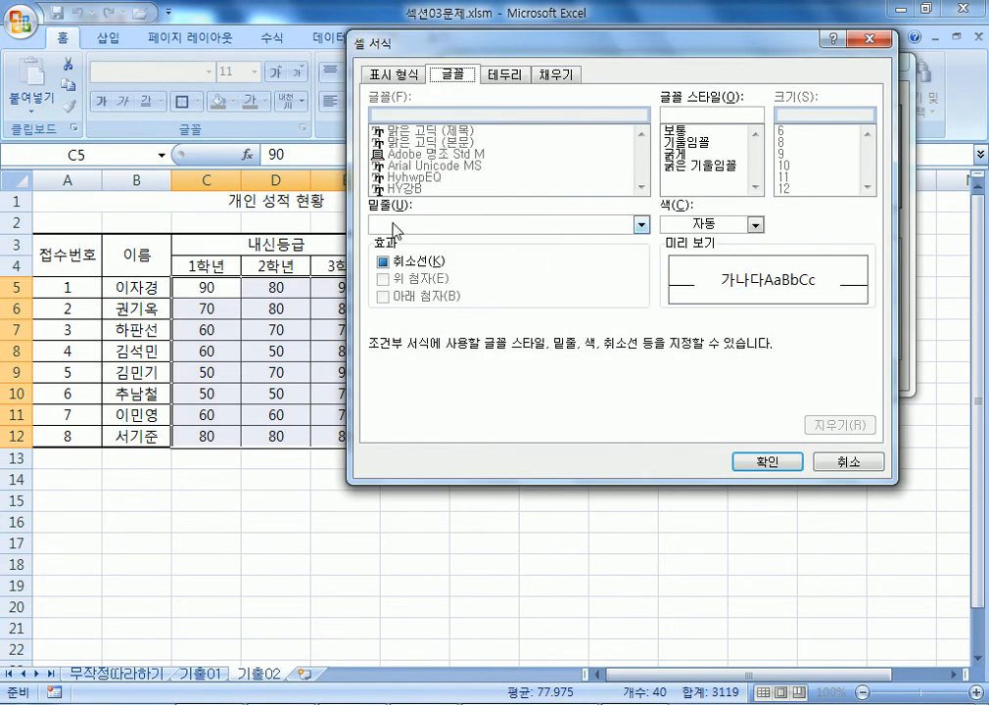
click(396, 225)
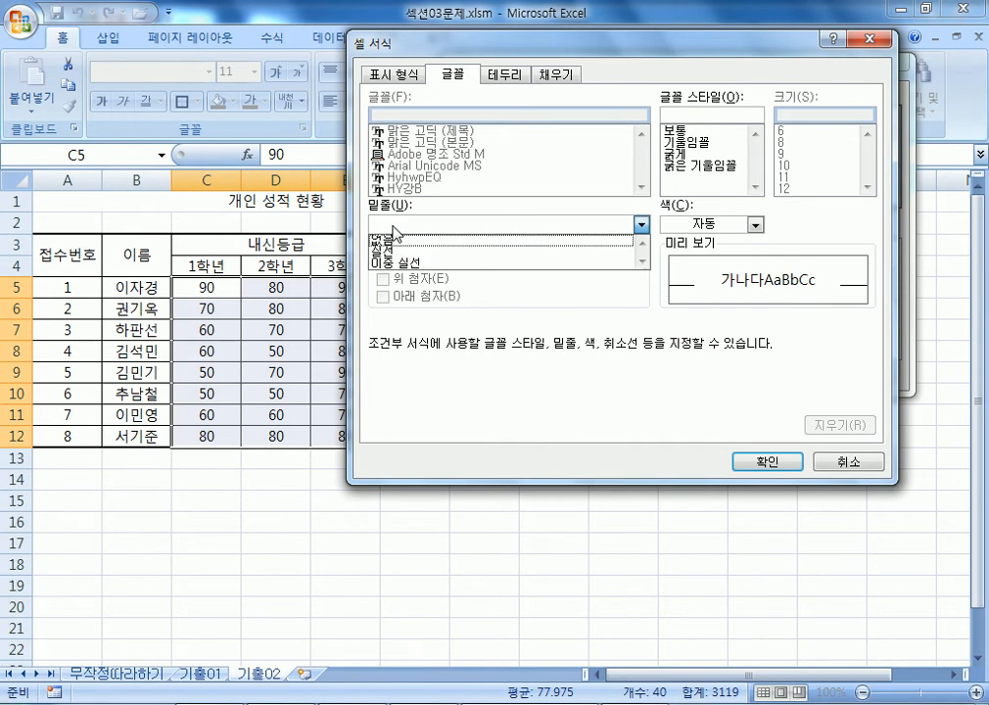
click(409, 252)
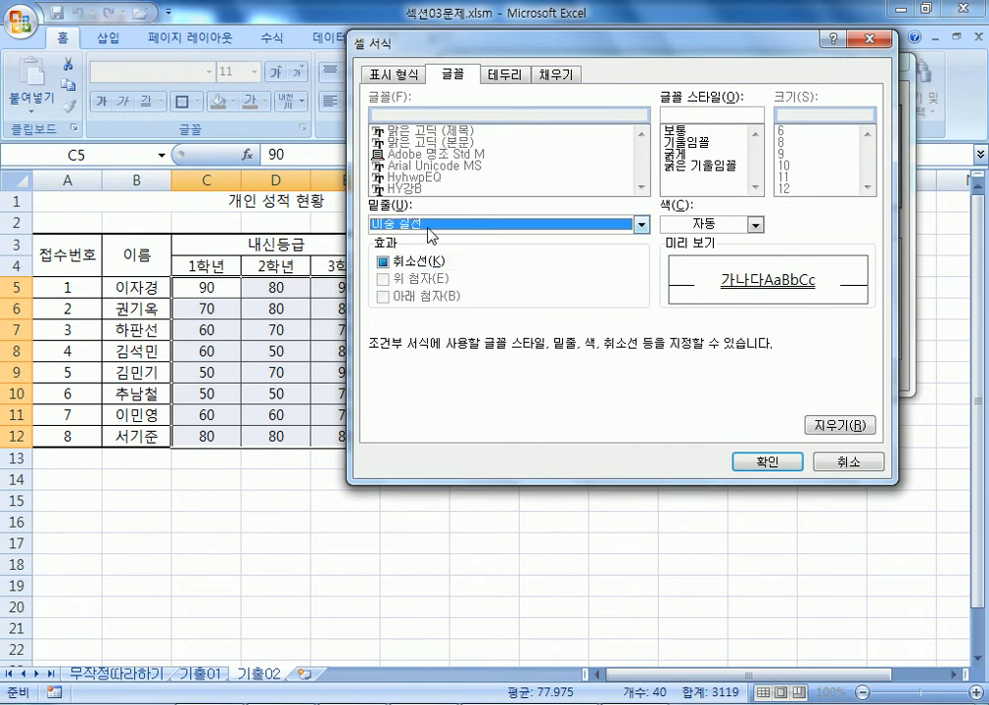
click(688, 155)
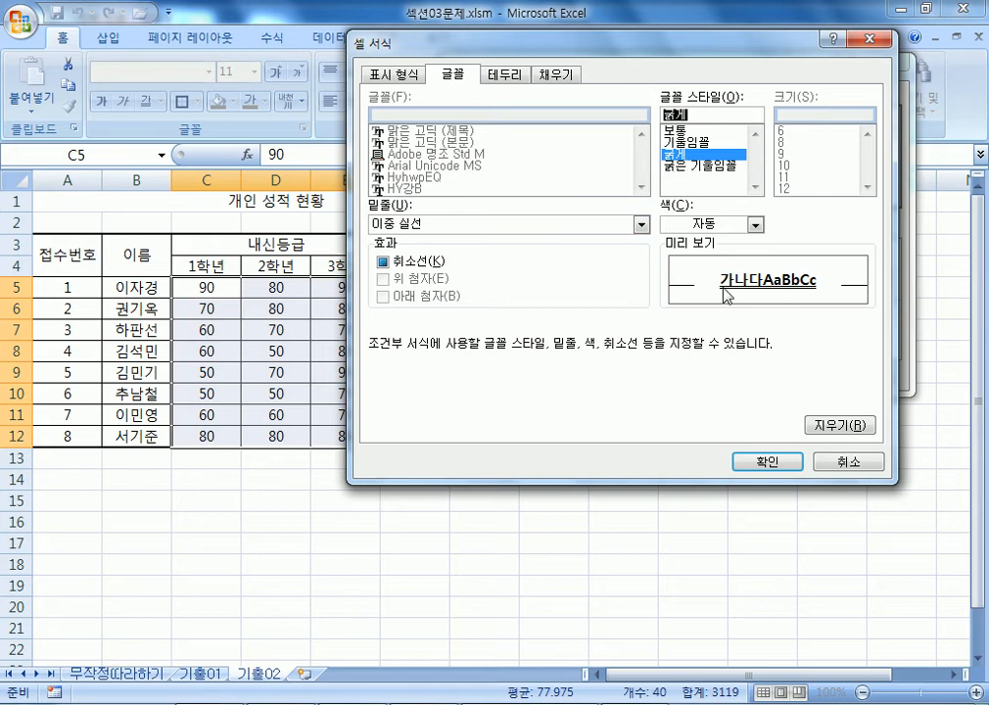
click(747, 461)
click(750, 371)
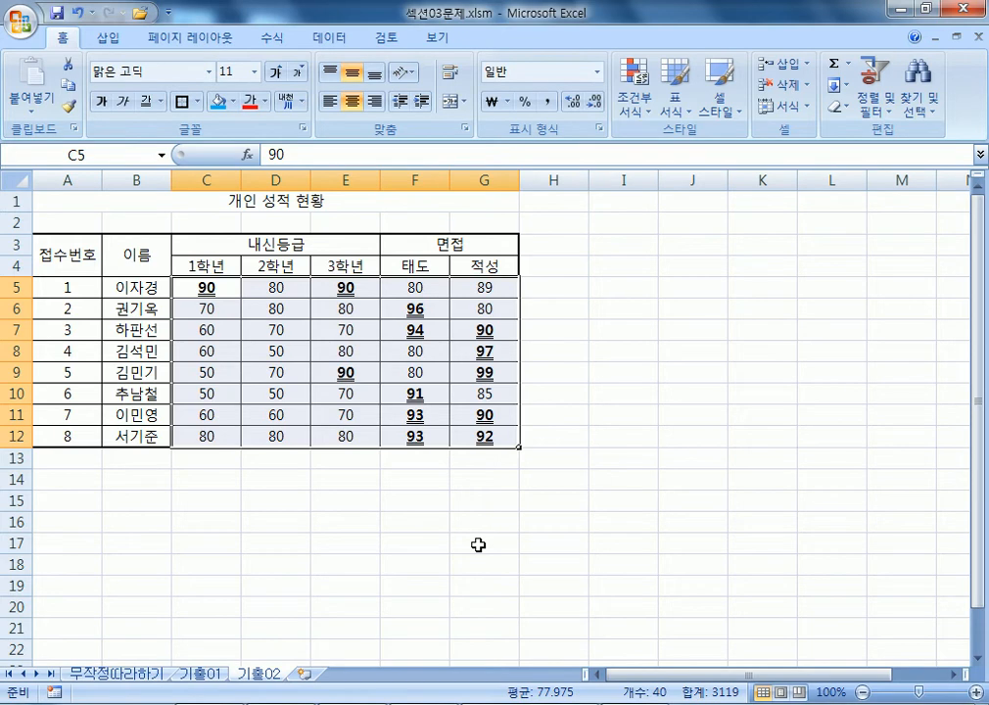
Start a Cell Value less than 80 rule, then cancel it unfinished.
click(641, 106)
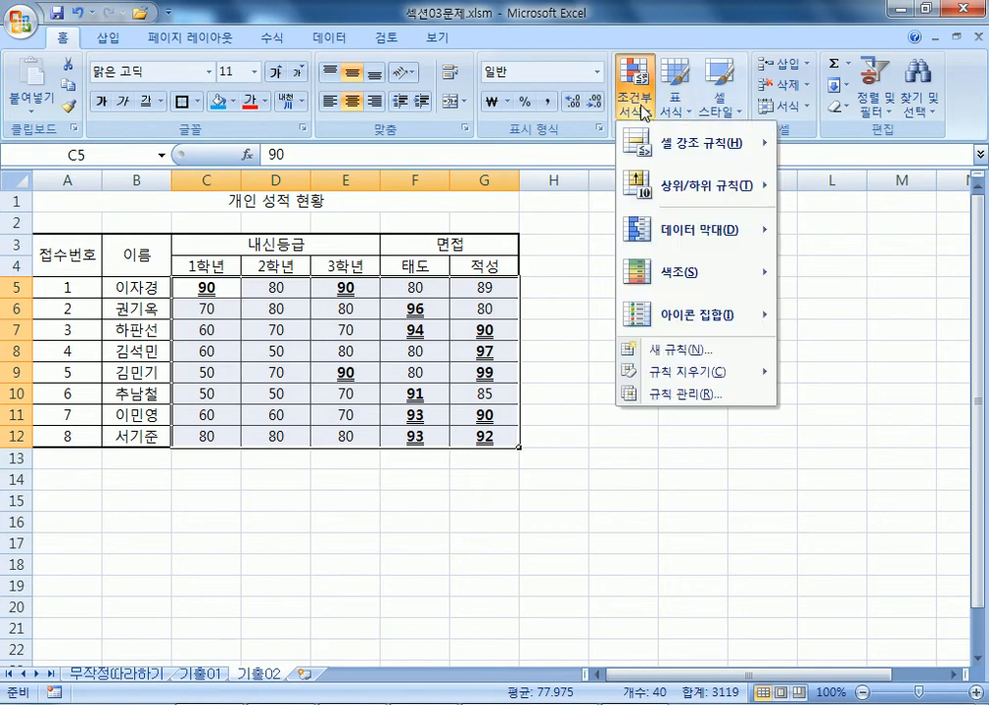
click(665, 349)
click(528, 109)
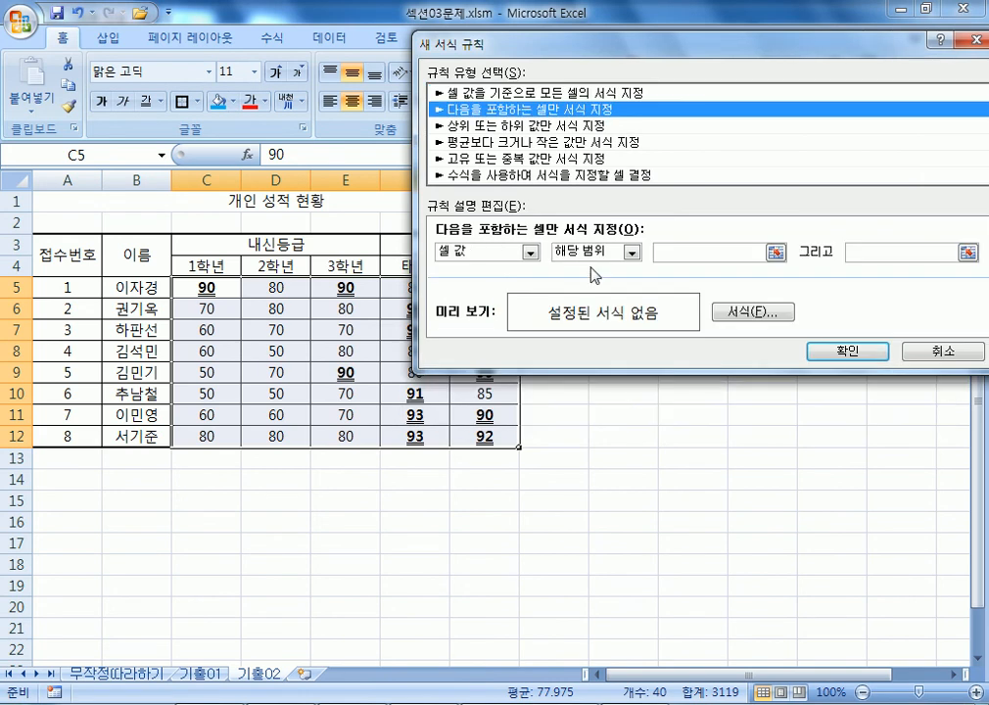
click(712, 251)
text(80)
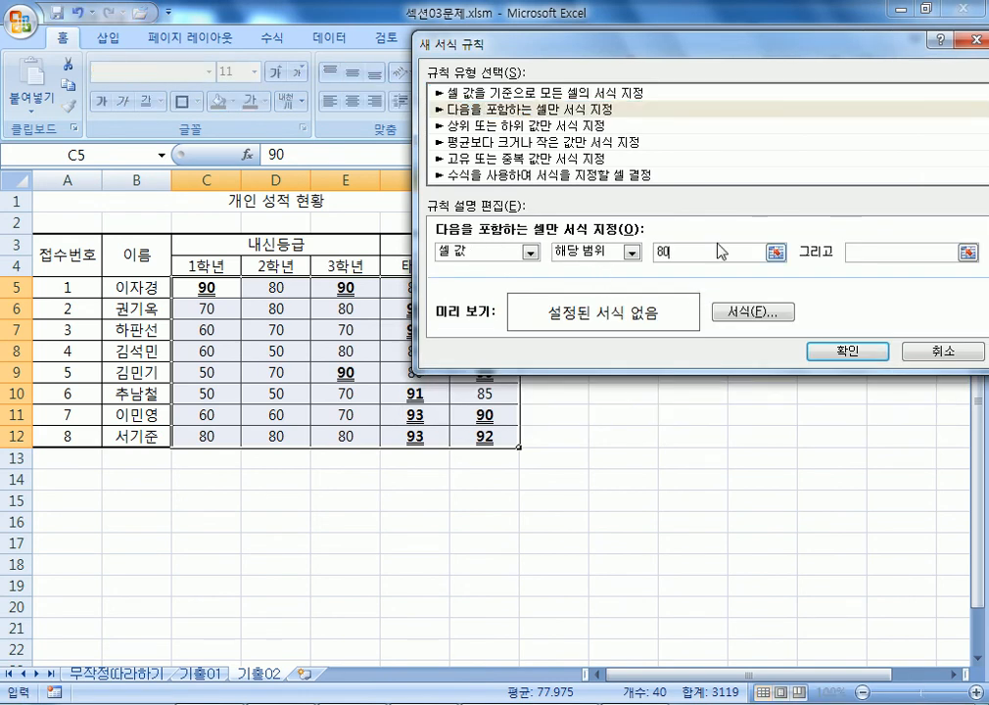
click(629, 254)
click(626, 357)
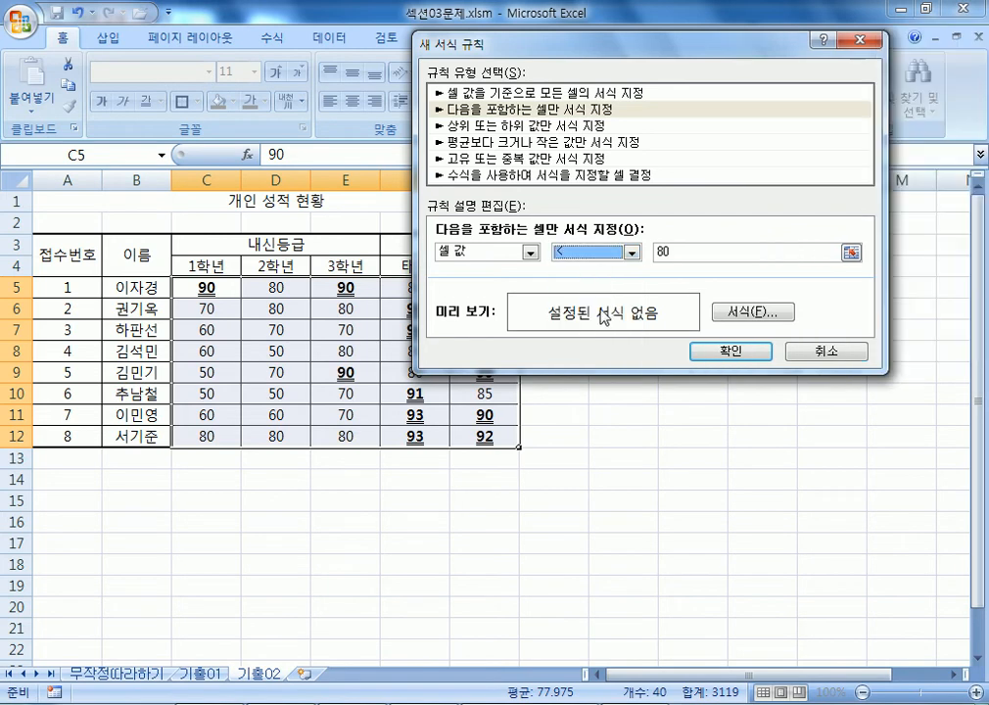
click(675, 251)
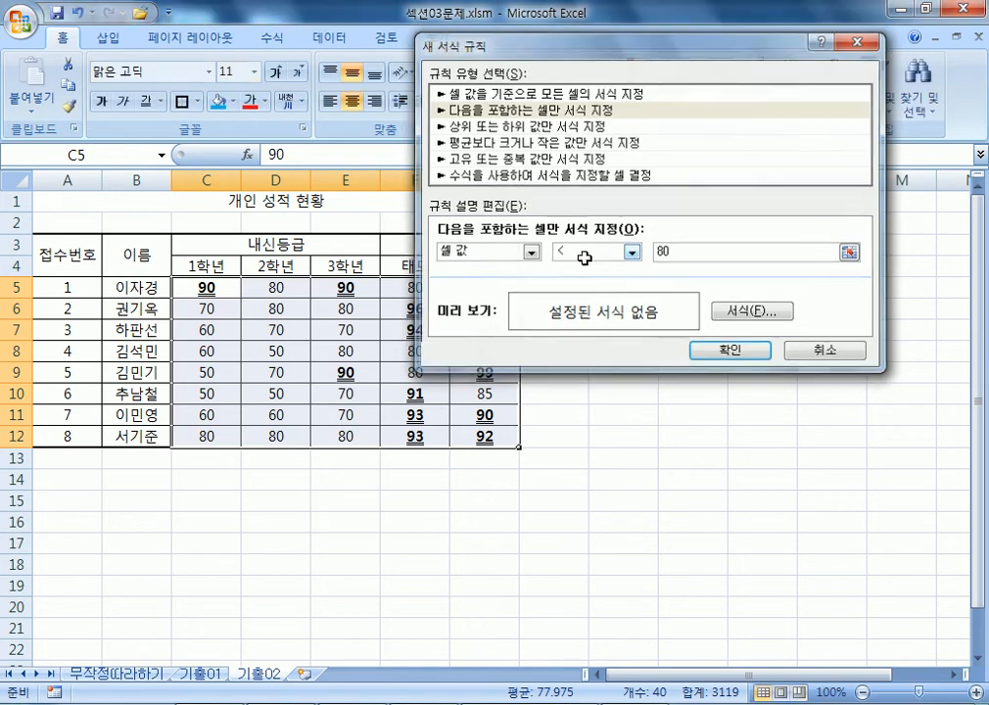
key(Escape)
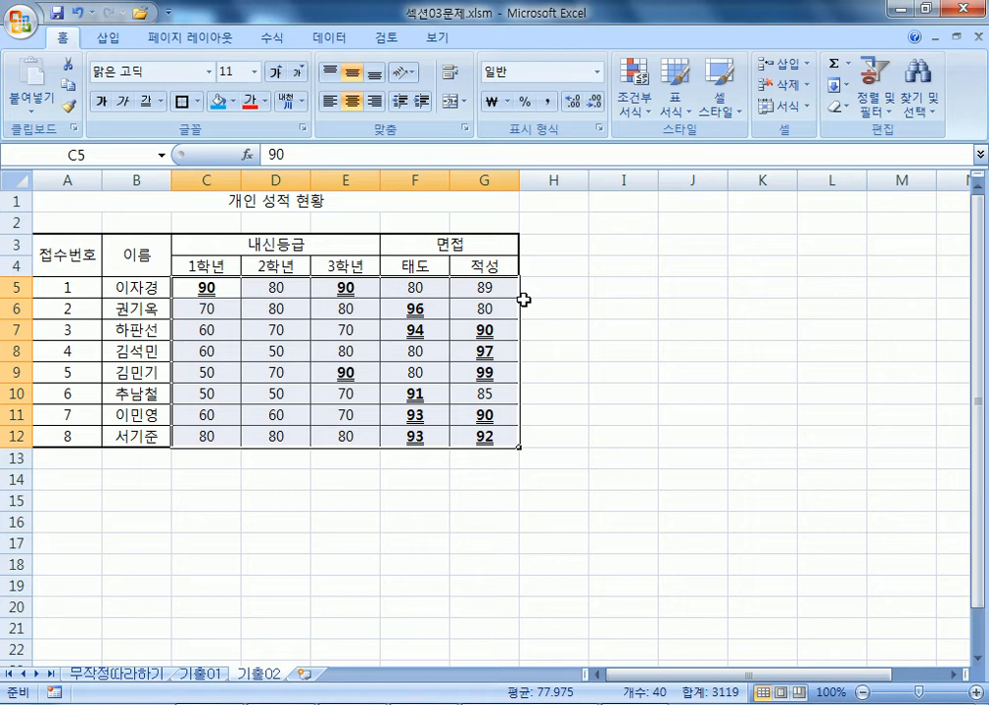
Start a new rule again with the condition Cell Value less than 80.
click(633, 98)
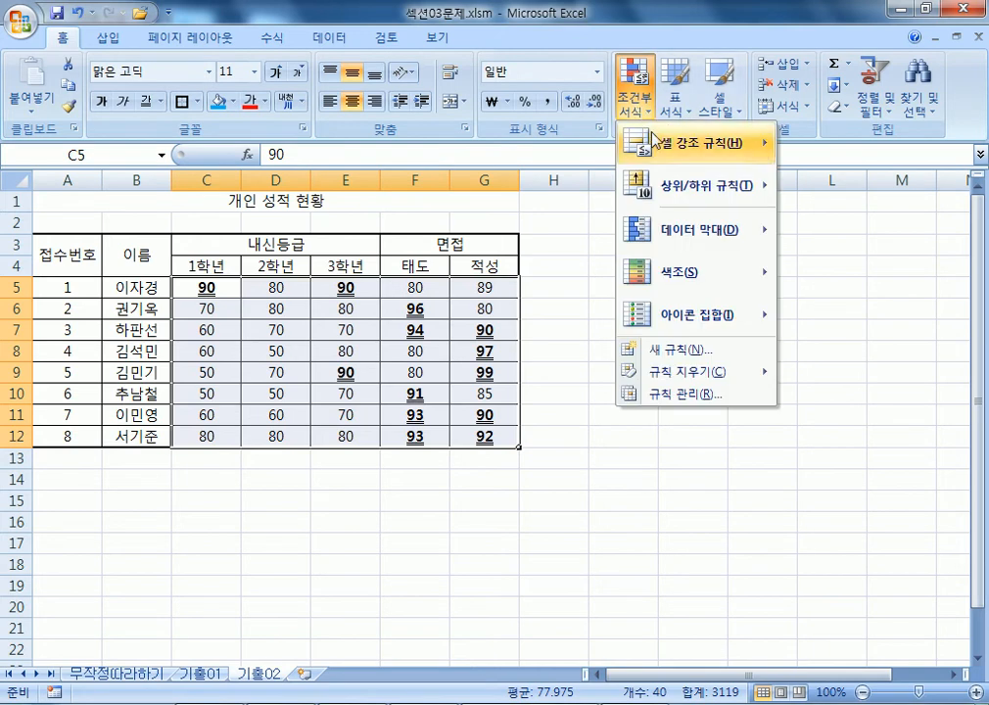
click(664, 349)
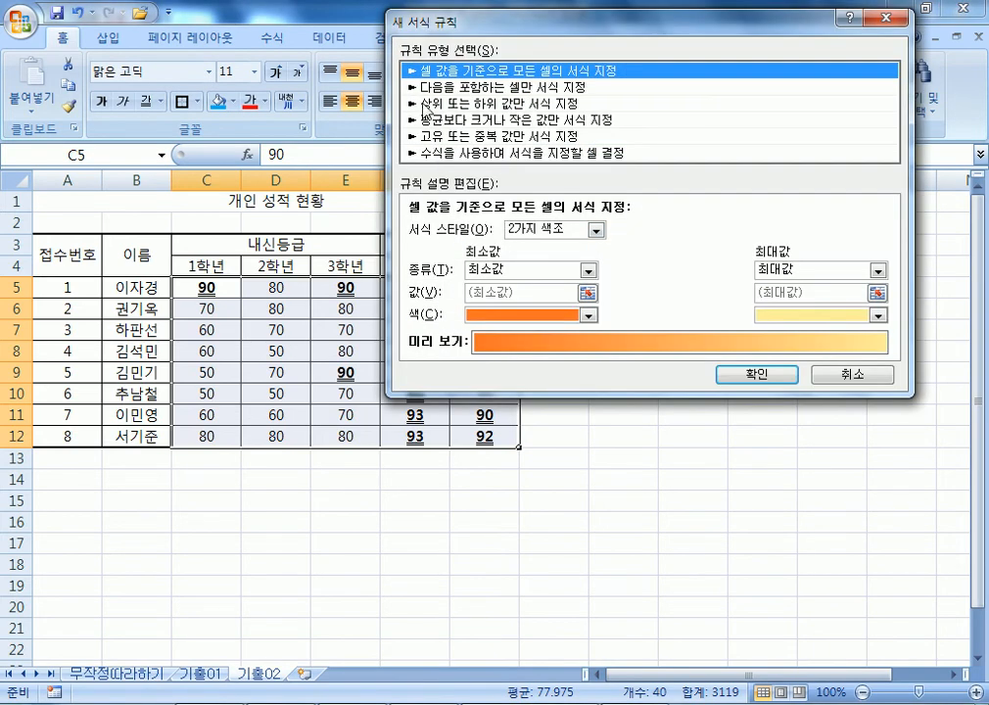
click(436, 88)
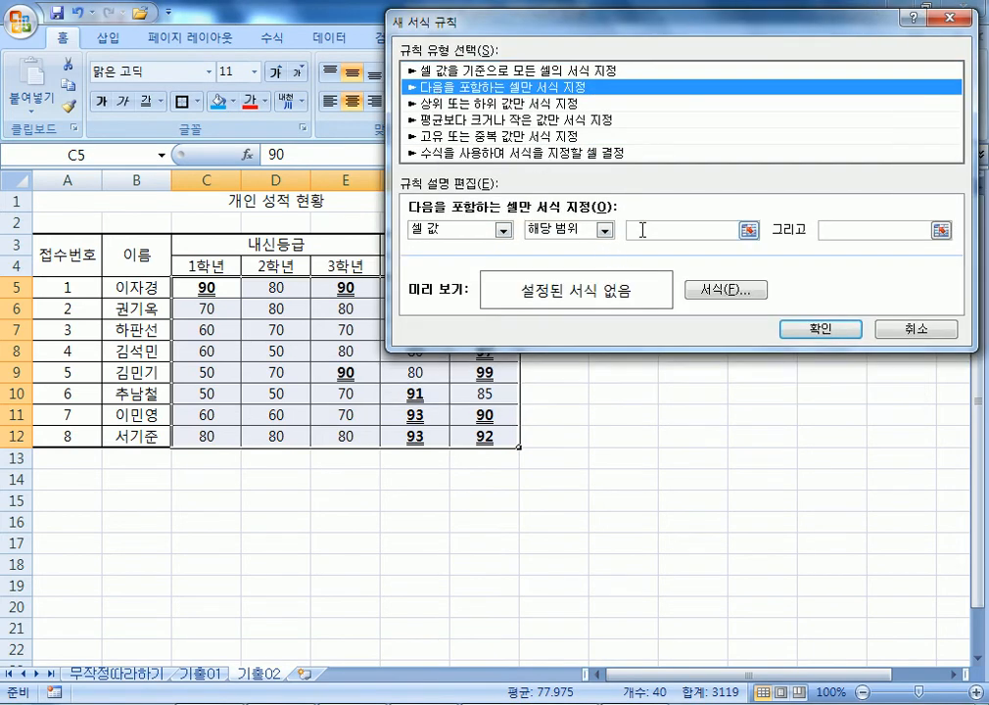
text(80)
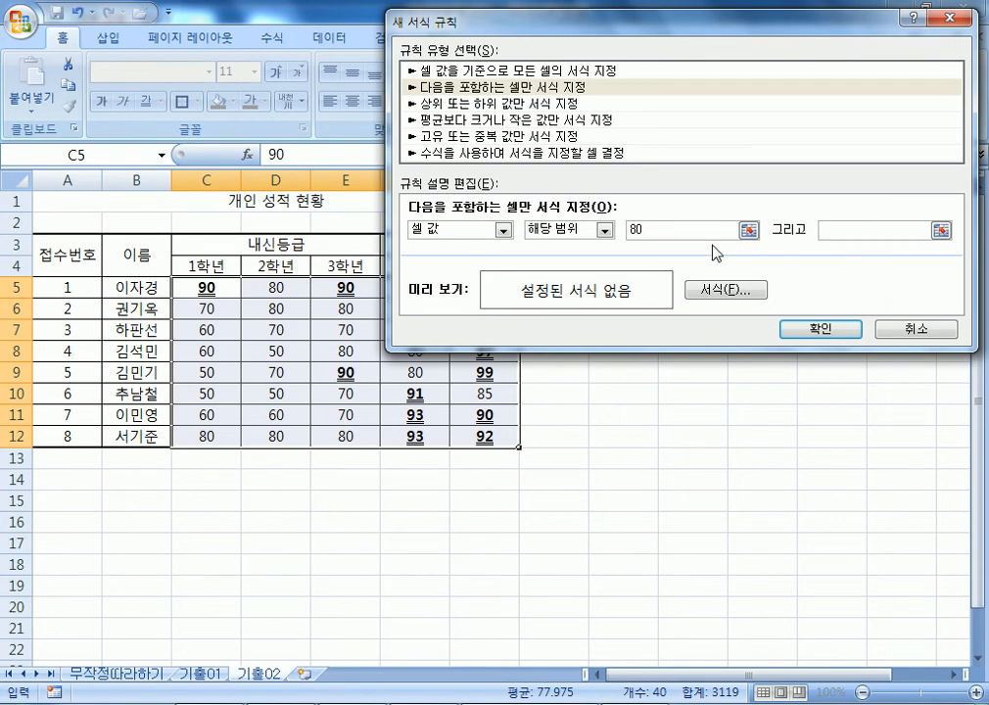
click(599, 230)
click(548, 314)
click(671, 231)
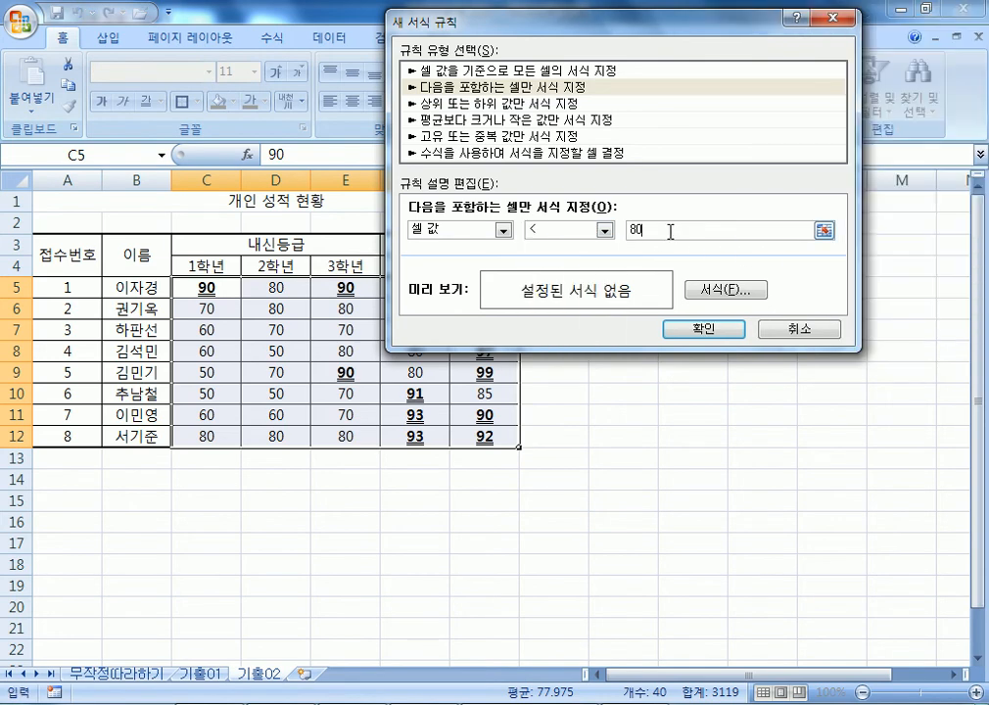
Format matching scores red and italic and apply the below-80 rule.
click(732, 291)
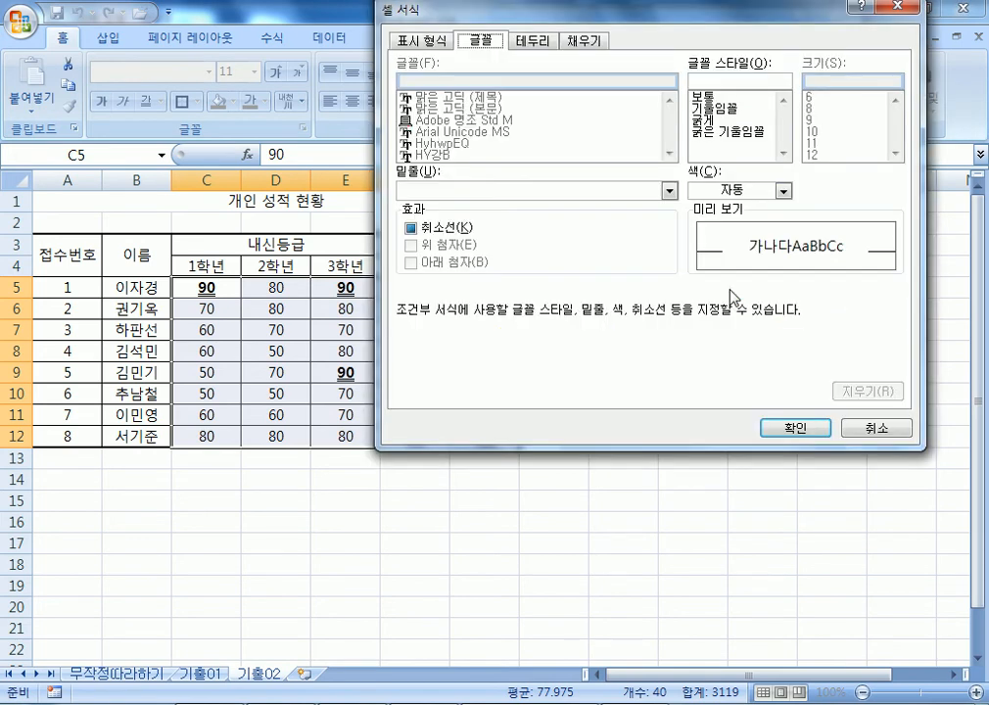
click(708, 110)
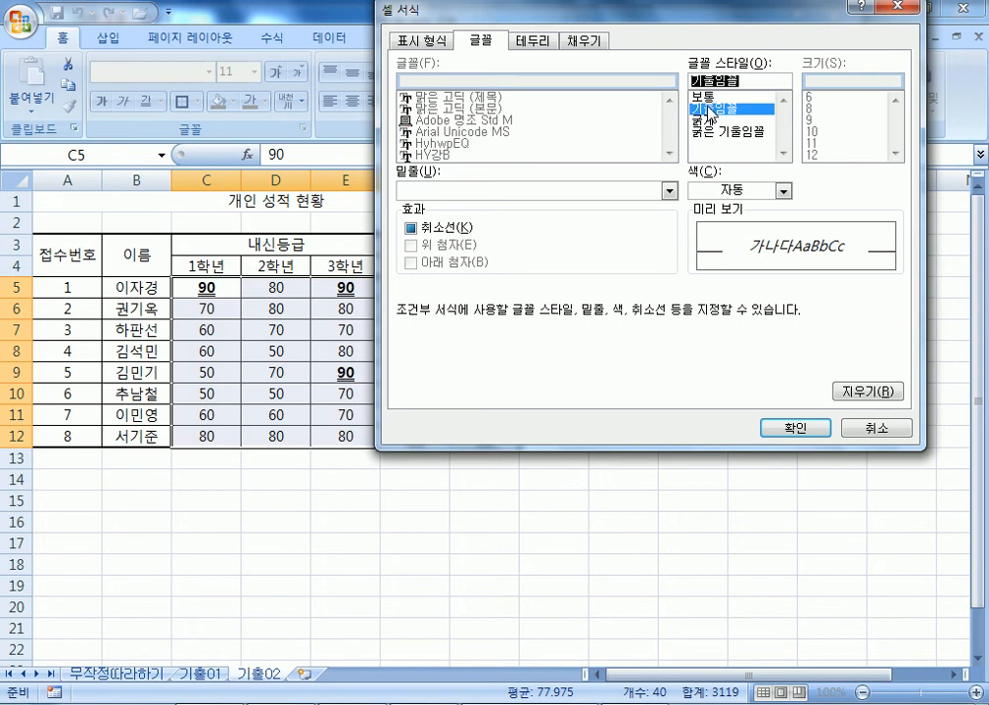
click(722, 192)
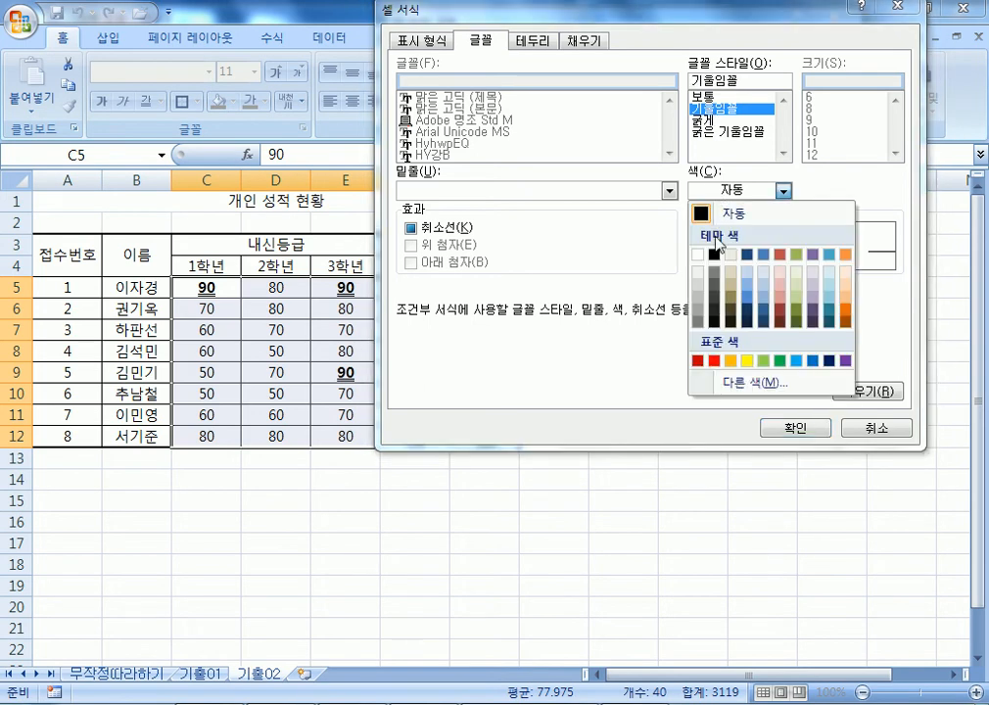
click(716, 360)
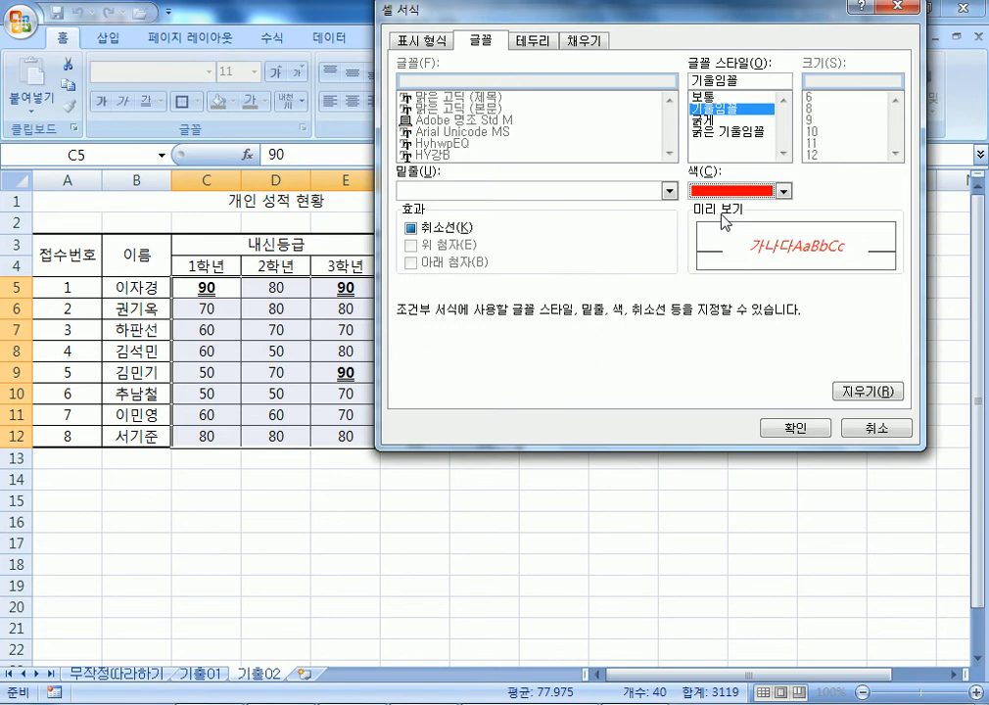
click(781, 429)
click(692, 331)
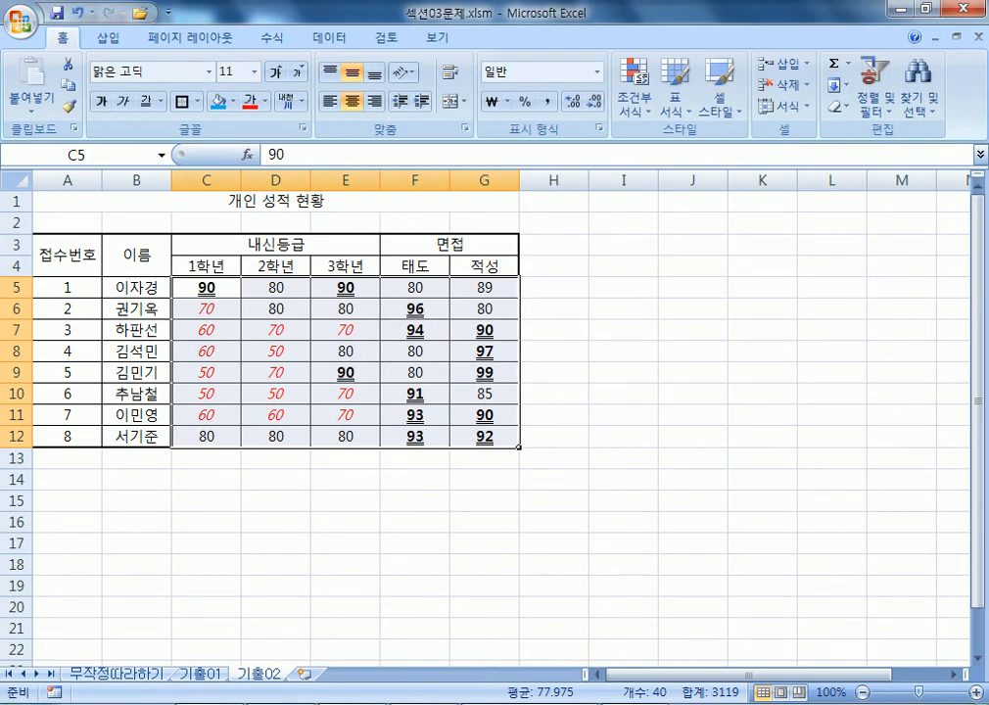
click(269, 704)
Write the note line 이상 크거나 같다 >=.
scroll(336, 382, down, 1)
key(Return)
text(아ㅅ)
key(BackSpace)
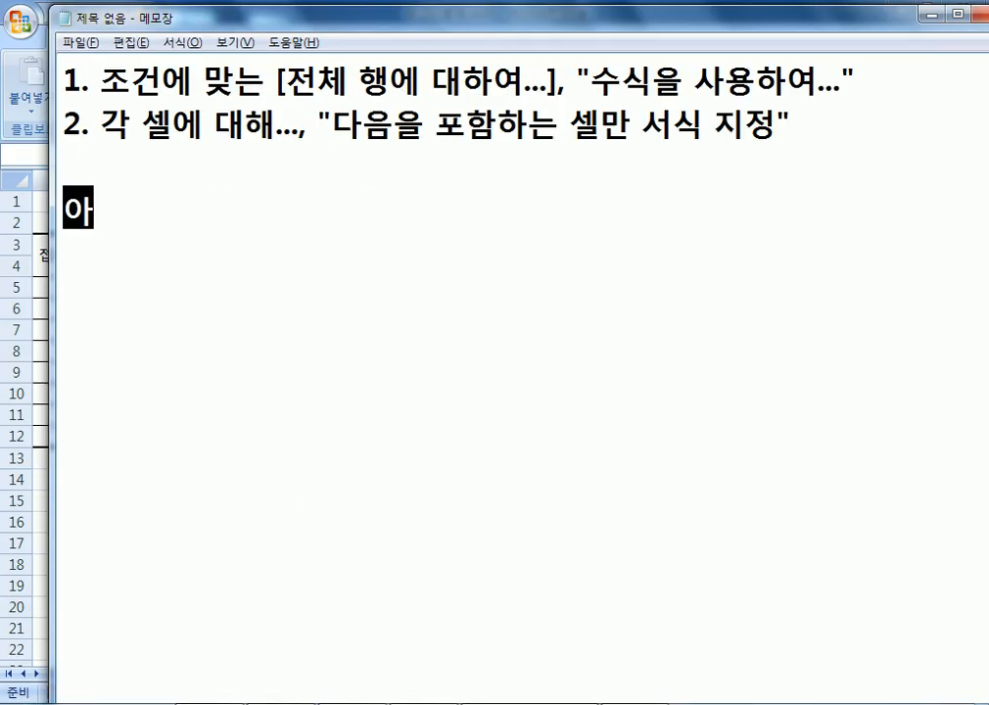
key(BackSpace)
text(ㅣ상, )
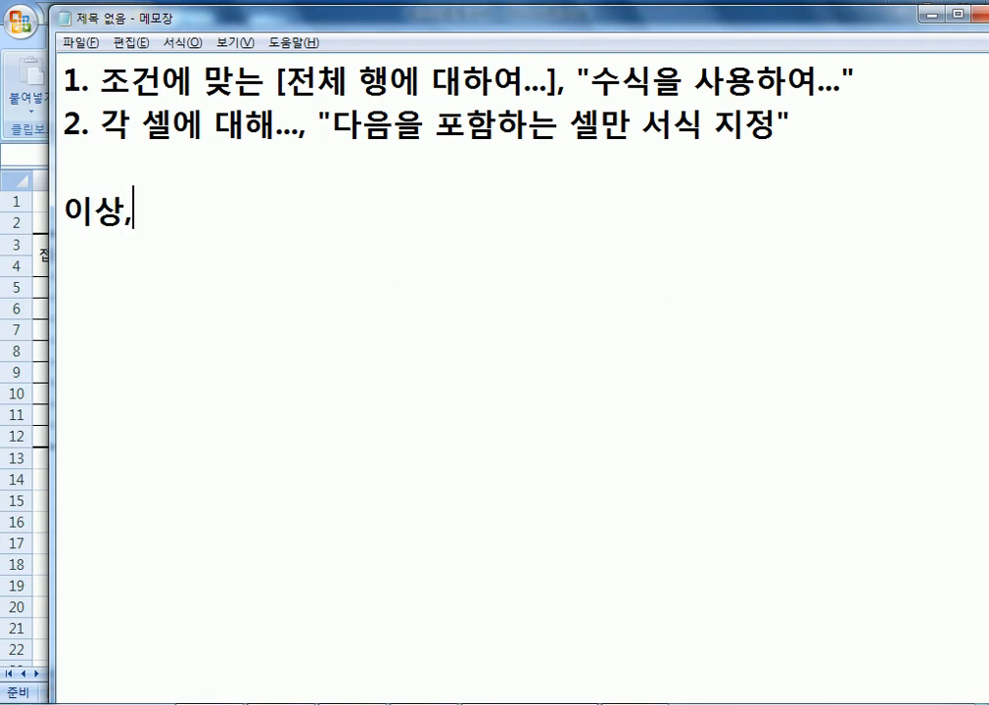
text(>)
key(BackSpace)
text(크거)
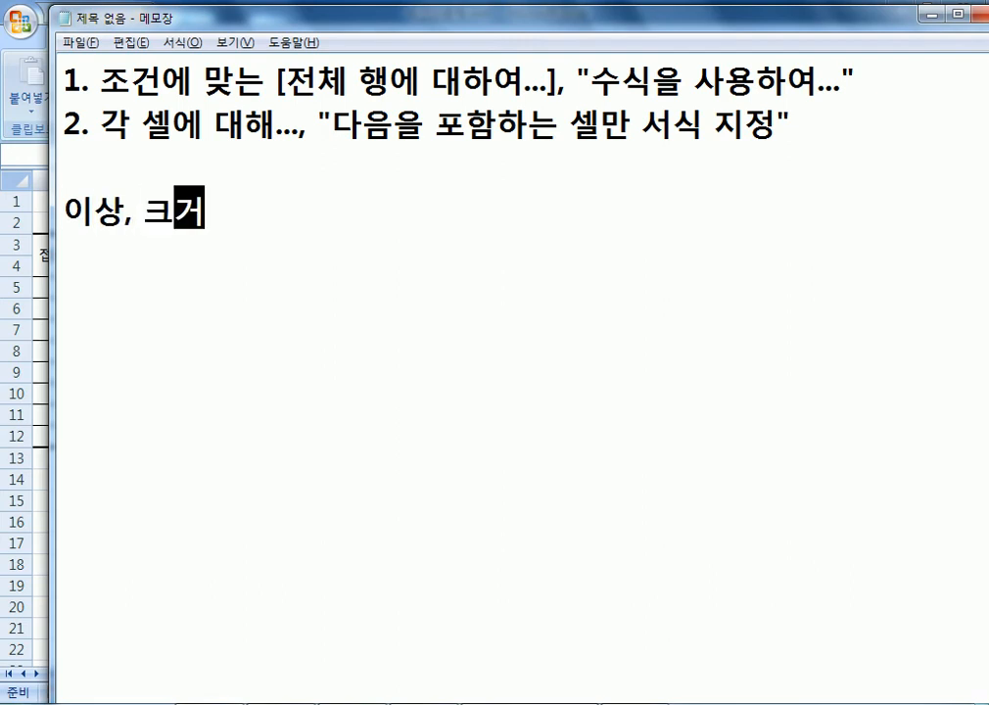
text(나 같다,)
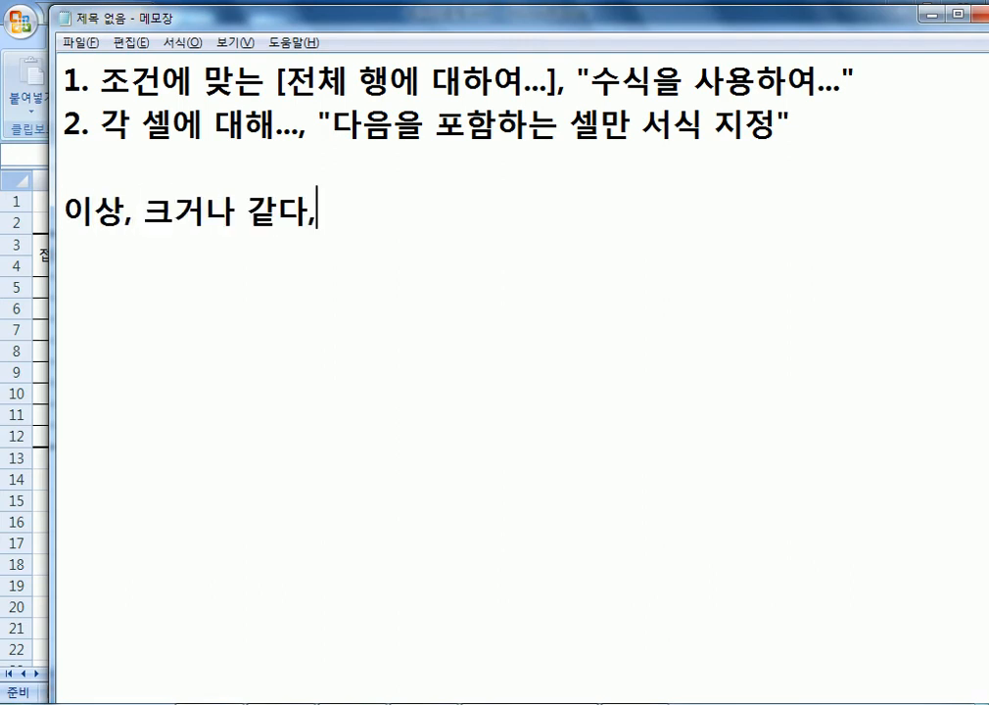
text( >=)
key(Return)
Add the note line 이하 작거나 같다 <=.
text(앙ㅎ)
key(BackSpace)
key(BackSpace)
text(이)
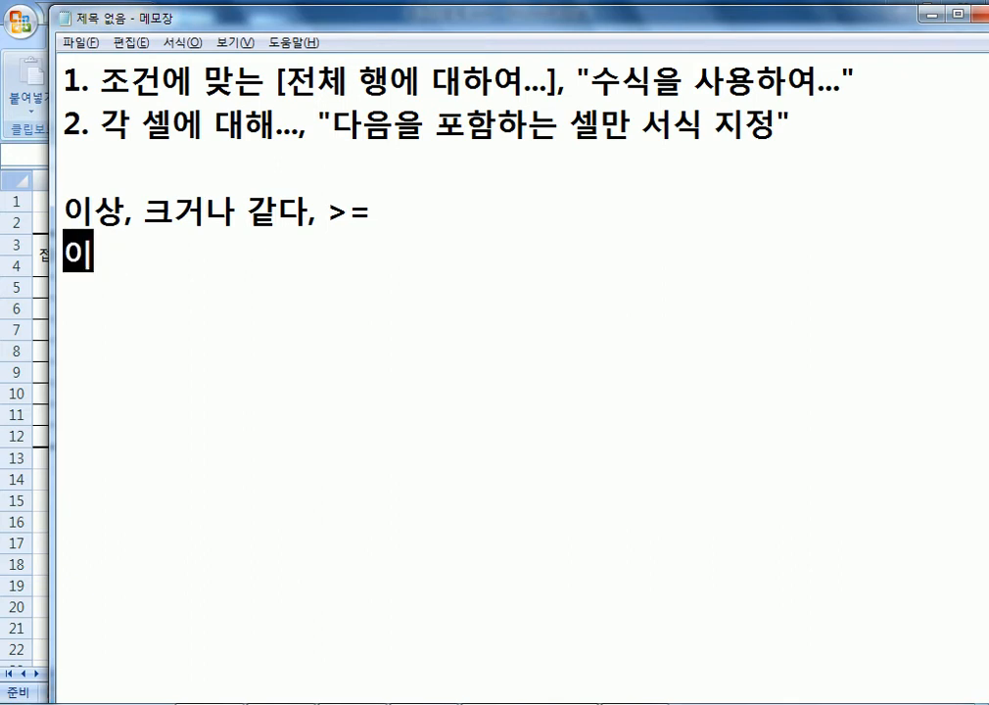
text(하, 작거나 갈)
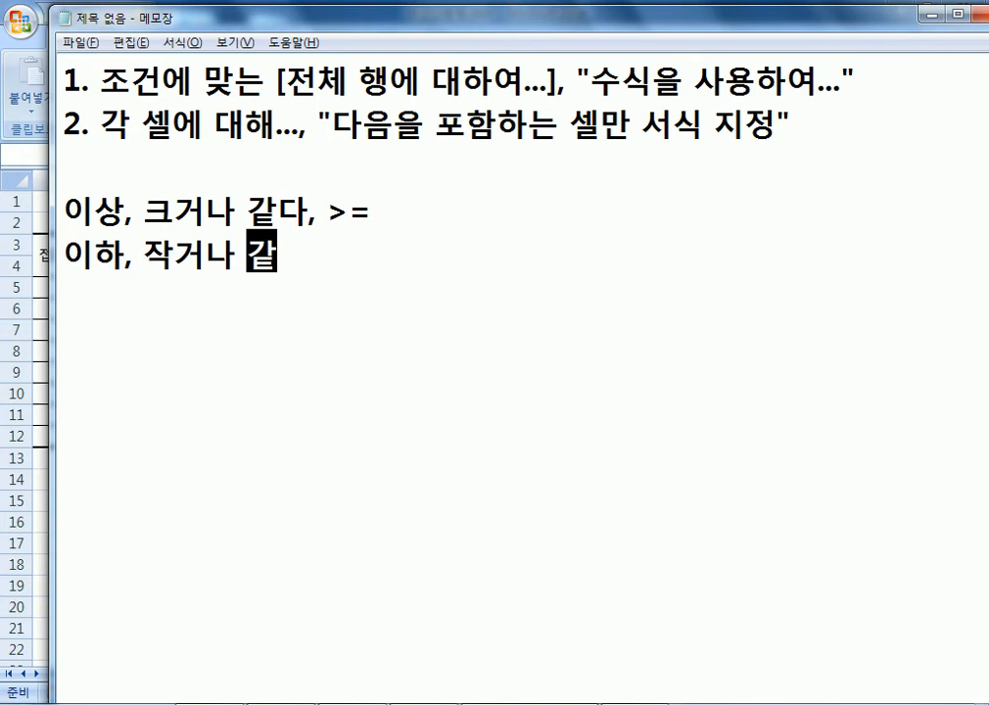
key(BackSpace)
text(ㅌ다, <=)
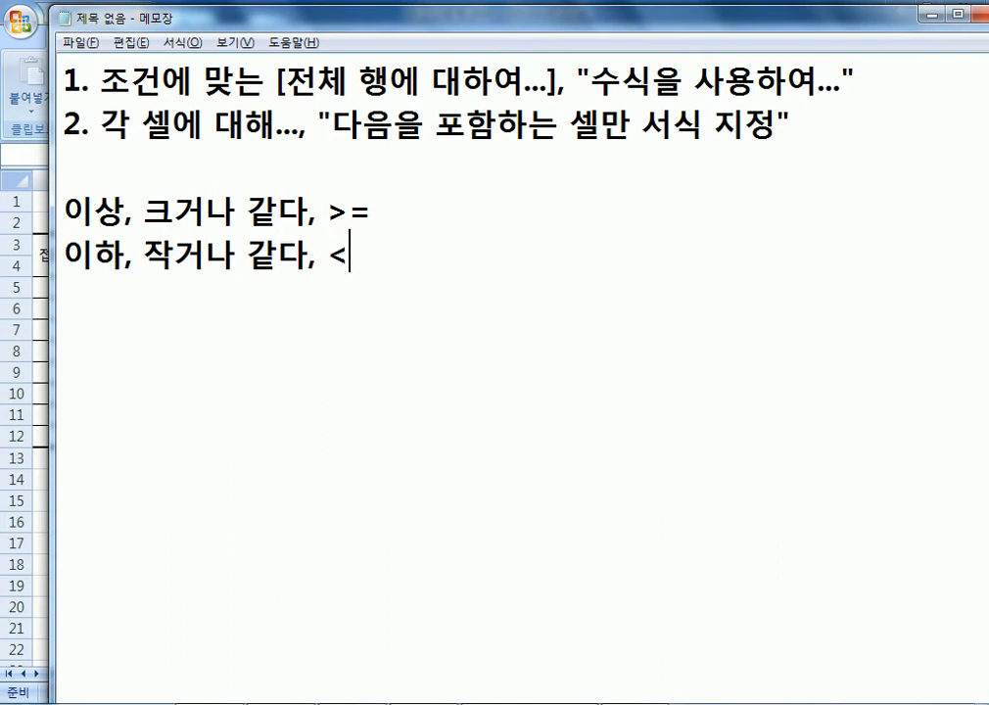
key(Return)
Add note lines for 초과 크다 >, 미만 작다 <, 같다 = and 다르다 <>.
text(초과, )
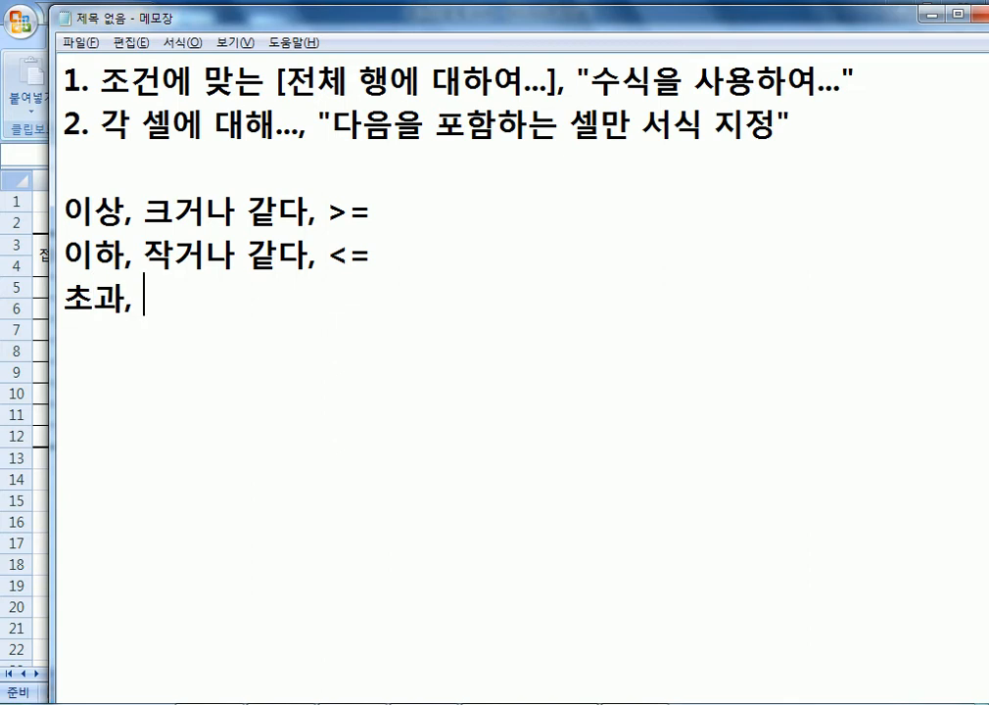
text(크다, >)
key(Return)
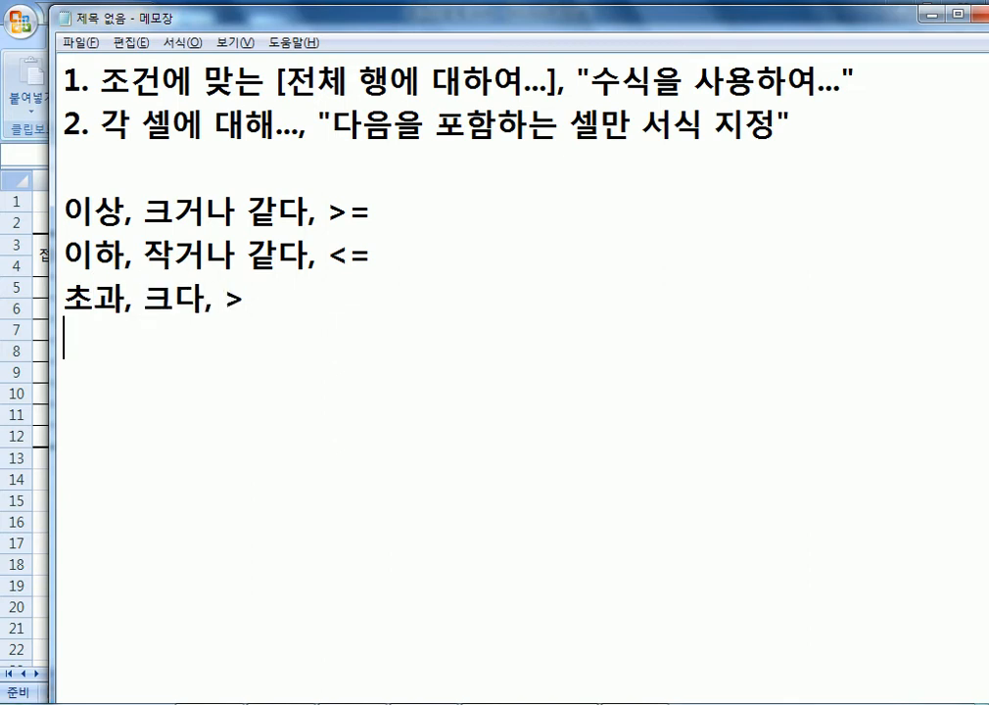
text(미만, )
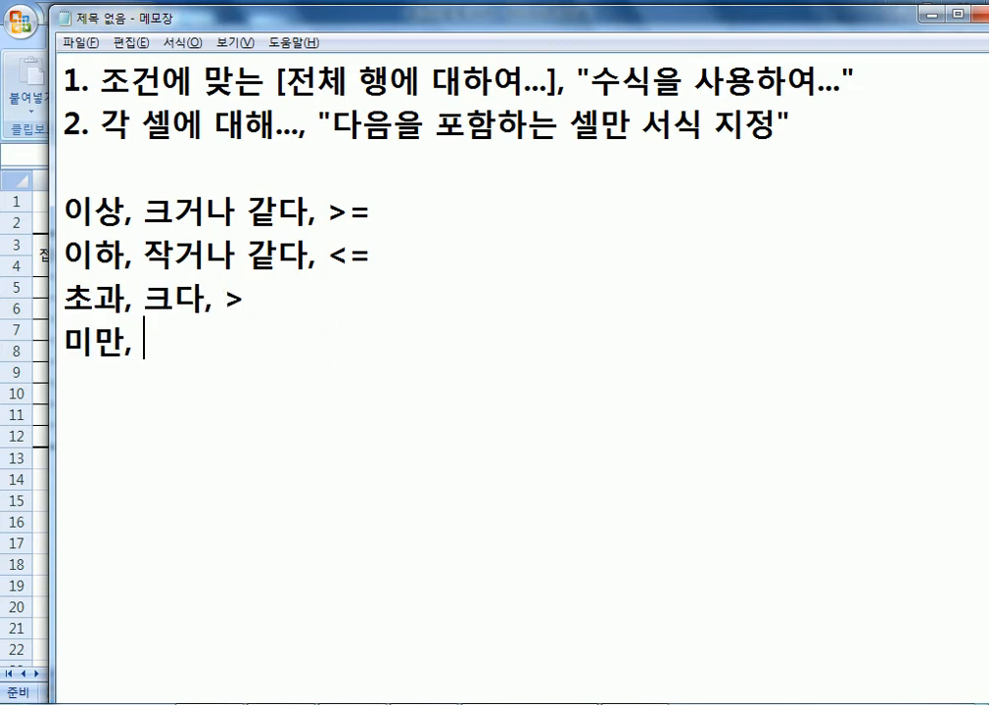
text(작다, <)
key(Return)
text(같다, =)
key(Return)
text(다르다, <>)
key(Return)
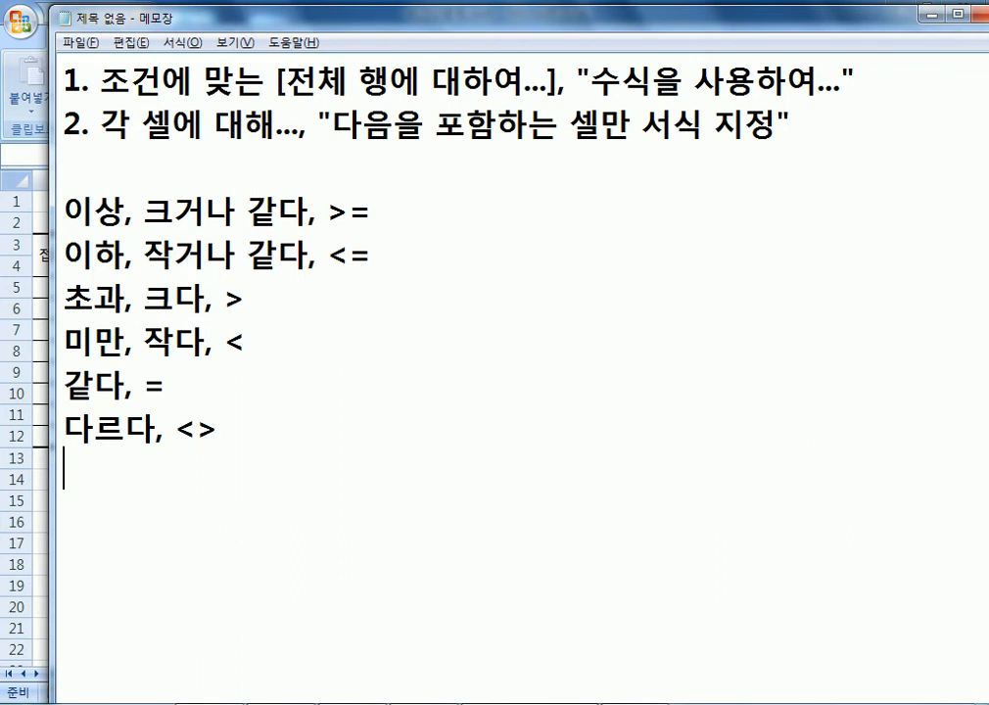
Highlight the >, = and >= operators and the words 크다 and 초과 to explain them.
scroll(294, 374, down, 1)
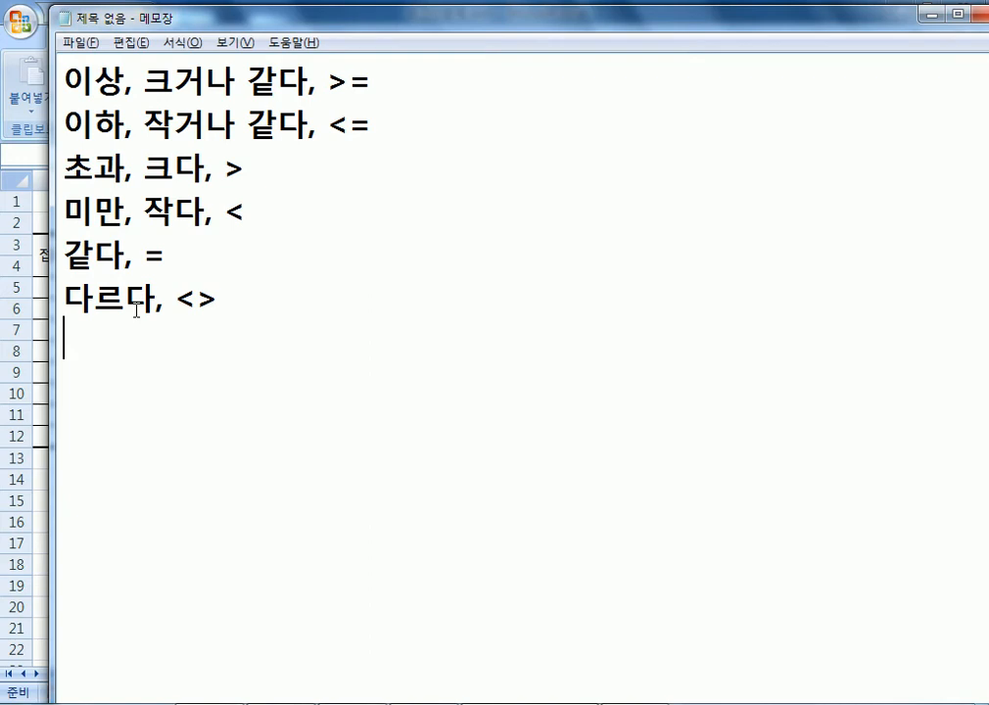
drag(224, 168, 246, 168)
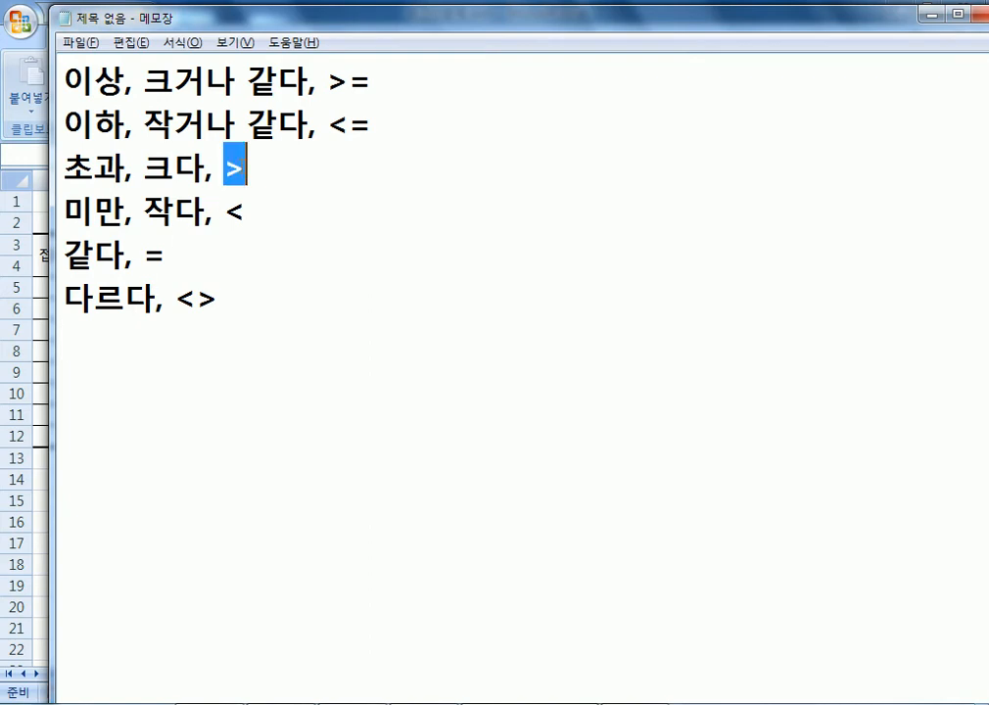
drag(144, 254, 165, 255)
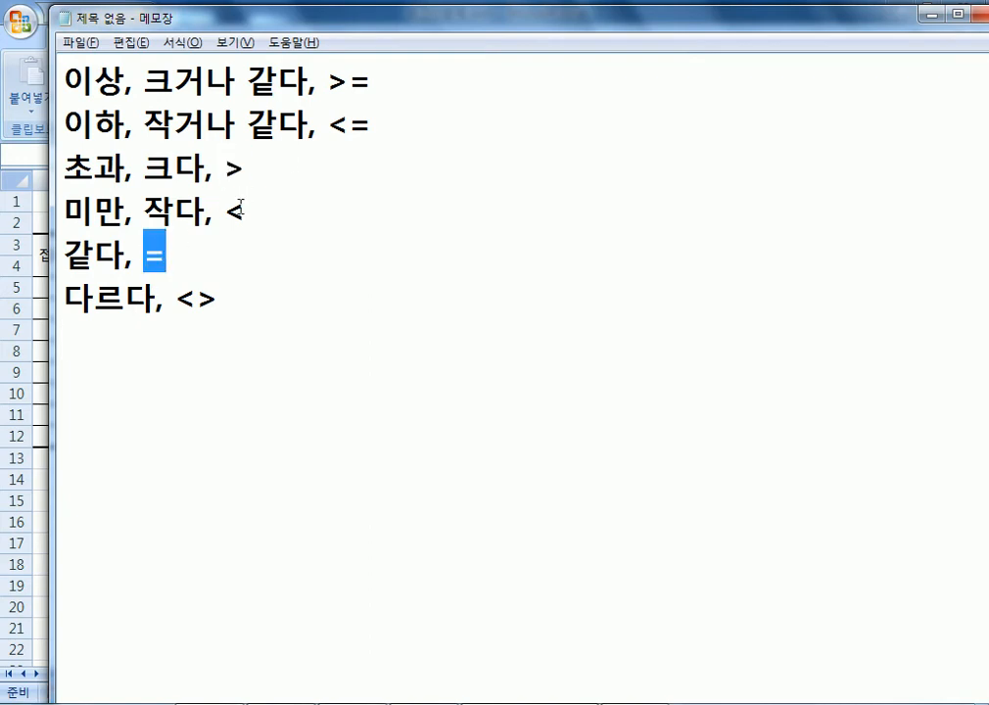
drag(328, 82, 372, 82)
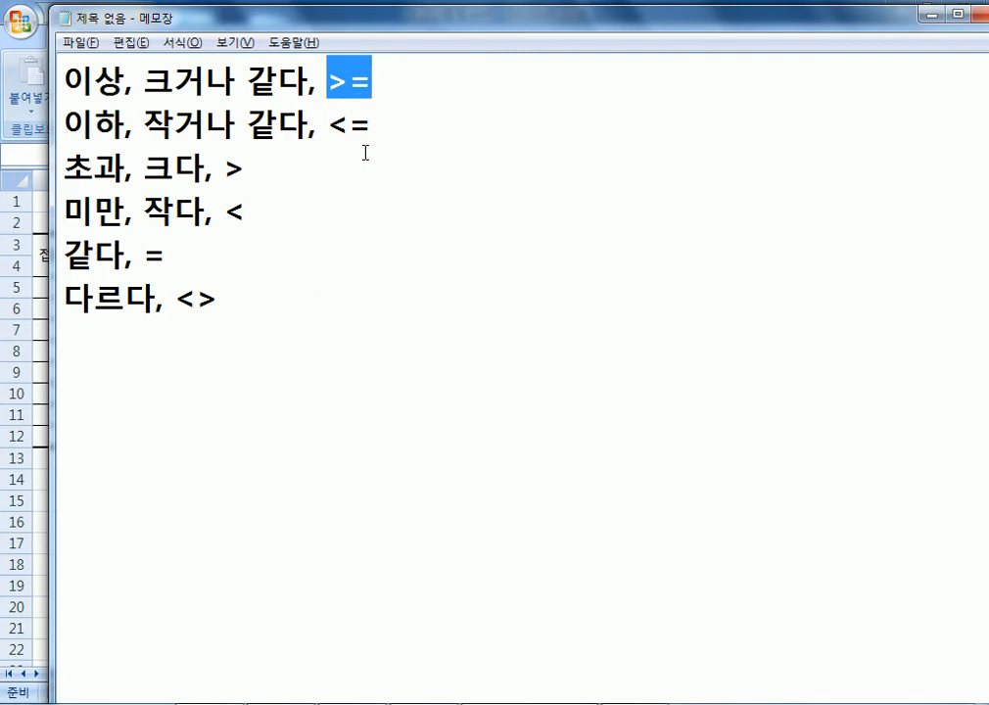
drag(135, 168, 199, 167)
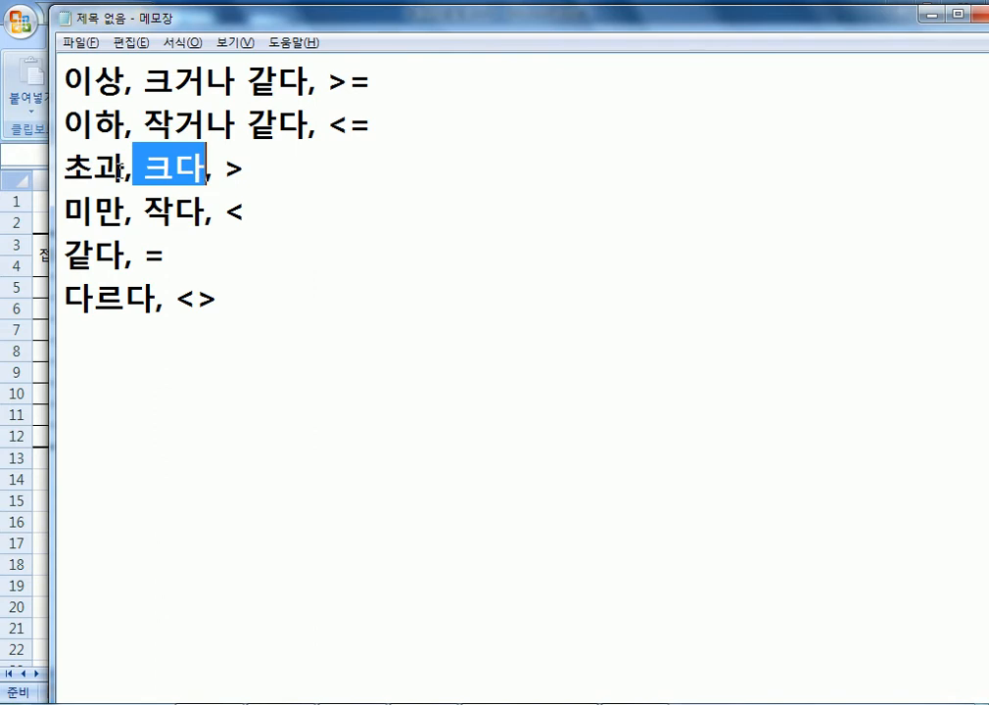
drag(126, 168, 67, 167)
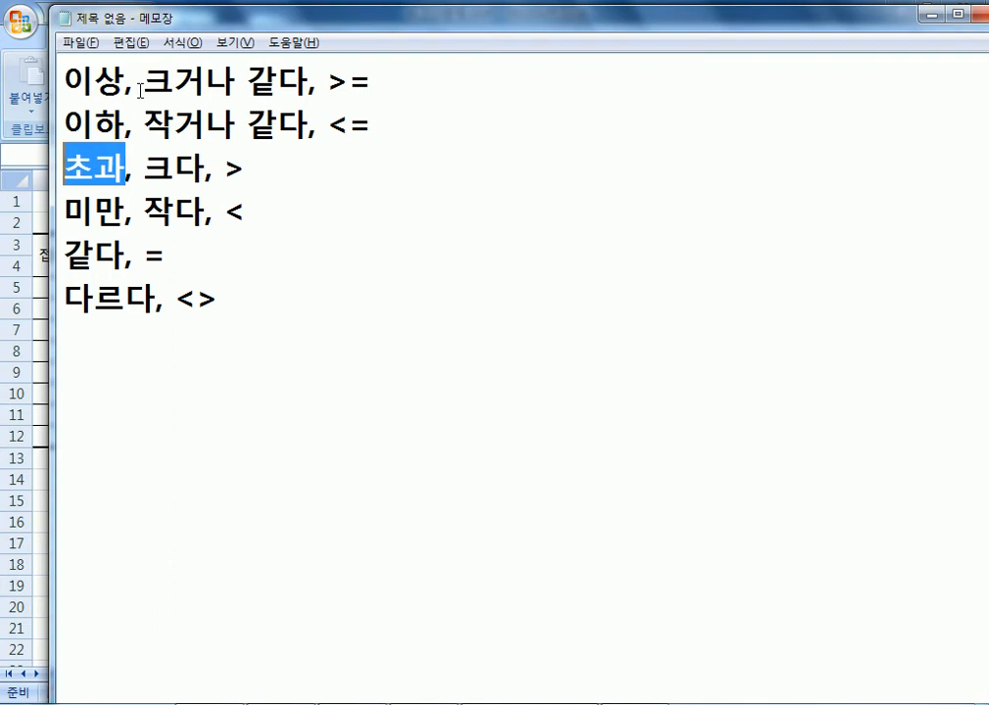
click(125, 353)
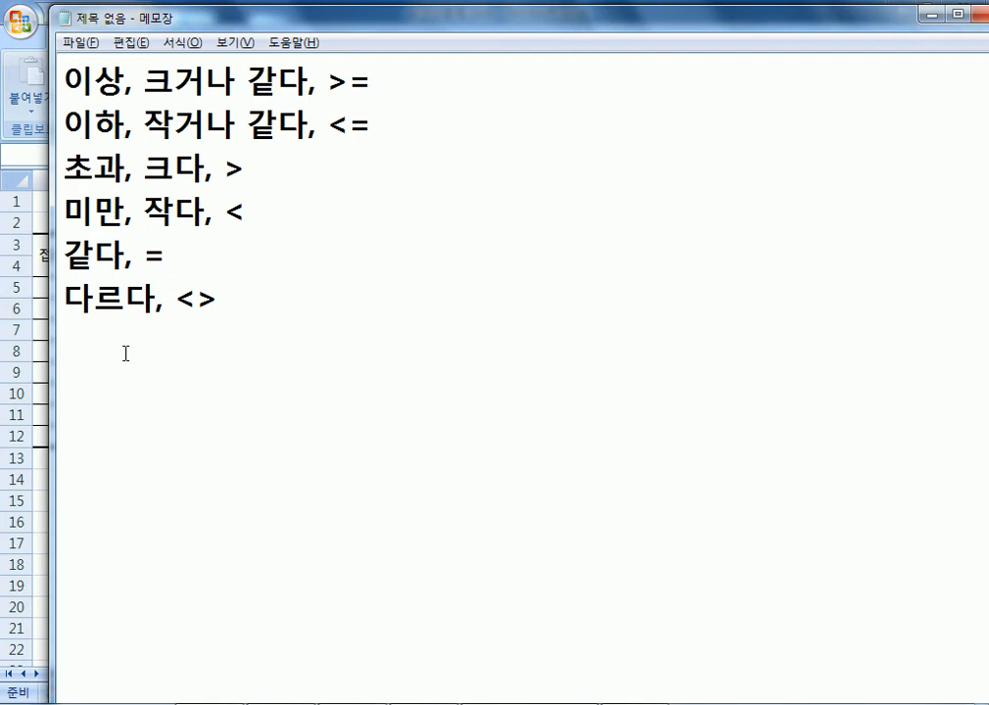
Highlight <> on the 다르다 line, then switch back to the Excel workbook.
drag(174, 296, 221, 294)
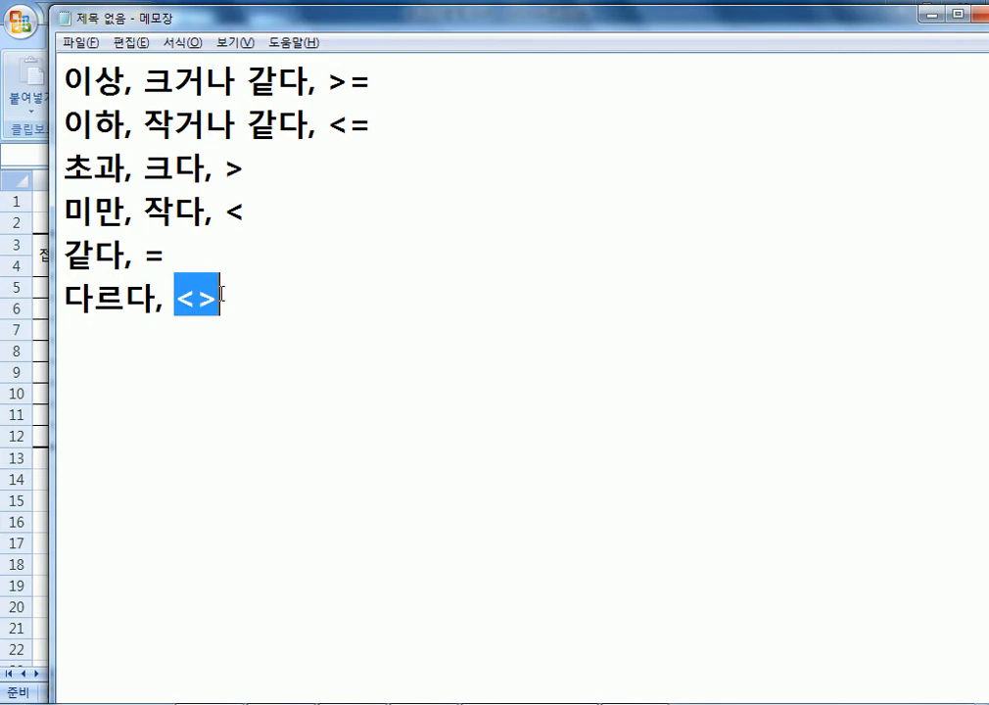
click(237, 313)
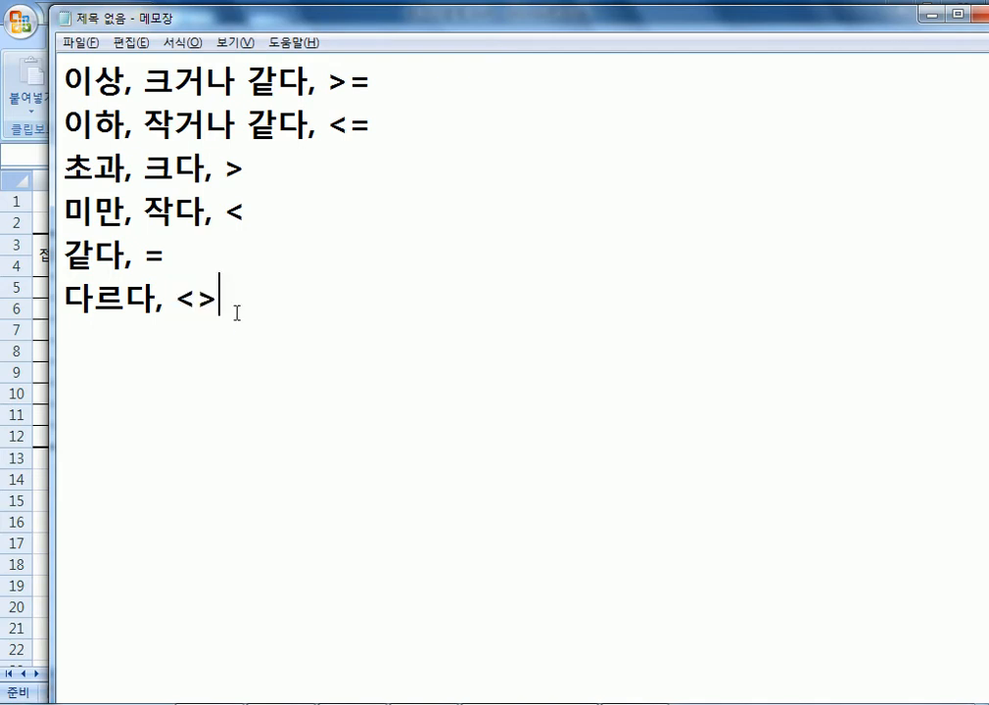
key(Down)
key(alt+Tab)
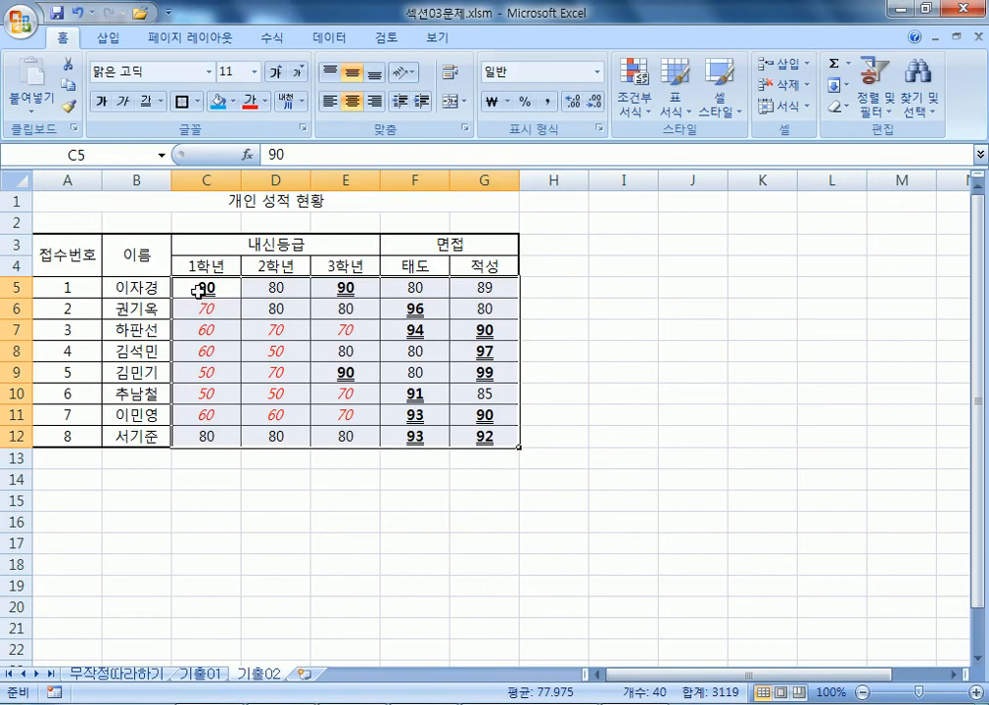
Select the scores C5:G12 and clear conditional formatting rules from the entire sheet.
drag(199, 288, 482, 437)
click(637, 106)
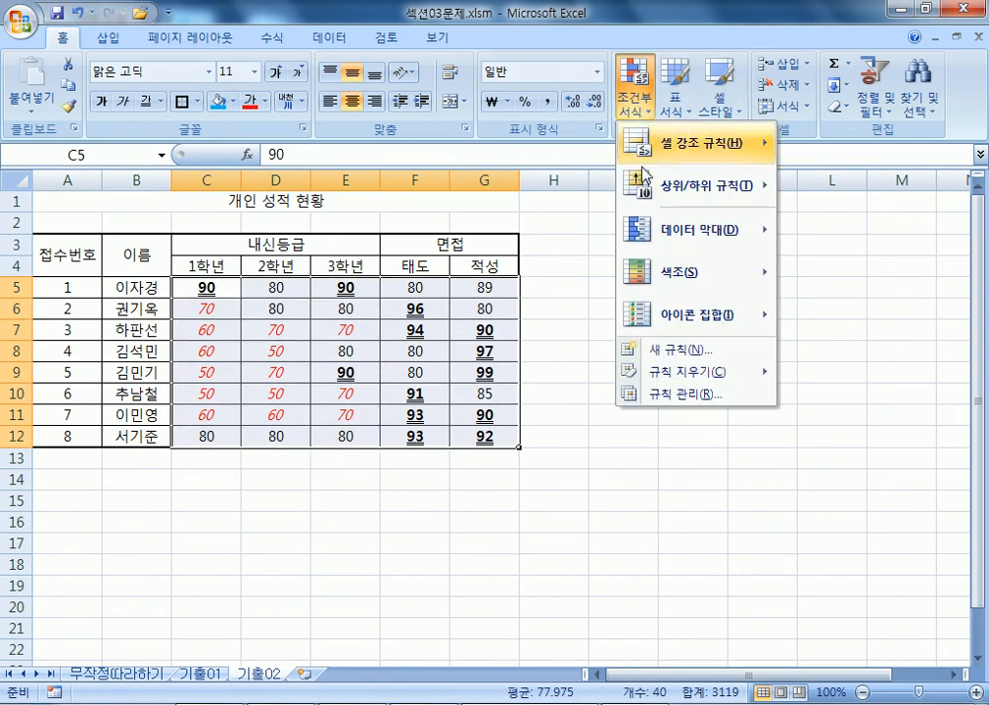
mouse_move(650, 379)
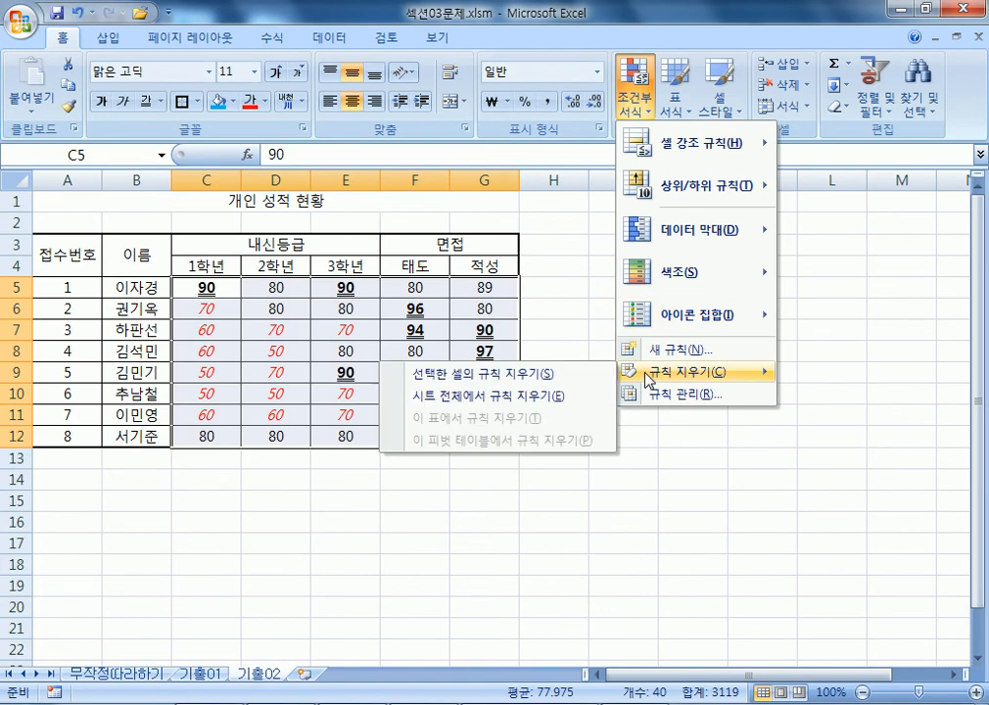
click(536, 405)
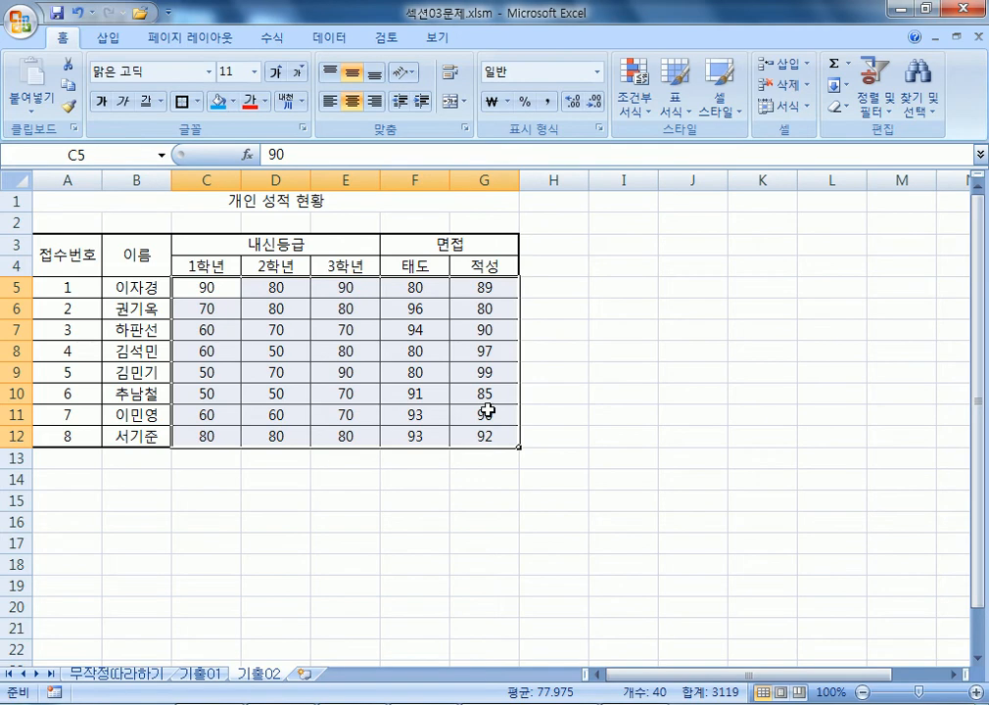
click(635, 98)
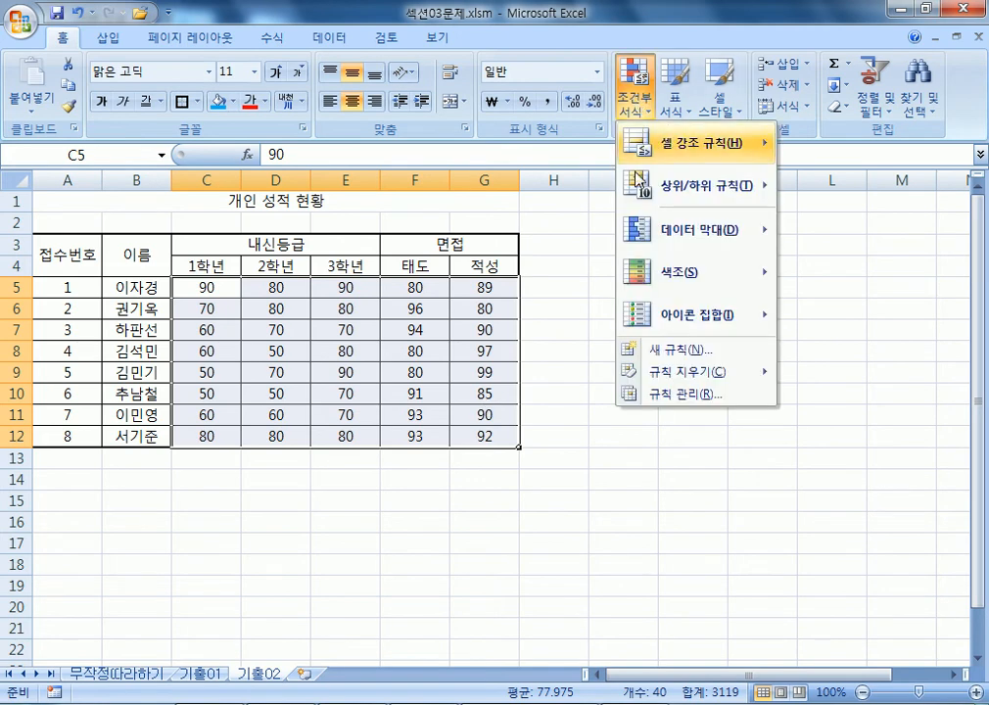
mouse_move(654, 374)
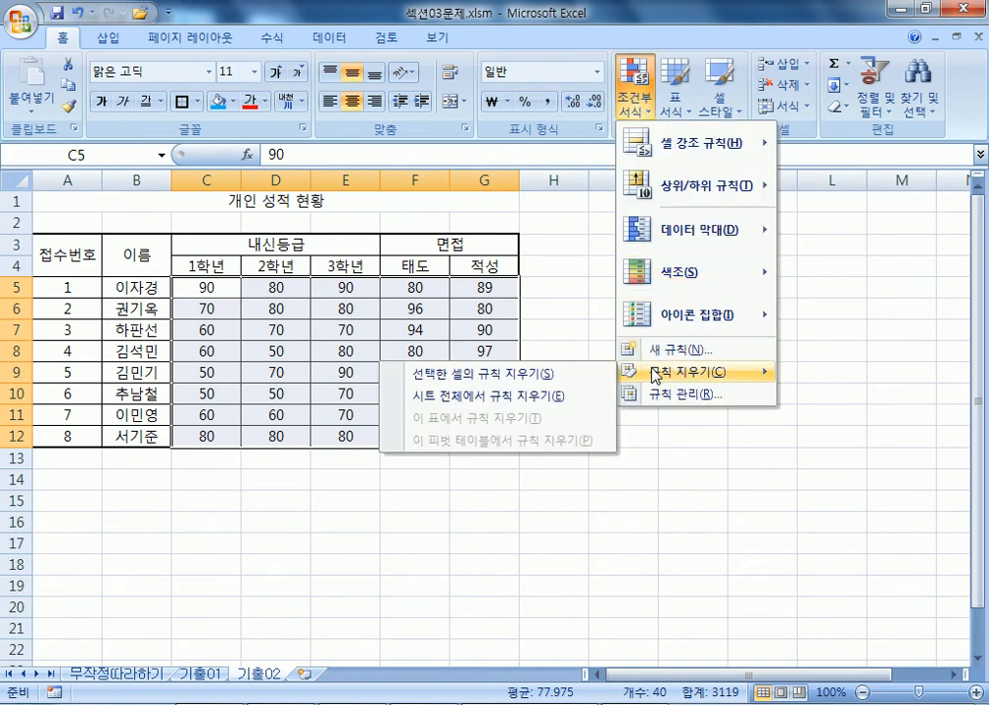
click(527, 397)
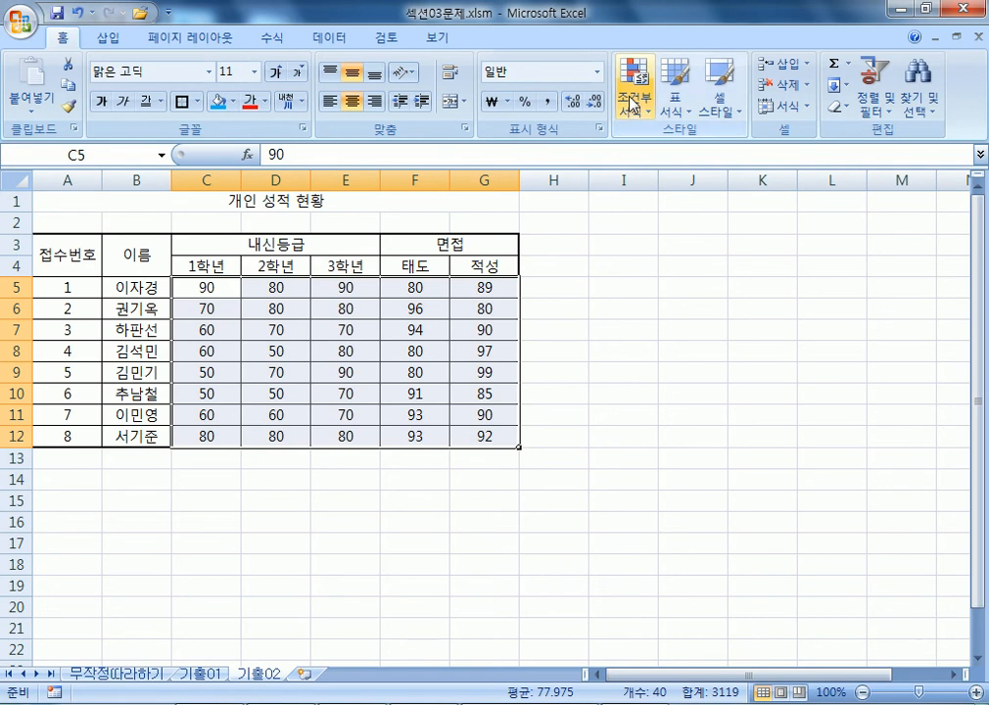
Create a new rule for cell values greater than or equal to 90.
click(632, 103)
click(654, 348)
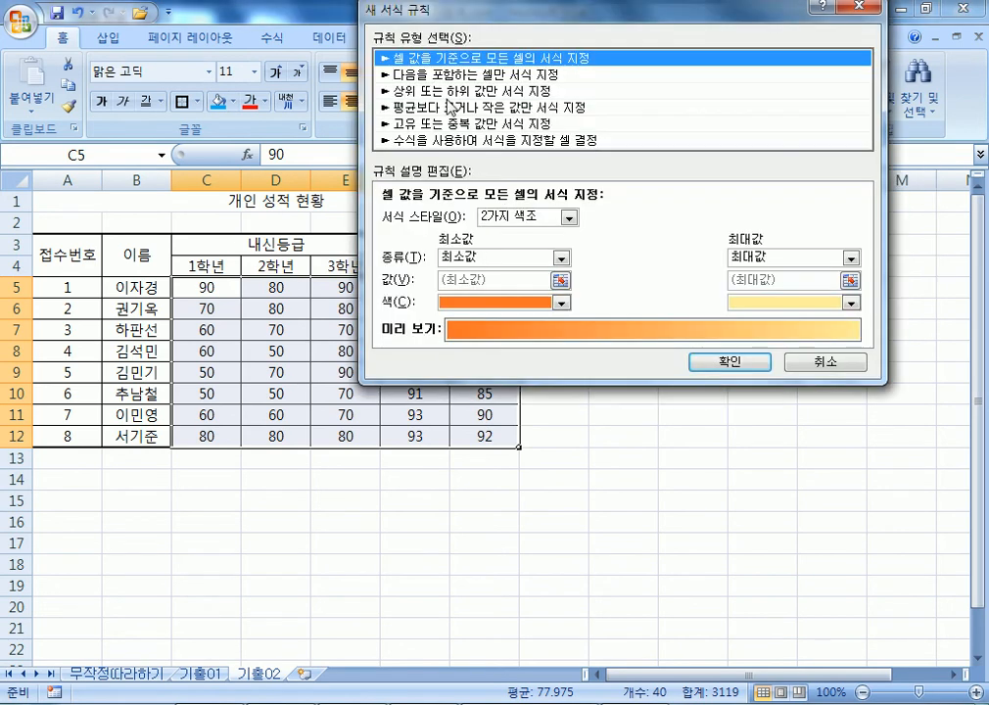
click(468, 73)
click(628, 217)
text(90)
click(577, 218)
click(526, 320)
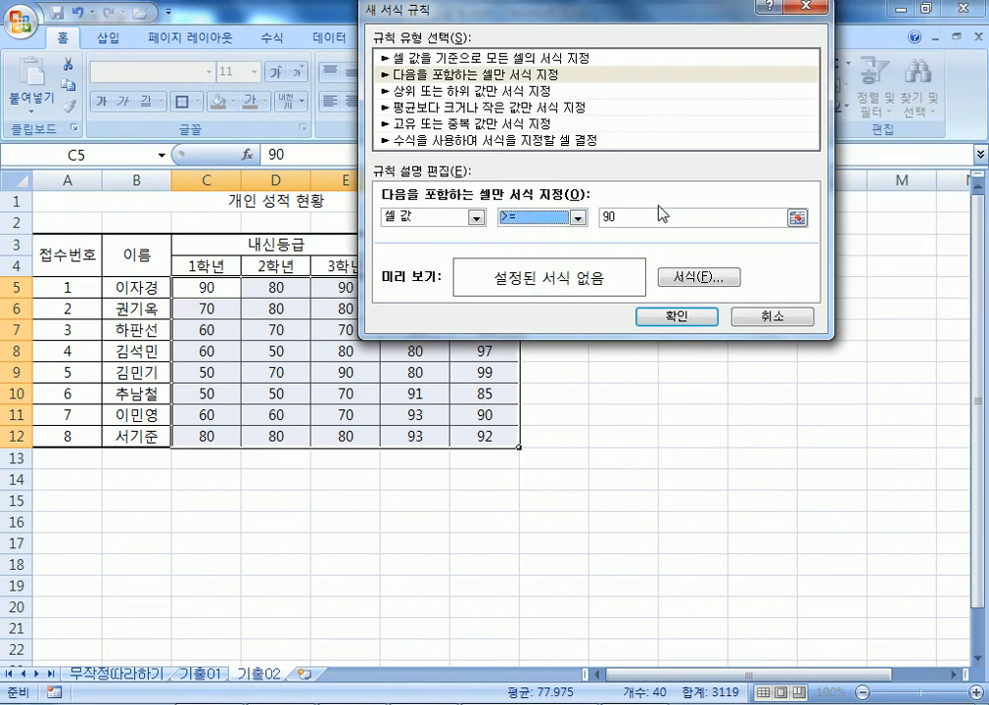
Format the rule with bold and a double underline, and apply it.
click(691, 278)
click(445, 191)
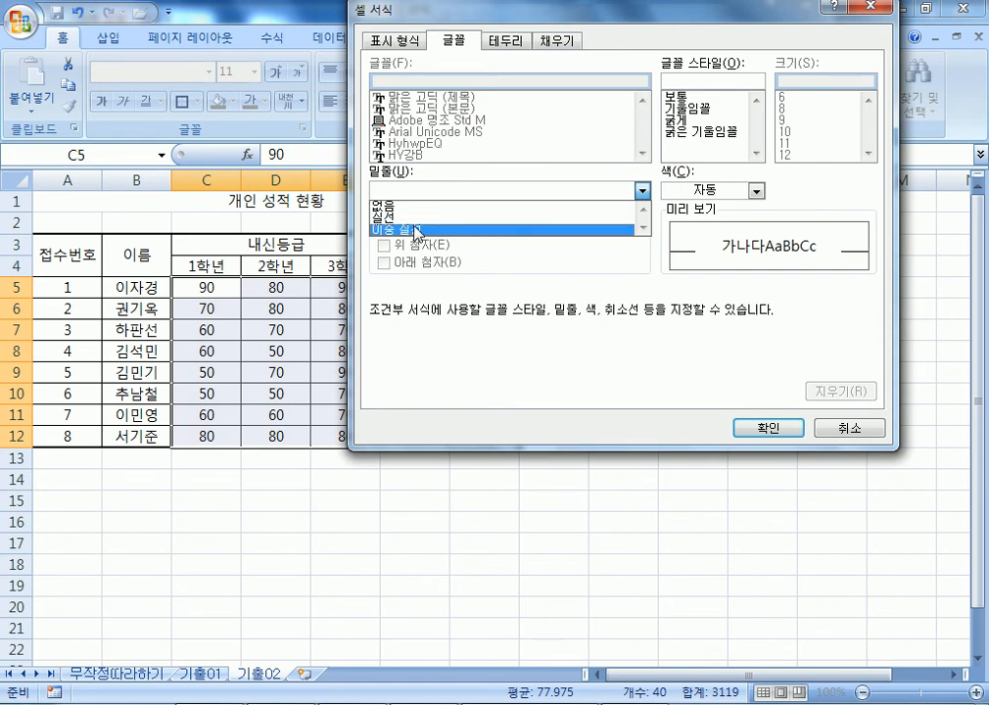
click(418, 228)
click(418, 227)
click(676, 120)
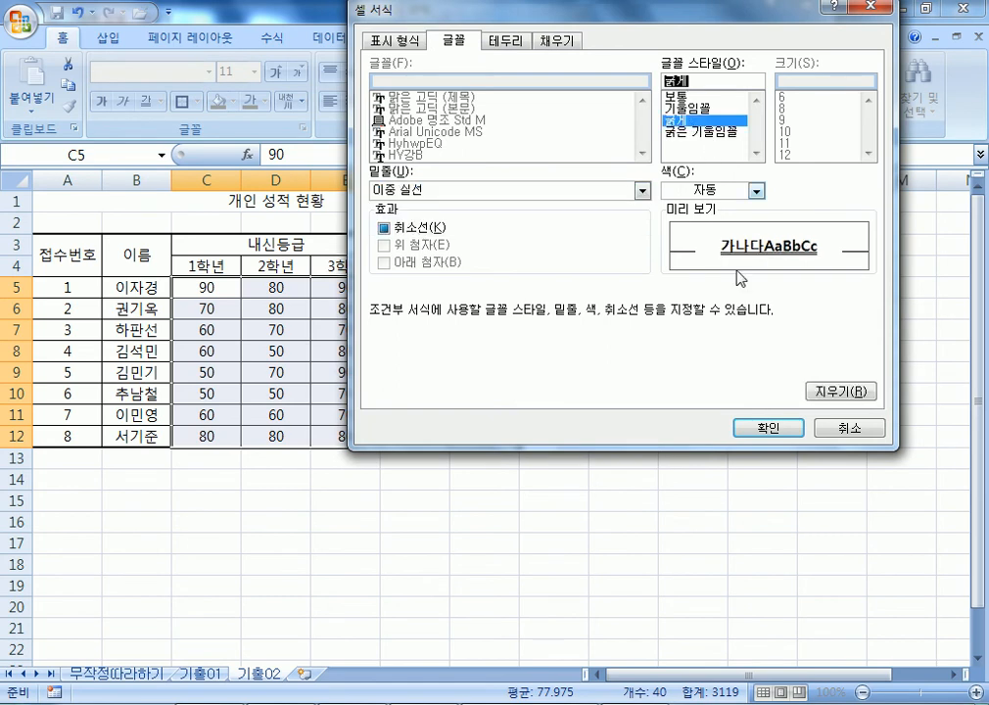
click(750, 425)
click(646, 315)
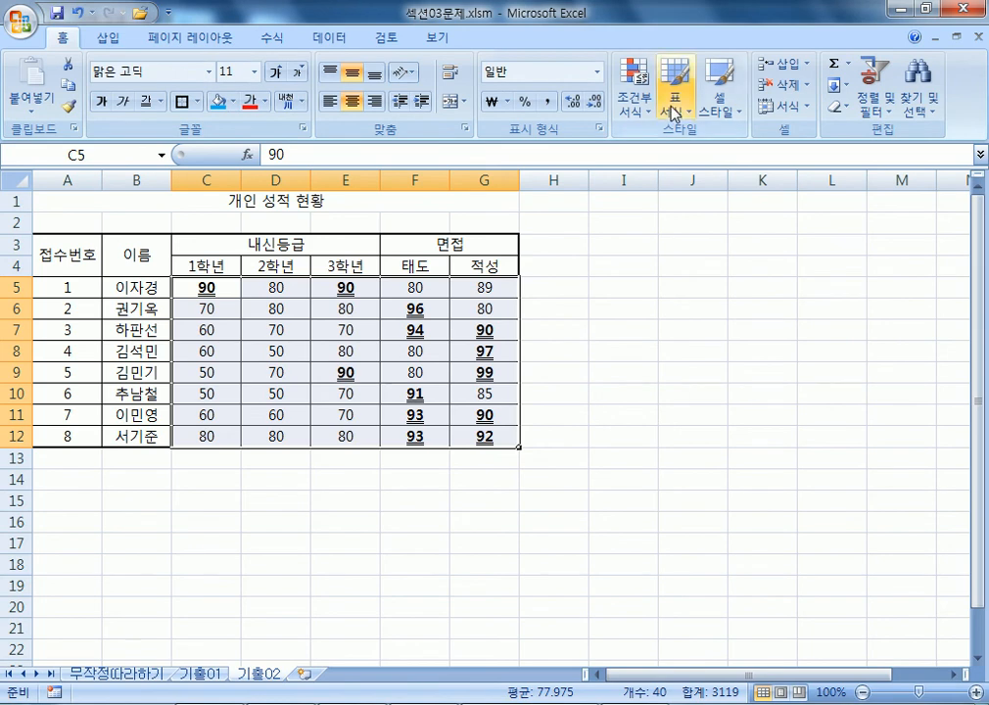
Create a new rule for cell values less than 80 with italic font, reaching the colour choice.
click(635, 95)
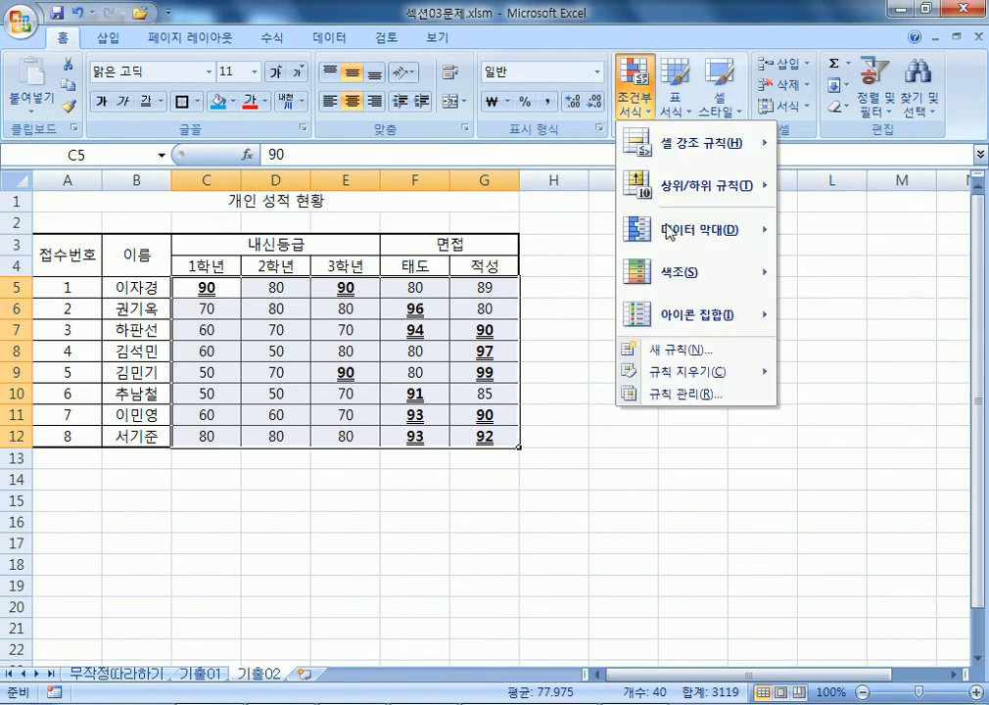
click(671, 355)
click(460, 74)
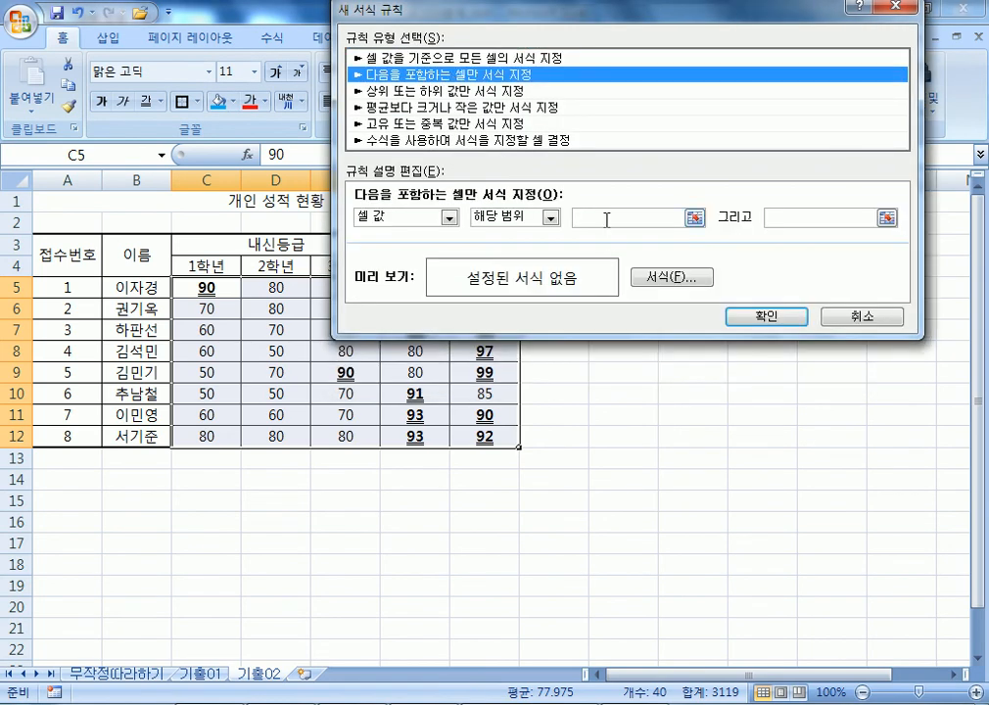
click(606, 219)
text(80)
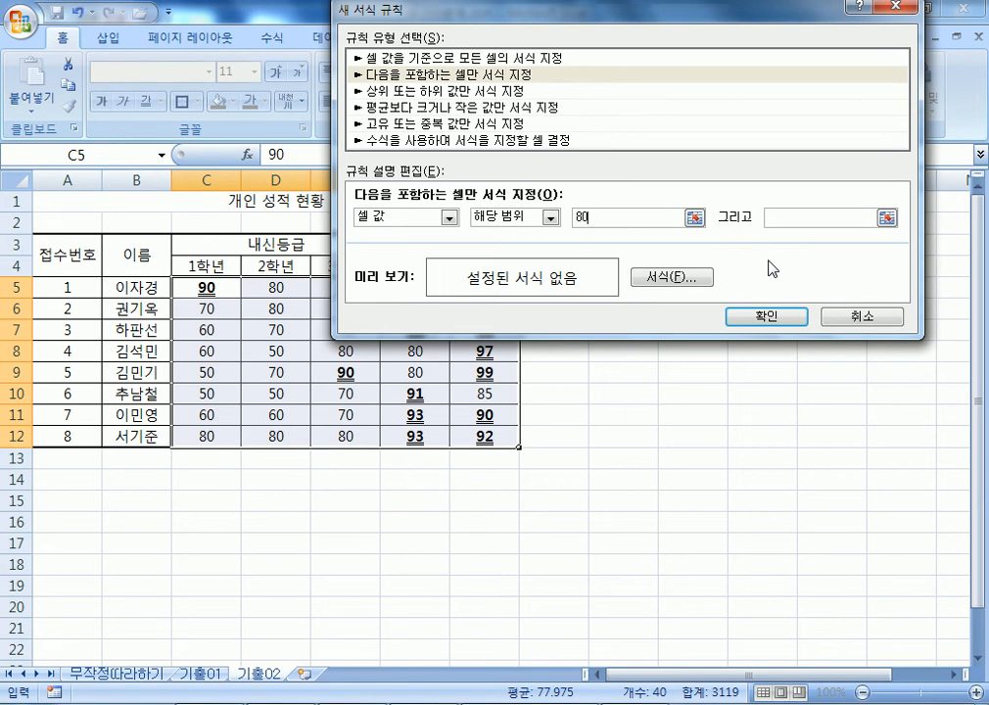
click(550, 217)
click(512, 305)
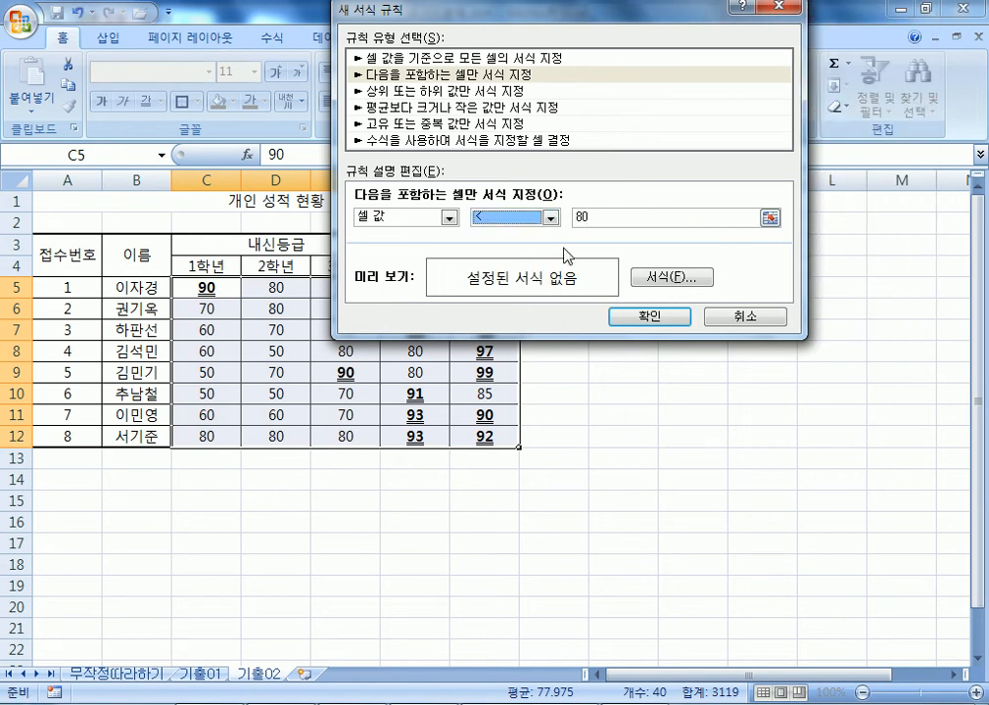
click(618, 217)
click(668, 281)
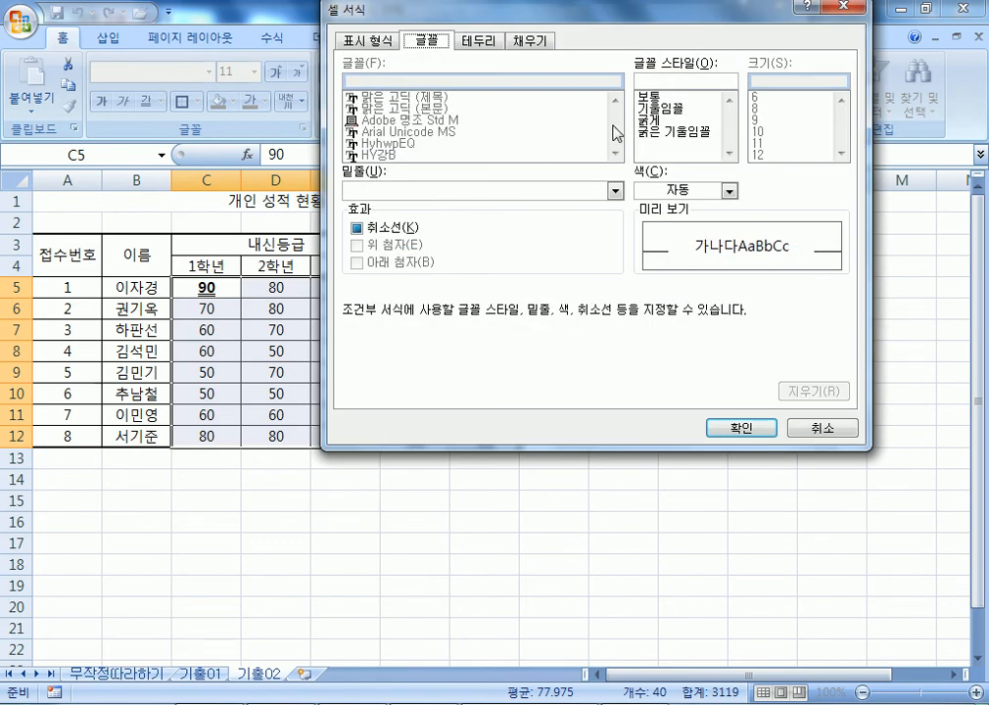
click(652, 109)
click(665, 191)
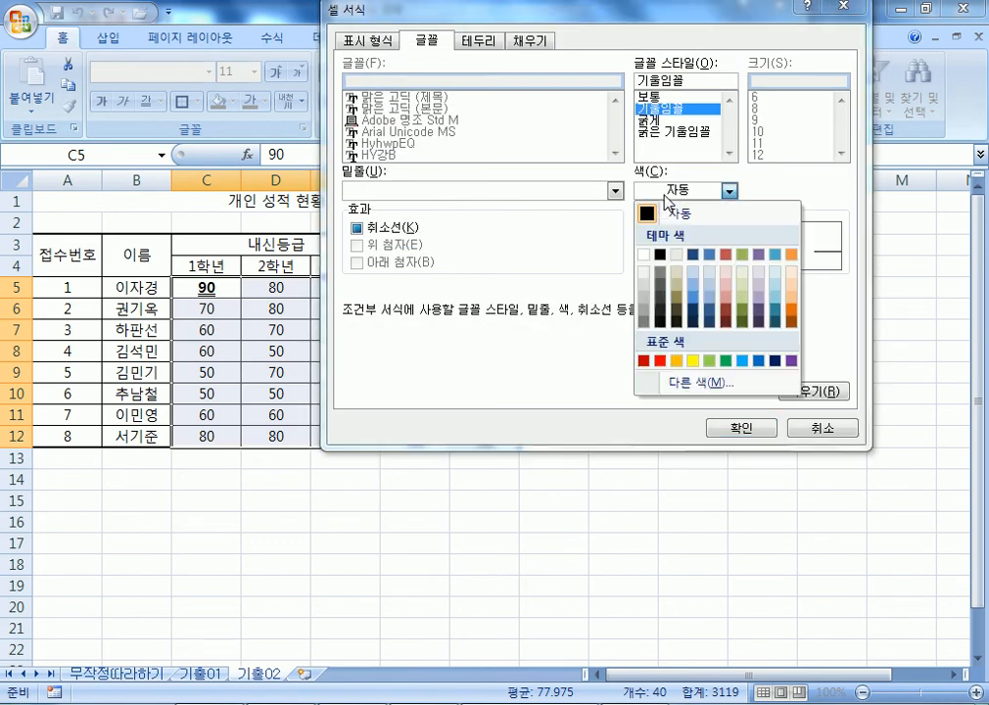
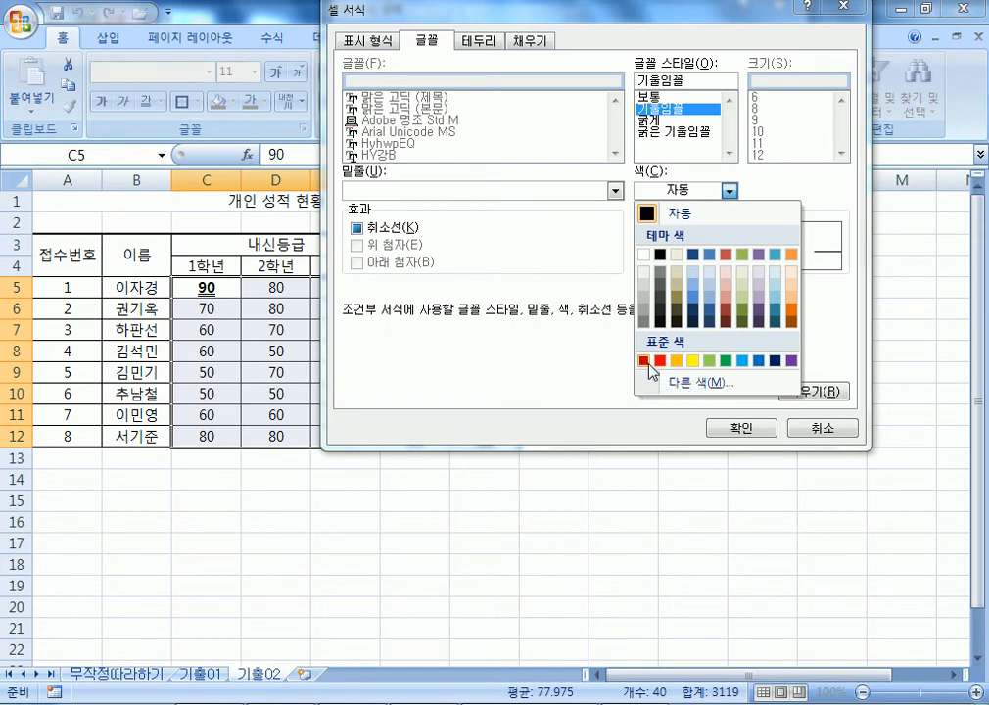
Set the below-80 rule's font colour to bright red and apply the italic red rule.
click(643, 361)
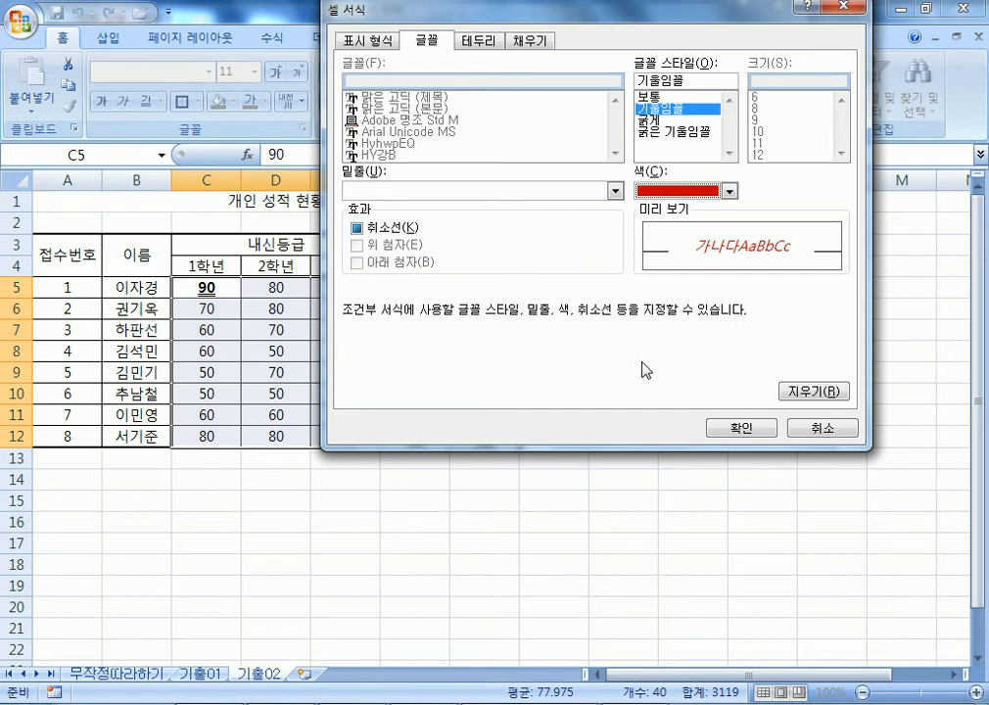
click(675, 192)
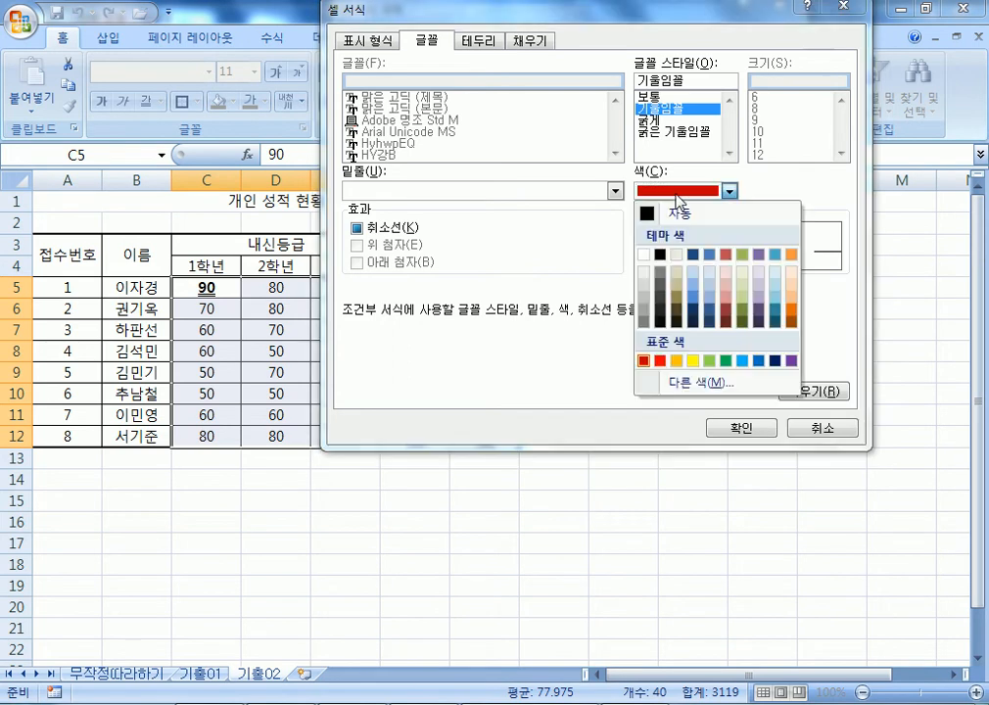
click(661, 361)
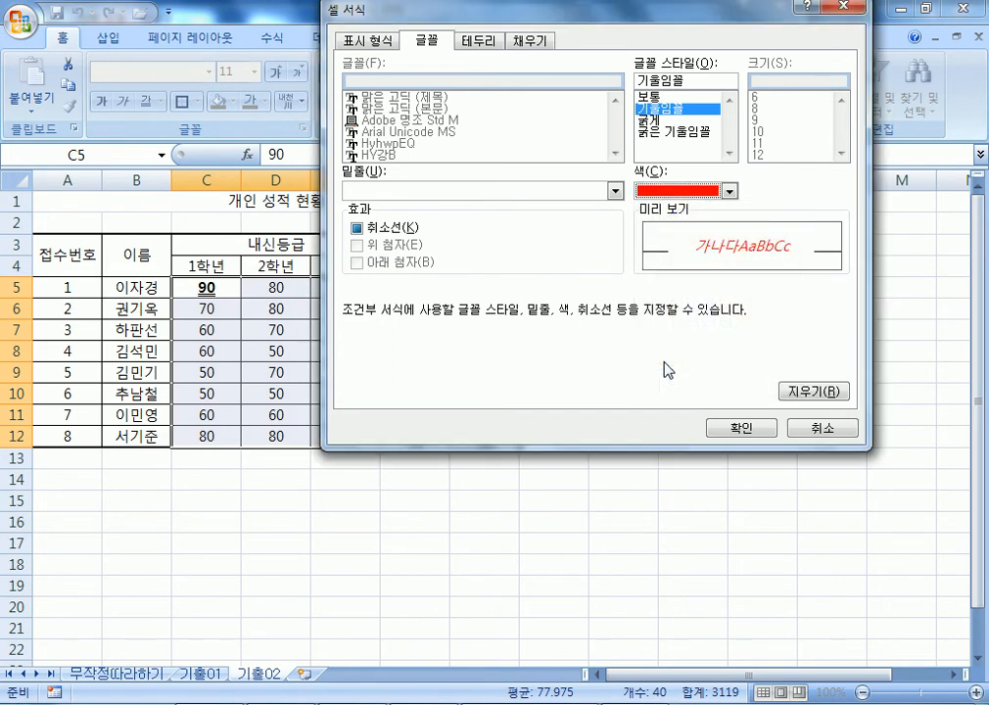
click(736, 428)
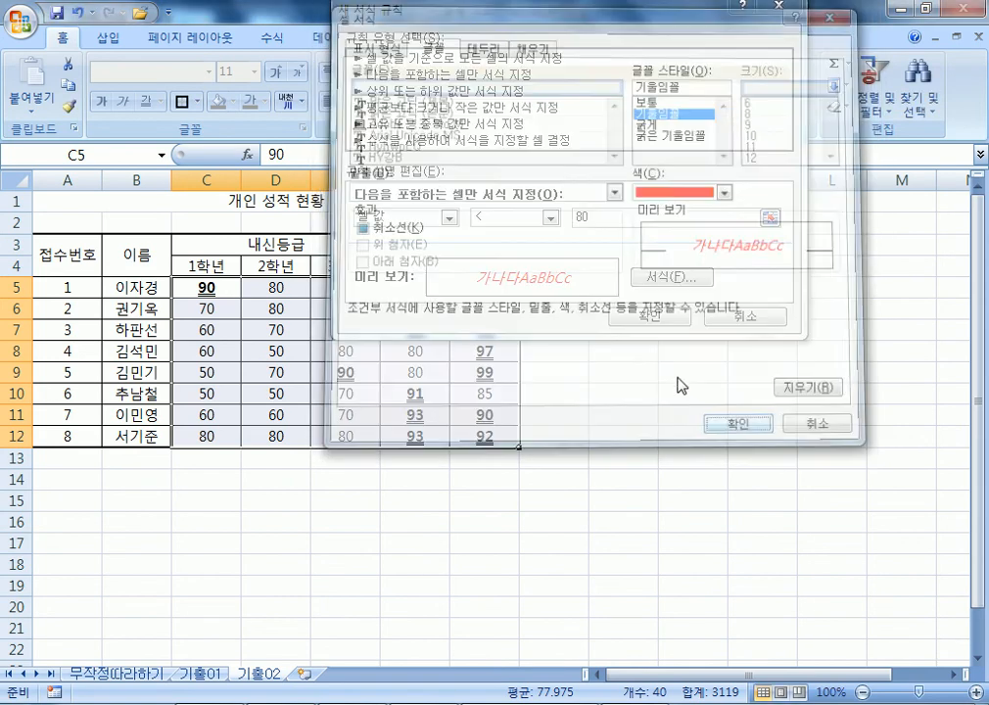
click(631, 318)
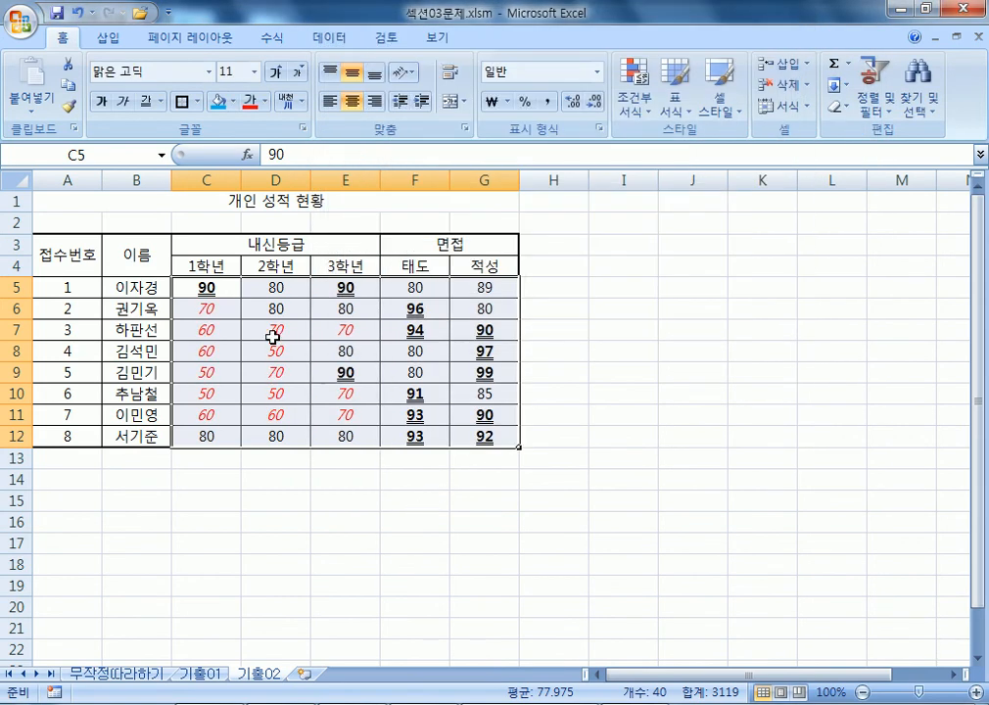
Test the rules in D6 with 97 and then 65, undoing each entry.
click(275, 313)
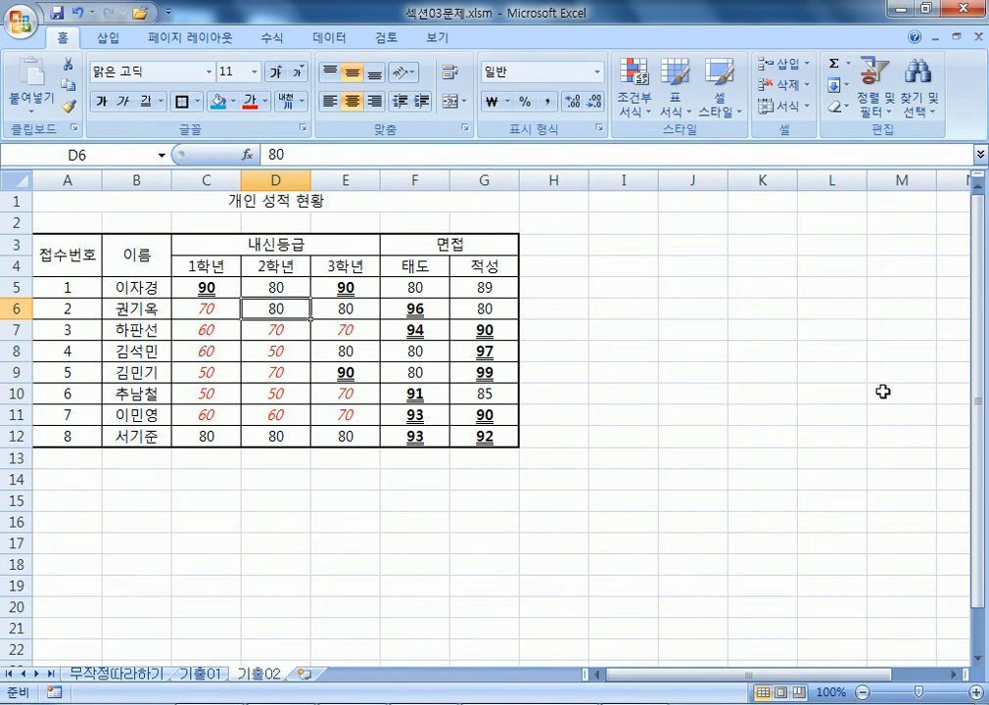
text(97)
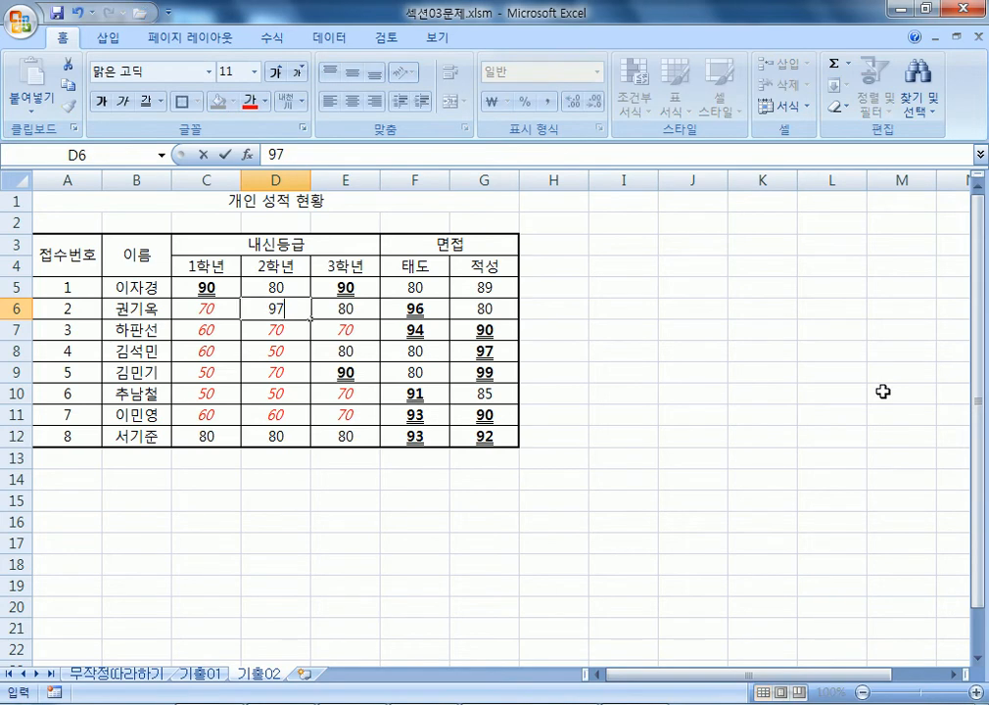
key(Return)
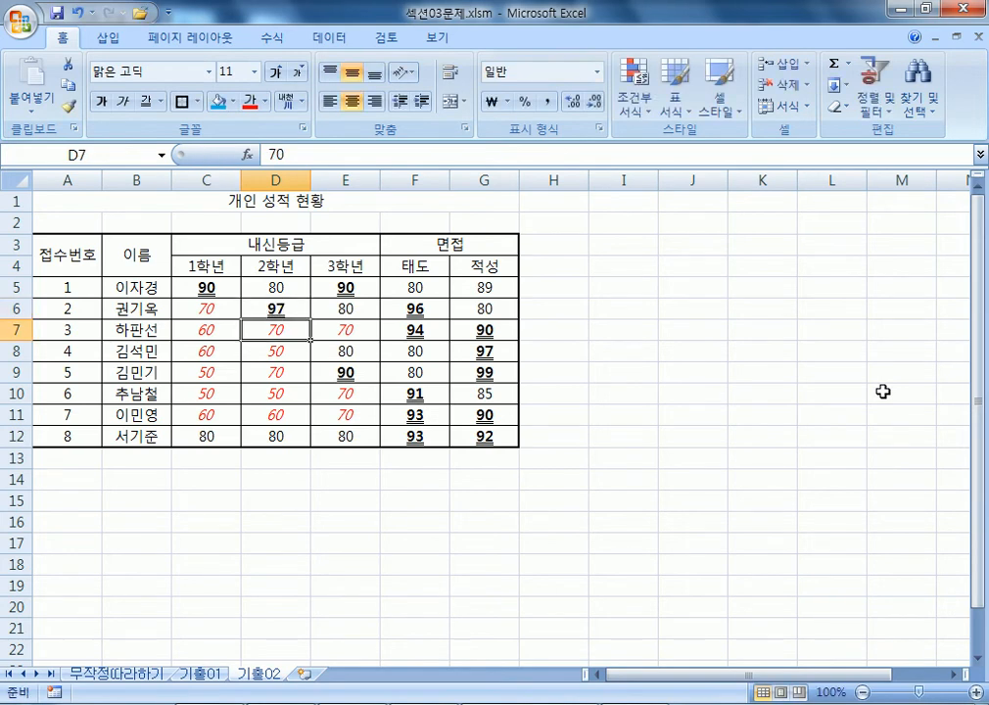
key(Up)
key(ctrl+z)
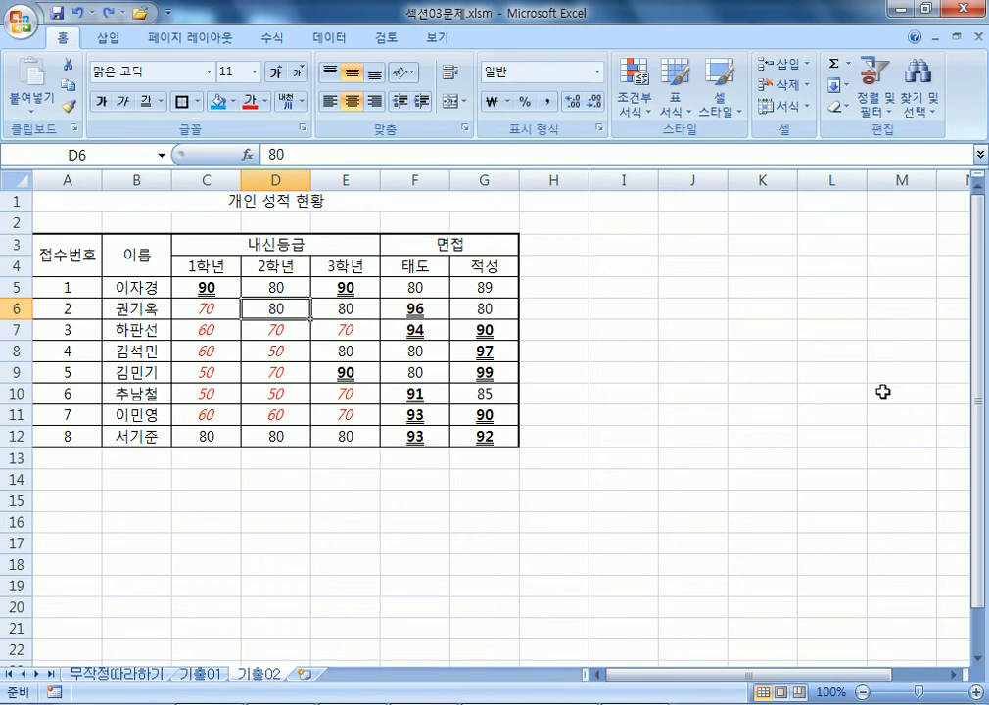
text(65)
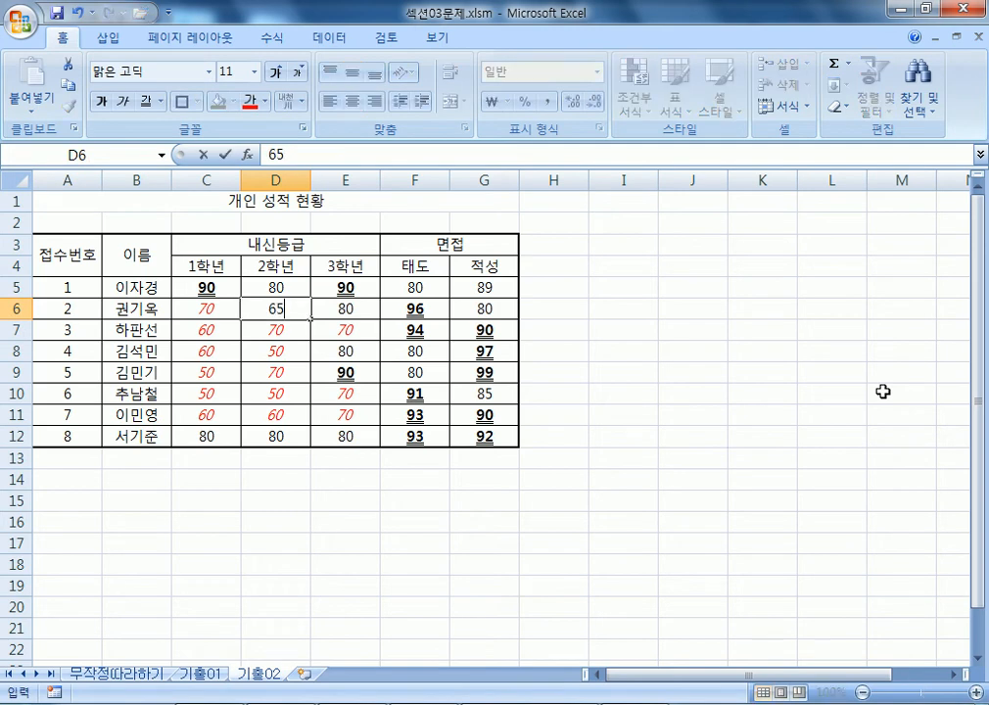
key(Return)
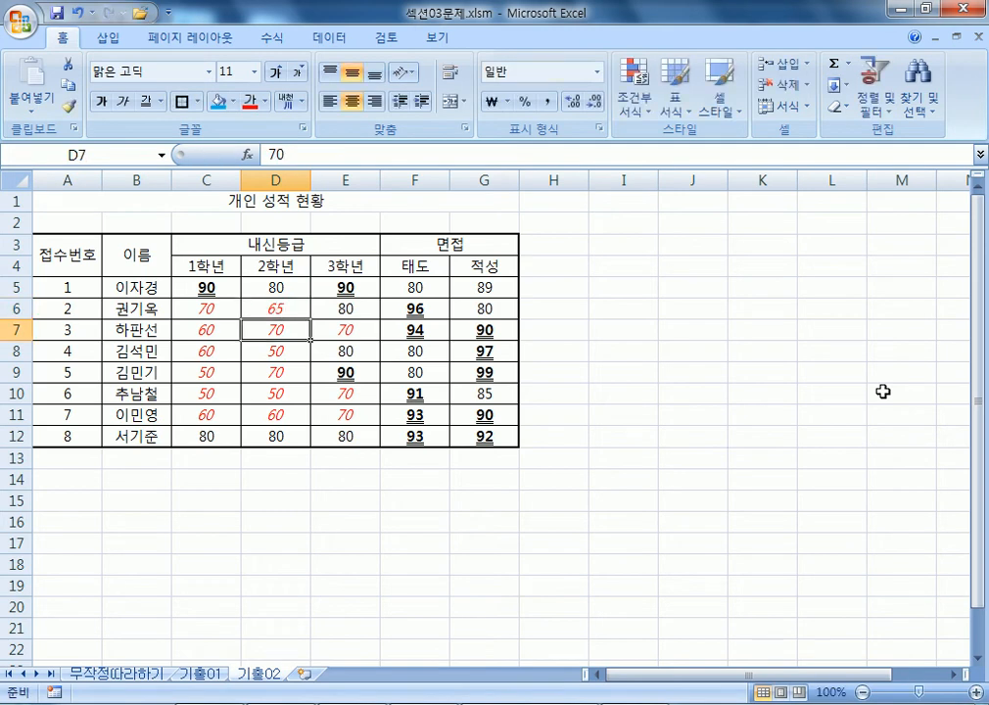
key(ctrl+z)
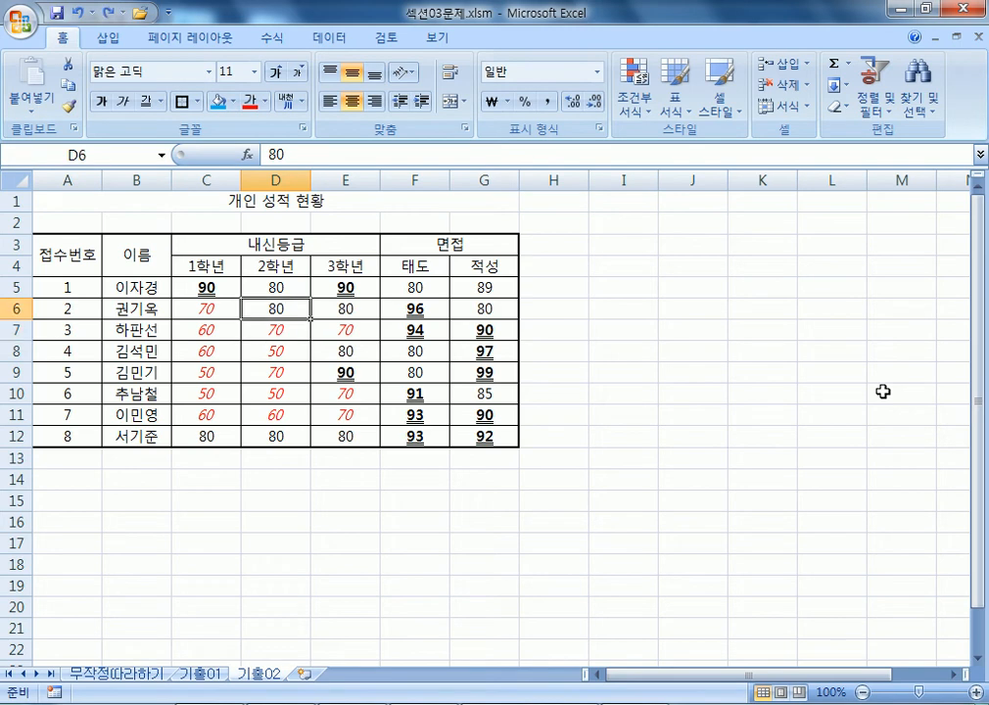
Test C7 with 95, undo it, then highlight the formatting phrase in the Notepad notes.
click(216, 330)
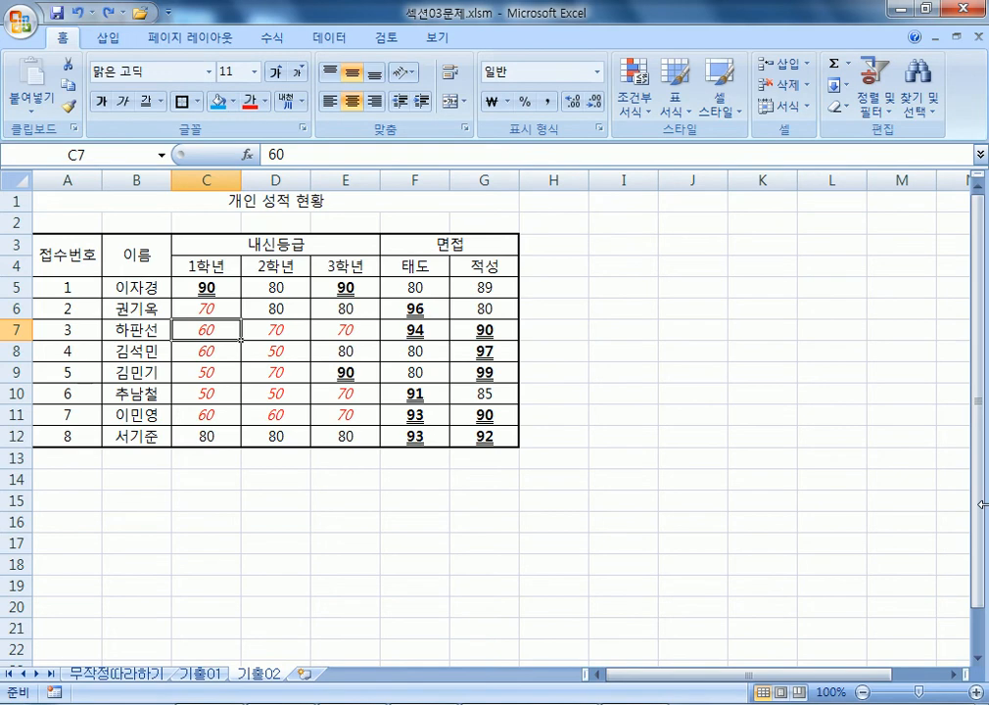
text(95)
key(Return)
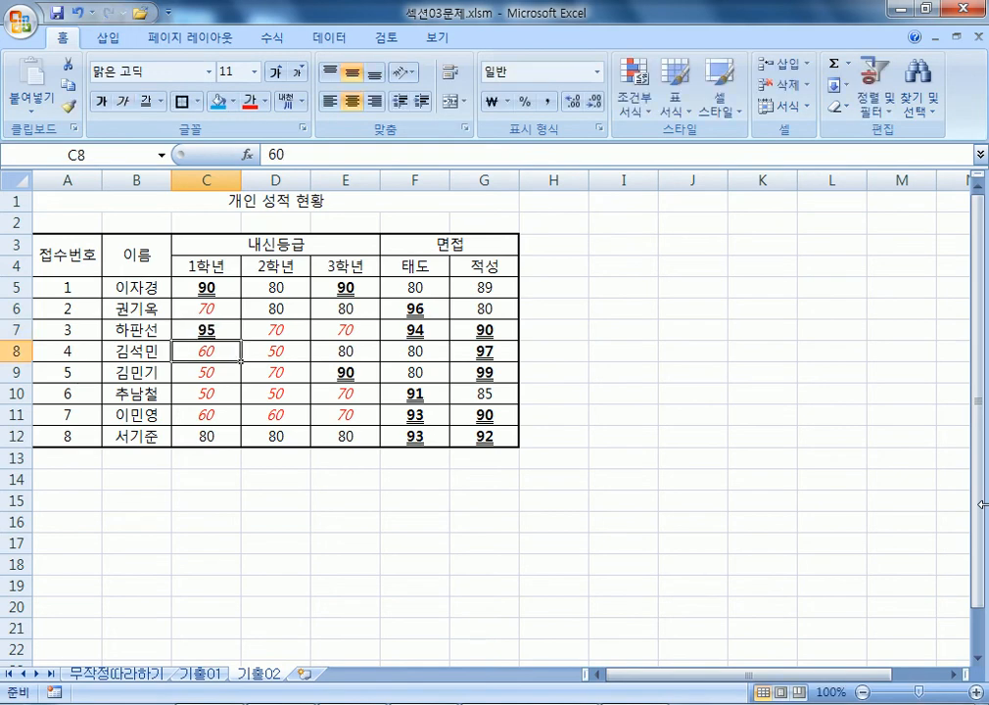
key(ctrl+z)
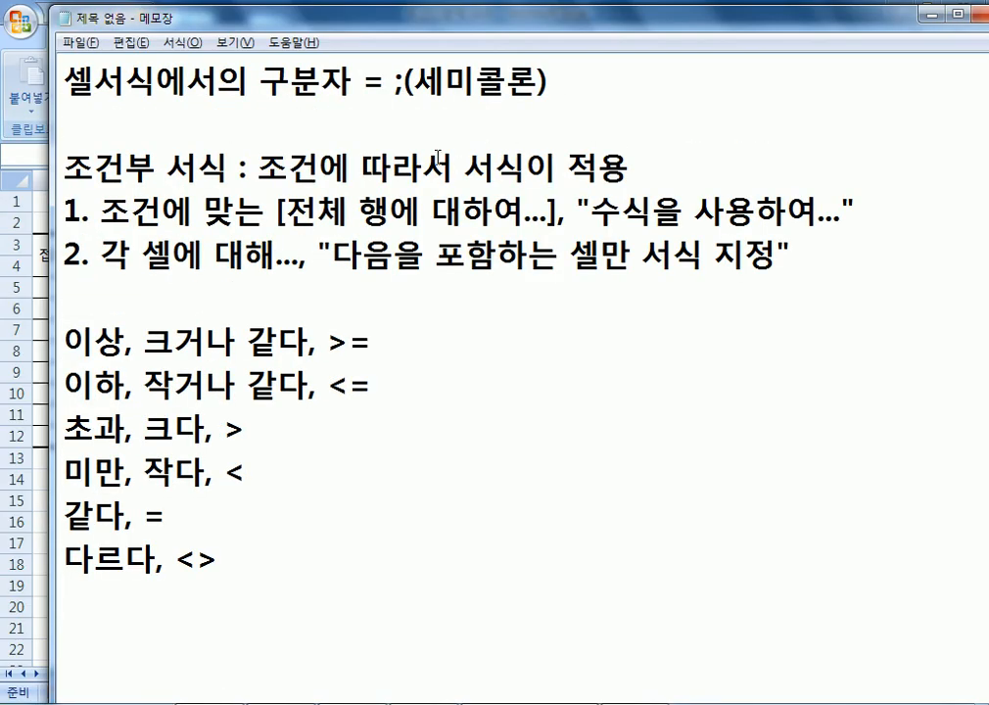
drag(464, 167, 587, 169)
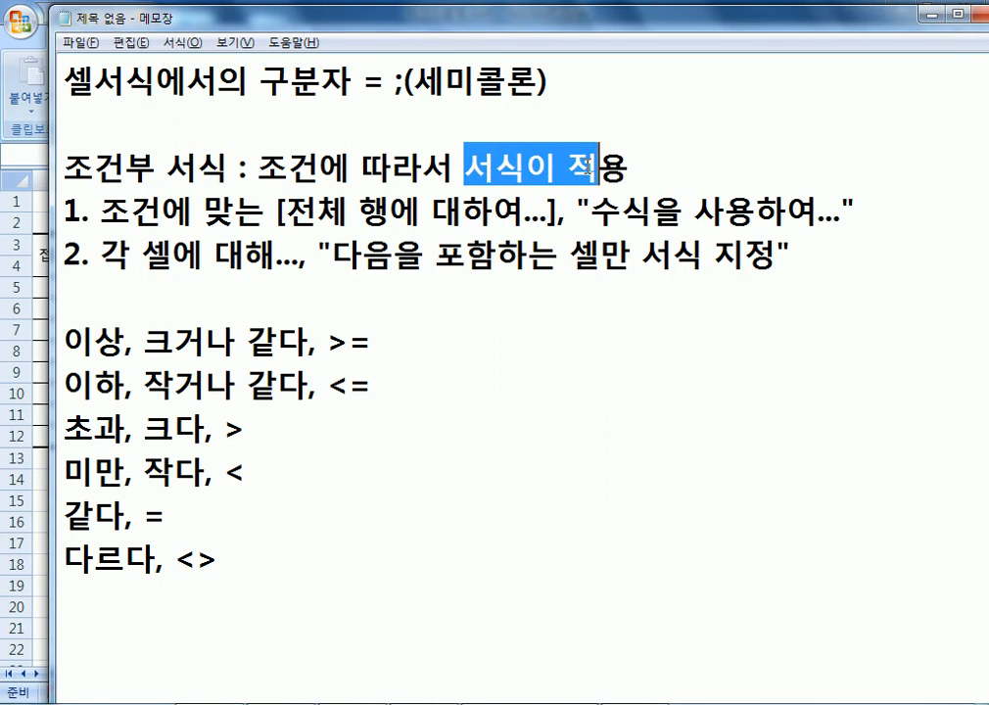
Add a new line at the end of the notes, then select the score block from C5 in Excel.
scroll(533, 322, down, 1)
click(168, 463)
key(Return)
key(alt+Tab)
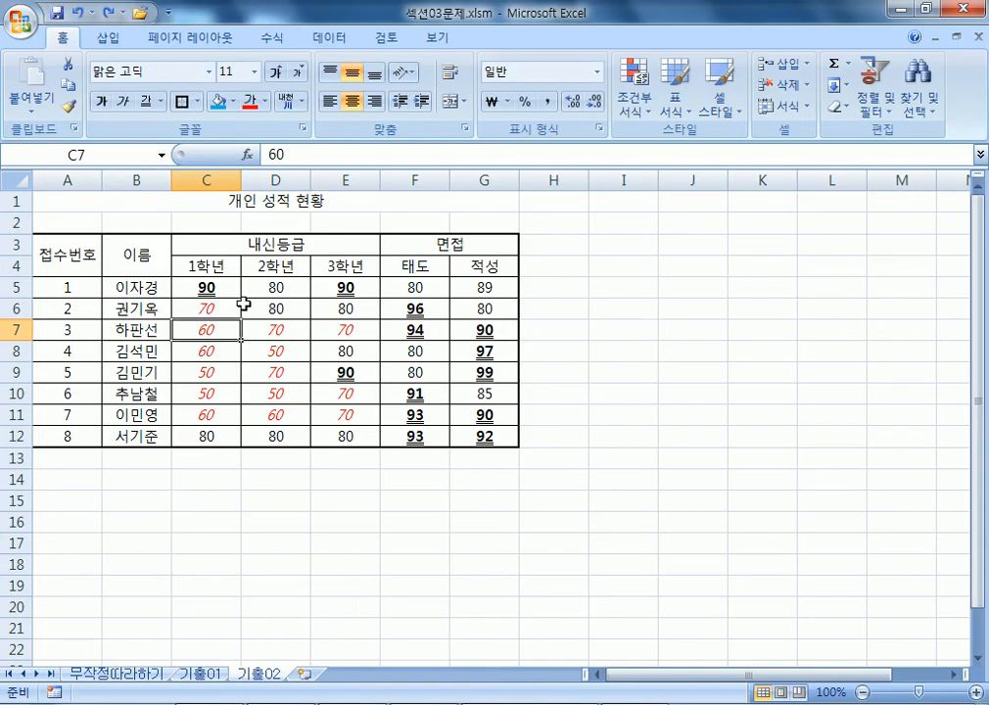
drag(203, 286, 466, 433)
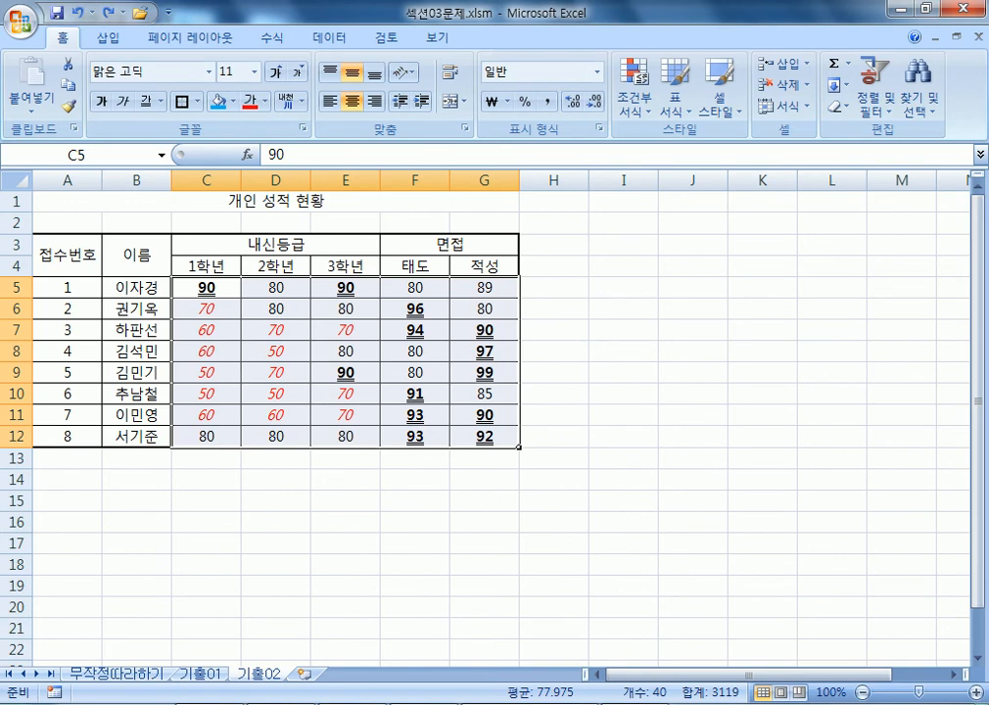
Highlight the two rule-type lines in Notepad, then return to Excel at cell B14.
right_click(250, 703)
click(255, 702)
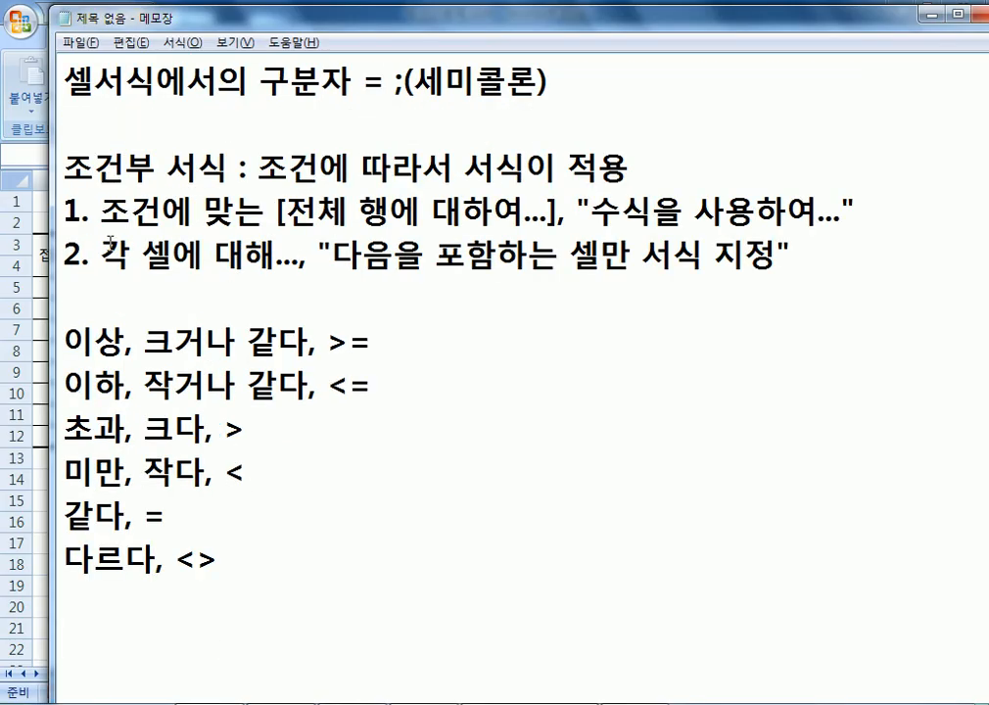
drag(100, 256, 726, 259)
click(823, 256)
drag(65, 211, 874, 210)
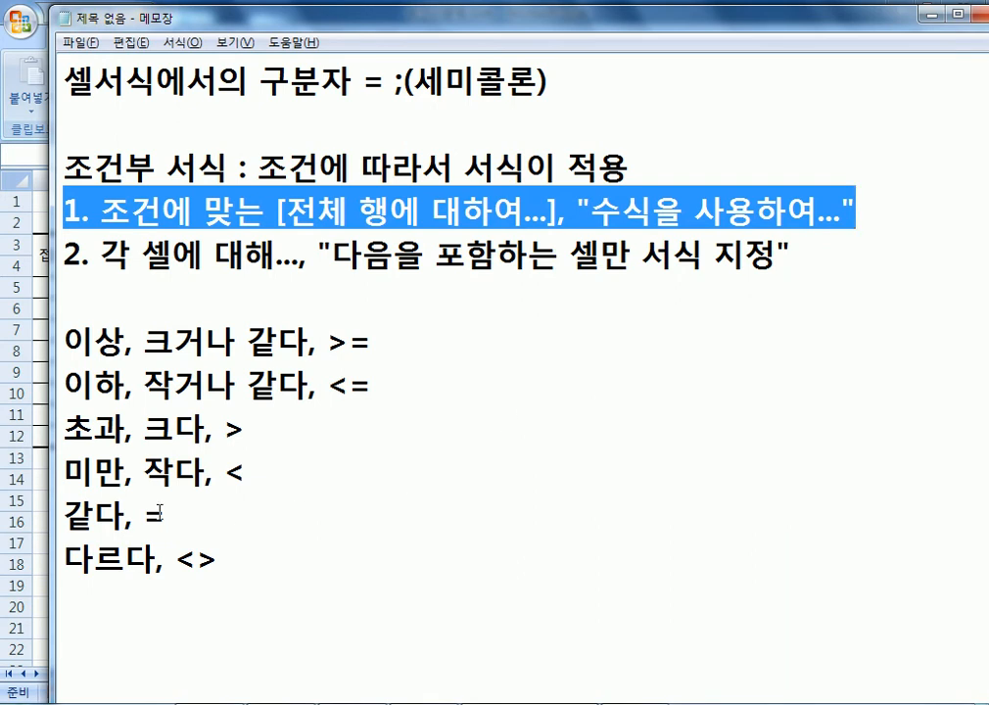
click(18, 401)
click(133, 473)
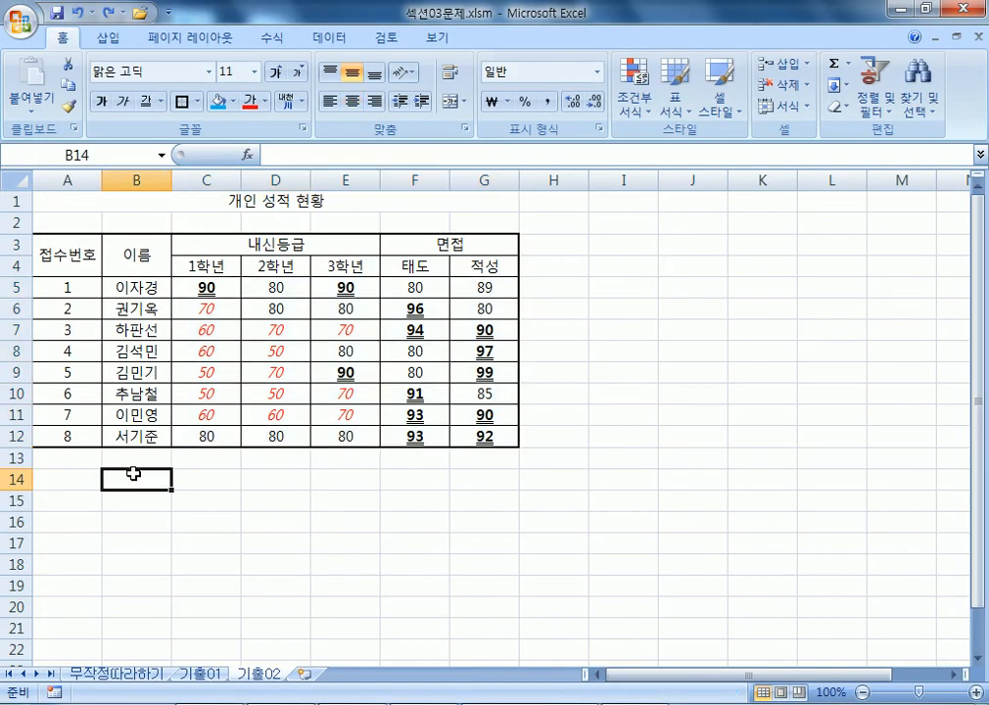
On the 무작정따라하기 sheet, select the 계획수량 values D2:D10 and start, then cancel, a new rule.
click(121, 675)
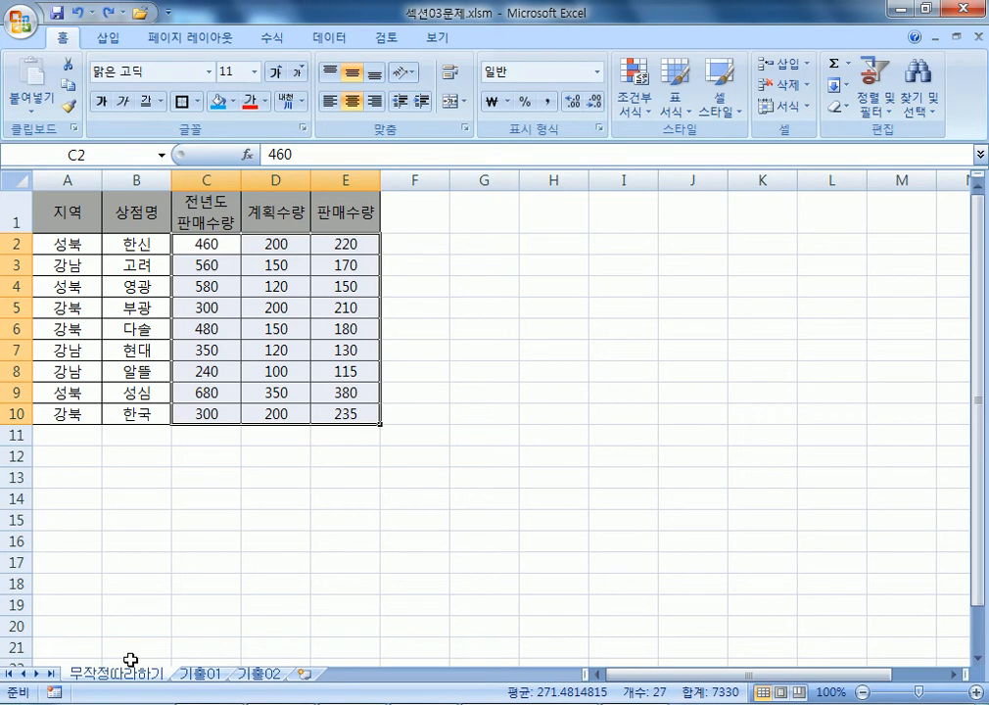
click(189, 328)
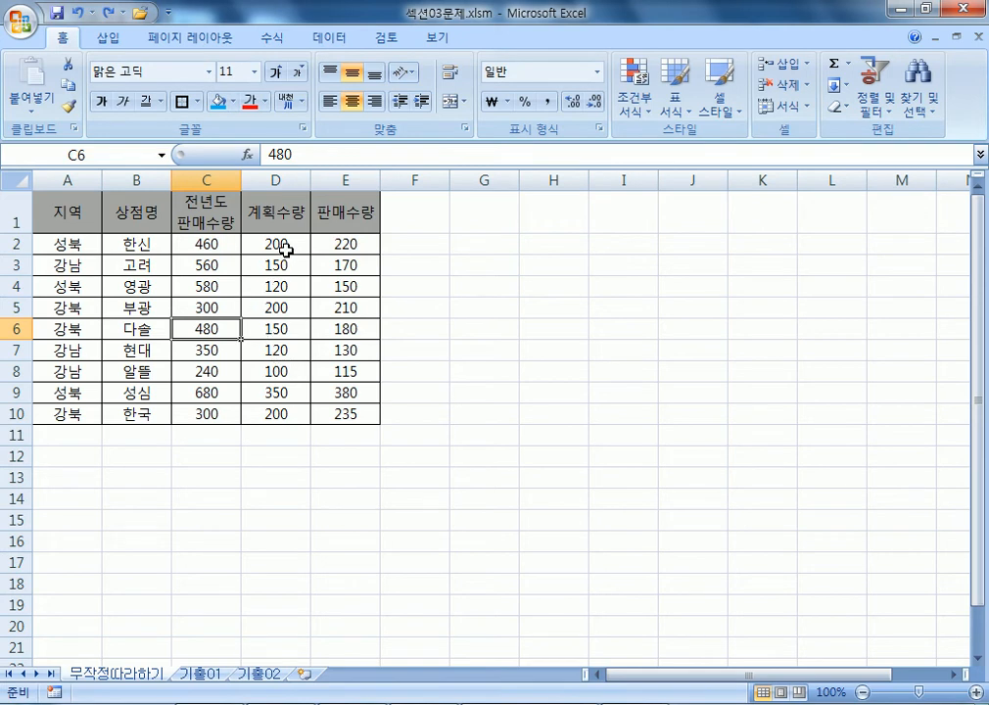
scroll(261, 289, up, 3)
drag(409, 274, 386, 526)
drag(402, 292, 402, 525)
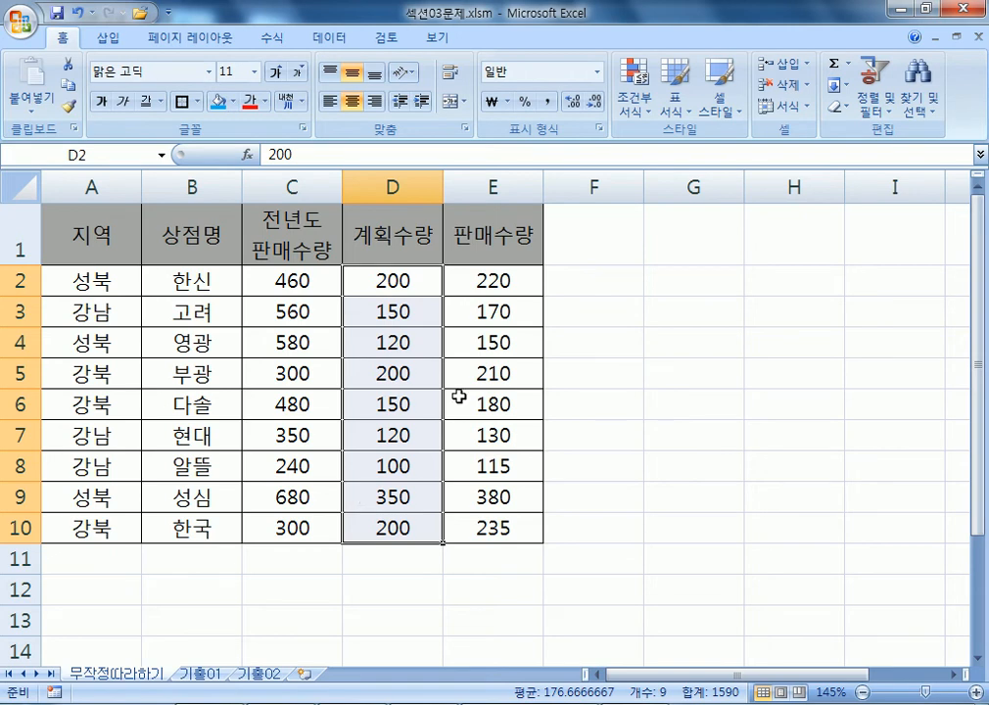
click(633, 109)
click(680, 350)
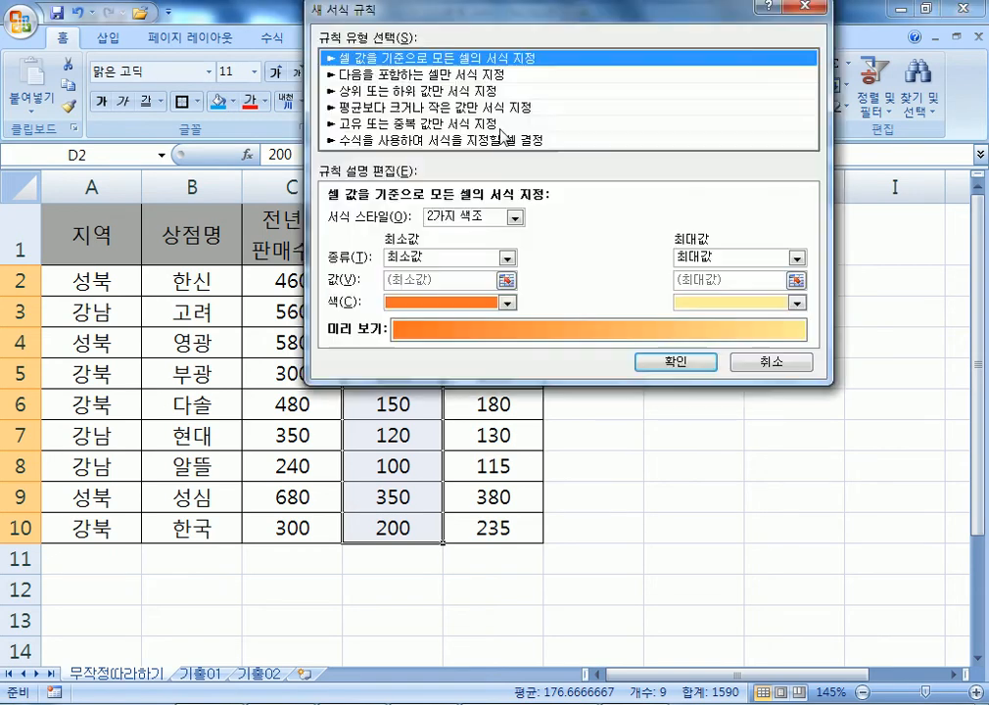
click(431, 74)
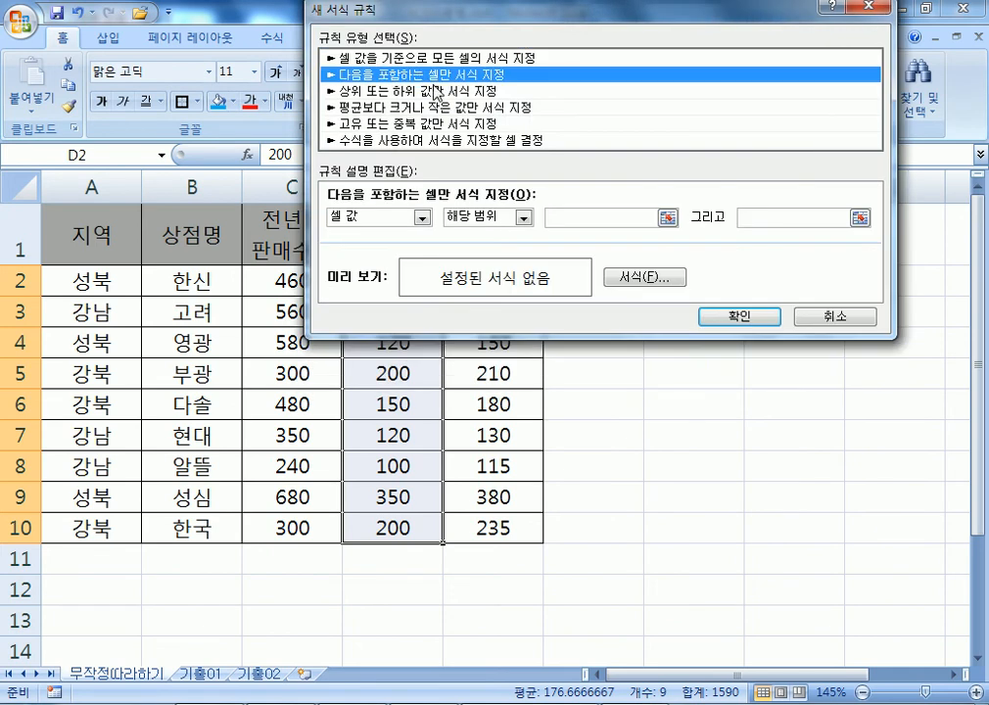
key(Escape)
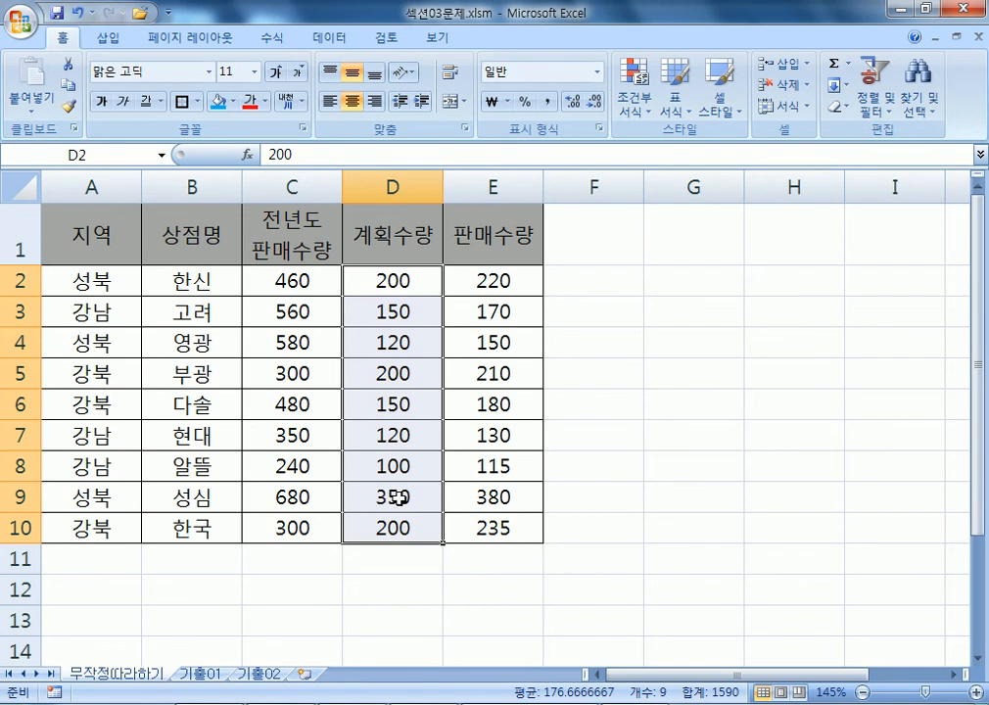
Try selecting row 9, then select the data range A2:E10.
scroll(396, 497, down, 1)
click(382, 373)
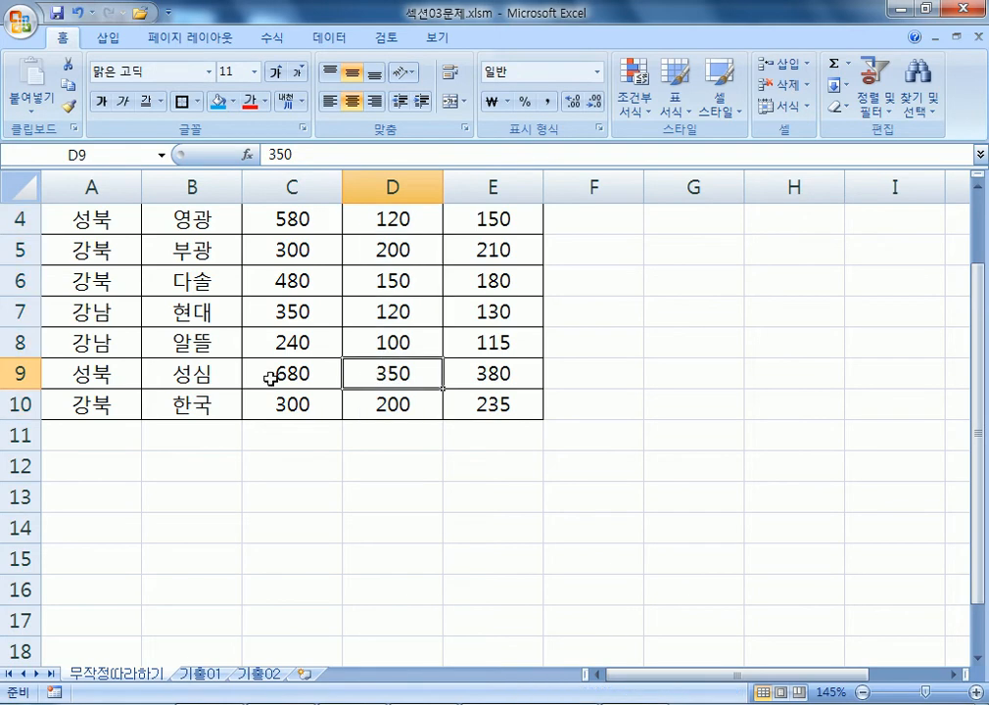
drag(79, 375, 450, 387)
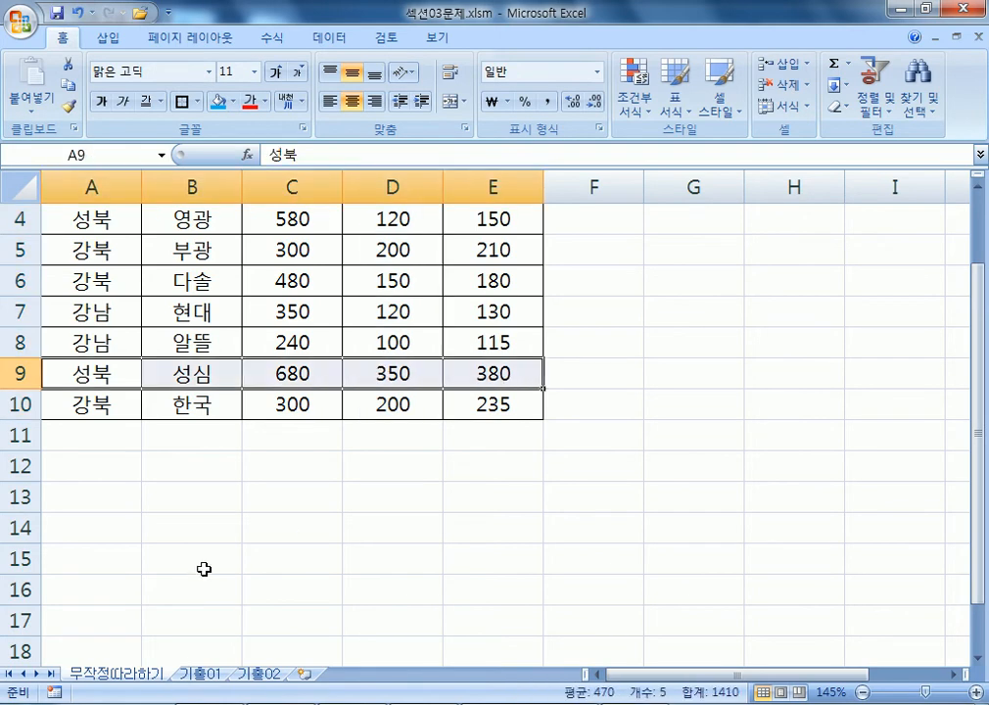
click(394, 373)
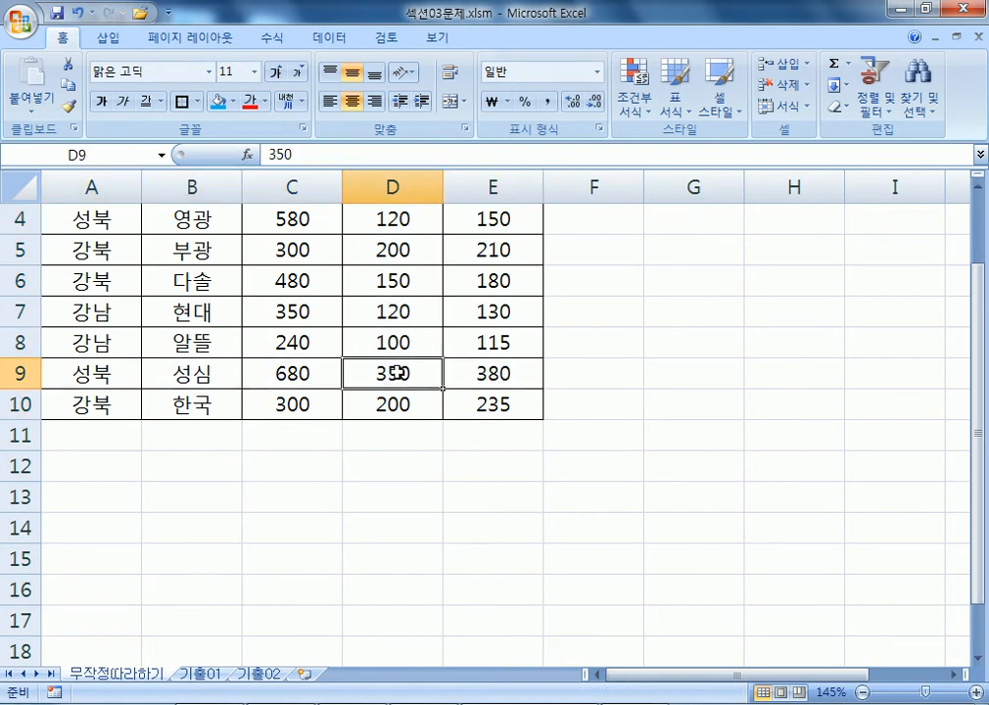
drag(82, 375, 463, 364)
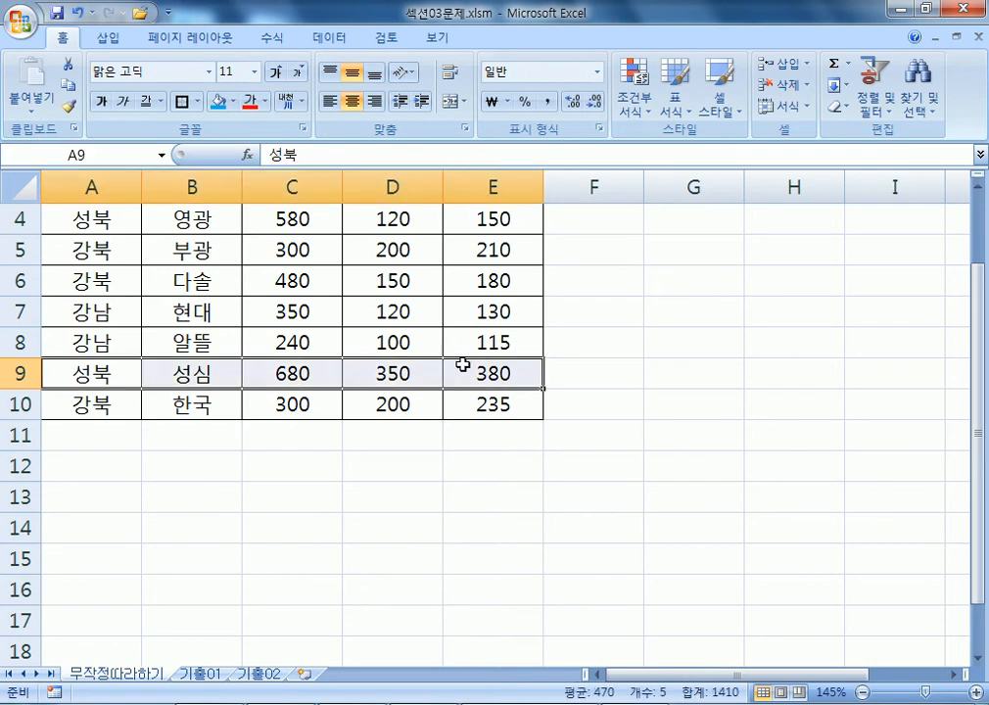
scroll(463, 364, up, 1)
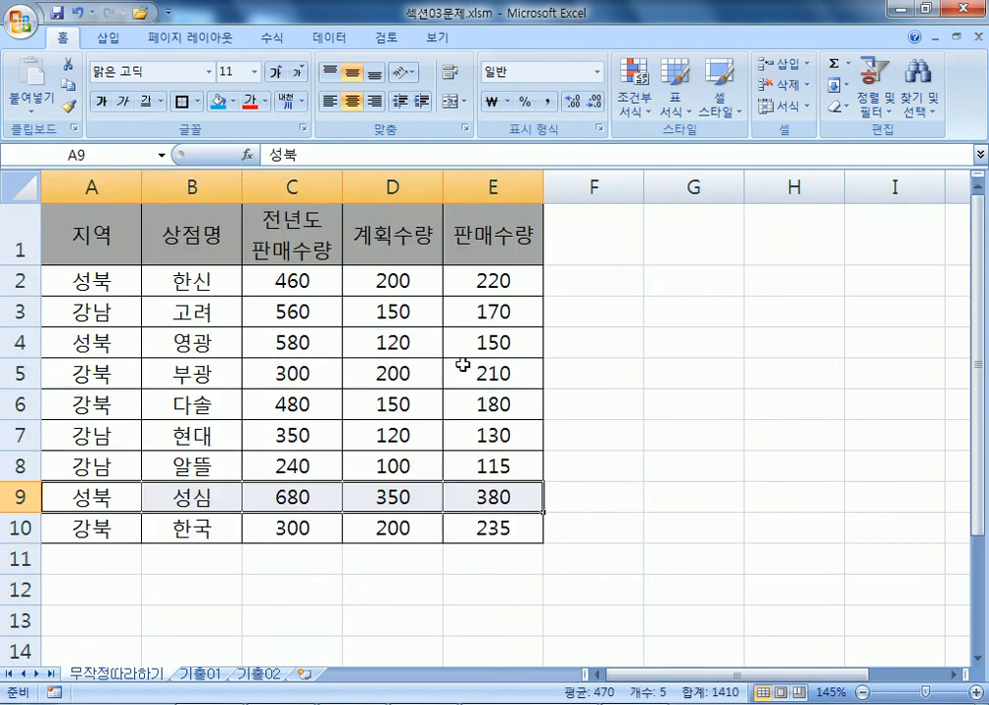
drag(89, 283, 510, 525)
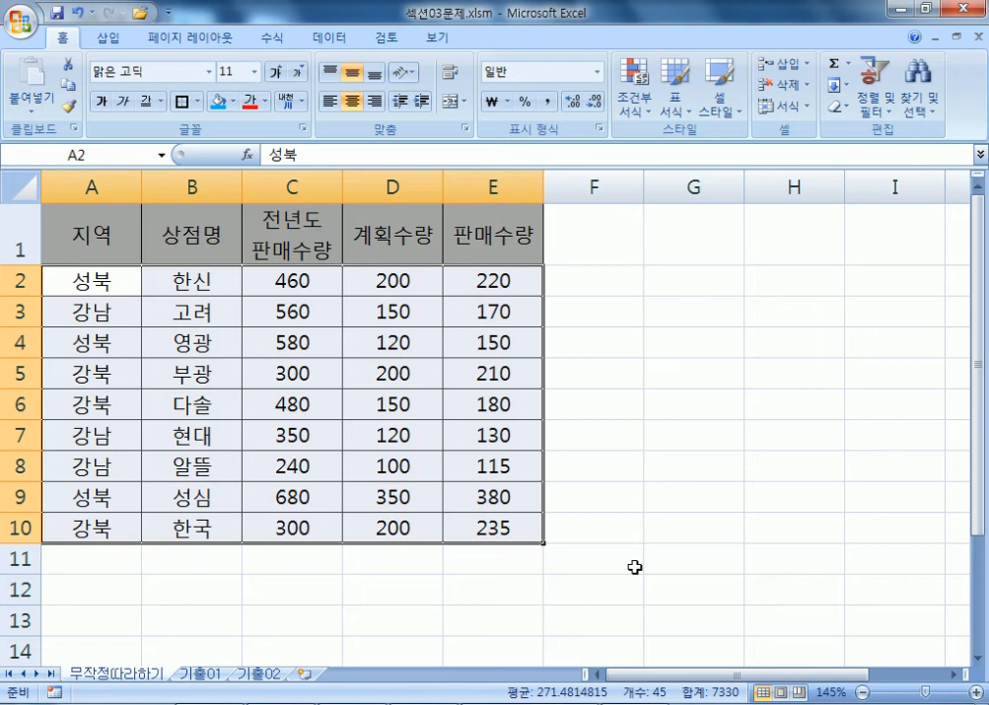
Create a 'Use a formula' rule with bold, single-underlined font, then switch to Notepad.
click(642, 108)
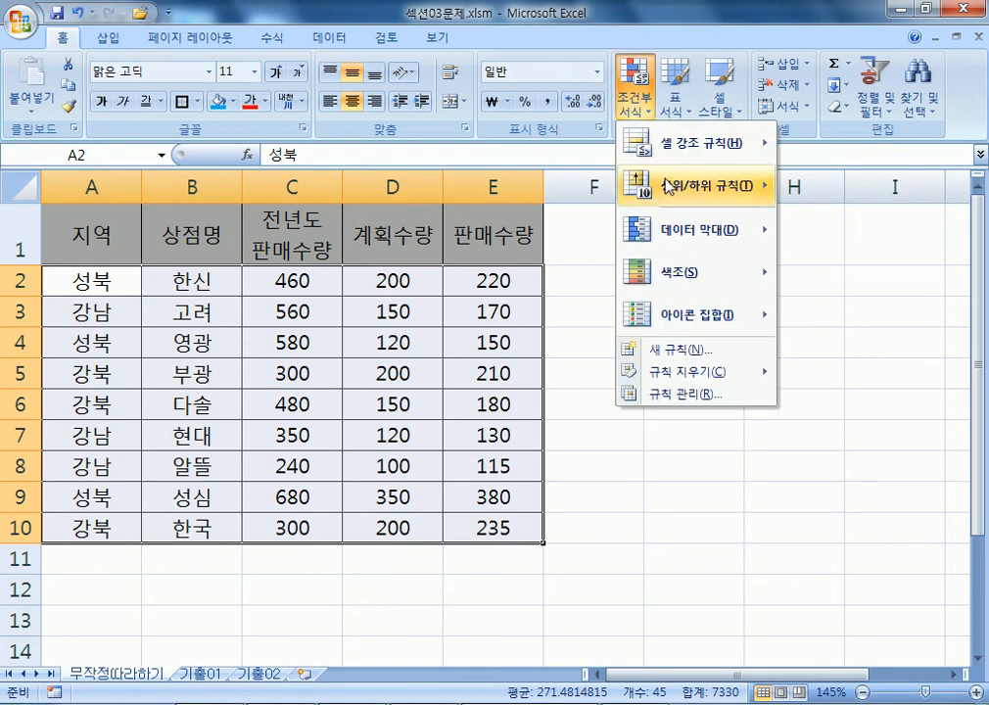
click(670, 351)
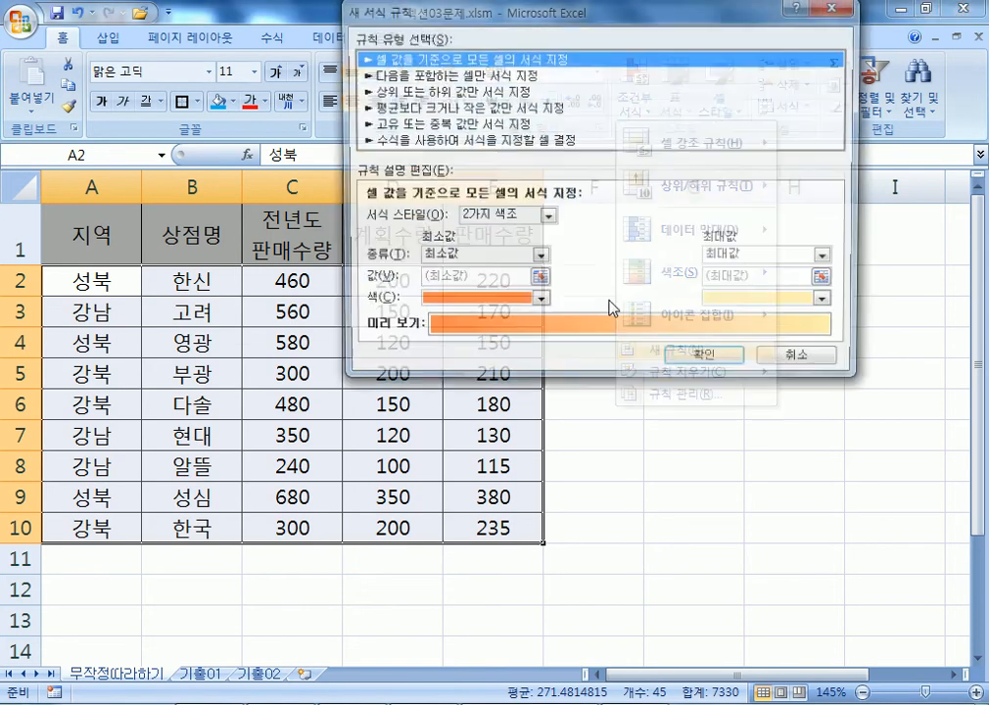
click(479, 140)
drag(486, 16, 595, 72)
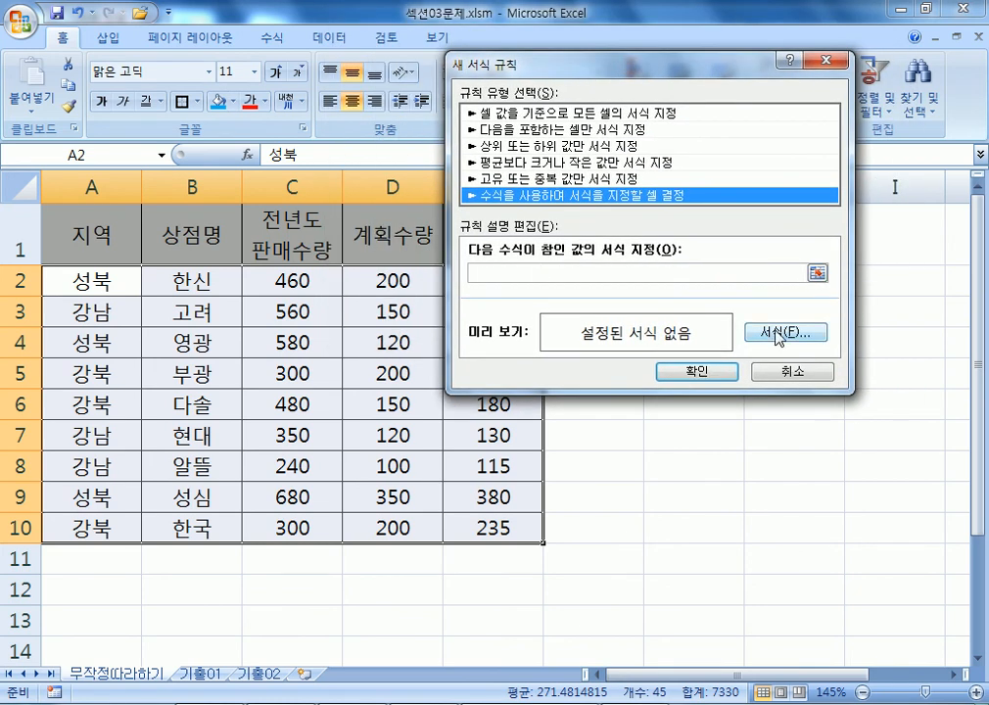
click(778, 335)
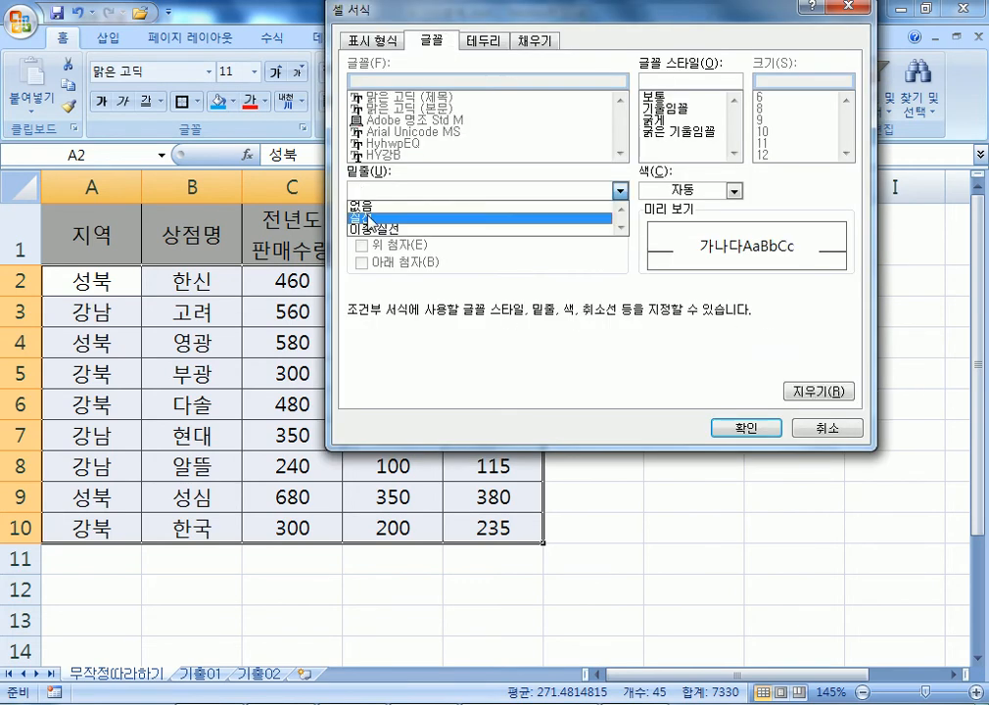
click(370, 213)
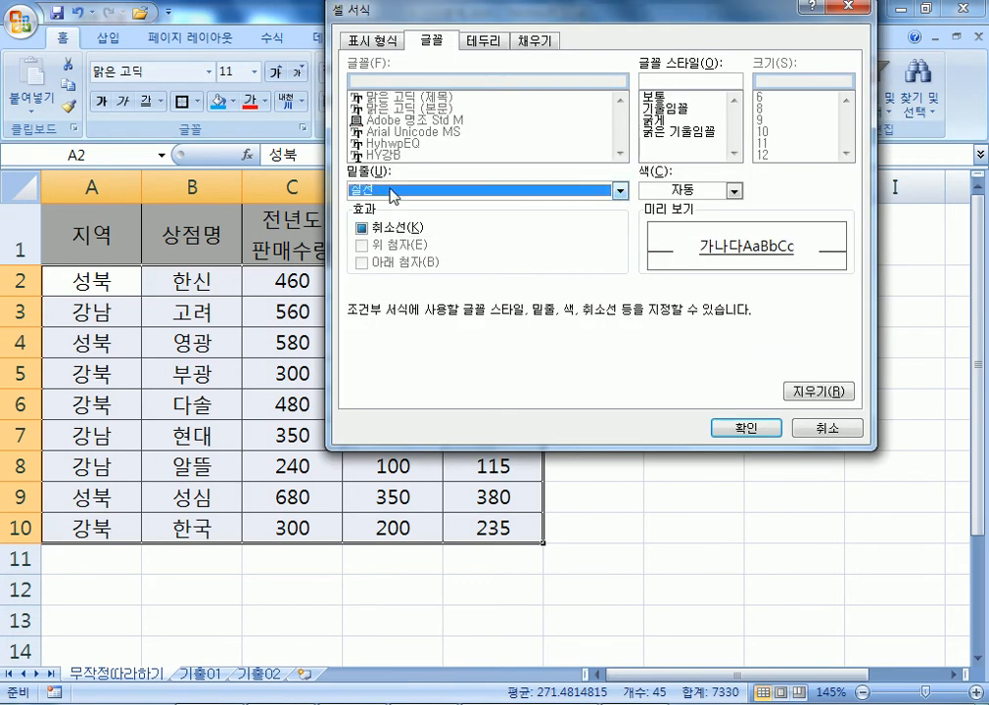
click(669, 121)
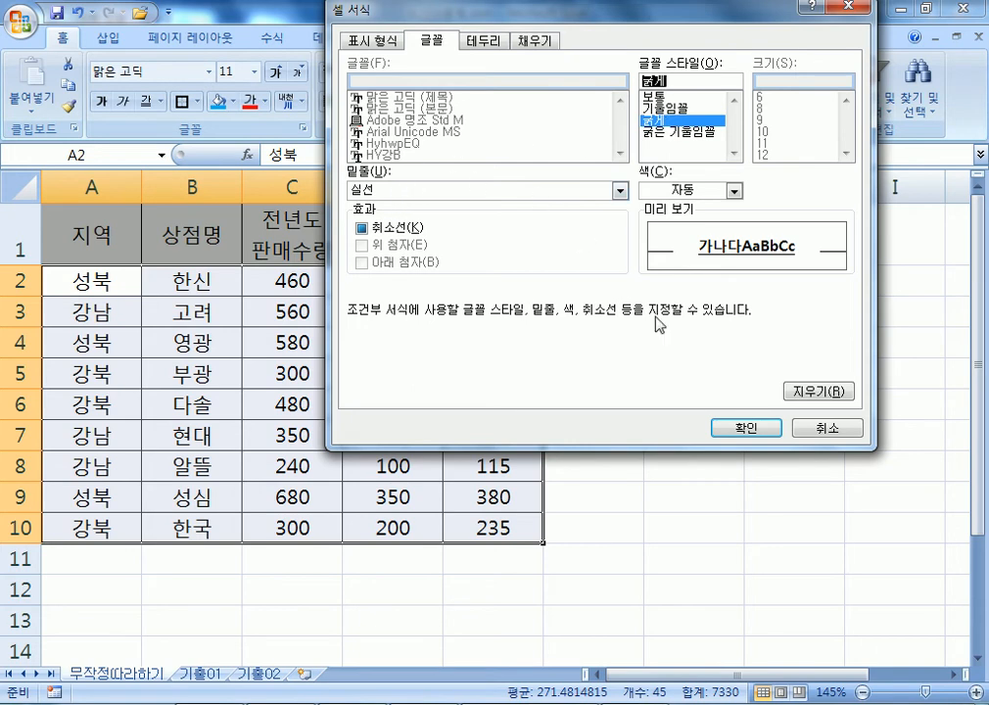
click(743, 428)
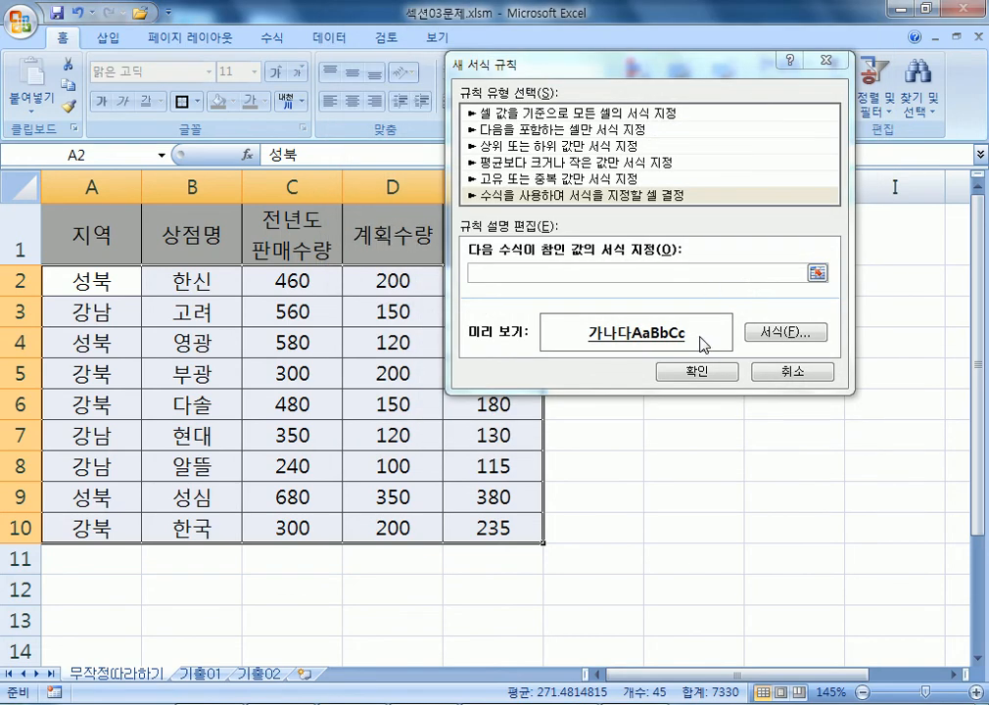
click(564, 272)
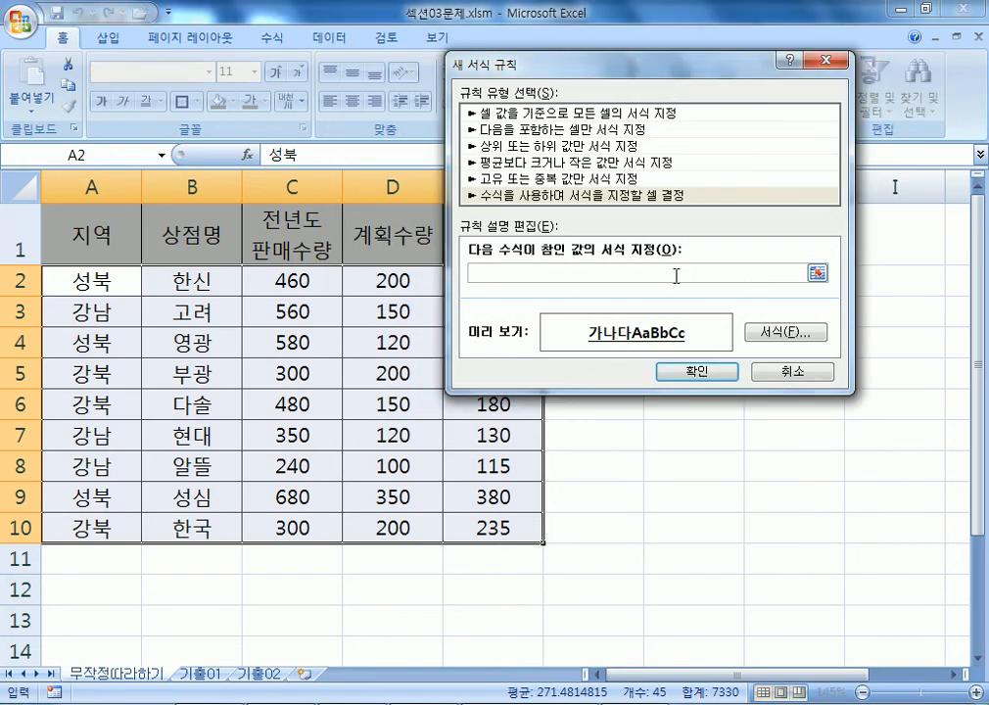
key(alt+Tab)
Type the heading 조건부 서식에서의 수식사용법 into the notes.
scroll(473, 479, down, 3)
click(123, 241)
text(조건부서식)
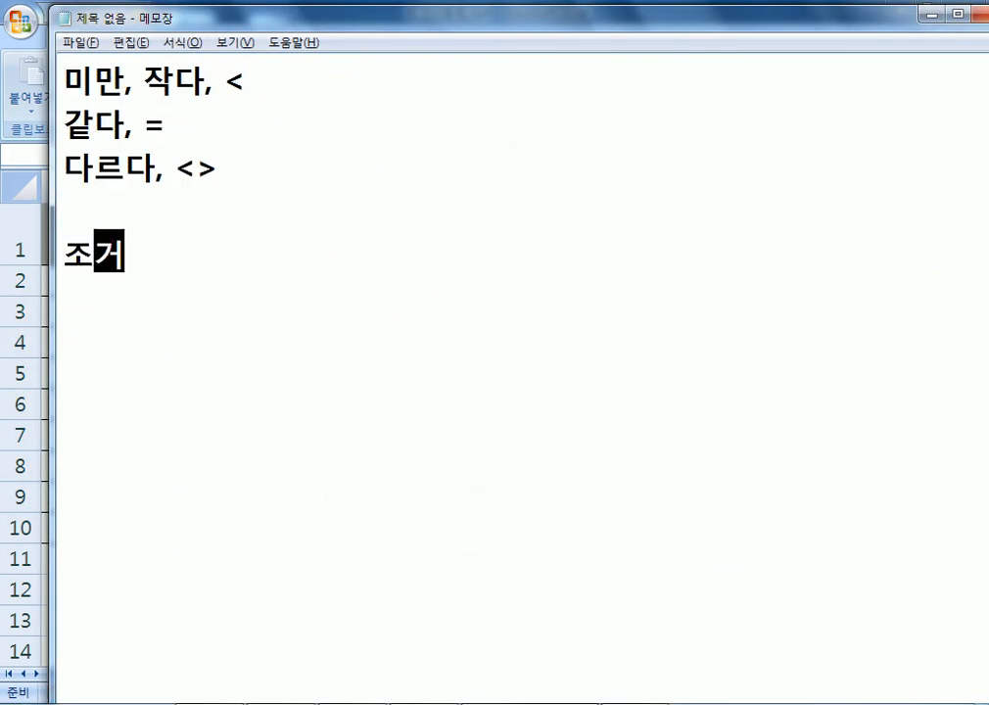
key(Left)
key(Left)
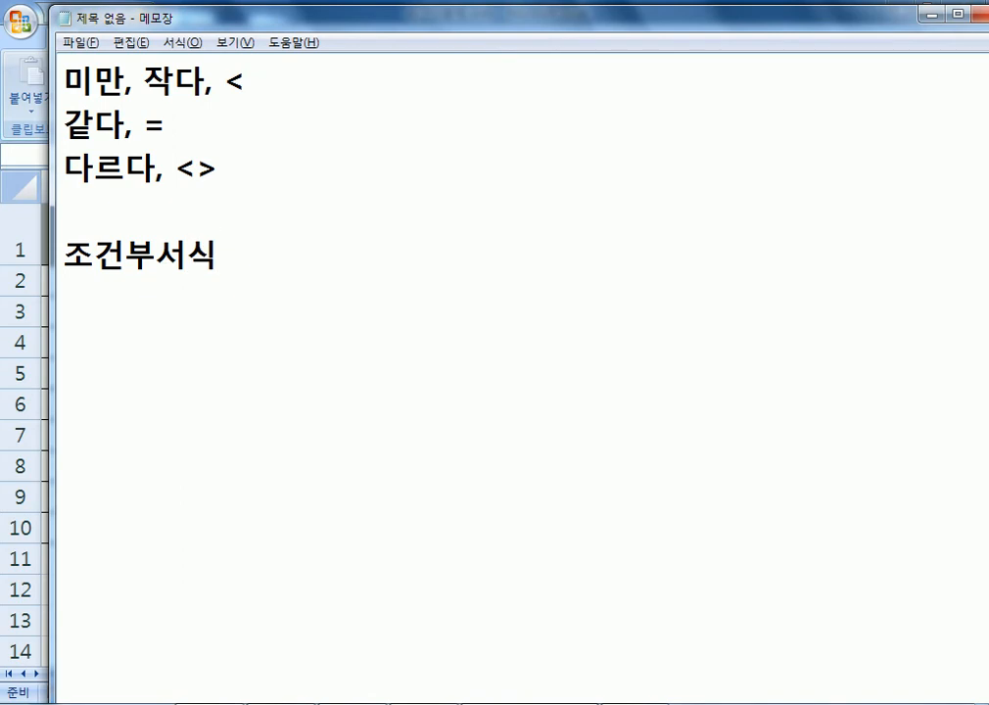
key(End)
text(에성ㅡ ㅅ)
key(BackSpace)
key(BackSpace)
text(ㅣ 수식사)
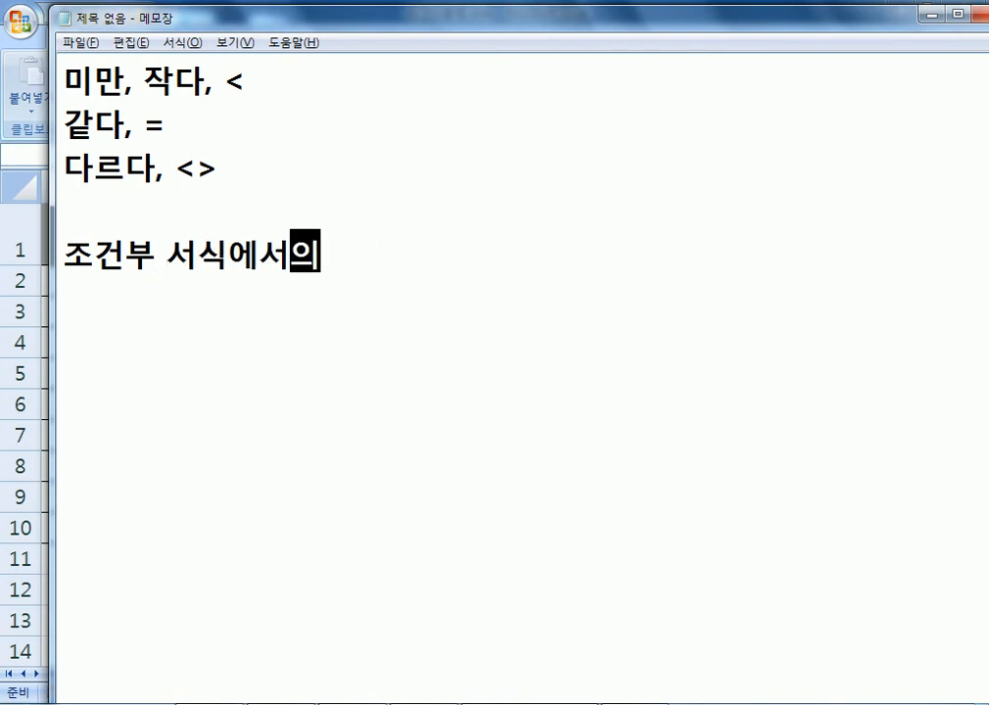
text(용법)
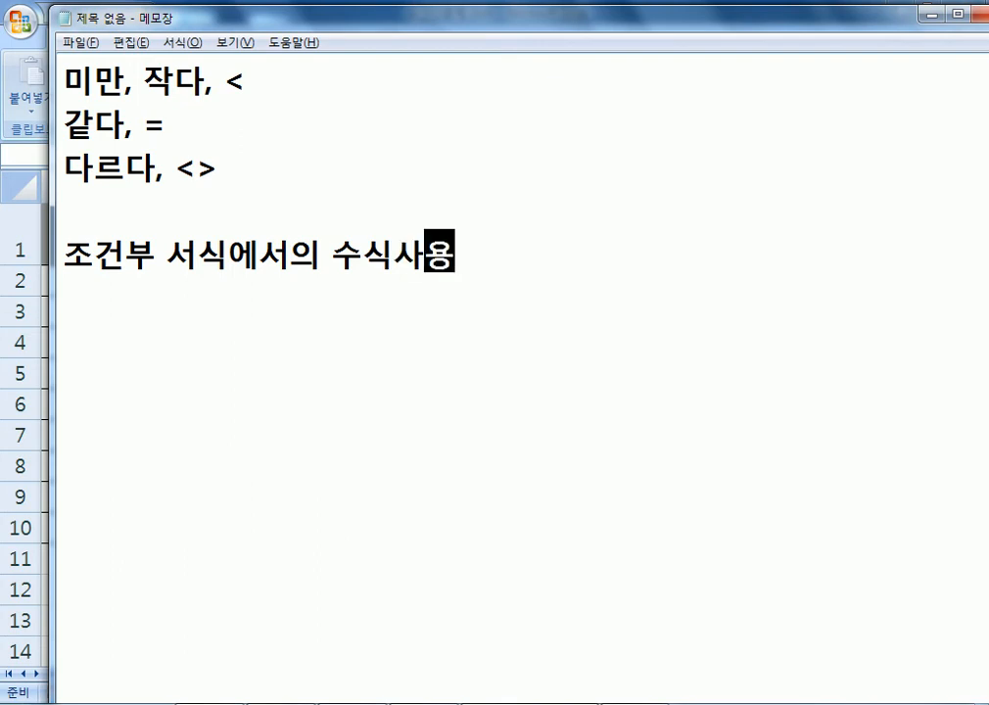
key(Return)
Add the lines =셀주소 이어서 조건 and =$A1>=250, then return to Excel.
text(=)
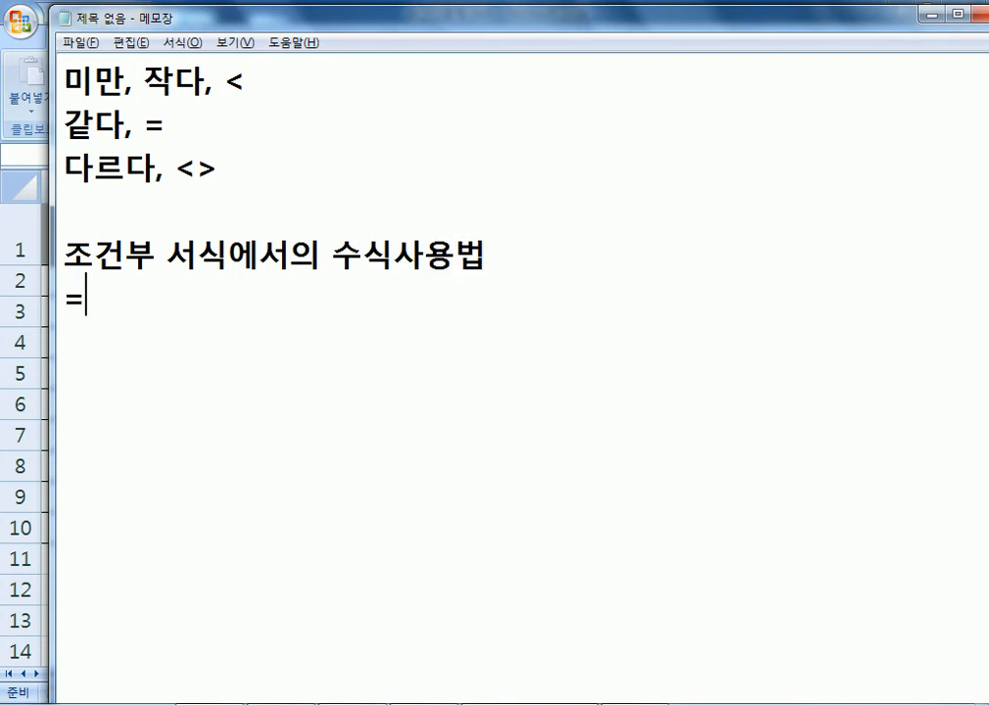
text(ㅅㅔㄹ주소)
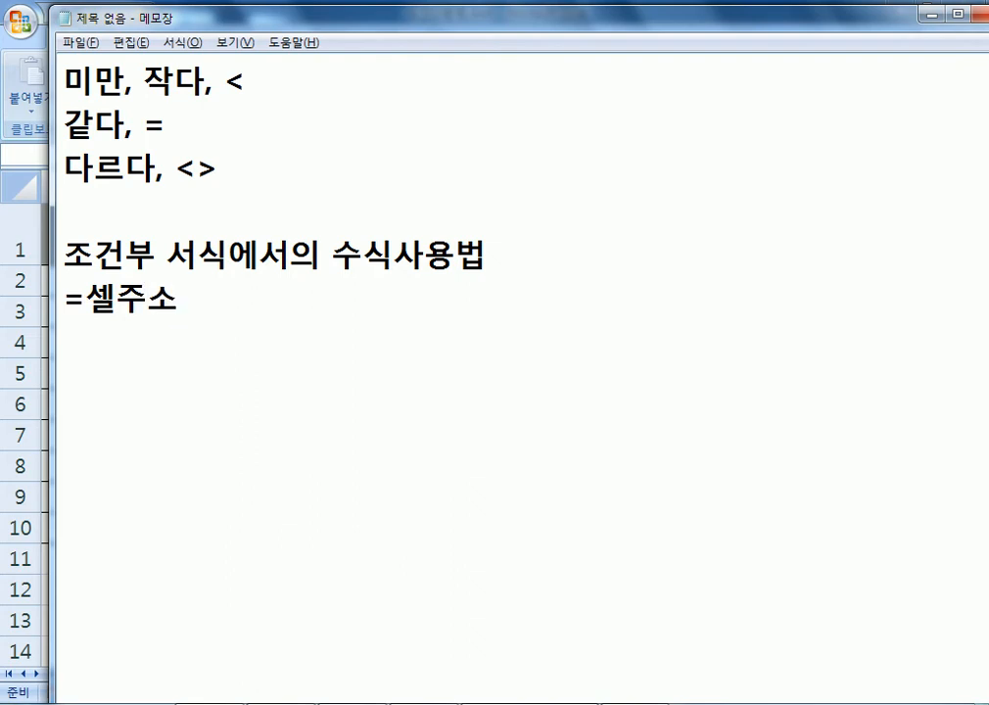
text(이어서 조건)
key(Return)
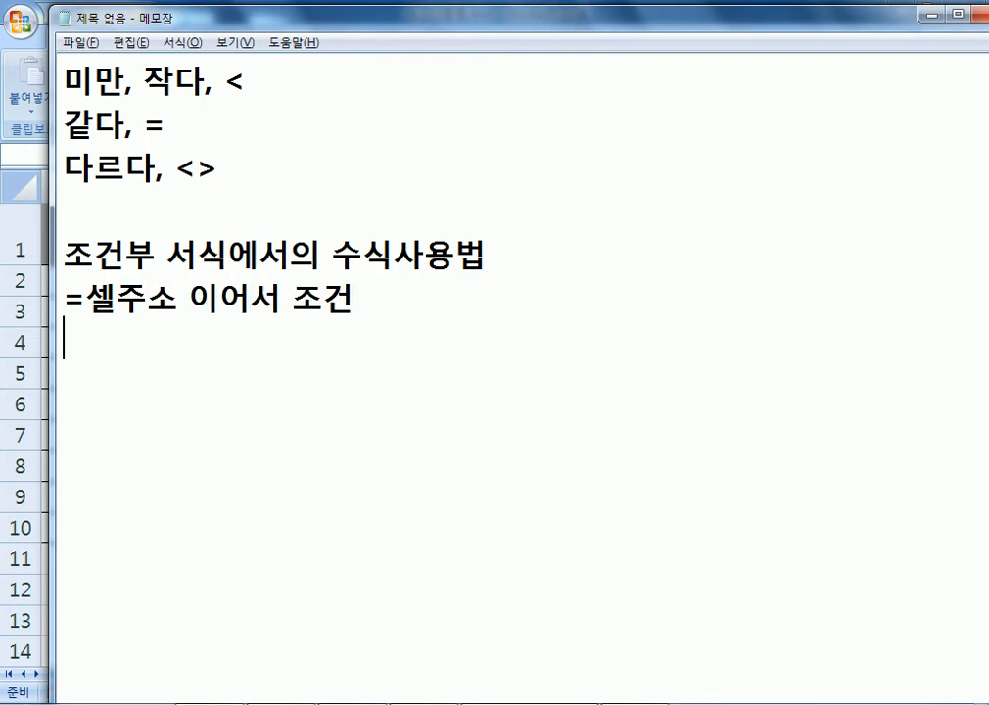
text(=A1>)
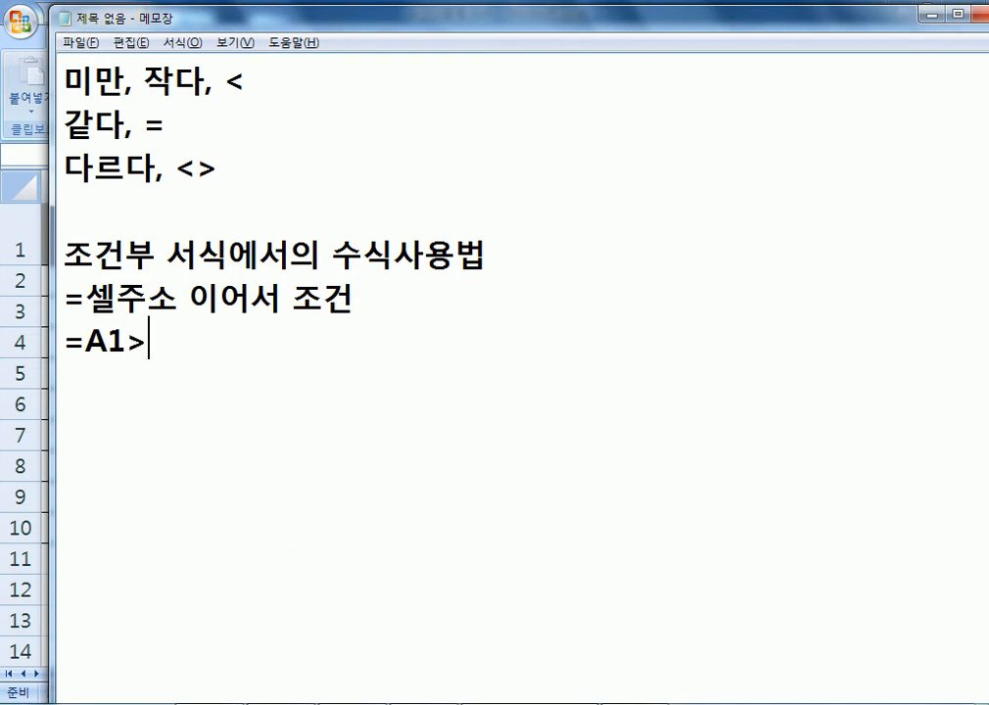
text(=250)
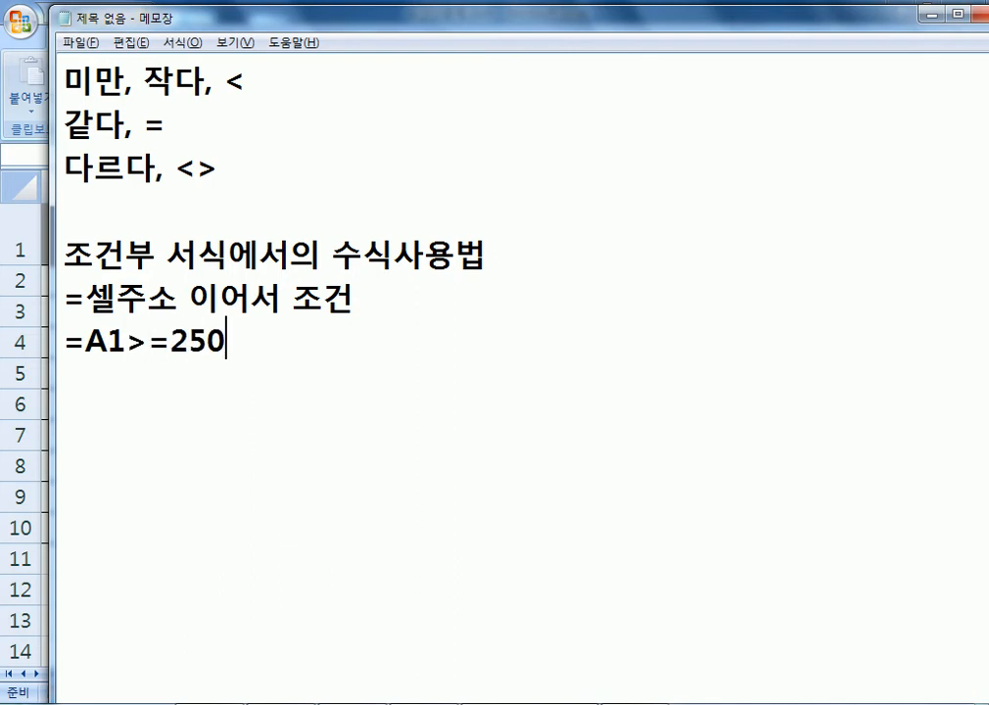
key(Home)
key(Right)
text($)
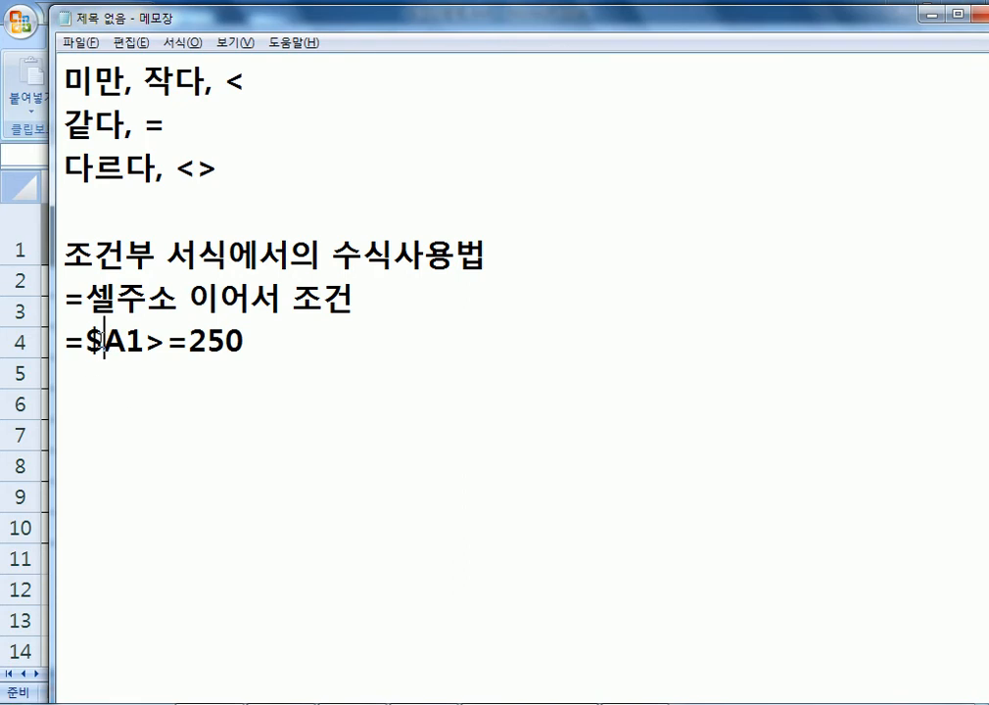
click(117, 371)
key(alt+Tab)
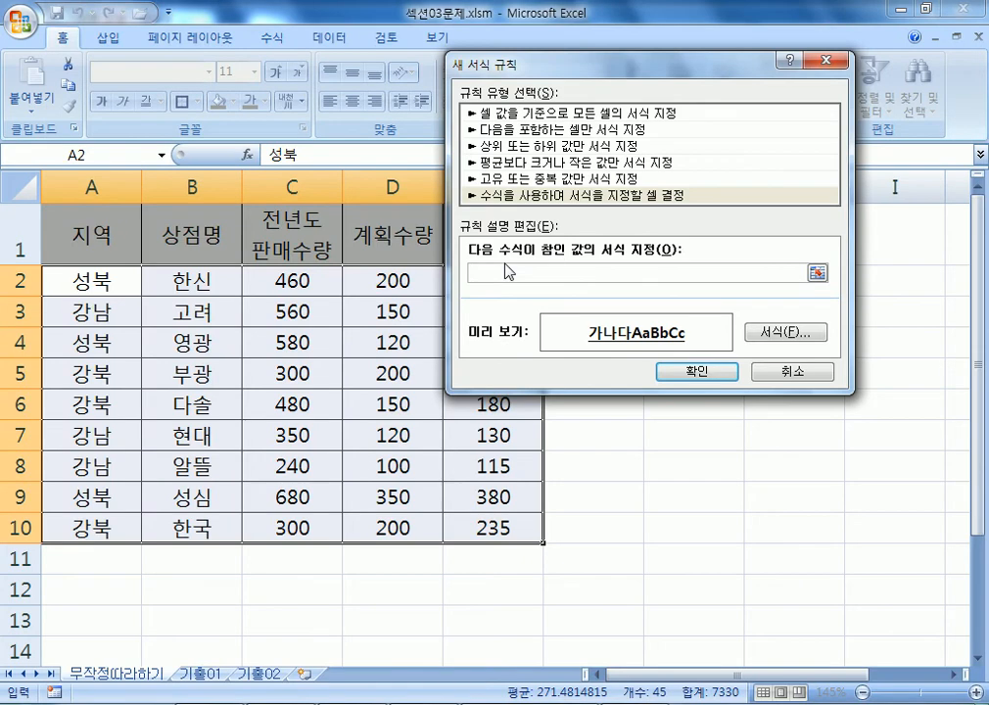
Write the rule formula =$D2>=250 and copy it.
click(378, 289)
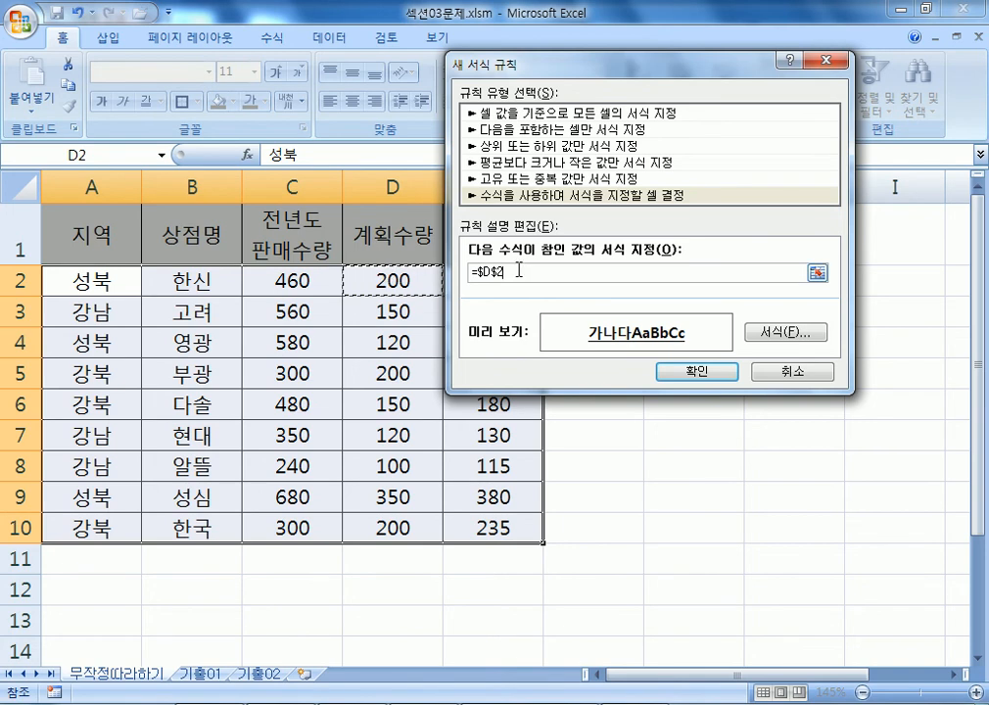
key(BackSpace)
key(BackSpace)
key(BackSpace)
key(BackSpace)
key(BackSpace)
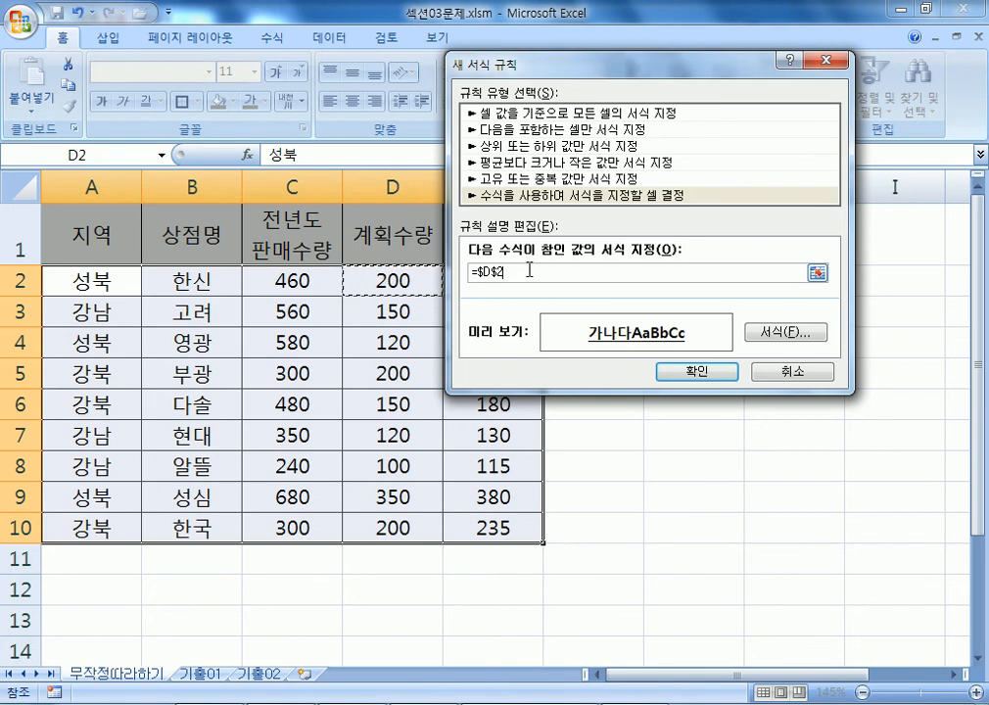
text(ㅋ)
text(250)
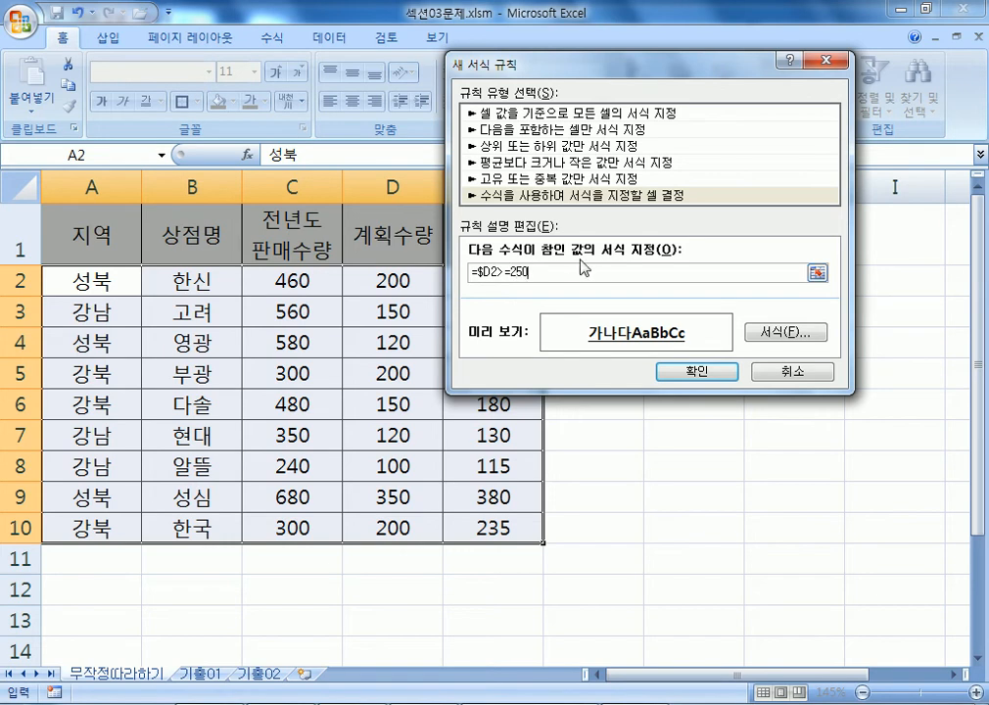
drag(530, 270, 470, 271)
key(ctrl+c)
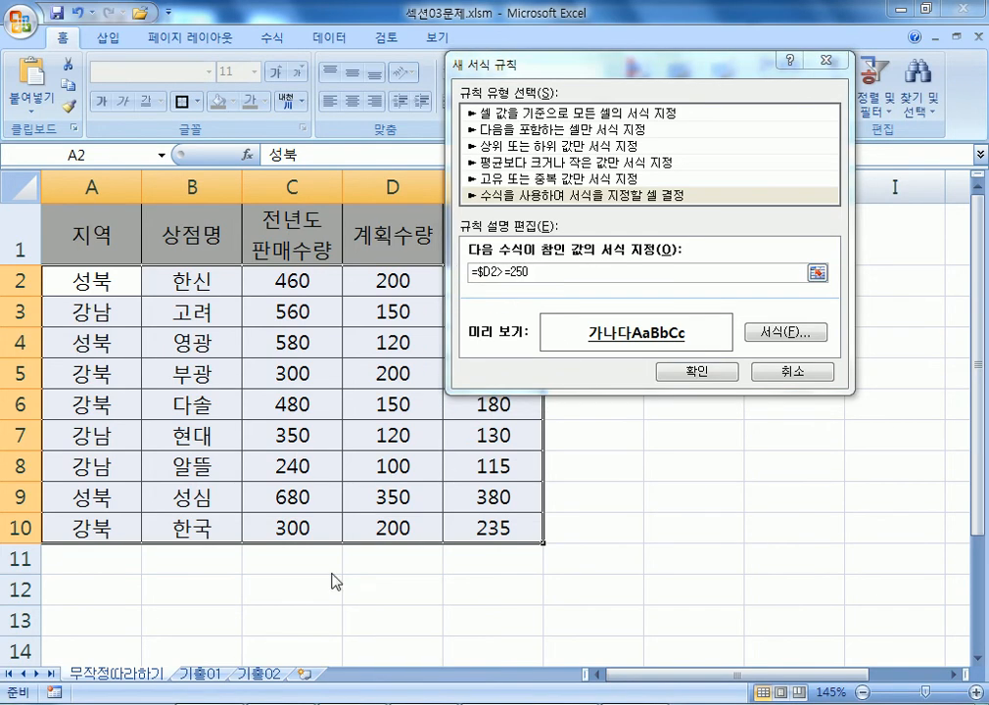
Paste the formula into the Notepad notes, then clear it from the rule box.
key(alt+Tab)
key(ctrl+v)
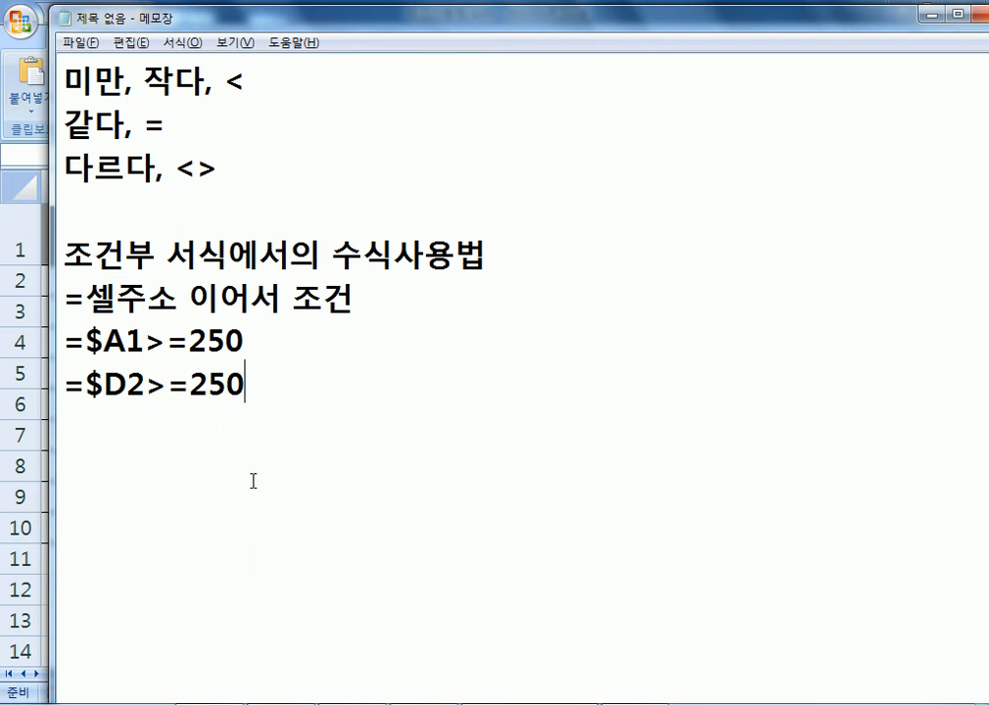
key(alt+Tab)
key(Delete)
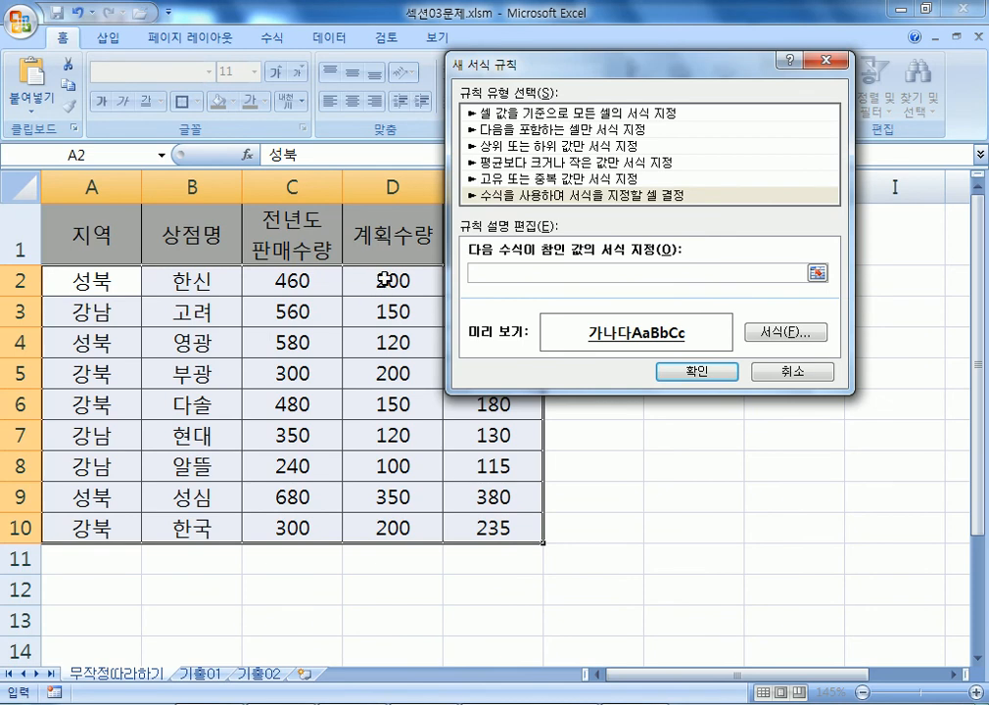
Enter =$D2>=250 with the column locked via F4 and apply the bold underline rule.
drag(575, 63, 721, 119)
click(396, 311)
drag(634, 129, 522, 122)
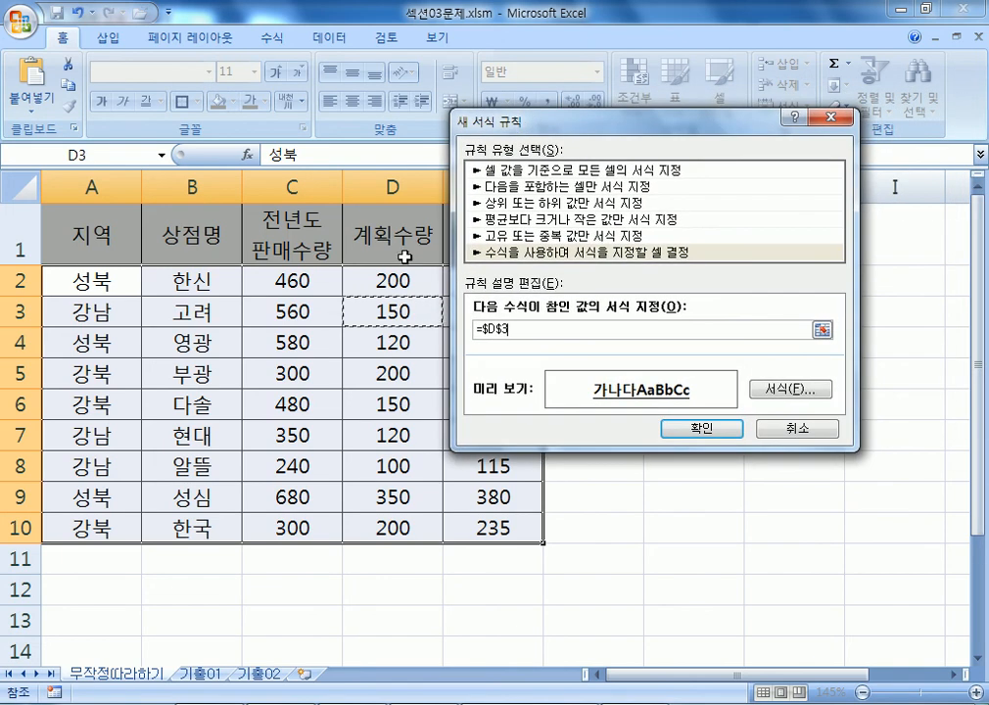
click(385, 282)
key(F4)
key(F4)
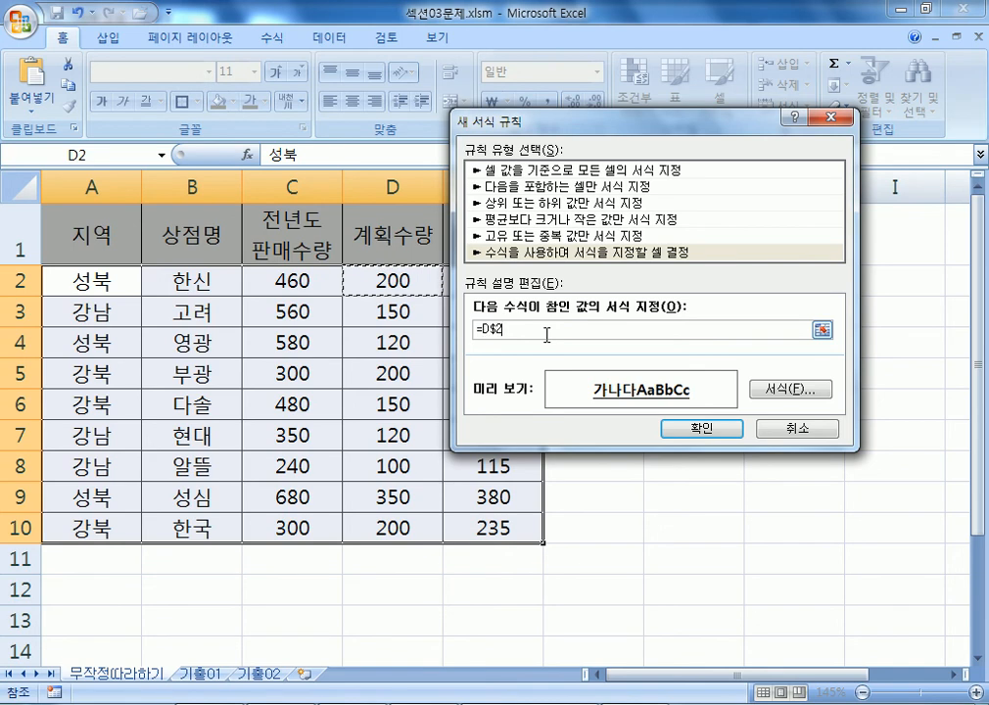
key(F4)
key(F4)
key(F4)
key(F4)
key(F4)
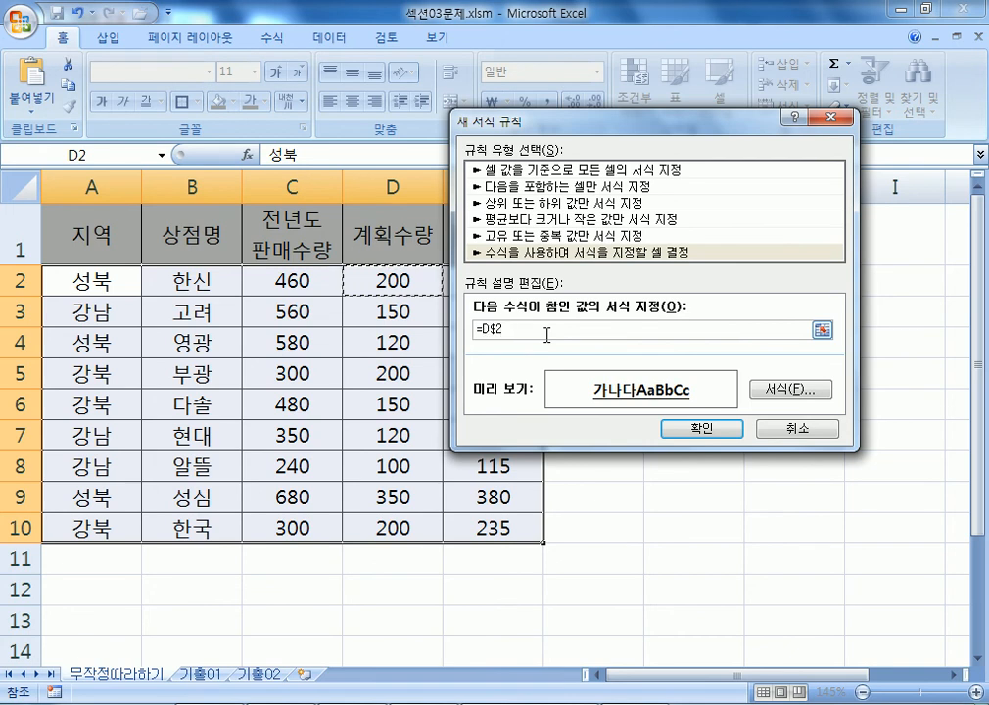
key(F4)
key(F4)
key(F4)
key(F4)
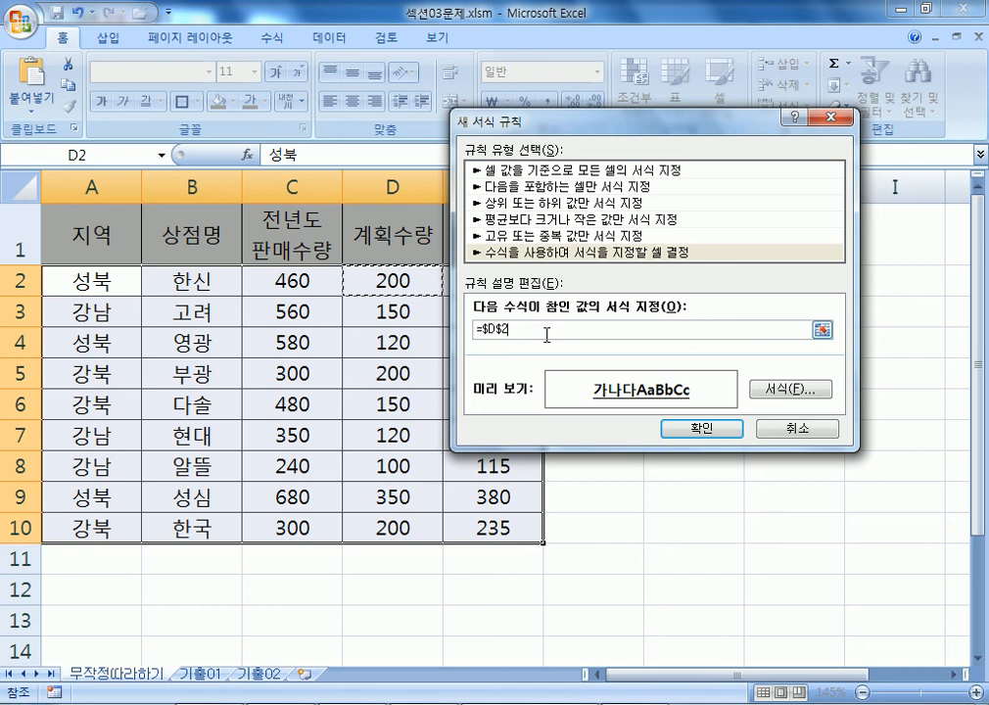
key(F4)
key(F4)
key(F4)
key(F4)
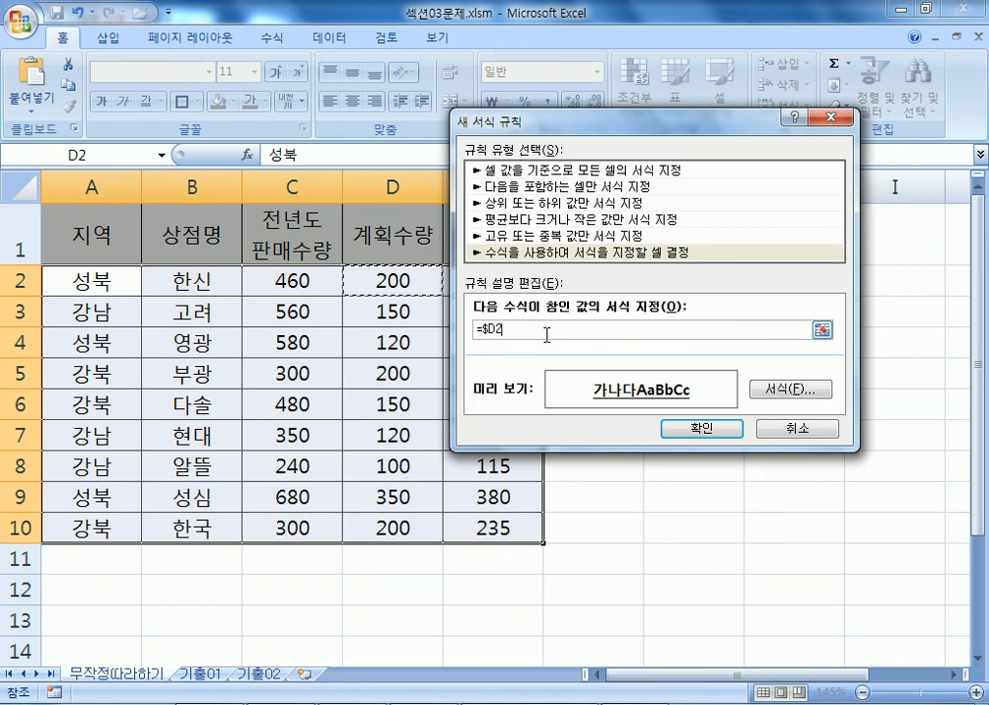
key(F4)
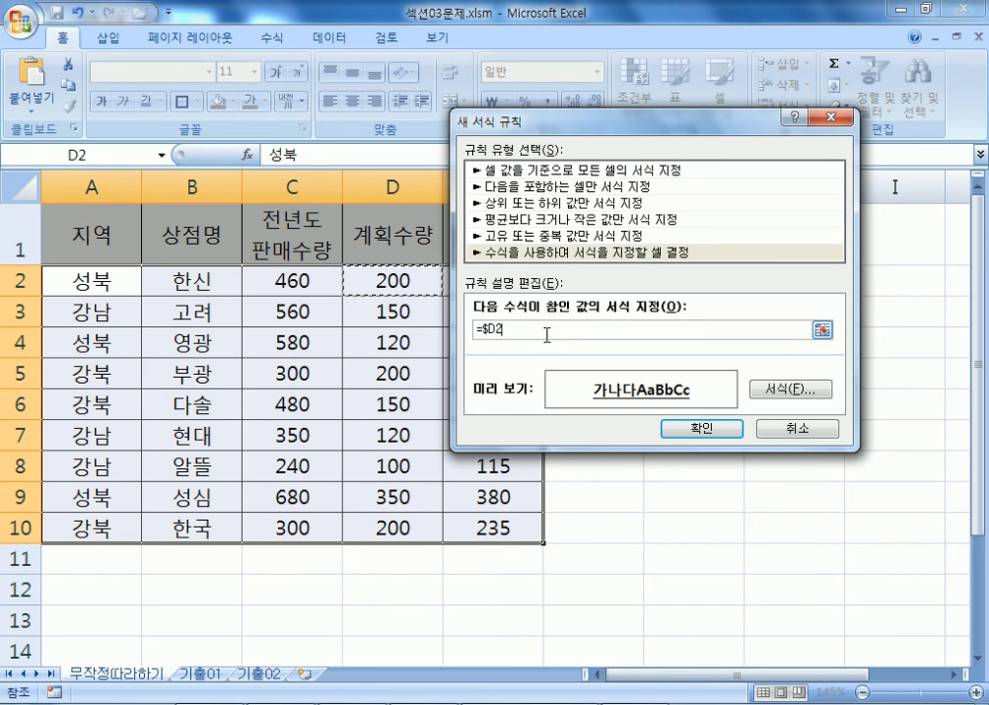
text(>=250)
click(684, 431)
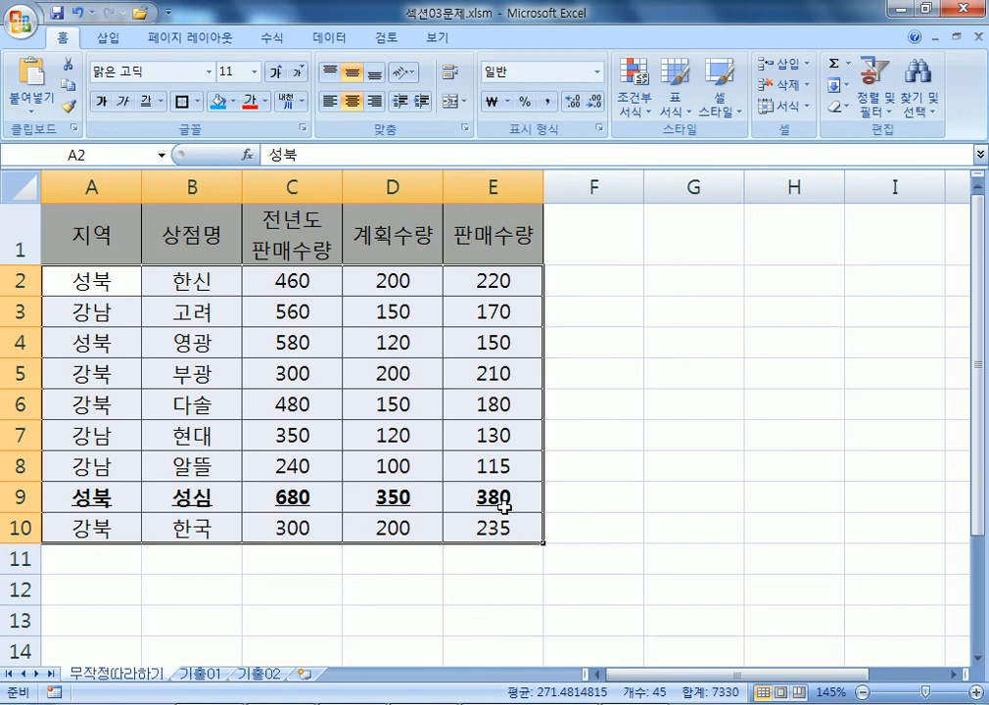
Reselect A2:E10 and start a new formula-based formatting rule.
scroll(504, 403, down, 3)
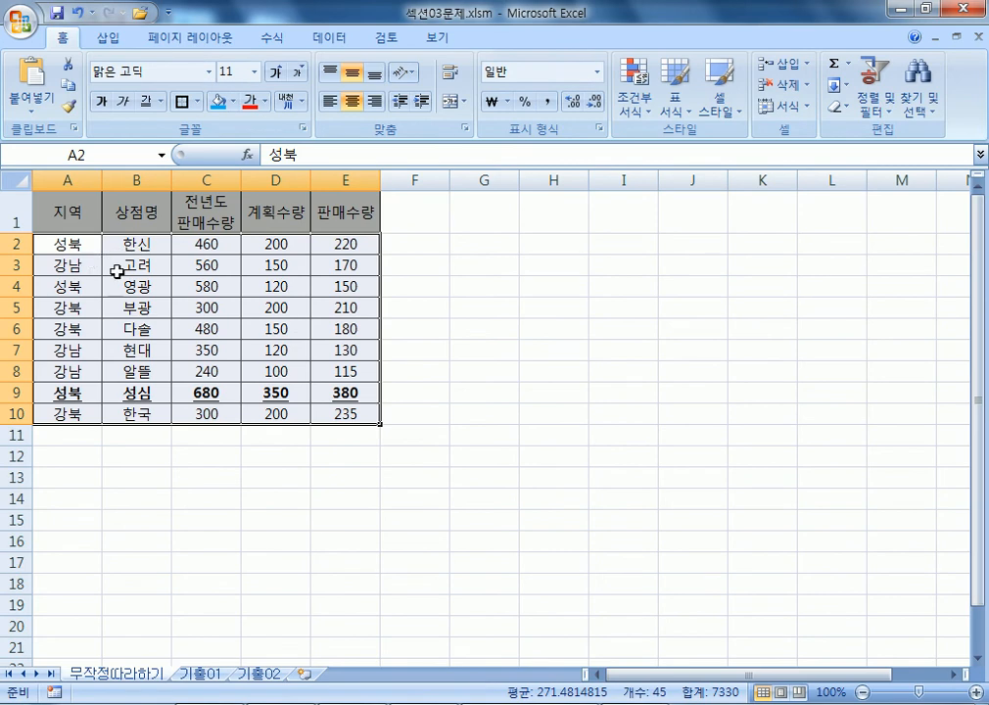
drag(76, 248, 323, 413)
click(638, 106)
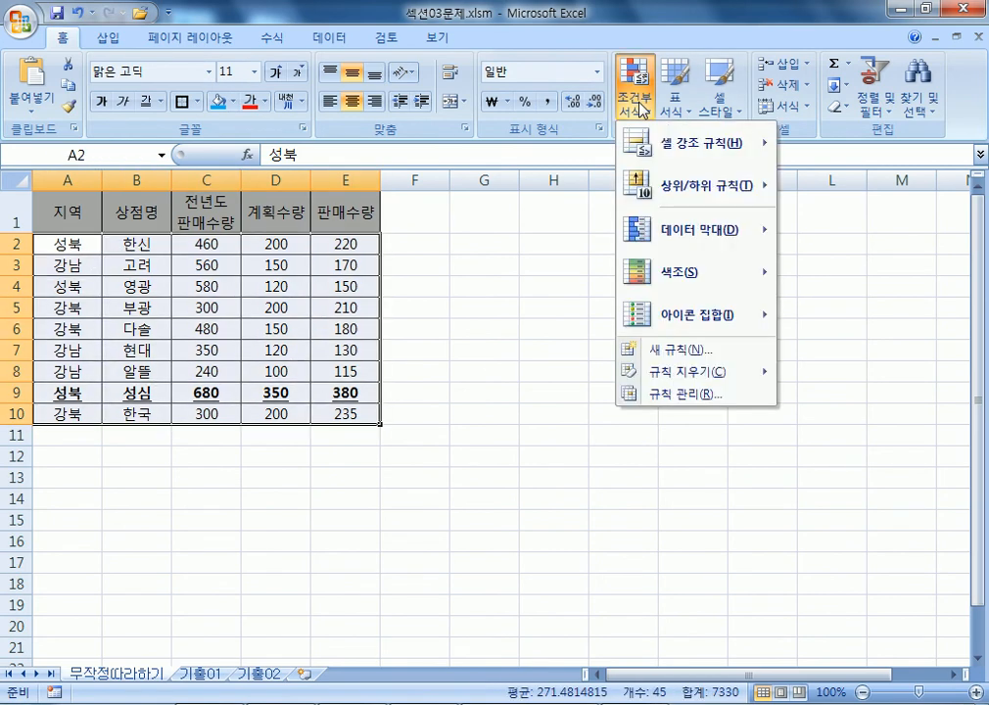
click(667, 360)
click(476, 231)
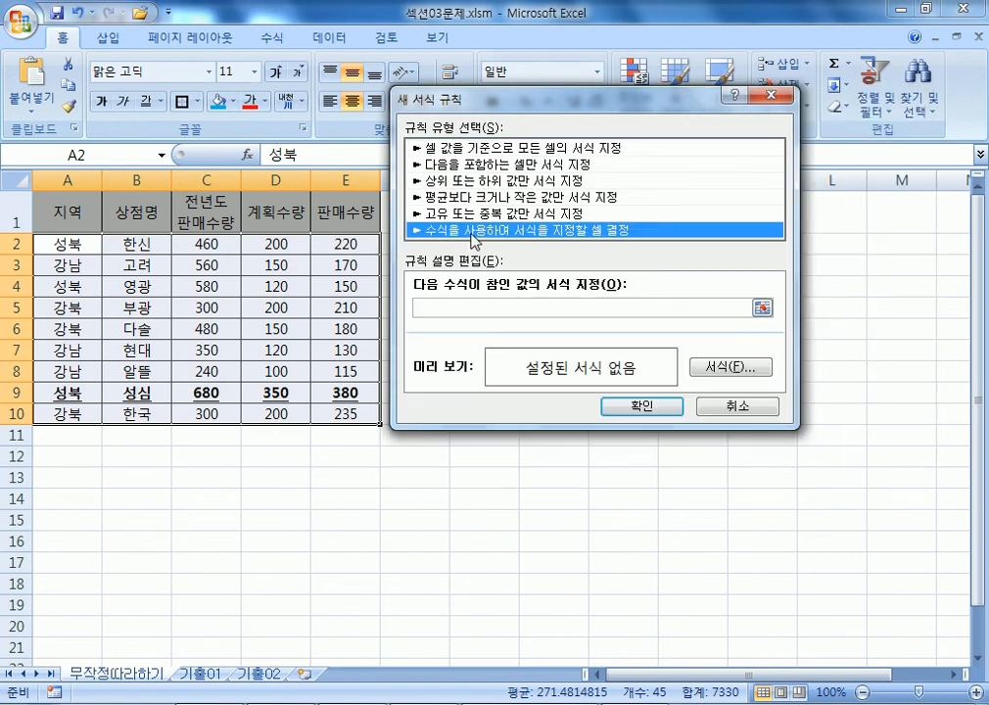
click(463, 306)
drag(505, 115, 497, 108)
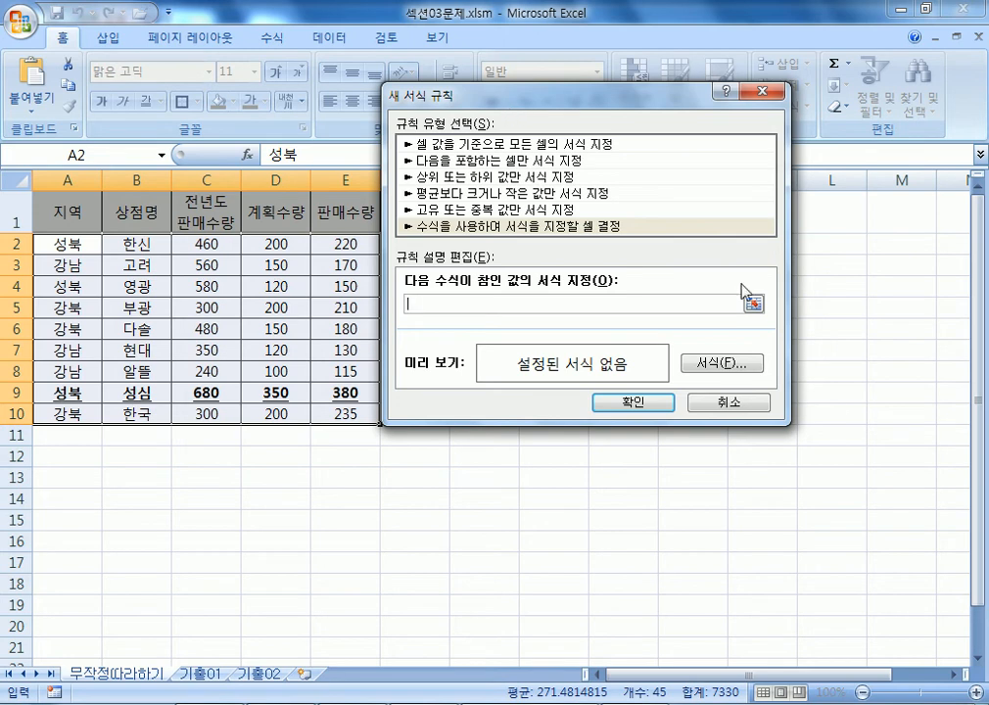
Give the rule an italic, red font format.
click(717, 364)
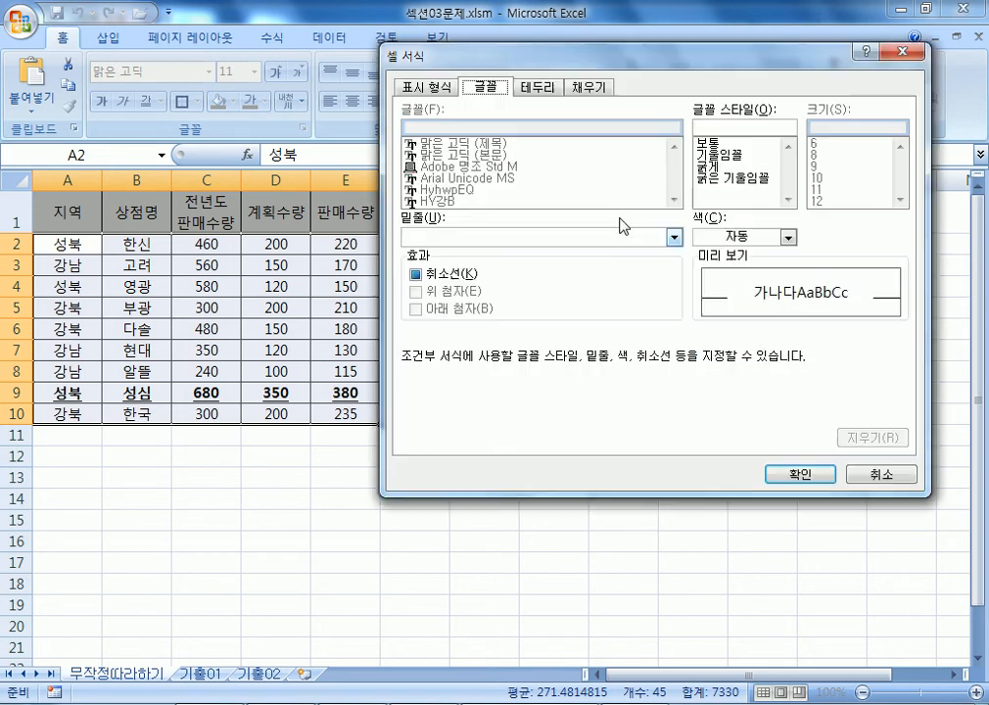
click(720, 155)
click(788, 237)
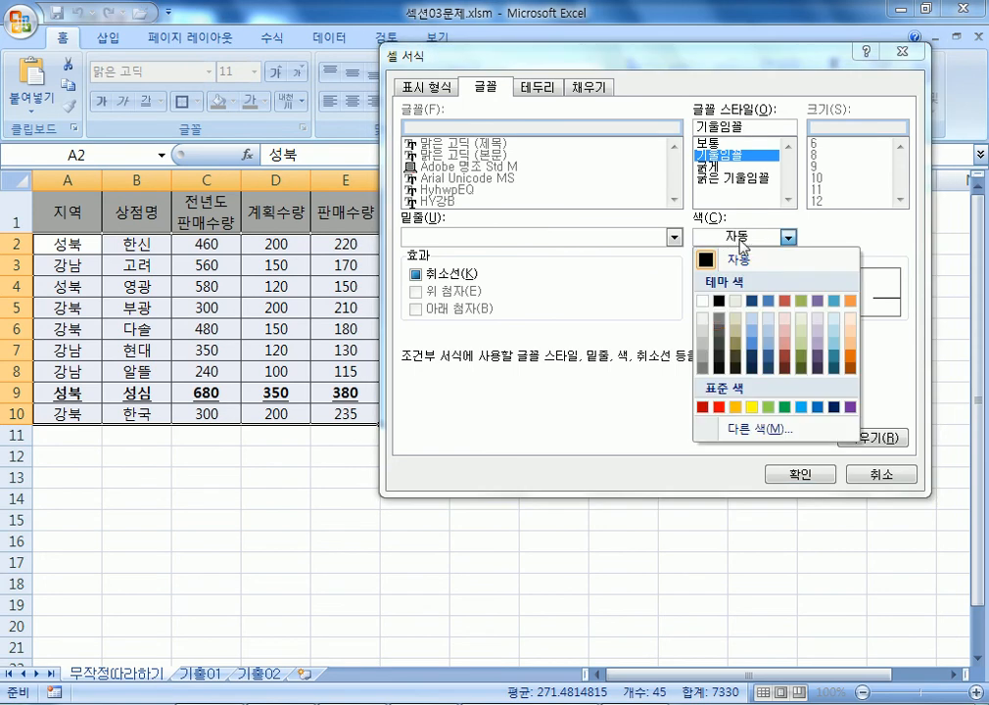
click(720, 406)
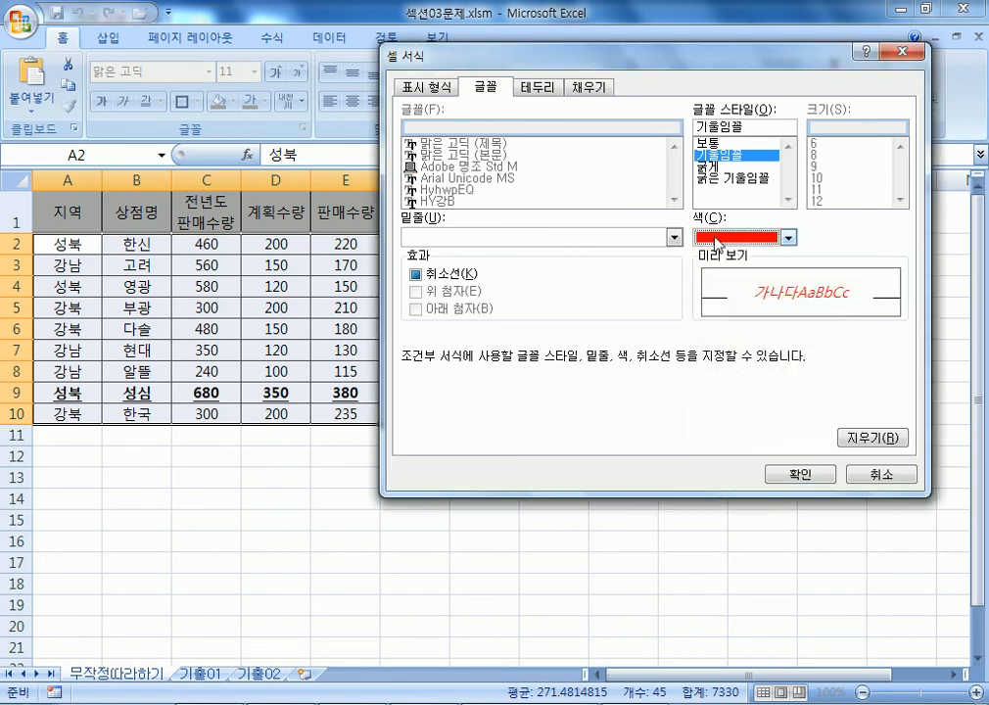
click(778, 472)
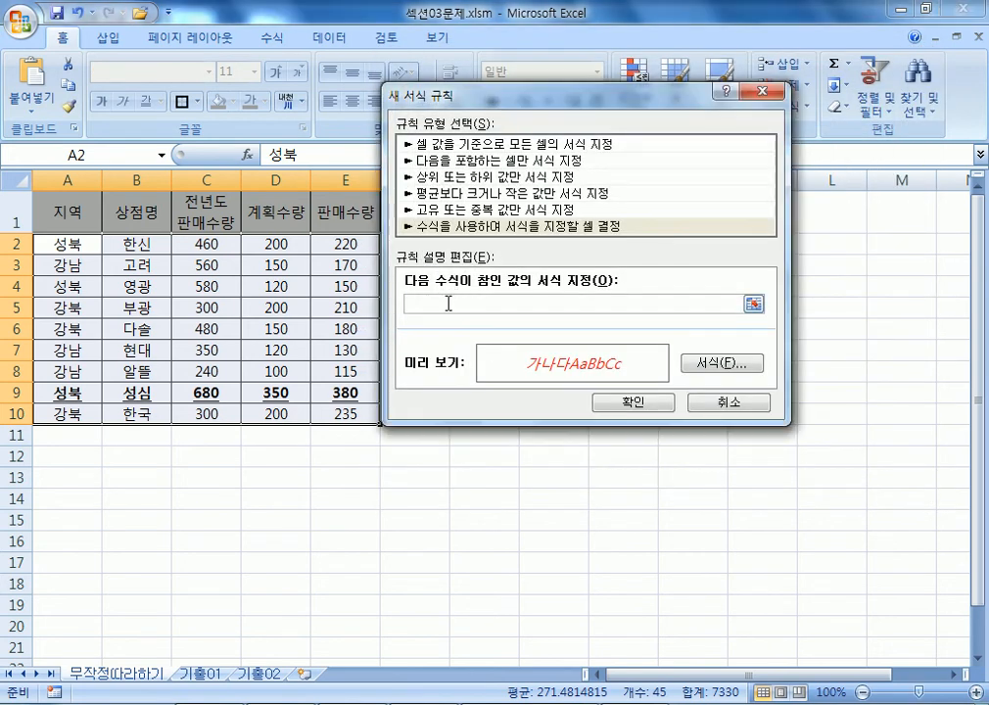
Enter the rule formula =$D2<150, then switch to the Notepad notes.
drag(477, 108, 403, 43)
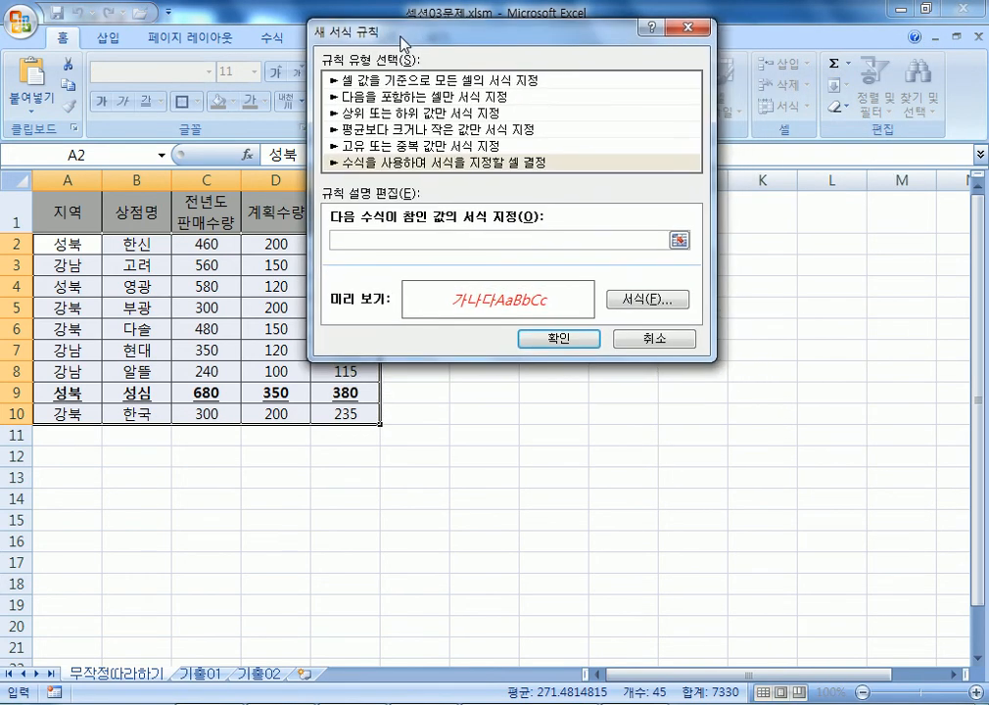
click(270, 245)
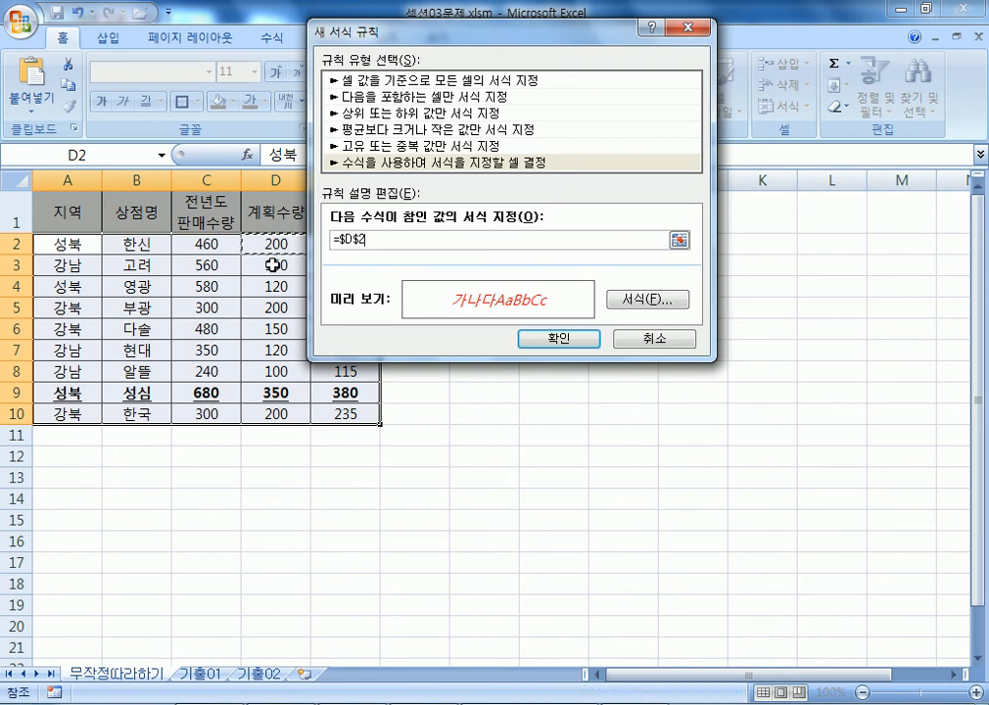
key(F4)
key(F4)
text(<150)
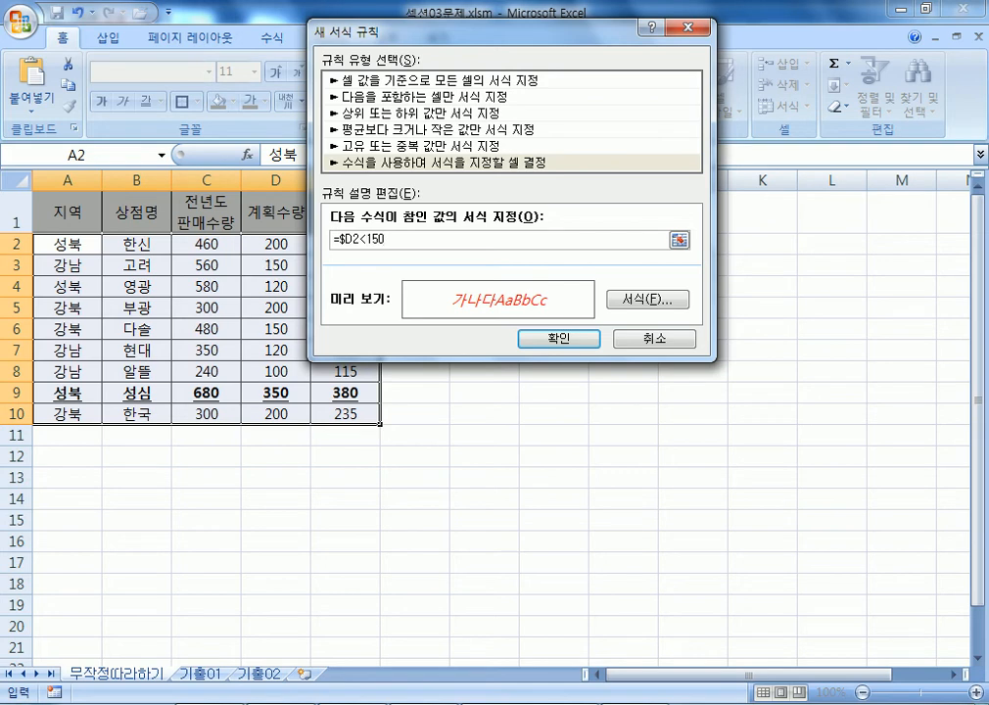
key(alt+Tab)
scroll(324, 364, down, 2)
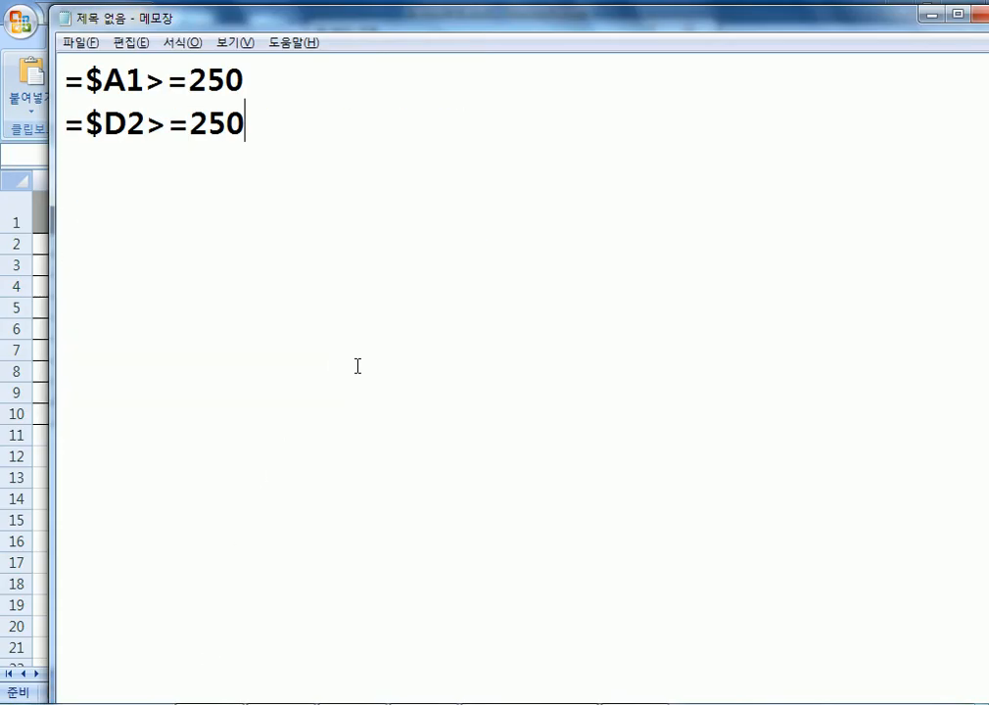
Write a bullet note: click the topmost matching cell, press F4 twice, then enter the condition.
scroll(355, 368, up, 1)
key(Return)
text(* )
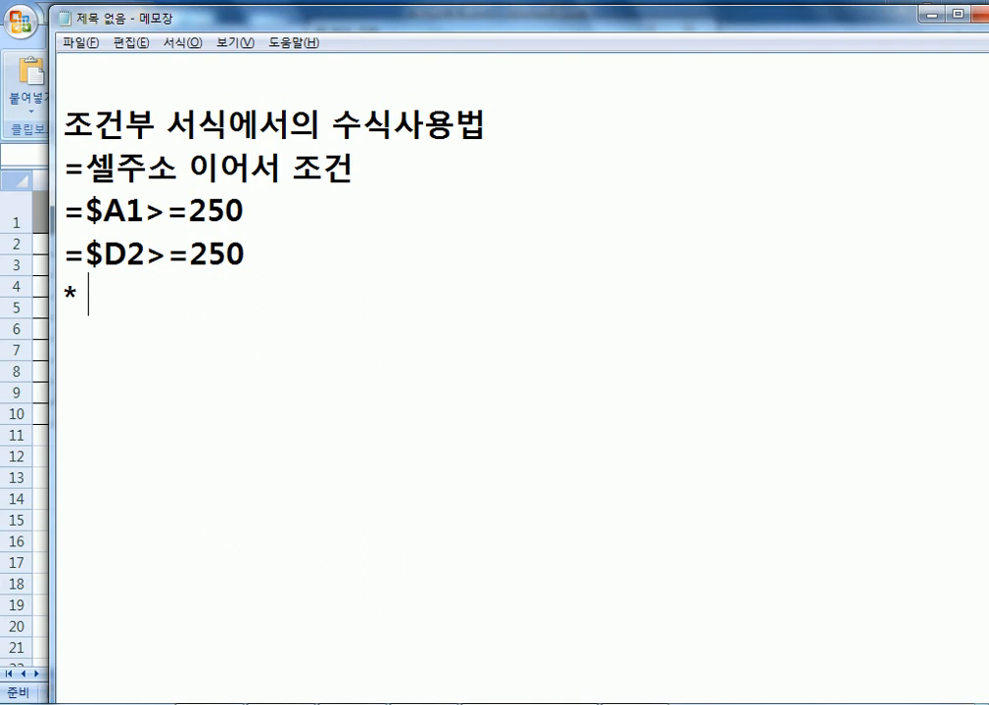
text(WHR)
key(BackSpace)
key(BackSpace)
key(BackSpace)
text(WHR)
key(BackSpace)
key(BackSpace)
key(BackSpace)
key(Hangul)
text(ㅈㅗ건에 해당하)
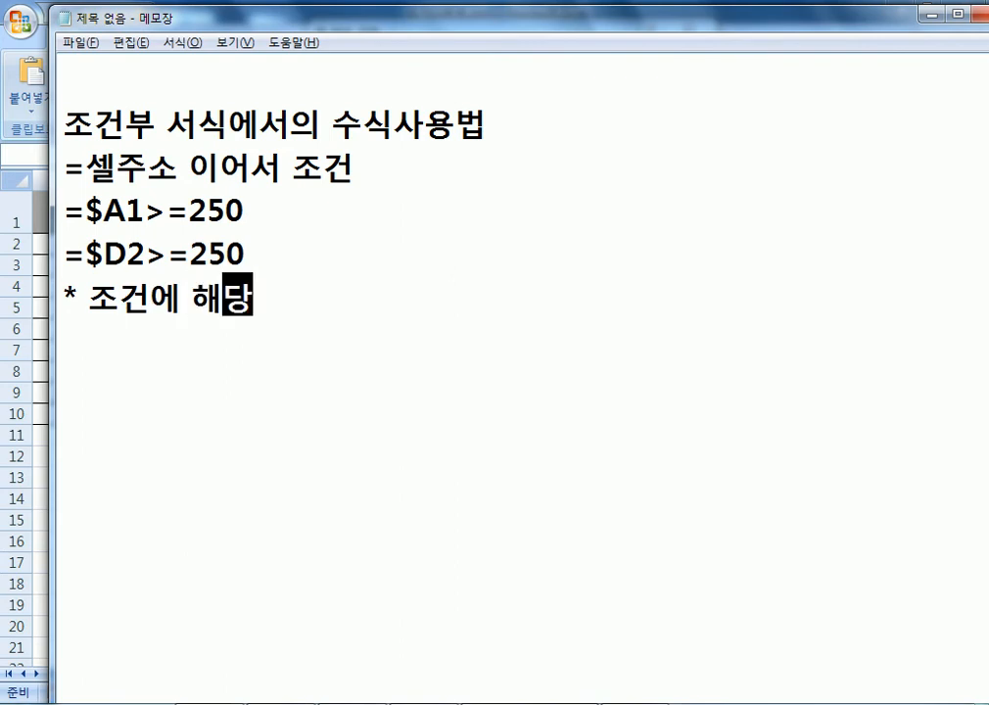
text(는 셀)
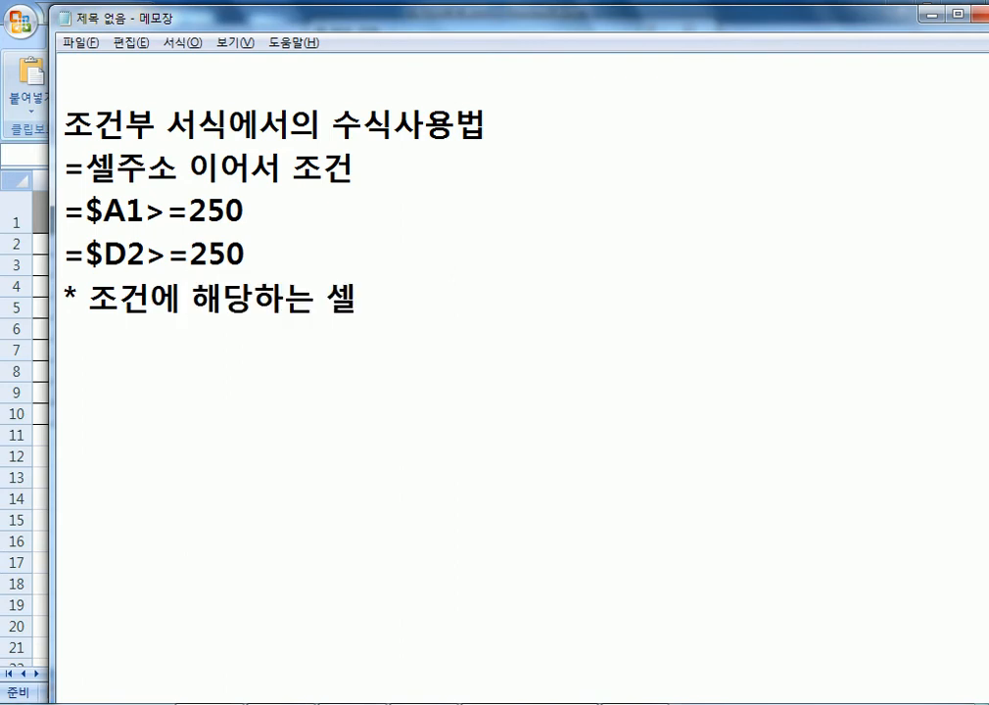
text(중에서 가장 )
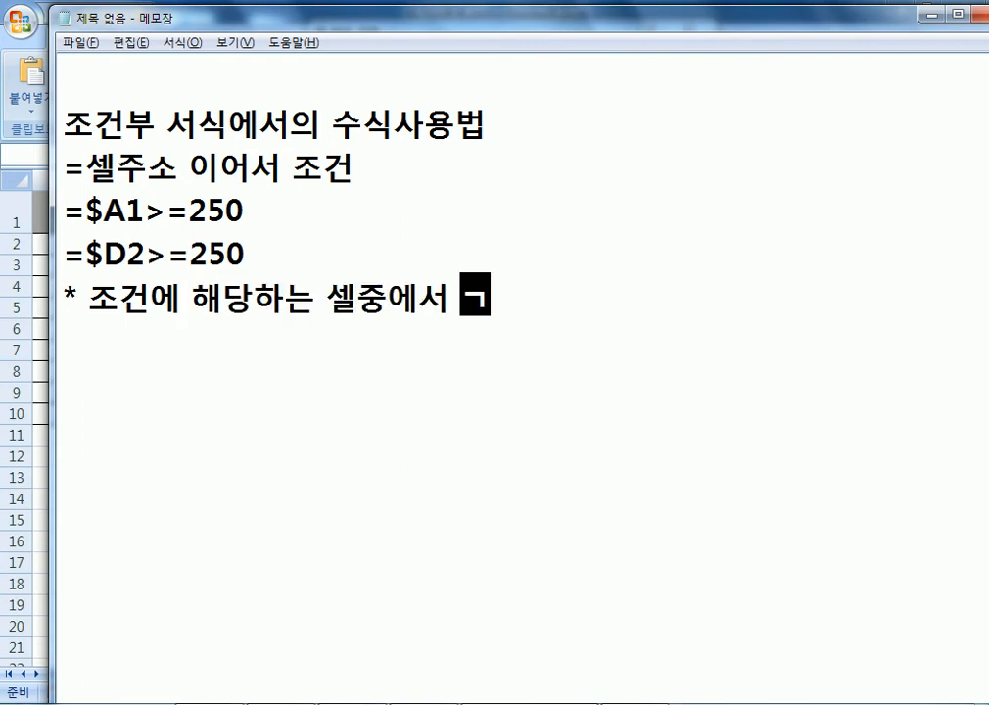
text(위에 있는)
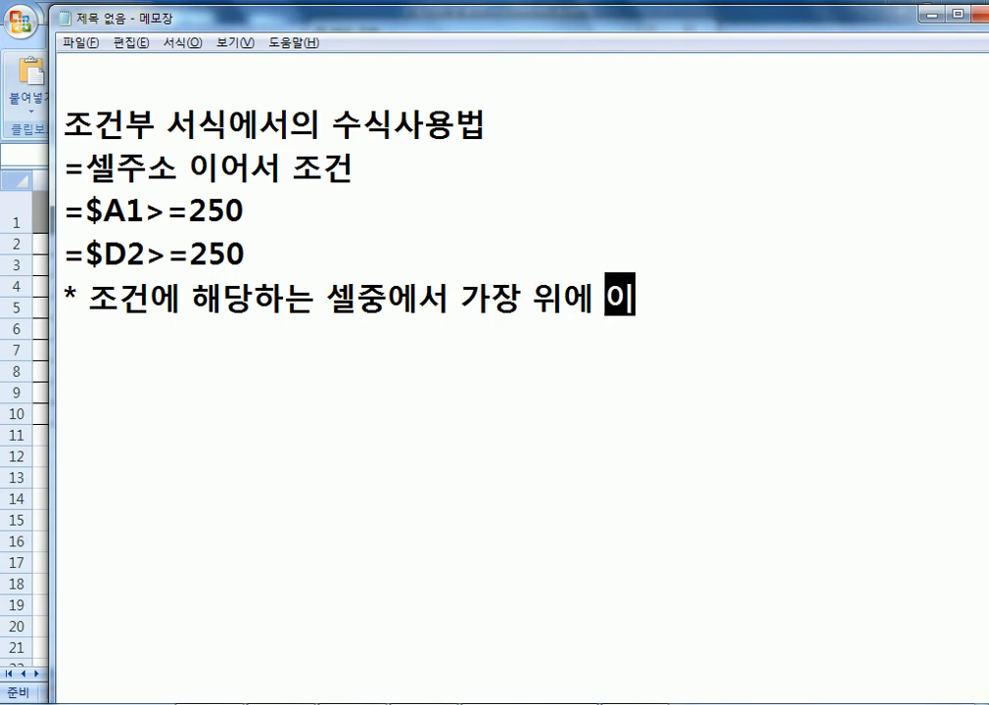
text( ㅔㅅ)
key(BackSpace)
key(BackSpace)
text(세ㅐㄹ)
key(BackSpace)
key(BackSpace)
key(BackSpace)
text(셀을 )
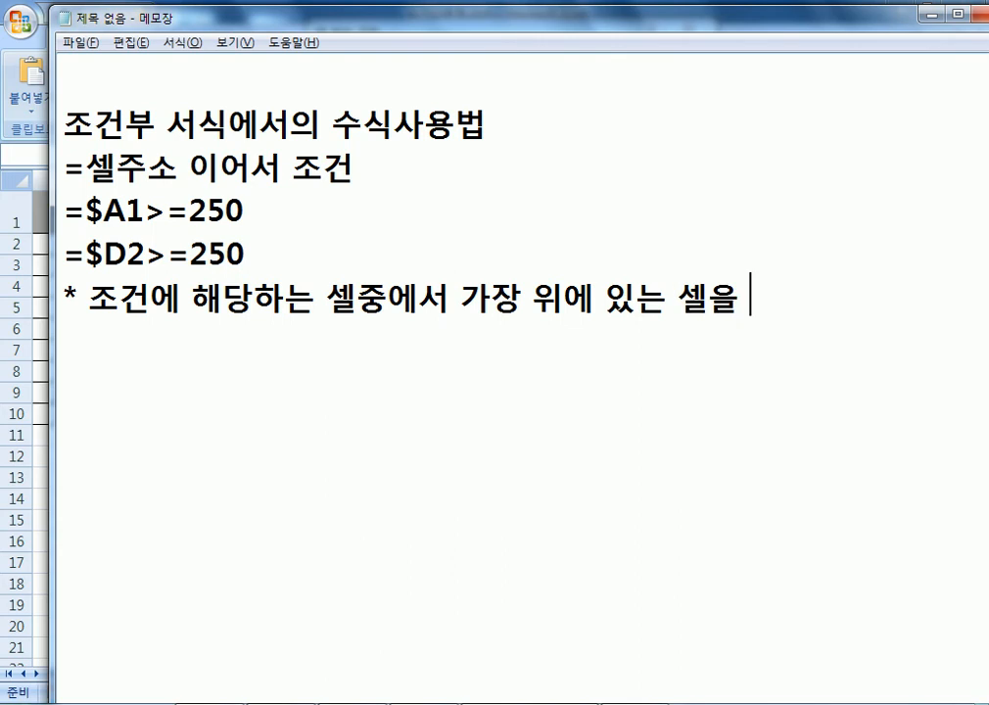
text(클릭하고, f)
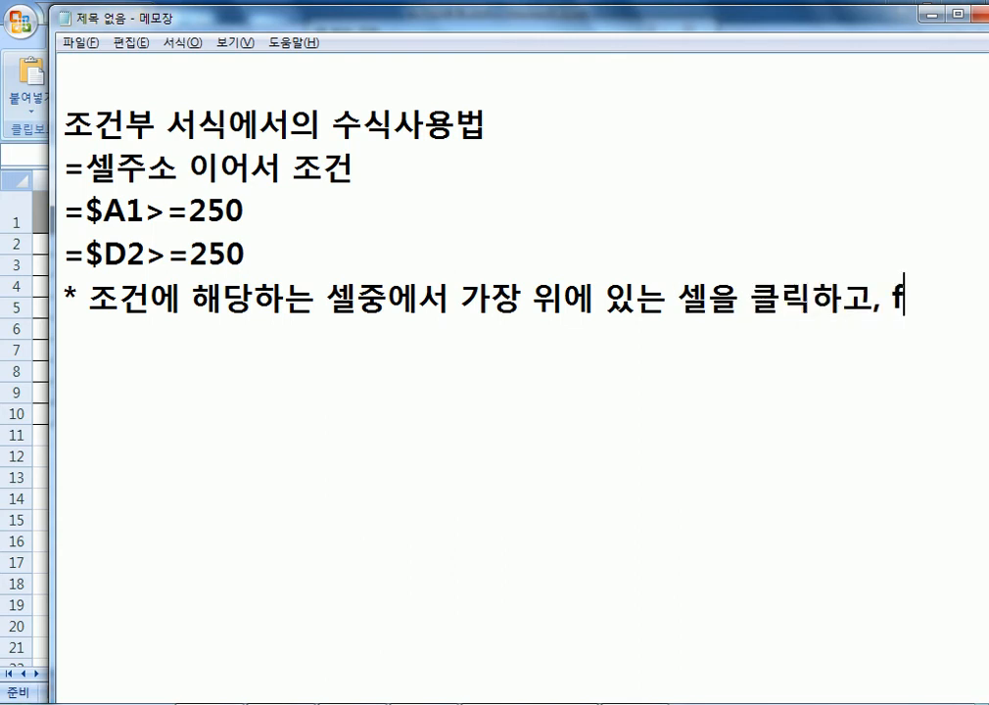
key(BackSpace)
text(F4)
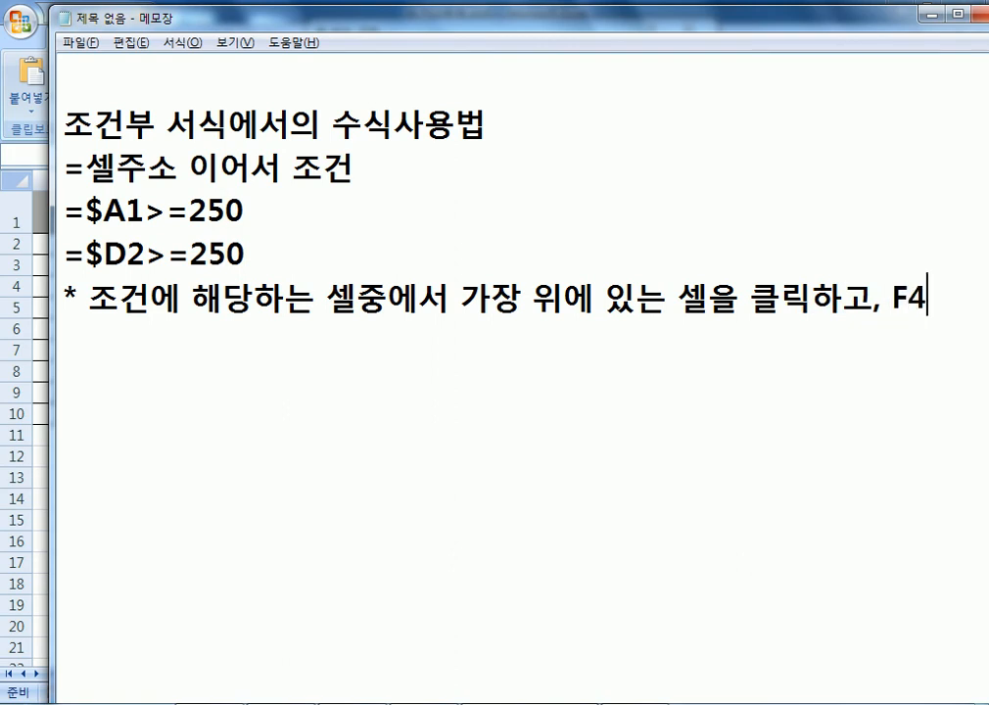
text(키를)
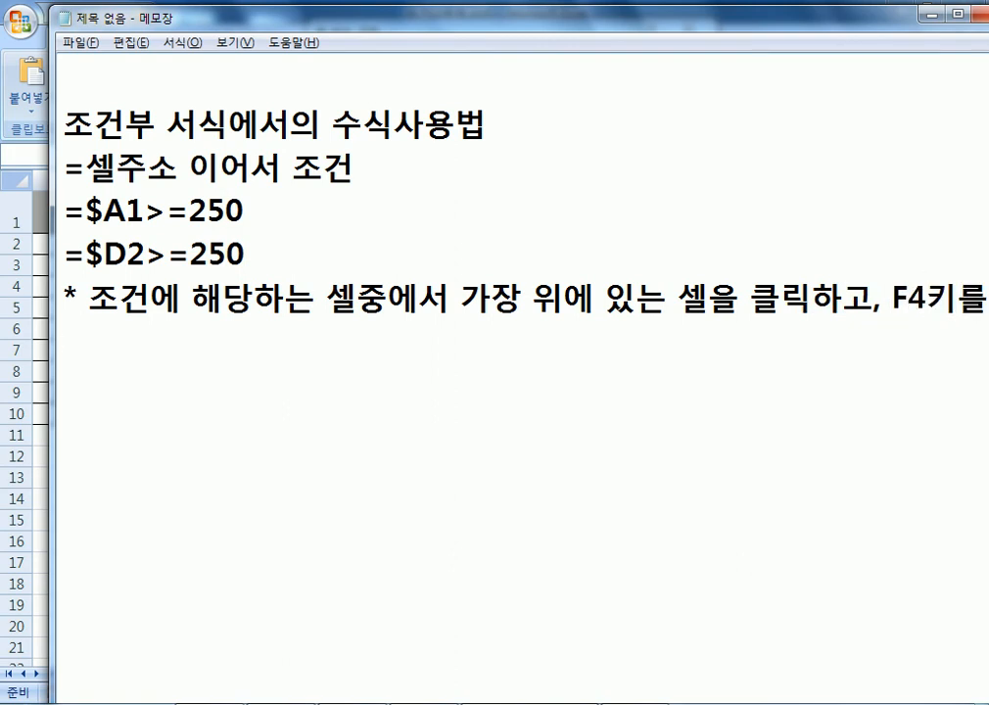
text(ㄷㅂ)
key(BackSpace)
key(BackSpace)
text(주)
key(BackSpace)
key(BackSpace)
text(두번)
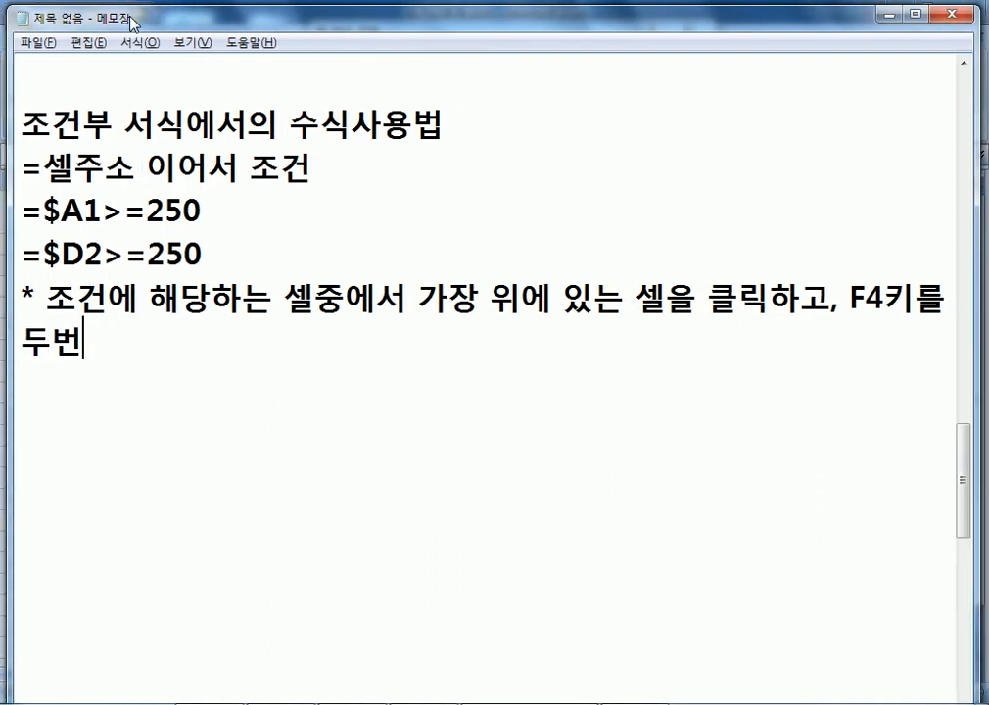
text(늘)
text(르고,)
text( 조건식을)
text( 입력)
Add the example formula =$D2<150 on a new line and return to Excel.
key(Return)
text(=4)
key(BackSpace)
text($ㅇ)
key(BackSpace)
key(Hangul)
text(D)
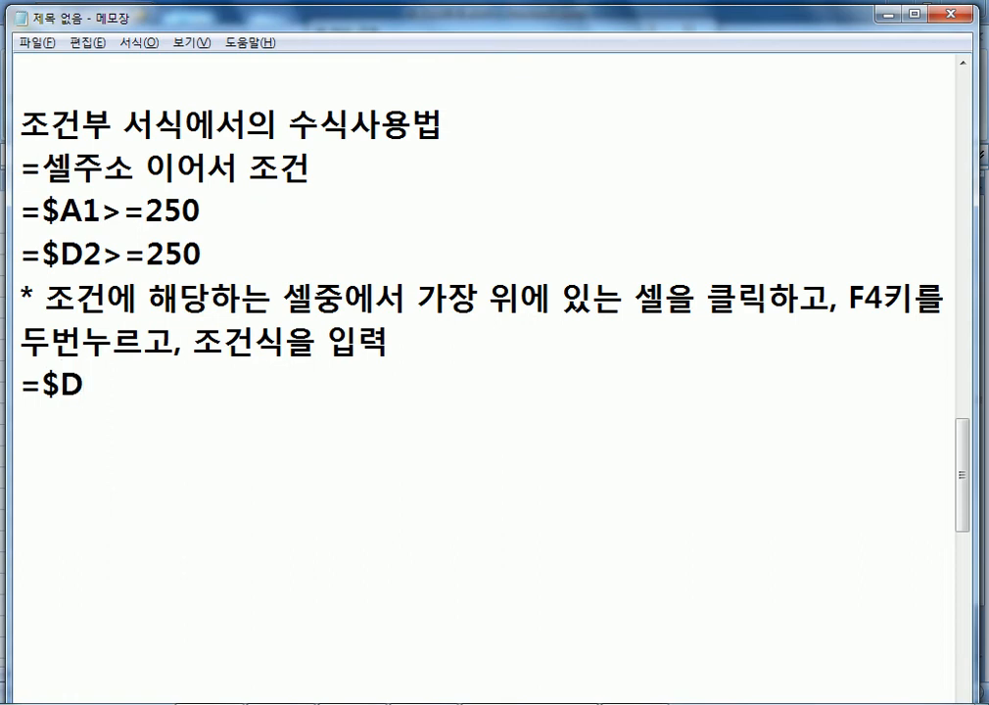
text($2)
key(Left)
key(Left)
key(Left)
key(Left)
key(Delete)
text($)
key(Right)
key(Delete)
key(Right)
text(<150)
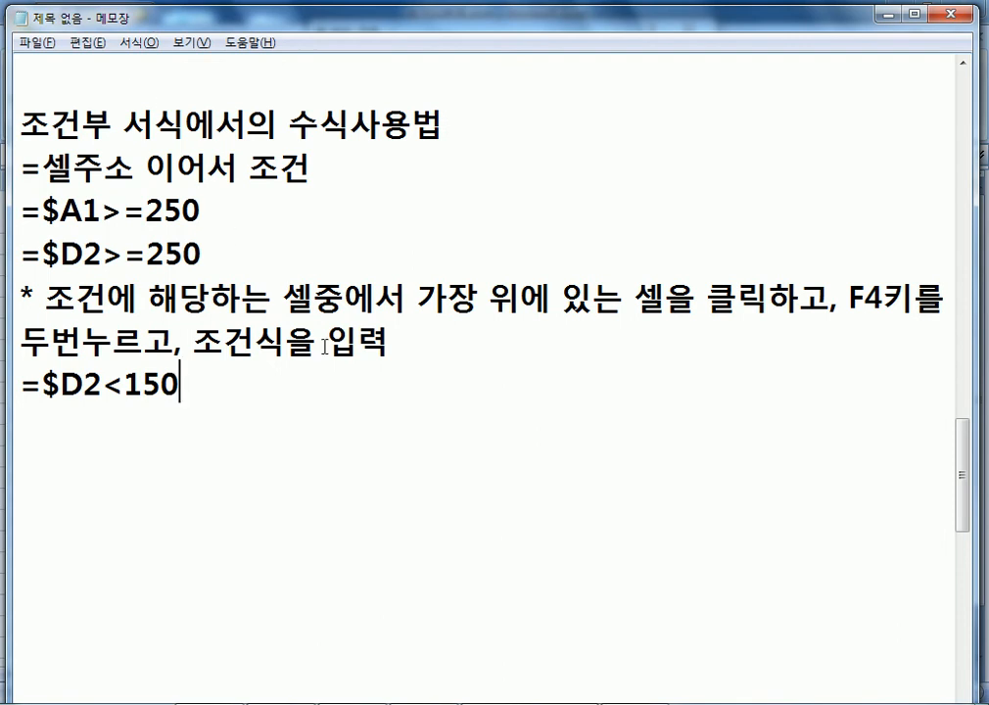
key(alt+Tab)
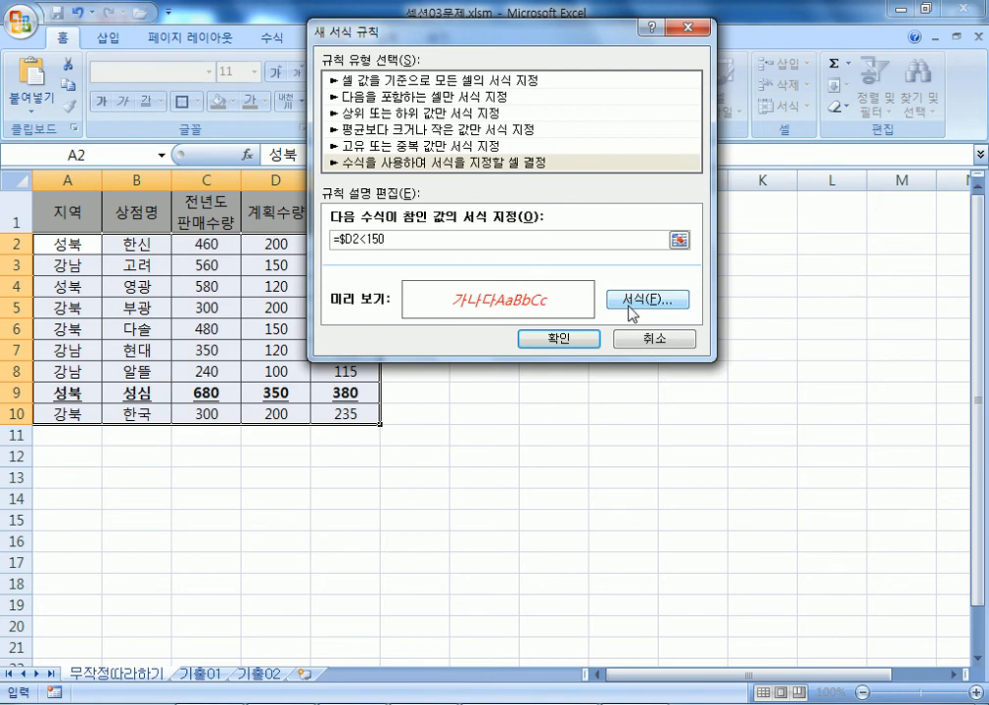
Confirm the =$D2<150 red italic rule and clear the range selection.
click(580, 340)
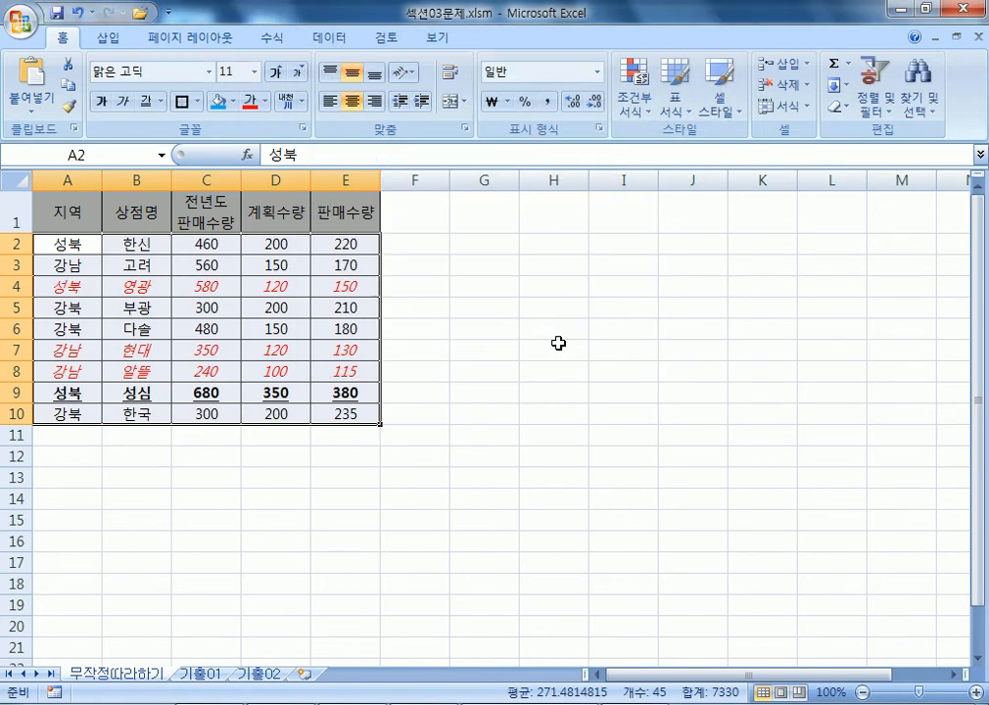
click(71, 240)
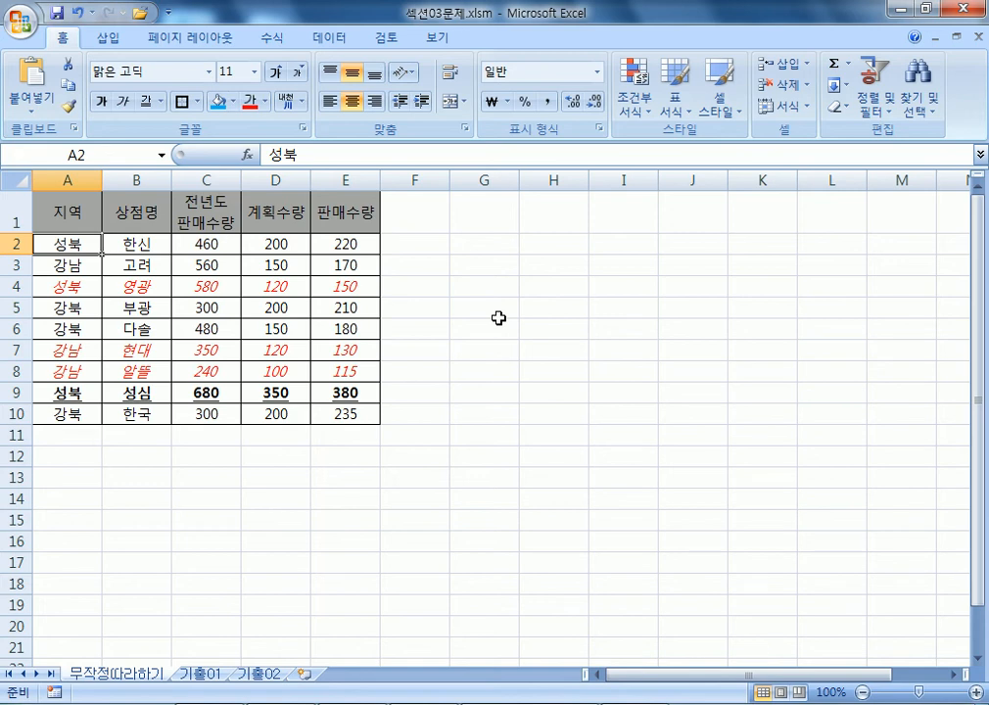
Switch to the 기출01 sheet and select the 판매실적 data range A5:G12.
click(210, 676)
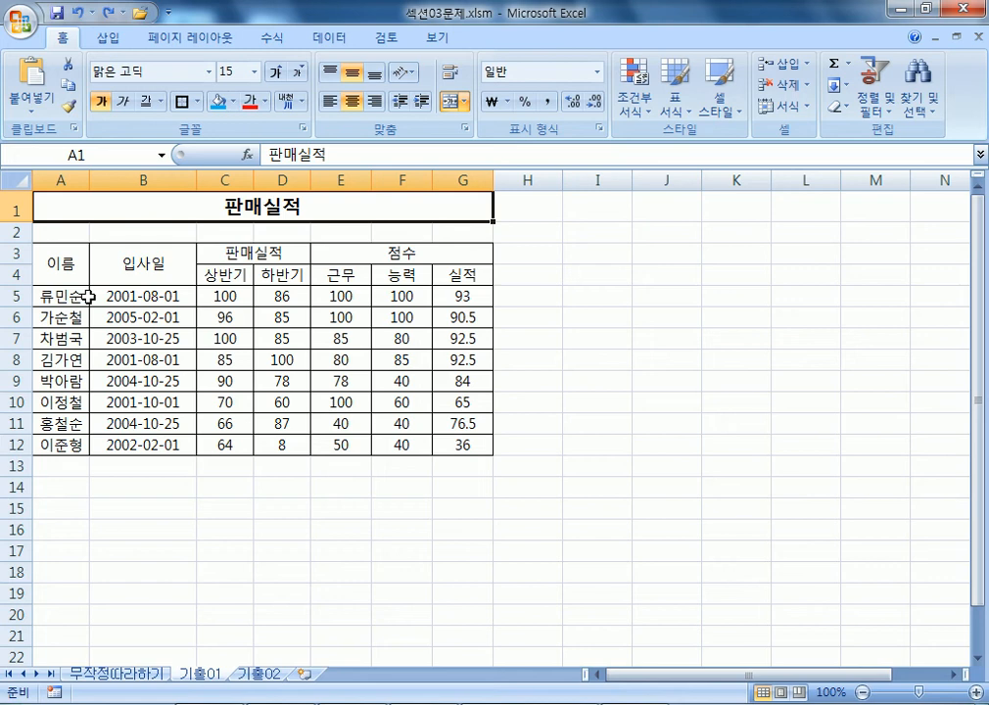
drag(49, 296, 454, 437)
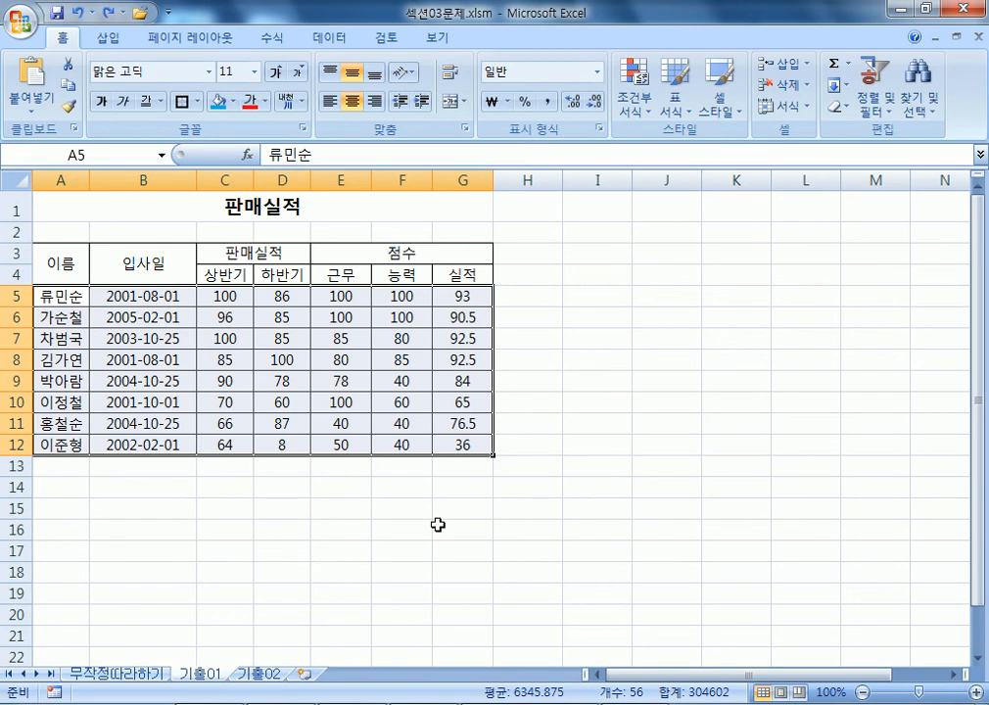
Start a new formula-based conditional formatting rule for the selected rows.
click(644, 110)
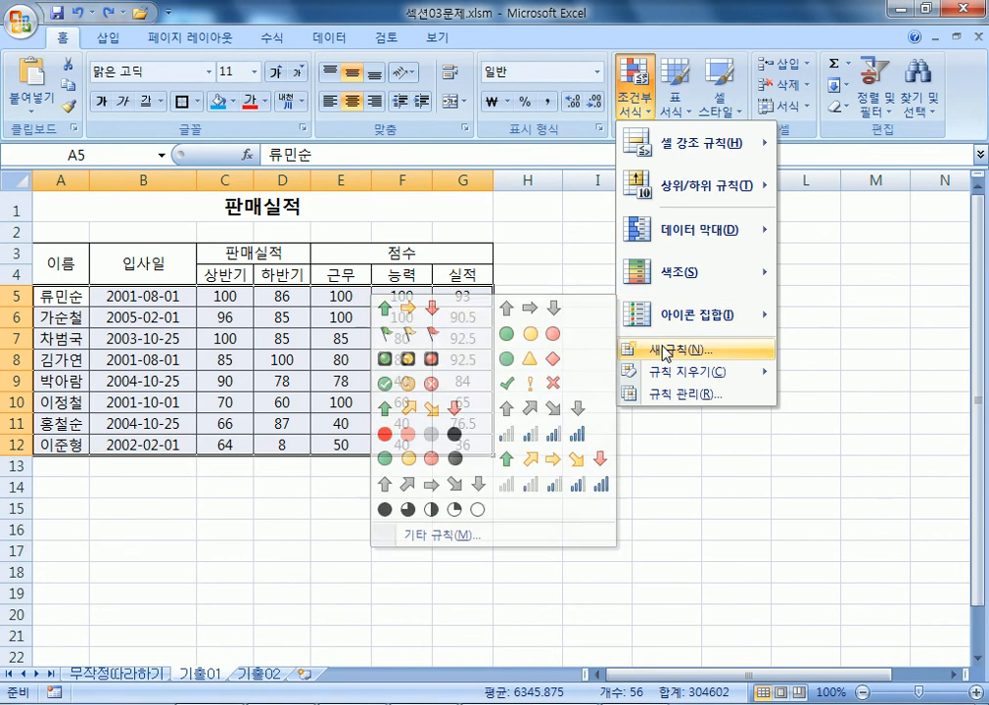
click(671, 348)
click(338, 142)
drag(421, 12, 507, 73)
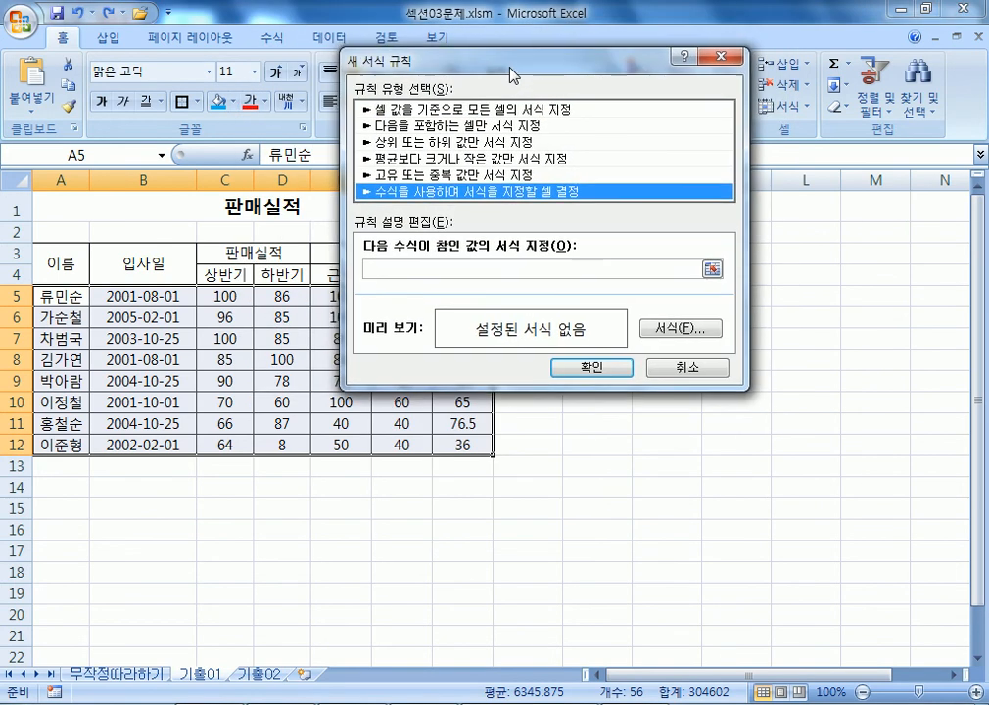
click(393, 269)
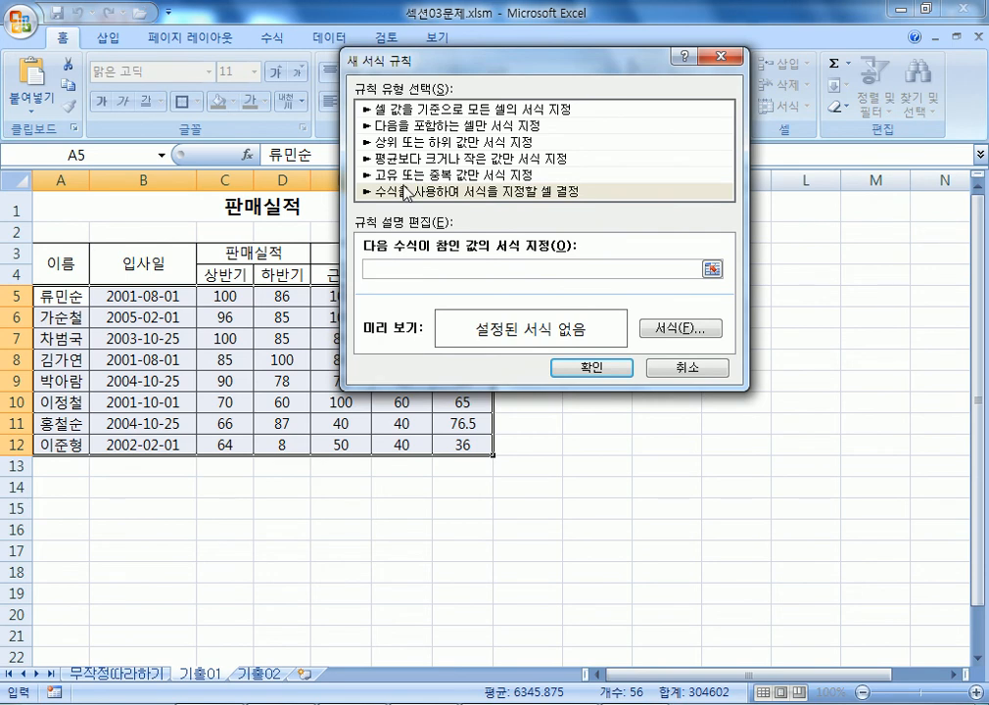
Set the rule's format to bold italic red text.
click(688, 331)
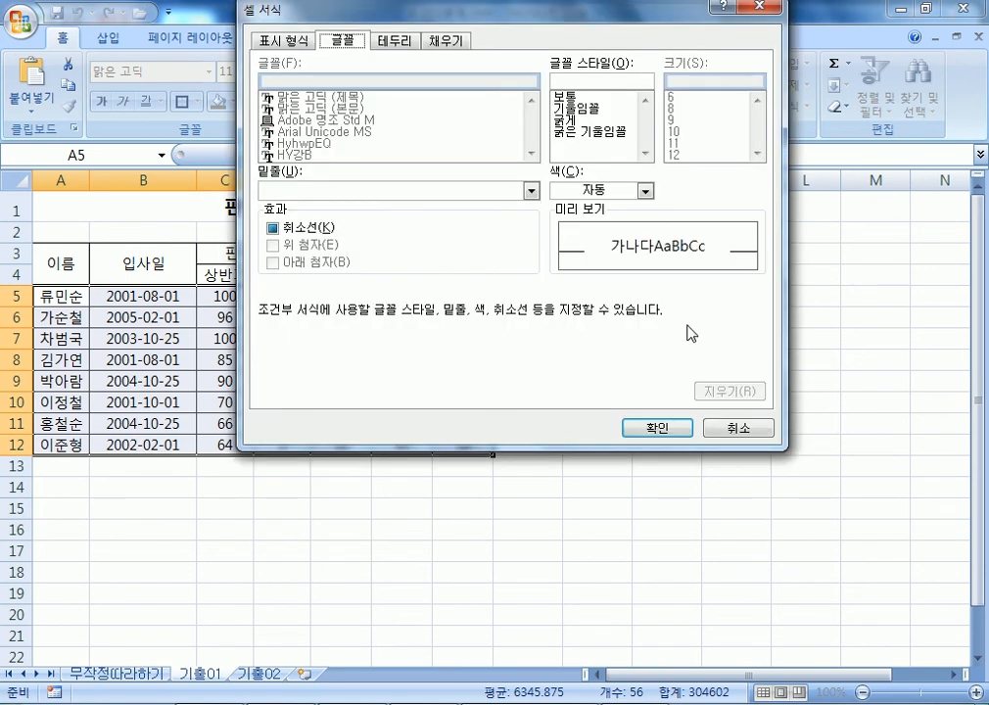
click(584, 132)
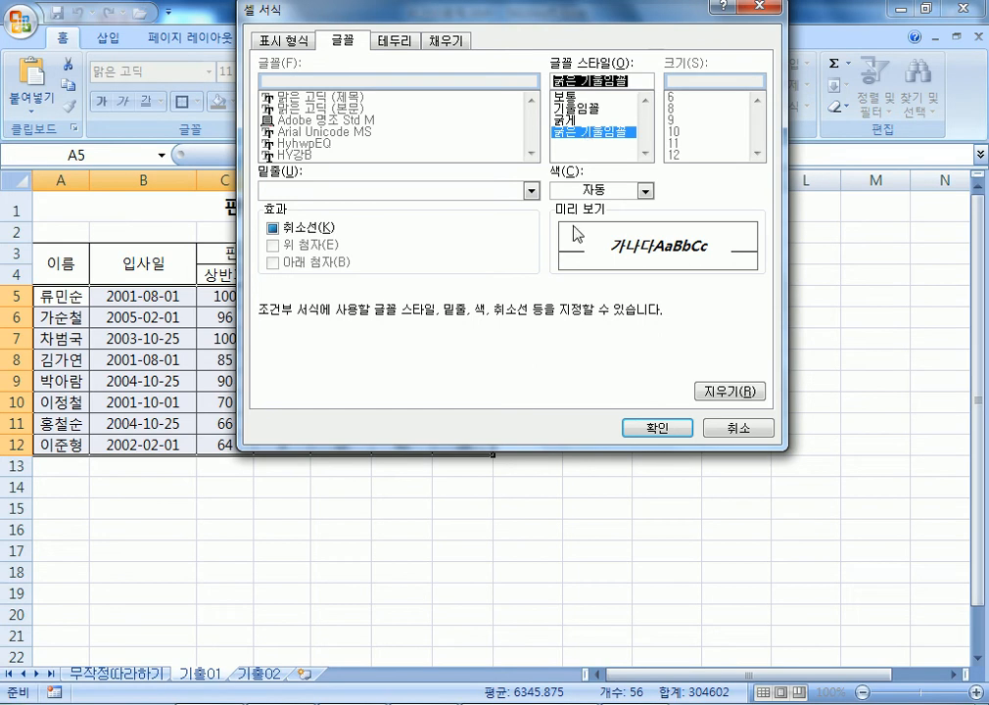
click(573, 190)
click(576, 361)
click(657, 427)
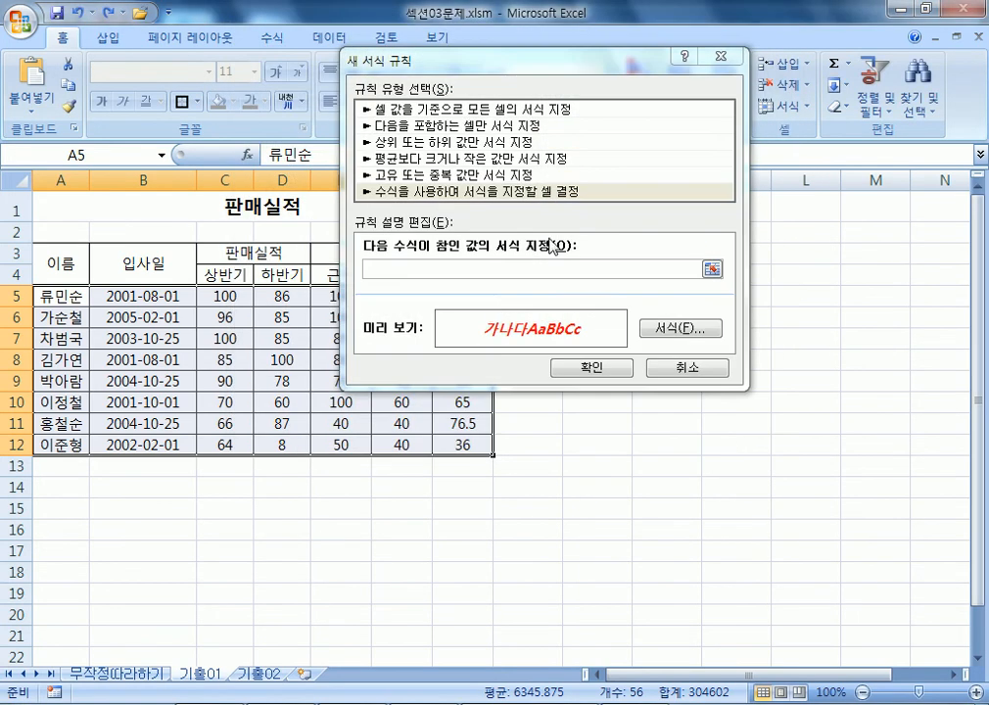
click(387, 270)
drag(438, 72, 305, 101)
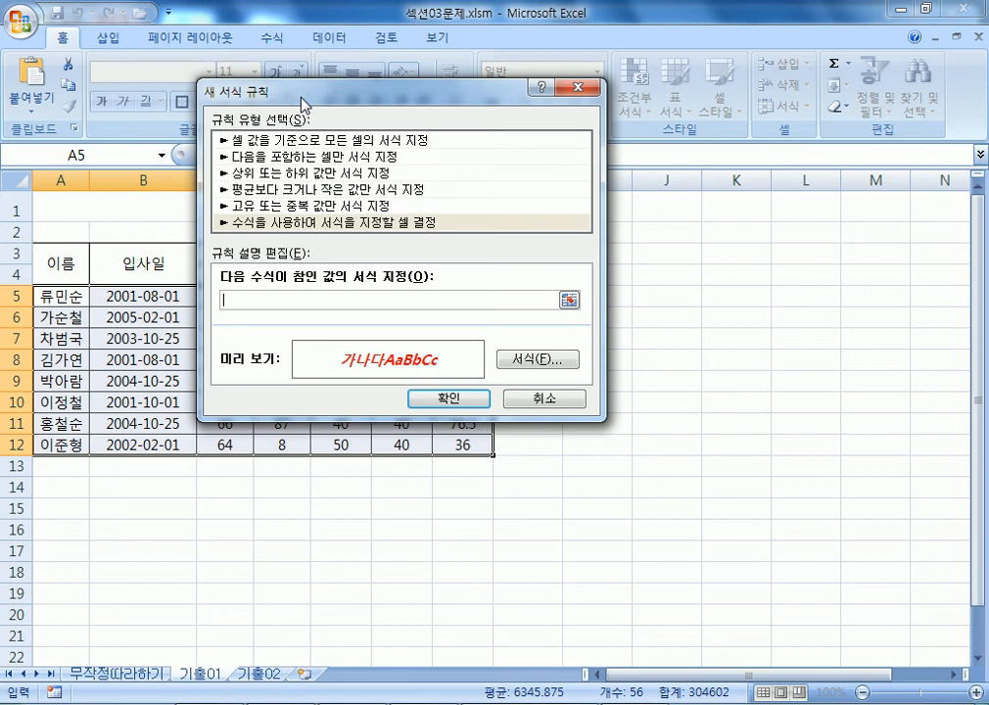
Add the heading '10월에 입사한 사람만 서식 지정' to the Notepad notes.
click(279, 703)
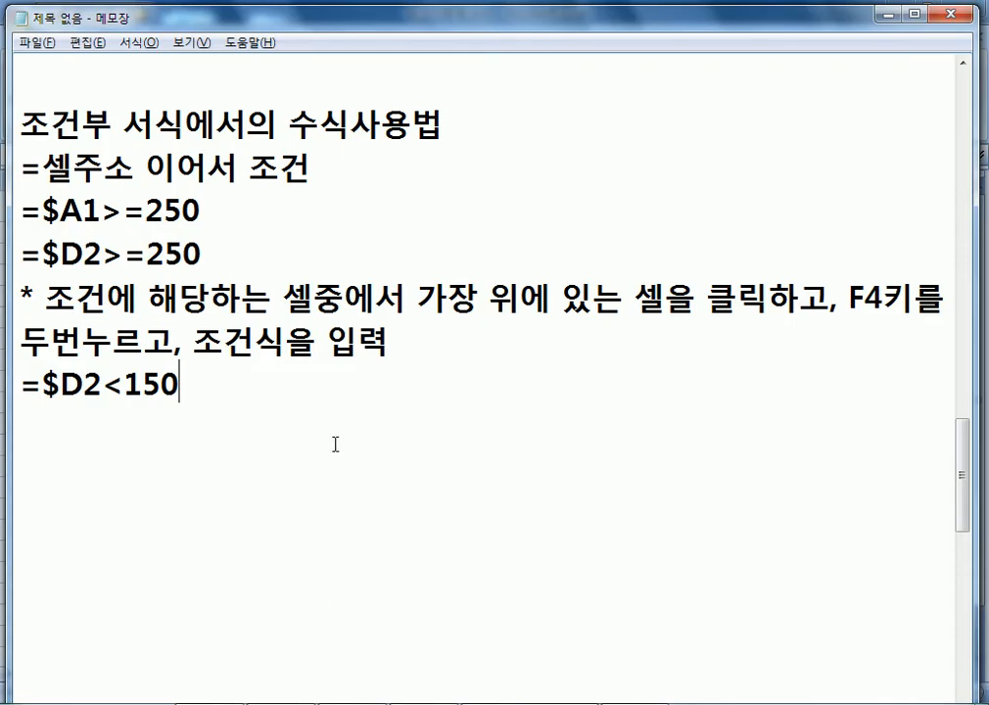
key(Return)
key(Return)
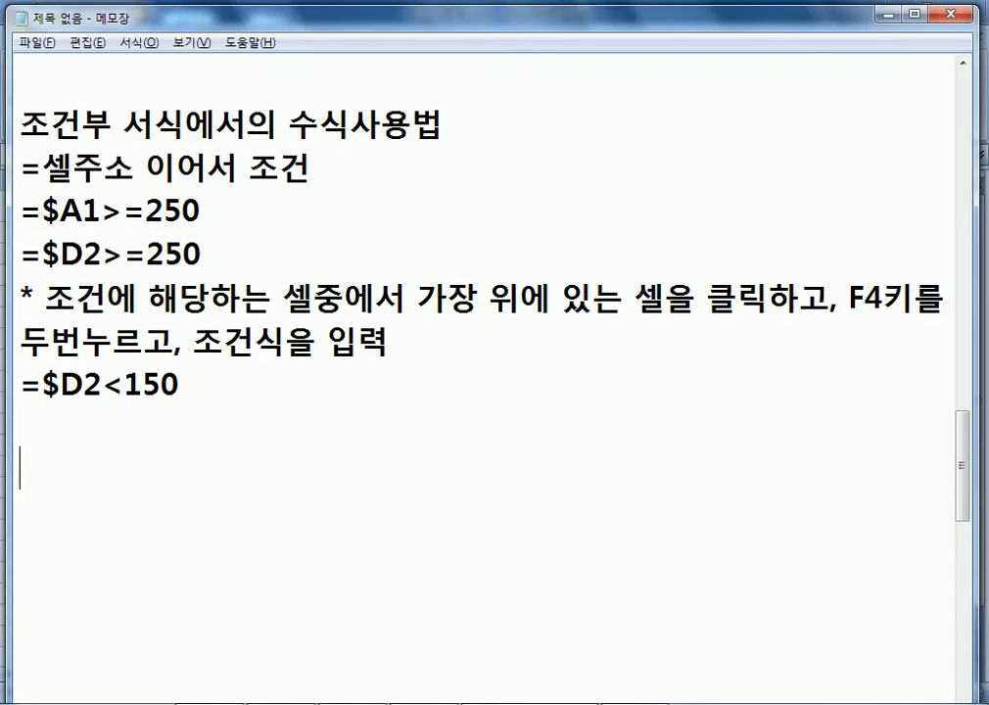
text(10DNJ)
key(BackSpace)
key(BackSpace)
key(BackSpace)
key(Hangul)
text(월에)
text(입)
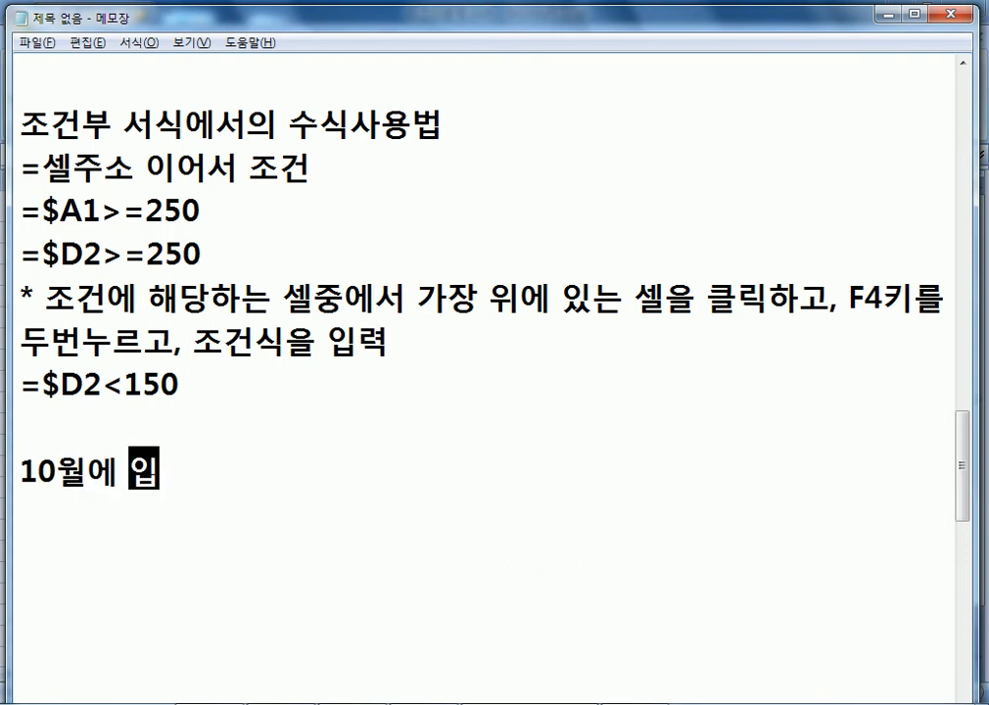
text(사한 사라ㅁㅇ)
key(BackSpace)
text(만 서식 지정)
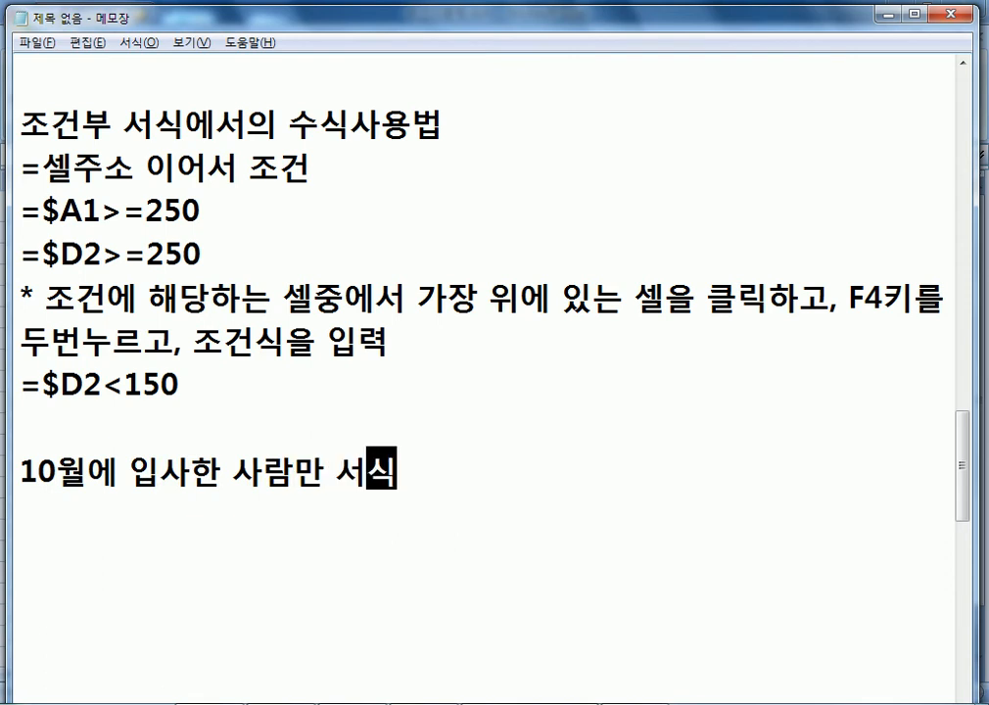
Add the formula =MONTH(입사일)=10 beneath the heading and start a bullet line.
key(Return)
scroll(412, 343, down, 2)
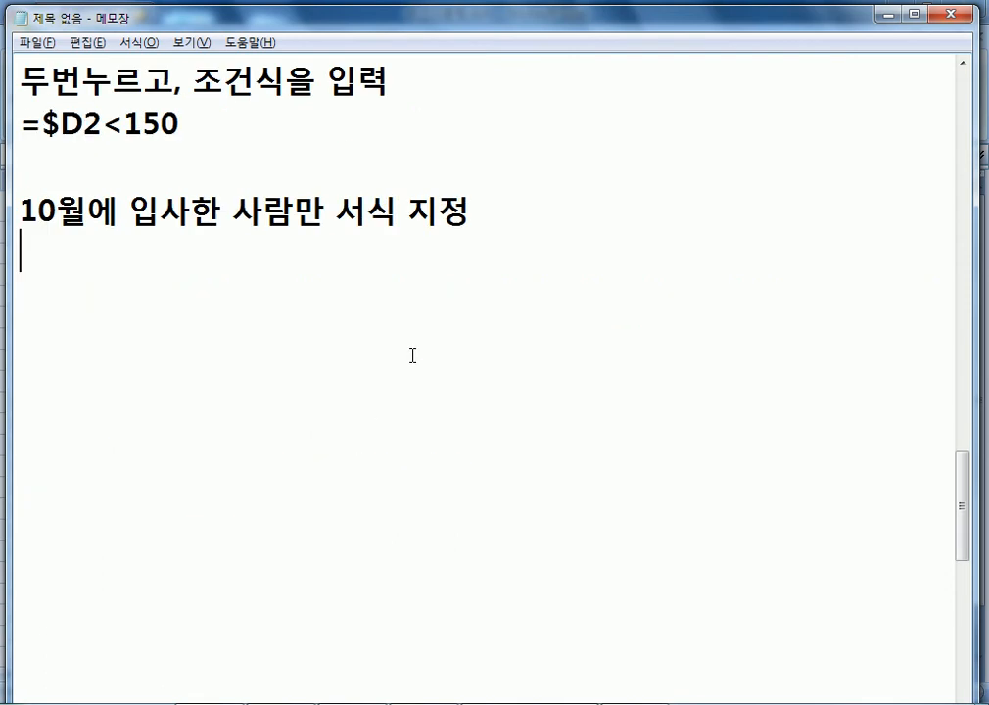
text(=M)
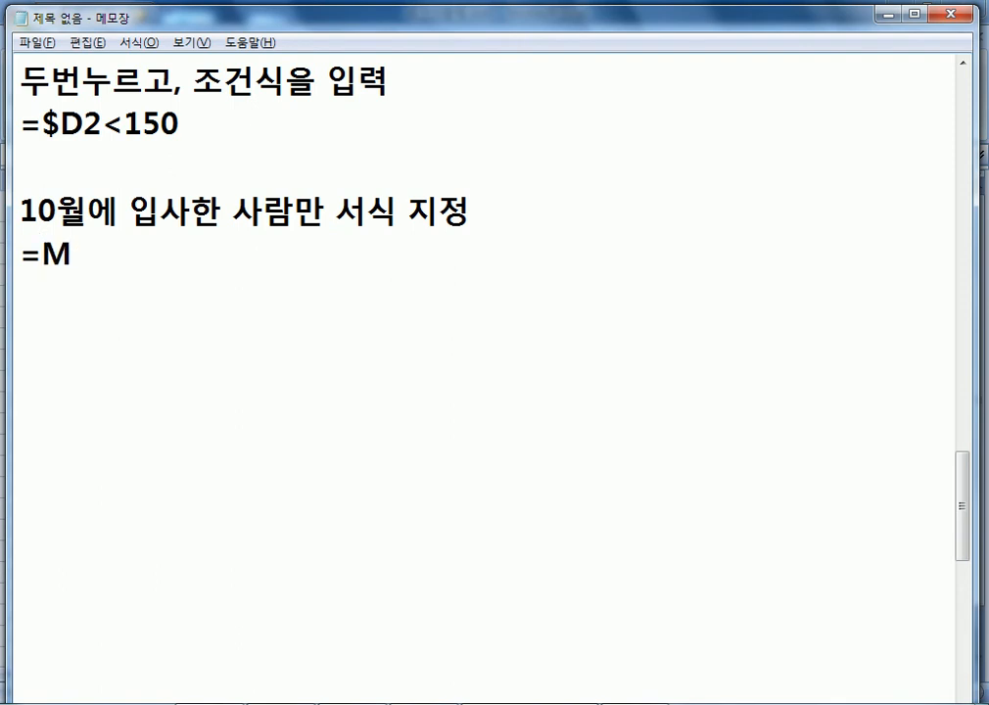
text(ONTH(입사일))
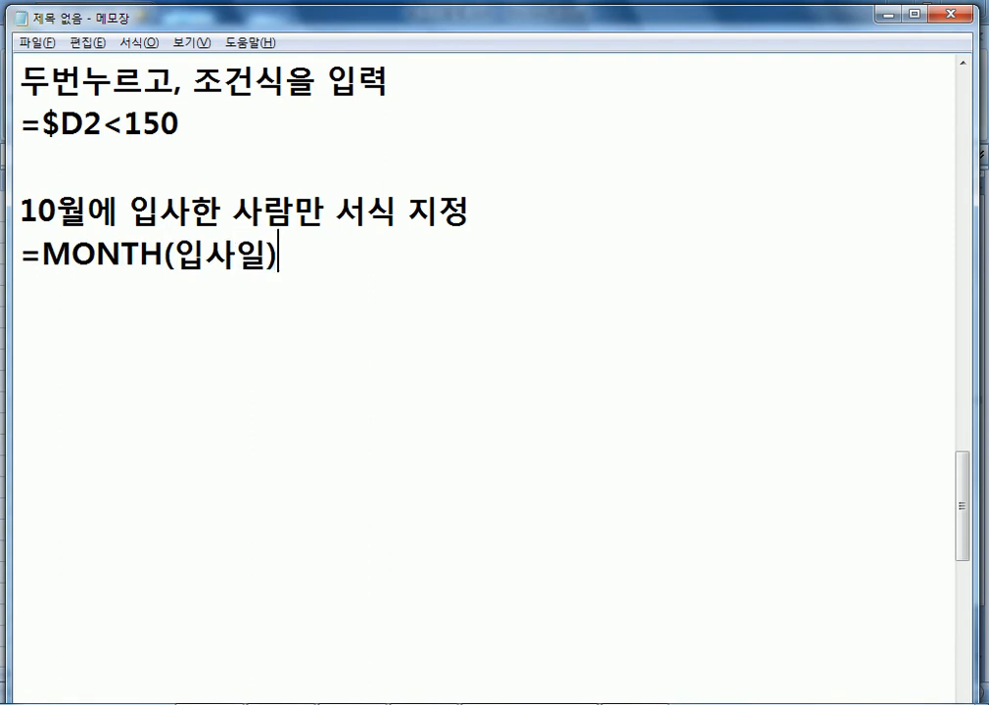
text(=10)
key(Return)
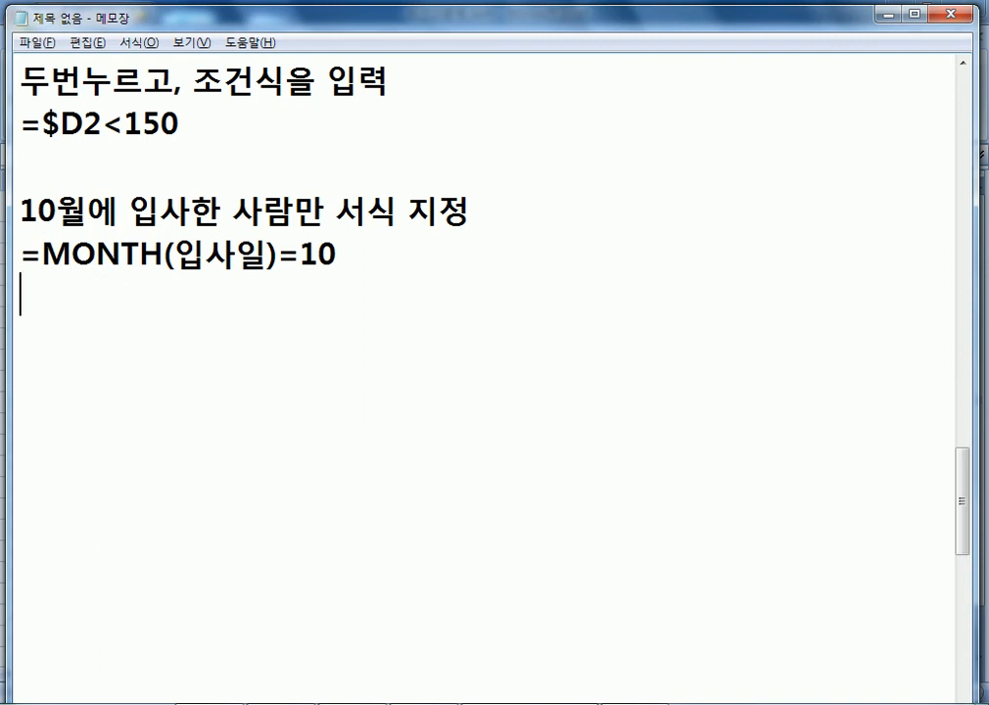
key(Return)
text(*)
key(Up)
Write the bullet note '=MONTH(날짜) : 날짜에서 월만 출력'.
key(Delete)
key(End)
text(MONTH)
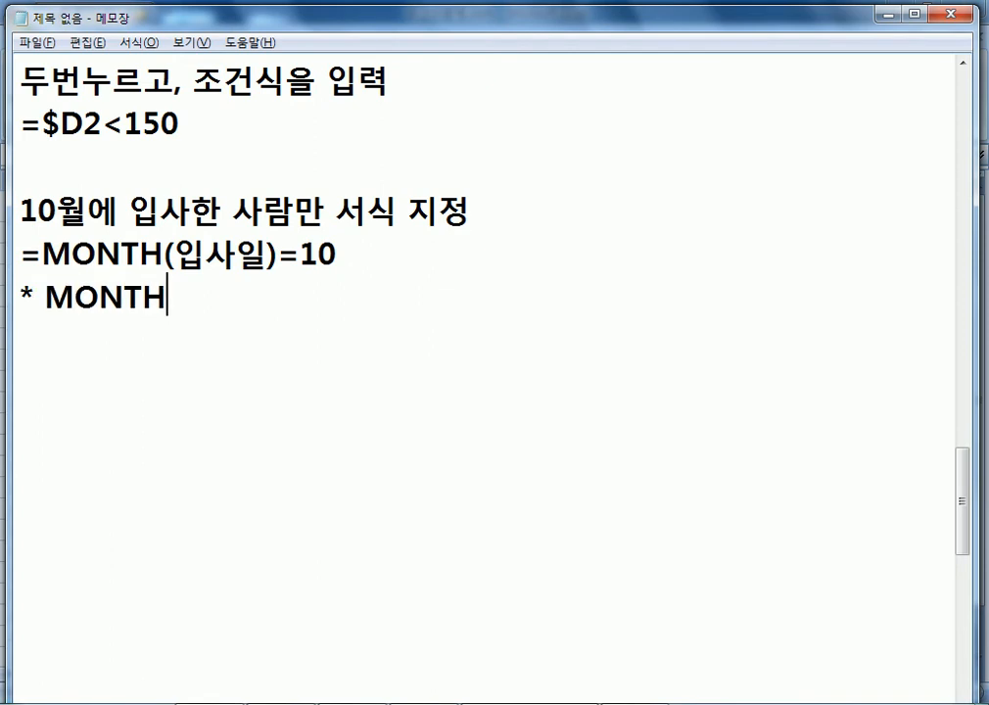
key(Left)
key(Left)
key(Left)
key(Left)
key(Left)
text(=)
key(End)
text((날짜))
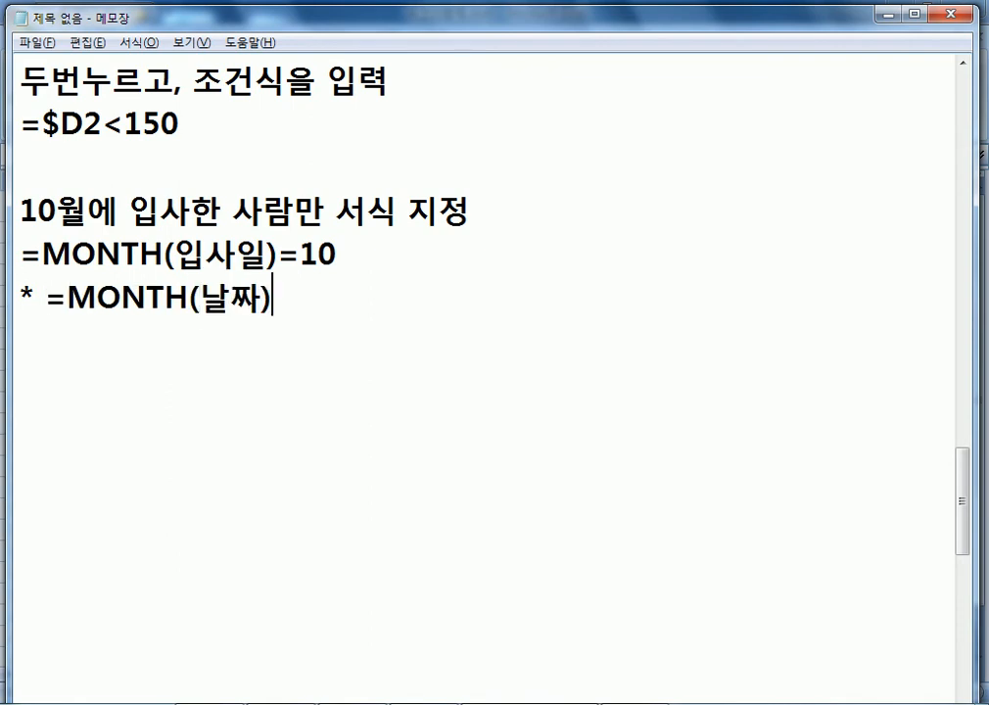
text( : 날짜에)
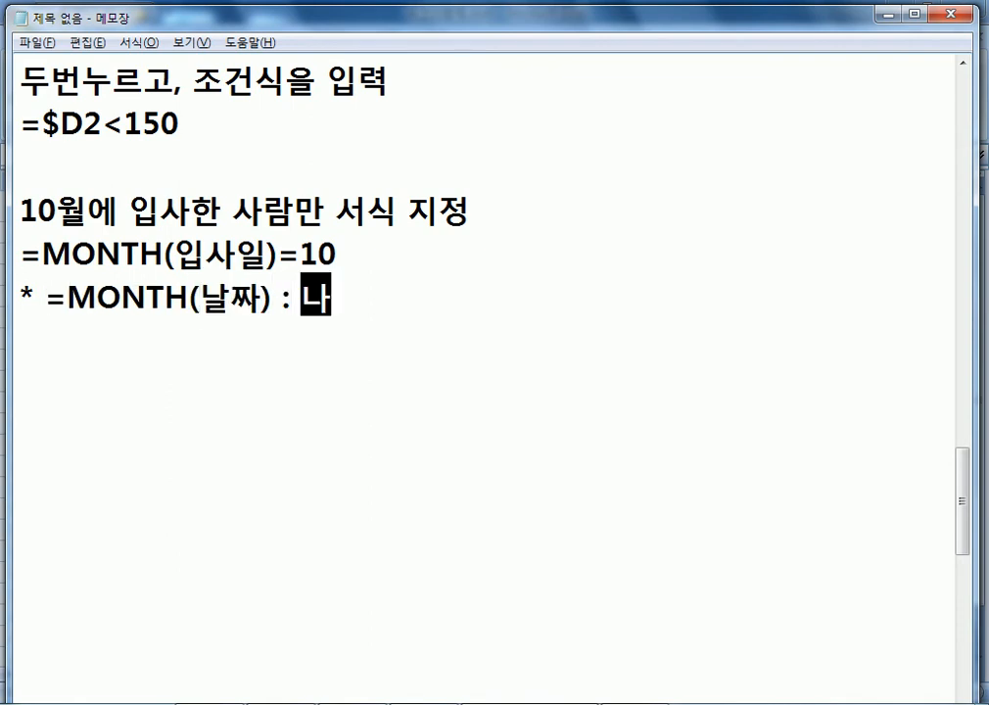
text(서 월만)
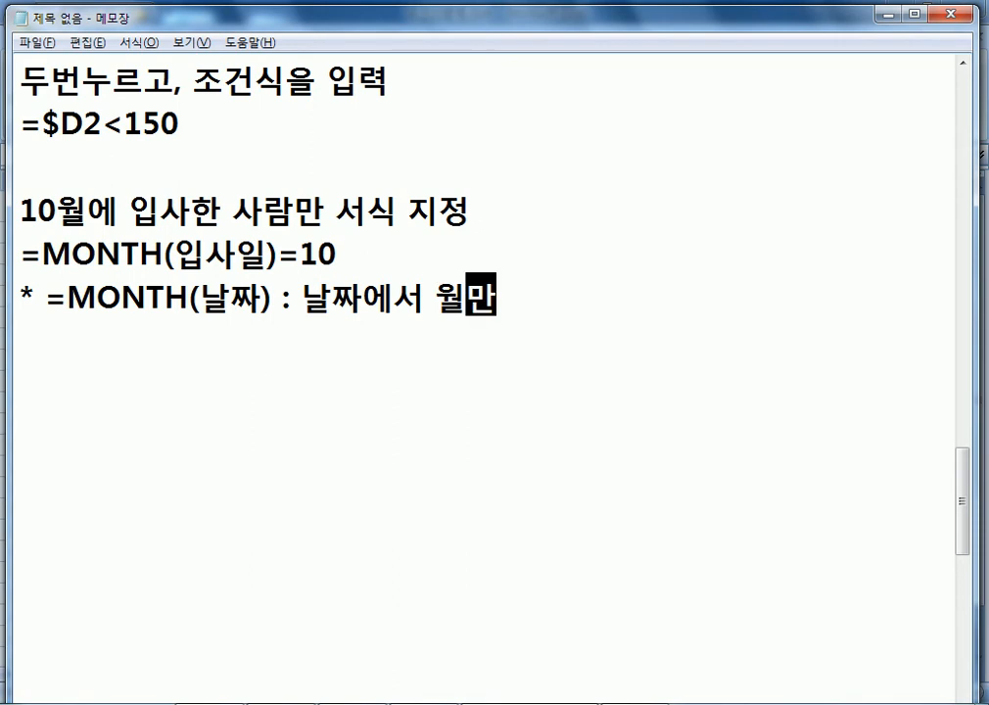
text( 출ㄹ)
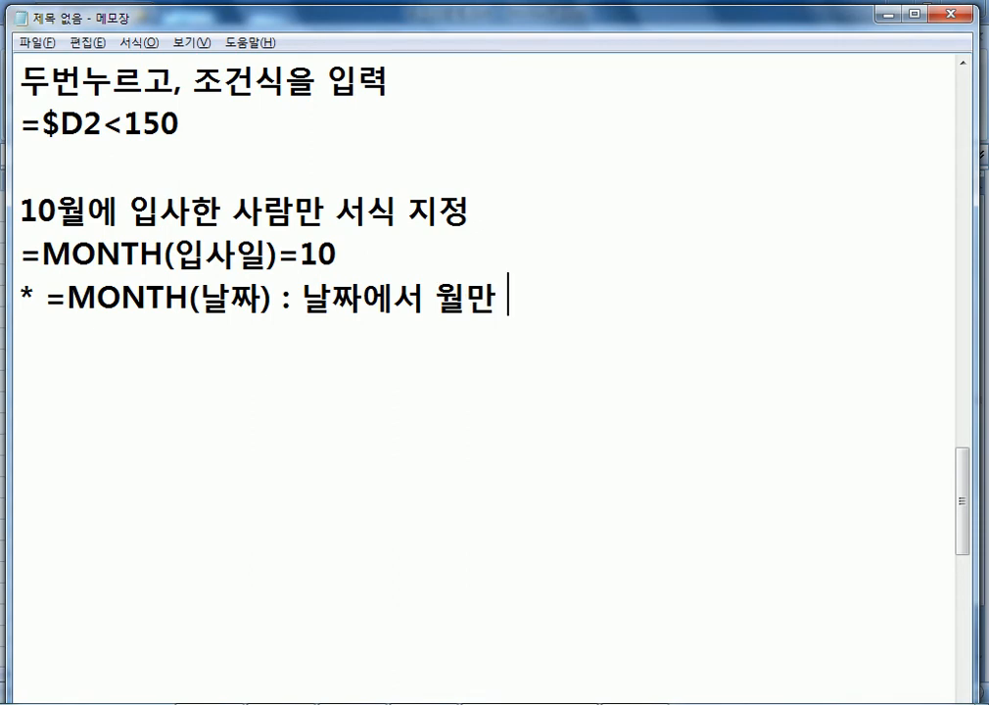
text(ㅕㄱ)
key(Return)
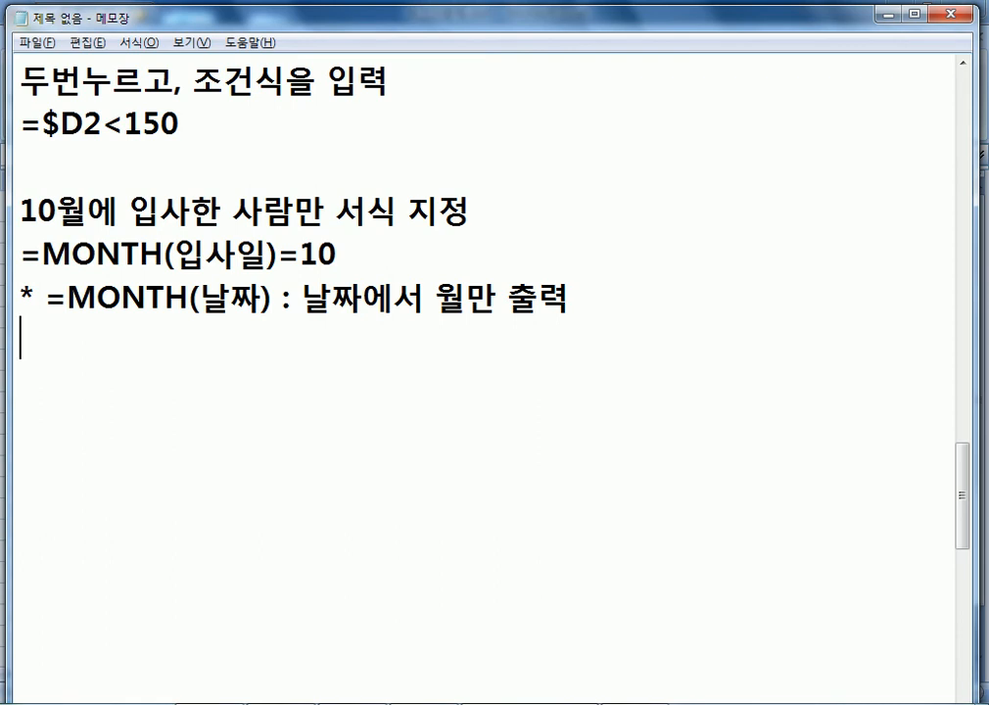
Add the note '=YEAR(날짜) : 날짜에서 연도만 출력' and return to Excel.
text(=YEAR(날짜) : )
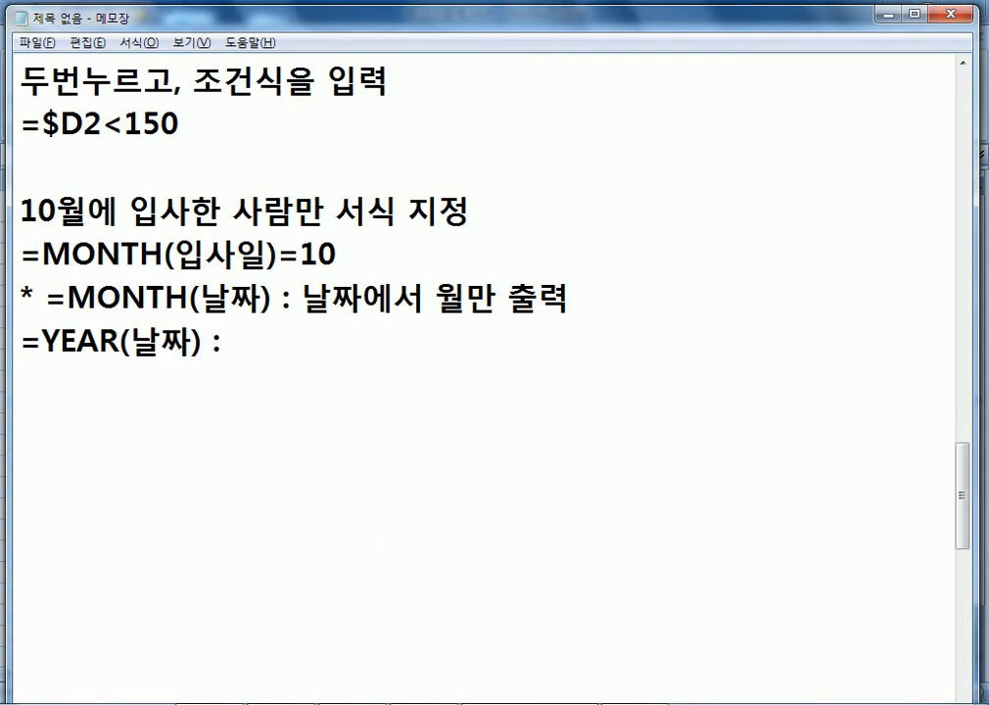
text(니ㅏ)
key(BackSpace)
key(BackSpace)
text(나ㅣㄹ)
key(BackSpace)
key(BackSpace)
key(BackSpace)
text(날짜에서)
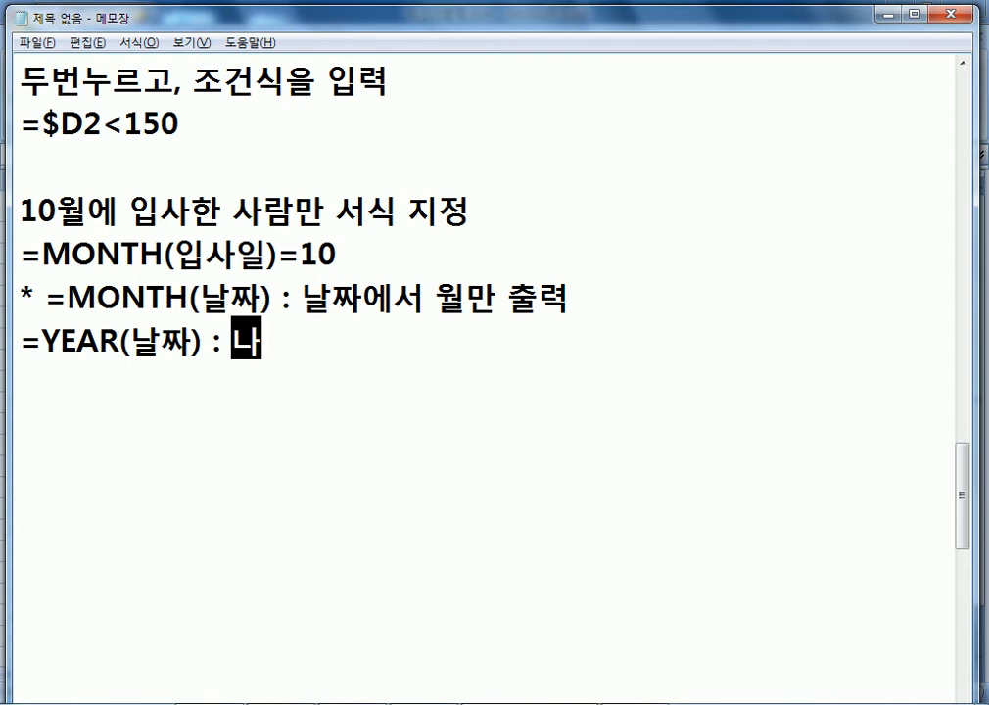
text( 연도)
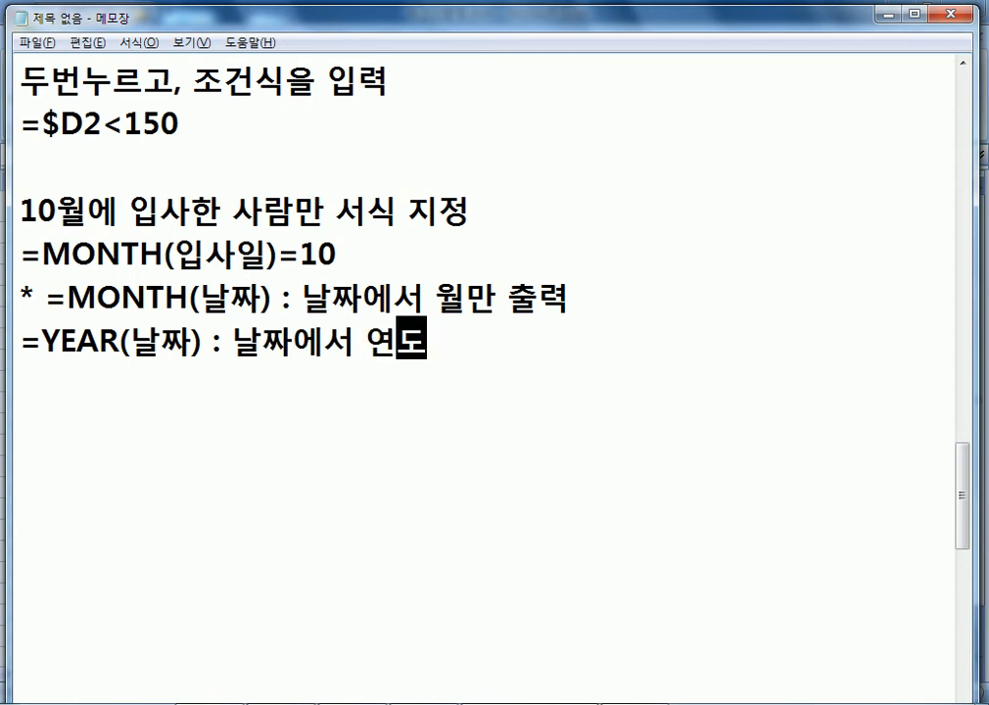
text(만 출ㄹㅕㄱ)
key(Return)
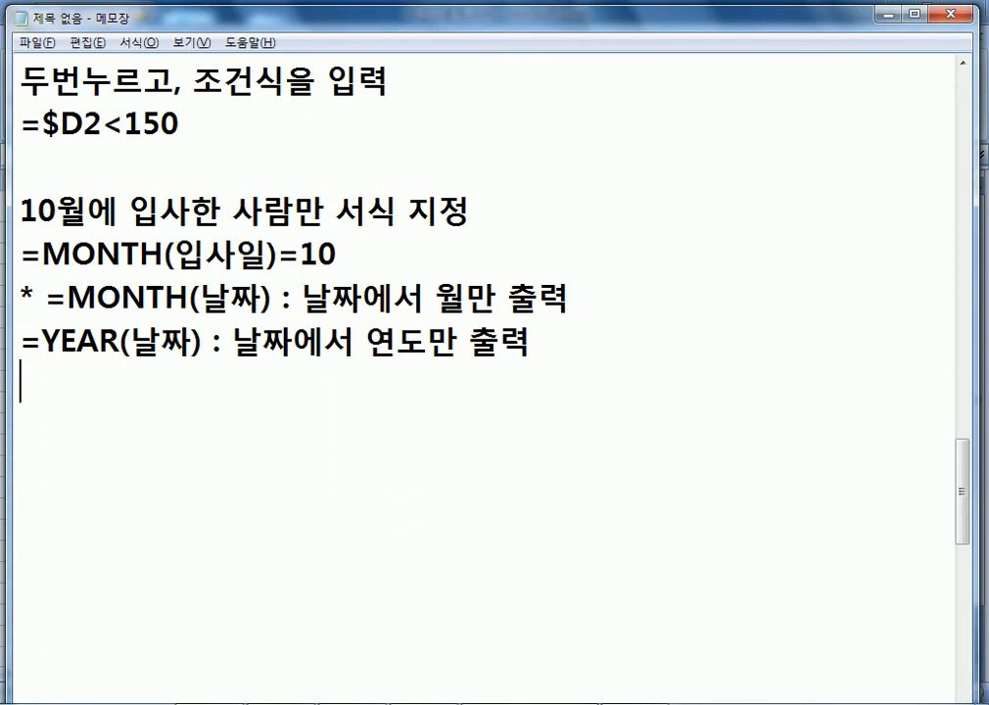
key(alt+Tab)
Enter the rule formula =MONTH($B5)=10, referencing the first 입사일 cell B5.
text(=MONT)
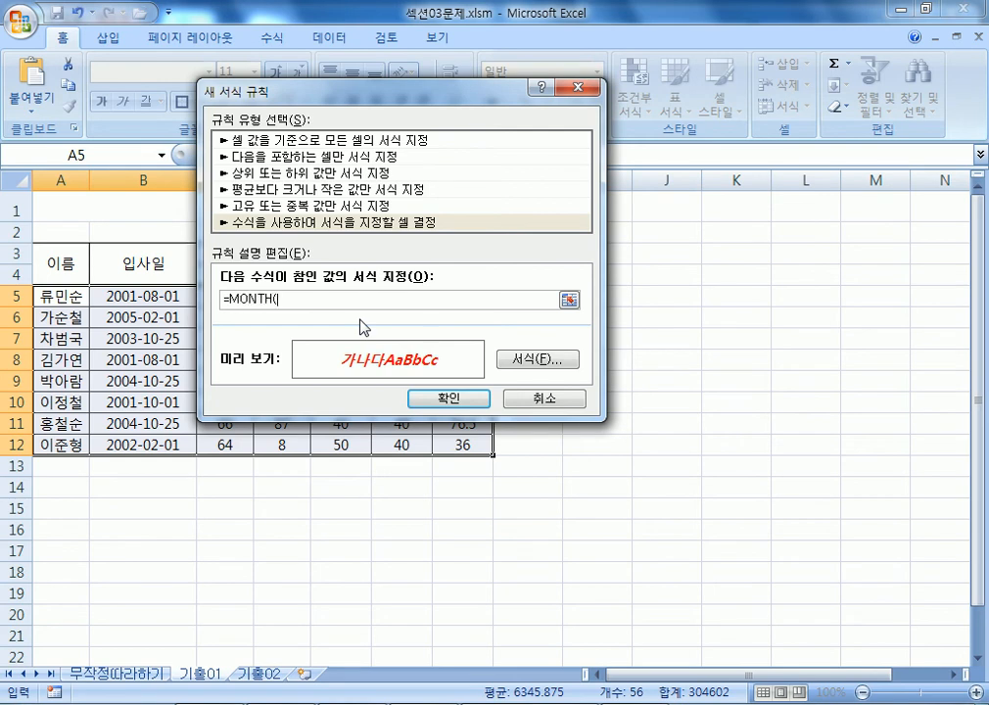
text(H()
click(164, 294)
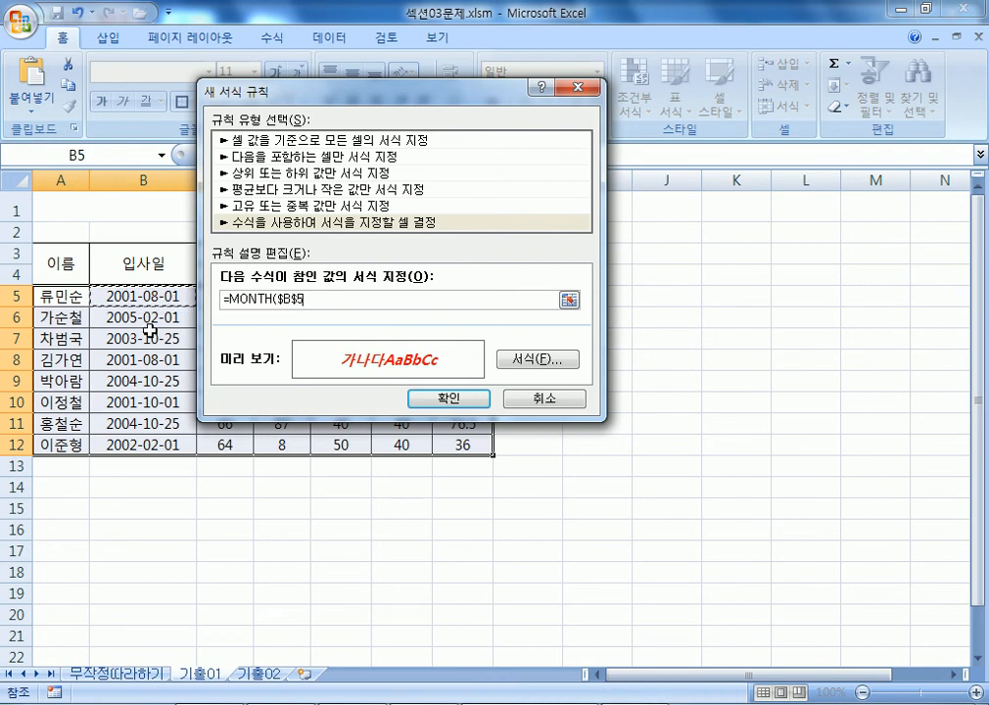
key(F4)
key(F4)
text()=10)
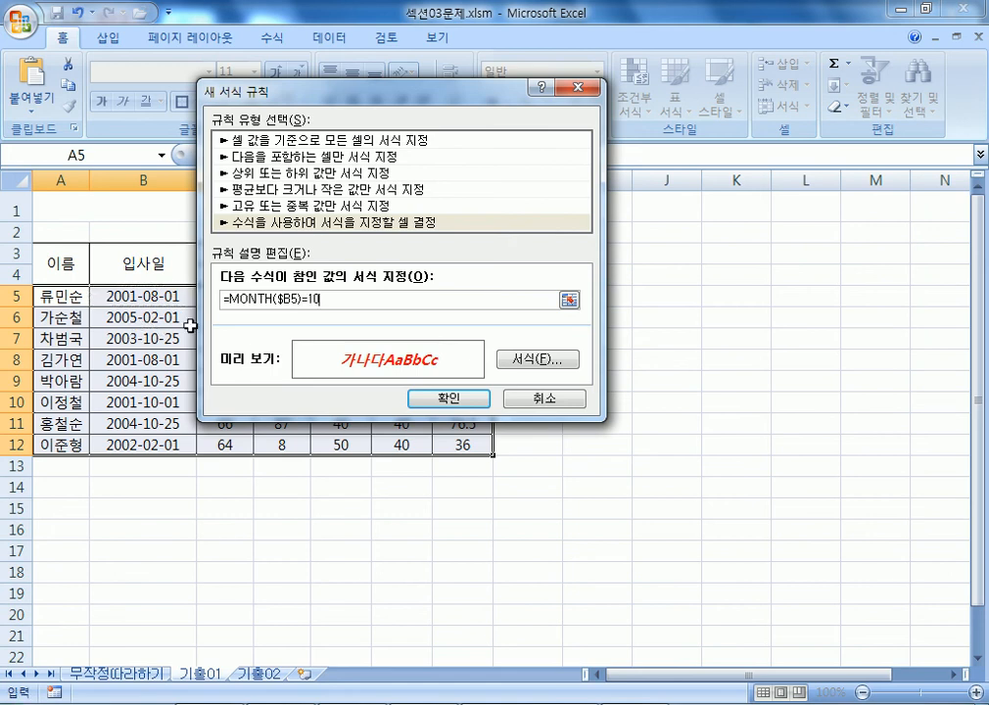
Copy the rule formula and paste it into the Notepad notes.
key(shift+Home)
key(ctrl+c)
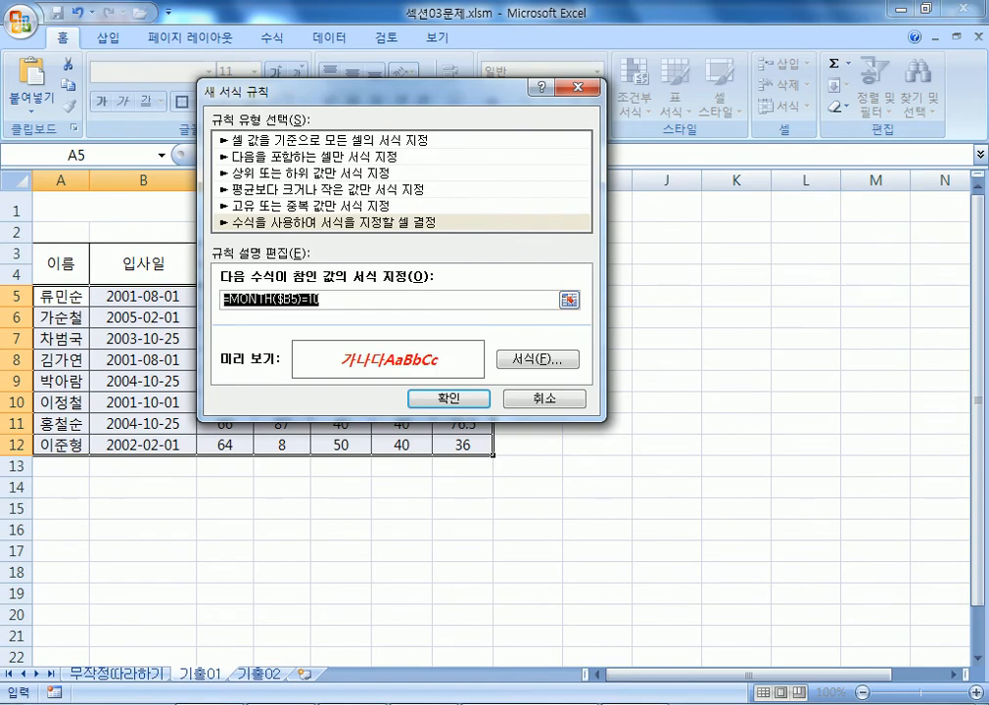
key(alt+Tab)
key(ctrl+v)
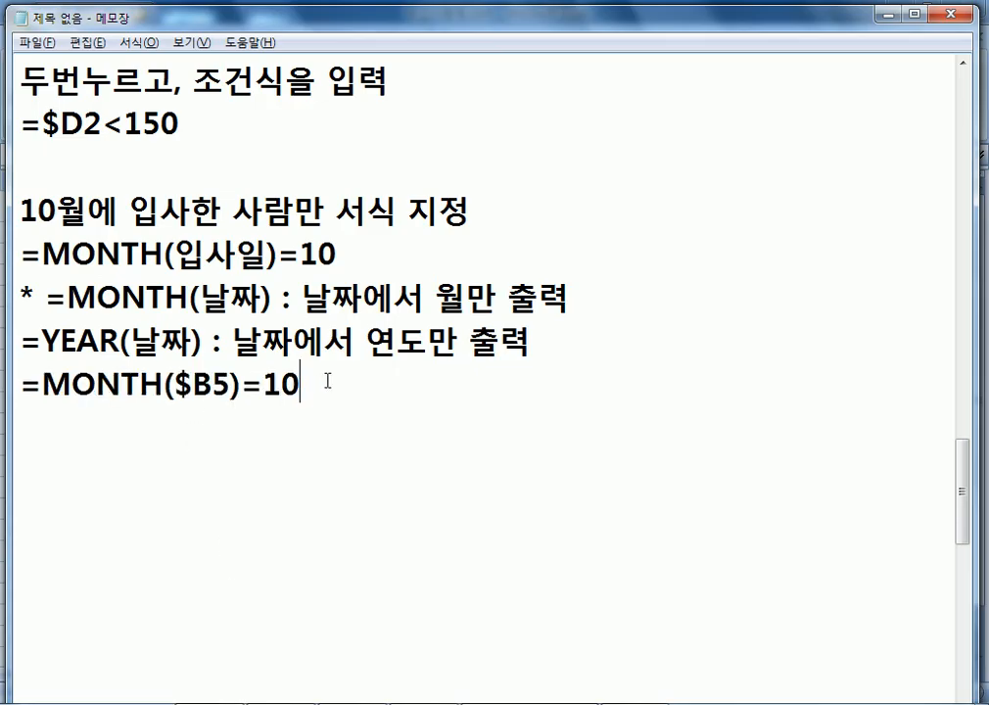
key(Home)
key(Up)
text(*)
key(Down)
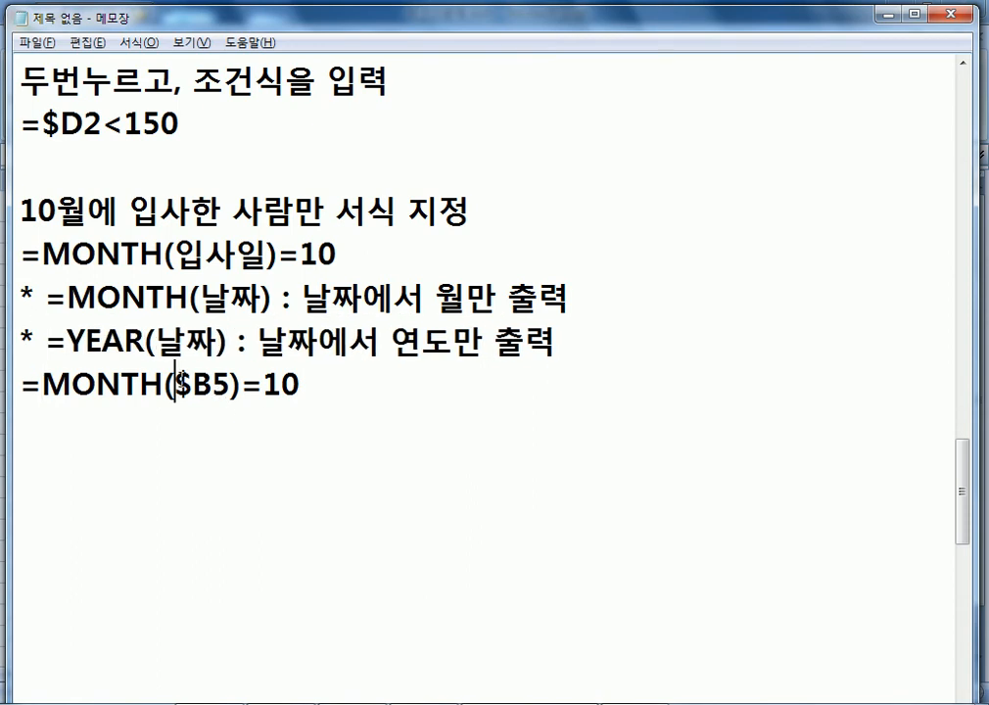
key(Right)
key(Right)
key(Right)
key(Right)
key(Right)
key(Right)
key(shift+Right)
key(shift+Right)
key(shift+Right)
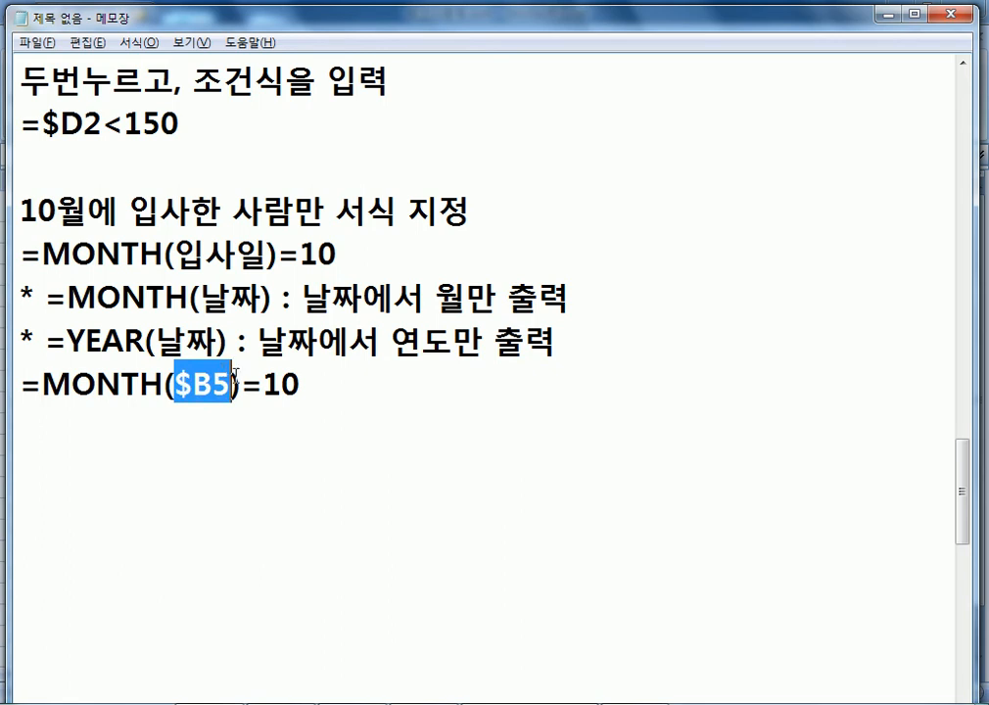
click(213, 385)
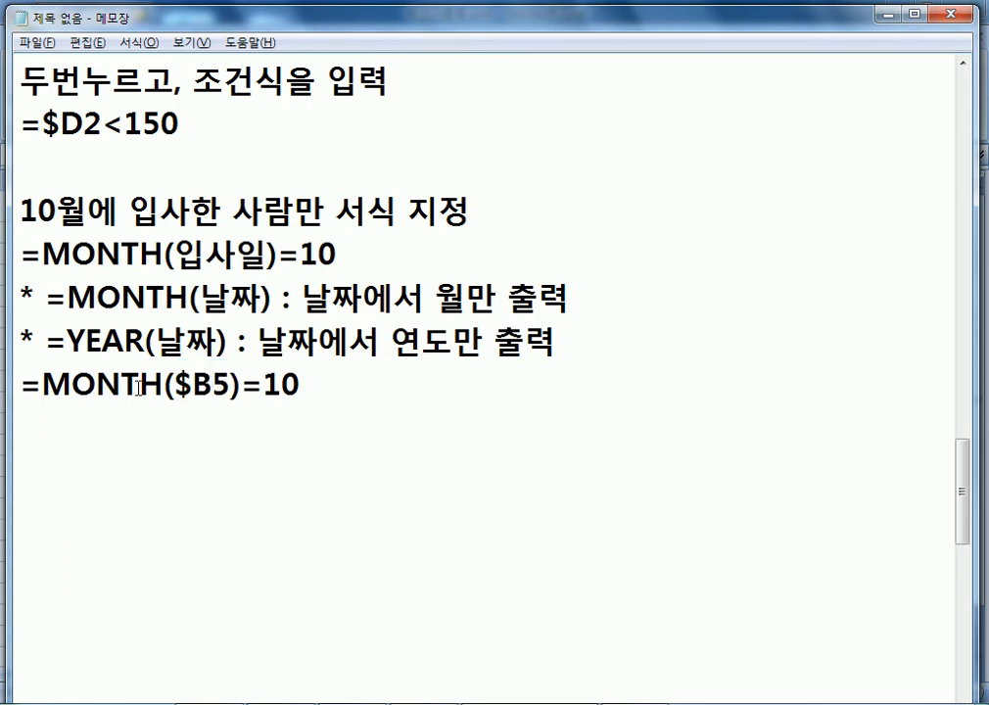
drag(166, 385, 40, 385)
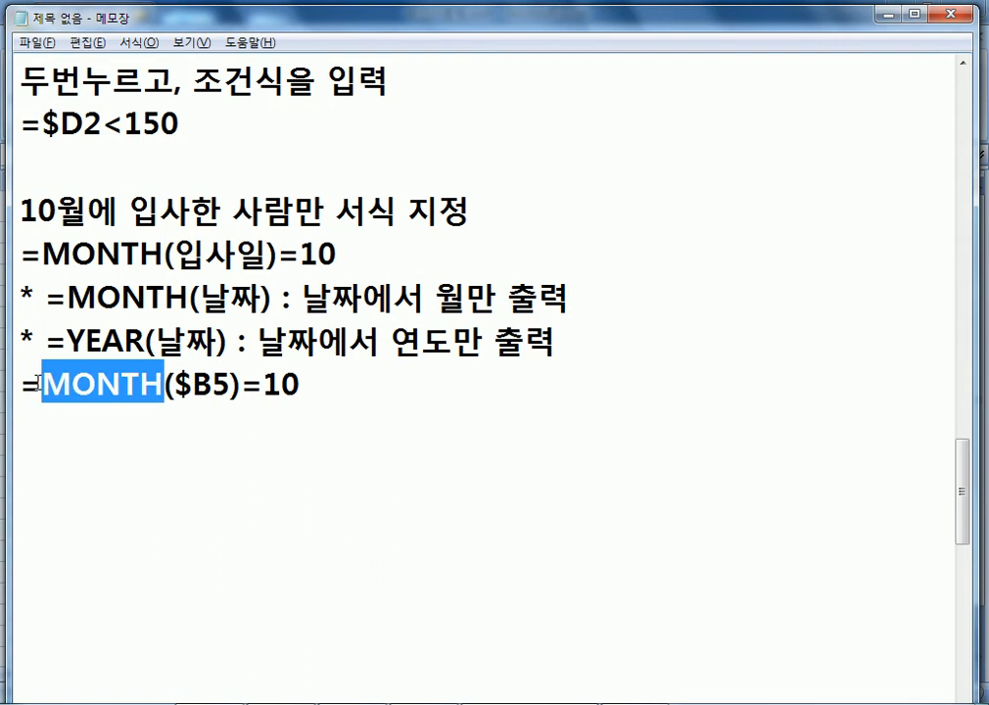
drag(263, 384, 242, 384)
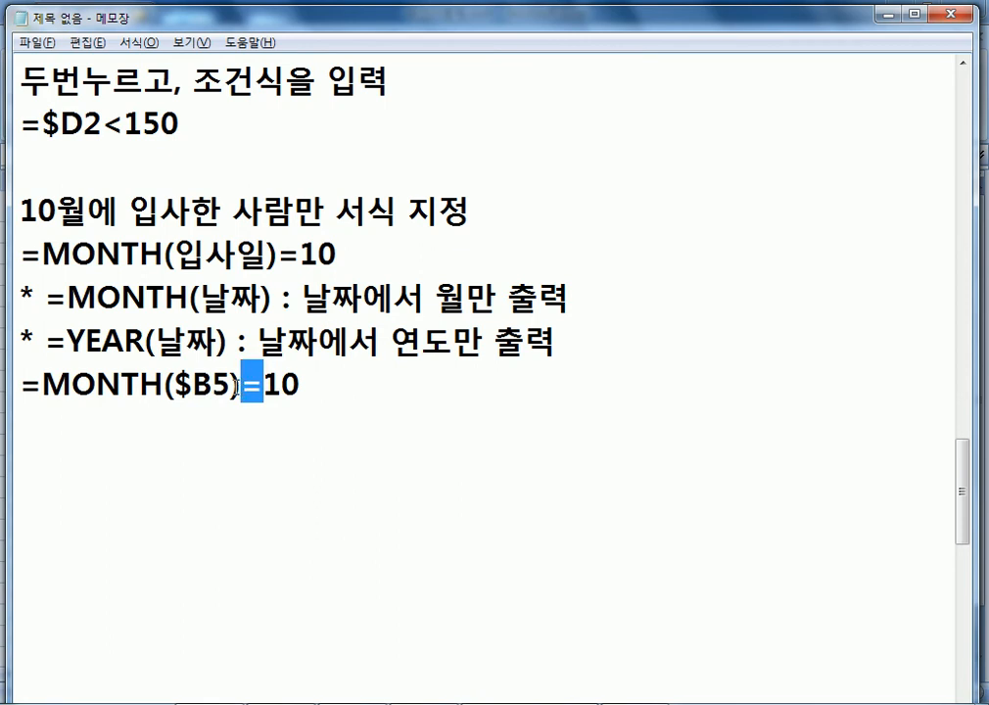
click(244, 416)
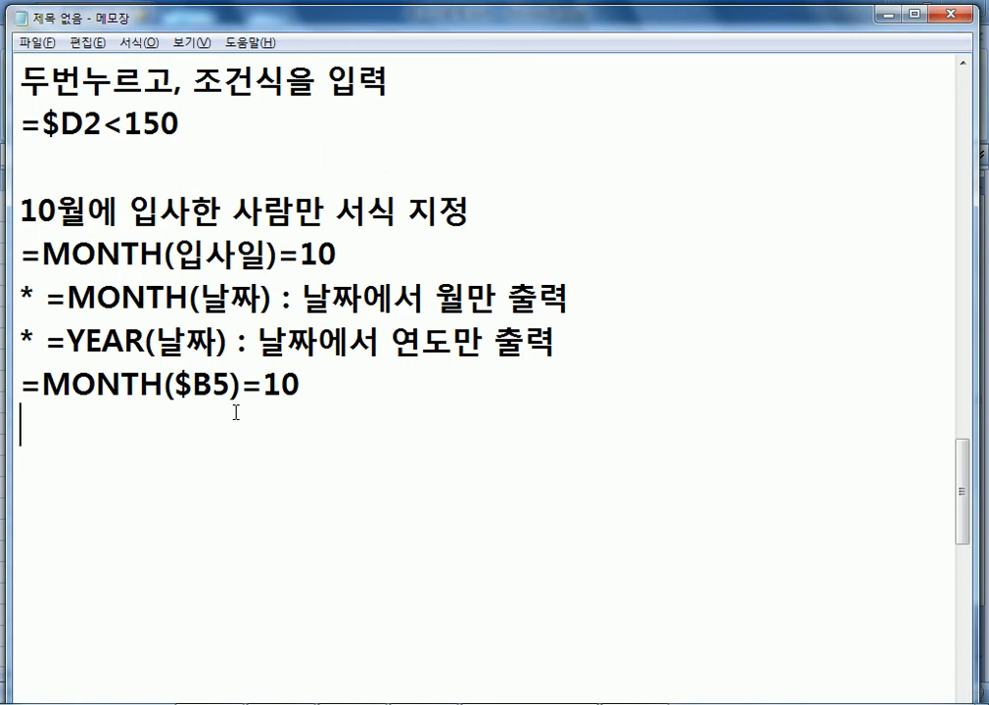
Write '* 후반기에 입사한 사람들만 서식 지정', paste the MONTH formula below, and change =10 to >=7.
scroll(230, 400, down, 1)
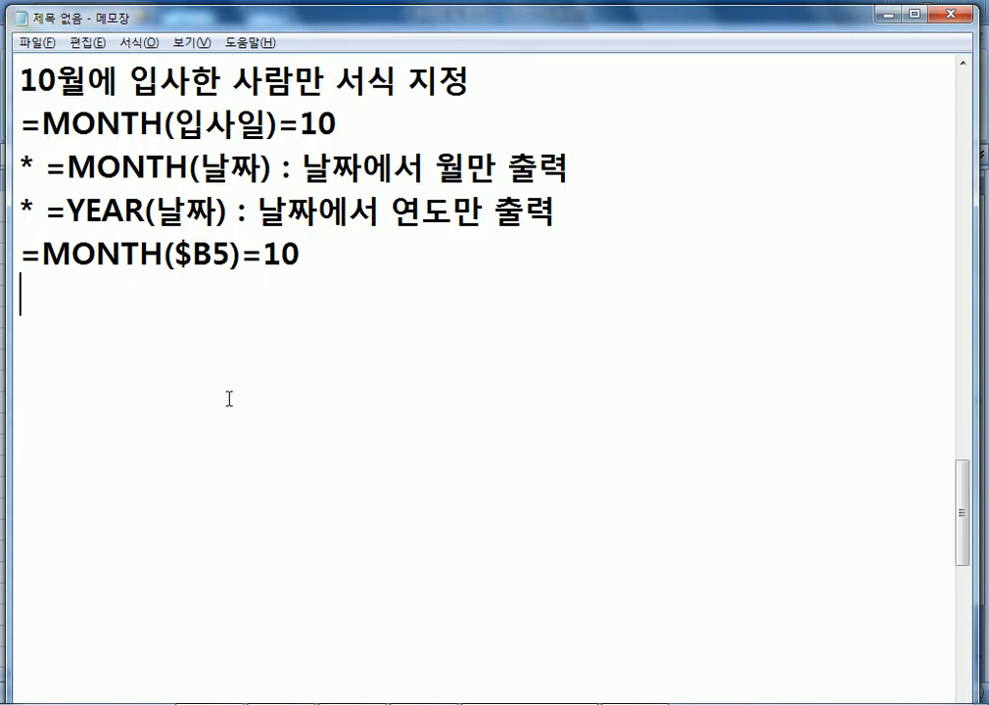
text(*후나)
key(BackSpace)
key(BackSpace)
text(후반기에)
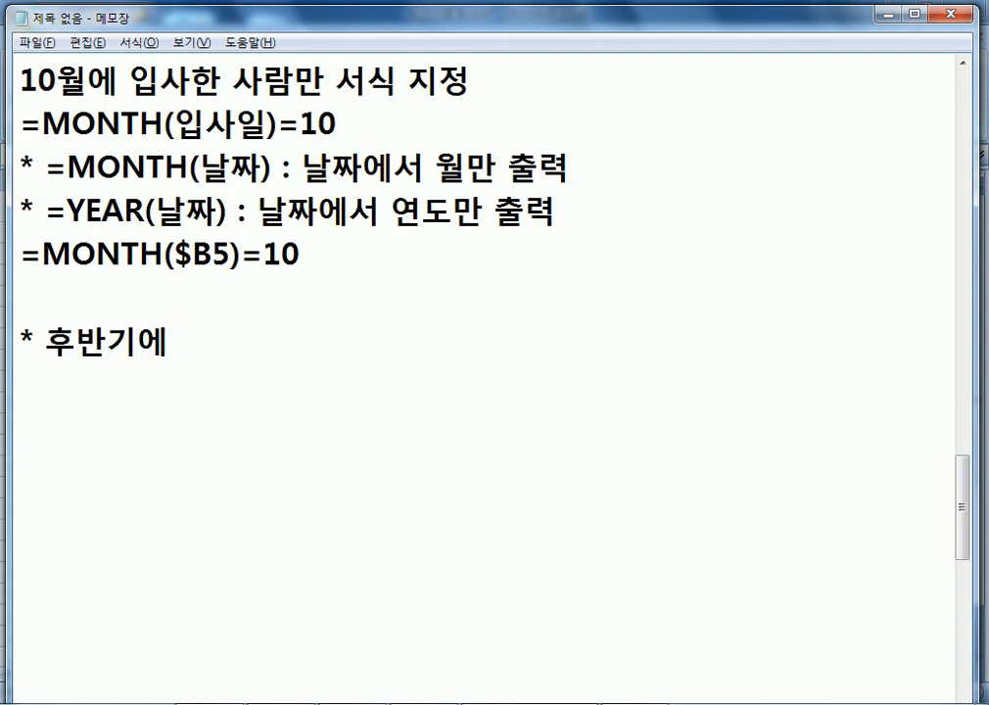
text( 입사한 사람들만 서)
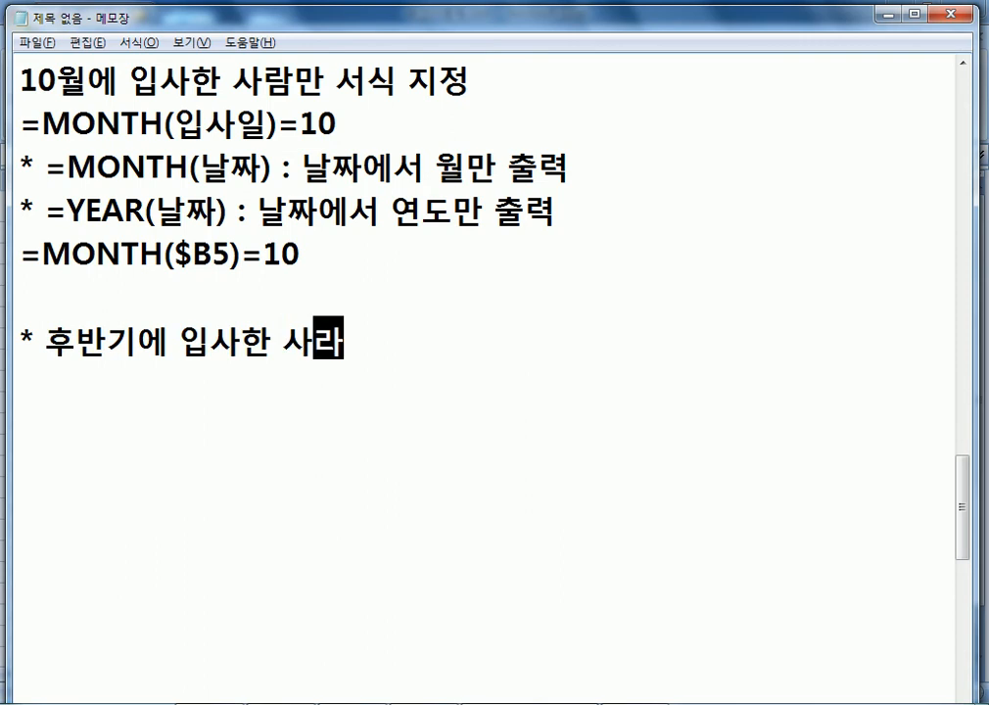
text(식 지정)
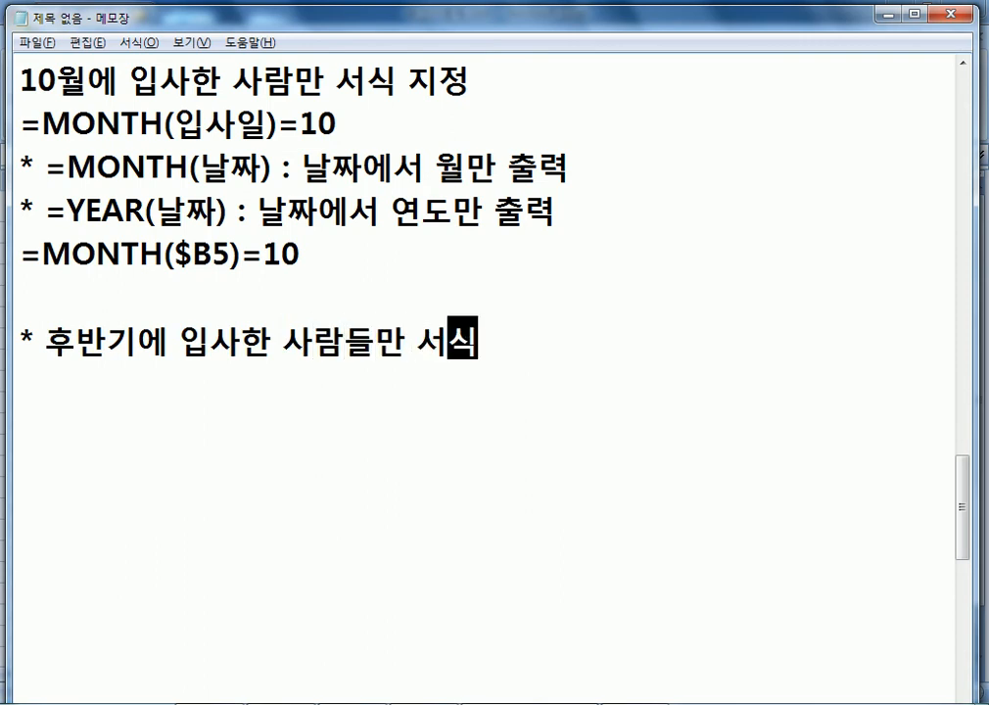
key(Return)
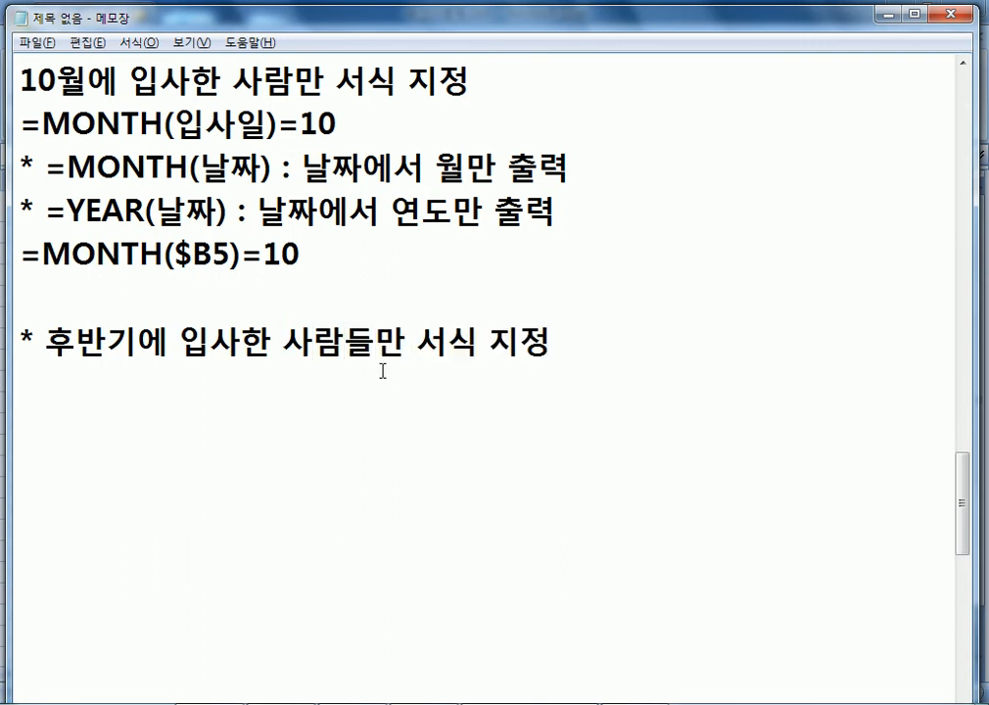
key(ctrl+v)
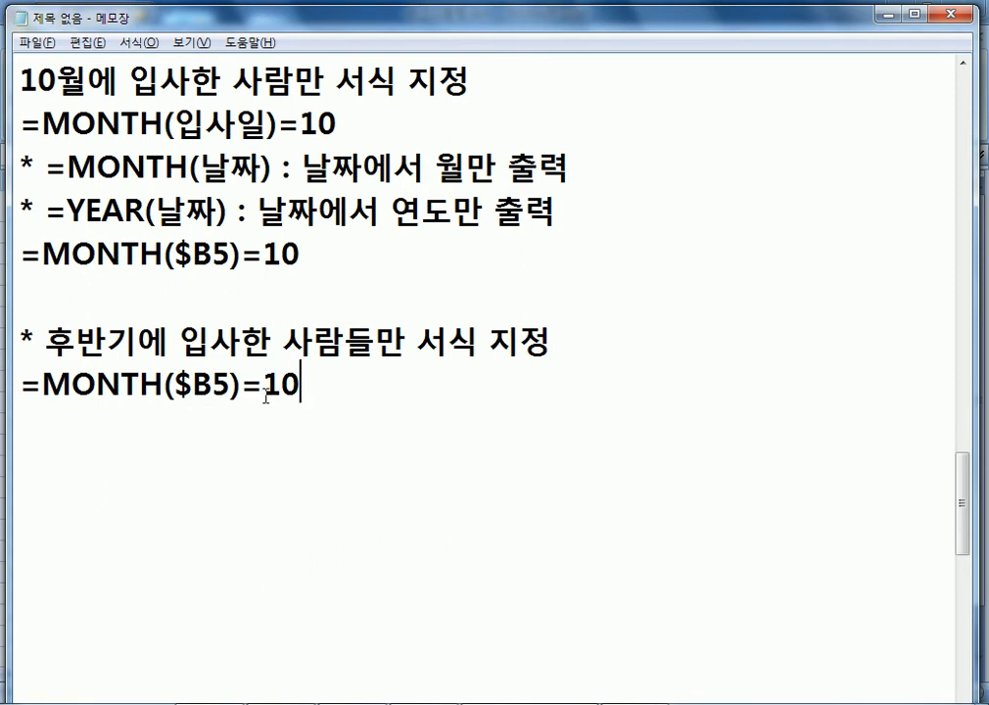
drag(255, 391, 380, 387)
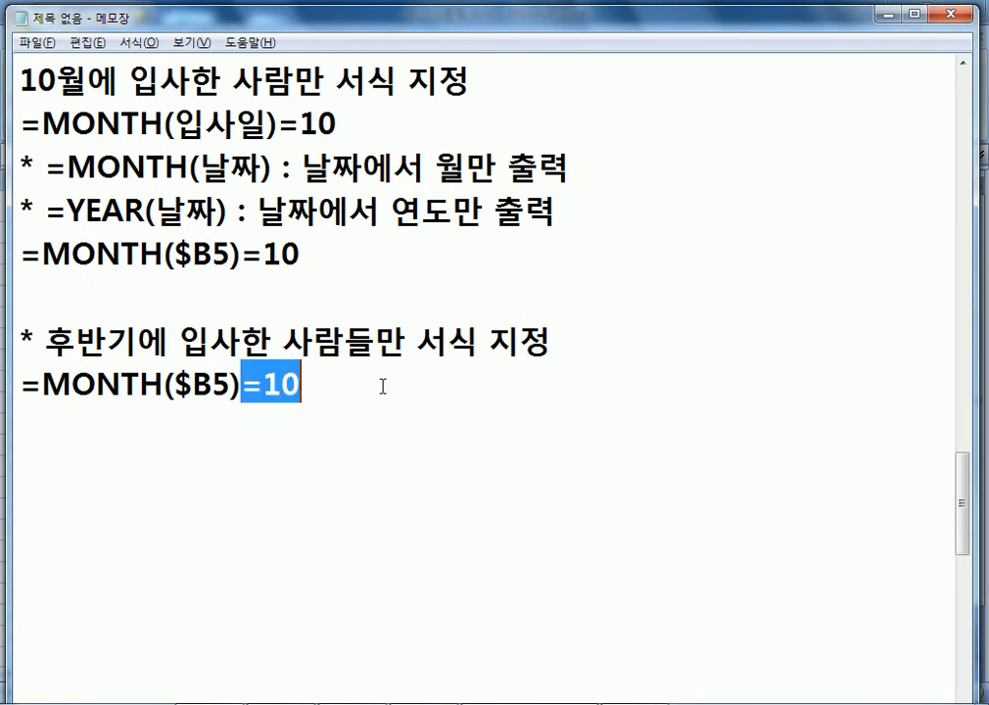
text(>=7)
key(Return)
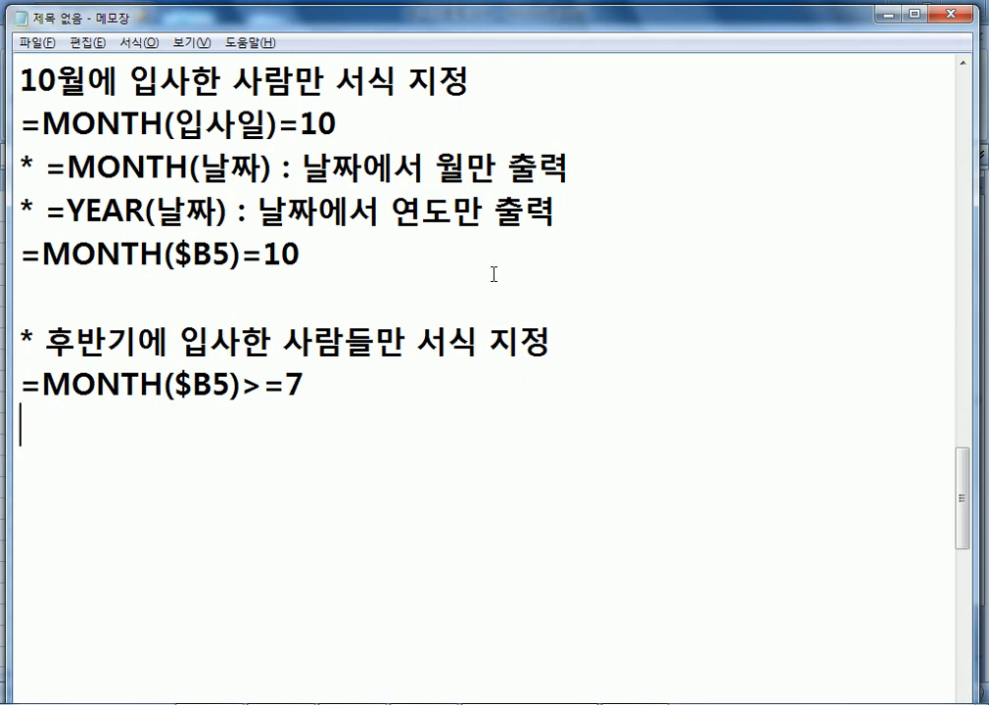
Confirm the =MONTH($B5)=10 bold italic red rule in Excel.
key(alt+Tab)
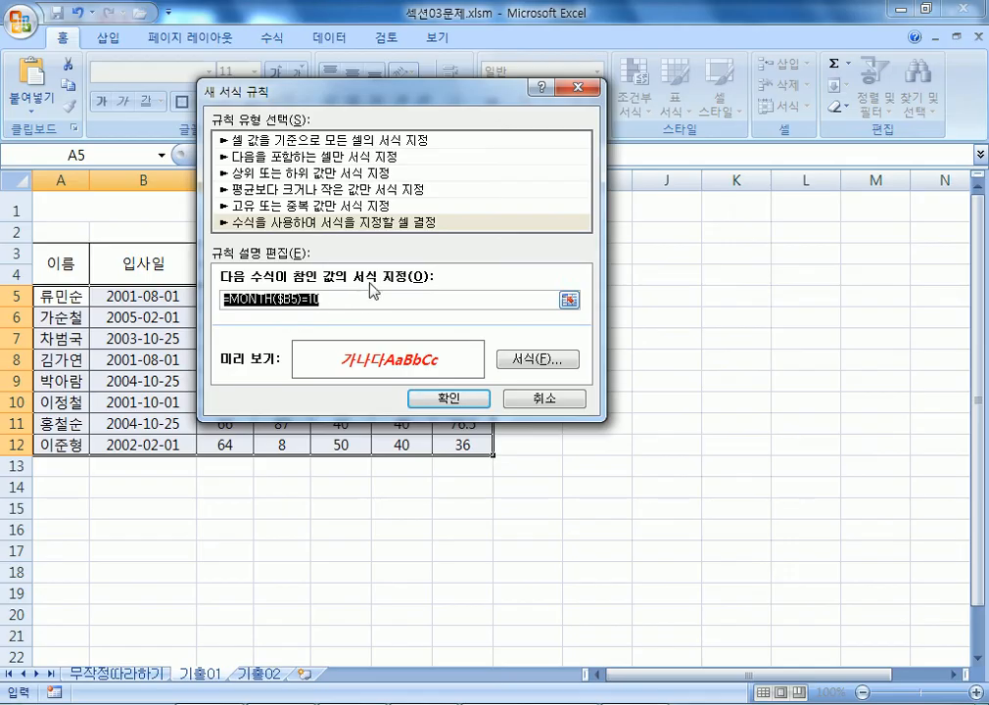
click(356, 299)
click(446, 398)
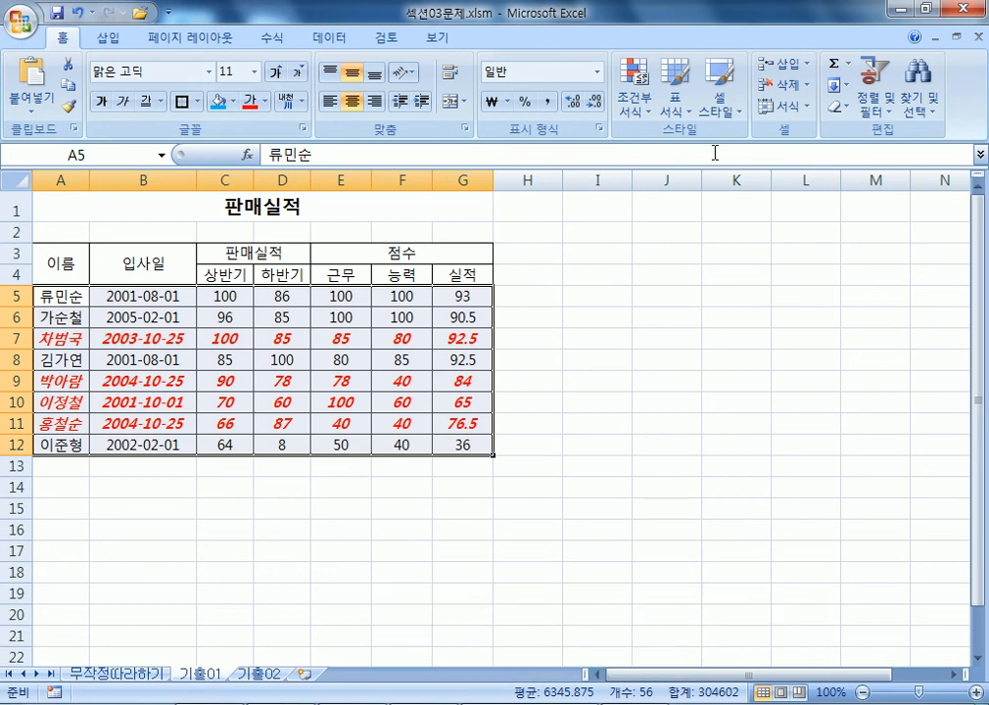
Edit the MONTH rule in Manage Rules so its reference becomes B$5.
click(634, 93)
click(675, 394)
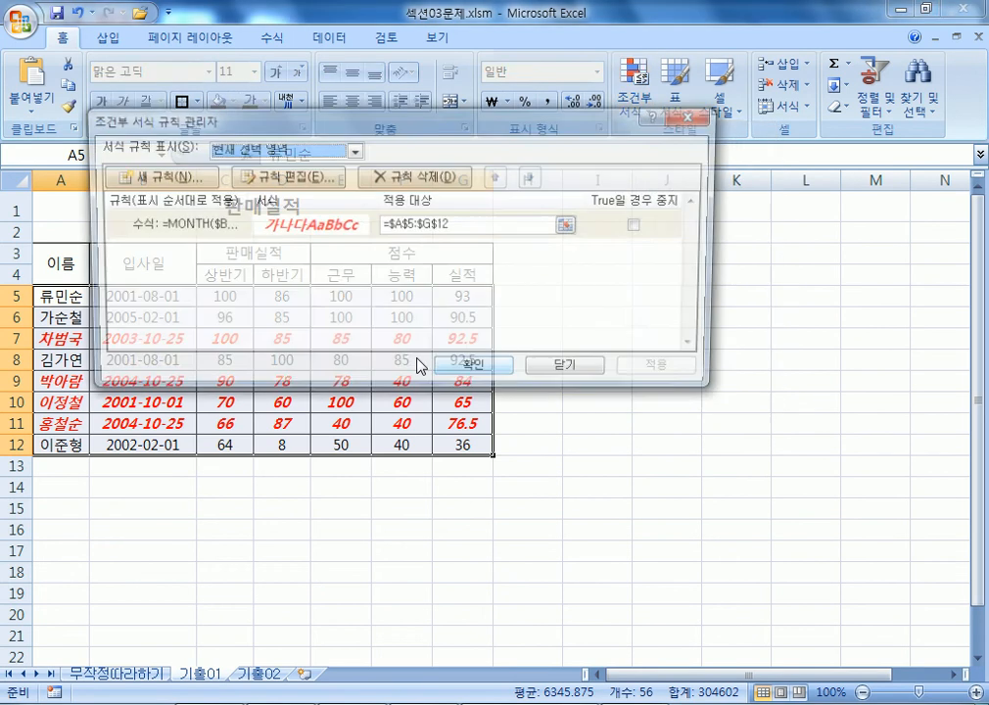
double_click(209, 233)
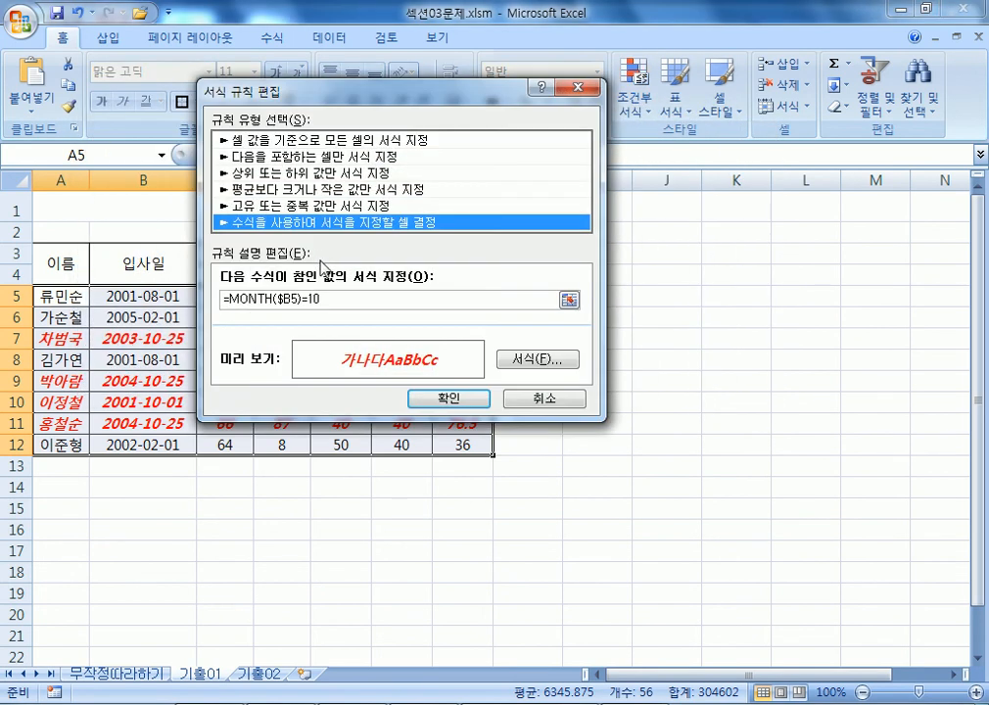
double_click(284, 299)
key(F4)
key(F4)
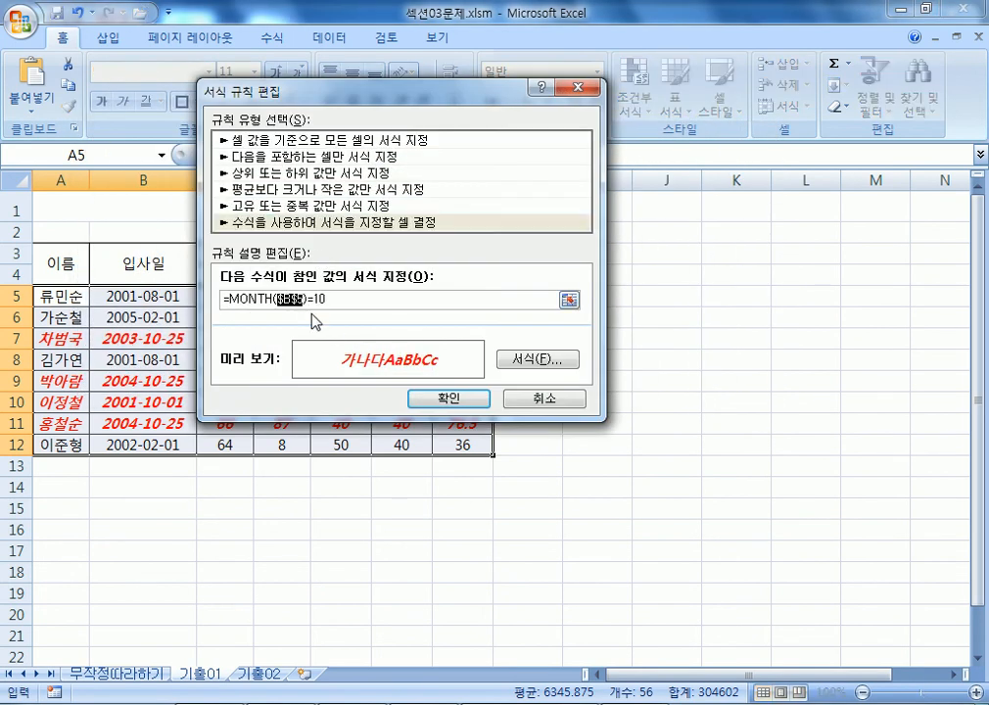
click(436, 399)
key(Return)
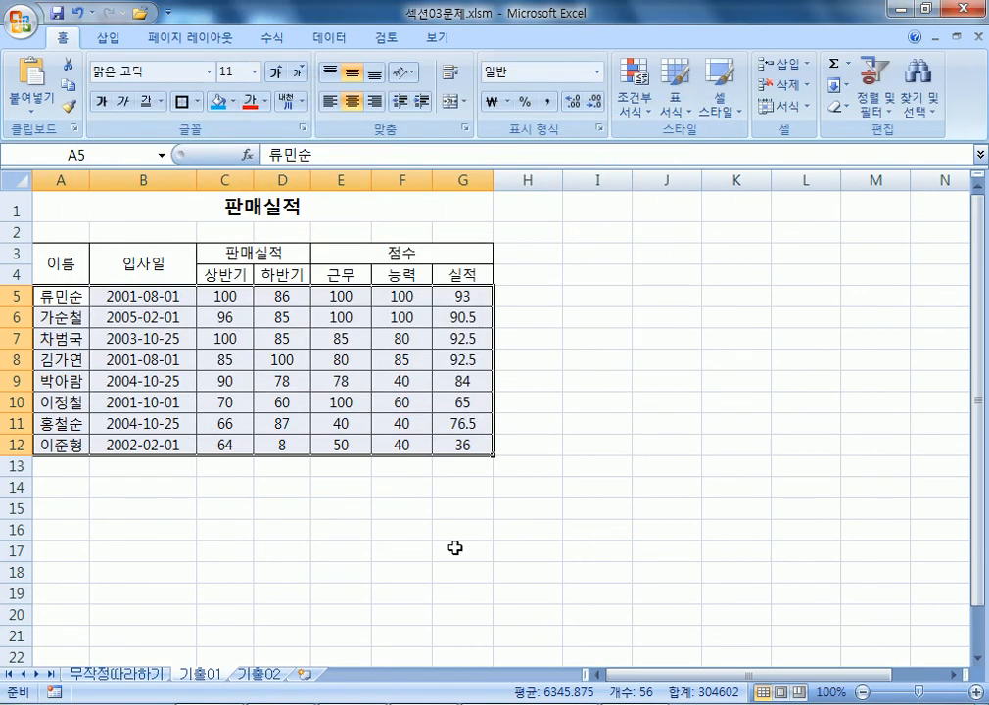
Start a new formula-based rule, then cancel it.
click(634, 98)
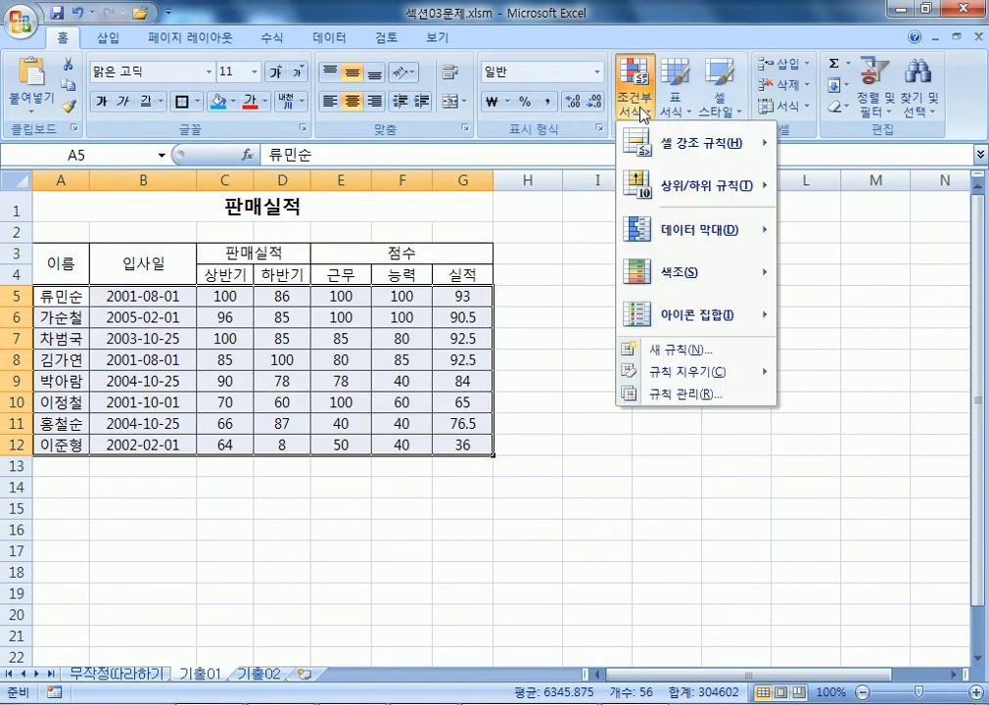
click(669, 359)
click(290, 200)
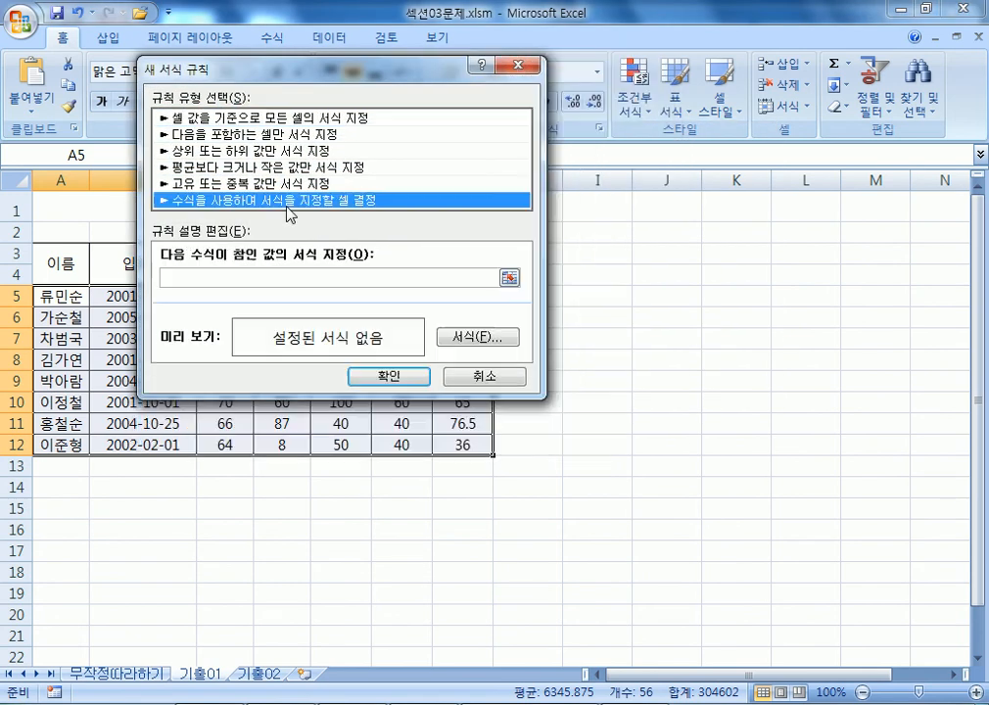
click(271, 277)
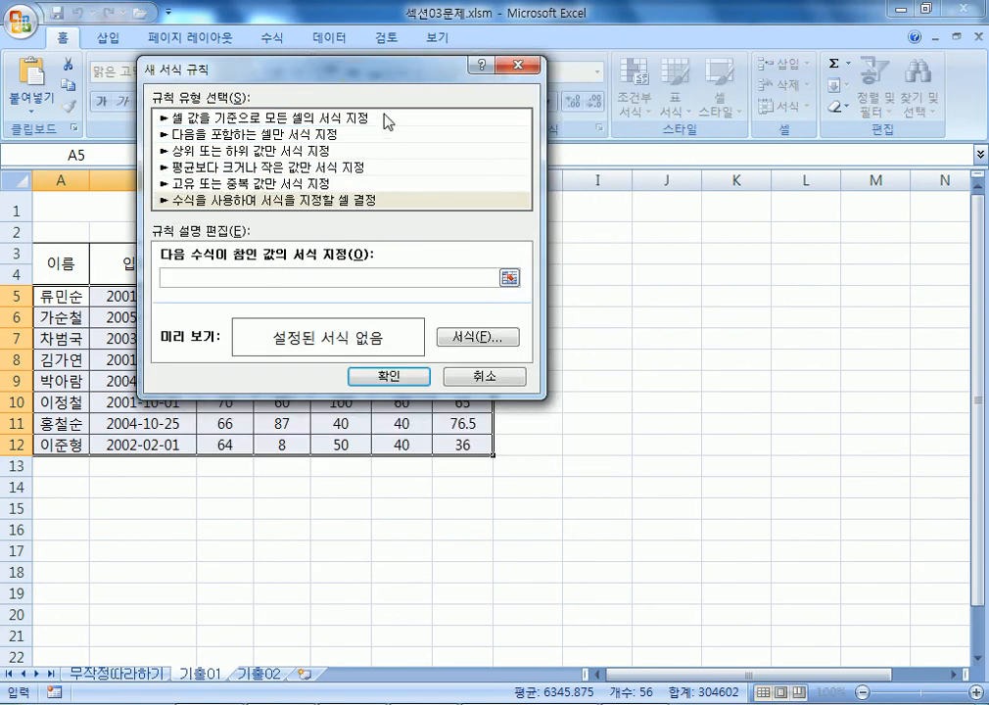
key(Escape)
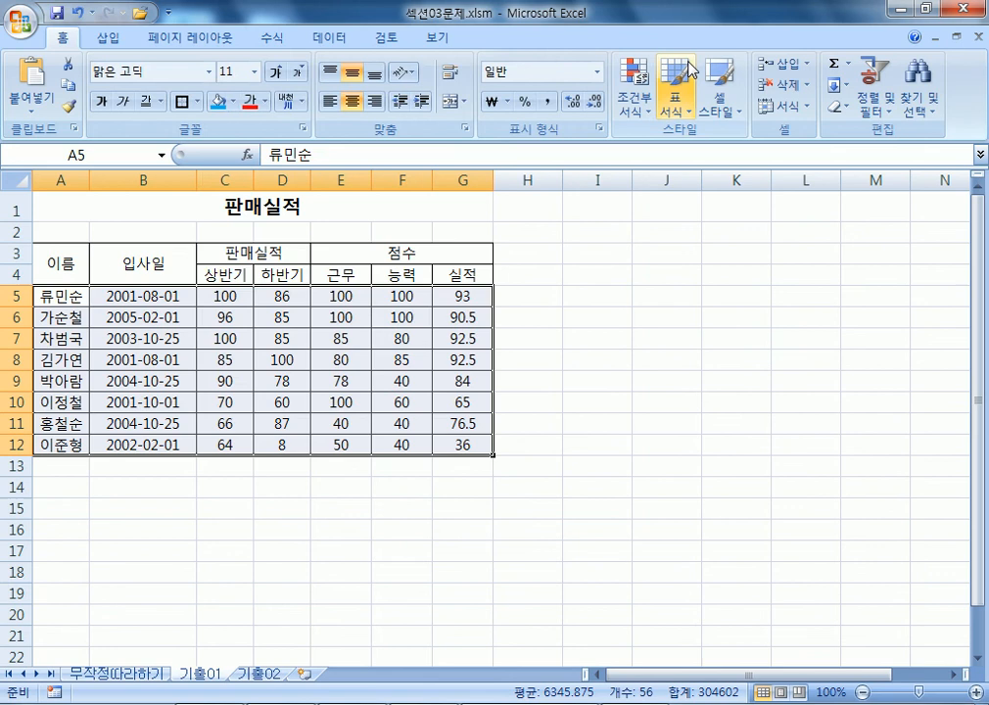
Open the MONTH rule from the Rules Manager and close it without changes.
click(641, 96)
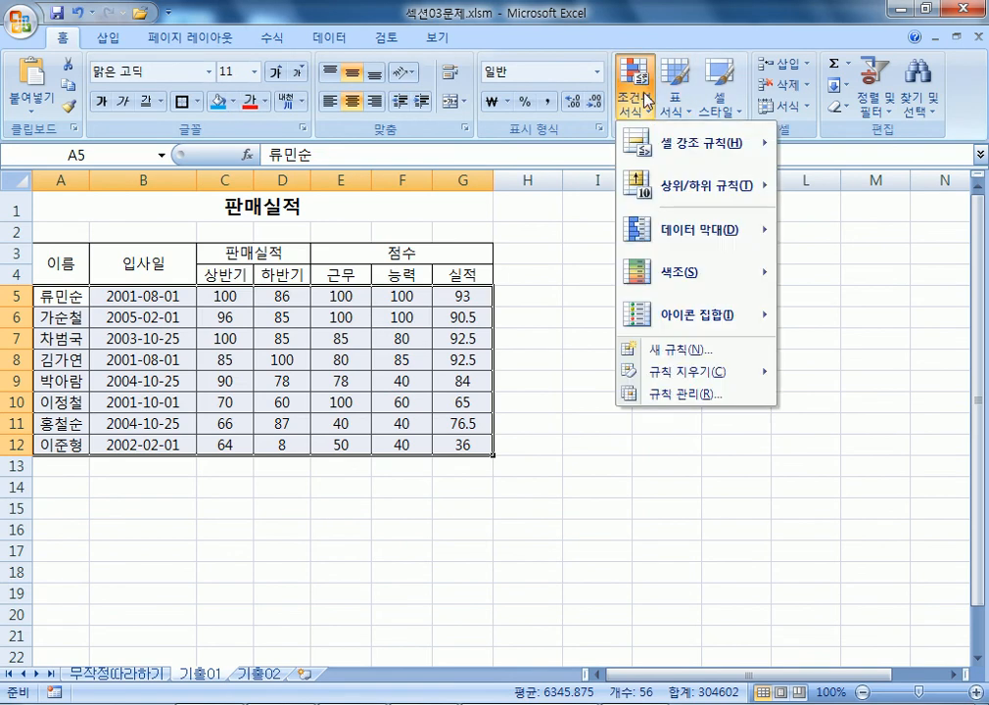
click(664, 397)
click(142, 205)
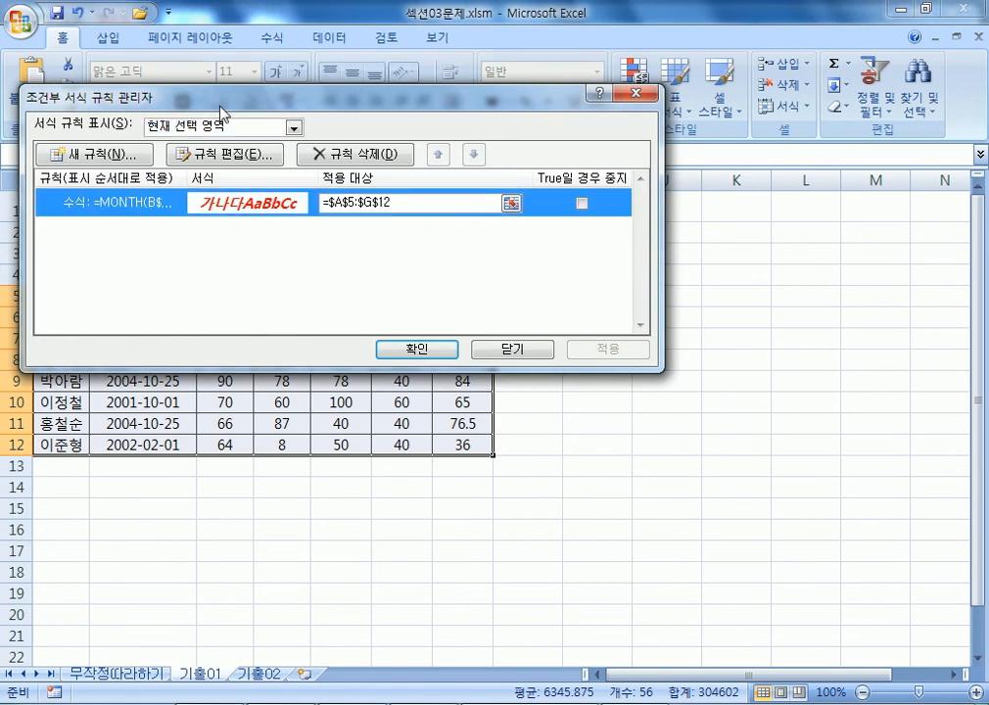
drag(226, 102, 456, 98)
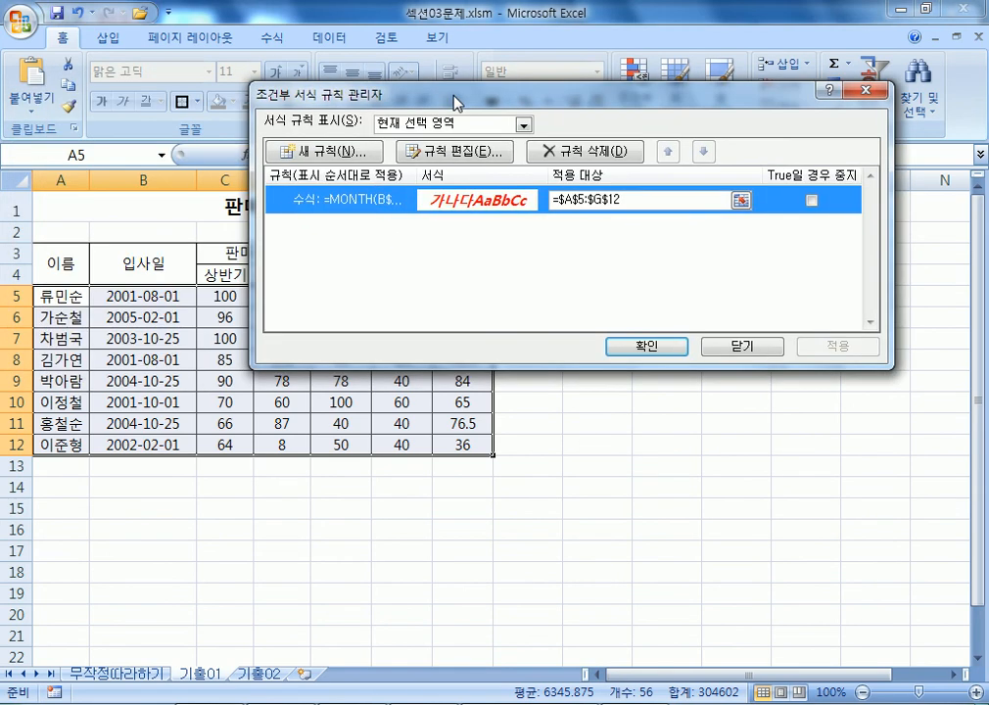
double_click(370, 201)
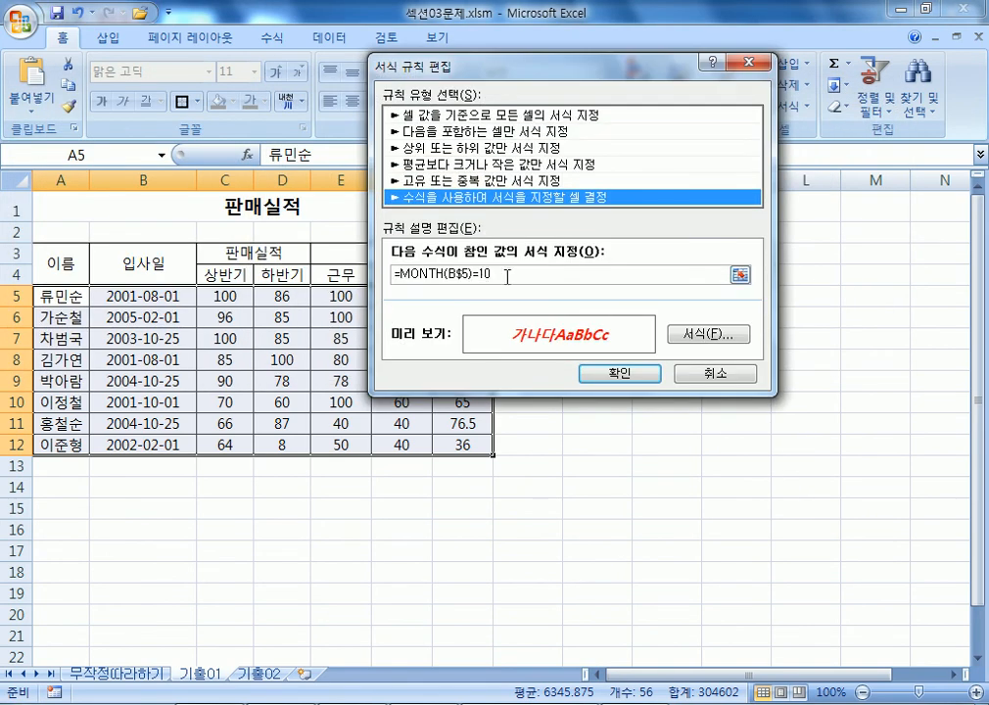
click(702, 378)
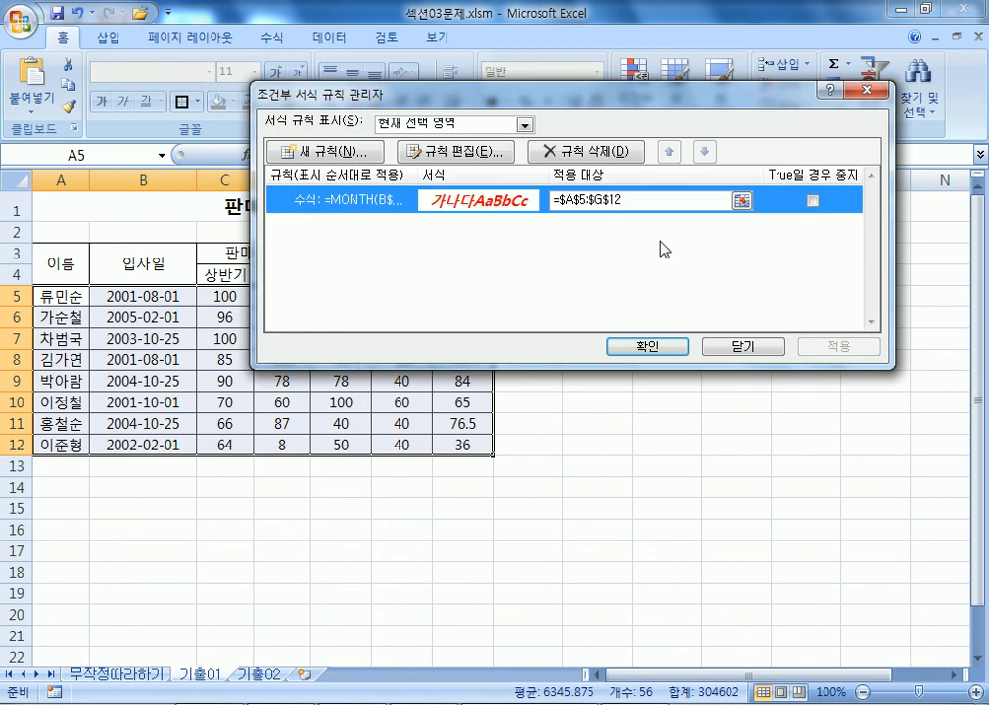
click(742, 349)
Change the MONTH rule's reference back to $B5 and apply it to the sales table.
click(634, 86)
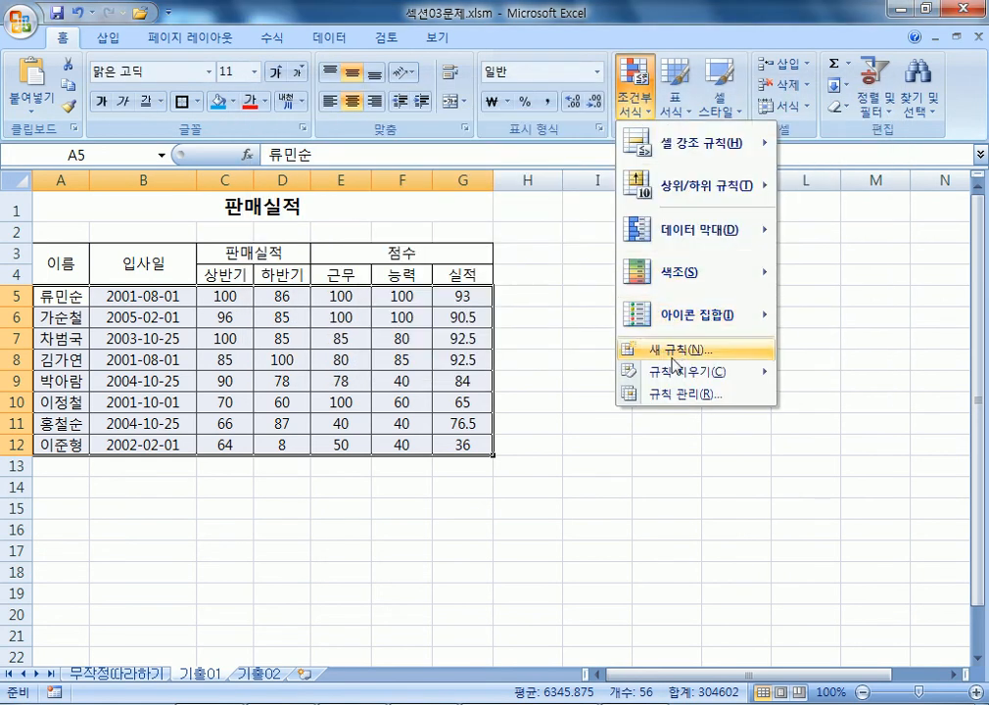
mouse_move(686, 371)
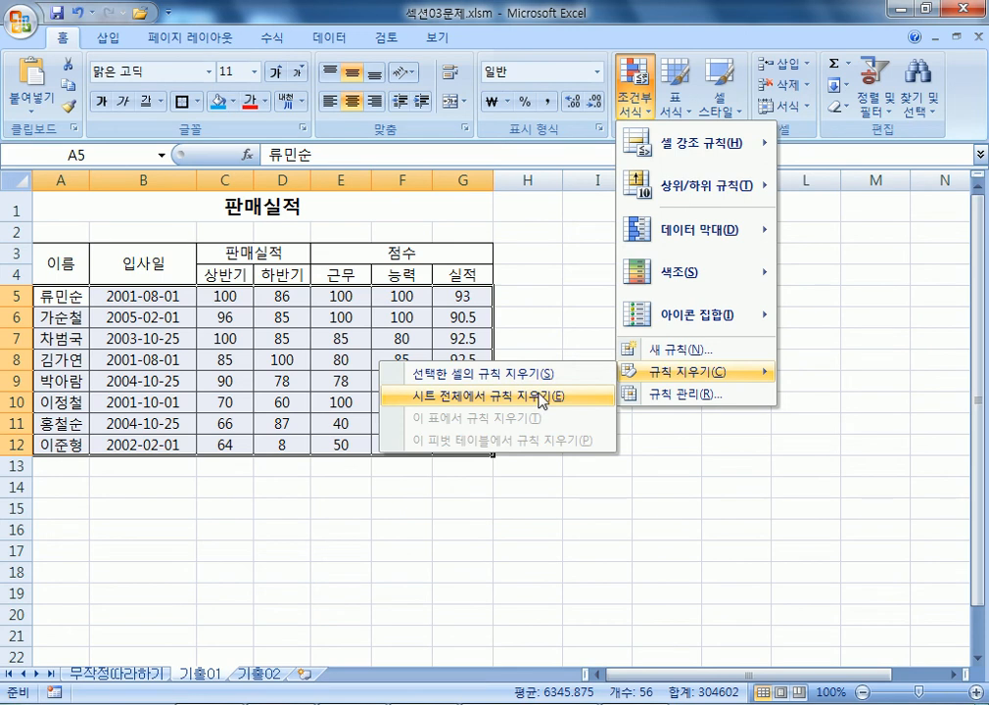
click(666, 397)
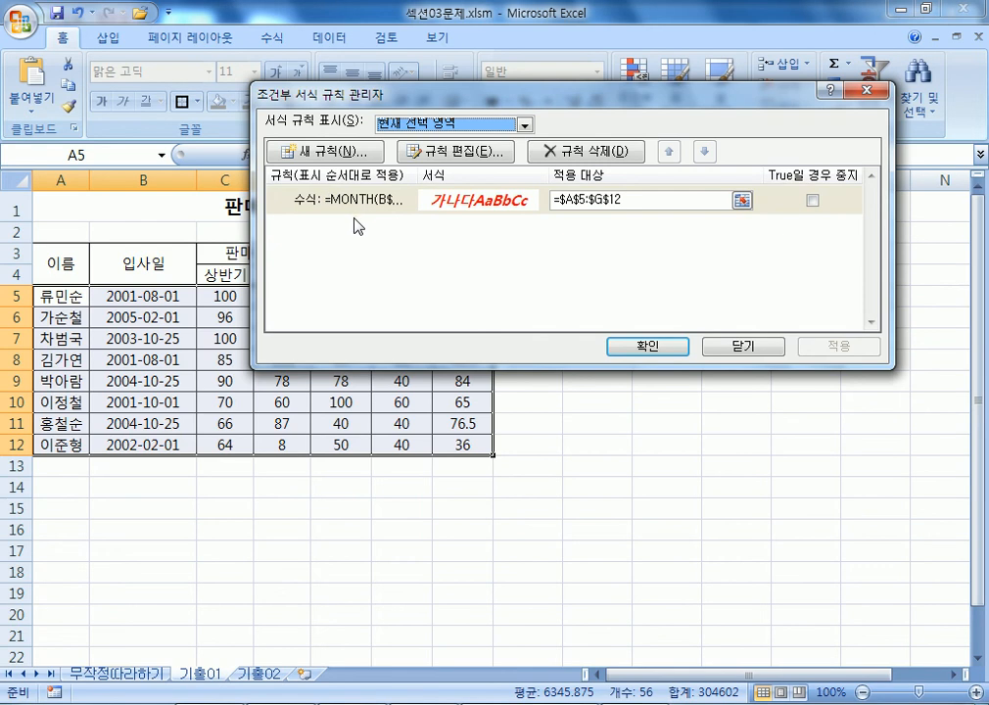
double_click(390, 203)
click(433, 274)
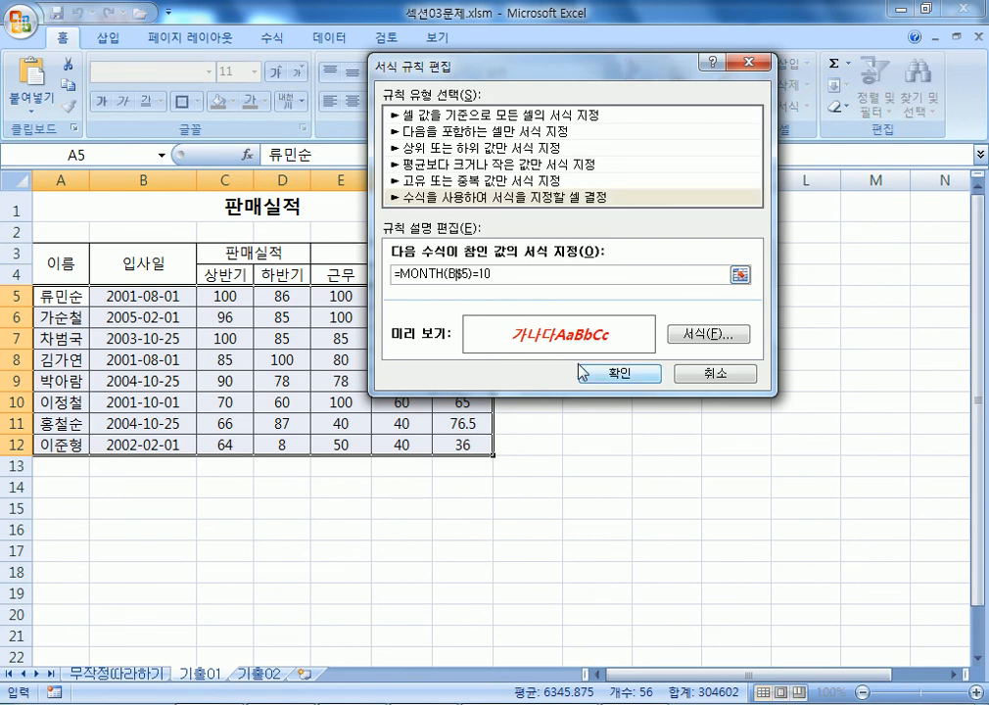
key(F4)
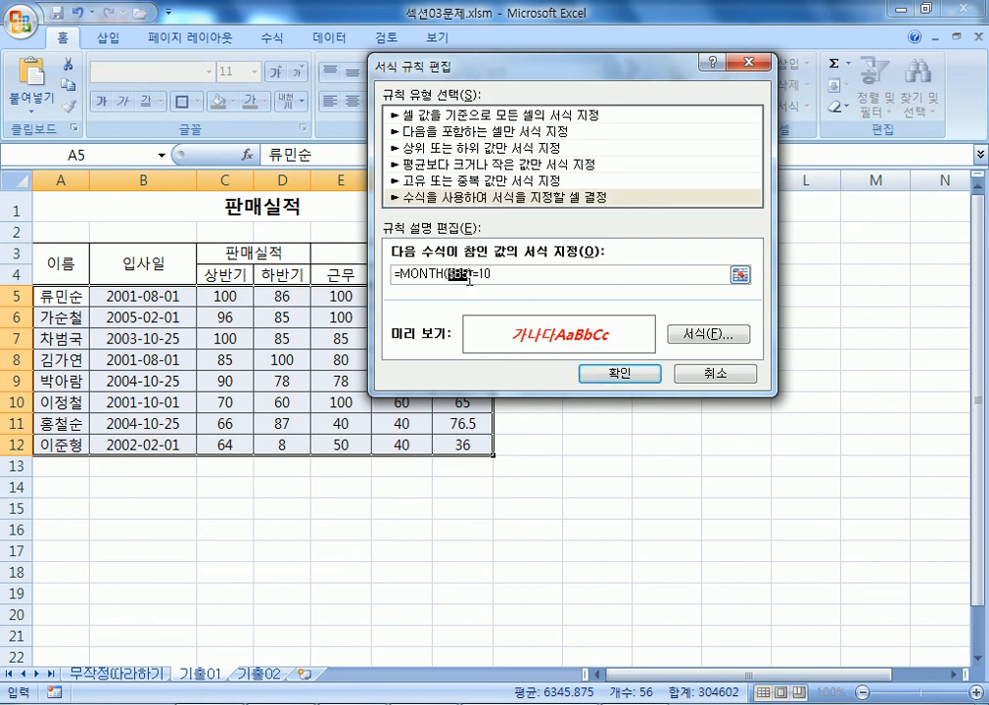
click(617, 373)
click(646, 347)
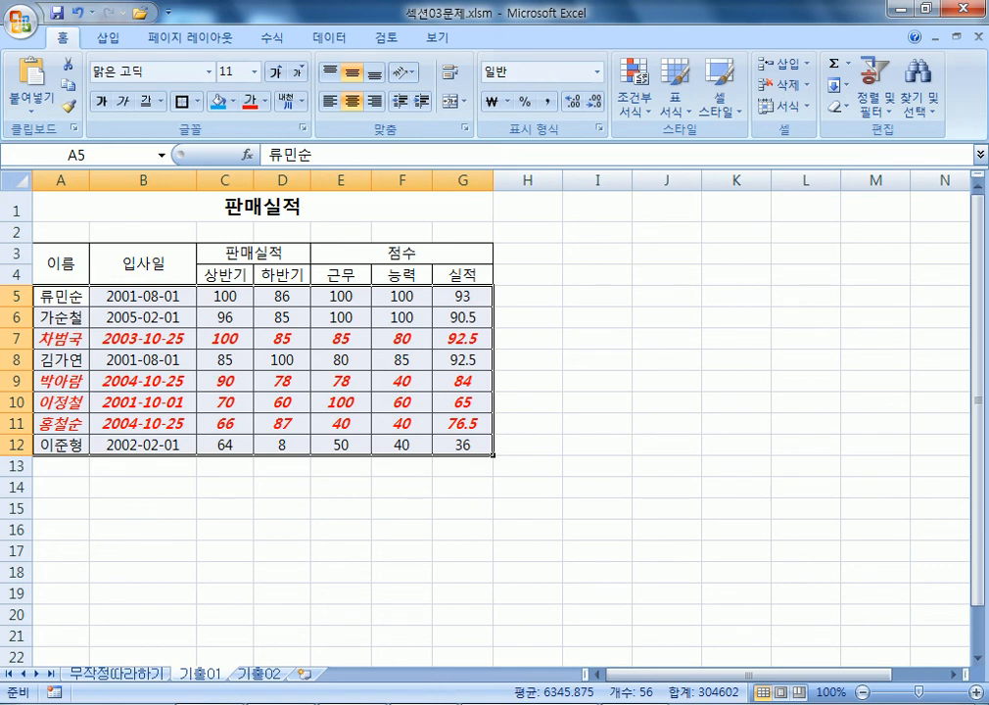
click(463, 704)
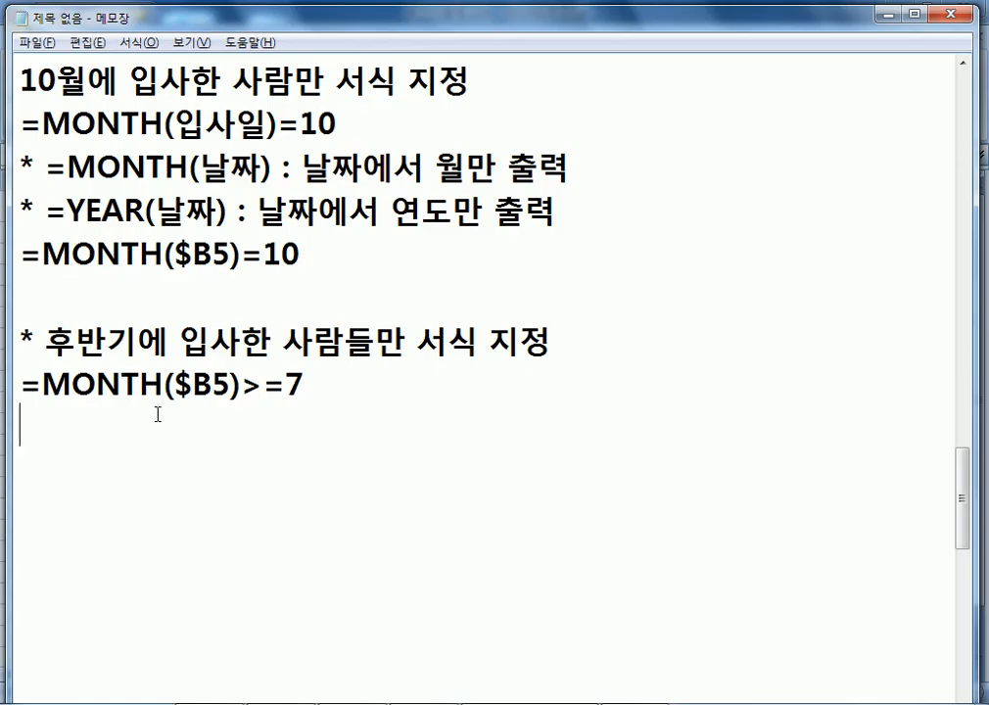
scroll(159, 411, up, 4)
scroll(161, 411, down, 1)
scroll(162, 411, up, 4)
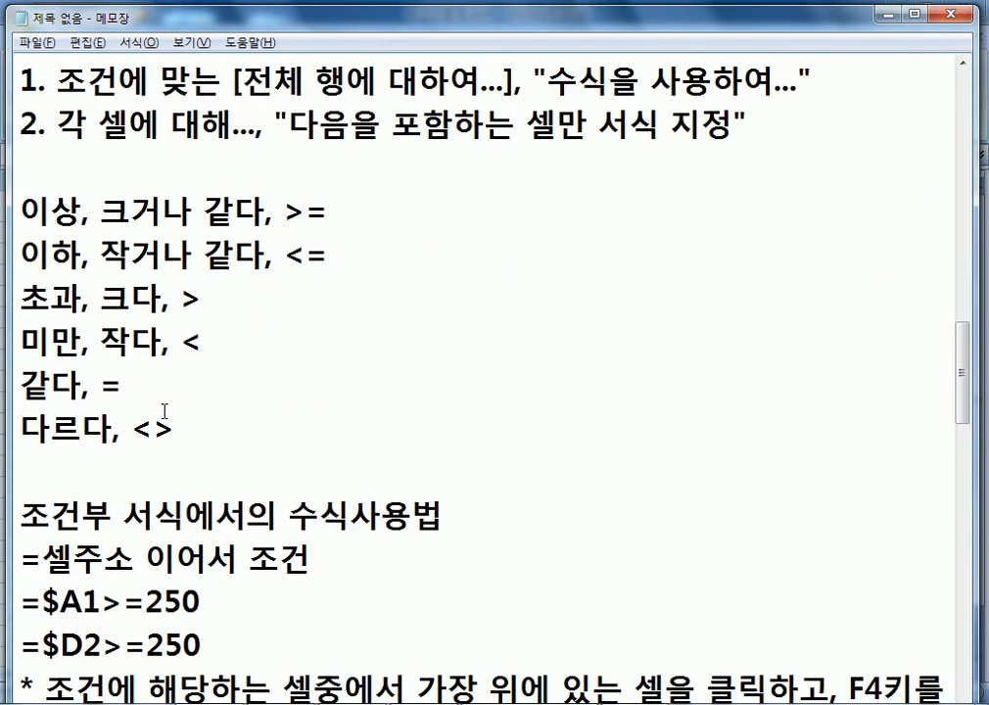
drag(69, 209, 247, 209)
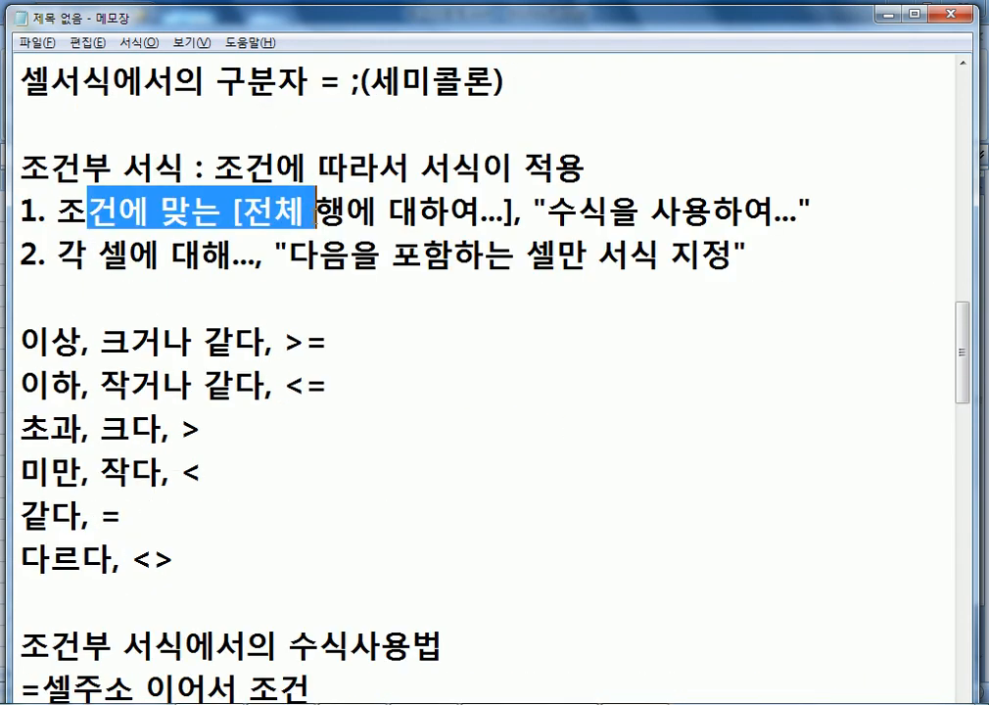
drag(171, 257, 380, 256)
click(455, 257)
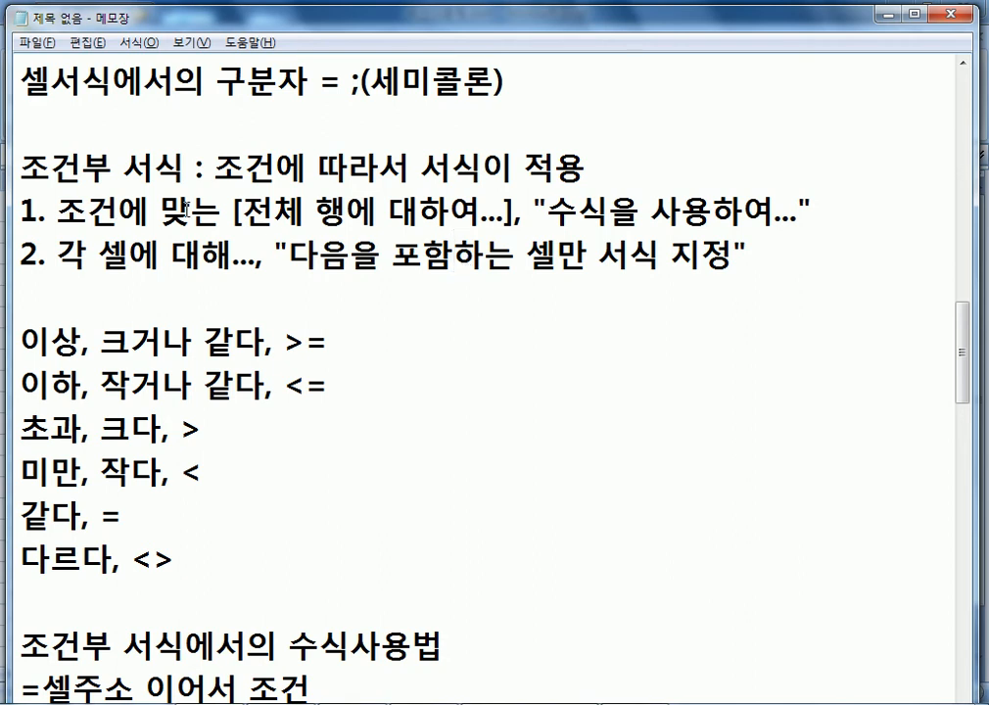
drag(584, 207, 661, 208)
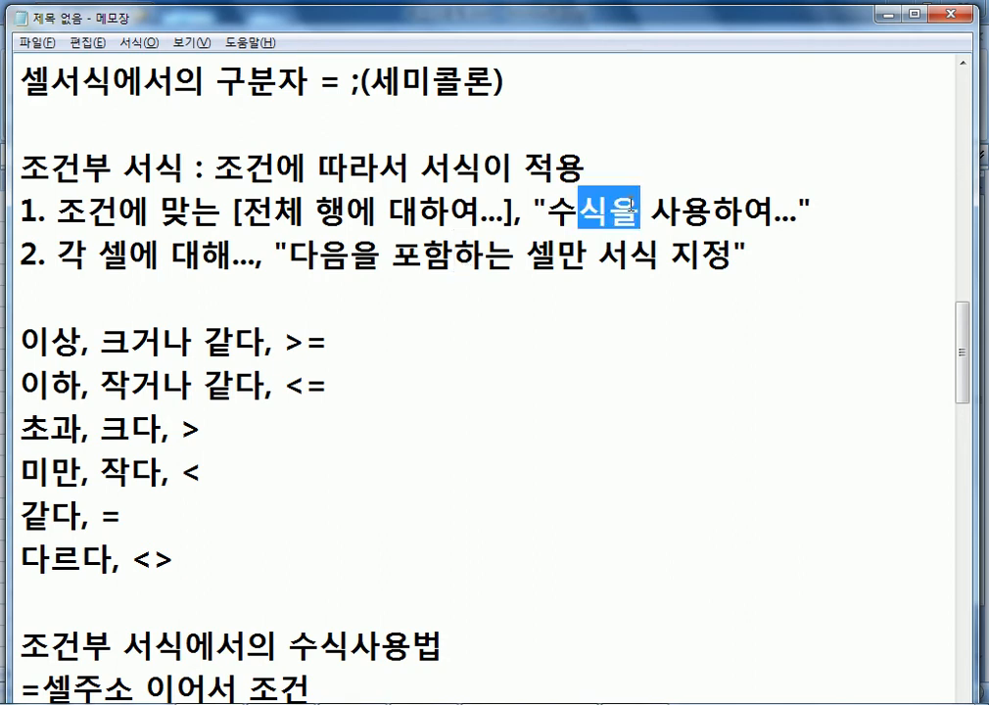
click(584, 199)
scroll(583, 199, down, 3)
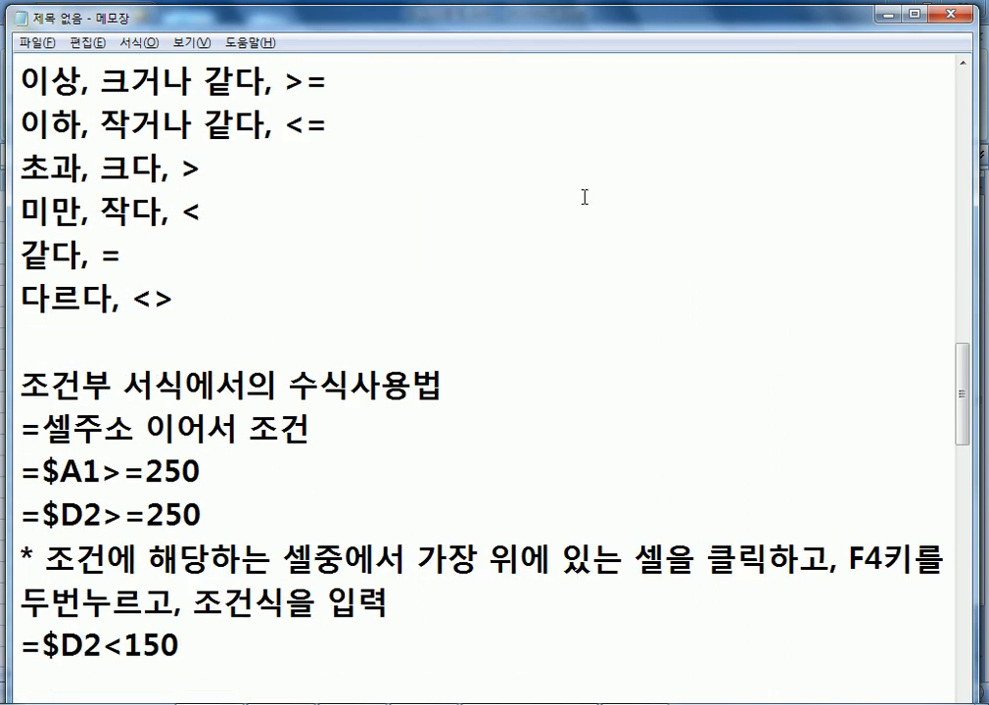
scroll(569, 200, down, 3)
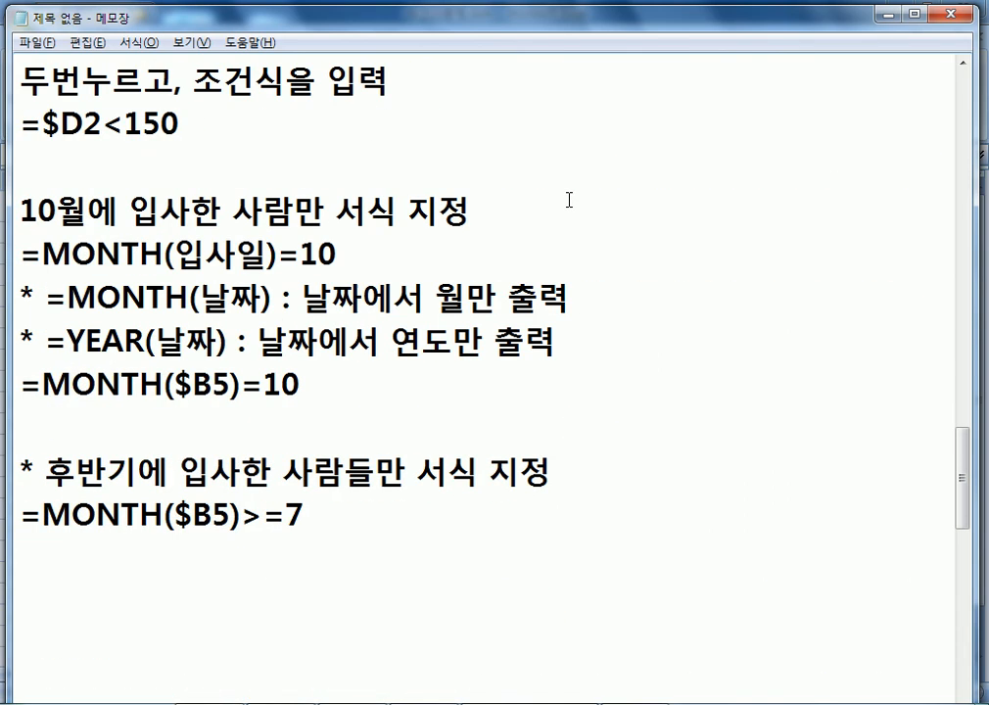
scroll(568, 200, up, 2)
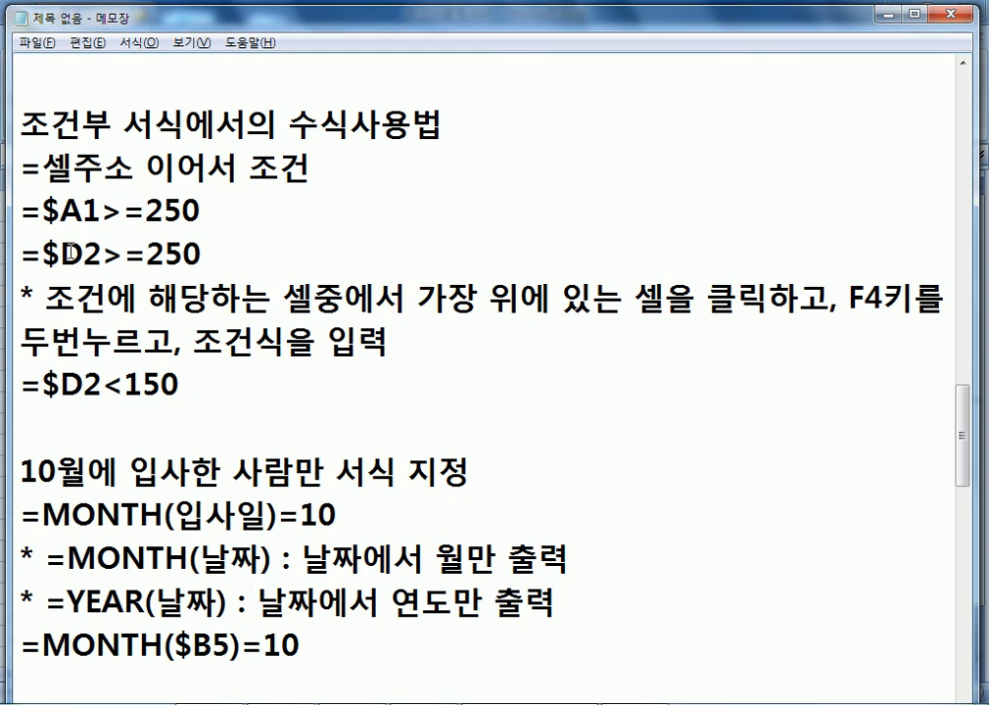
drag(40, 252, 108, 255)
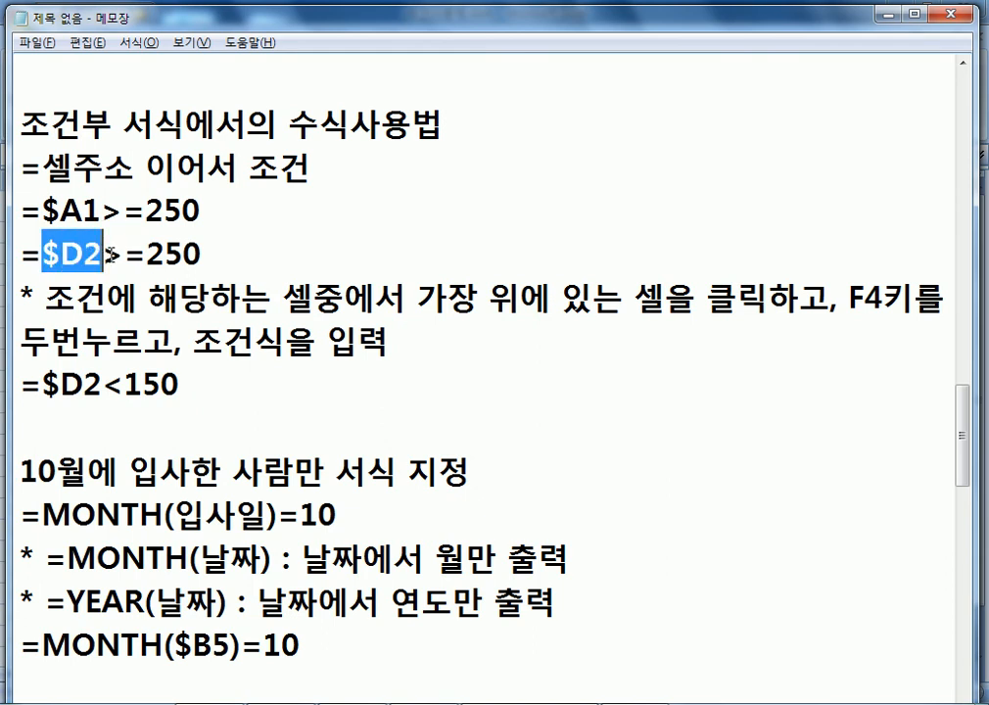
scroll(114, 256, down, 3)
drag(41, 384, 164, 384)
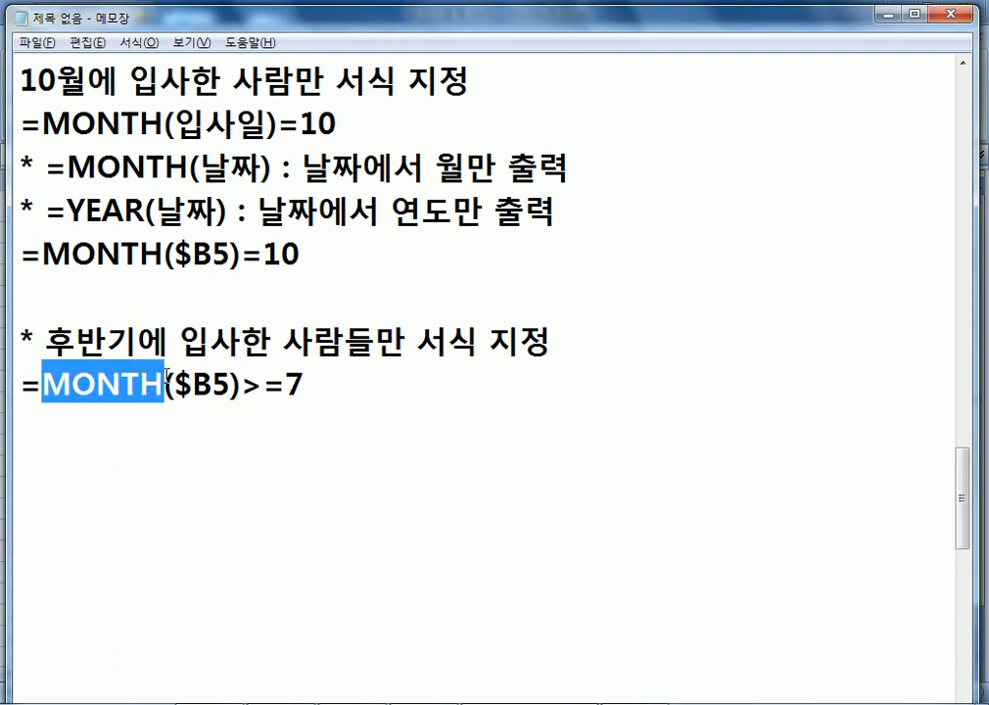
click(72, 309)
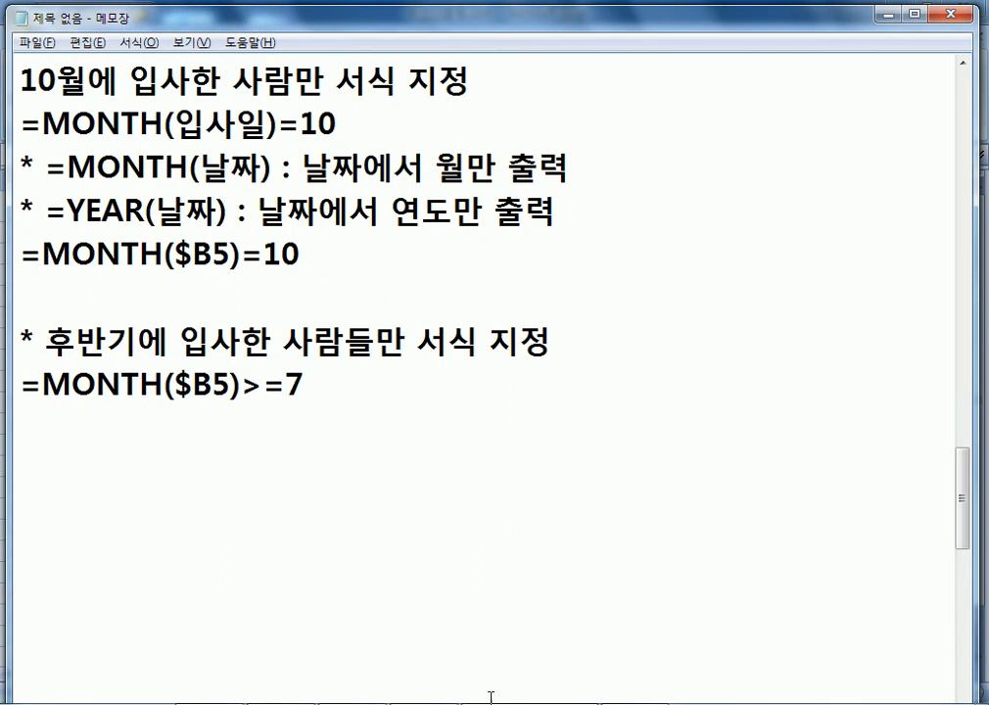
Back in Excel, open 섹션04문제.xlsm from the Office button's 열기 dialog.
key(alt+Tab)
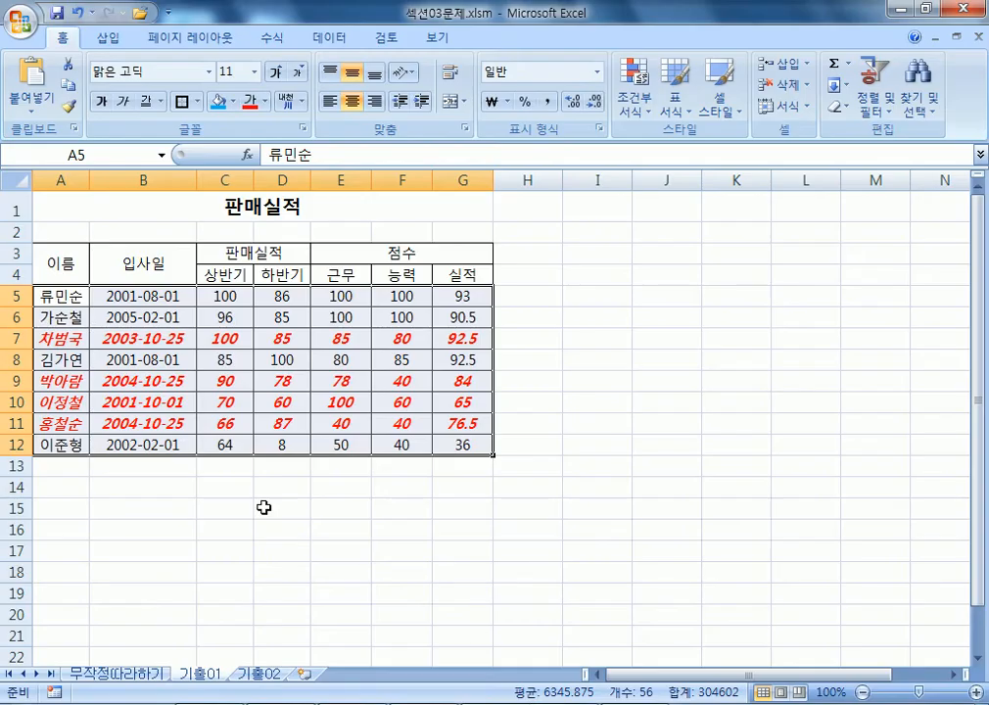
click(93, 498)
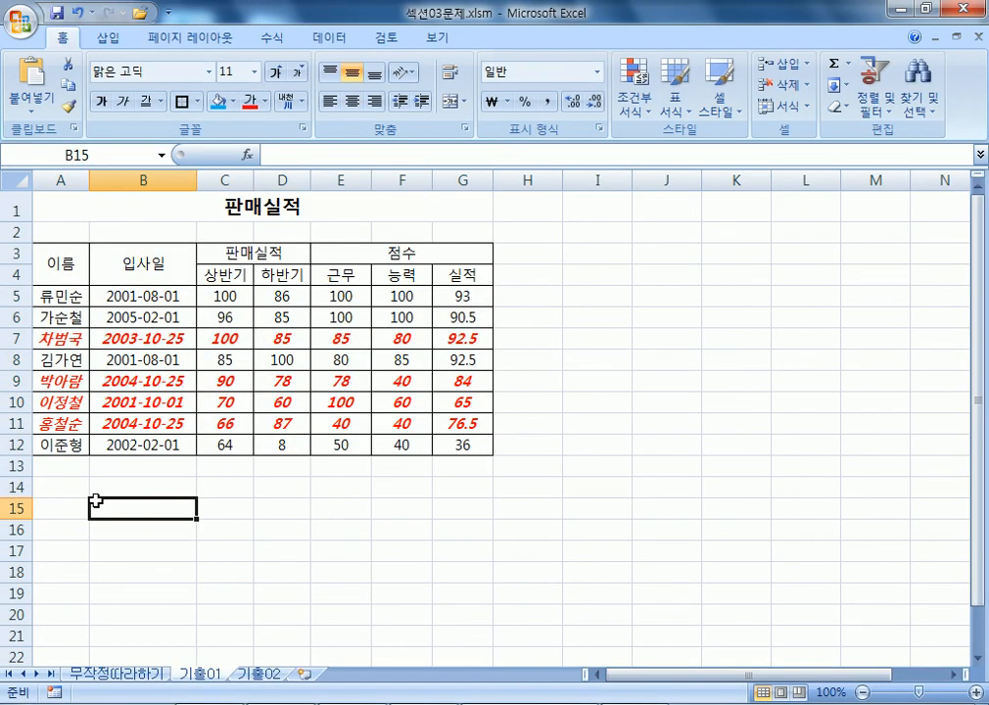
click(20, 18)
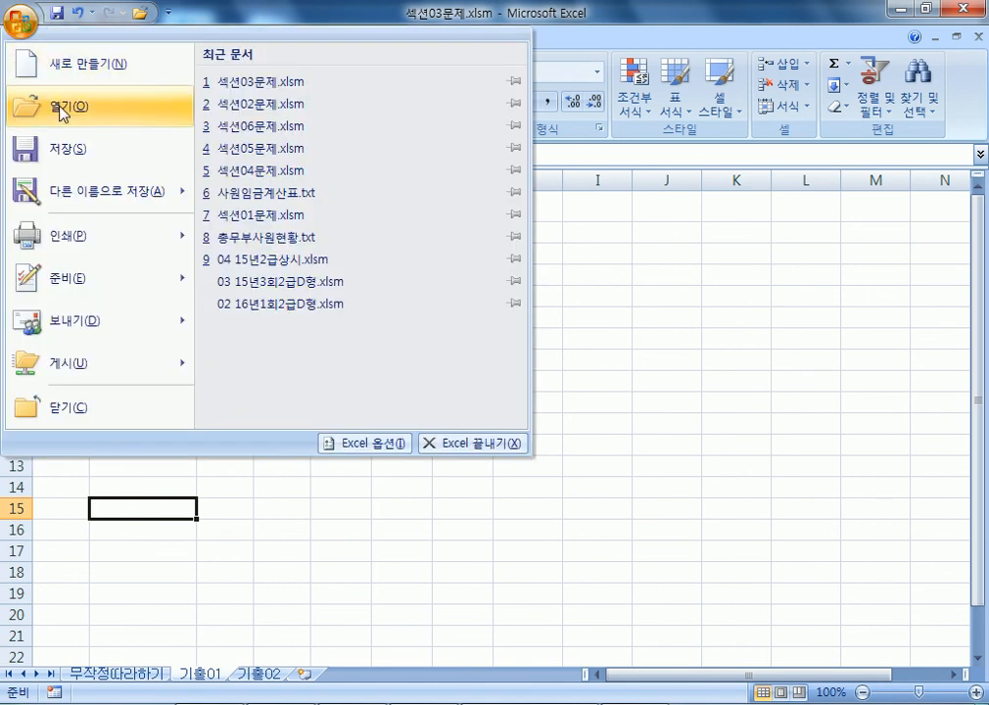
click(59, 108)
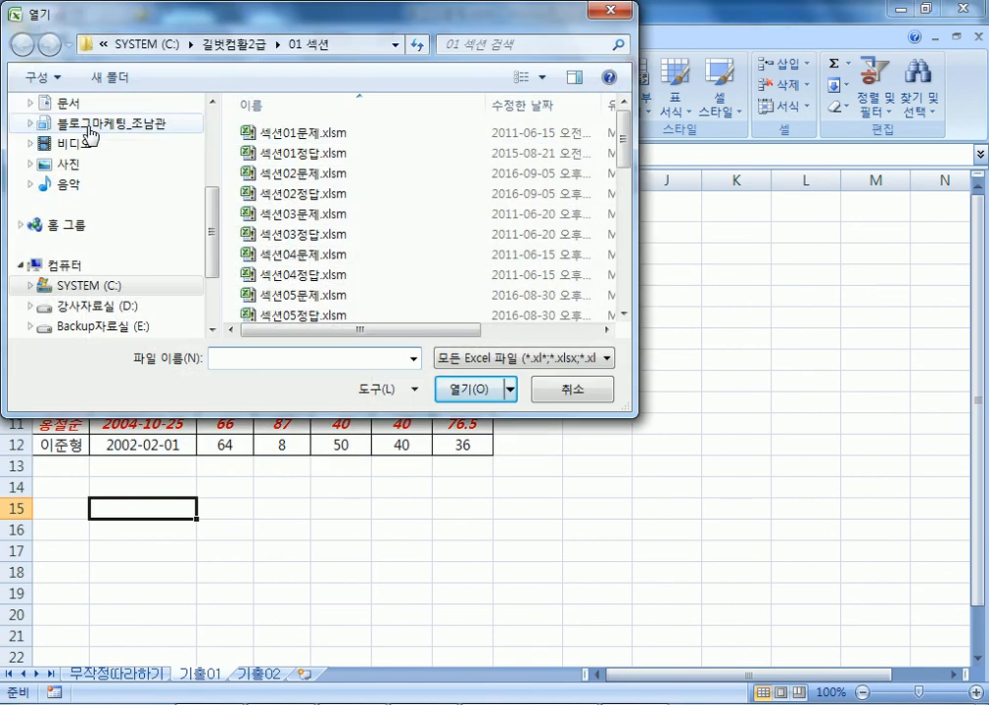
double_click(303, 256)
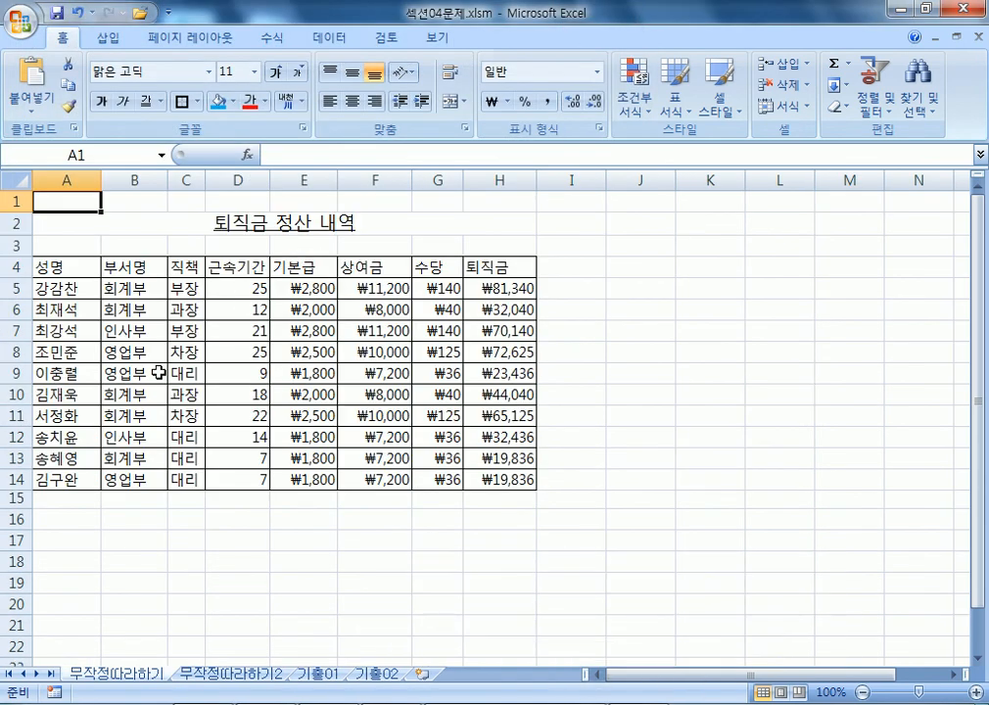
Below the last Notepad note, add the heading '필터 (FILTER) : 걸러내는 것' in Korean.
click(207, 703)
scroll(266, 436, down, 2)
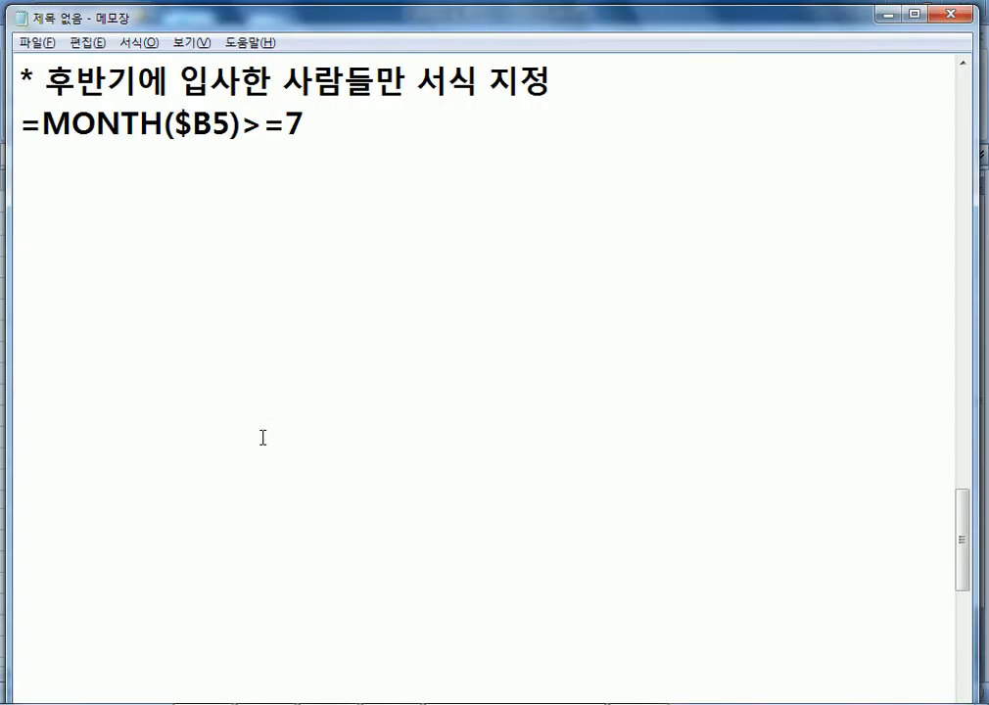
click(86, 207)
text(필터 )
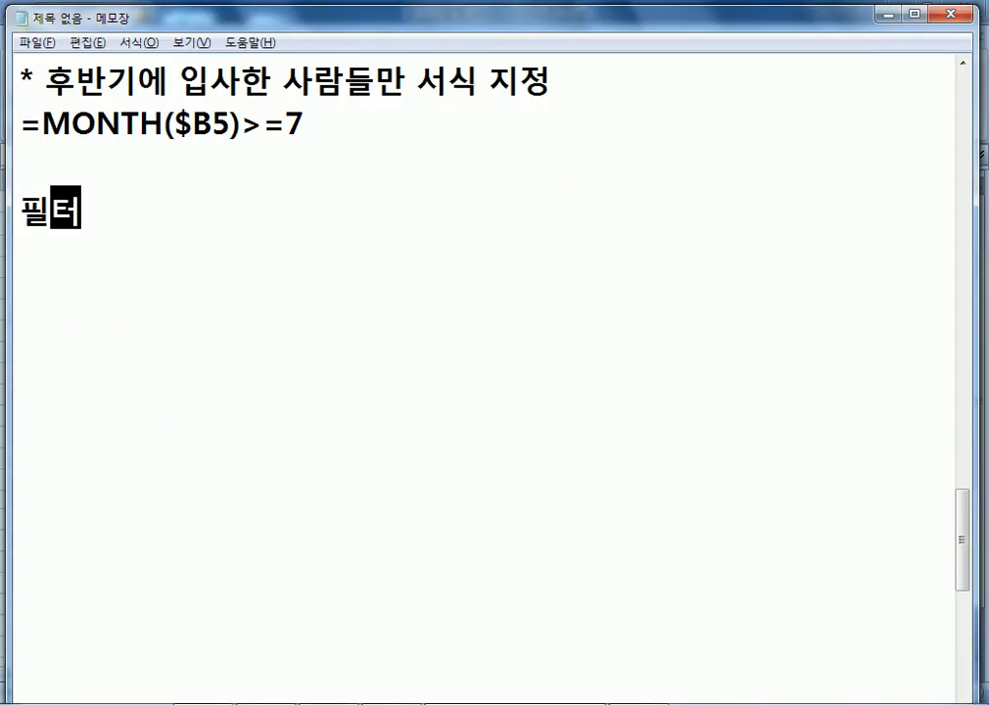
text((FILTER) :)
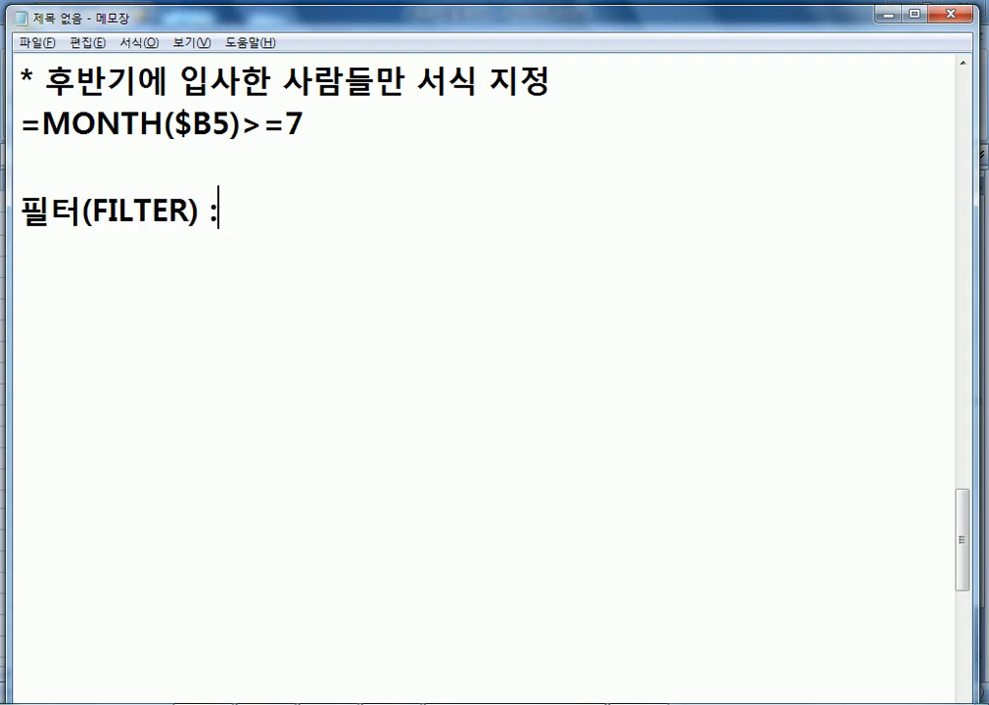
text( RJF)
key(BackSpace)
key(BackSpace)
key(BackSpace)
key(Hangul)
text(걸)
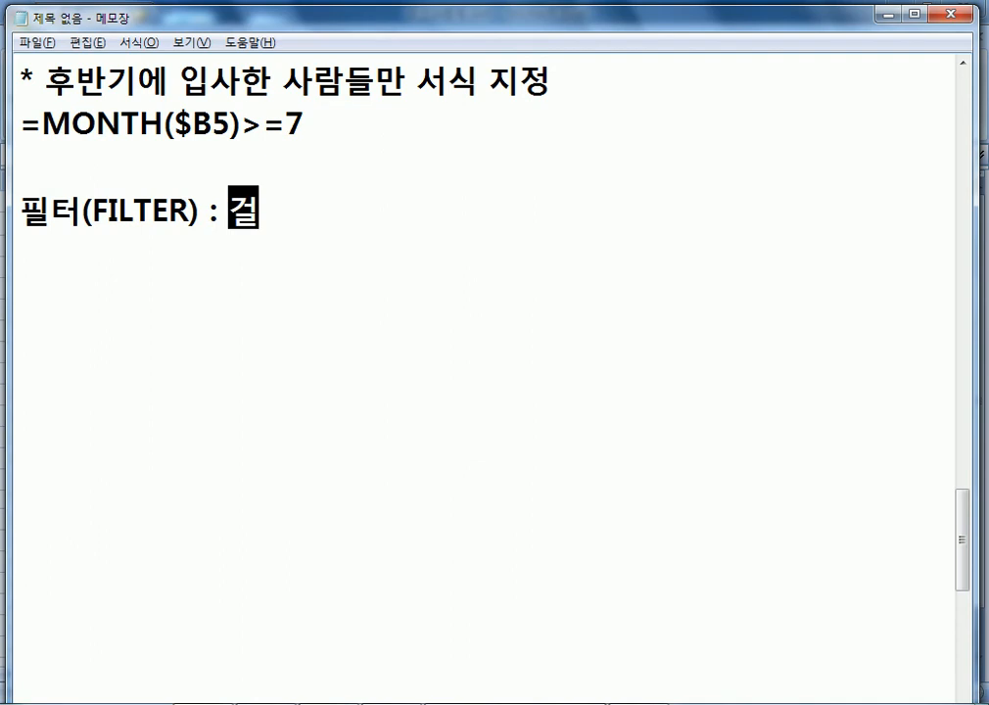
text(러내는 것)
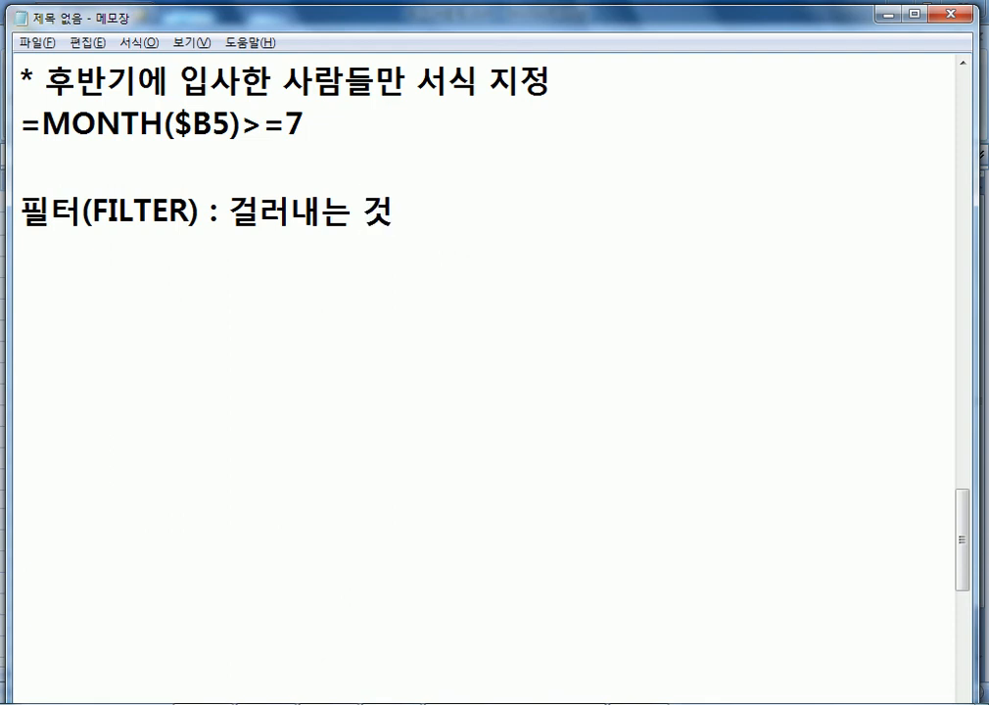
key(Return)
Add the definition line: show only needed data, or output it separately (복사).
text(필용한 것만 보이)
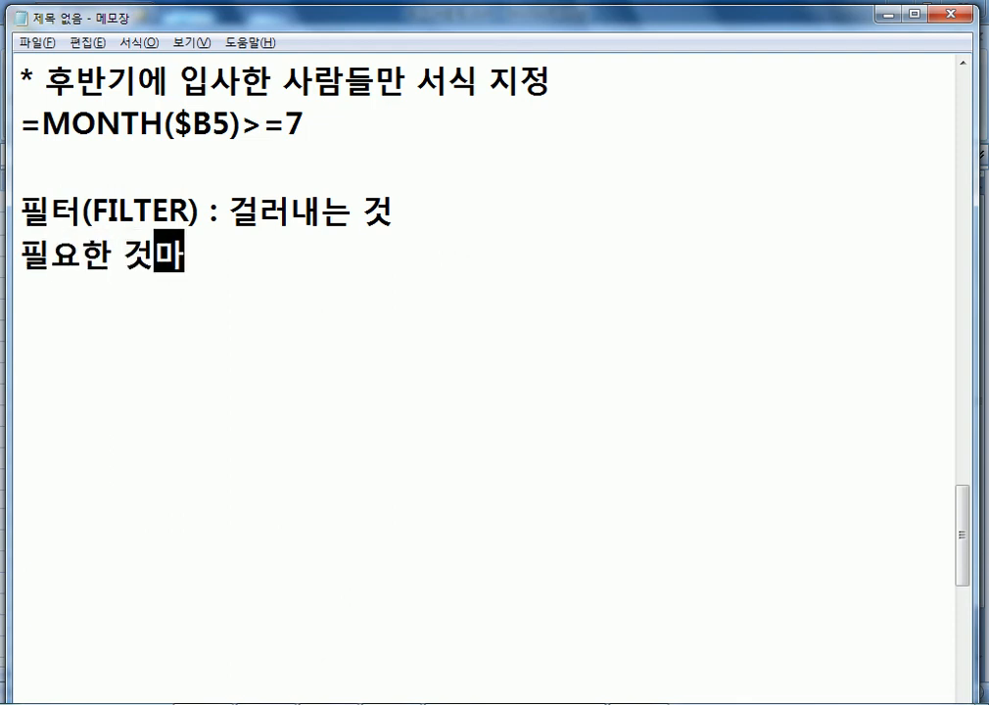
text(게 하는 기능,)
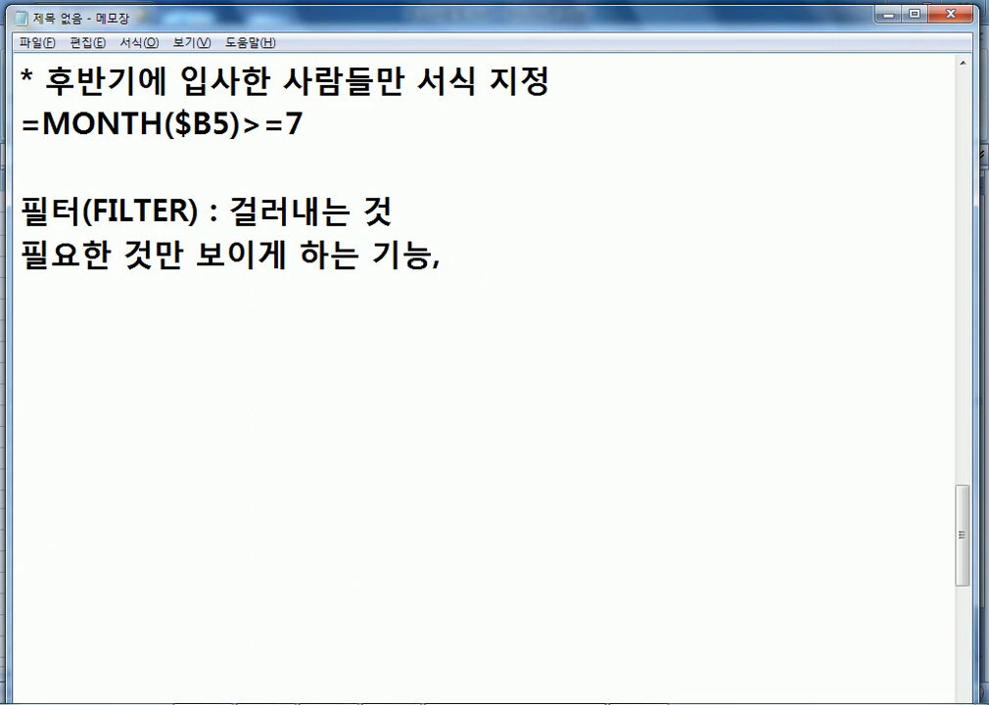
text( 필요한 것만 따로 출력하는 긴)
text(능)
key(Left)
key(Left)
key(Left)
key(Left)
key(Left)
key(Left)
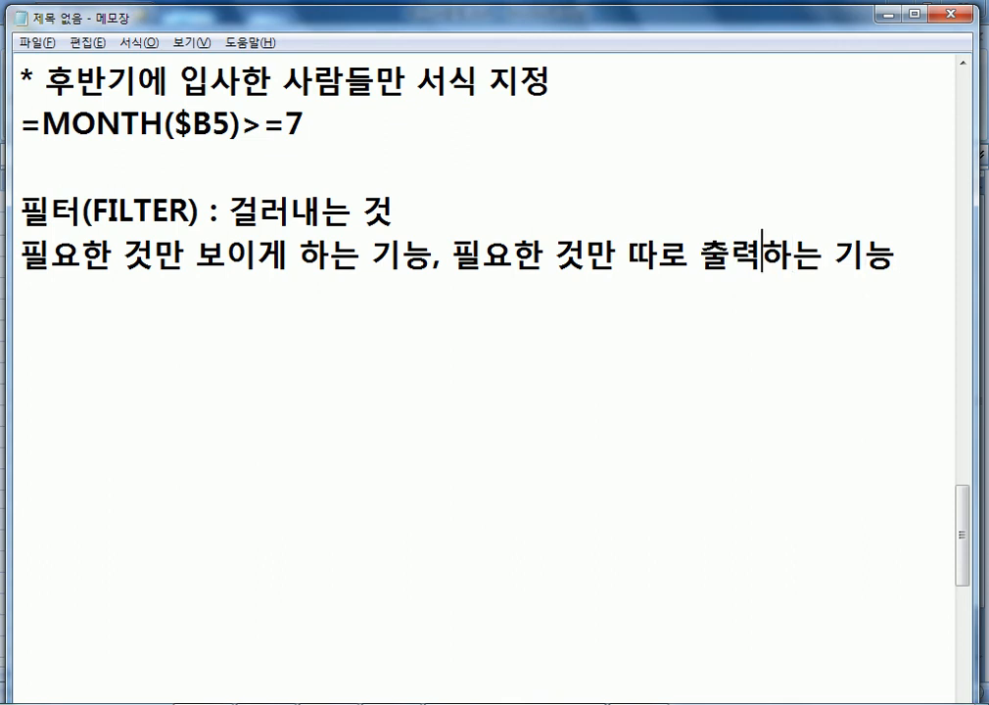
text((보가)
key(BackSpace)
key(BackSpace)
key(BackSpace)
text(복사))
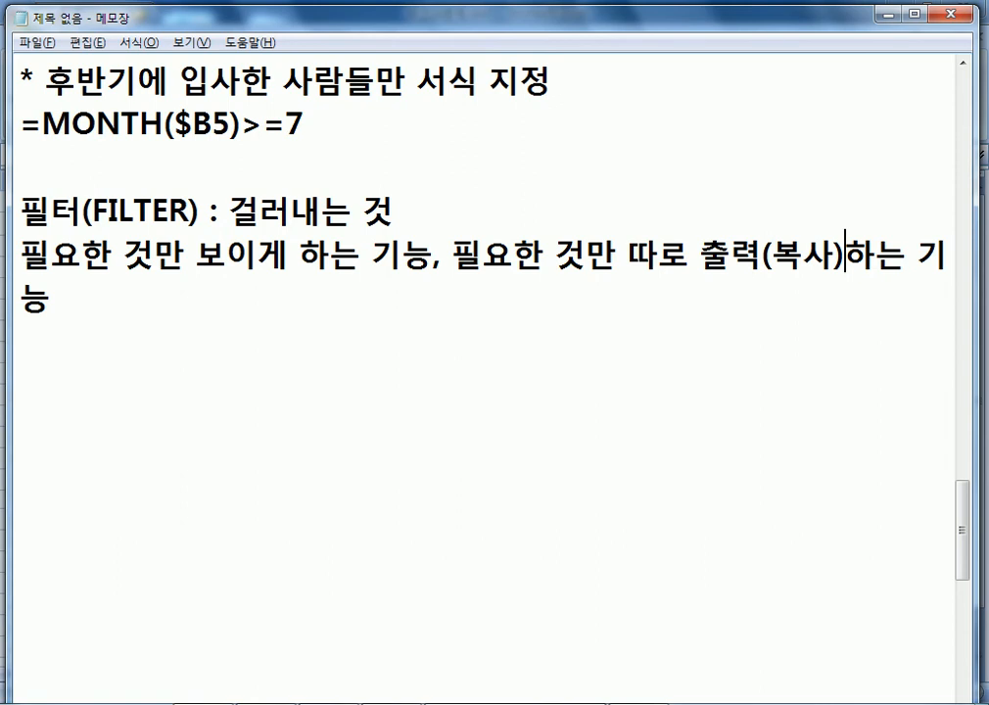
click(4, 108)
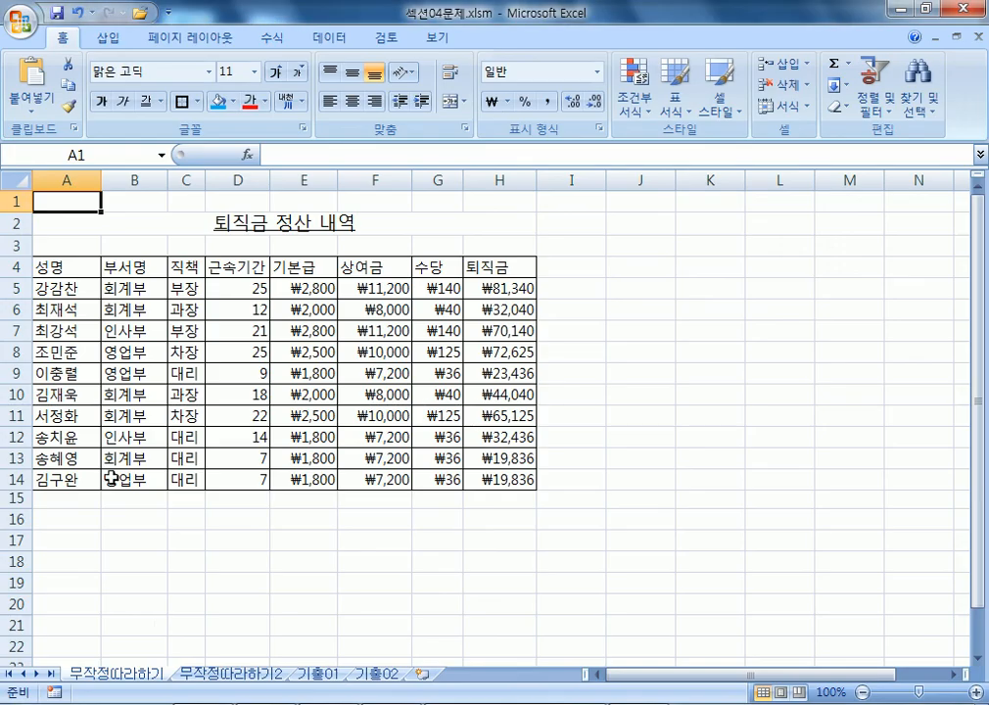
Review the 섹션03문제.xlsm data rows and B7's date, then return to 섹션04문제.xlsm.
key(alt+Tab)
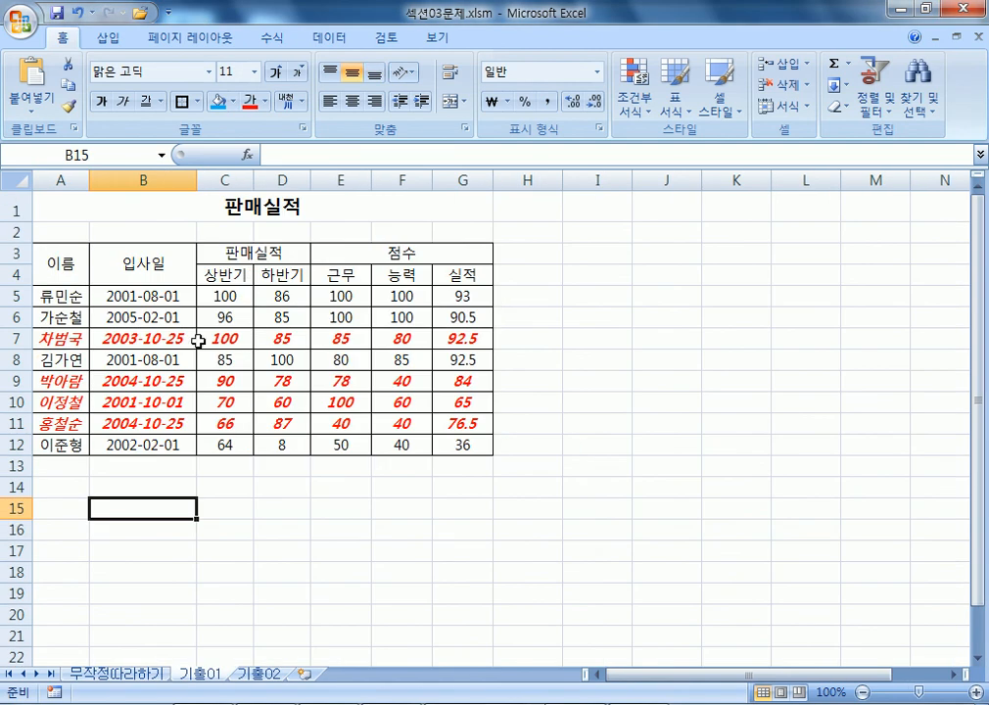
click(106, 340)
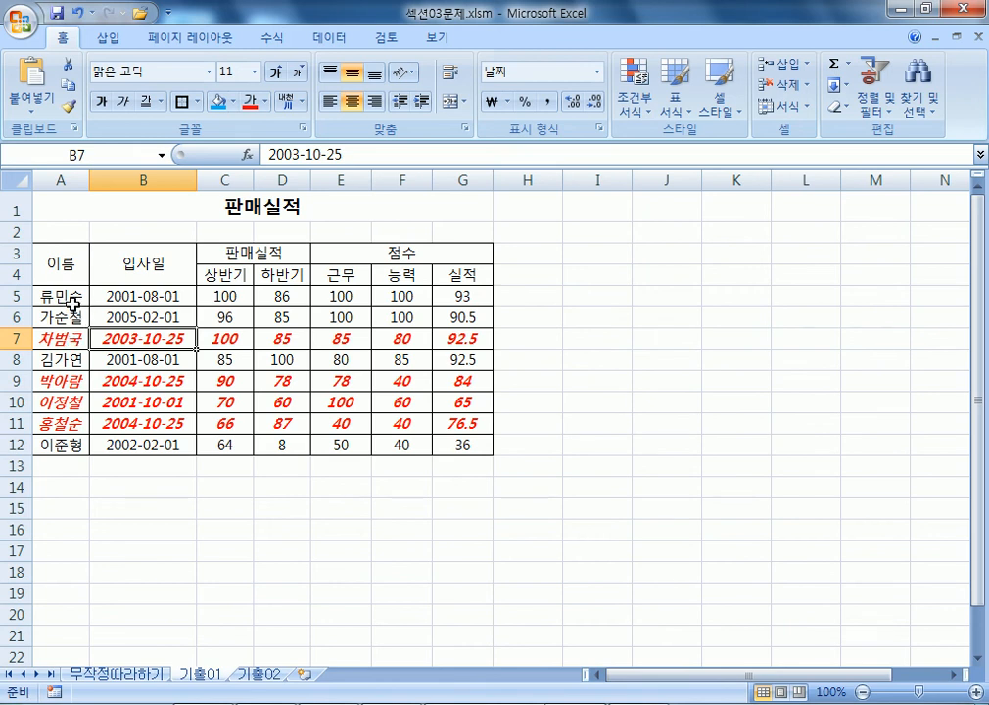
drag(64, 295, 431, 441)
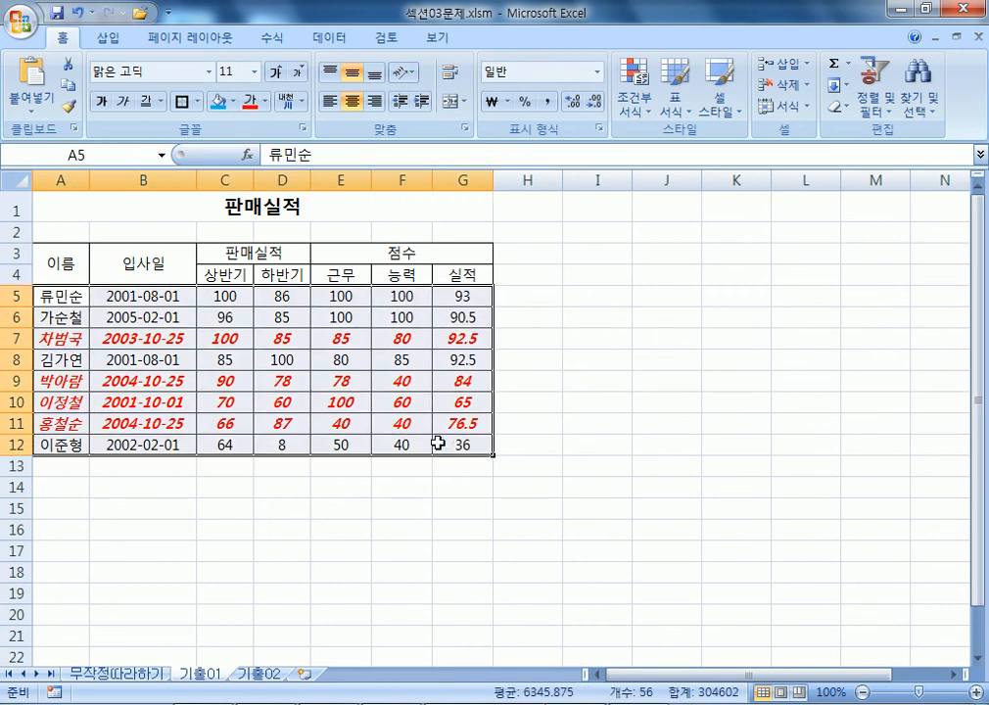
click(147, 338)
scroll(154, 426, down, 2)
drag(61, 393, 468, 486)
scroll(385, 446, up, 2)
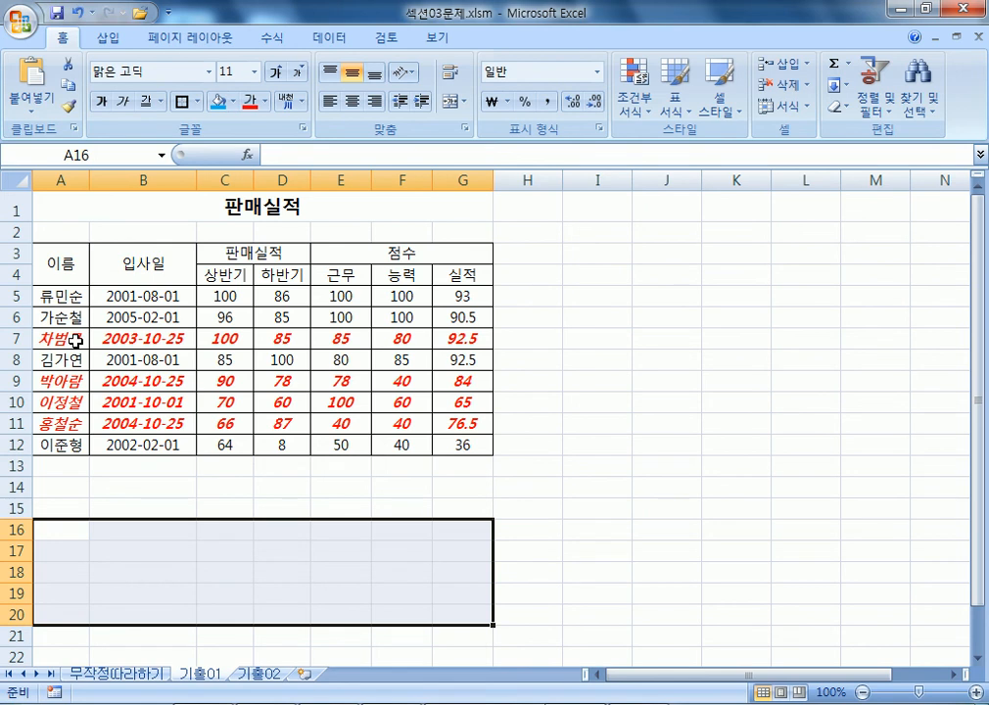
click(86, 464)
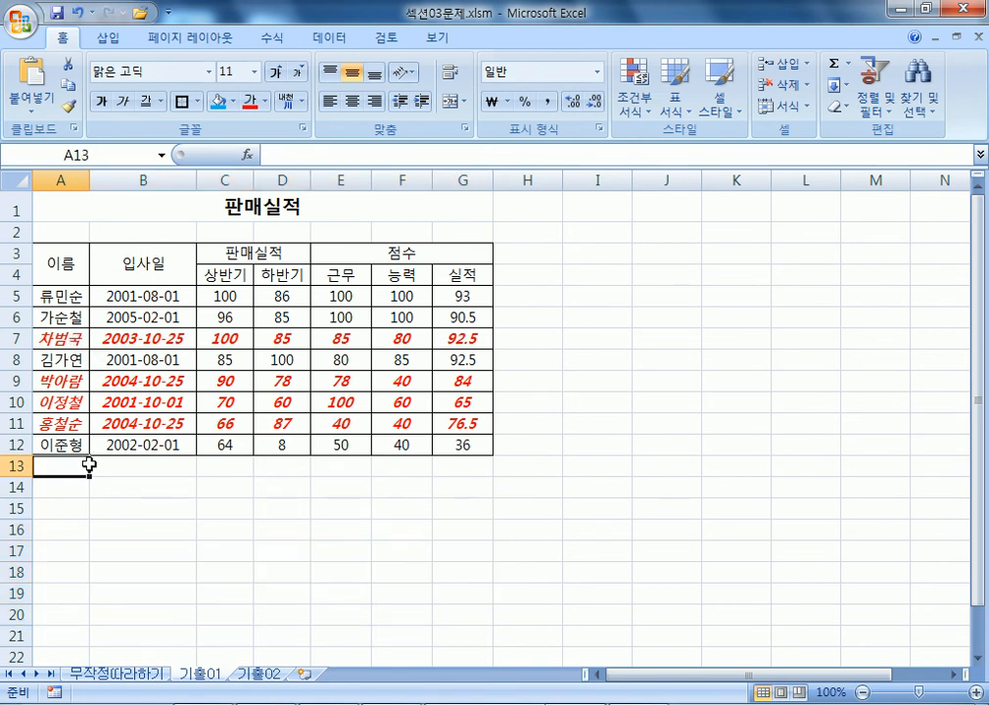
click(101, 486)
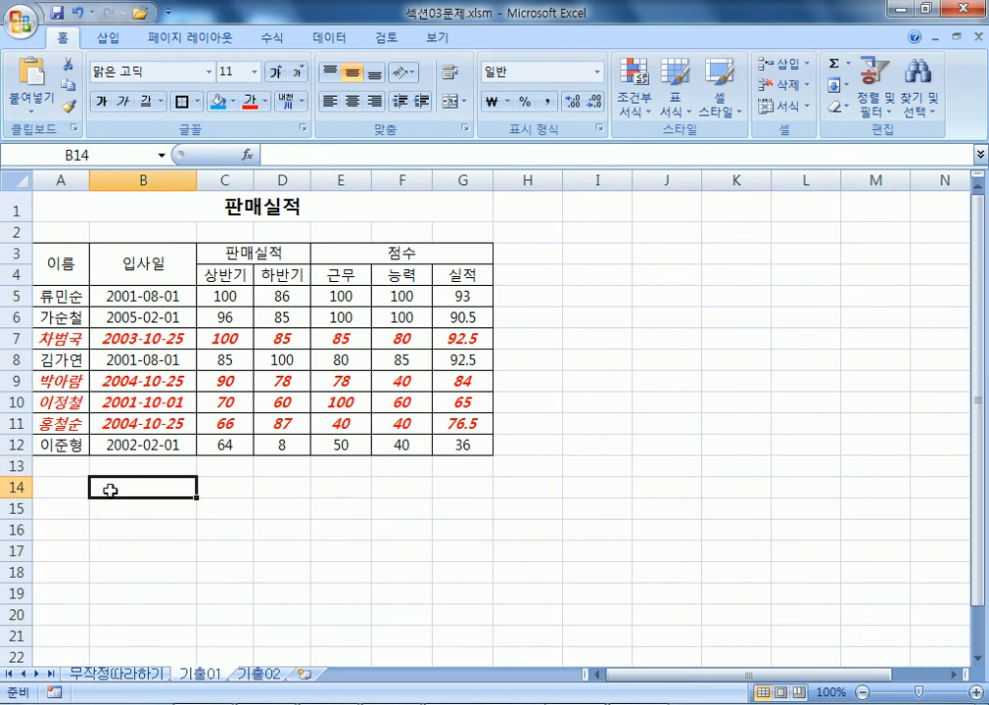
key(alt+Tab)
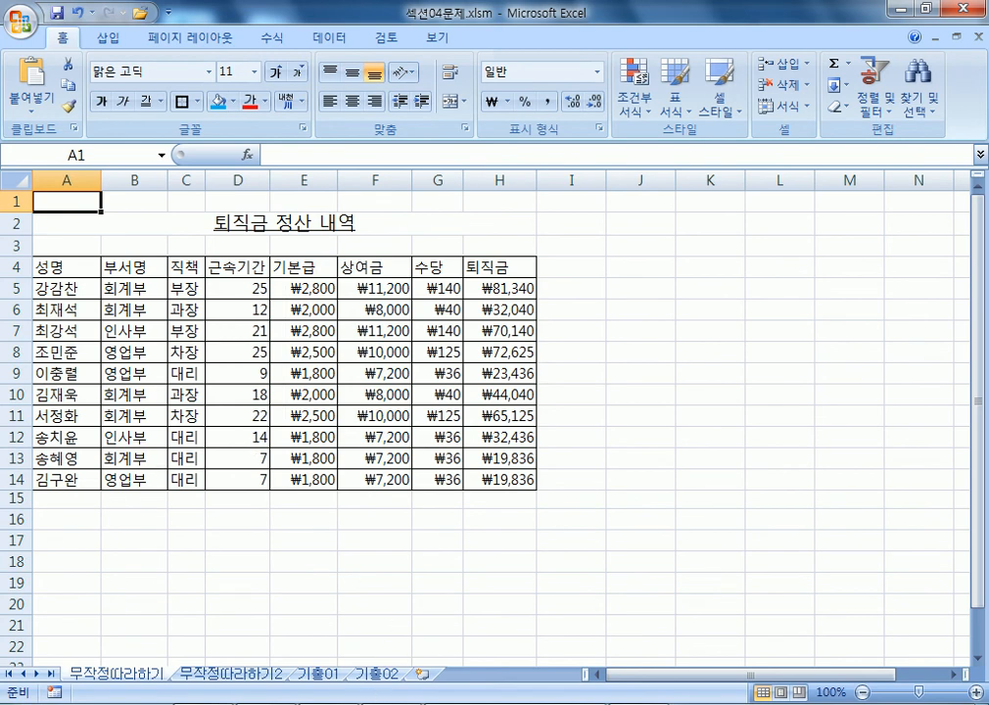
Select the 퇴직금 table A4:H14, keep a cell inside it, and bring up the 데이터 commands.
mouse_move(202, 703)
drag(77, 265, 514, 480)
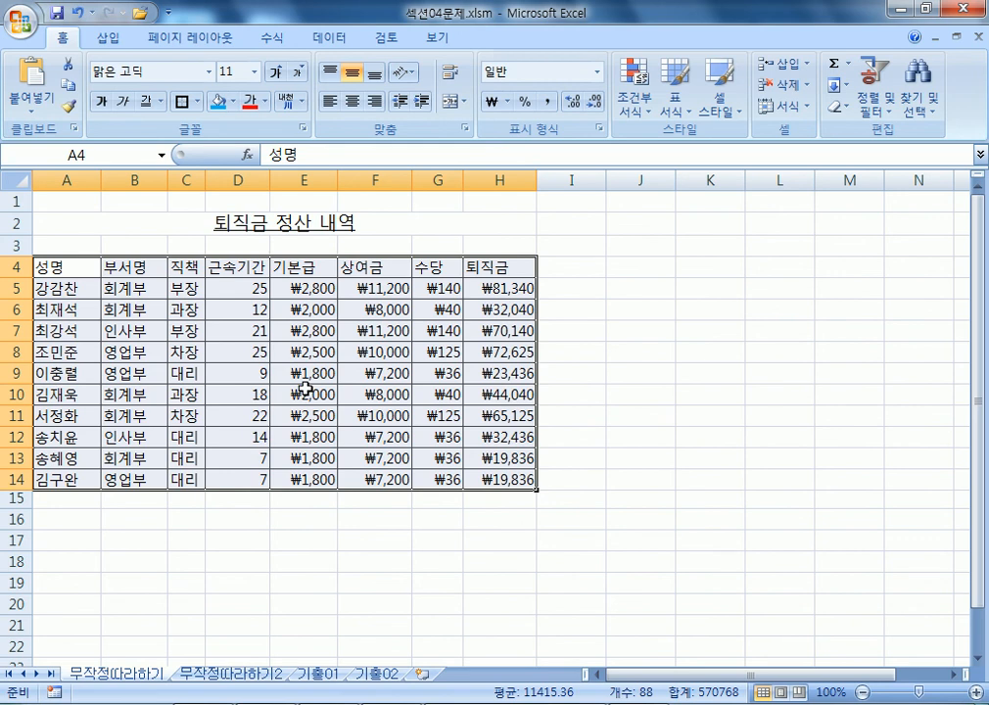
click(77, 269)
drag(78, 269, 514, 480)
click(259, 361)
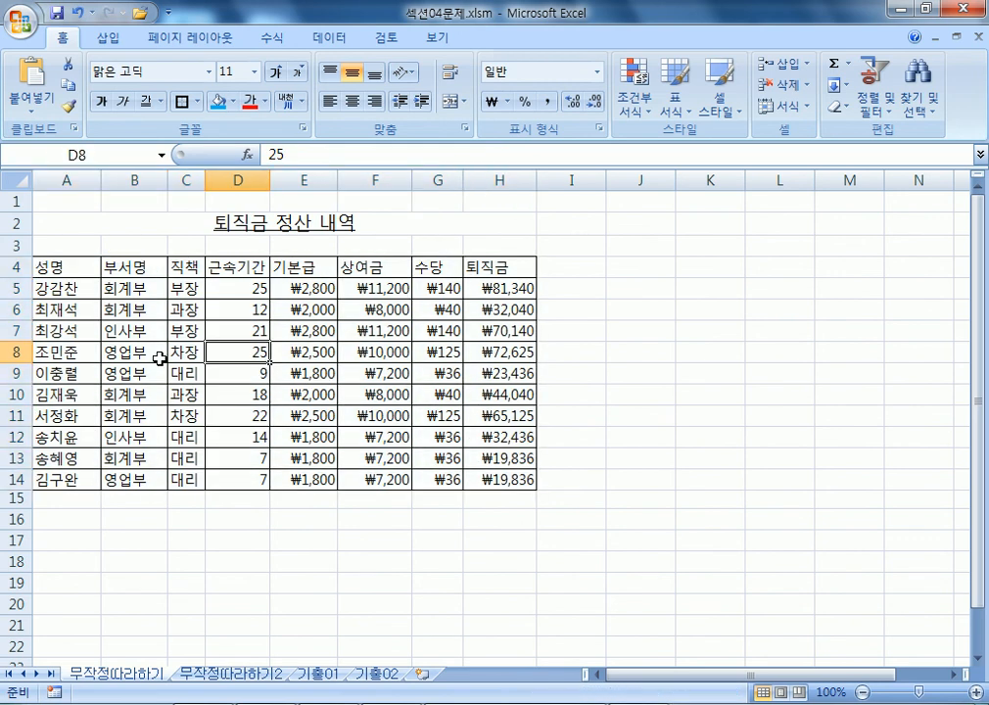
click(328, 39)
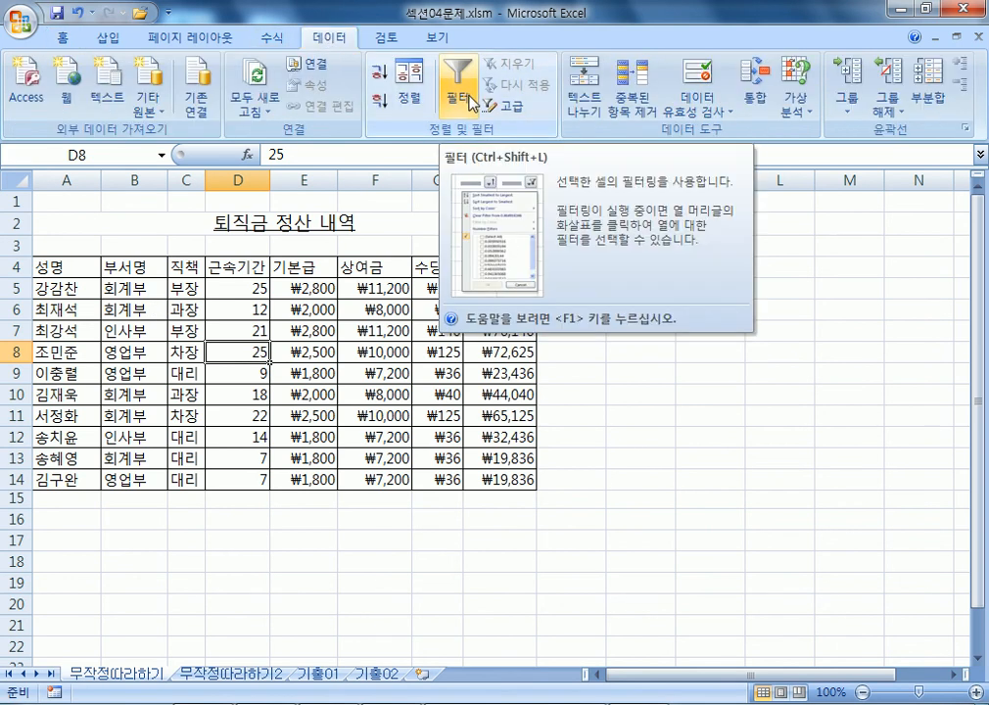
Re-enable 필터 with A4:H14 selected so row 4 headers get drop-down arrows.
click(468, 102)
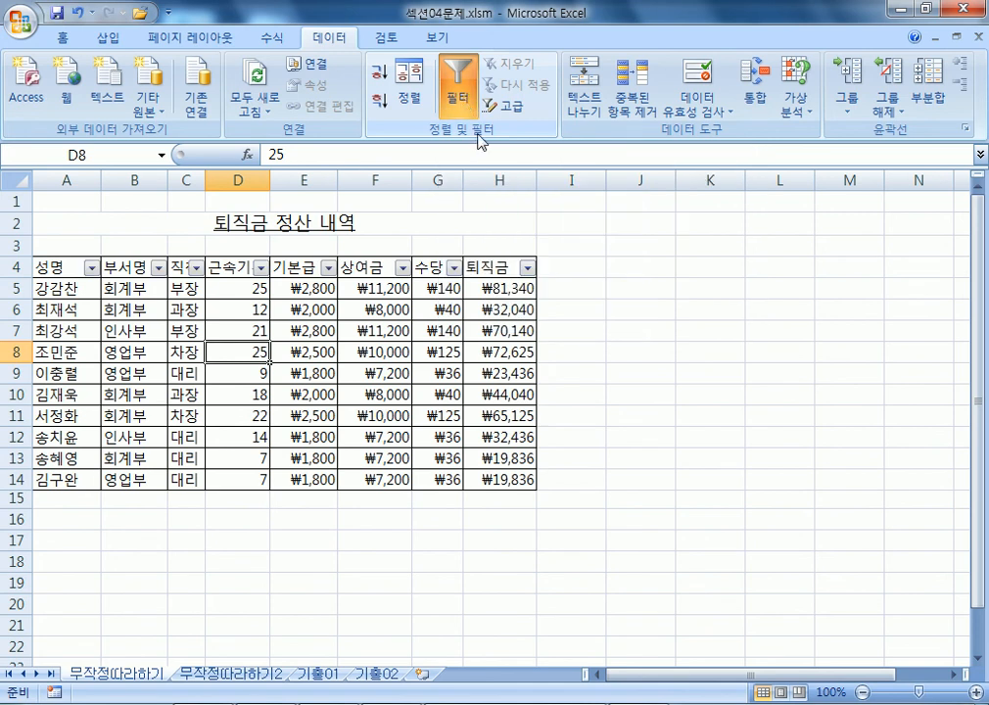
click(453, 86)
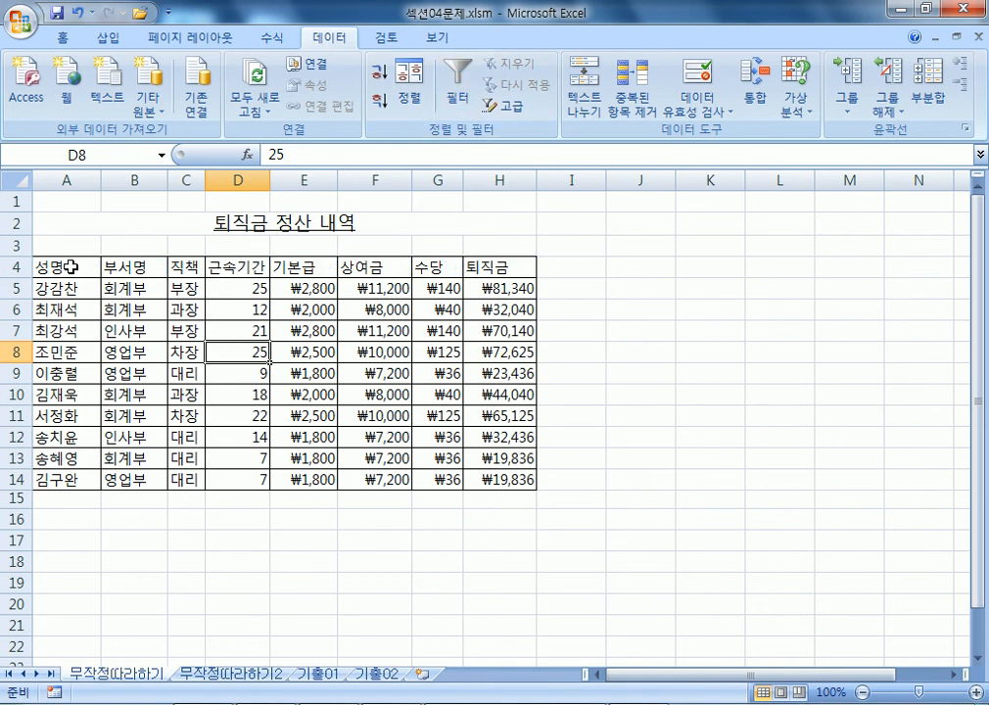
drag(71, 267, 495, 470)
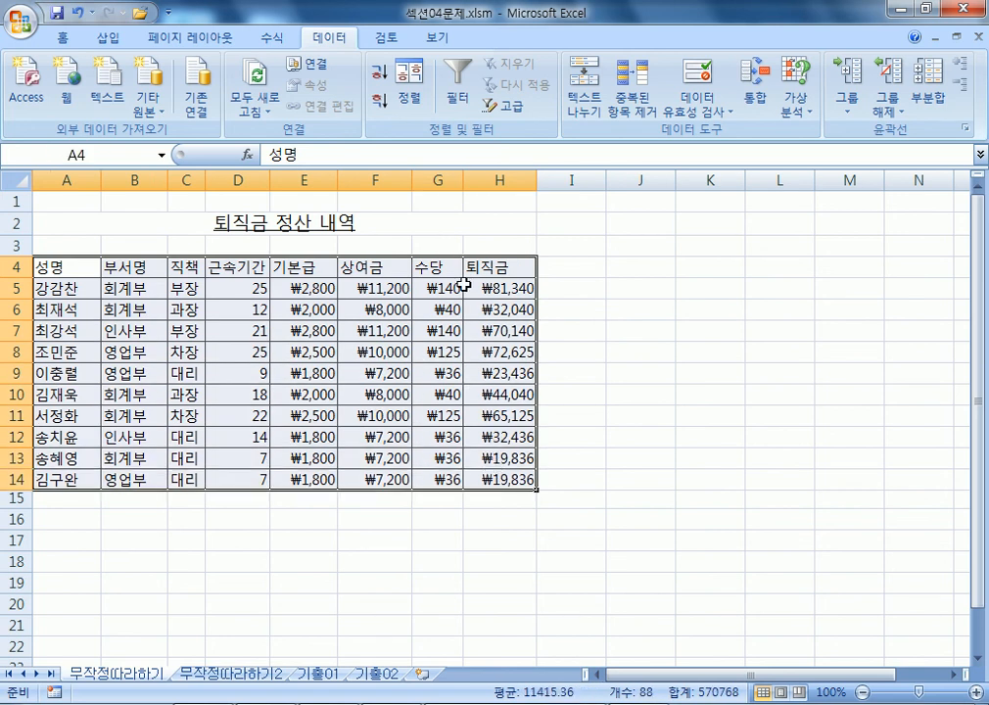
click(463, 95)
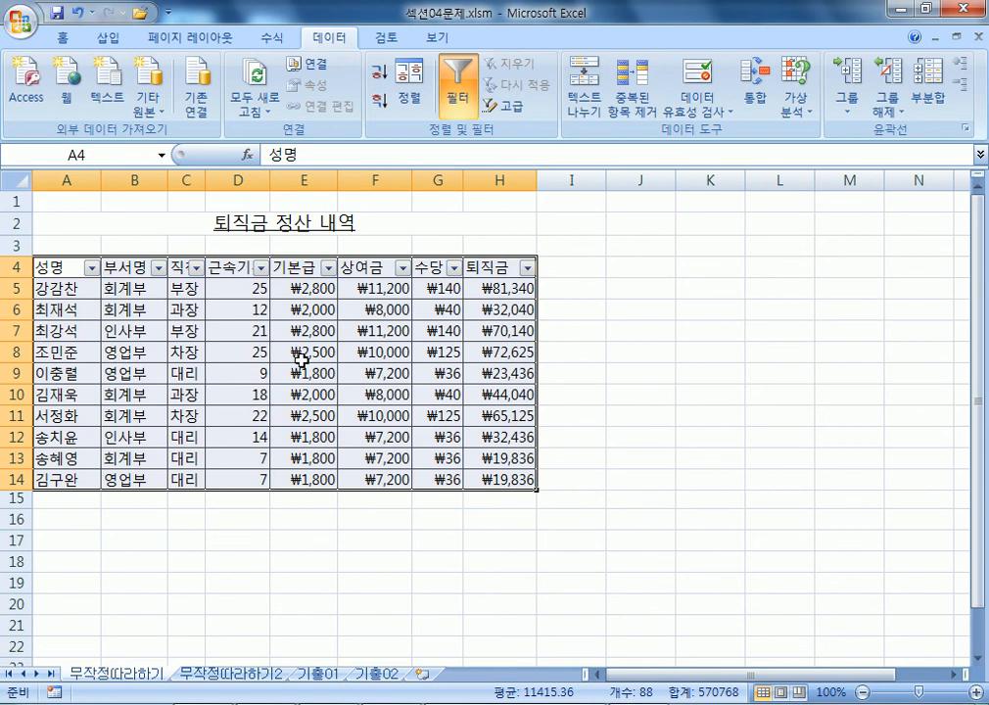
click(224, 330)
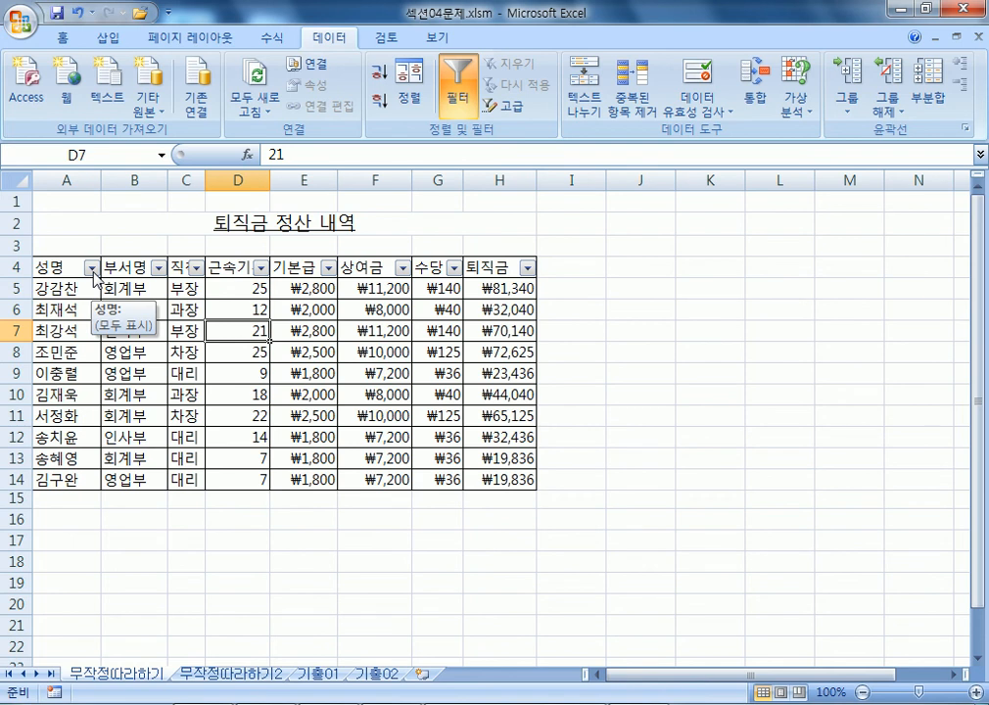
click(197, 268)
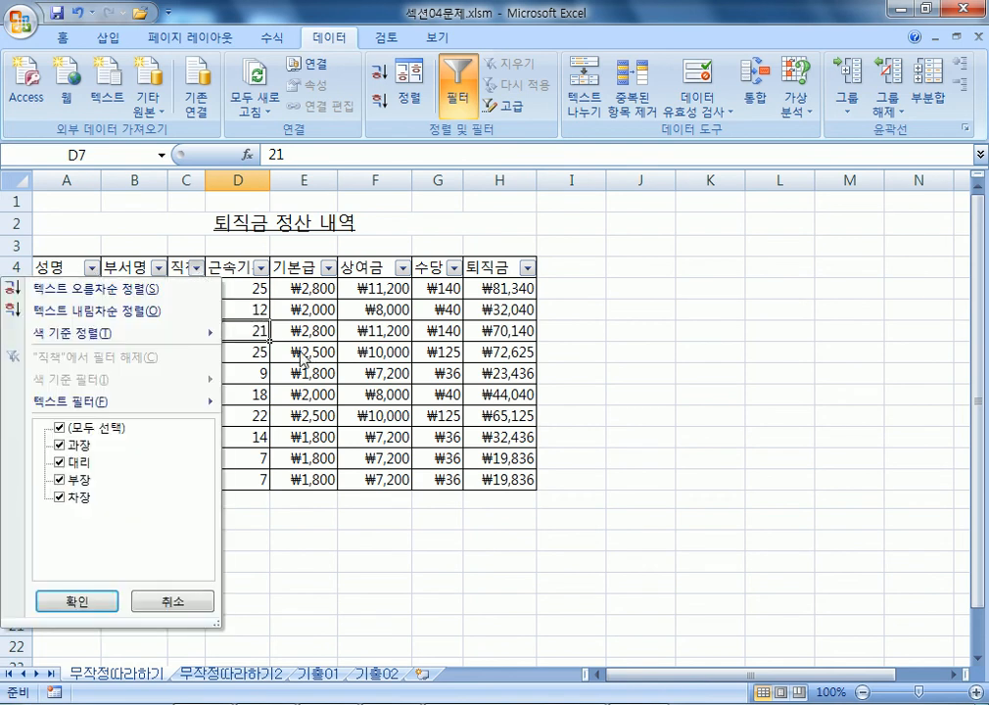
click(197, 268)
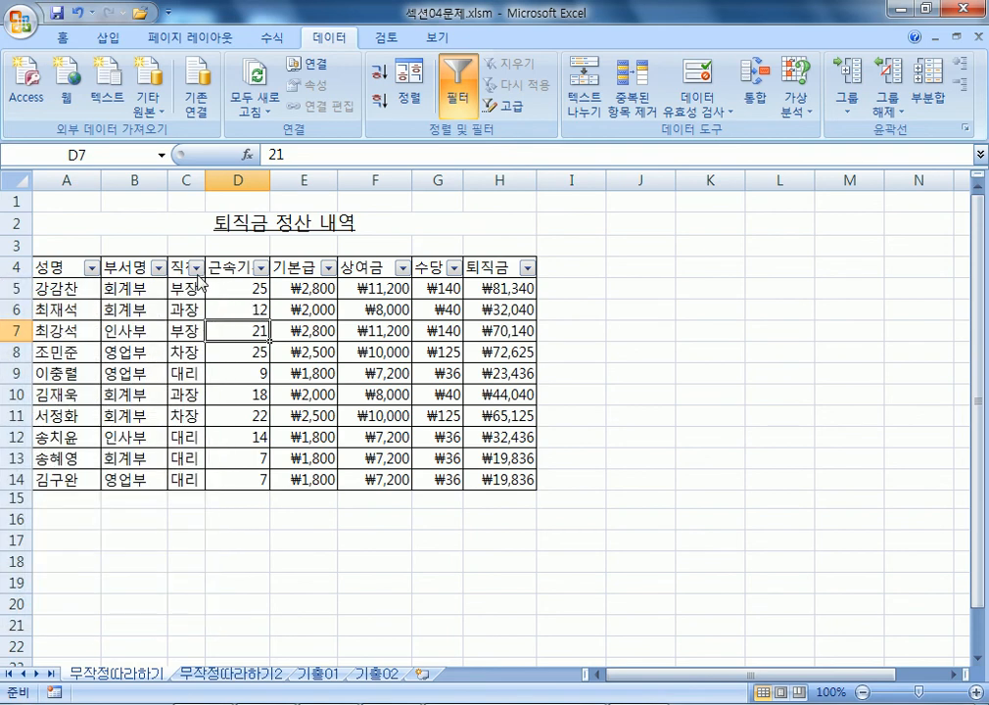
click(196, 269)
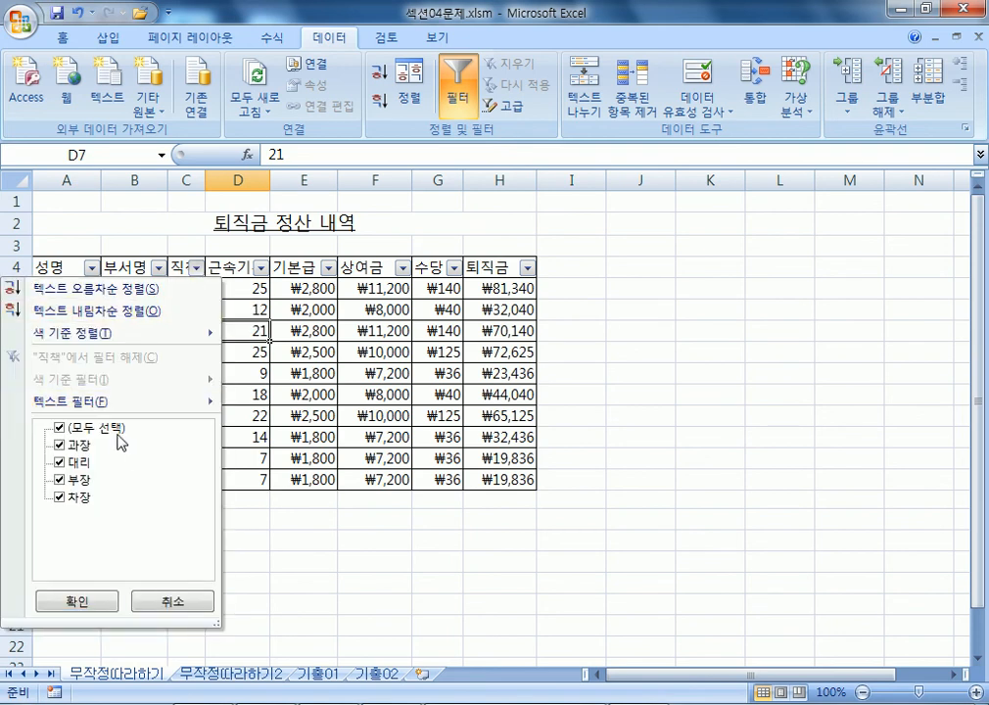
click(65, 431)
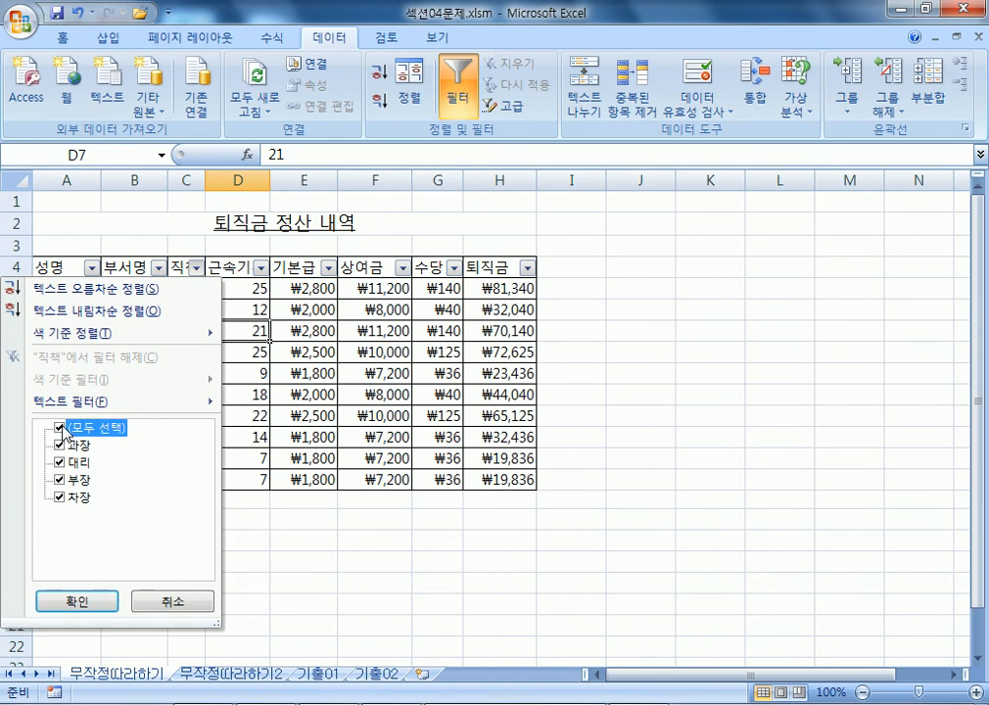
click(59, 444)
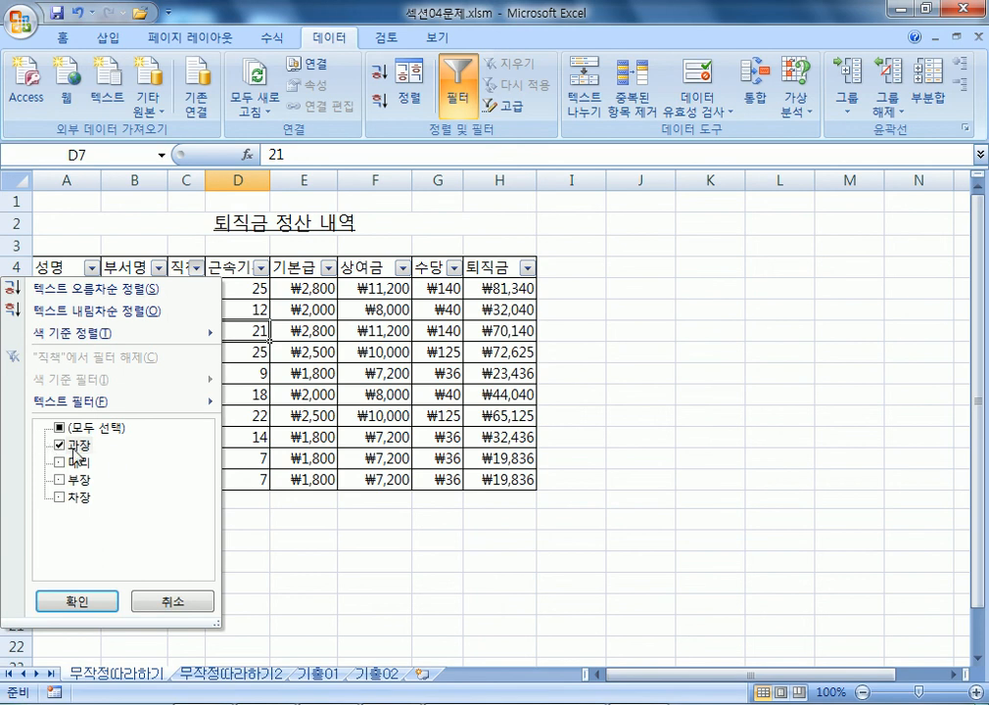
click(77, 599)
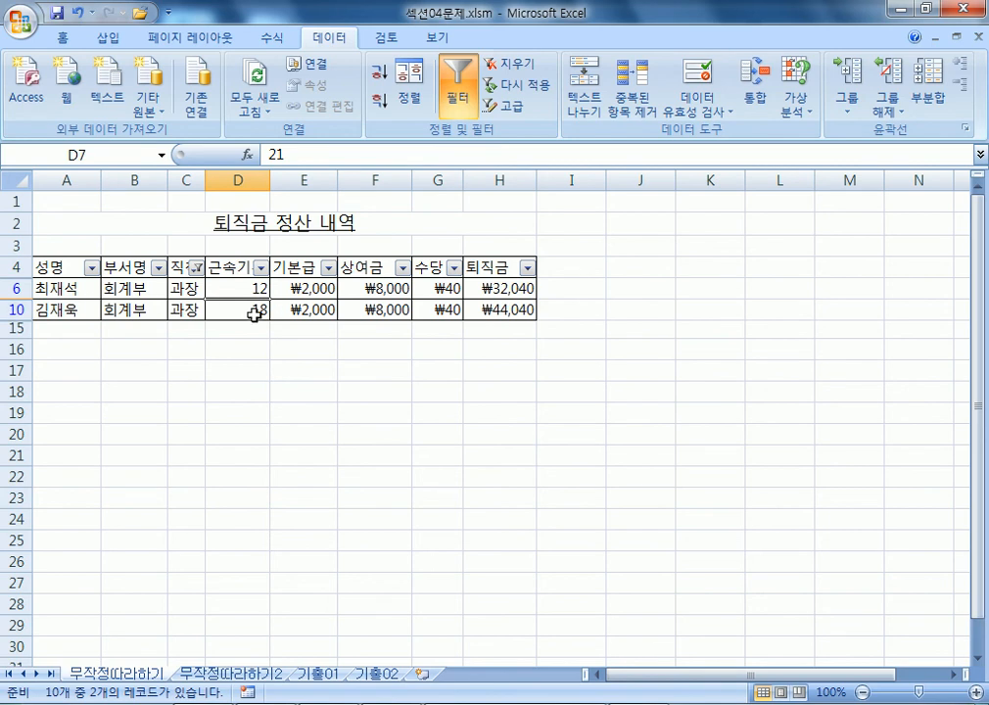
click(197, 267)
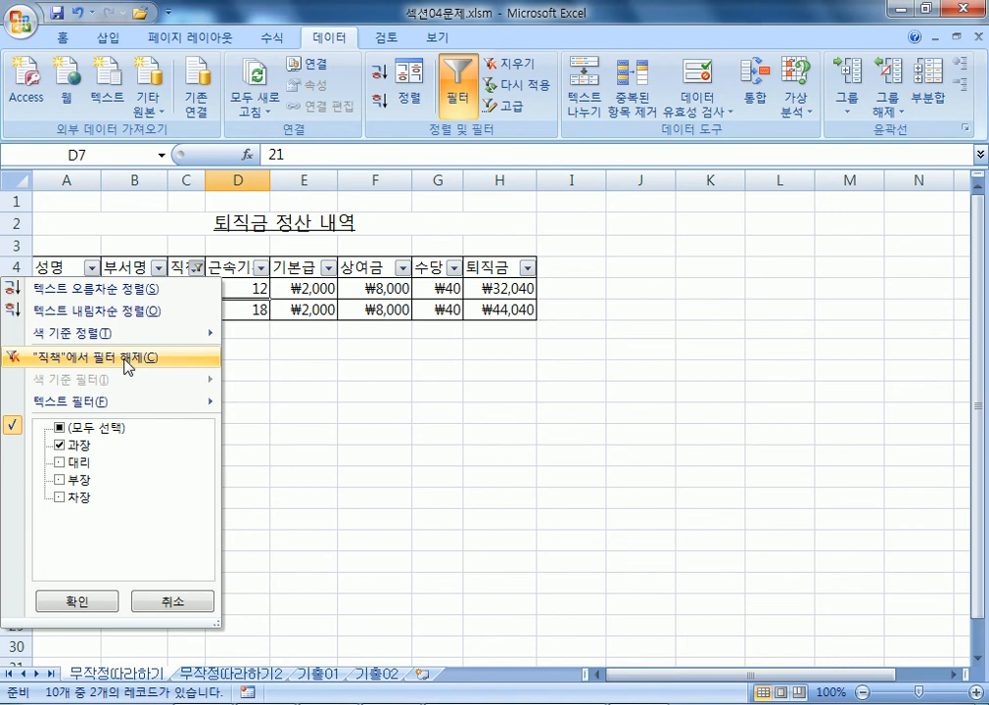
click(119, 358)
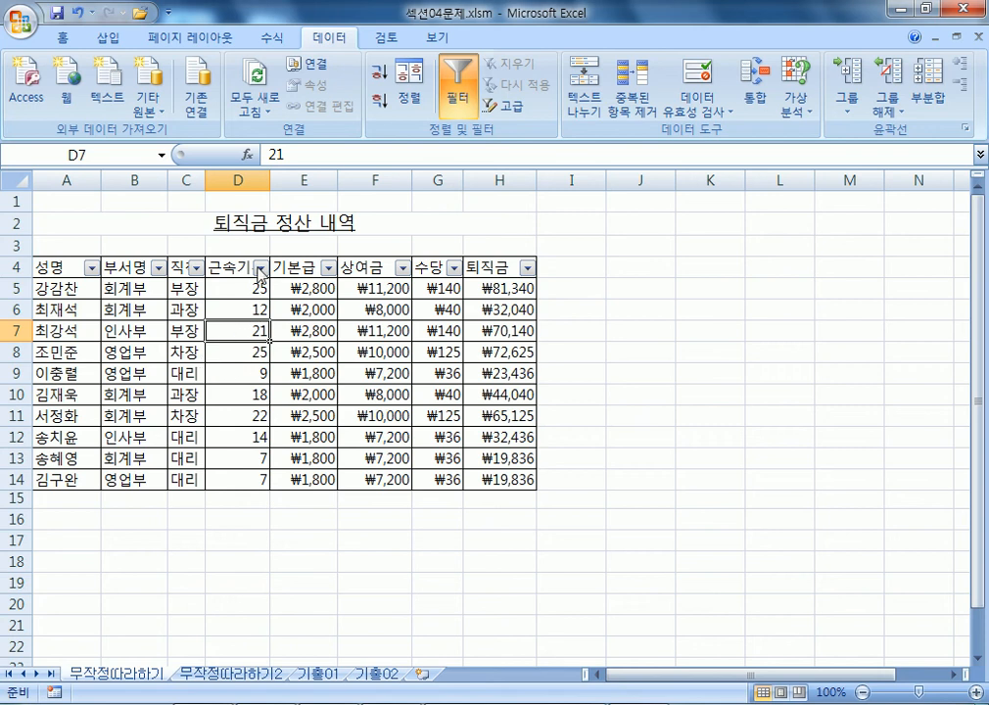
Apply a 숫자 필터 on 근속기간: greater than or equal to 15.
click(261, 268)
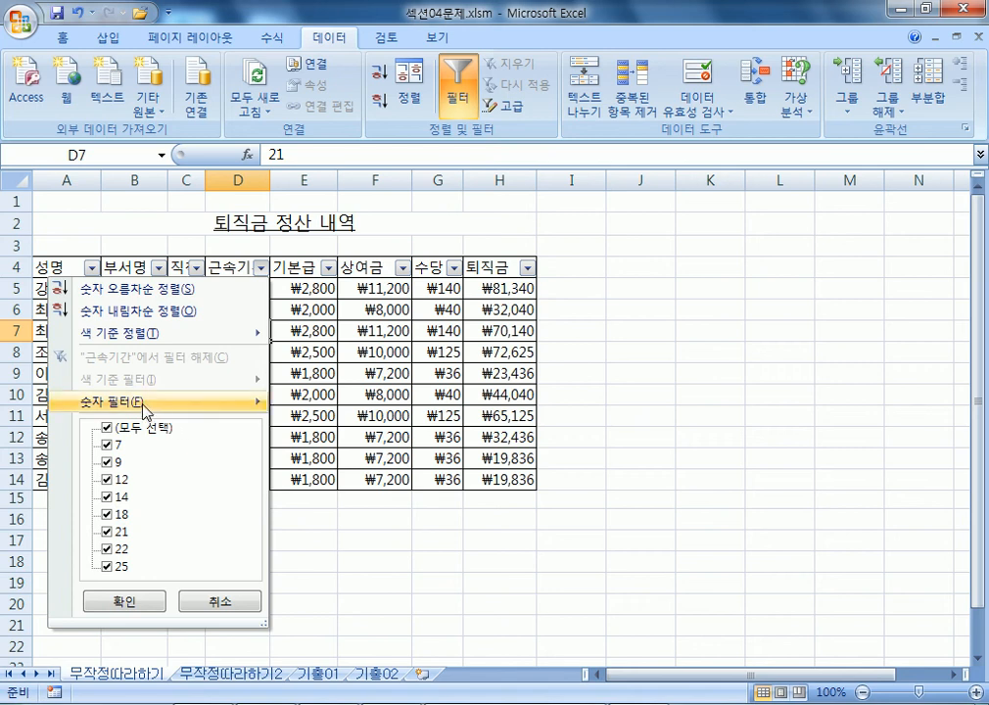
mouse_move(134, 412)
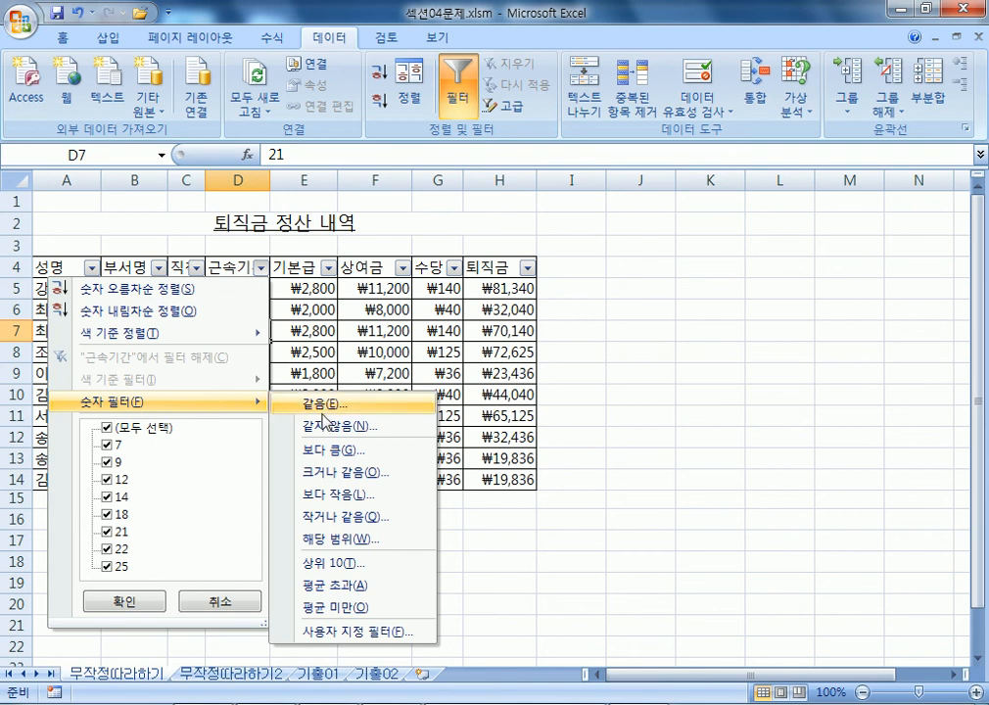
click(331, 479)
text(15)
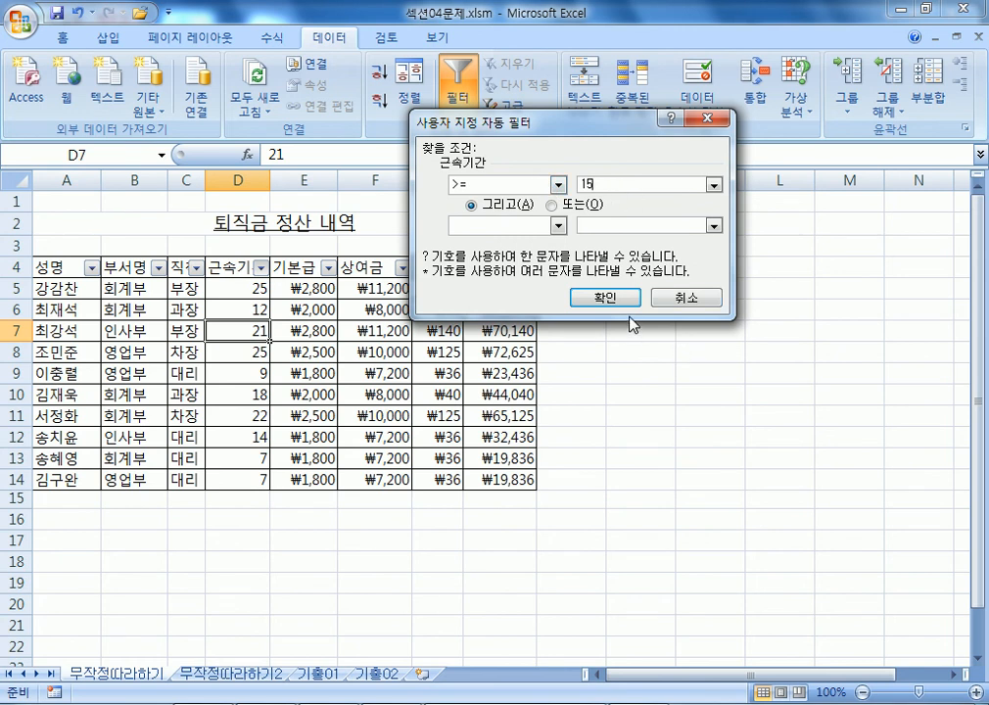
click(605, 299)
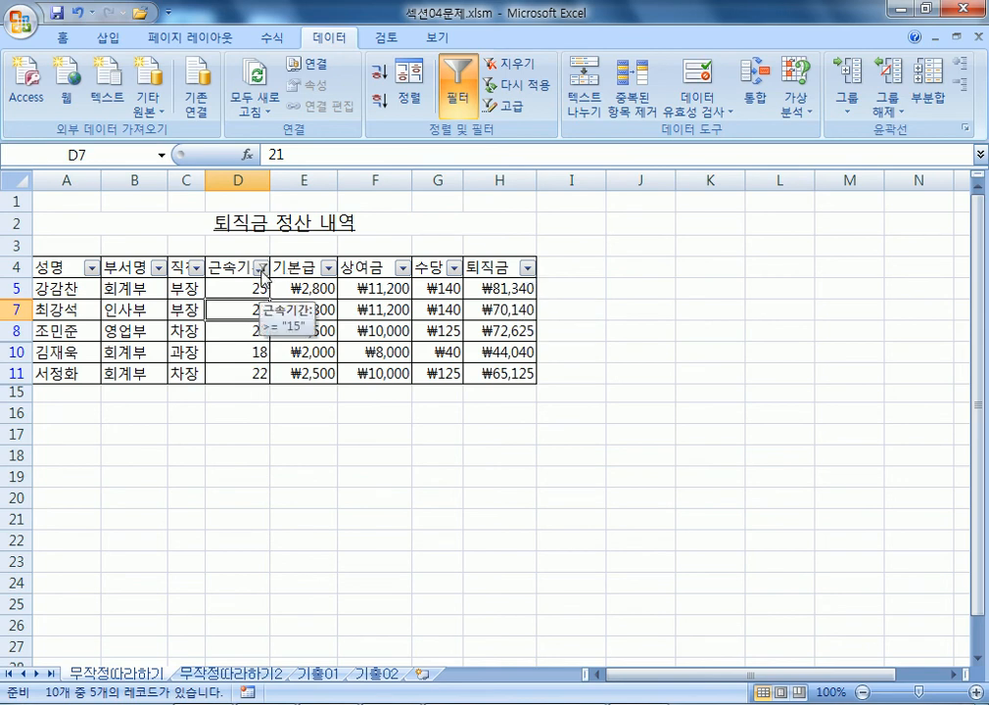
Add a 퇴직금 less-than-or-equal 50000 filter, leaving only the 과장 record.
click(528, 268)
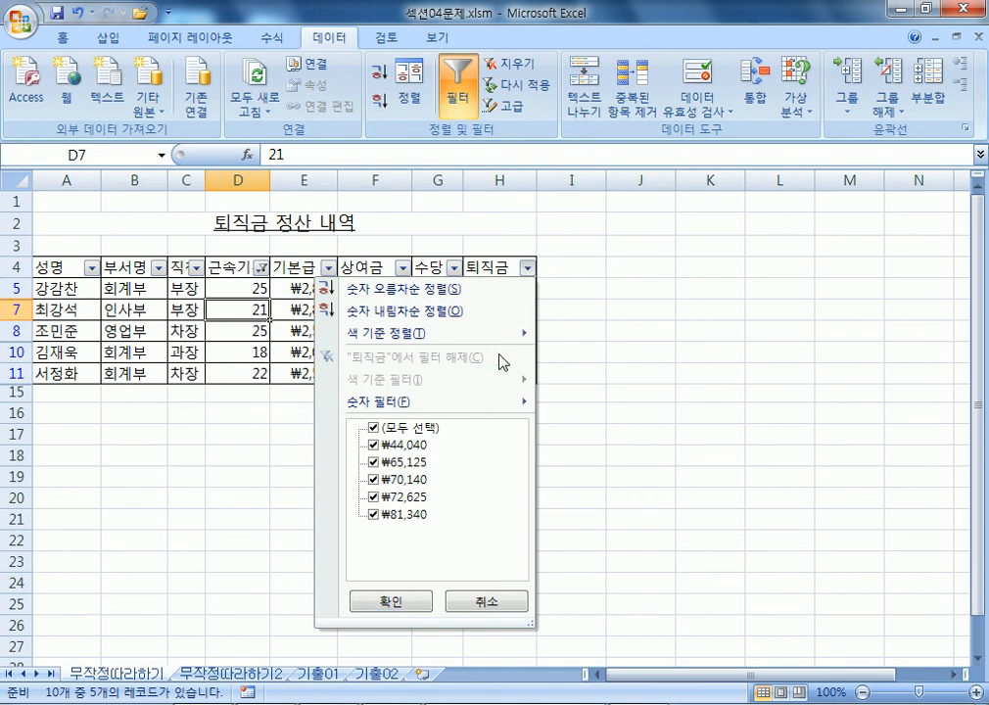
mouse_move(500, 412)
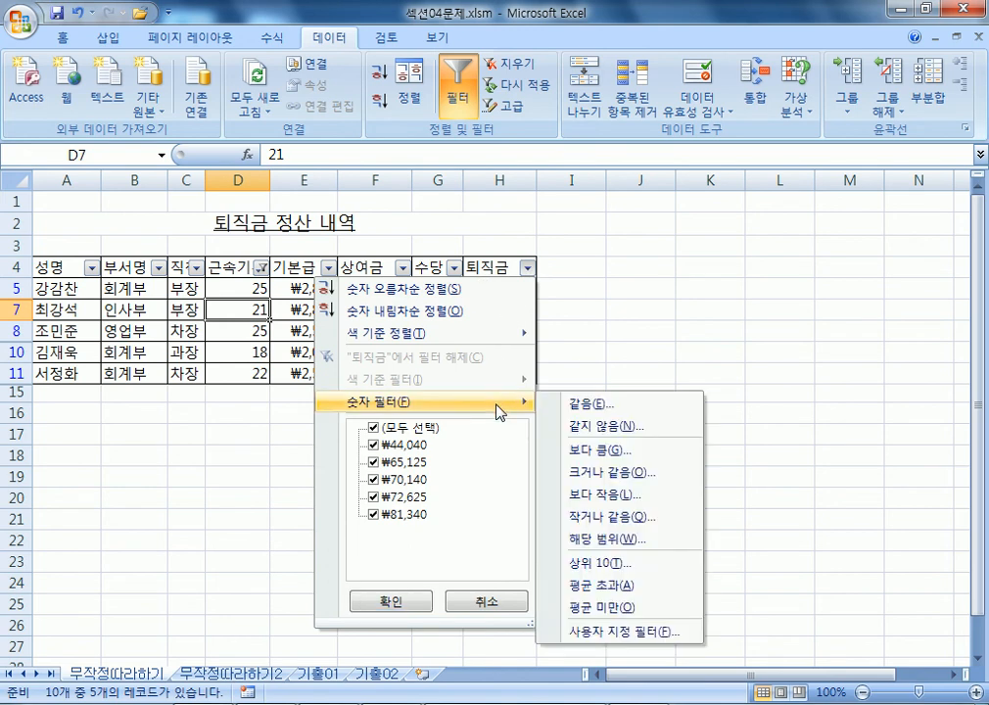
click(590, 518)
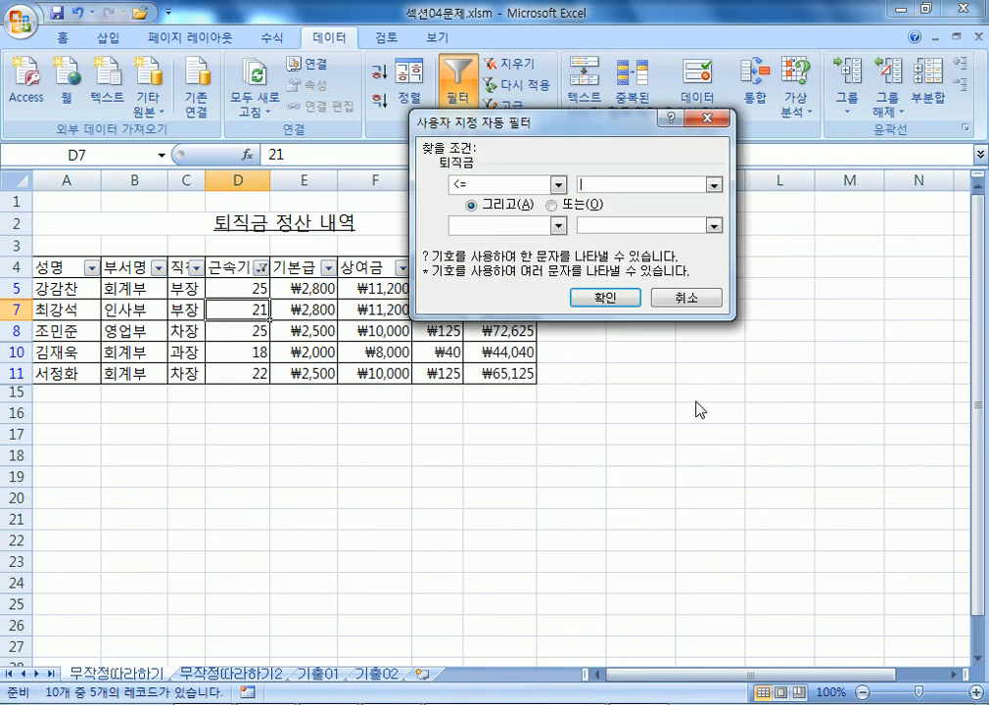
text(50000)
click(597, 297)
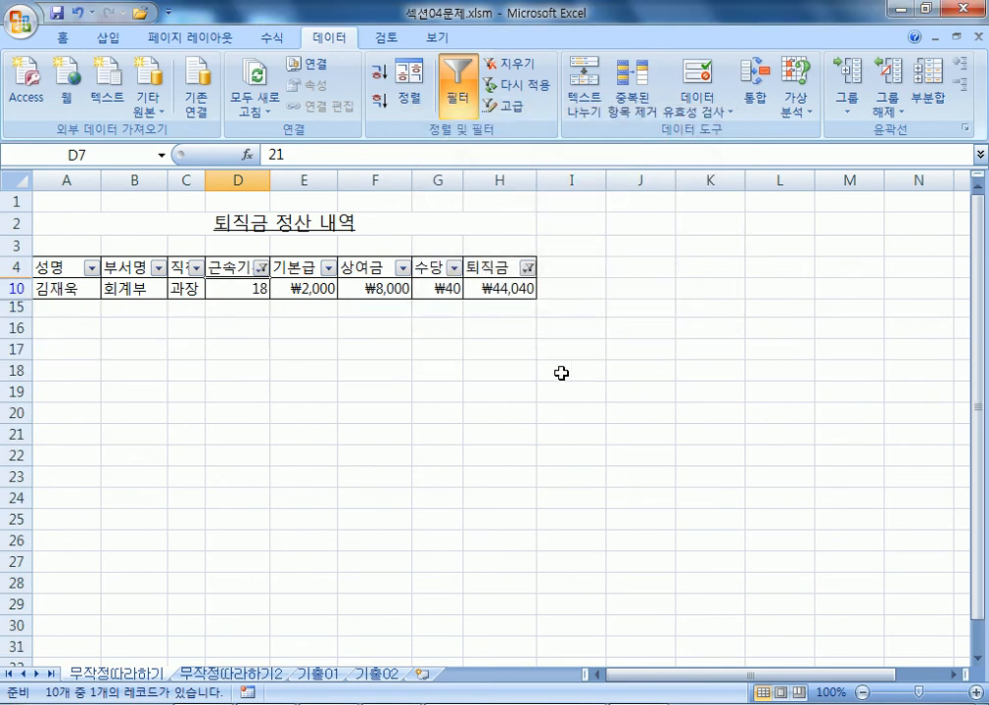
mouse_move(263, 275)
mouse_move(530, 277)
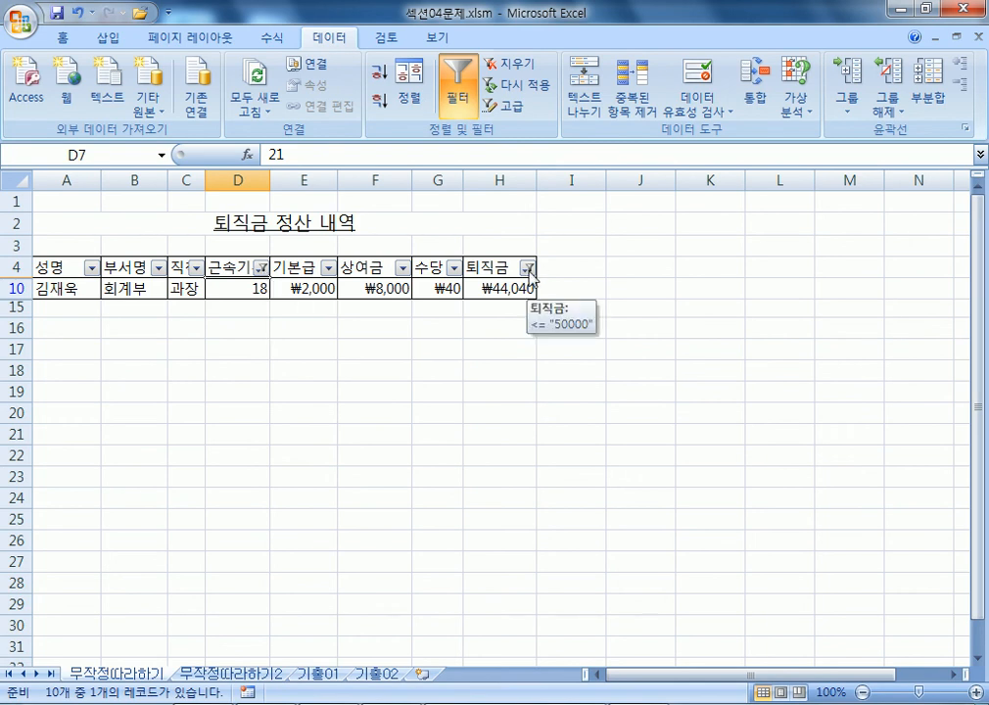
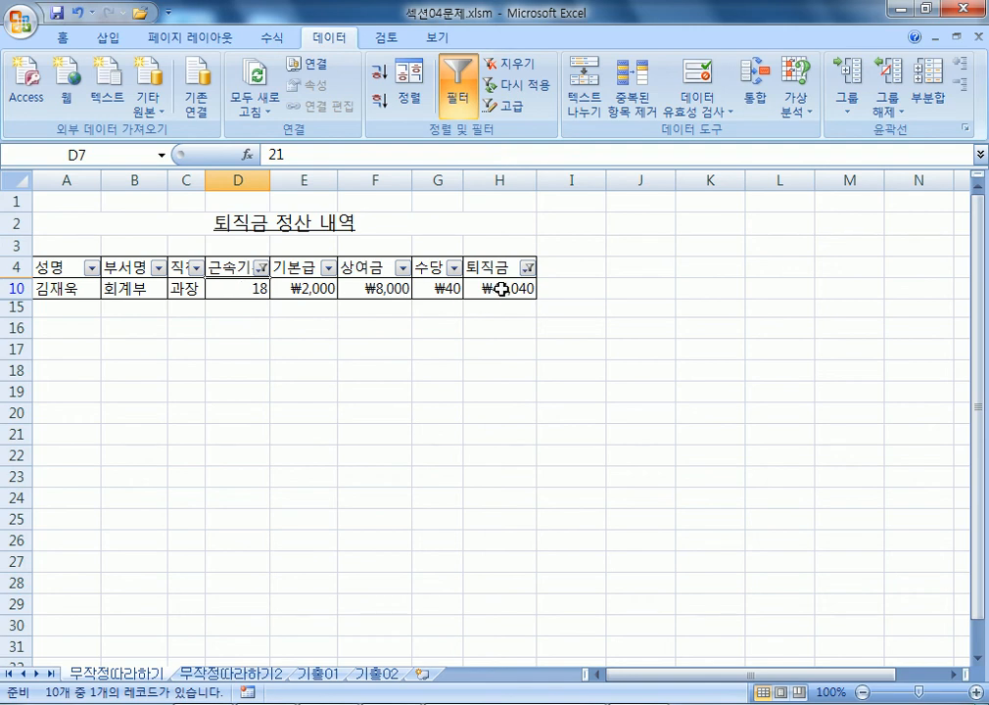
Switch from the filtered Excel sheet to the Notepad notes on 필터(FILTER).
click(245, 704)
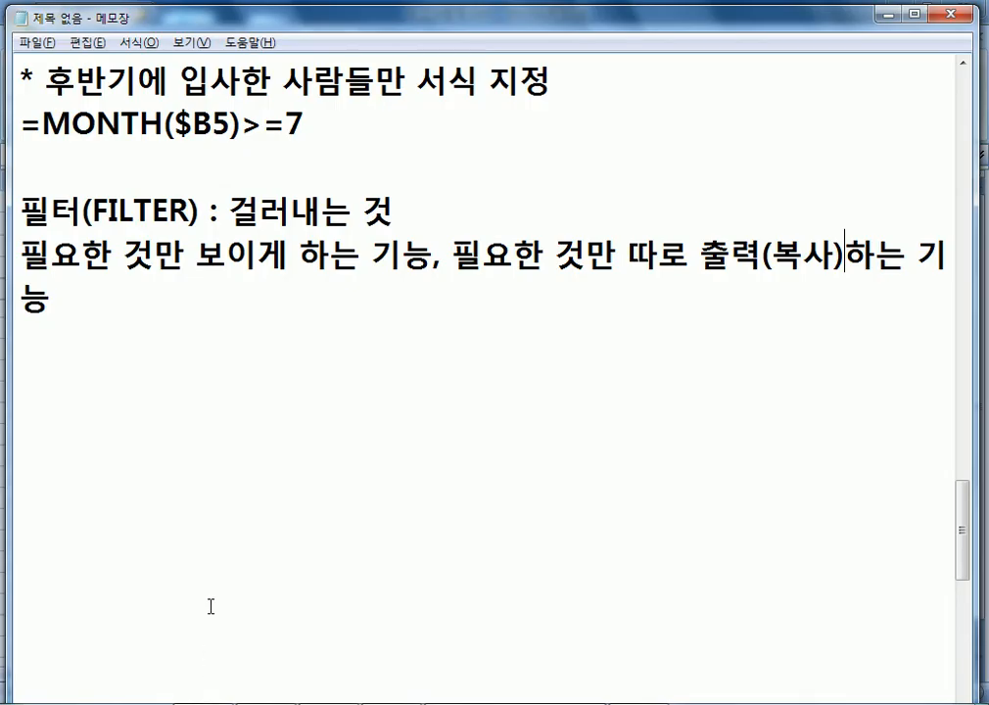
Begin the note: 자동필터에서는 항목이 다른 경우에는 그리고(AND), 또는(OR) 기능이 설정되지만.
click(132, 341)
text(자동ㅍ)
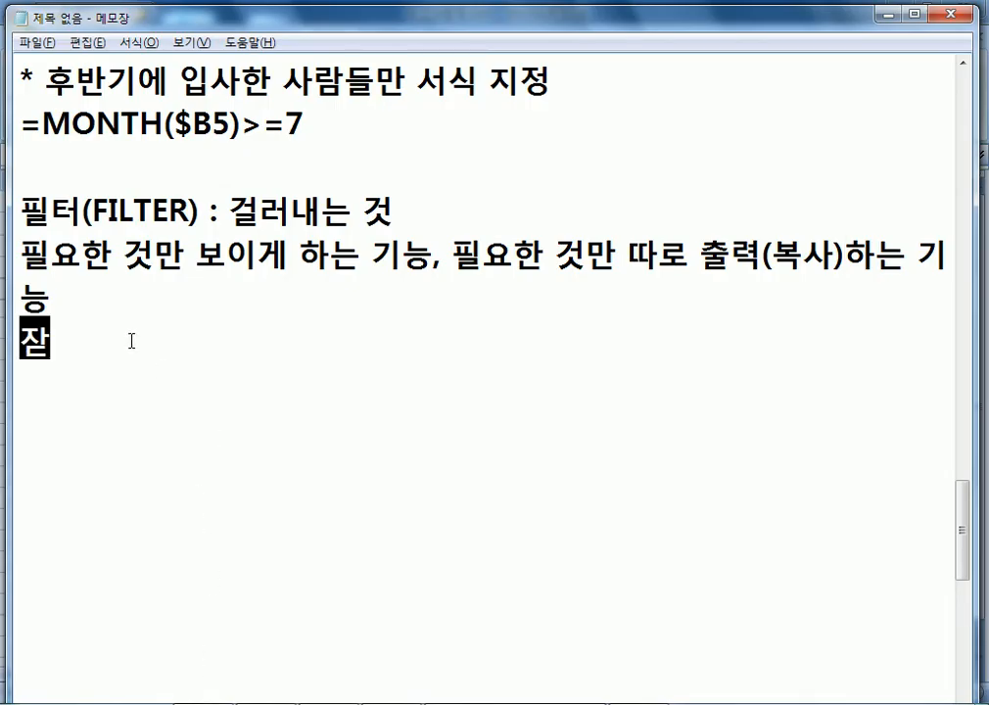
text(필터)
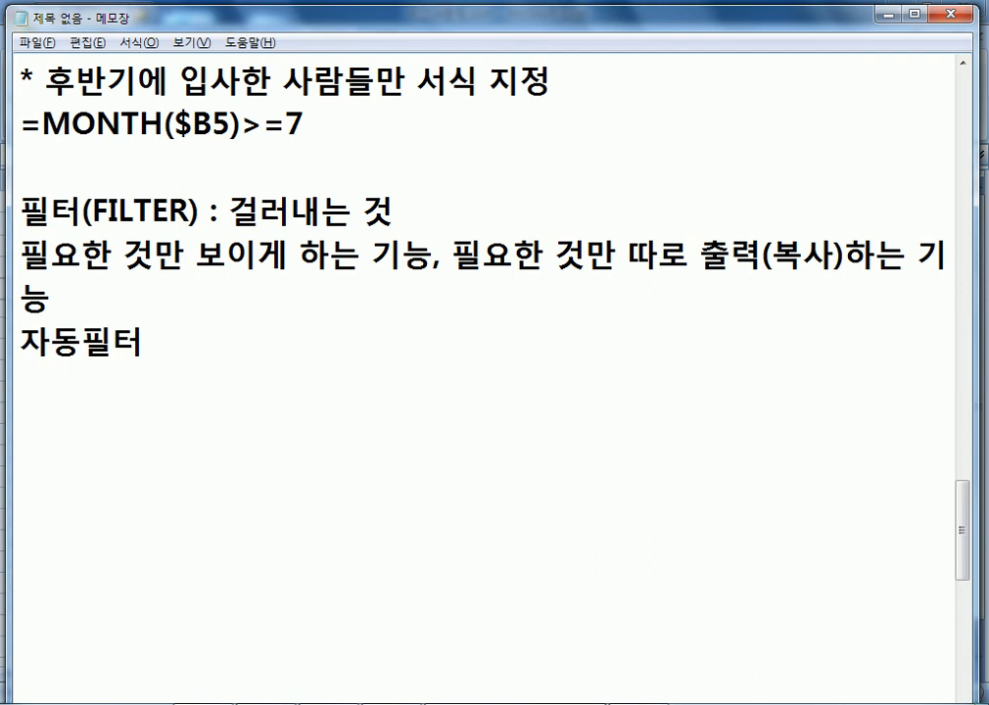
text(에서는 )
text(항목이 ㄷ)
text(다른 경우에는)
text( ㄱ)
text(그리고, 또는)
key(Left)
key(Left)
key(Left)
key(Left)
text((AND))
key(End)
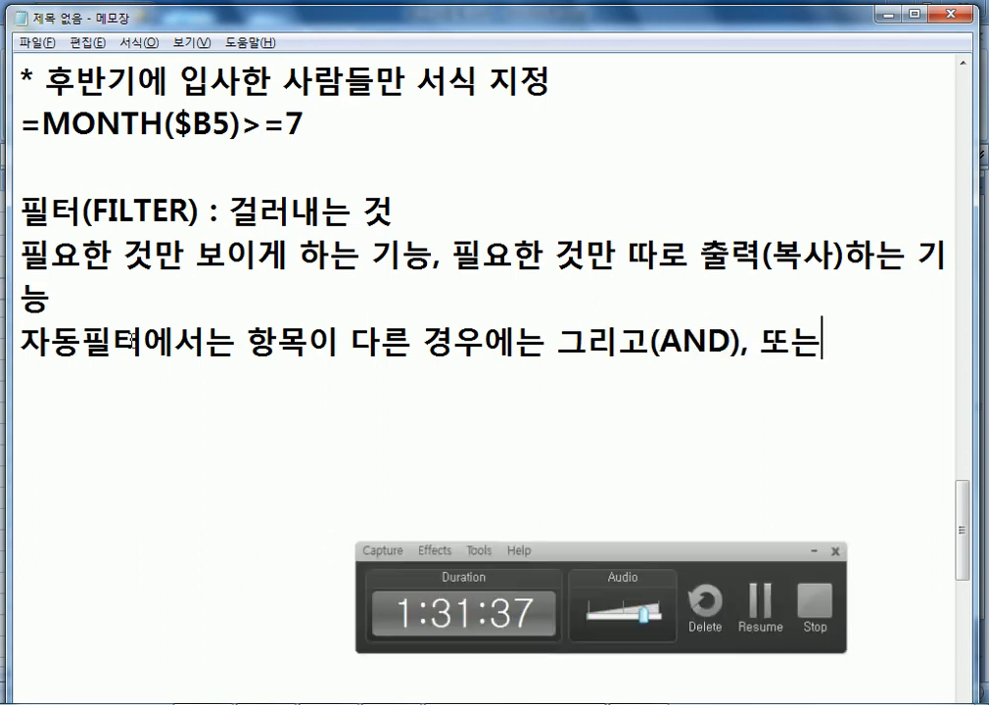
text(()
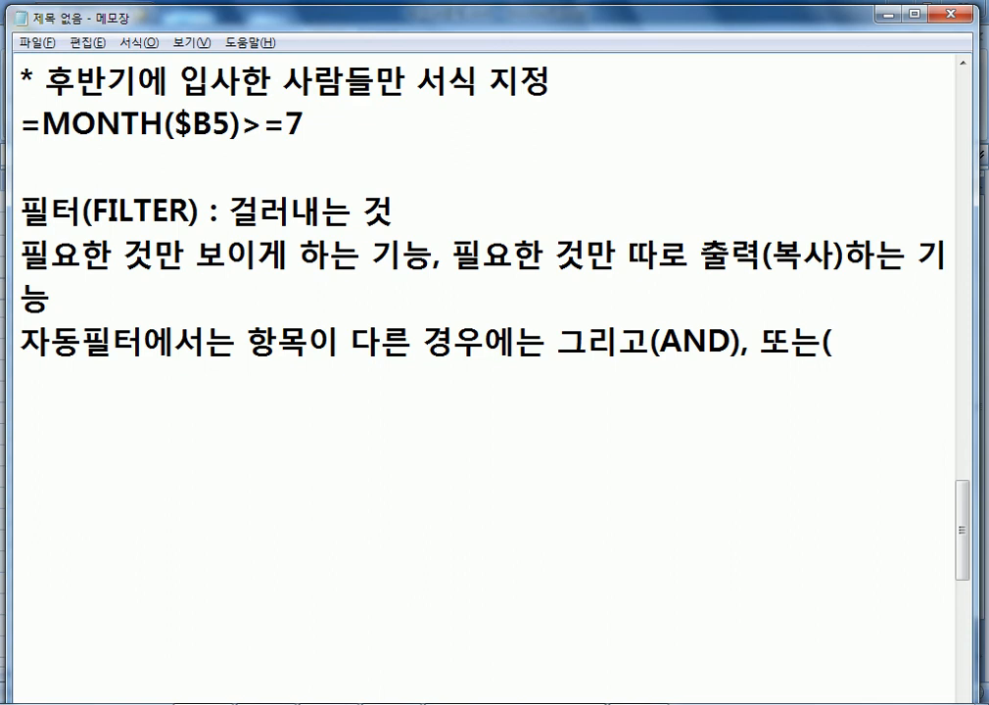
text(ㅐㄱ)
key(BackSpace)
key(BackSpace)
key(Hangul)
text(OR))
key(Hangul)
text(기능이 설)
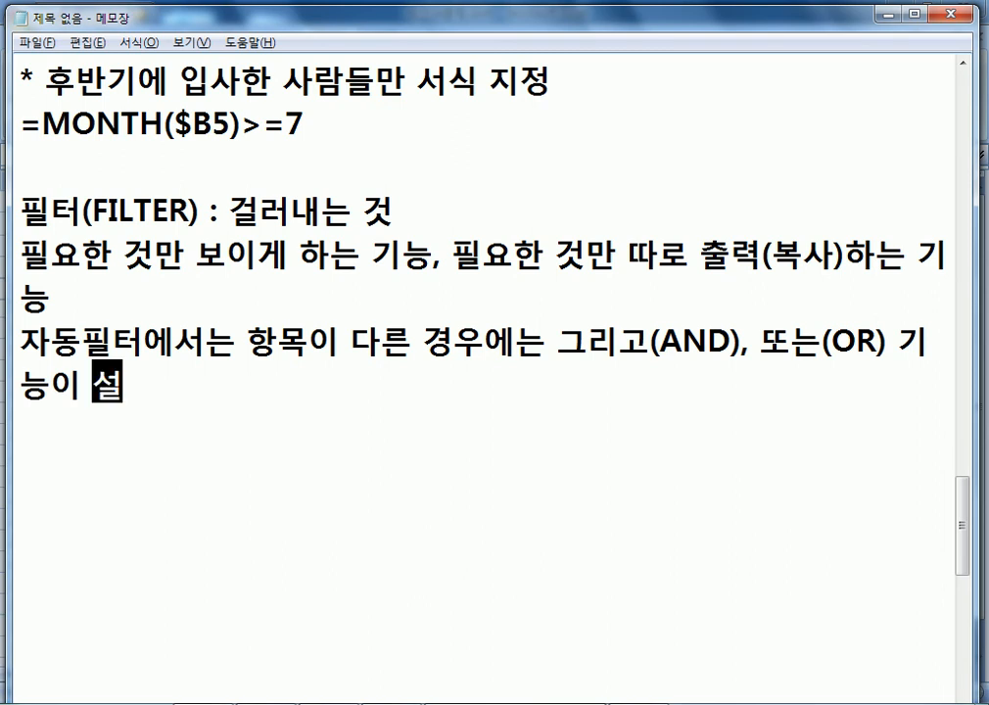
text(정되지)
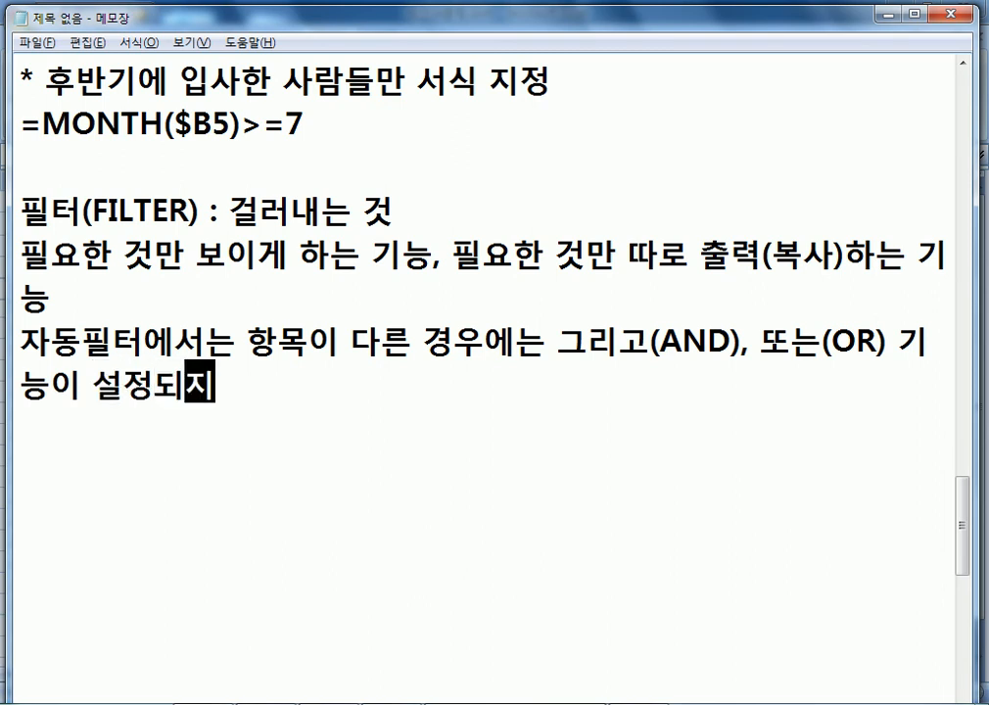
text(만, 항목이 다)
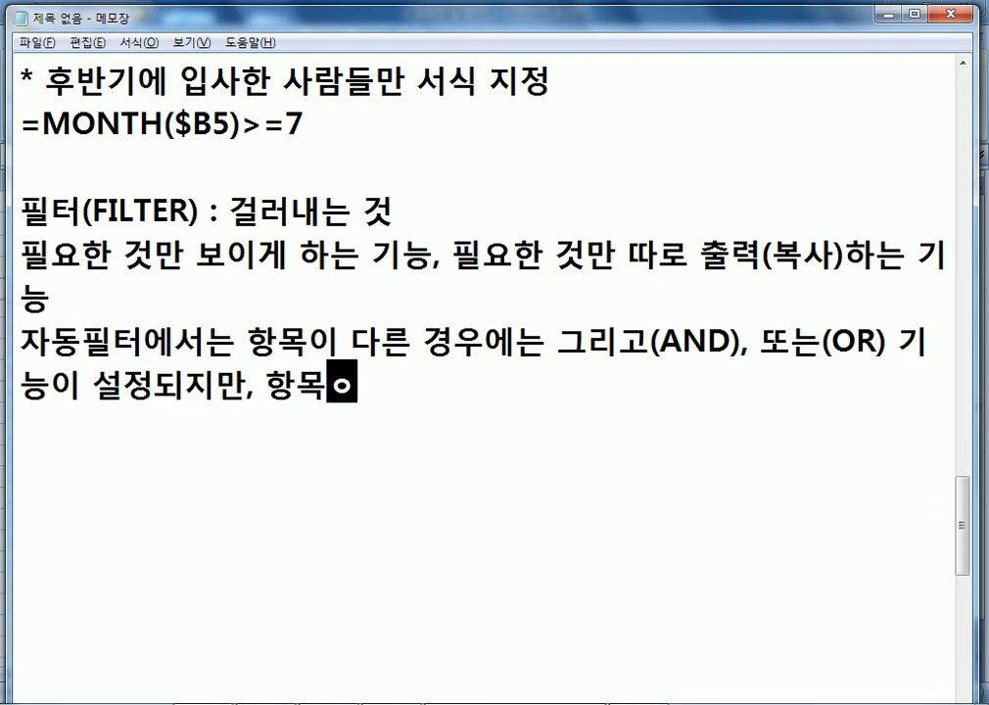
key(BackSpace)
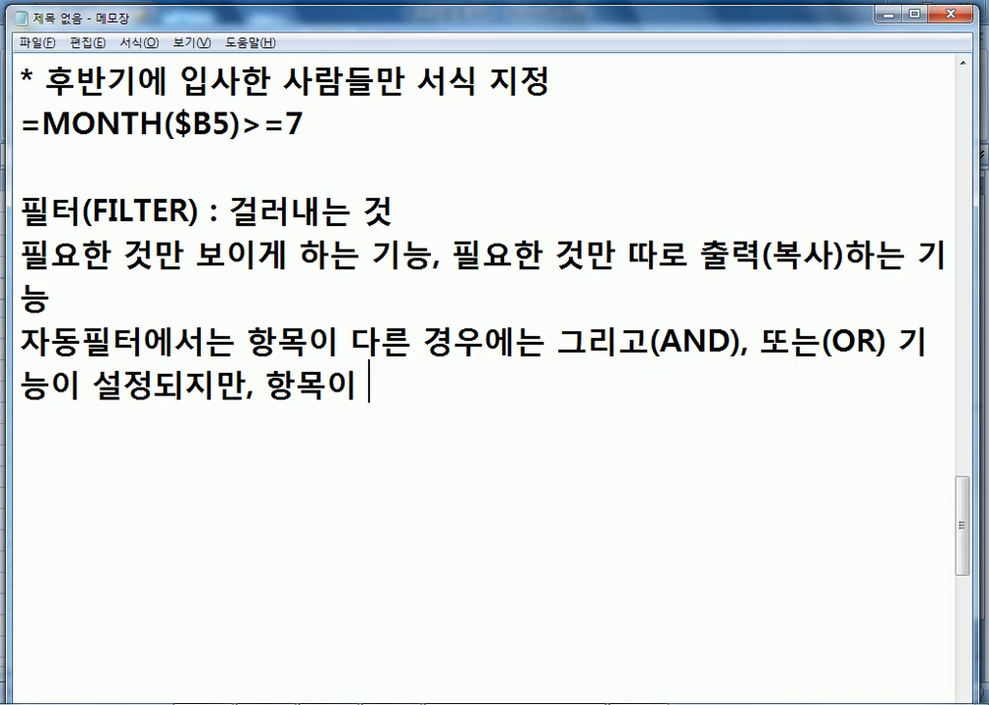
Change the first 다른 to 같은 and add '다른 경우에는 그리고(AND)만 설정가능하다.'.
key(Up)
text(가능)
key(BackSpace)
key(BackSpace)
key(BackSpace)
key(BackSpace)
text(같은)
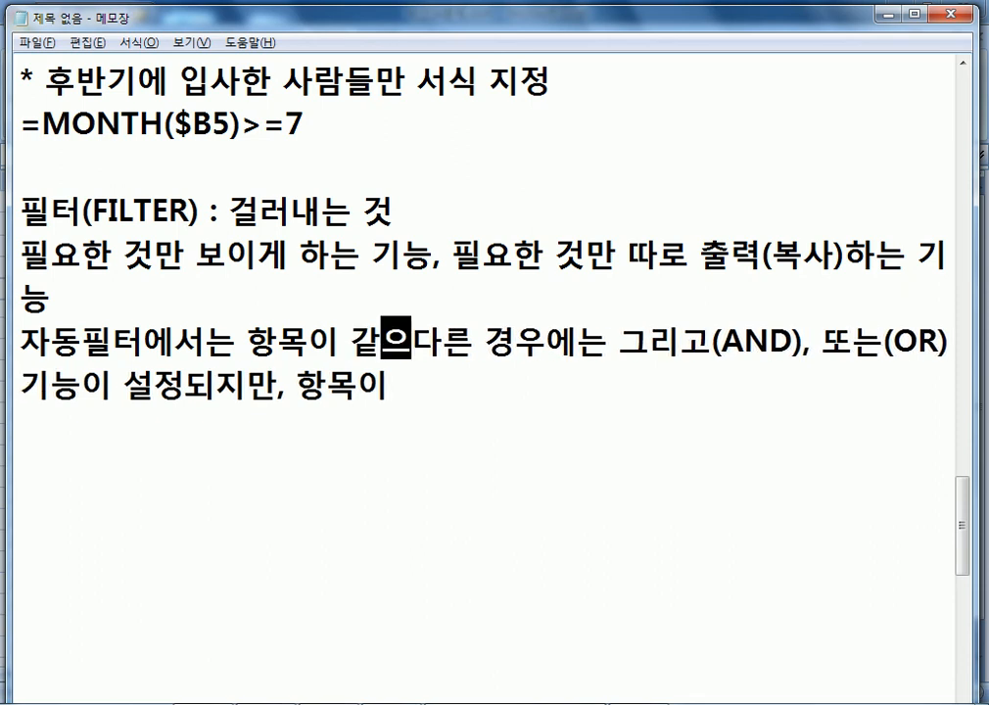
key(Delete)
key(Delete)
key(Down)
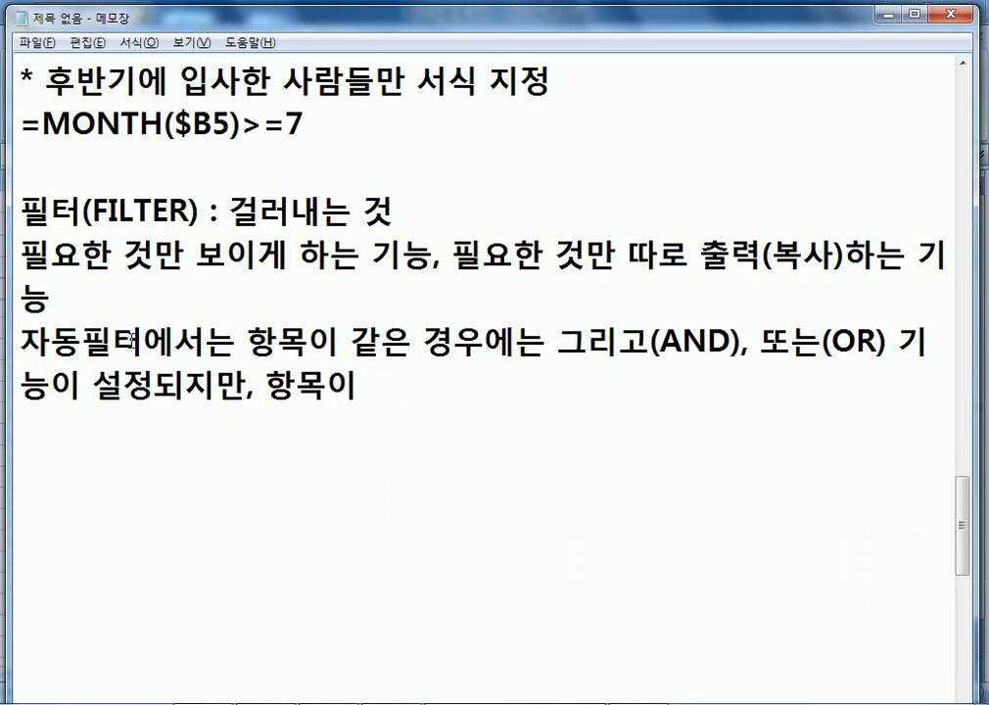
text(다른 겨ㅇ우에는 그)
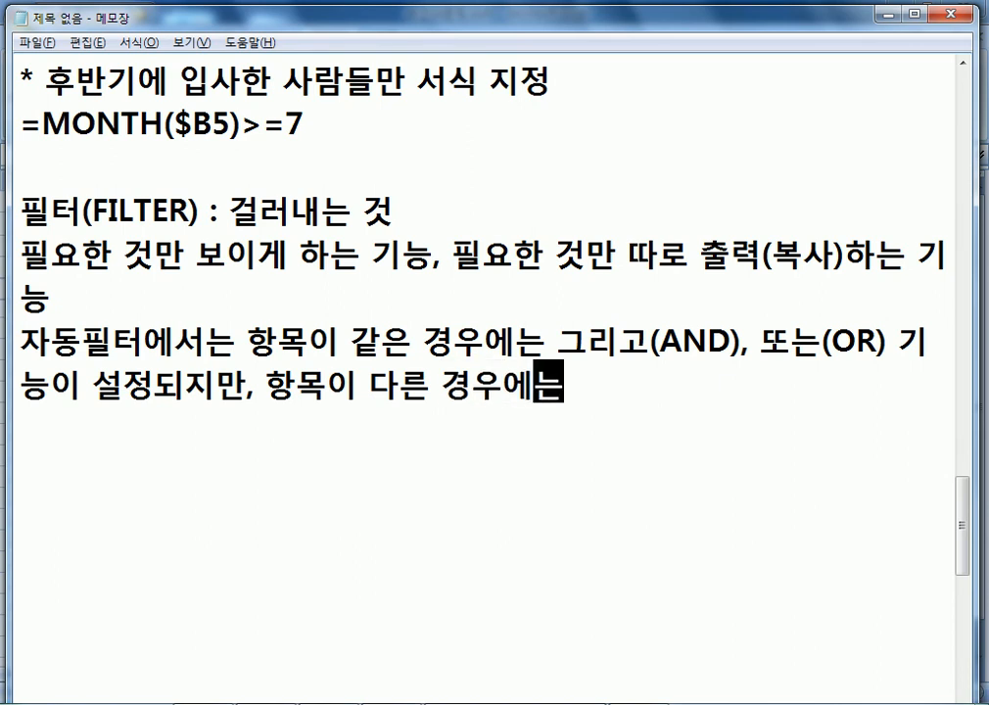
text(리고()
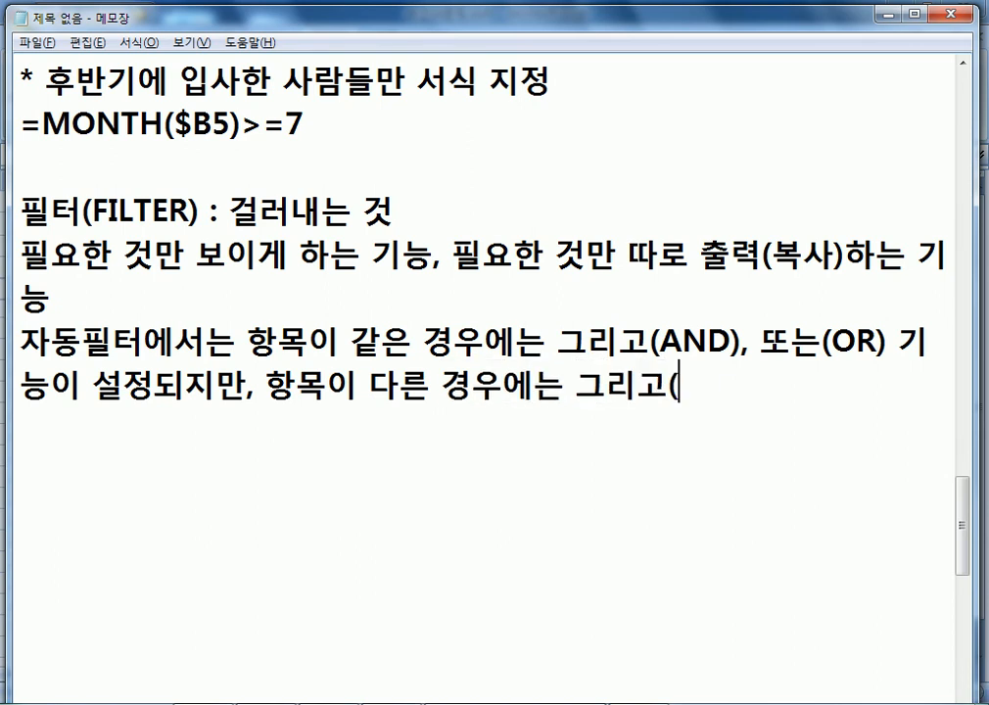
text(AND)()
key(BackSpace)
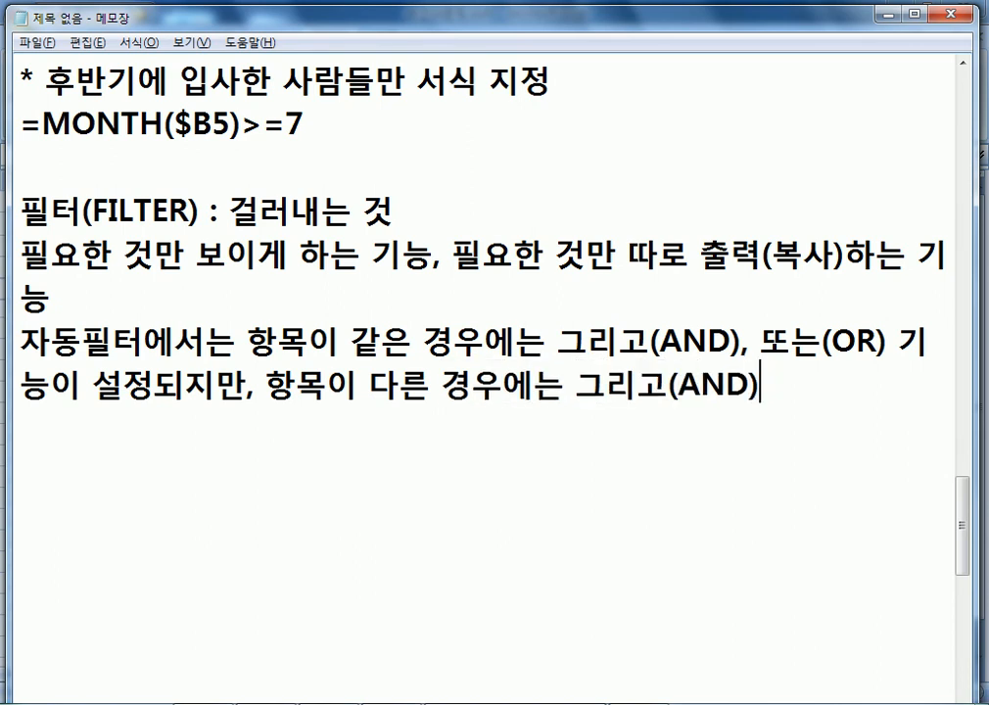
text(만 설정가능)
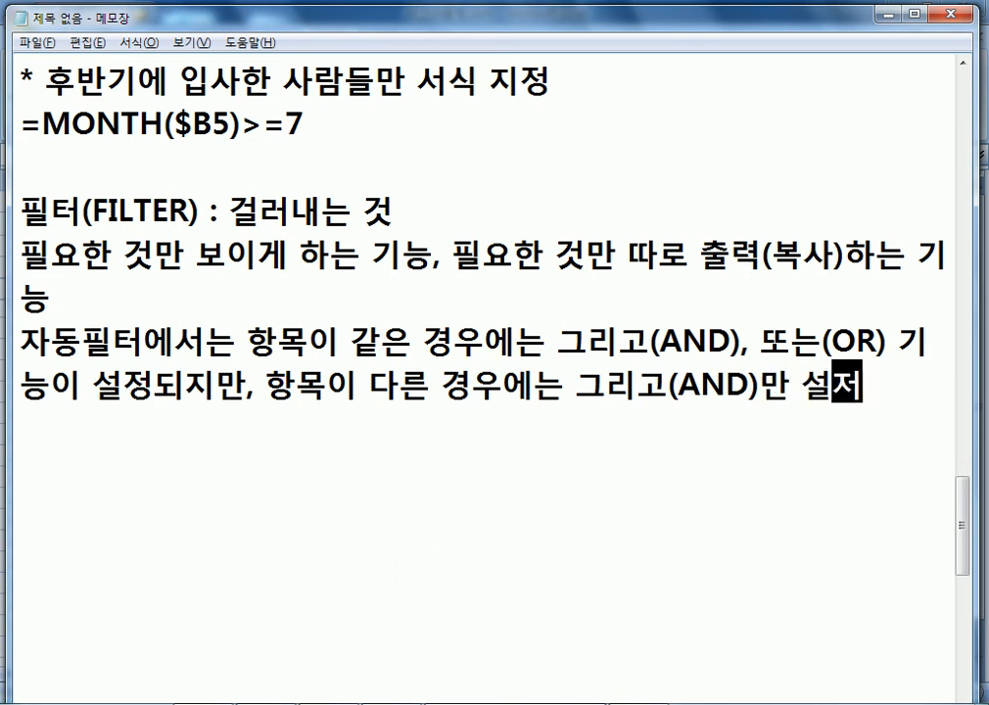
text(하다.)
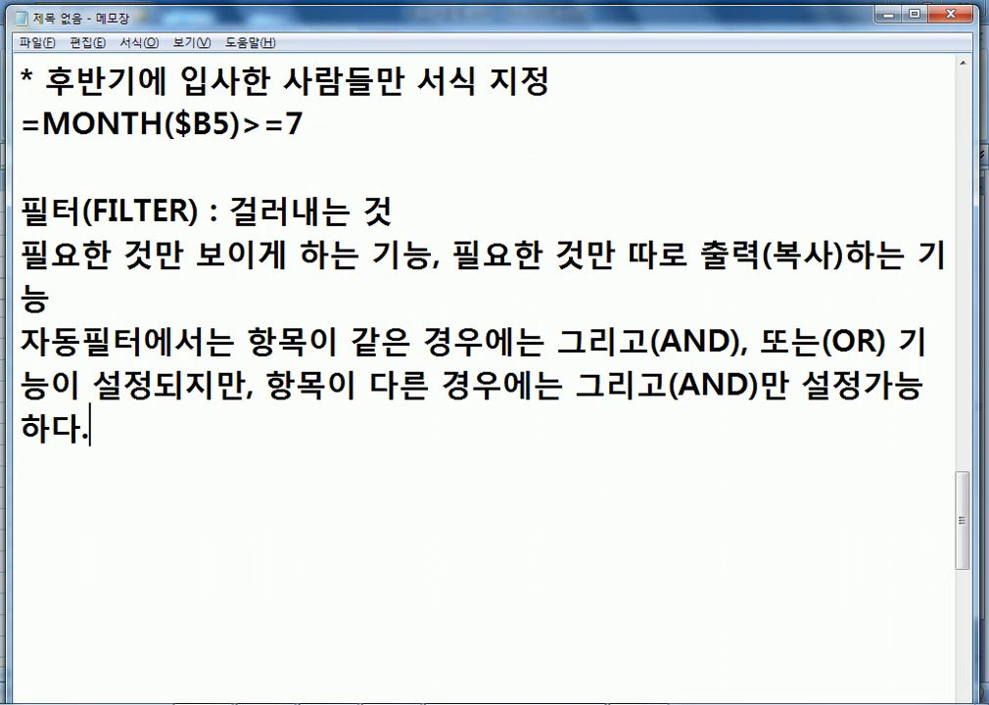
Add the example line '예) 부장이거나 과장인 경우' on a new line.
key(Return)
text(예))
text( 부장의)
text(거나 과장인)
text( 경우)
key(Return)
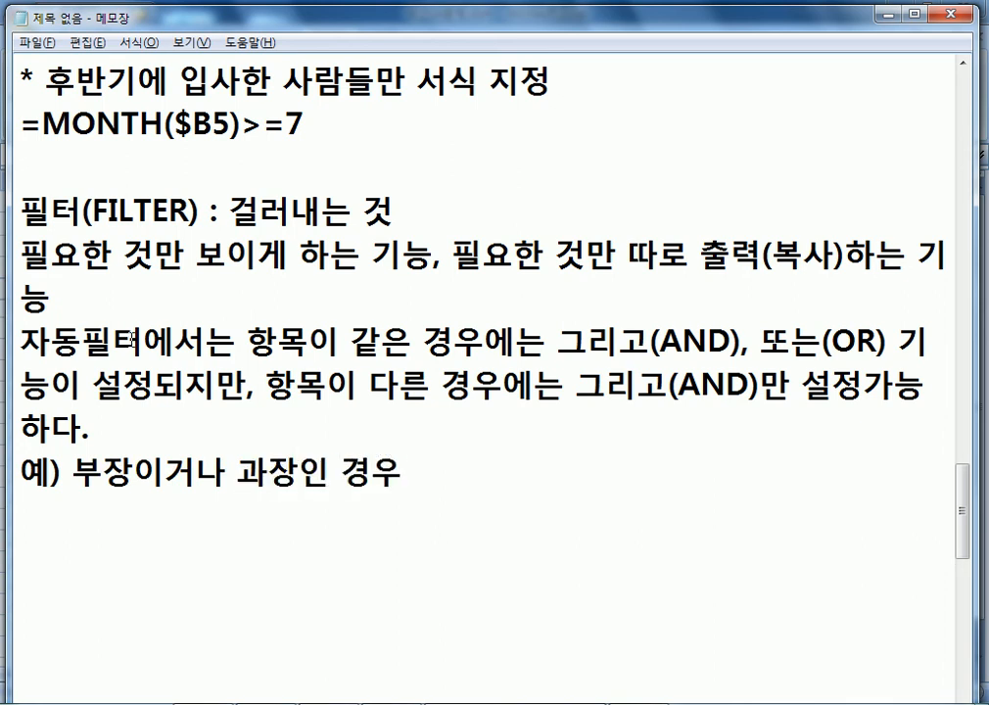
Add examples: 근속기간 15에서 20년 사이 (15이상, 20이하) and 10년 미만이거나 30년 이상인 경우.
scroll(176, 383, down, 1)
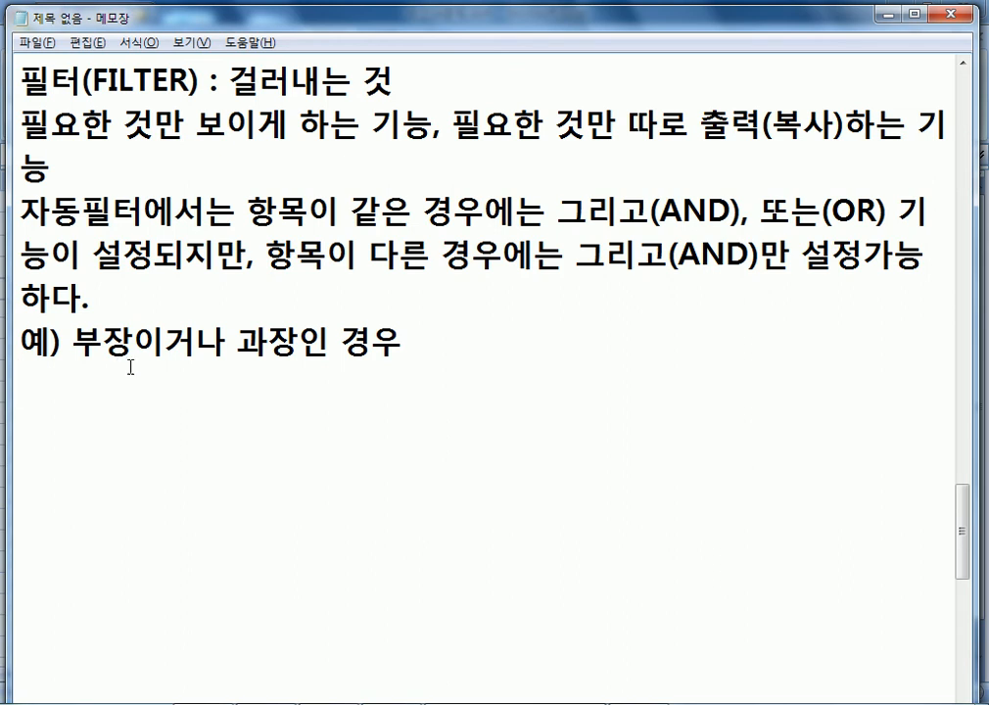
text(ㅇ)
text())
key(BackSpace)
key(BackSpace)
text(Dp)
key(BackSpace)
key(BackSpace)
text(D)
key(BackSpace)
text(예) 군)
text(속기간이)
text( 15에서 )
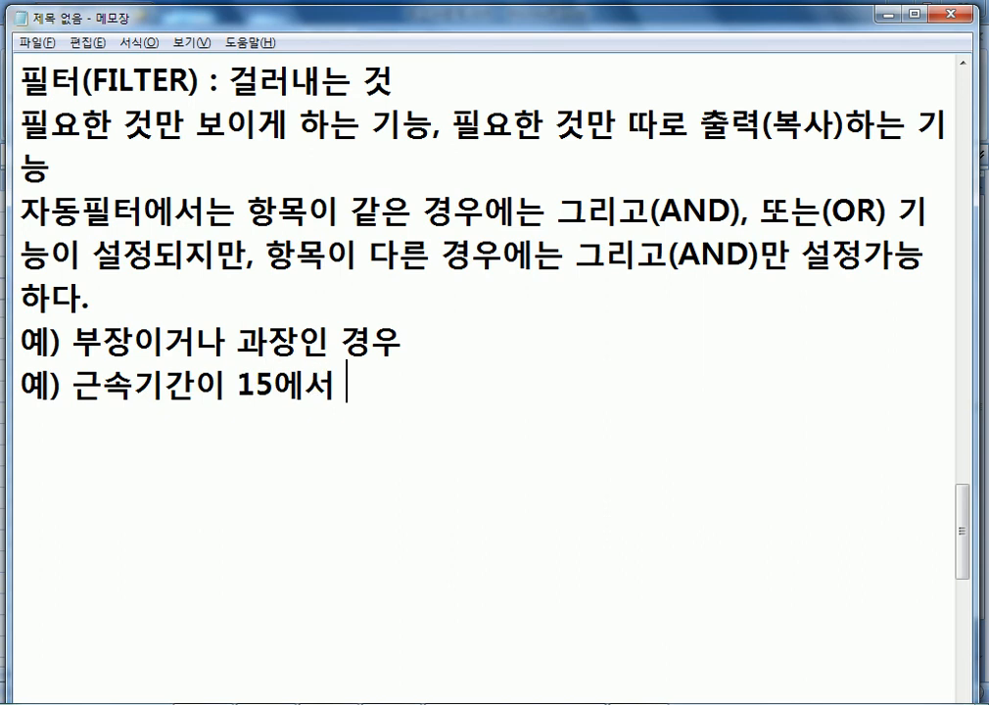
text(20년 사이인 경우(15이상, 20)
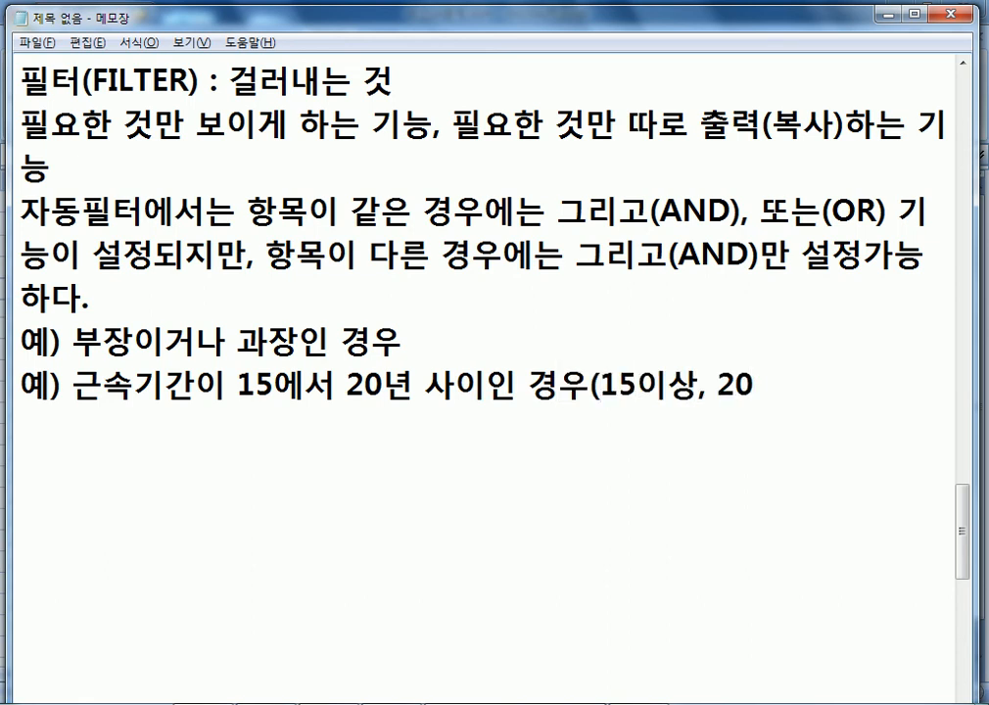
text(이하))
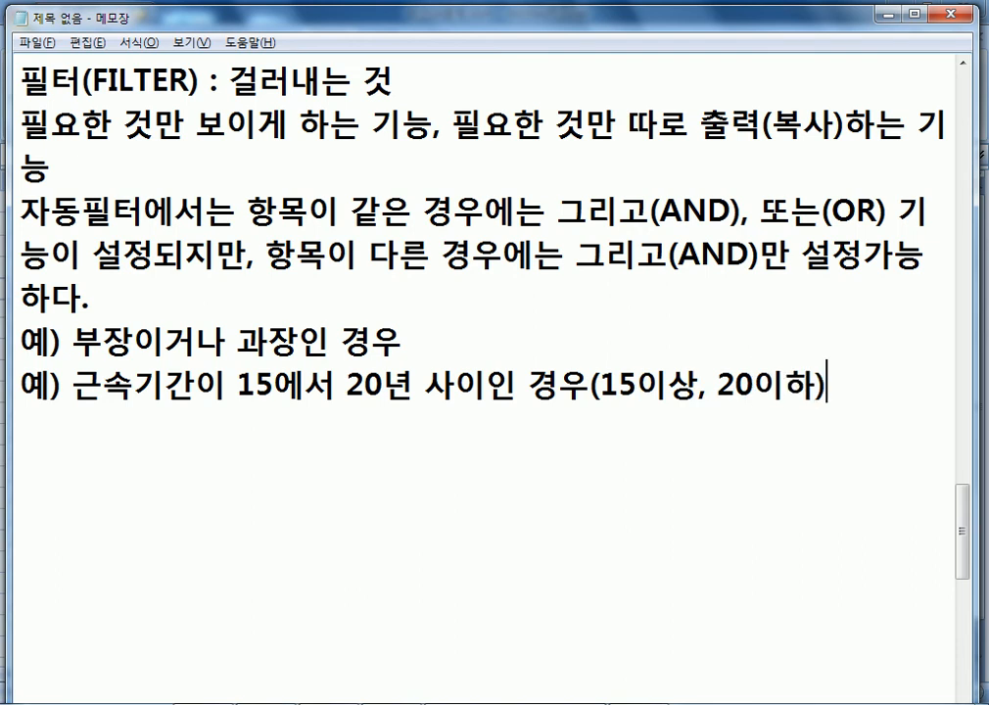
key(Return)
text(예) 근속기간이 10년 )
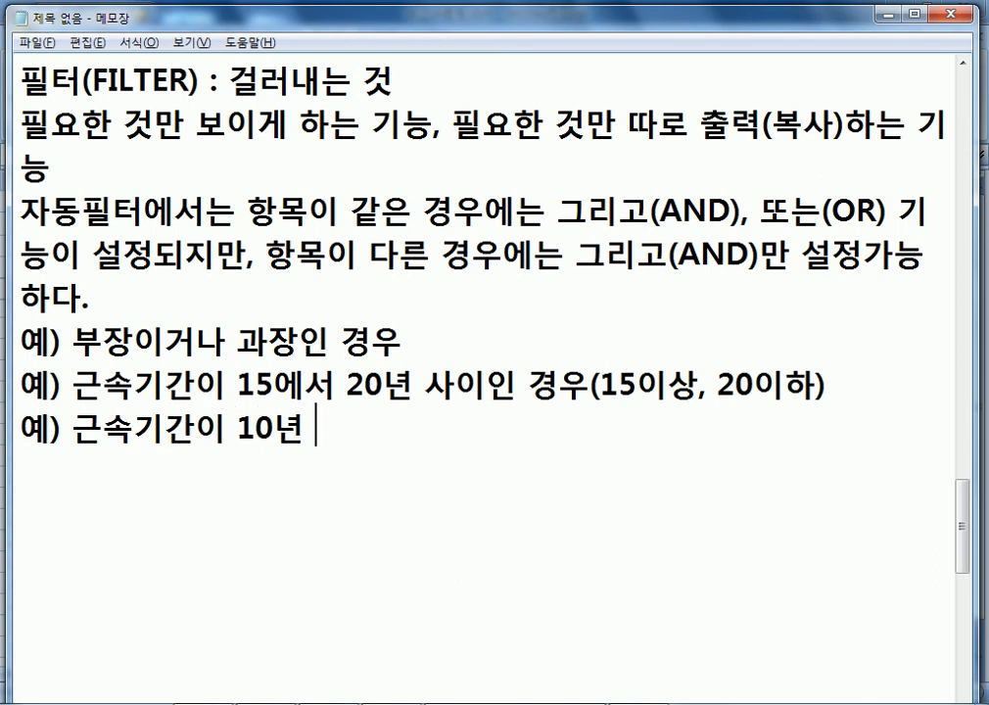
text(미)
text(만이거나)
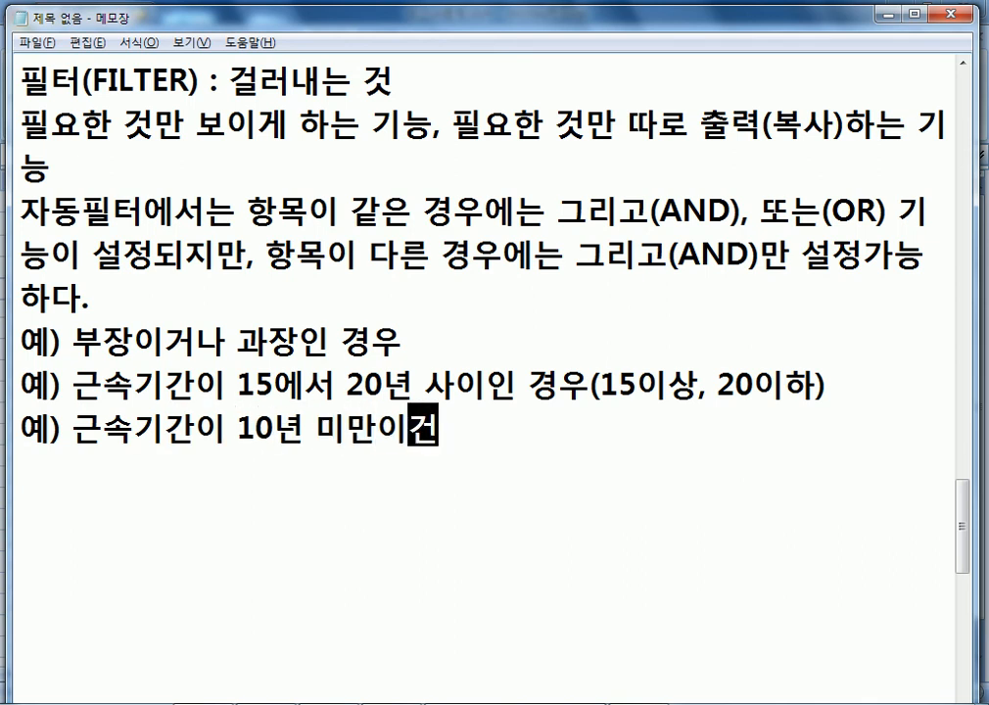
text( 30년 )
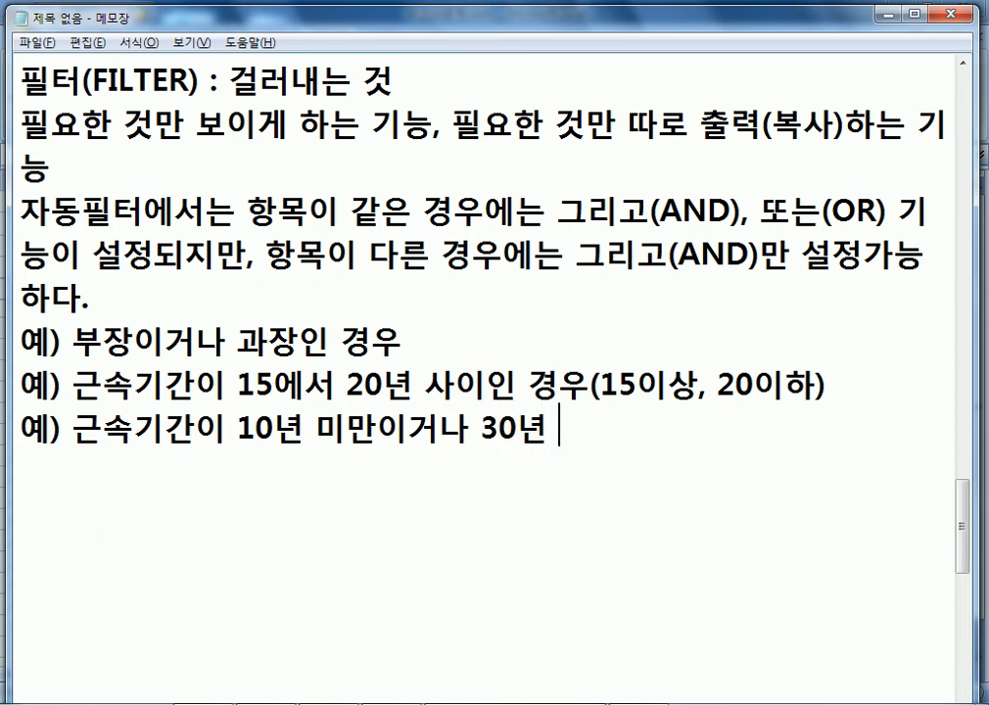
text(이상이ㄴ 경우)
key(Return)
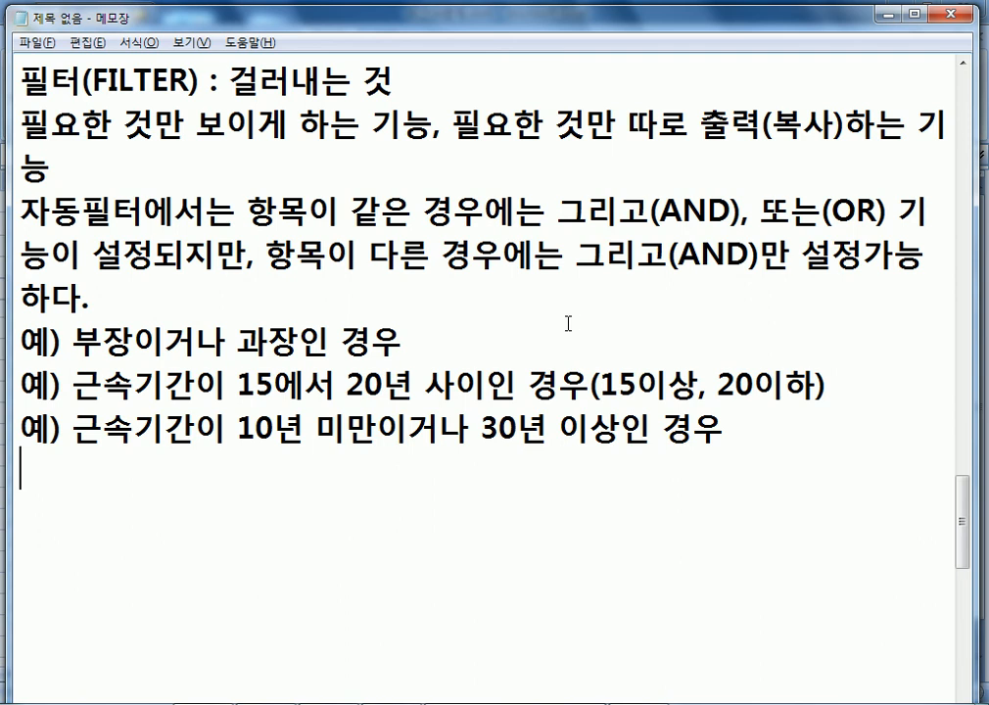
Add the note line '...이면서(AND, 그리고)'.
scroll(514, 417, down, 1)
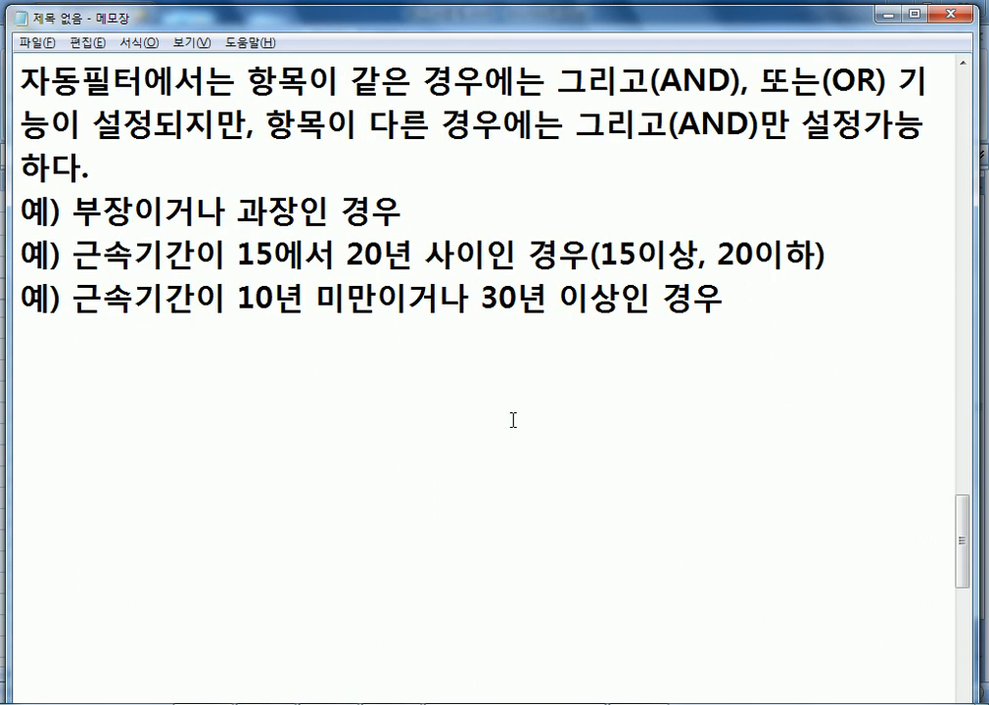
text(...이)
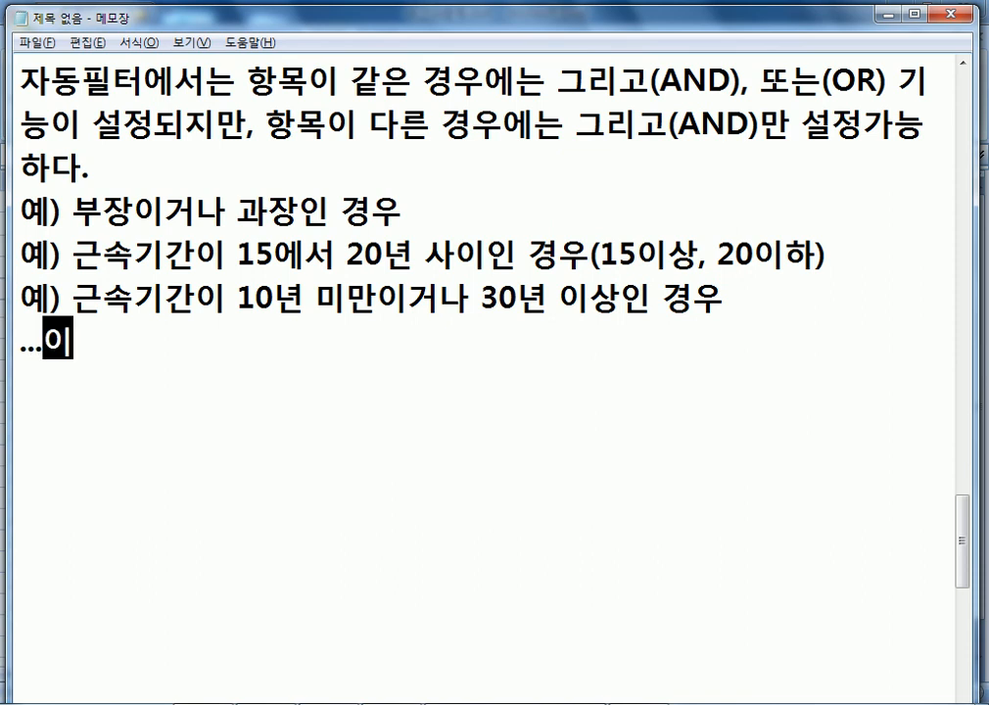
text(면서()
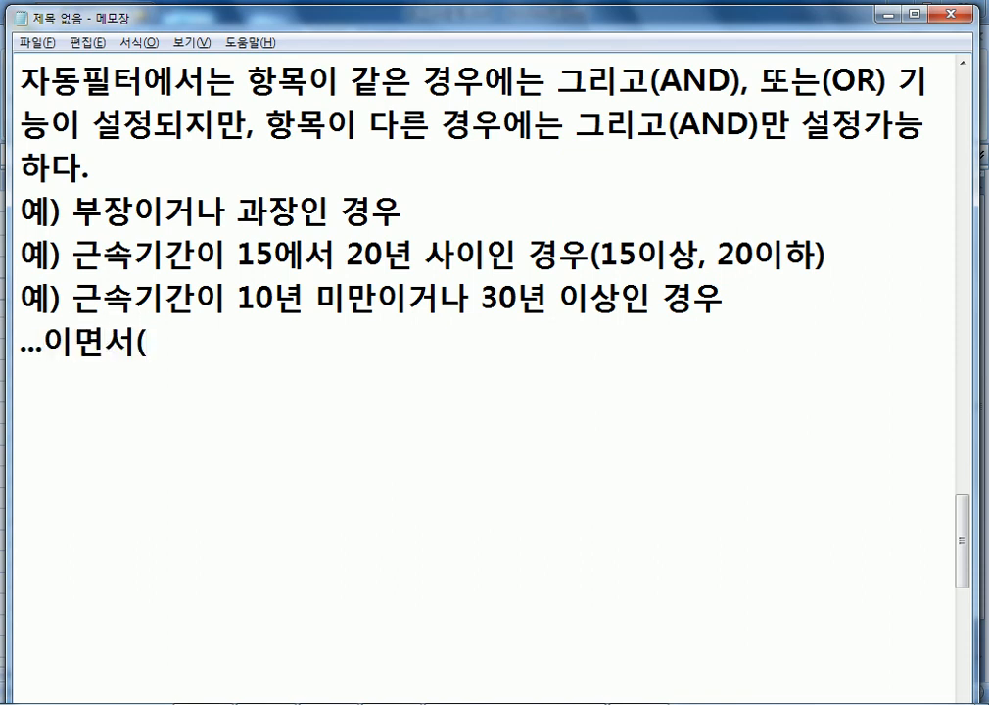
text(무)
key(BackSpace)
key(BackSpace)
key(Hangul)
text(AMN)
key(BackSpace)
key(BackSpace)
text(ND, )
text(RM)
Add the note line '...이거나(OR, 또는)'.
key(BackSpace)
key(BackSpace)
key(Hangul)
text(그리고))
key(Return)
text(..)
text(DLRJ)
key(BackSpace)
key(BackSpace)
key(BackSpace)
key(BackSpace)
text(.)
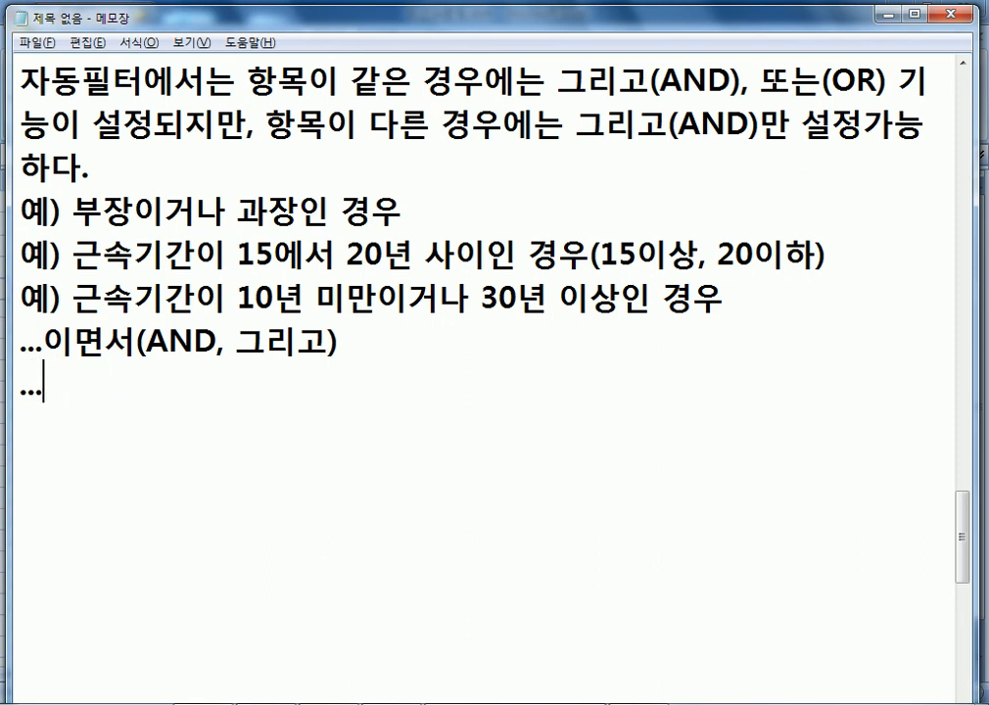
text(DL)
key(BackSpace)
key(BackSpace)
key(Hangul)
text(이거나()
key(Hangul)
text(OR,)
key(Hangul)
text(또는))
key(Return)
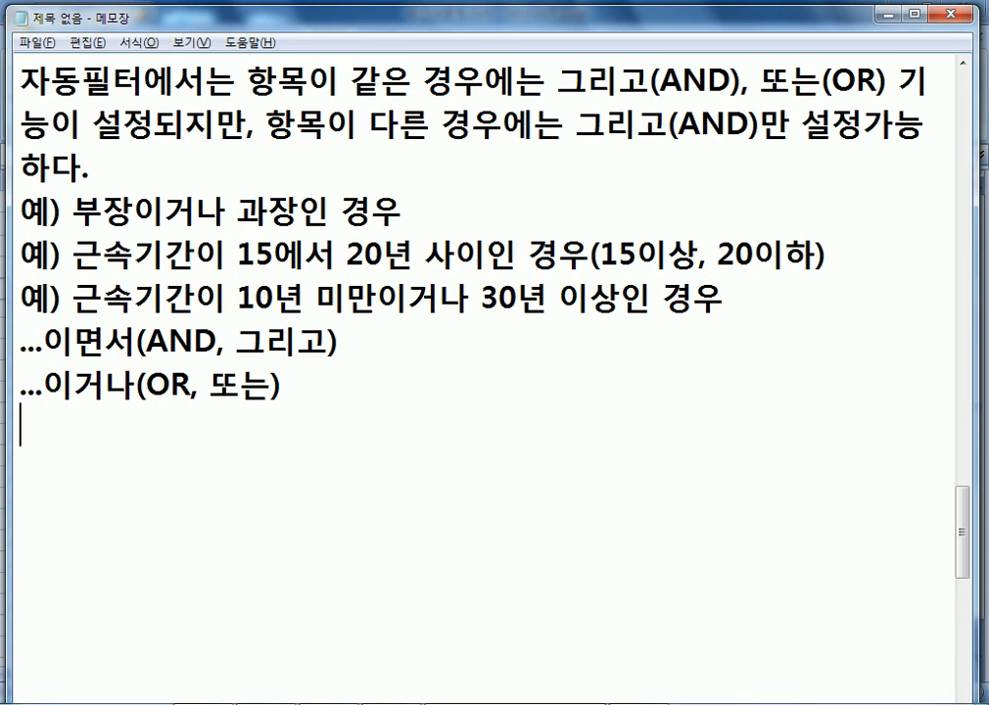
Add '고급필터는 사용자가 임의대로 조건을 설정할 수 있다.' and return to Excel.
key(Return)
text(고급필)
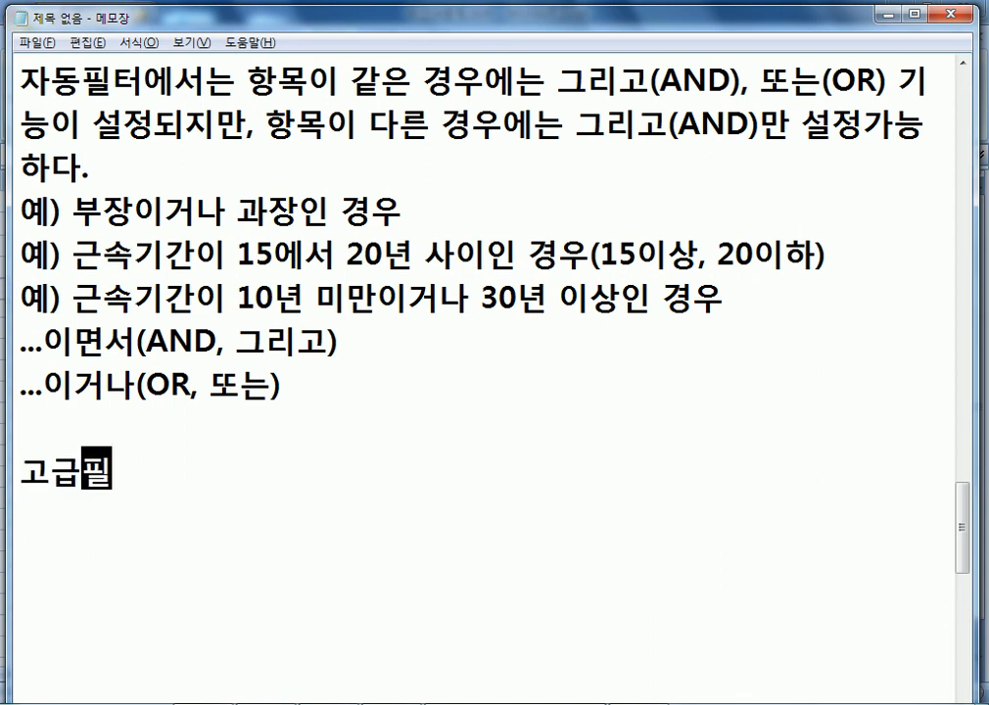
text(터는 사용자)
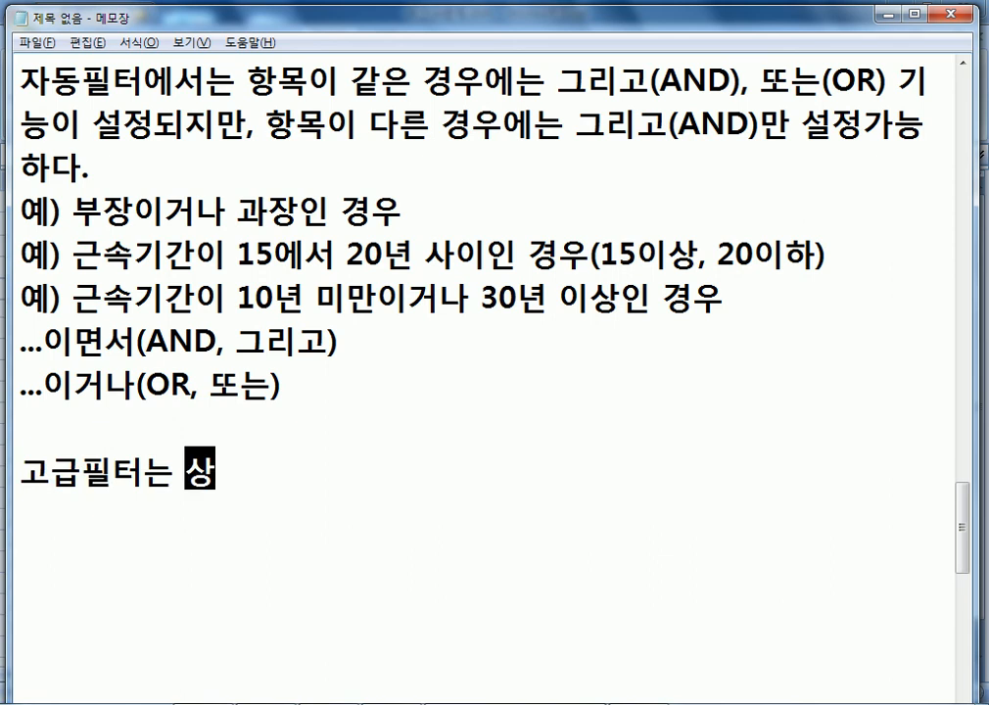
text(가 임)
text(으)
text(의대로 조건을 )
text(설정할 수 있)
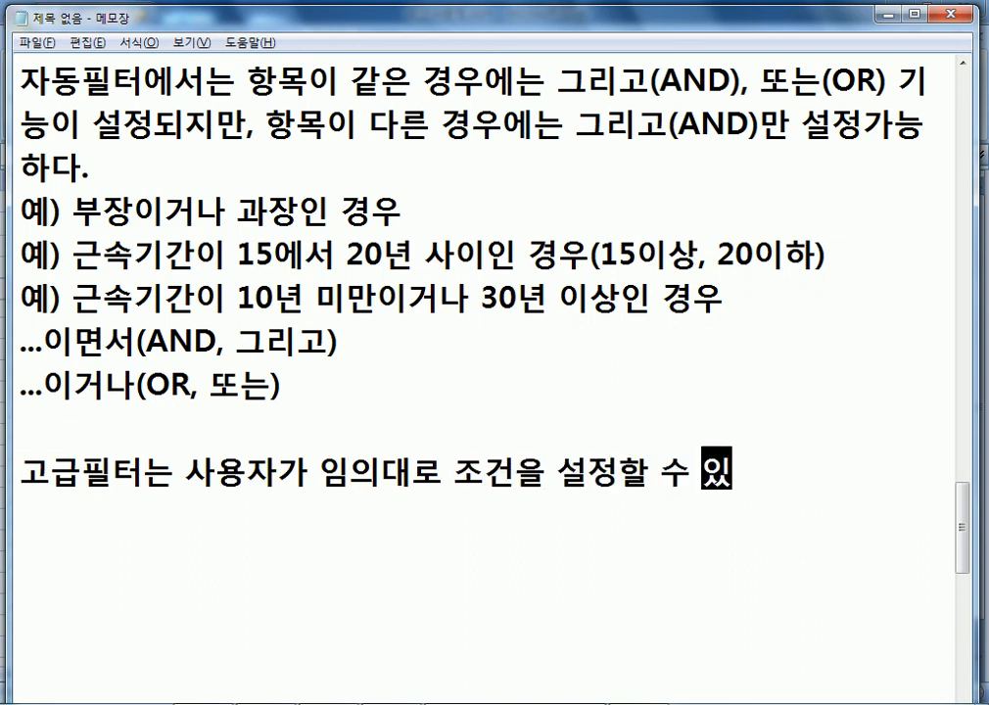
text(다.)
key(Return)
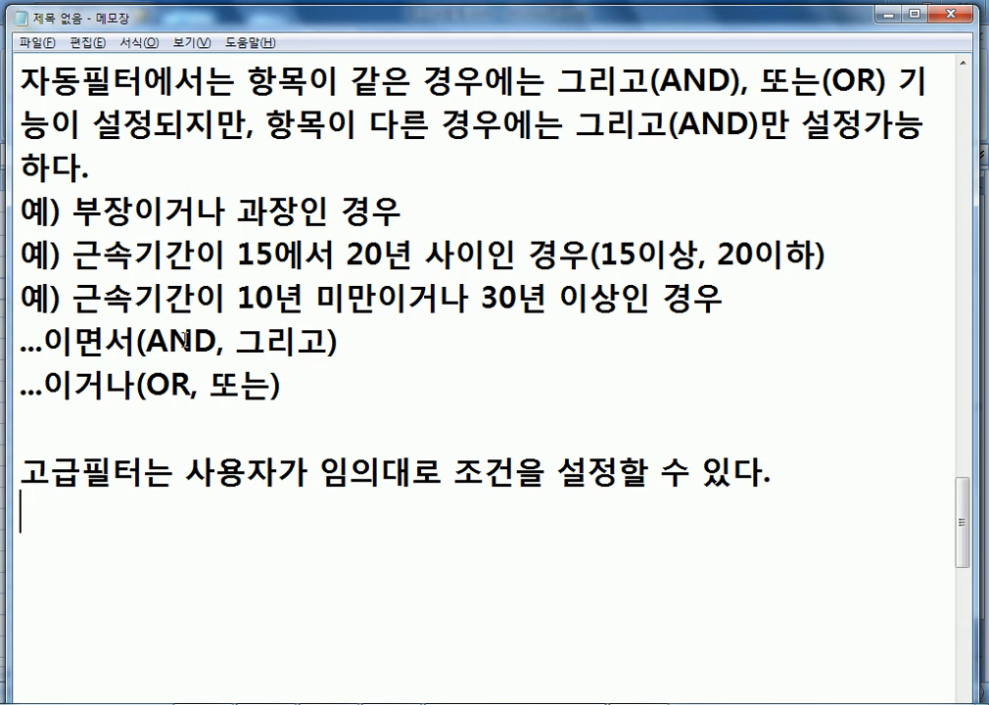
scroll(287, 422, down, 1)
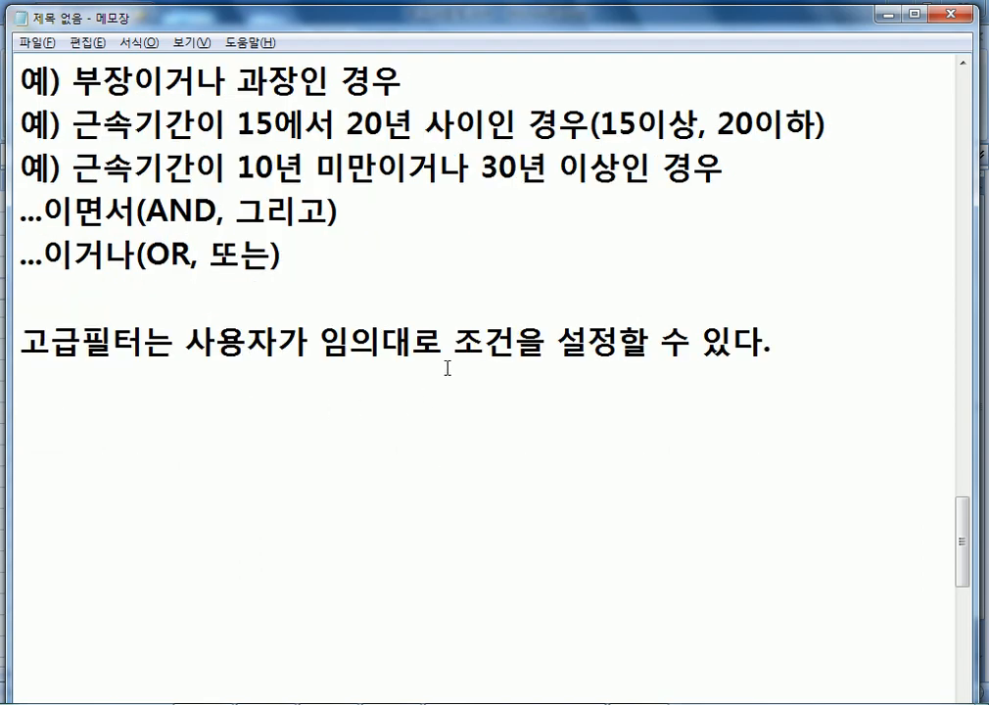
key(alt+Tab)
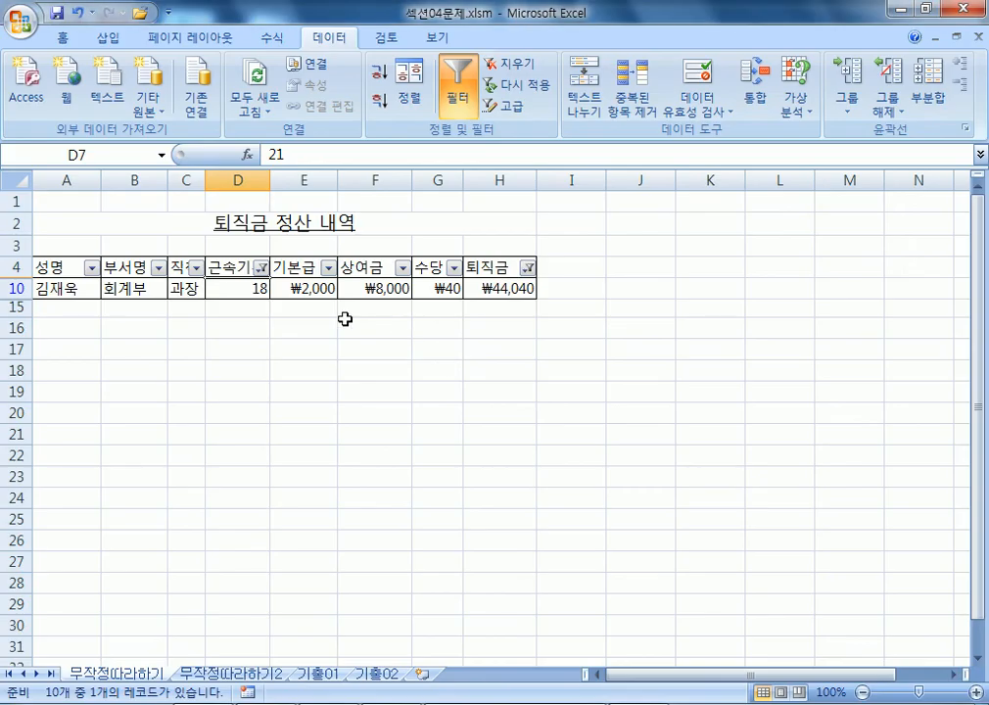
On sheet 무작정따라하기2, select the empty block A16:H19 below the table.
click(213, 676)
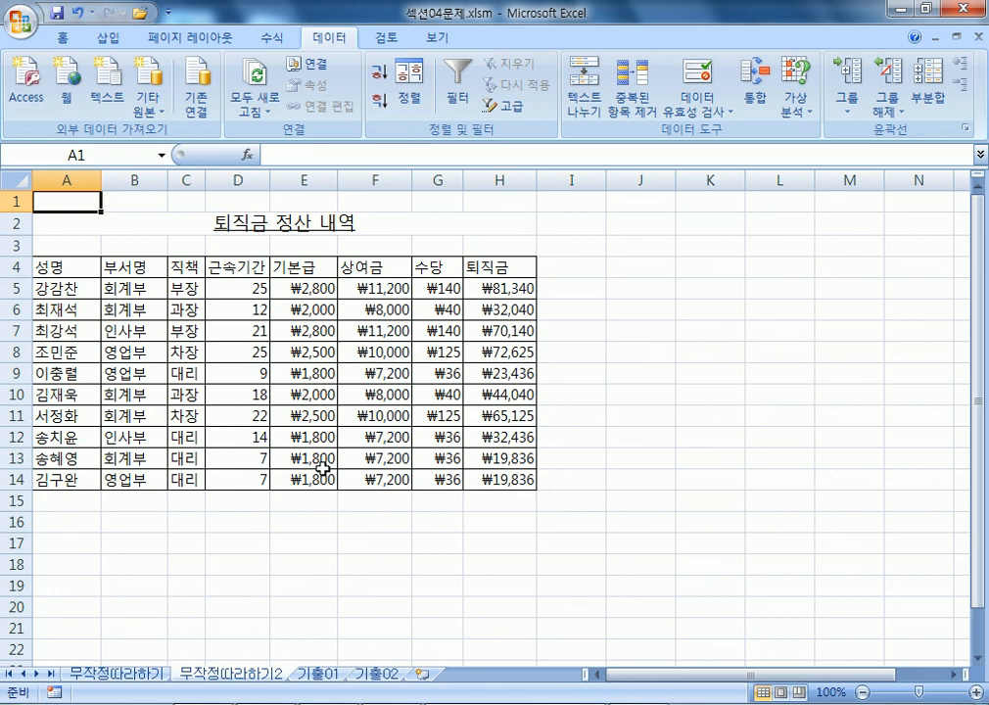
scroll(181, 541, down, 2)
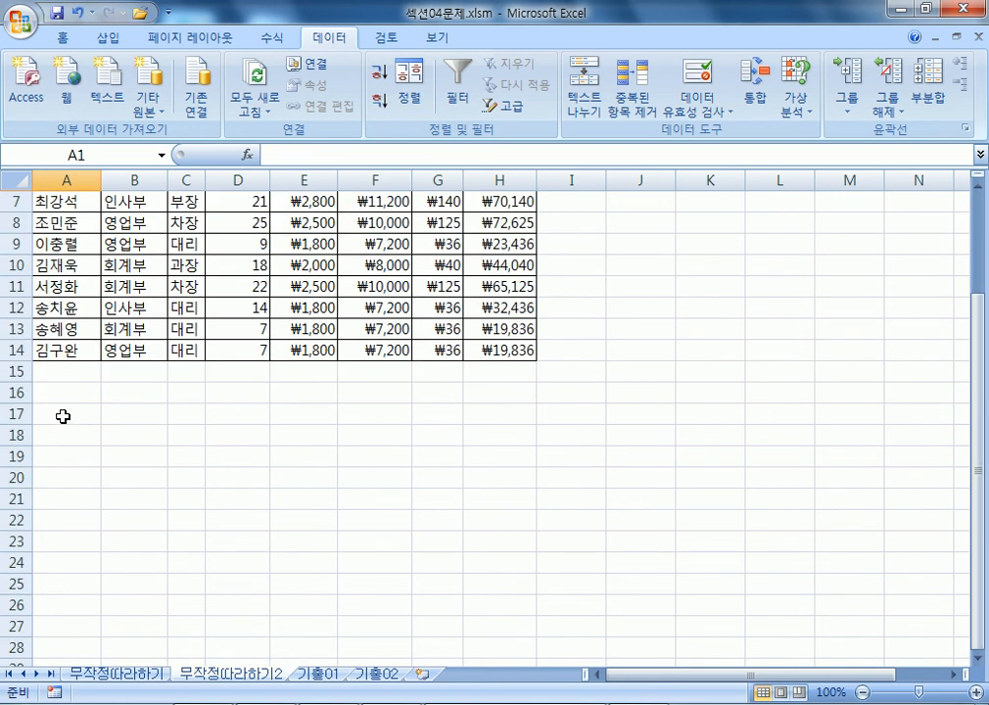
click(47, 387)
drag(47, 388, 476, 455)
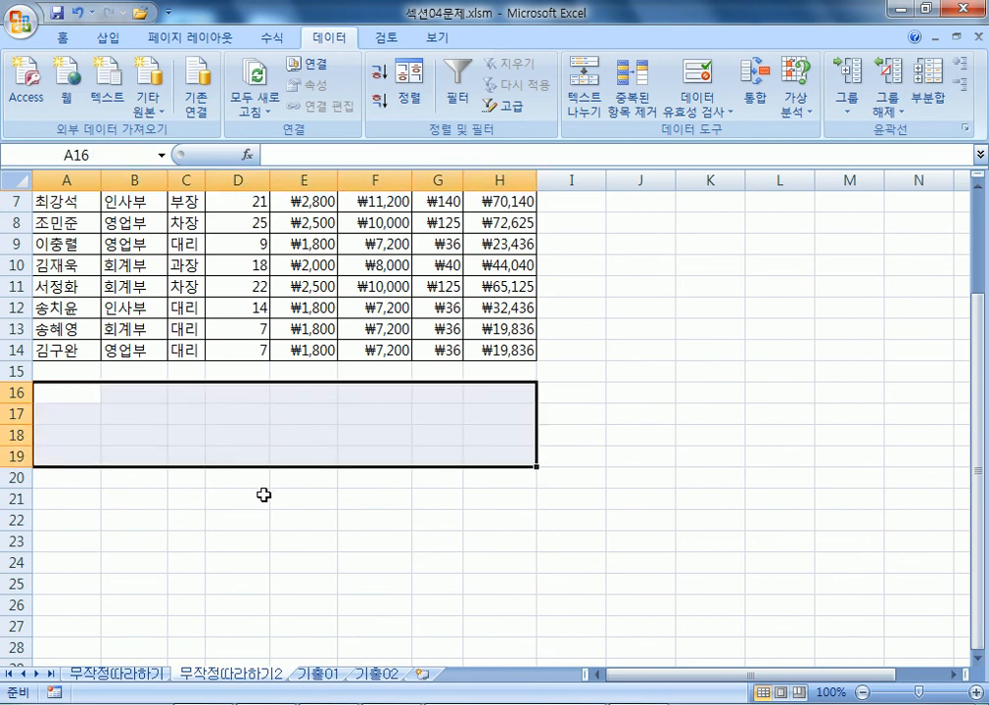
scroll(263, 496, up, 2)
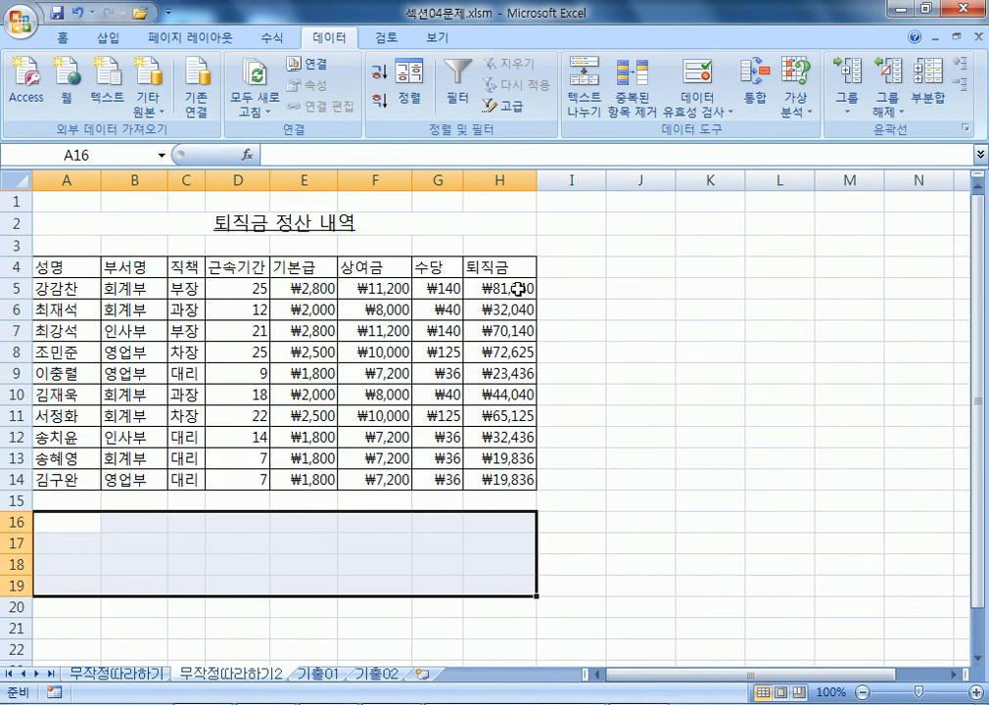
scroll(188, 467, down, 2)
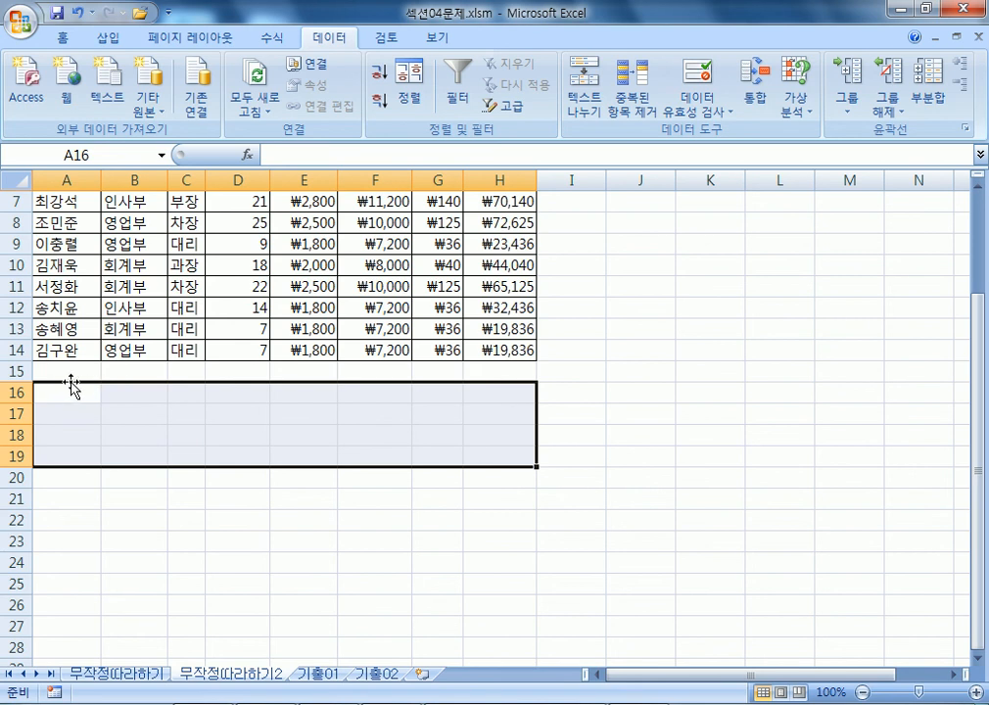
scroll(72, 376, down, 1)
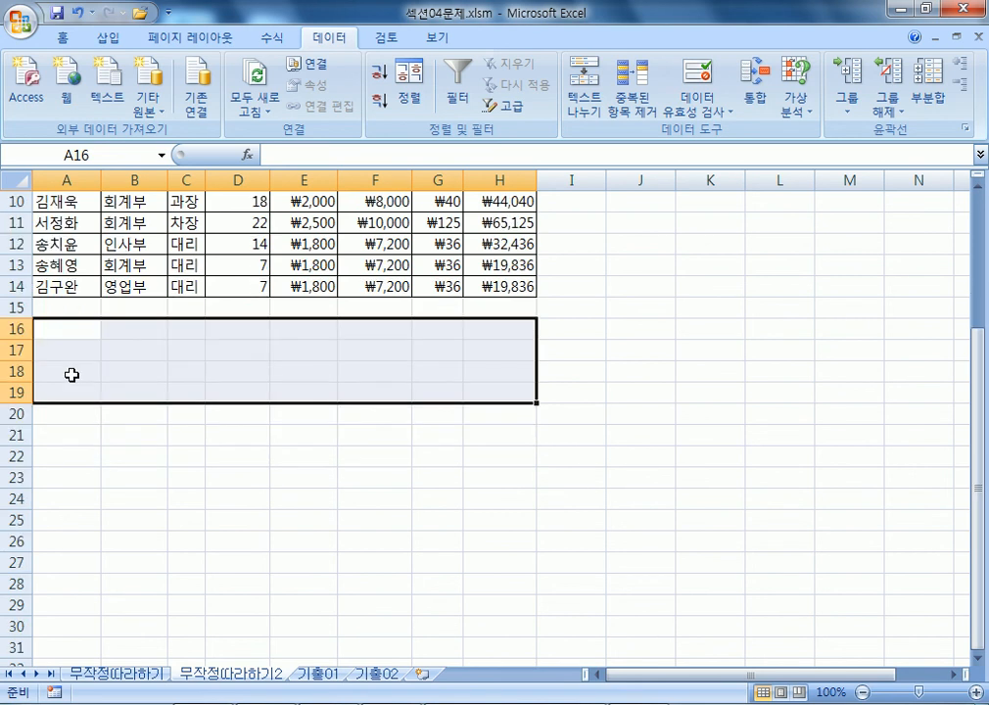
click(66, 415)
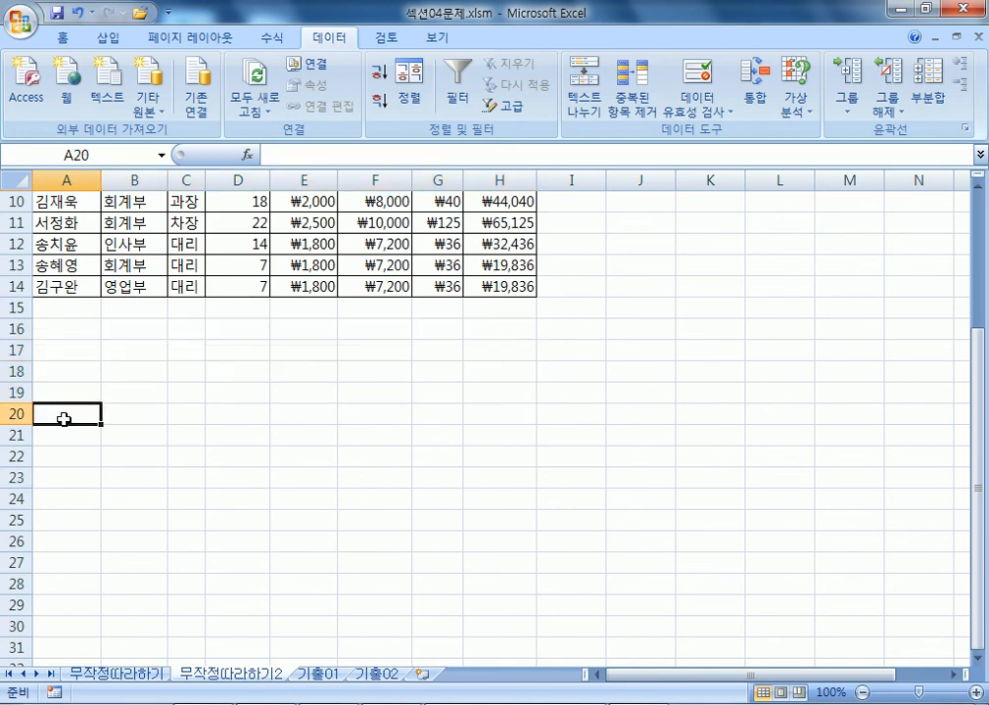
key(shift+space)
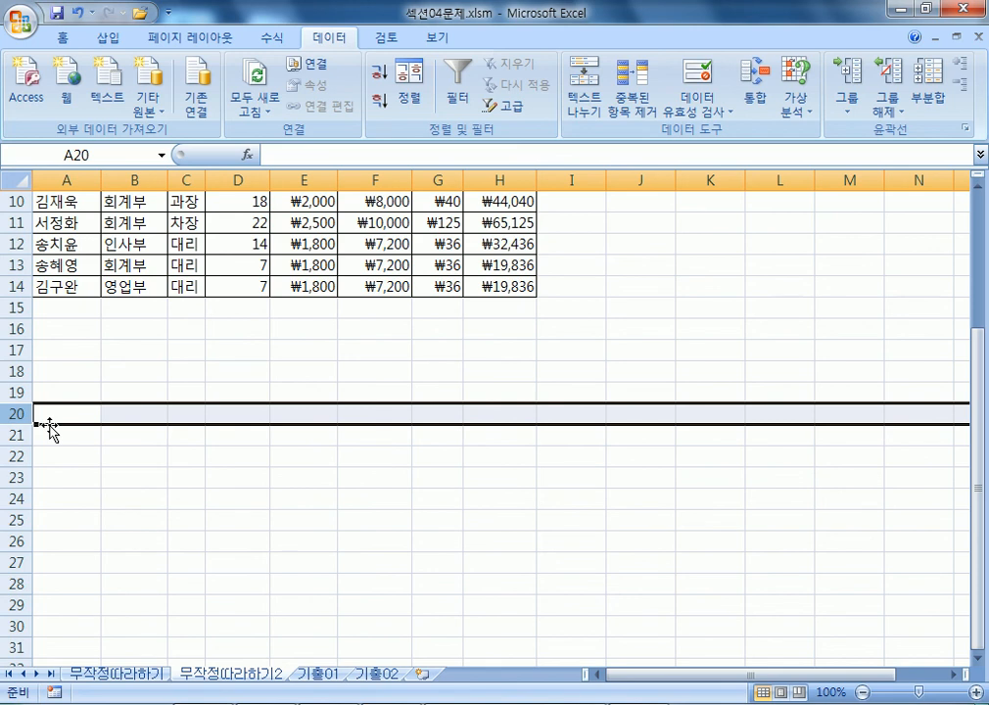
drag(72, 328, 495, 398)
ctrl+scroll(496, 397, up, 5)
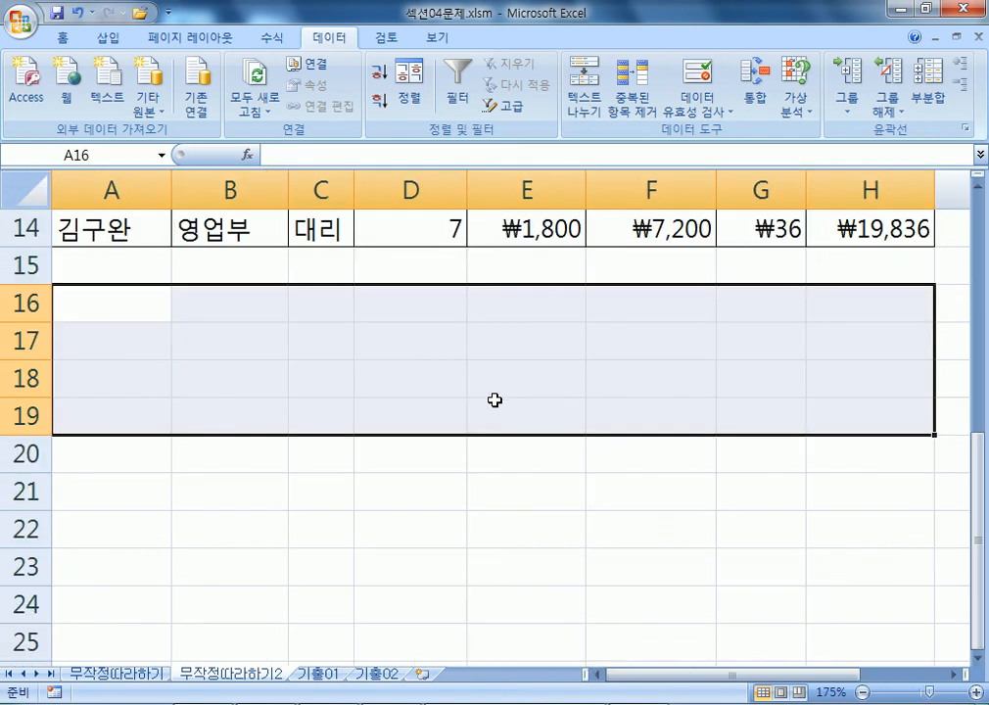
scroll(495, 400, up, 4)
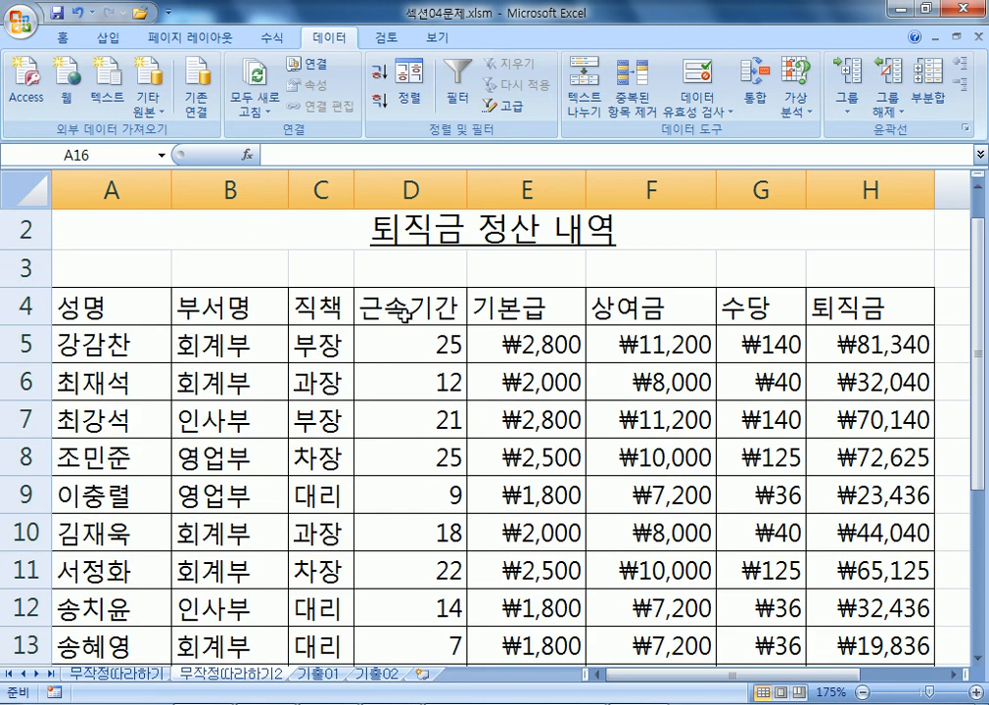
Enter the criterion header 근속기간 in A16 with >=15 in A17.
click(408, 309)
scroll(404, 320, down, 3)
scroll(348, 419, down, 1)
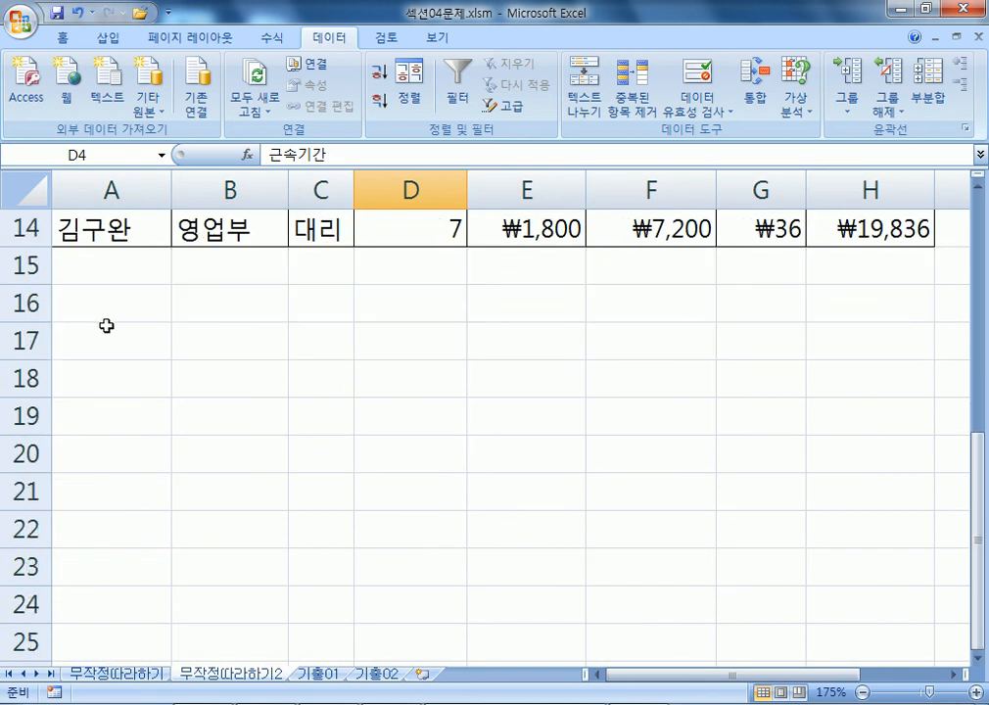
click(117, 318)
text(RMST)
key(Escape)
text(근속기간)
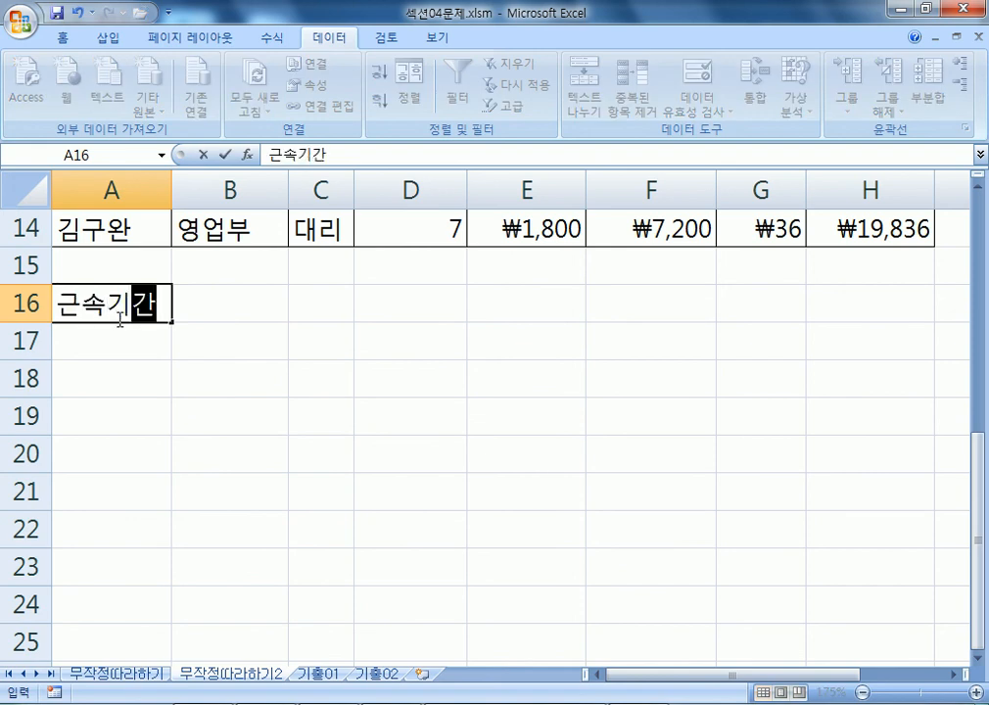
key(Return)
text(>=15)
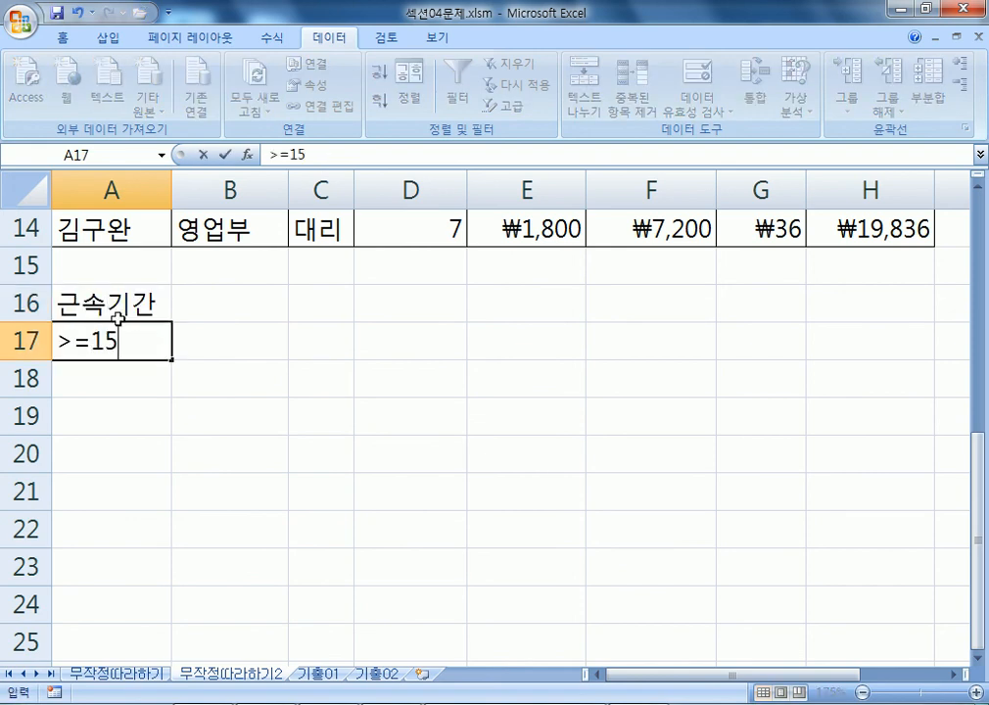
key(Return)
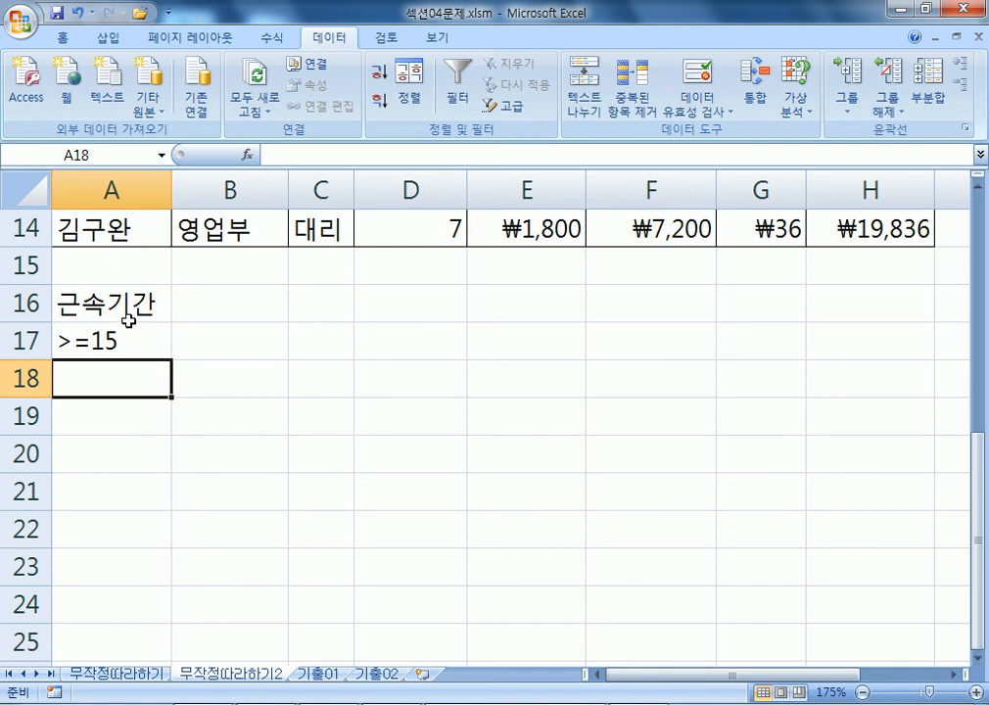
Enter the criterion header 퇴직금 in B16 with <=50000 in B17.
click(94, 306)
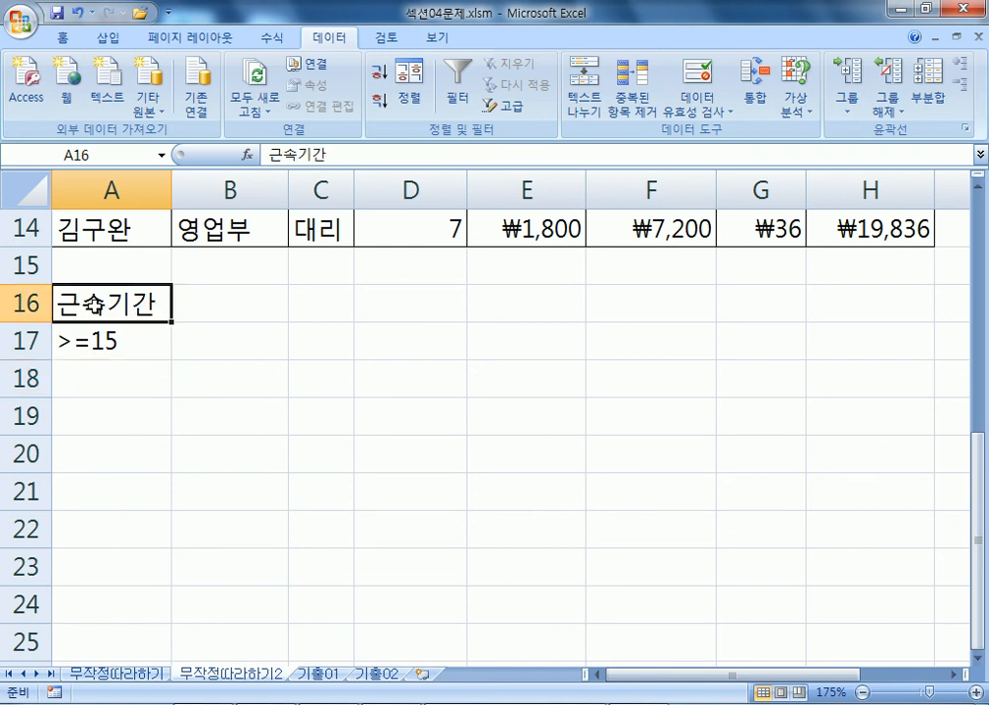
click(110, 343)
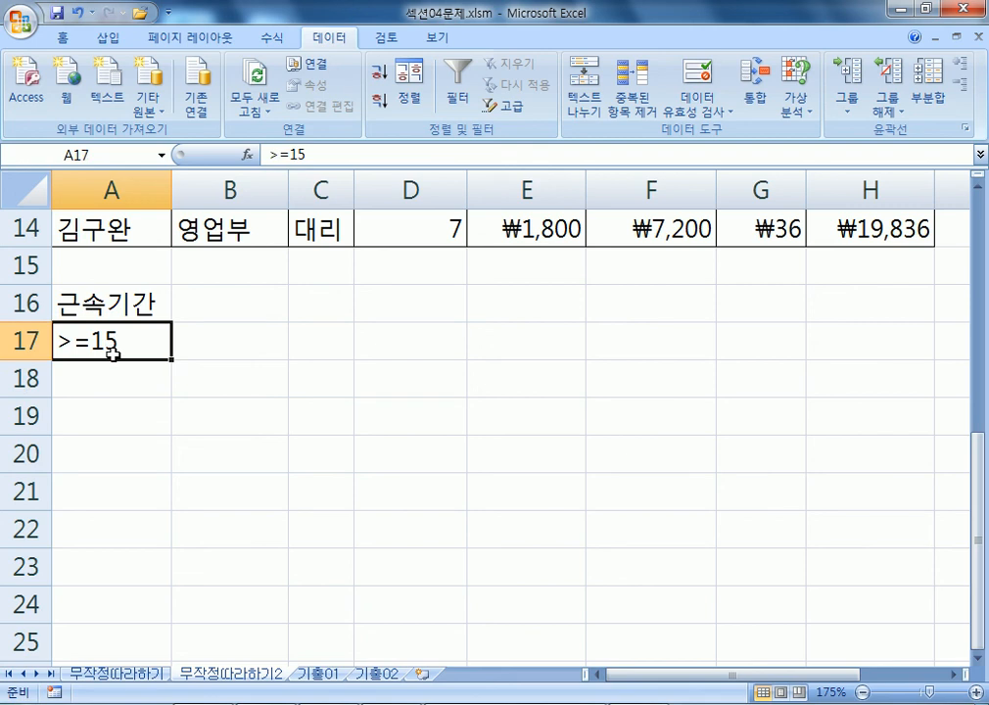
click(261, 309)
text(토퇴직금)
scroll(920, 372, up, 5)
scroll(359, 307, down, 5)
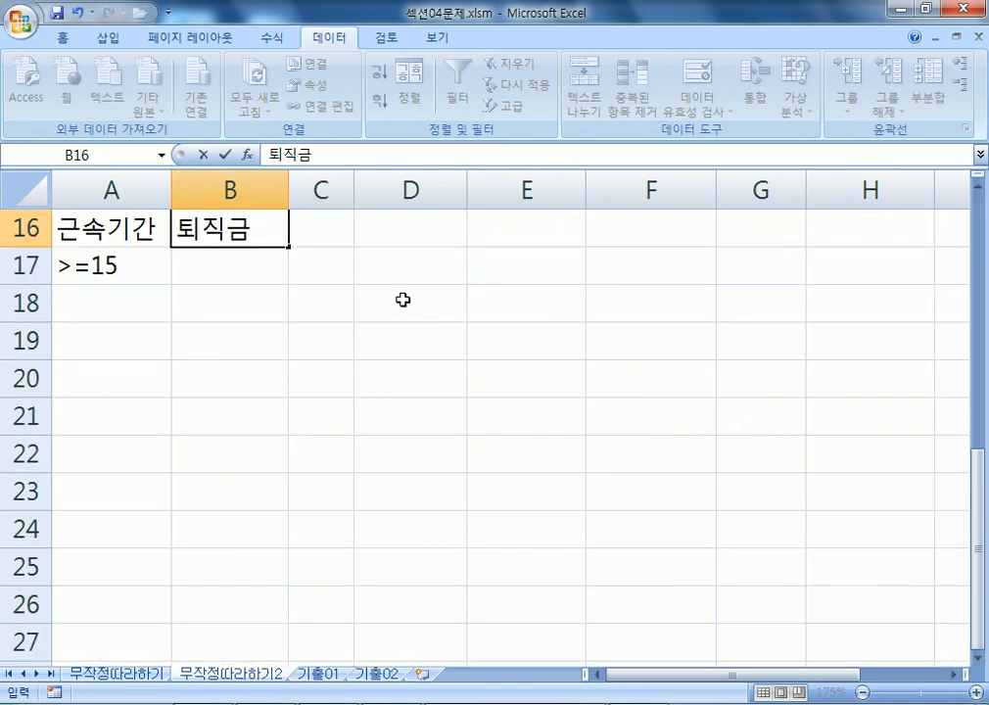
key(Return)
text(<=)
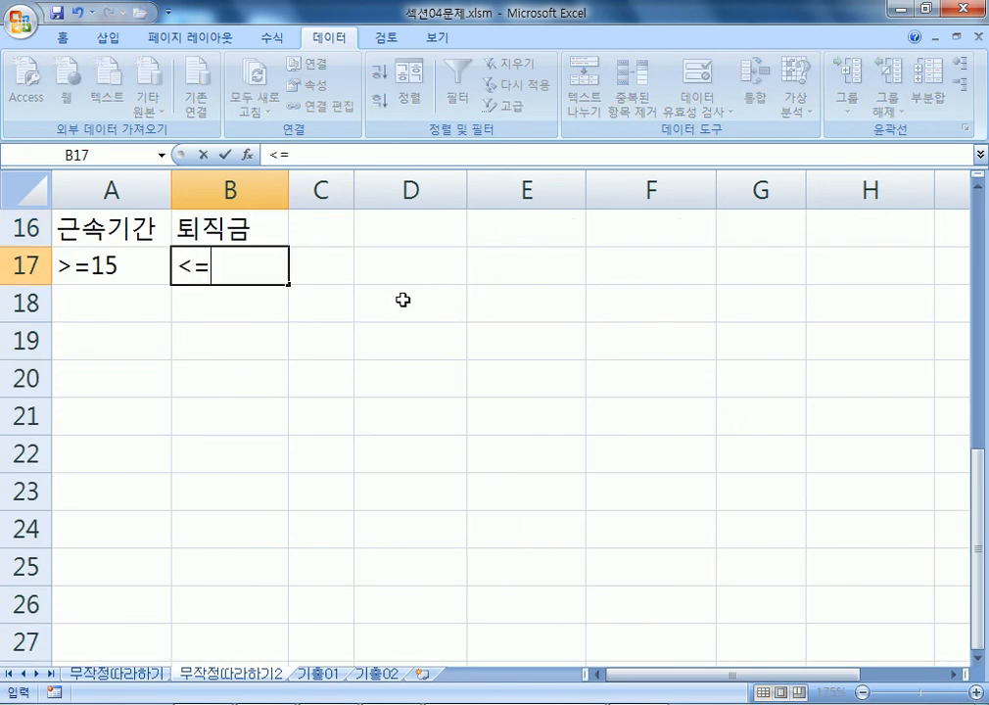
text(50000)
key(Return)
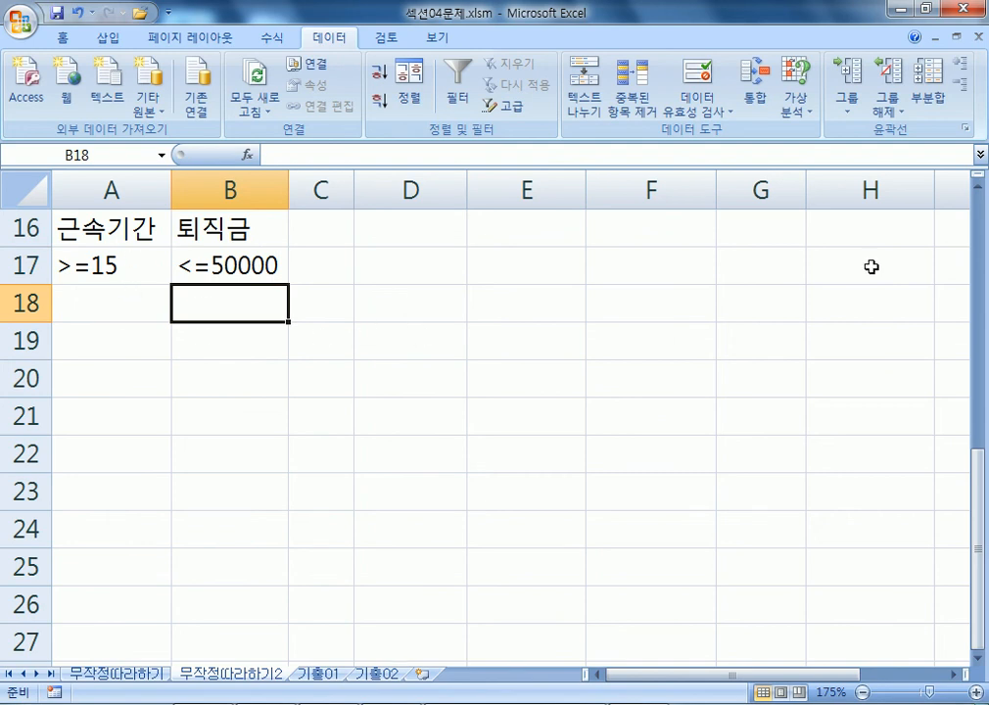
click(977, 177)
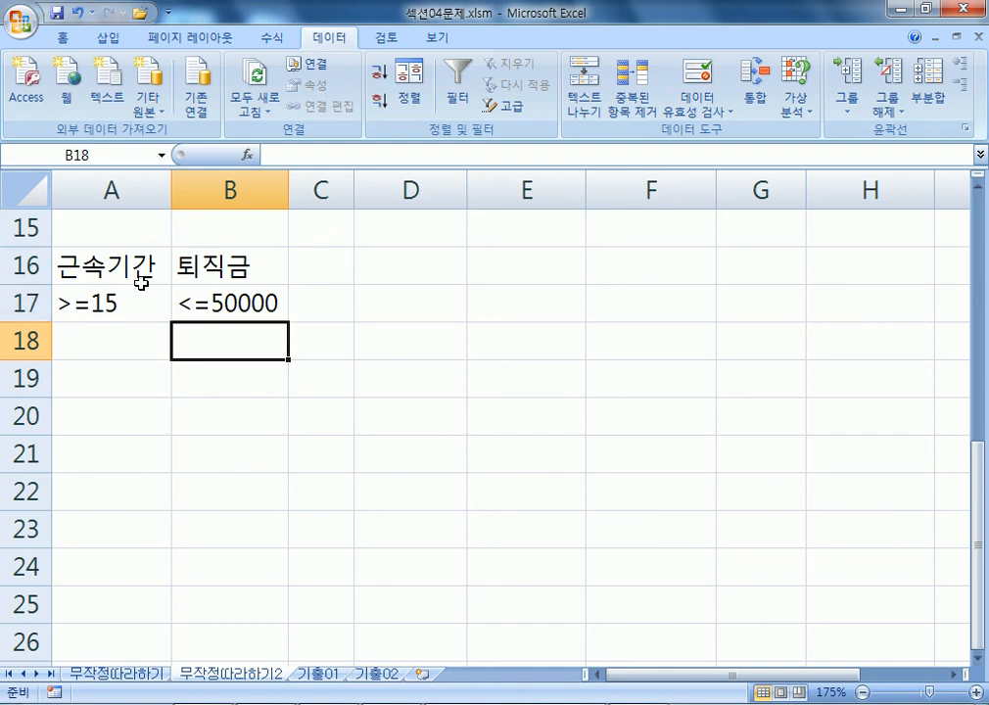
Edit the B16 퇴직금 header to match the H4 header's spelling.
click(241, 265)
double_click(220, 262)
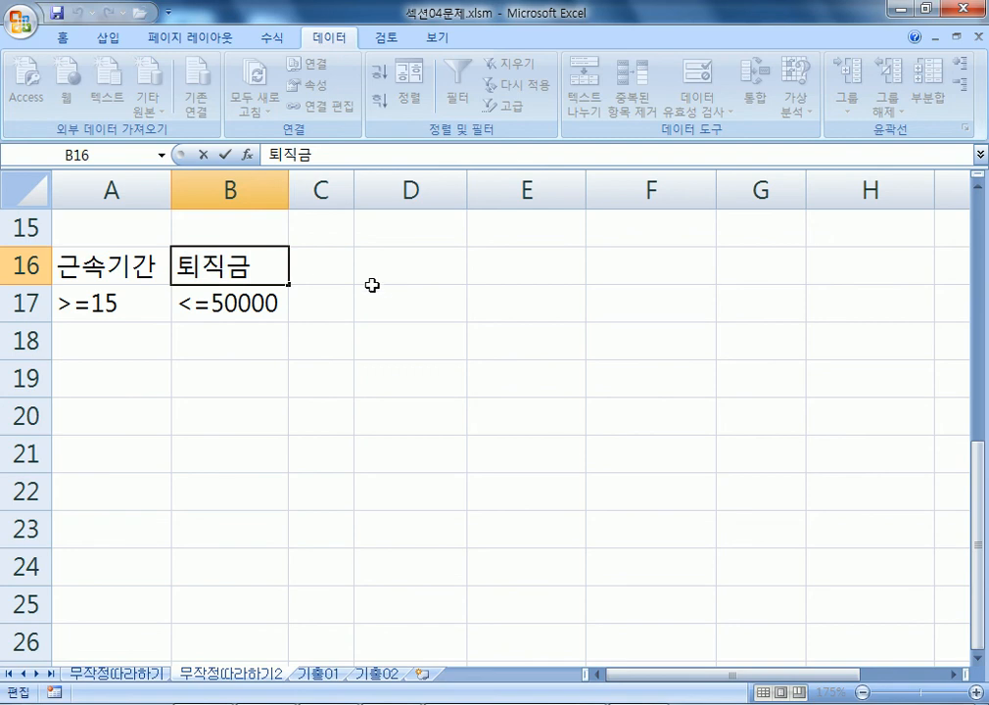
drag(252, 265, 266, 263)
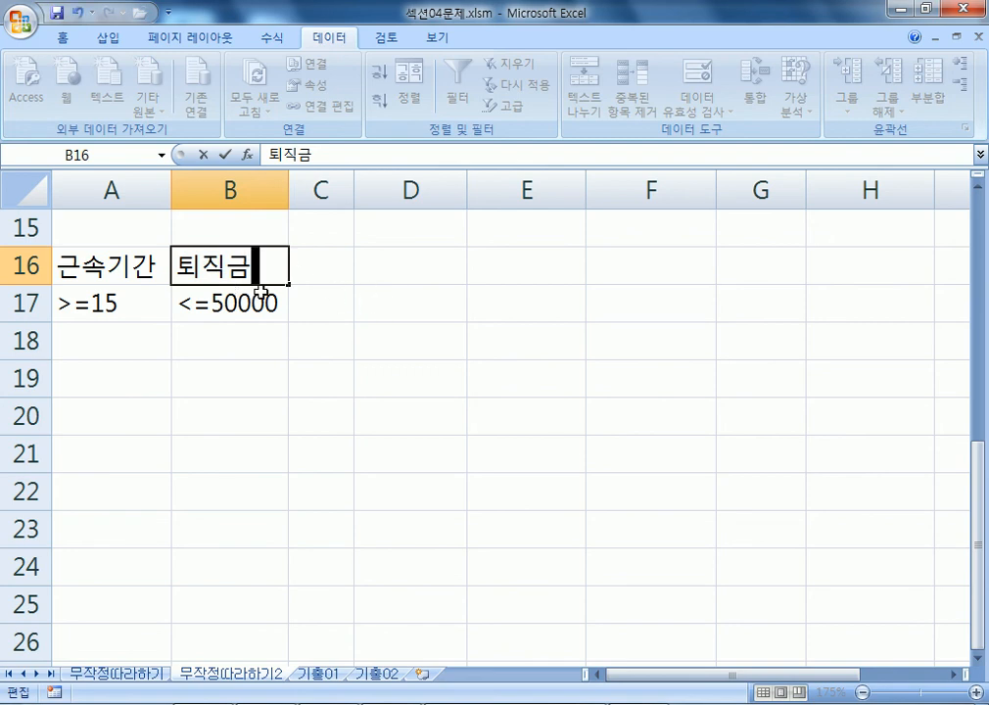
key(BackSpace)
scroll(427, 283, up, 5)
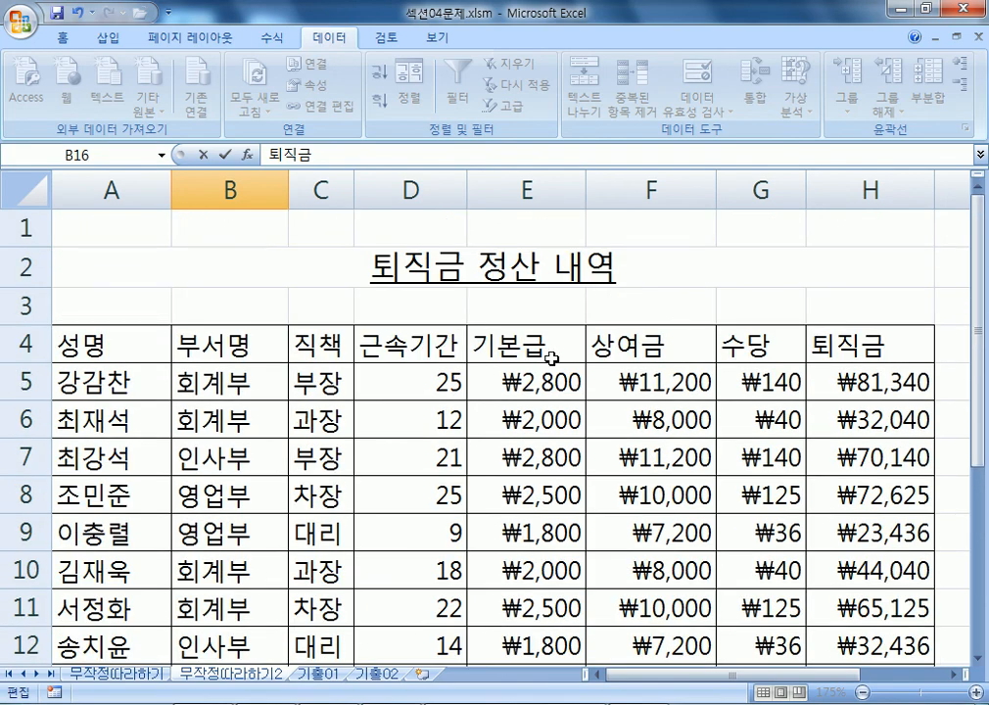
click(454, 352)
scroll(849, 303, up, 2)
double_click(925, 350)
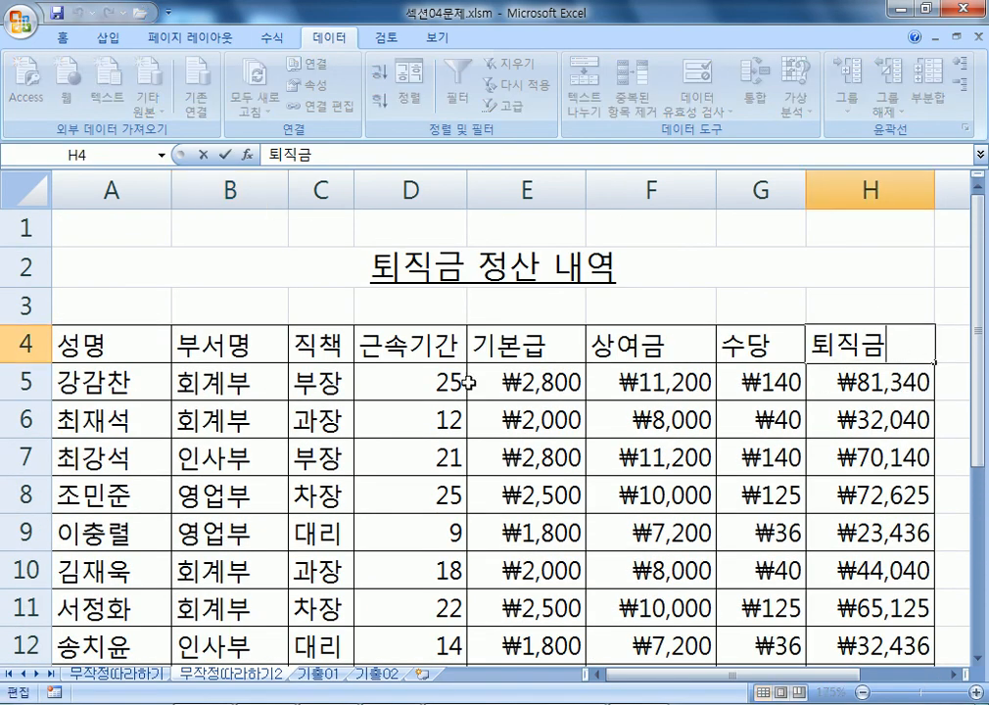
key(Escape)
scroll(392, 372, down, 2)
scroll(225, 432, down, 2)
double_click(207, 342)
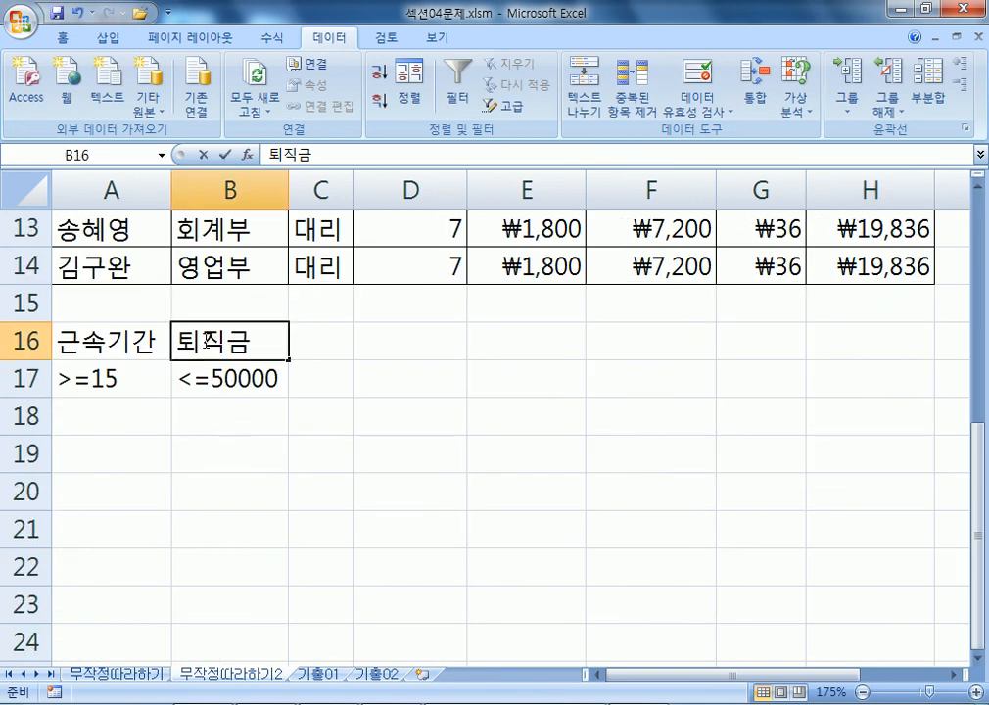
key(Right)
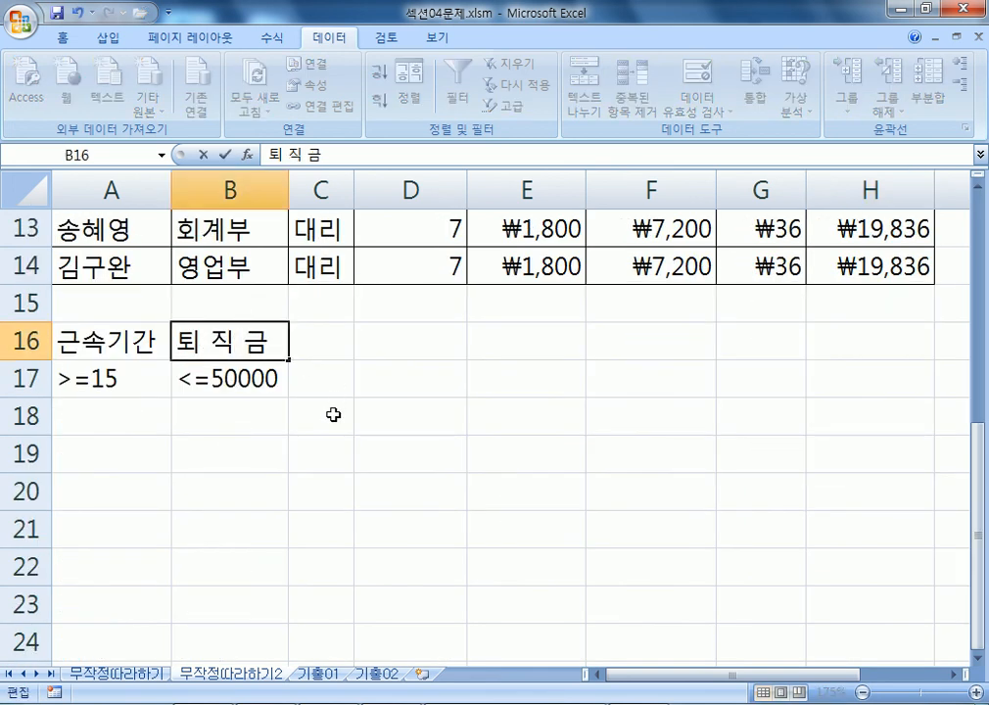
click(311, 415)
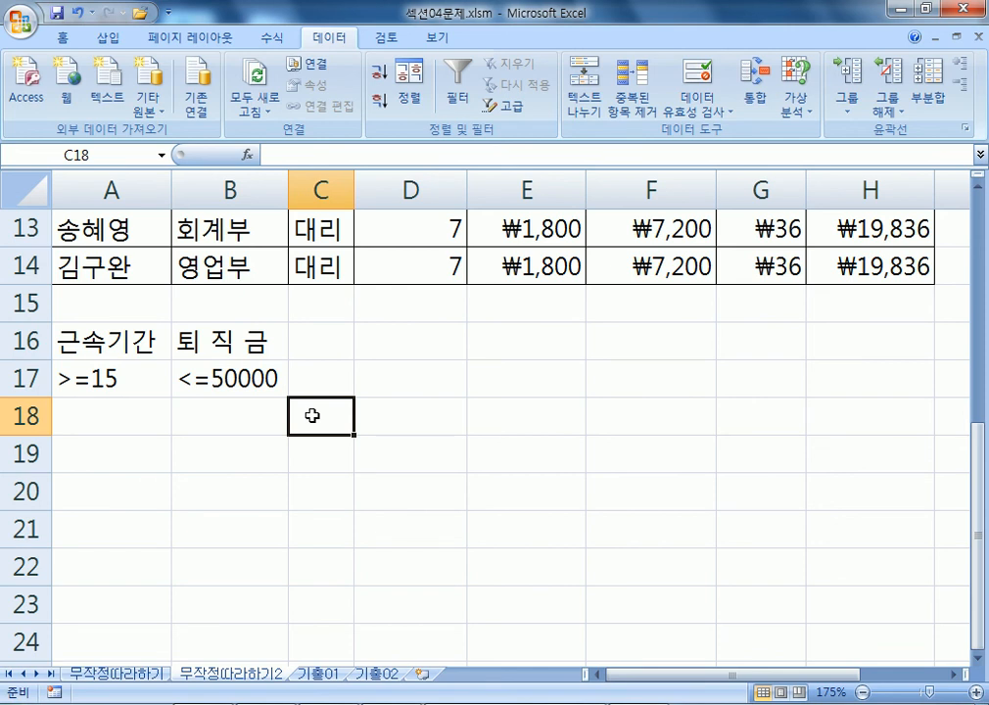
Copy the 근속기간 header from D4 and paste it into A16.
scroll(702, 327, up, 4)
click(874, 348)
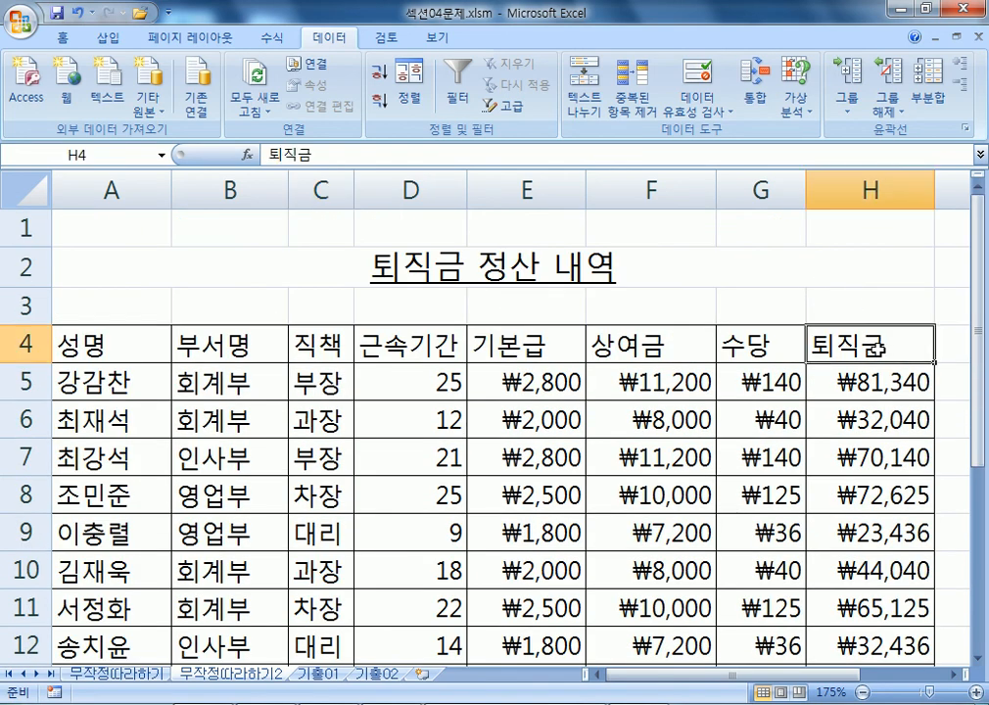
click(386, 340)
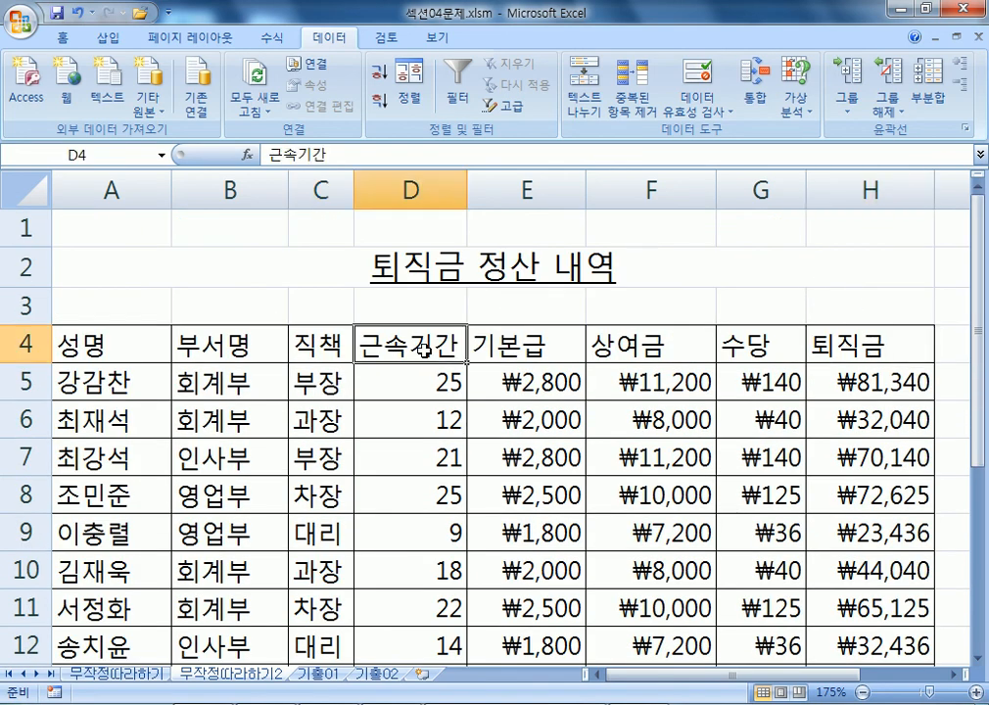
scroll(229, 412, down, 4)
drag(97, 375, 205, 375)
scroll(406, 423, up, 4)
click(391, 342)
right_click(396, 345)
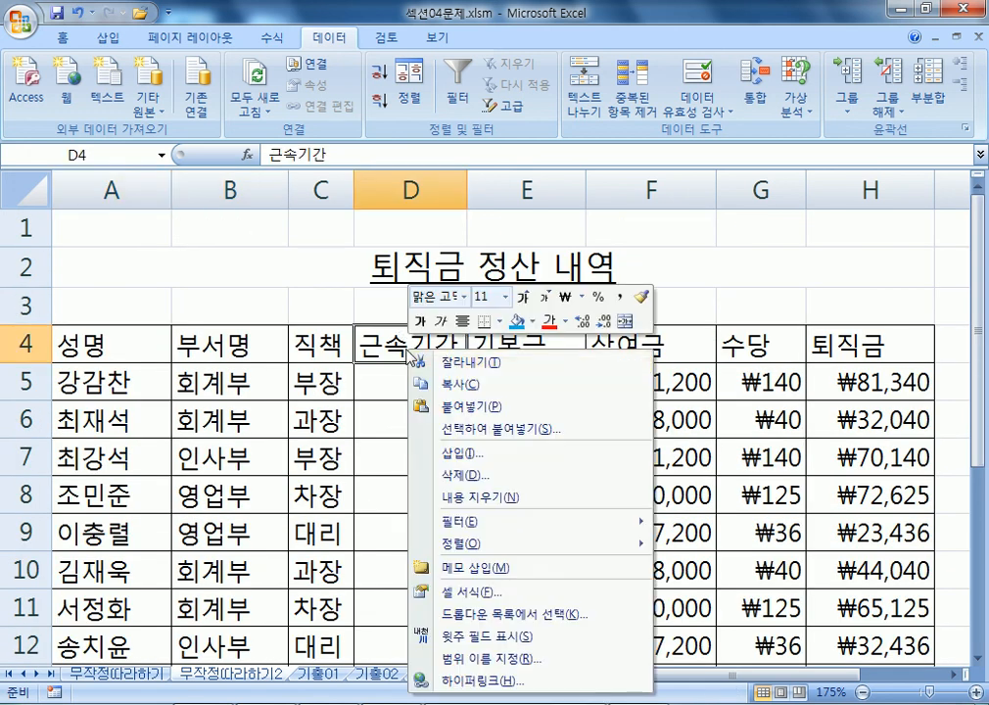
click(445, 381)
scroll(309, 375, down, 3)
right_click(98, 452)
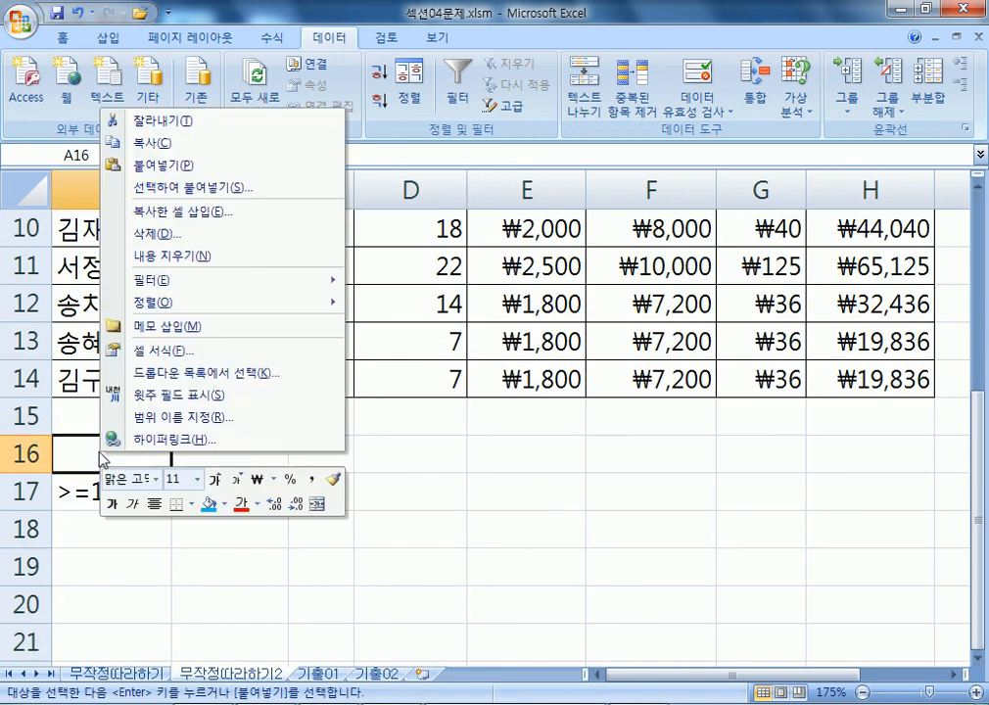
click(166, 167)
Copy the 퇴직금 header from H4 and paste it into B16.
scroll(185, 484, up, 3)
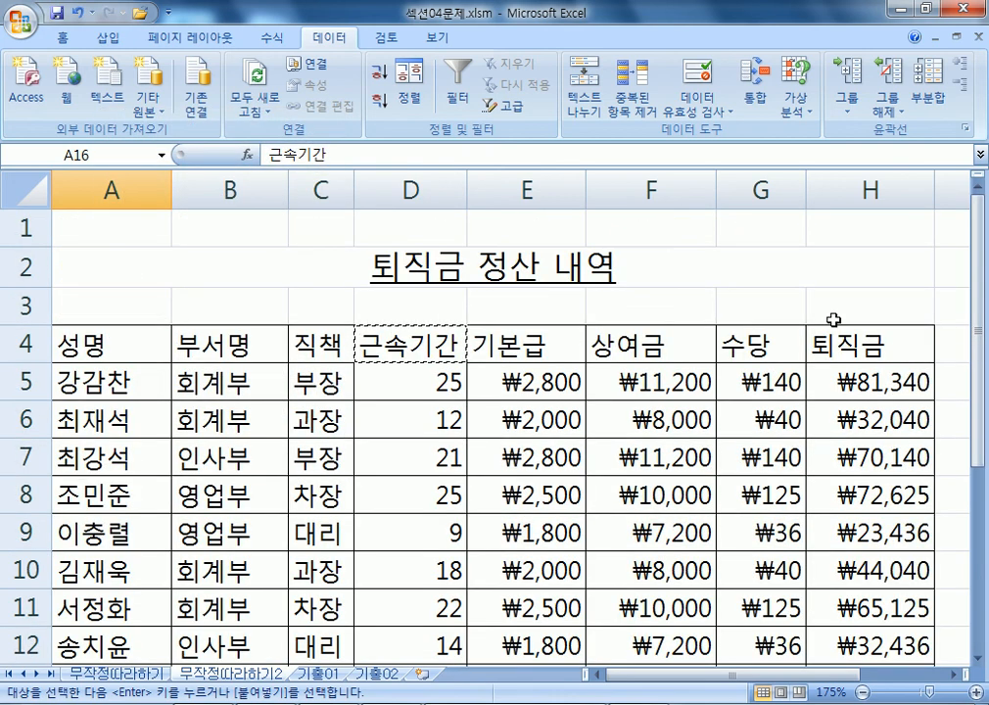
right_click(868, 343)
click(684, 371)
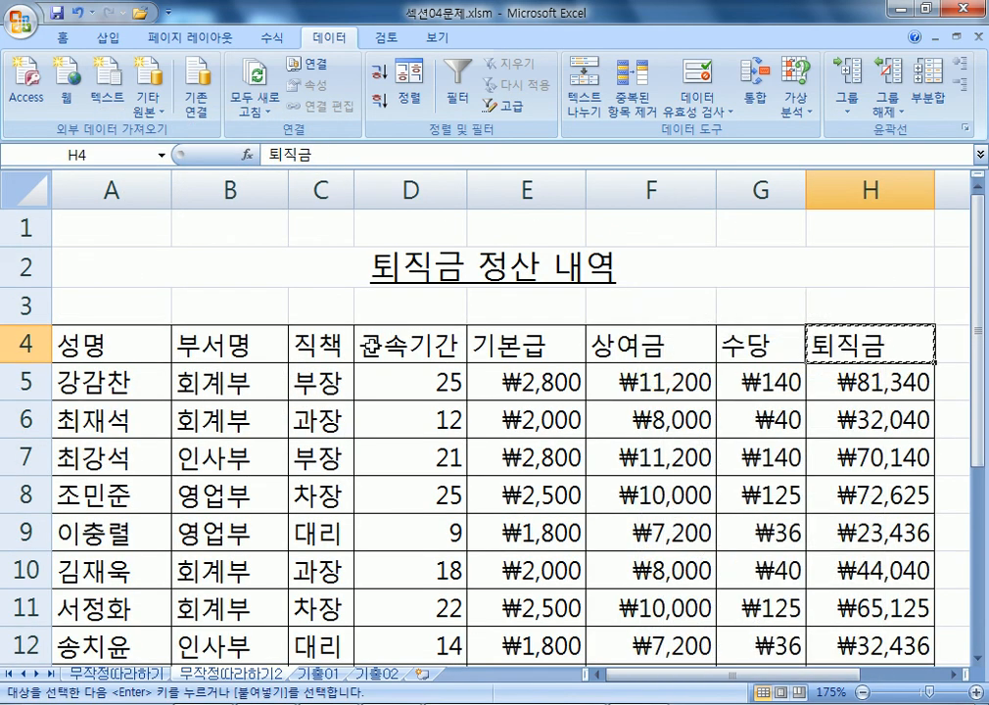
scroll(386, 347, down, 4)
right_click(231, 348)
click(232, 403)
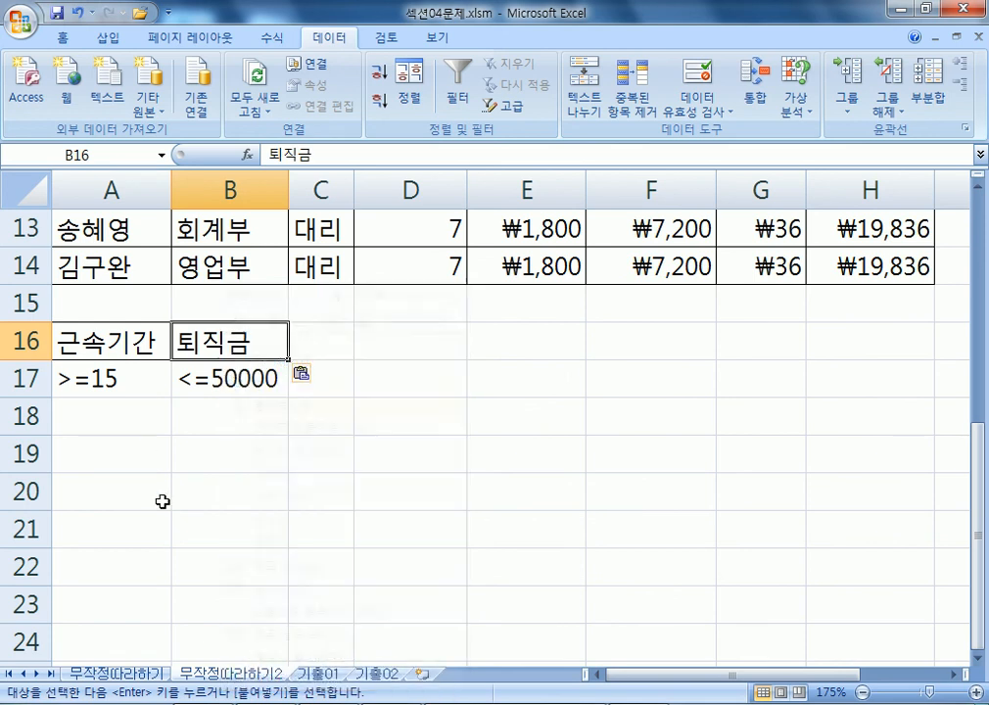
click(161, 498)
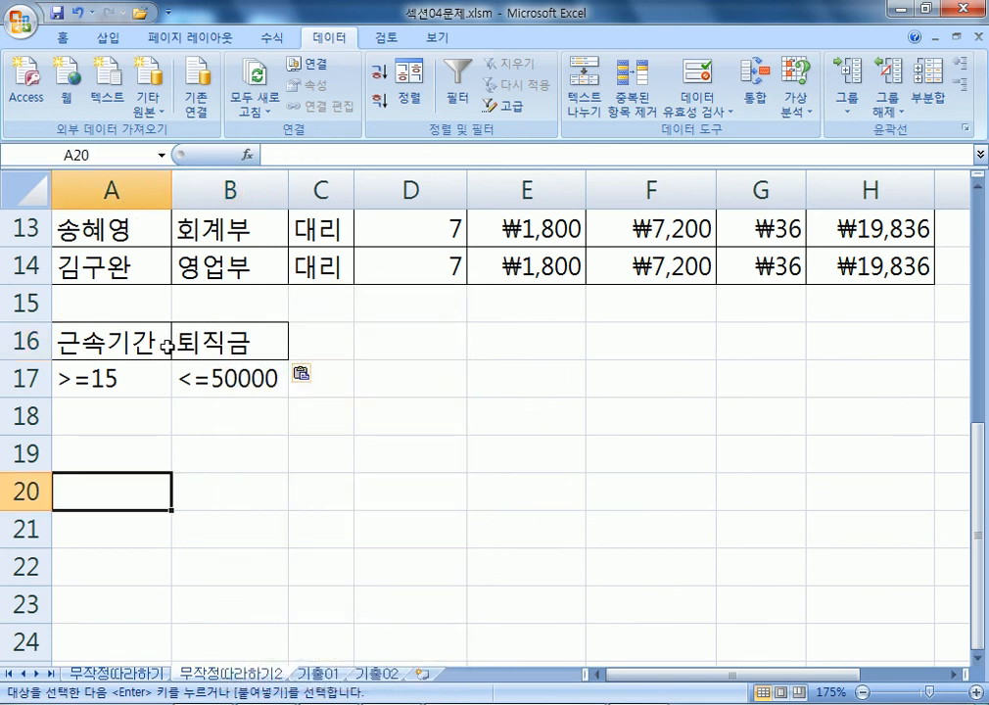
scroll(167, 344, up, 4)
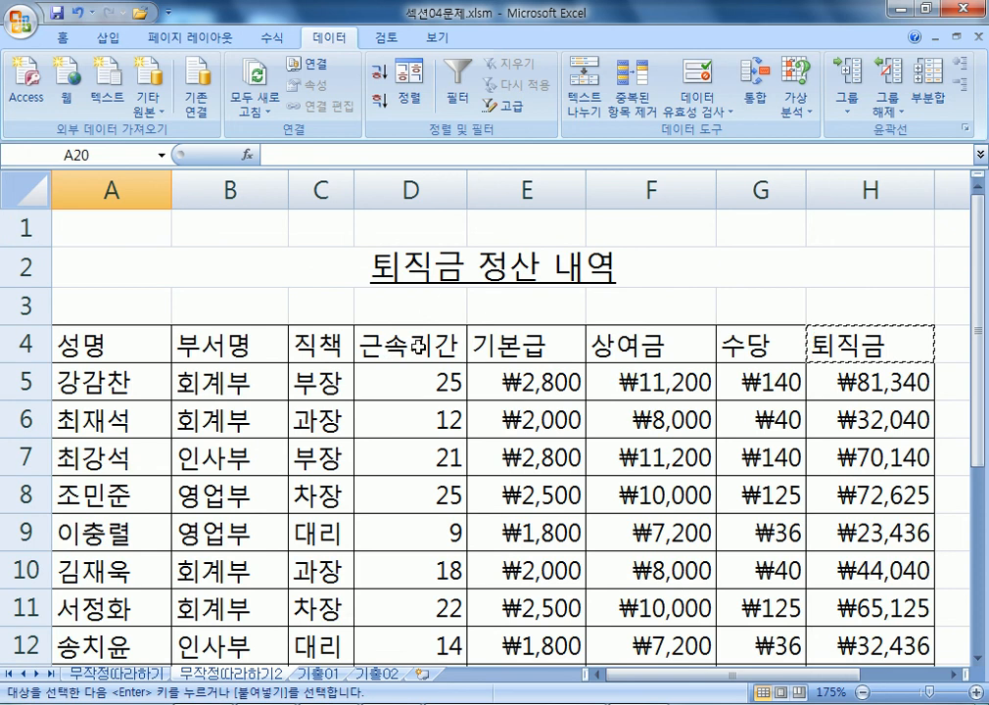
scroll(172, 409, down, 4)
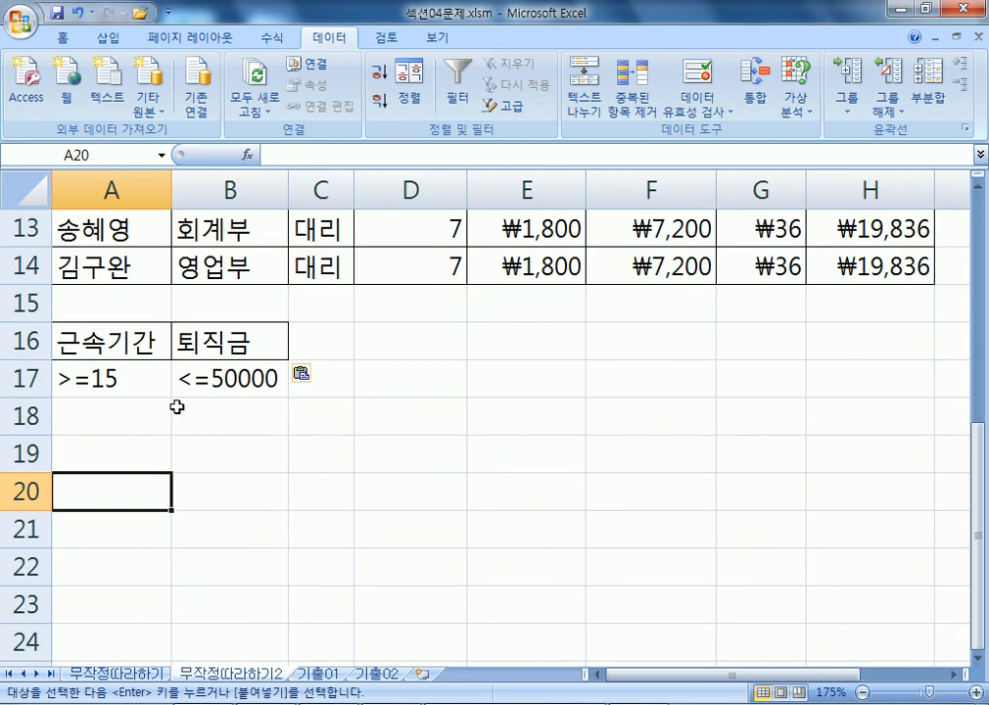
scroll(176, 407, down, 5)
scroll(181, 399, up, 2)
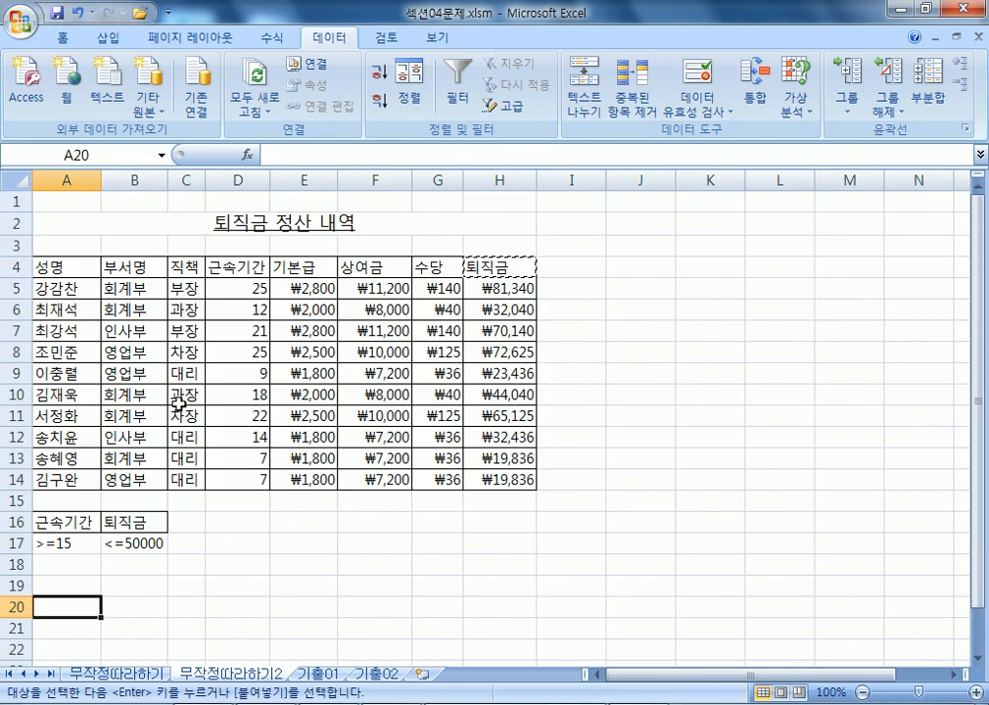
Select the A4:H14 table and open the Advanced Filter dialog.
key(Escape)
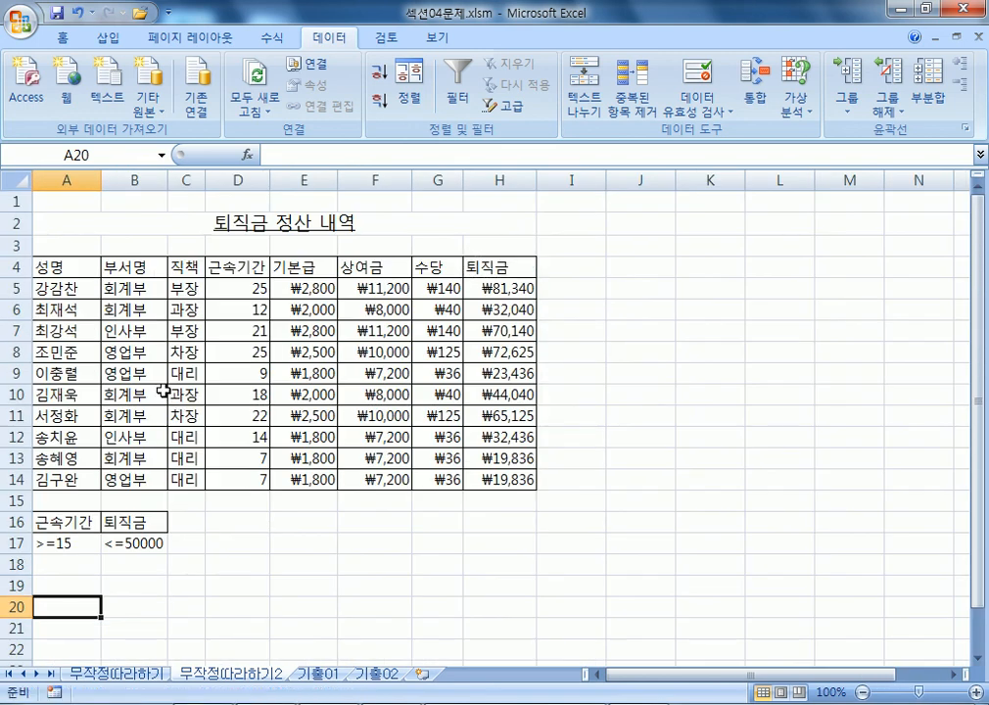
click(93, 267)
drag(111, 268, 448, 475)
click(240, 310)
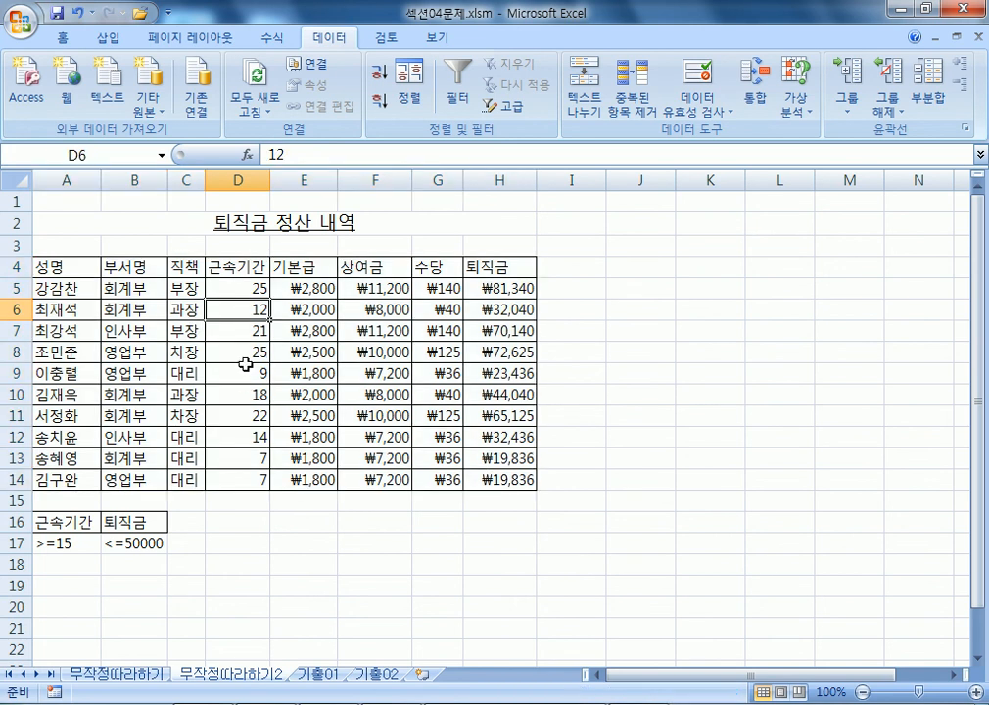
click(627, 345)
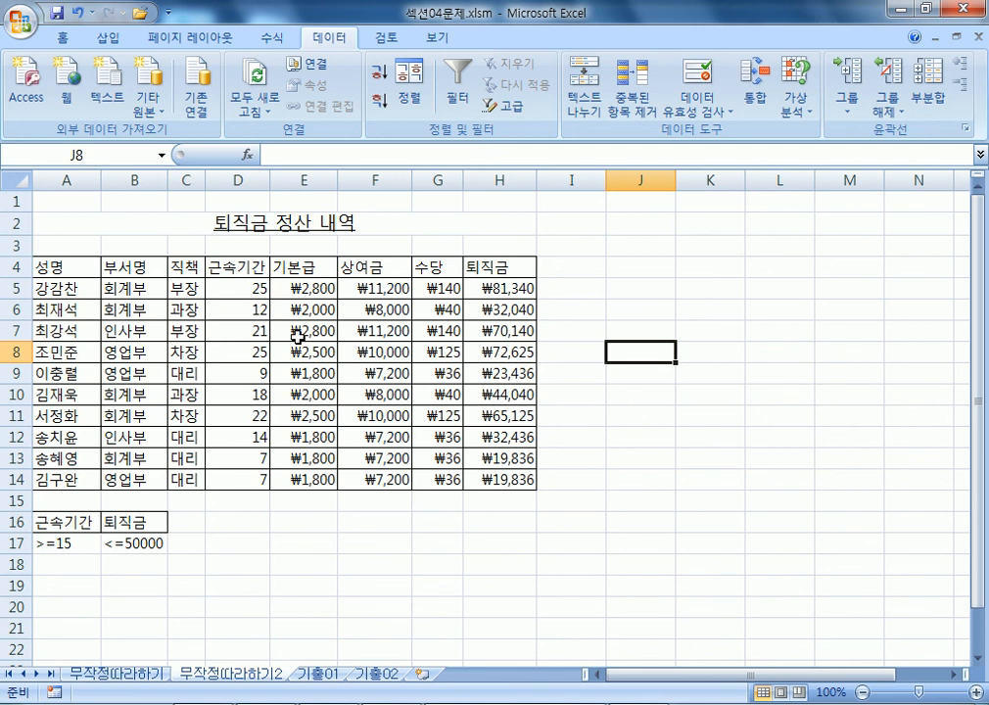
click(188, 288)
drag(79, 276, 489, 475)
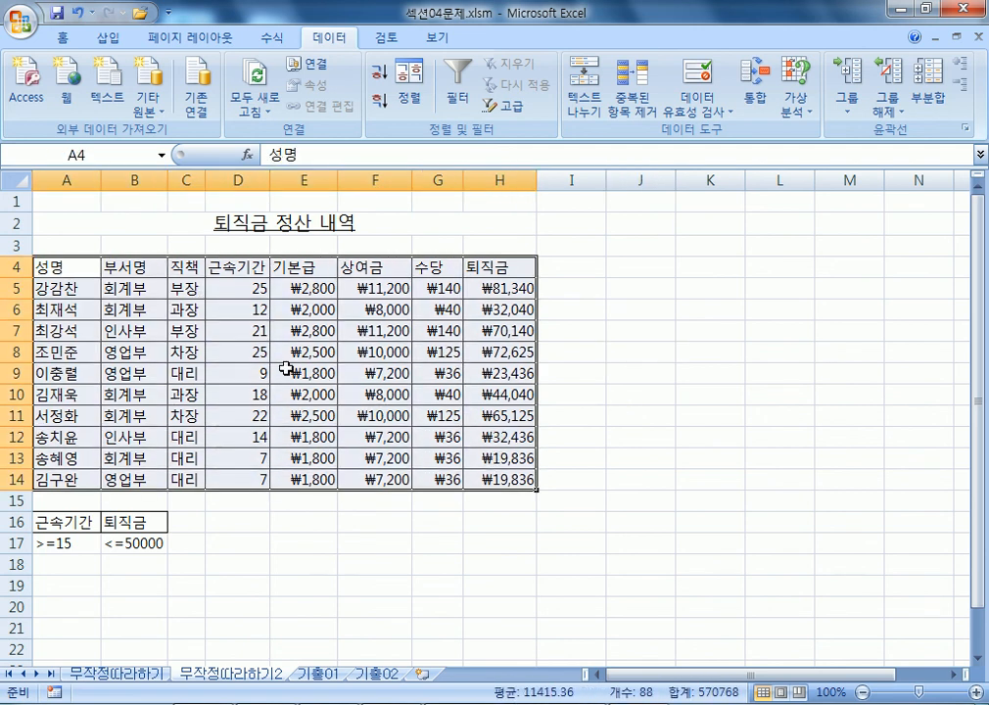
click(235, 323)
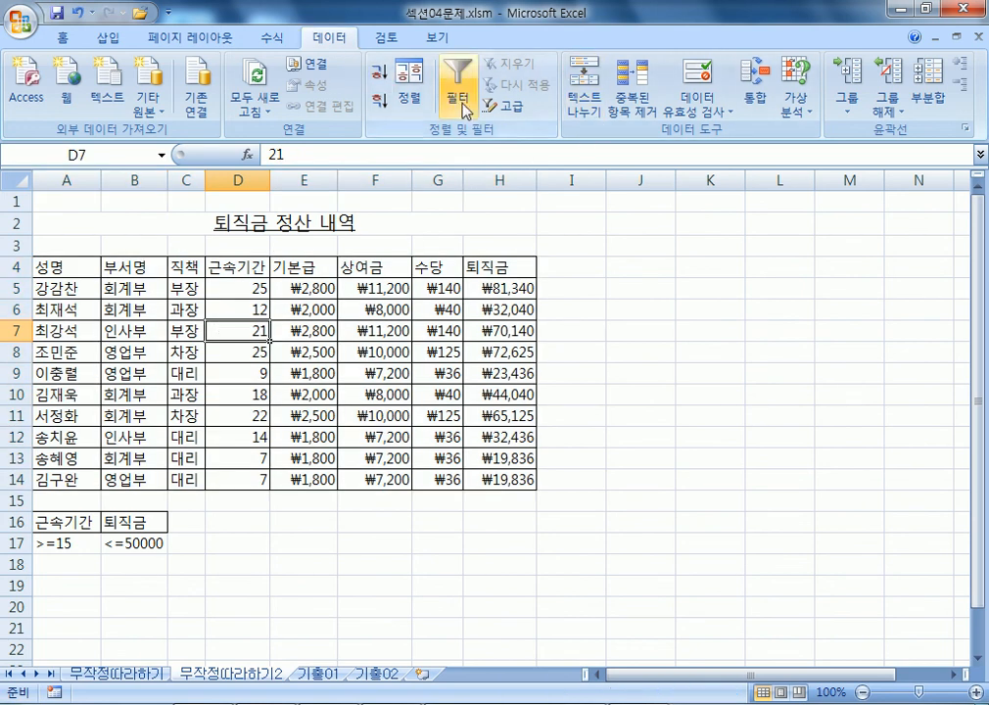
click(502, 113)
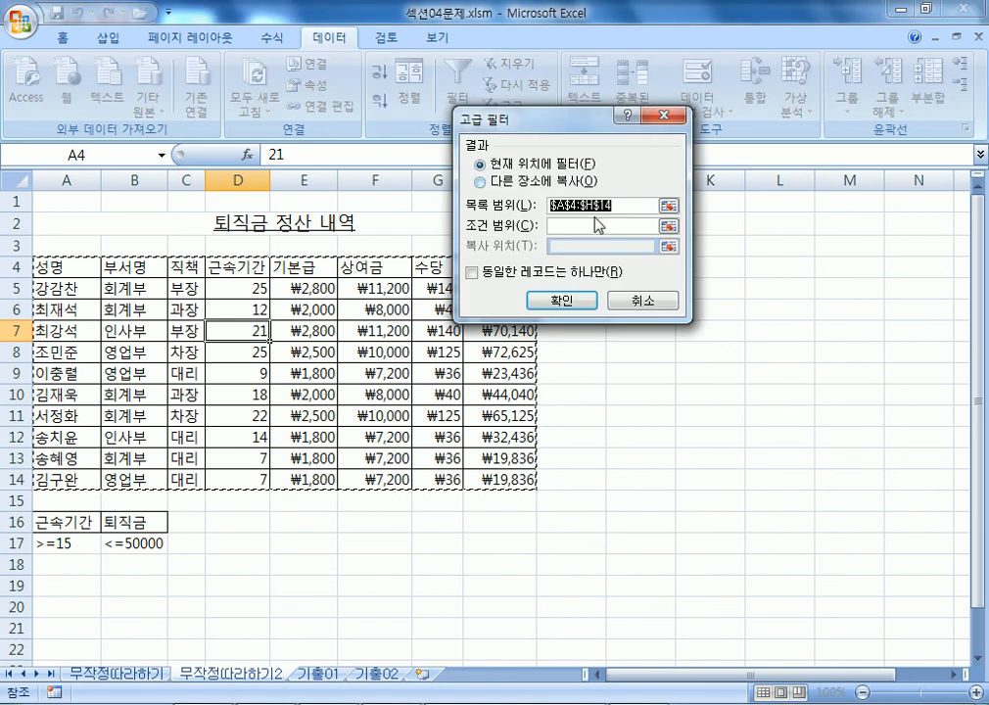
click(641, 300)
drag(67, 264, 499, 478)
click(224, 316)
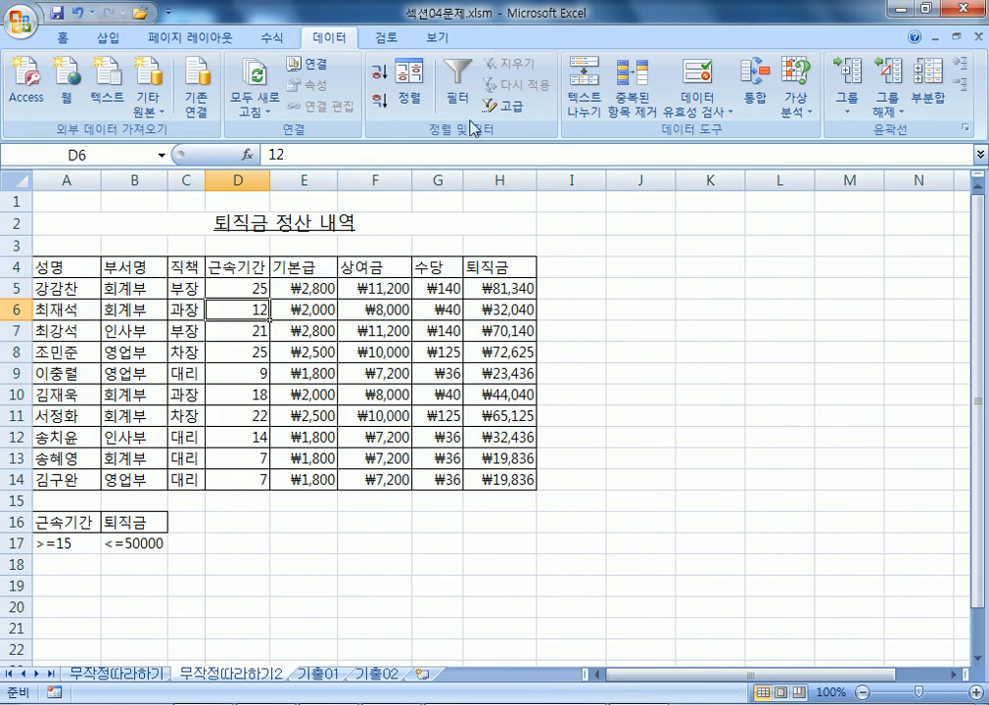
click(516, 108)
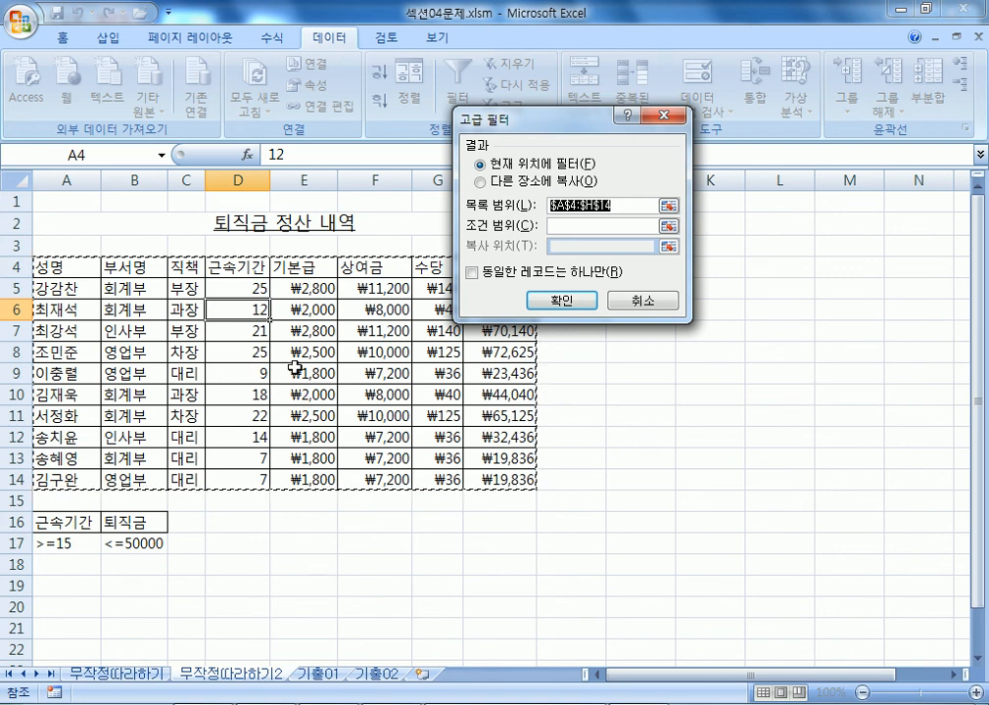
Set criteria range $A$16:$B$17, copy to another location at $A$20, and run the filter.
click(562, 231)
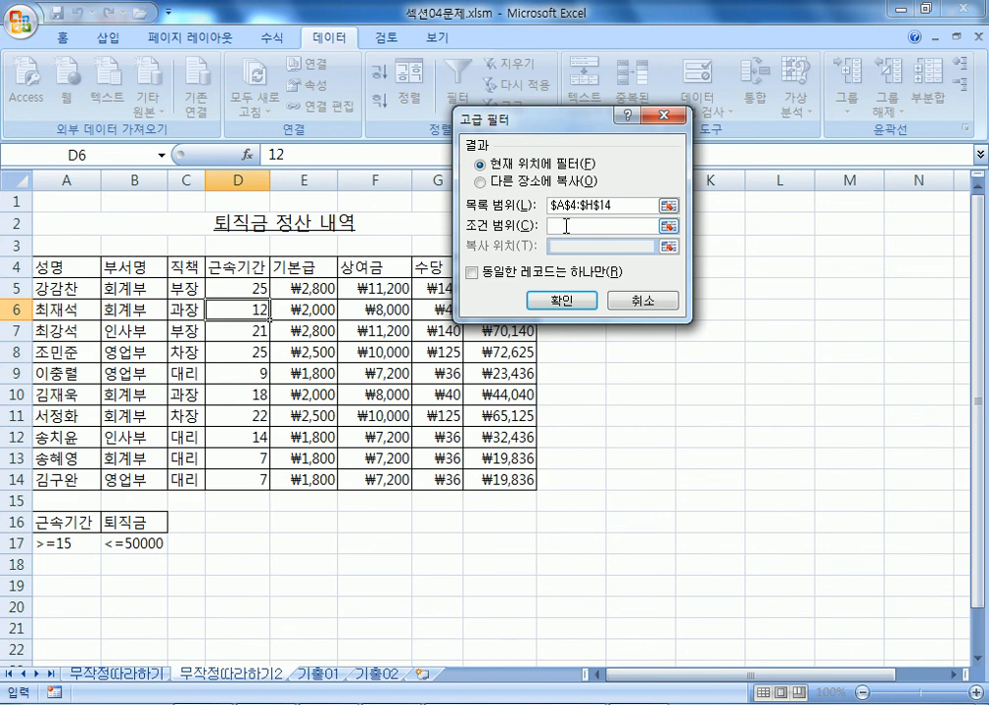
scroll(162, 367, down, 3)
drag(69, 329, 138, 349)
drag(138, 350, 147, 350)
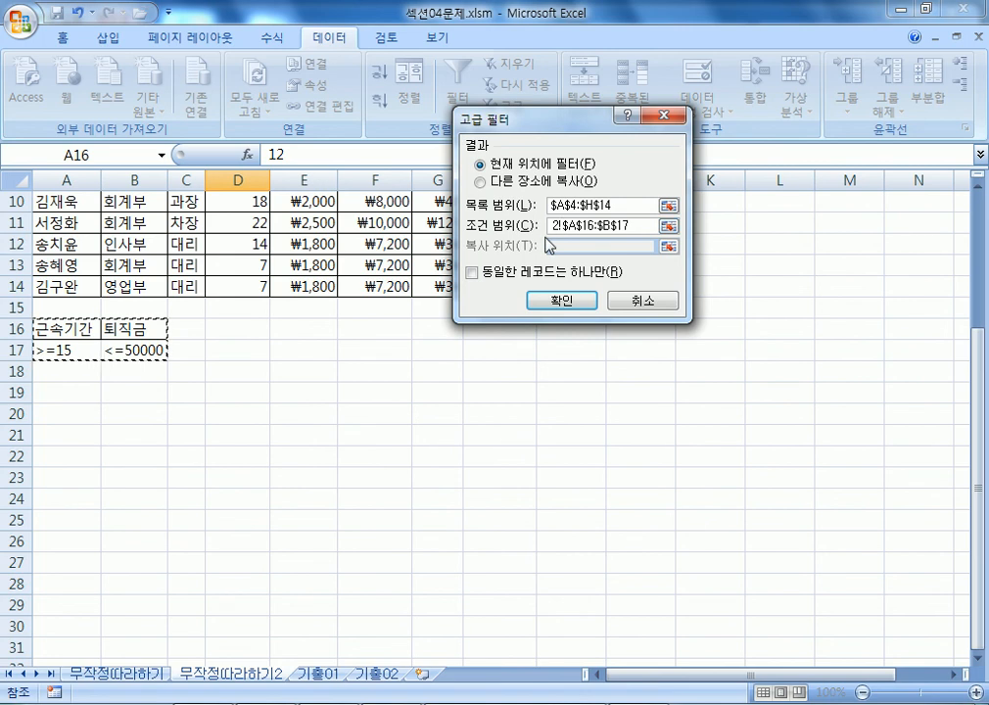
click(495, 183)
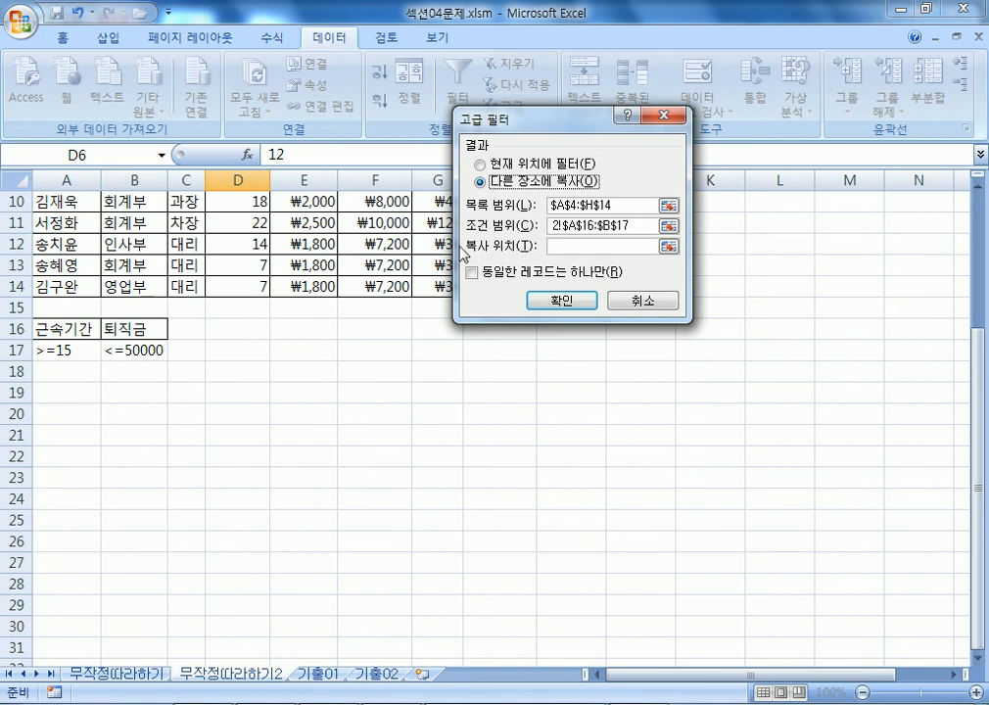
click(567, 246)
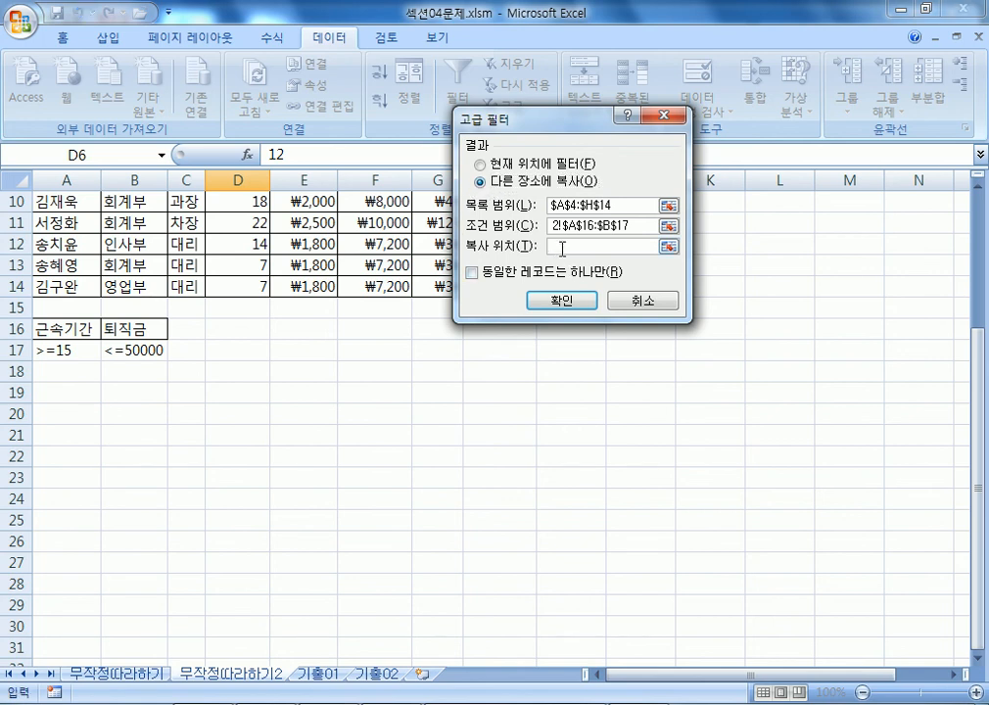
click(60, 412)
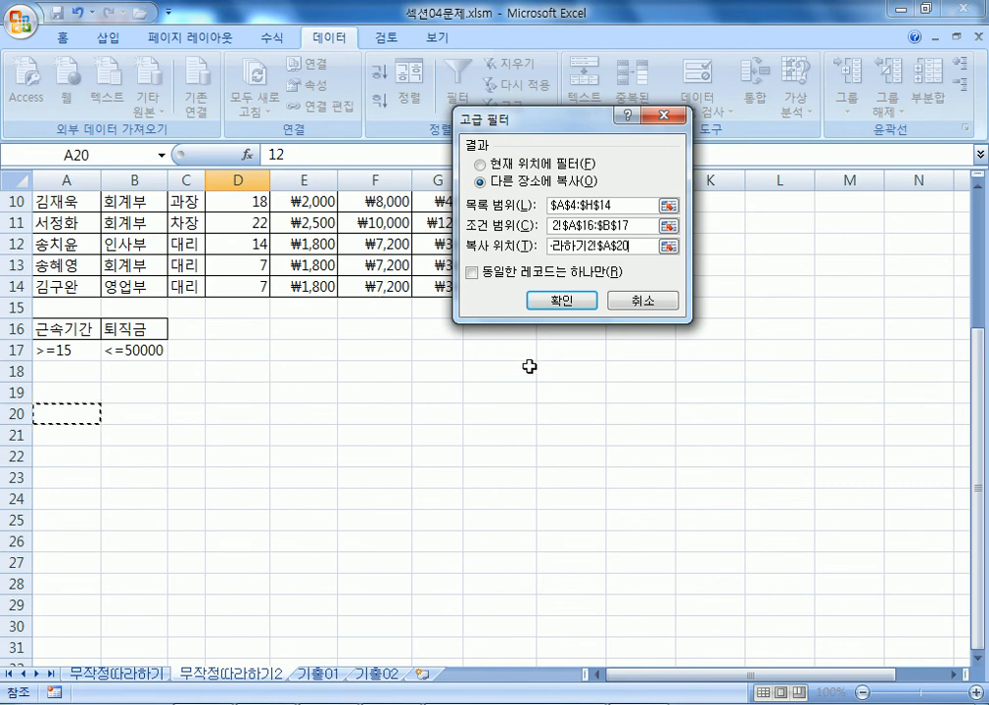
click(560, 309)
scroll(338, 461, down, 2)
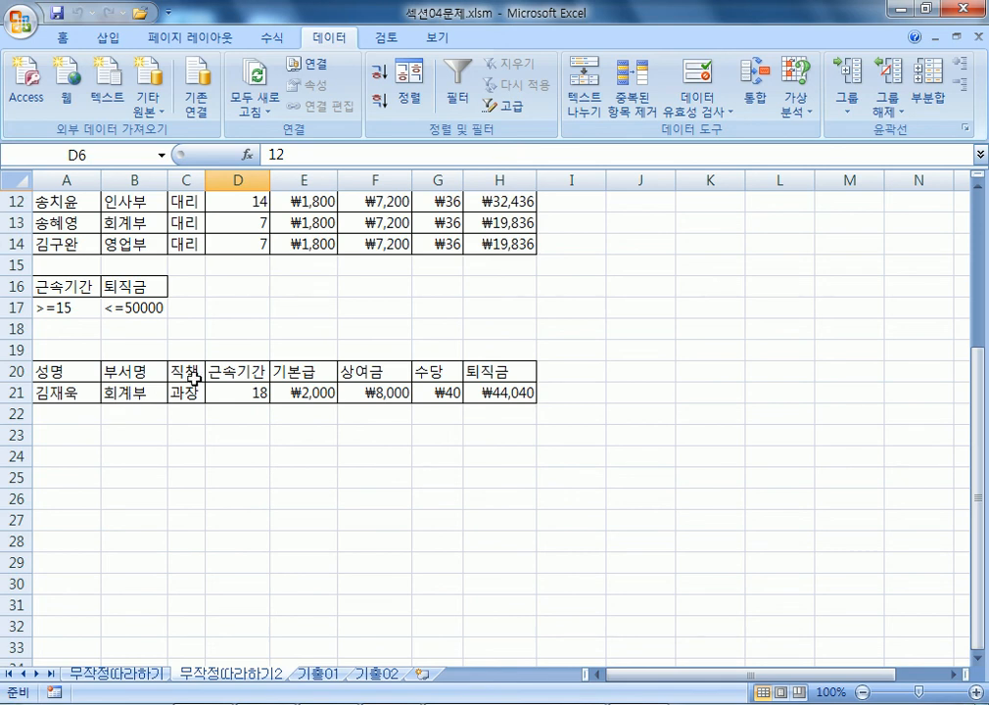
Go to the 기출01 sheet holding the 제품 생산 현황 production table.
scroll(264, 382, up, 2)
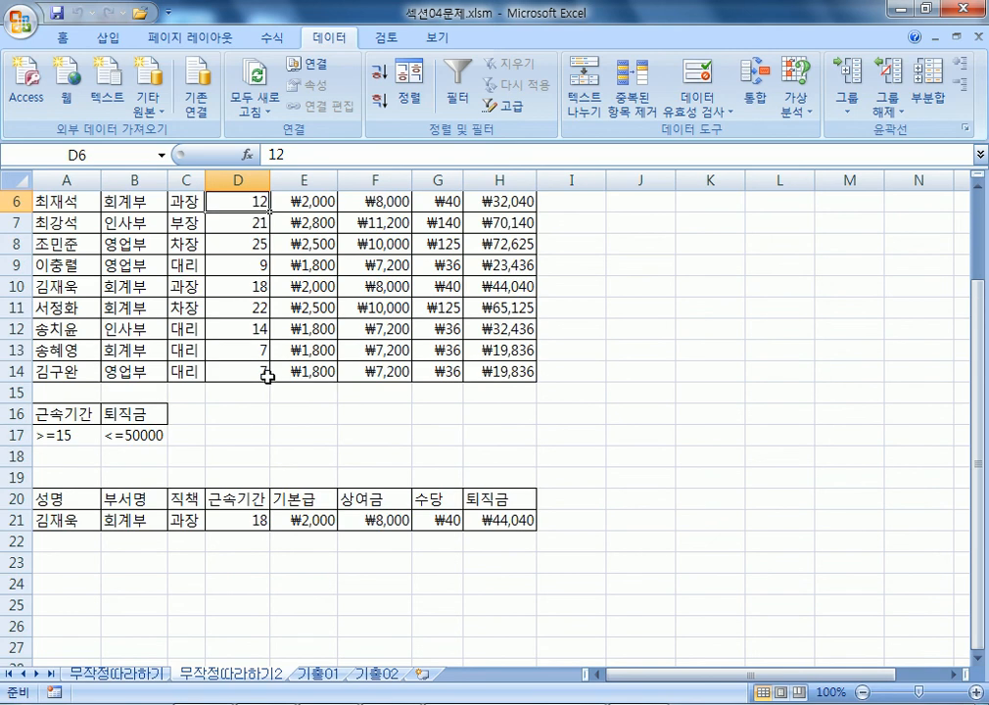
key(F9)
key(F9)
click(320, 674)
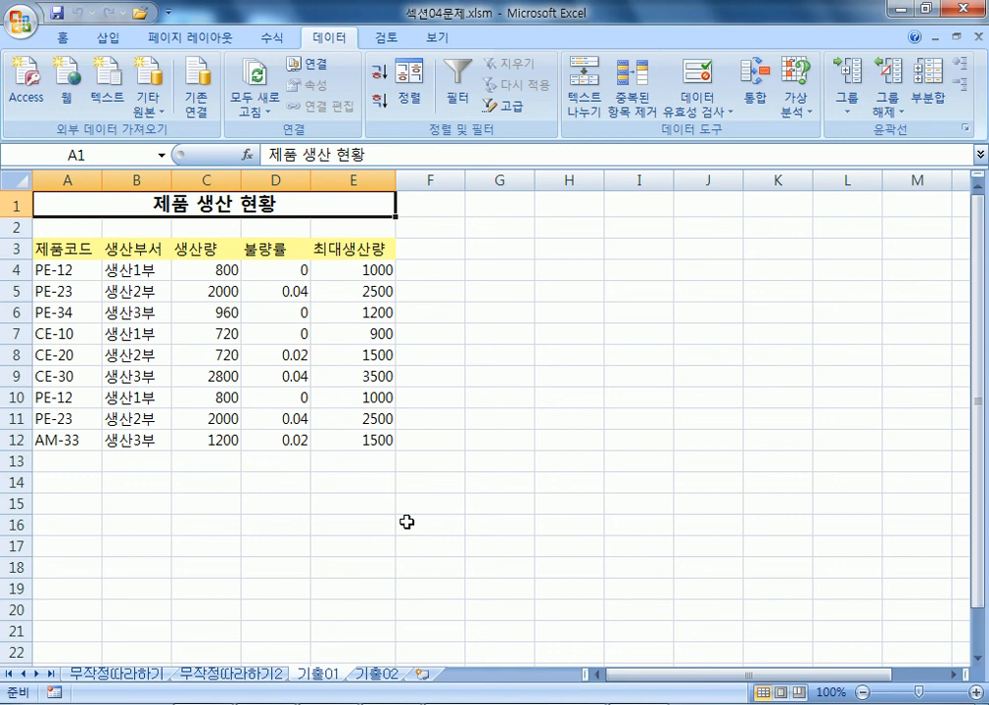
On a new sheet, enter the 근속기간 header with >=15 in B2:B3.
click(423, 674)
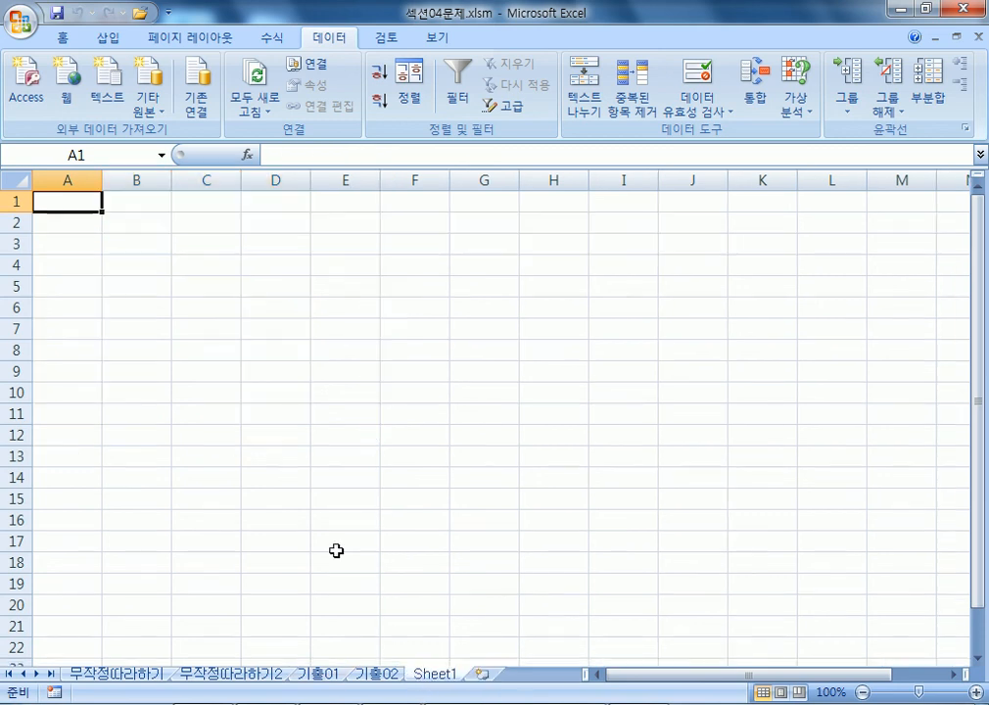
click(136, 223)
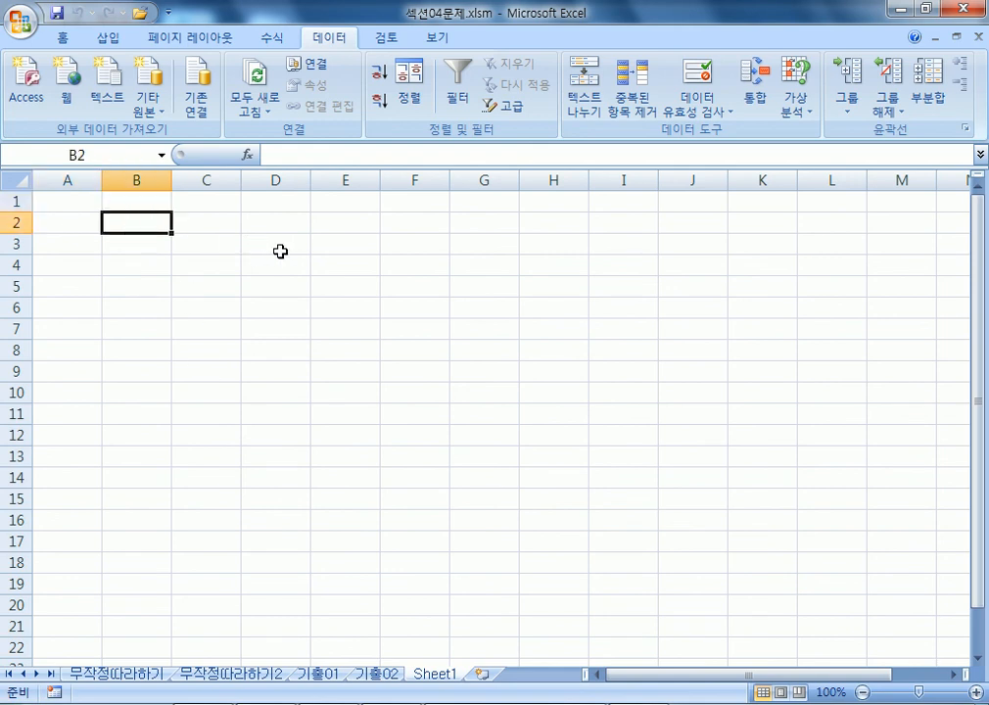
text(ㄱ)
key(Escape)
scroll(308, 274, up, 3)
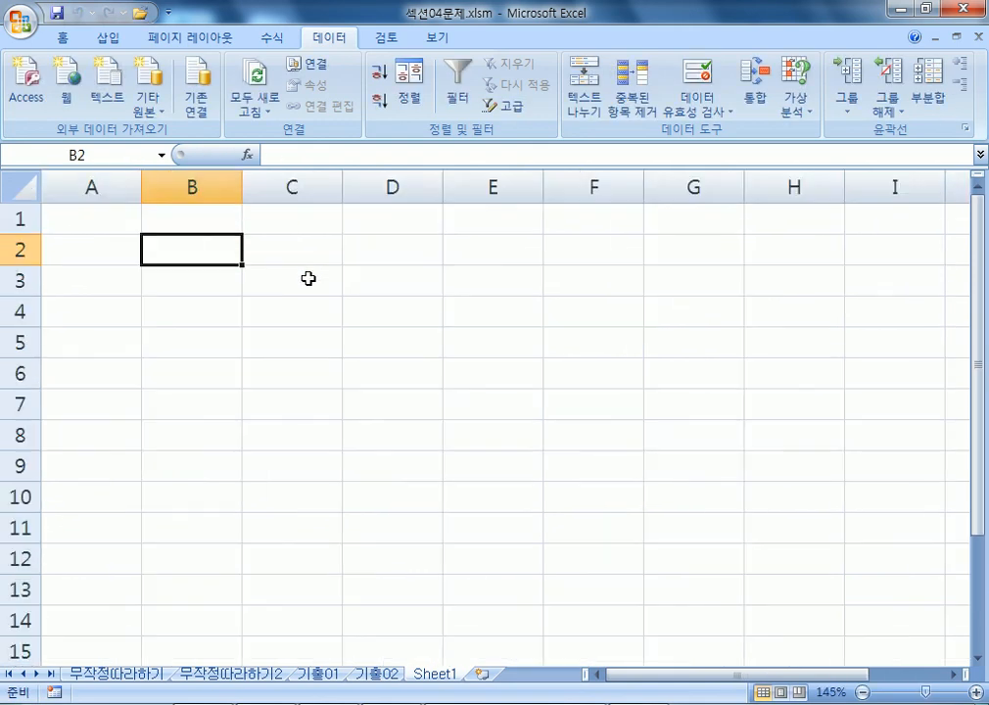
scroll(307, 274, up, 3)
text(근소ㄱ기간)
key(Return)
text(>-)
key(BackSpace)
text(-15)
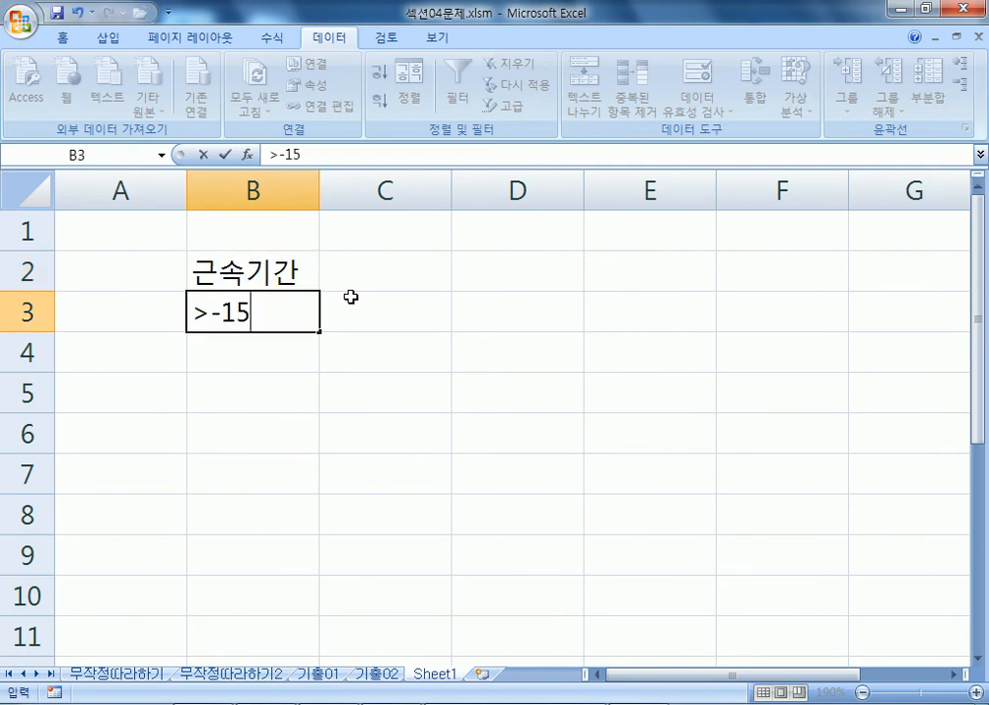
key(Left)
key(Right)
key(F2)
key(Left)
key(Left)
key(Left)
key(Delete)
text(=)
Add the 퇴직금 header with <=50000 in C2:C3.
key(Tab)
key(Up)
text(토히)
key(BackSpace)
key(BackSpace)
key(BackSpace)
text(촣)
key(BackSpace)
key(BackSpace)
key(BackSpace)
text(토)
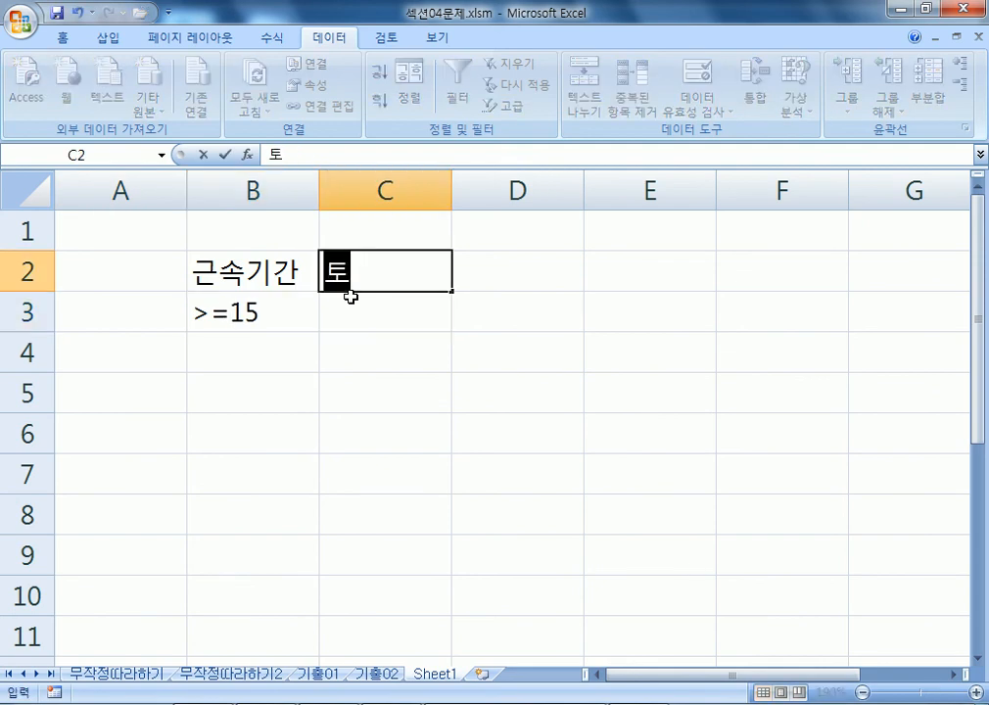
text(ㅣ직금)
key(Return)
text(<=50000)
key(Return)
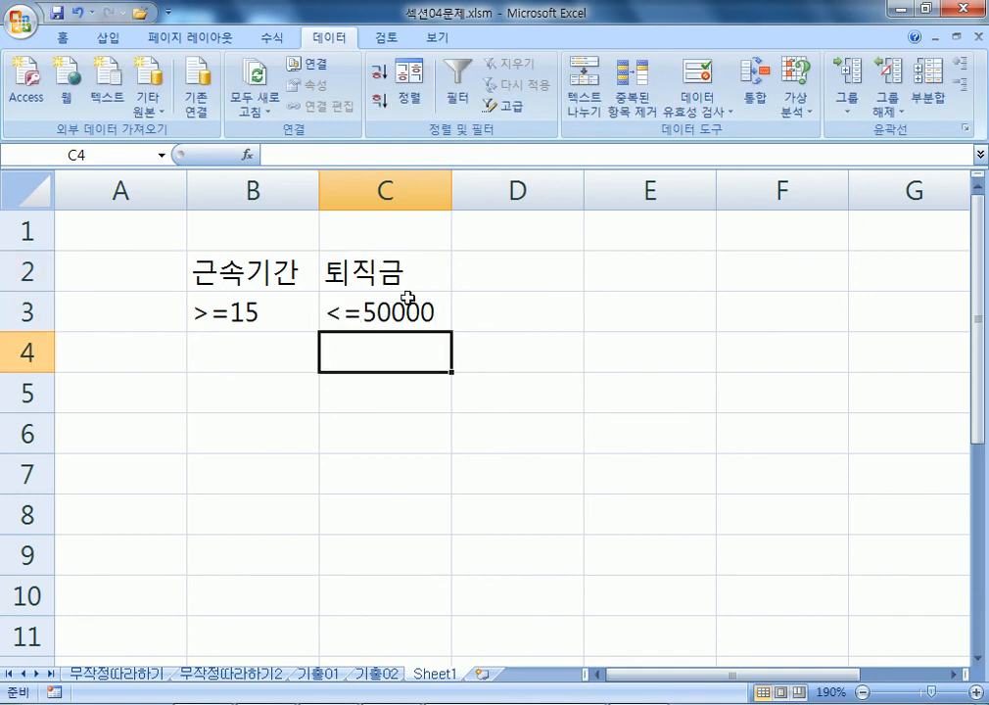
Copy the B2:C3 criteria to B6:C7 and move <=50000 down to C8.
drag(218, 270, 412, 315)
key(ctrl+c)
click(238, 420)
key(Return)
click(349, 474)
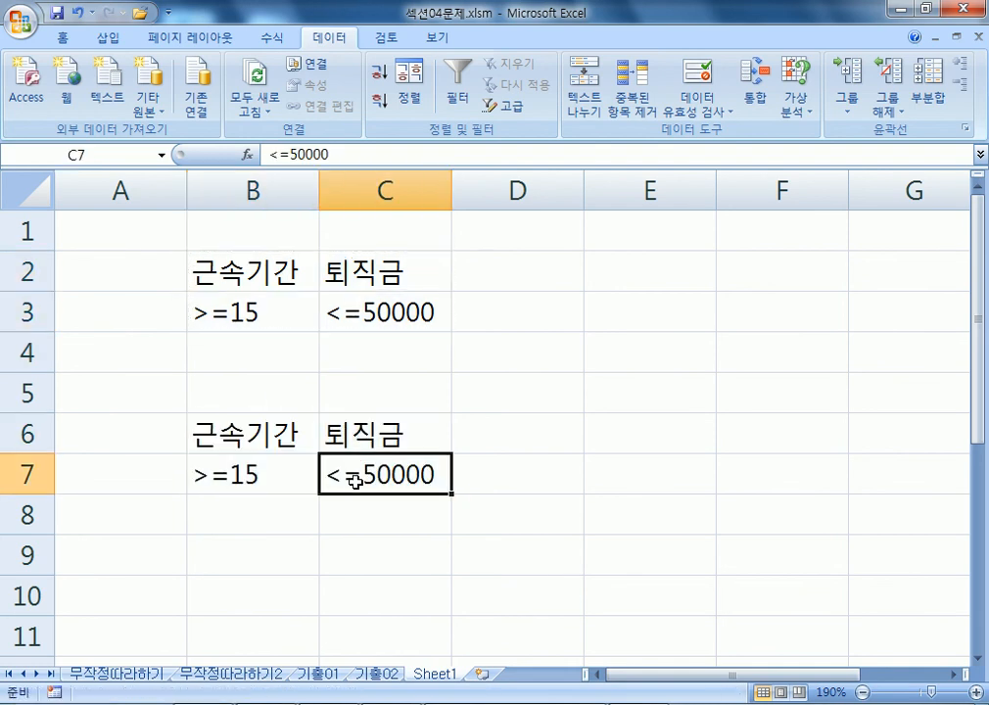
drag(356, 495, 352, 529)
Compare the AND and OR layouts, ending with >=15 in B7 and <=50000 in C8.
drag(220, 426, 380, 514)
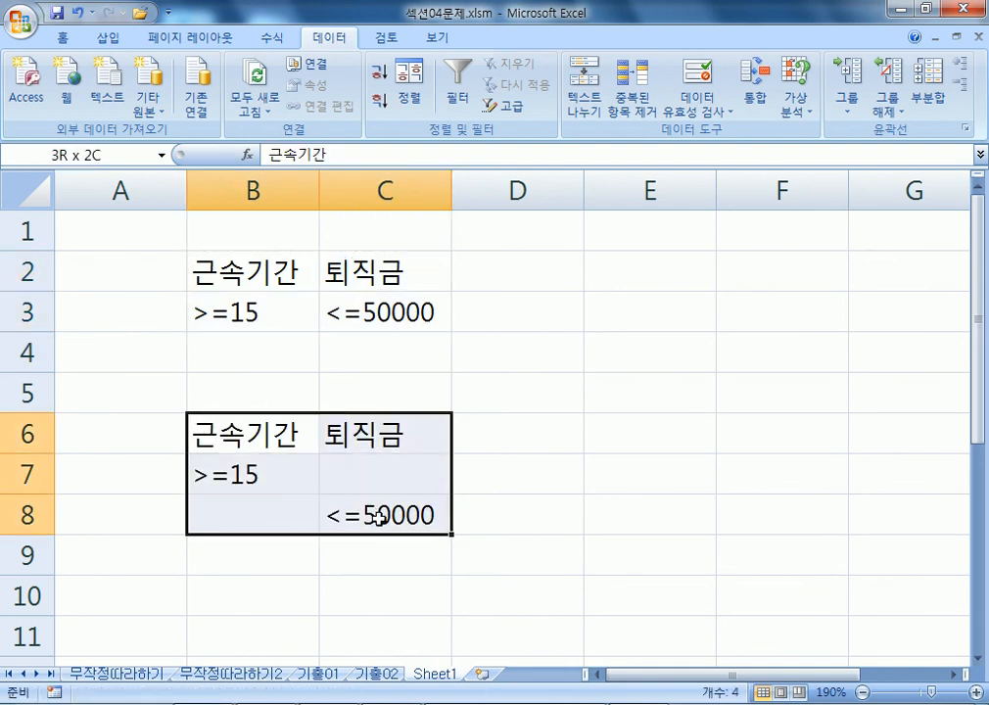
scroll(535, 486, down, 1)
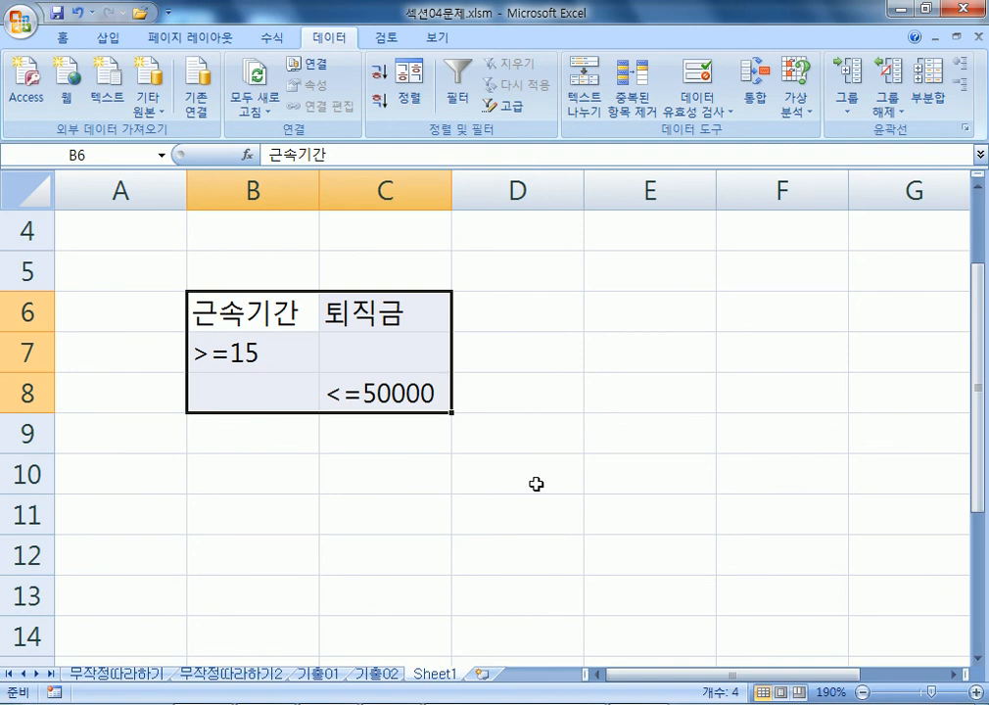
scroll(536, 483, up, 1)
drag(243, 309, 349, 305)
scroll(277, 241, down, 1)
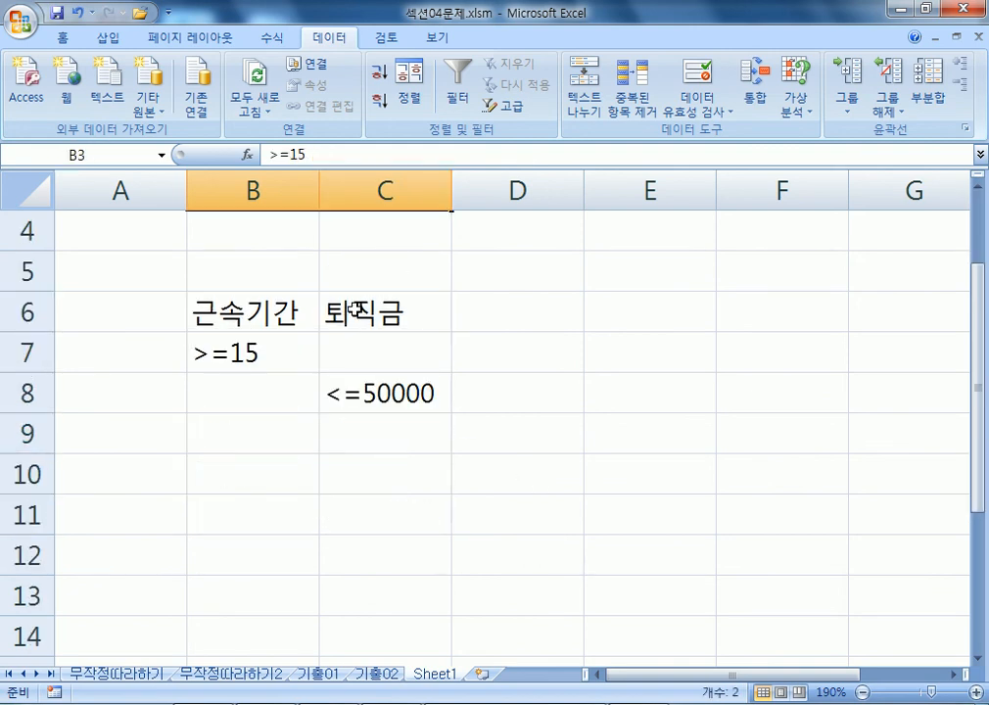
drag(231, 315, 361, 394)
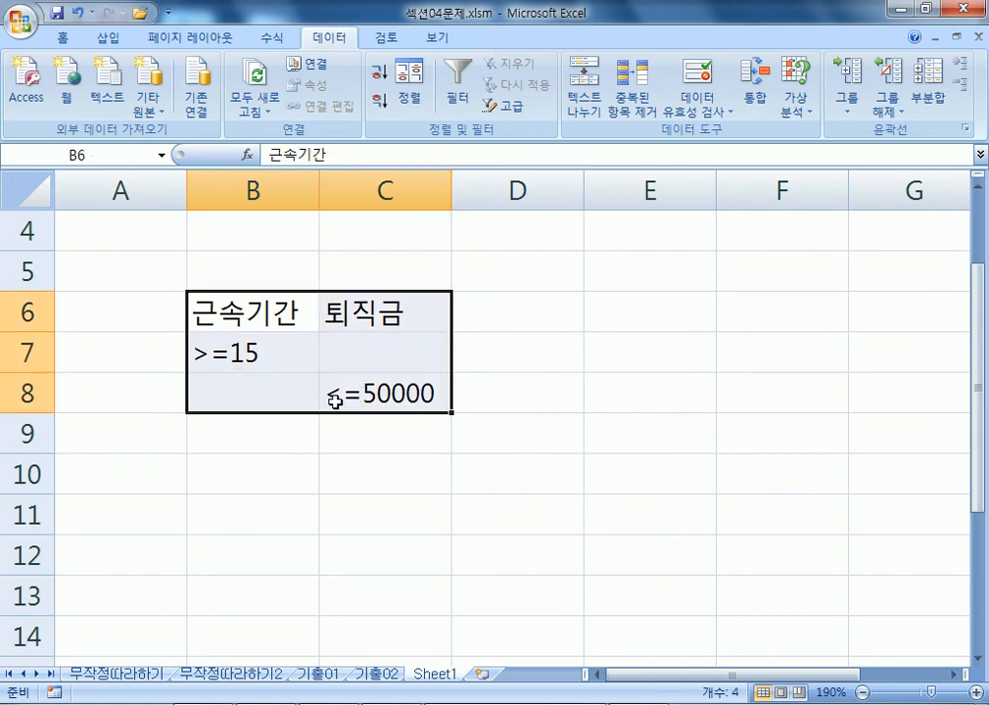
drag(282, 315, 272, 349)
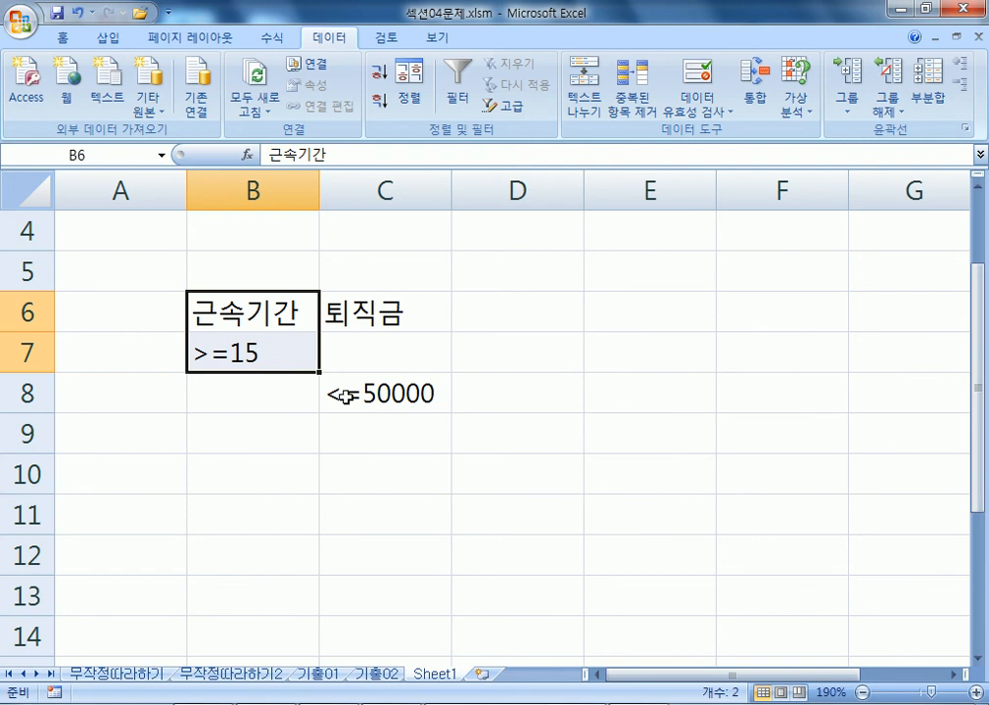
click(343, 395)
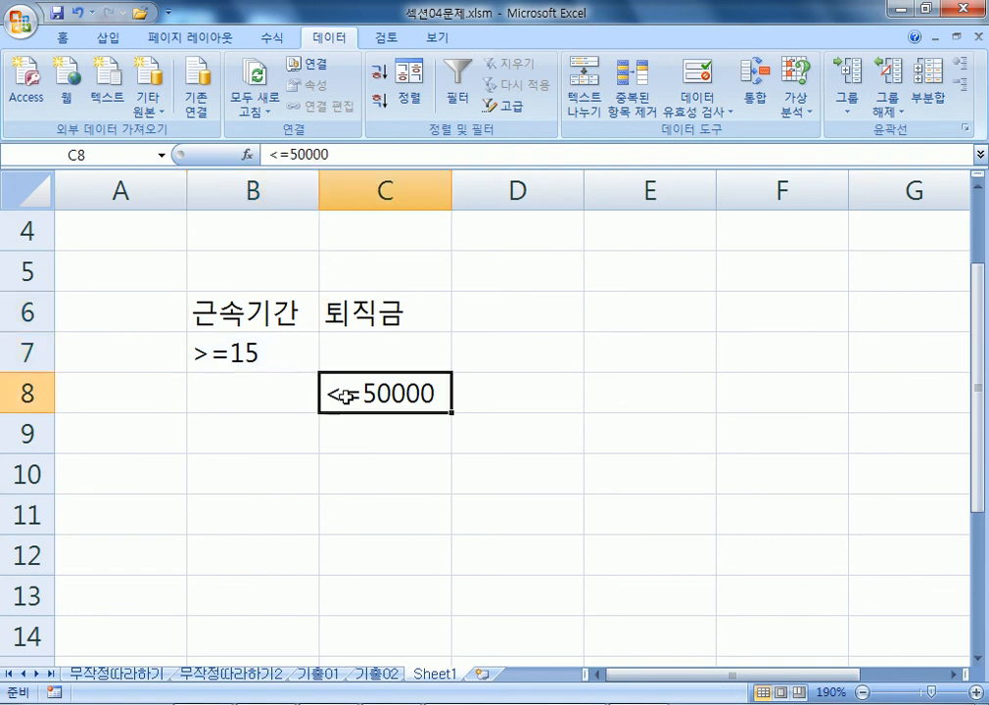
click(235, 352)
drag(243, 378, 246, 416)
click(330, 390)
drag(346, 372, 342, 334)
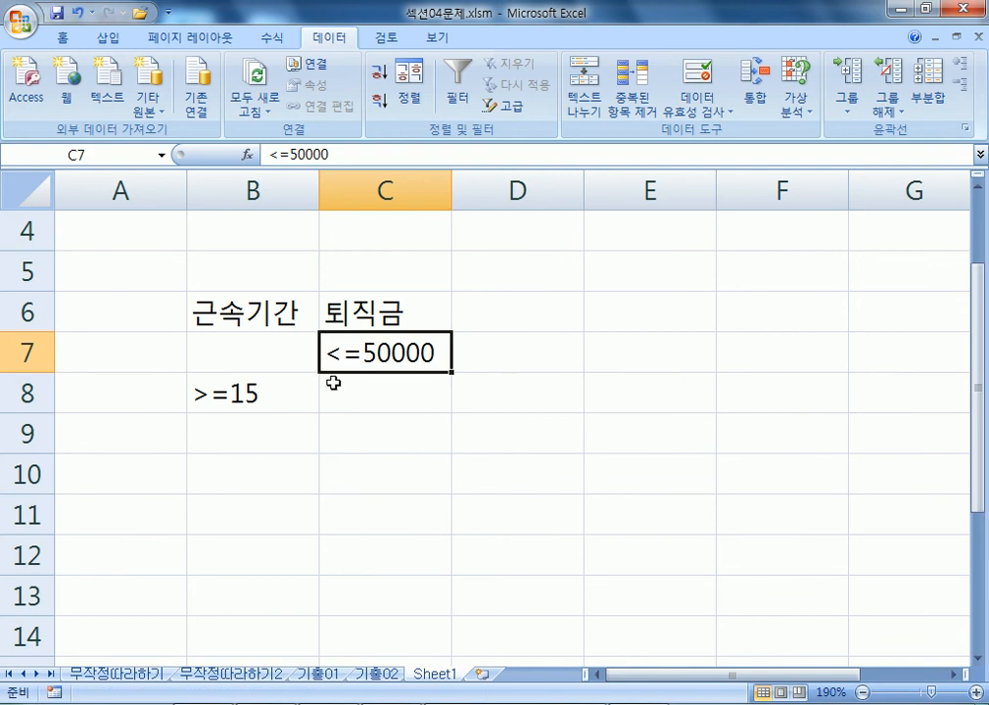
click(259, 384)
drag(259, 373, 294, 351)
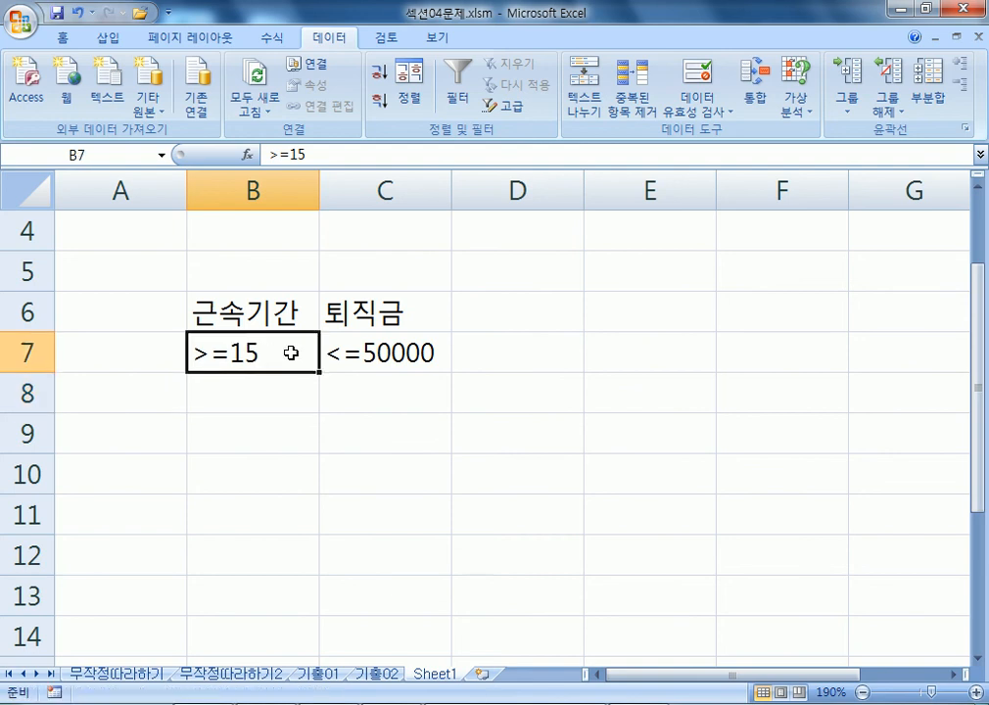
click(386, 364)
drag(395, 373, 392, 393)
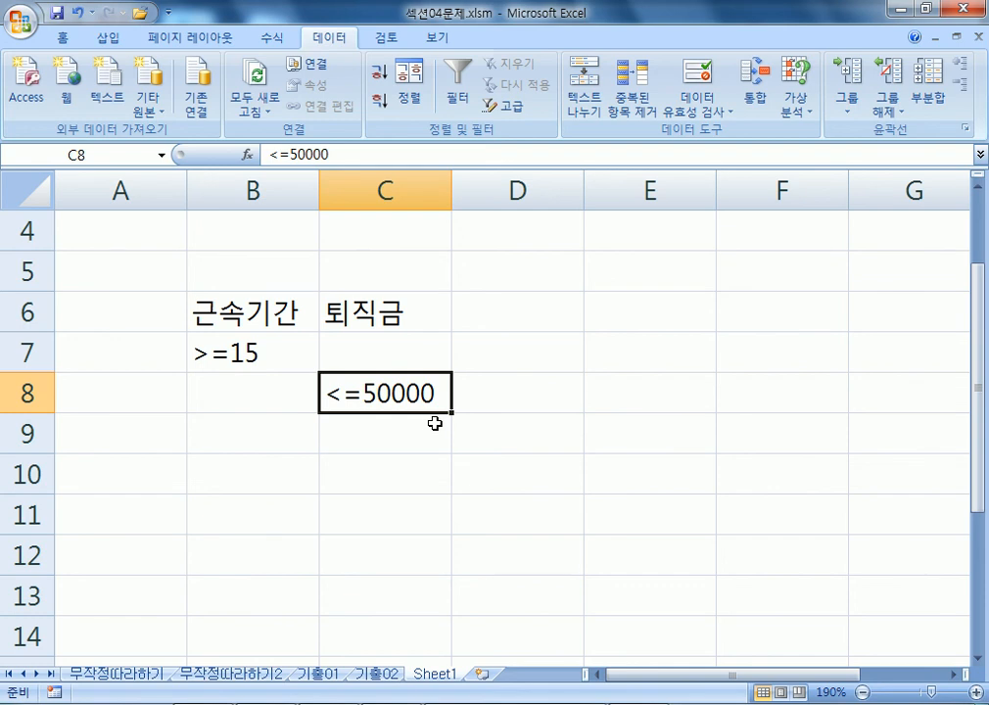
scroll(416, 416, down, 2)
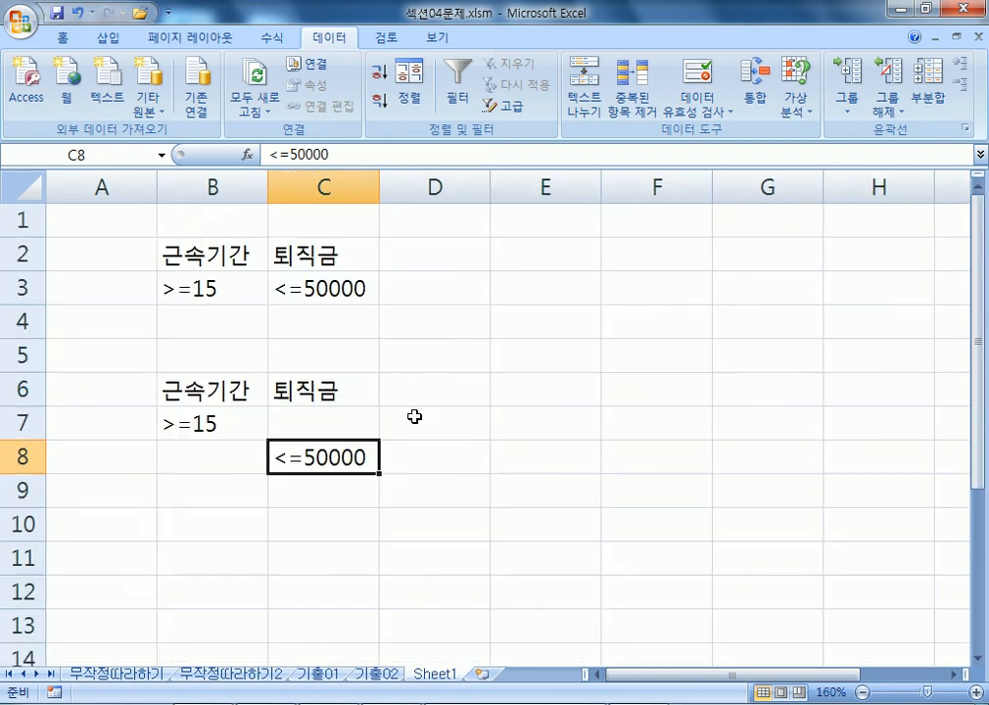
Clear the whole sheet and enter 나이 with >=20 in B2:B3.
click(30, 190)
key(Delete)
click(209, 258)
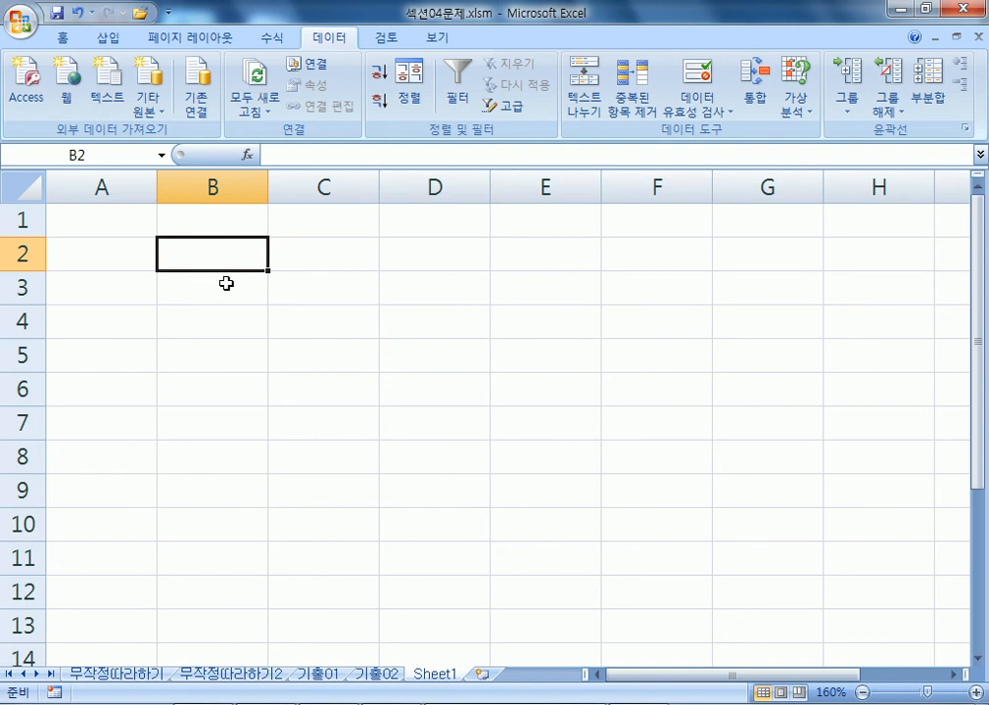
text(낭)
key(Return)
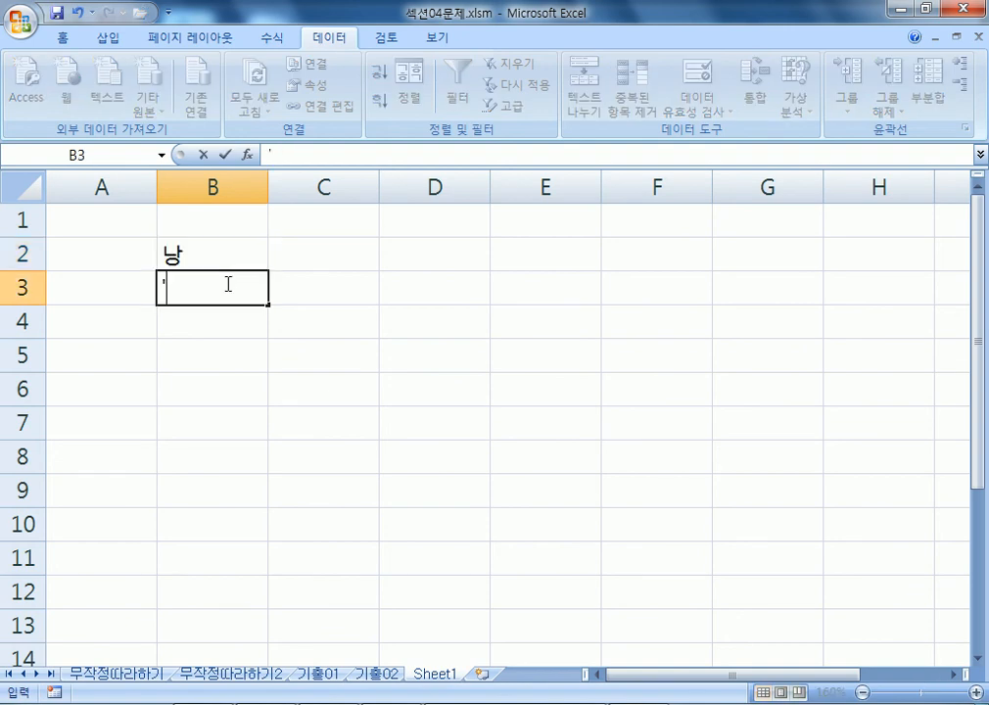
key(Escape)
key(Up)
text(나이)
key(Return)
text(>=20)
key(Return)
drag(214, 260, 233, 288)
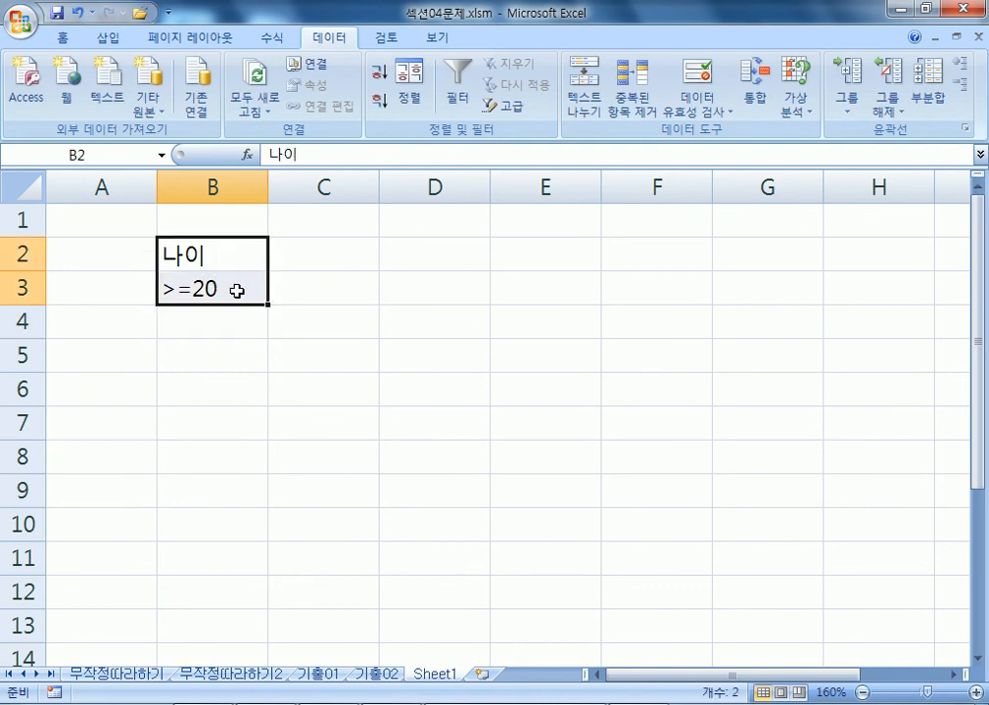
Add 급여 with >=800000 in C2:C3.
click(339, 242)
text(급여)
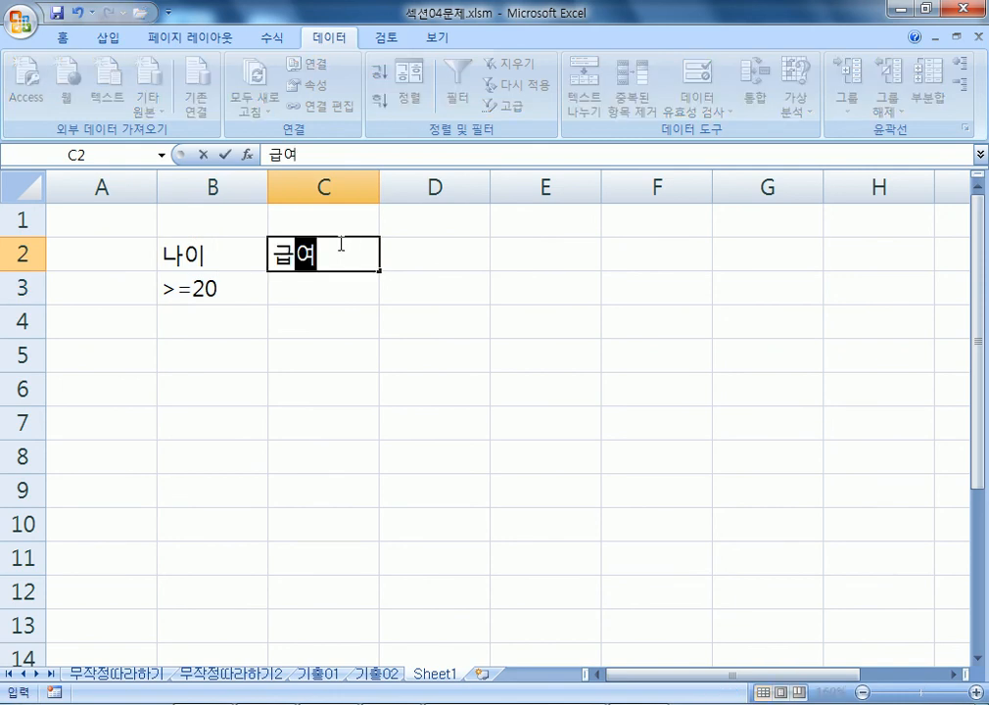
key(Return)
text(>=800000)
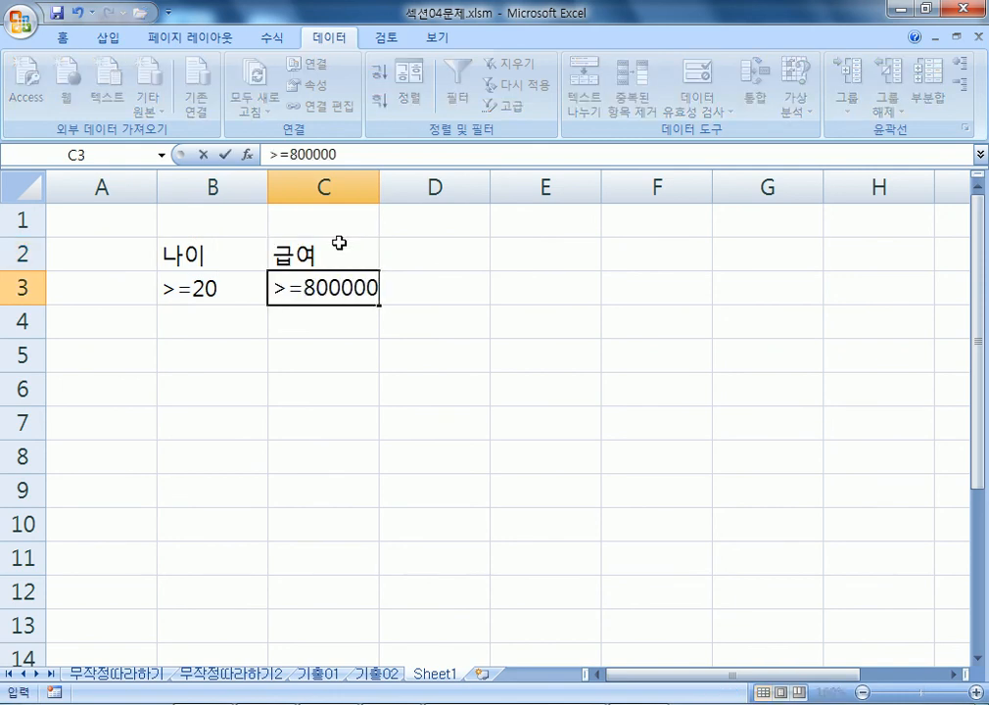
key(Return)
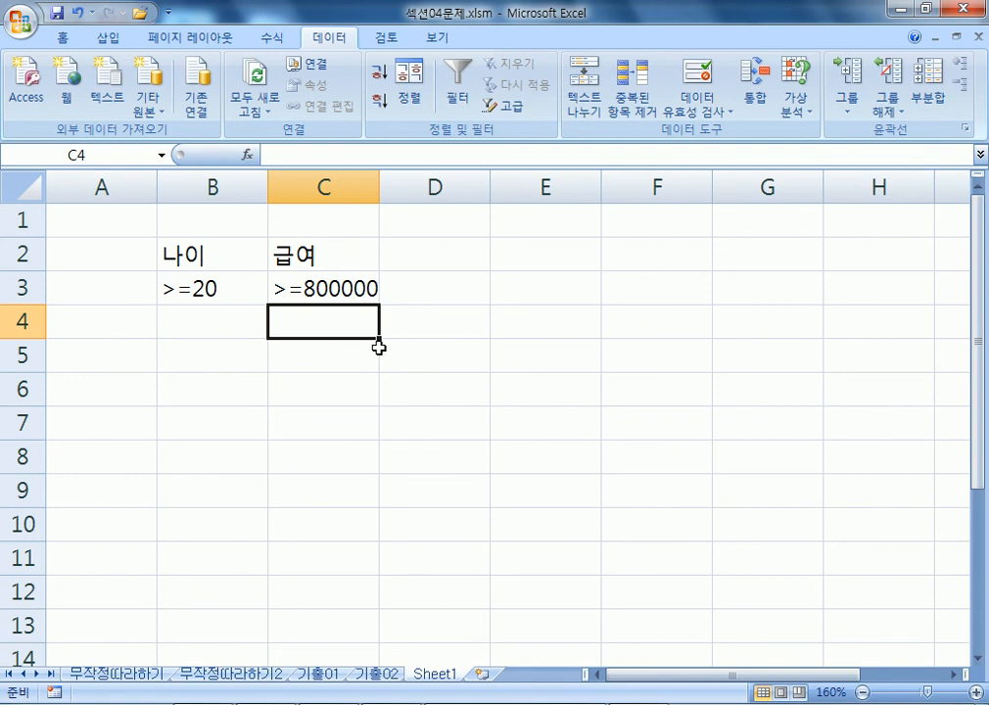
drag(211, 253, 357, 288)
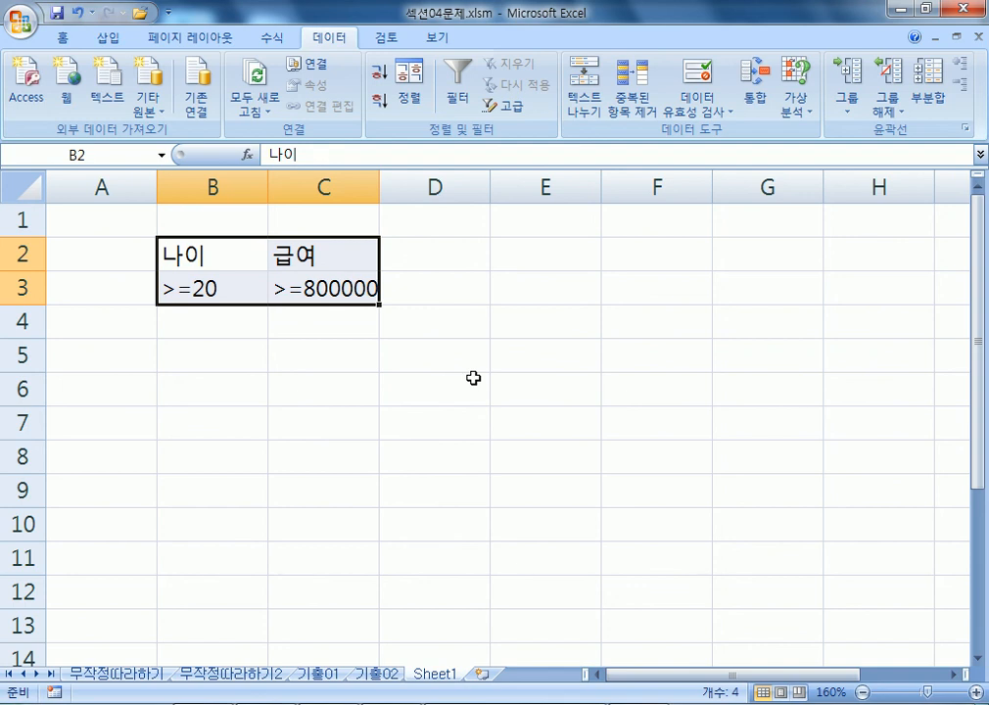
Add 지역 with 서울 in D2:D3, completing the B2:D3 criteria.
click(435, 253)
text(지역)
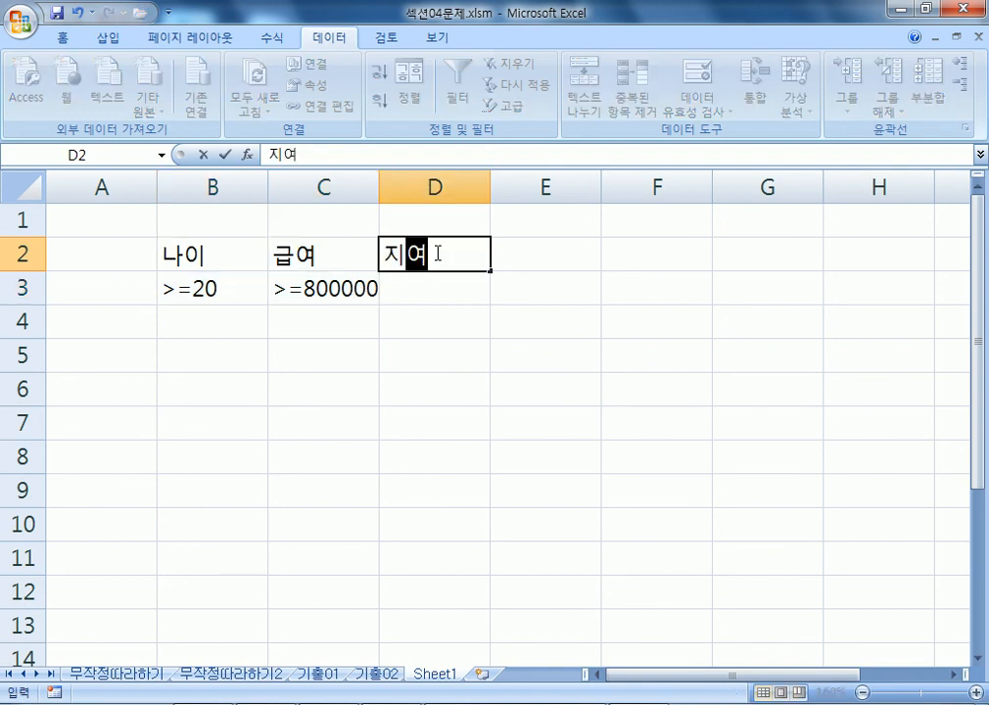
key(Return)
text(서울)
key(Return)
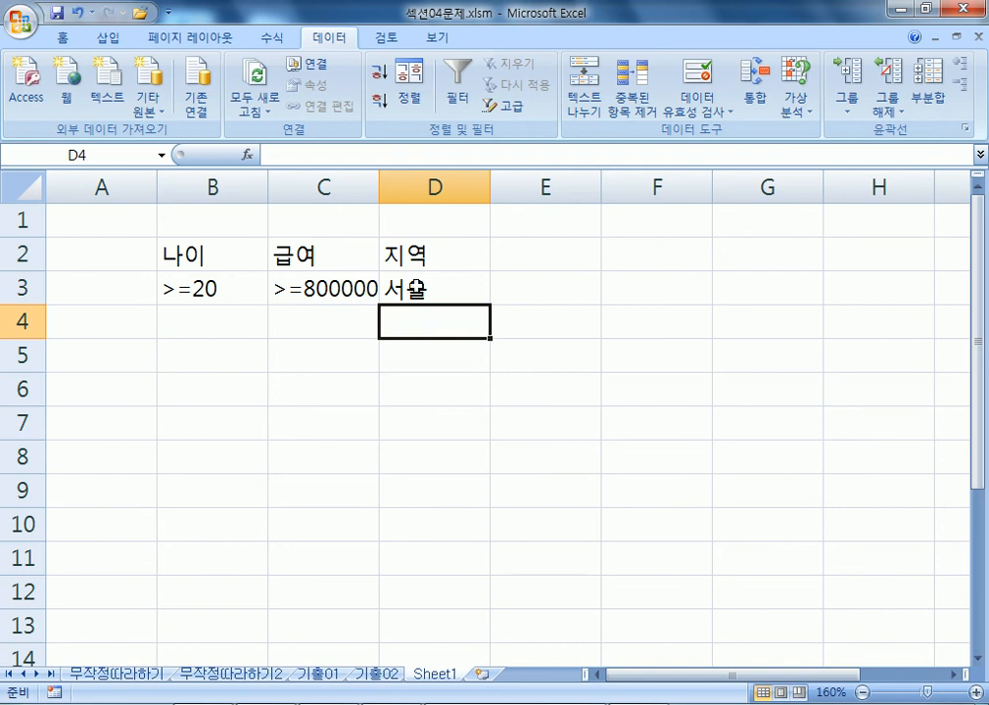
double_click(430, 293)
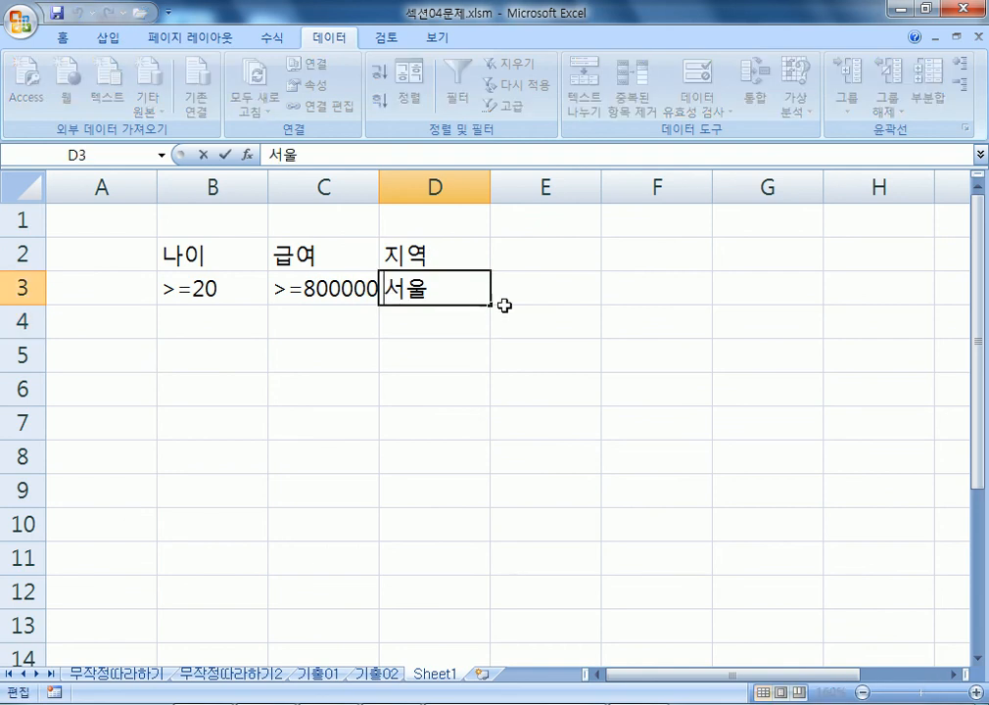
key(Home)
text(=)
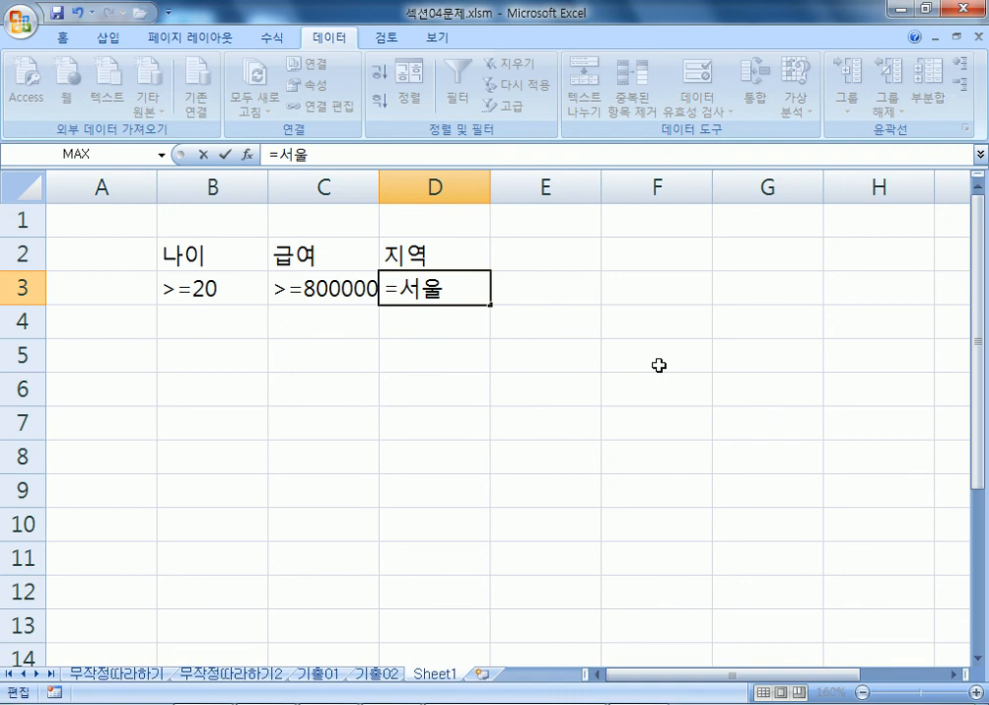
key(BackSpace)
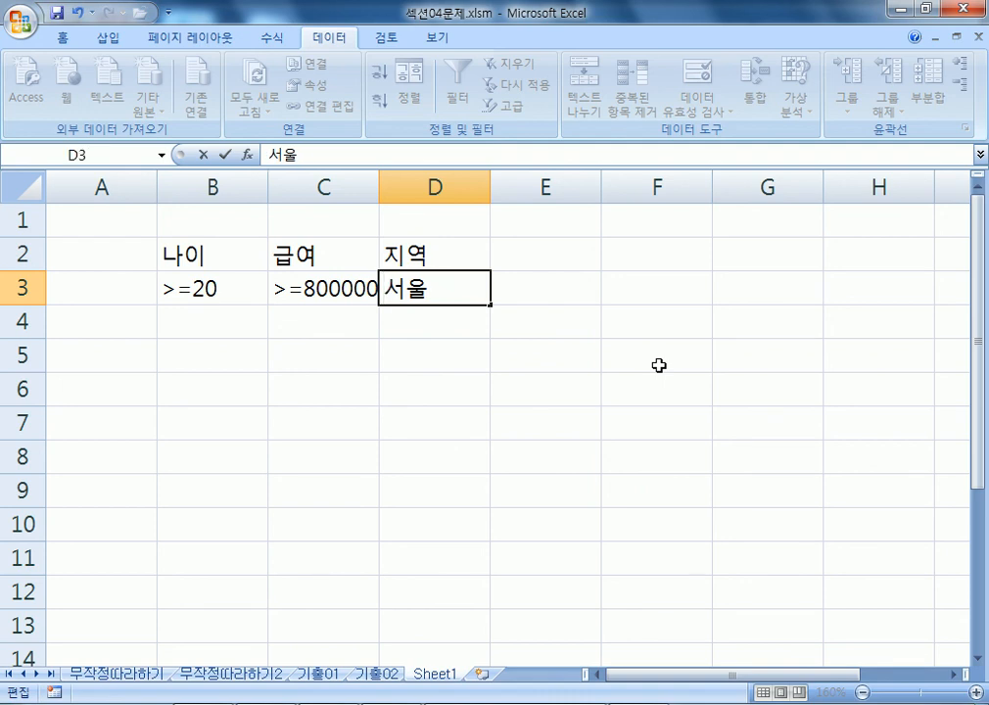
key(Escape)
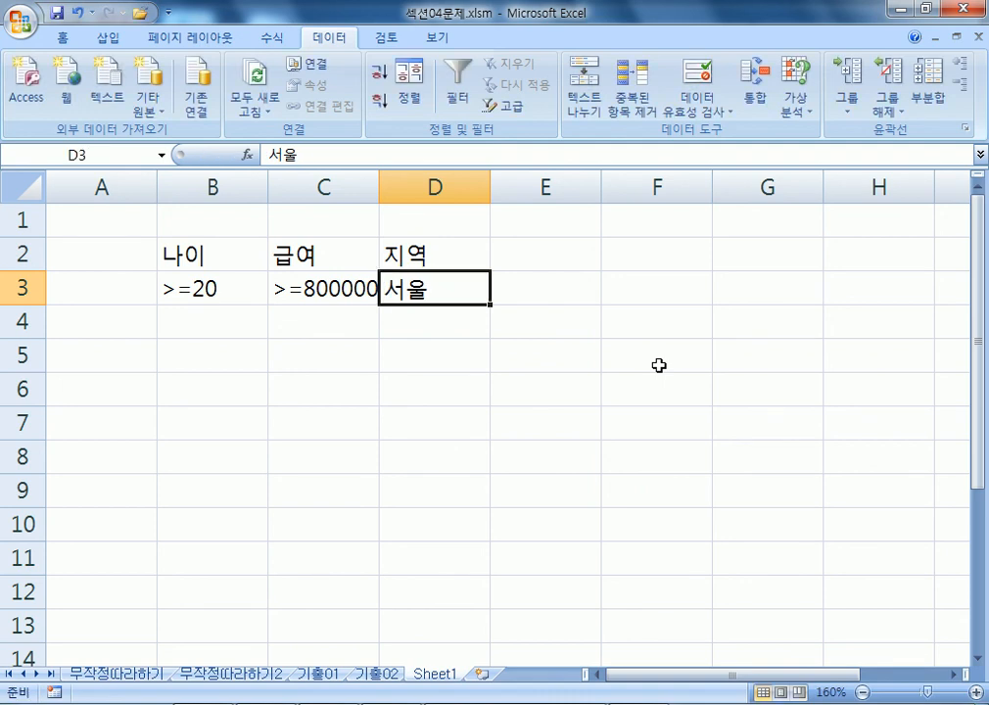
drag(168, 253, 408, 289)
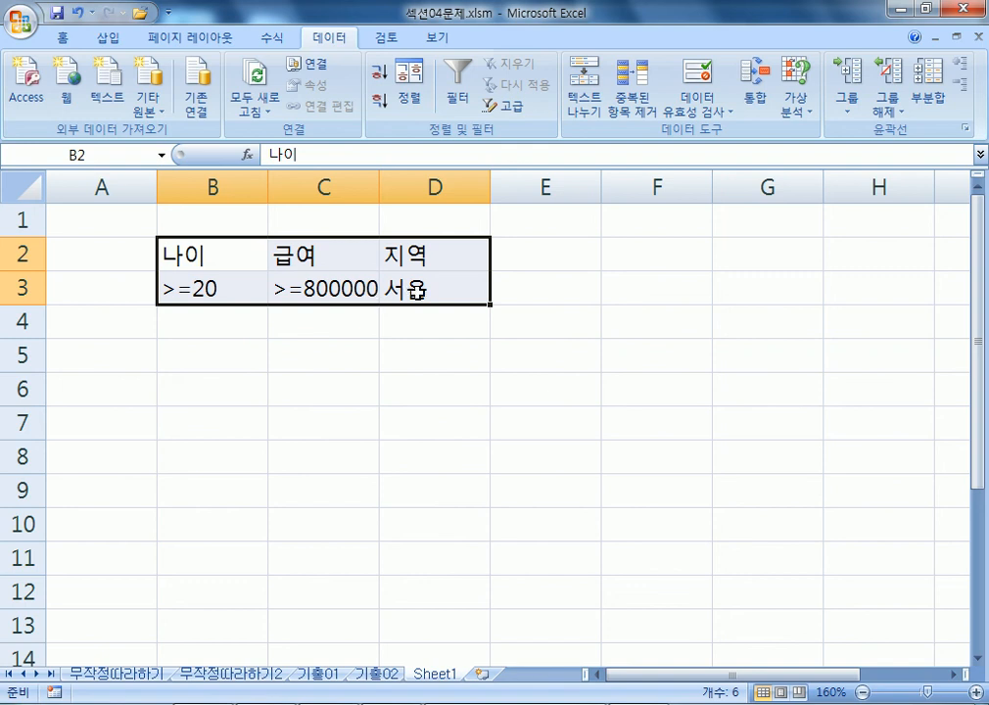
Move >=800000 down to C4 and 서울 down to D5, staggering the conditions.
click(297, 282)
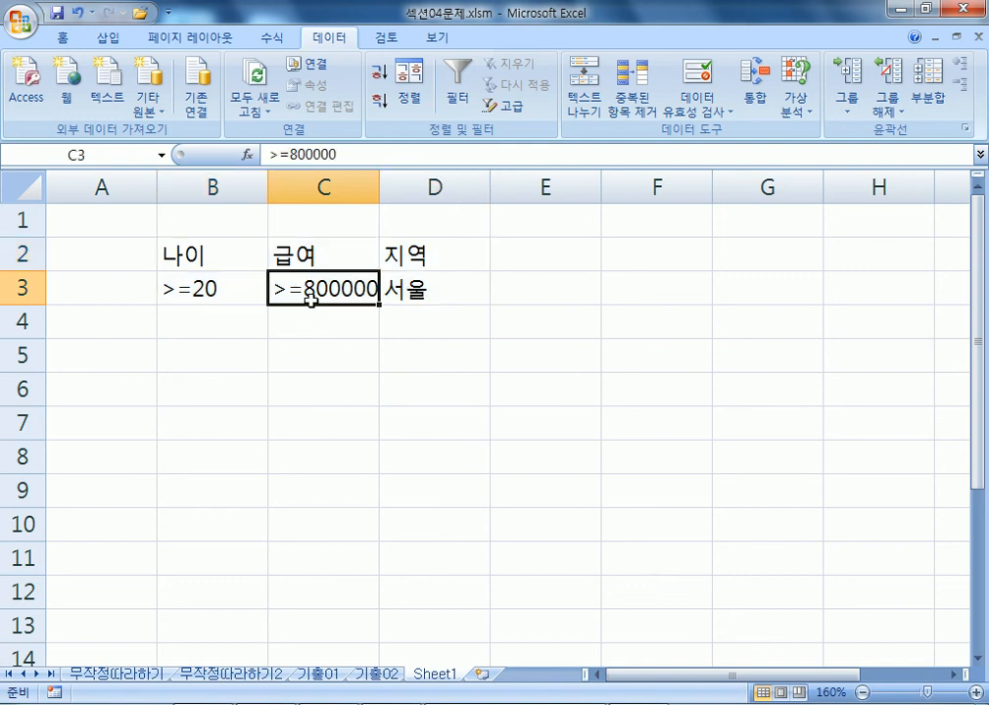
drag(314, 311, 320, 347)
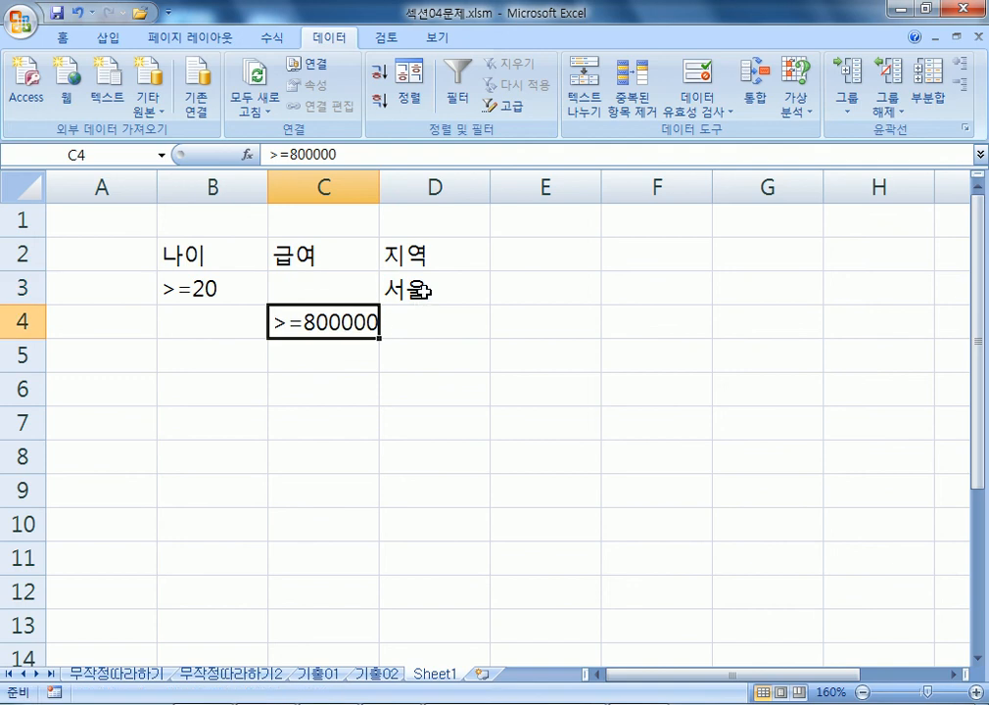
drag(205, 255, 433, 315)
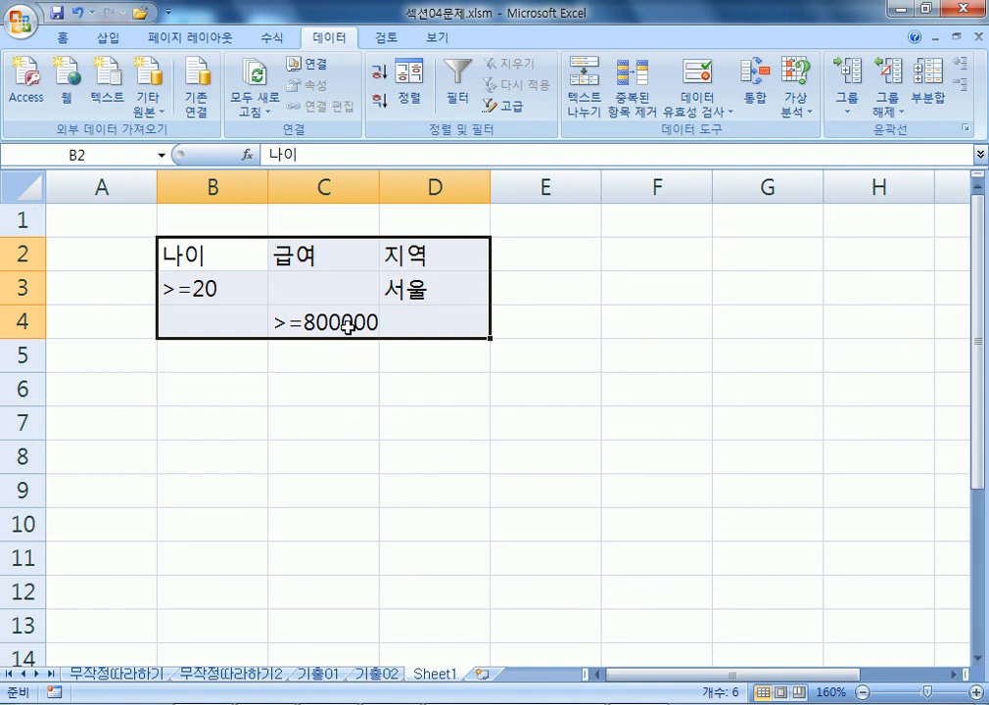
click(419, 286)
drag(425, 308, 432, 327)
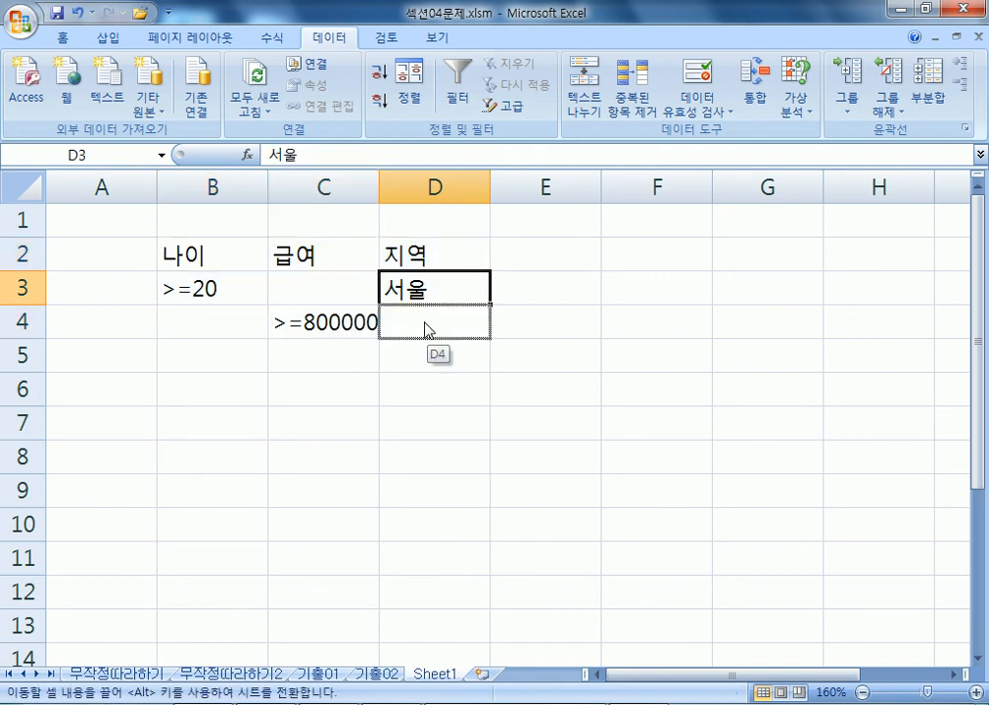
drag(211, 252, 481, 327)
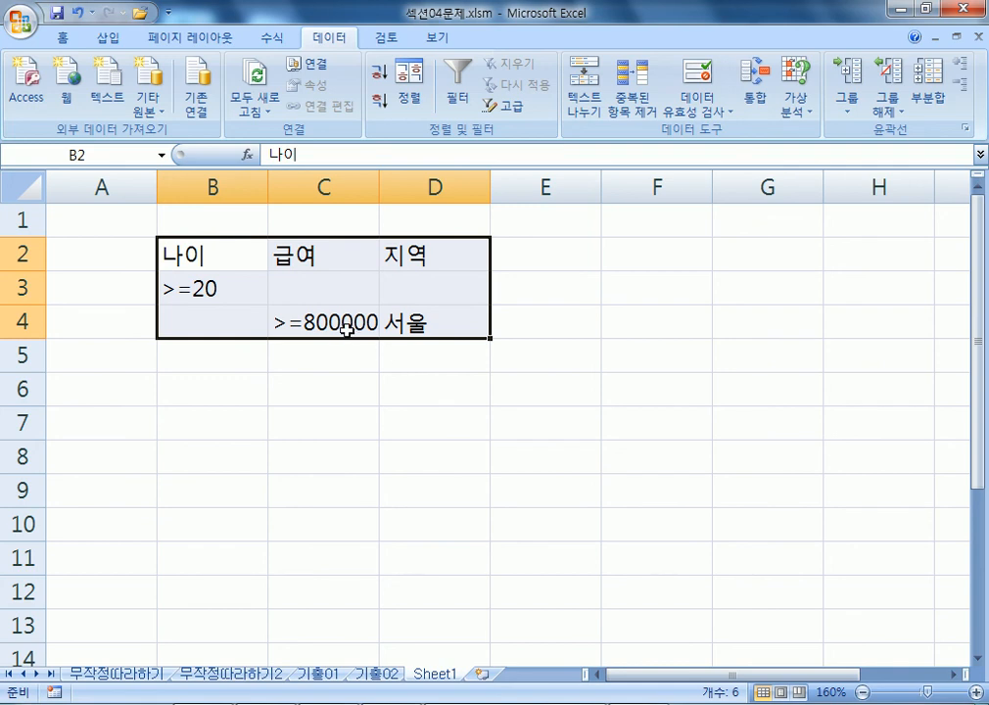
click(432, 331)
drag(430, 339, 432, 364)
drag(196, 253, 435, 357)
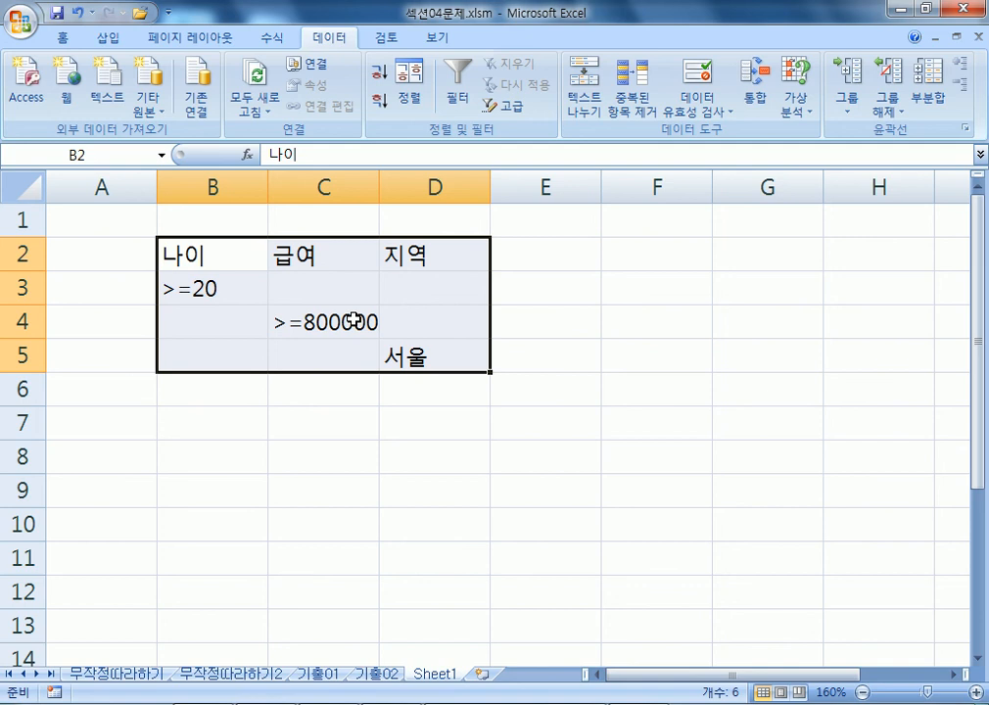
Enter 지역/서울 in B11:B12 and 지역/부산 in C11:C12.
scroll(278, 411, down, 3)
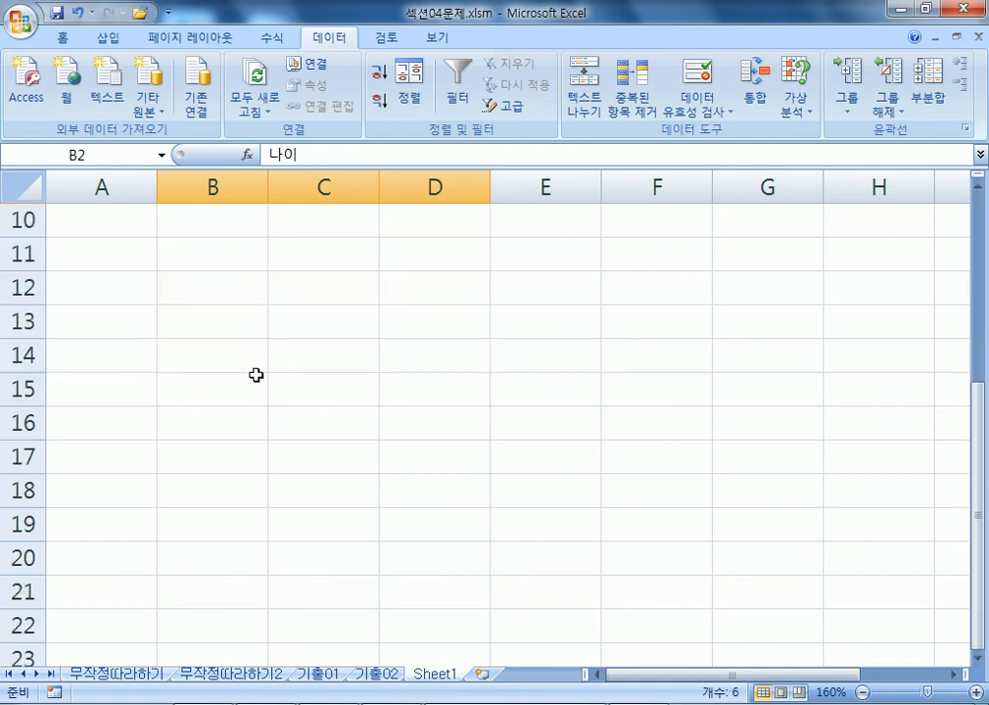
click(214, 256)
text(지역)
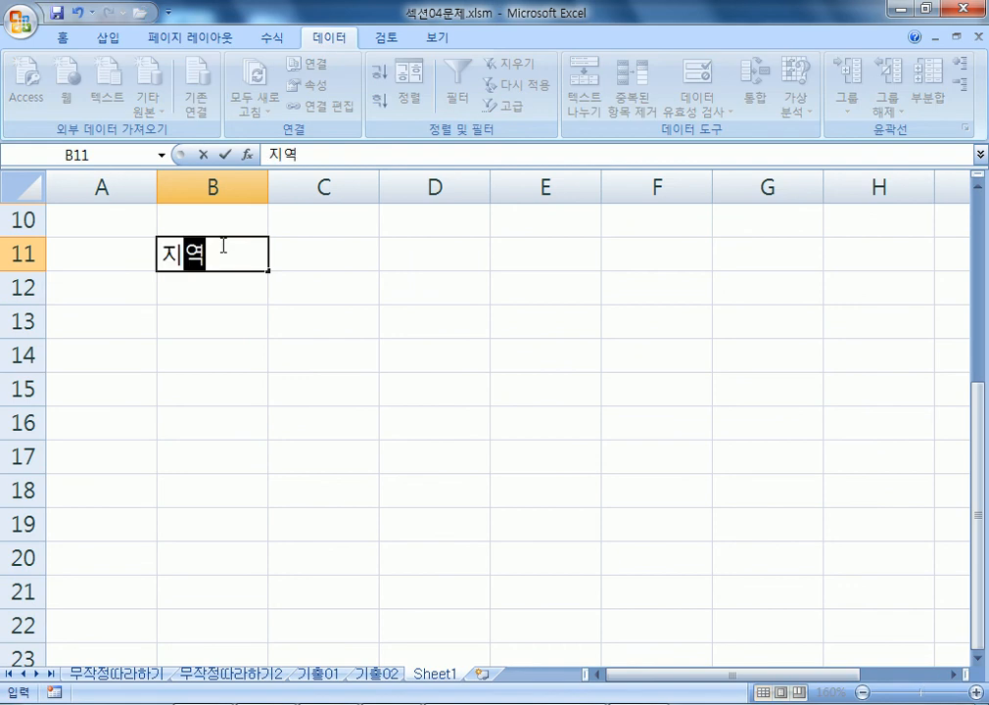
key(Return)
text(서)
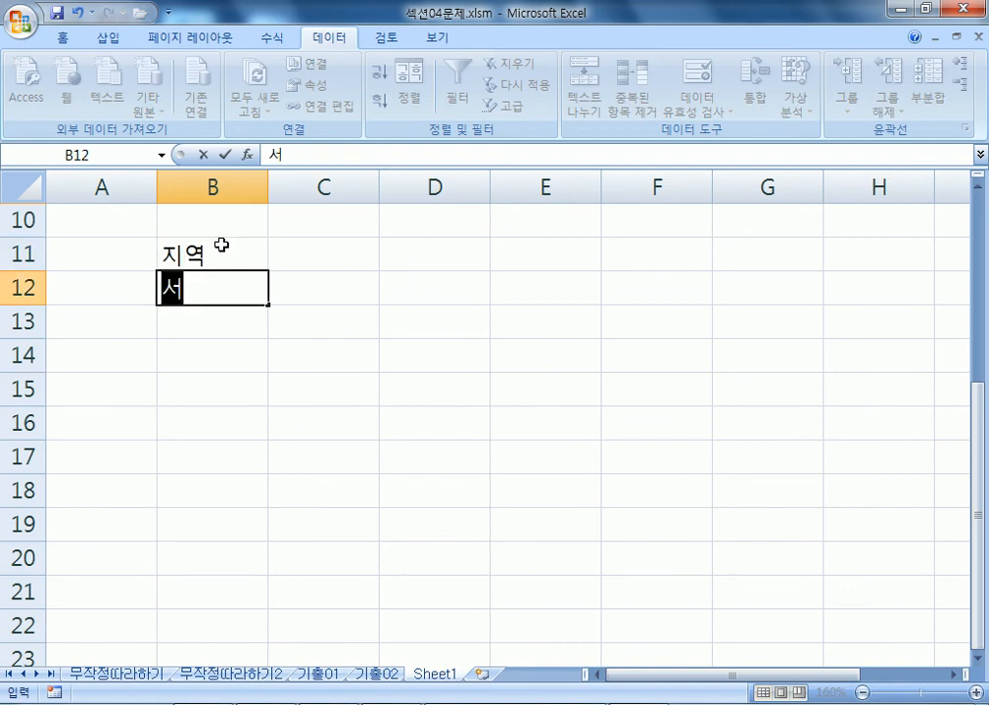
text(울)
key(Tab)
key(Up)
text(지역)
key(Return)
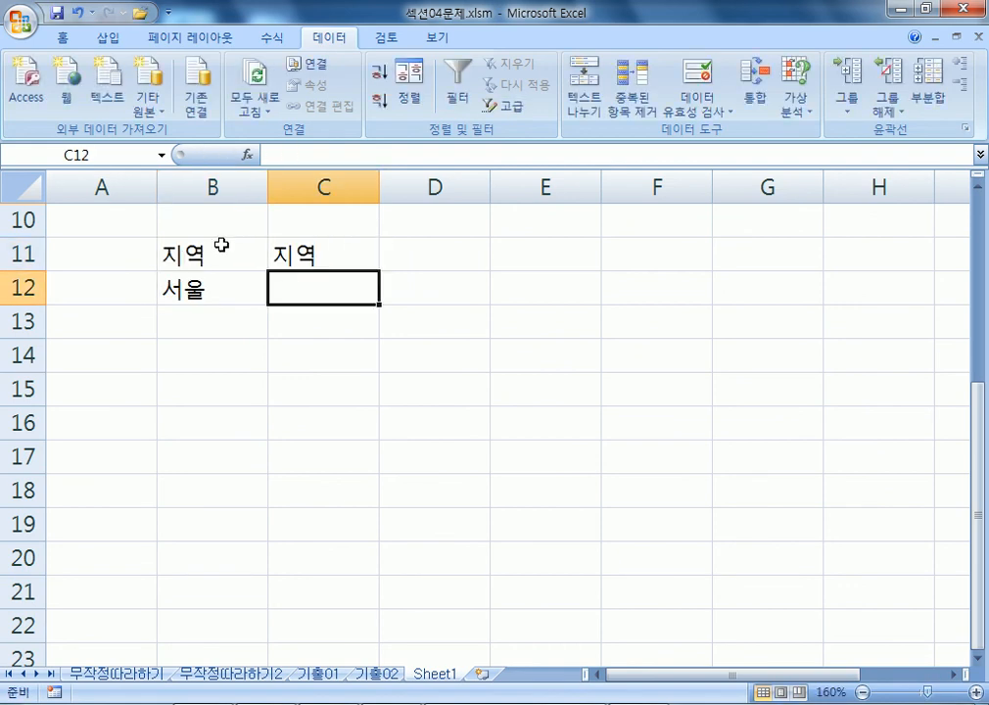
text(부산)
key(Return)
Move 부산 down to C13 so 서울 and 부산 sit on separate rows.
drag(221, 245, 283, 283)
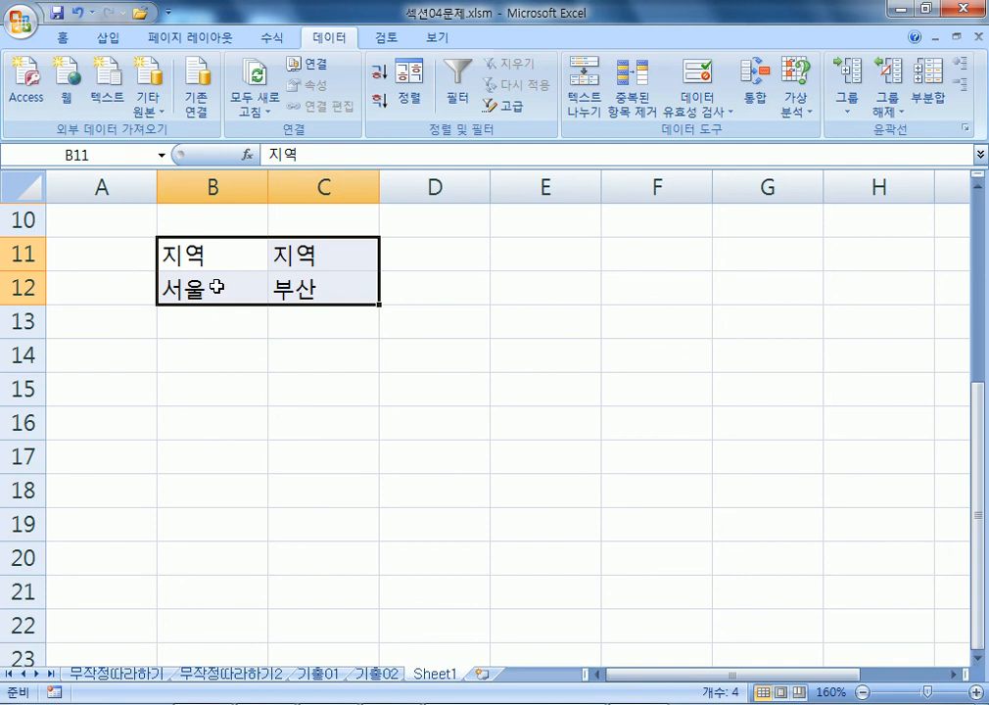
click(336, 289)
drag(336, 304, 345, 328)
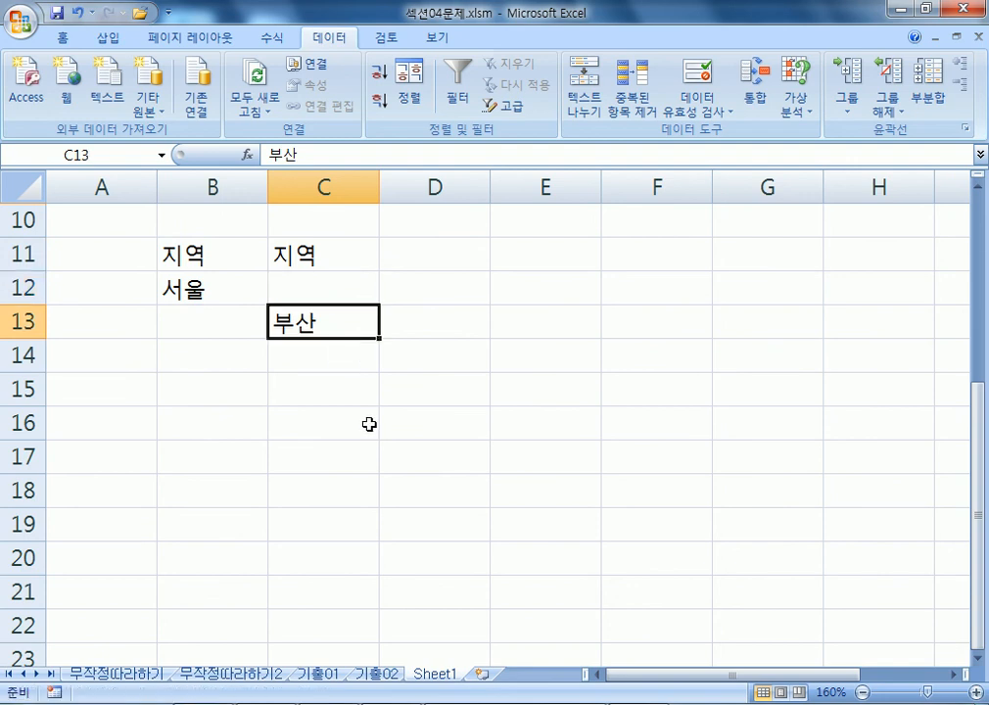
drag(214, 257, 330, 328)
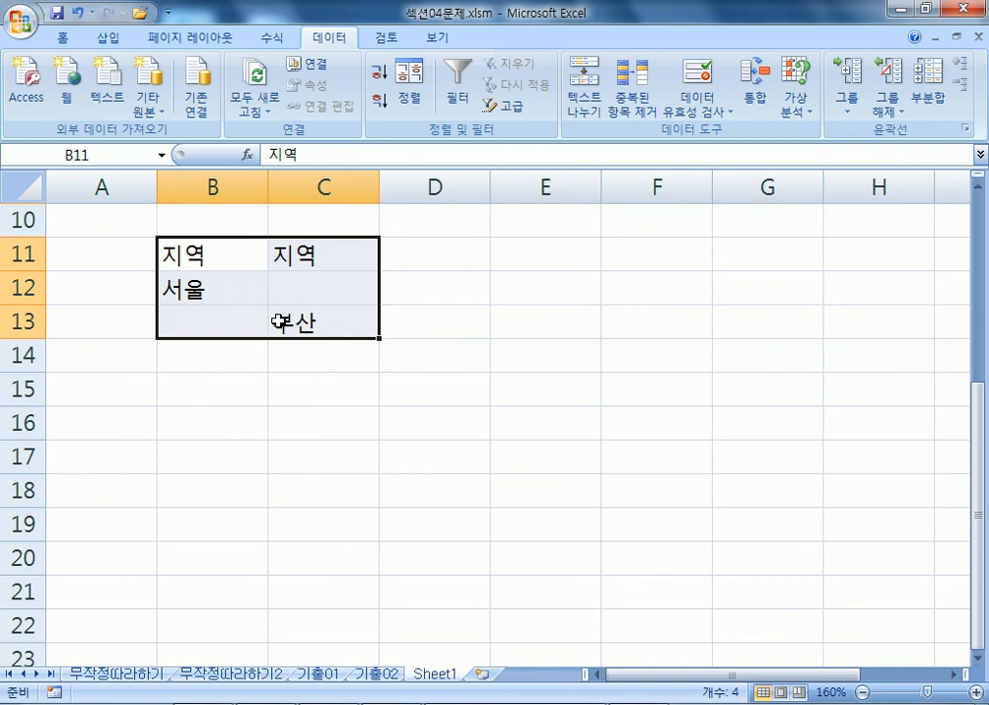
Build a one-column 지역 list with 서울 and 부산 in E11:E13.
click(567, 263)
text(지역)
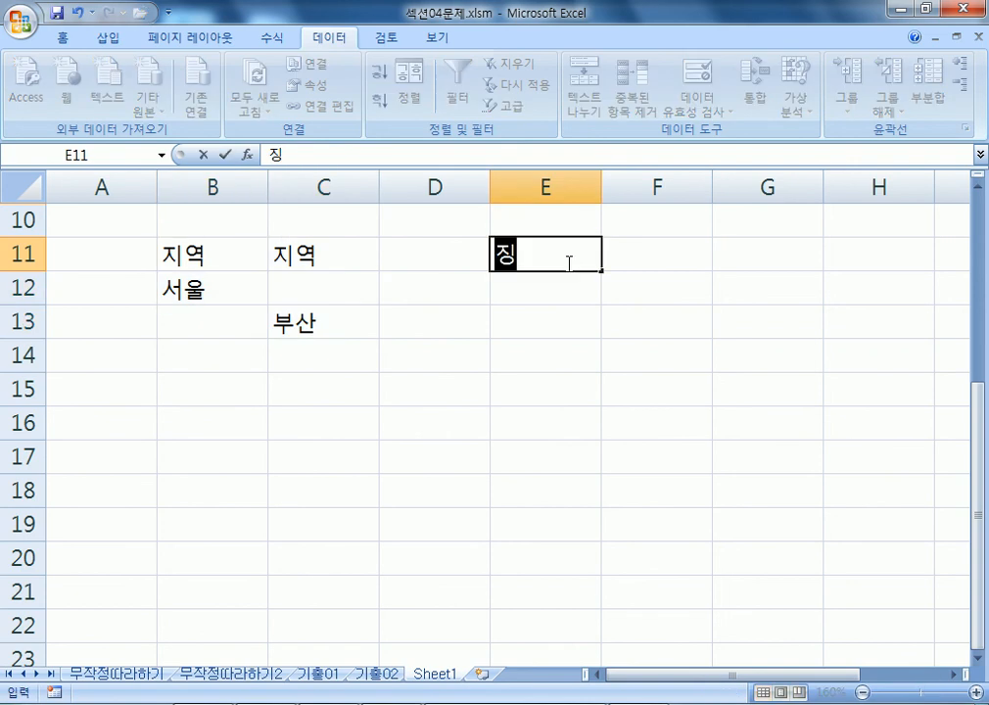
key(Return)
text(서울)
key(Return)
text(부산)
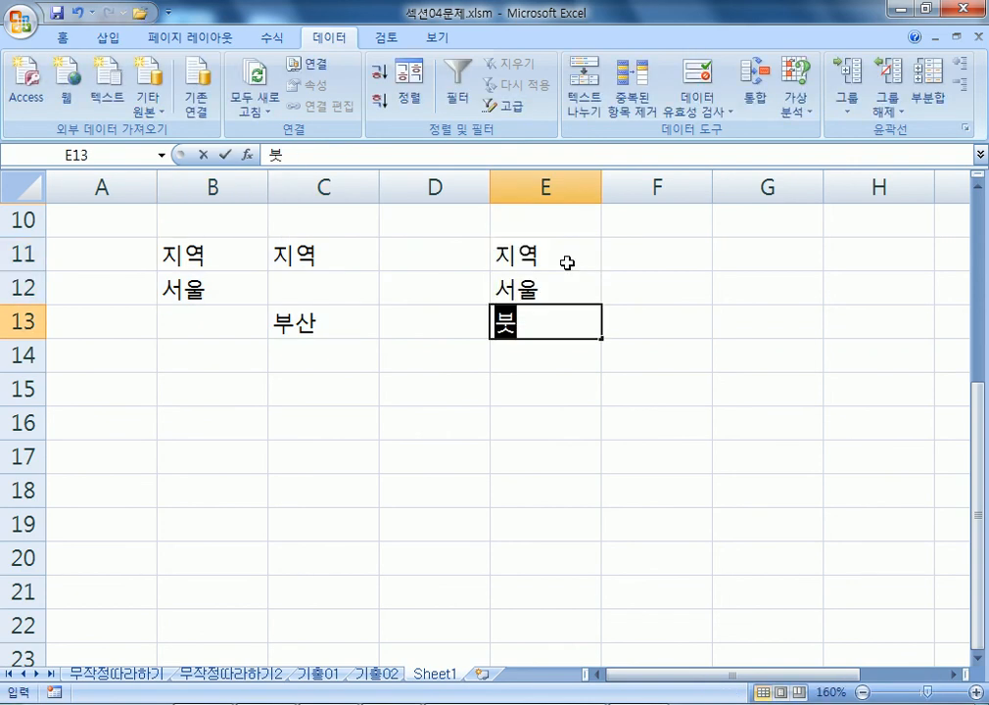
key(Return)
drag(565, 259, 580, 327)
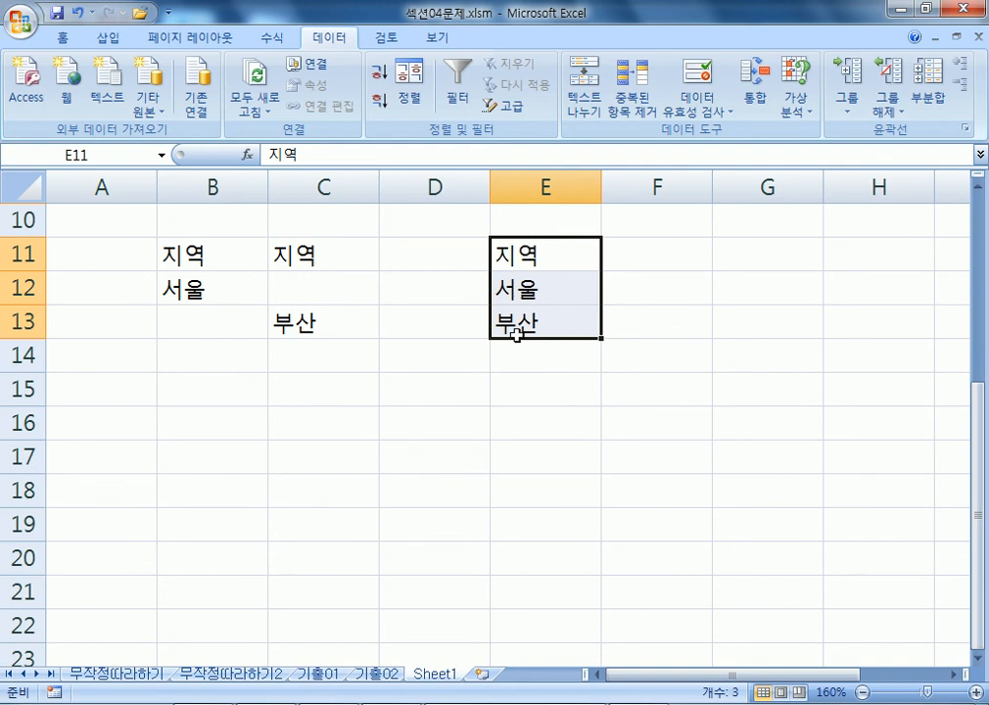
drag(257, 256, 330, 268)
click(322, 318)
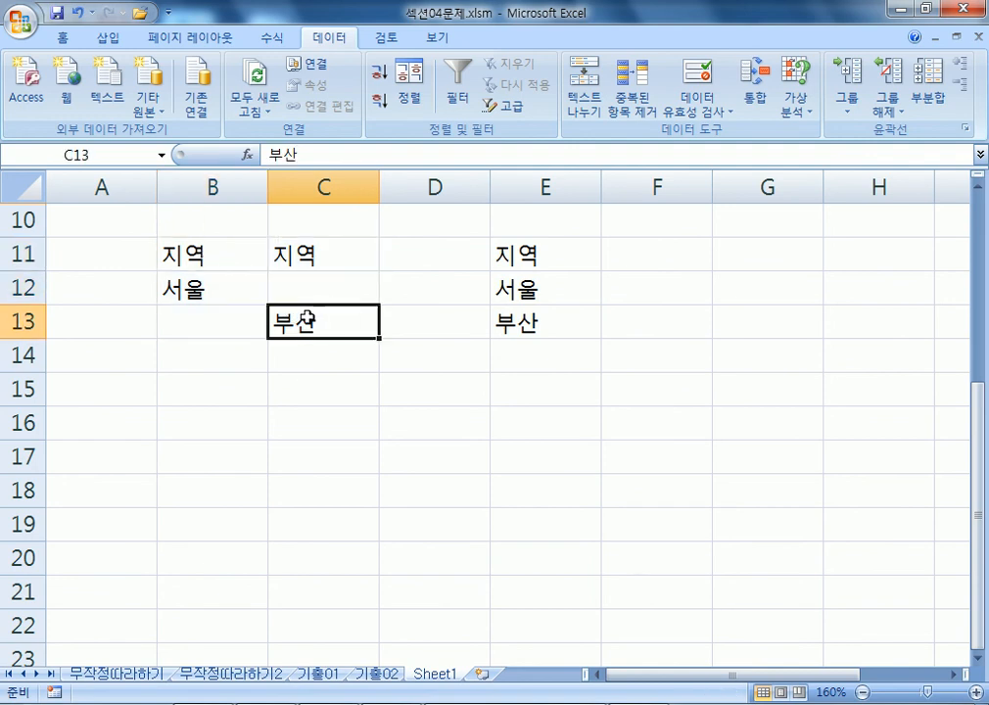
drag(266, 343, 293, 336)
Enter the headers 나이 in B17 and 지역 in C17, with >=20 in B18.
scroll(273, 265, down, 2)
click(211, 250)
text(나이)
key(Return)
text(>=20)
key(Tab)
key(Up)
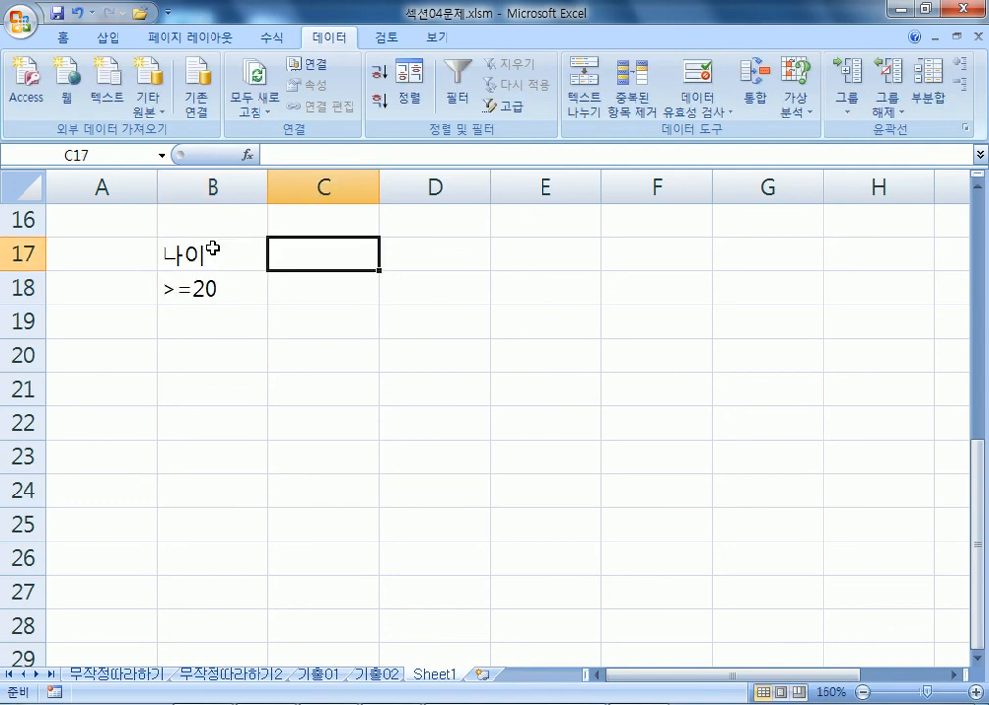
text(지역)
key(Return)
Fill in 서울 in C18, >=60 in B19 and 부산 in C19.
text(ㅅㅇ)
key(BackSpace)
key(BackSpace)
text(서울)
key(Return)
key(Left)
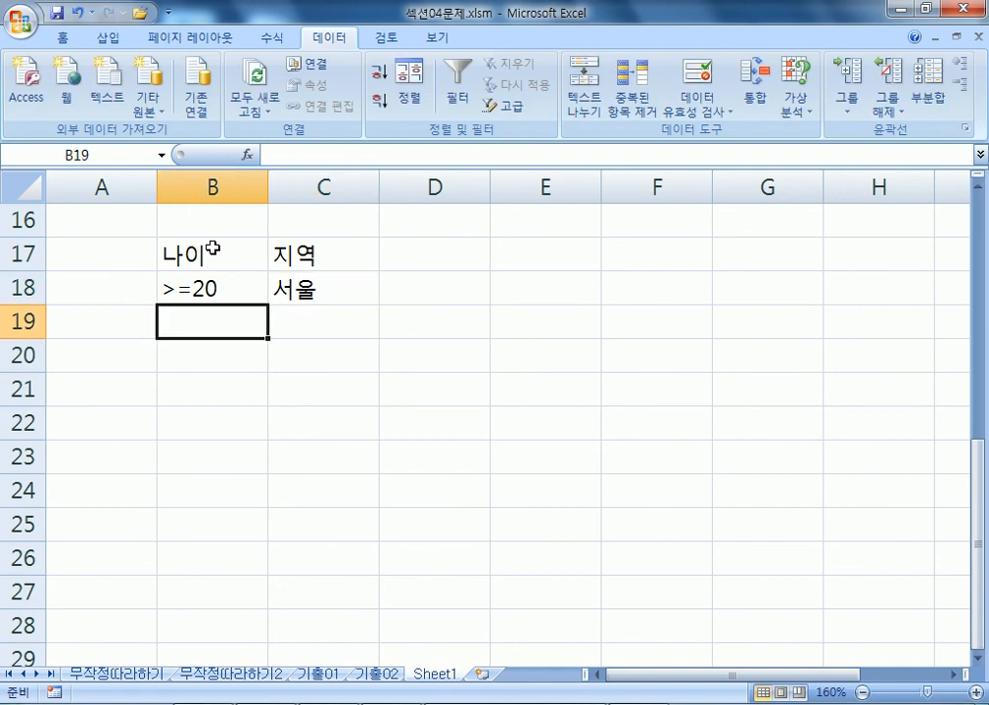
text(>=60)
key(Tab)
text(ㅂ부산)
key(Return)
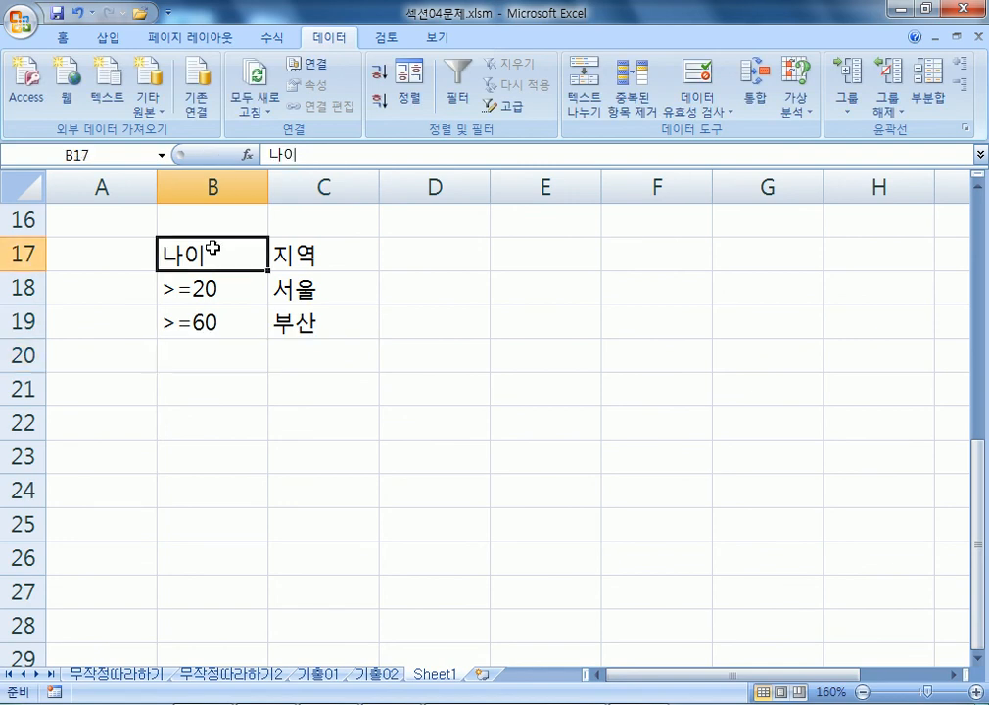
Highlight the >=20/서울 and >=60/부산 criteria rows, then go to the 기출01 sheet.
drag(212, 248, 291, 336)
click(164, 285)
drag(240, 288, 322, 285)
click(212, 323)
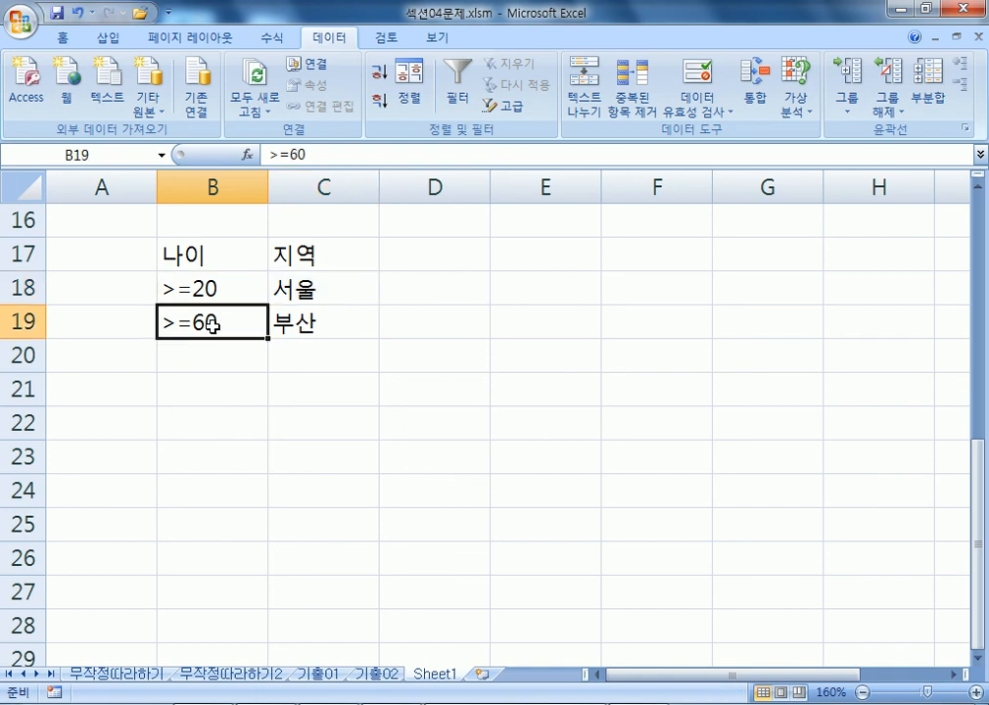
drag(212, 323, 282, 323)
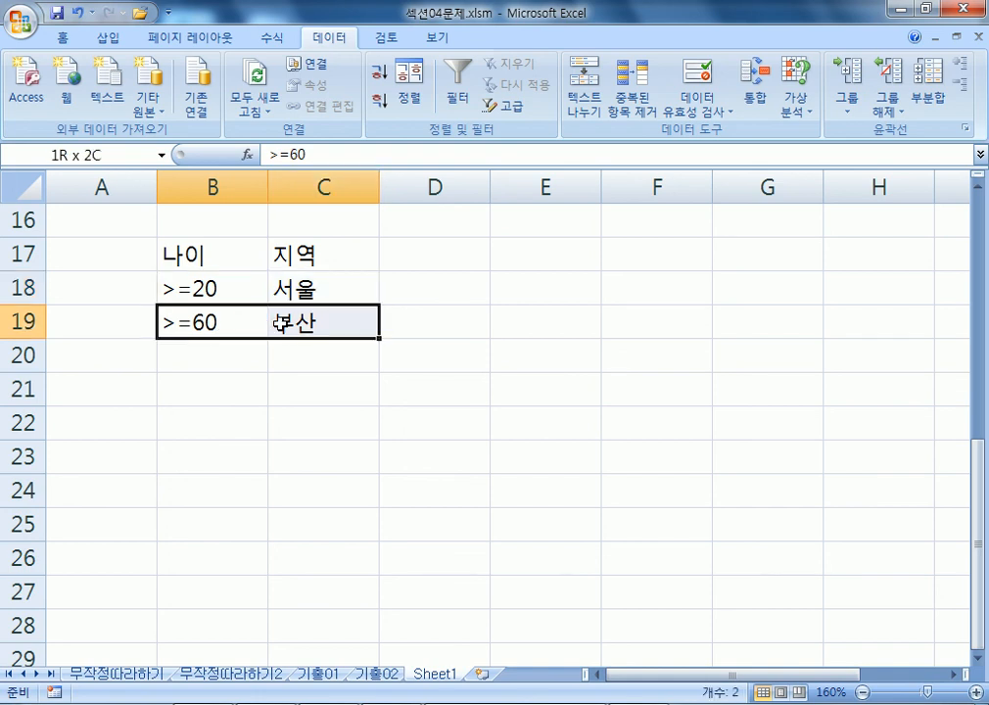
drag(281, 323, 282, 324)
drag(203, 283, 310, 286)
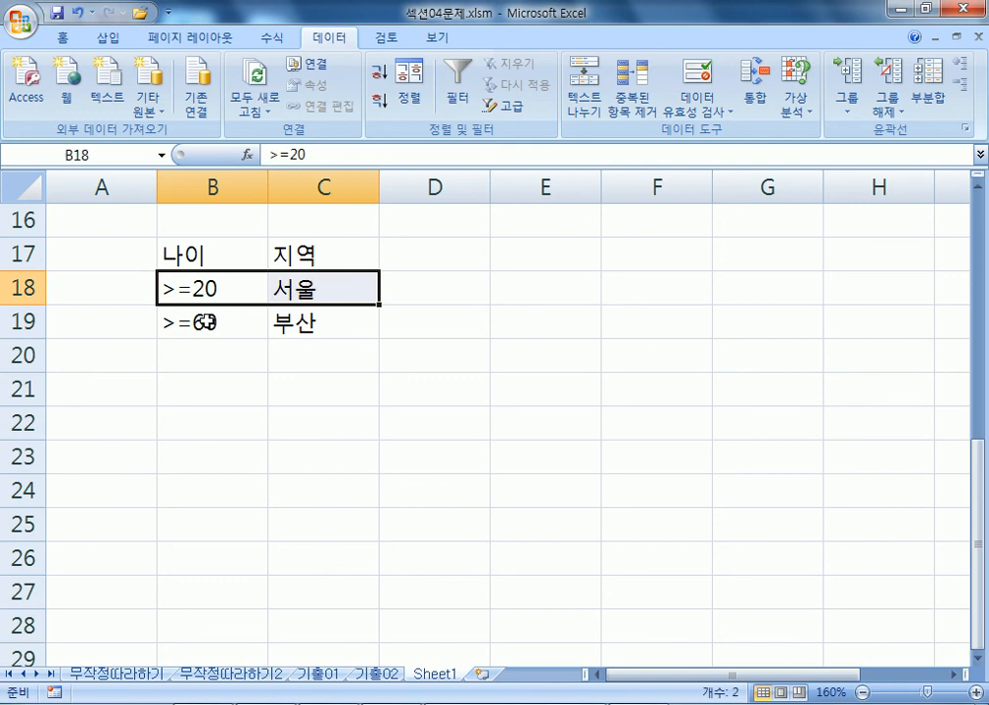
drag(260, 324, 317, 326)
drag(216, 289, 302, 289)
drag(228, 319, 297, 318)
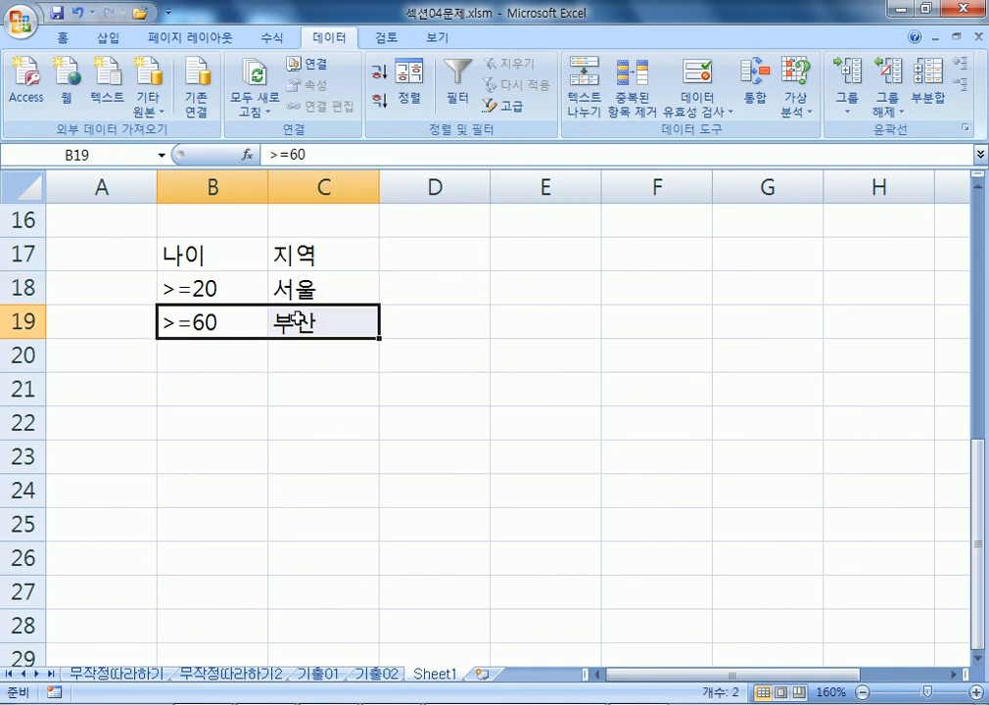
click(333, 674)
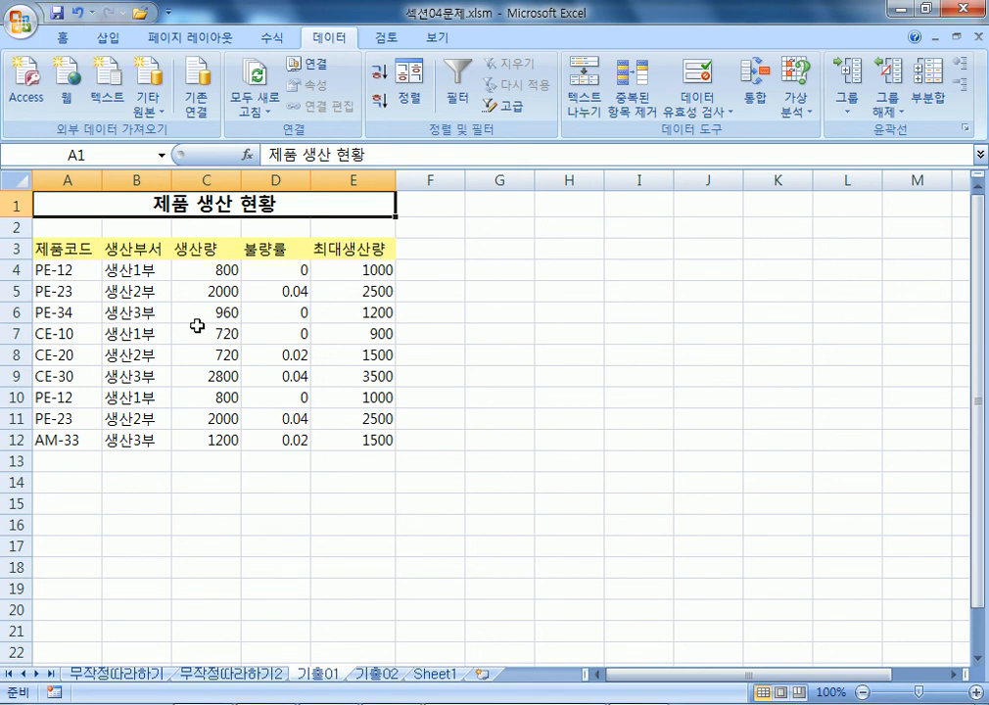
Enter the criteria header 생산부서 in A14 with 생산2부 beneath it.
scroll(204, 299, down, 3)
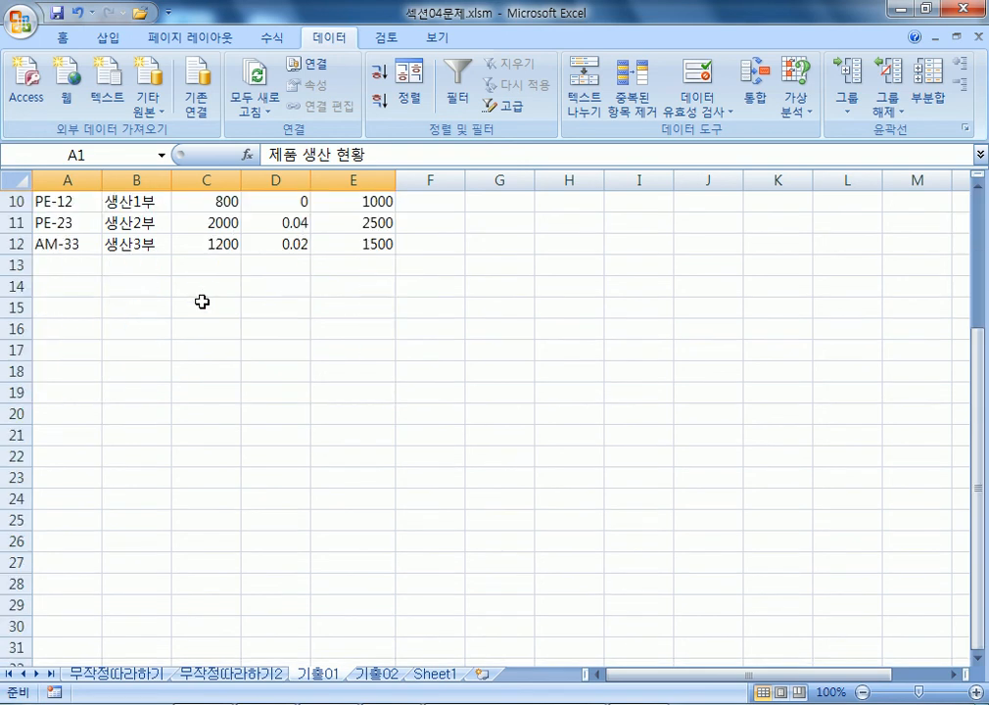
drag(85, 290, 380, 362)
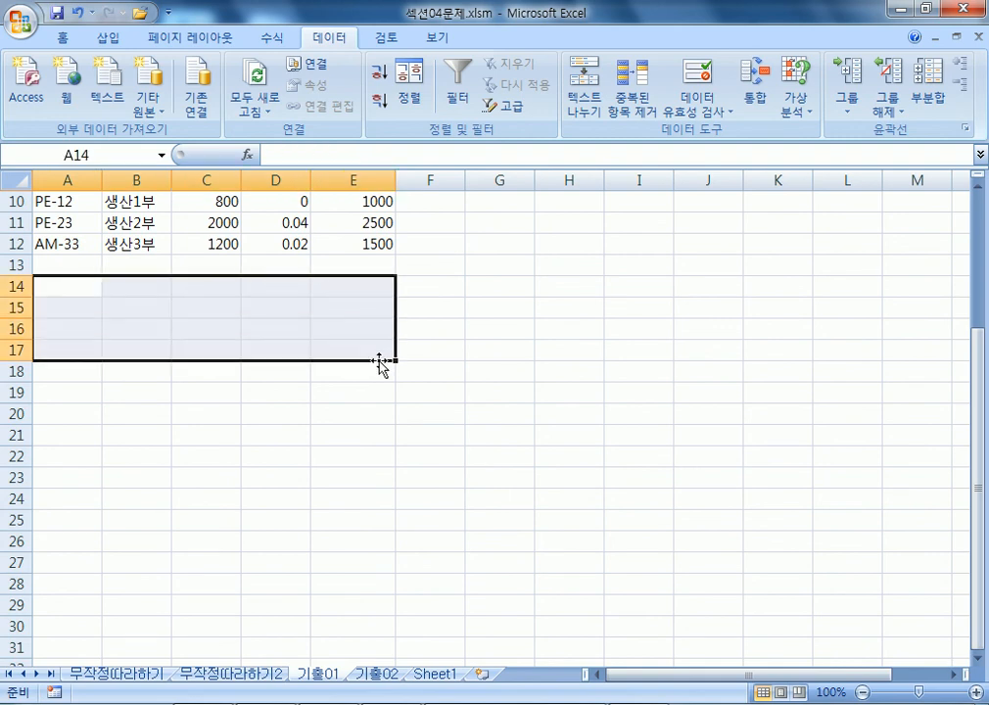
text(생산부서)
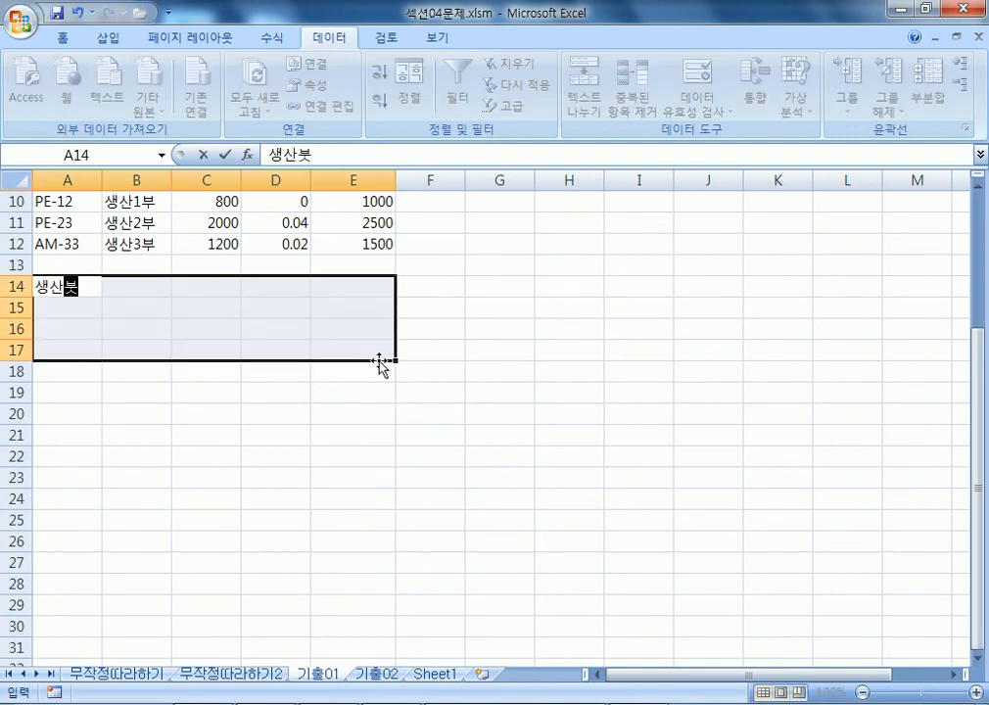
key(Return)
text(생산2부)
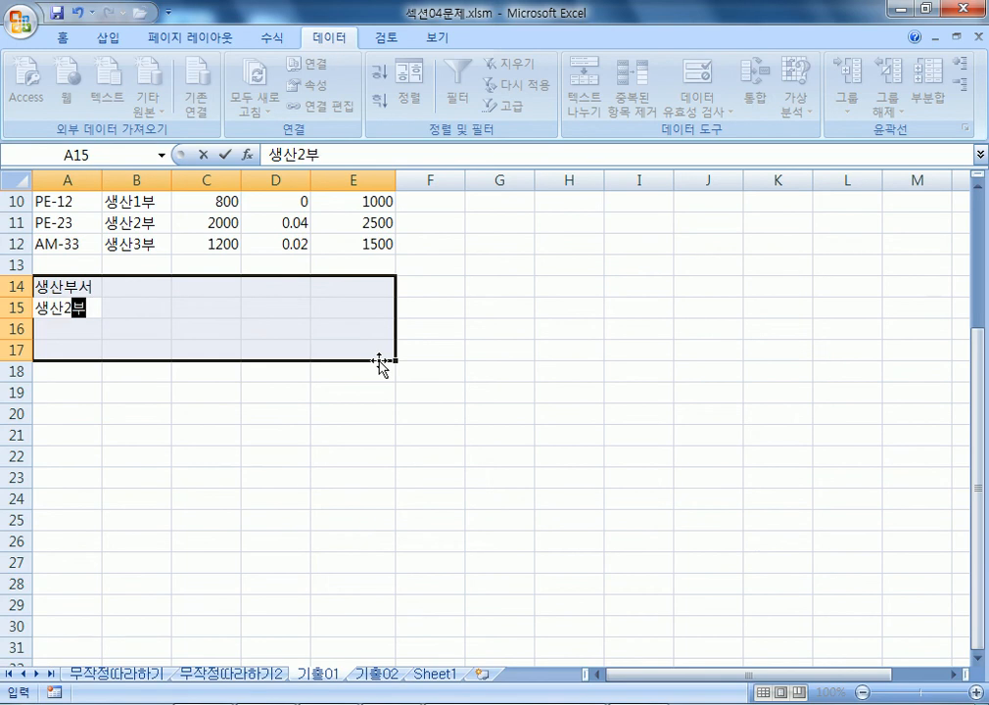
key(Return)
Add a 생산량 header in B14, matching the table's column headers.
scroll(372, 347, up, 3)
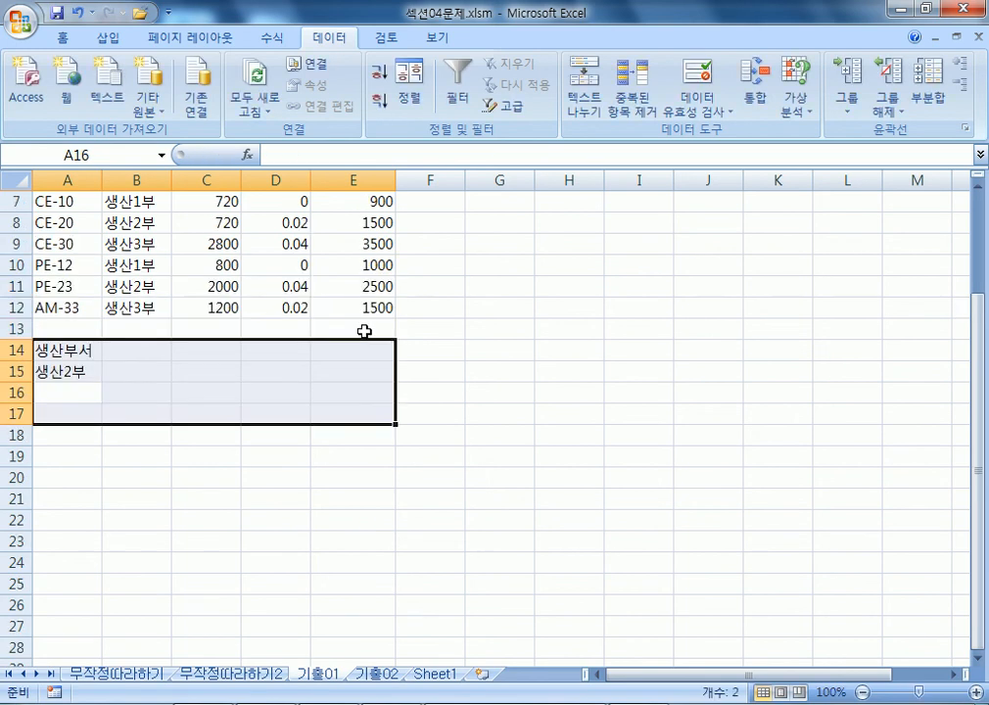
click(113, 248)
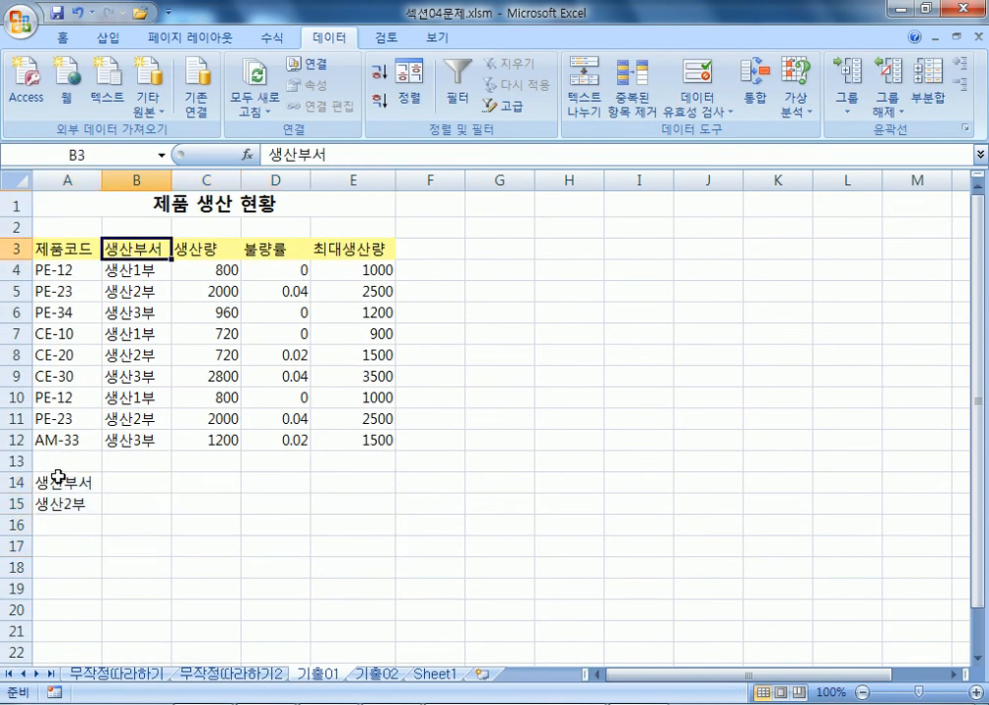
click(96, 480)
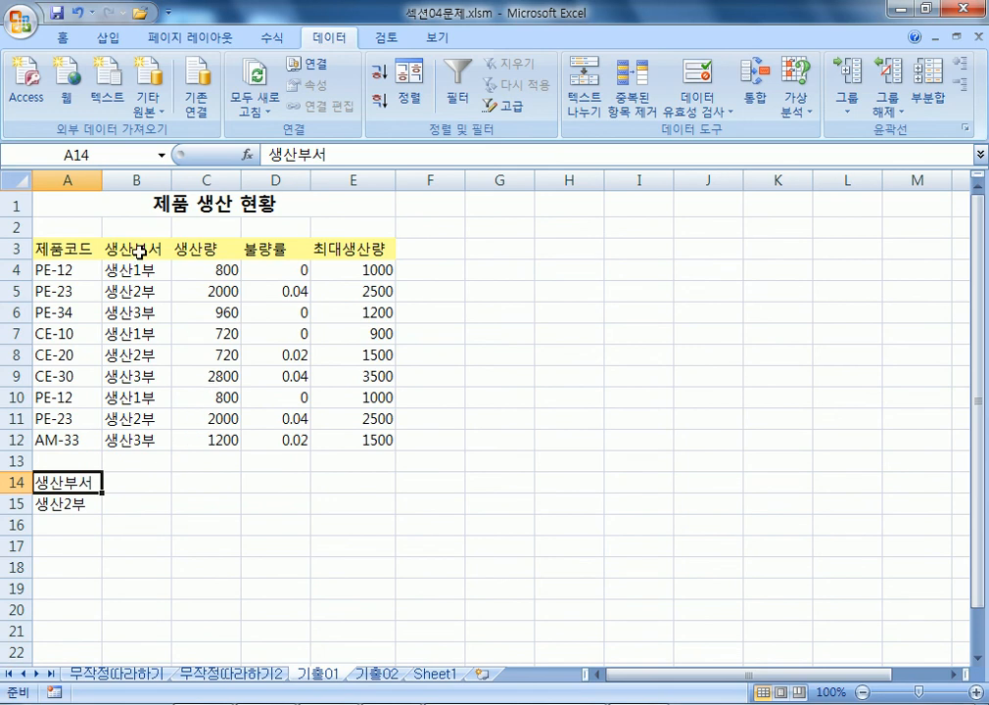
scroll(111, 379, up, 2)
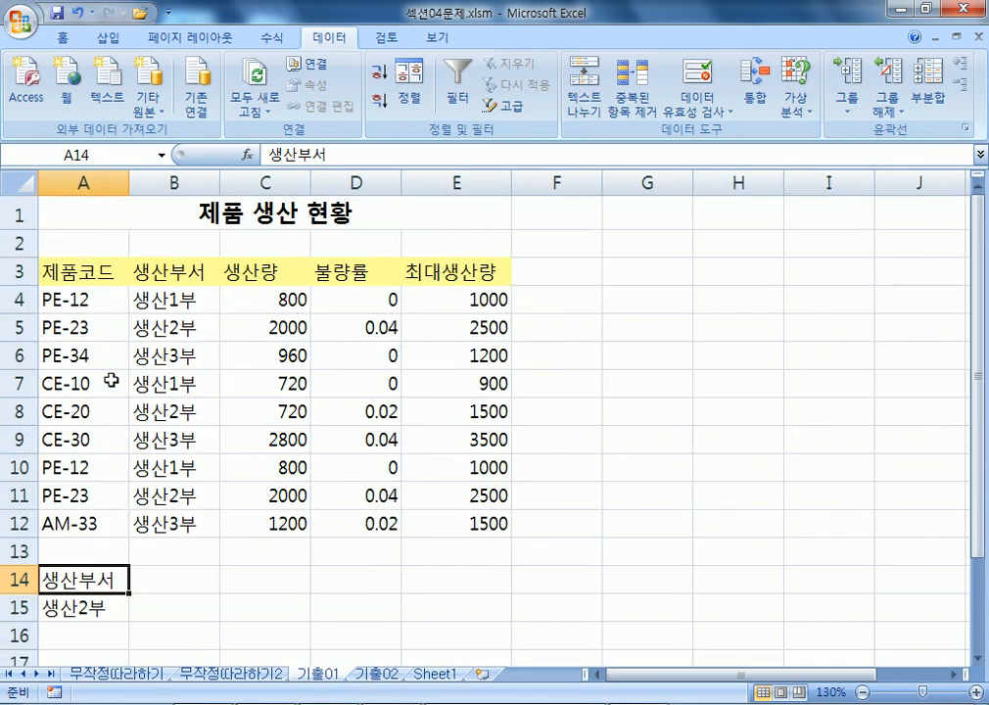
scroll(111, 380, down, 2)
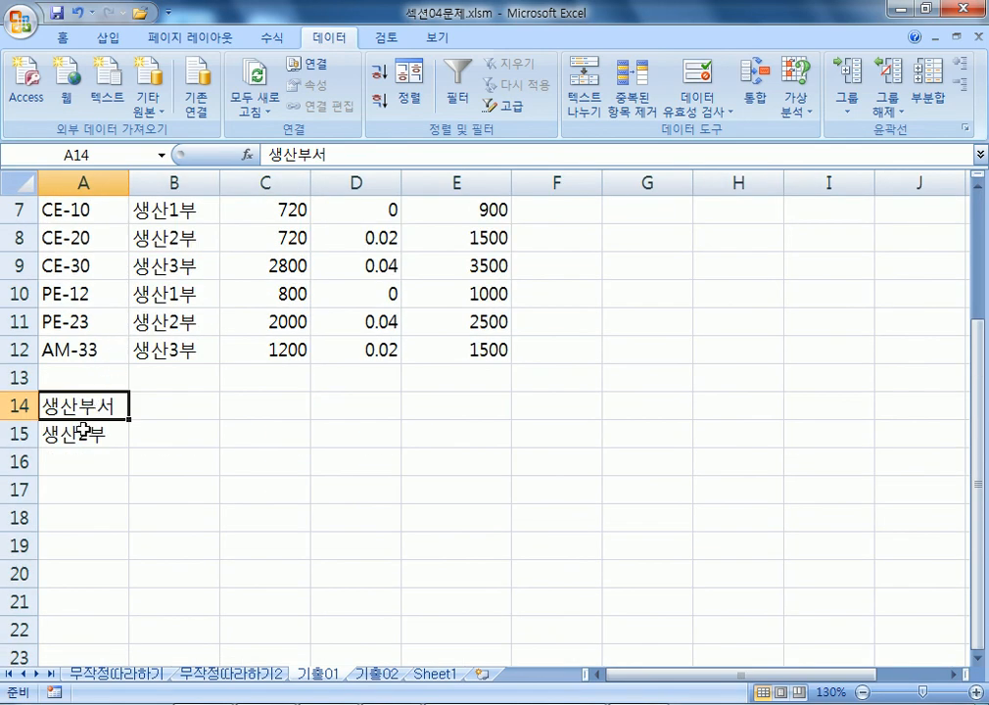
click(142, 404)
text(생산량)
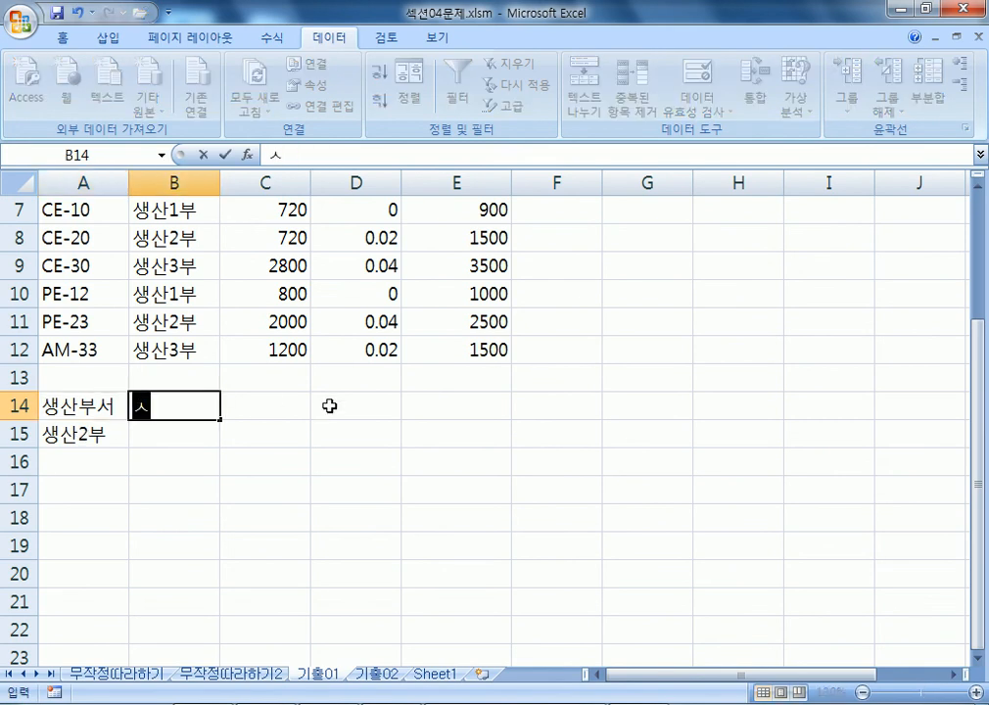
key(Return)
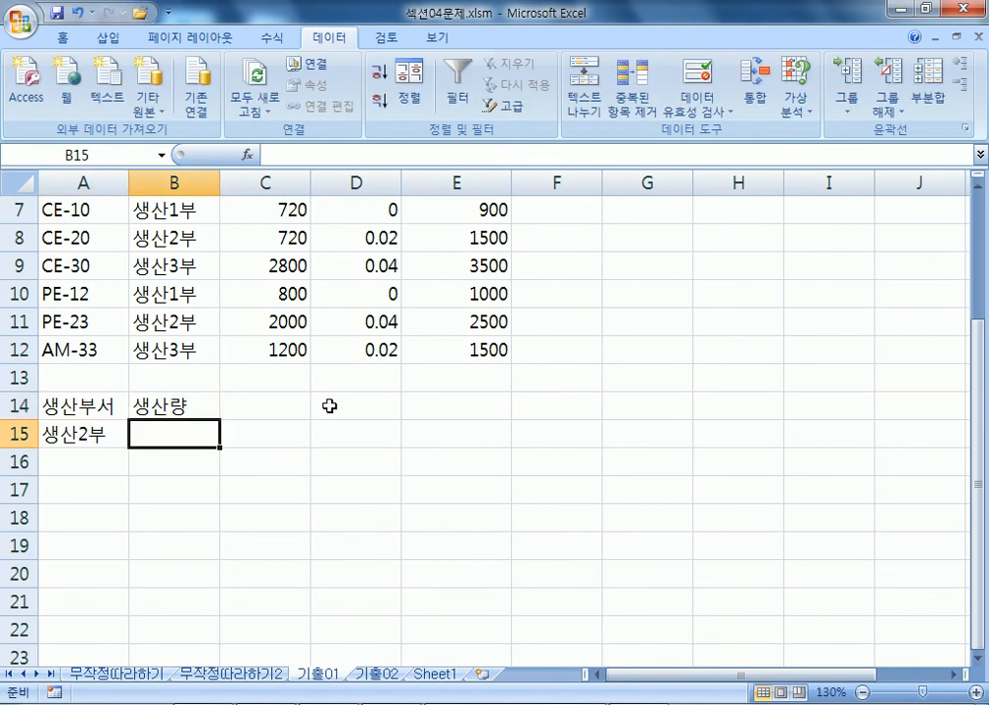
scroll(329, 406, up, 2)
click(267, 278)
scroll(185, 446, down, 2)
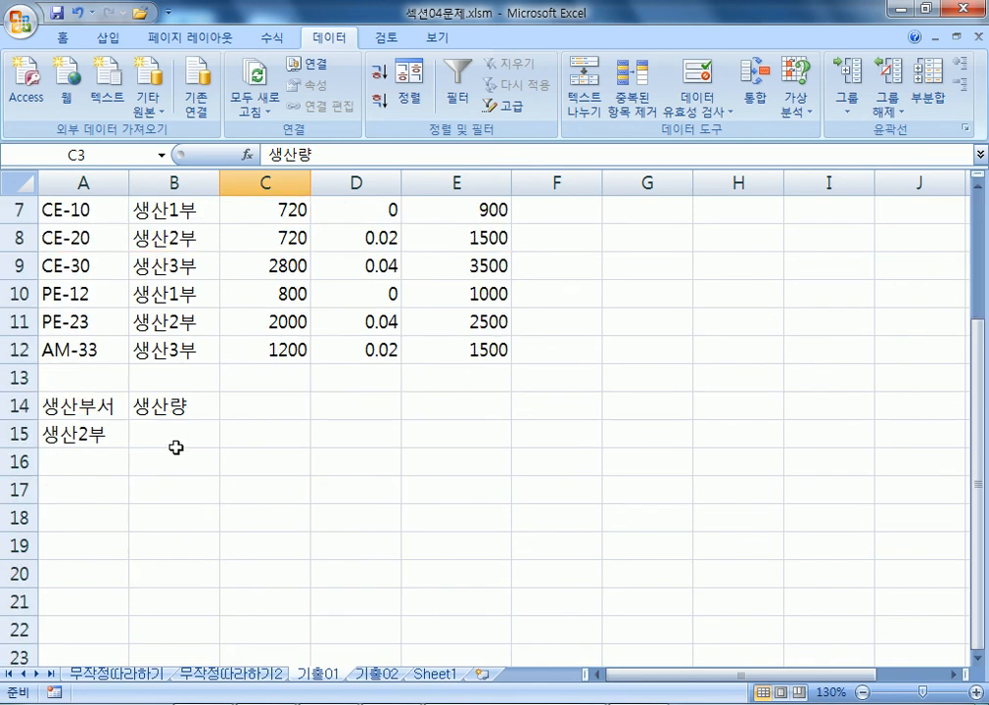
Put >=900 in B16, a second 생산량 header in C14, and <=1500 in C16.
click(162, 431)
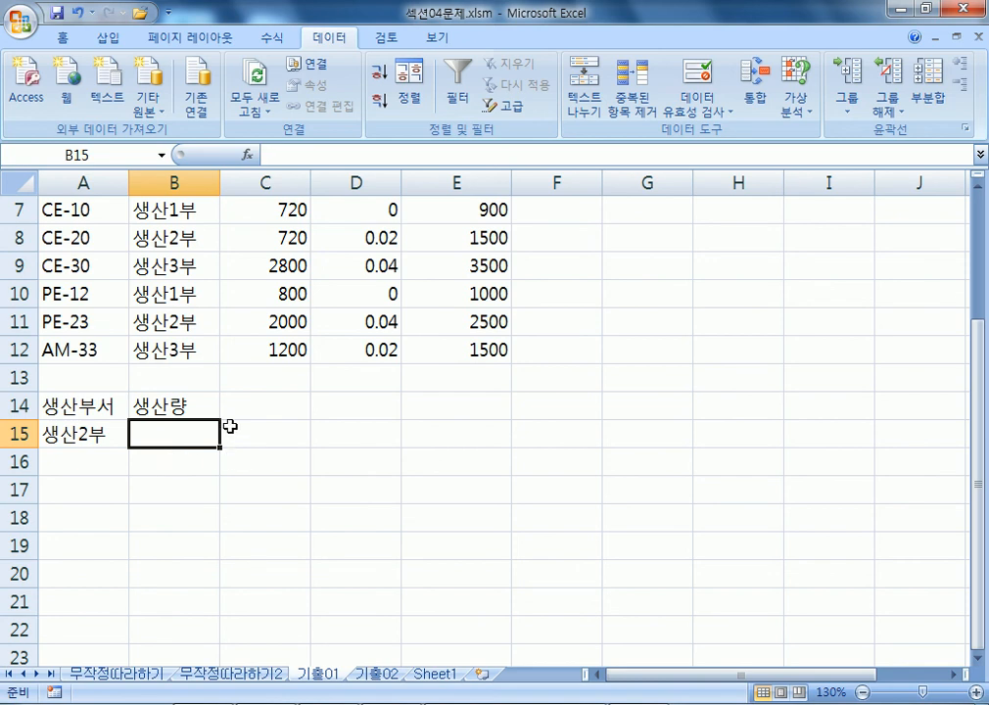
click(181, 453)
text(>)
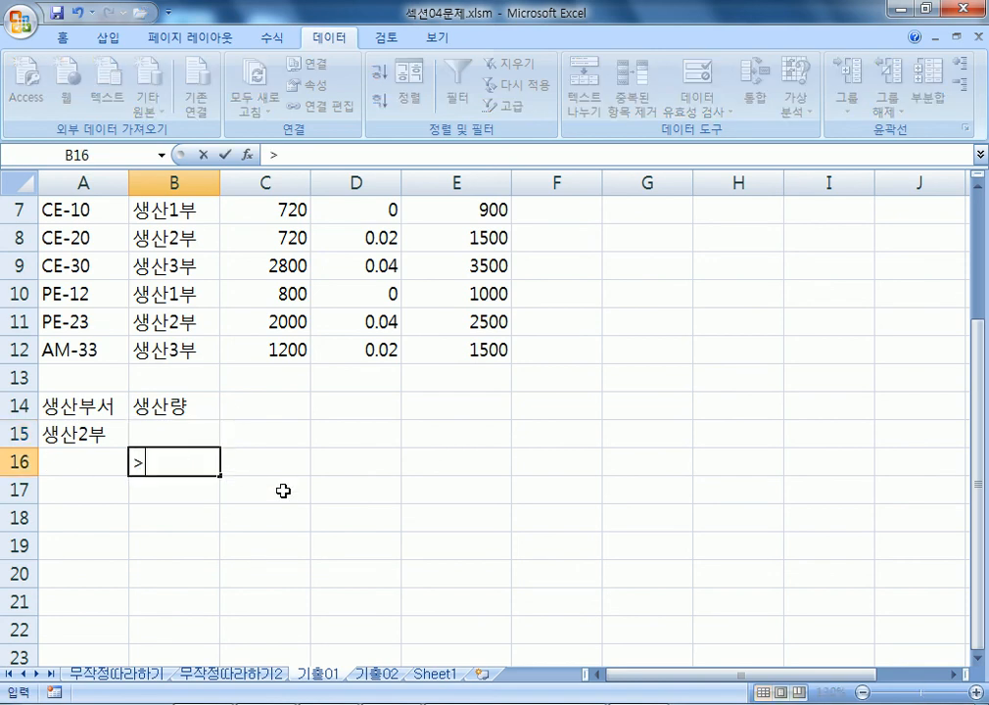
text(=900)
key(Tab)
key(Up)
key(Up)
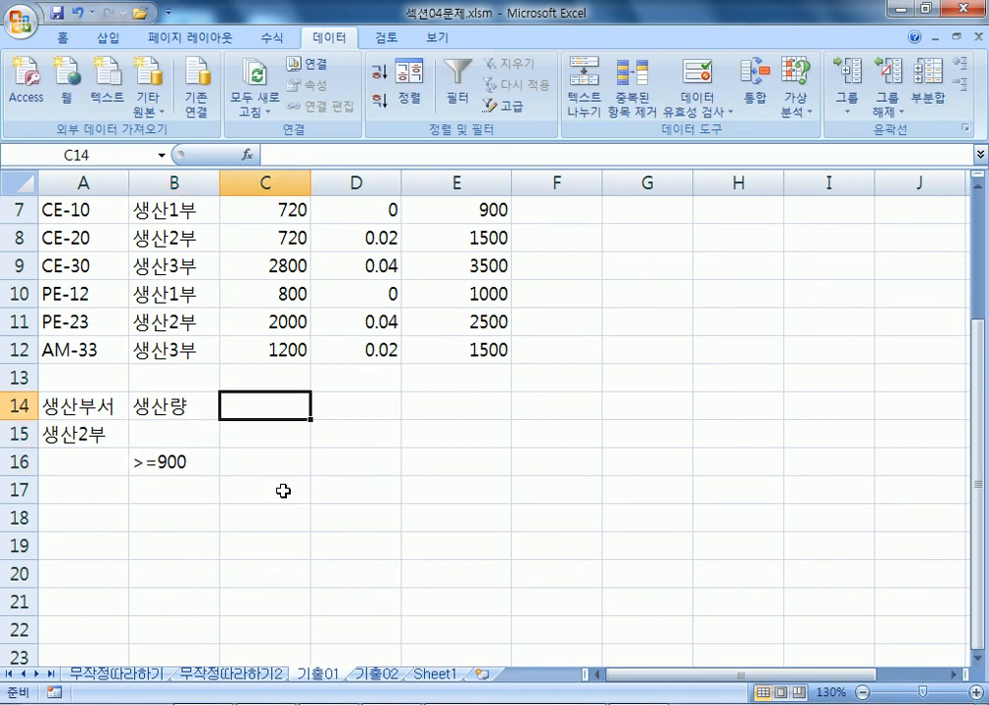
text(새생산량)
key(Down)
key(Down)
text(<=1500)
key(Return)
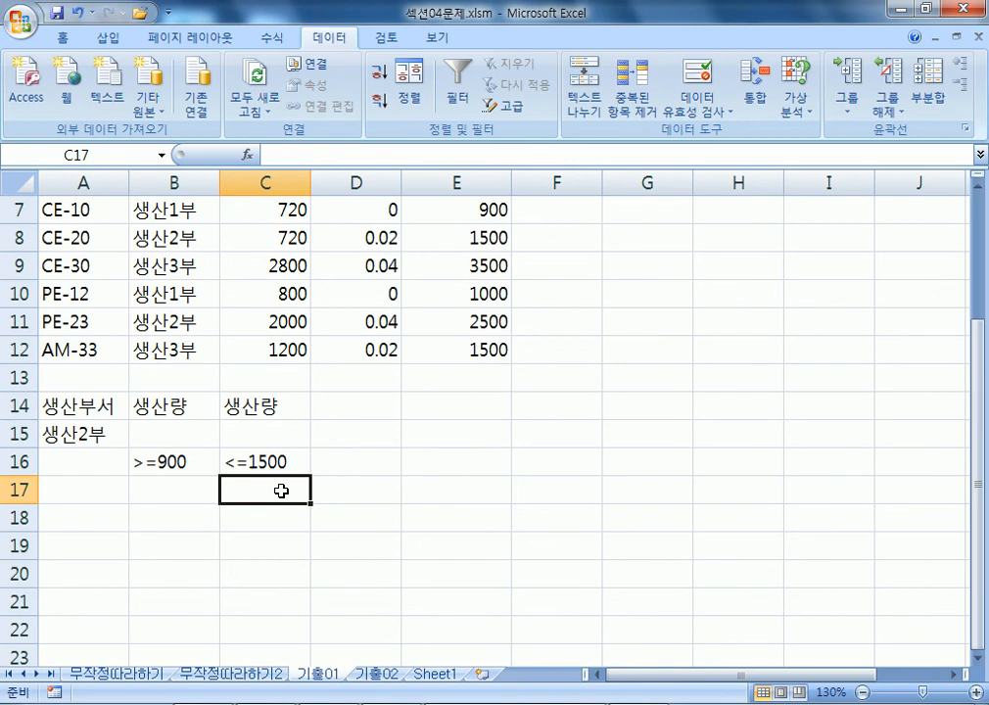
Move the >=900 and <=1500 conditions up into row 15 beside 생산2부.
drag(147, 463, 242, 431)
drag(58, 405, 270, 427)
scroll(346, 438, down, 2)
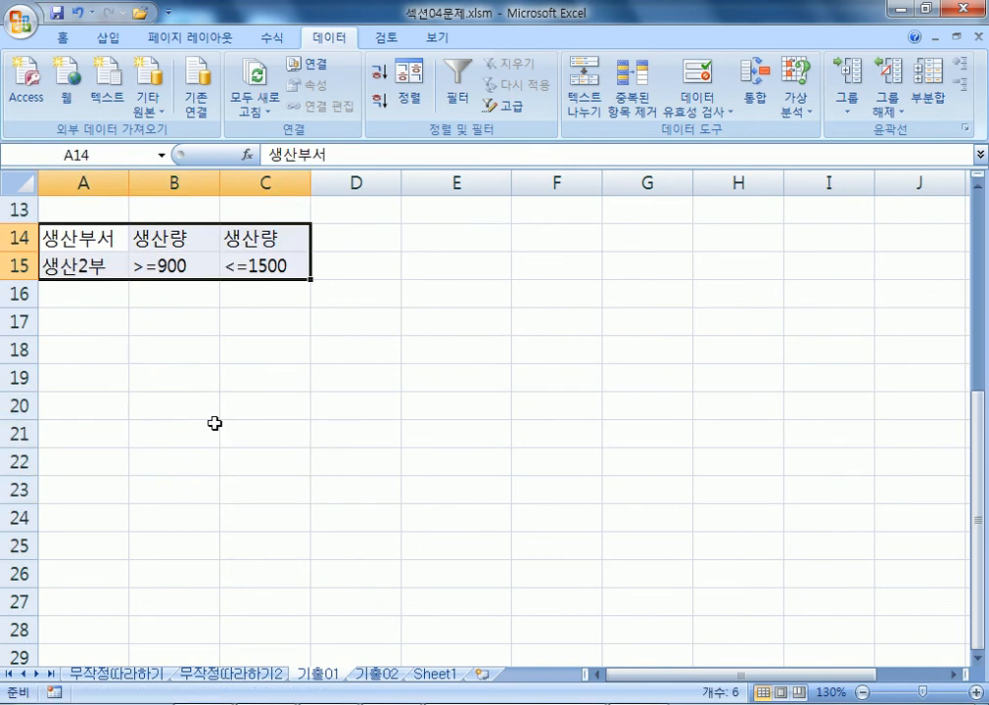
scroll(181, 409, up, 3)
scroll(182, 410, down, 3)
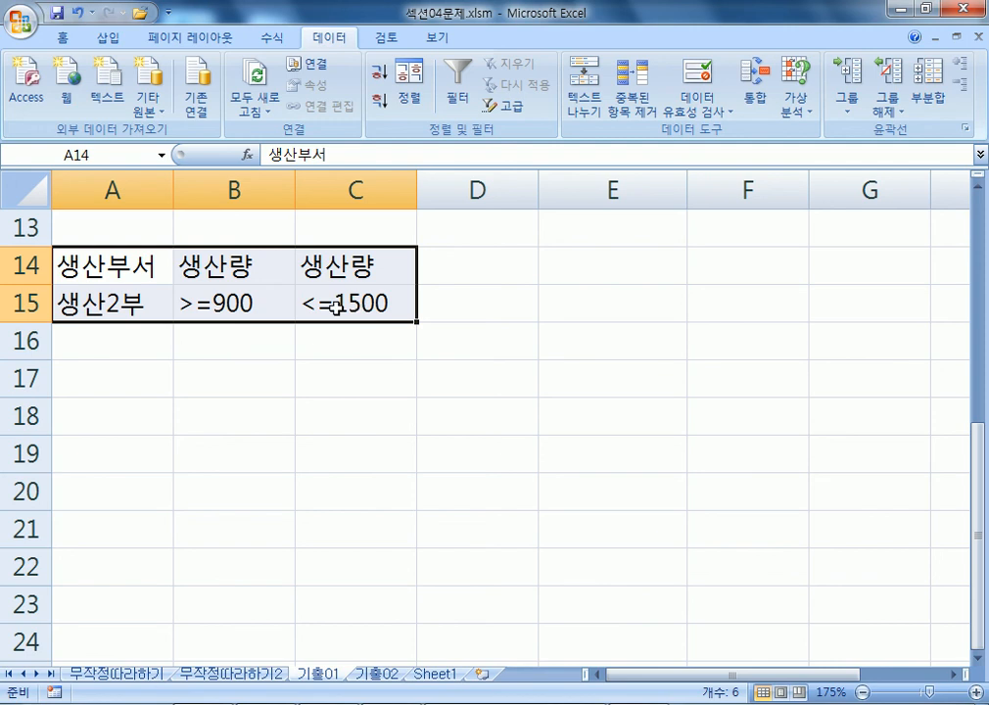
Move the >=900 and <=1500 conditions back to B16:C16 and select the criteria range A14:C16.
drag(264, 310, 334, 345)
drag(146, 258, 343, 338)
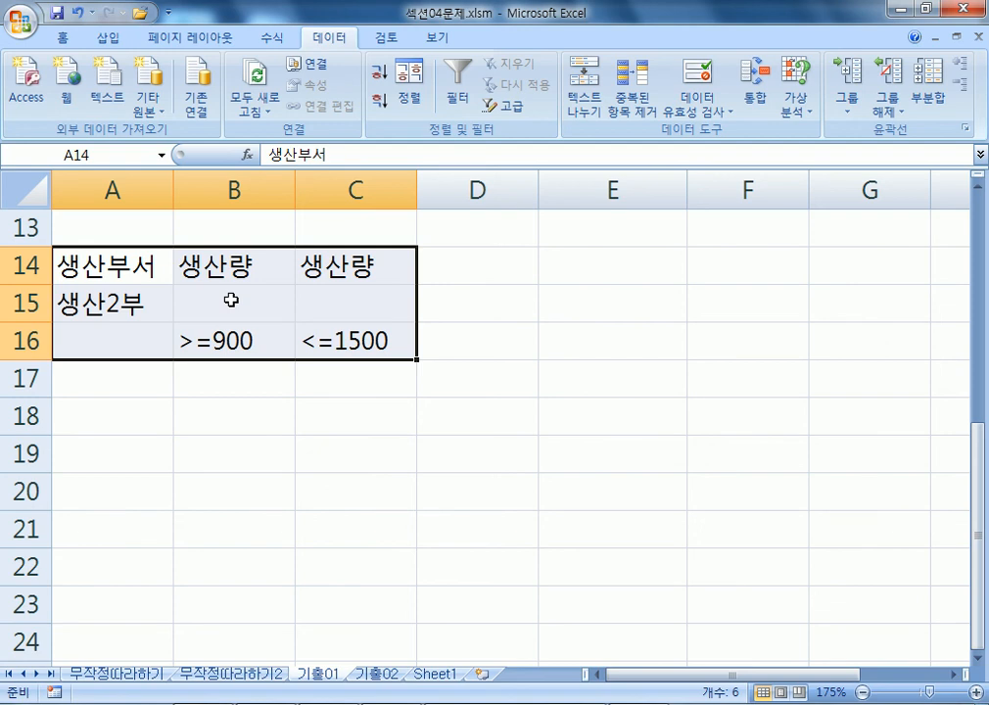
scroll(231, 299, down, 3)
scroll(229, 296, down, 1)
scroll(357, 306, up, 1)
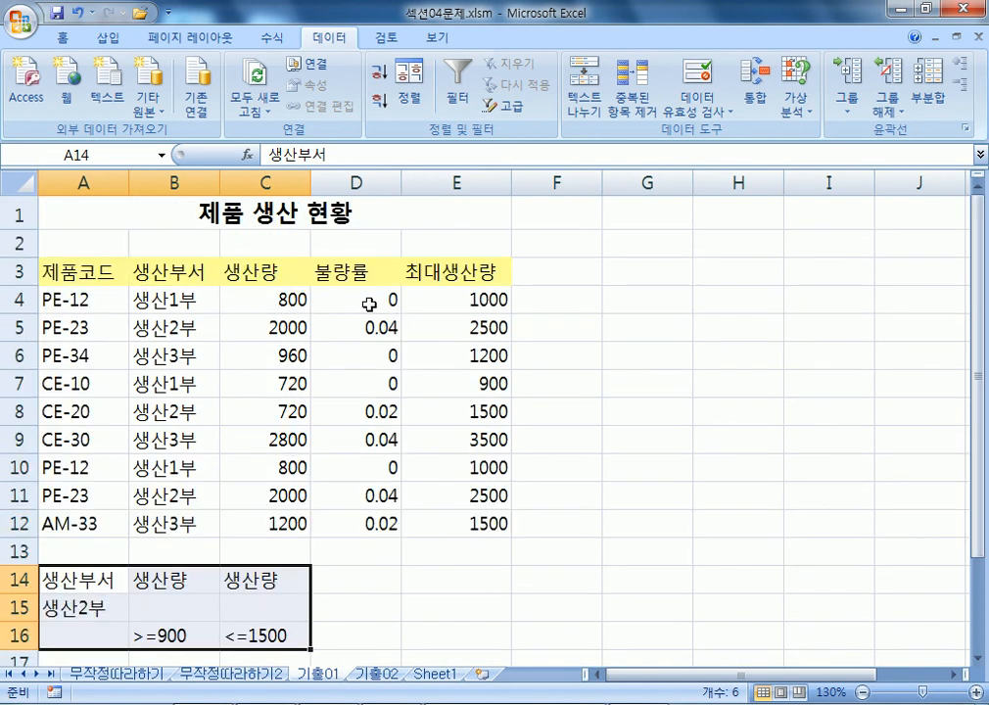
Check the result headers on the 무작정따라하기2 sheet for reference, then return to 기출01.
click(468, 275)
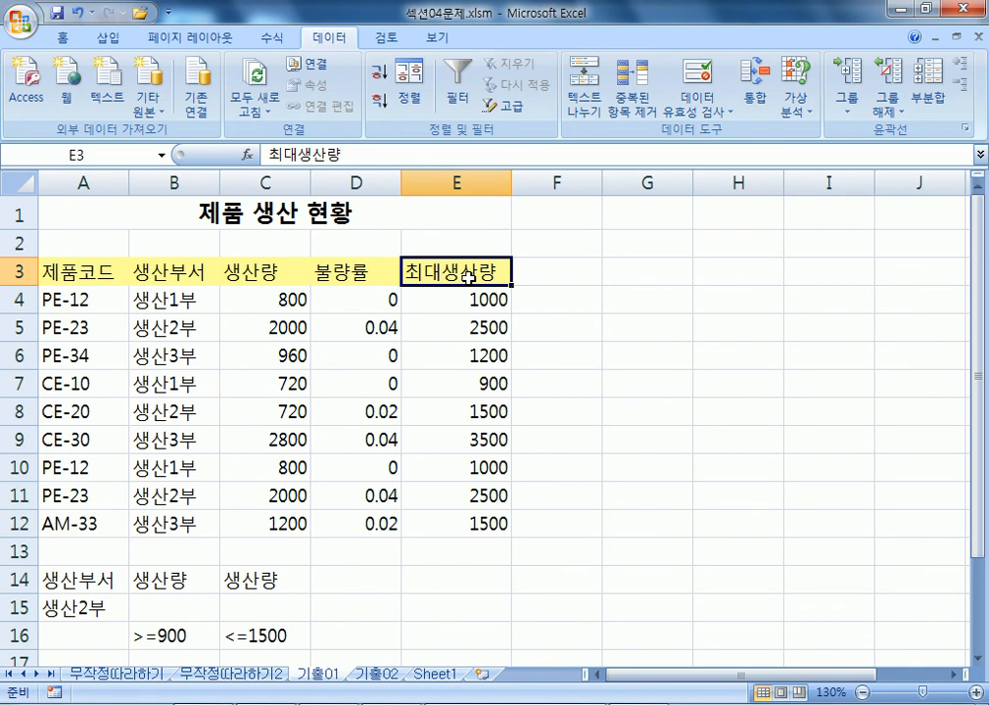
scroll(469, 275, down, 1)
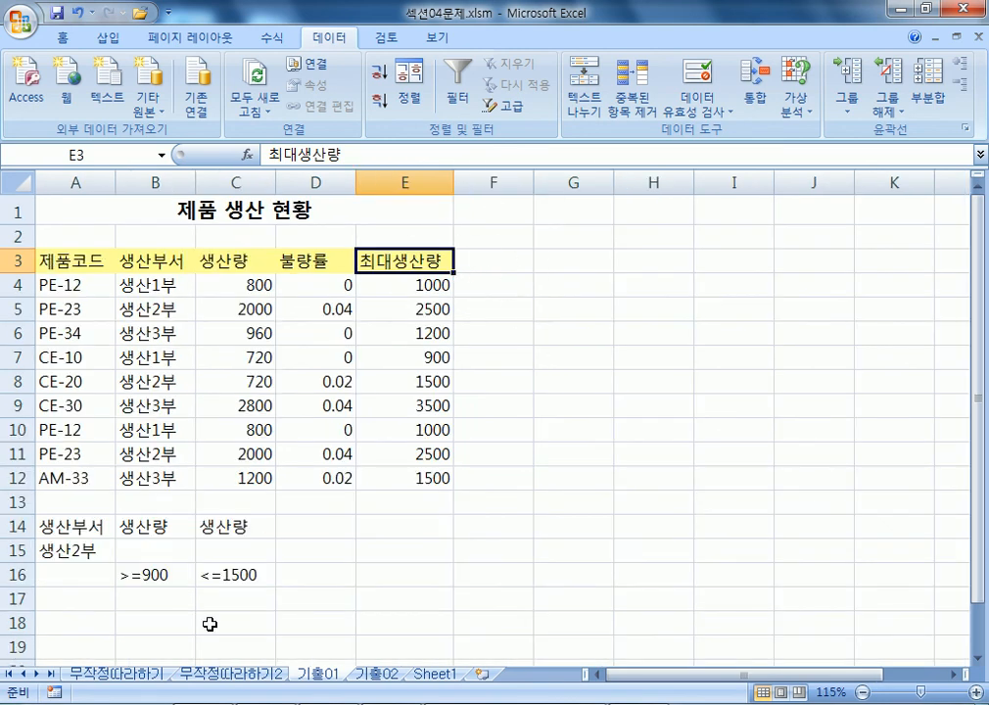
click(245, 673)
drag(67, 266, 510, 468)
scroll(433, 462, down, 3)
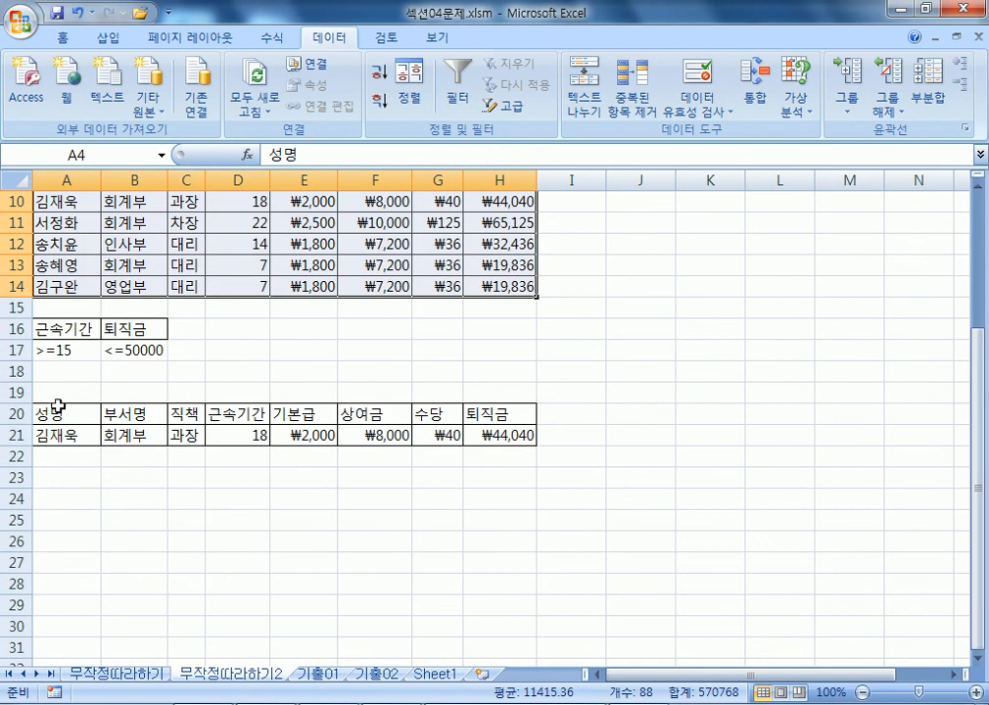
drag(96, 413, 536, 411)
click(318, 674)
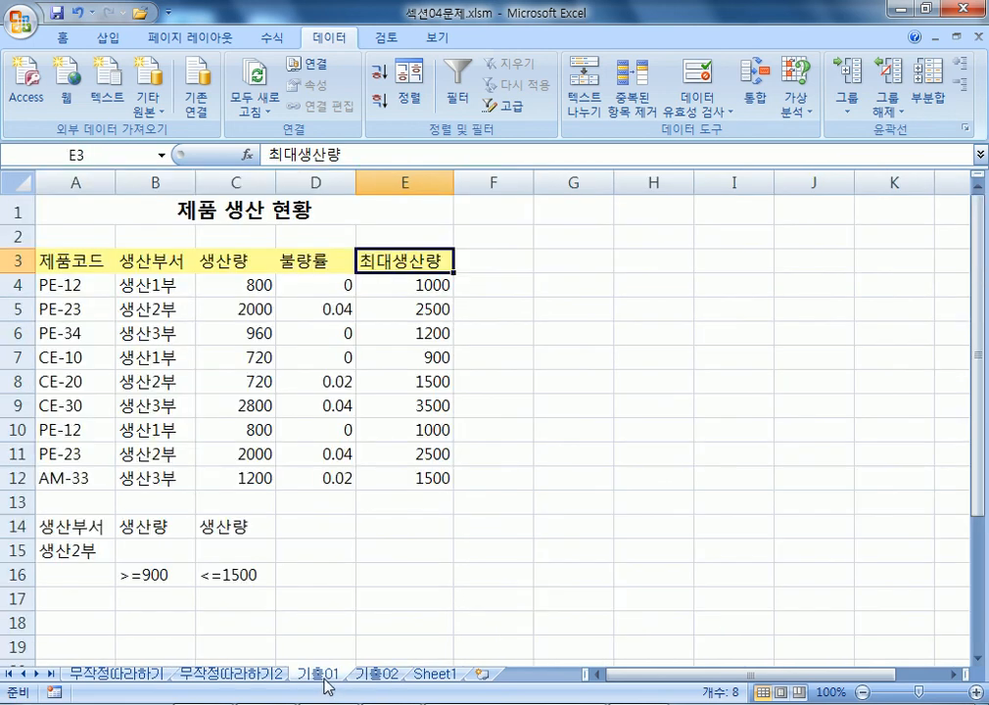
Select the headers A3:D3 and look over the empty row 18 for the output location.
click(64, 262)
drag(64, 262, 313, 264)
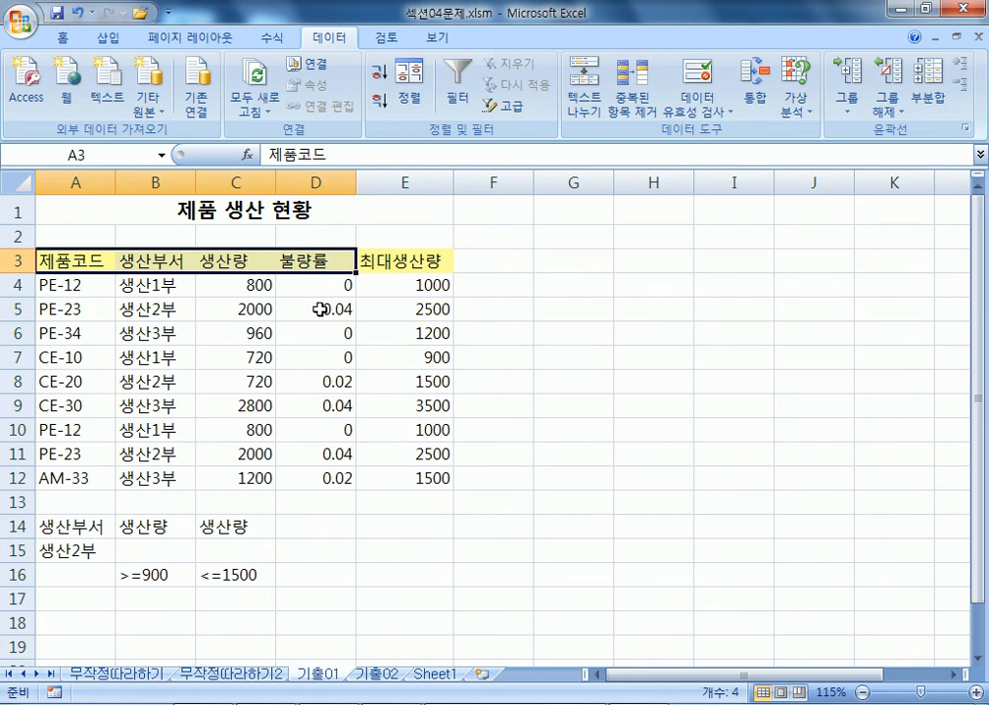
scroll(60, 448, down, 2)
click(54, 474)
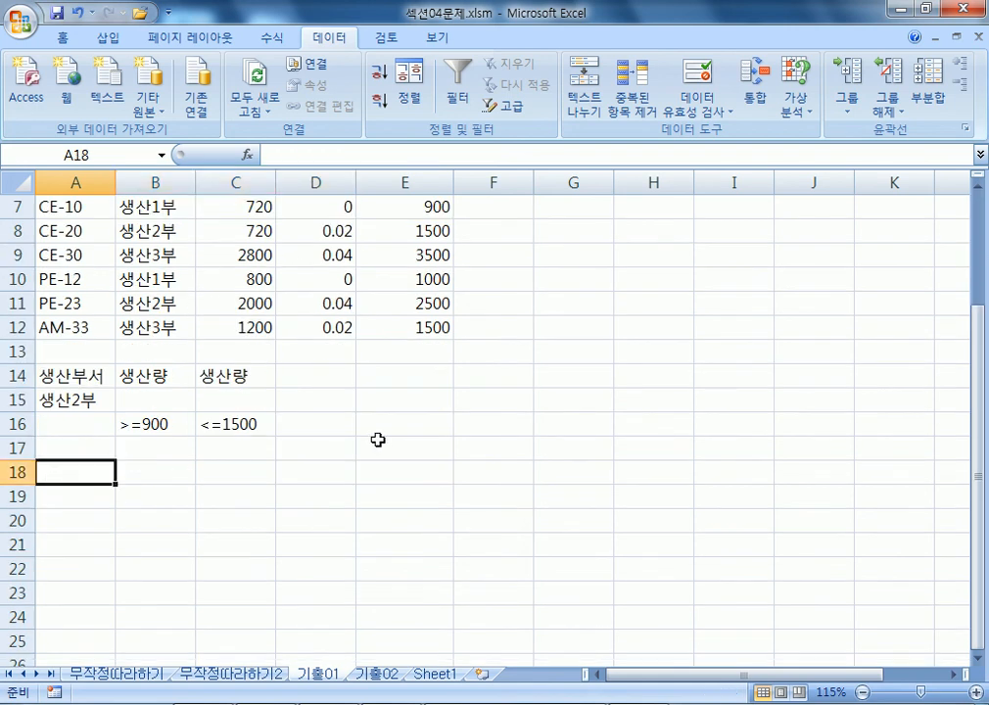
scroll(377, 439, up, 2)
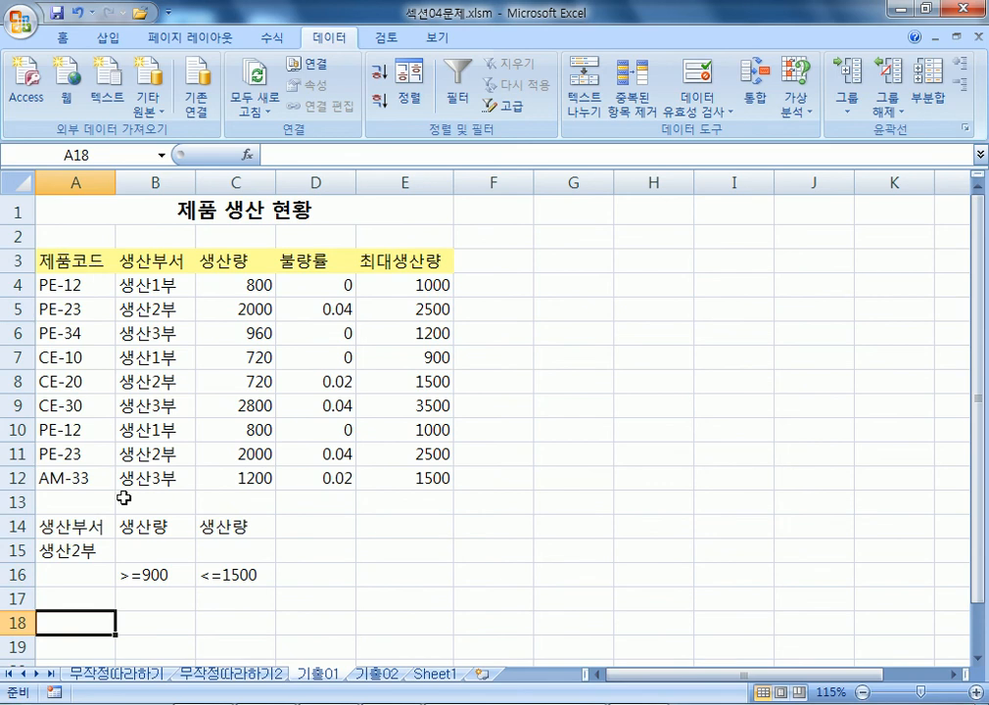
click(152, 623)
click(250, 619)
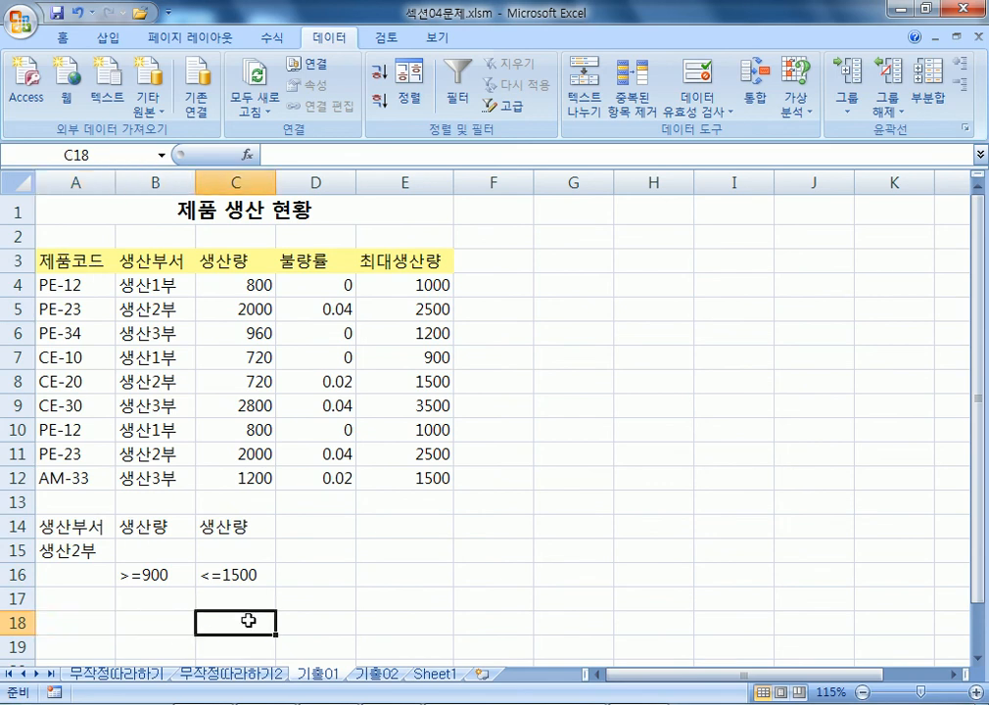
click(341, 617)
Copy the headers 제품코드, 생산부서, 생산량, 불량률 from A3:D3 and paste them at A18.
drag(61, 258, 313, 256)
right_click(312, 256)
click(354, 289)
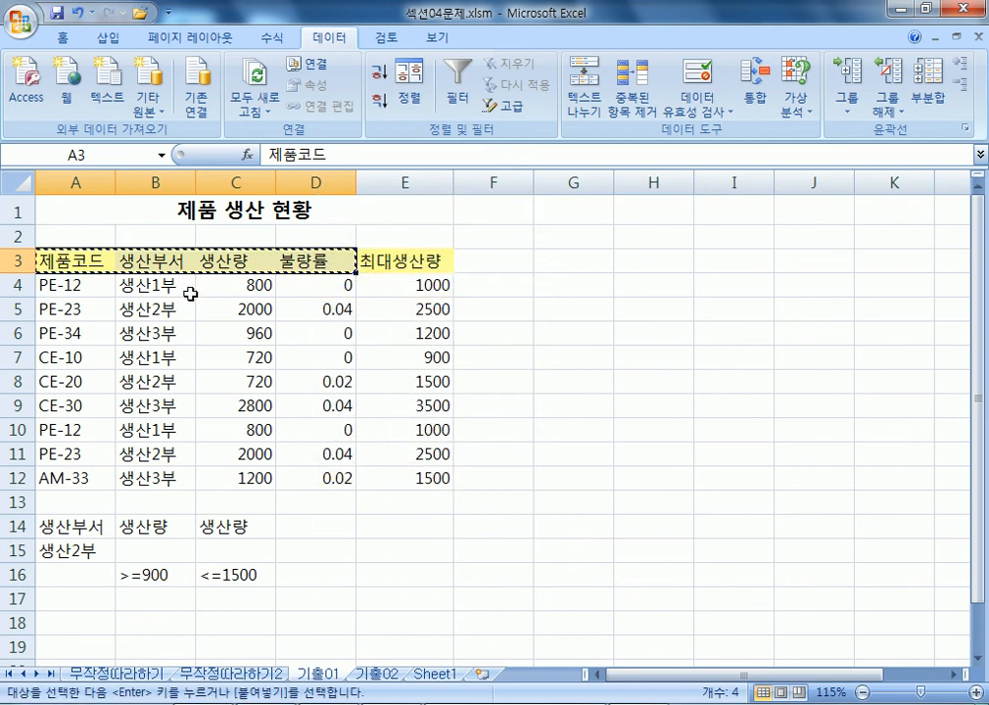
scroll(51, 437, down, 2)
right_click(49, 477)
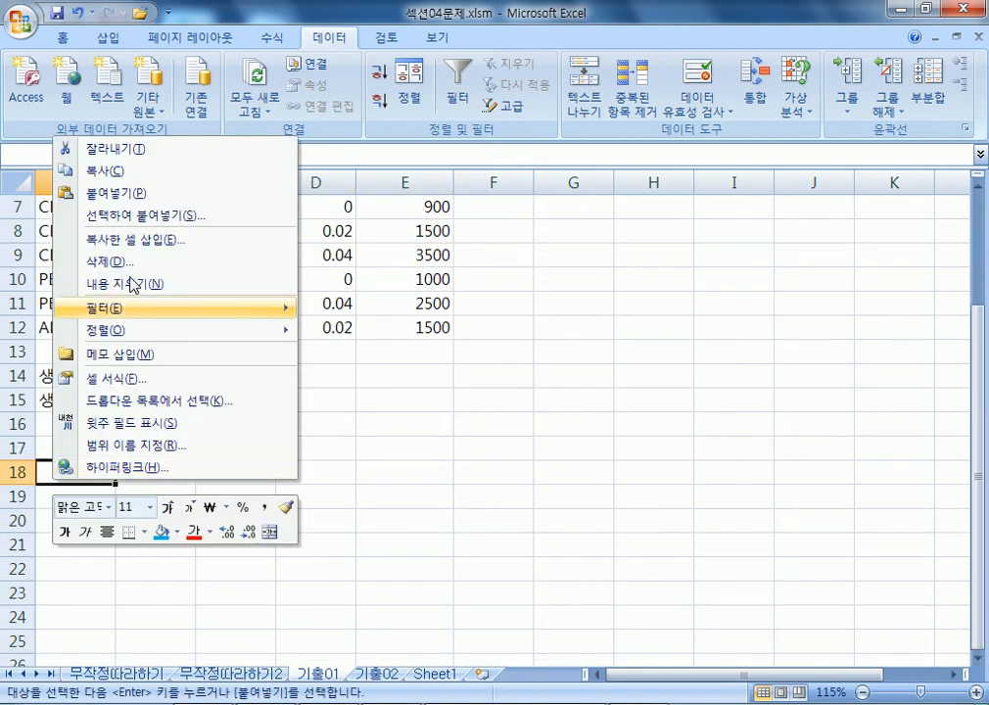
click(122, 193)
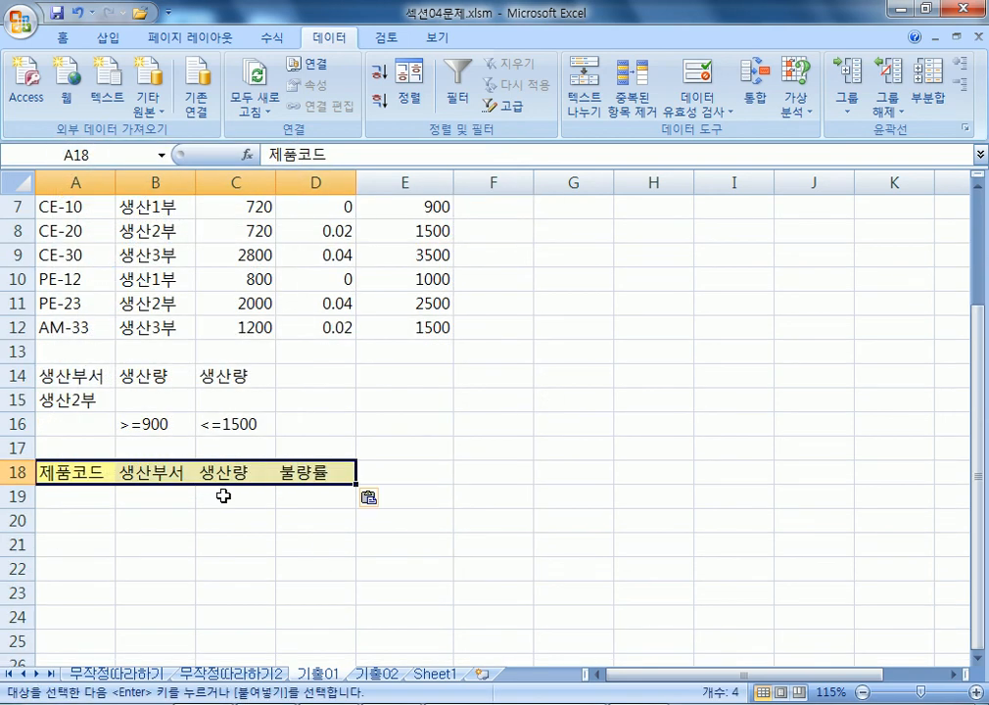
scroll(223, 496, up, 2)
drag(72, 257, 323, 259)
scroll(235, 432, down, 3)
scroll(235, 433, up, 3)
key(Escape)
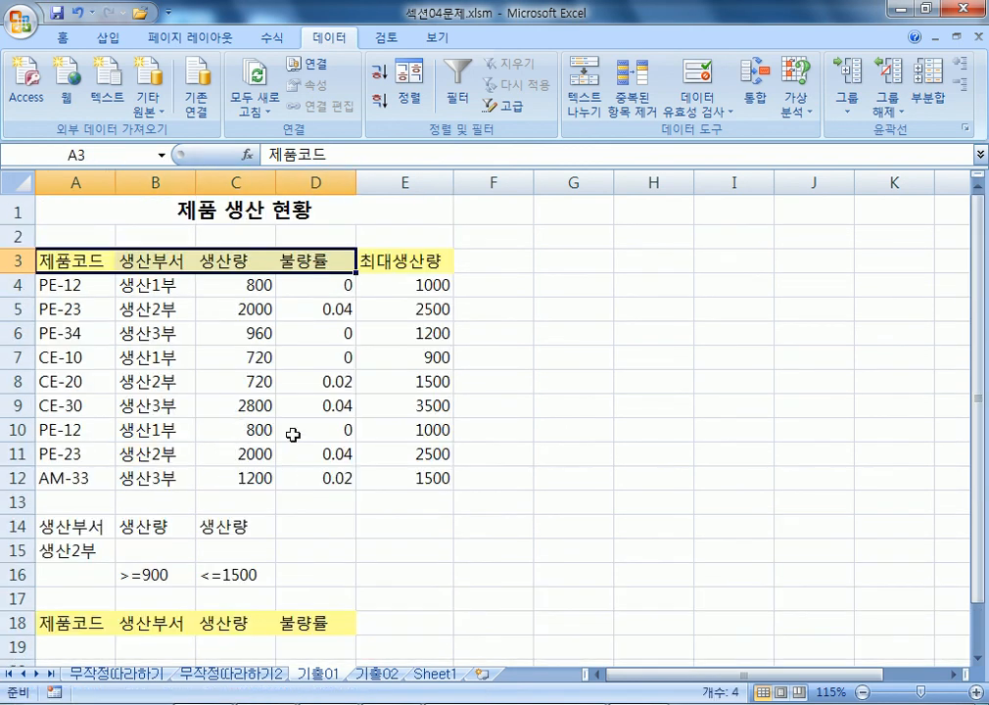
Select the product table data range A3:E12.
click(237, 333)
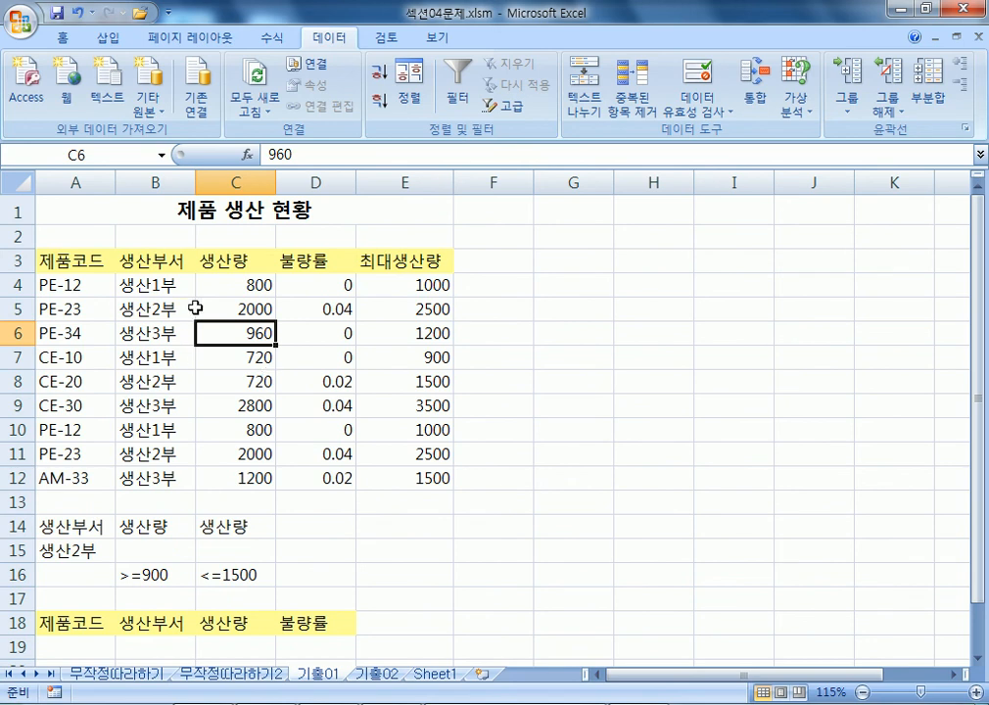
drag(90, 263, 426, 471)
scroll(214, 260, down, 1)
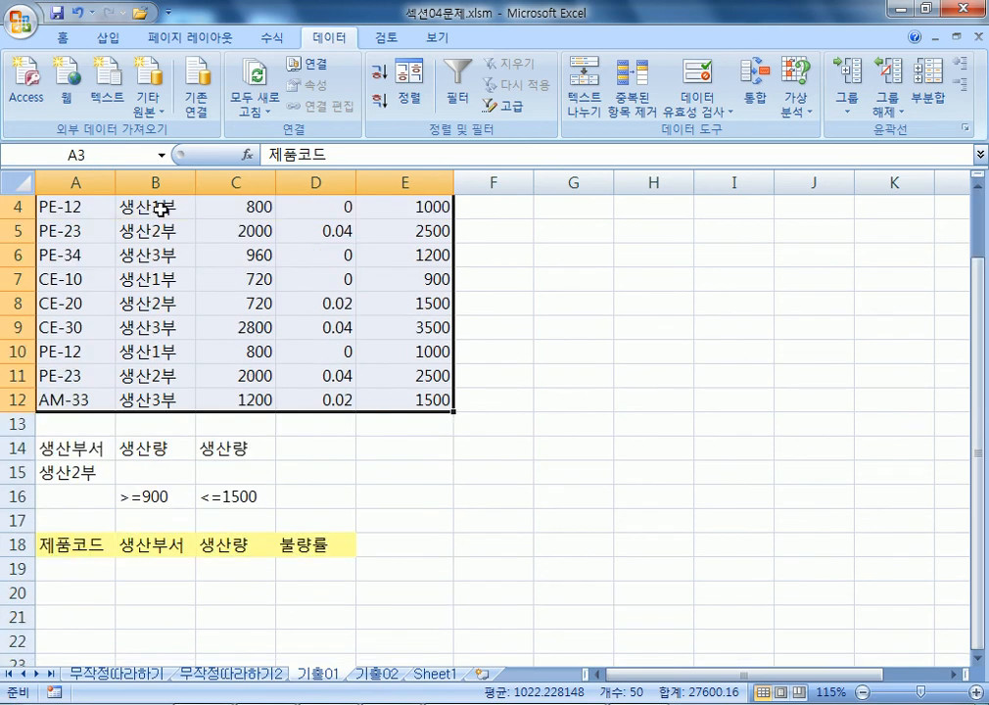
scroll(225, 208, down, 2)
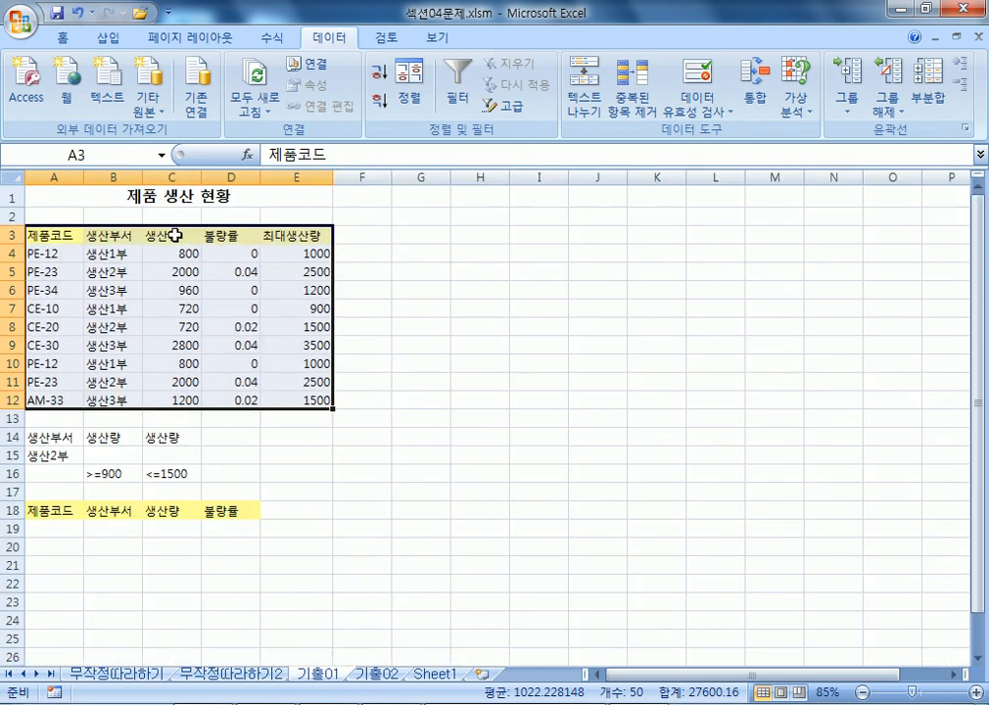
scroll(213, 302, up, 1)
click(213, 302)
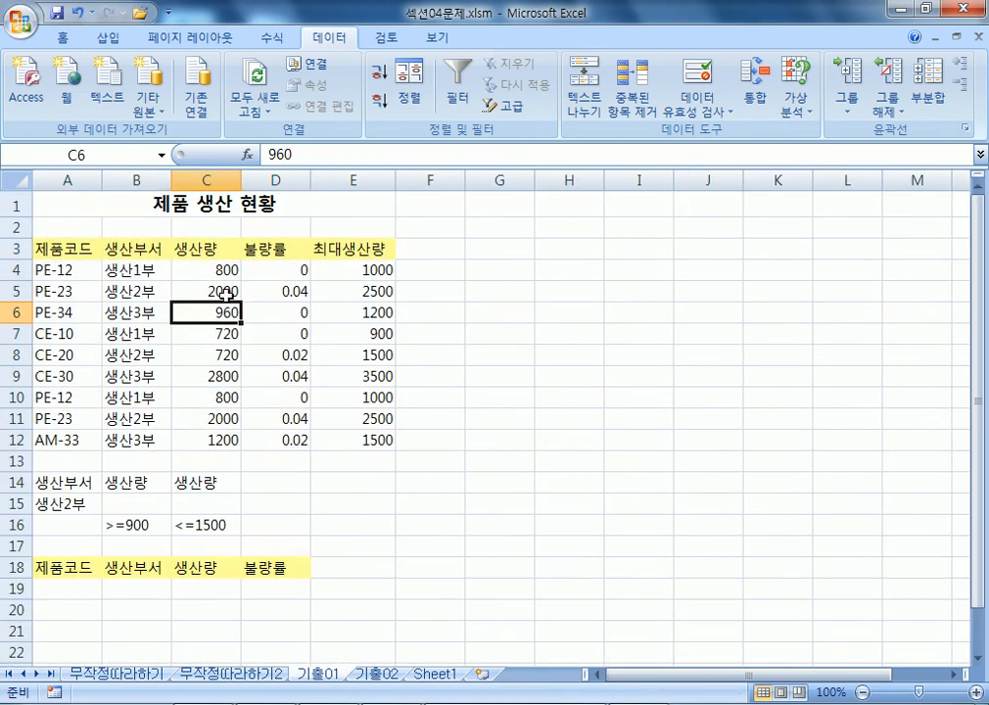
Run Advanced Filter with criteria A14:C16, copying matching rows to A18:D18.
click(518, 113)
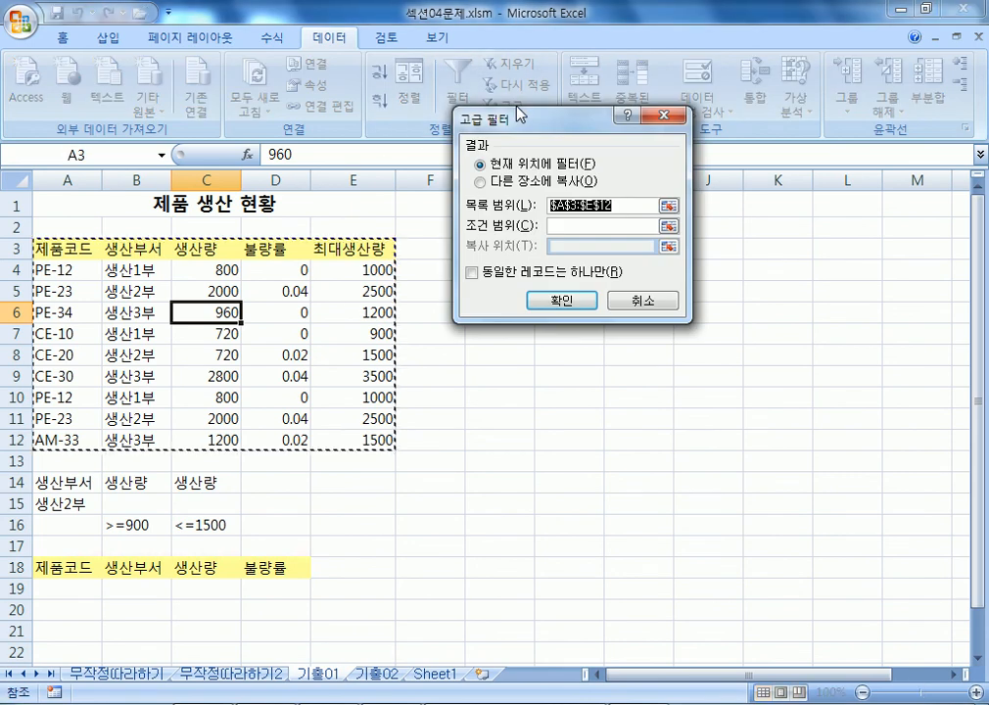
click(526, 182)
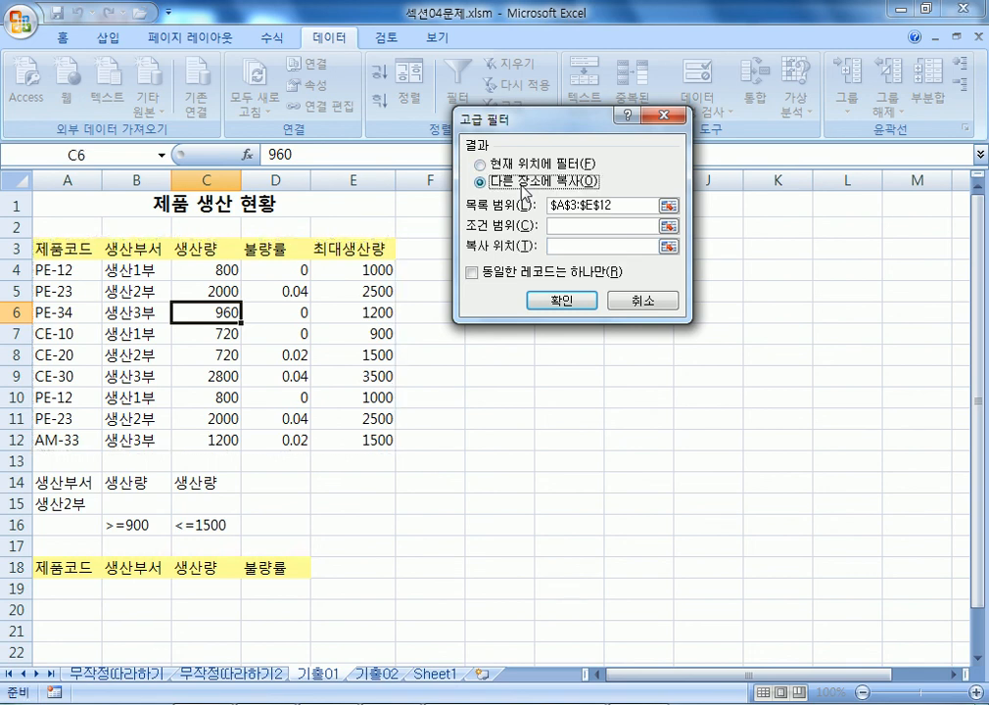
drag(528, 122, 500, 75)
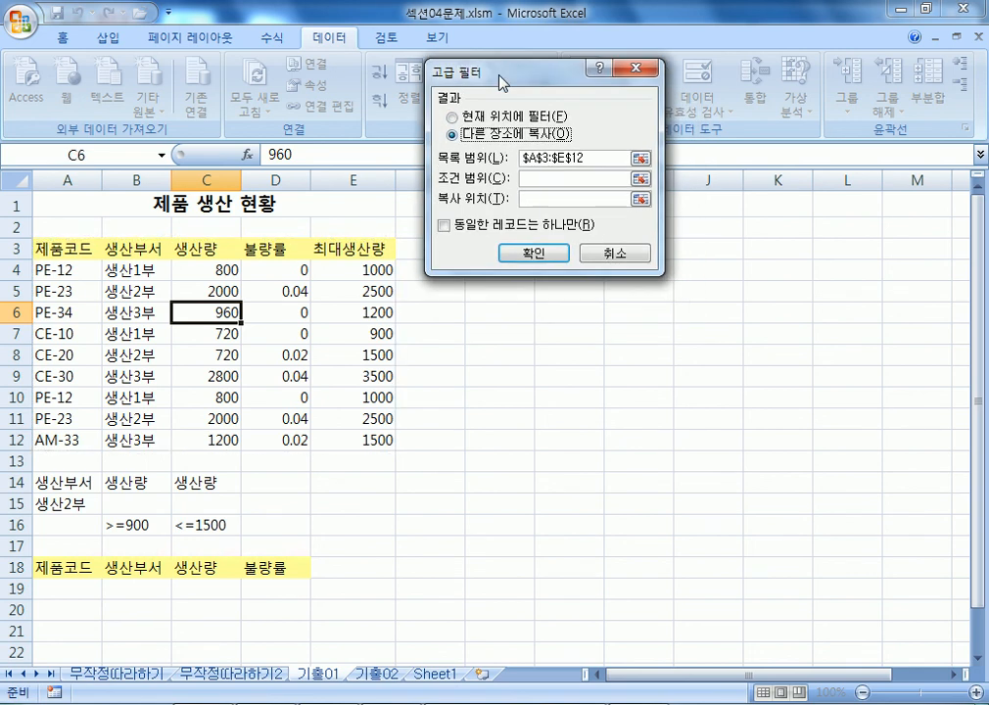
click(540, 177)
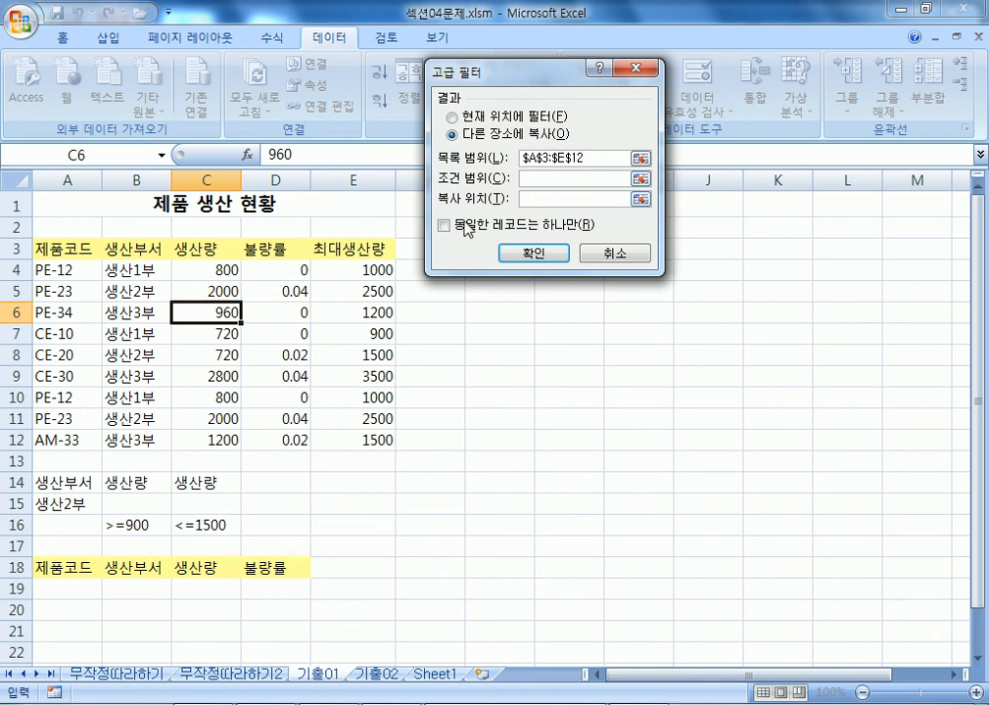
scroll(157, 370, down, 2)
drag(67, 346, 196, 392)
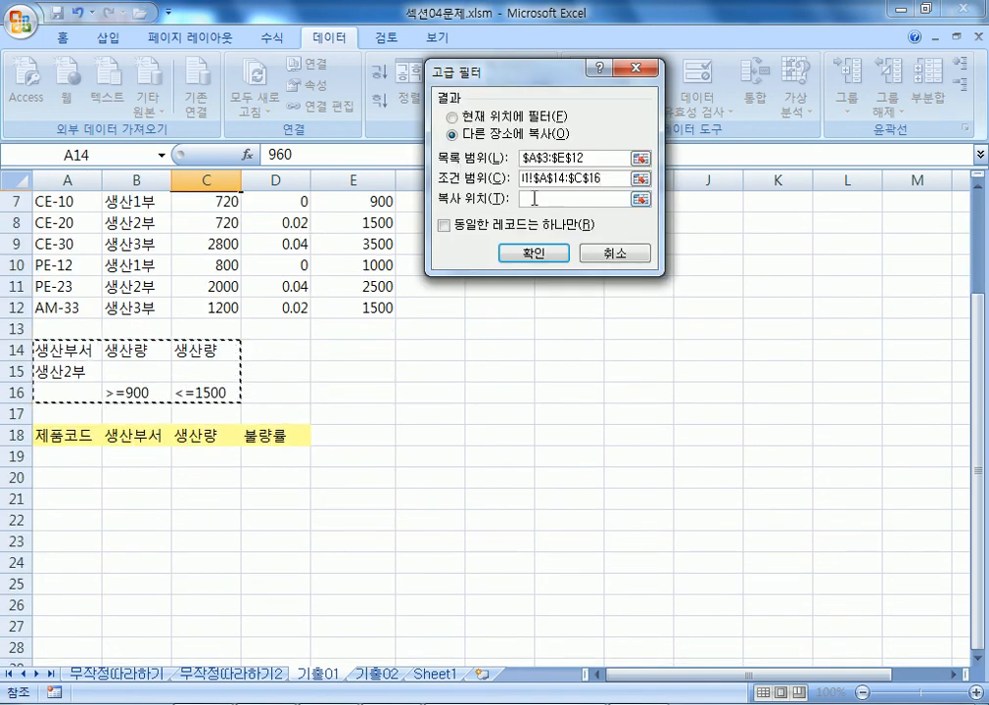
click(531, 199)
scroll(243, 296, down, 1)
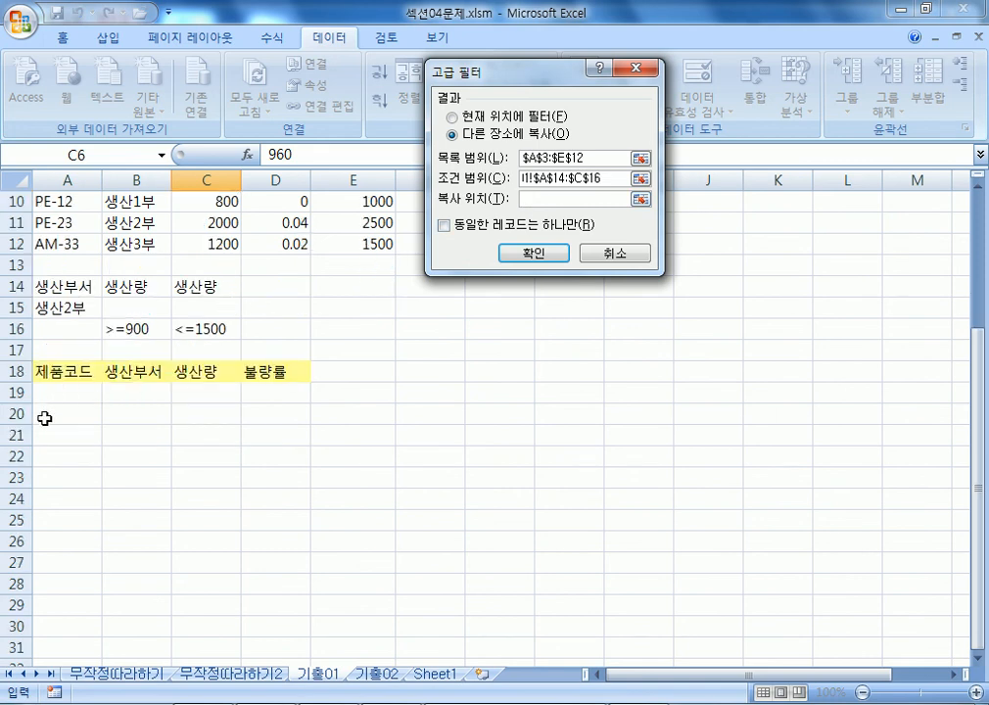
drag(59, 371, 279, 371)
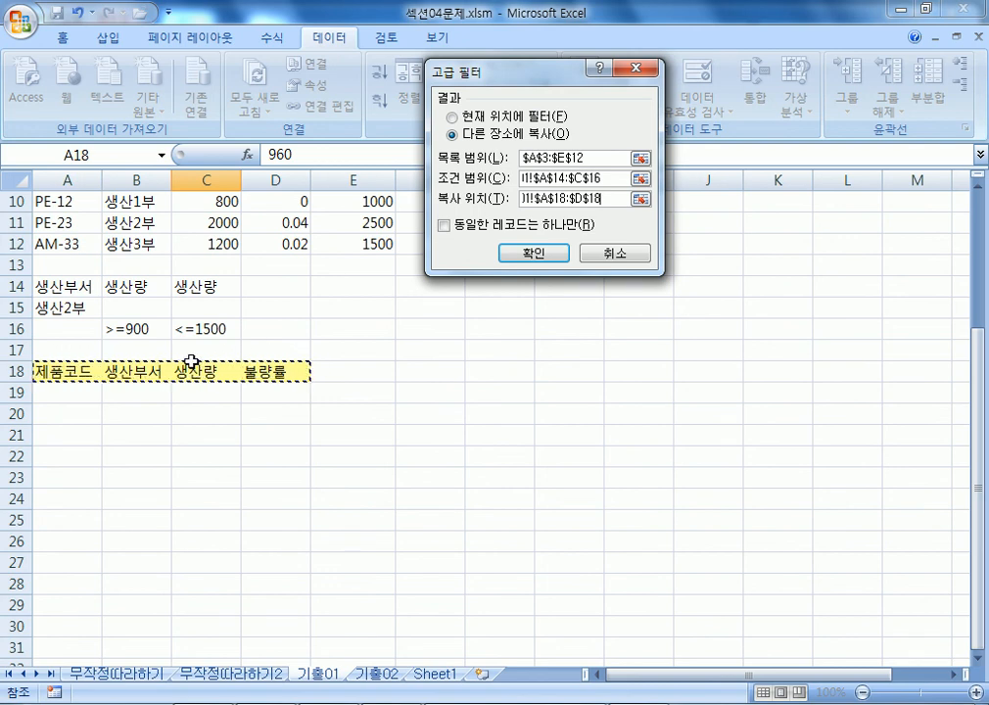
click(532, 252)
Review the copied records, then switch to the 기출02 sheet.
scroll(415, 285, down, 2)
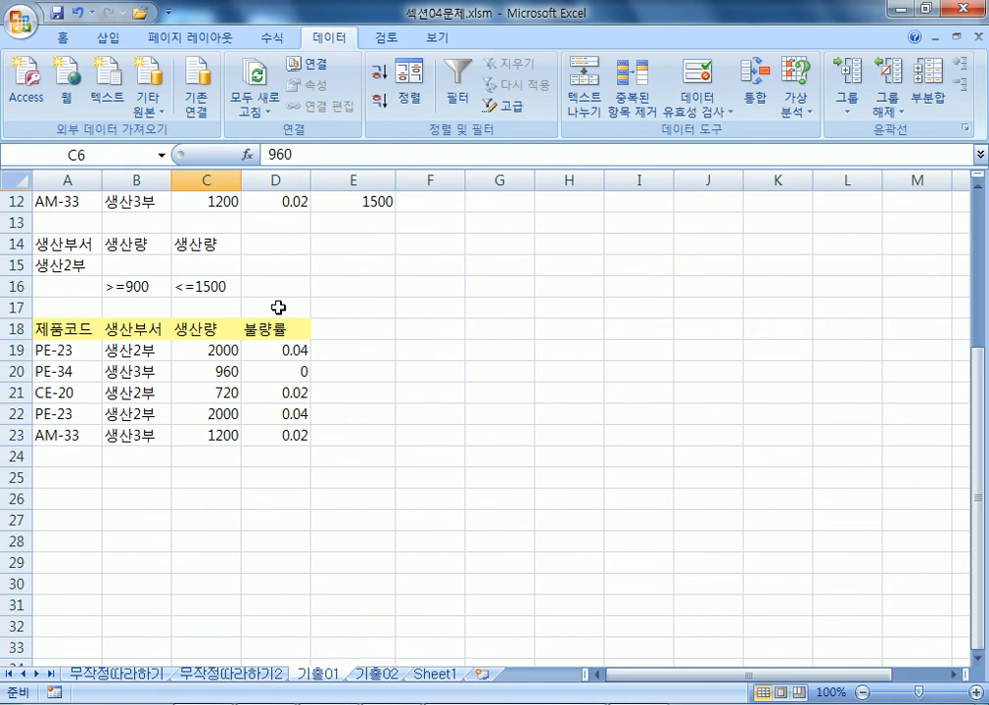
scroll(278, 307, up, 4)
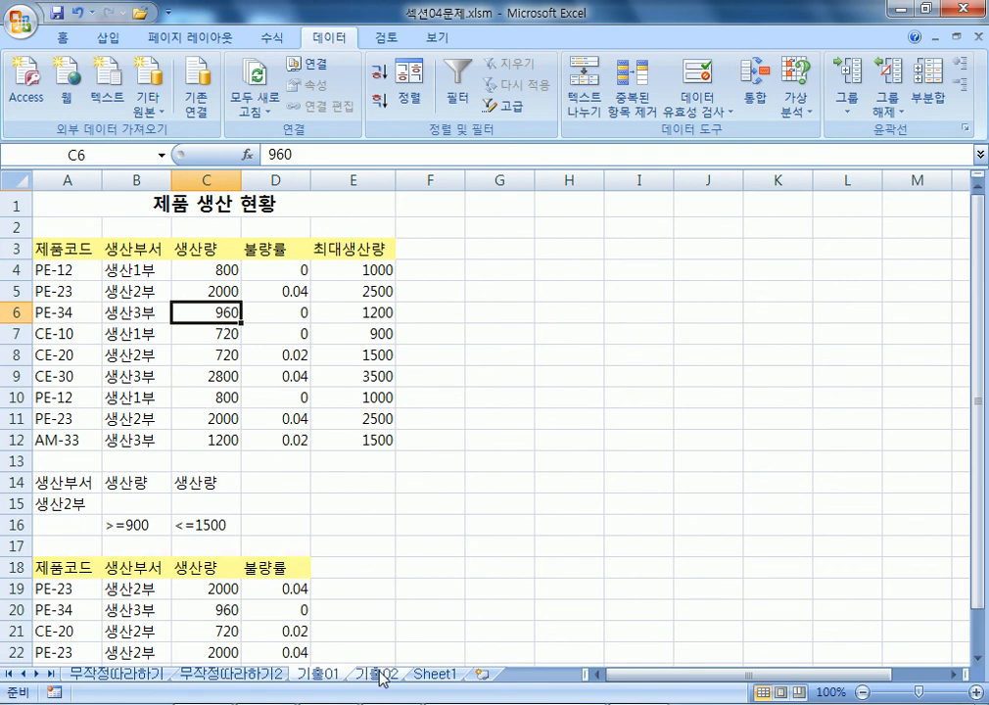
click(378, 673)
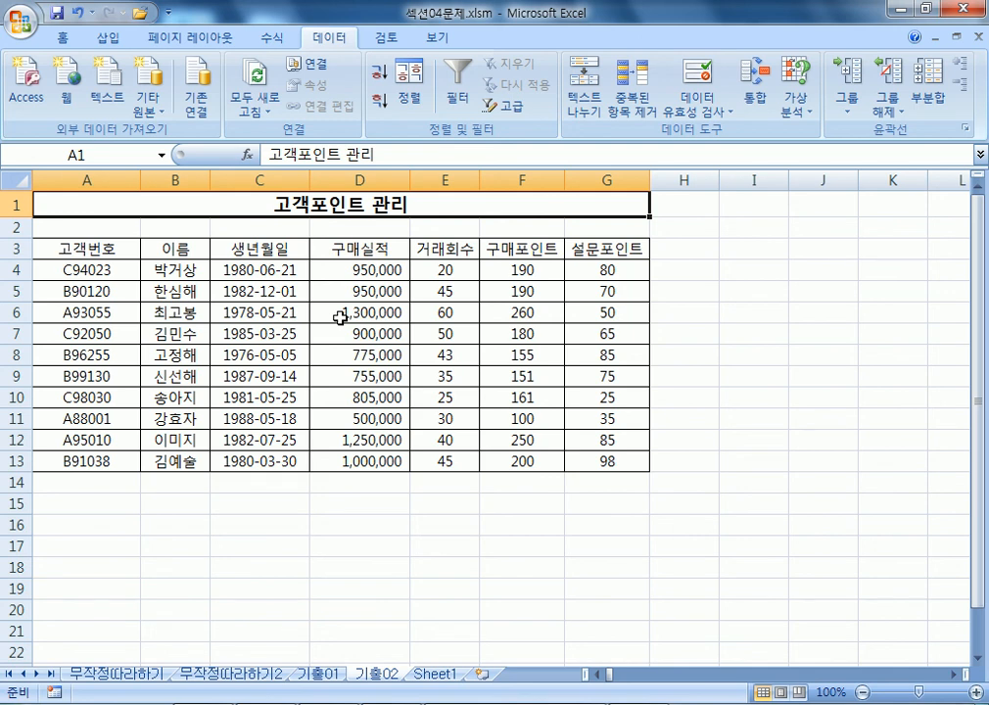
drag(258, 250, 257, 460)
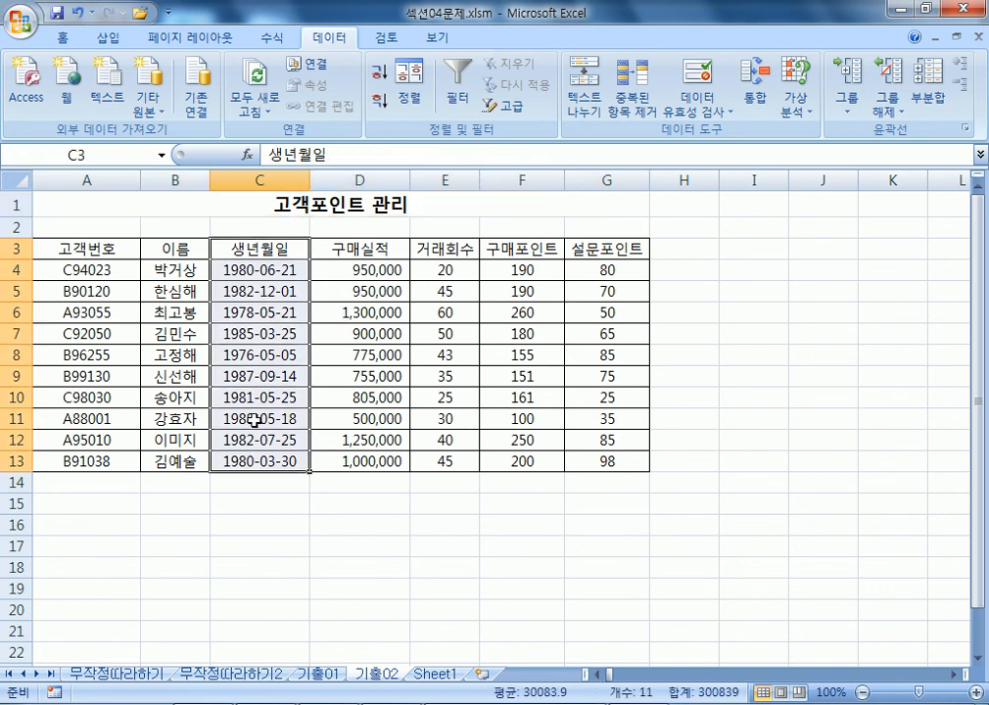
click(238, 312)
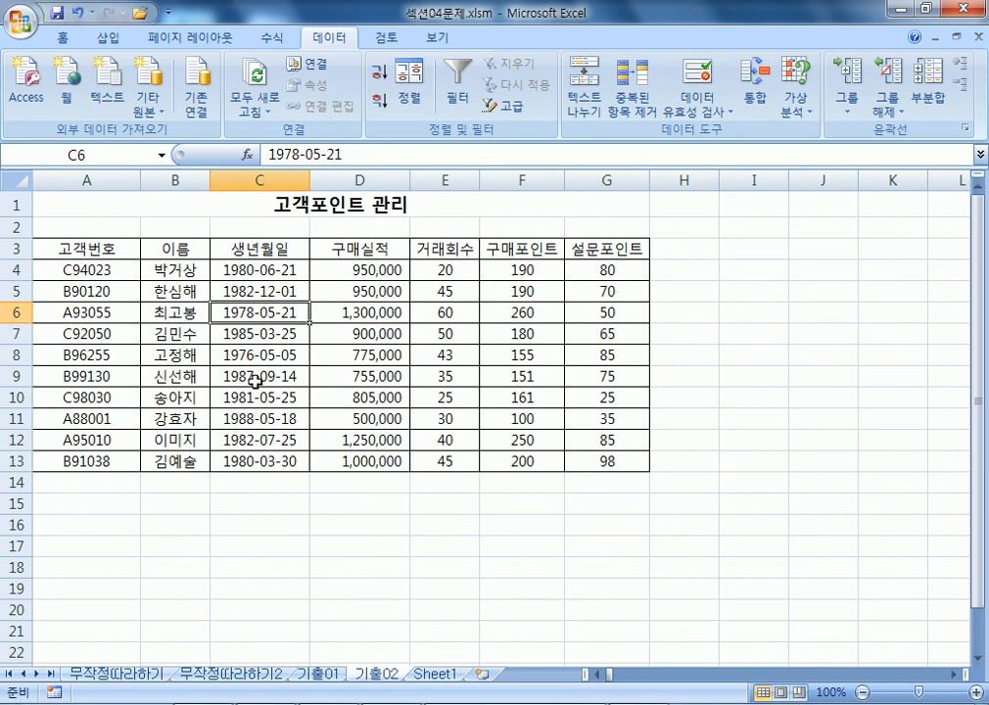
scroll(97, 382, down, 2)
drag(66, 375, 440, 432)
scroll(68, 372, up, 2)
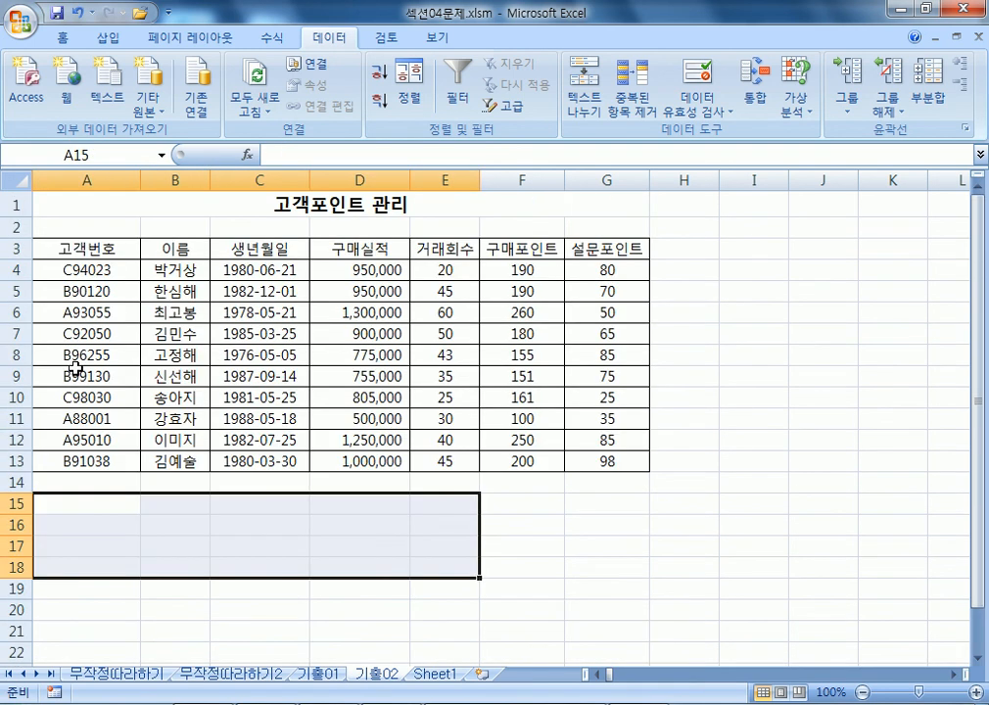
scroll(128, 326, down, 3)
Enter the criterion header 생년월일 in A15.
click(110, 308)
text(생년)
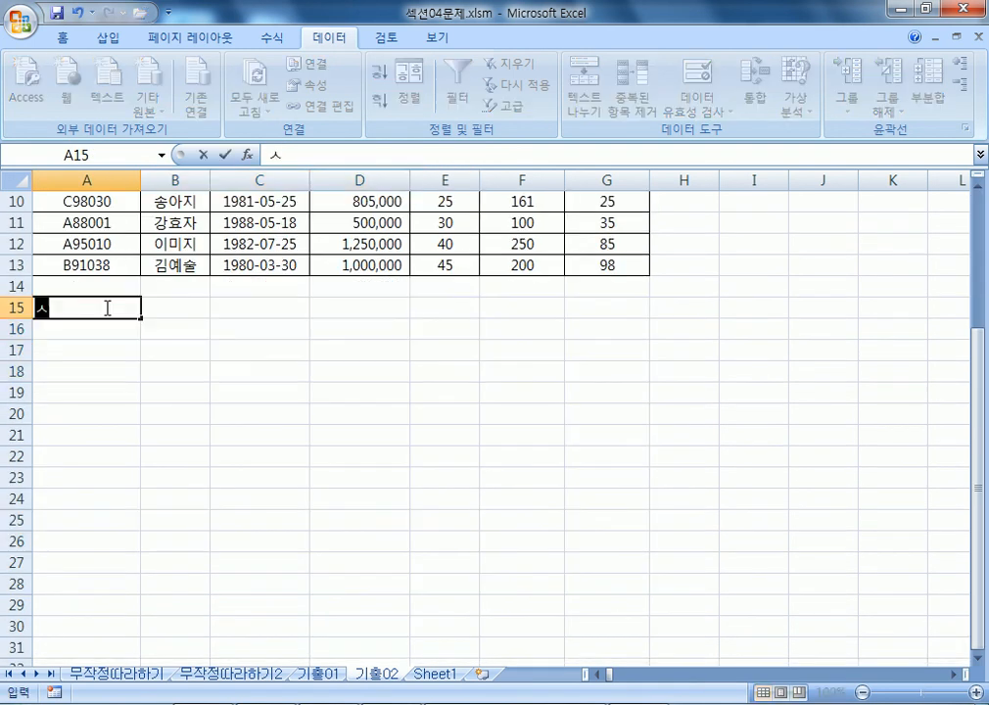
text(월일)
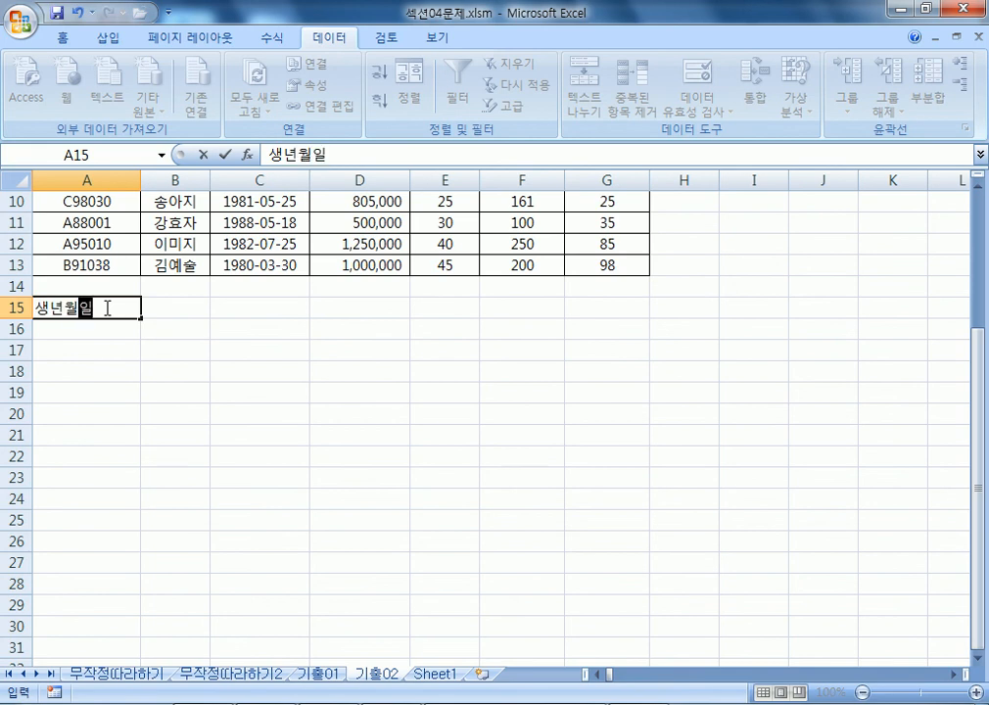
key(Return)
scroll(104, 305, up, 2)
scroll(104, 307, up, 1)
scroll(103, 311, down, 2)
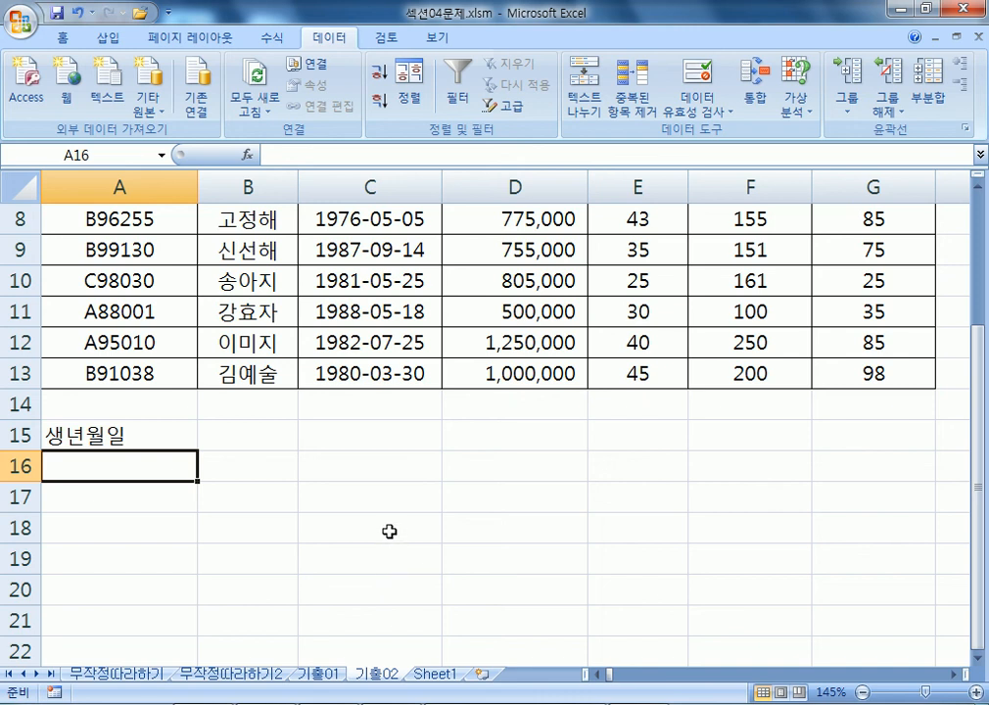
scroll(391, 534, down, 1)
Enter the formula =MONTH(C4)=5 in A16, keeping C4 as a relative reference.
text(=)
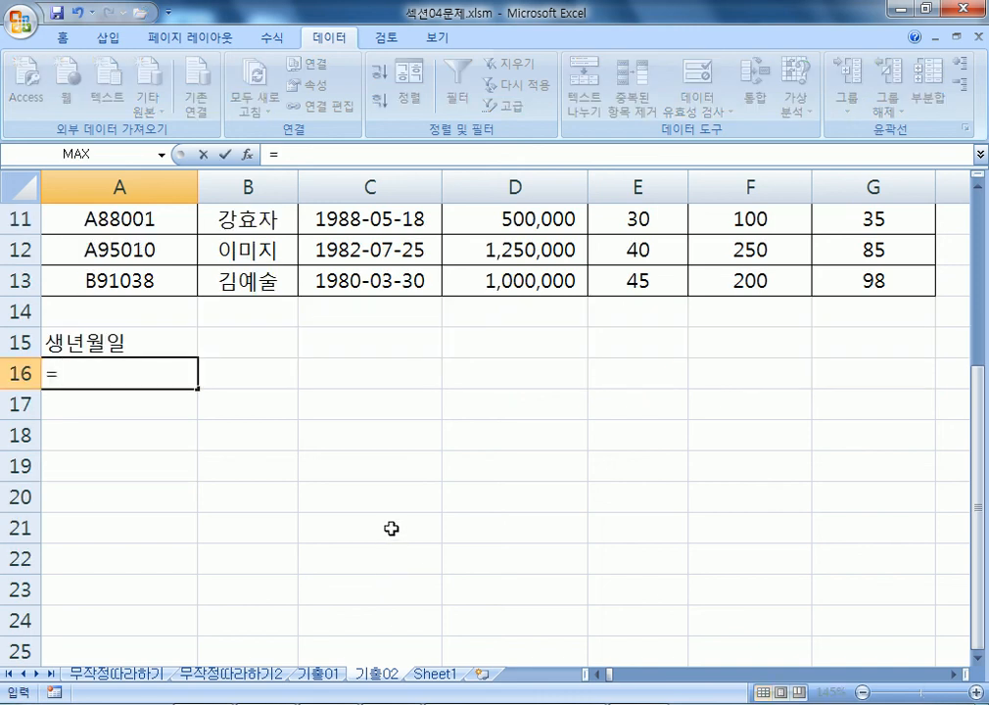
text(MON)
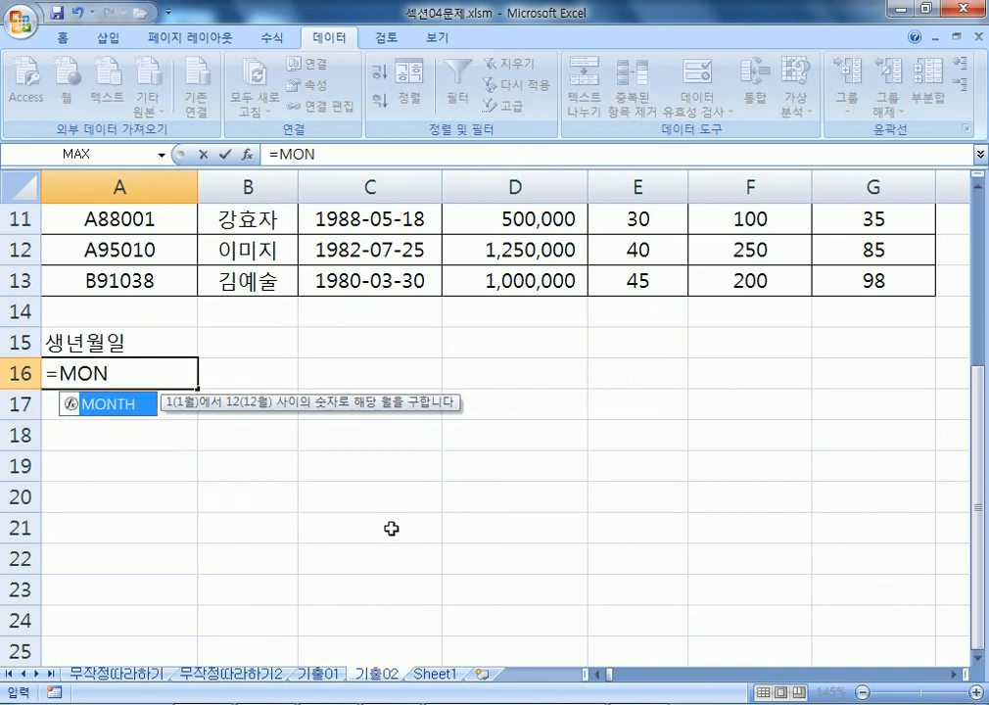
key(Tab)
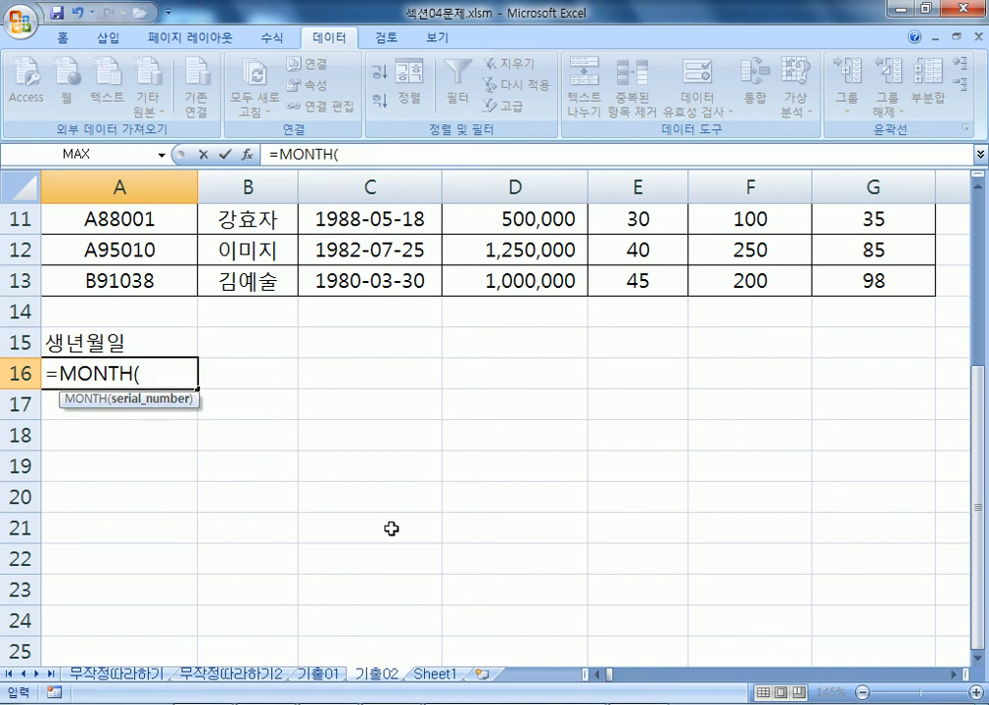
scroll(391, 528, up, 4)
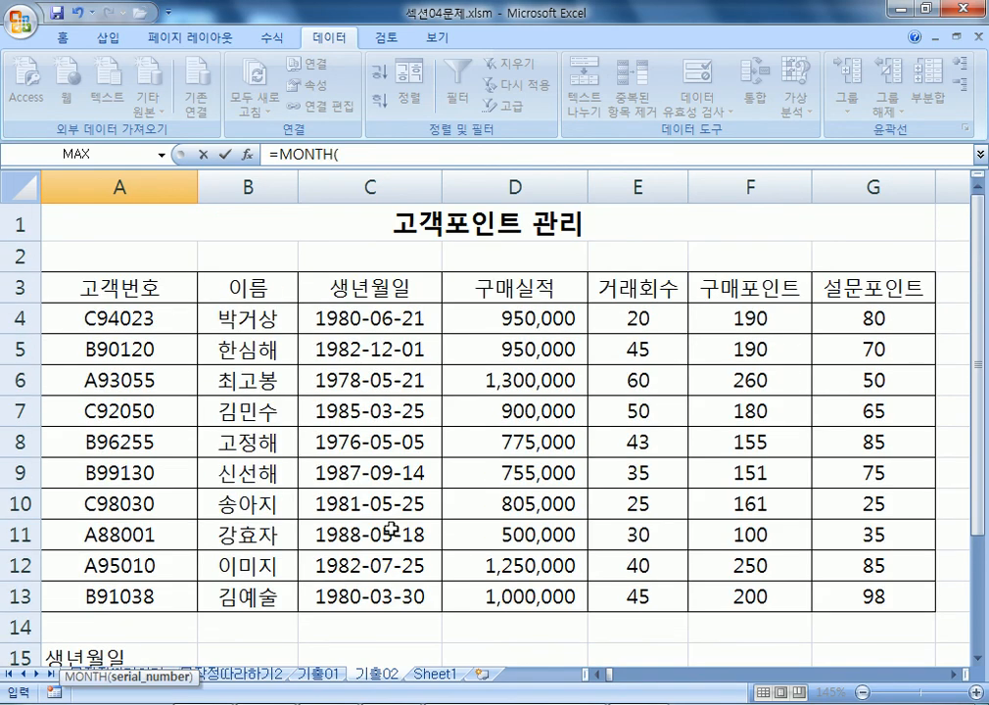
click(361, 318)
scroll(505, 392, down, 3)
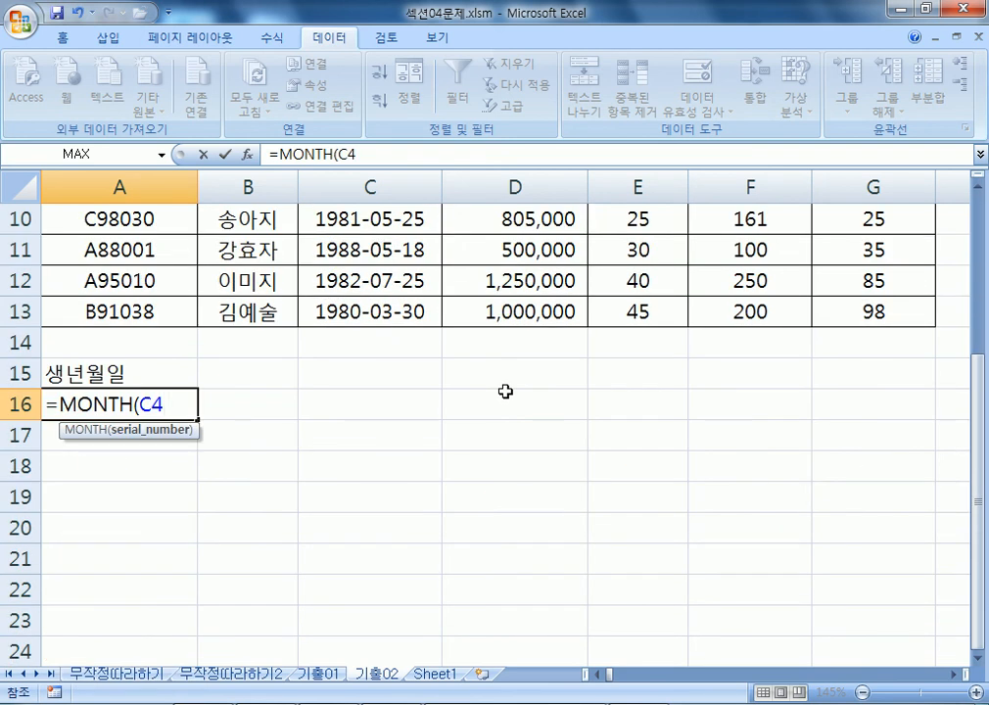
key(F4)
key(F4)
key(F4)
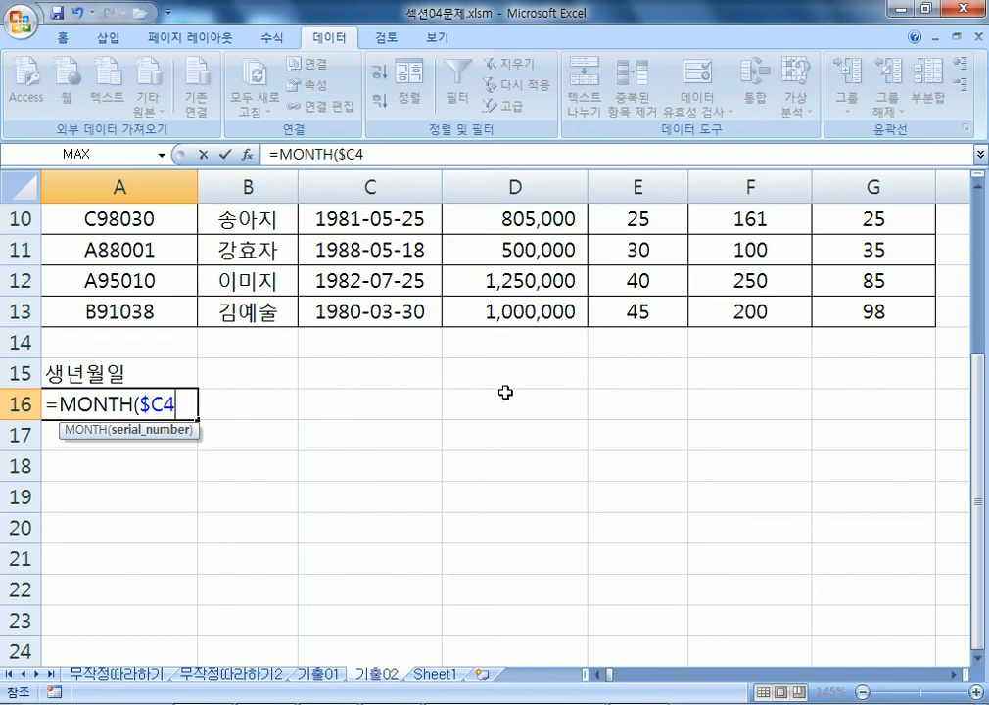
key(F4)
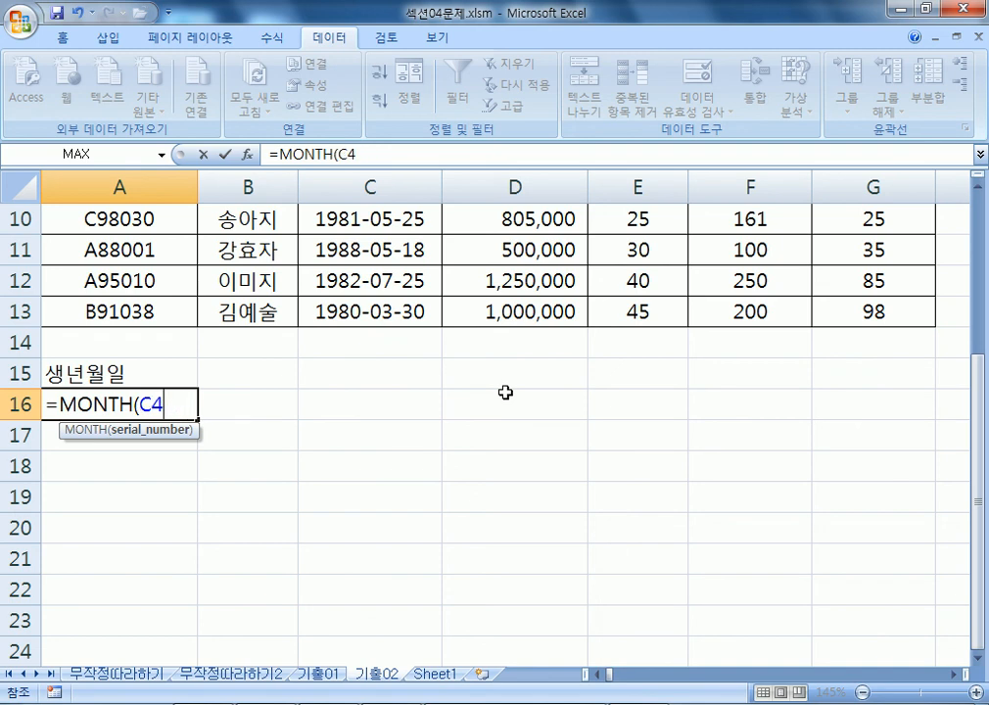
text()=5)
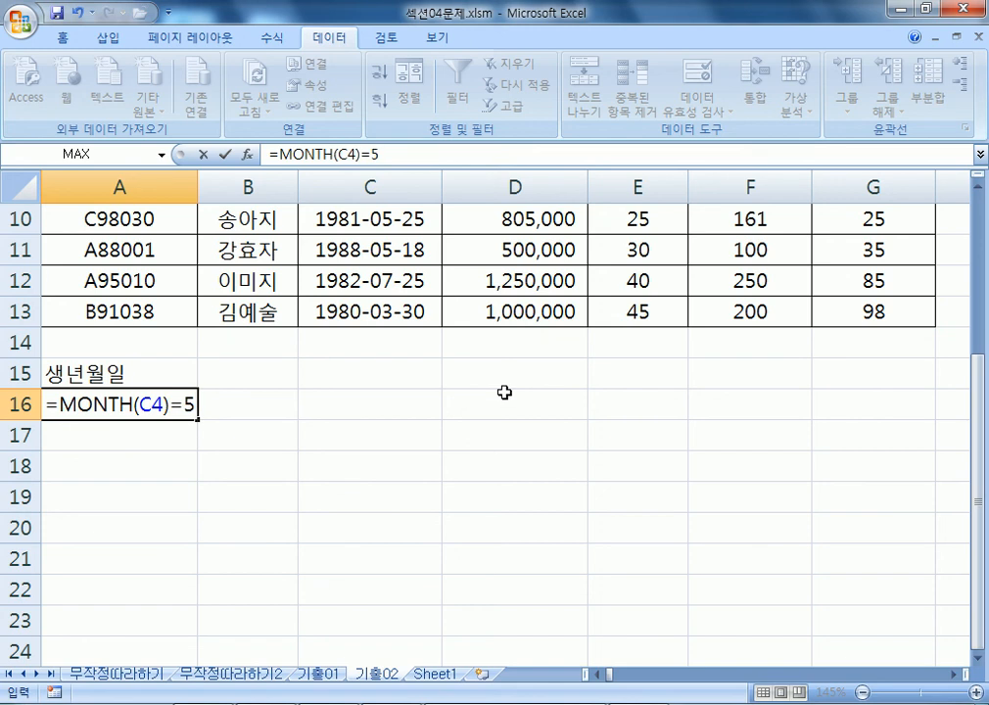
scroll(505, 392, down, 1)
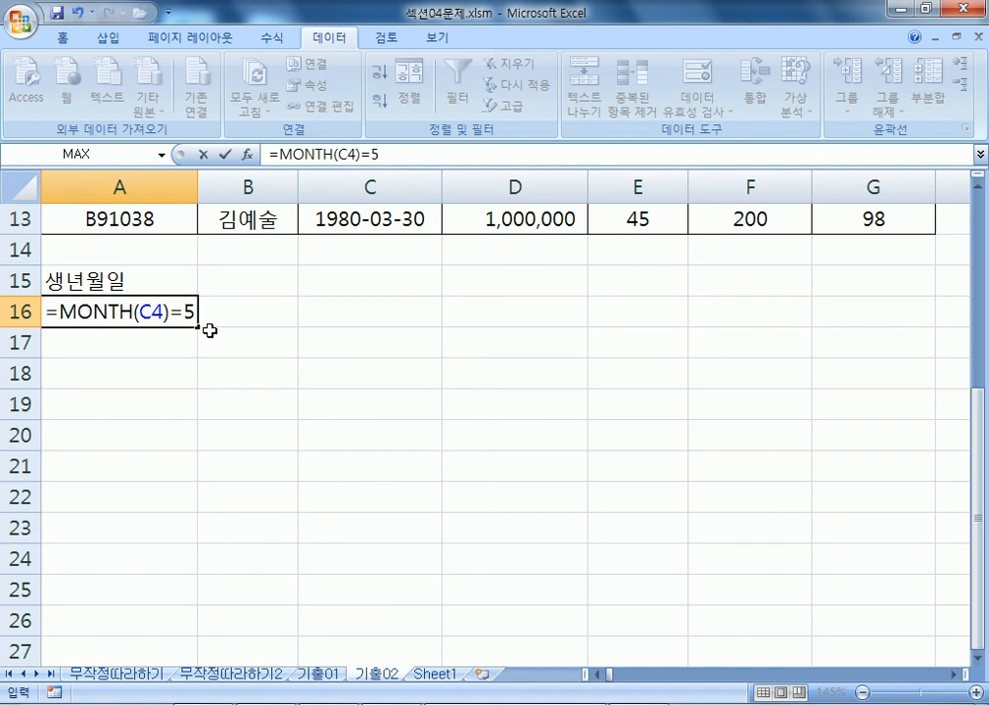
key(Return)
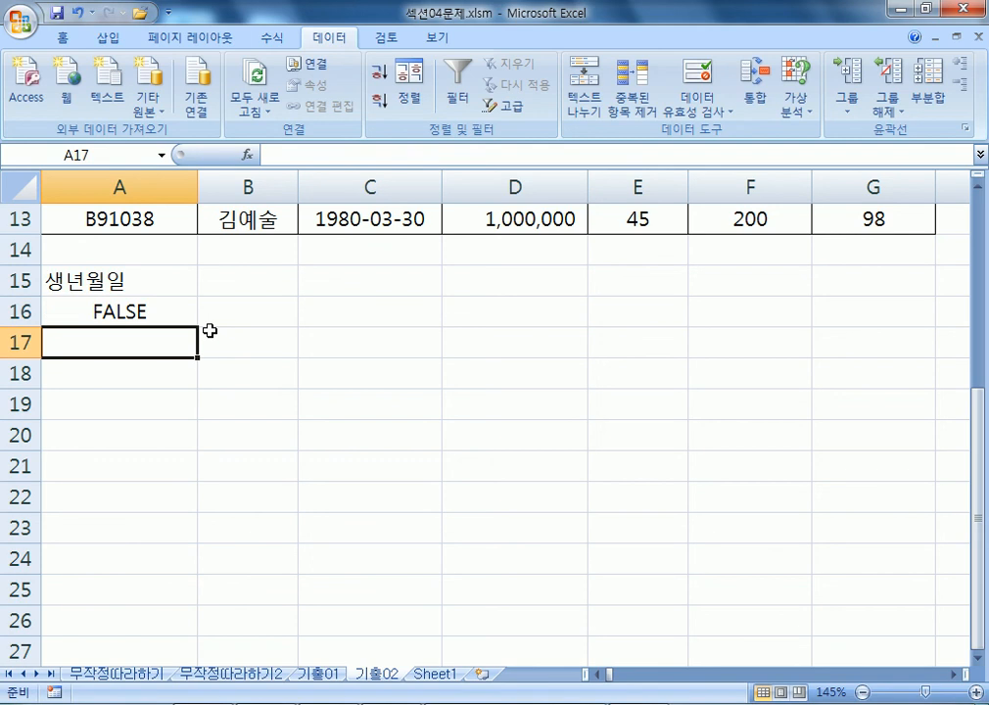
scroll(294, 309, up, 4)
Compare the C4 date 1980-06-21 and C5 date 1982-12-01 with A16's FALSE result.
click(396, 321)
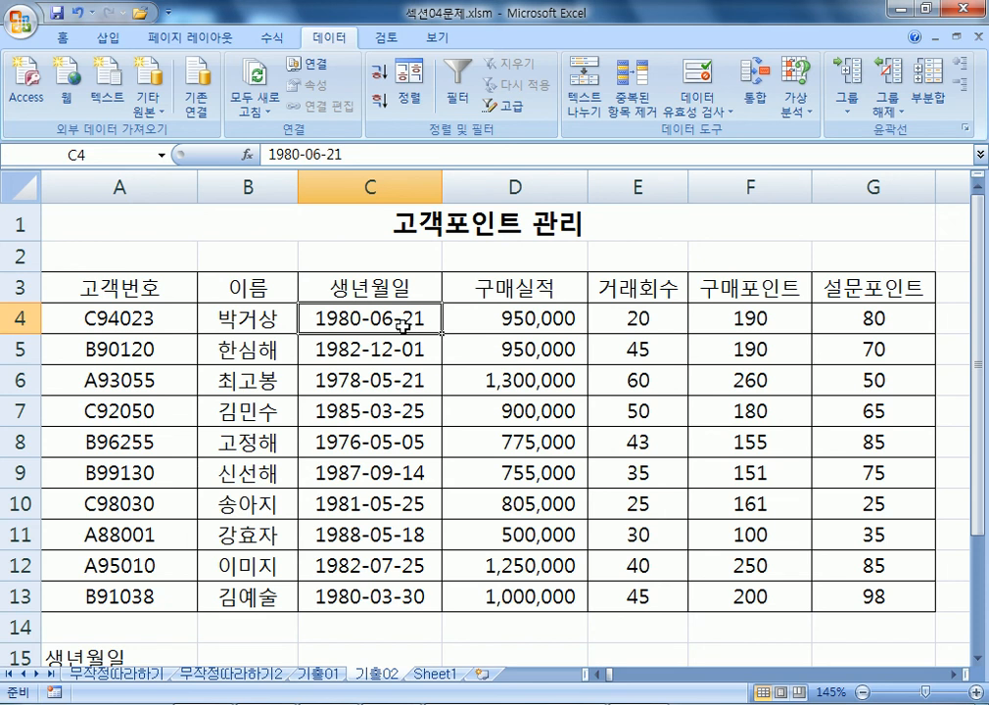
click(389, 343)
click(401, 320)
scroll(401, 320, down, 4)
click(112, 314)
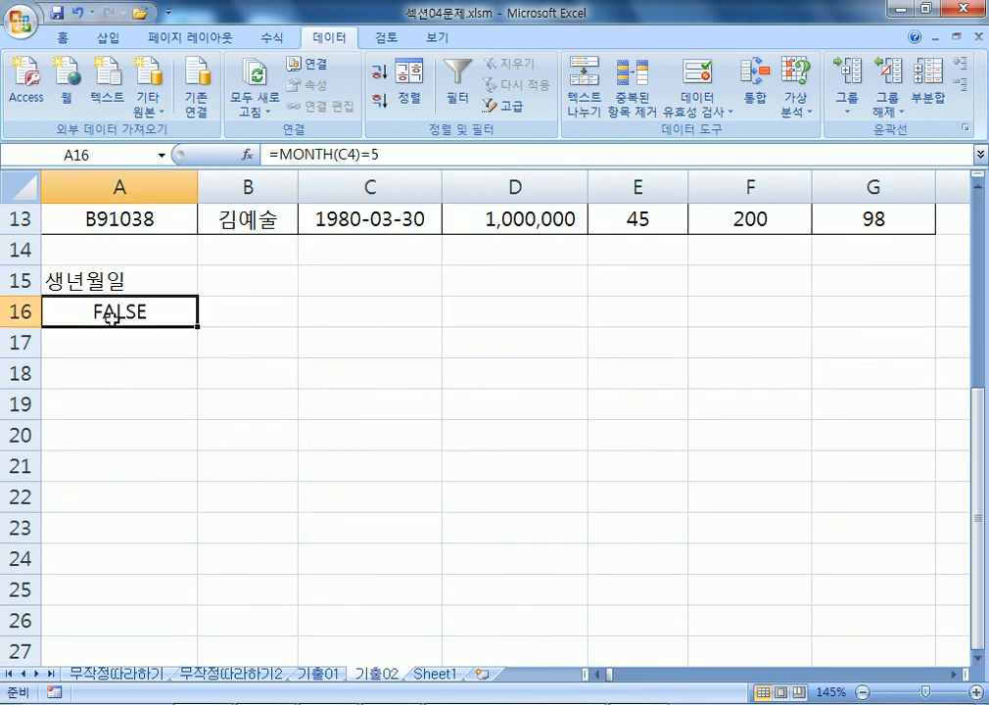
scroll(113, 313, up, 4)
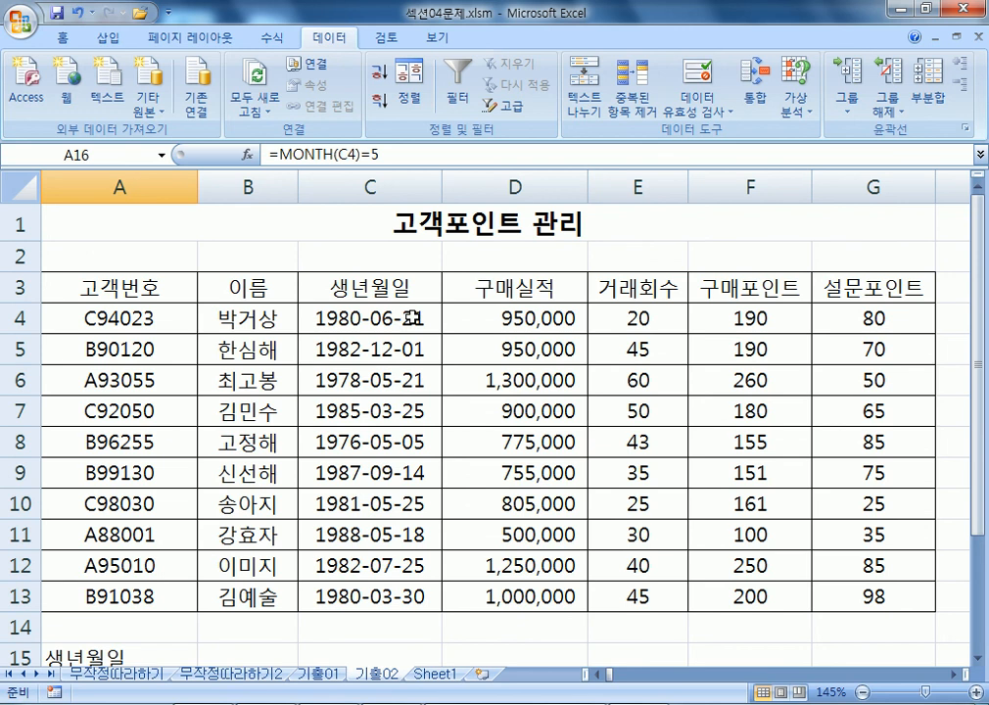
scroll(411, 317, down, 4)
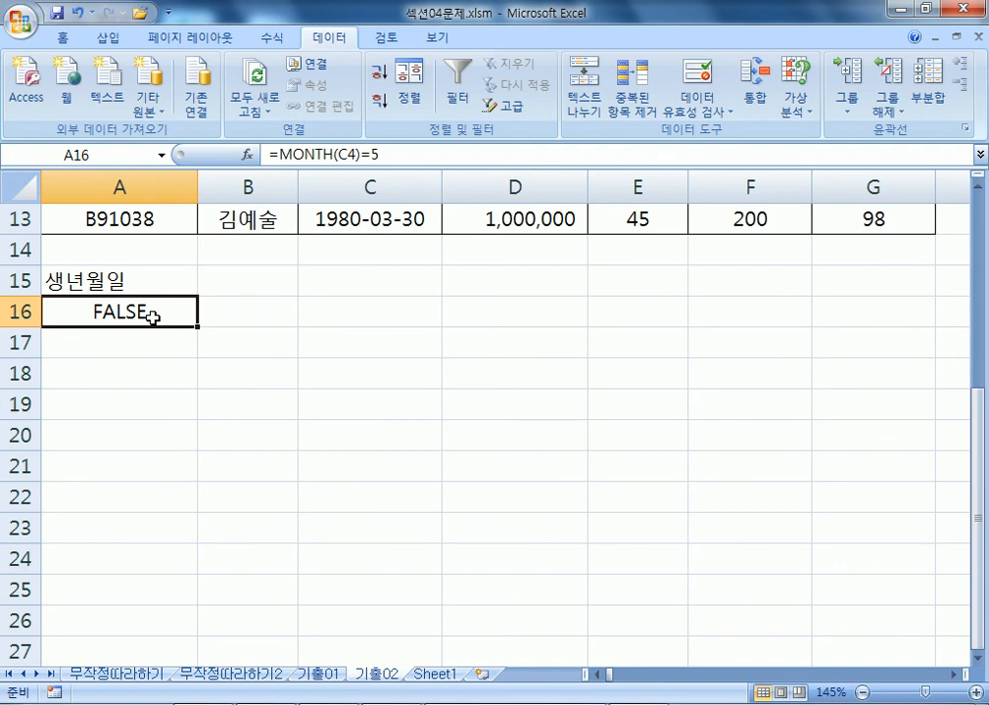
scroll(195, 317, up, 4)
double_click(383, 318)
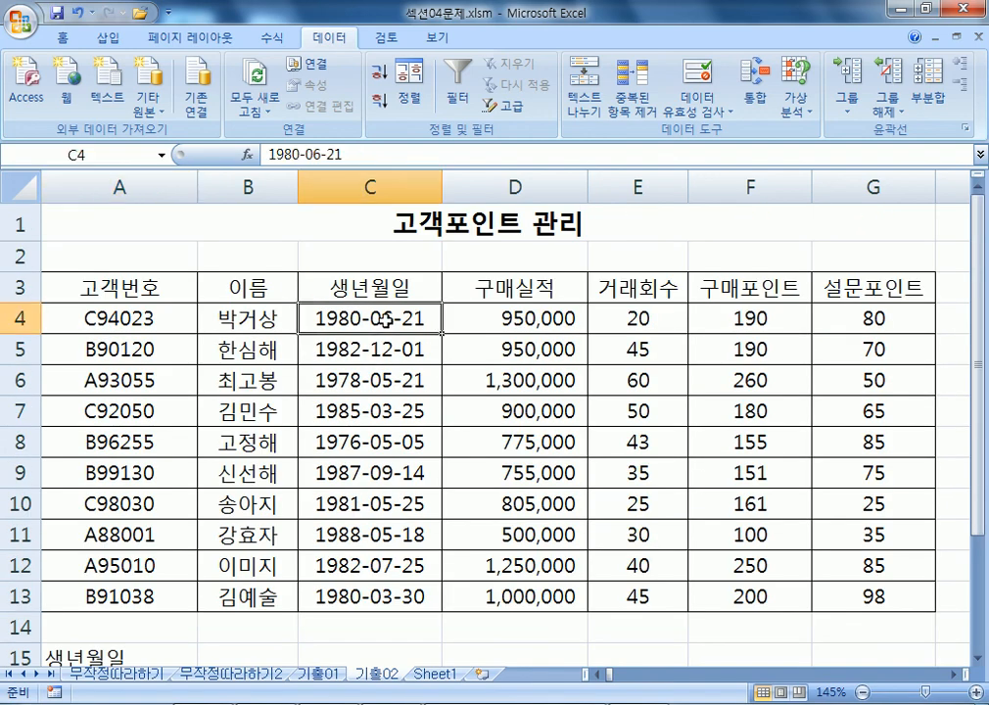
scroll(218, 415, down, 4)
Test the A16 criterion as =MONTH(C4)=6, which now returns TRUE.
click(77, 311)
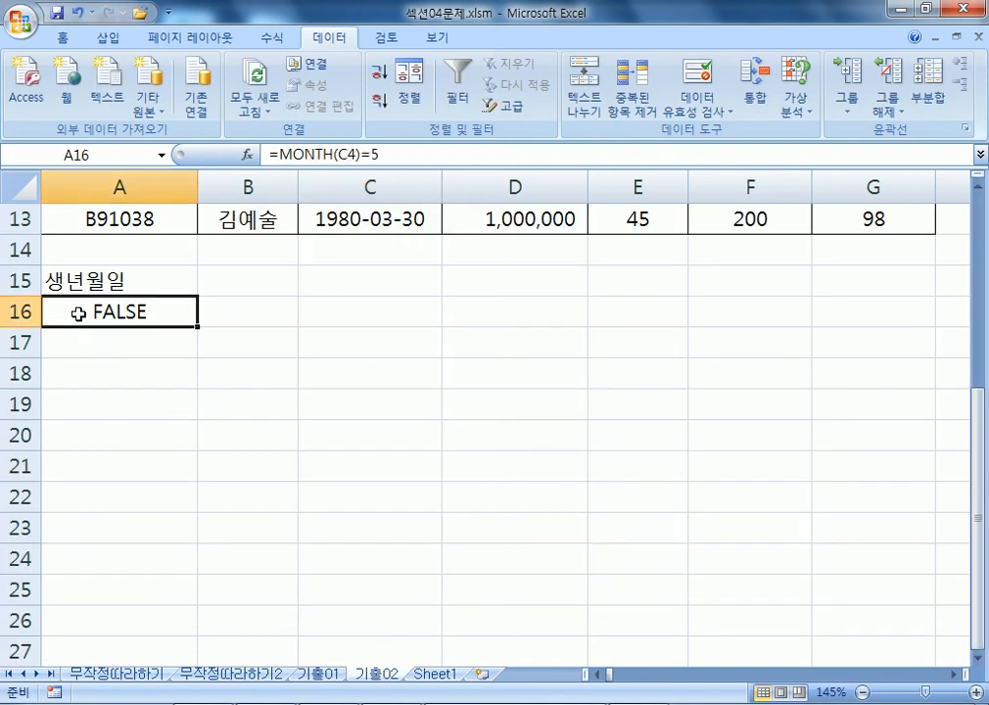
double_click(79, 312)
double_click(188, 312)
text(6)
key(Return)
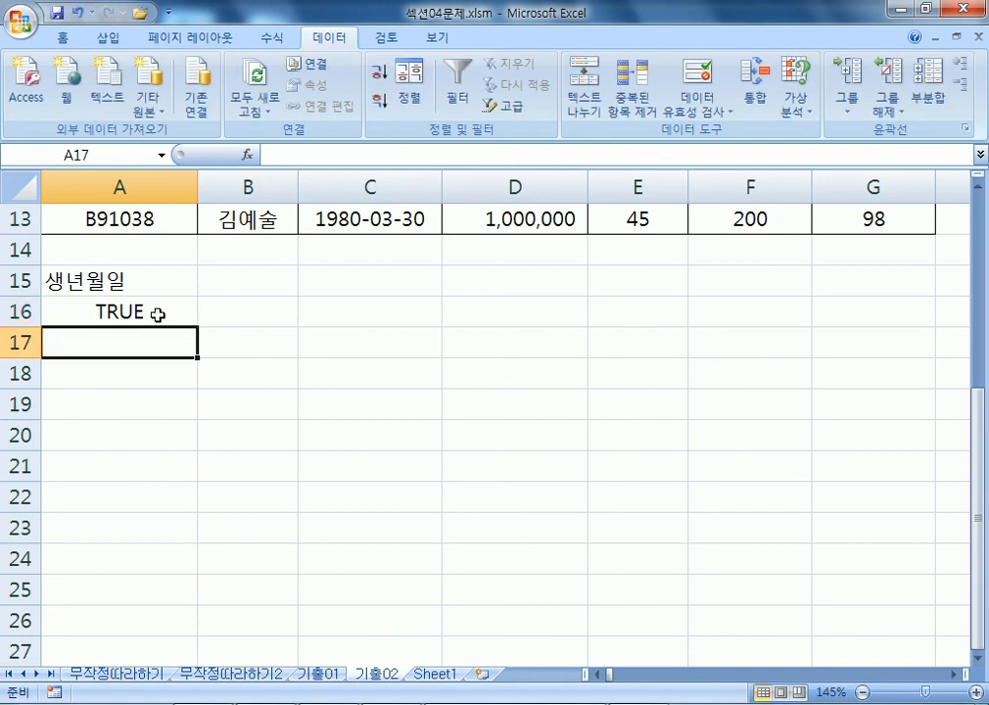
Restore the A16 criterion to =MONTH(C4)=5 and return to the Notepad notes.
click(158, 314)
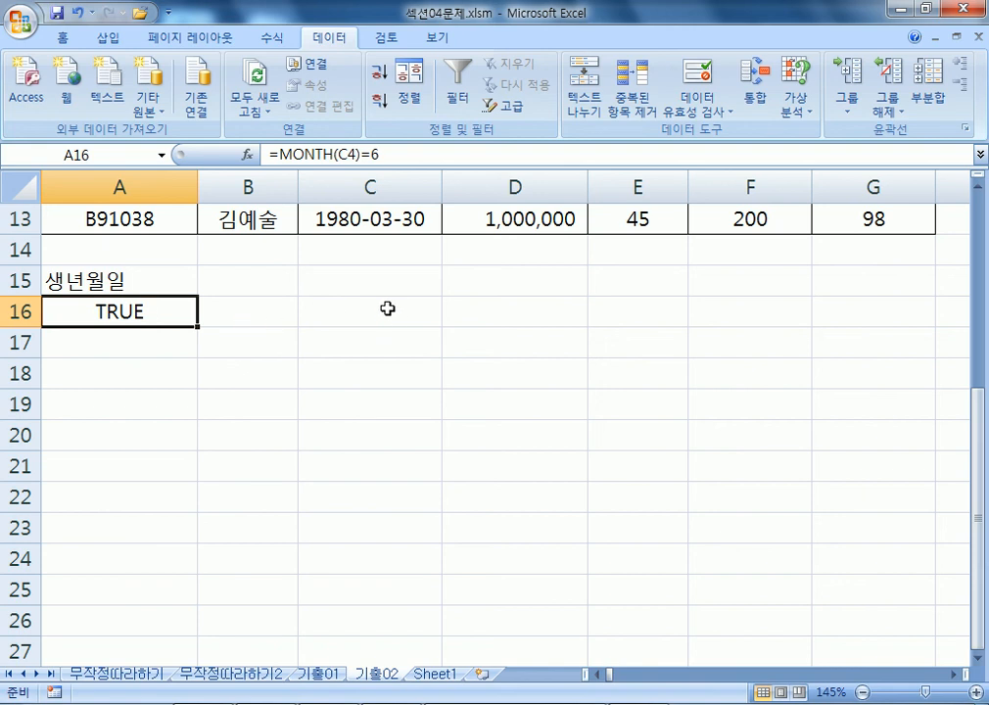
key(F2)
key(BackSpace)
text(43)
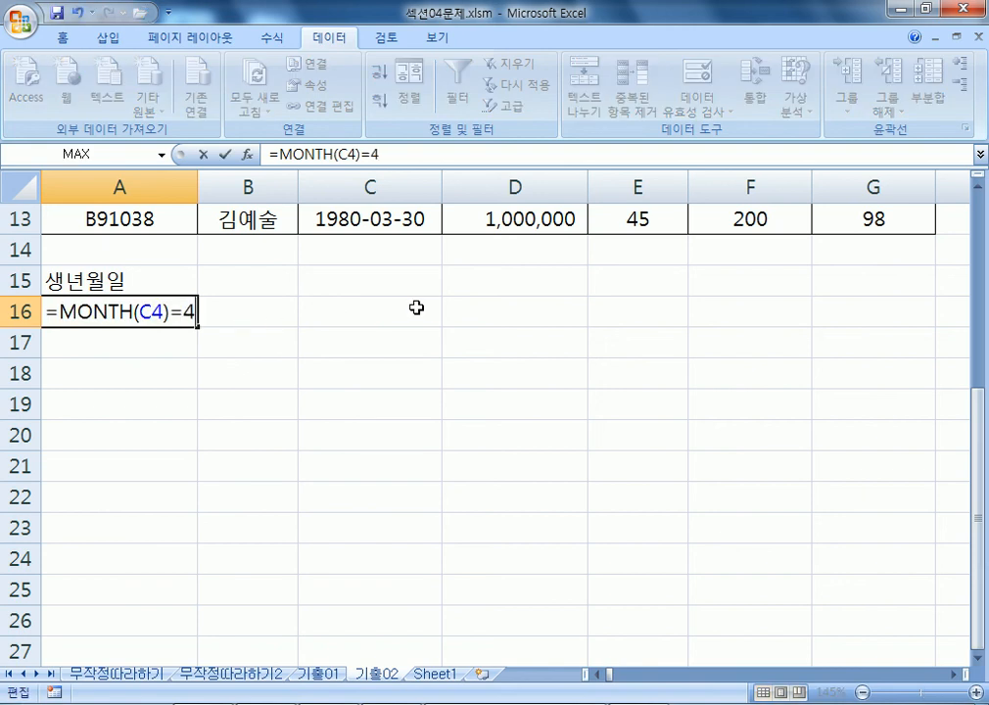
key(BackSpace)
key(BackSpace)
text(5)
key(Return)
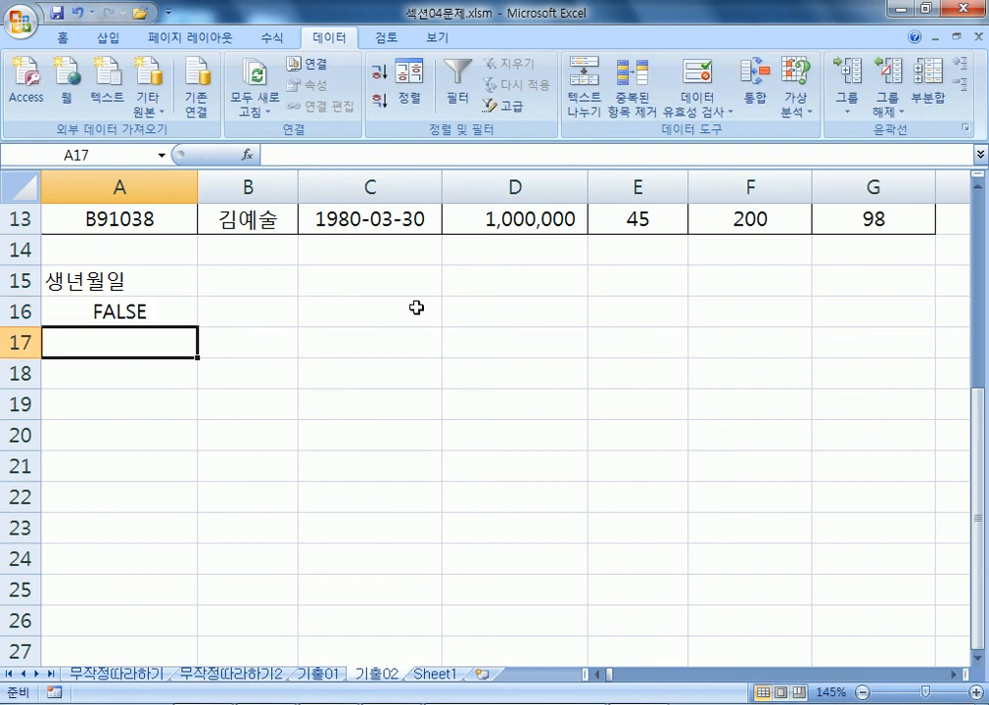
key(alt+Tab)
scroll(336, 415, down, 2)
Note '고급필터에서 조건결과가 FALSE, TRUE 가 나오게 되면 항목이름을 사용할 수 없다.' after checking A15.
key(Return)
text(조건)
text(부서식)
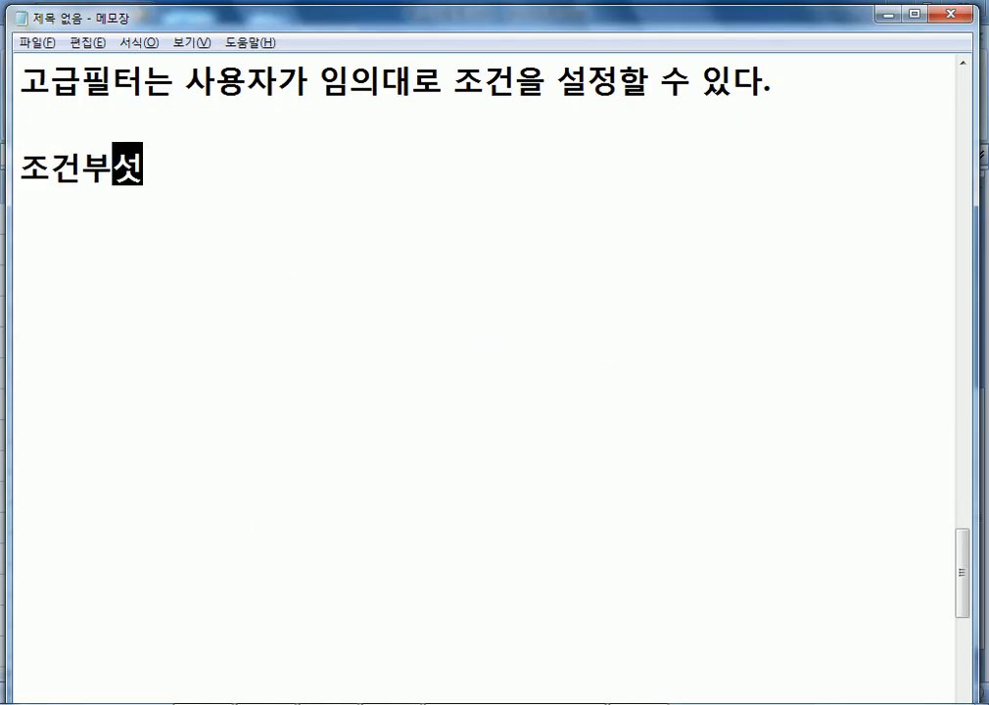
key(BackSpace)
key(BackSpace)
key(BackSpace)
key(BackSpace)
key(BackSpace)
key(BackSpace)
key(BackSpace)
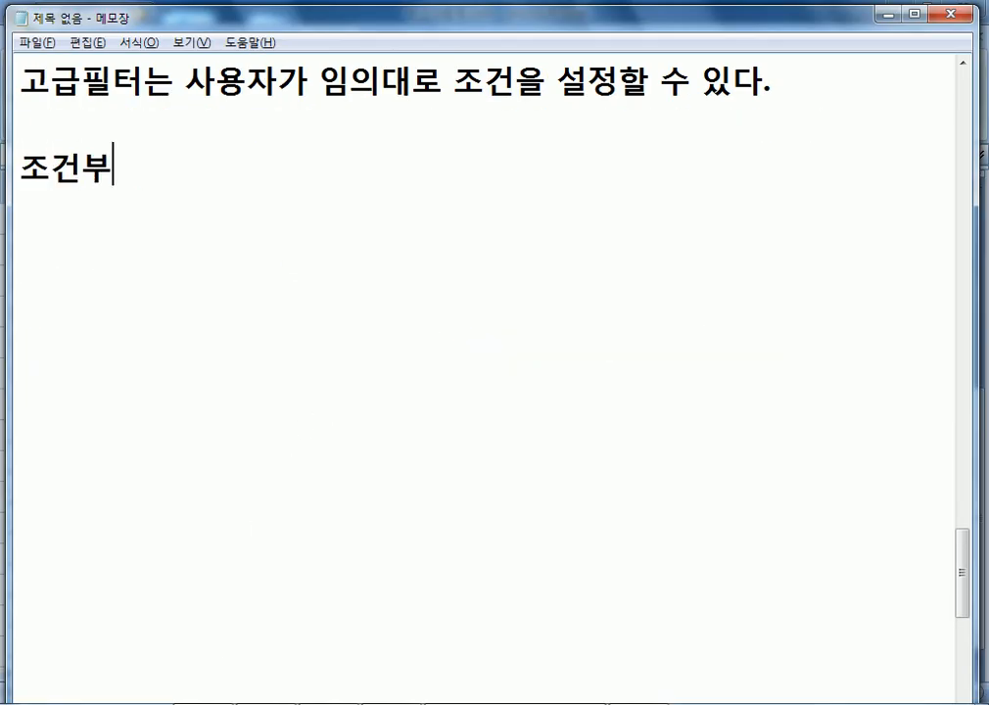
text(고급필터에서 )
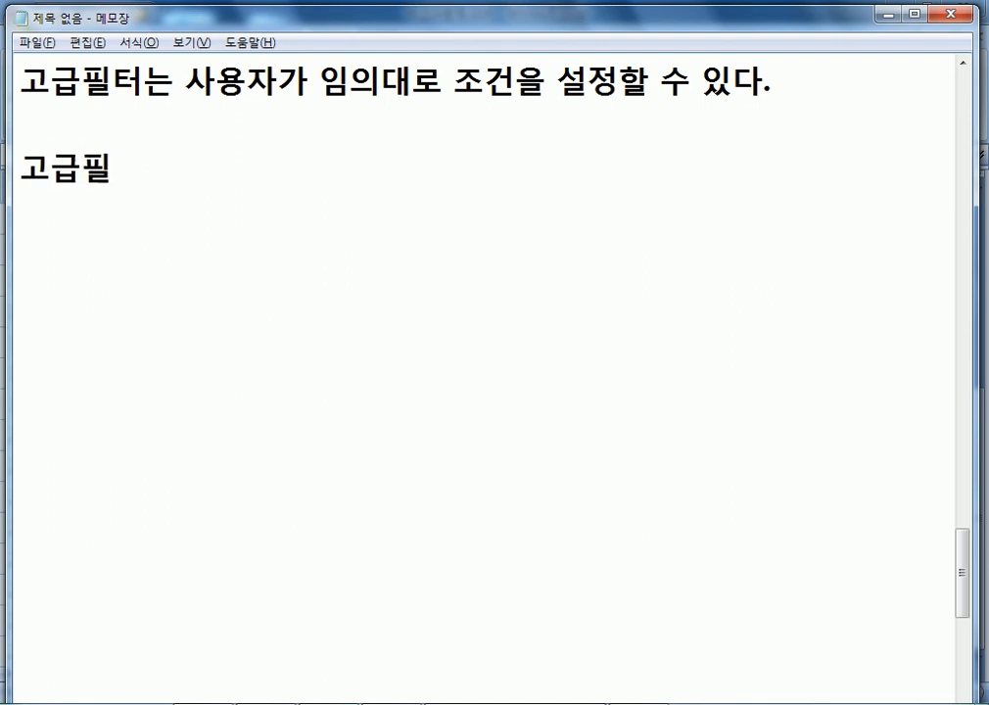
text(조건결과)
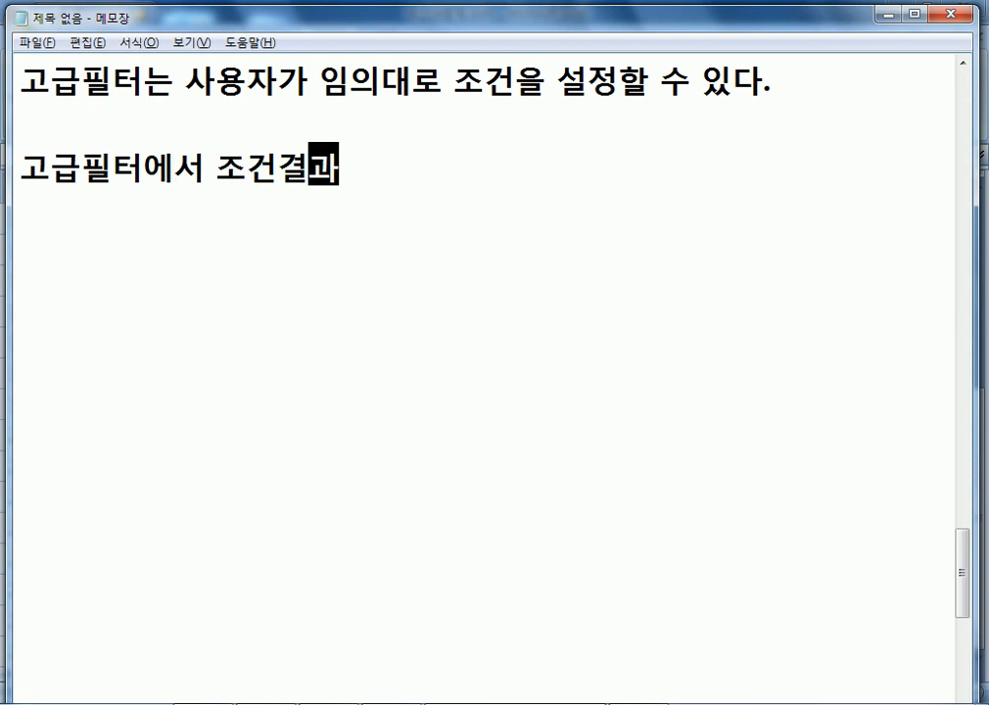
text(가 FALSE, TRUE)
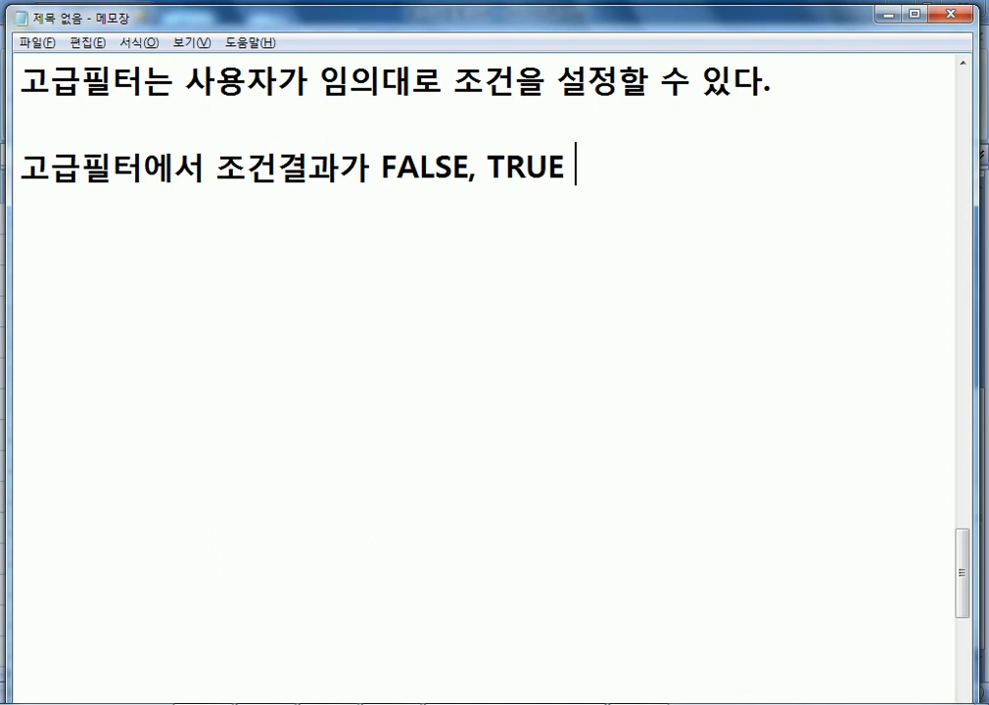
text( 가 나오)
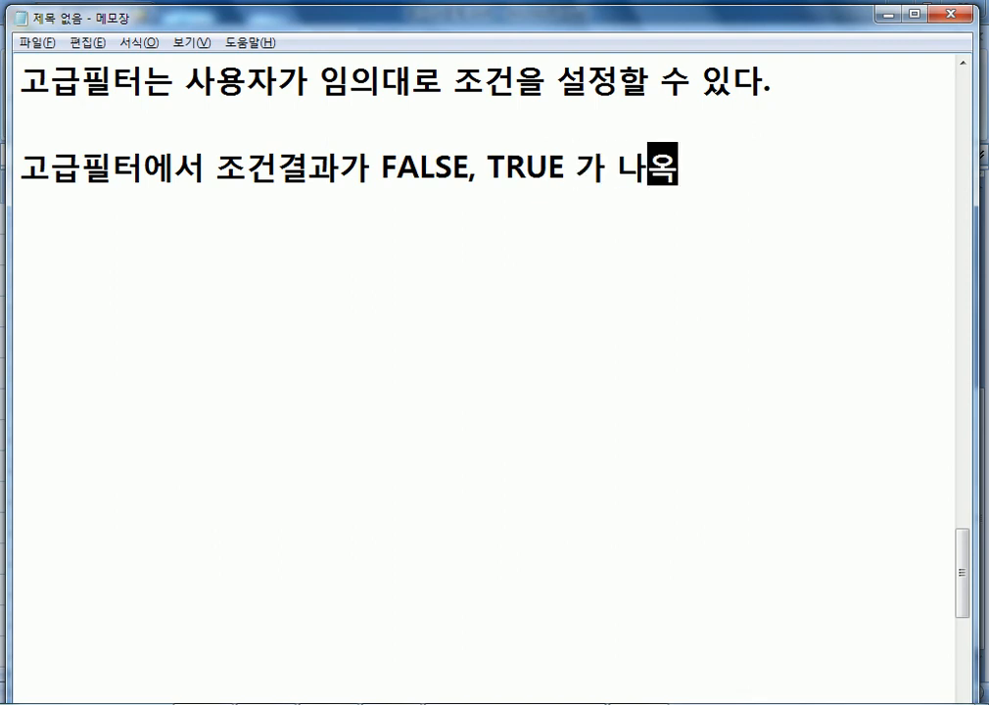
text(게 되면)
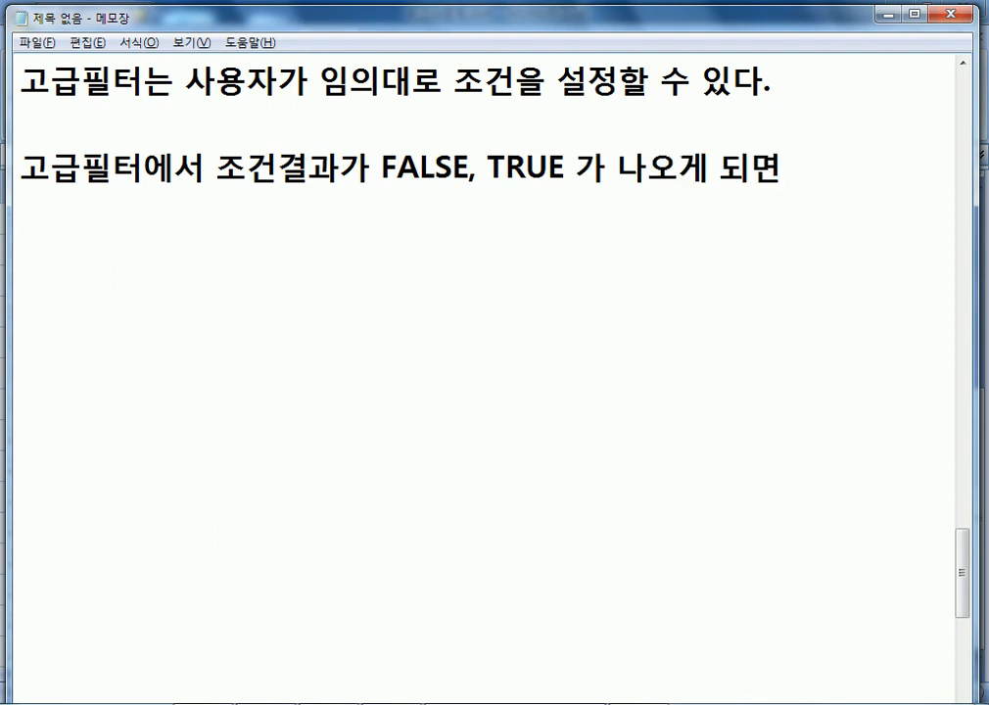
text( 항목이름)
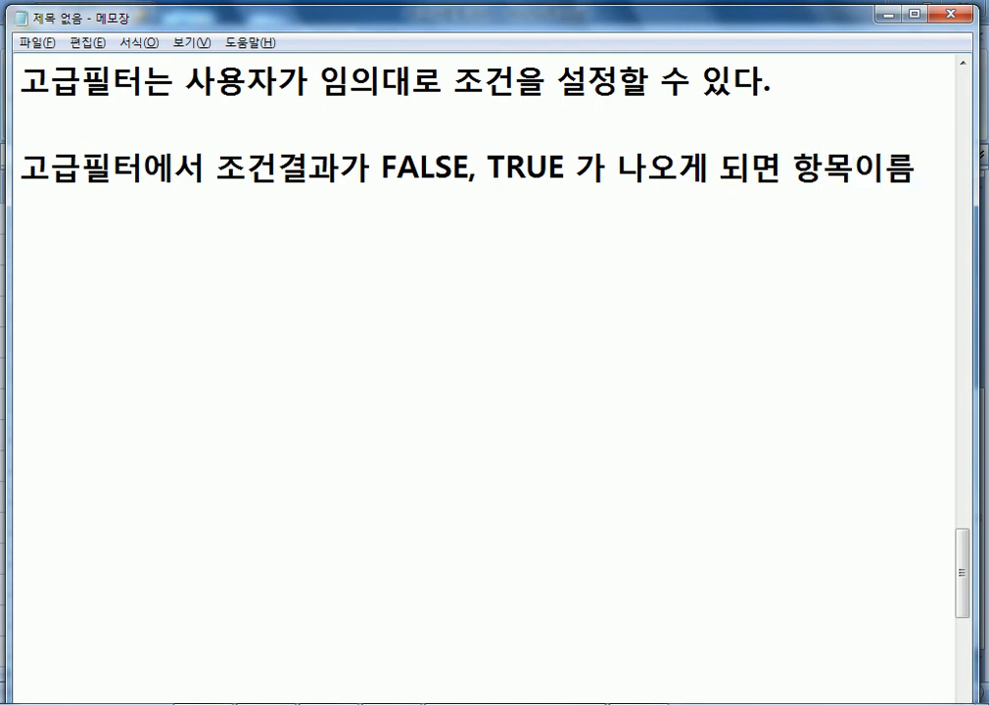
key(alt+Tab)
click(117, 281)
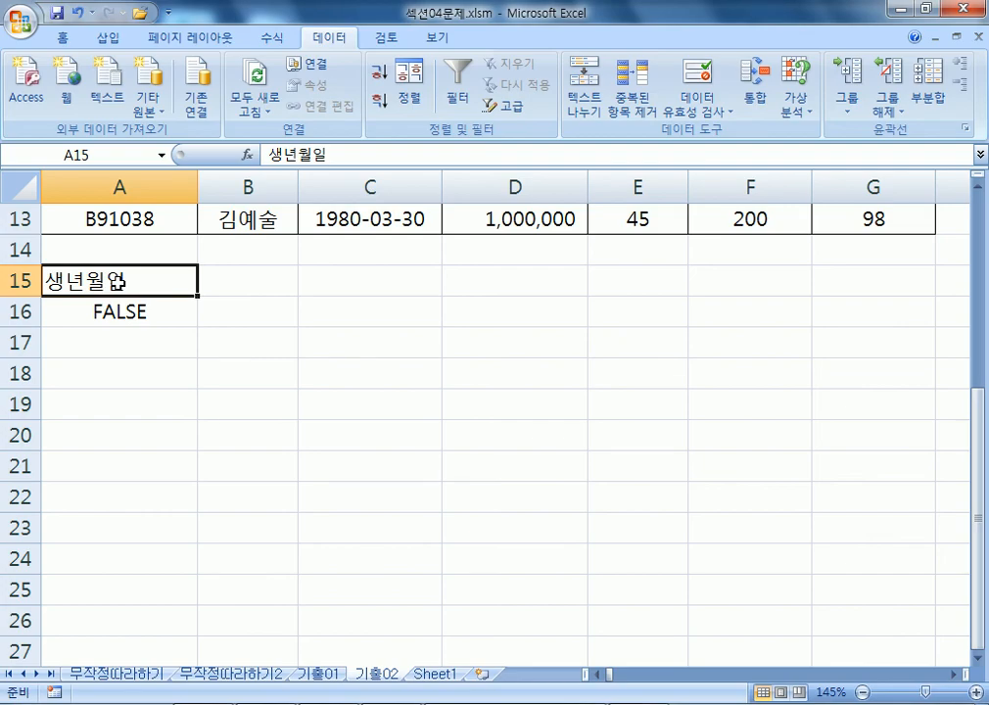
key(alt+Tab)
text(을)
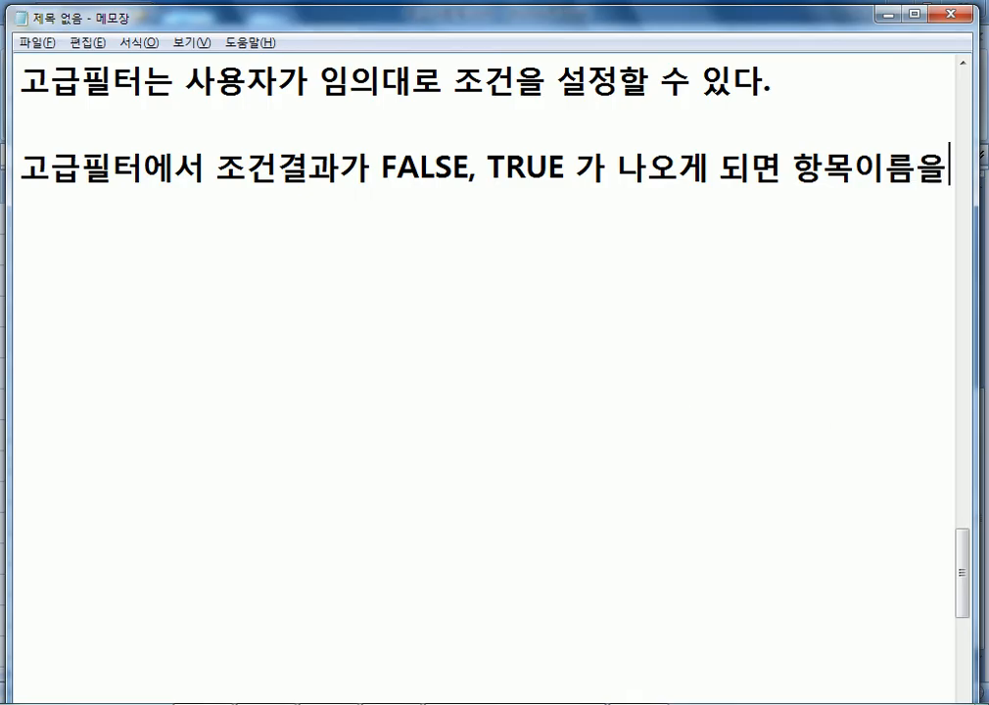
text( 사용할 수 없다.)
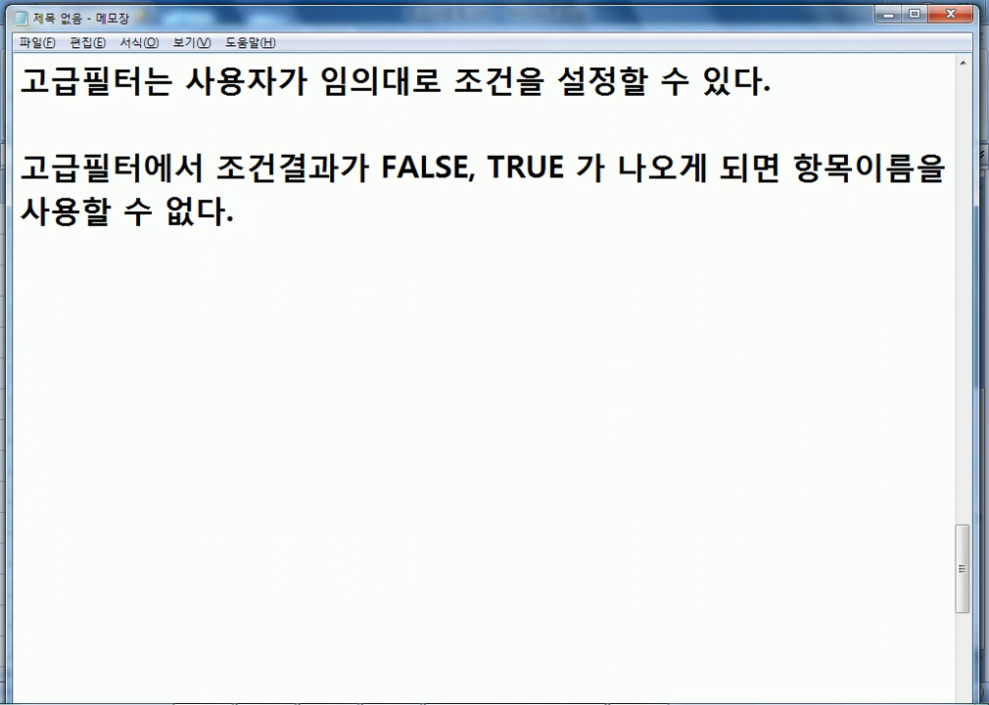
key(Return)
key(alt+Tab)
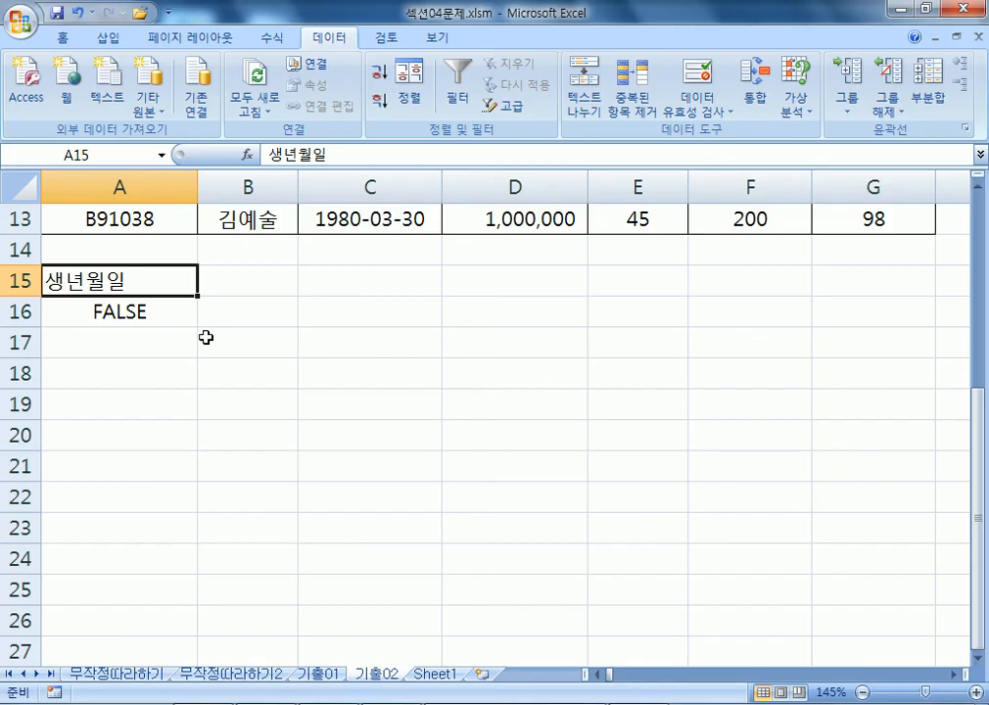
click(135, 313)
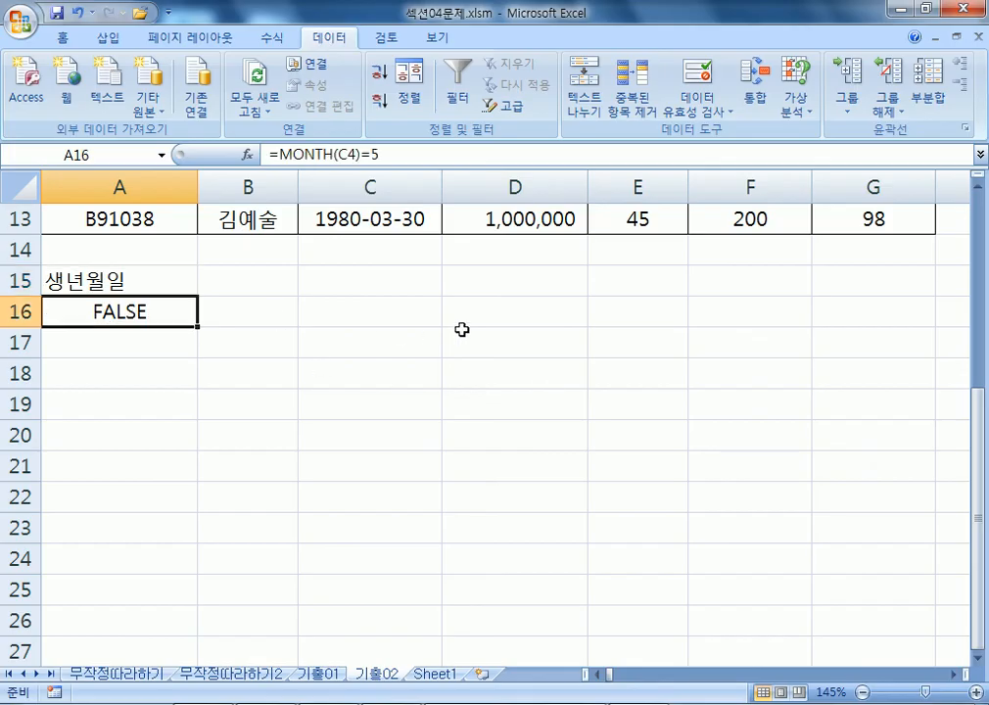
key(F2)
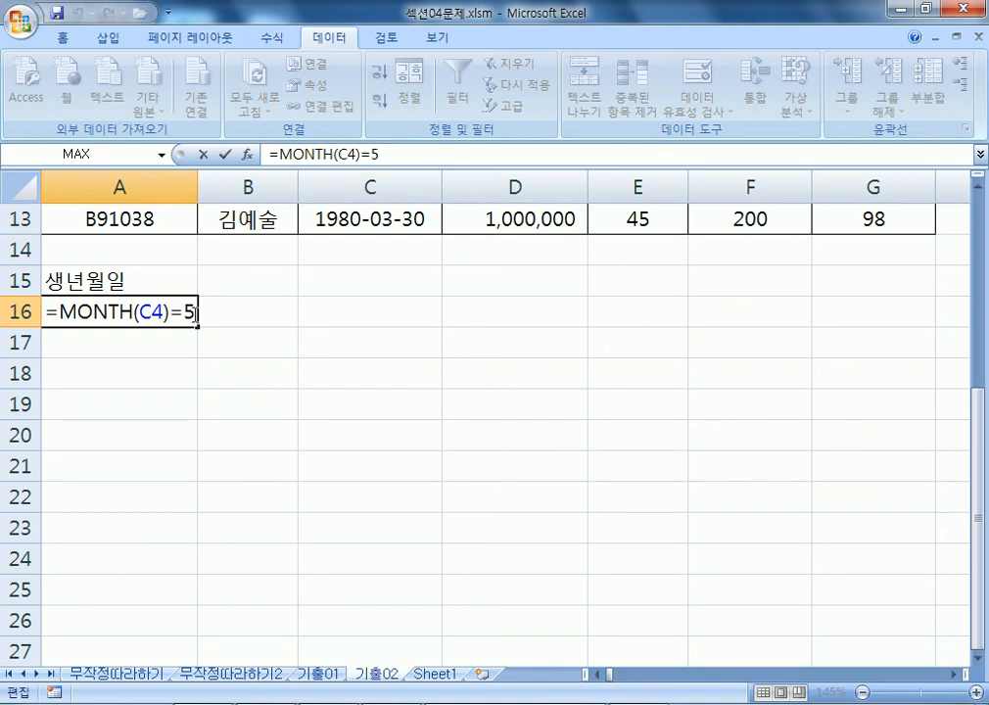
key(Escape)
scroll(192, 325, up, 2)
scroll(386, 220, up, 2)
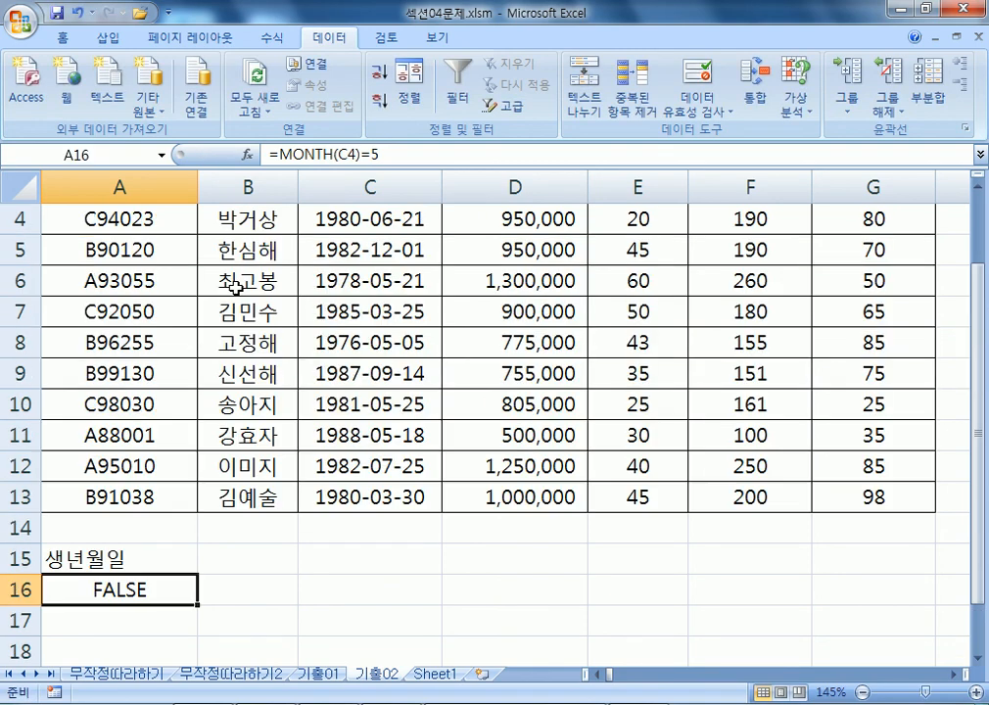
scroll(389, 313, down, 4)
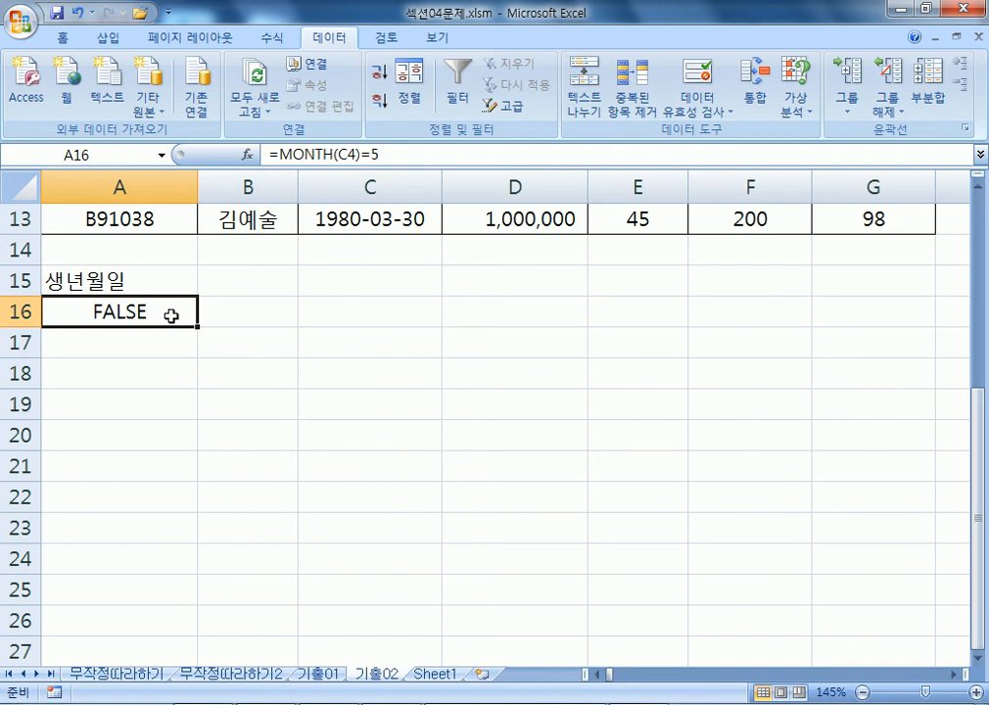
key(alt+Tab)
drag(380, 168, 467, 168)
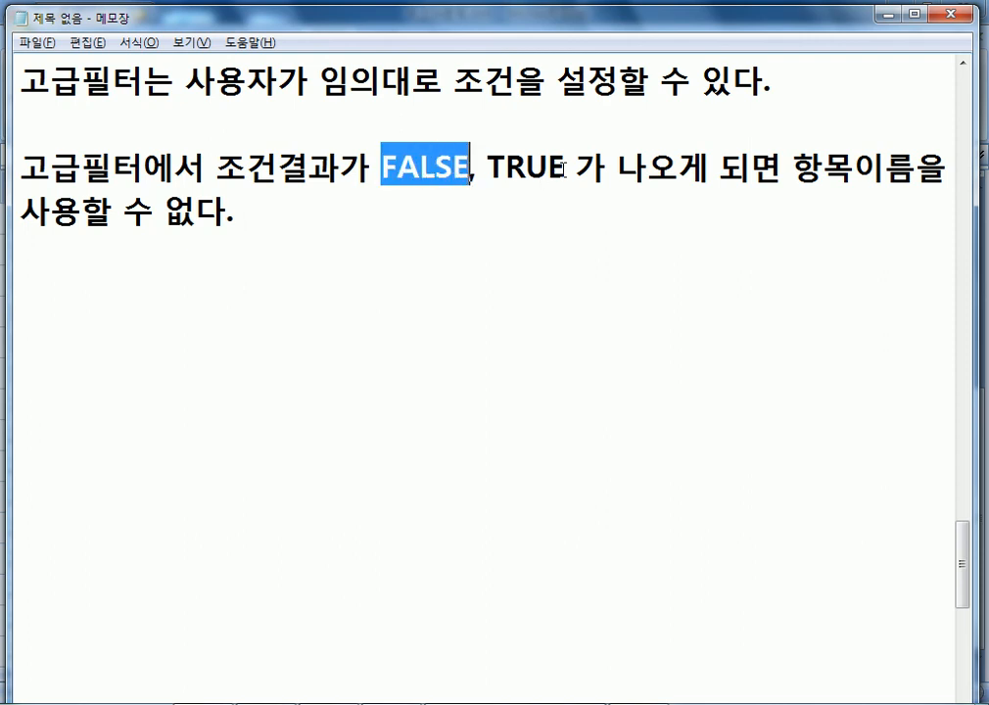
key(alt+Tab)
click(158, 276)
scroll(364, 309, up, 2)
scroll(147, 470, up, 2)
click(366, 346)
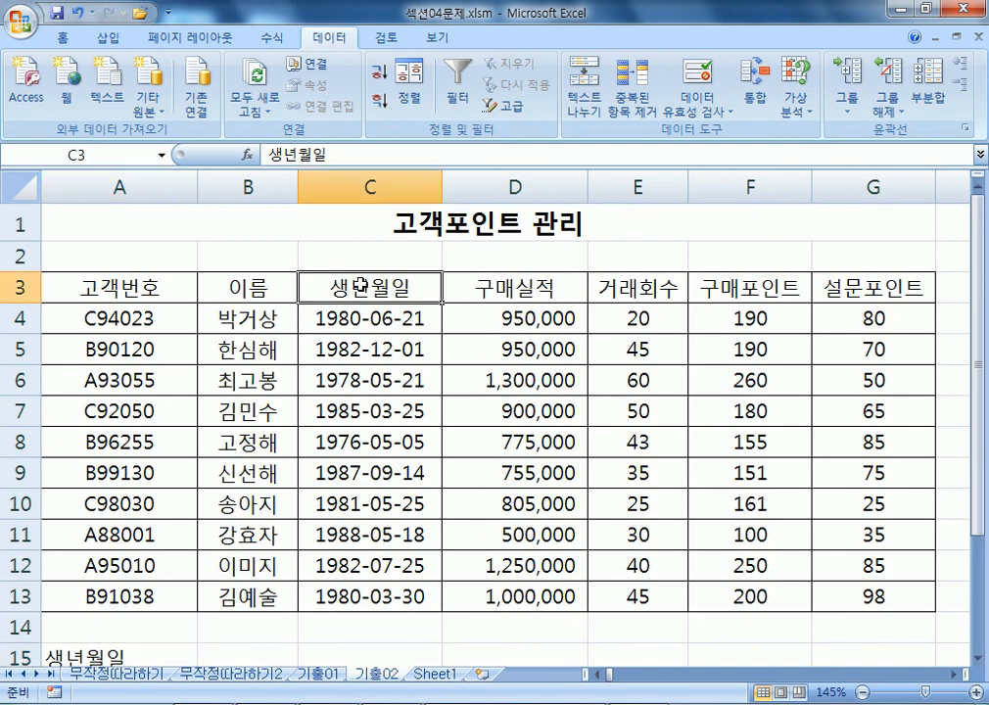
scroll(178, 369, down, 3)
click(177, 369)
Clear the 생년월일 heading from A15 and select the header row A3:G3.
key(Delete)
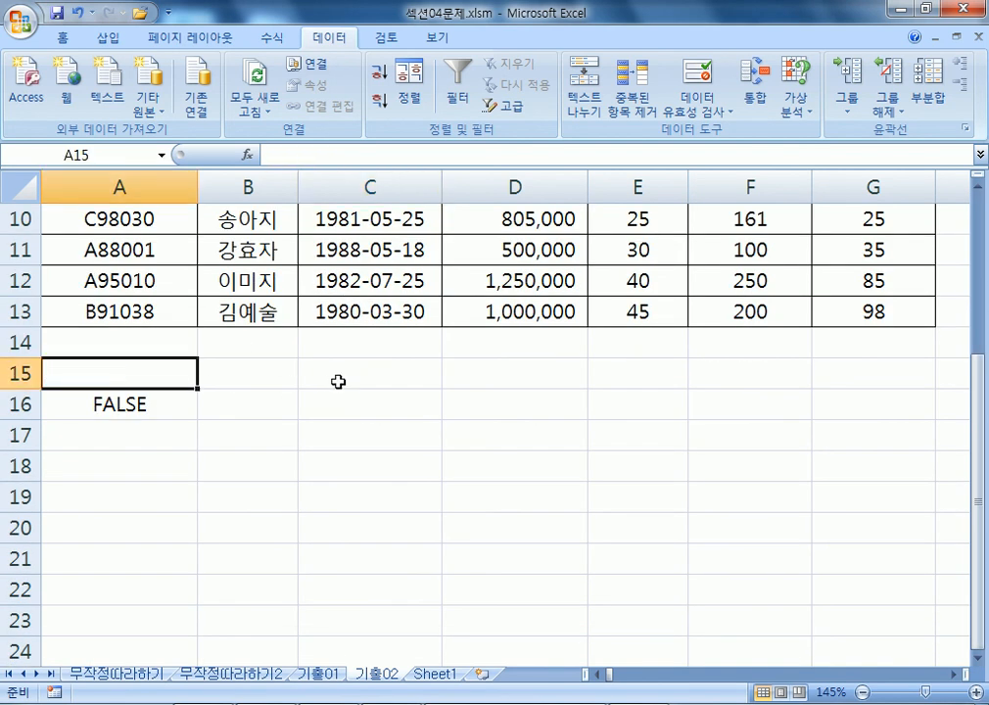
scroll(338, 381, up, 3)
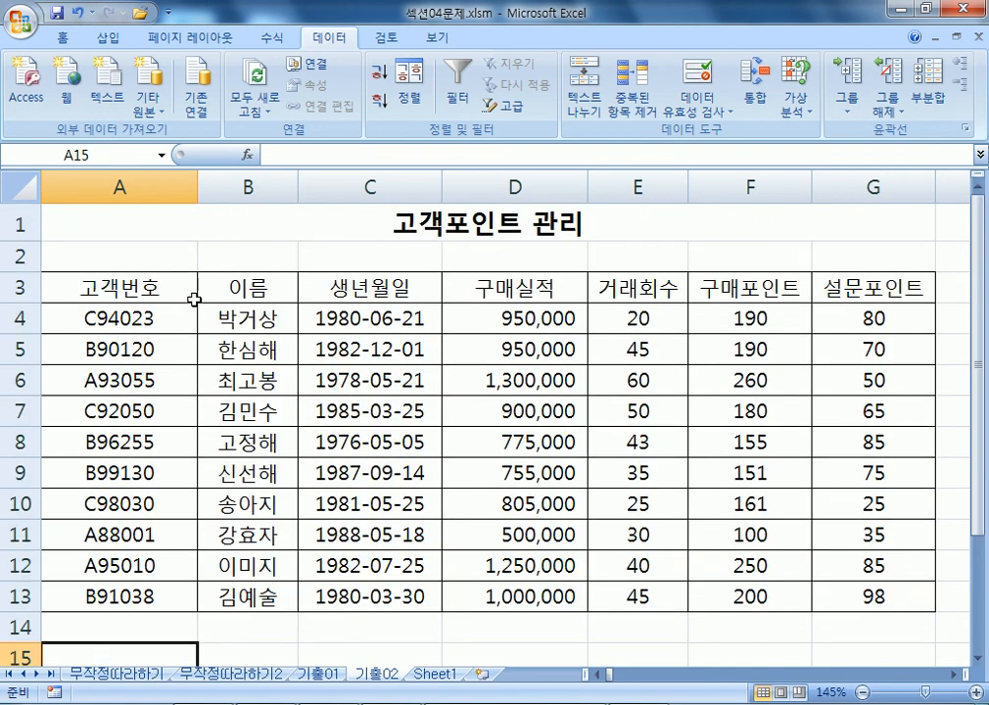
drag(128, 286, 865, 286)
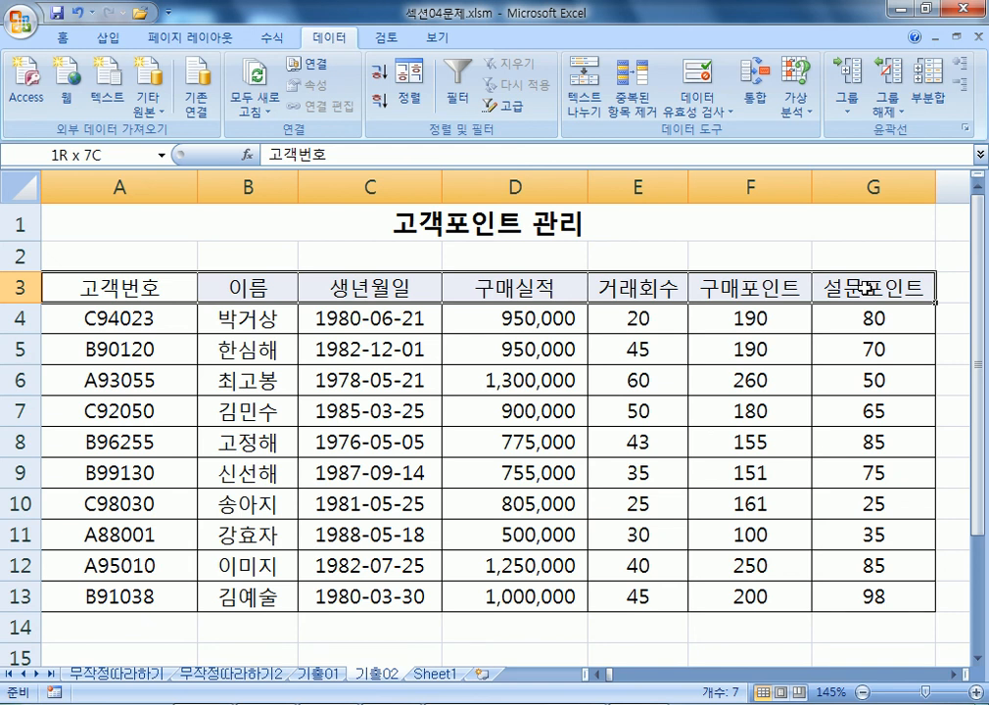
Try the arbitrary headers 5월이니 and then 5월생 in cell A15.
scroll(368, 395, down, 3)
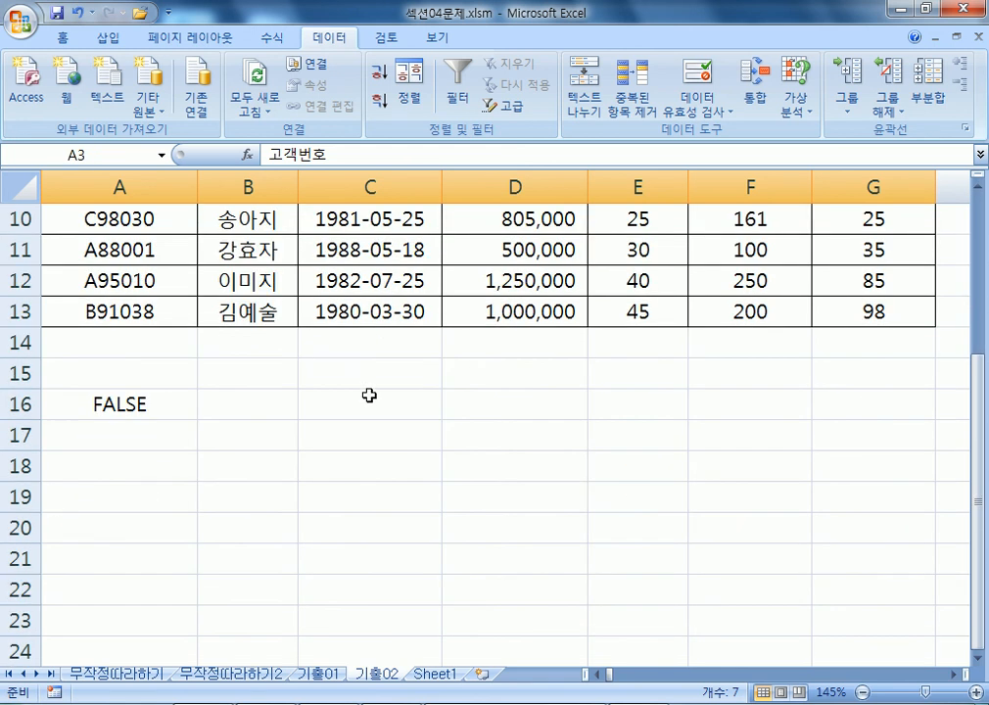
click(127, 369)
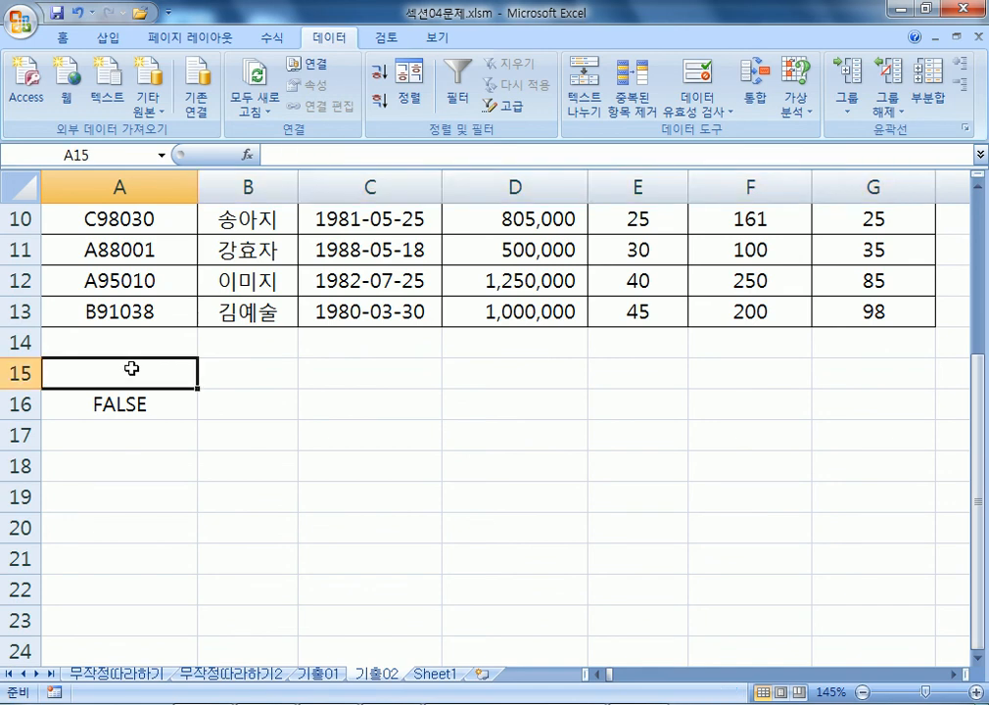
text(5DNJF)
key(BackSpace)
key(BackSpace)
key(BackSpace)
key(BackSpace)
text(월이니)
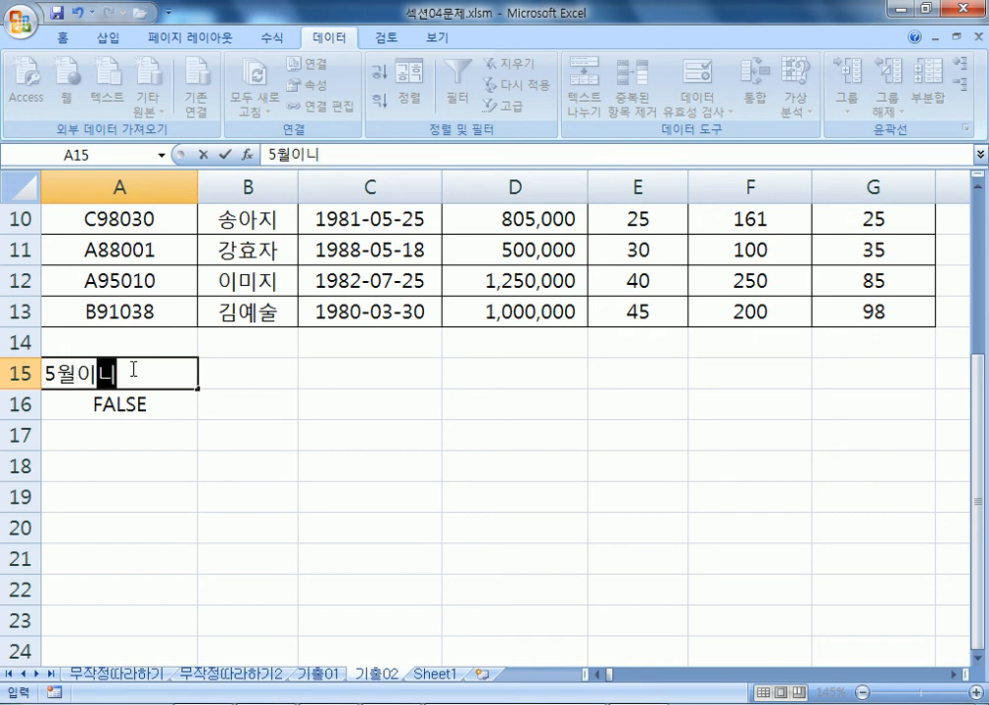
key(Return)
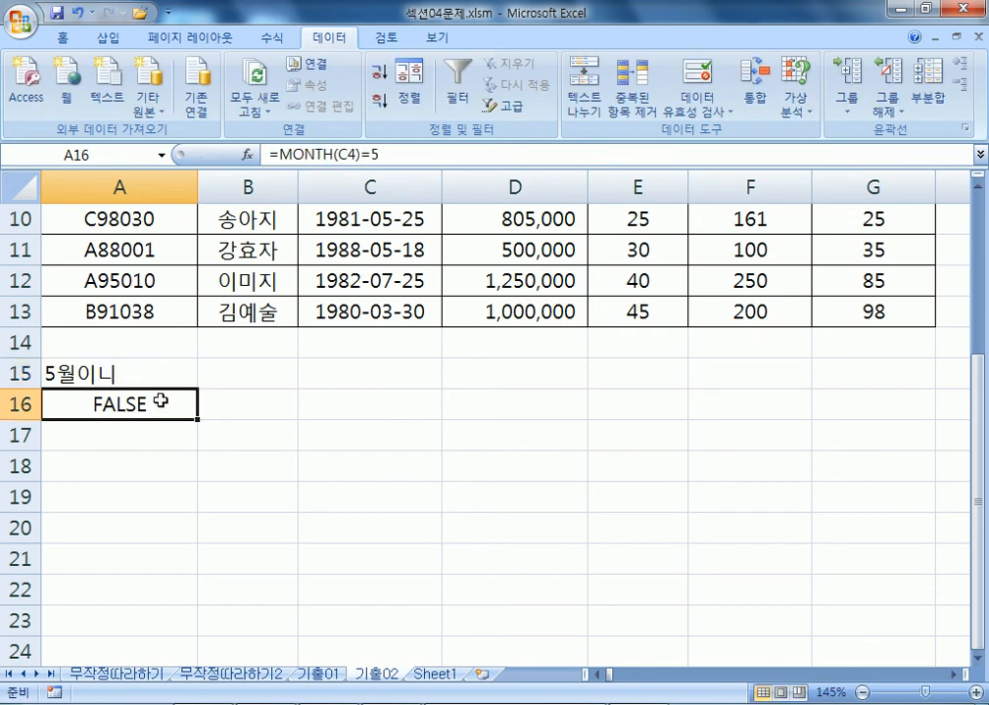
click(133, 372)
text(5월생)
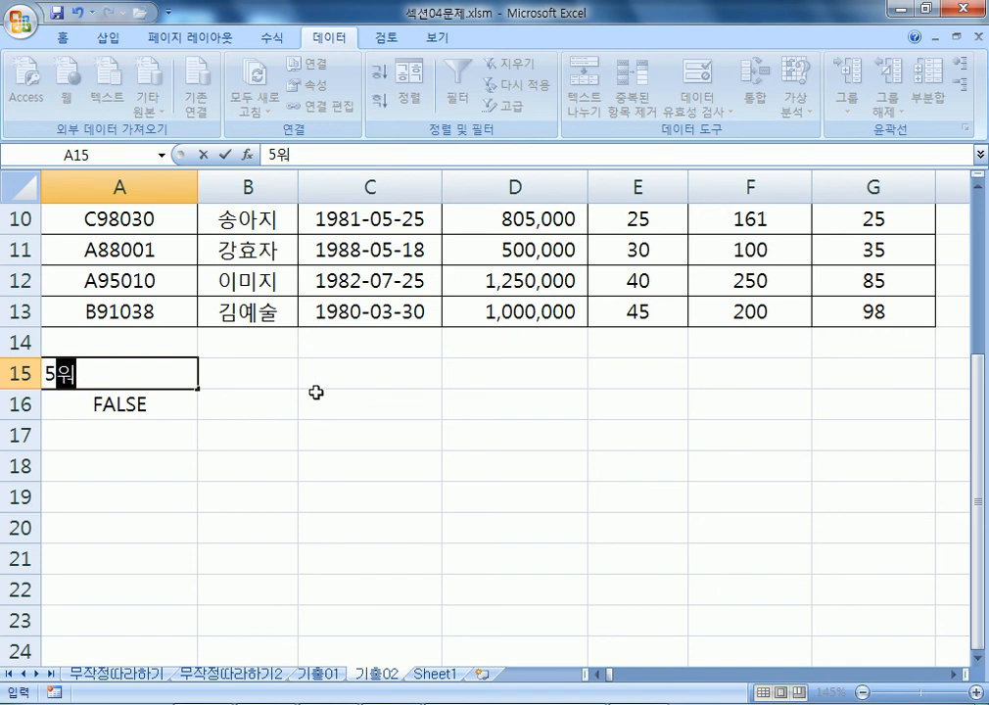
key(Return)
Try 안녕 and other labels in A15, comparing them against the A3:G3 header row.
key(Up)
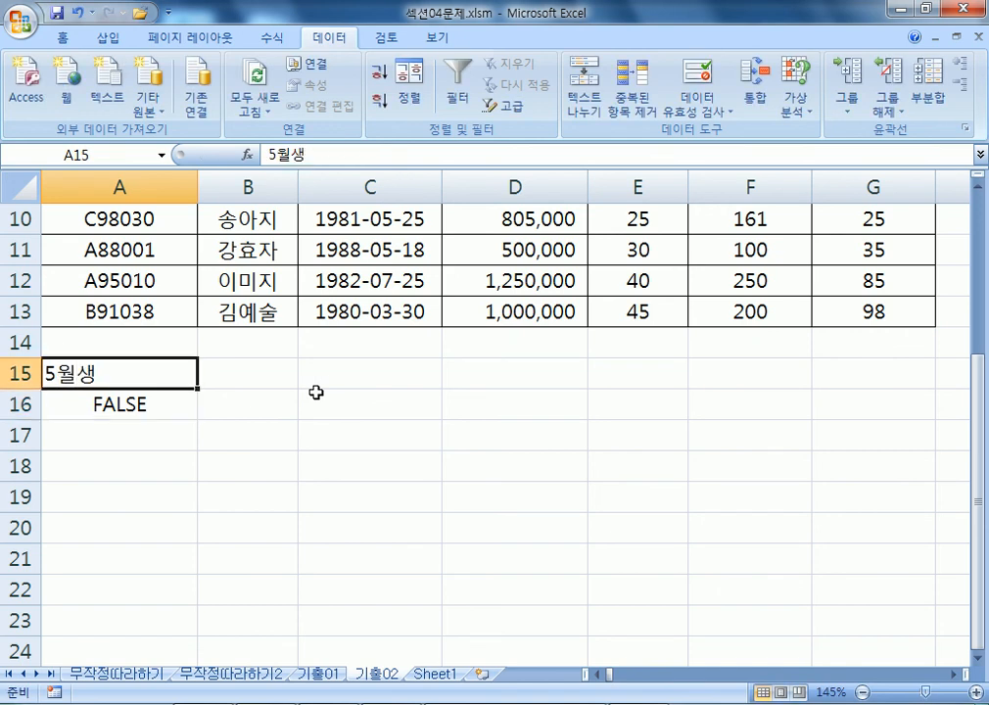
text(앙)
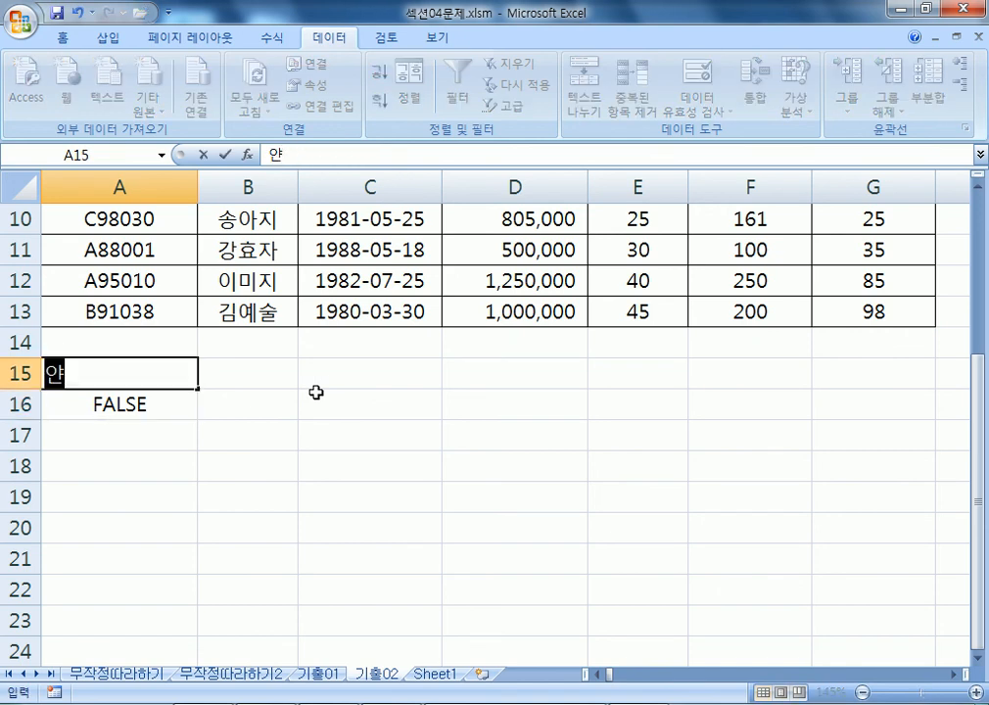
text(안녕)
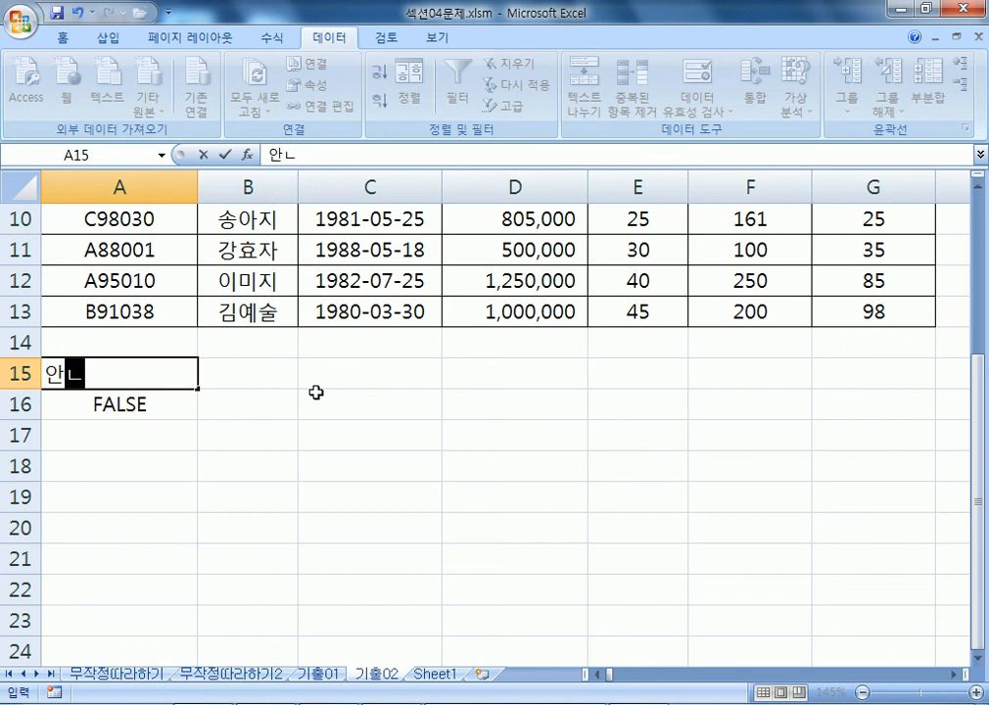
key(Return)
key(Up)
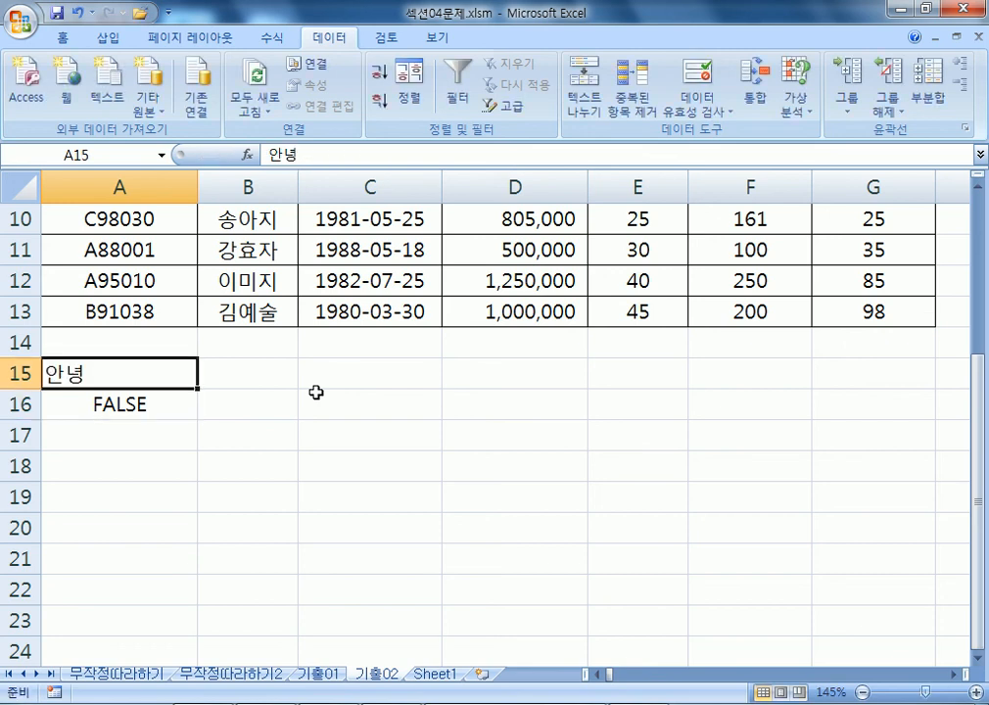
scroll(353, 382, up, 3)
drag(143, 286, 833, 298)
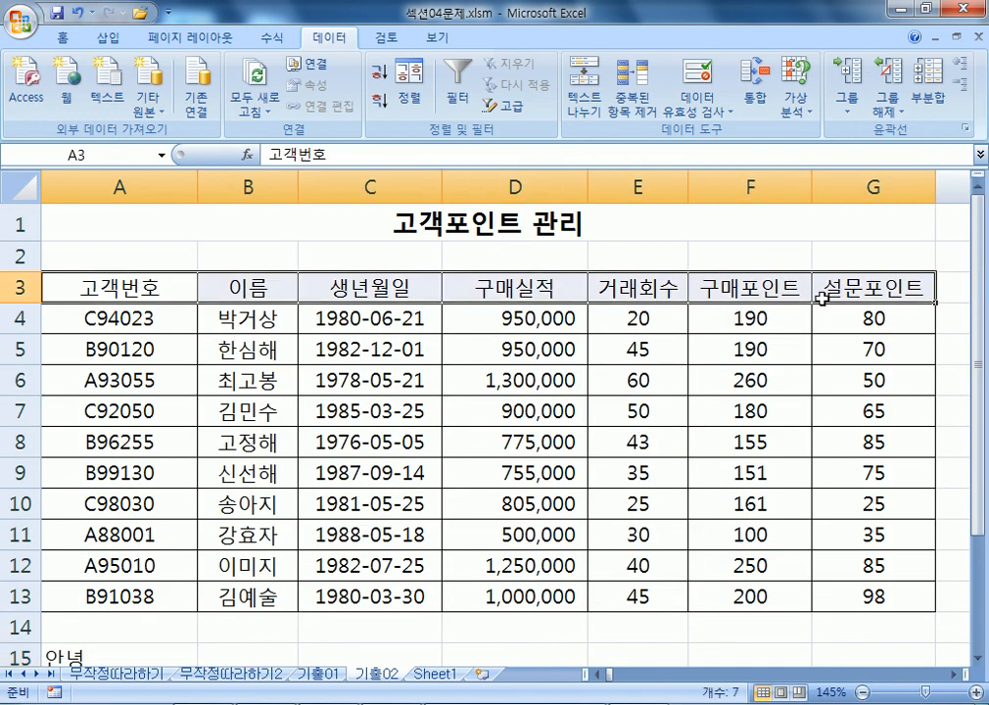
scroll(519, 280, down, 2)
scroll(342, 280, down, 1)
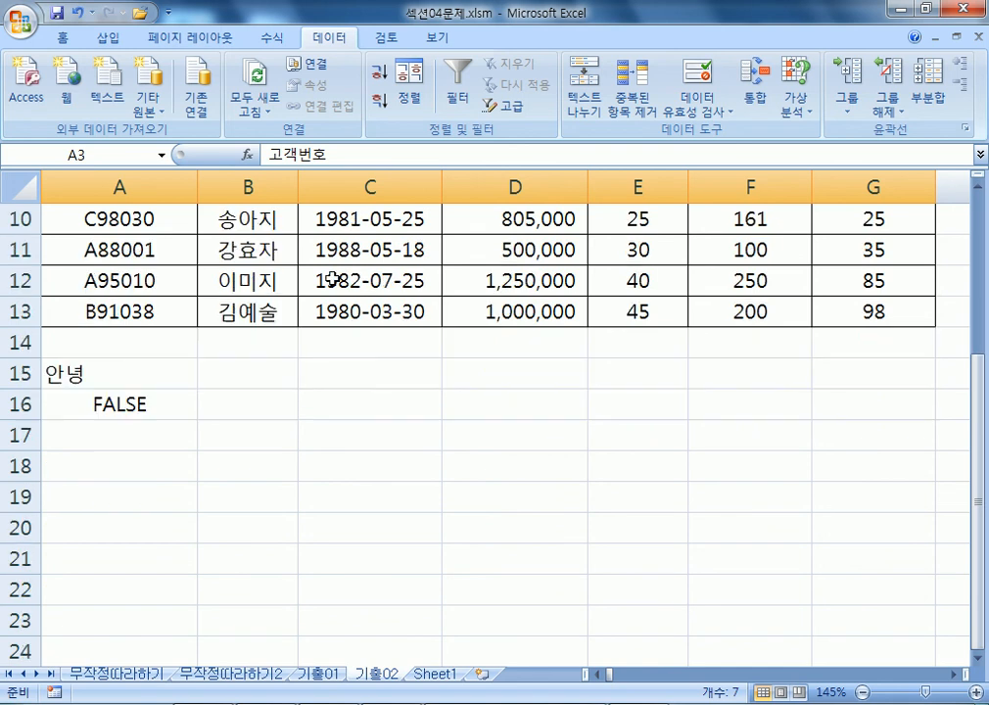
click(170, 375)
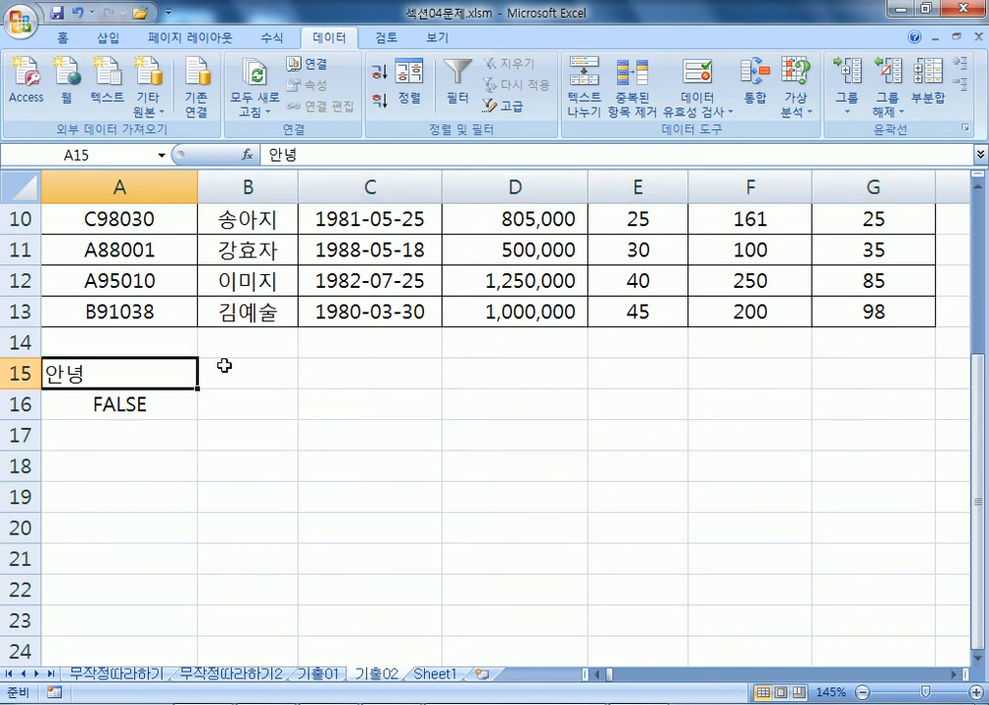
text(월)
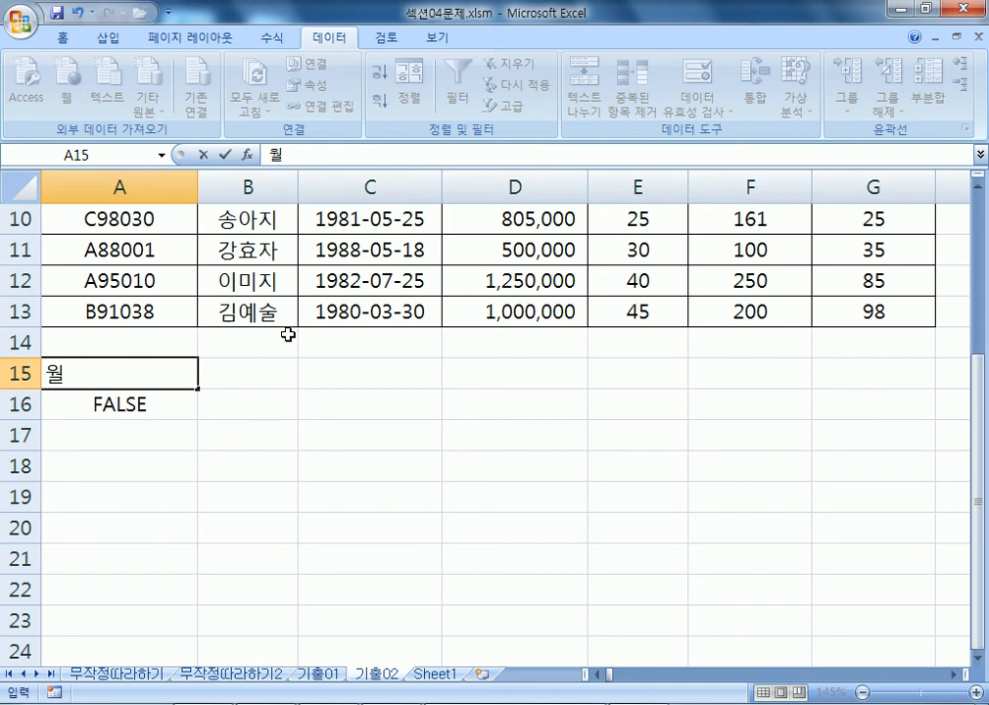
scroll(222, 346, up, 3)
drag(106, 287, 871, 290)
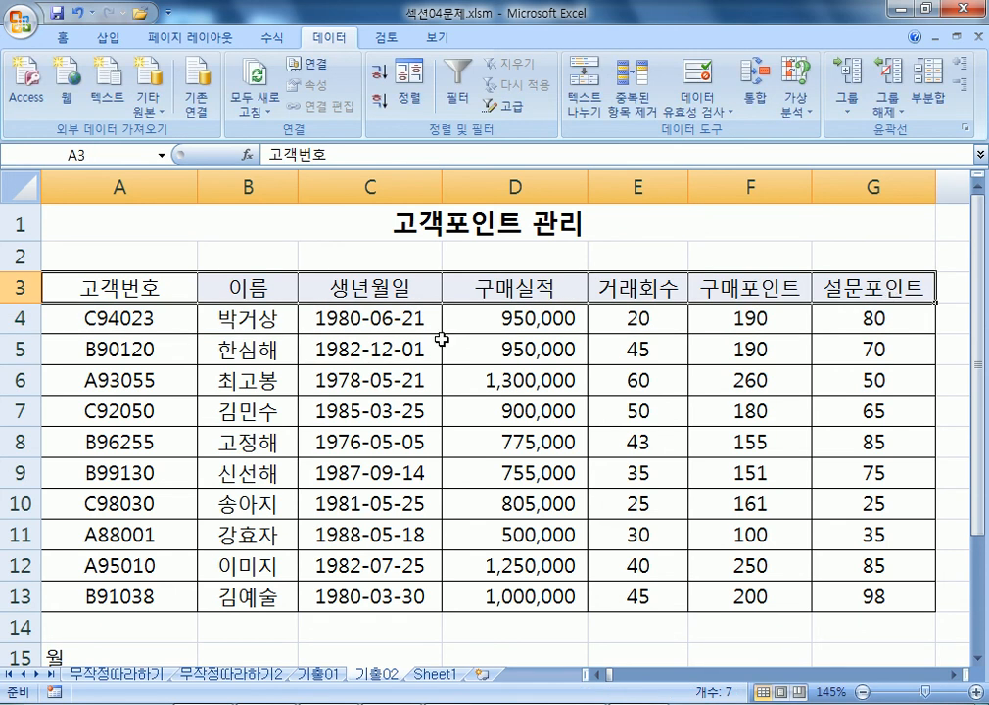
scroll(360, 356, down, 3)
Clear A15, enter 조건, then overwrite it with 사랑해요.
click(95, 375)
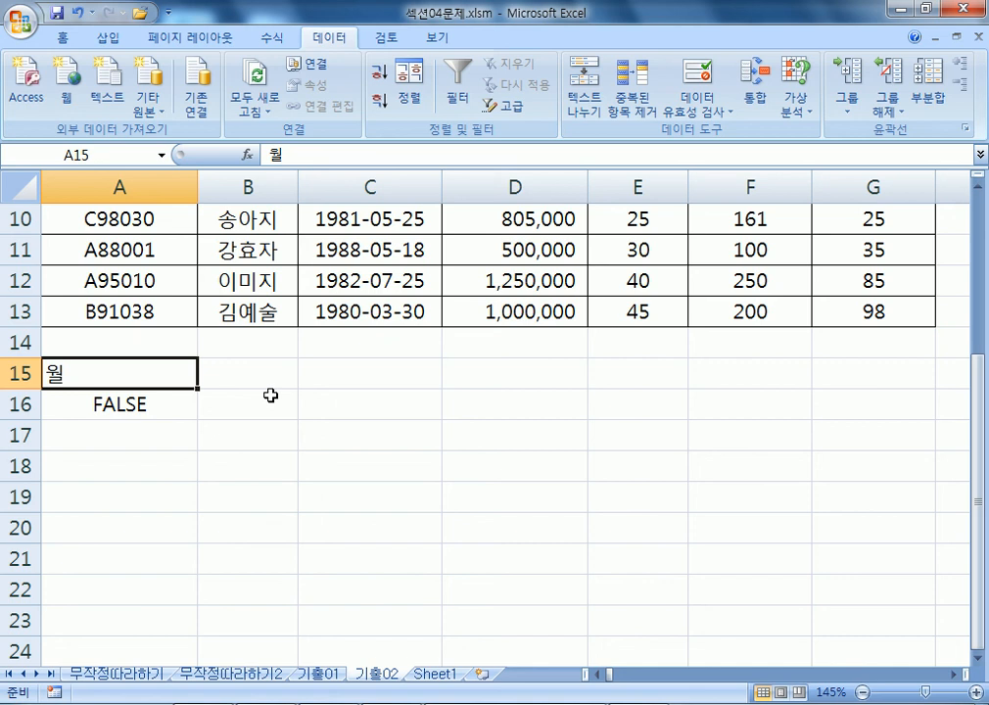
key(Delete)
text(조건)
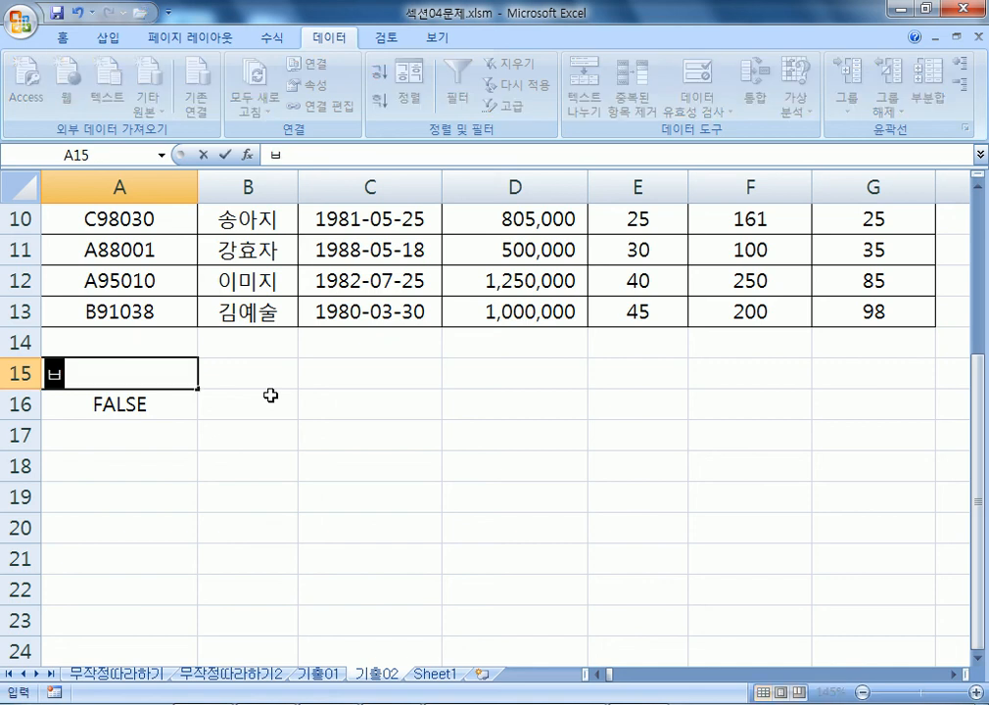
key(Return)
key(Up)
text(사랑해요)
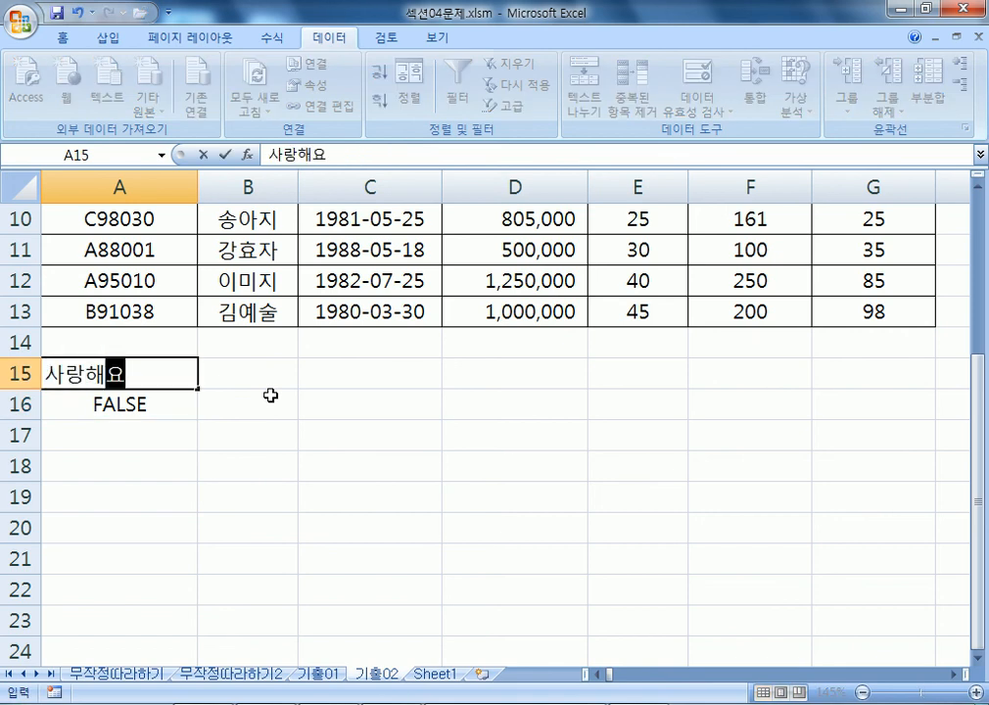
key(Return)
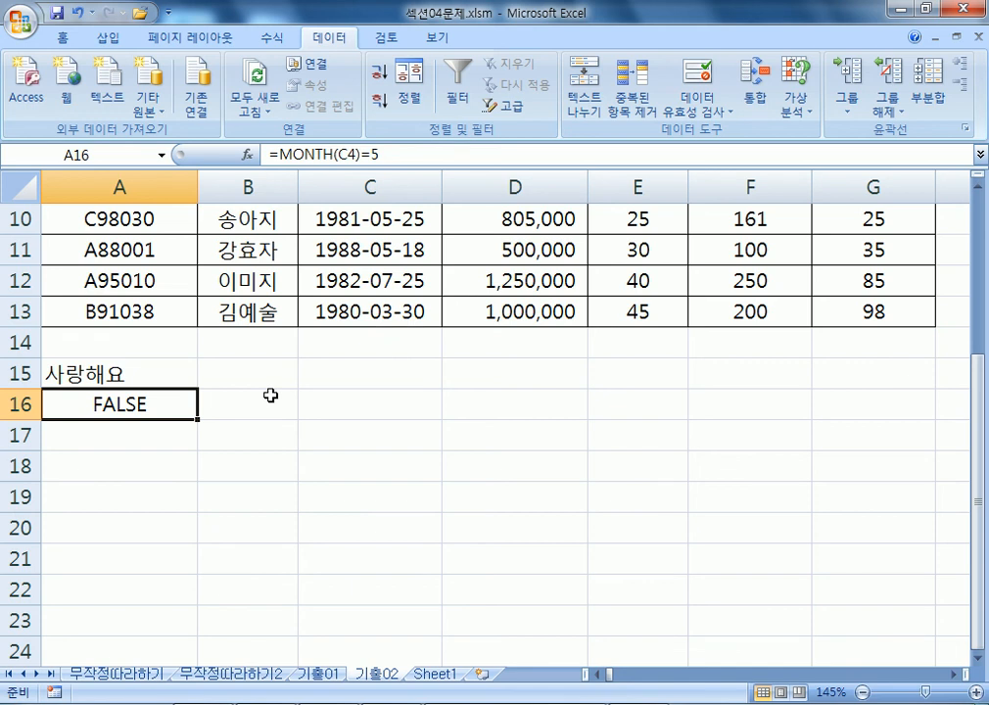
scroll(210, 347, down, 2)
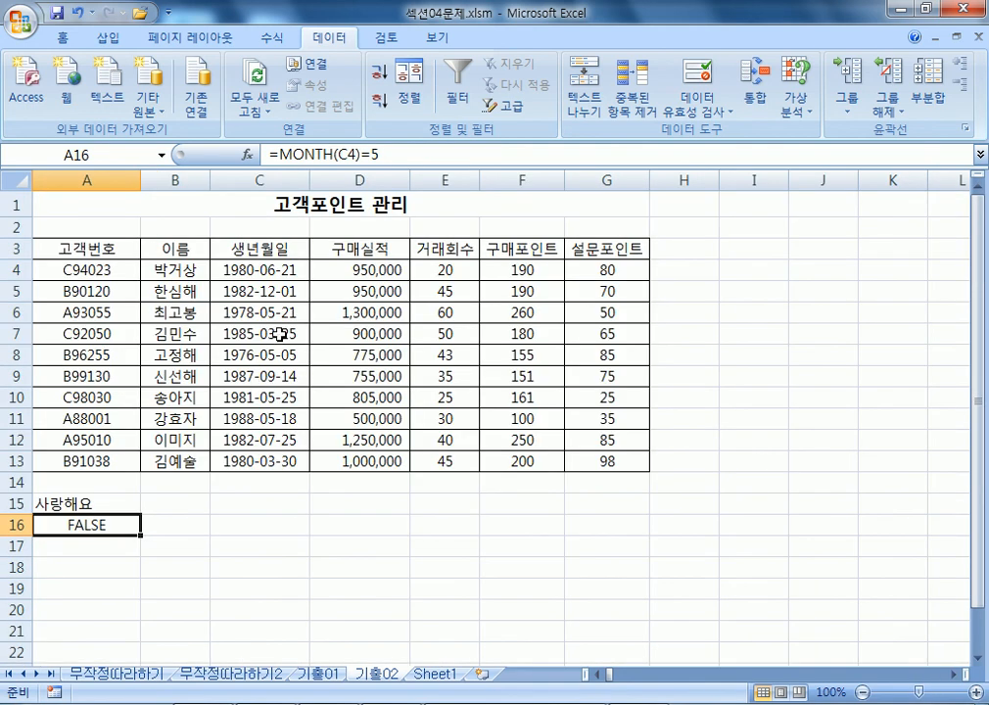
Begin an Advanced Filter on A3:G13 with criteria A15:A16, then cancel it.
drag(106, 251, 624, 456)
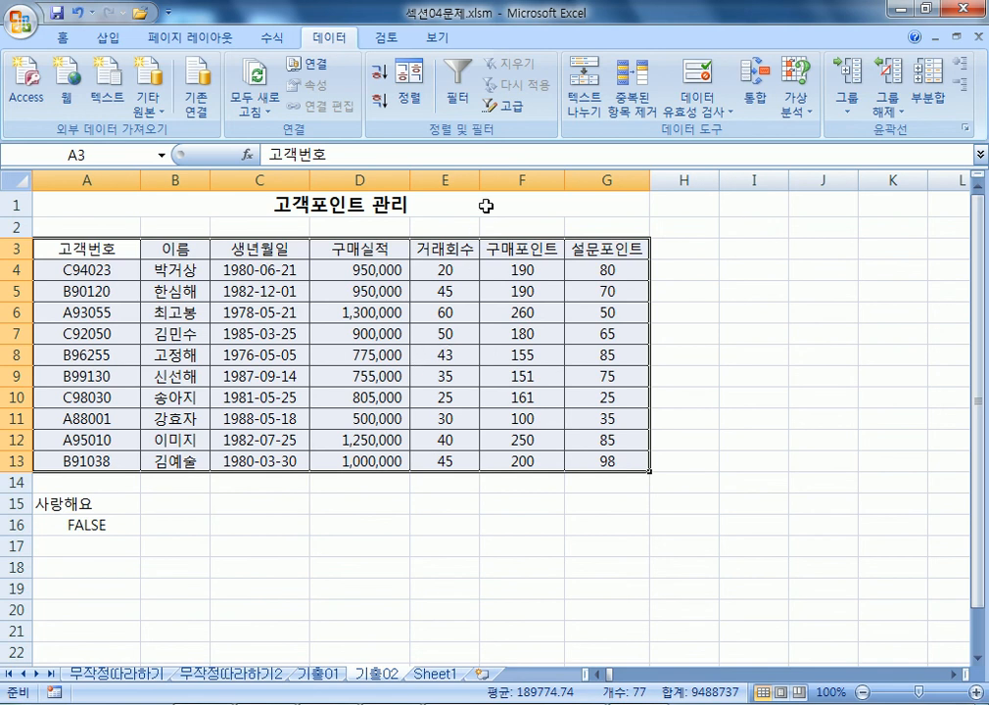
click(518, 117)
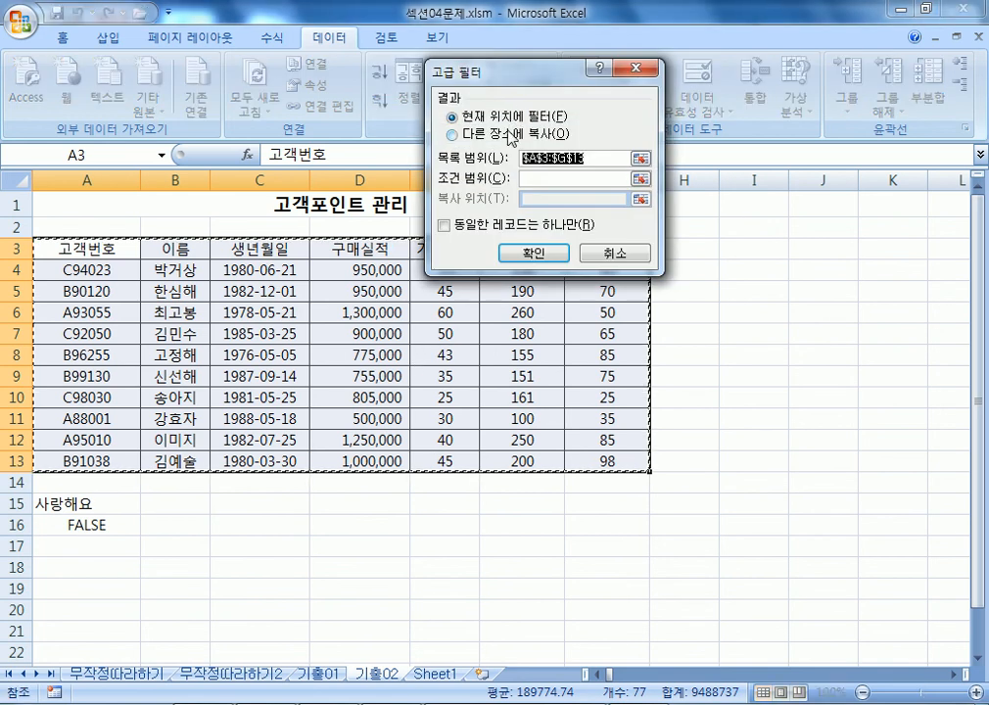
click(507, 135)
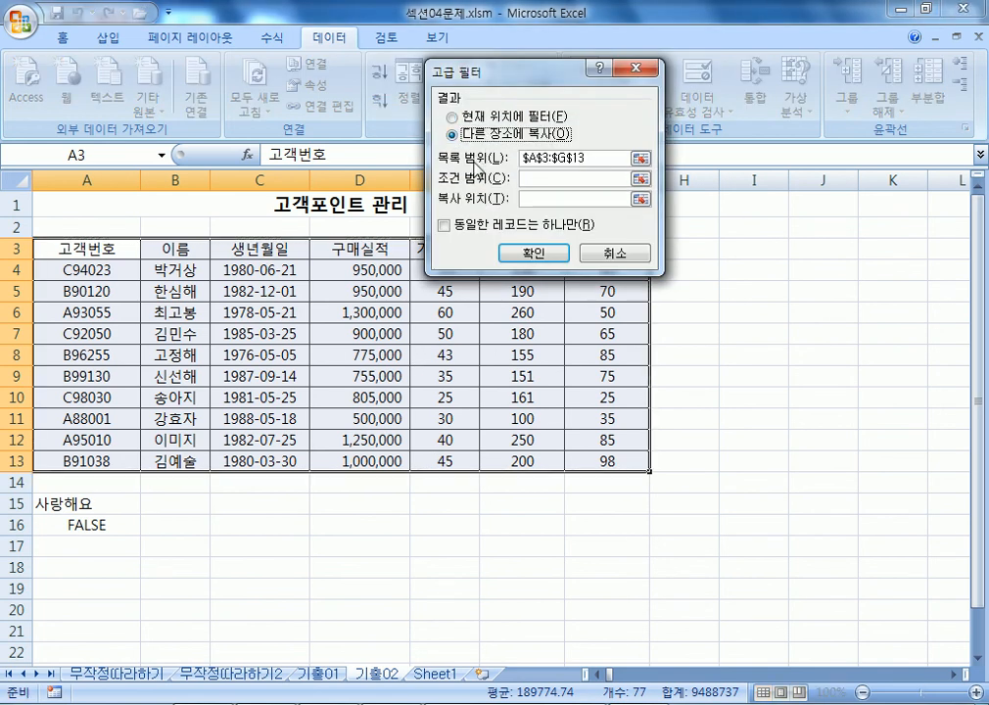
click(546, 180)
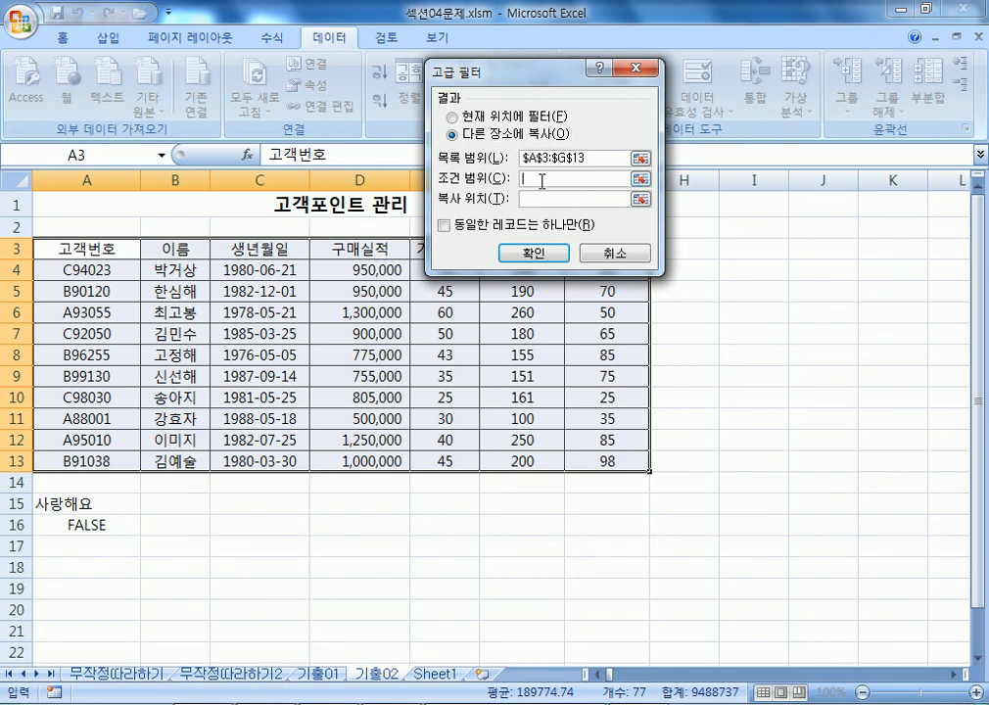
drag(81, 503, 88, 525)
scroll(225, 428, down, 2)
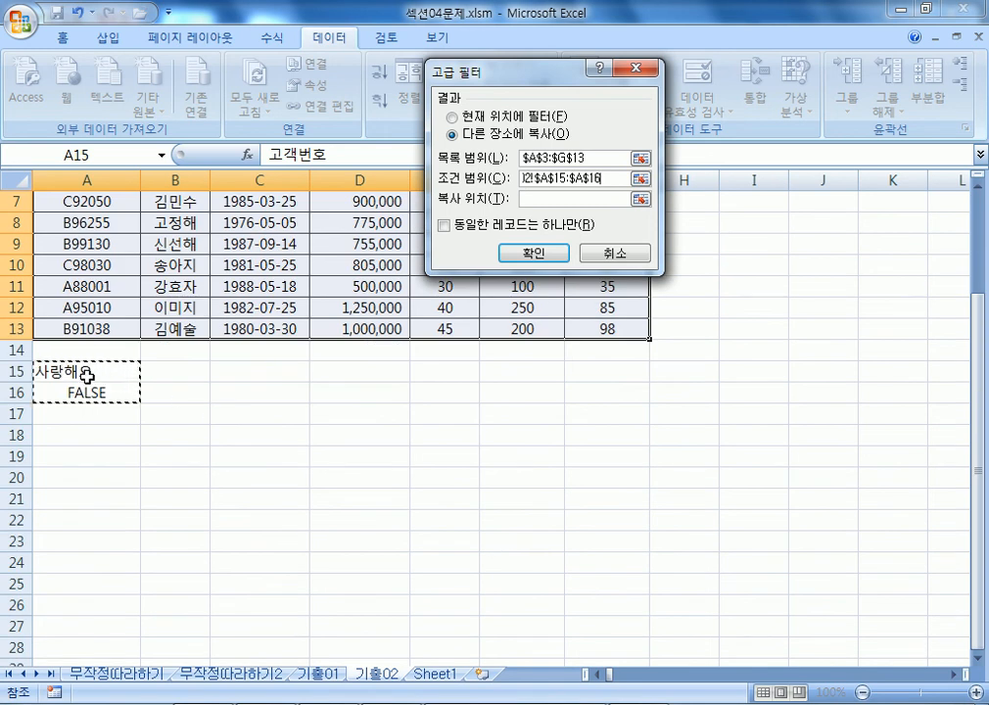
key(Escape)
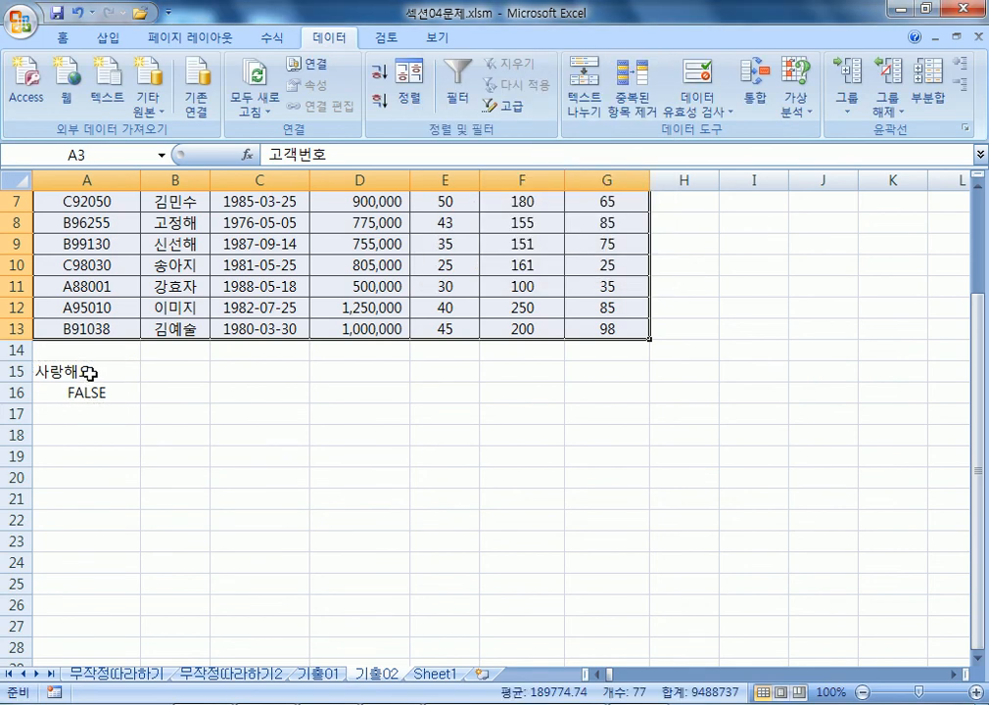
Rerun Advanced Filter copying records matching the A15:A16 criterion to A19.
click(260, 284)
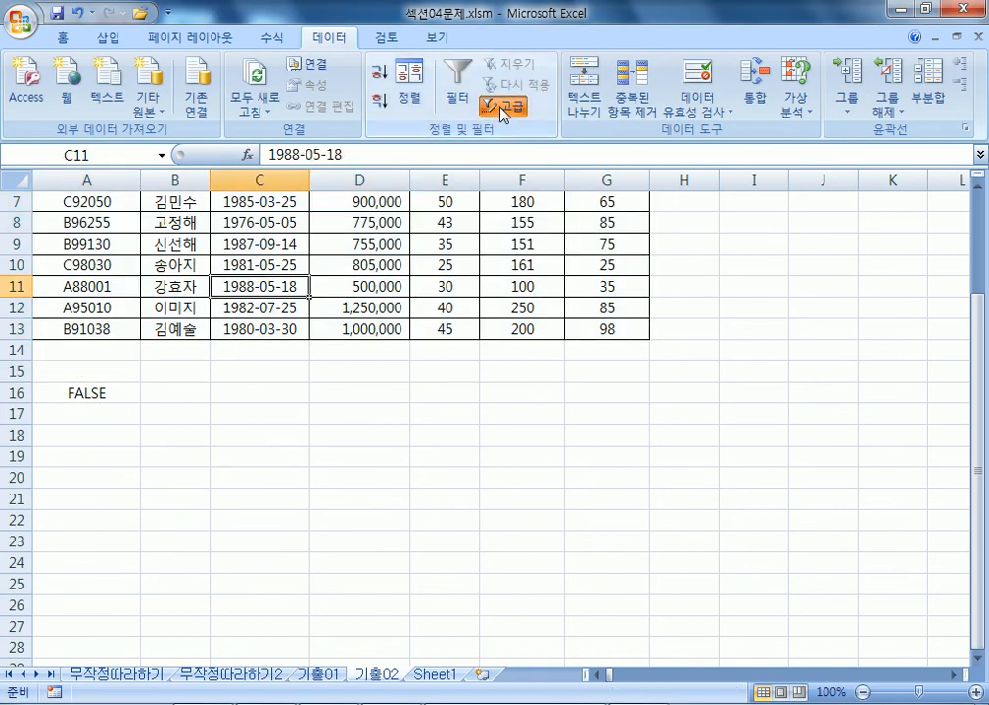
click(505, 106)
click(452, 133)
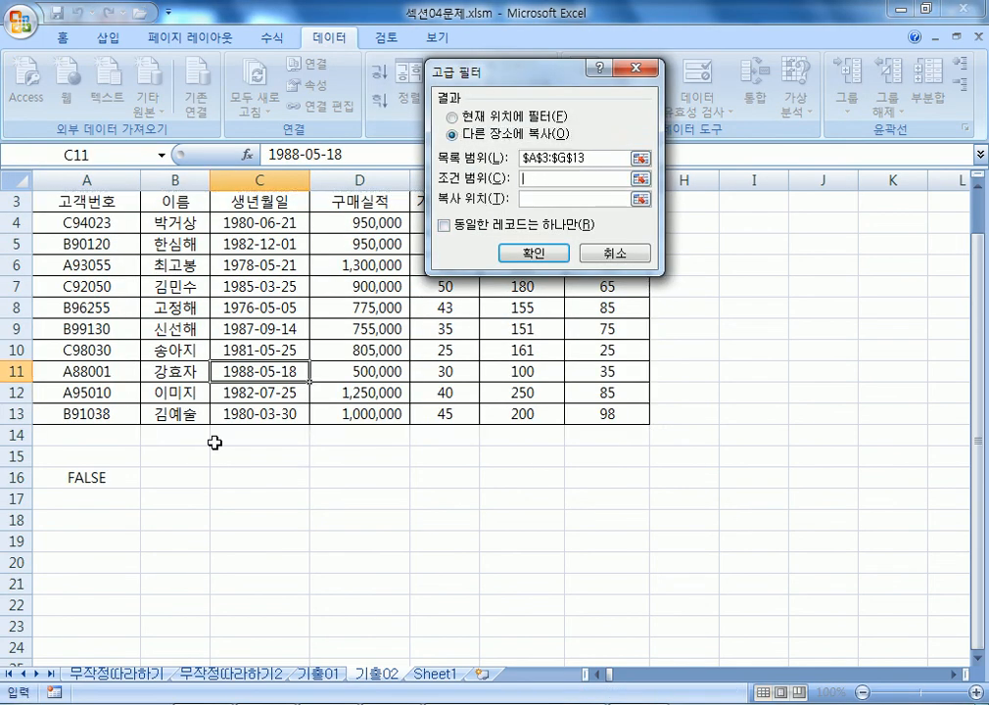
click(99, 471)
scroll(261, 483, down, 1)
drag(121, 398, 137, 413)
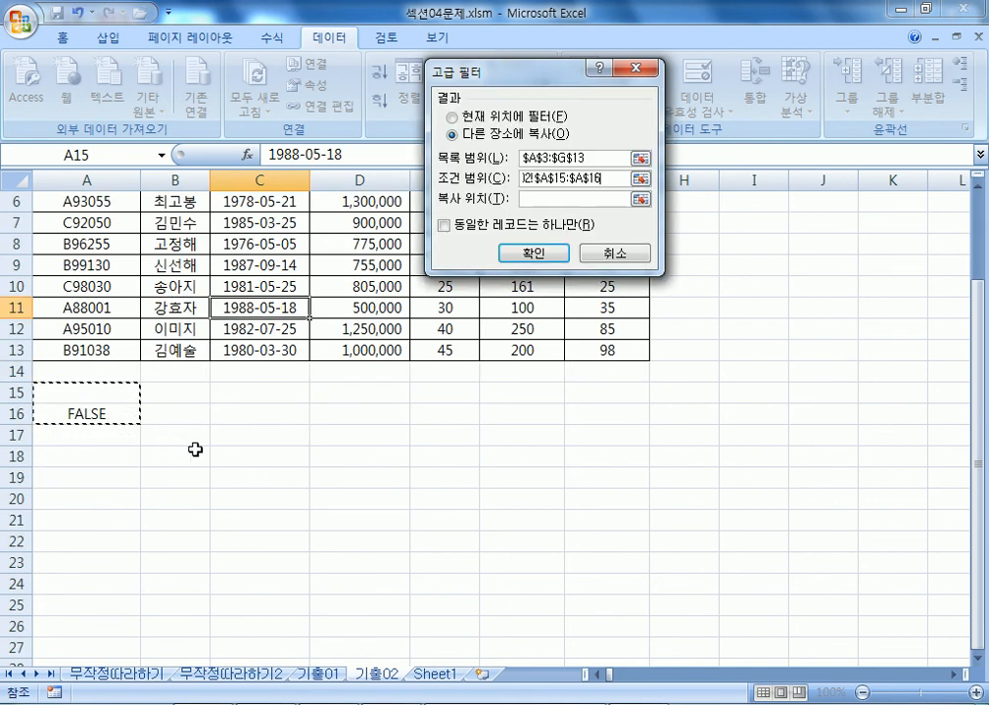
click(522, 198)
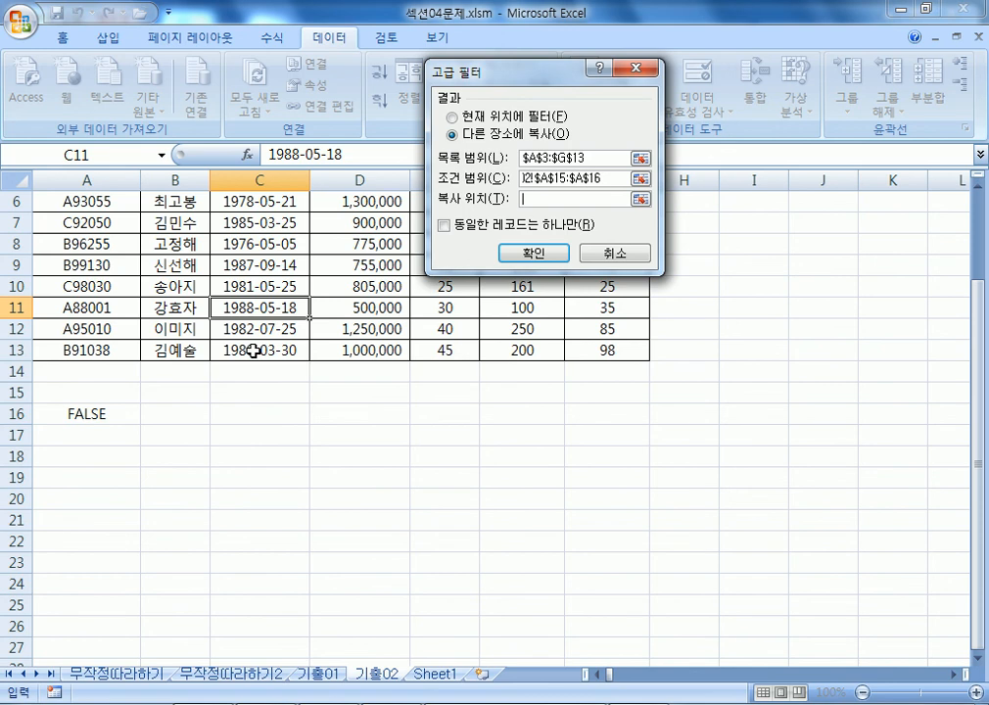
scroll(166, 386, down, 4)
scroll(60, 297, up, 2)
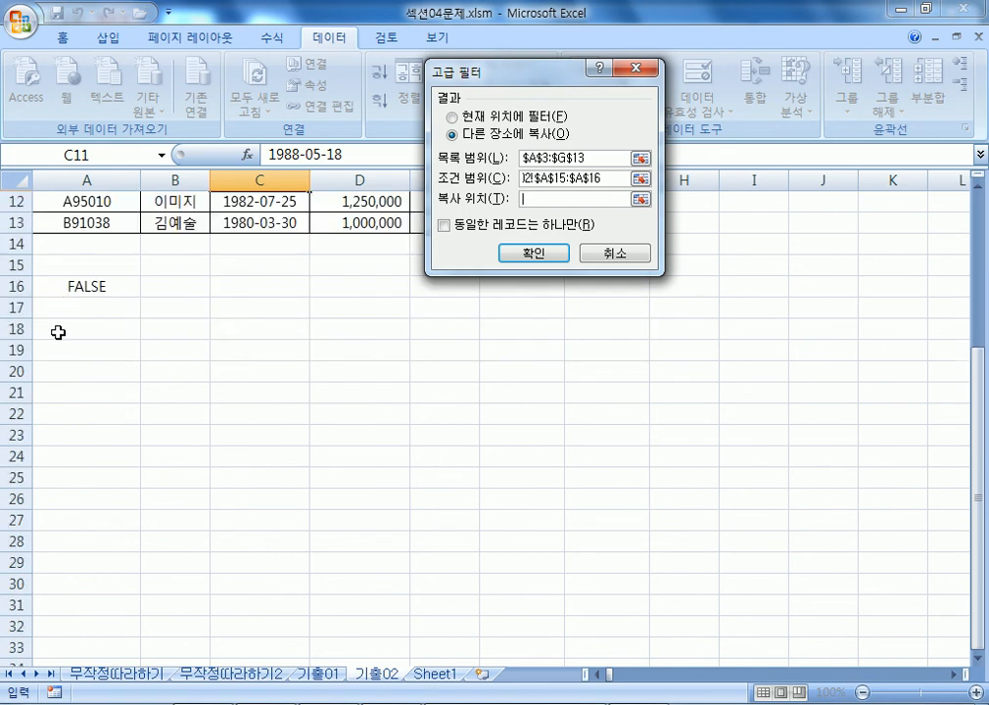
click(52, 354)
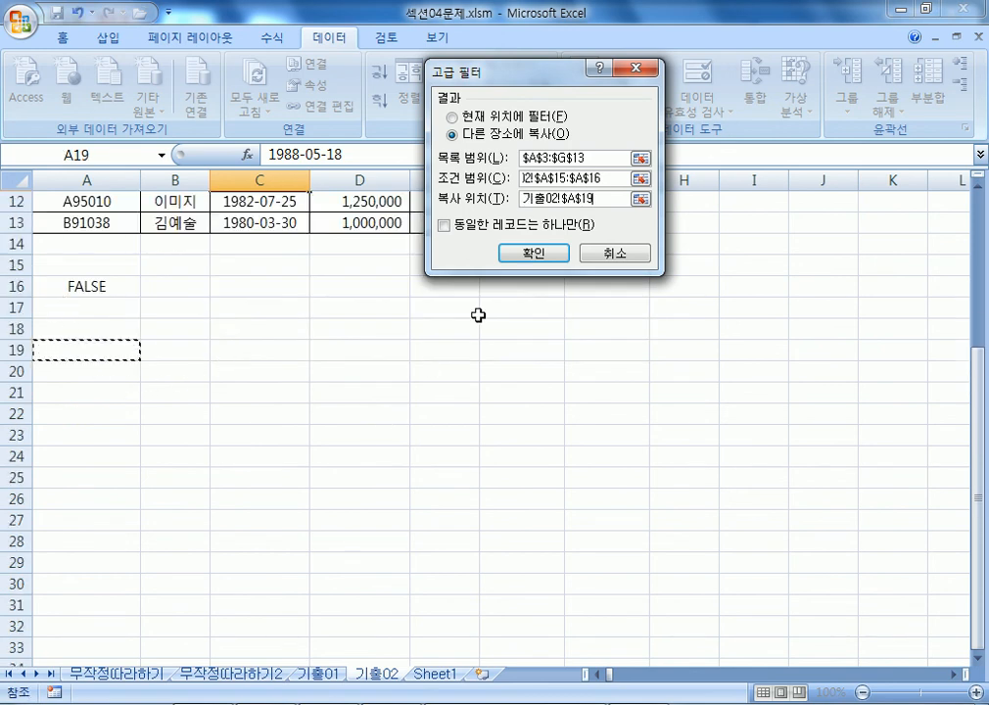
click(534, 253)
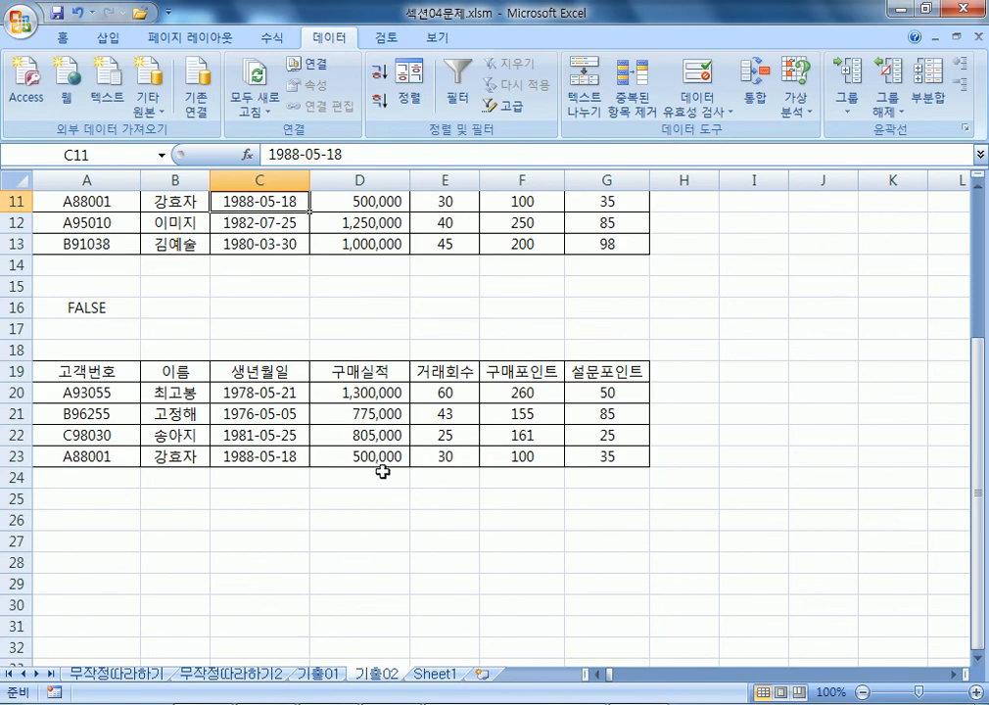
drag(93, 285, 88, 307)
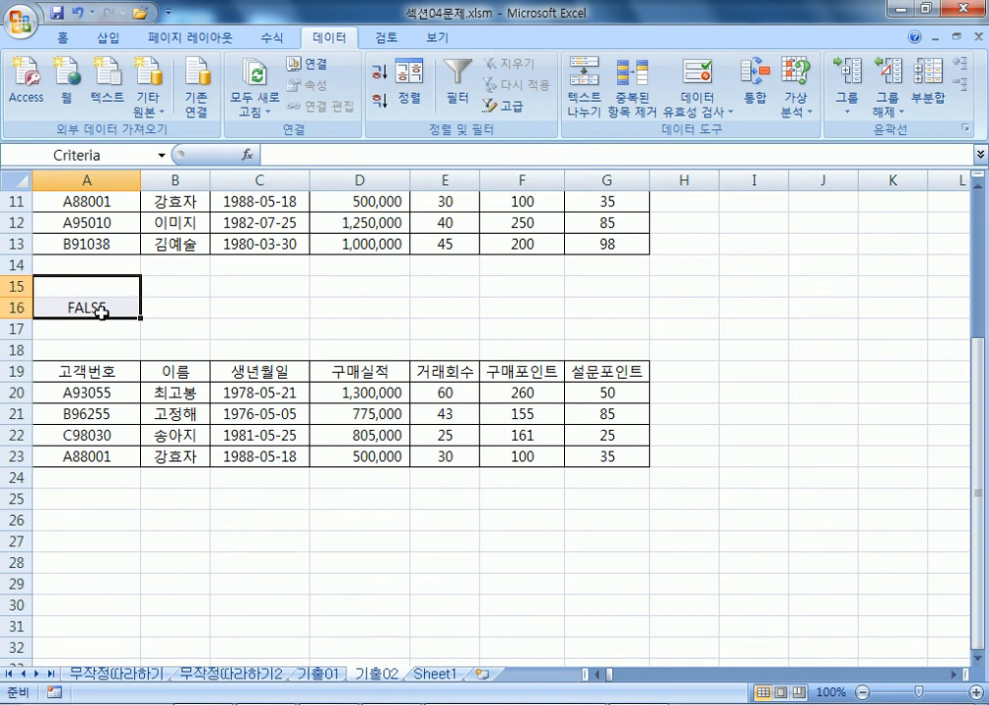
click(92, 292)
scroll(293, 323, up, 2)
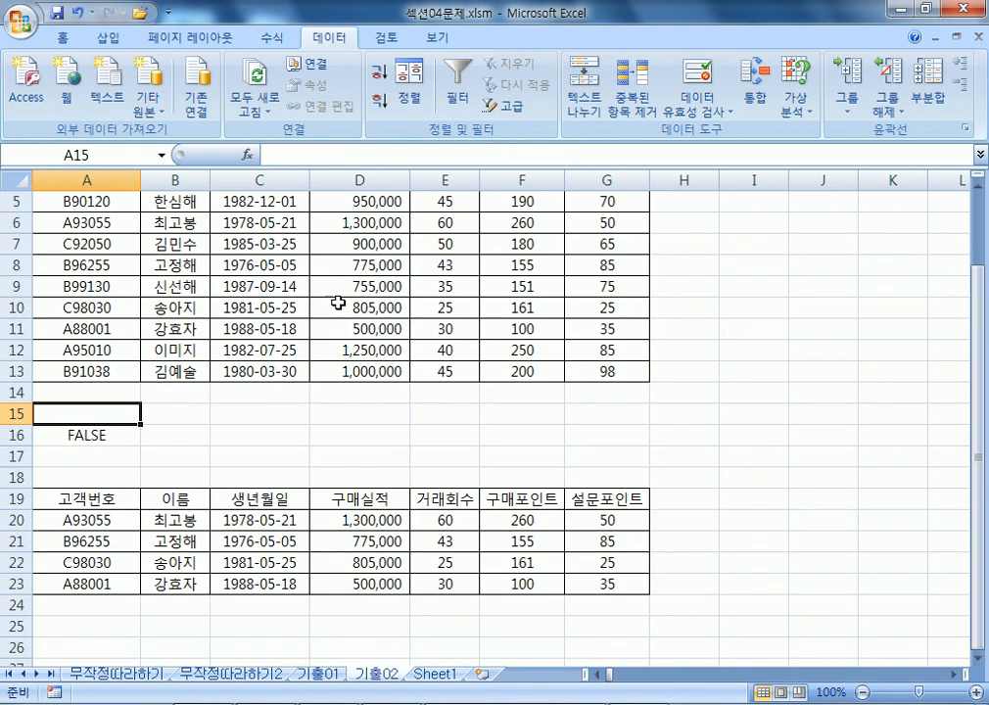
click(340, 307)
scroll(409, 380, up, 1)
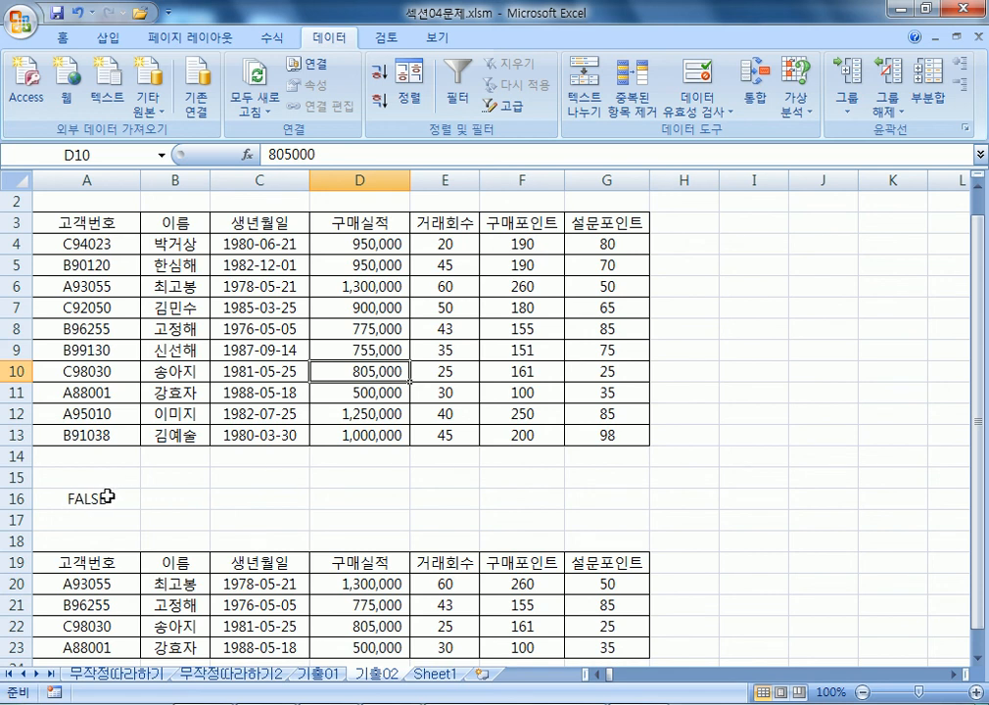
click(278, 501)
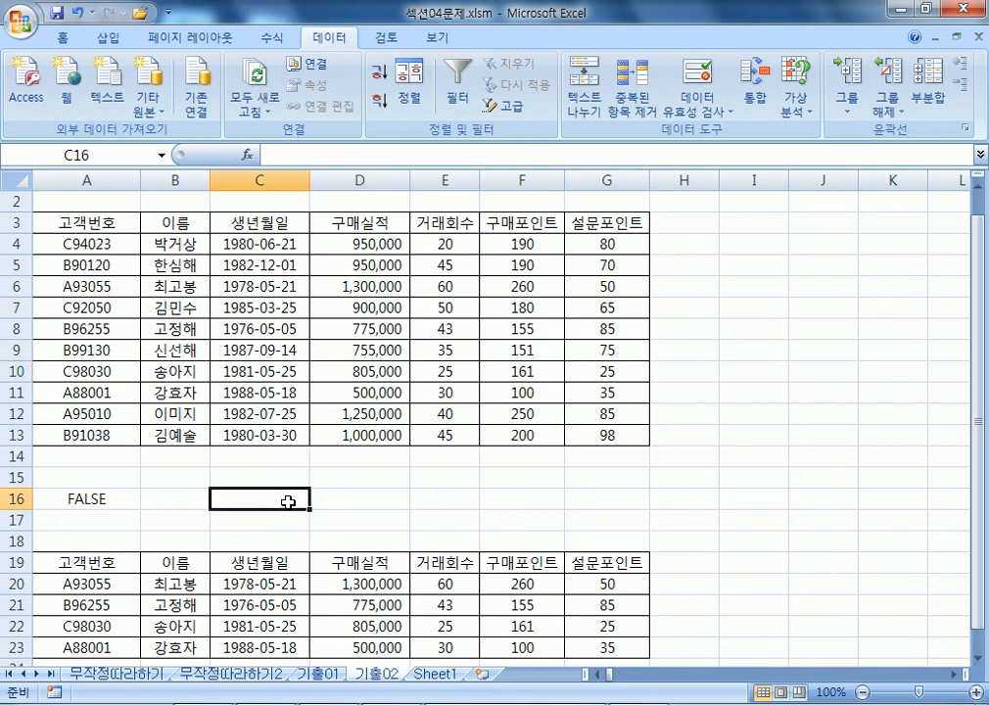
double_click(95, 496)
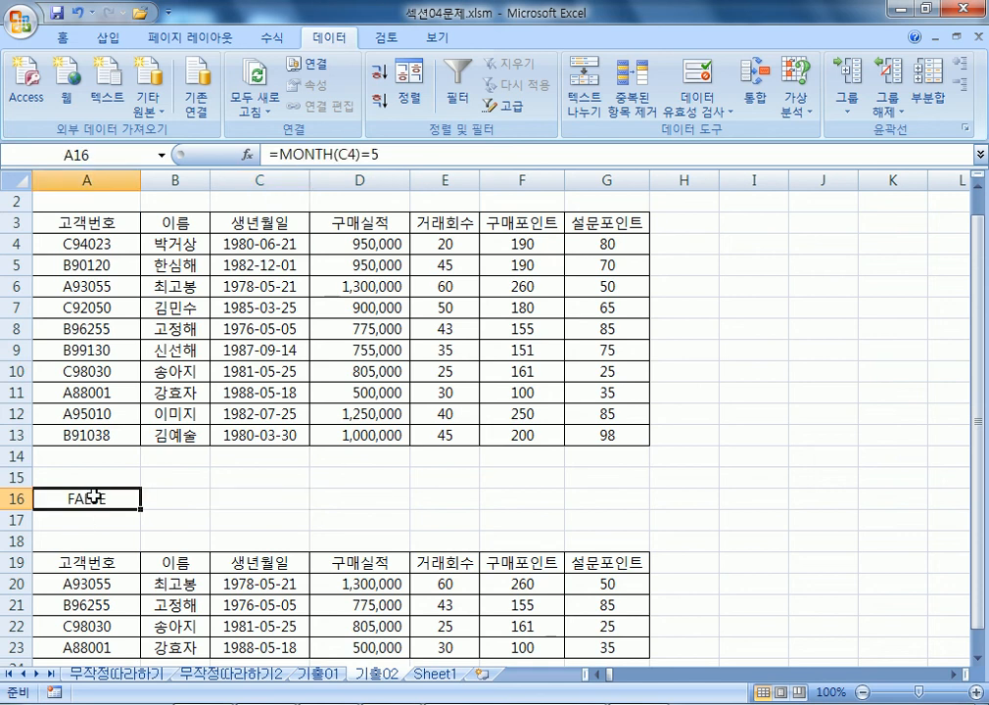
click(381, 156)
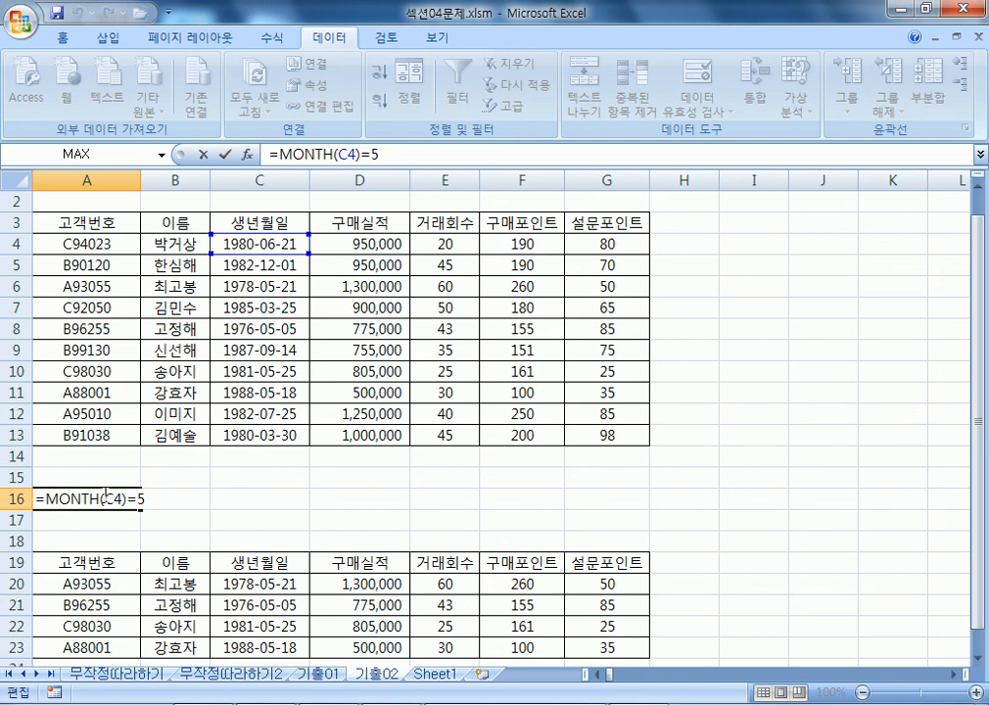
key(ctrl+Return)
scroll(107, 435, down, 1)
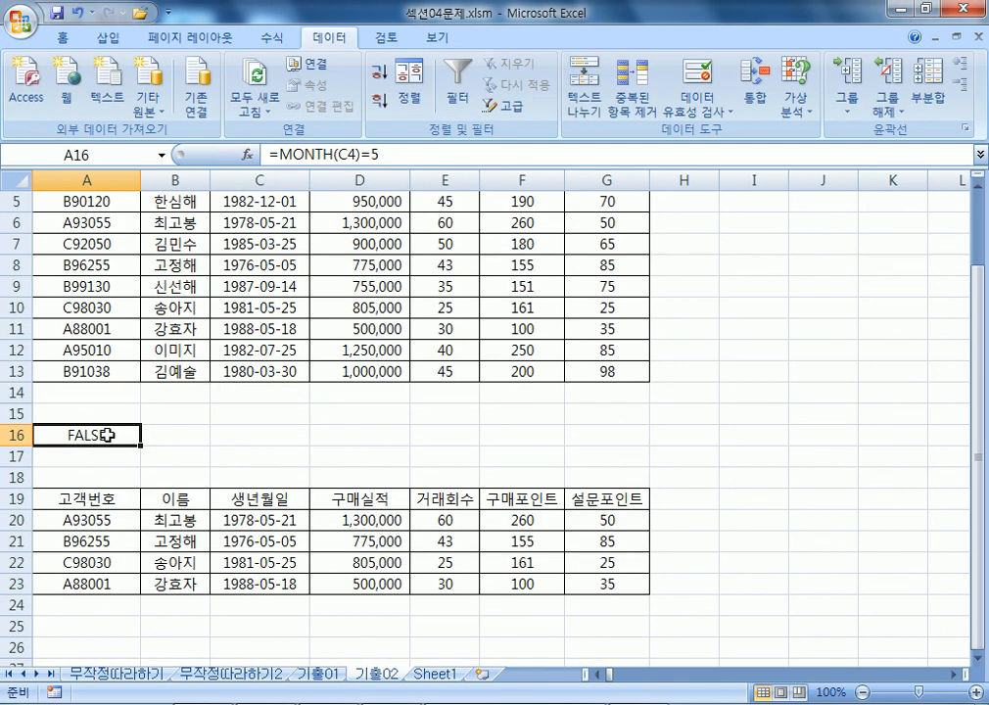
scroll(106, 434, down, 1)
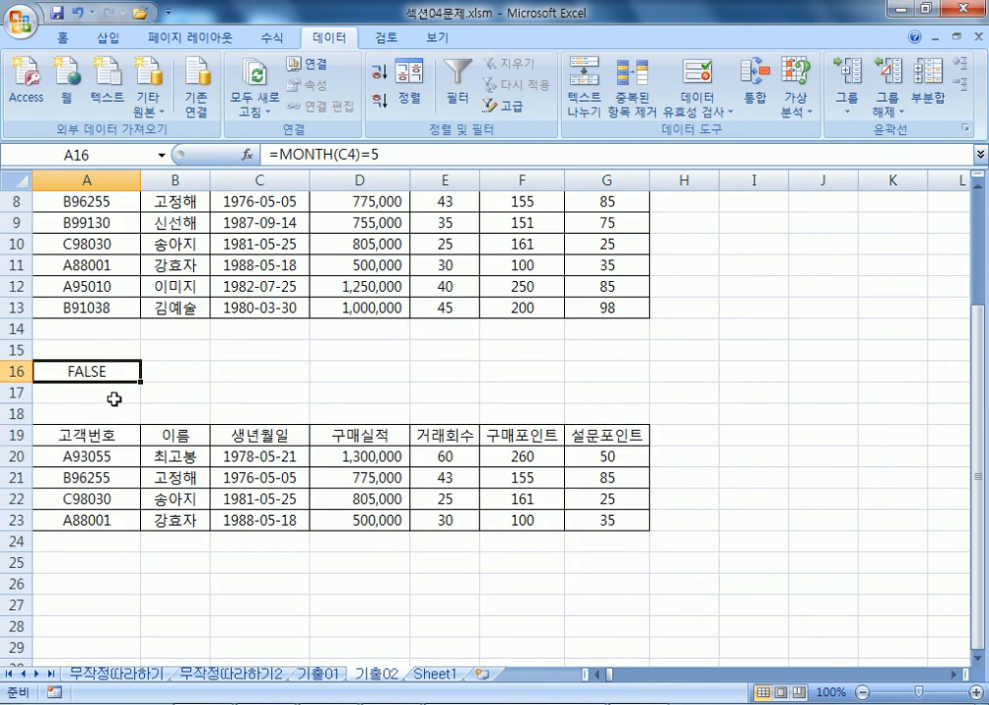
click(133, 349)
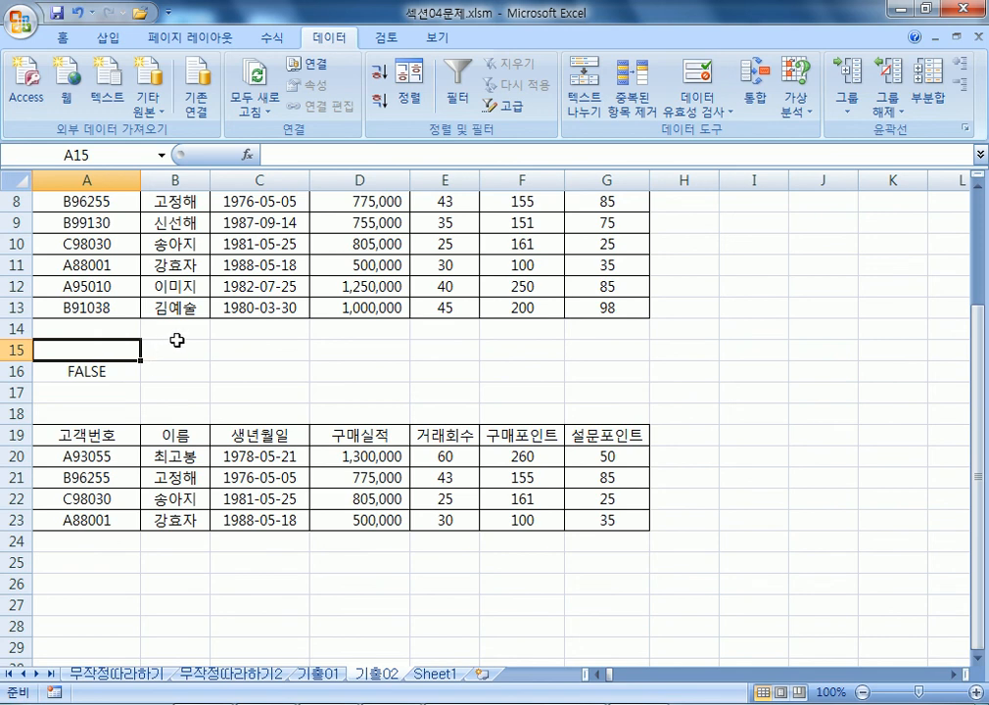
Replace the trial text 뭐지 in A15 with the header 조건.
text(뭐지)
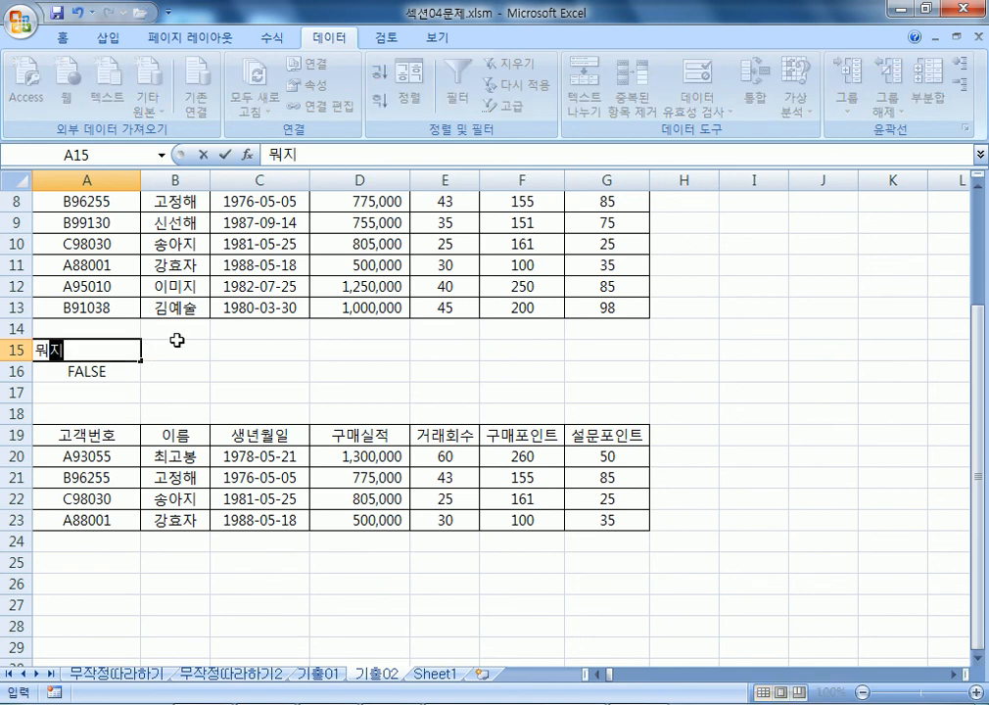
key(BackSpace)
key(BackSpace)
text(조건)
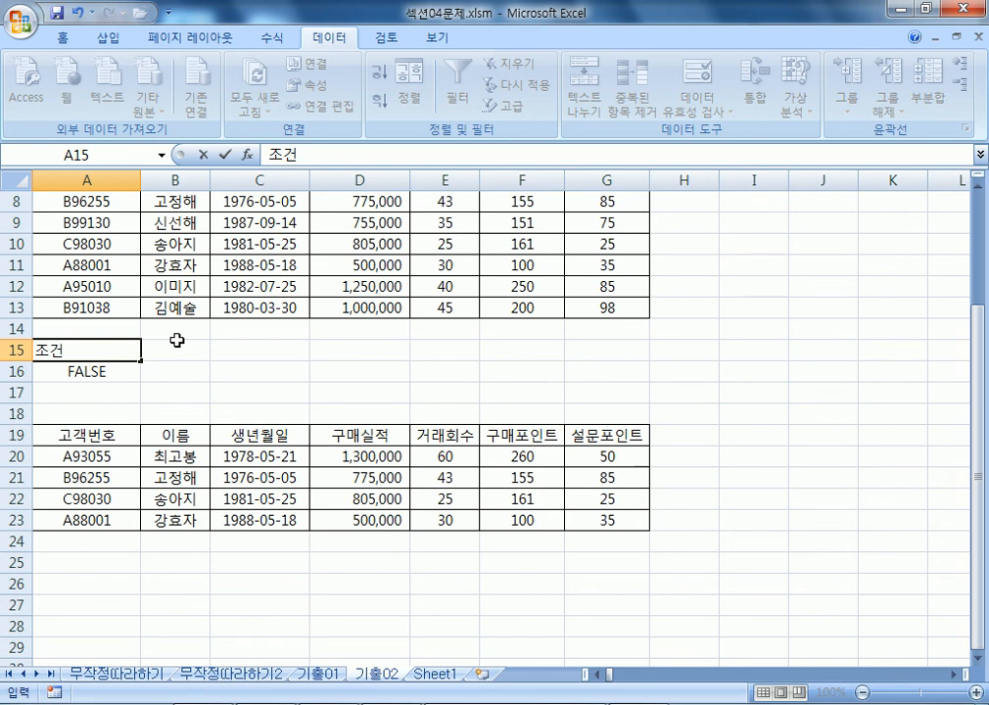
key(ctrl+Return)
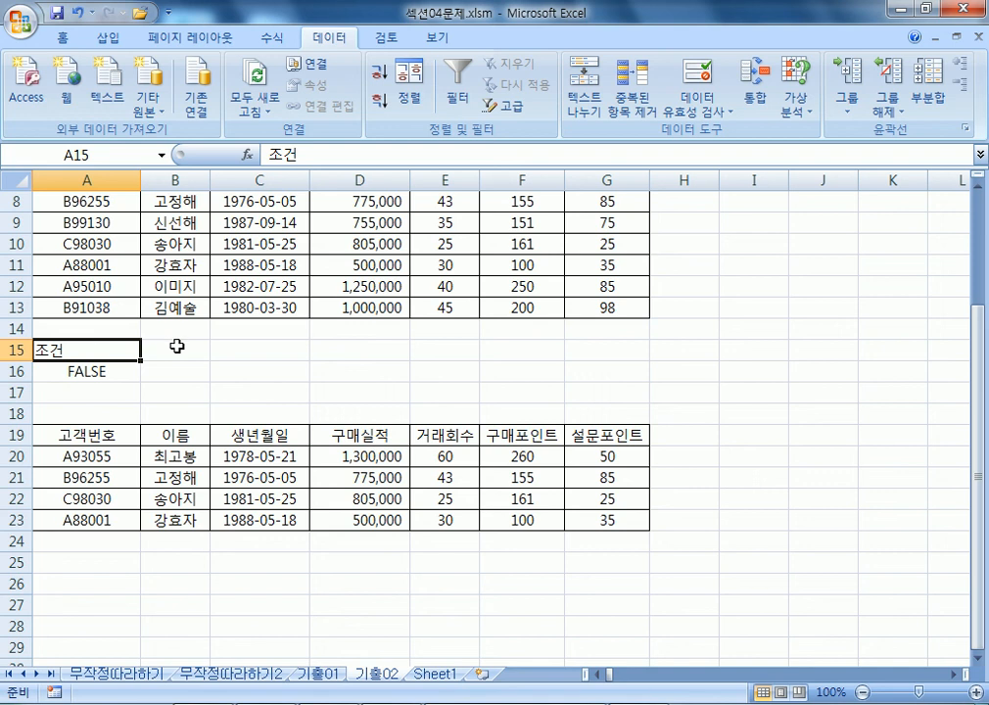
mouse_move(515, 702)
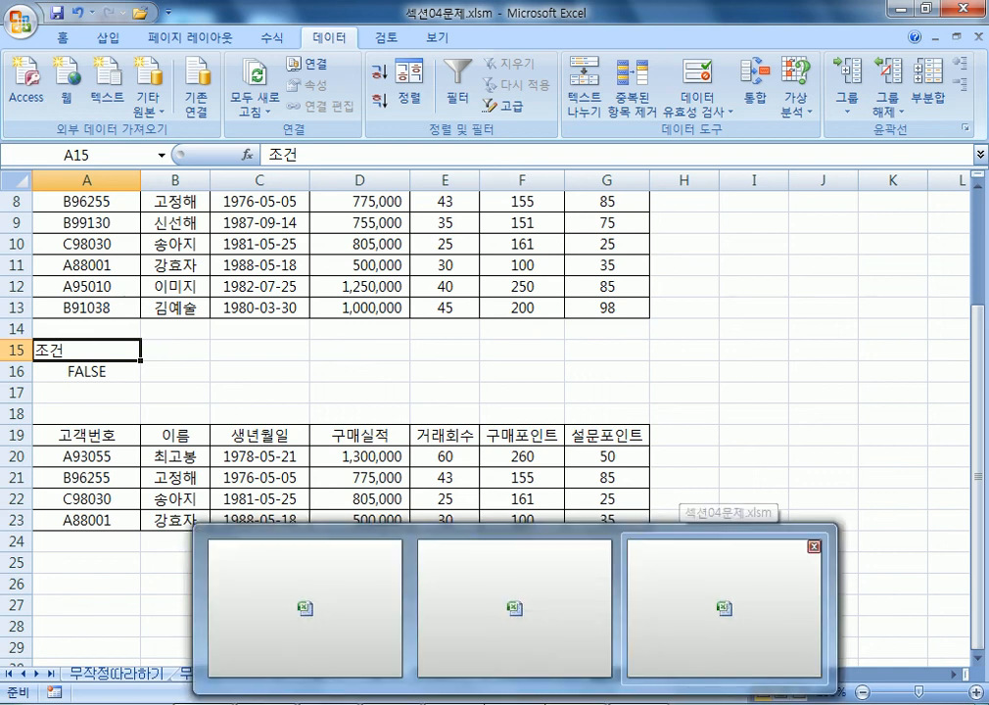
click(196, 286)
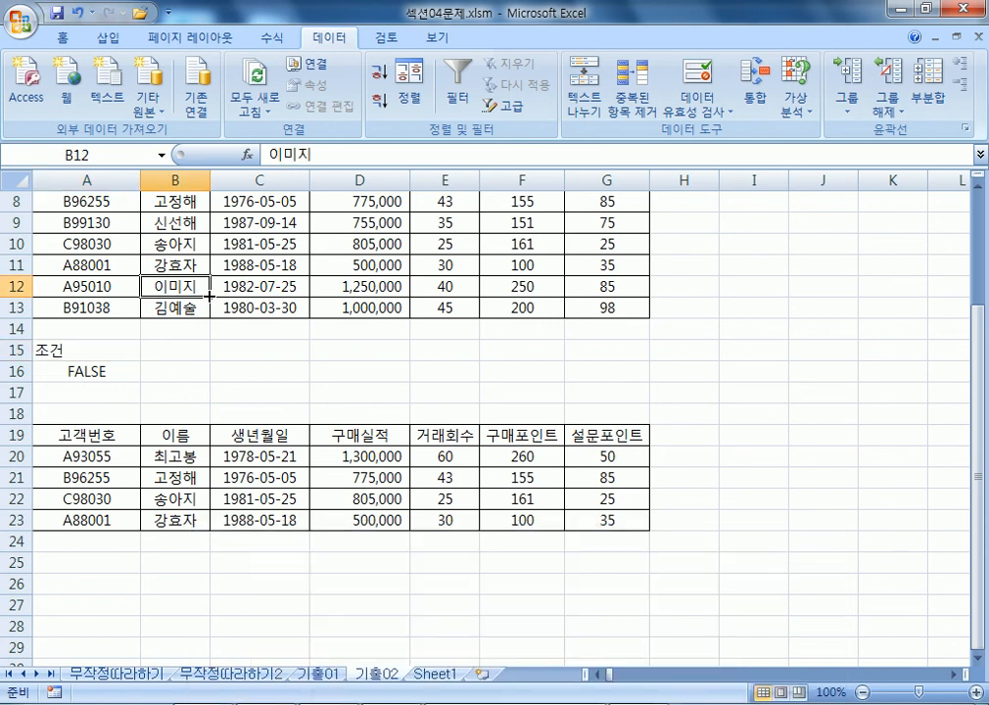